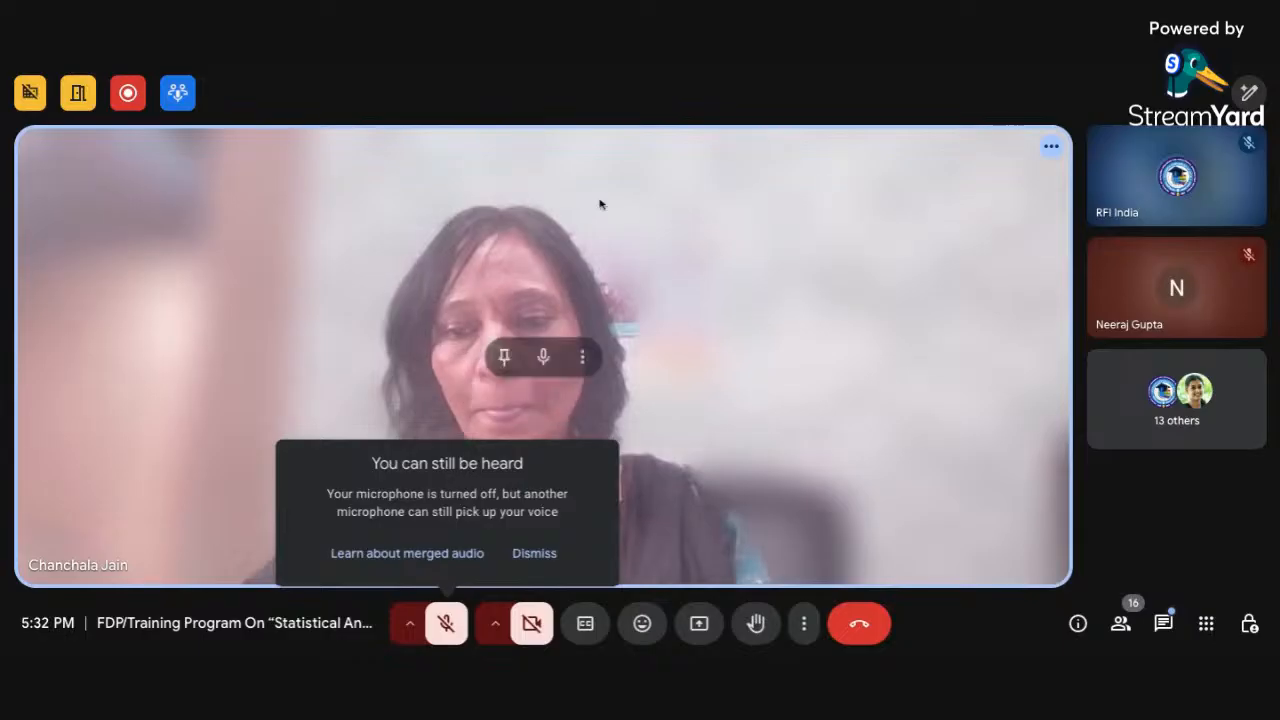
Toggle the microphone for brief remarks, leaving it muted, and dismiss the merged-audio notice.
left_click(446, 624)
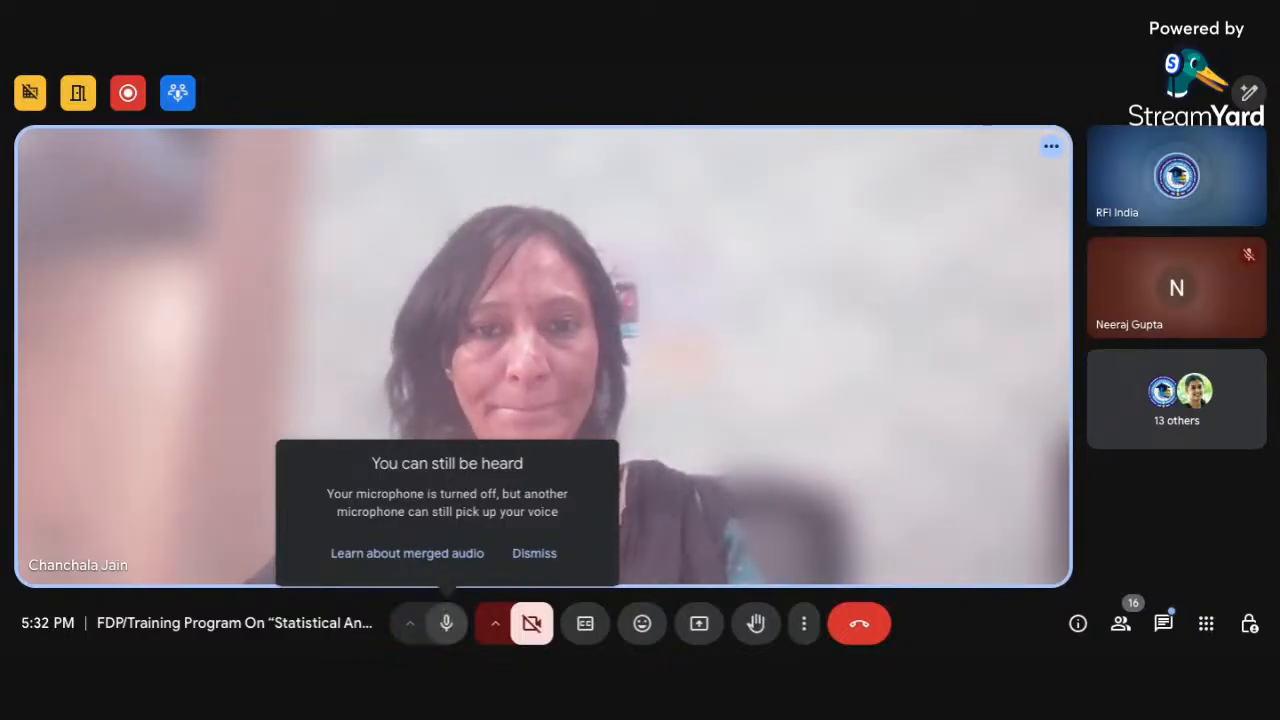
left_click(446, 624)
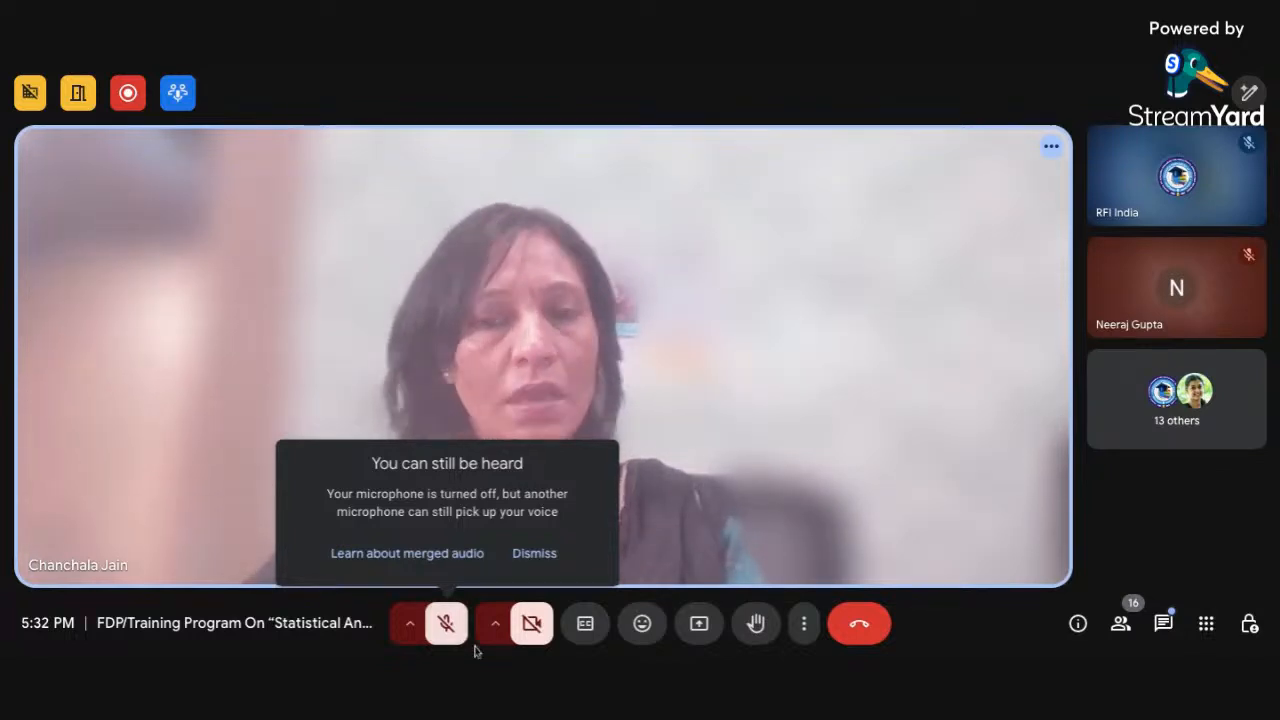
left_click(536, 554)
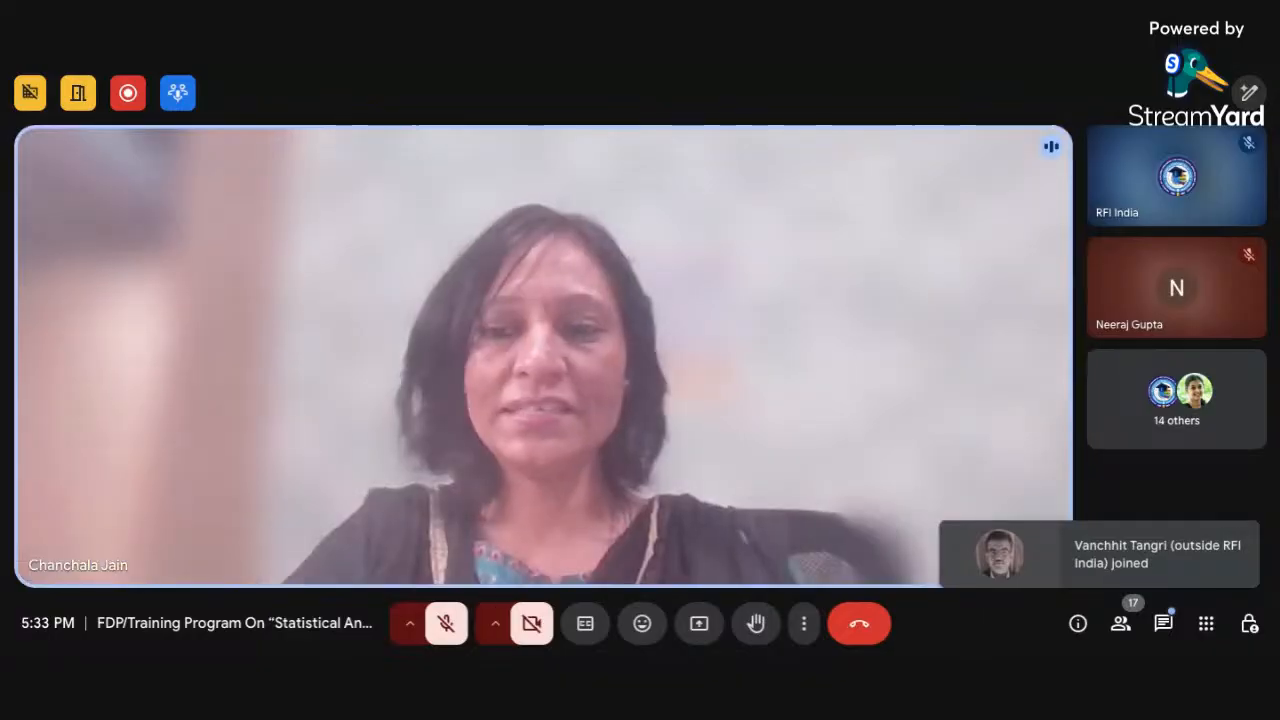
left_click(448, 623)
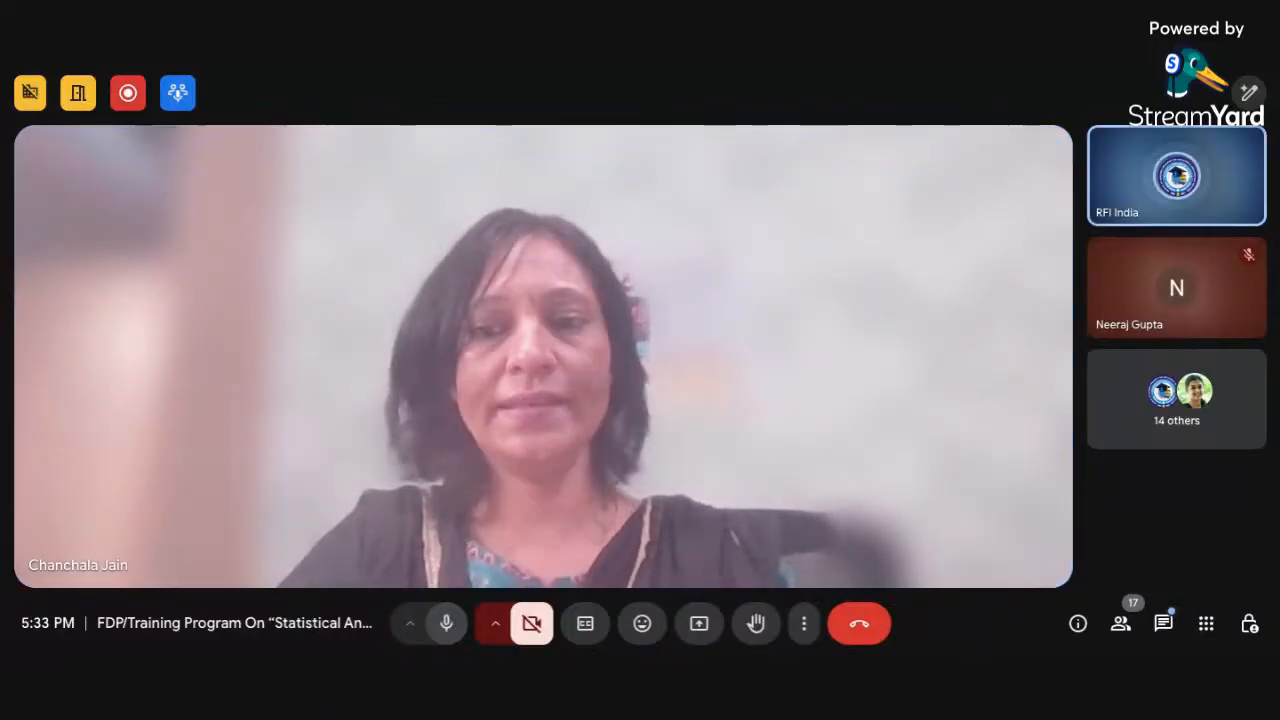
left_click(449, 623)
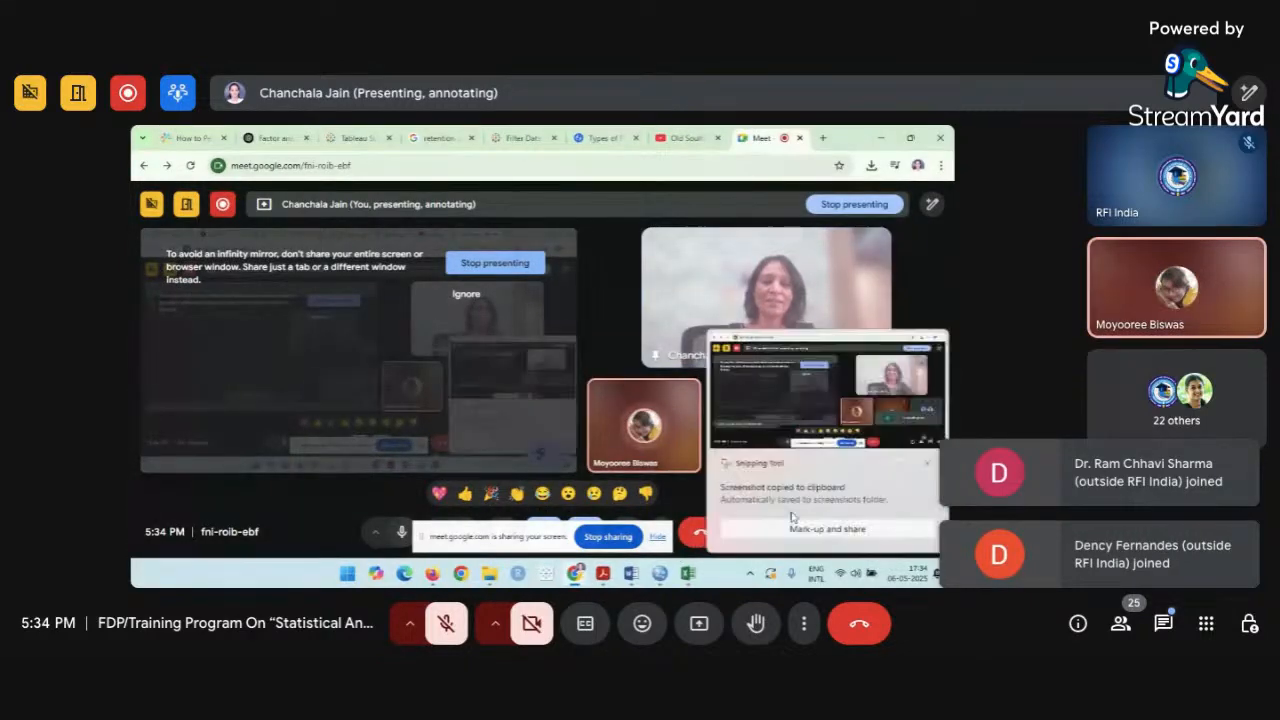
Paste the captured meeting screenshot into the Word document FDP-May1-6, 2025 and return to the meeting.
left_click(929, 467)
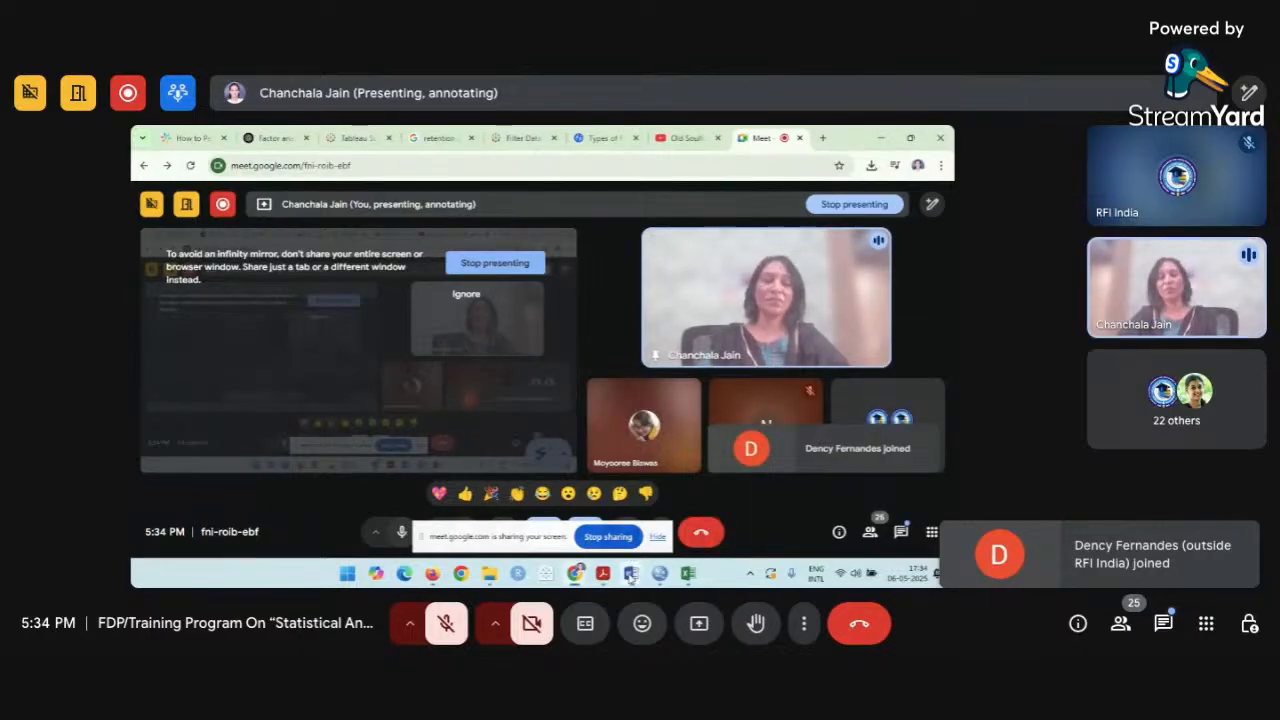
mouse_move(631, 576)
left_click(614, 538)
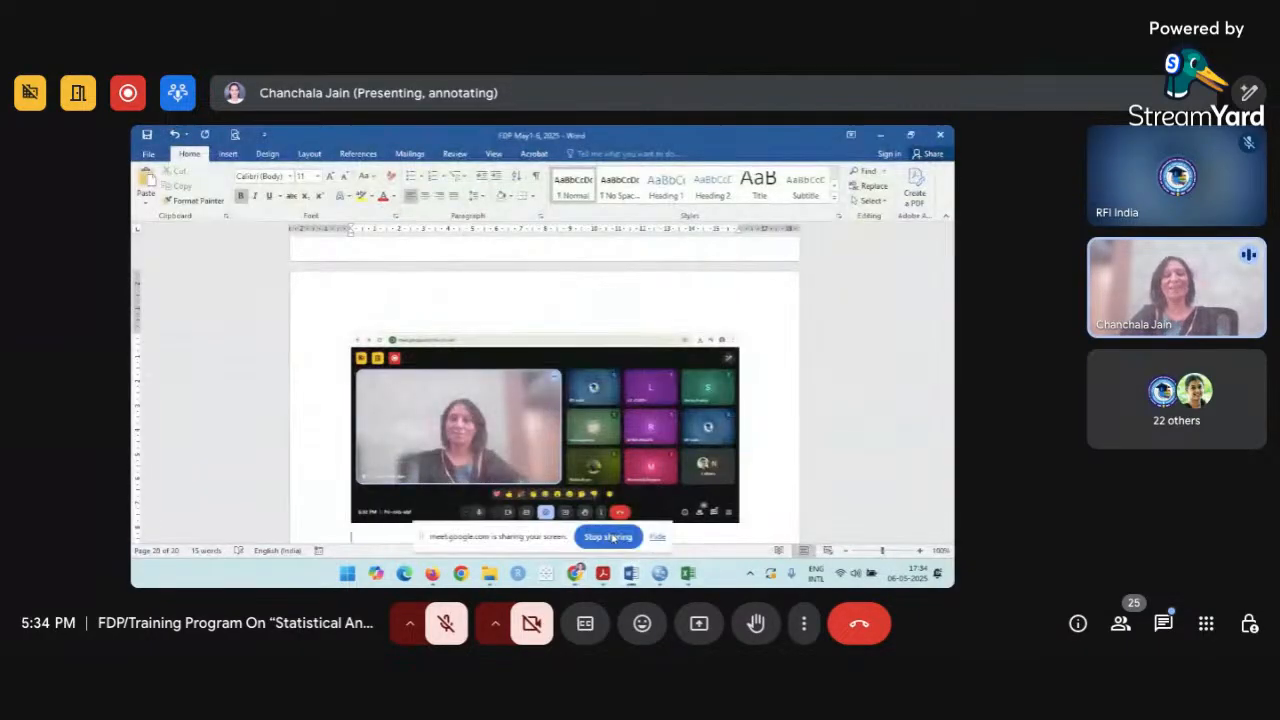
key("ctrl+v")
key("alt+Tab")
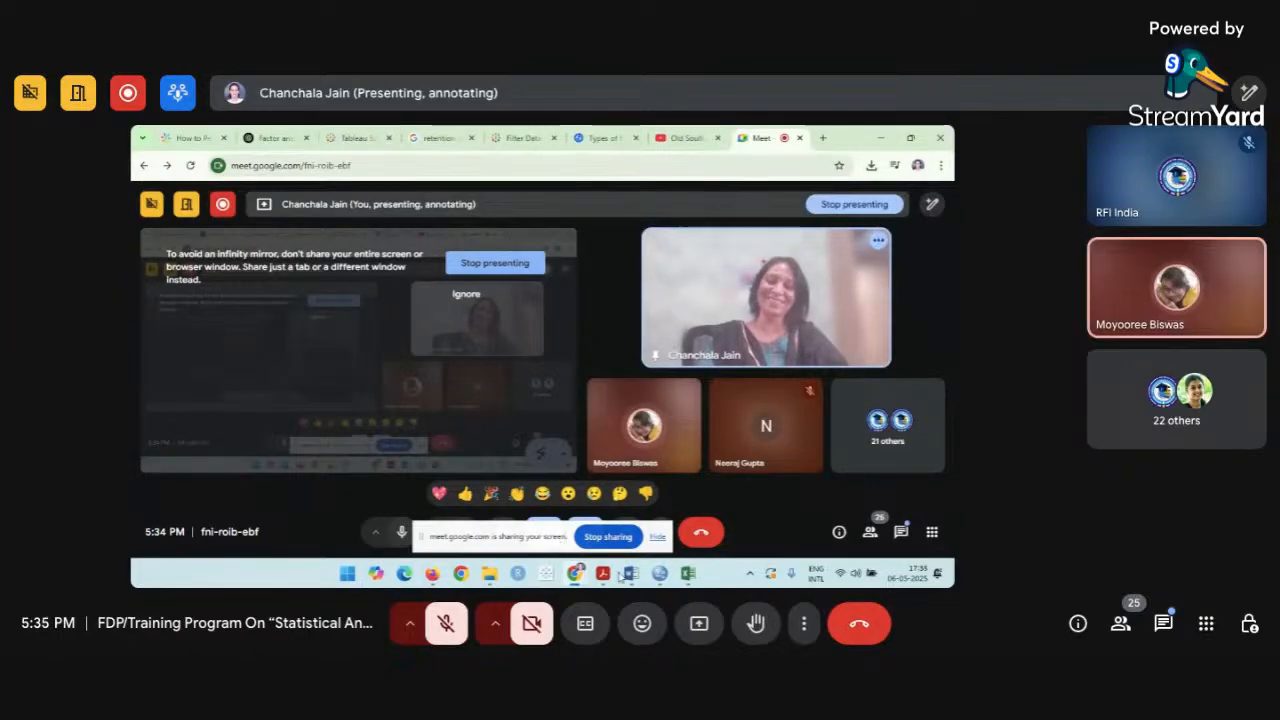
Switch to the Excel workbook Demo - Correlation & Regression - Final and select cell A31 on Sheet1.
mouse_move(688, 573)
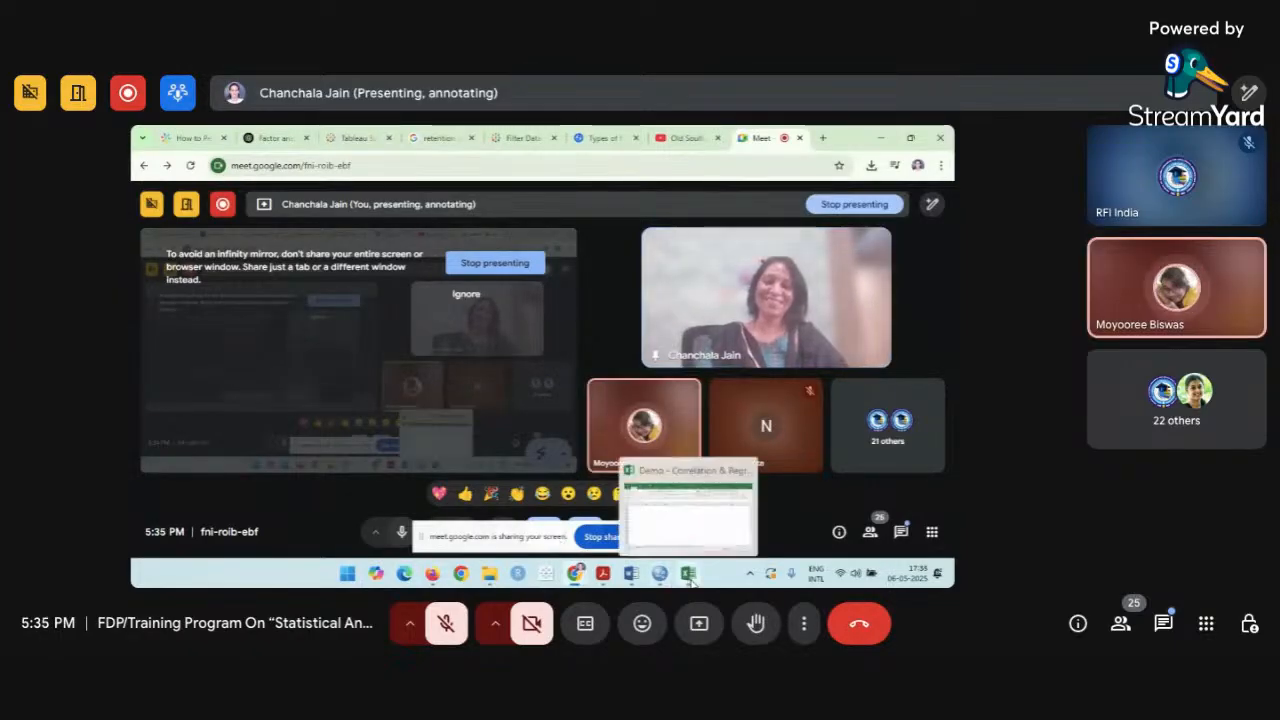
left_click(690, 510)
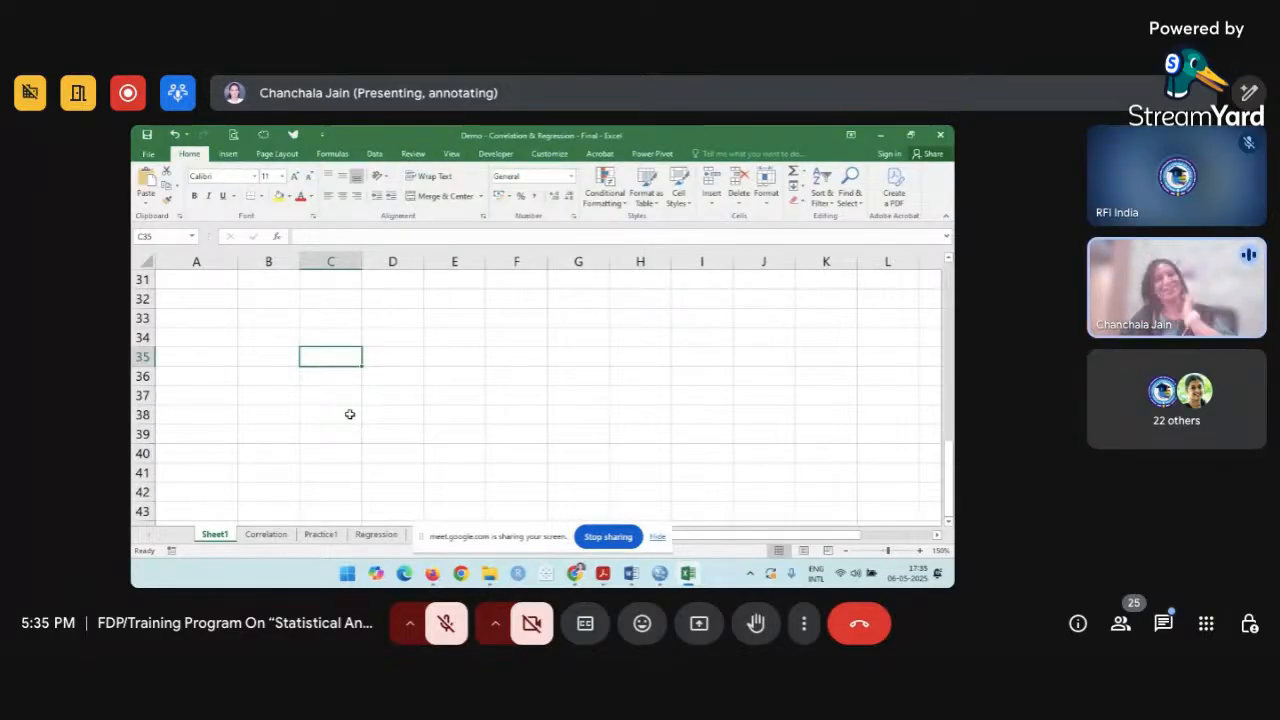
left_click(225, 279)
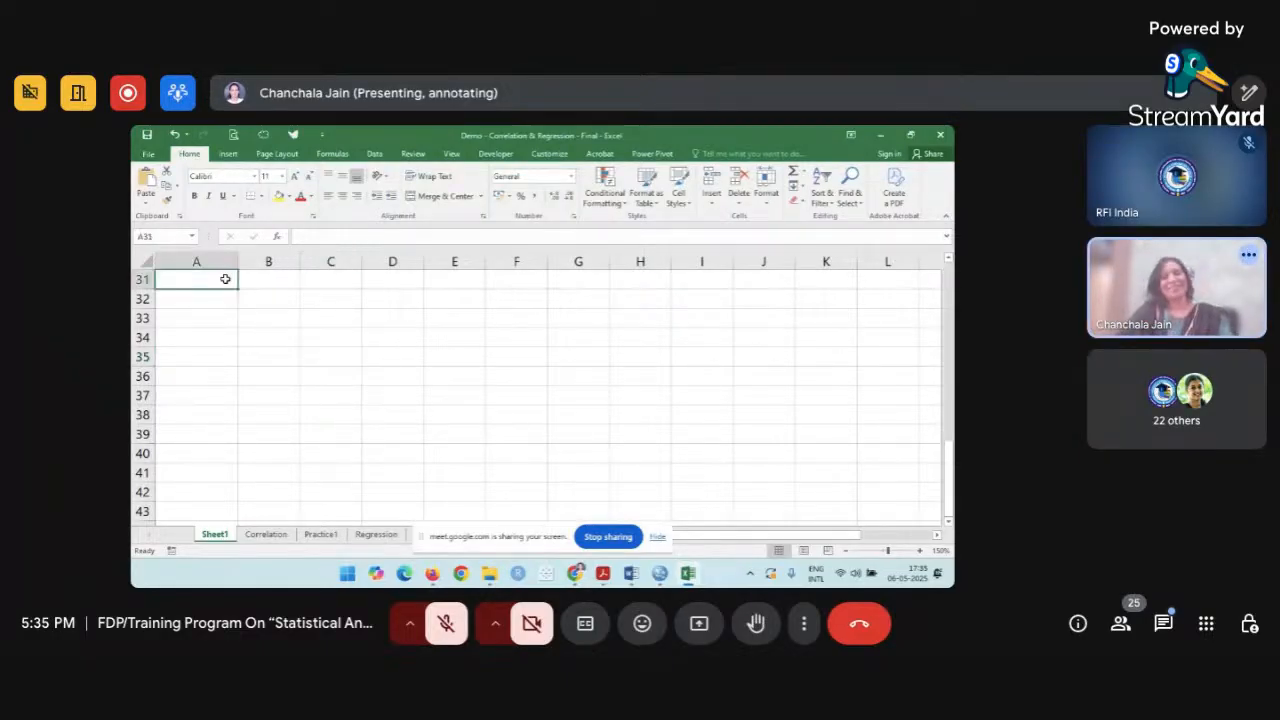
left_click(208, 330)
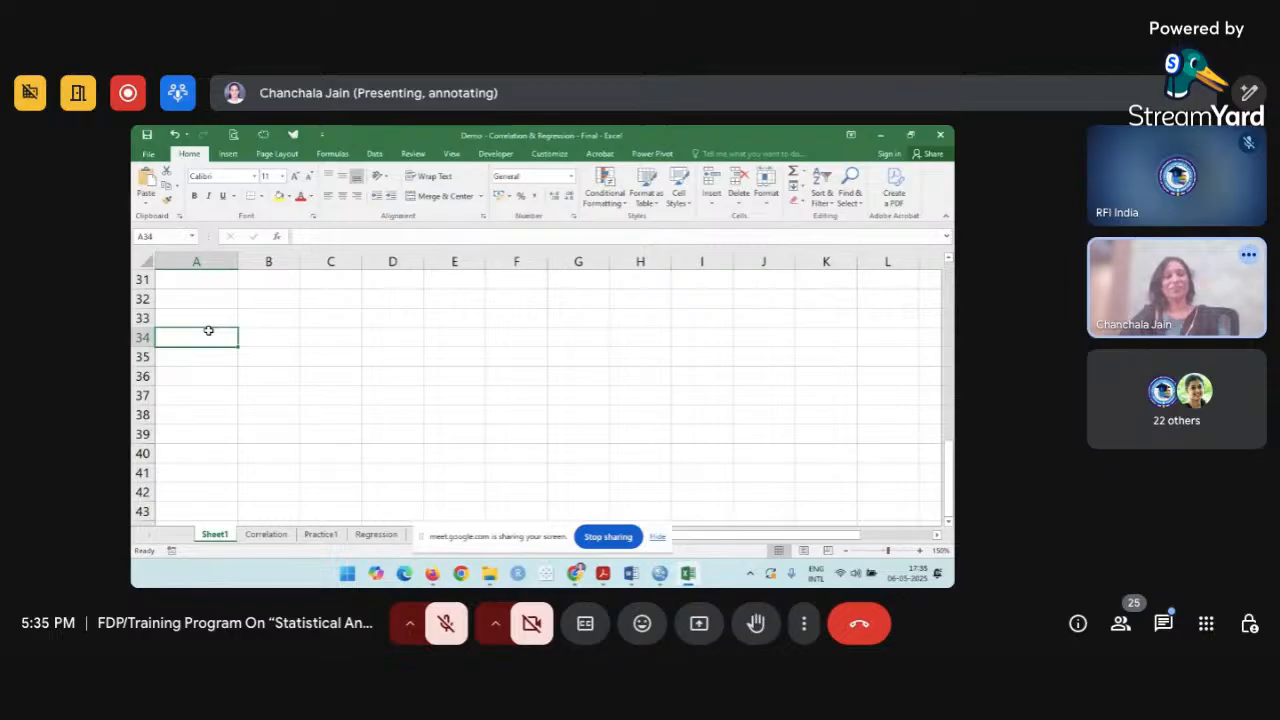
left_click(215, 286)
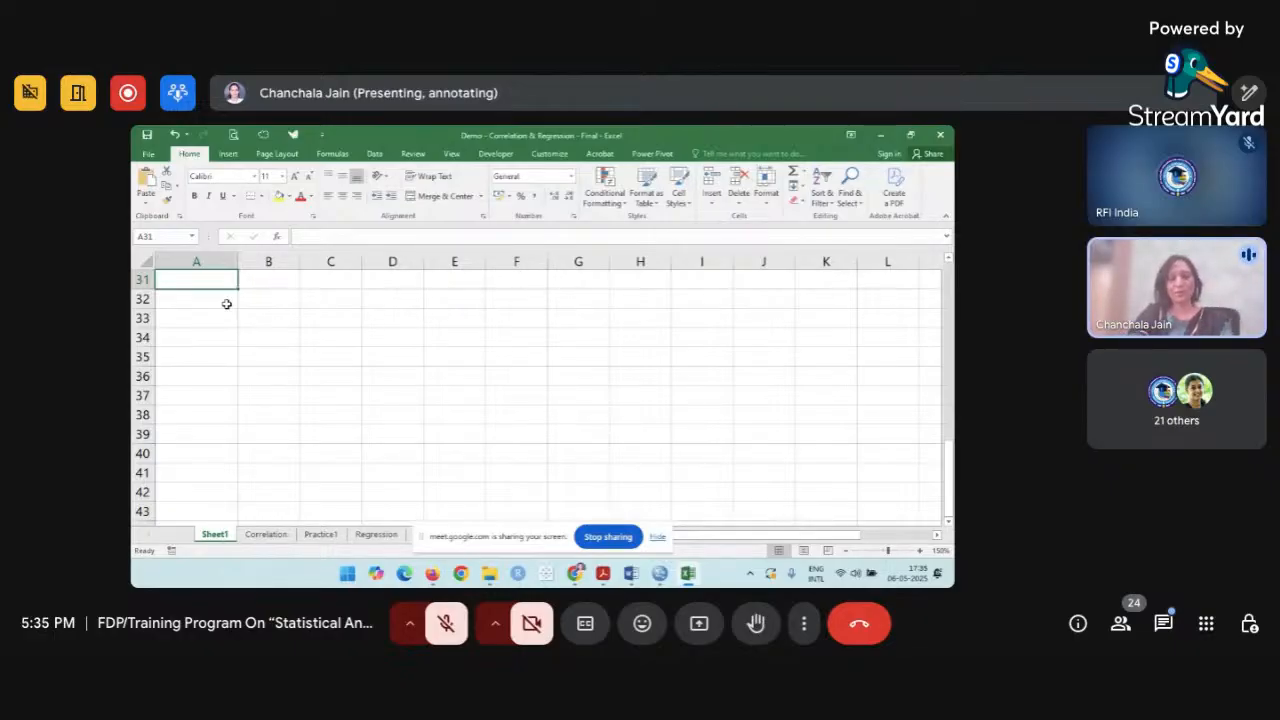
Try to enter the heading Correlation in cell A31.
type("Correl")
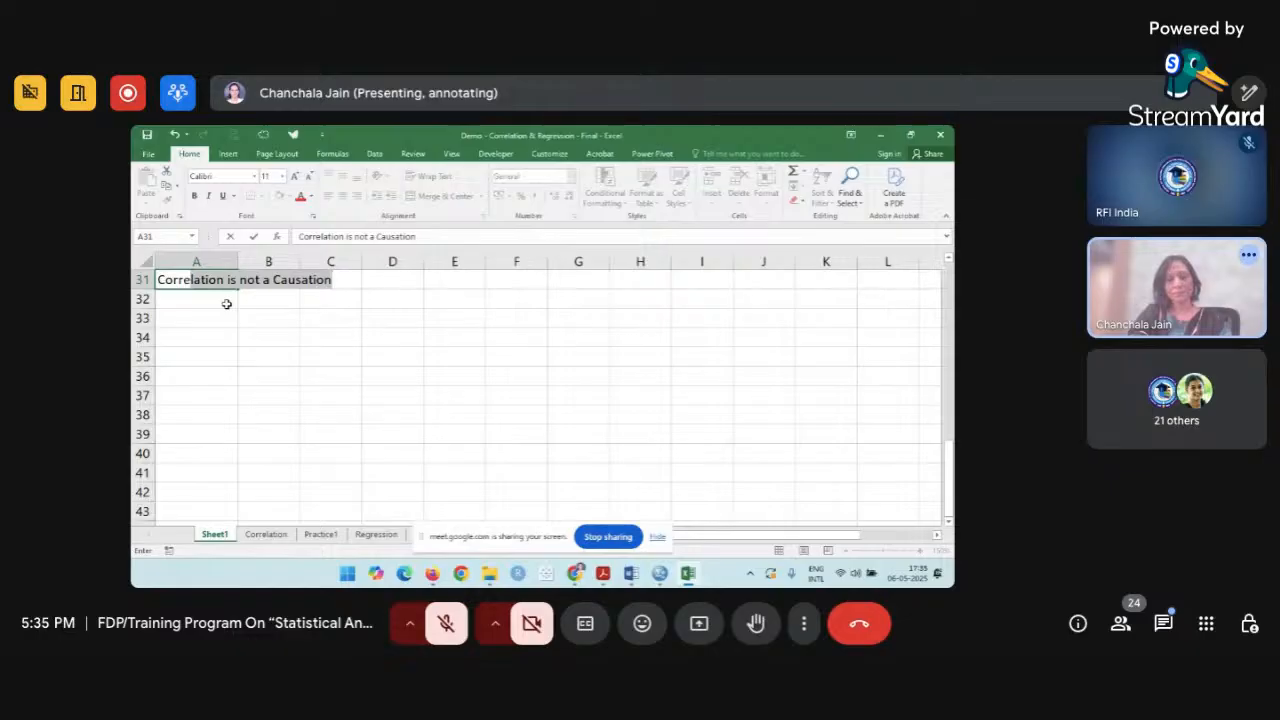
type("atio")
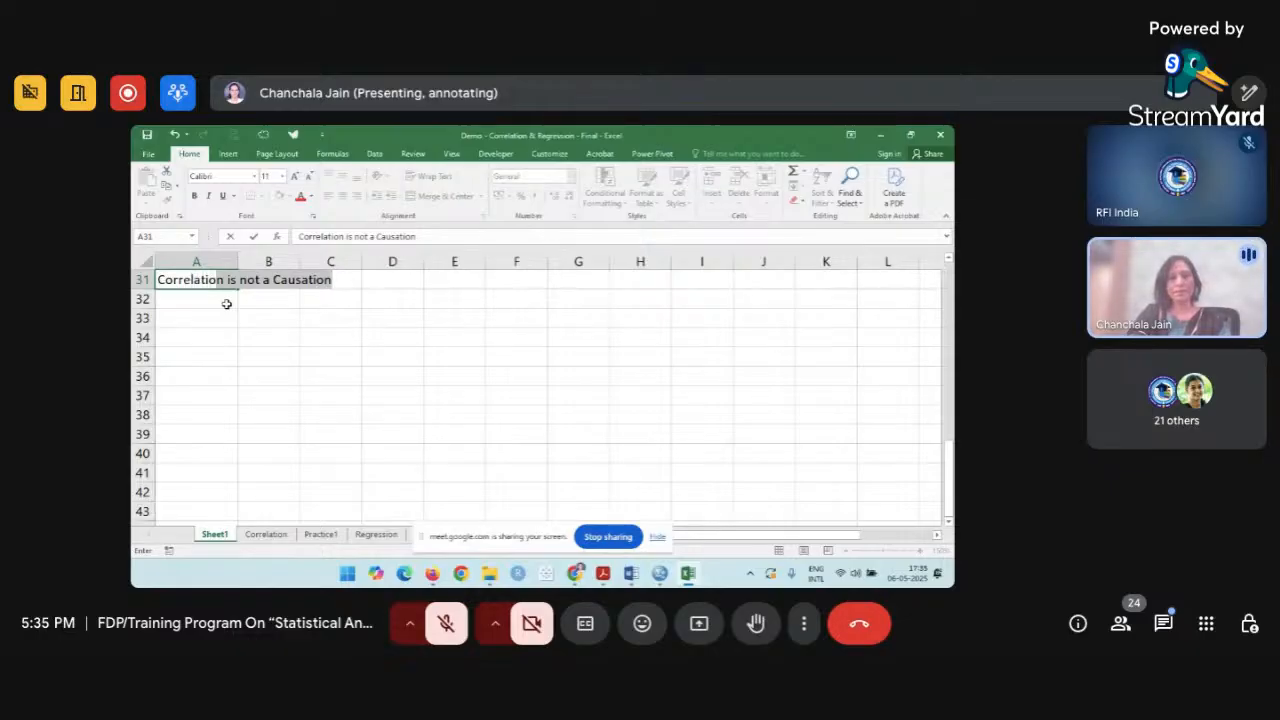
key("BackSpace")
type("n")
key("Tab")
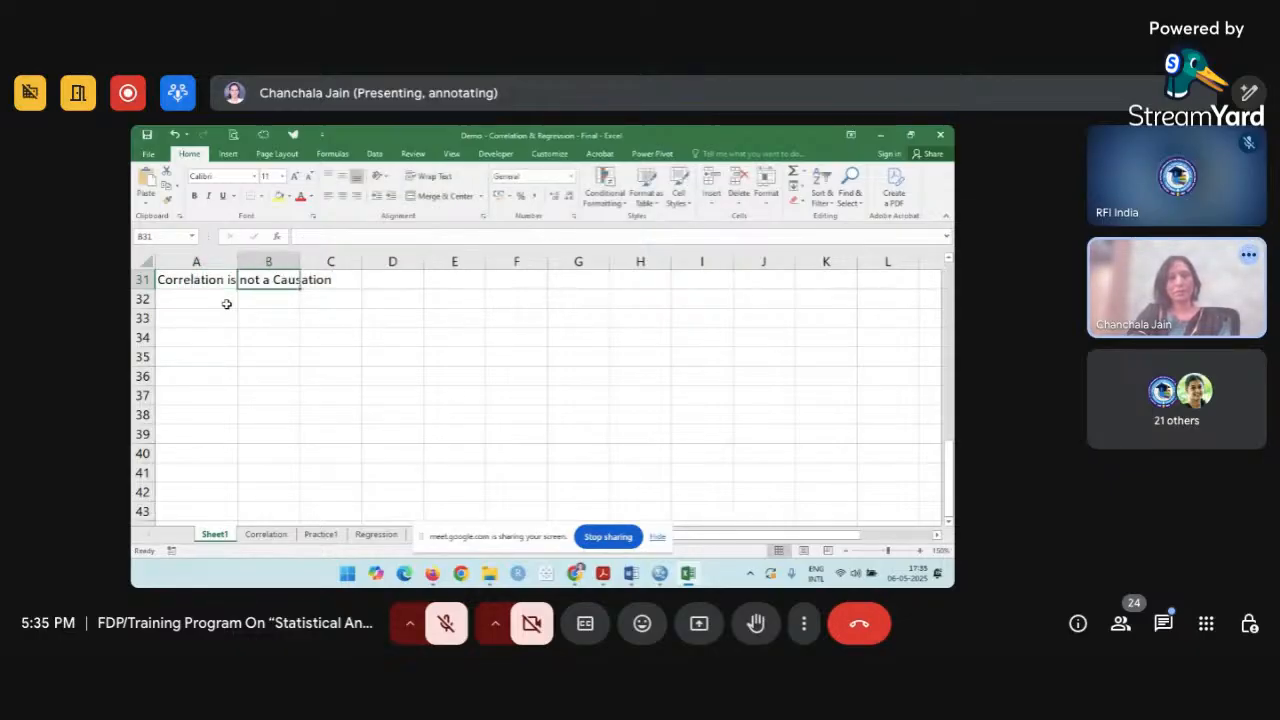
Delete the words "is not a Causation" from cell A31, keeping only Correlation.
double_click(204, 283)
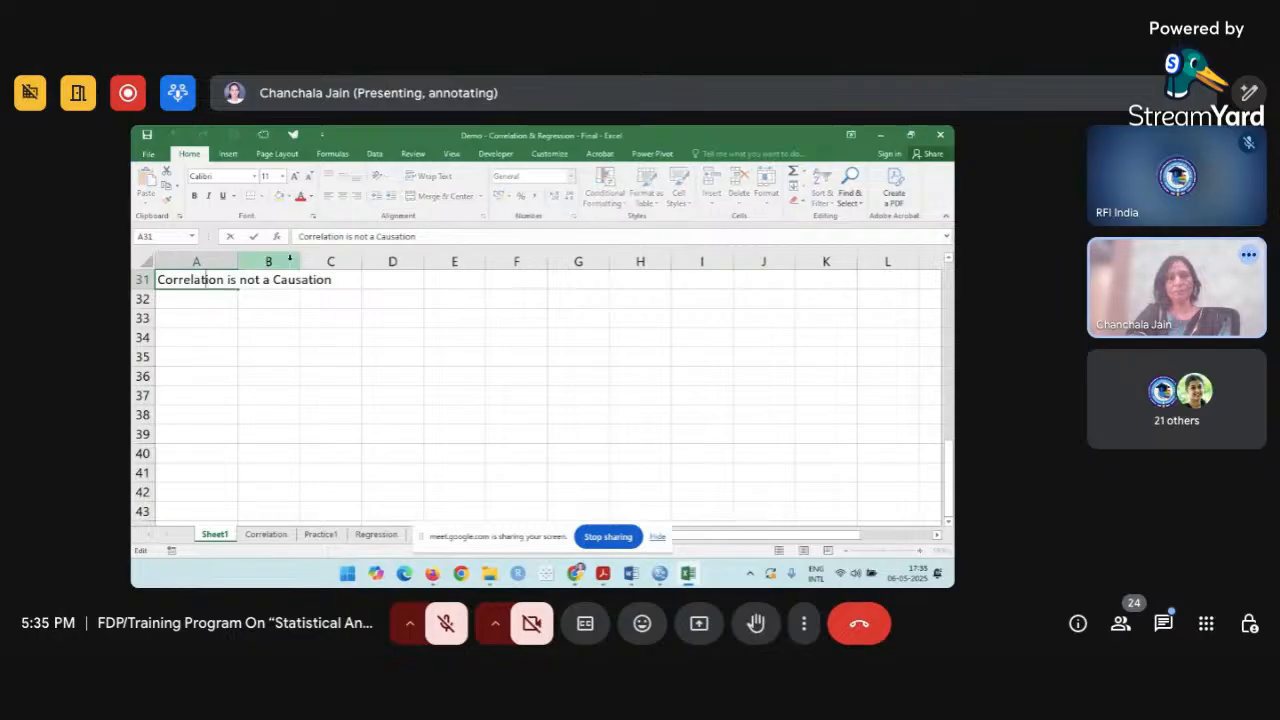
key("Delete")
key("Delete")
key("Delete")
key("Delete")
key("Delete")
key("Delete")
key("Delete")
key("Delete")
key("Delete")
key("Delete")
key("Delete")
key("Delete")
key("Delete")
key("Delete")
key("Delete")
key("Delete")
key("Delete")
key("Delete")
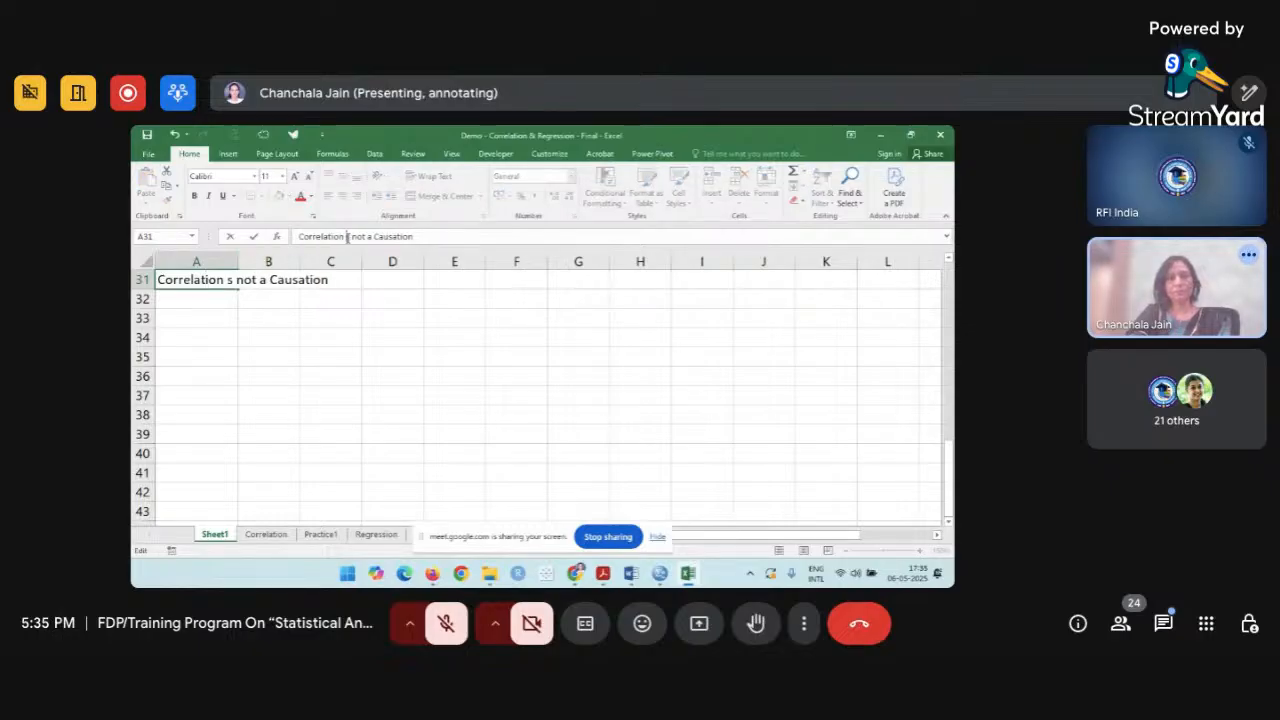
key("Tab")
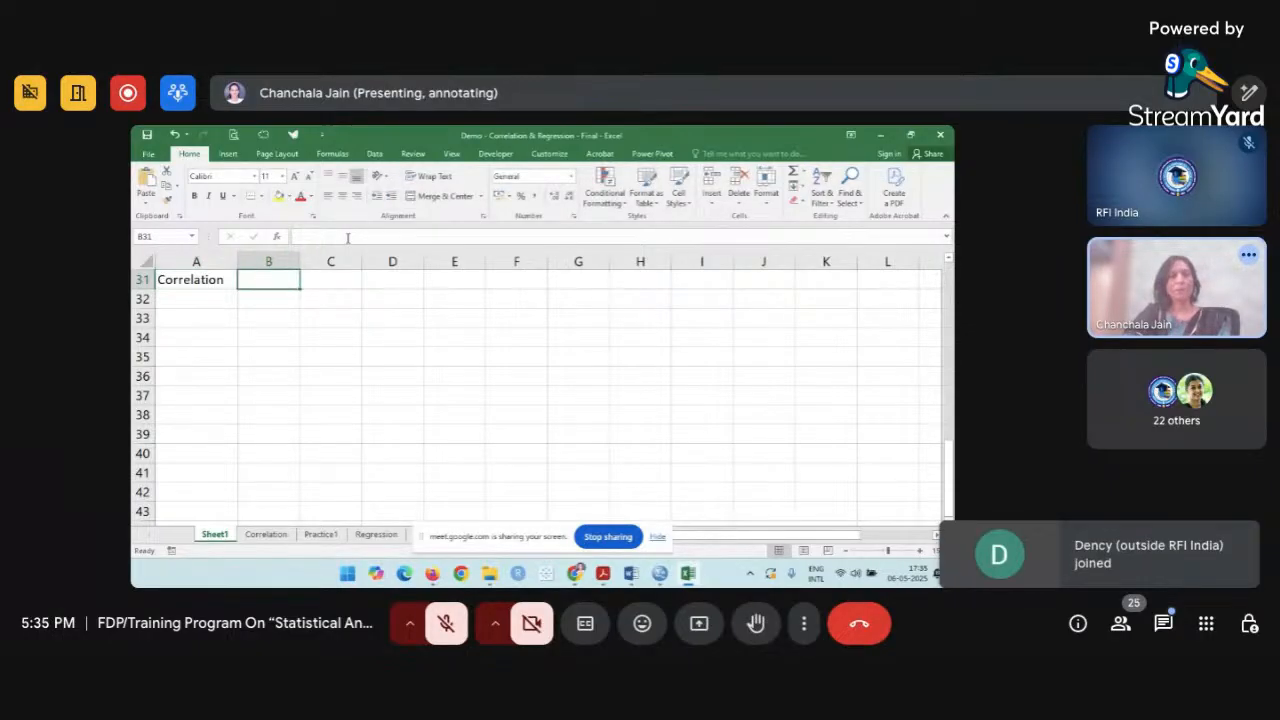
Enter the definition "The relationship between two variables." in cell B31, beside the Correlation heading.
left_click(212, 283)
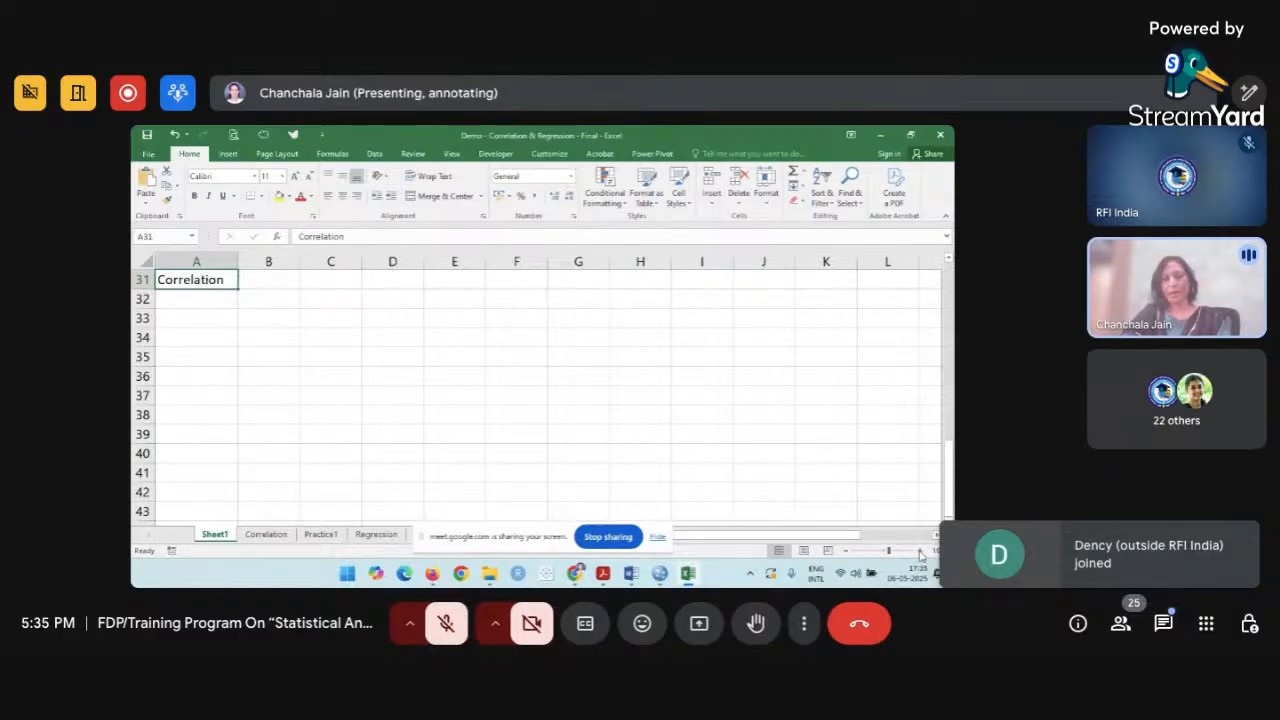
left_click(654, 437)
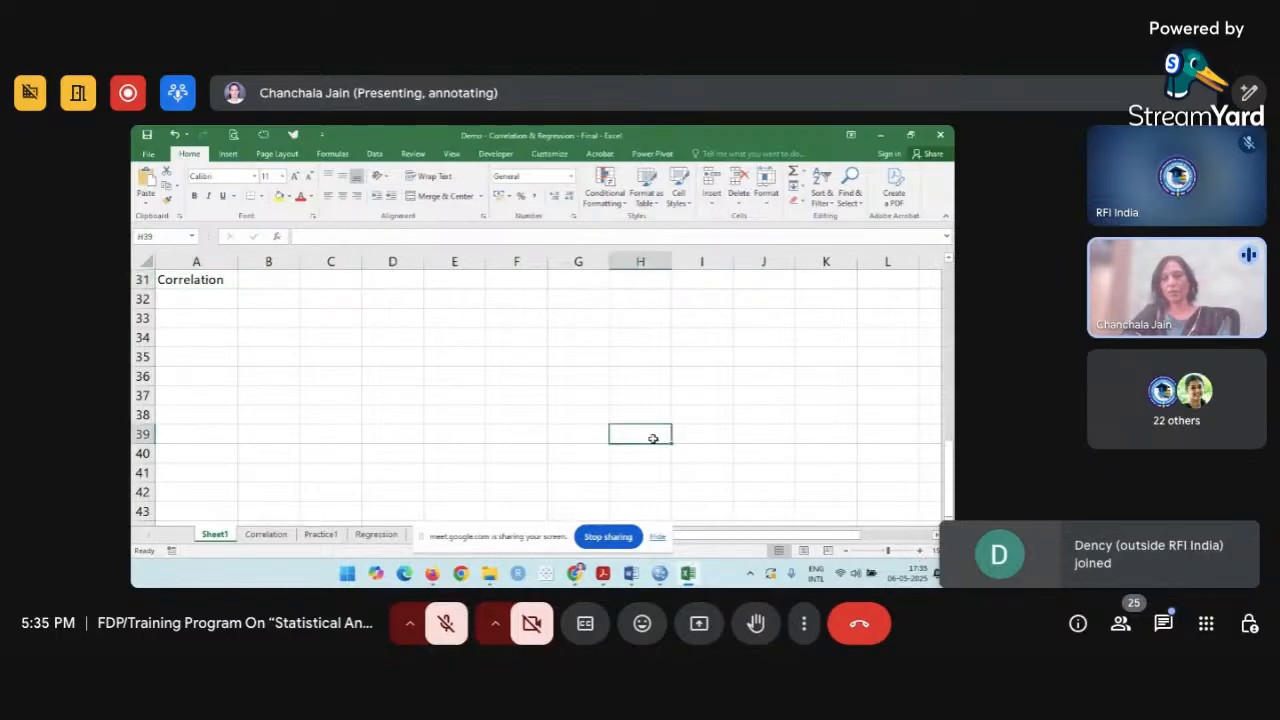
left_click(919, 550)
left_click(919, 550)
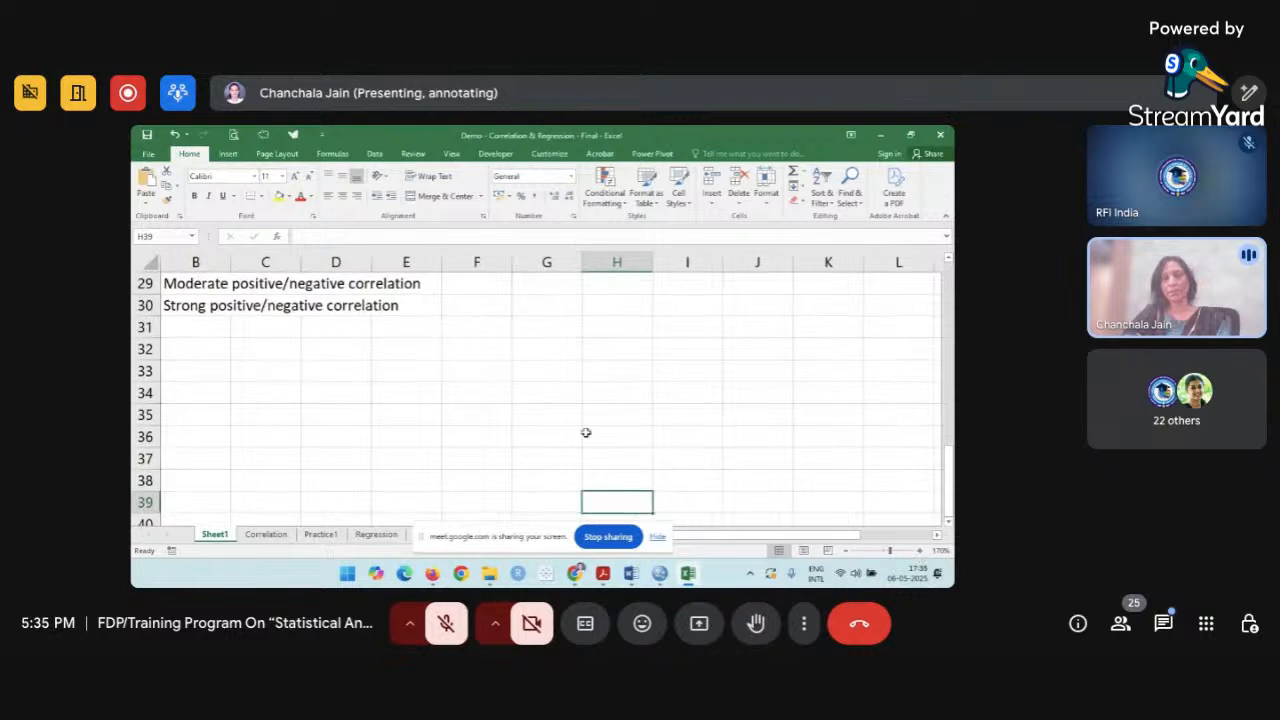
scroll(586, 432, "left", 1)
scroll(586, 432, "down", 2)
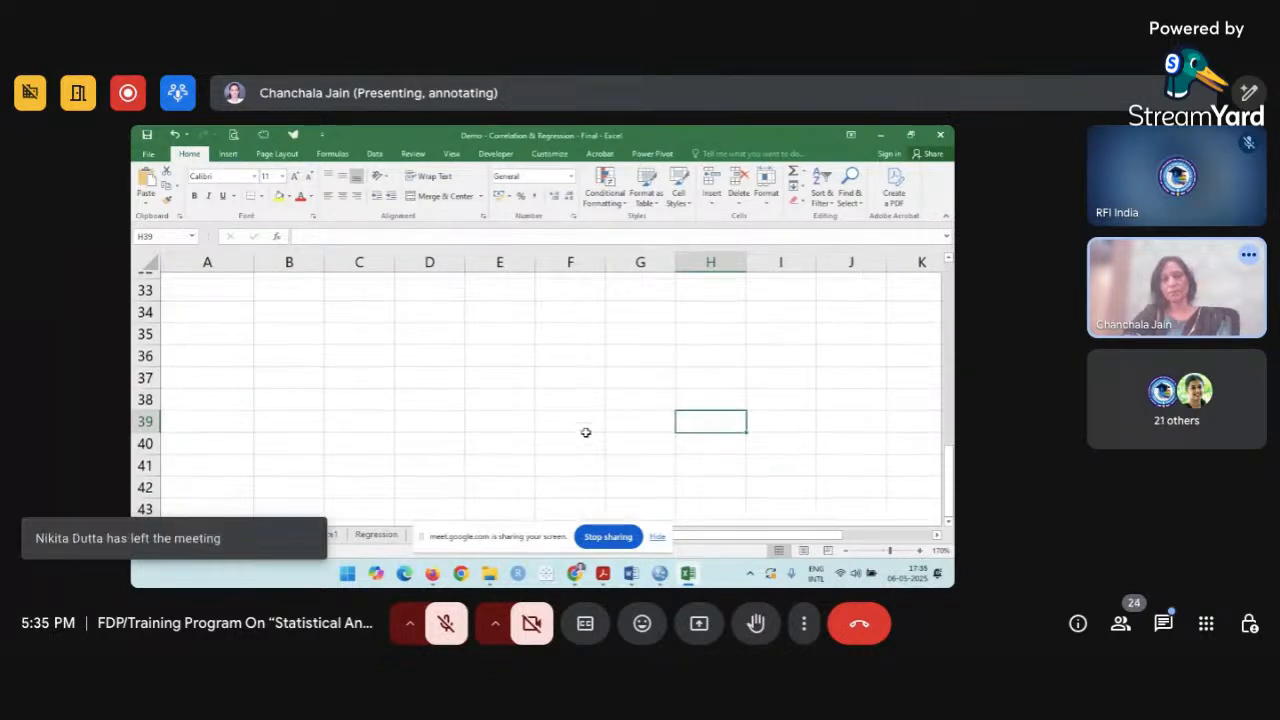
scroll(586, 432, "up", 1)
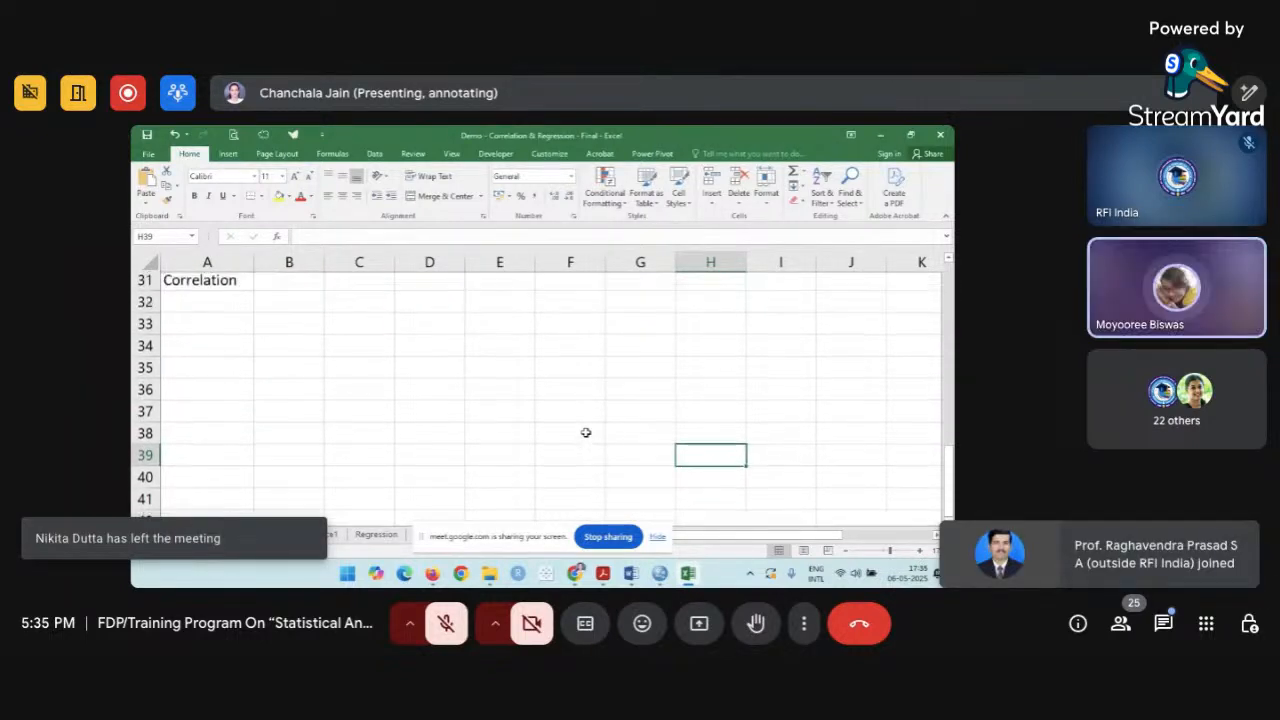
left_click(318, 288)
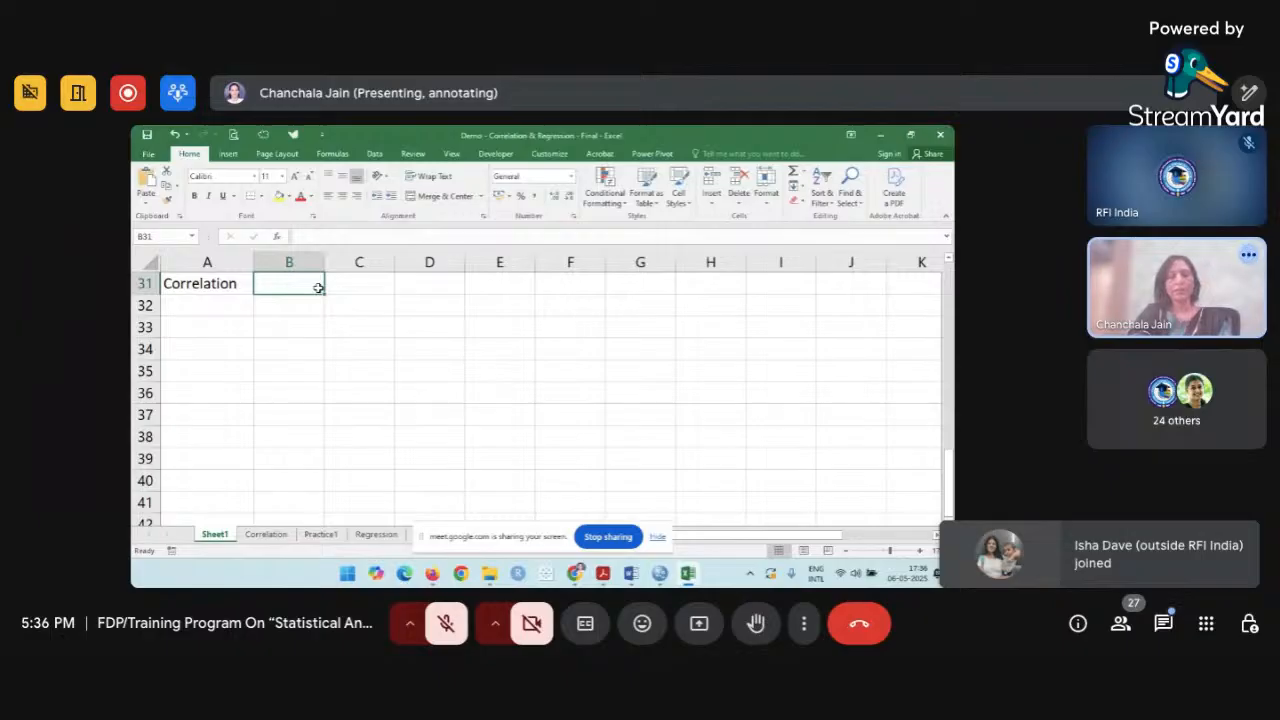
type("The relatio")
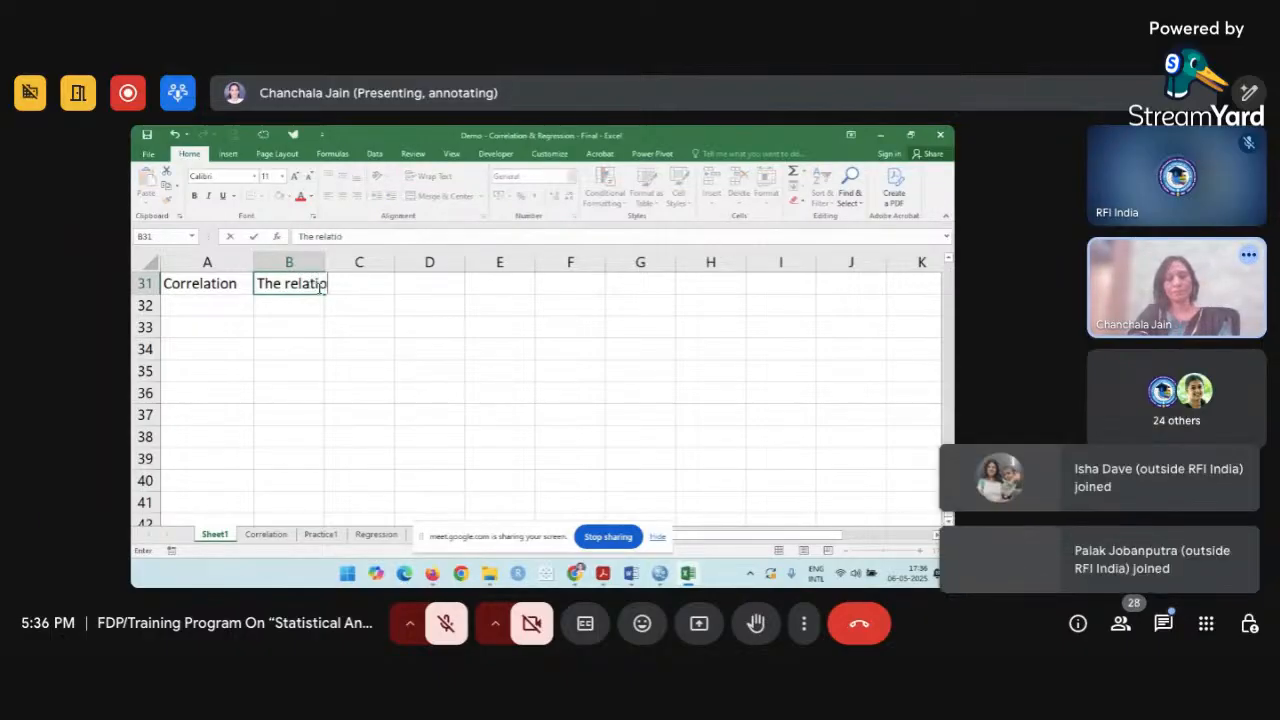
type("nship bey")
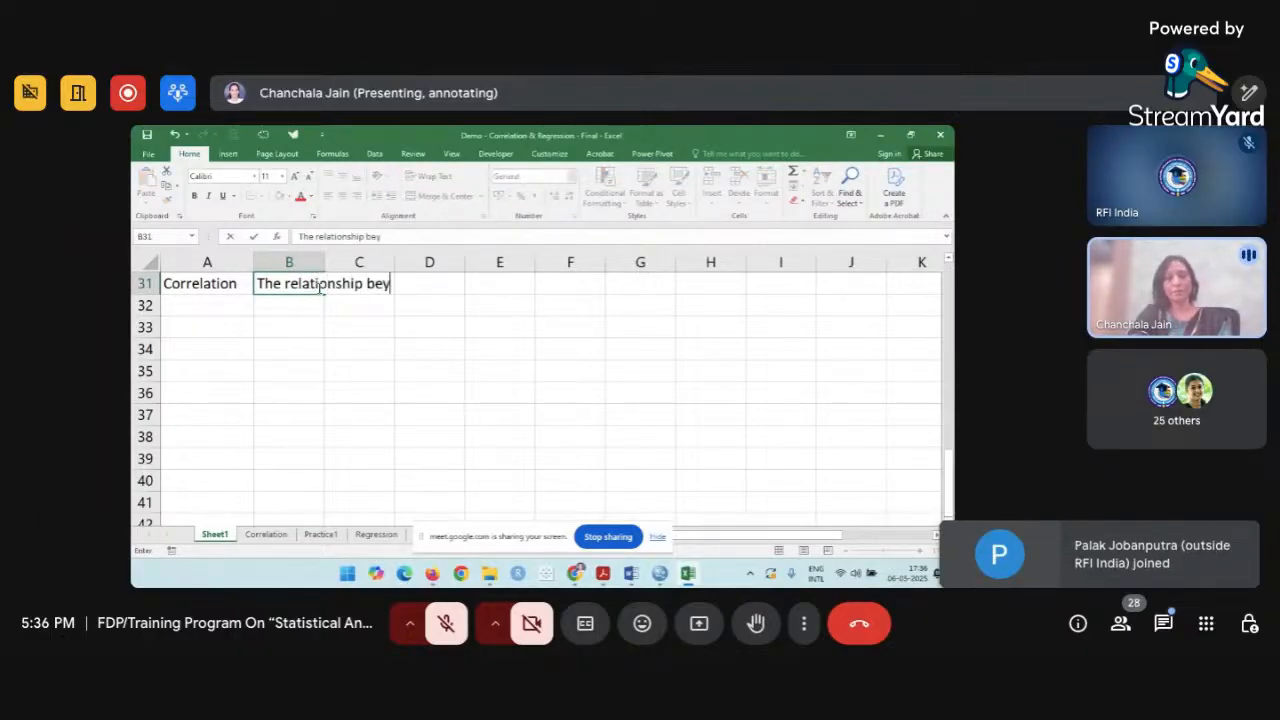
key("BackSpace")
type("tween")
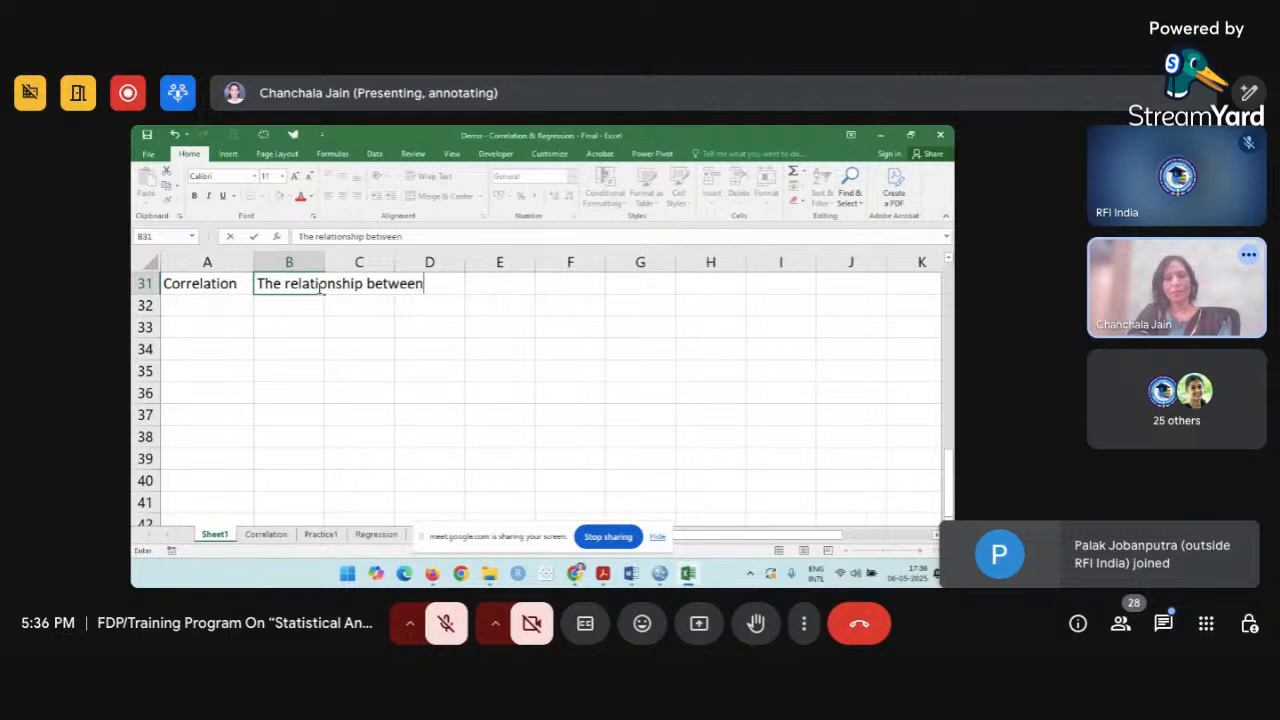
type(" two va")
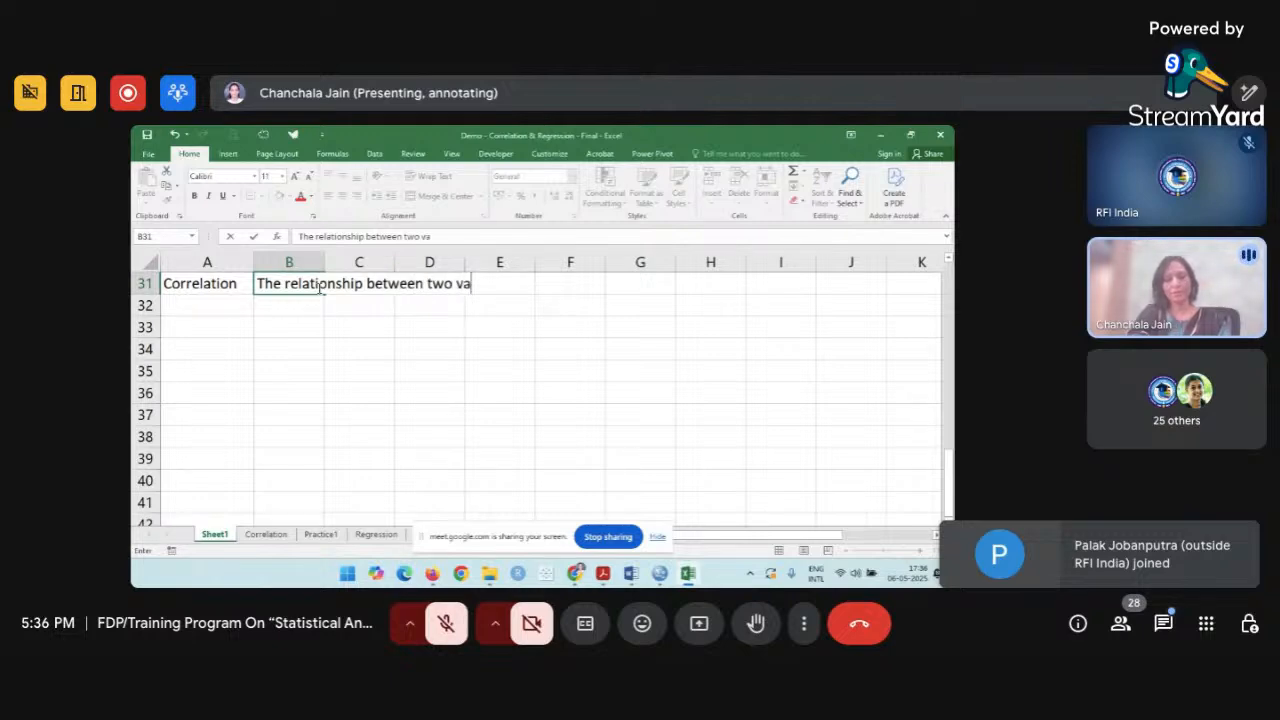
type("riables.")
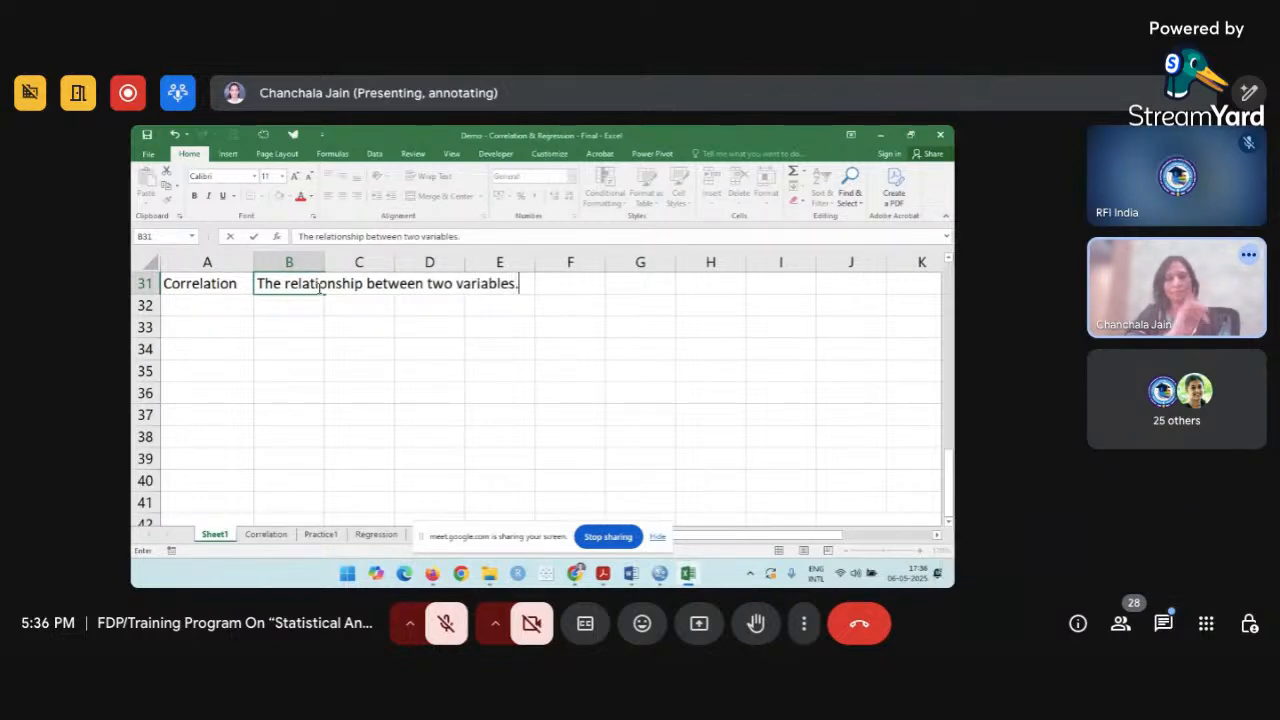
Enter the note "It is a building block in statistics." in cell A32, below the Correlation heading.
left_click(249, 304)
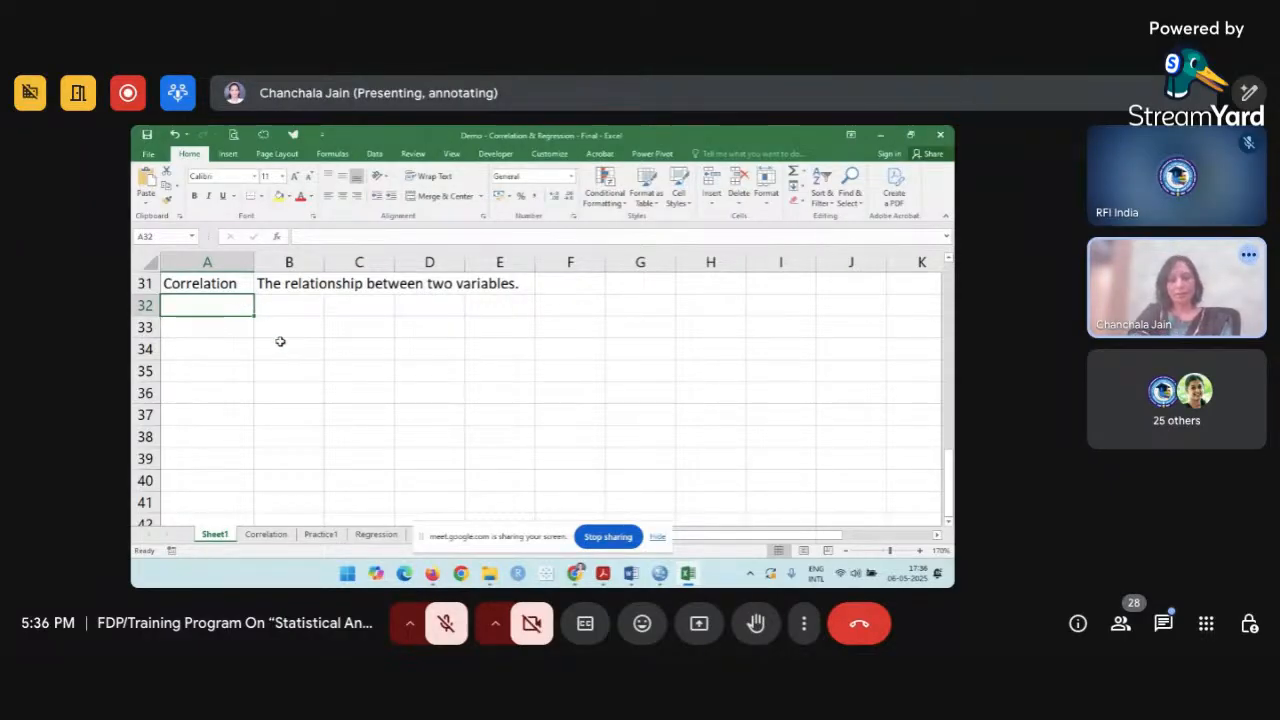
type("C")
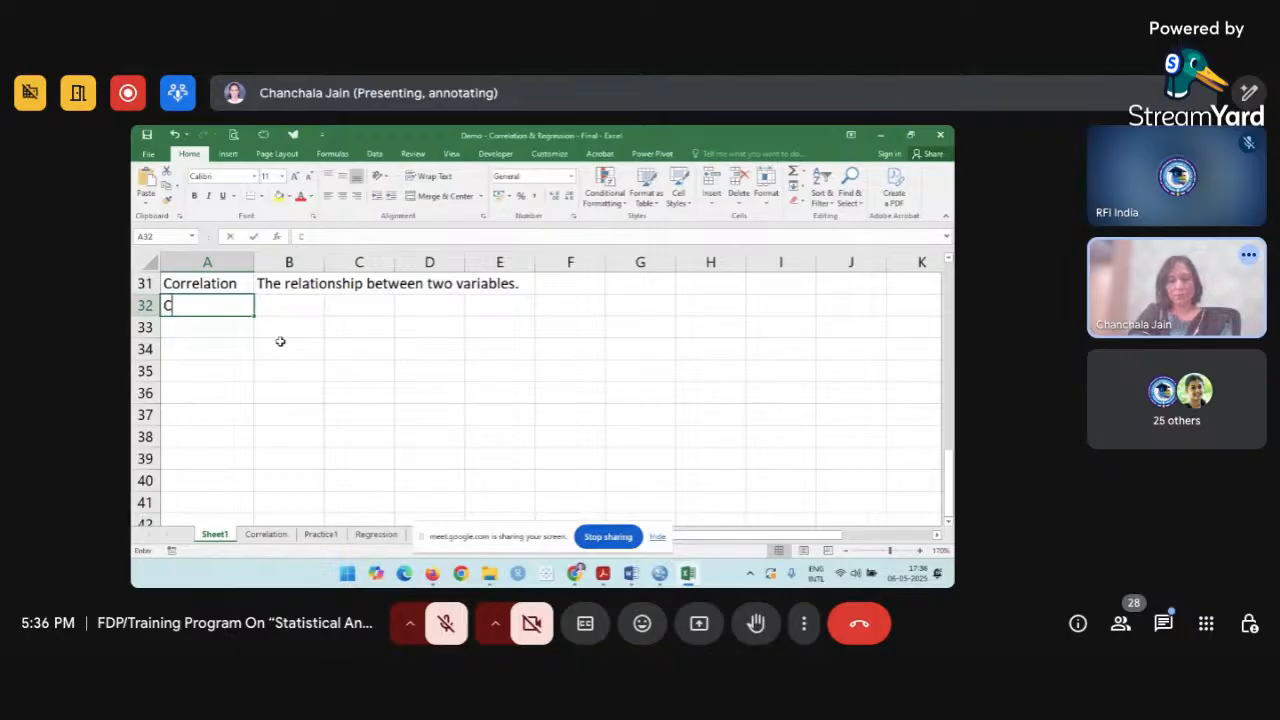
key("BackSpace")
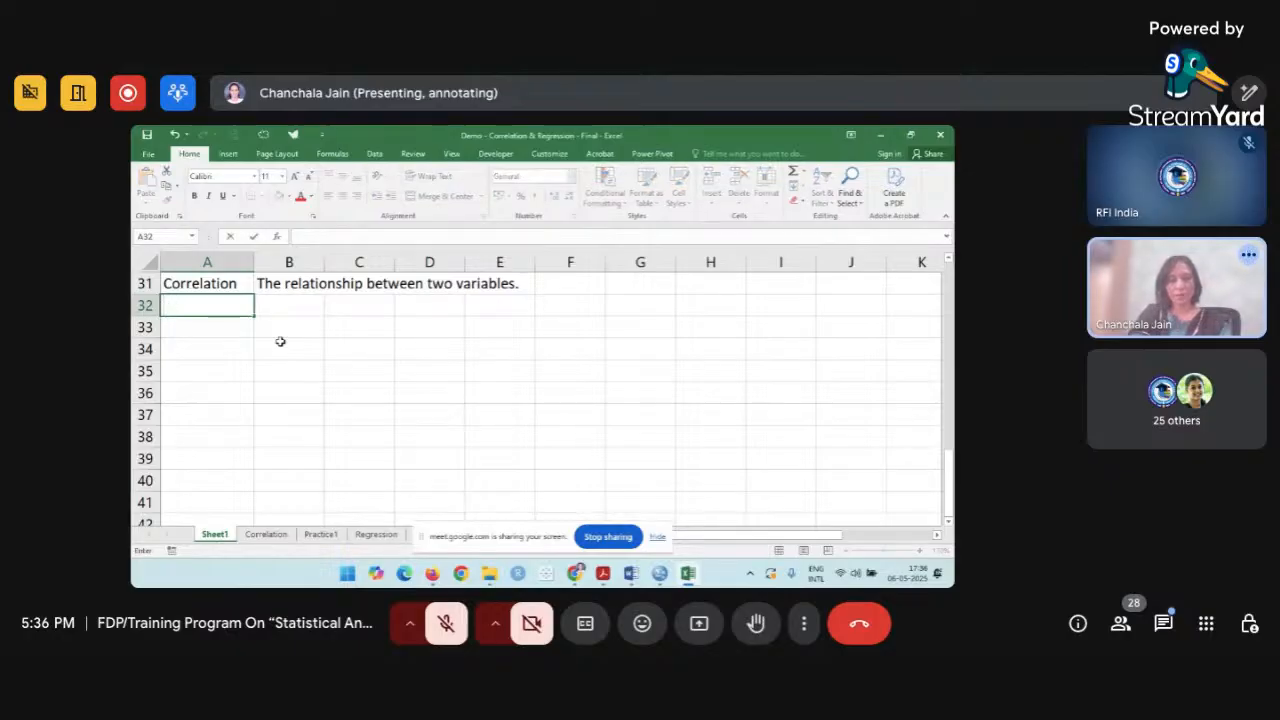
type("It is a")
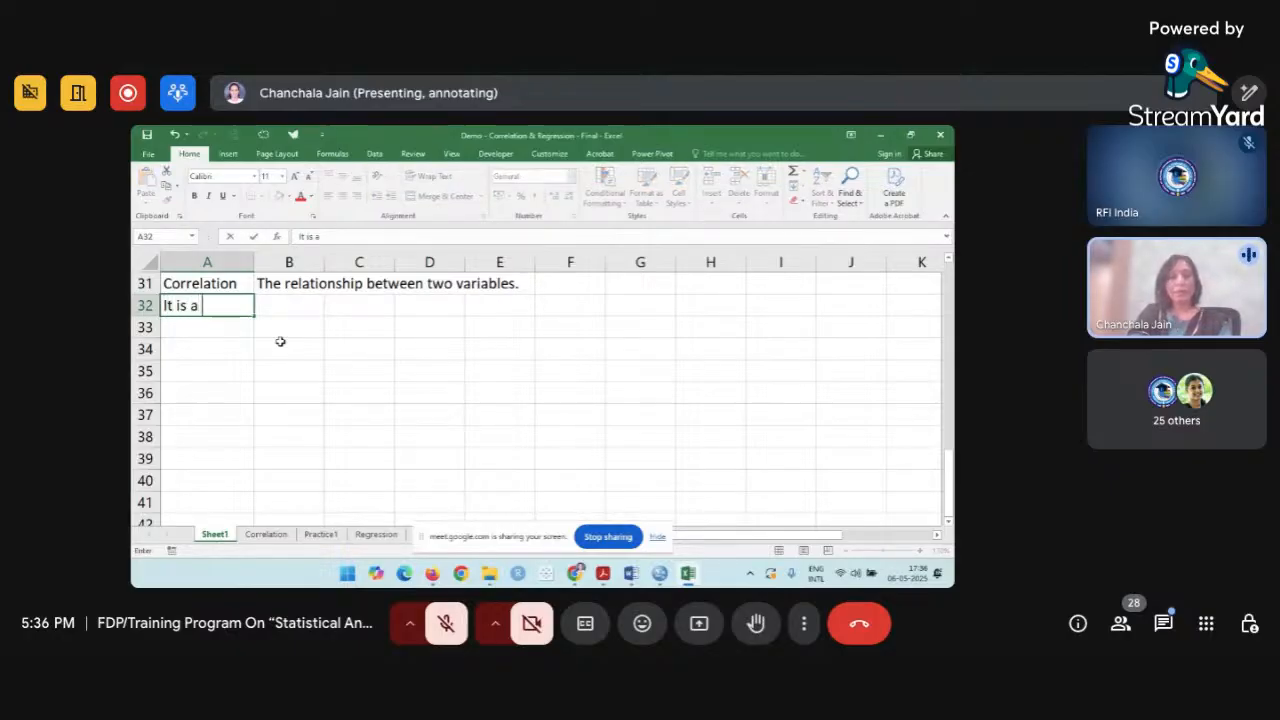
type(" building")
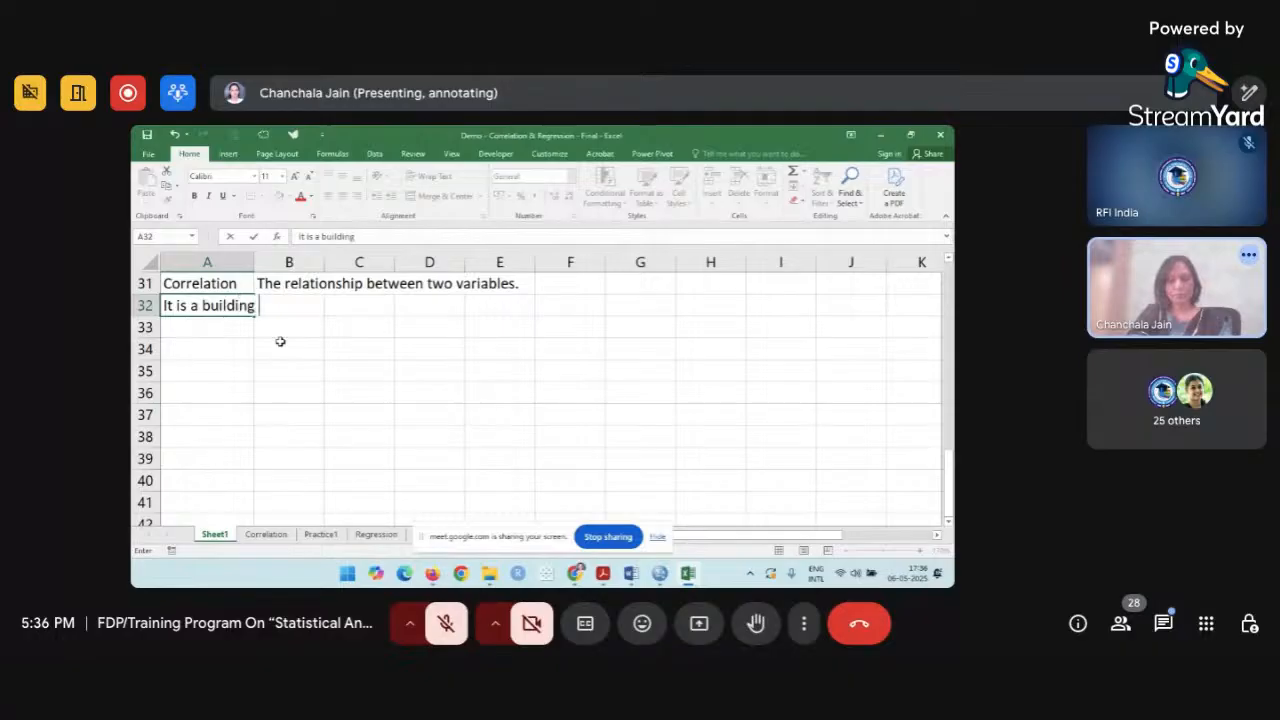
type(" block in st")
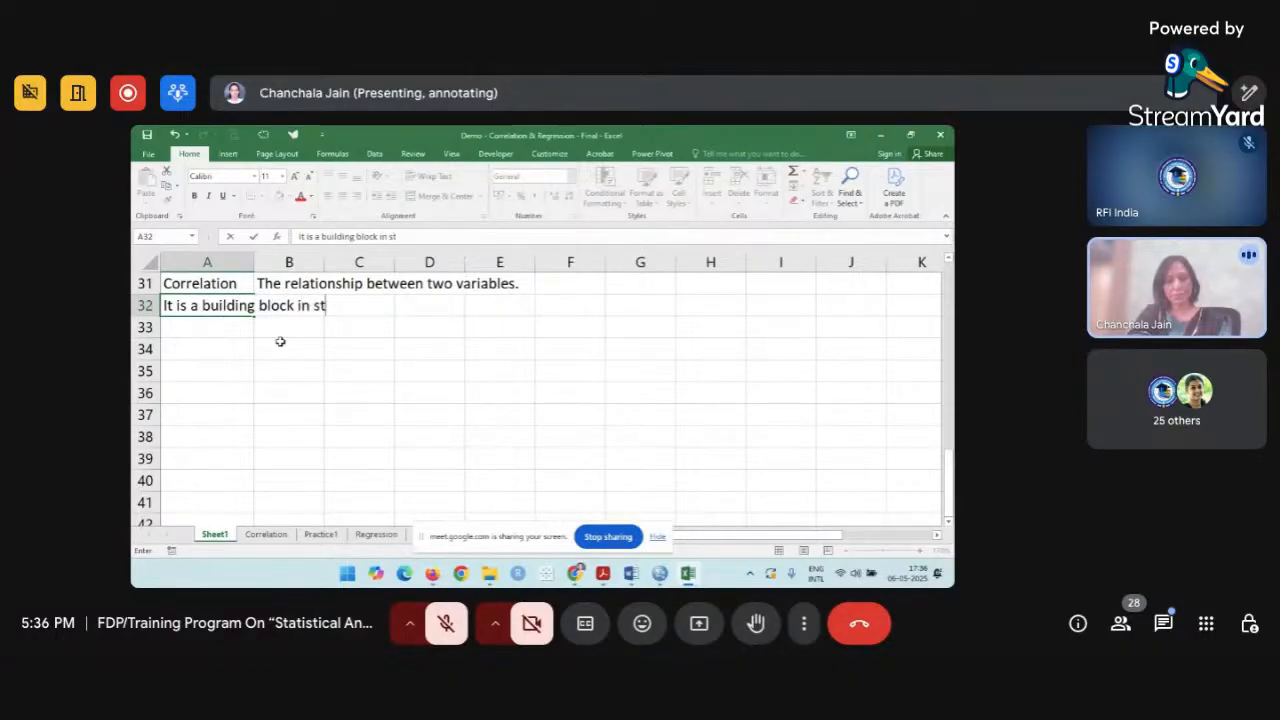
type("atistics.")
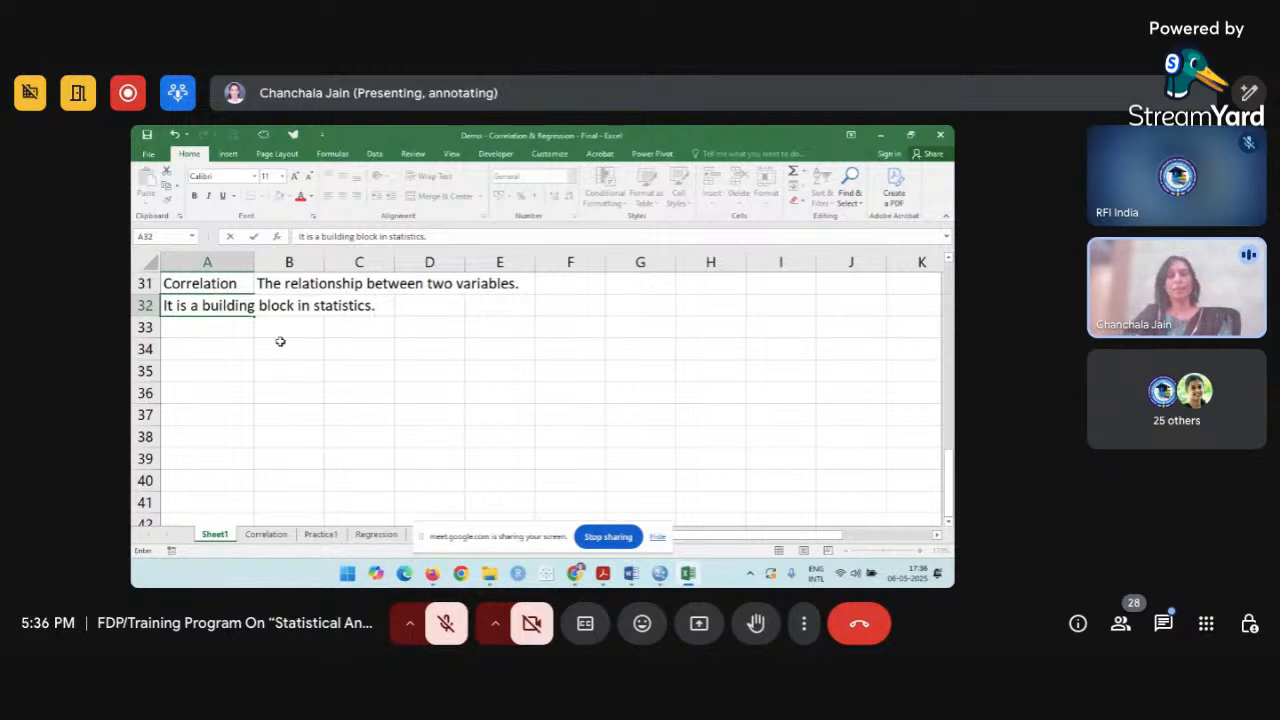
Enter "Types of variables: Two Numeric variables (Karl Pearson's Coefficient of Correlation)" in cell A33.
left_click(240, 333)
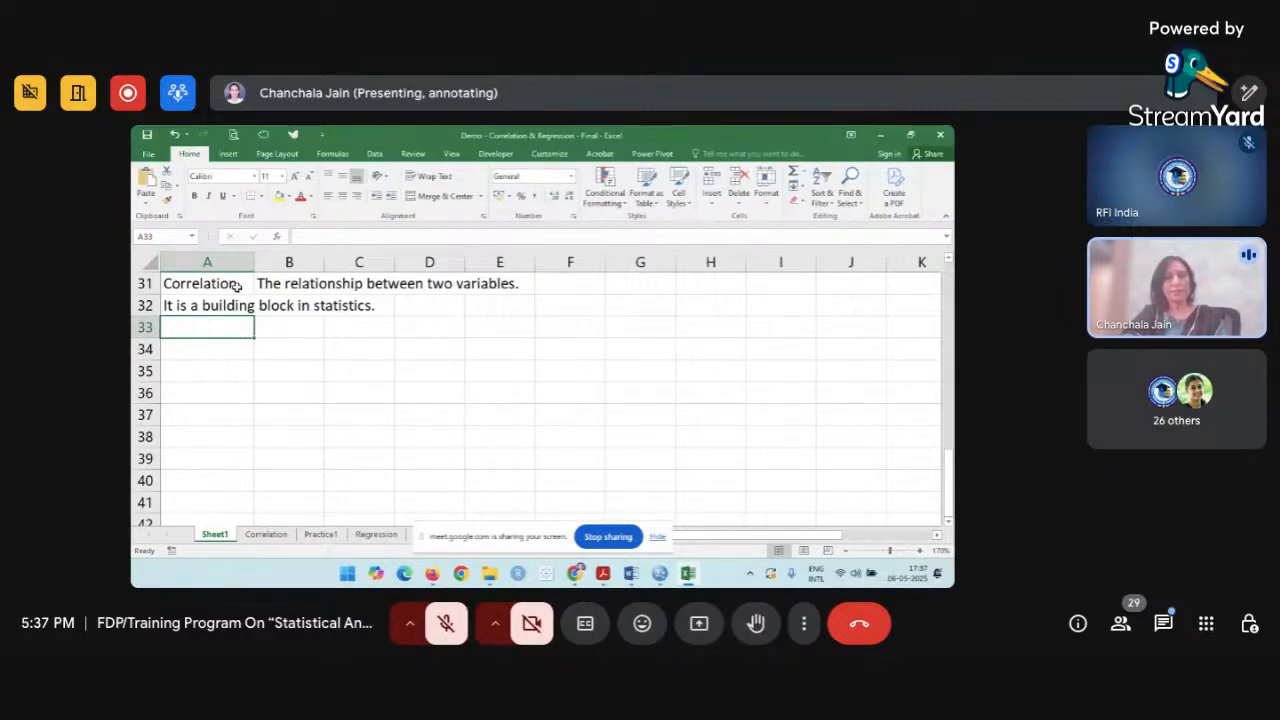
left_click(236, 288)
left_click(230, 325)
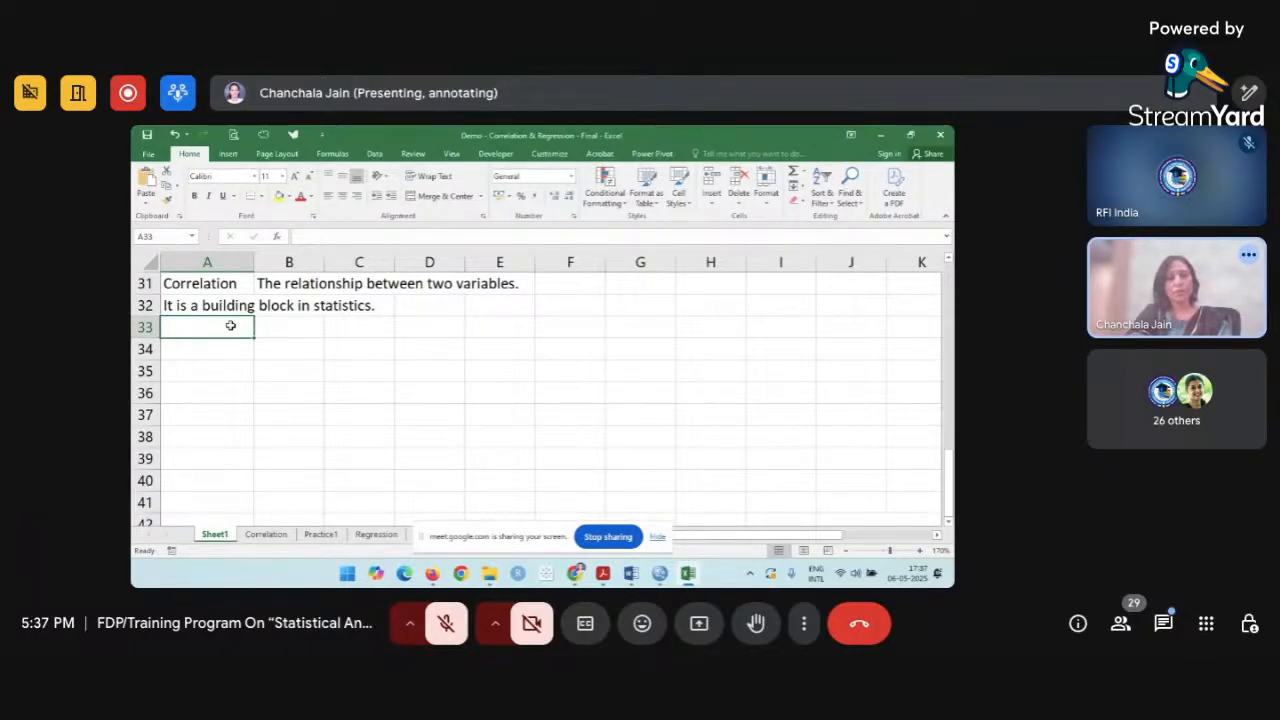
type("Types ")
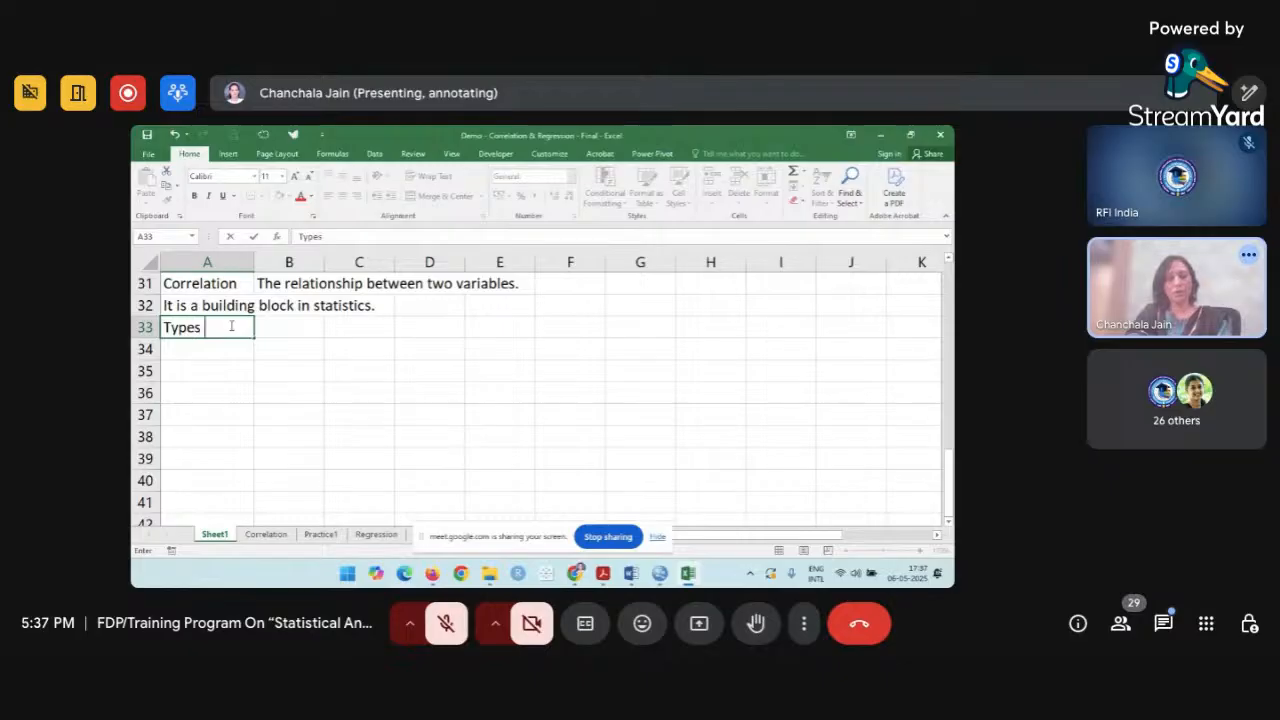
type("of variable")
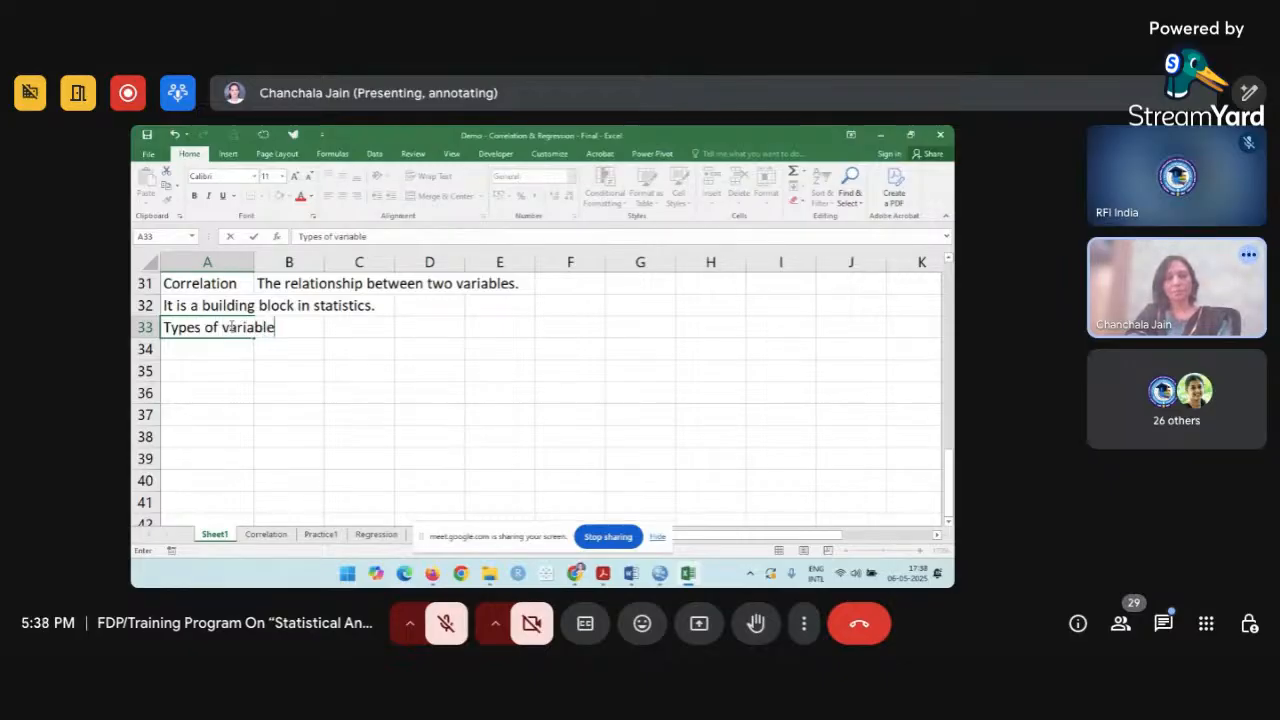
type("s: Two")
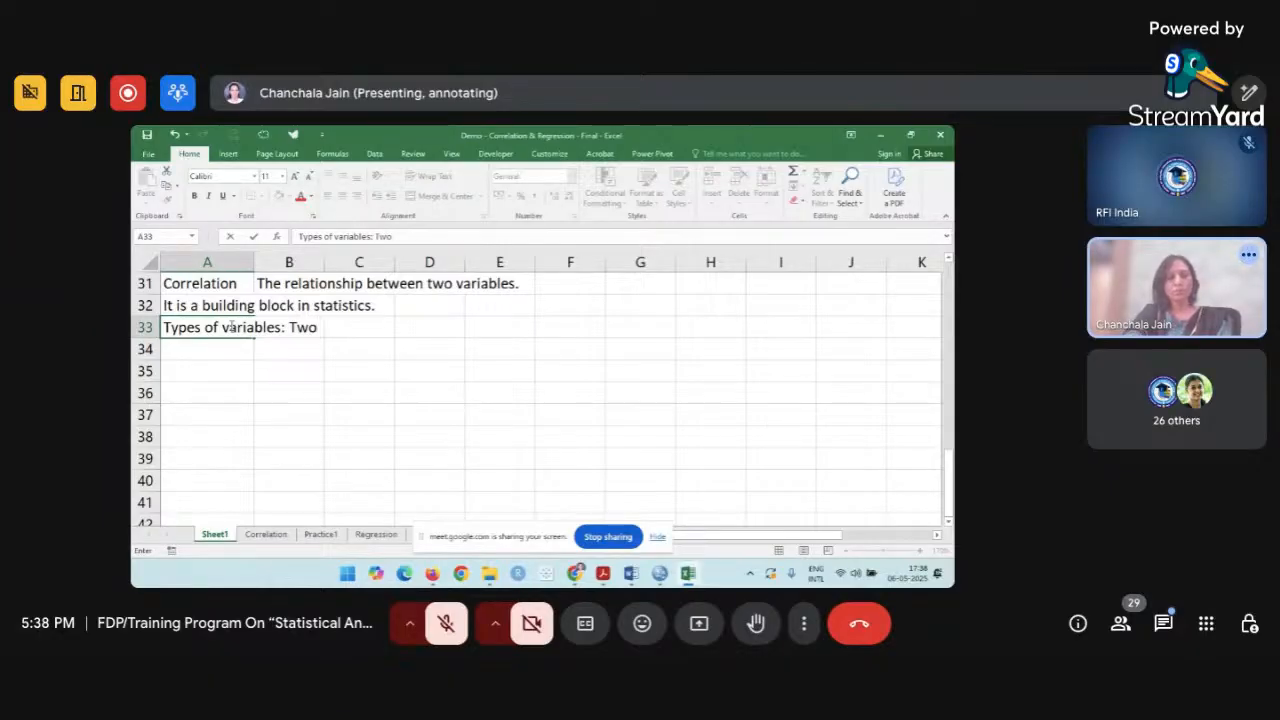
type(" Numer")
type("ic")
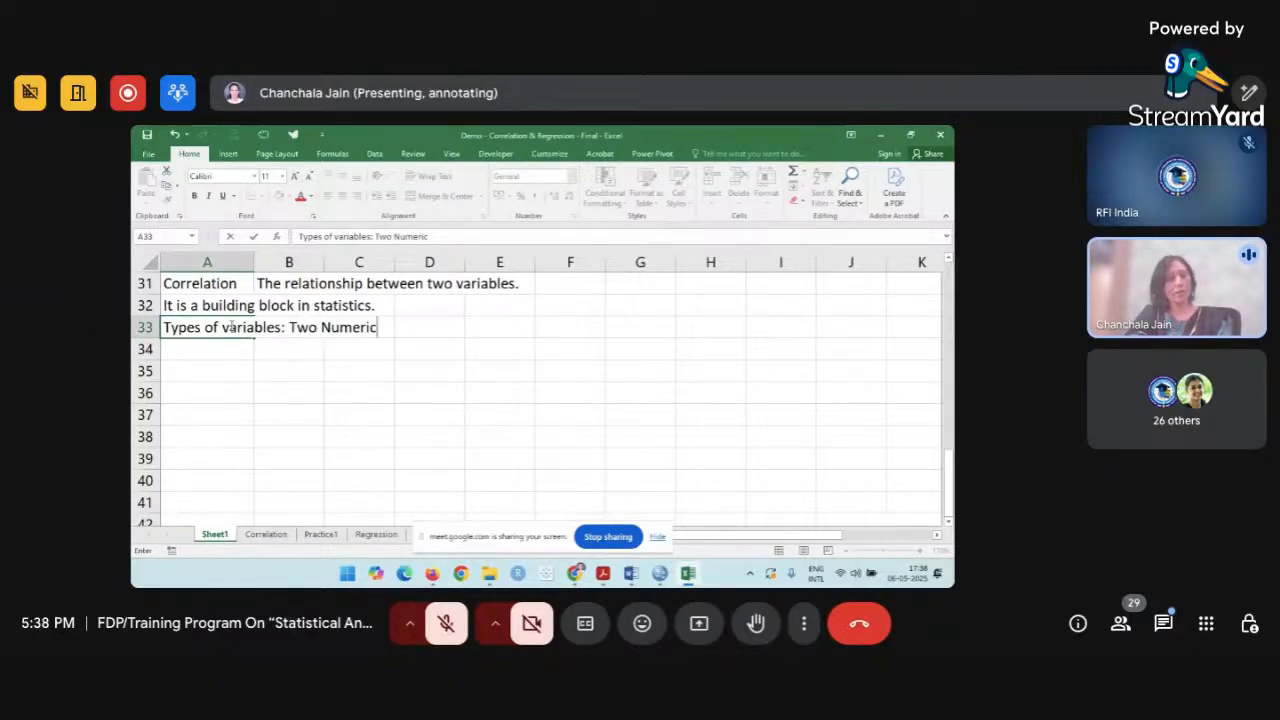
type(" variables (")
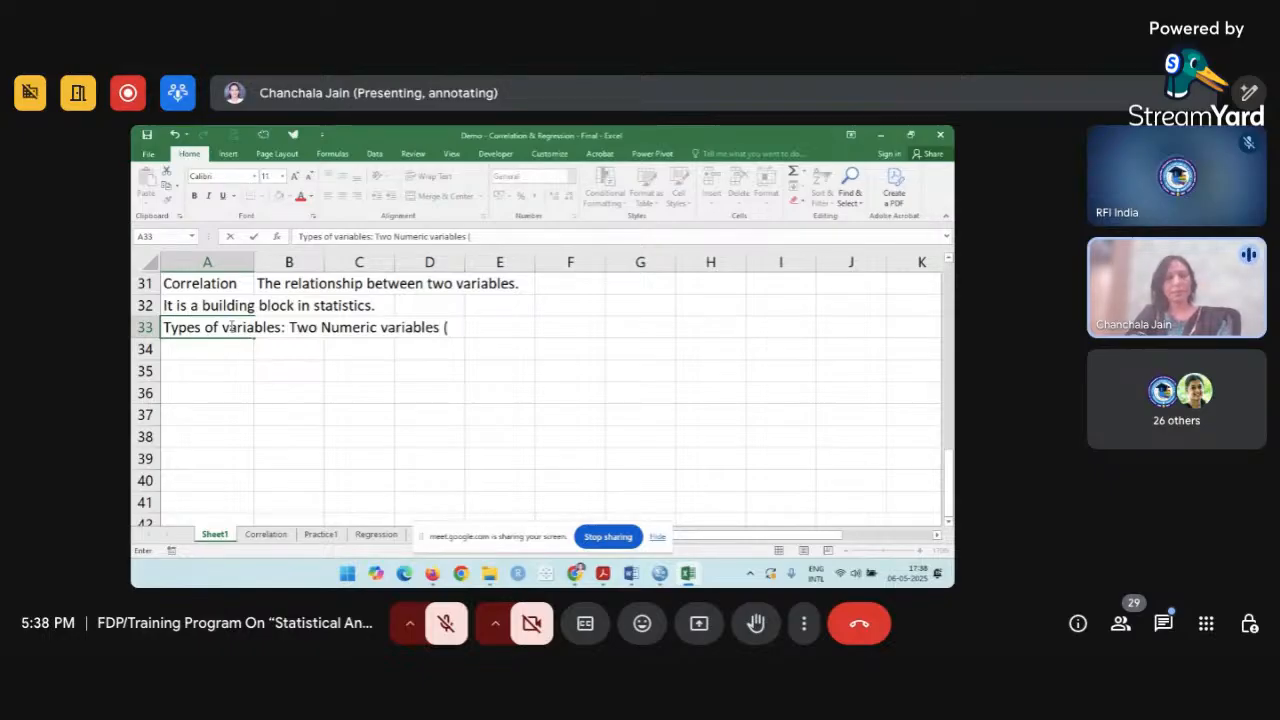
type("Karl")
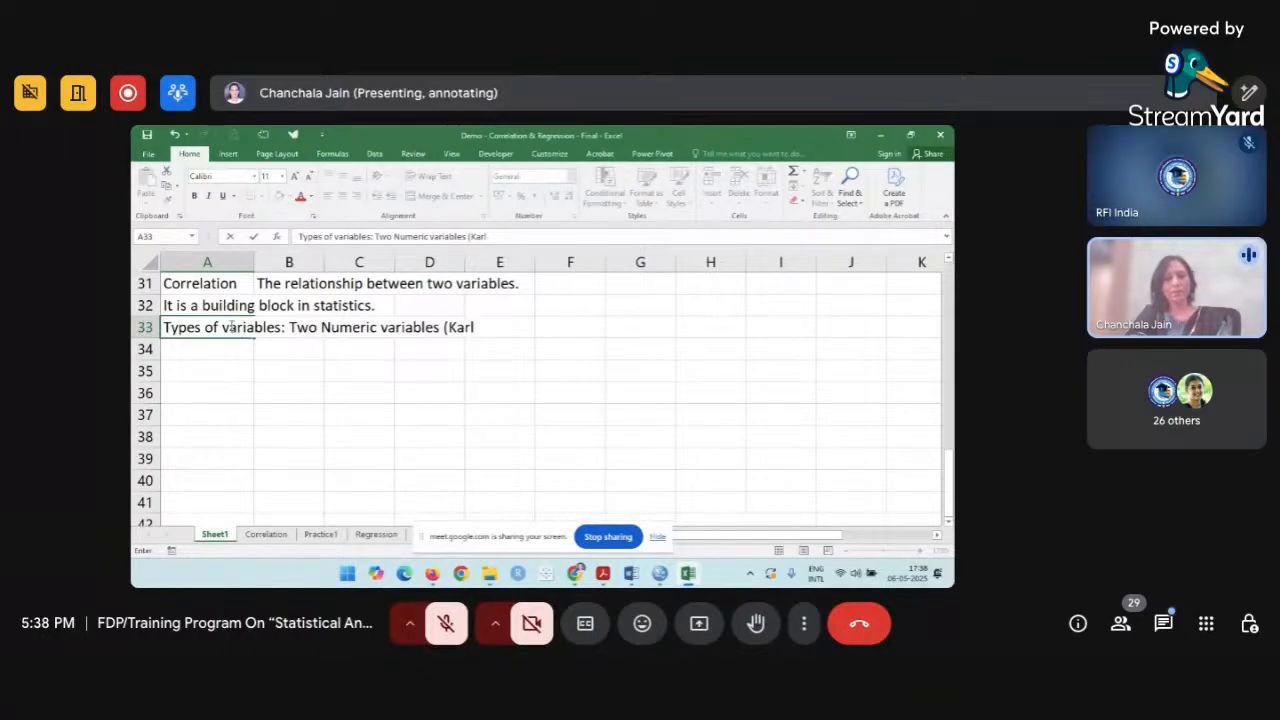
type(" Pea")
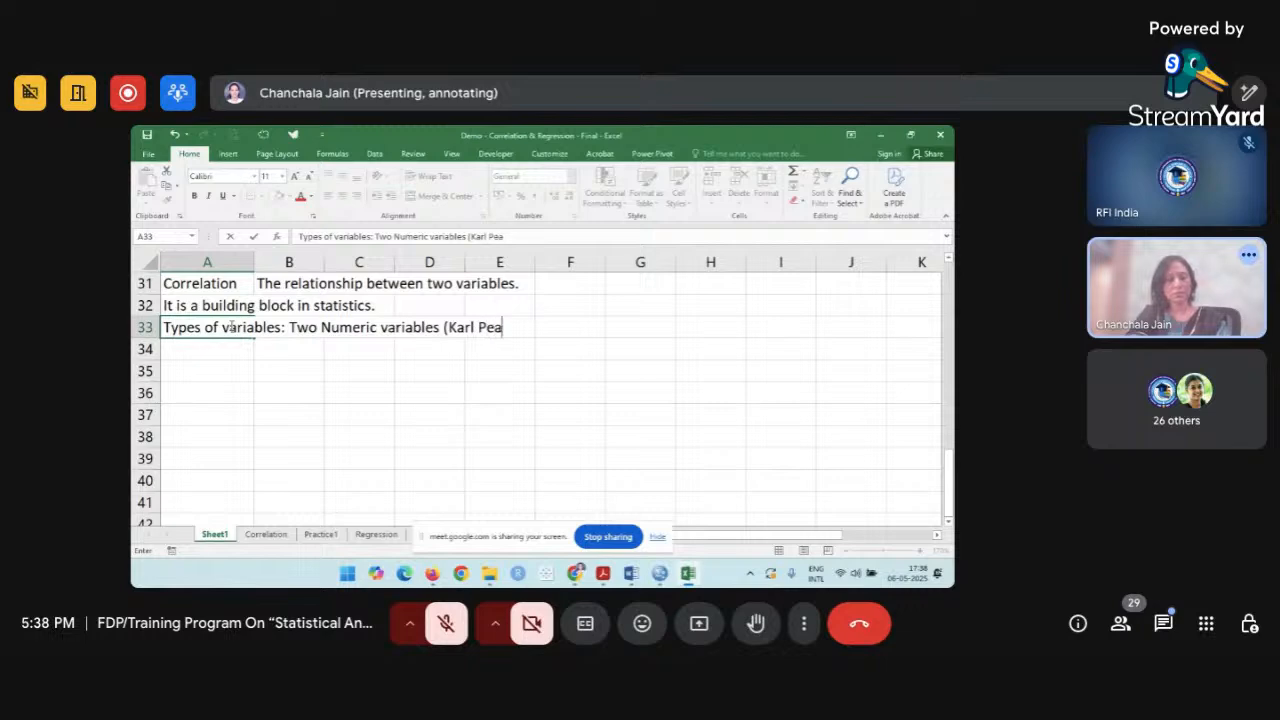
type("rson's Coef")
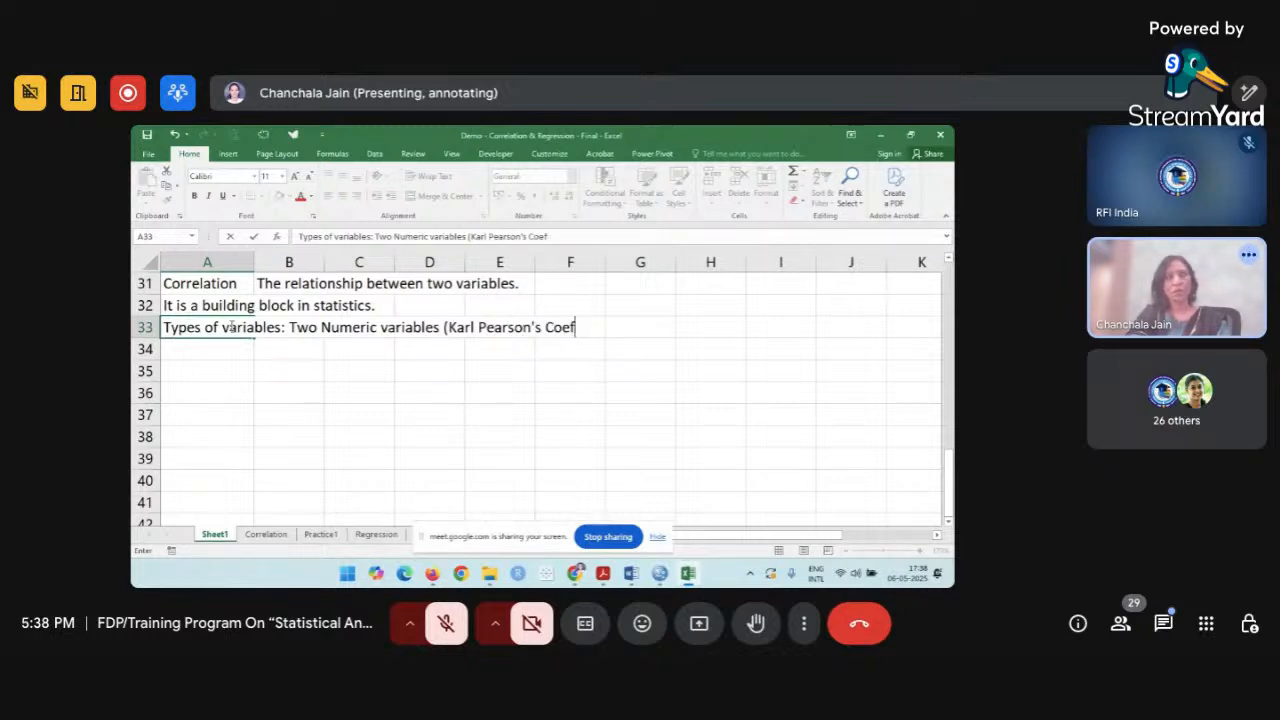
type("iifi")
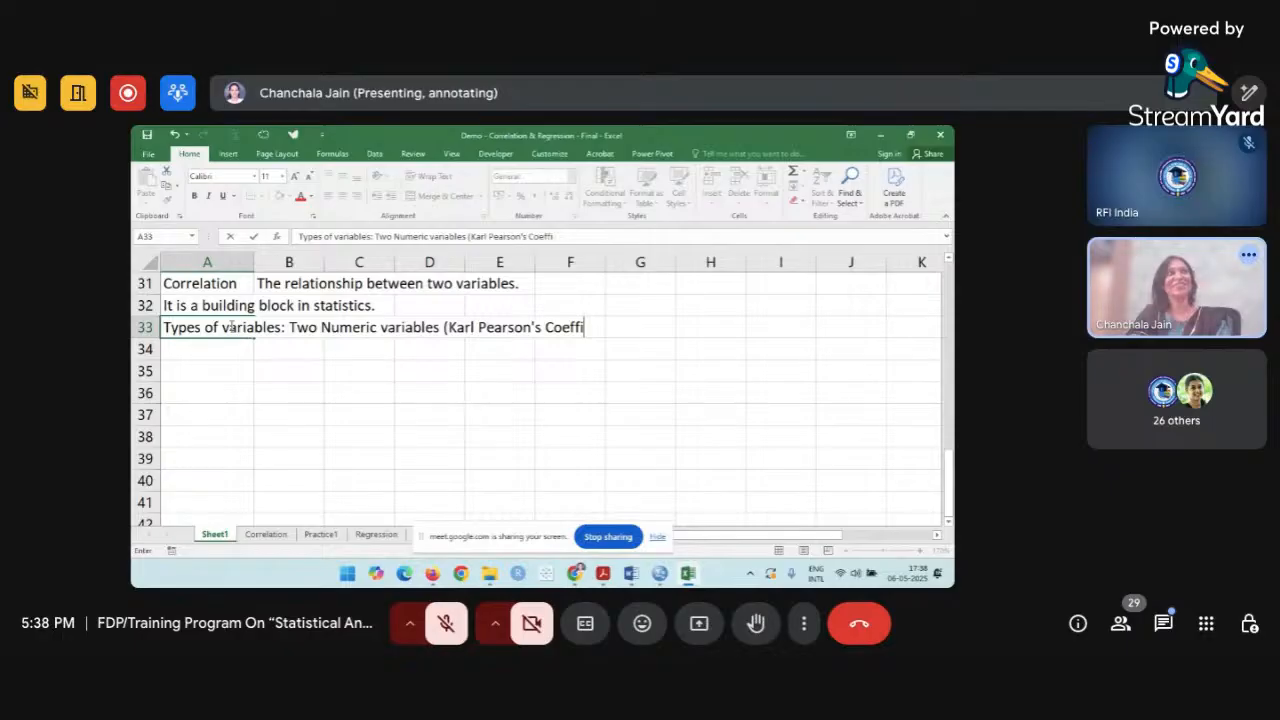
type("cient ")
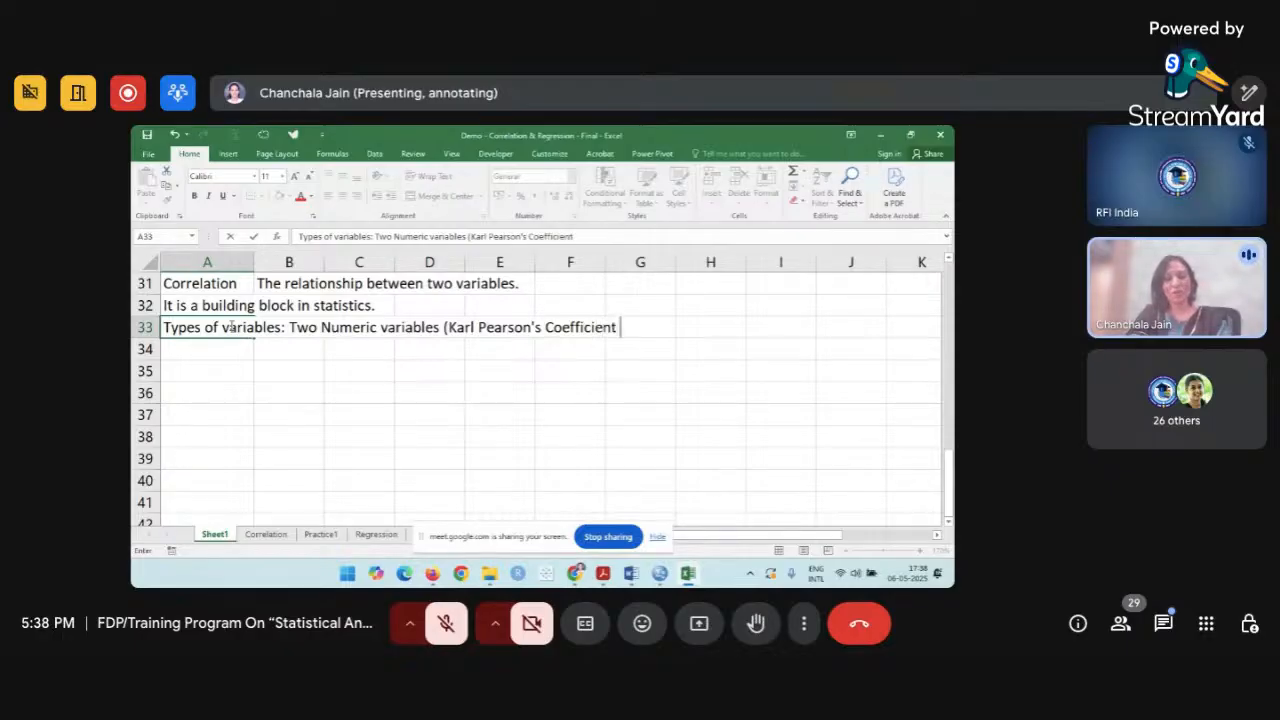
type("of Correlati")
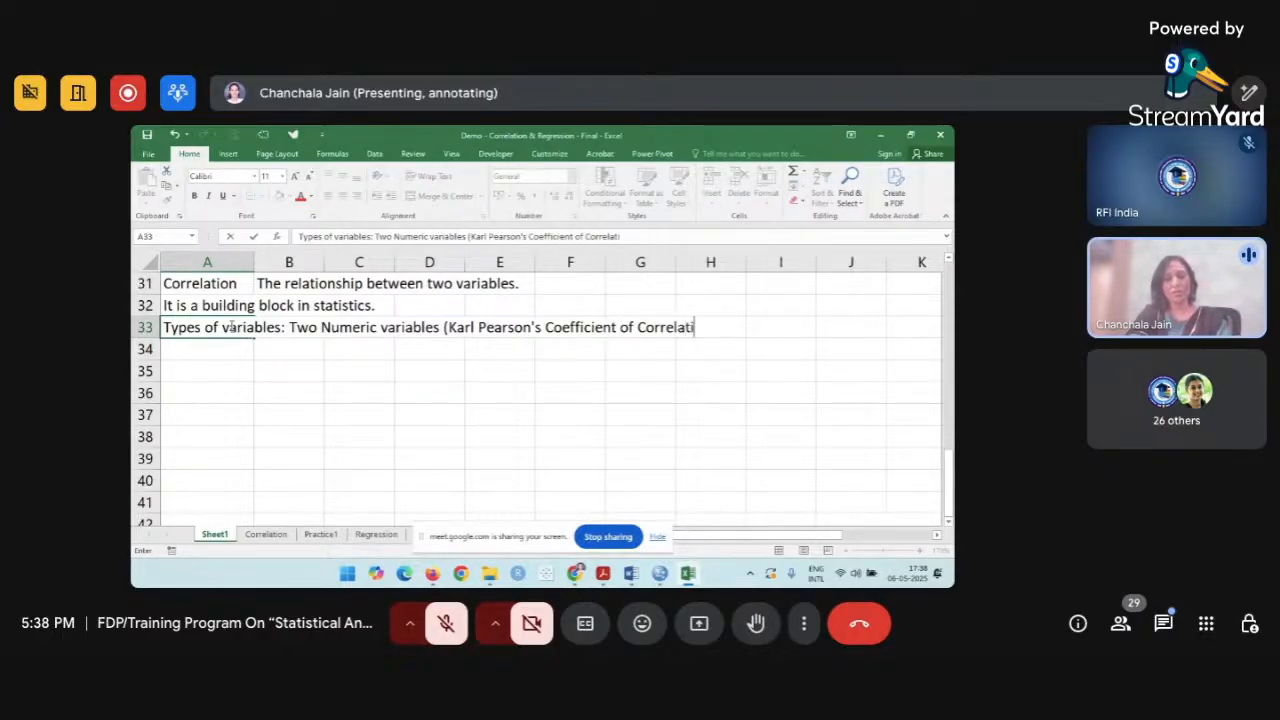
type("on)")
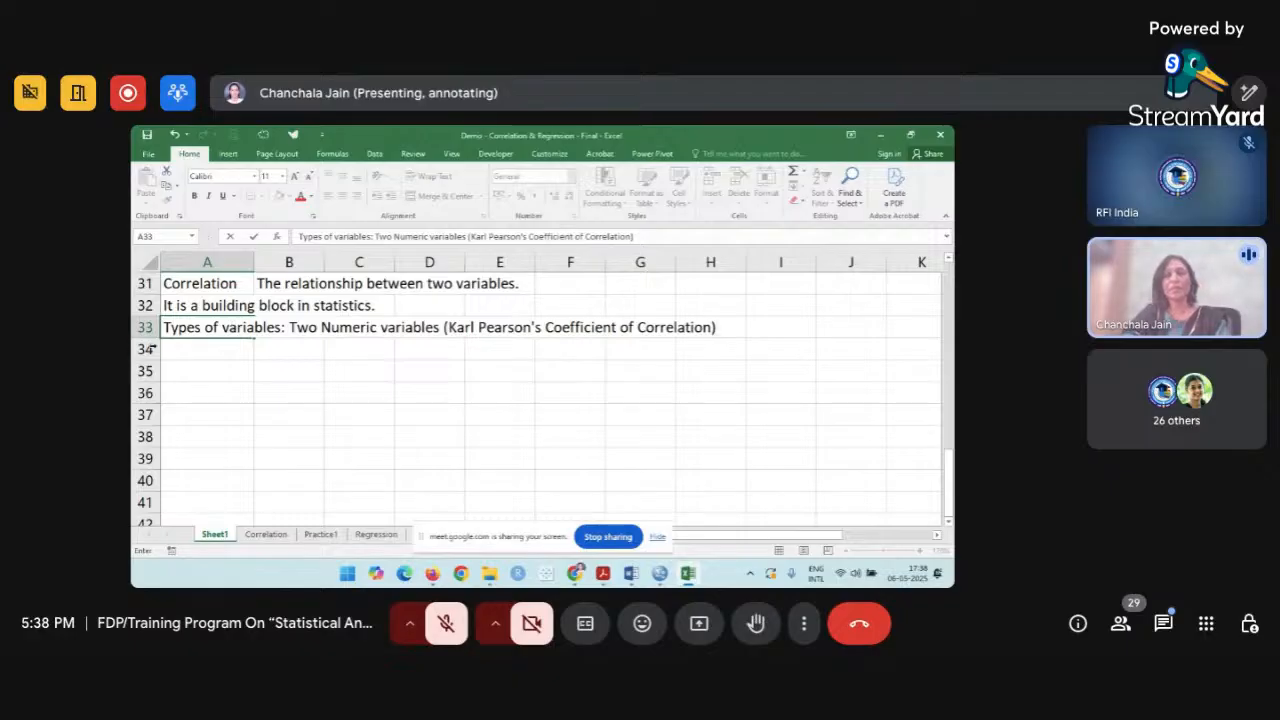
Enter "Two ordinal variables (Spearman's Rank Correlation)" in cell A34.
left_click(241, 343)
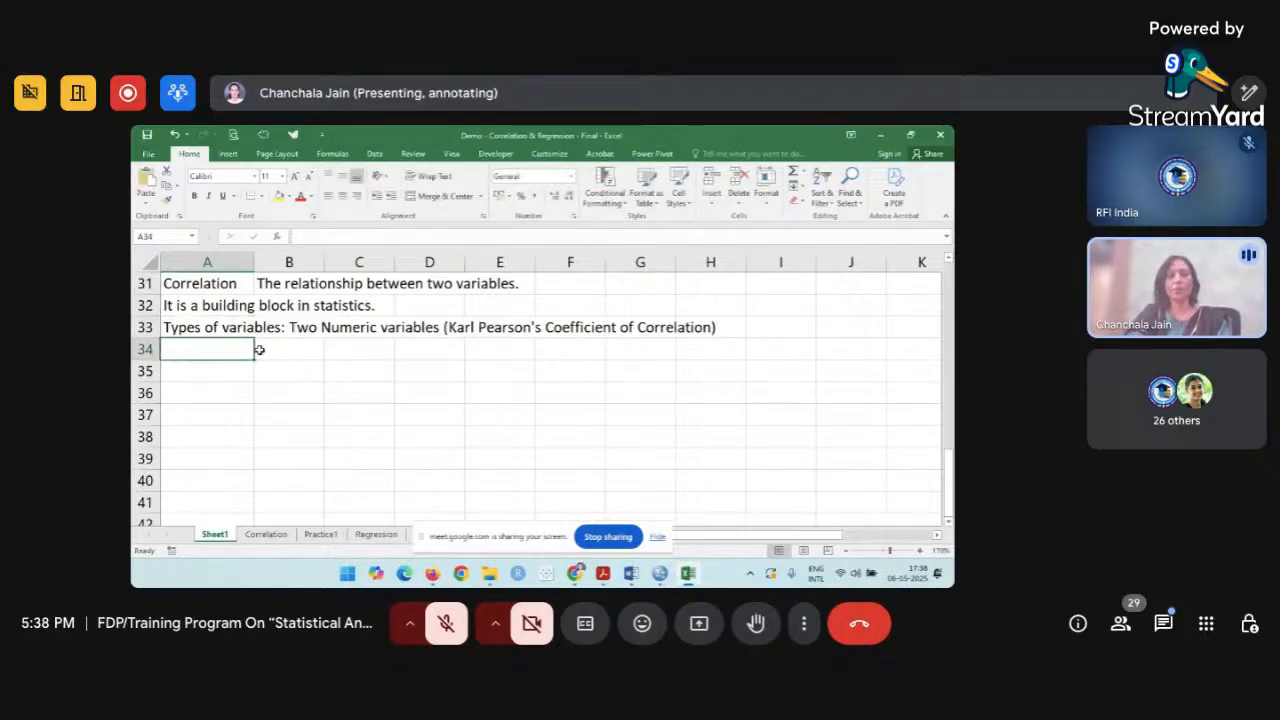
type("Two or")
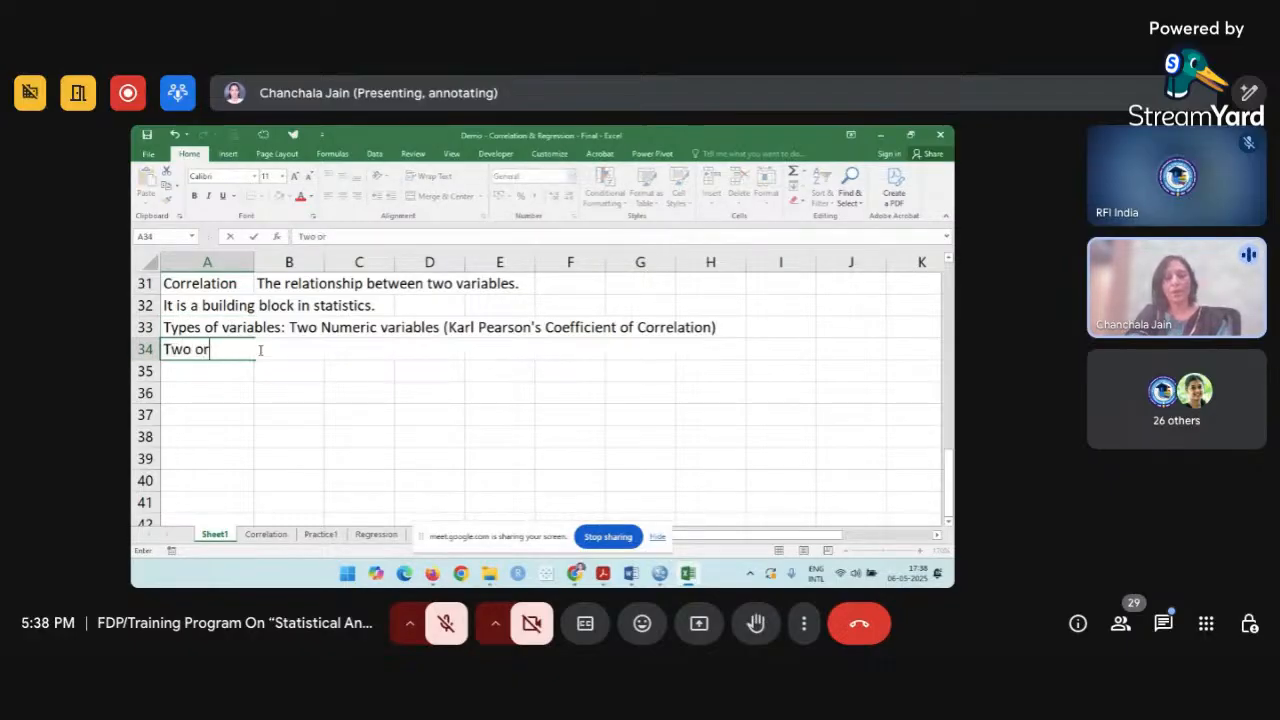
type("dinal vari")
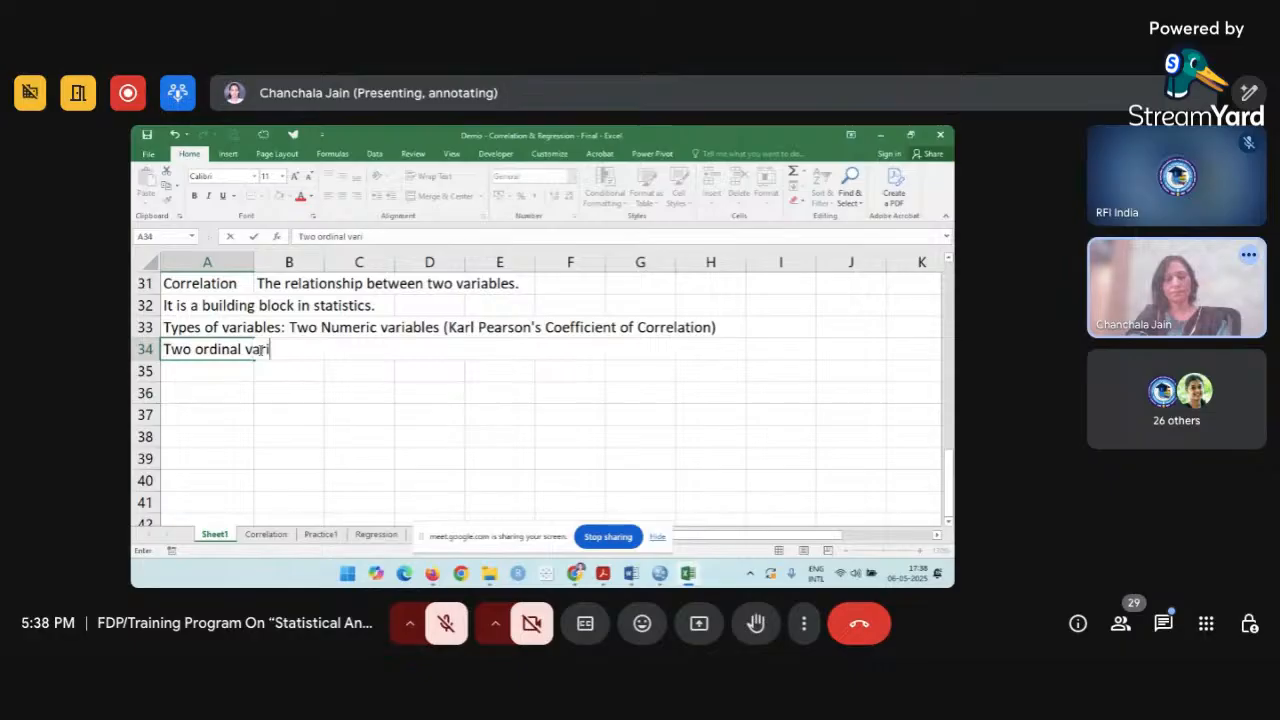
type("ables (")
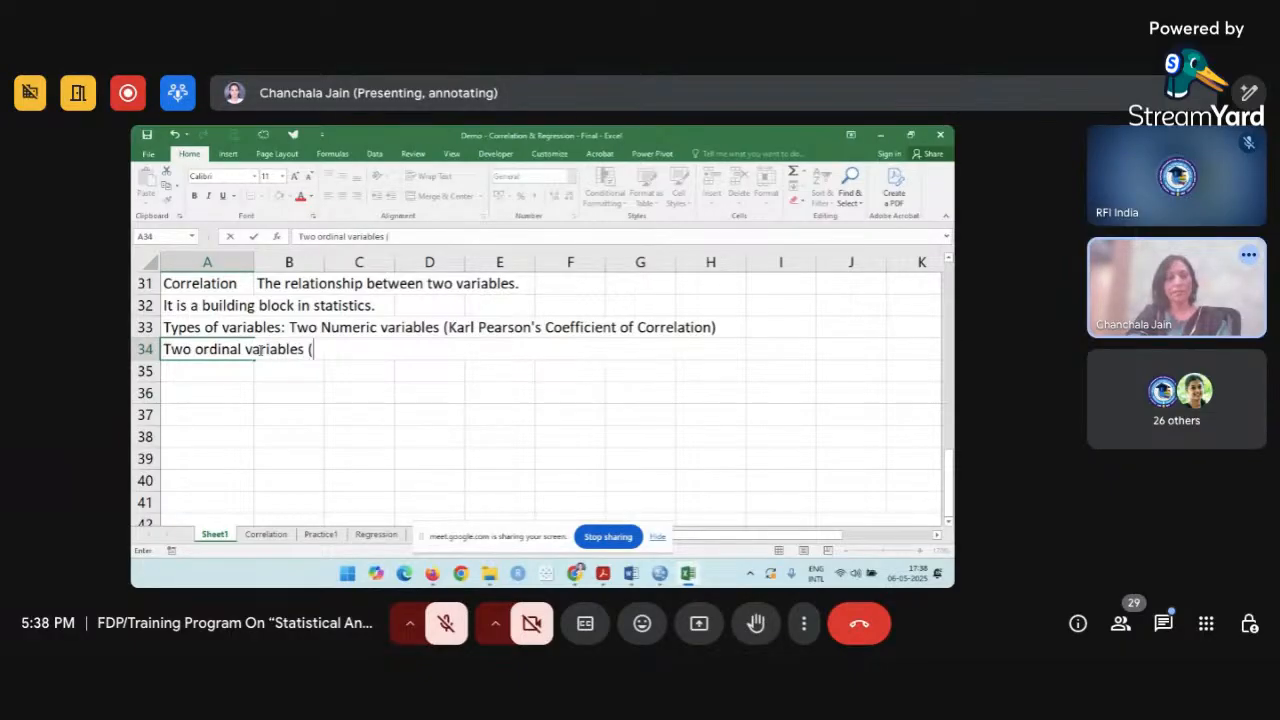
type("Spearm")
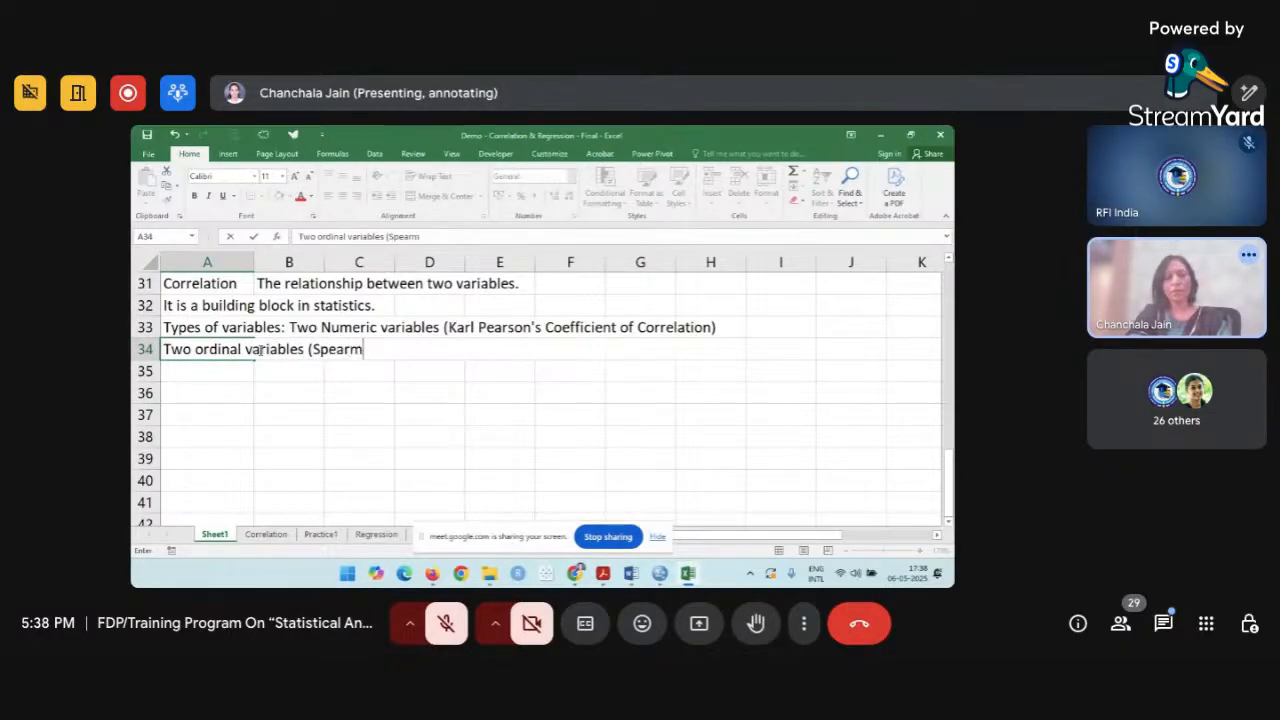
type("an's R")
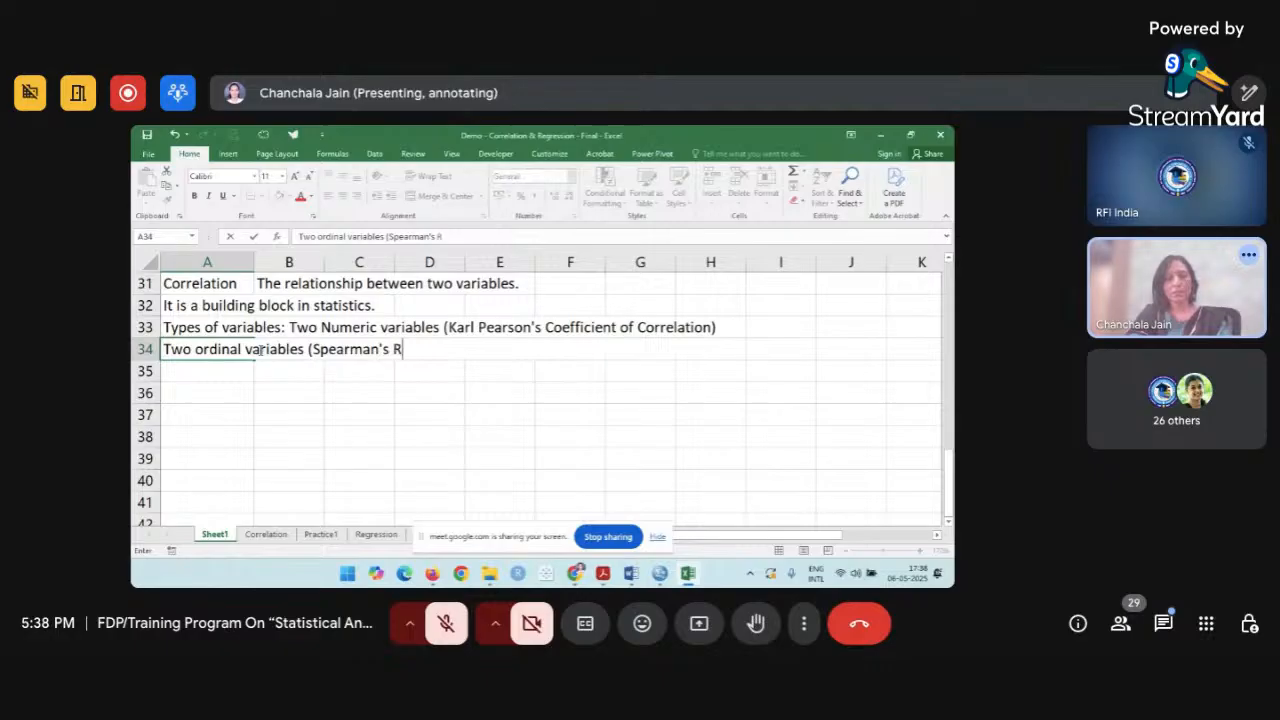
type("ank Correlation)")
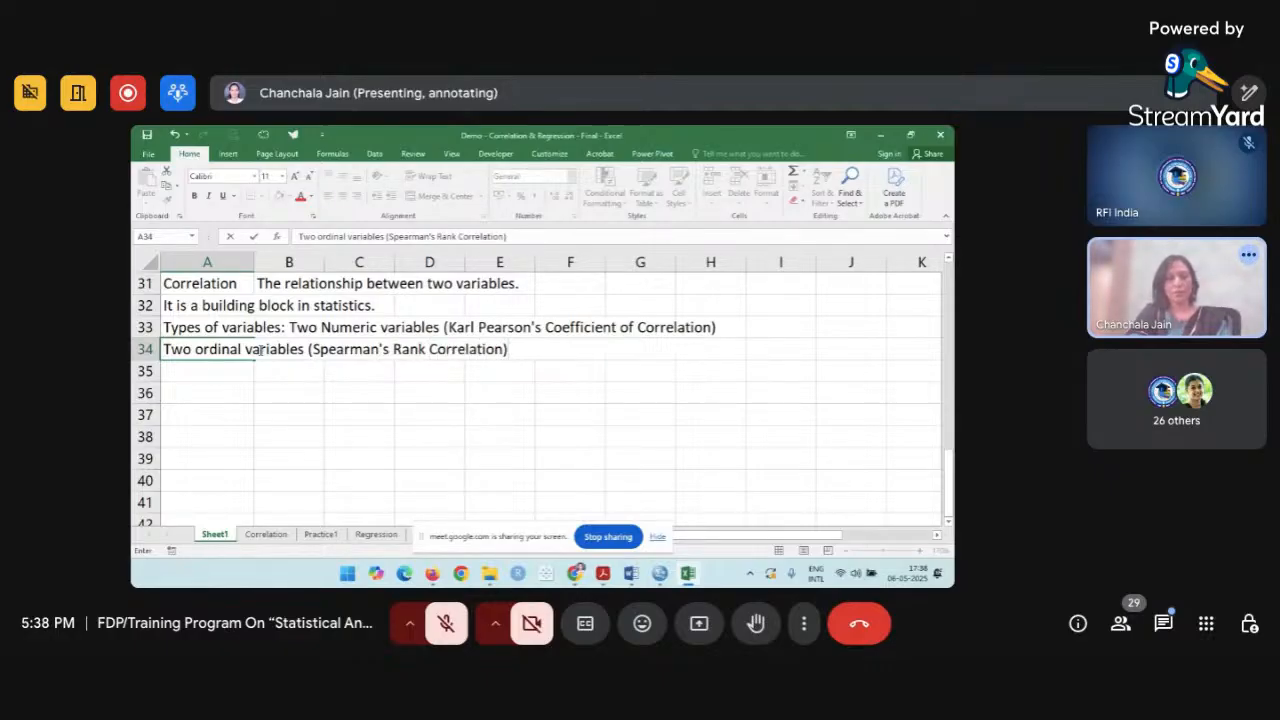
key("Return")
Enter "Two nominal variables ( Kendall's Tau)" in cell A35 and select cell A36.
type("Two ")
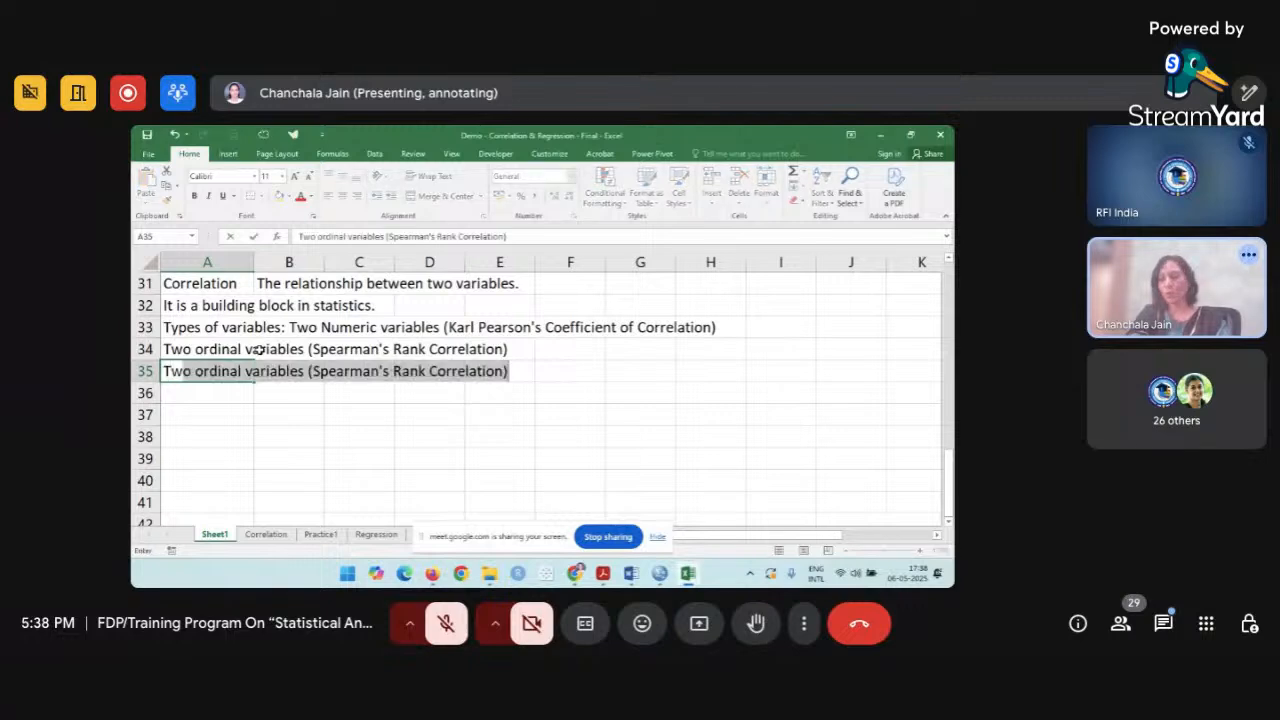
type("nominal")
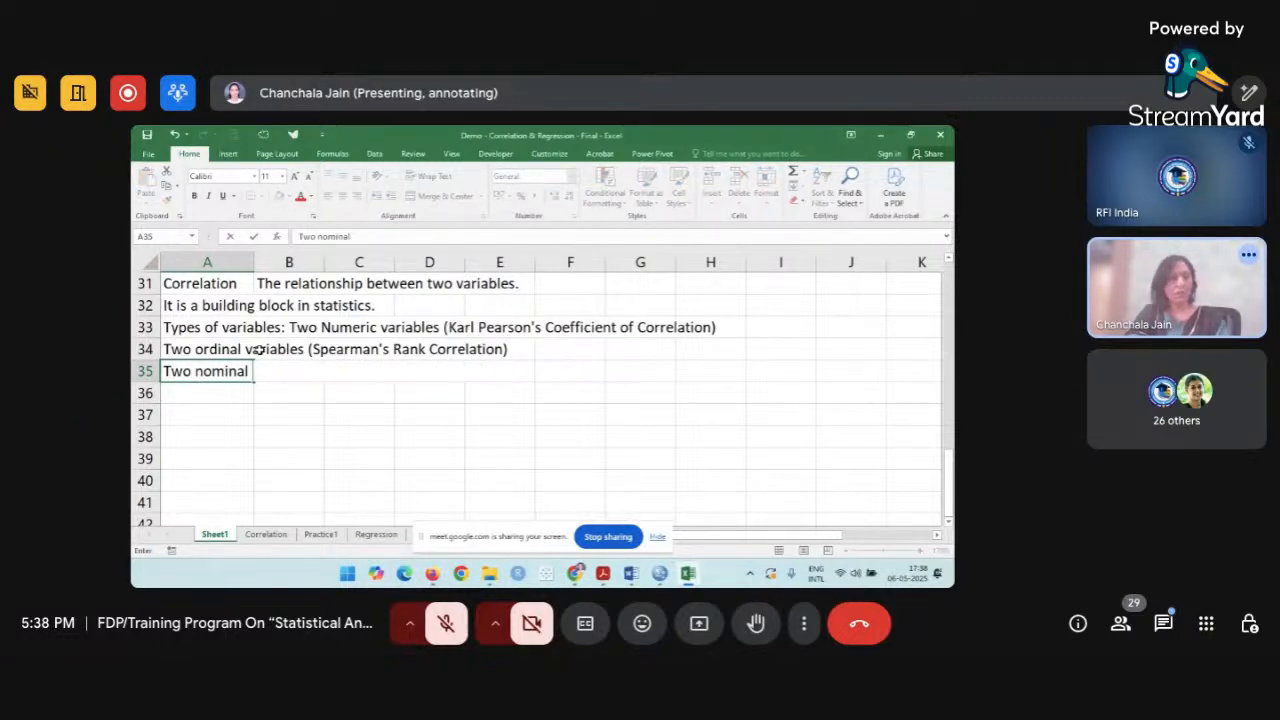
type(" varia")
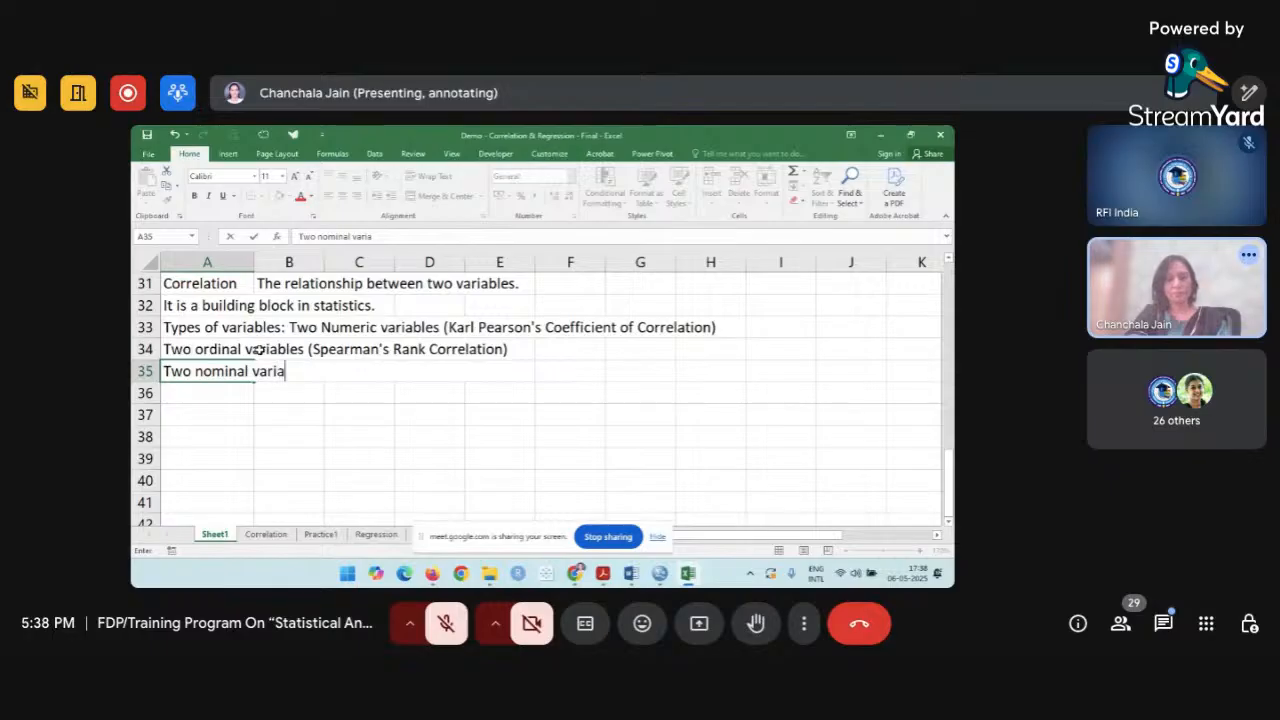
type("bles ( Kendall")
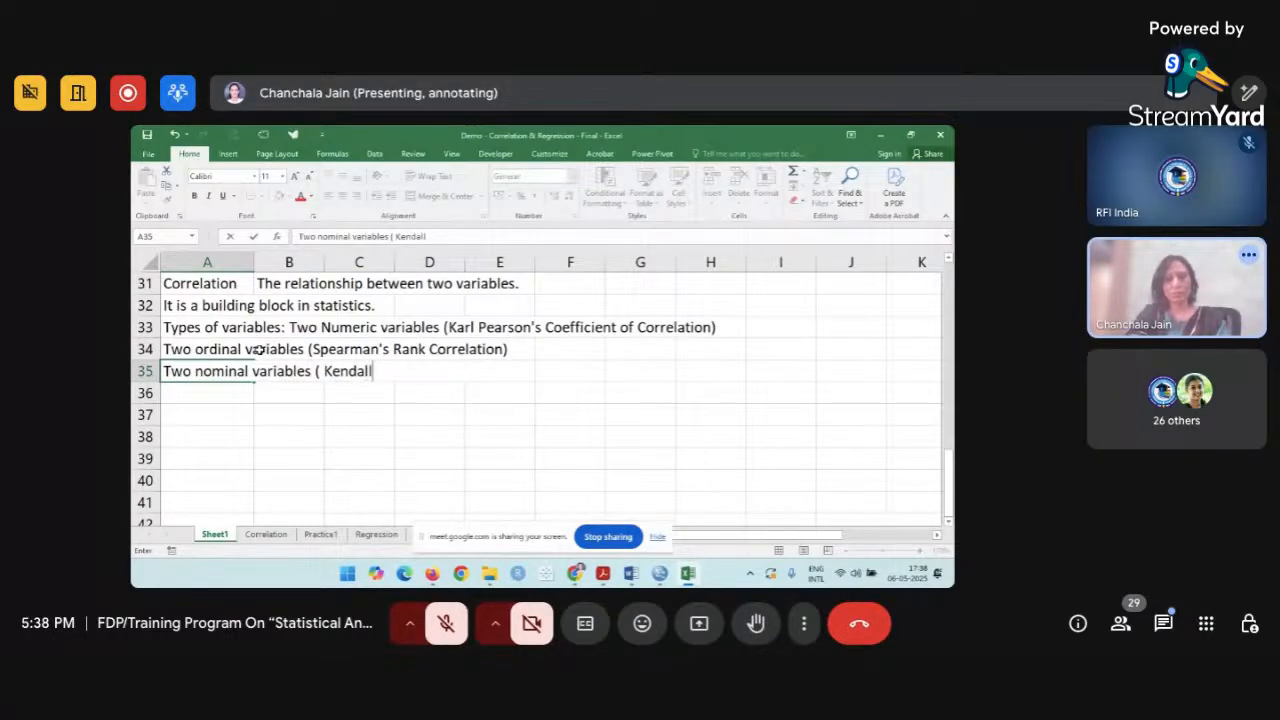
type("'s Tau)")
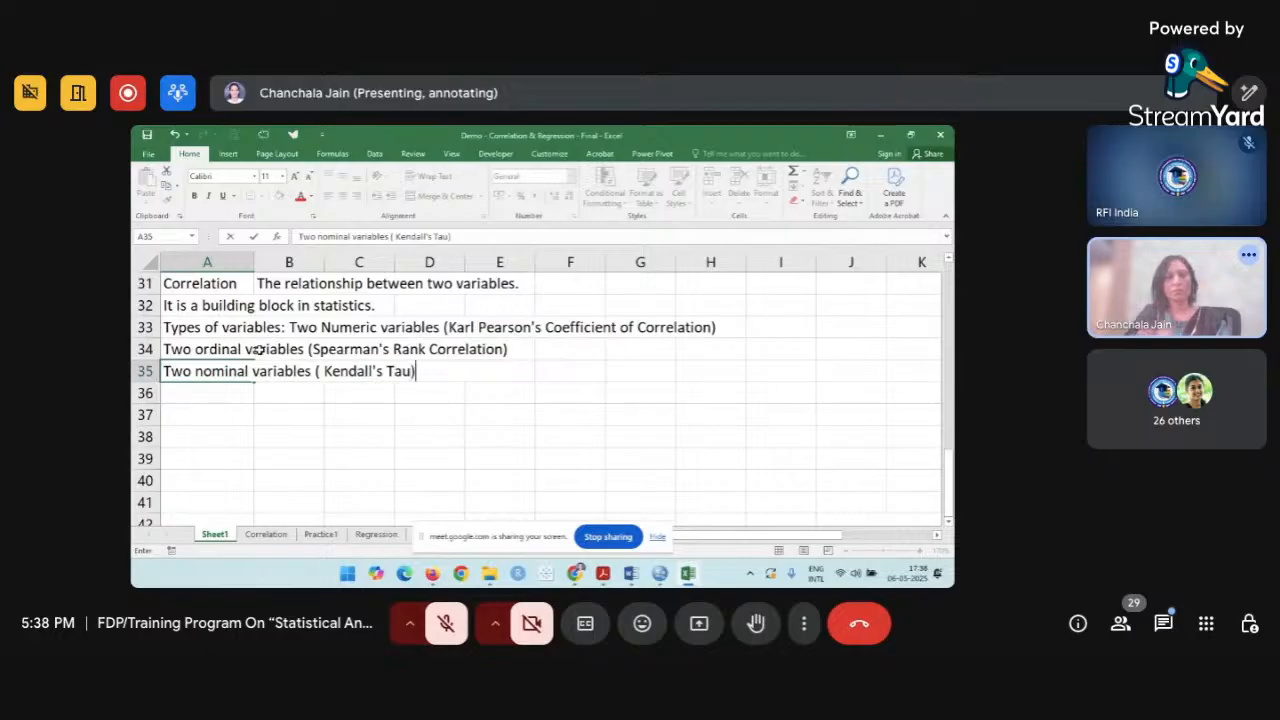
left_click(243, 378)
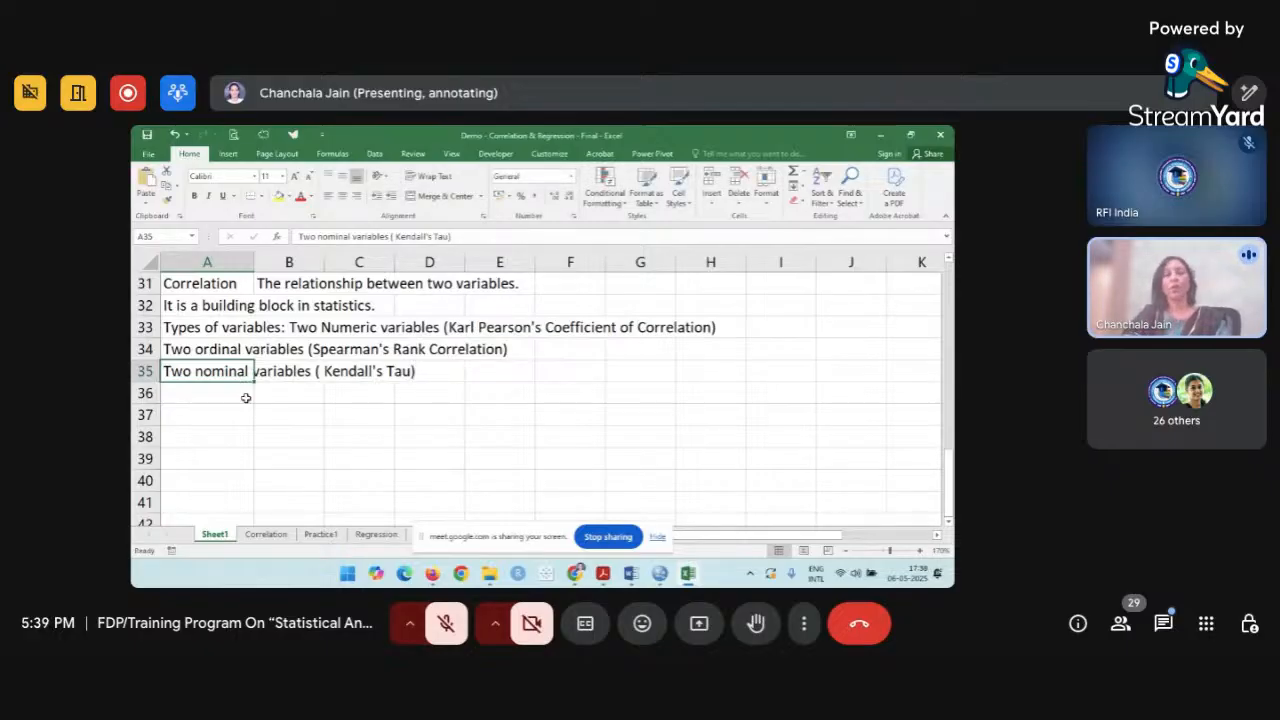
left_click(246, 397)
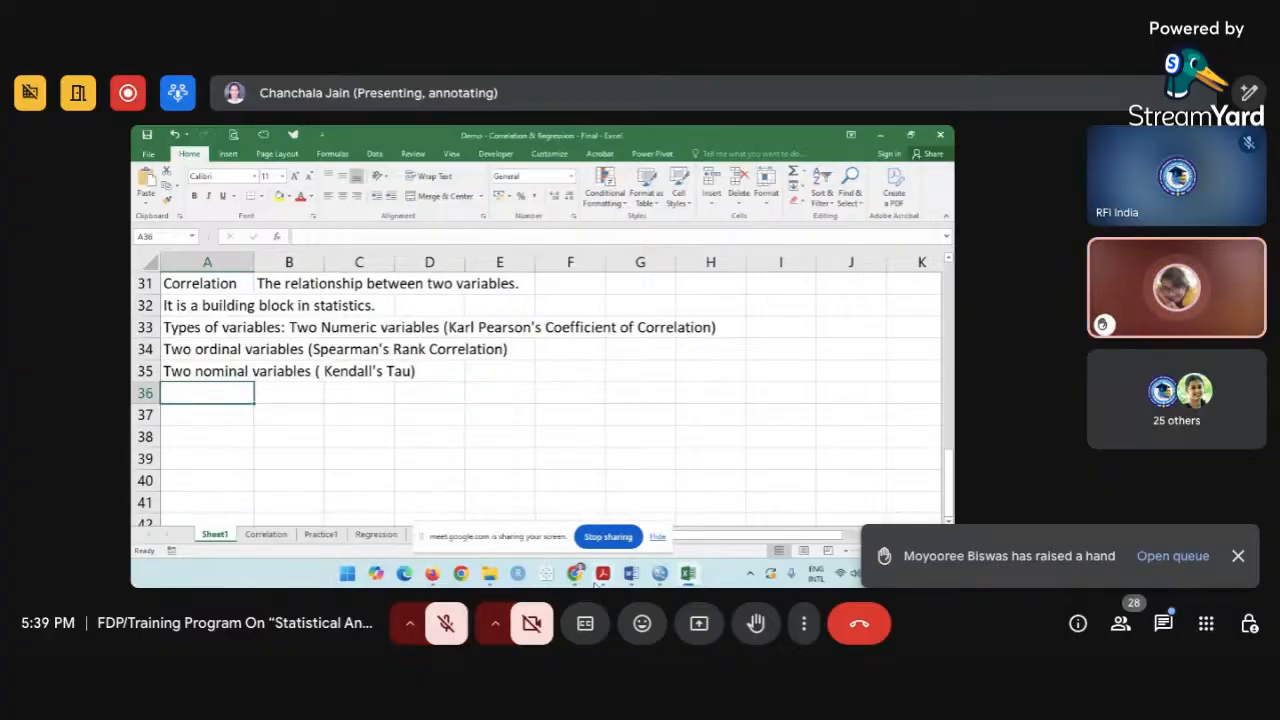
mouse_move(575, 578)
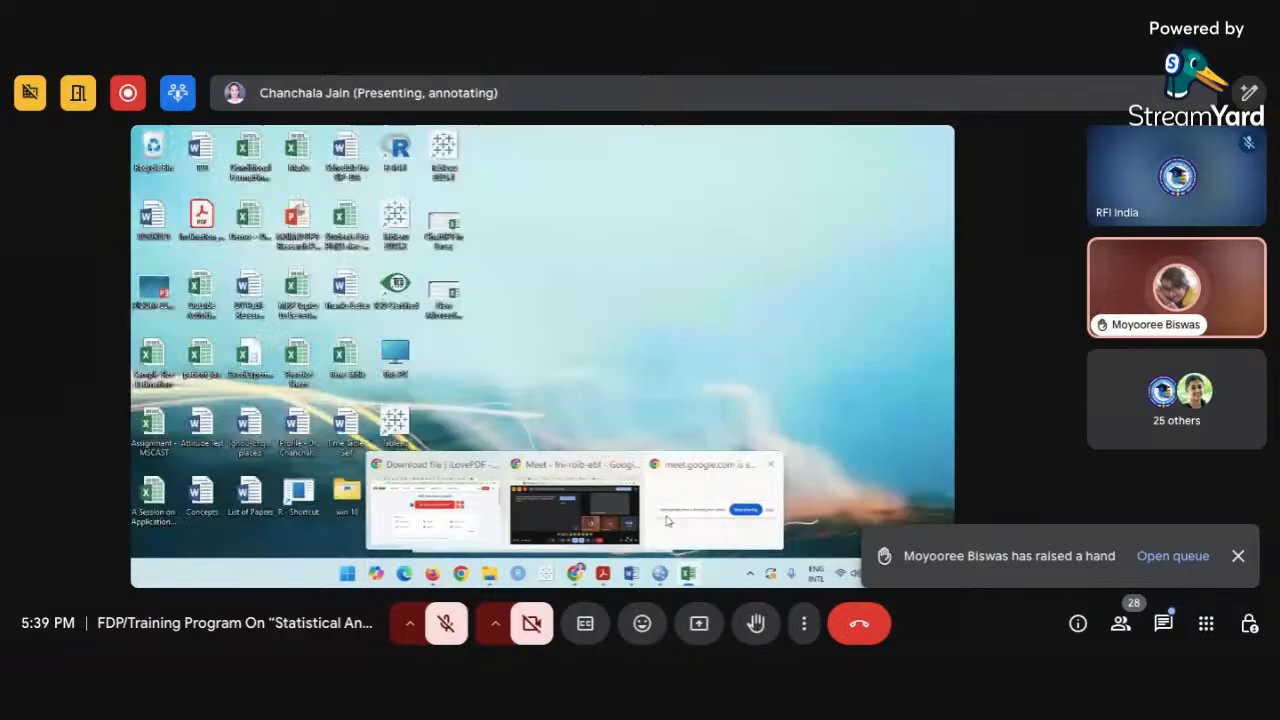
left_click(655, 518)
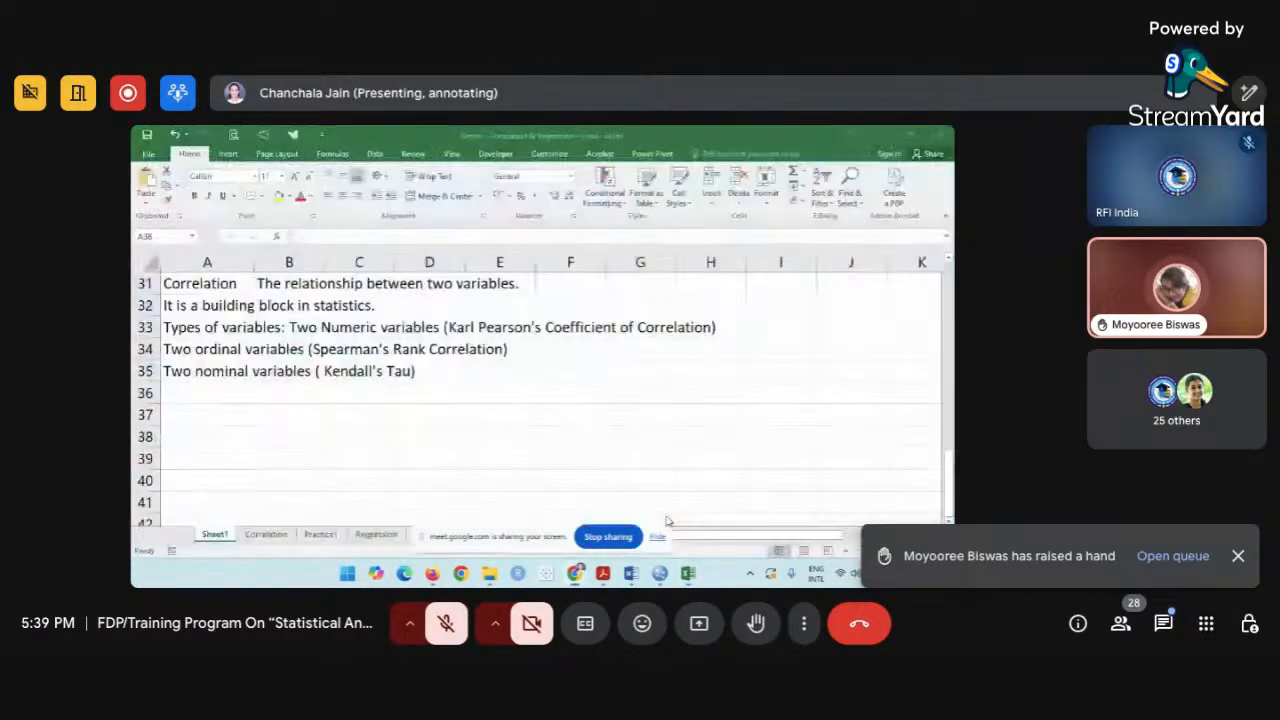
mouse_move(578, 572)
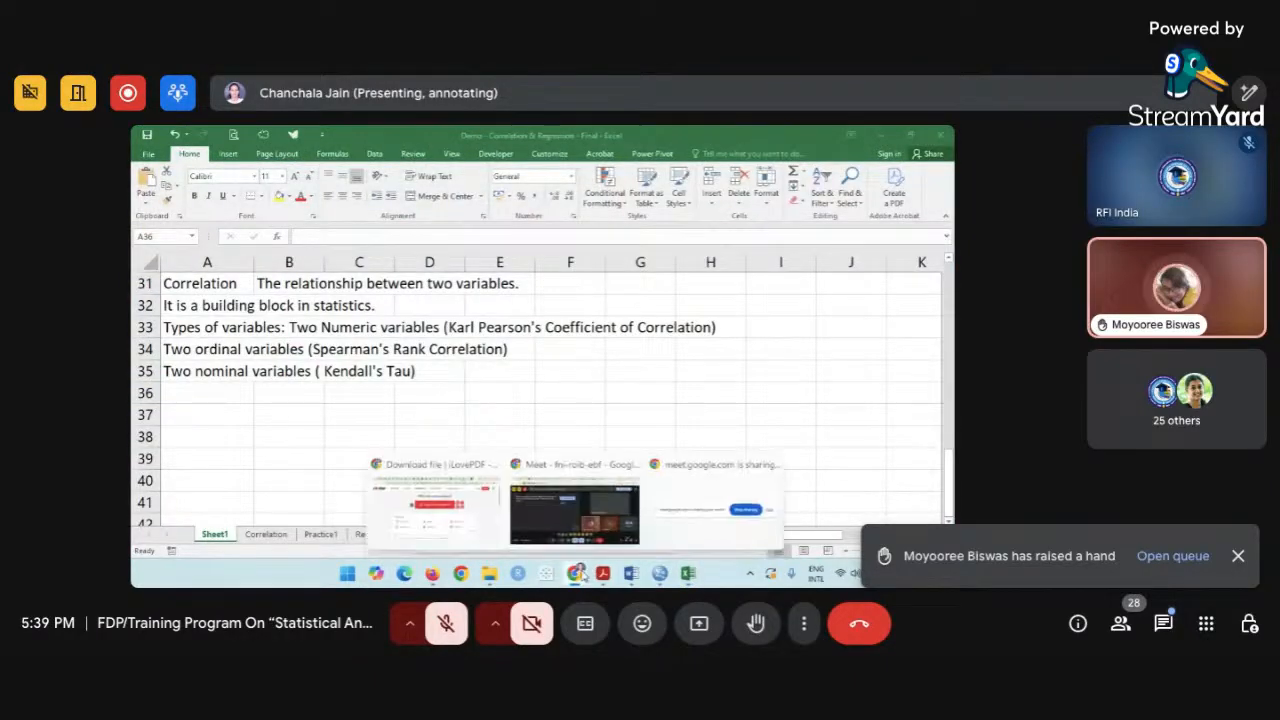
left_click(486, 530)
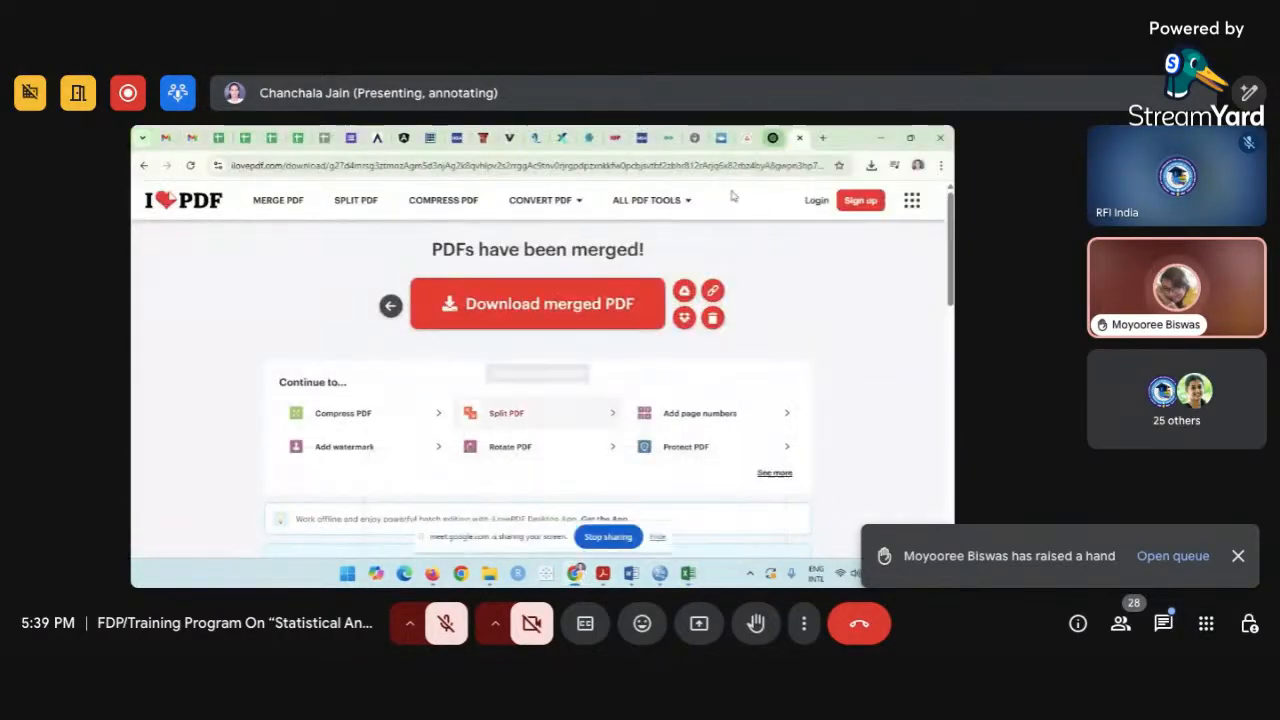
left_click(799, 137)
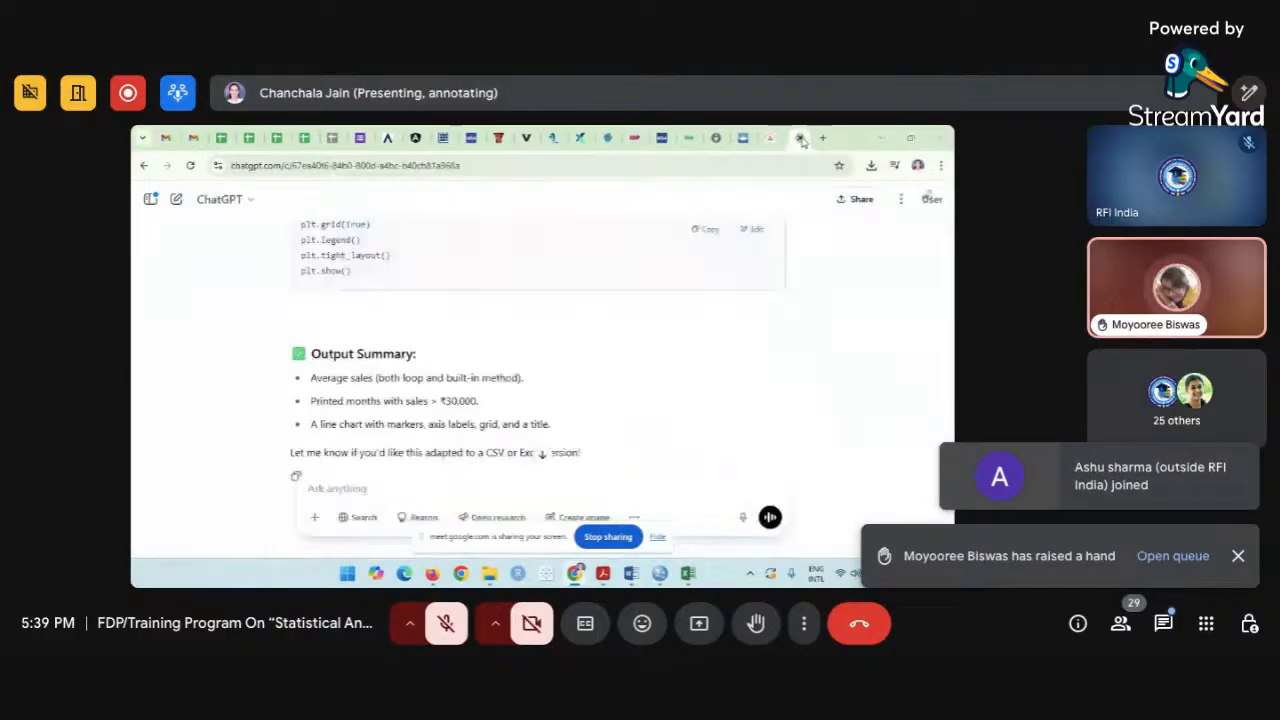
key("alt+Tab")
left_click(611, 245)
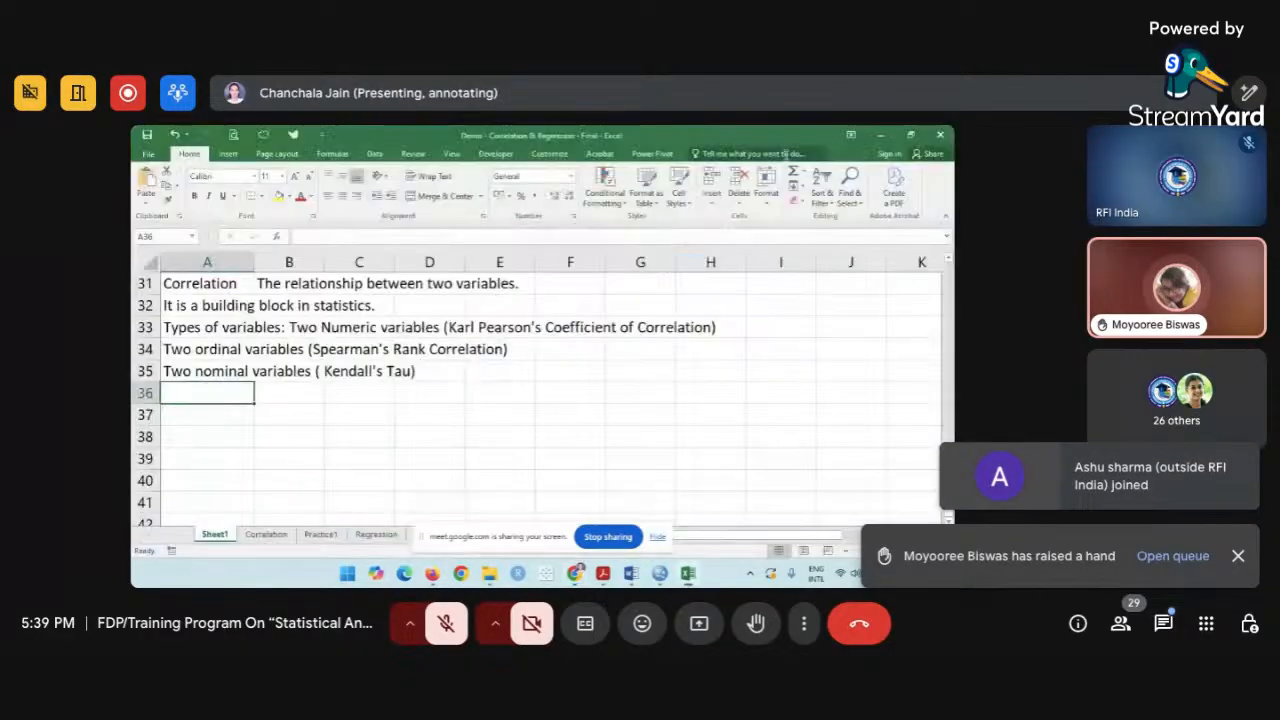
left_click(466, 415)
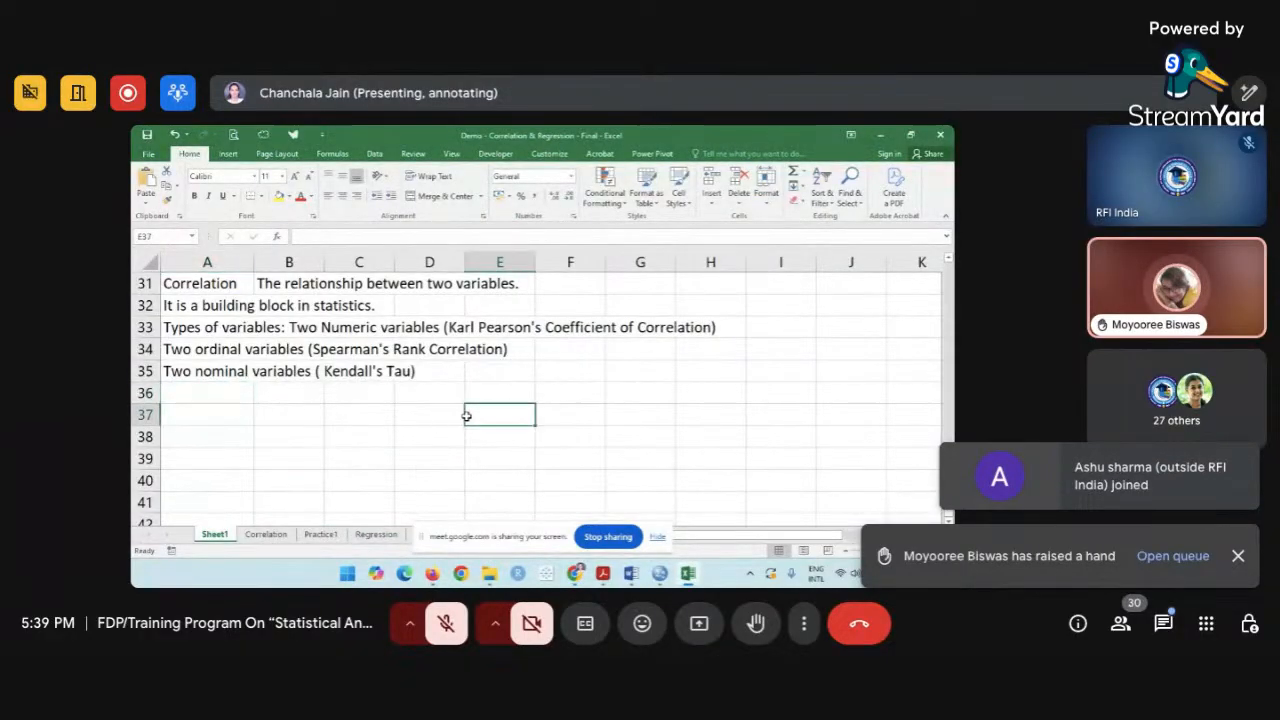
left_click(361, 395)
left_click(234, 395)
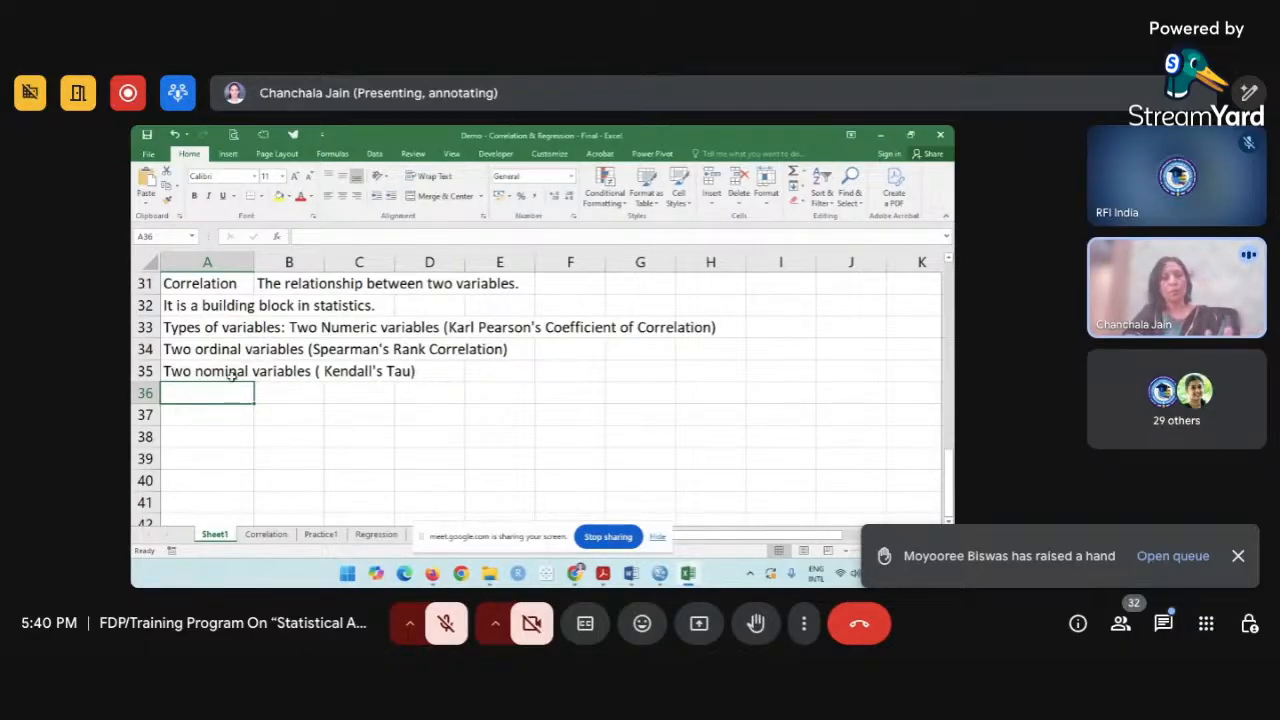
left_click(366, 390)
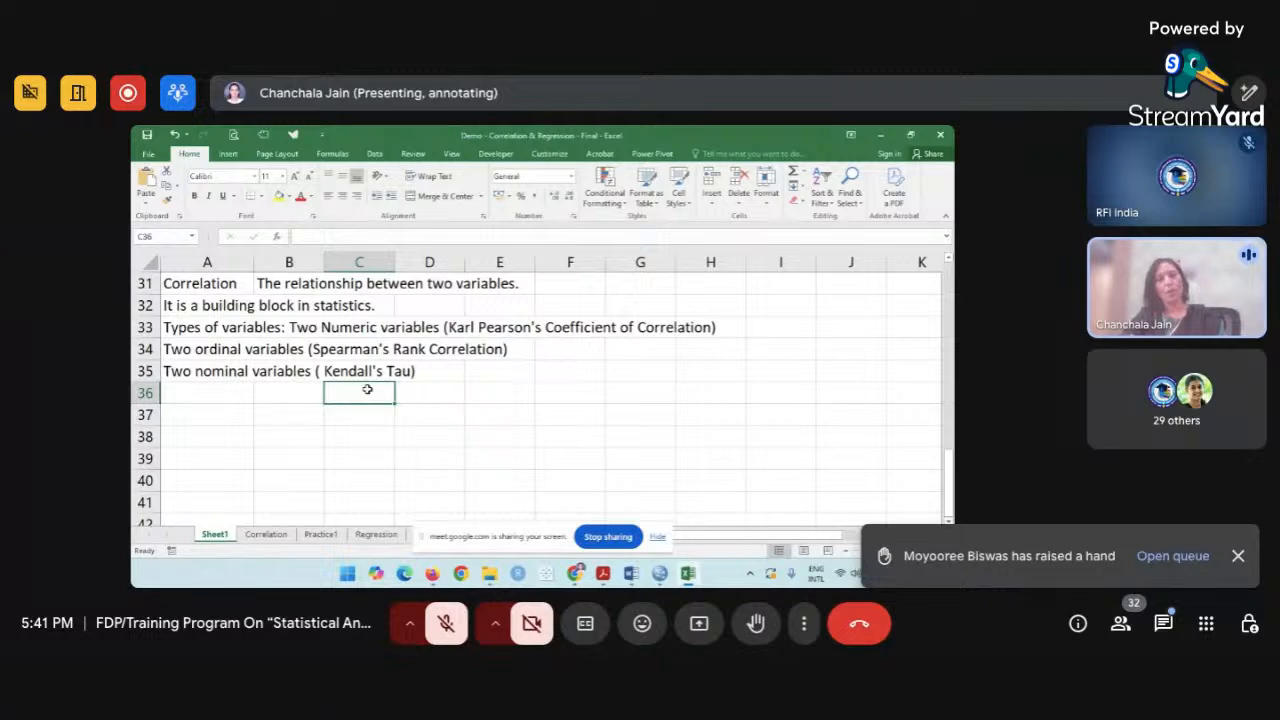
left_click(213, 372)
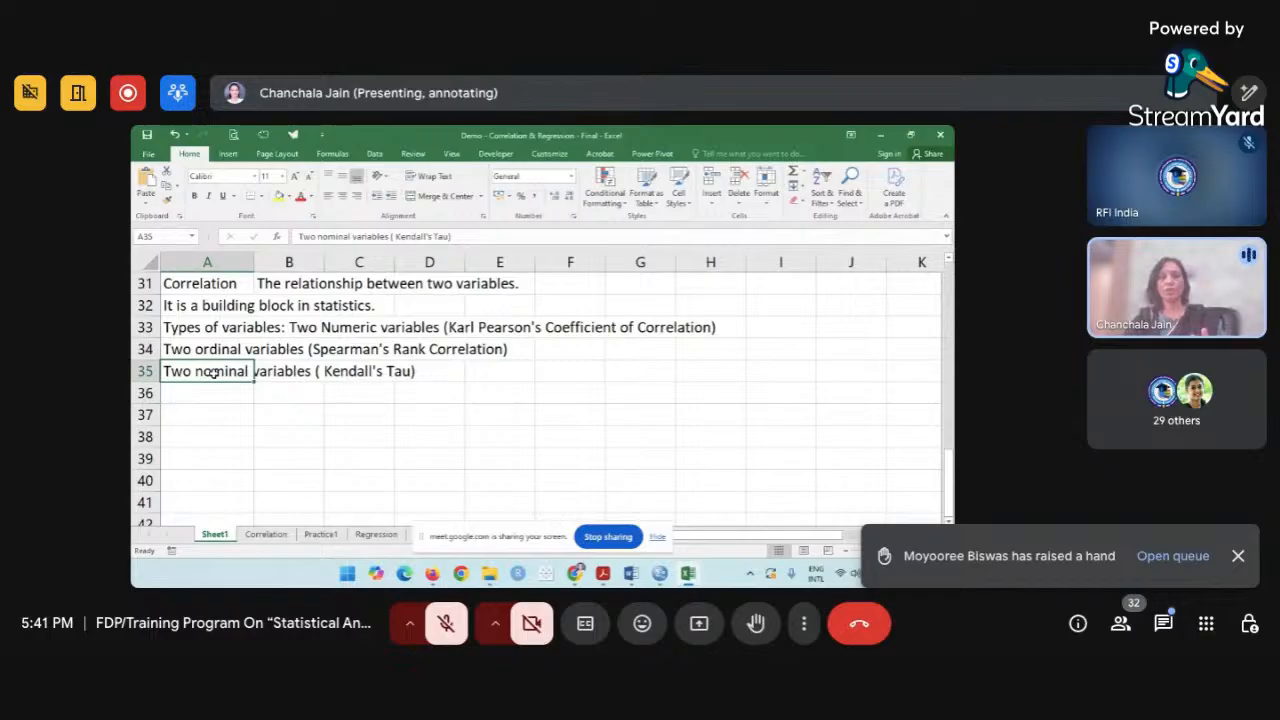
Enter the note "represent: r" in cell A37, leaving one empty row below the Kendall's Tau note.
left_click(265, 408)
left_click(230, 411)
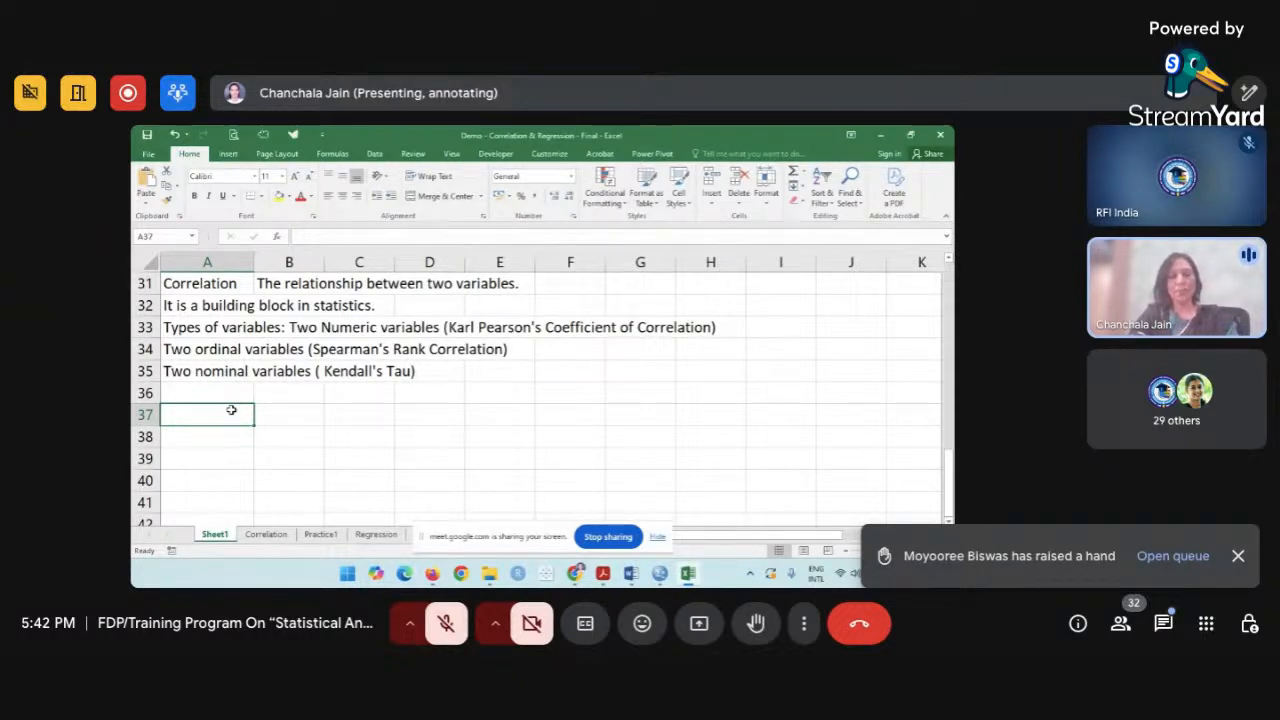
type("represe")
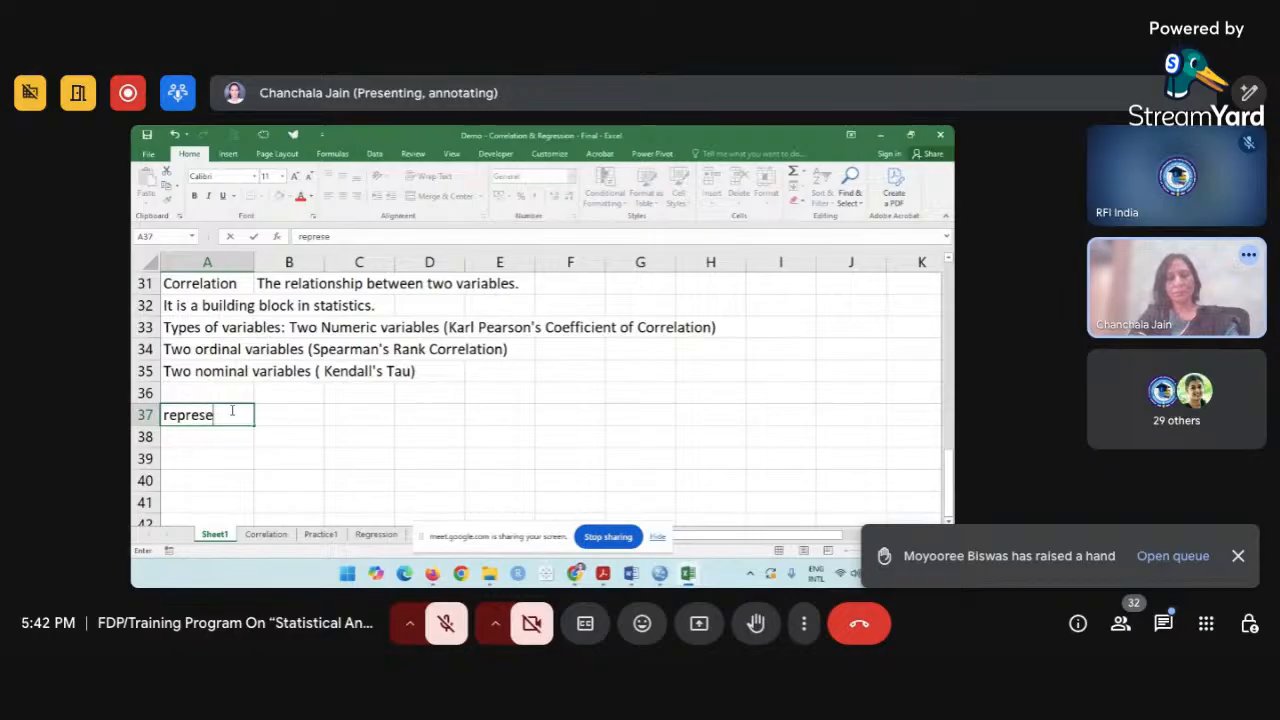
type("nt:")
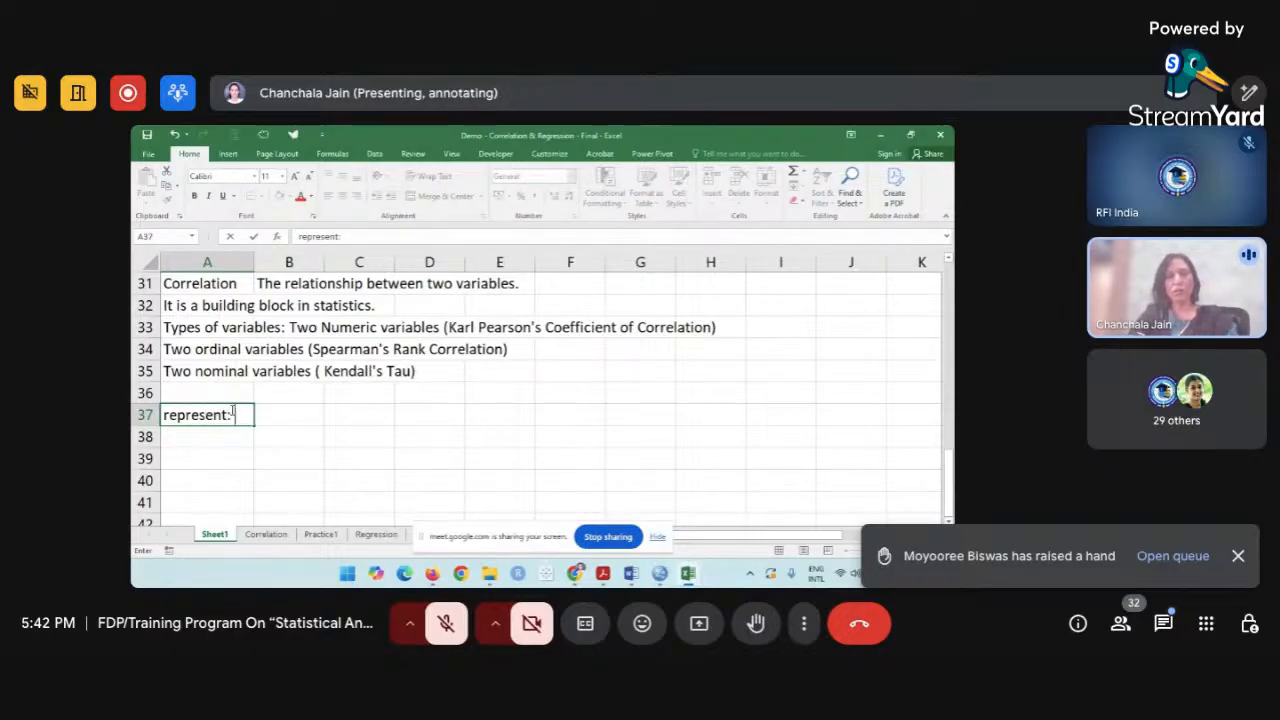
type(" r")
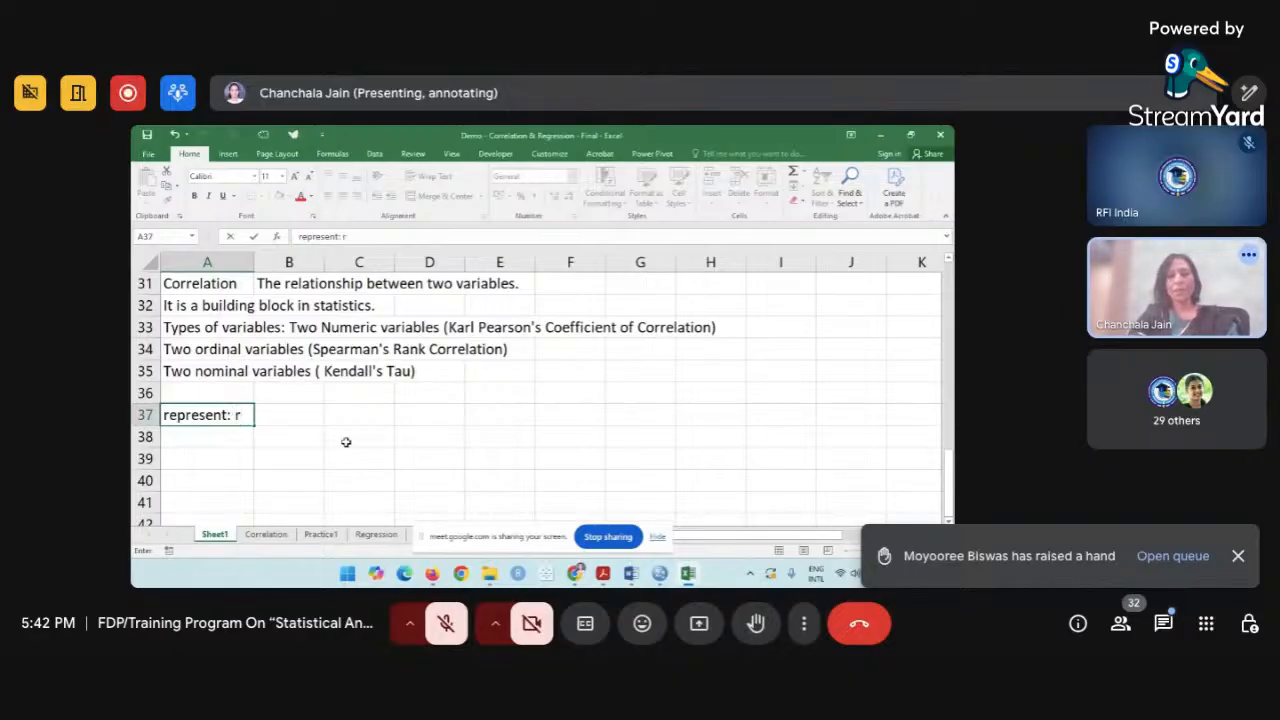
Try to enter the coefficient's range as "-1 to r to 1" in cell A38.
left_click(239, 438)
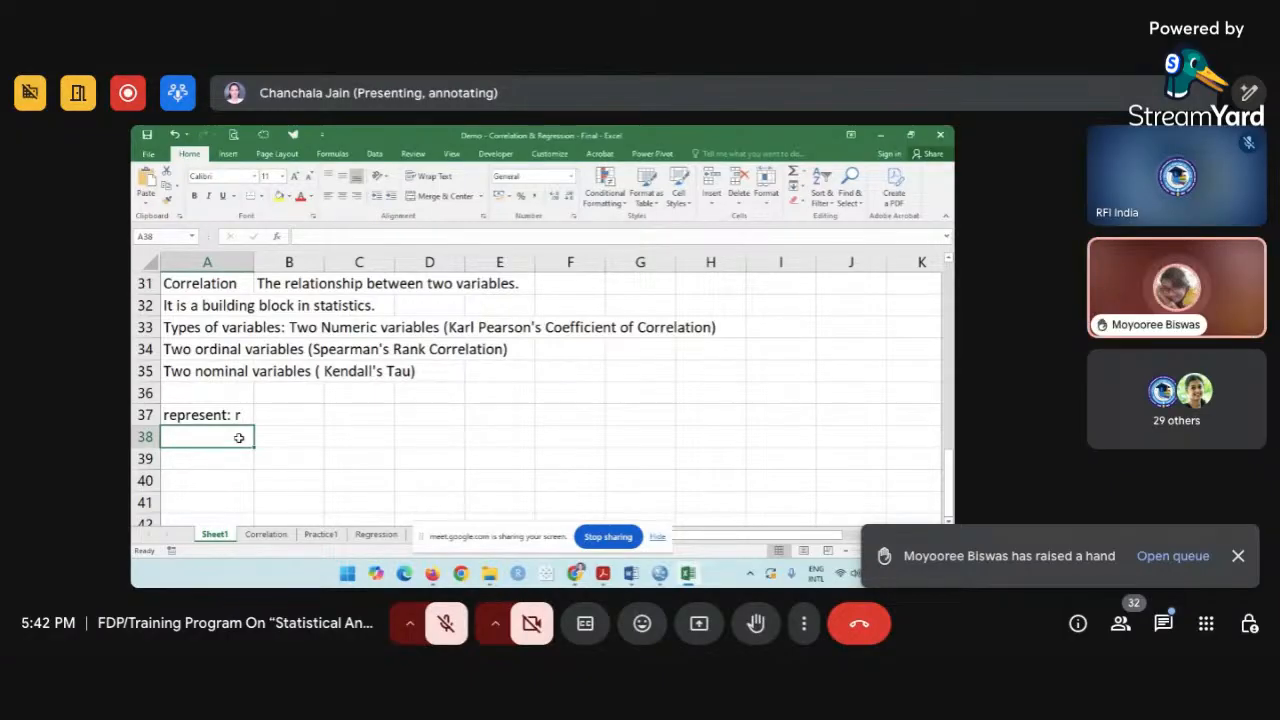
type("-")
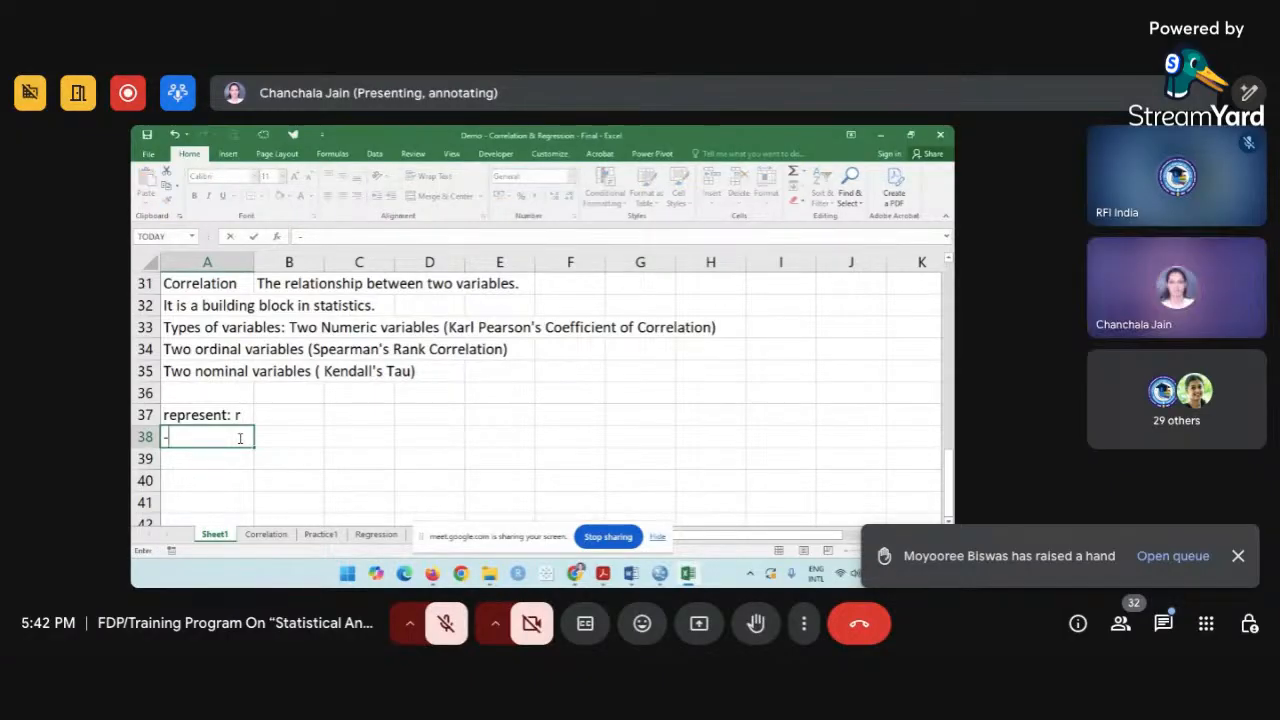
type("1 to ")
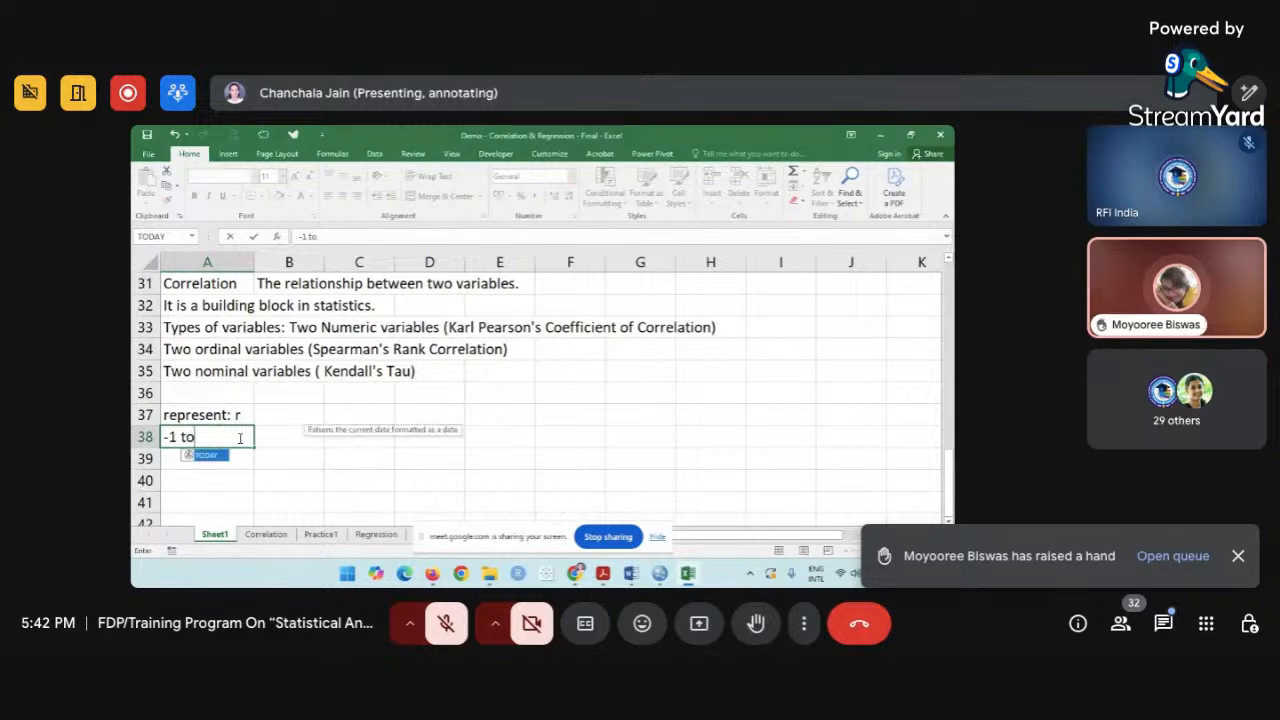
type("r ")
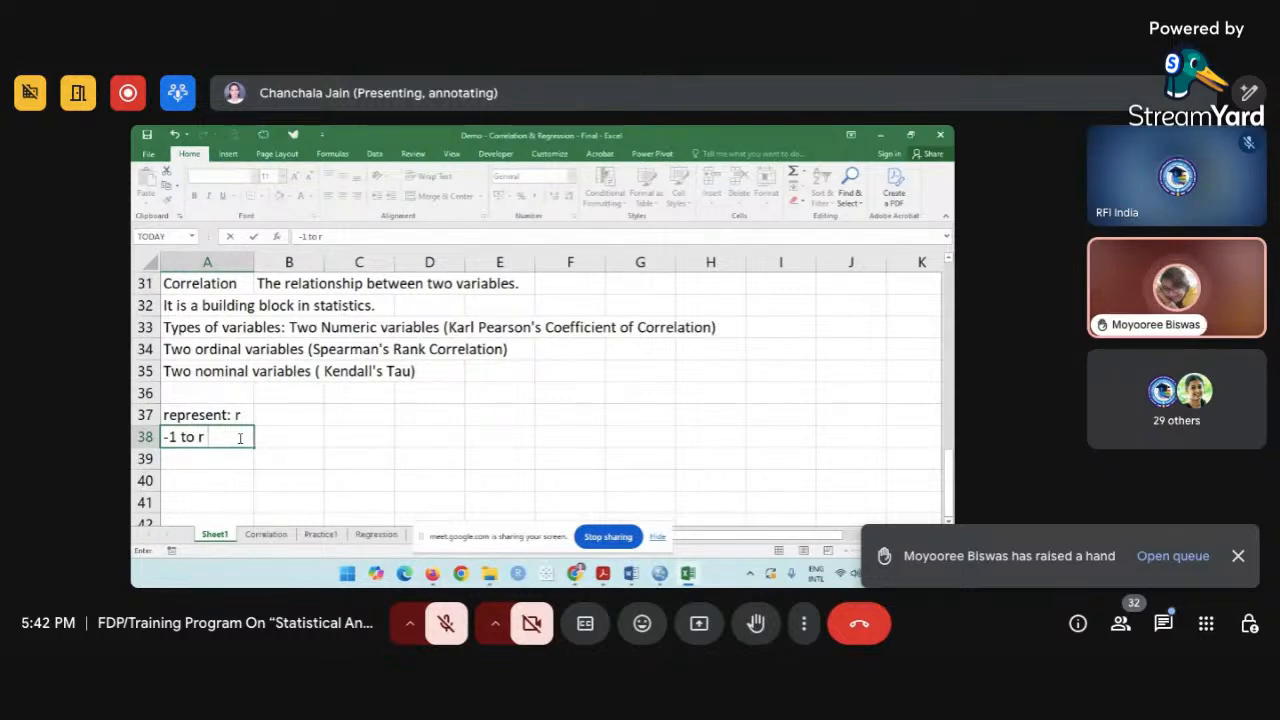
type("to 1")
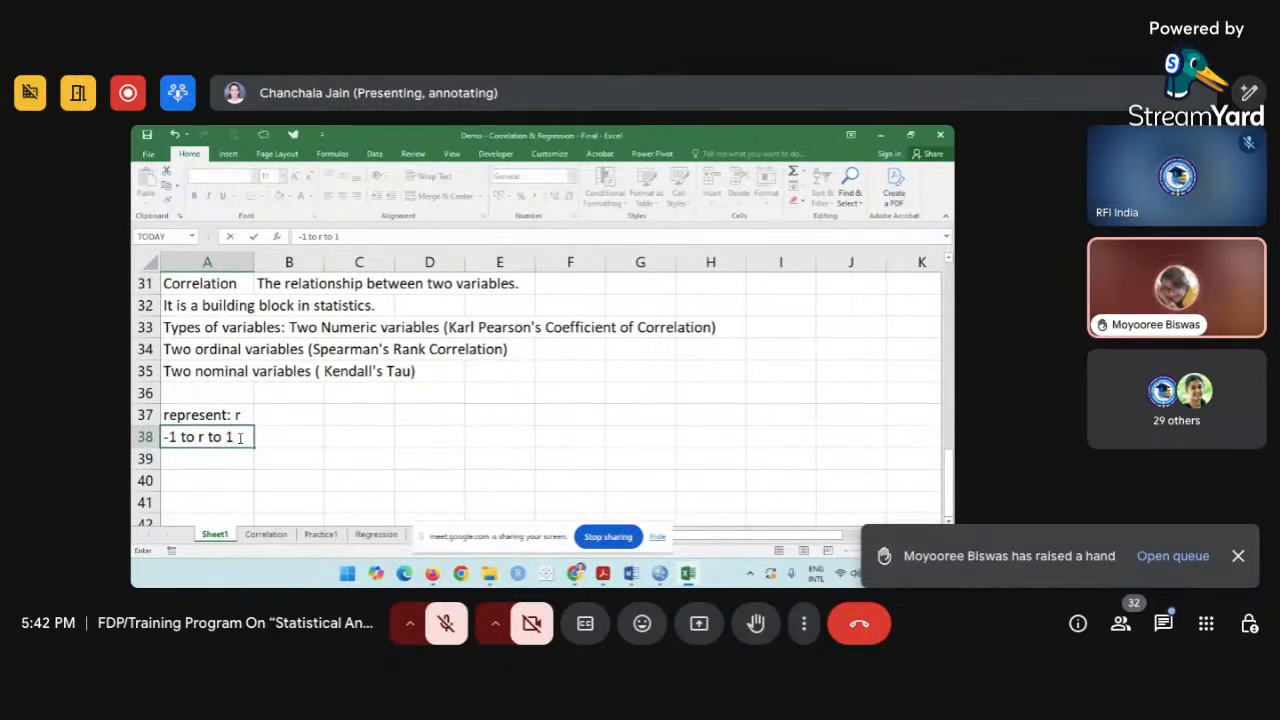
key("Return")
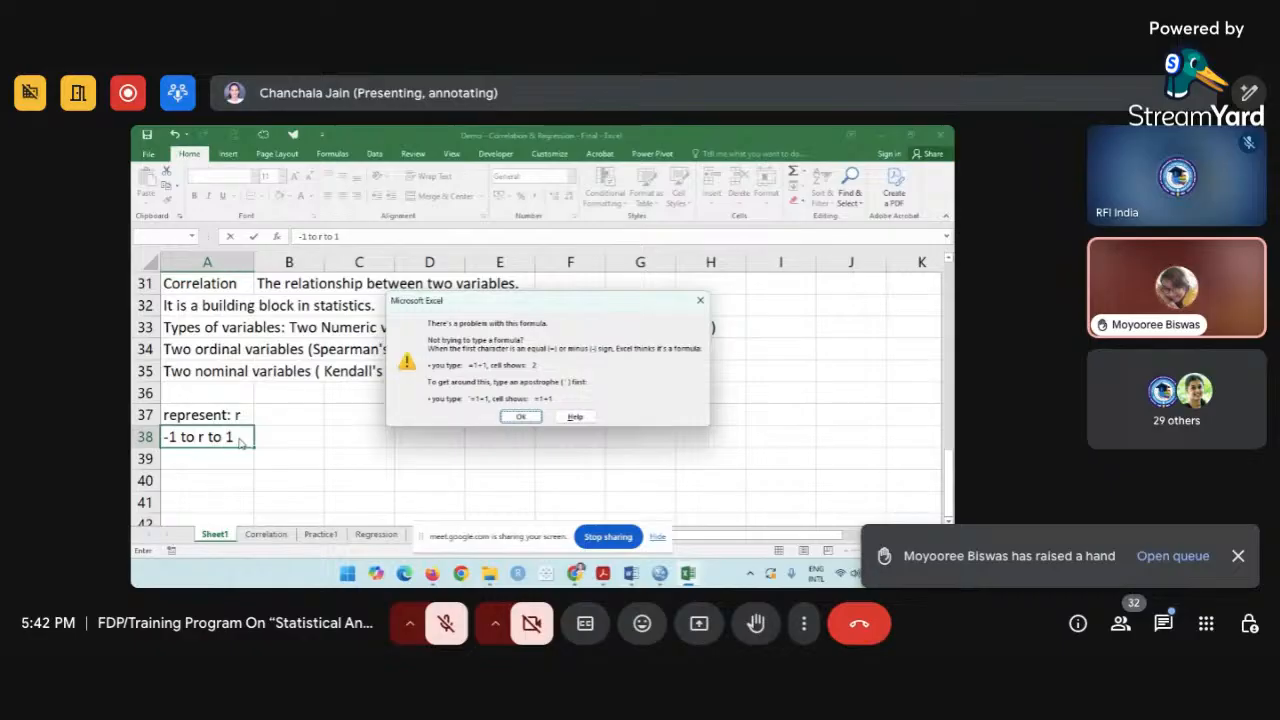
key("Return")
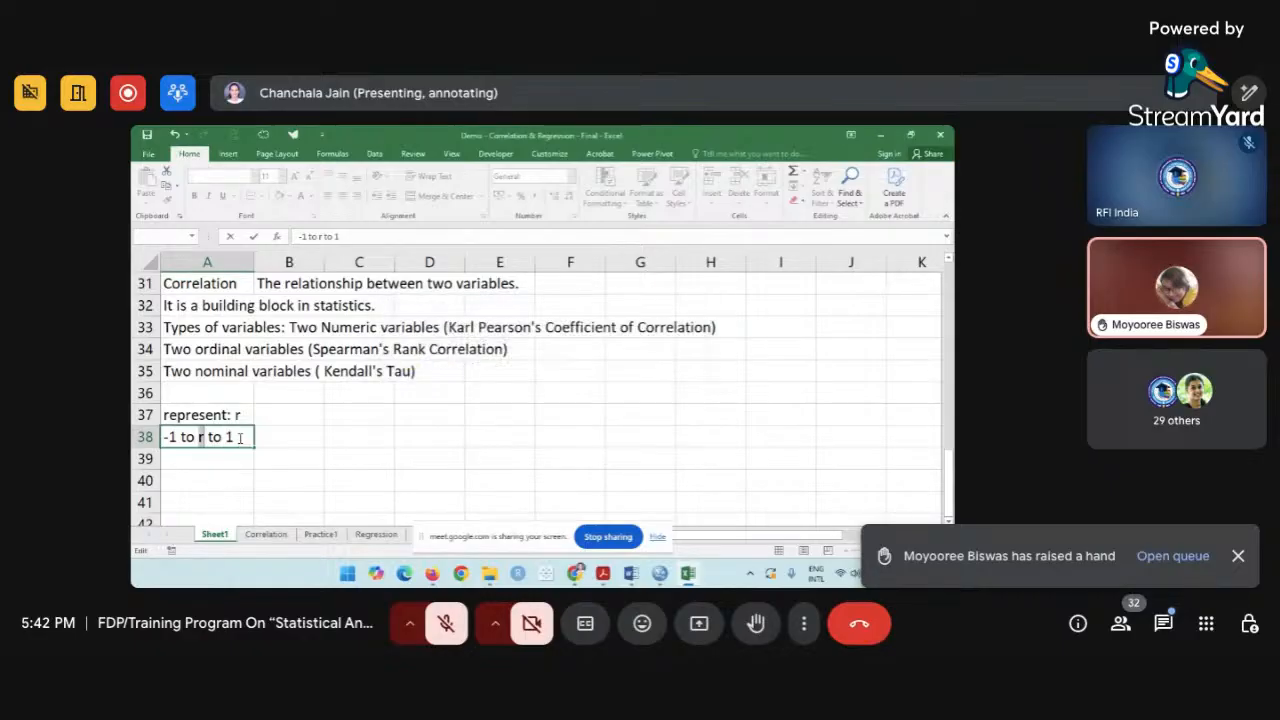
key("Return")
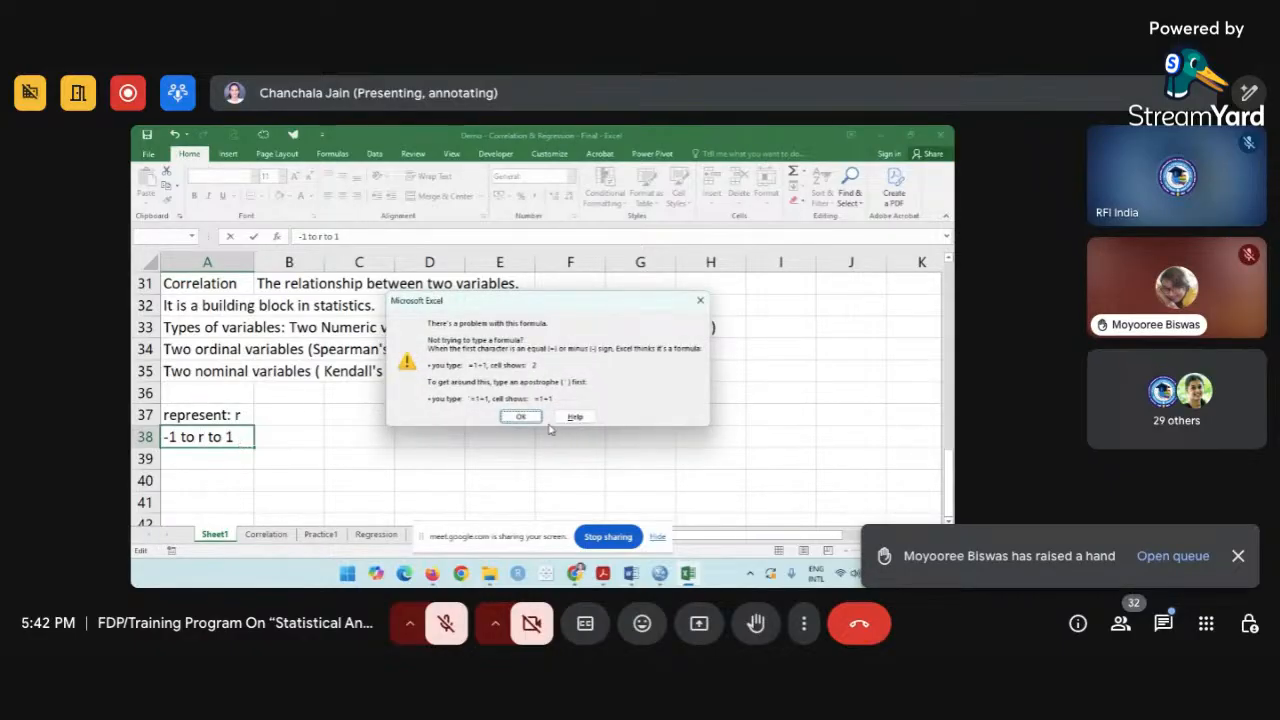
left_click(520, 415)
Replace the leading minus sign in cell A38 with the word "minus" so the note reads "minus1 to r to 1".
left_click(168, 438)
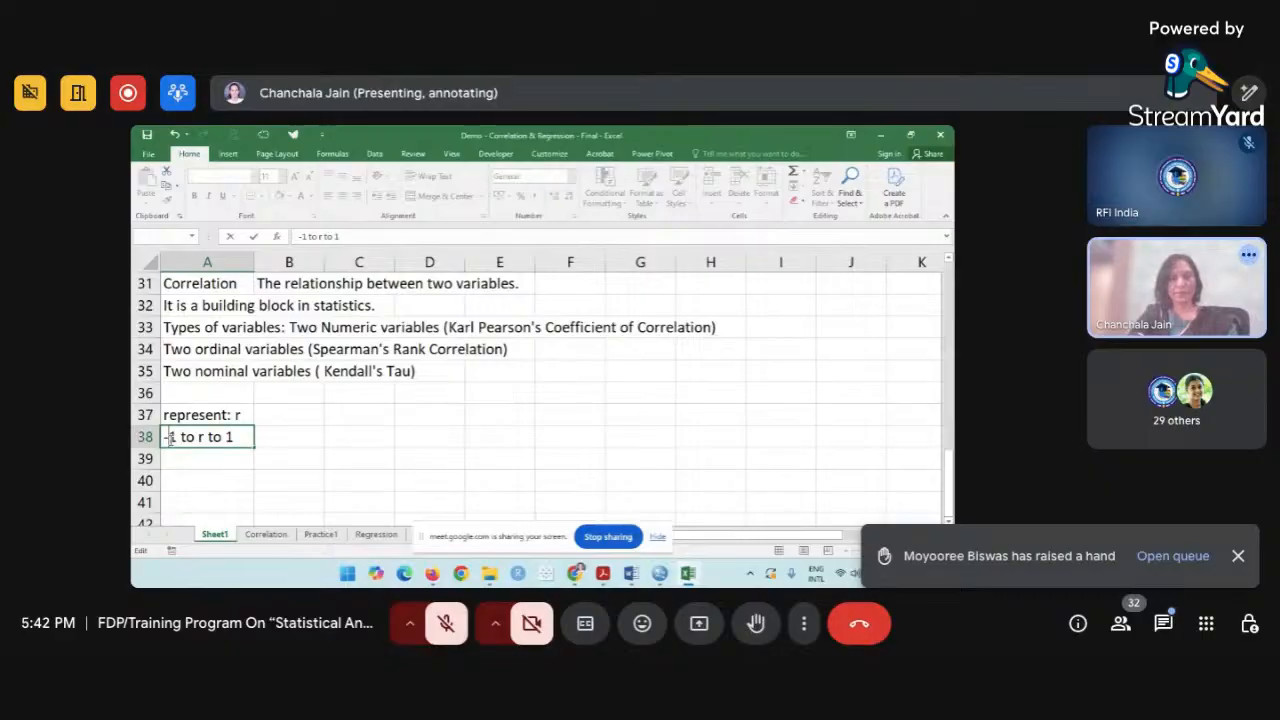
key("BackSpace")
type("minus")
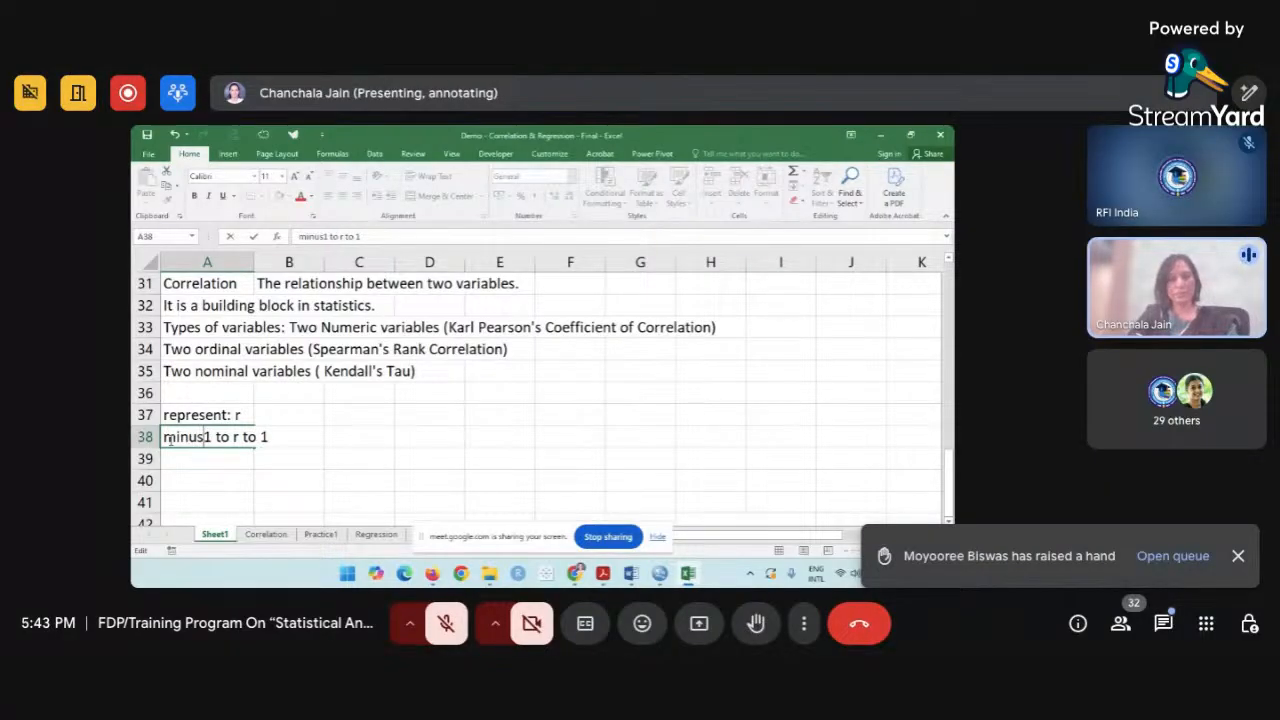
key("Tab")
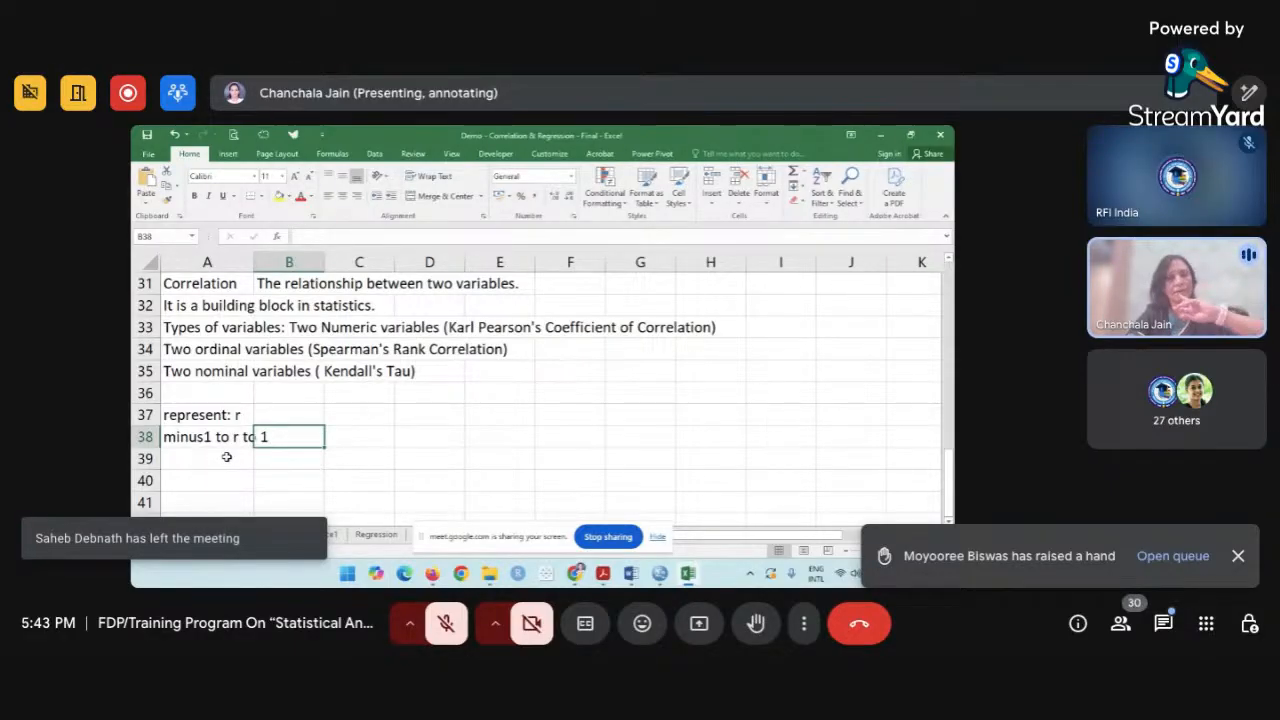
Enter the threshold "r <= 0.5" in cell A39 and its label "Low" in cell B39.
left_click(227, 457)
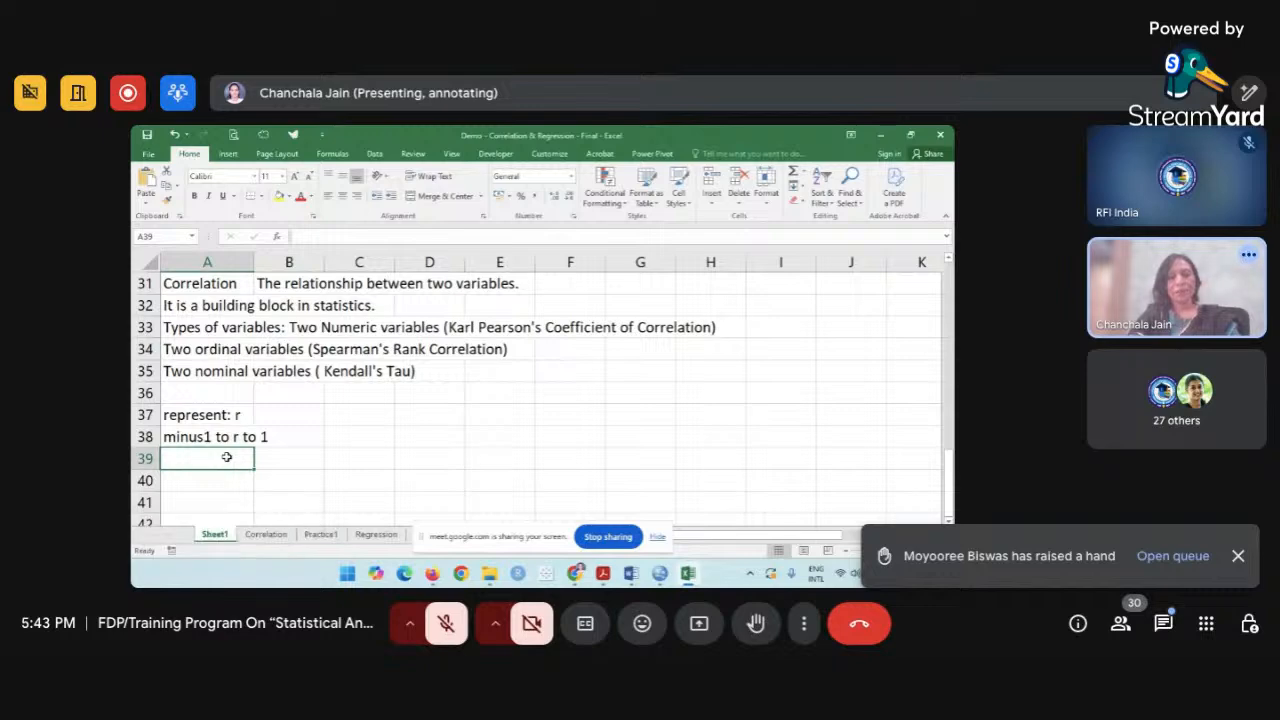
scroll(227, 457, "down", 1)
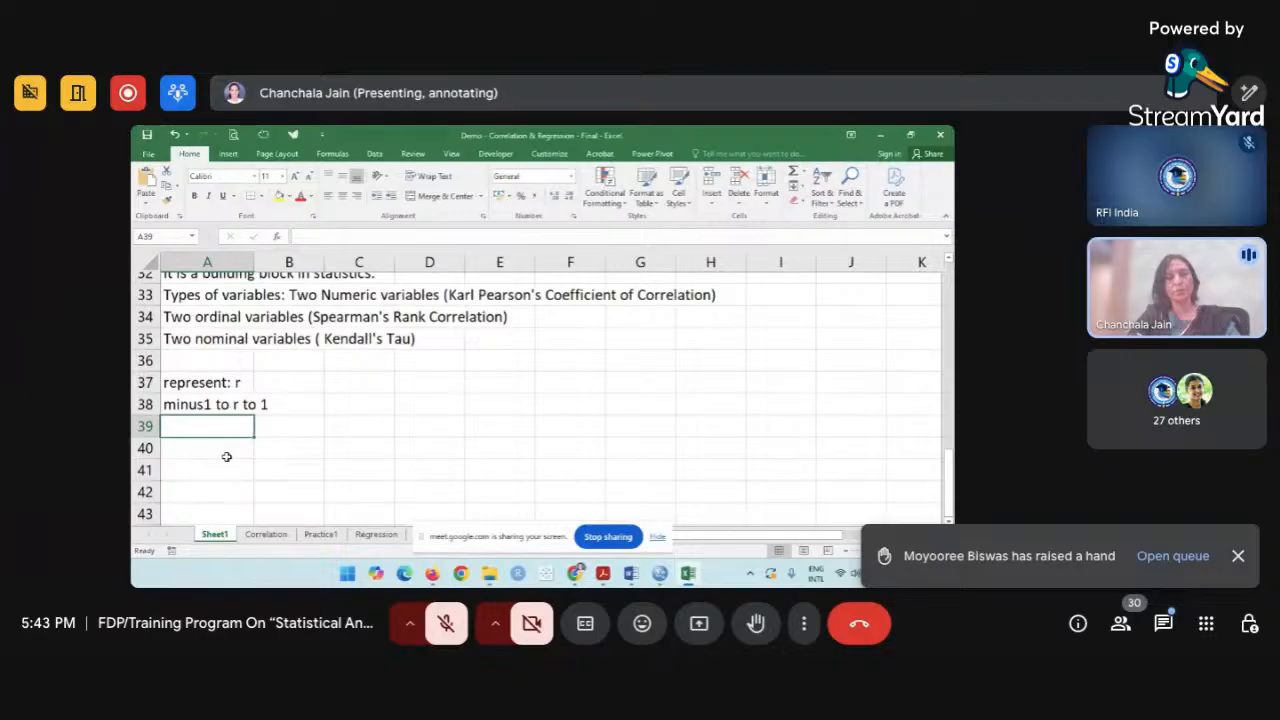
scroll(227, 457, "up", 1)
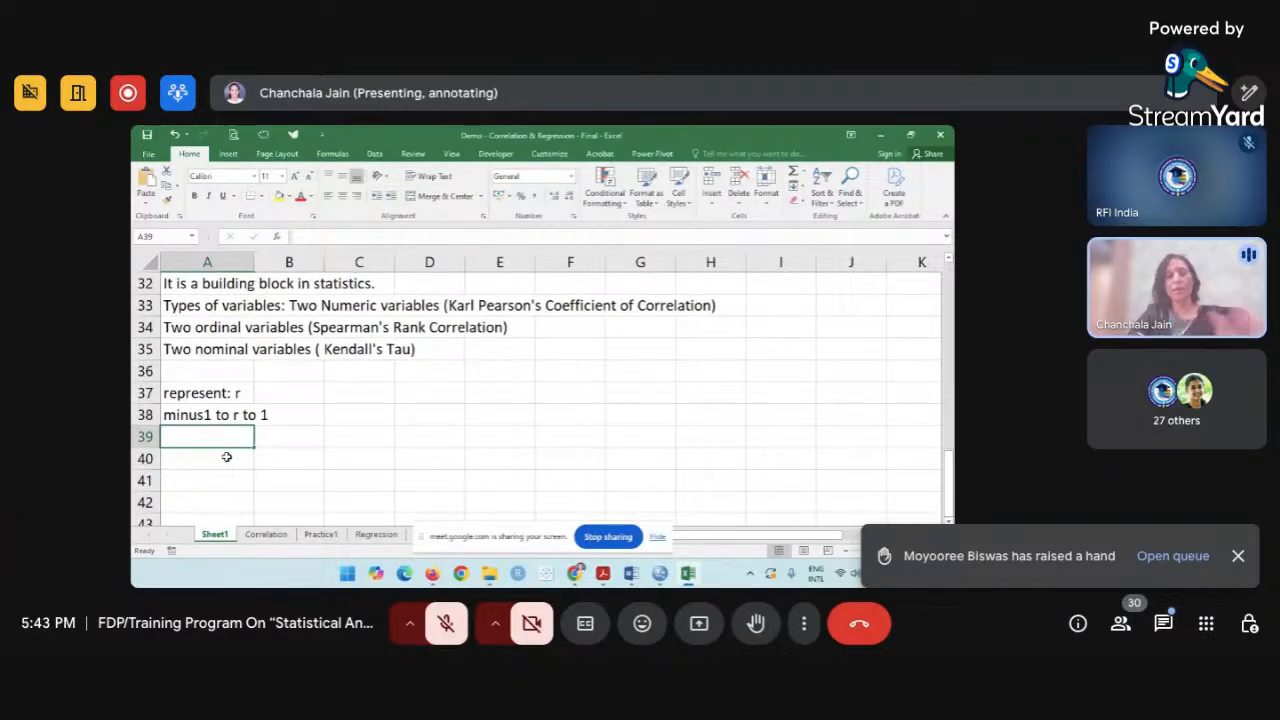
type("r")
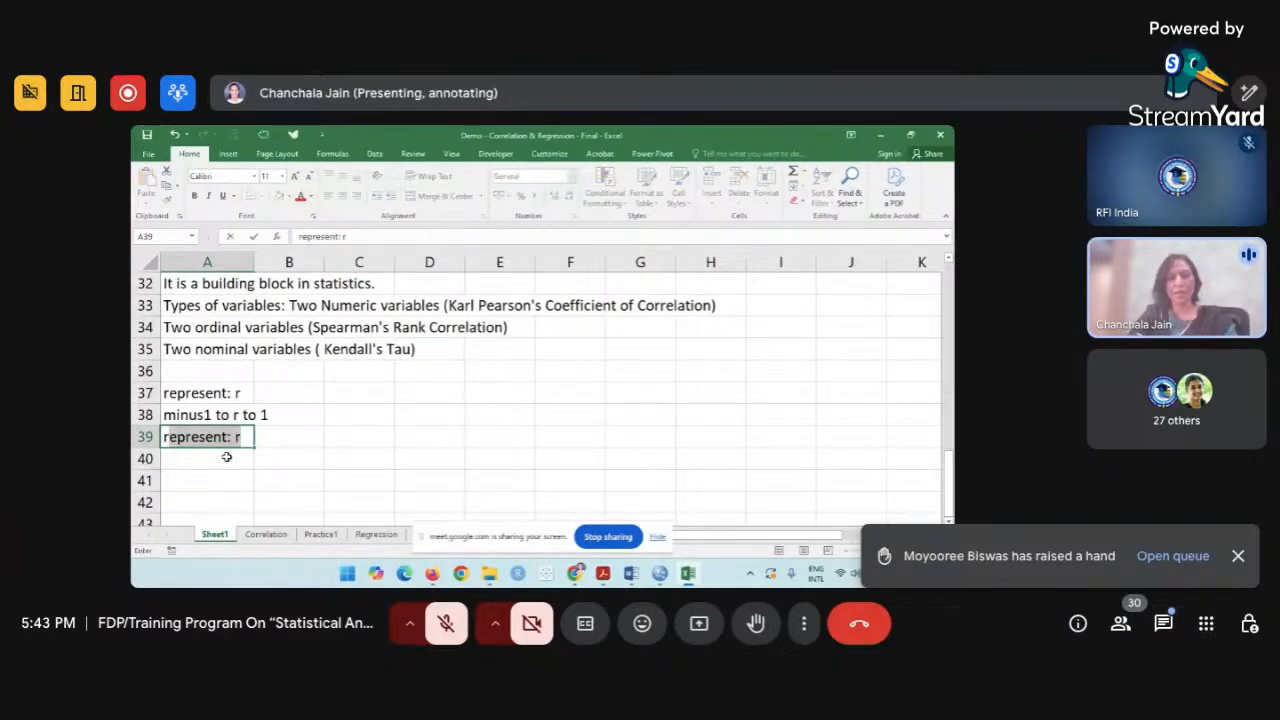
key("Delete")
type("<")
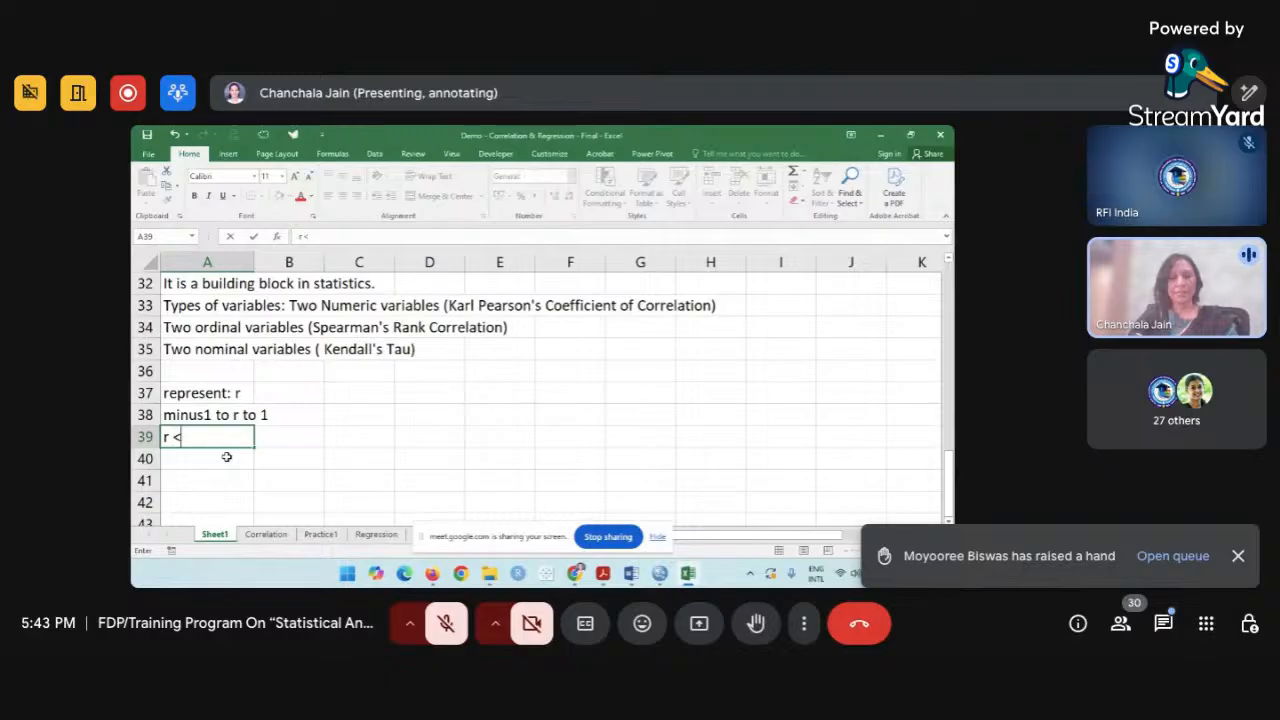
type("= 0.5")
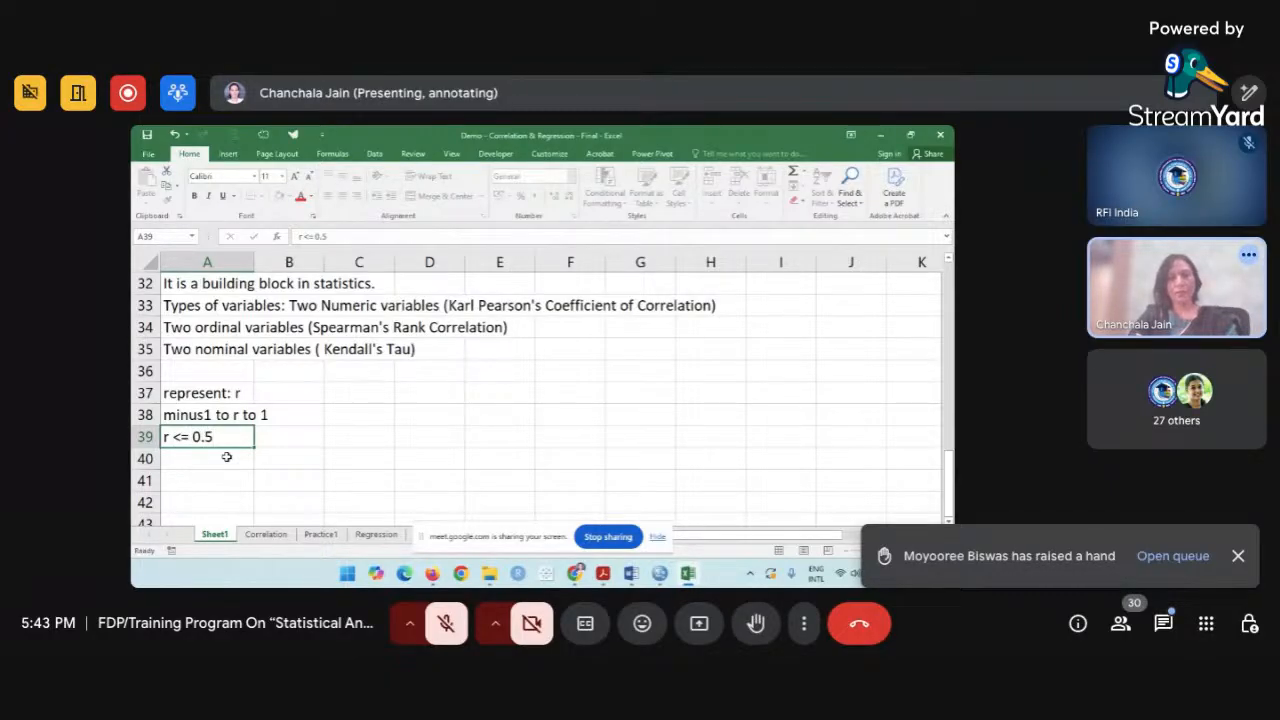
key("Tab")
type("Low")
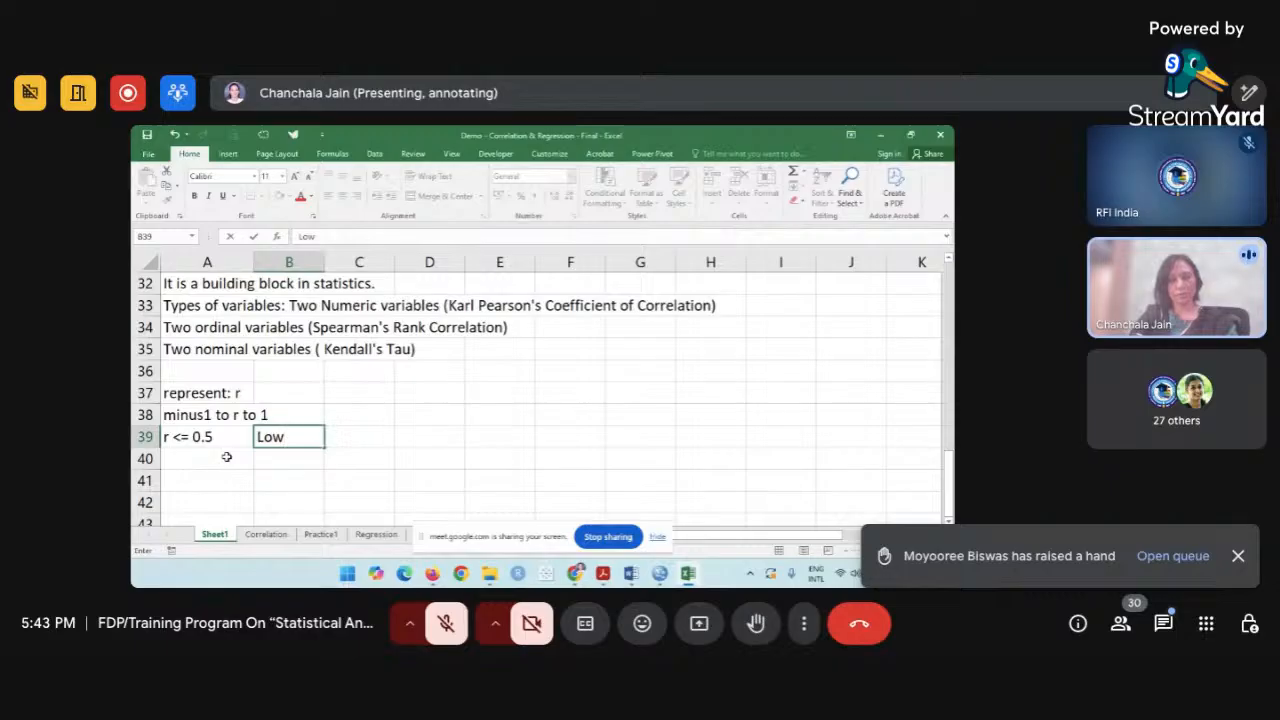
key("Return")
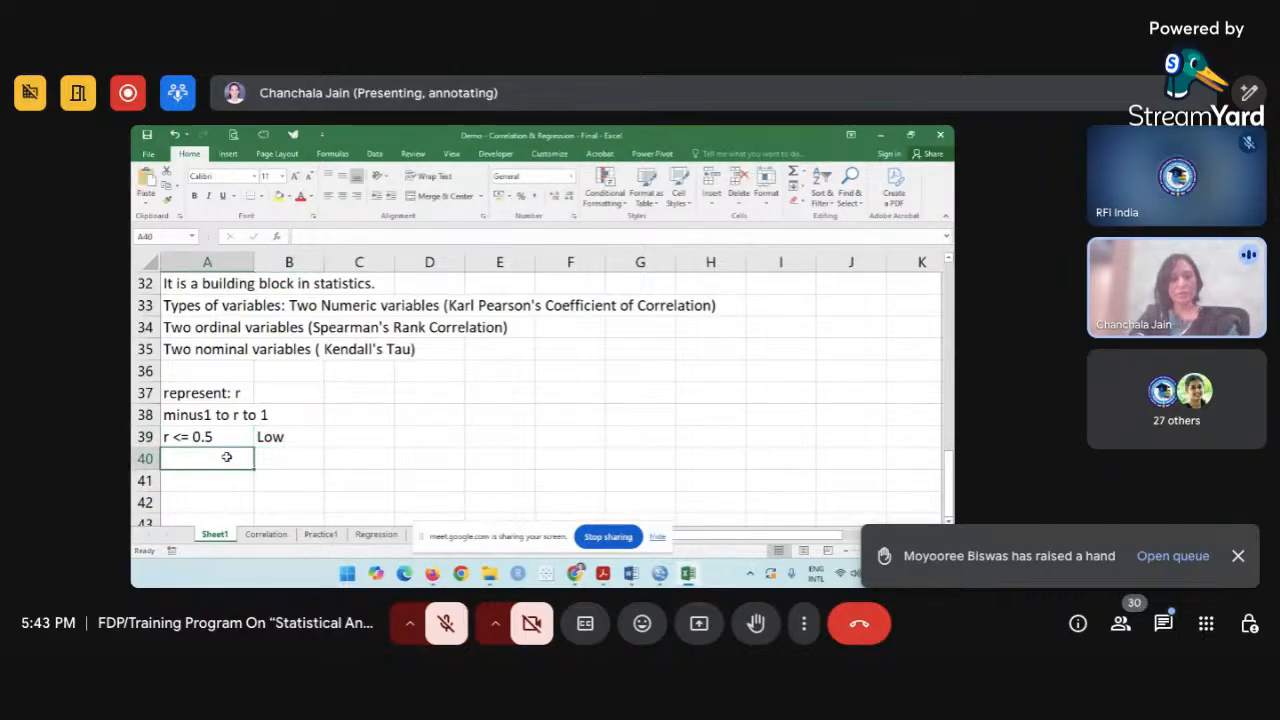
Enter the threshold "r <= .7" in cell A40 and its label "Moderate" in cell B40.
type("r <=")
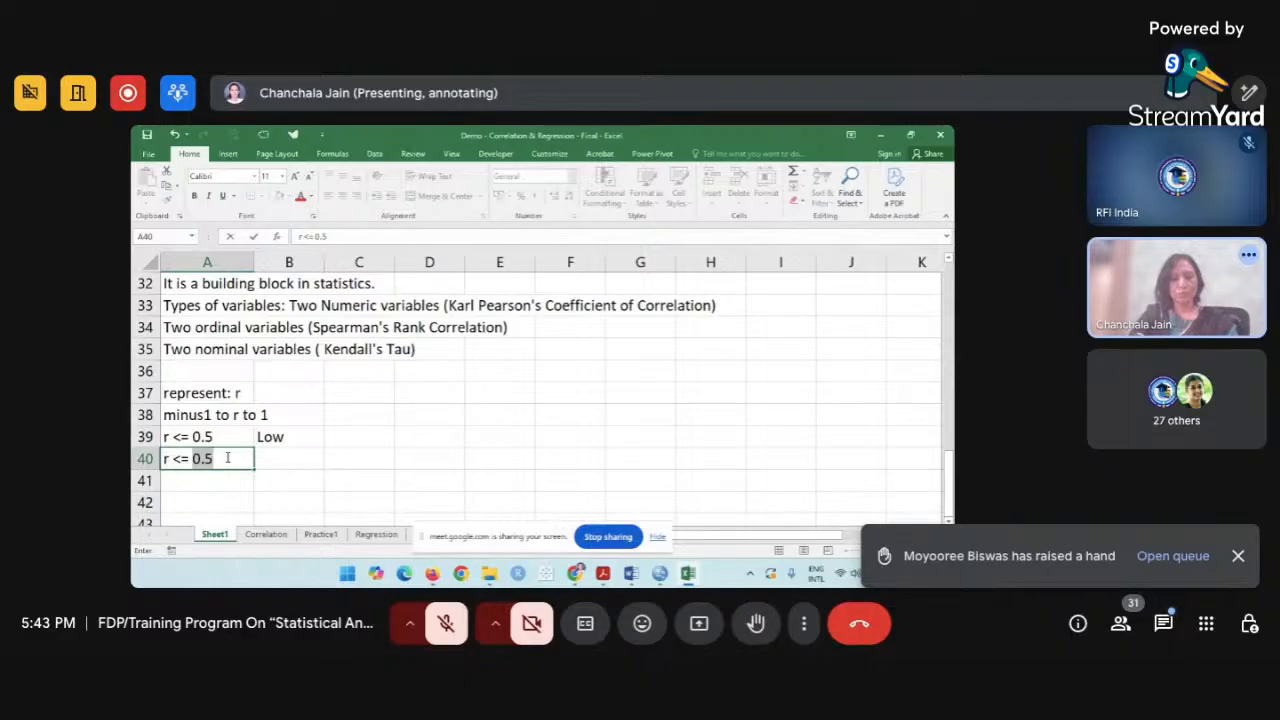
key("BackSpace")
type(".0")
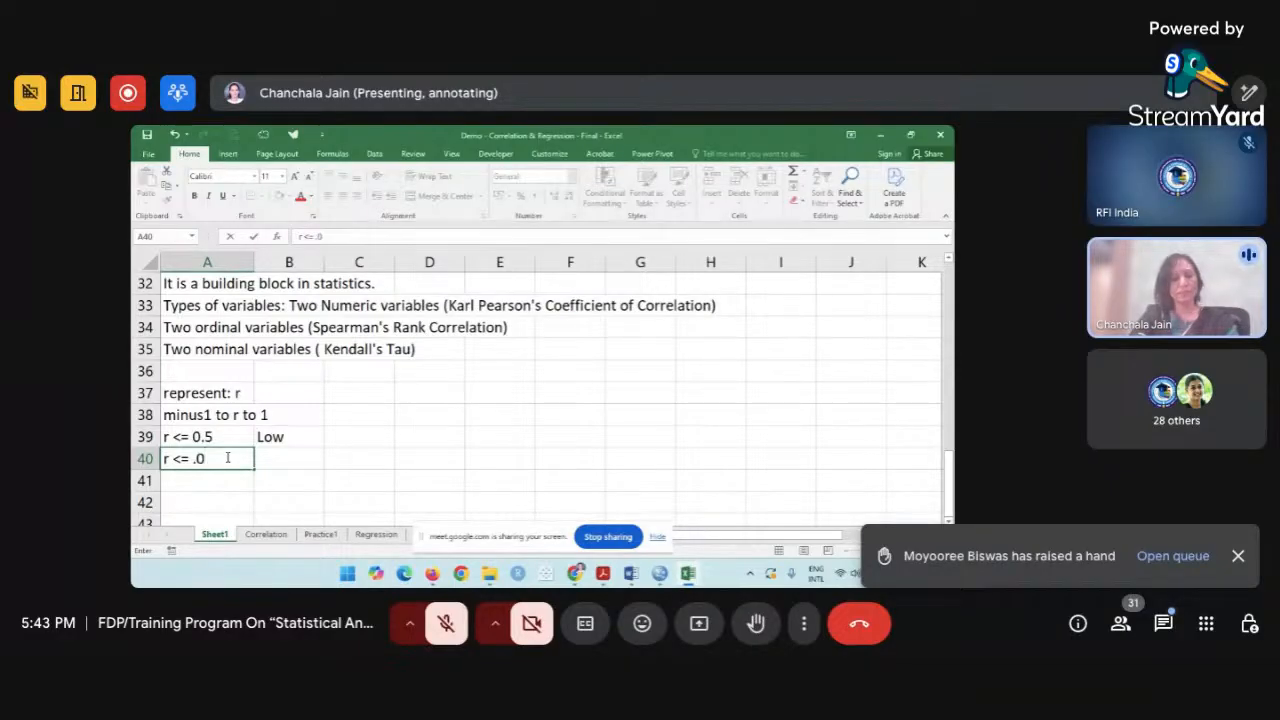
key("BackSpace")
key("BackSpace")
type(".7")
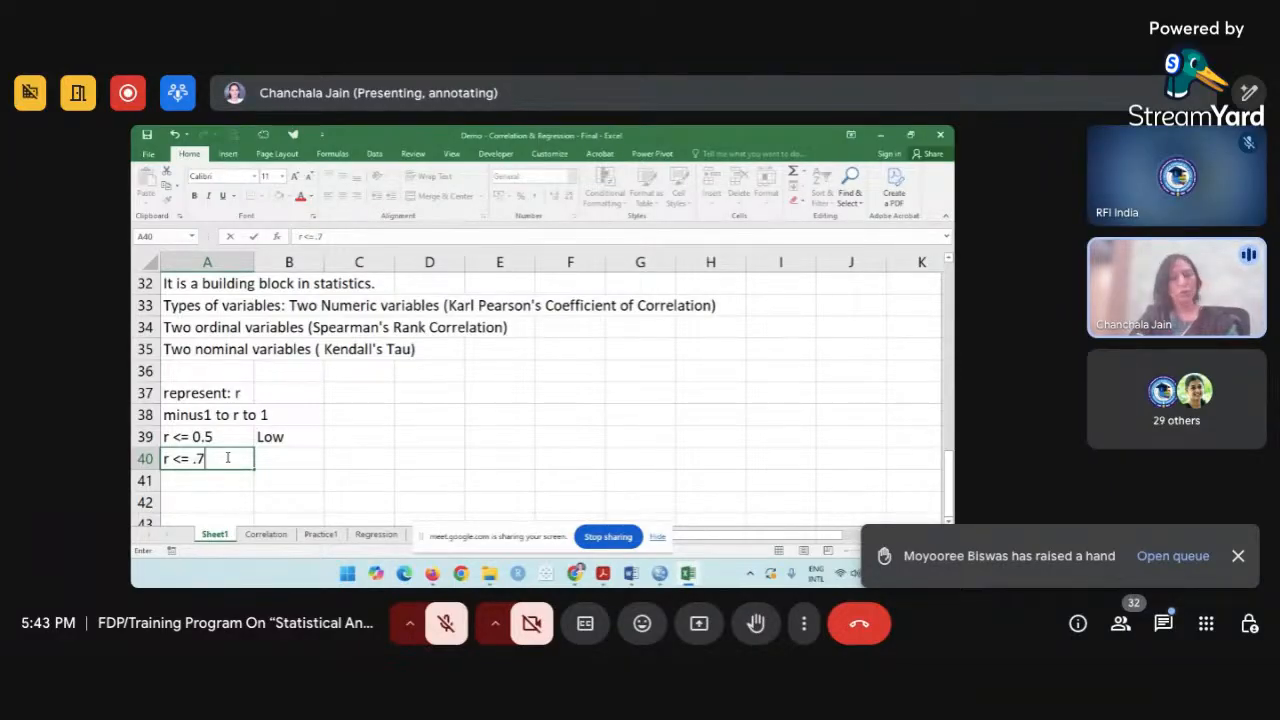
key("Tab")
type("Mode")
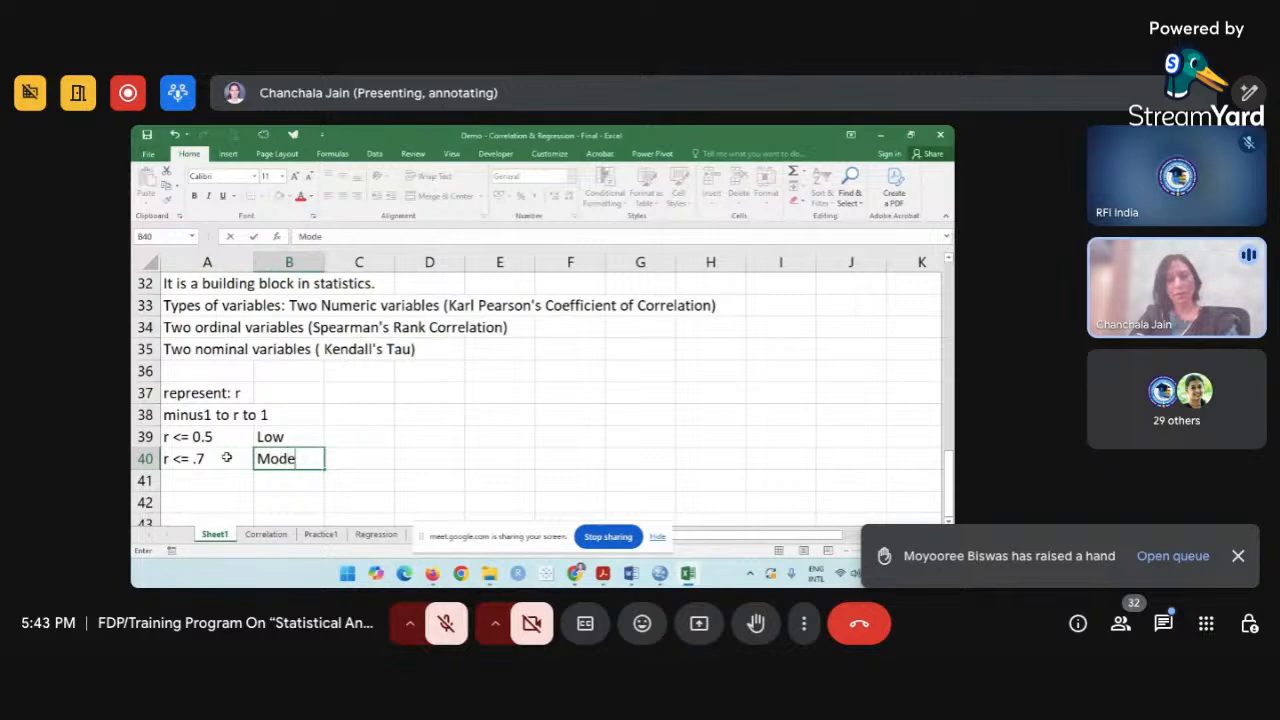
type("rate")
key("Return")
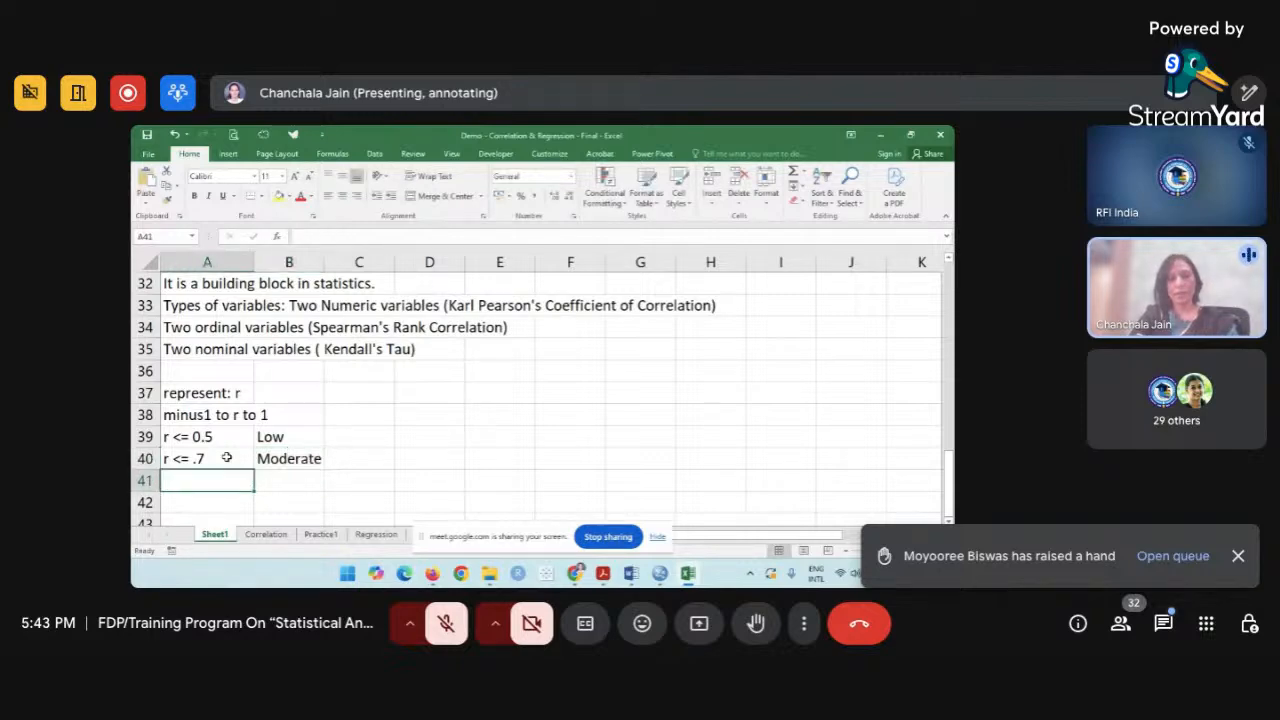
Enter the threshold "r> .7" in cell A41 and its label "Strong" in cell B41.
type("r")
key("BackSpace")
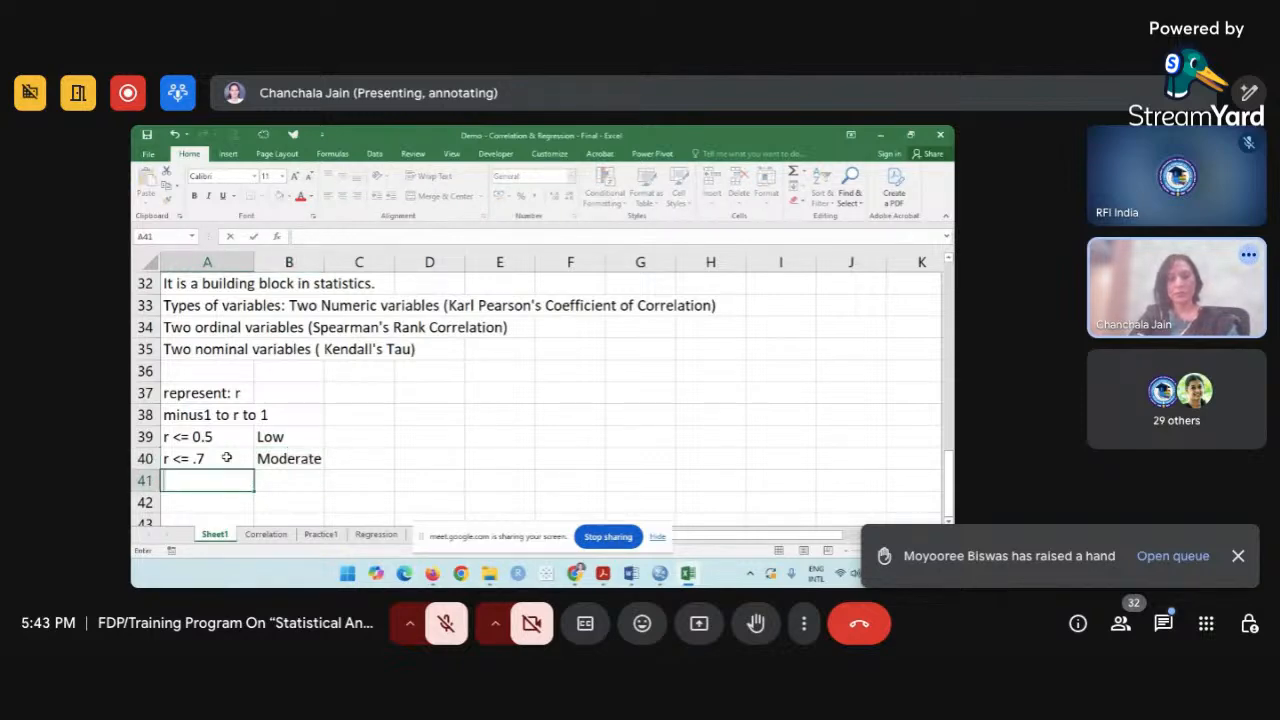
type("r> .7")
key("Tab")
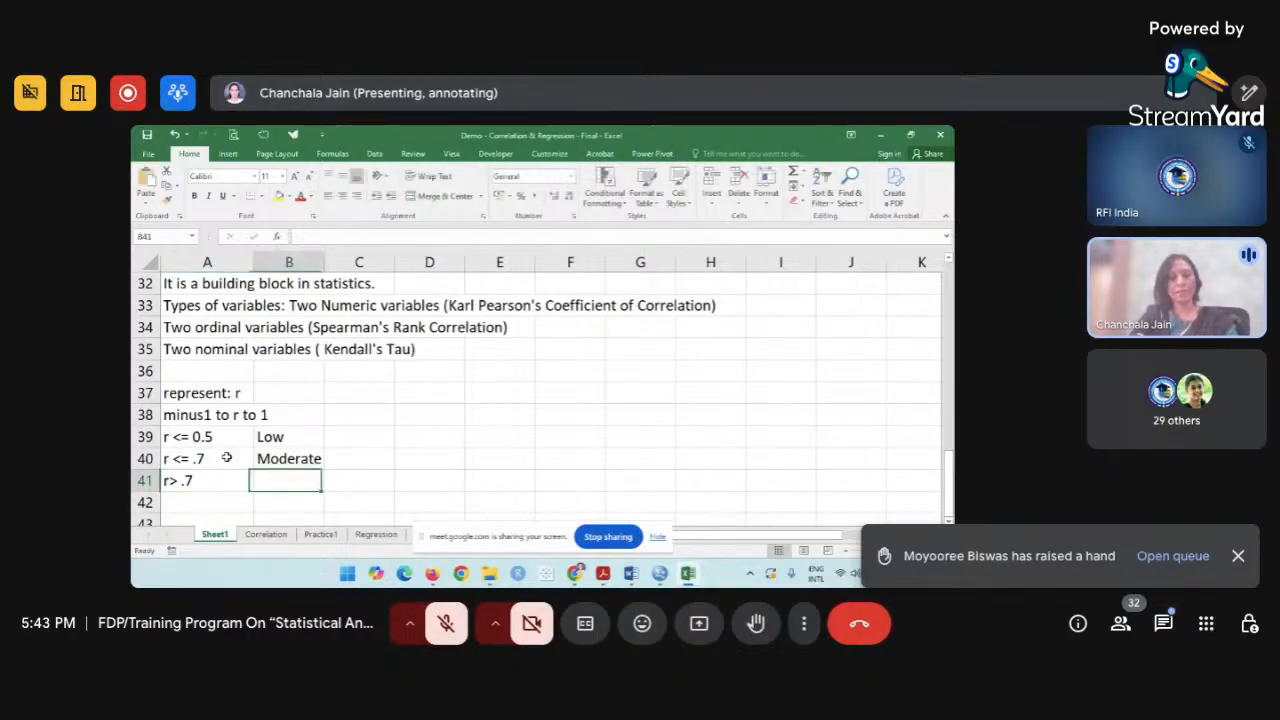
type("Stro")
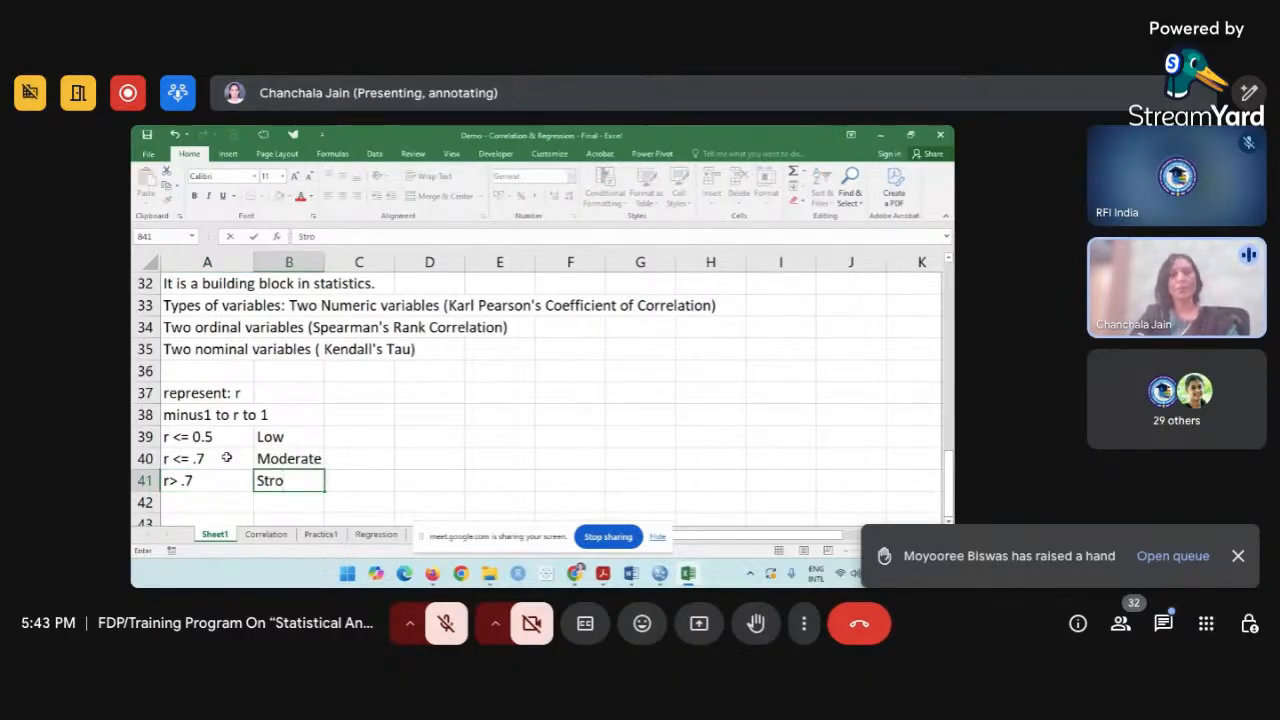
type("ng")
left_click(230, 433)
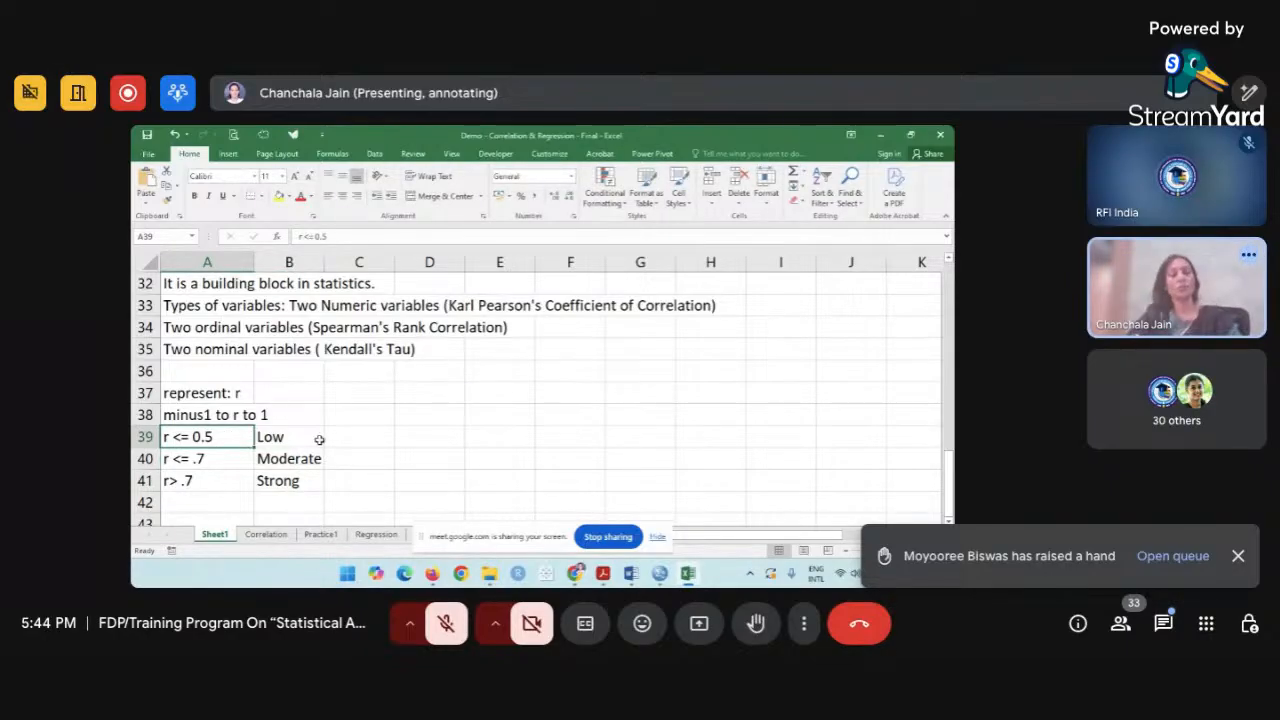
Enter the note "Sign of r decides the direction" in cell C37, beside the note on the symbol r.
left_click(346, 395)
type("Sign of r de")
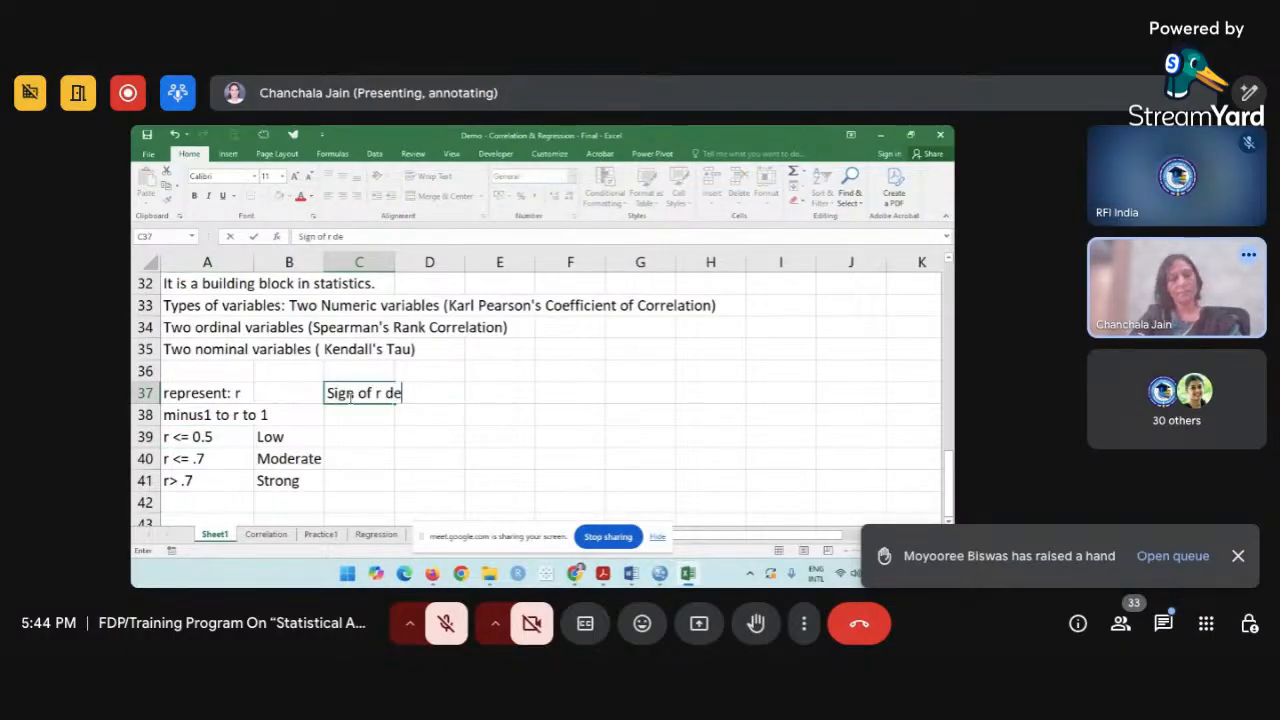
type("ci")
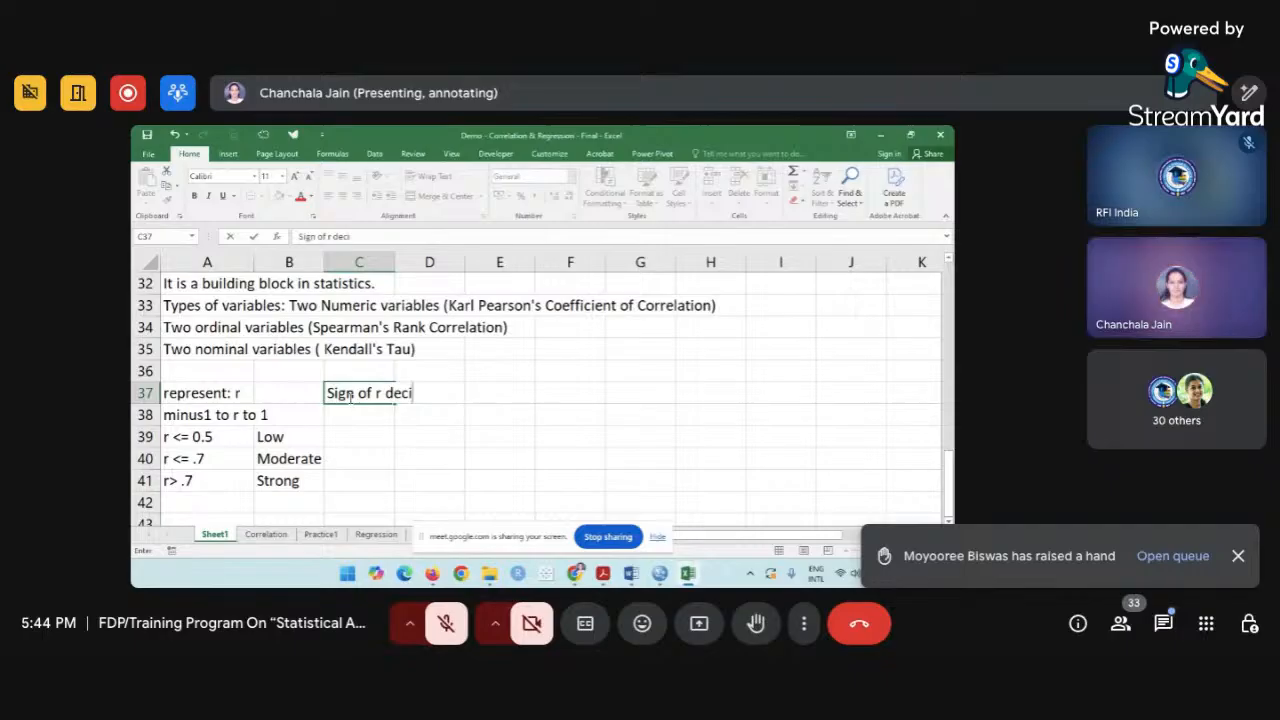
type("des the ")
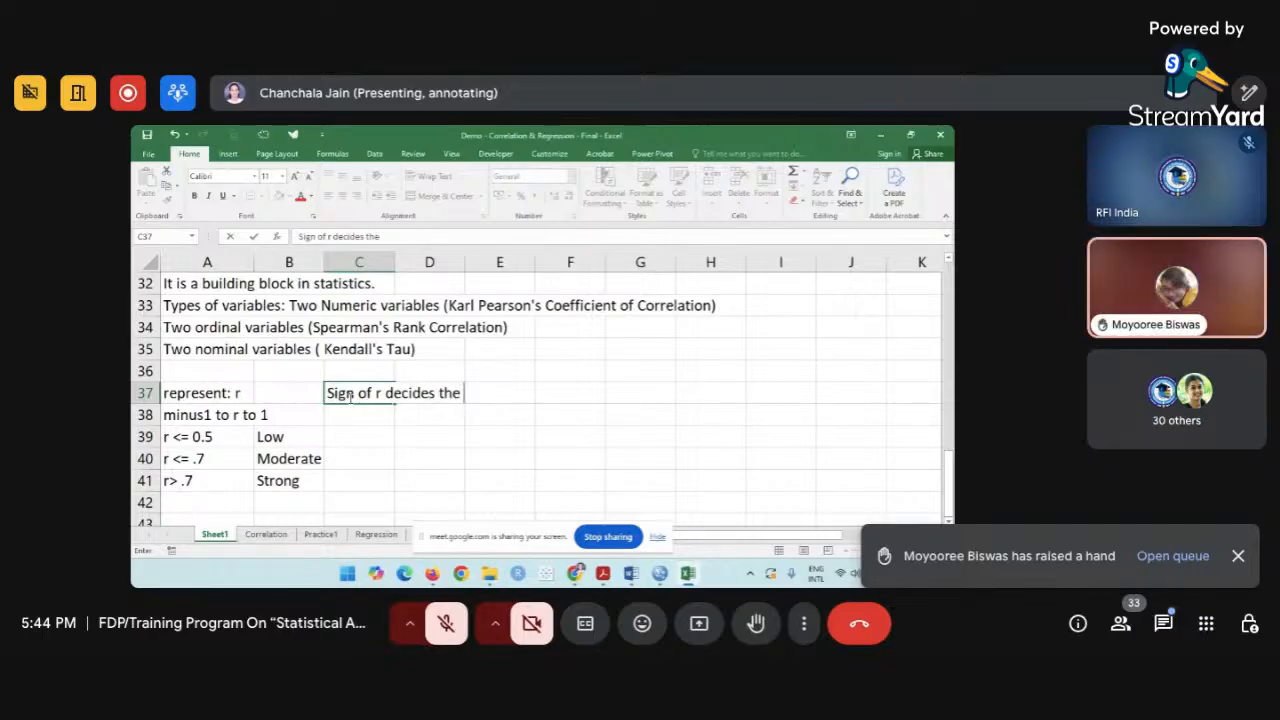
type("direction")
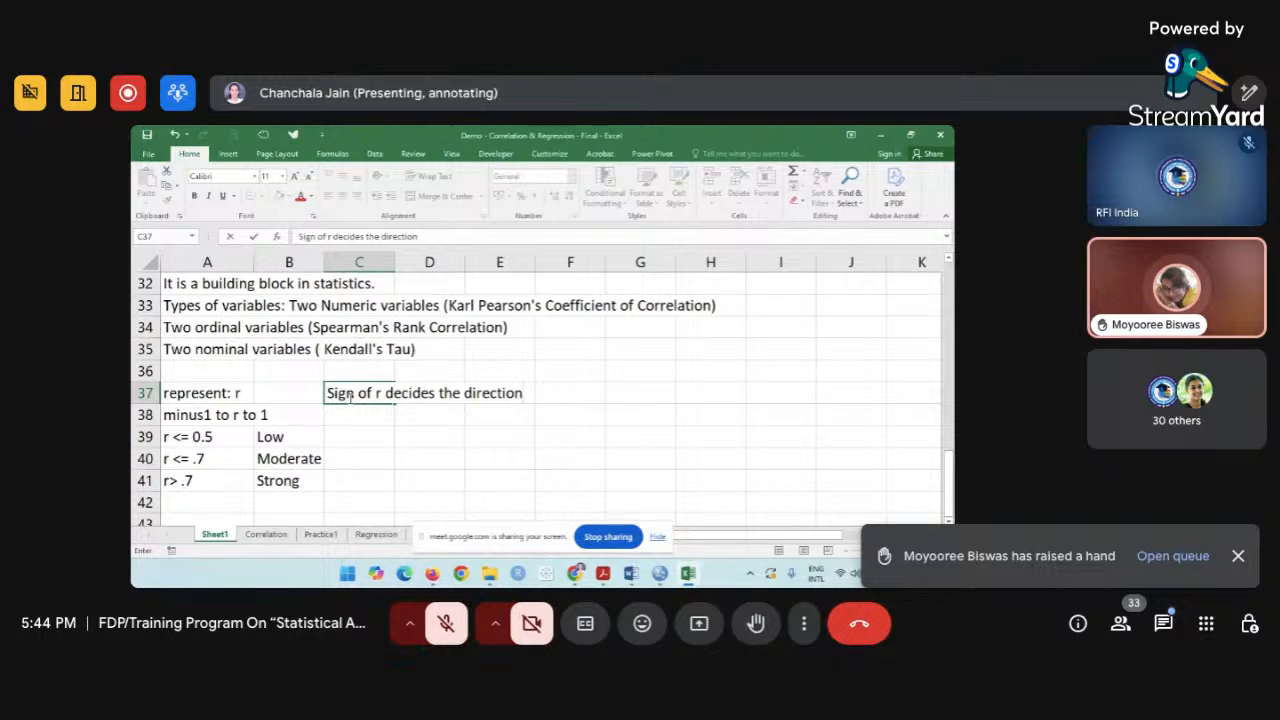
left_click(367, 417)
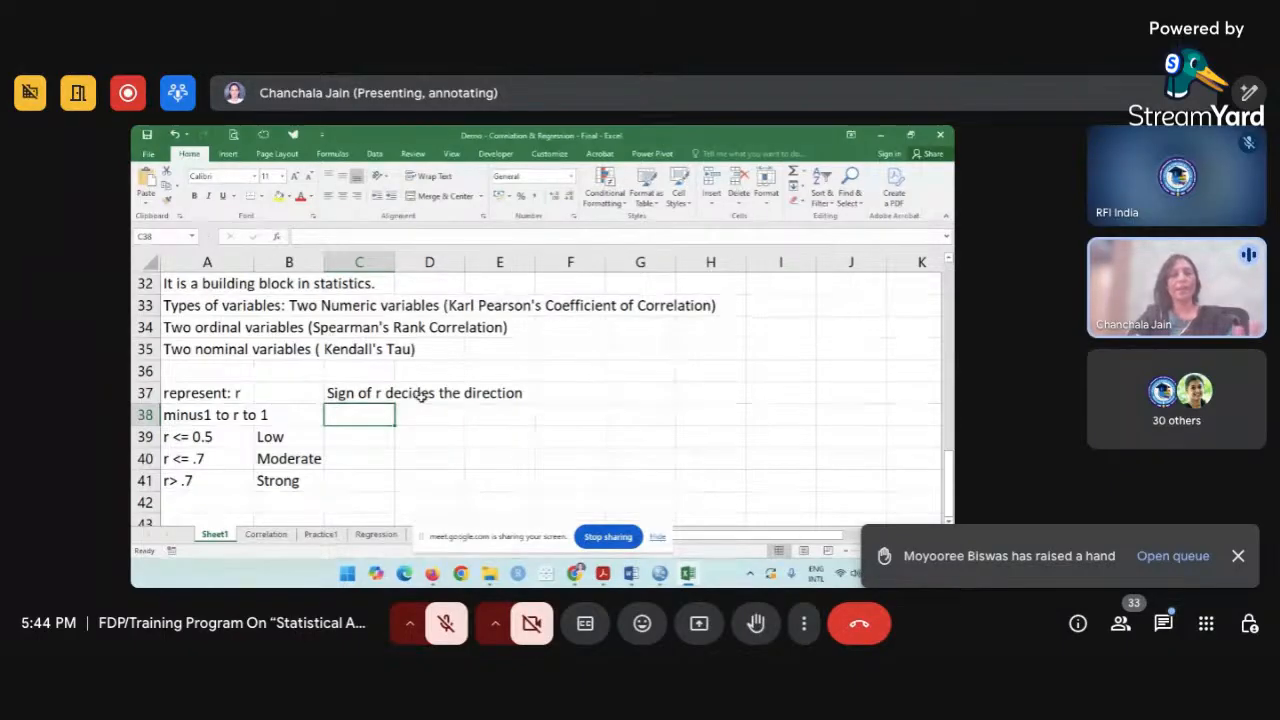
Enter the summary "Correlation: Degree (strength) and direction" in cell A43, leaving one empty row below the thresholds.
left_click(213, 509)
scroll(213, 514, "down", 1)
left_click(215, 483)
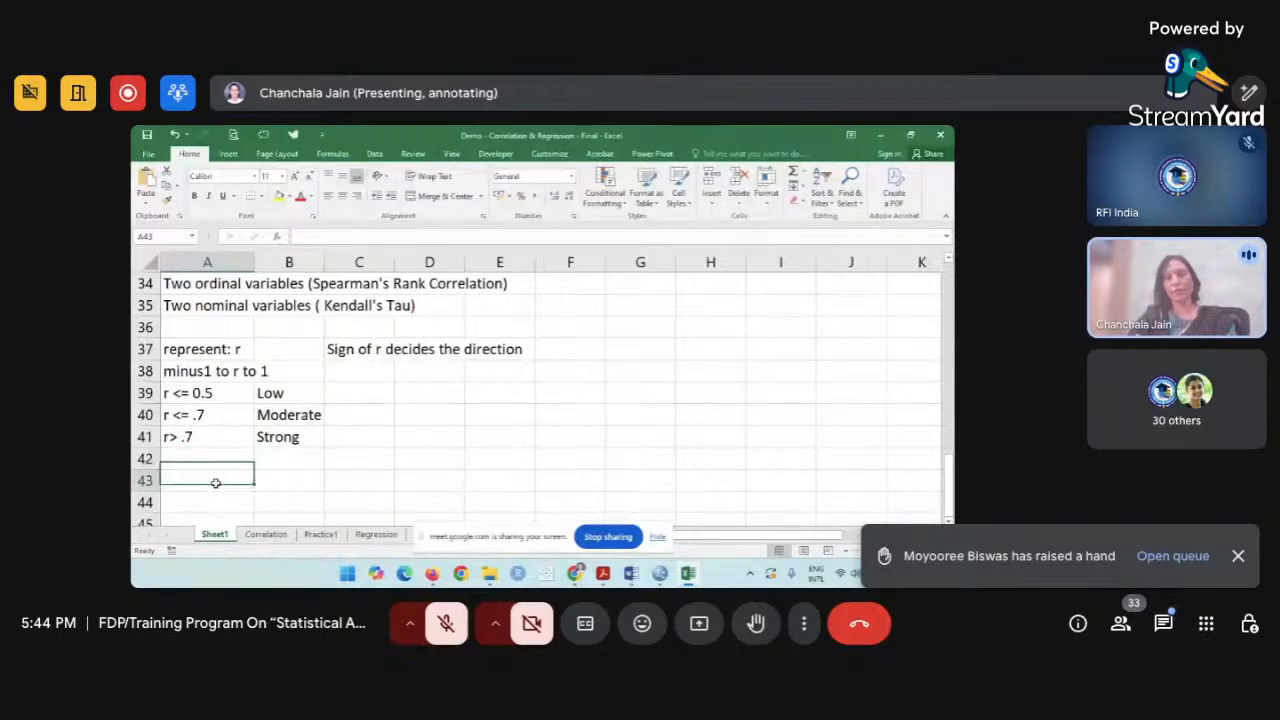
type("Co")
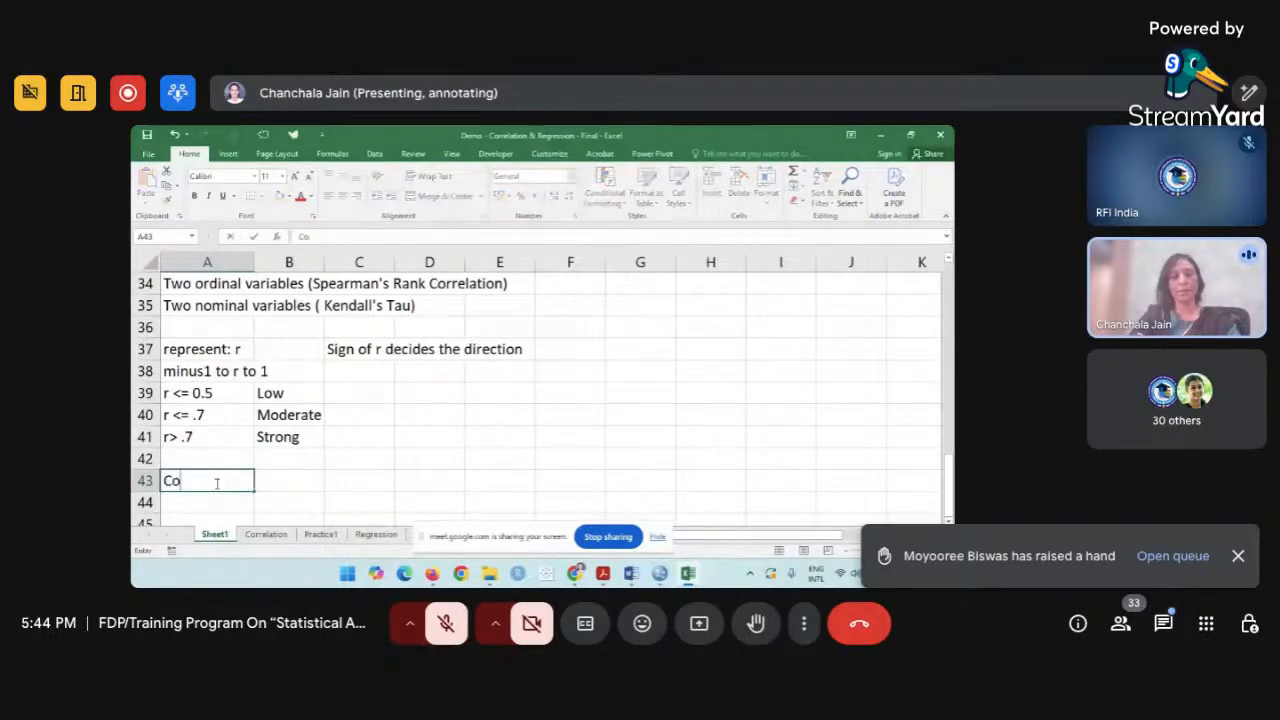
type("rrelation")
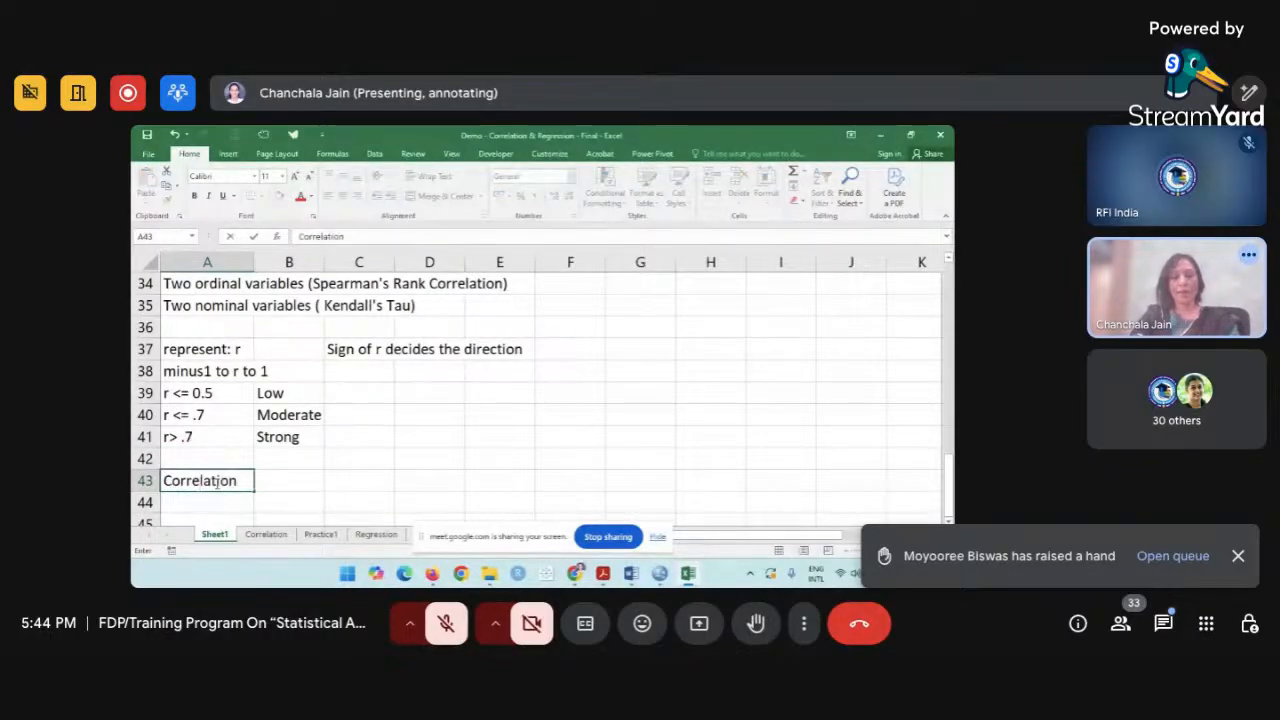
type(": Dere")
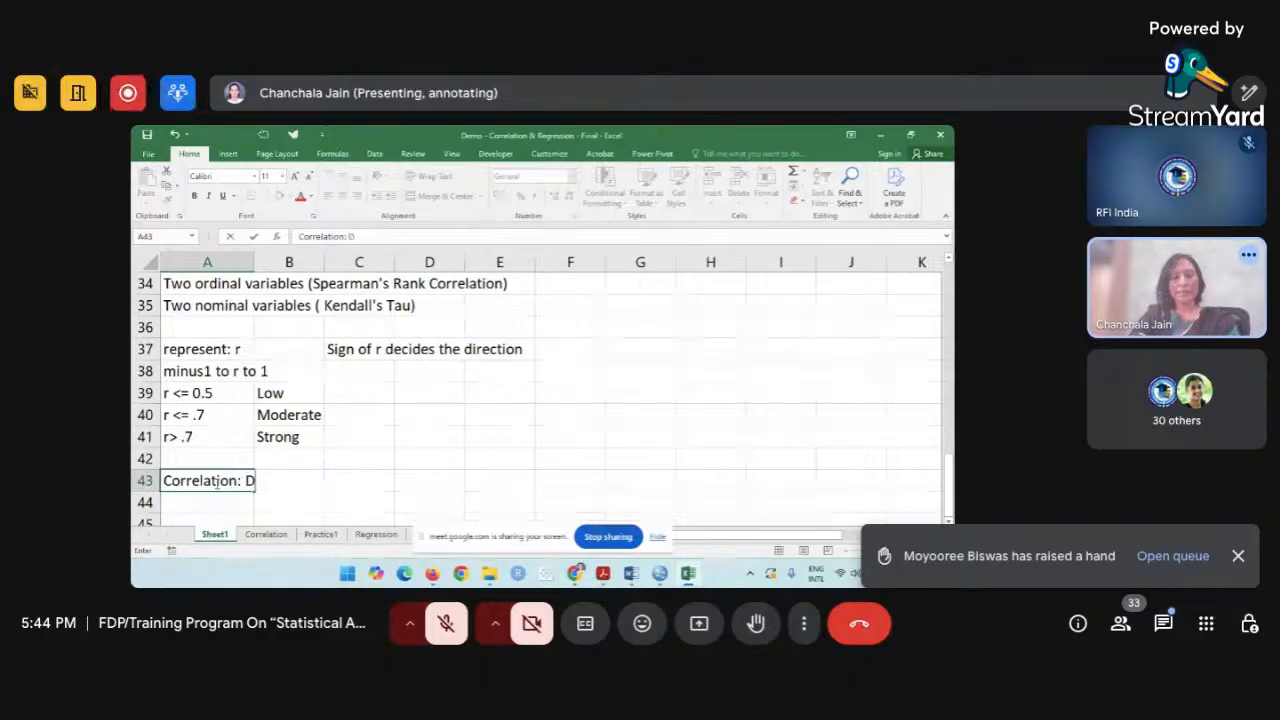
key("BackSpace")
key("BackSpace")
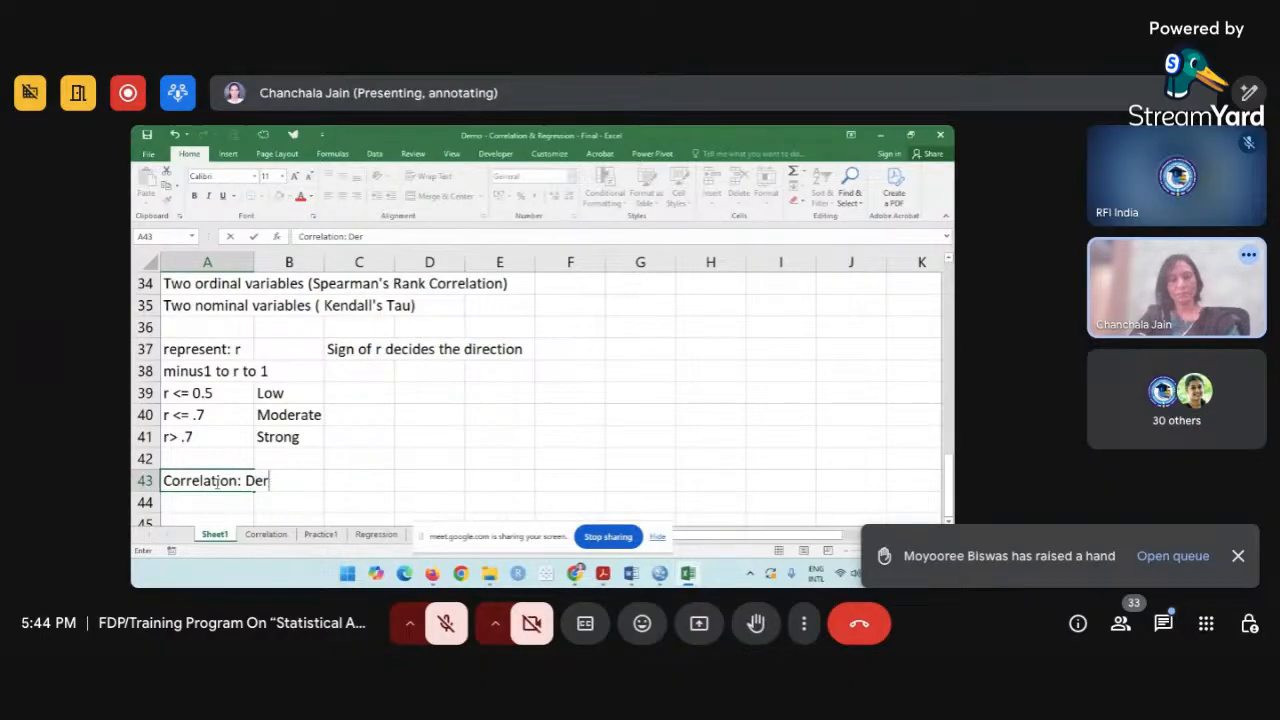
type("gree ")
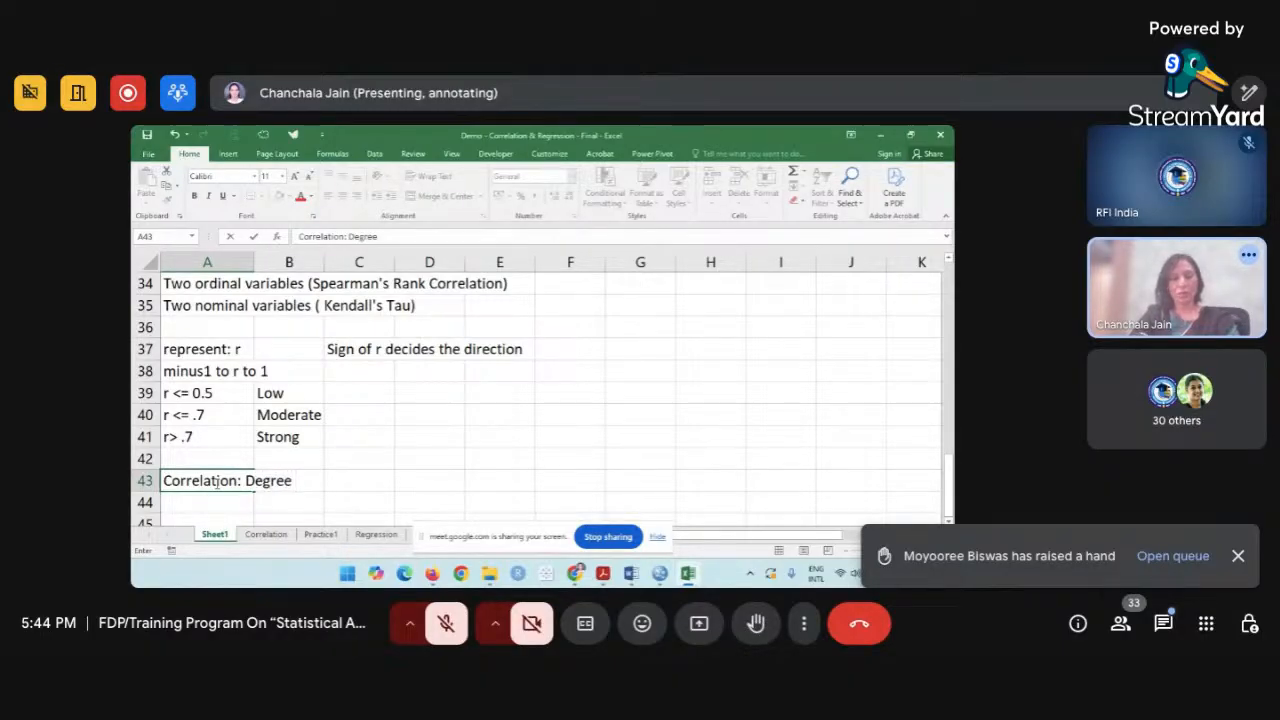
type("(stren")
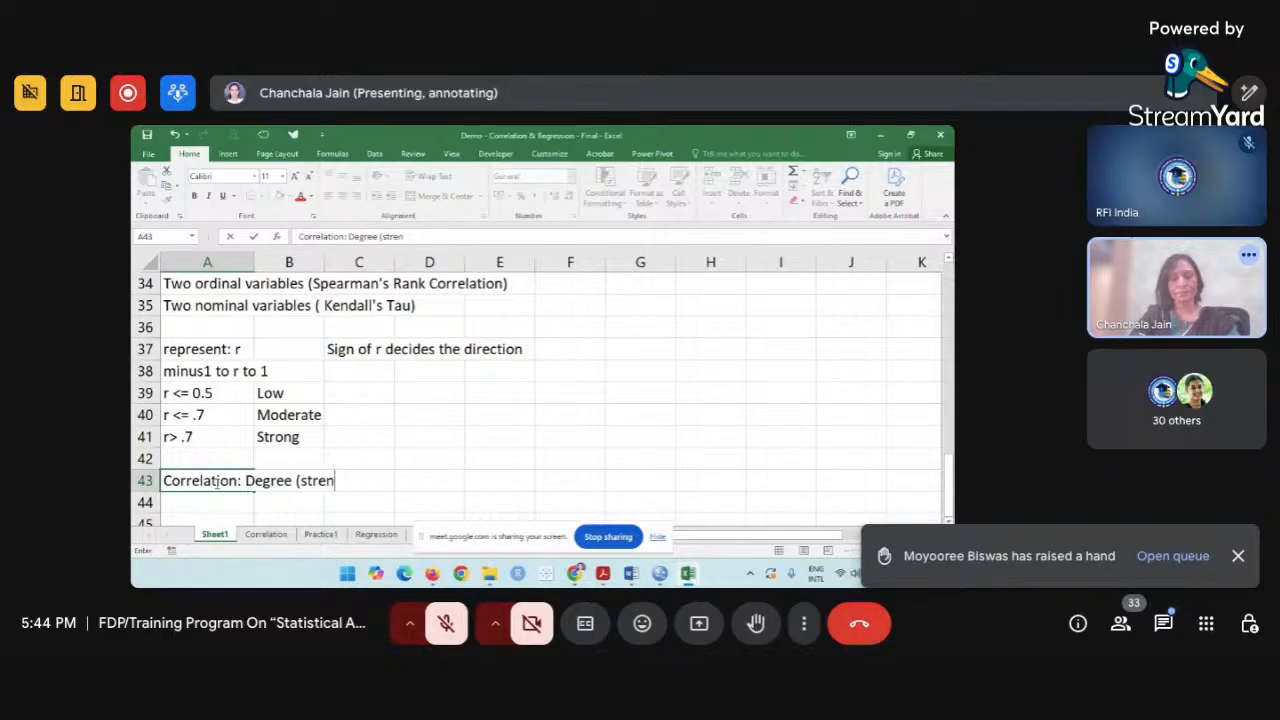
type("gth) and f")
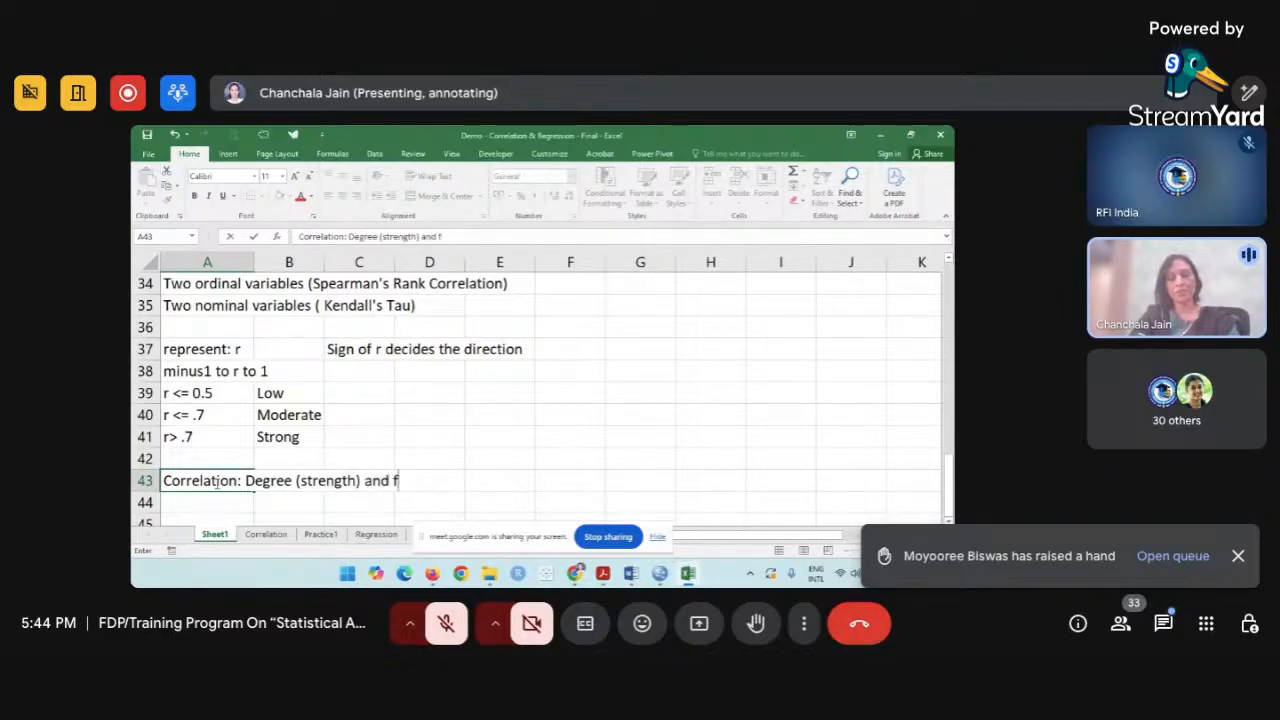
key("BackSpace")
type("direction")
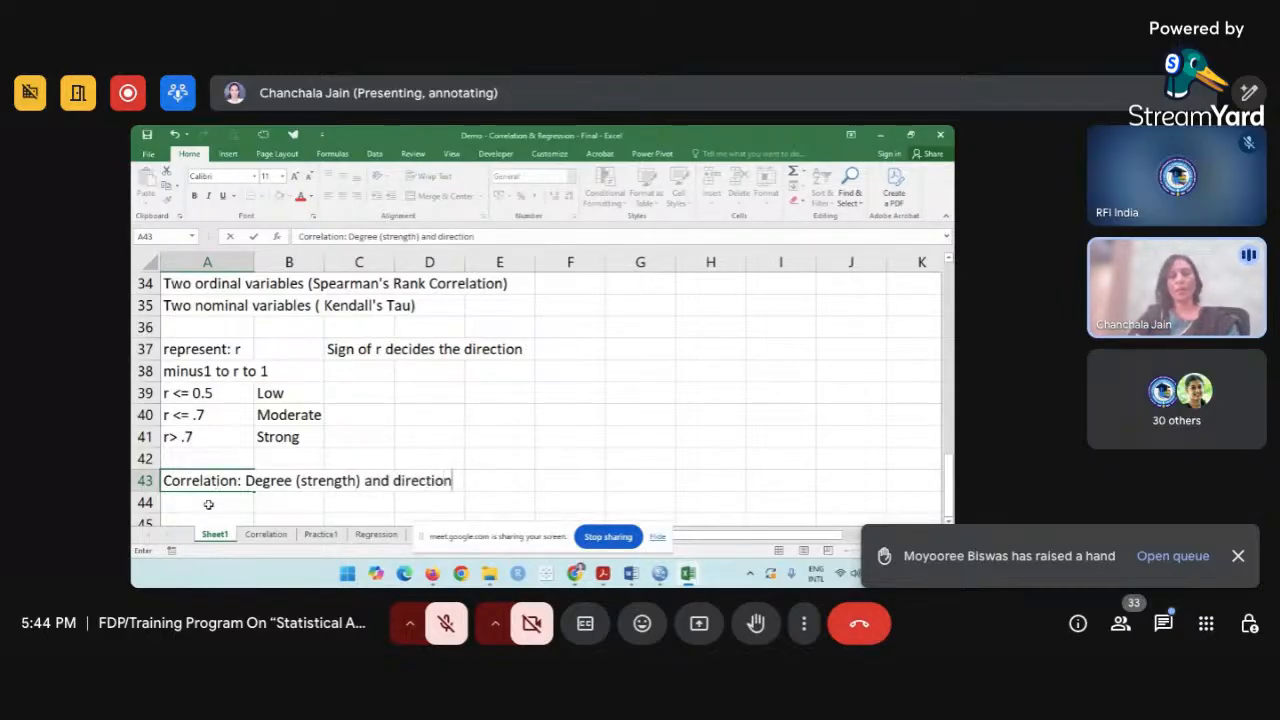
key("Return")
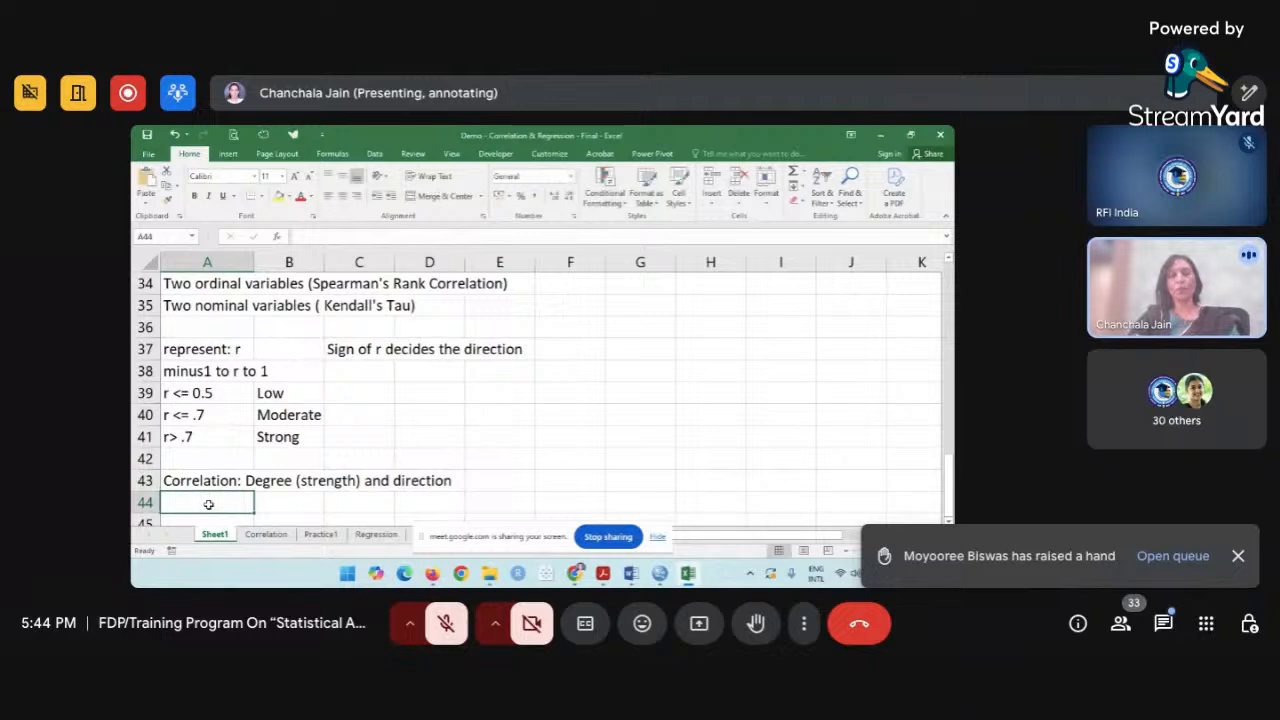
scroll(200, 508, "down", 1)
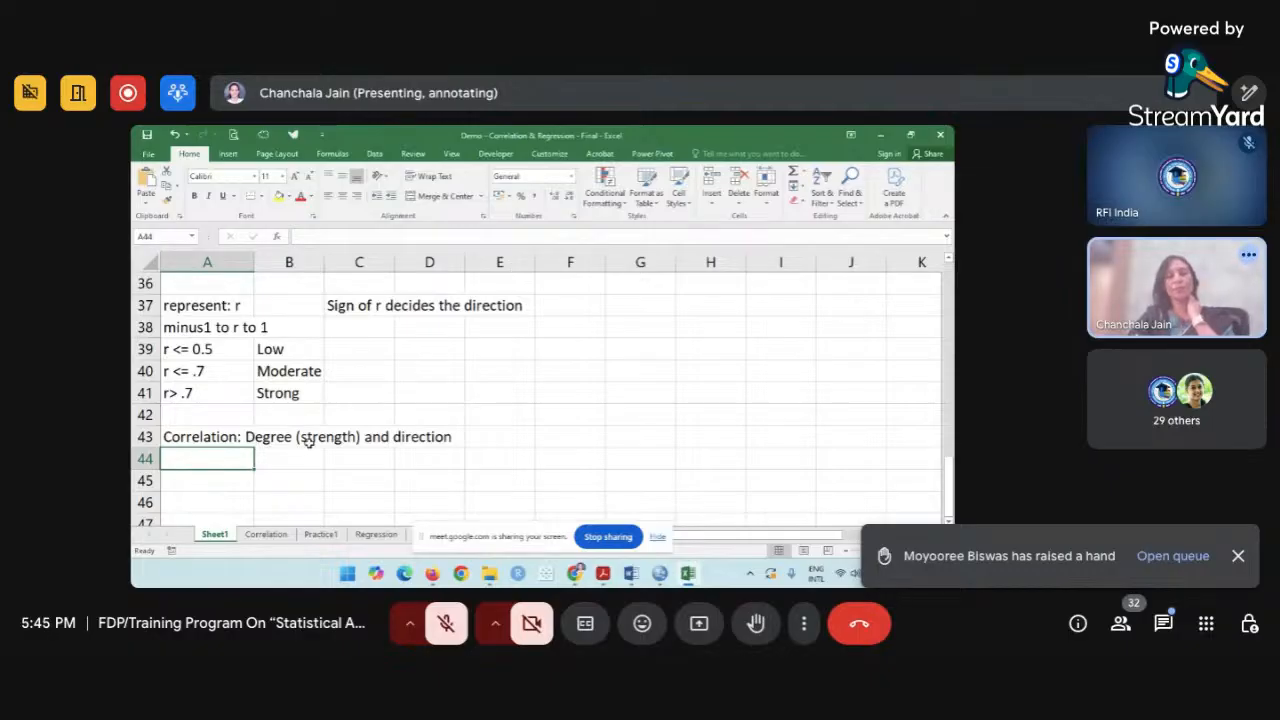
left_click(231, 440)
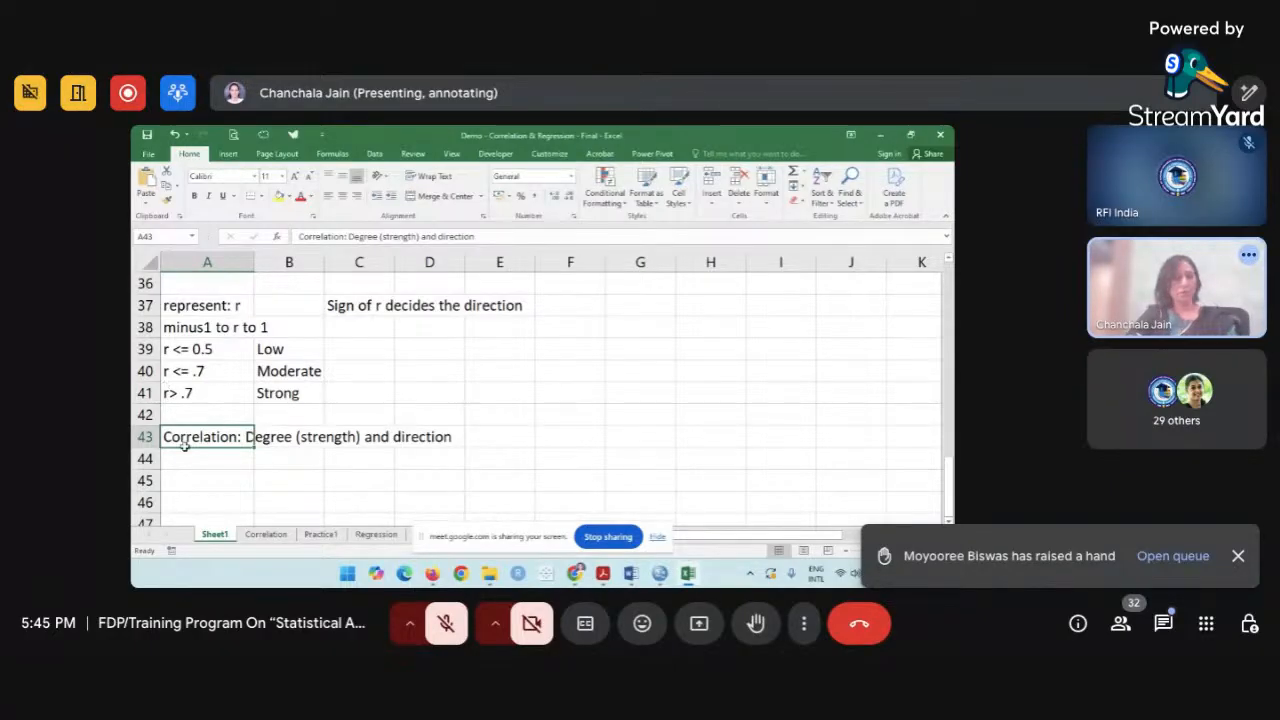
left_click(210, 463)
scroll(214, 466, "down", 1)
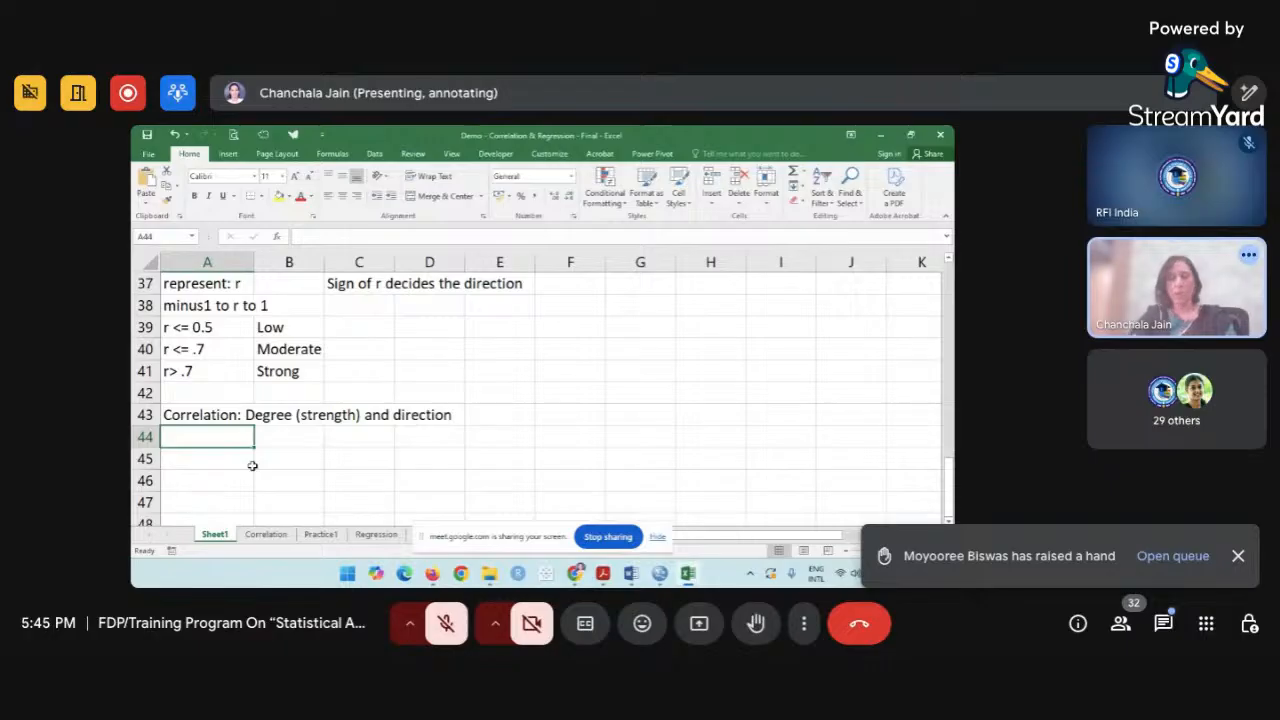
left_click(240, 486)
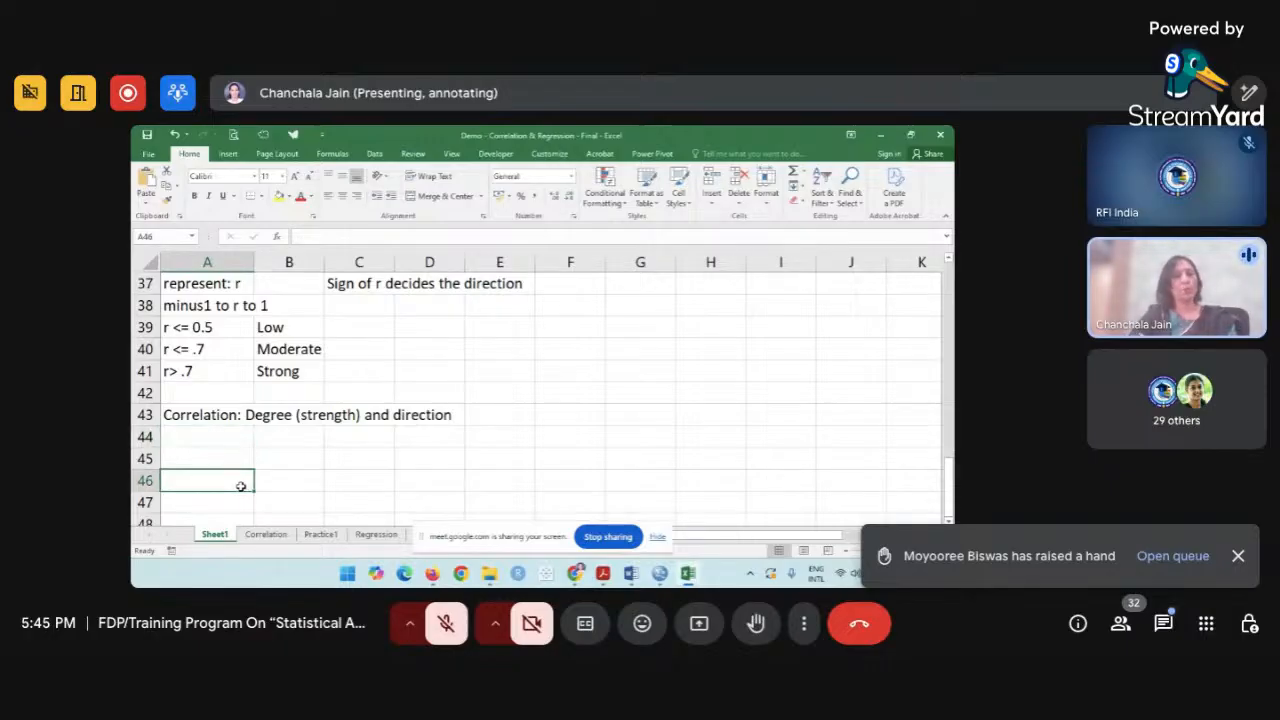
Enter the null hypothesis in cell A45, labelled "H0:", stating that there is no significant relationship between var1 and var2.
left_click(229, 460)
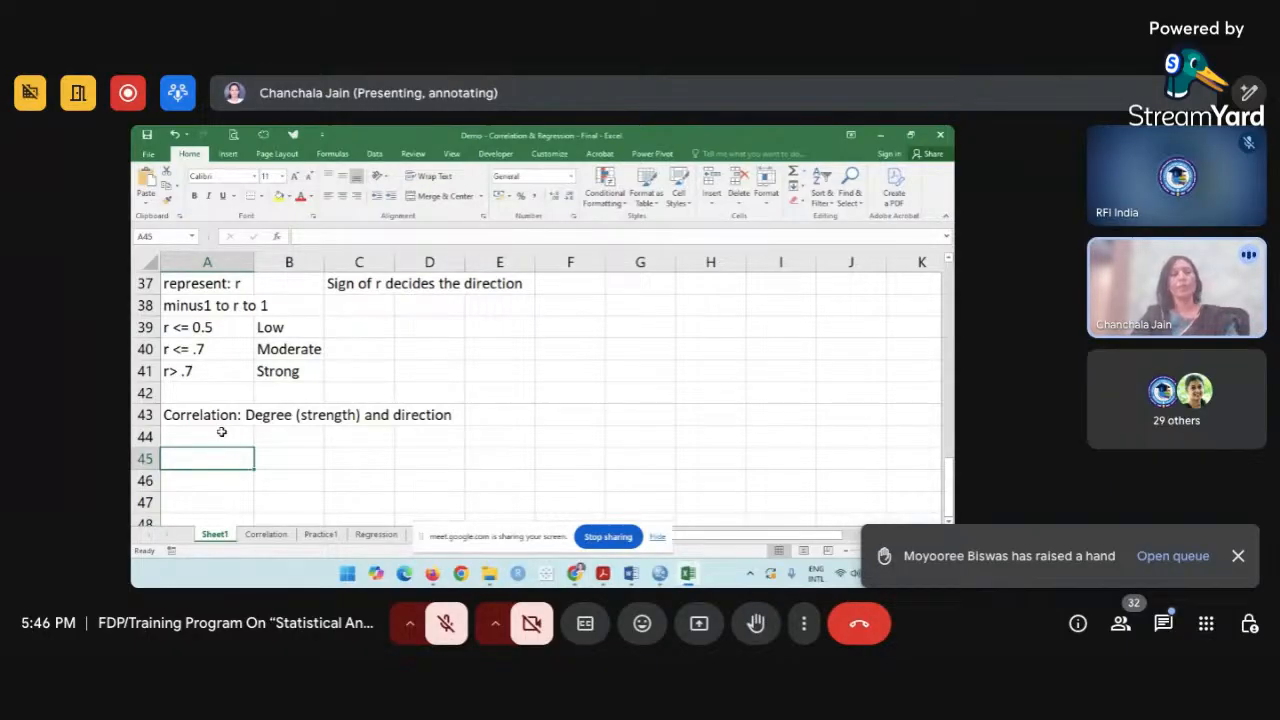
type("H0")
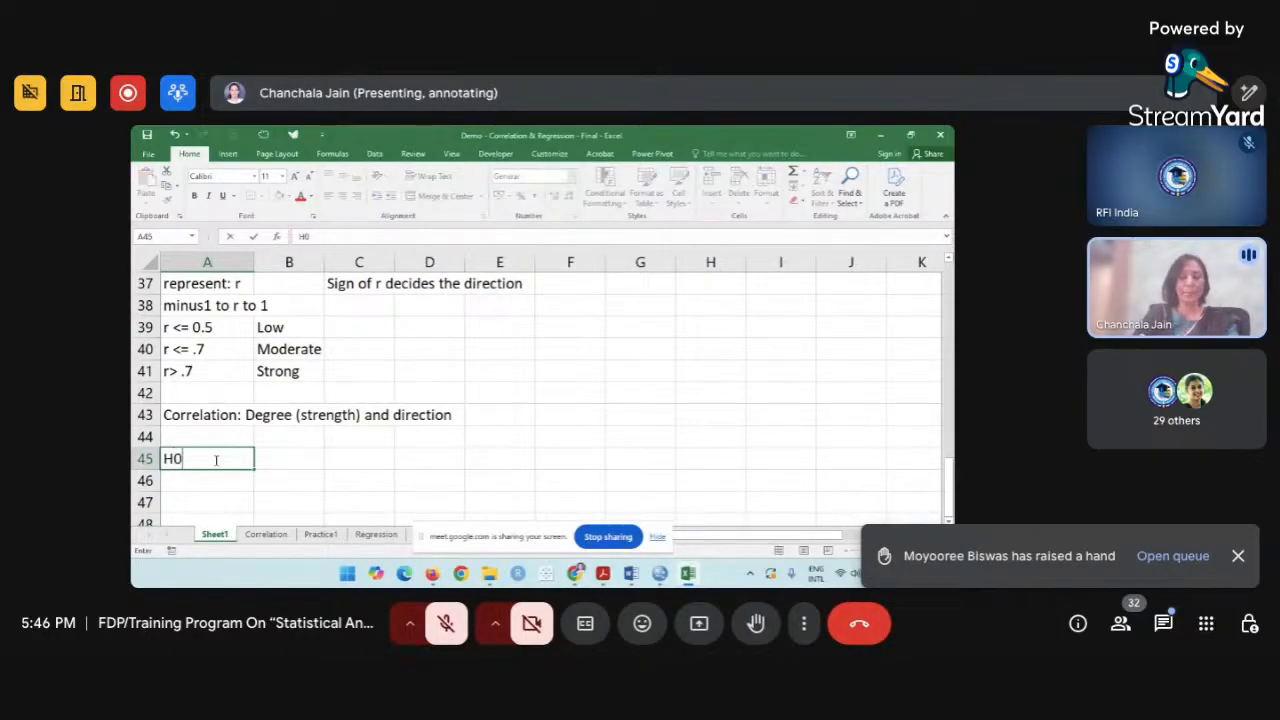
type(": There")
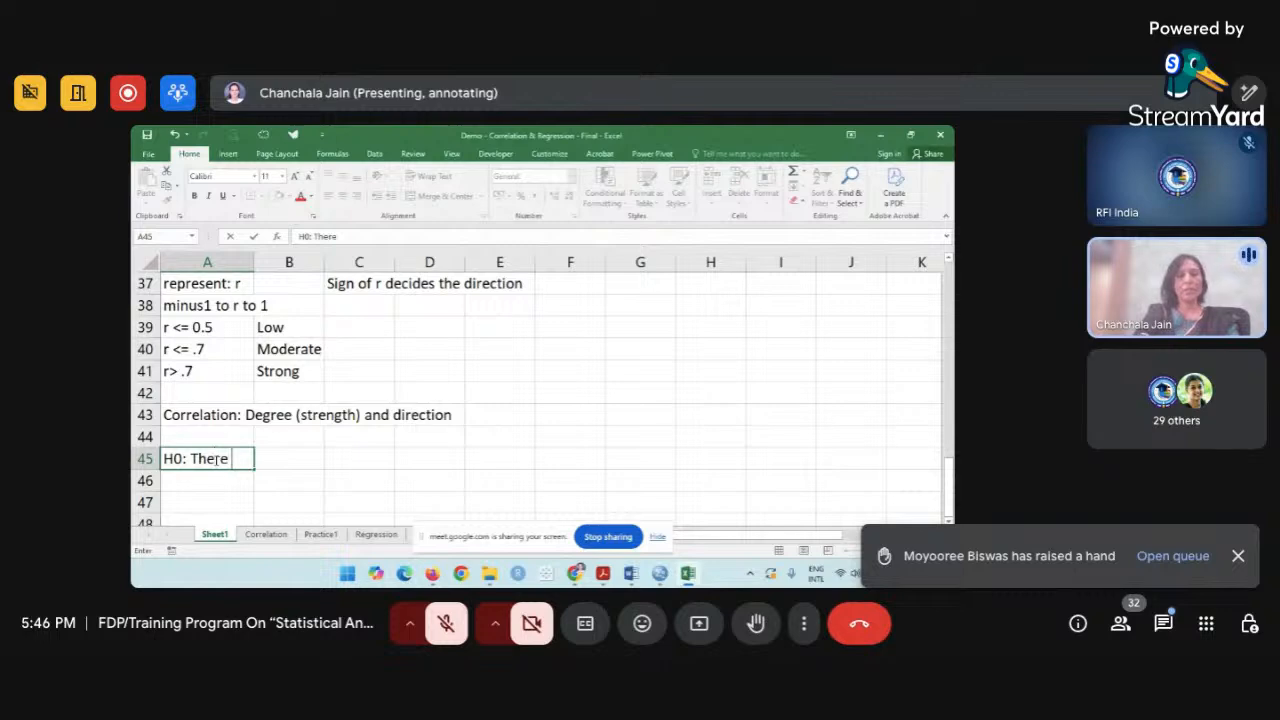
type(" is no sig")
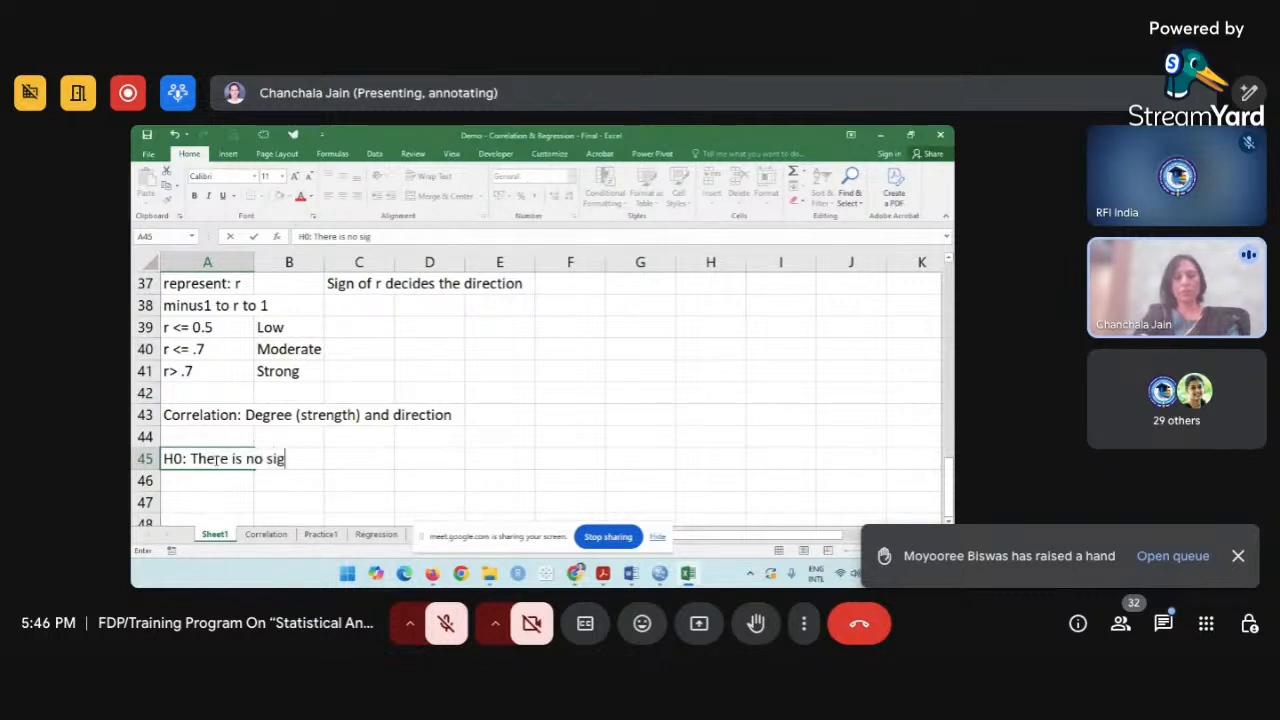
type("nofocant re")
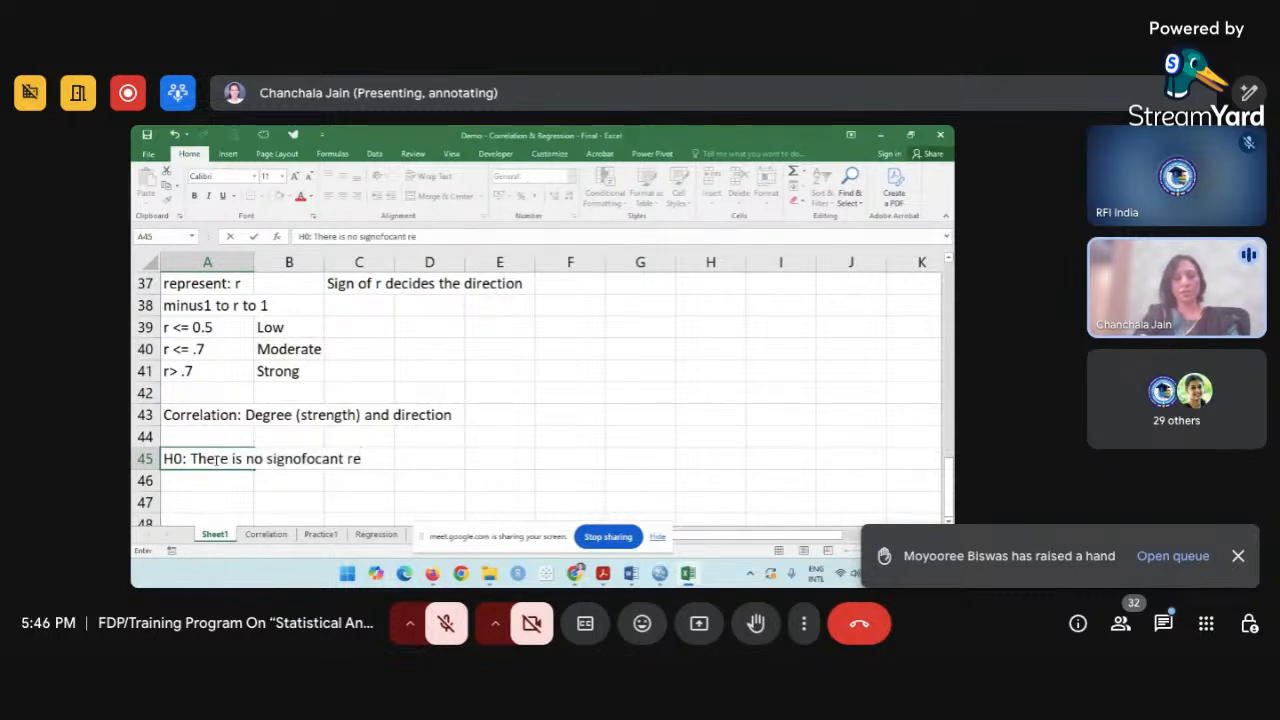
type("lationsh")
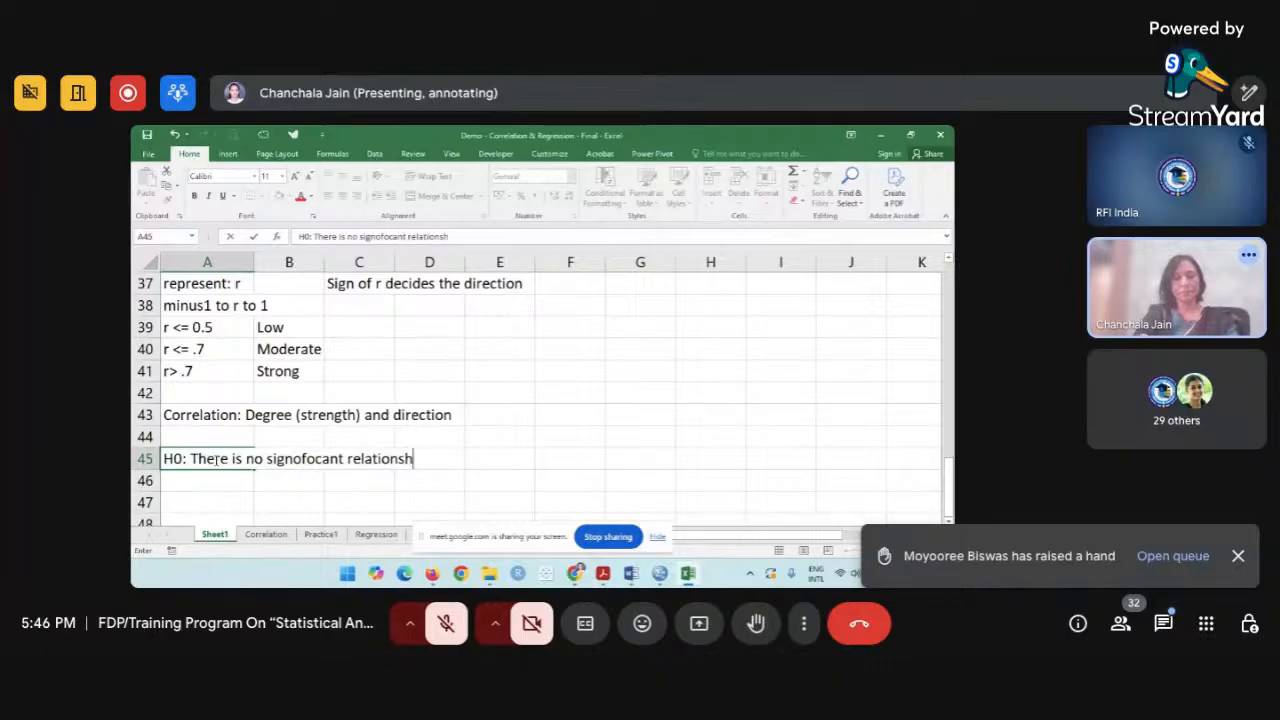
type("ip bet")
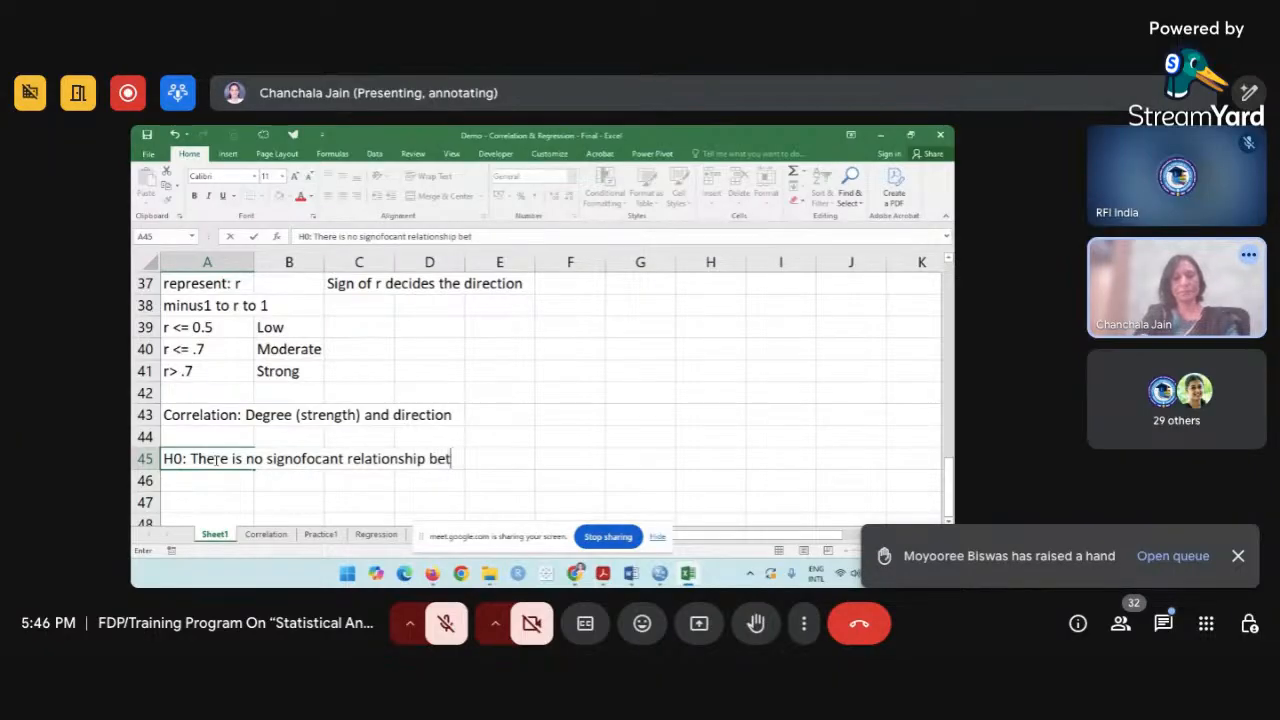
type("ween va")
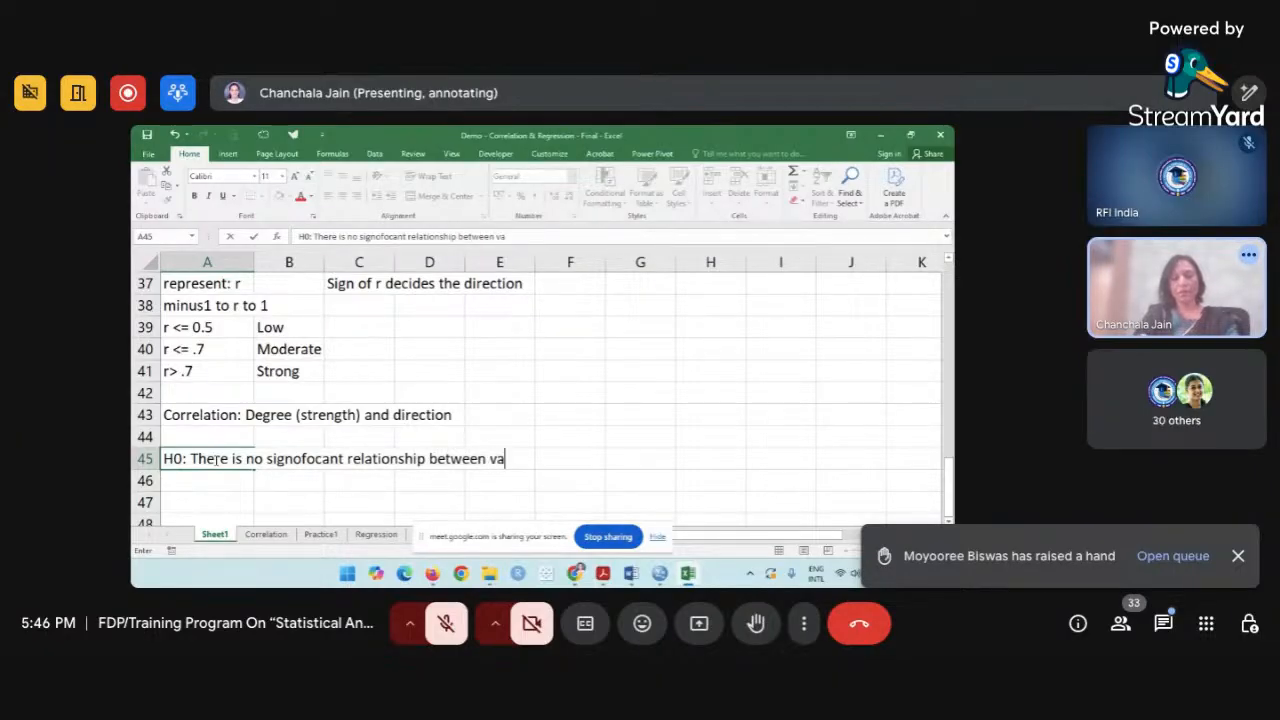
type("r1 and ")
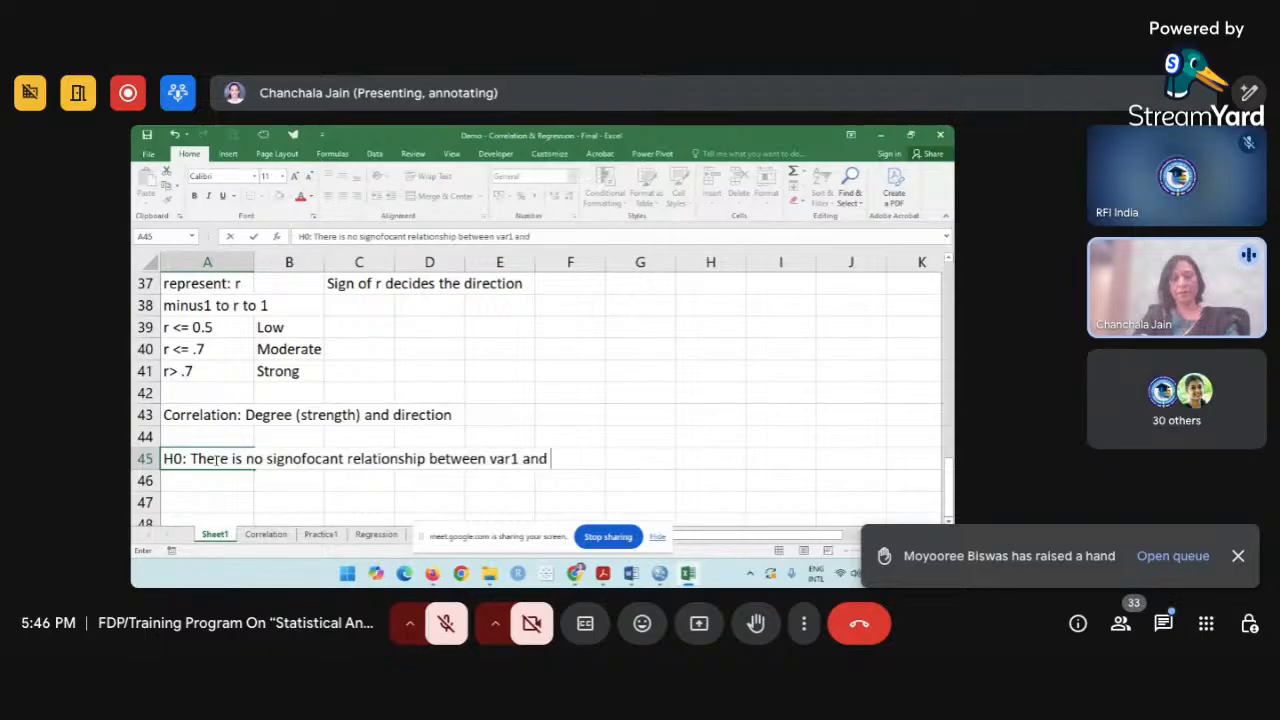
type("var3")
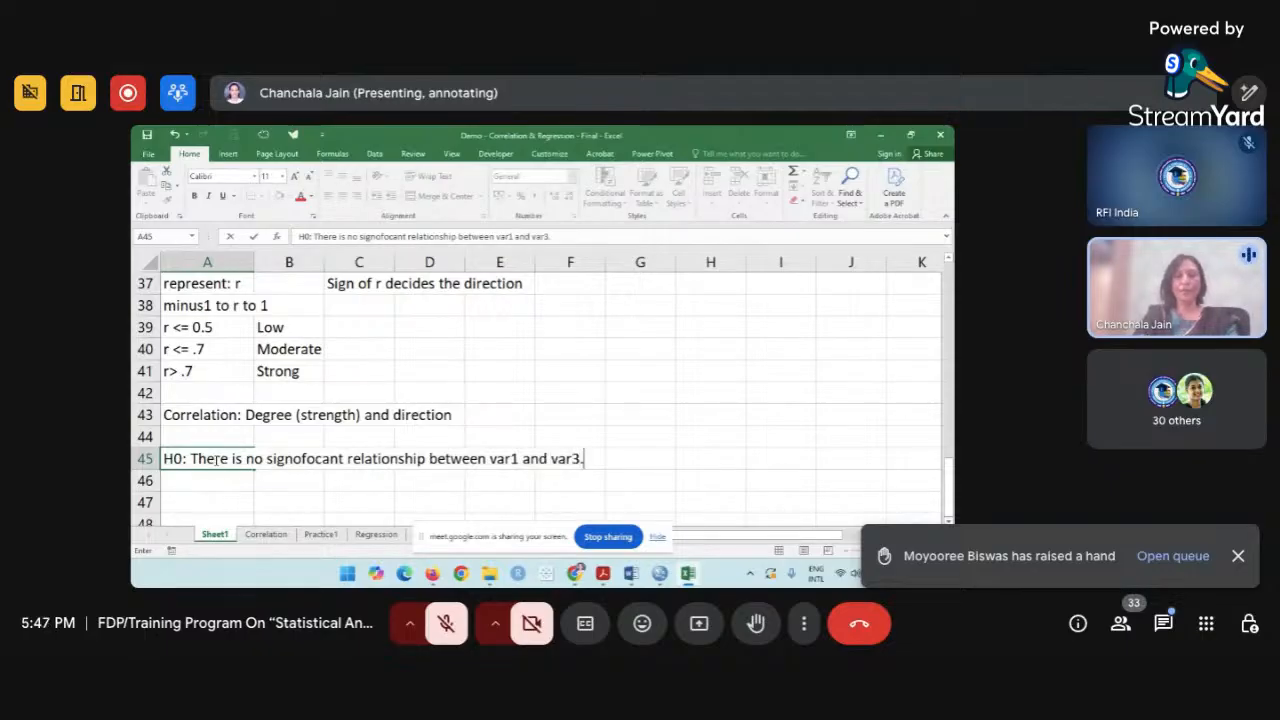
key("BackSpace")
type("2.")
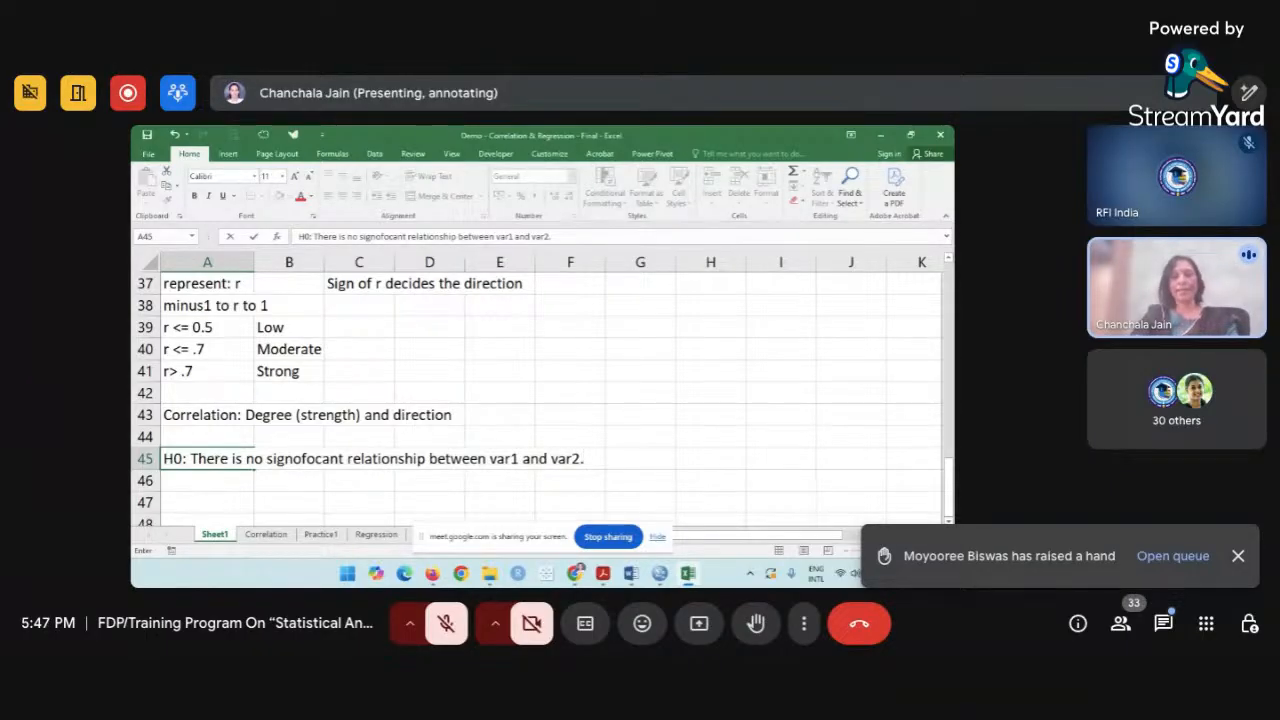
Correct the spelling of "significant" in the null hypothesis in cell A45.
left_click(293, 458)
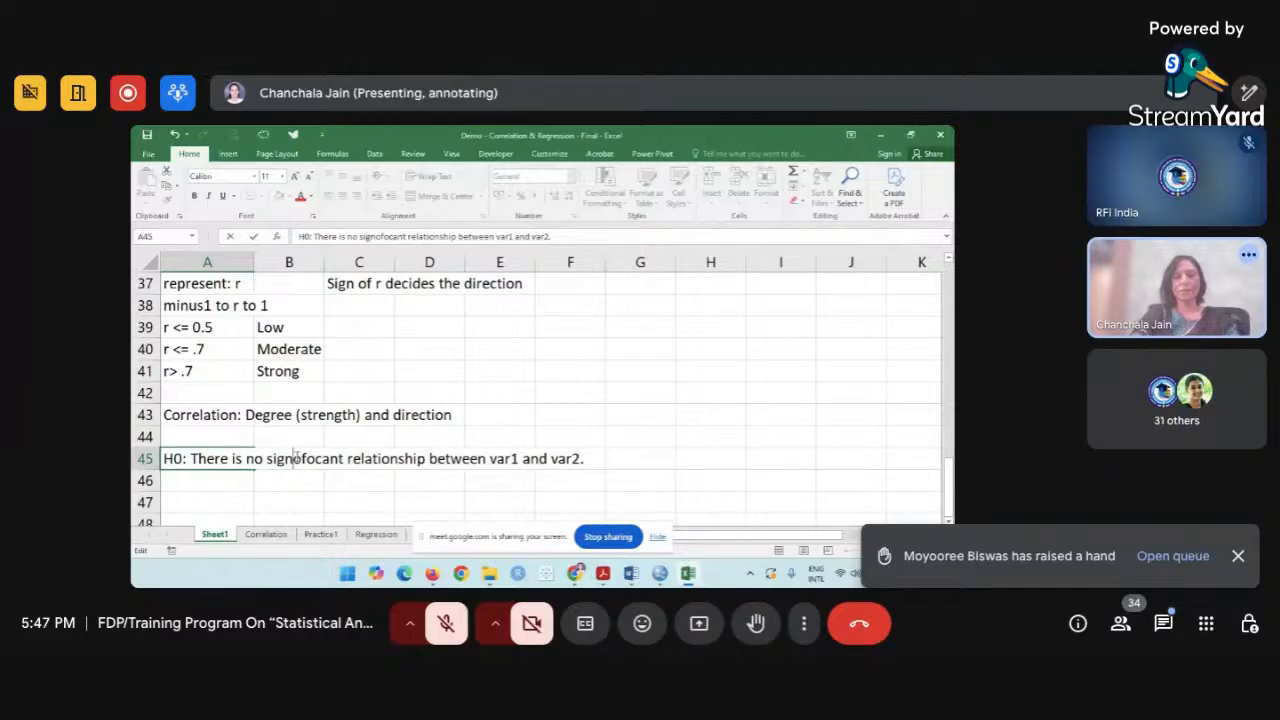
key("Delete")
type("i")
key("Right")
key("Right")
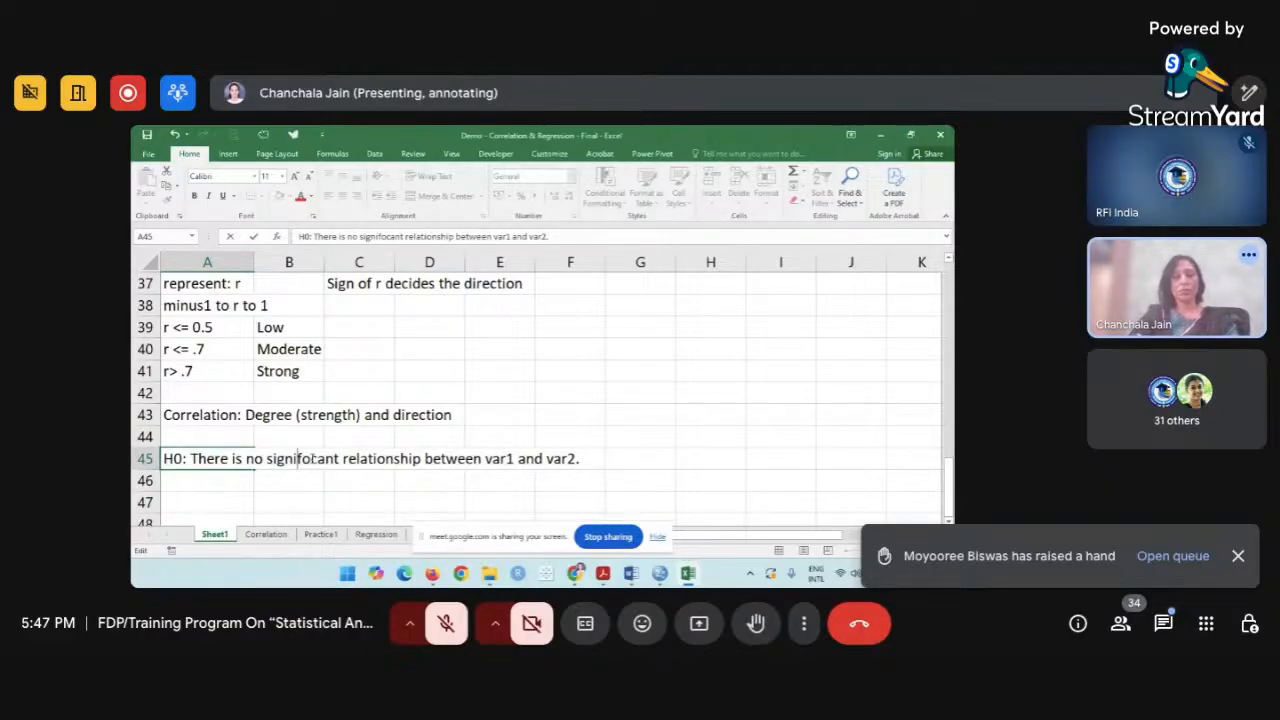
key("BackSpace")
type("i")
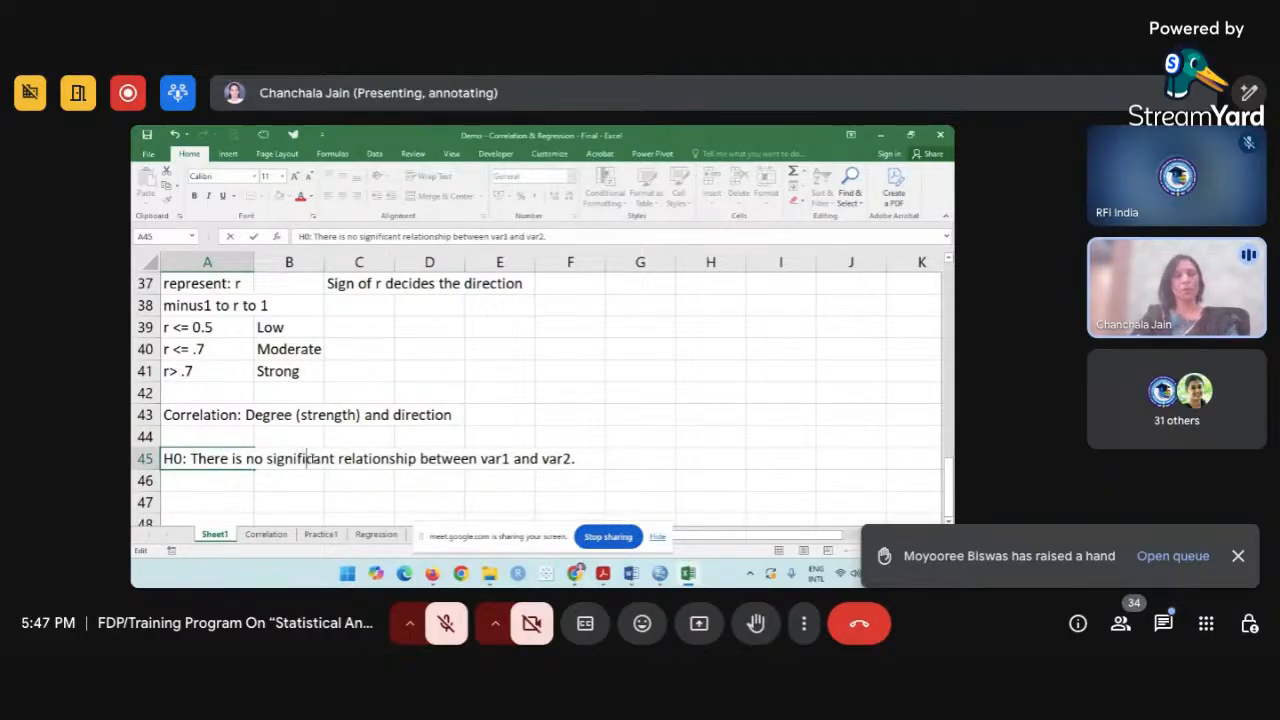
left_click(323, 500)
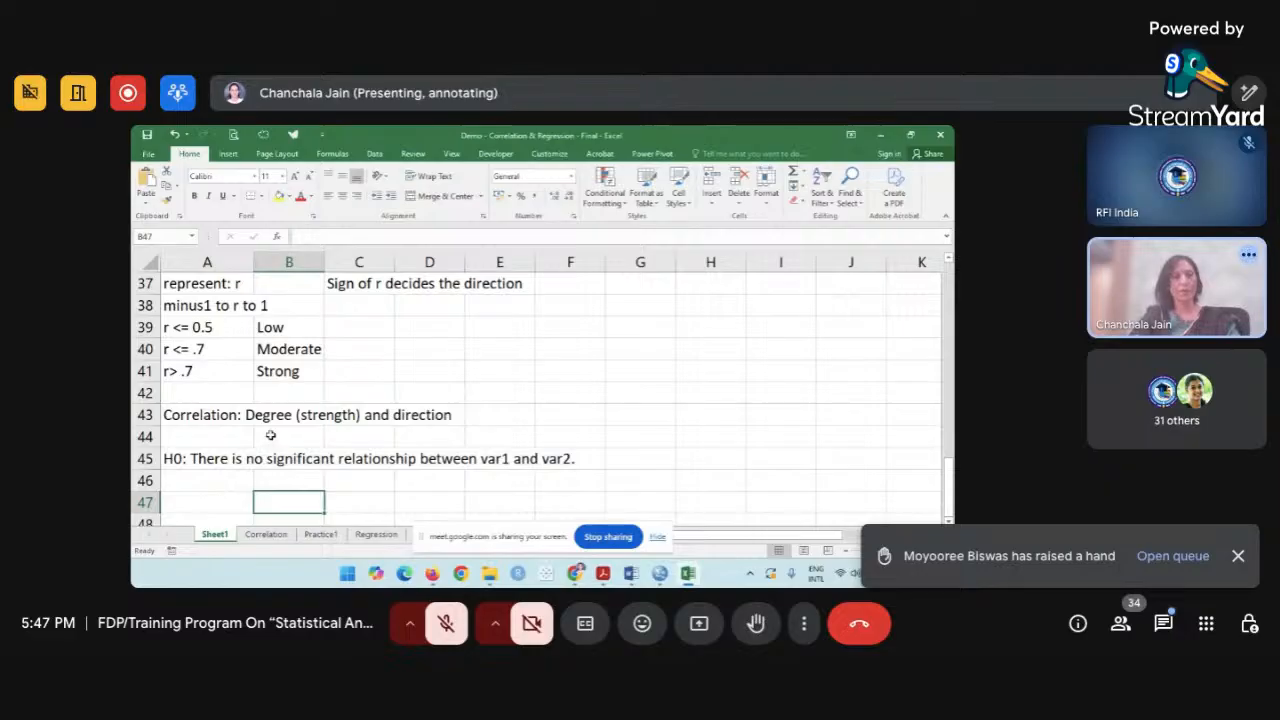
Enter "r = 0" in cell C38 and its meaning "No correlation" in cell D38.
left_click(357, 315)
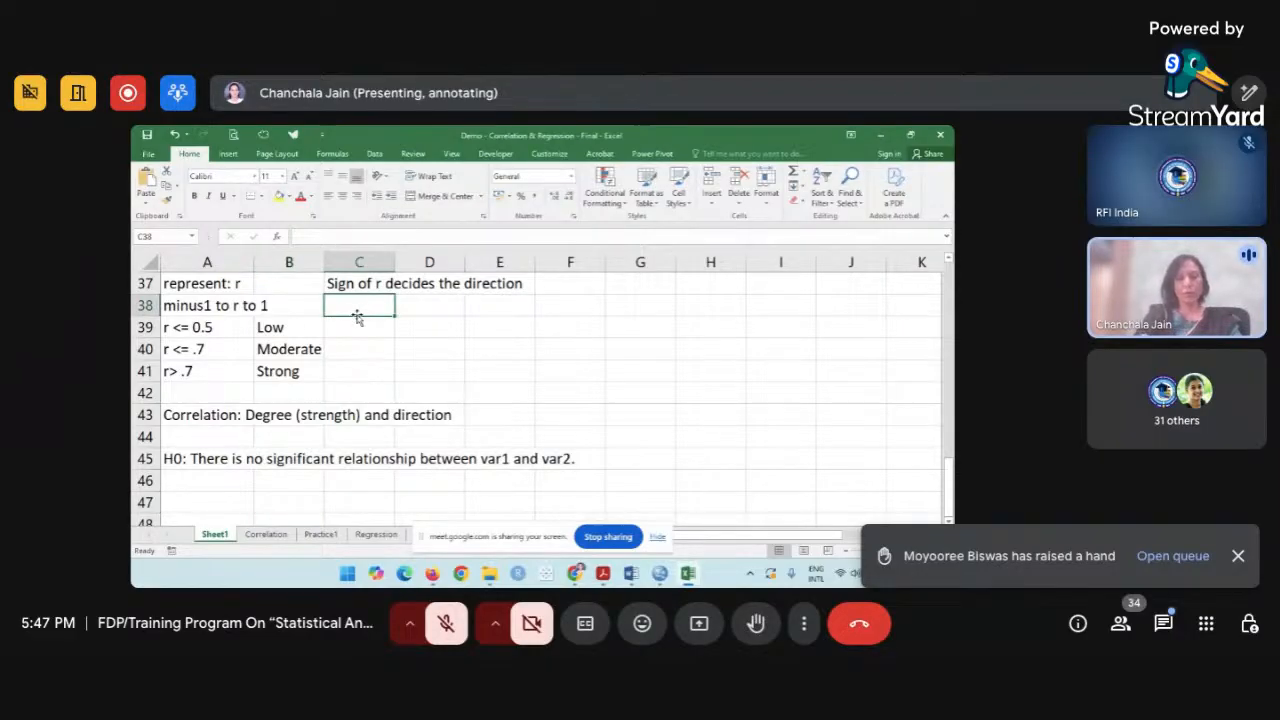
type("r = 0")
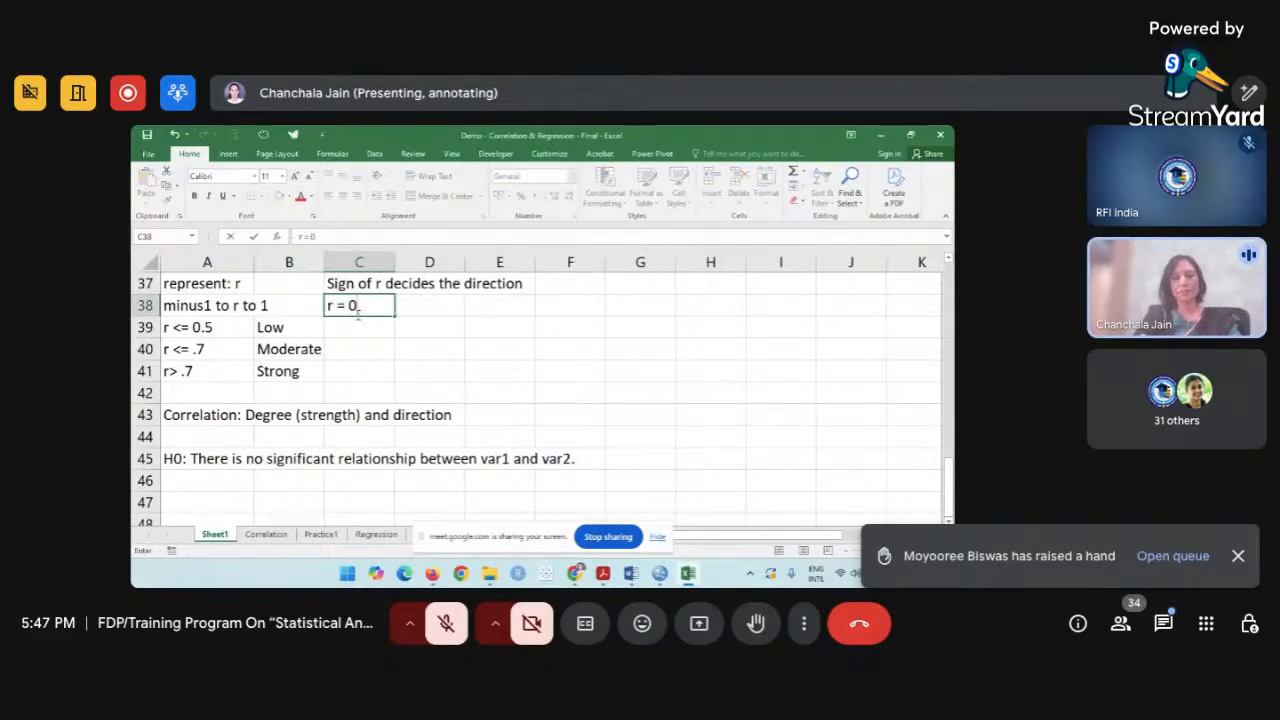
key("Tab")
type("No co")
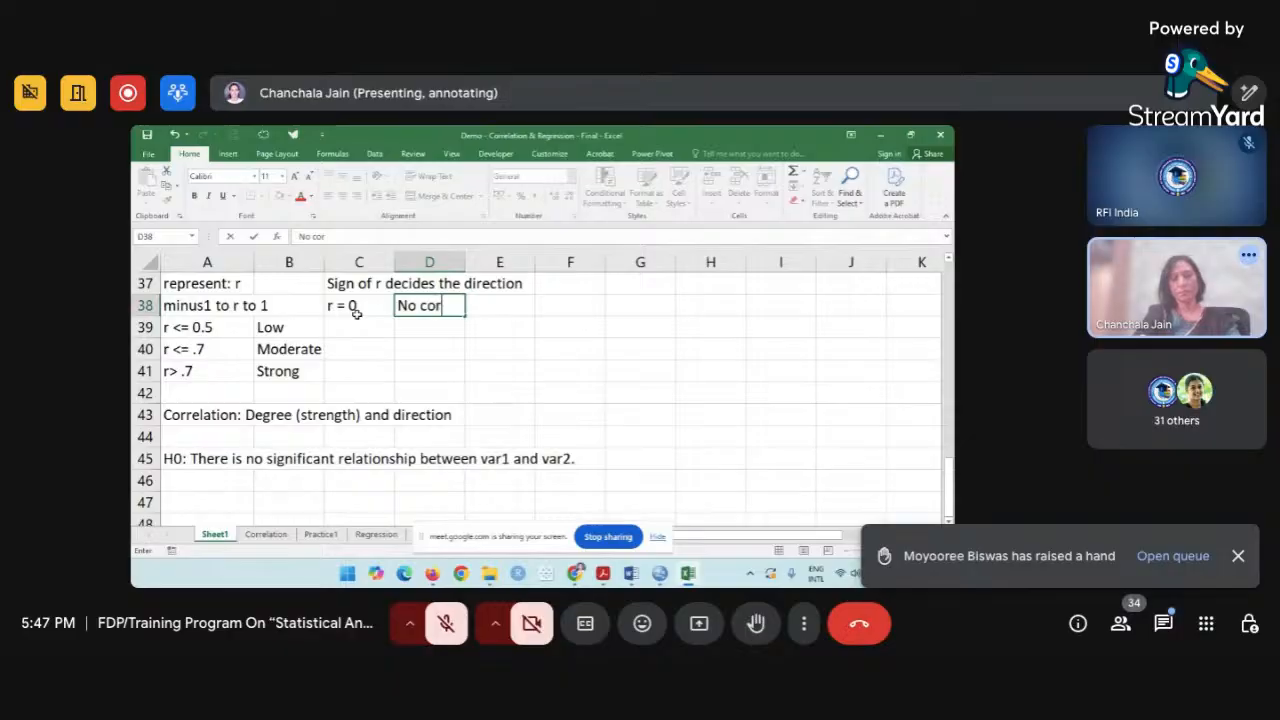
type("rrelation")
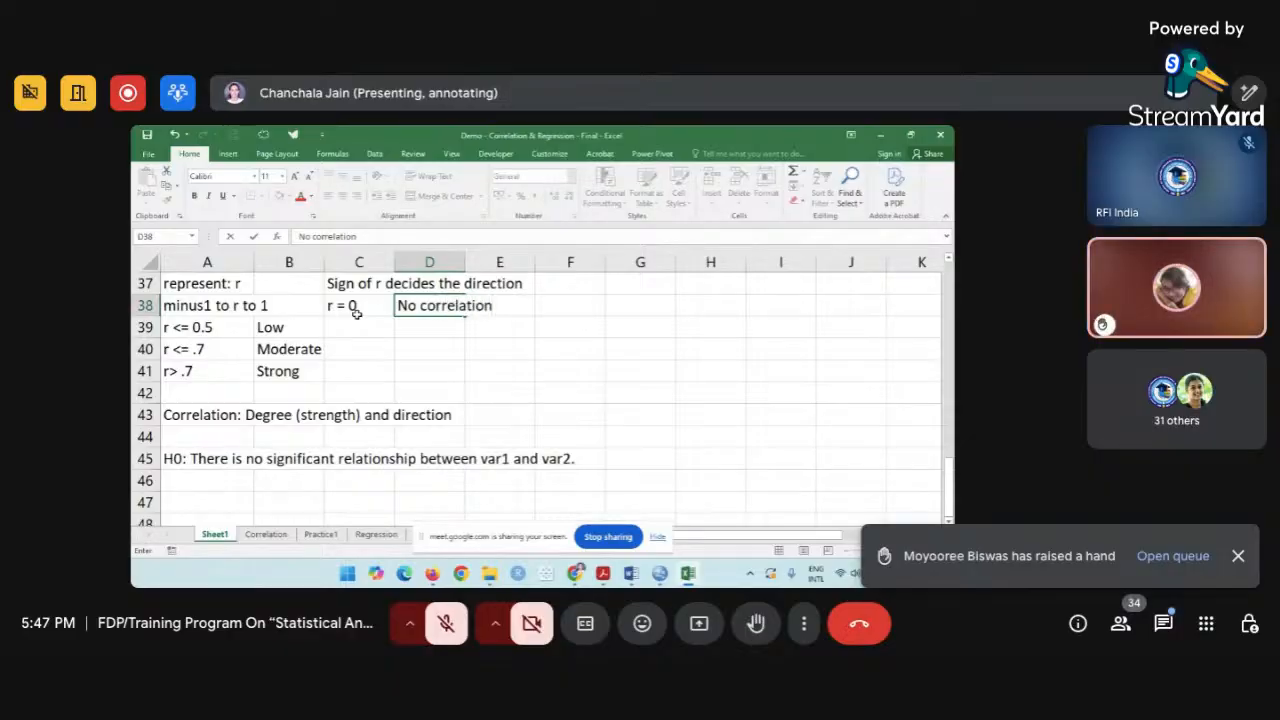
left_click(360, 371)
Duplicate the null hypothesis sentence into cell A46 and change its label to "H1".
scroll(363, 370, "down", 1)
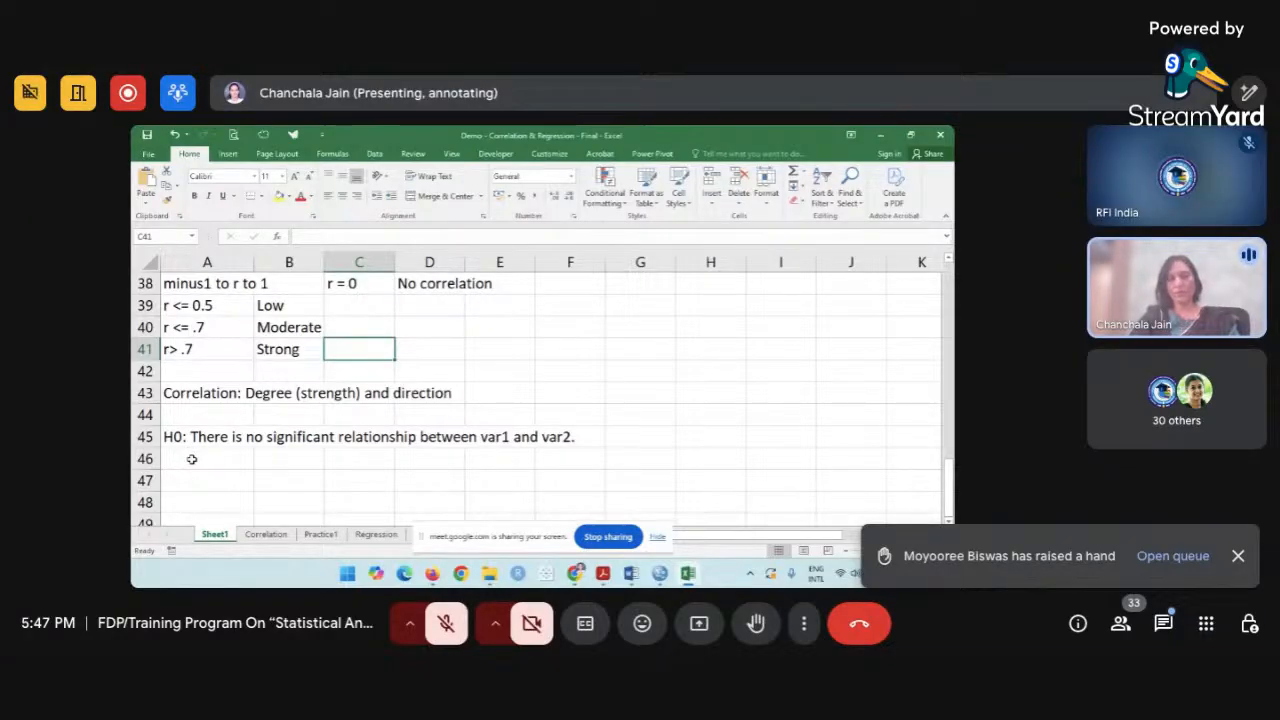
left_click(191, 458)
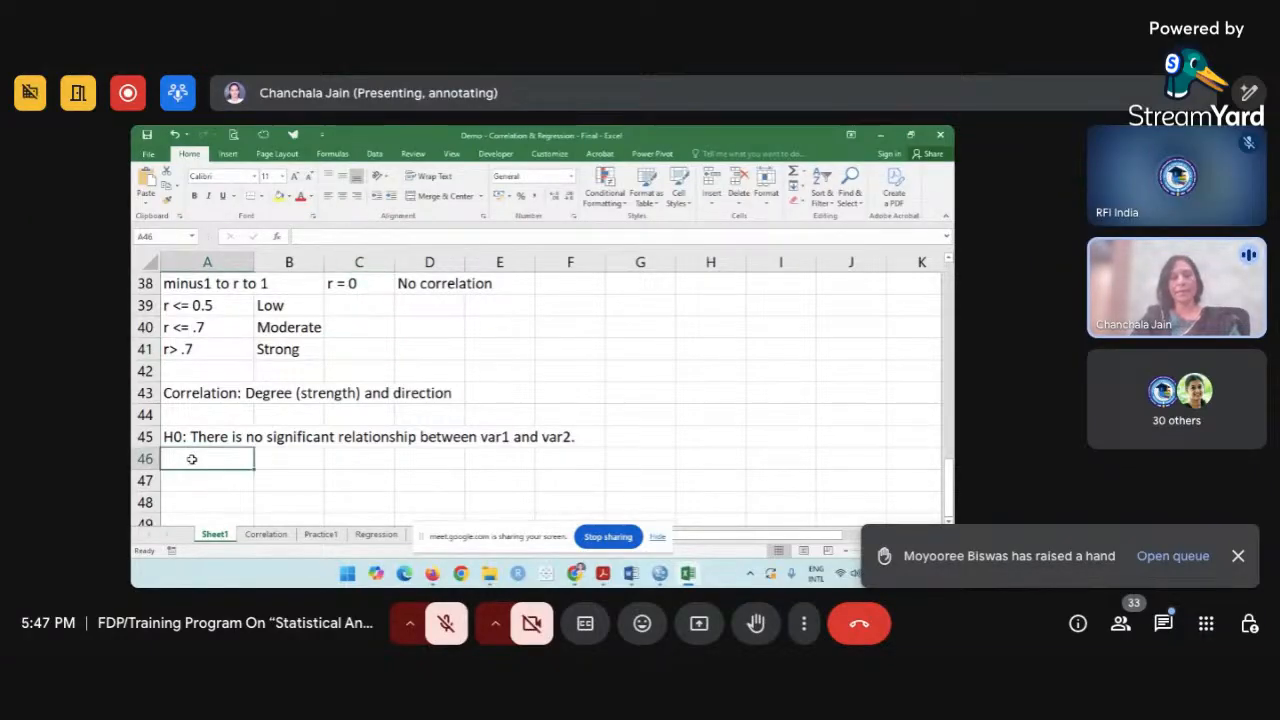
double_click(191, 458)
type("H0: There is no significant relationship between var1 and var2.")
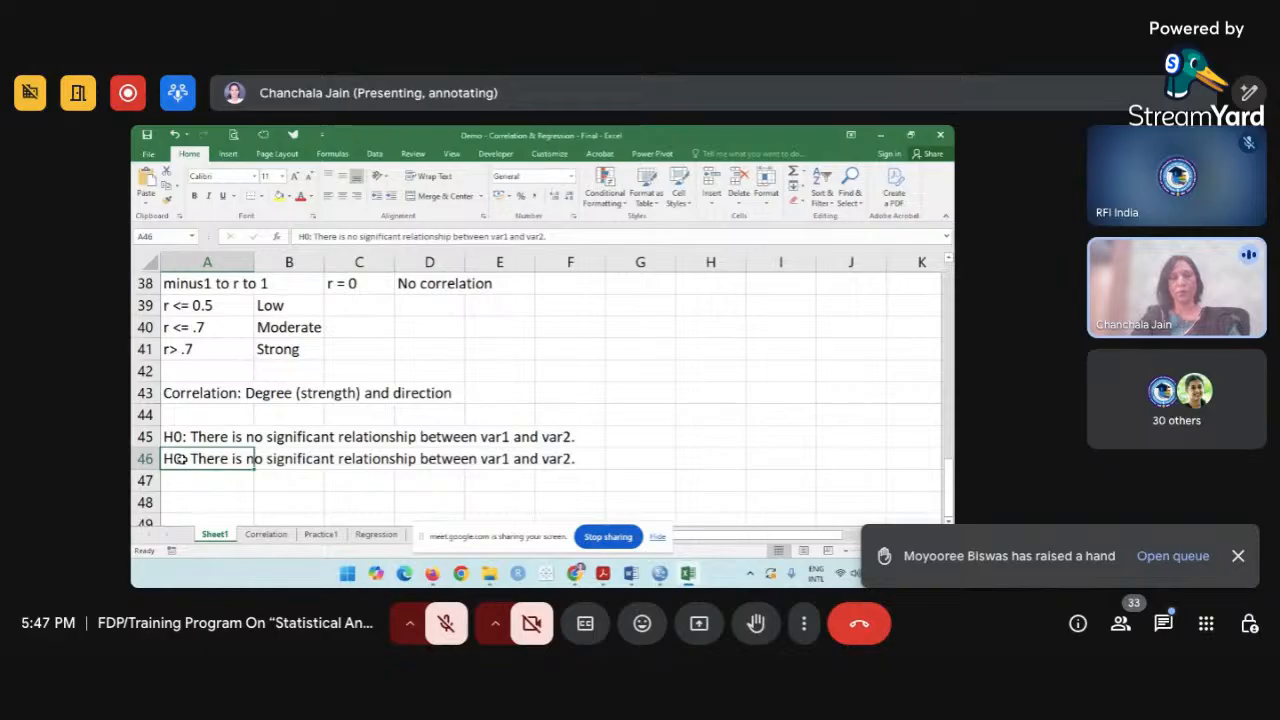
key("BackSpace")
type("1")
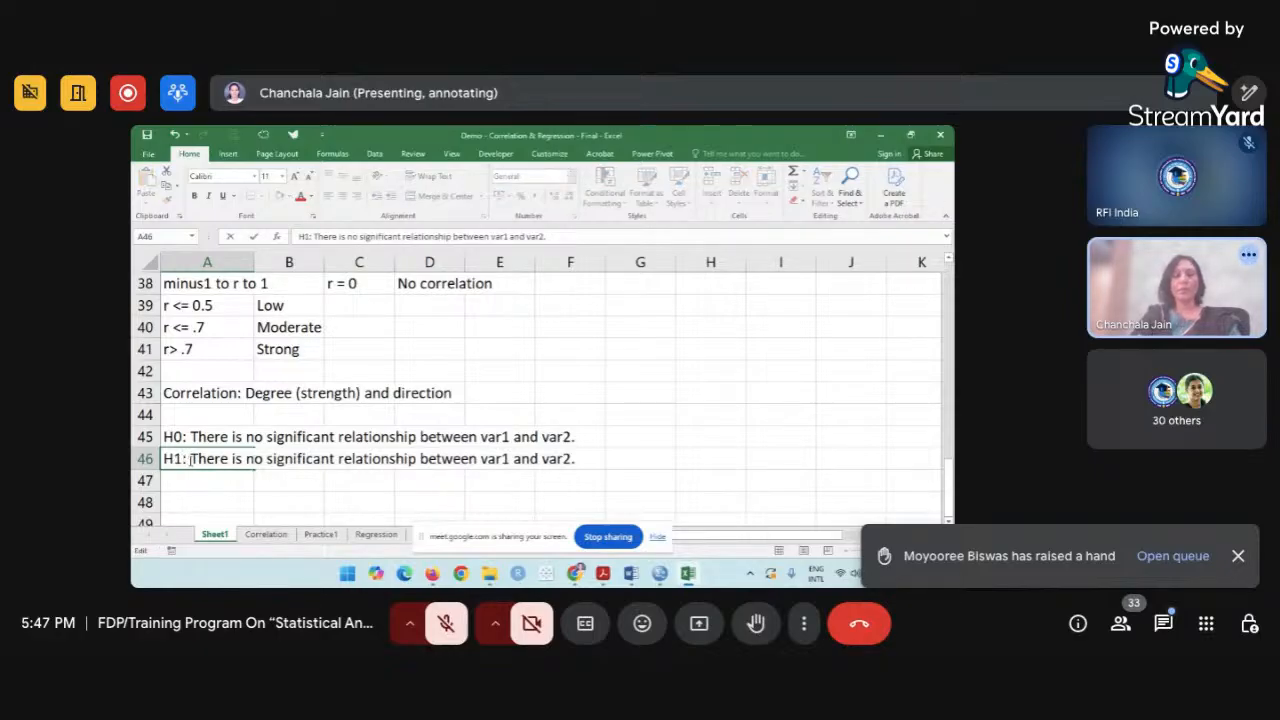
Replace "no" with "a" in the H1 sentence so it reads "There is a significant relationship between var1 and var2.".
left_click(266, 458)
key("BackSpace")
key("BackSpace")
key("BackSpace")
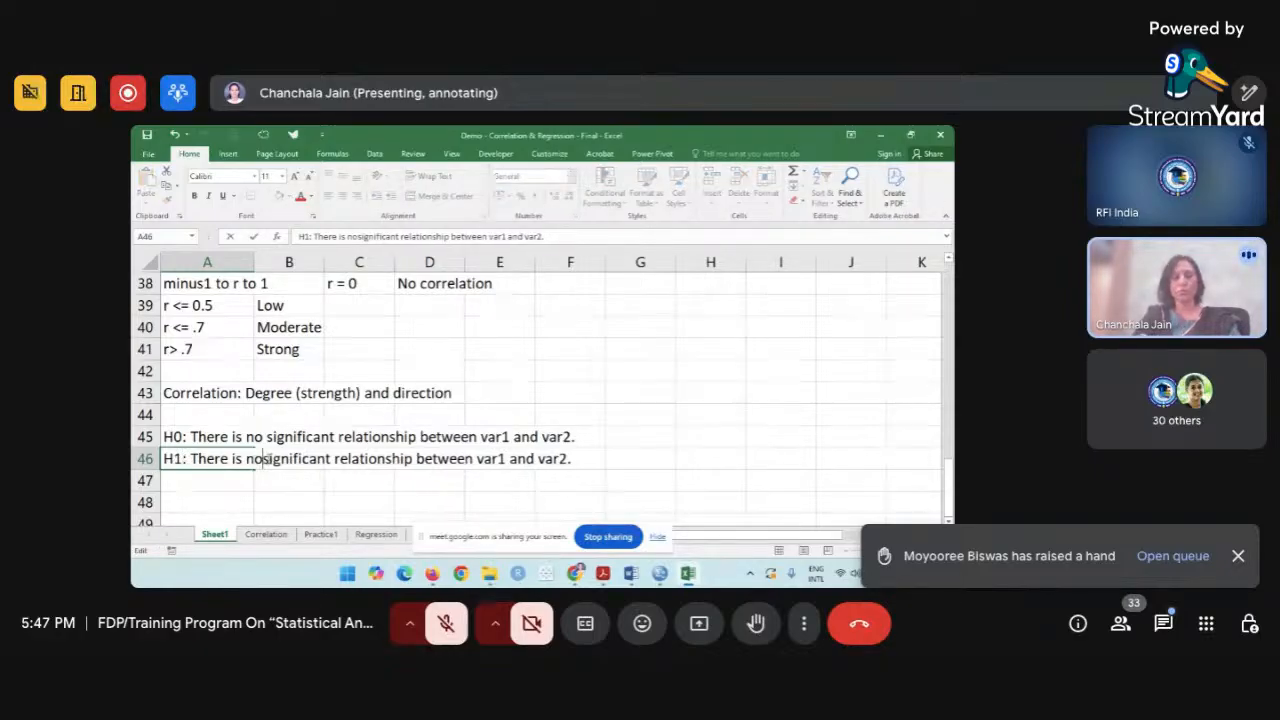
type("a")
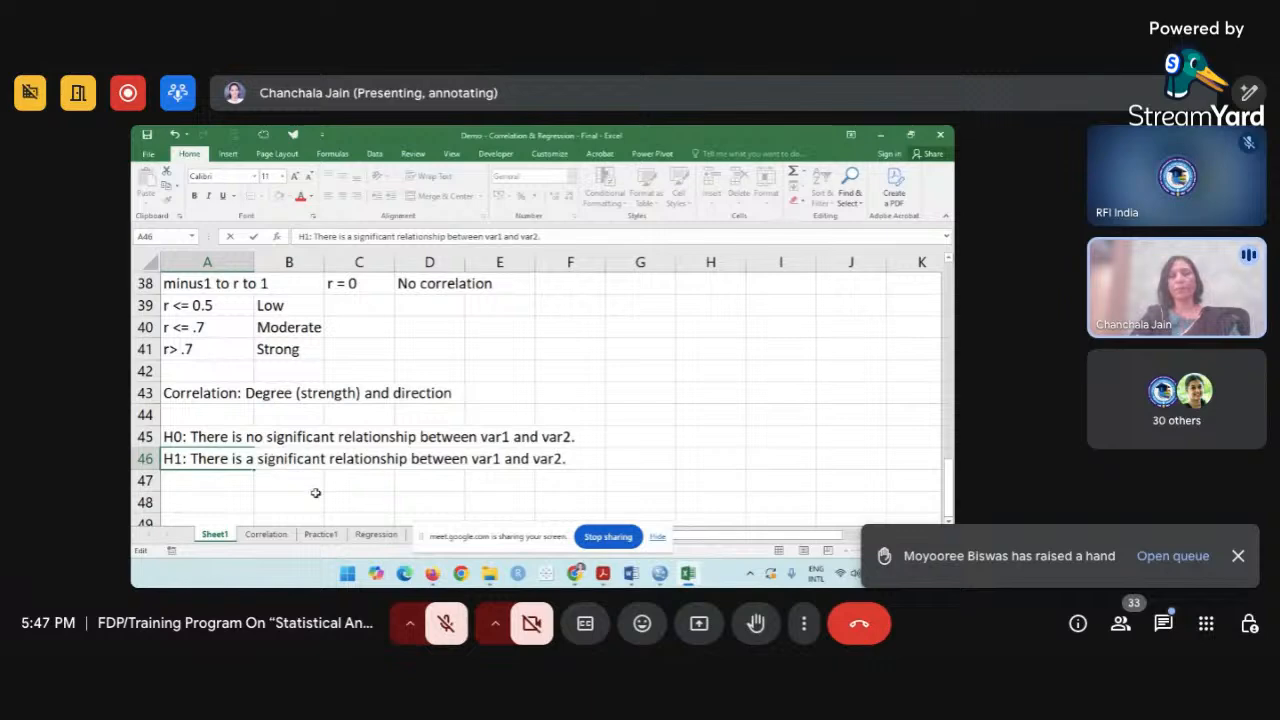
key("Tab")
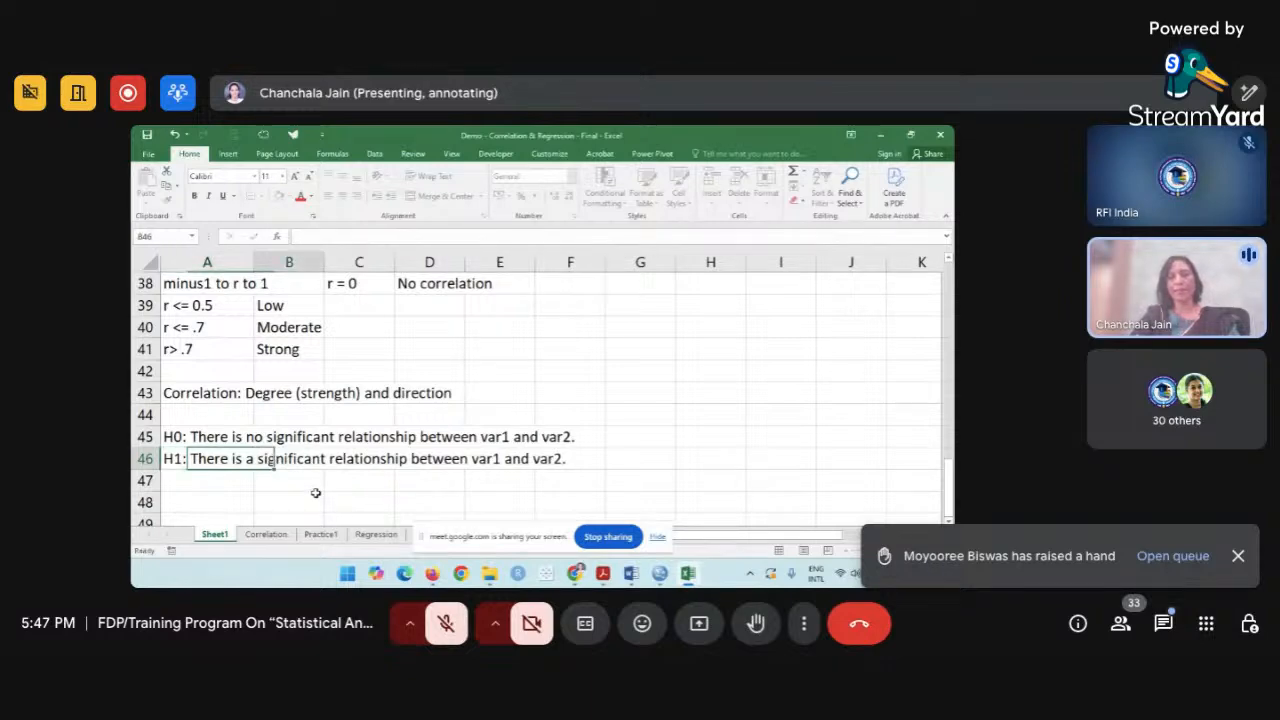
left_click(315, 493)
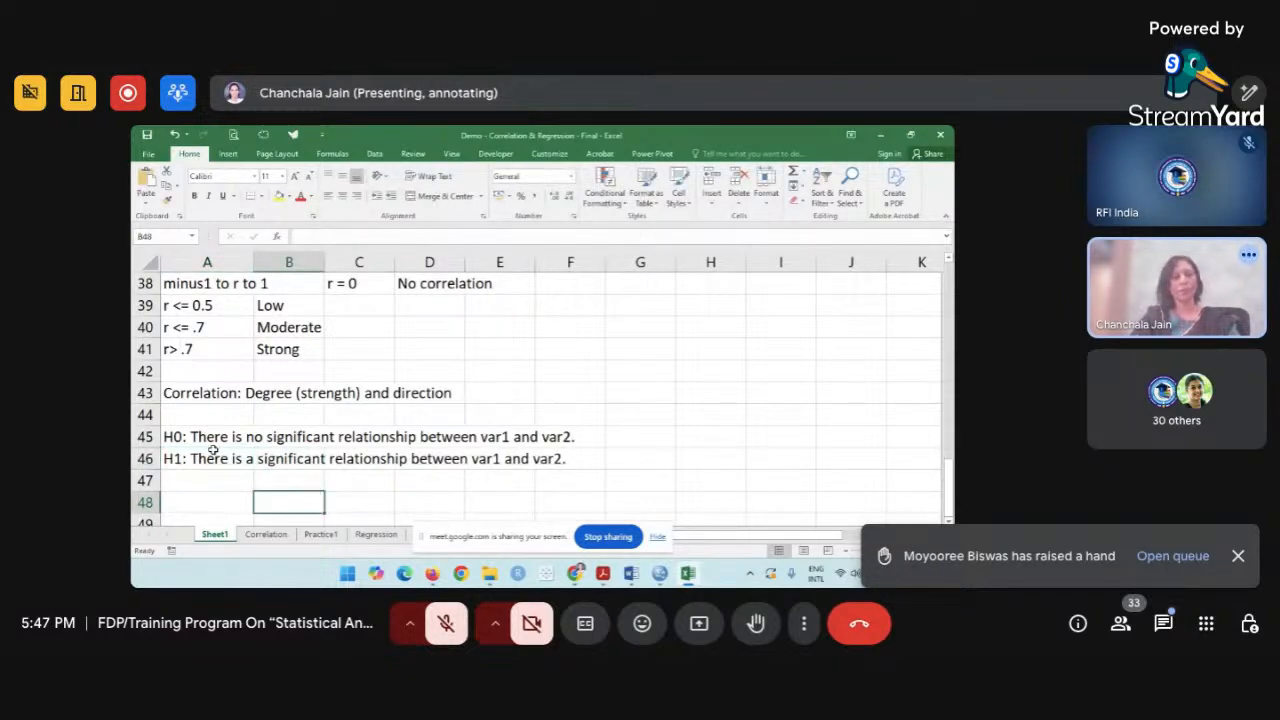
Enter the note "Causation: Cause and effect relationship" in cell A48.
scroll(210, 443, "down", 1)
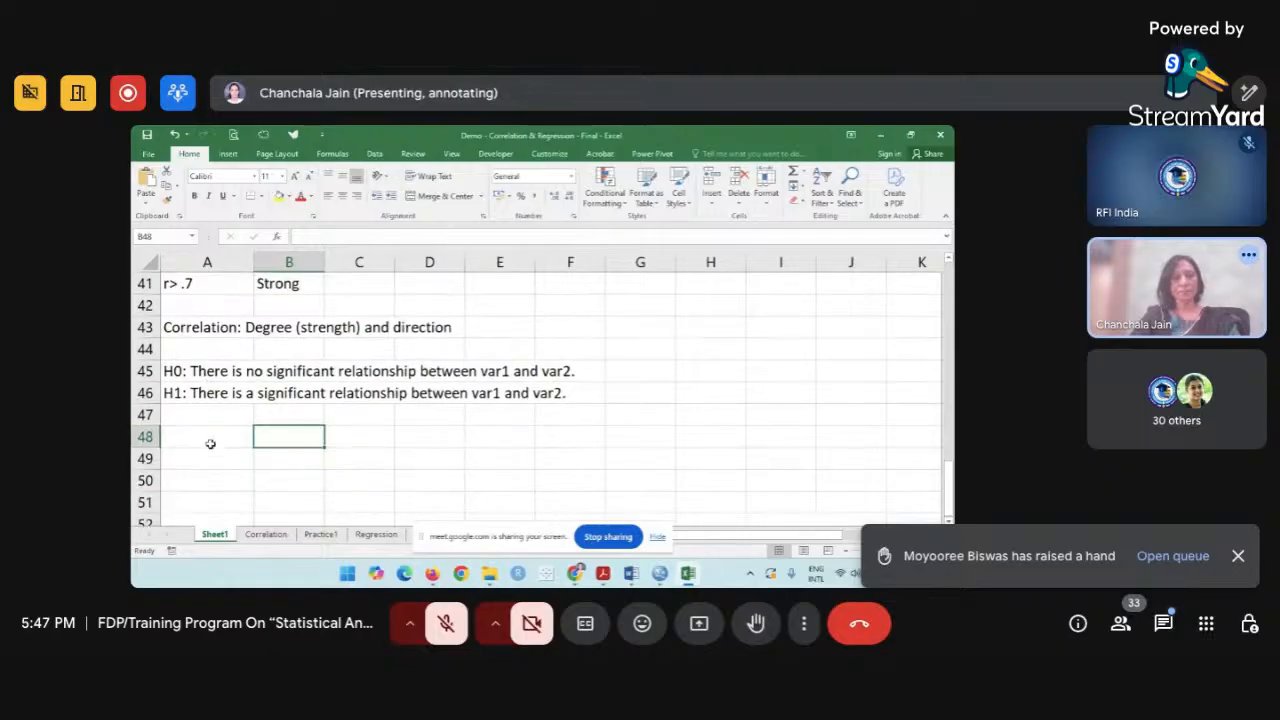
left_click(210, 437)
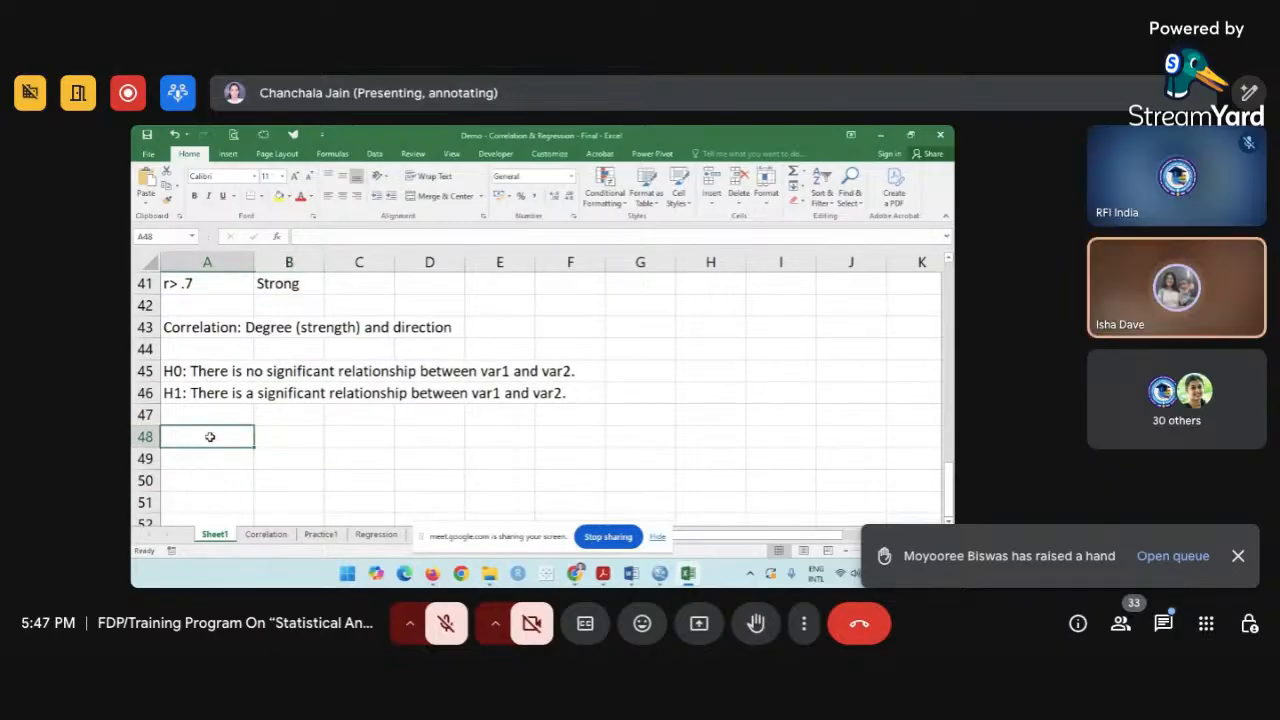
type("Cau")
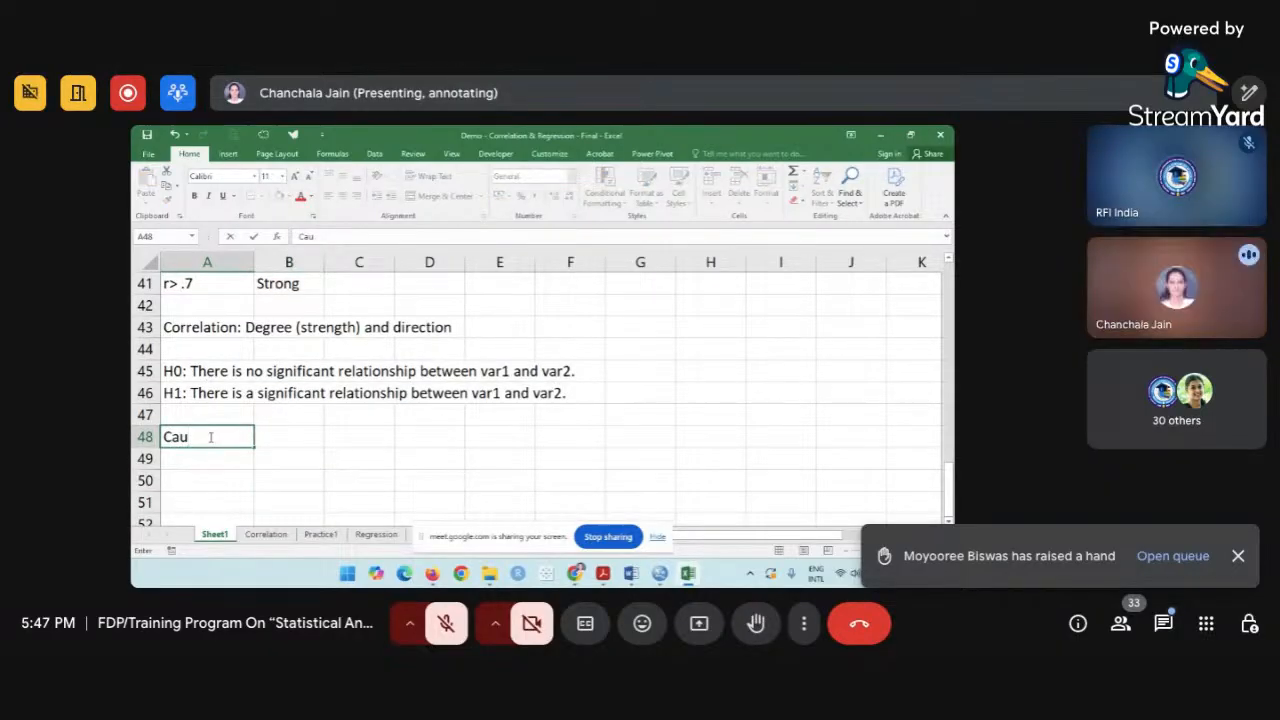
type("sa")
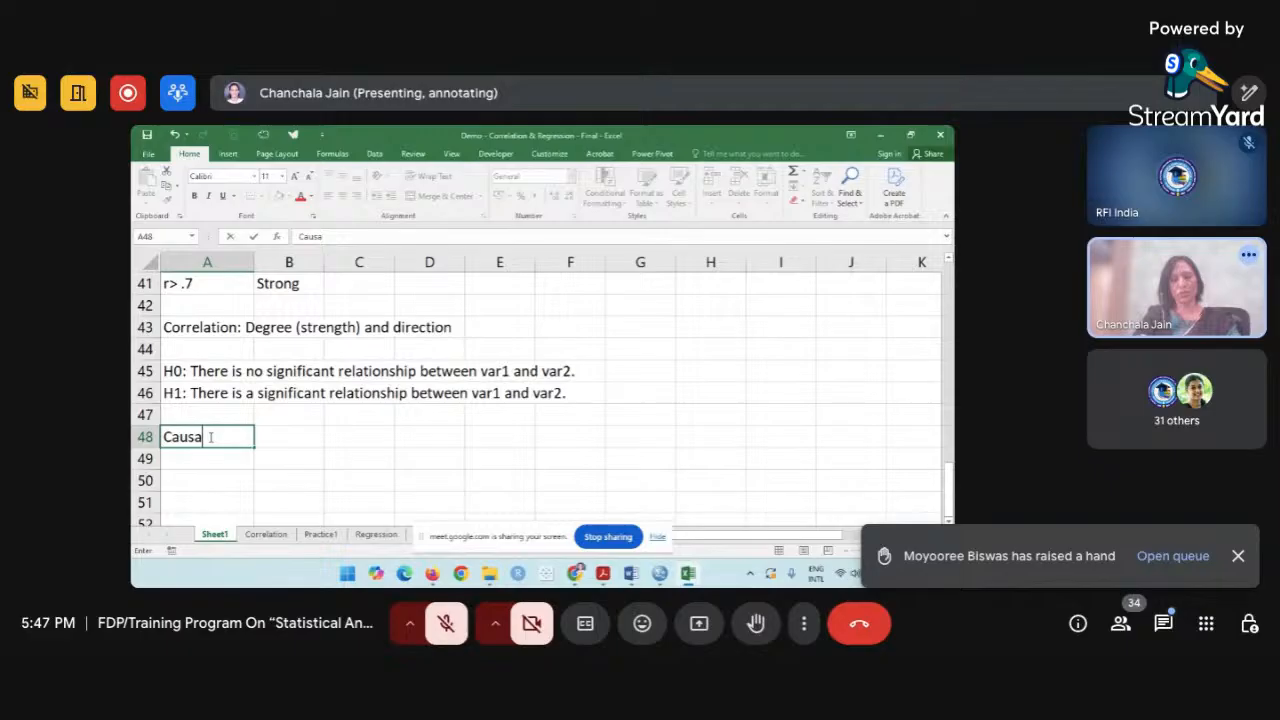
type("tion:")
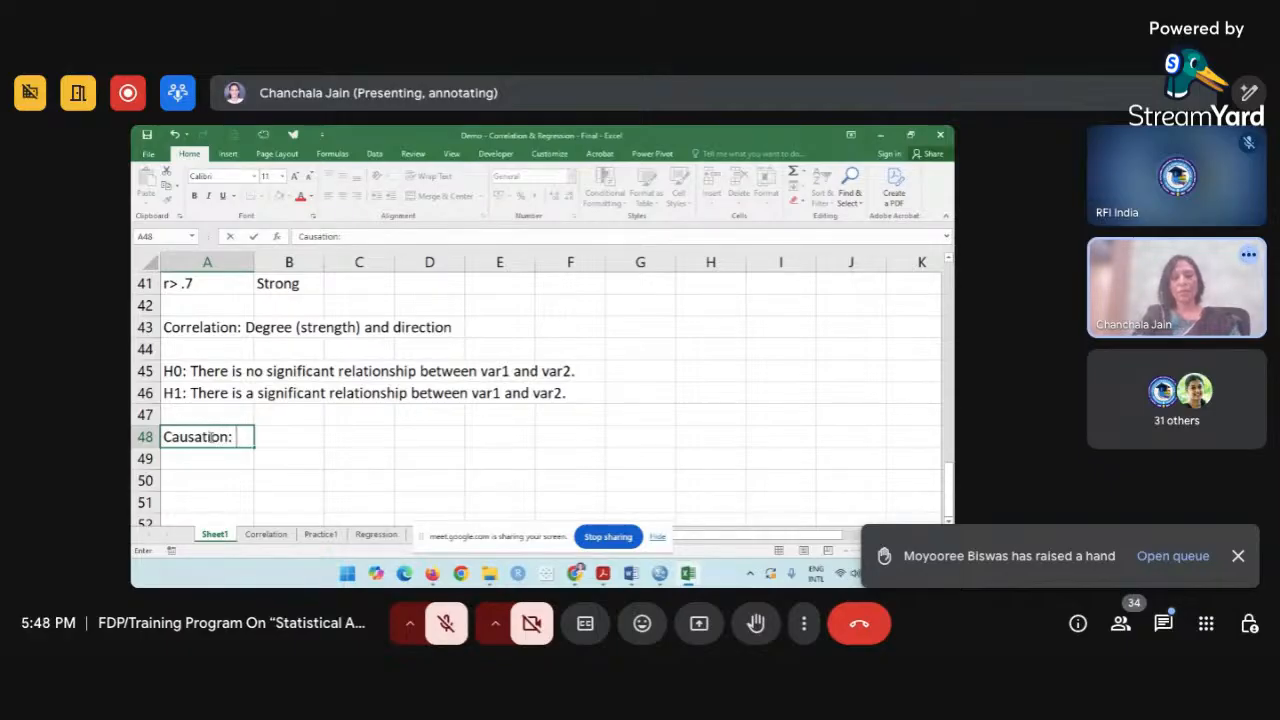
type(" Cause and")
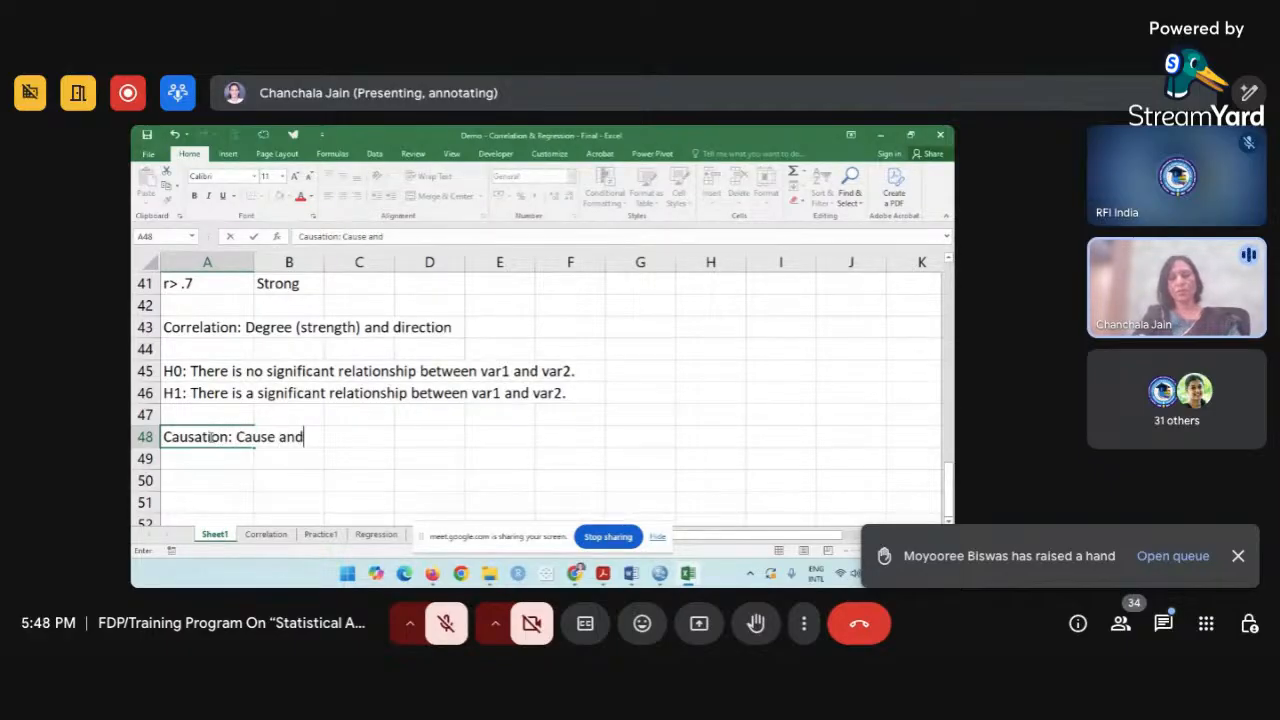
type(" effect ")
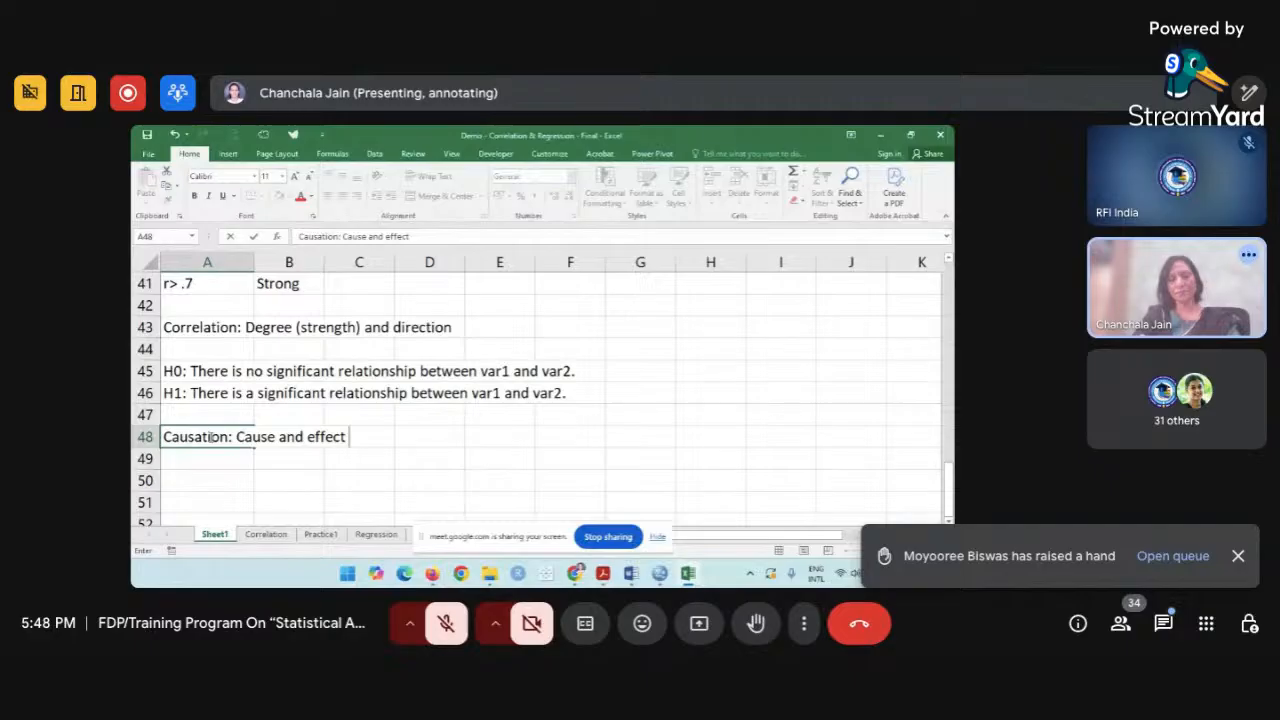
type("relation")
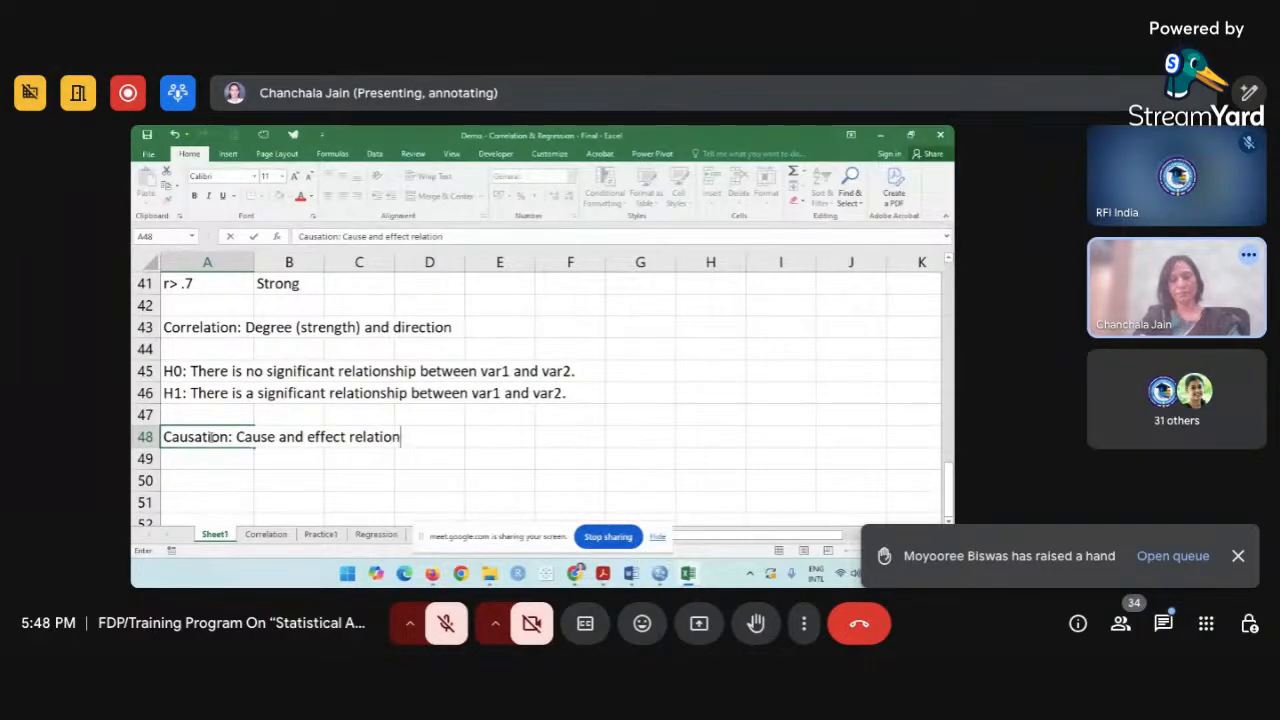
type("sh")
type("ip")
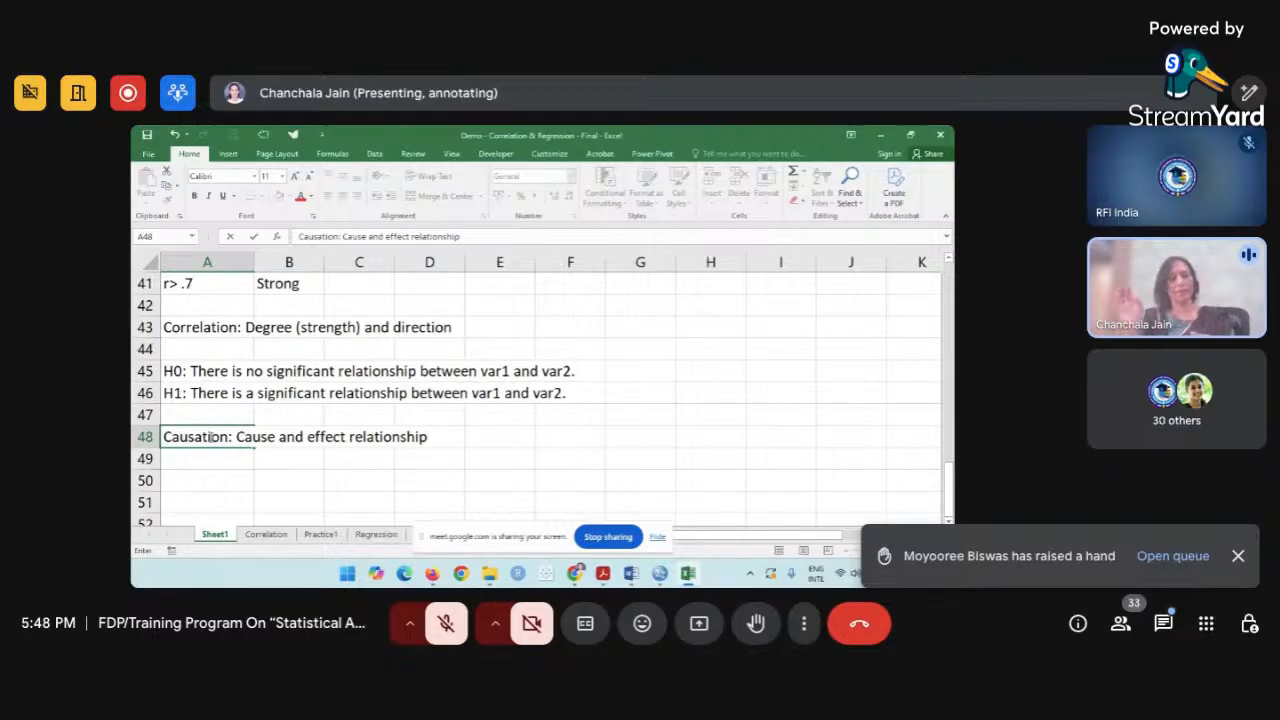
Enter "In correlation, there is no variable treated as IV and DV." in cell A49.
left_click(201, 456)
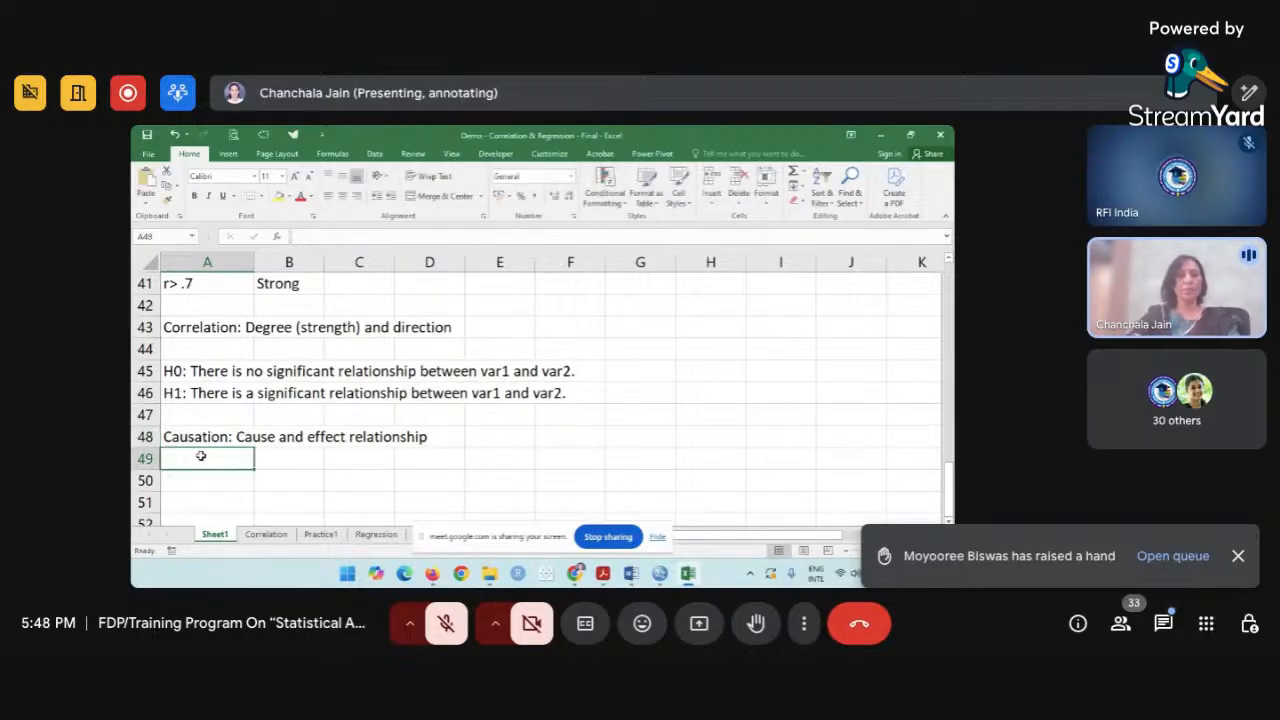
type("In cor")
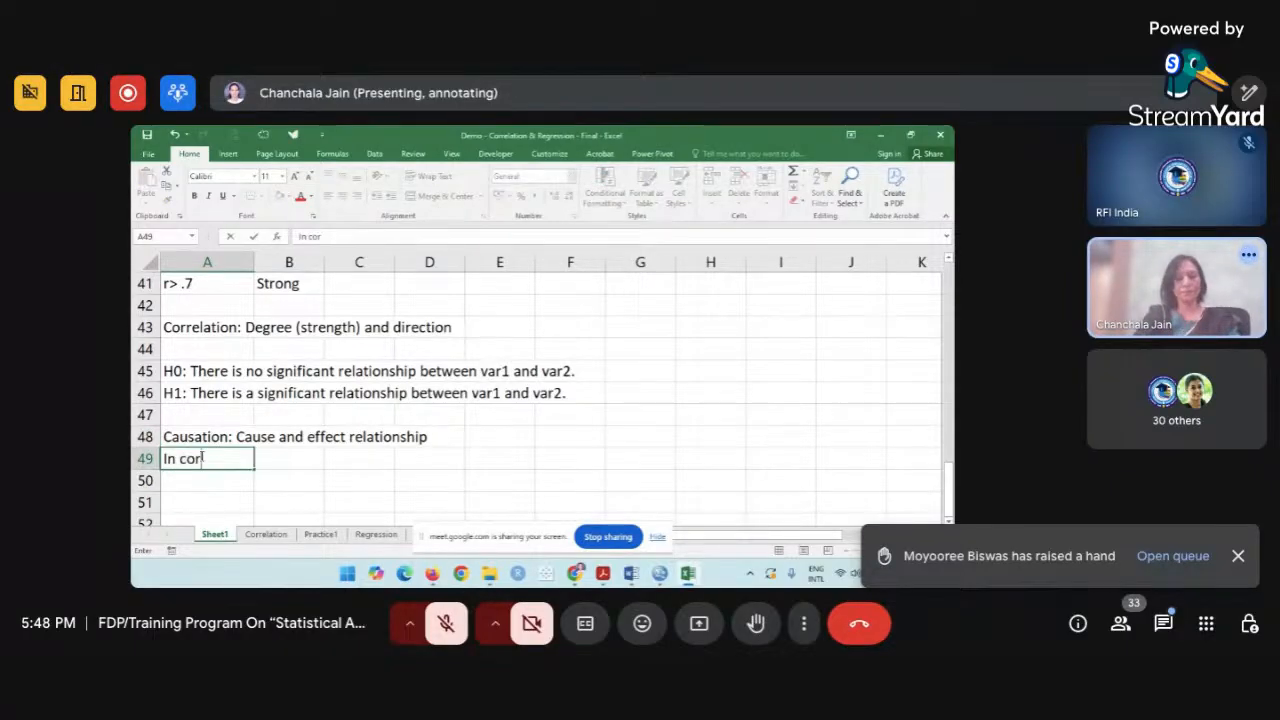
type("relation, ther")
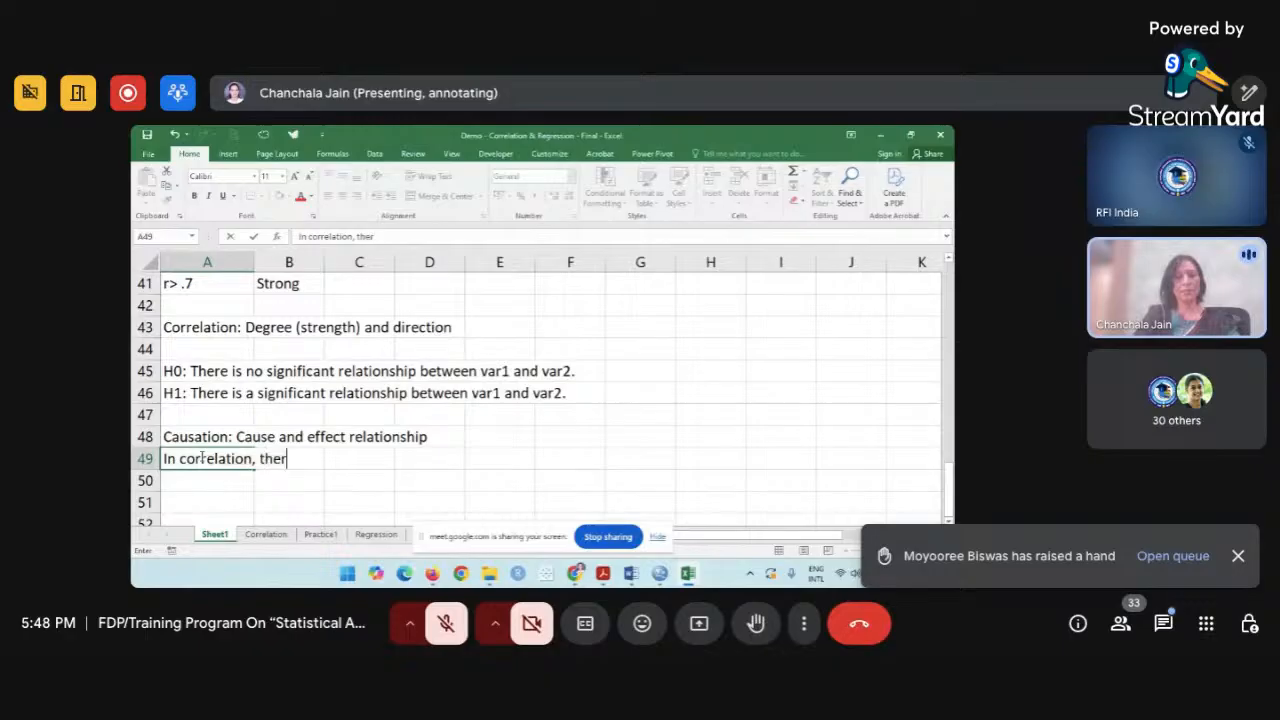
type("e is no")
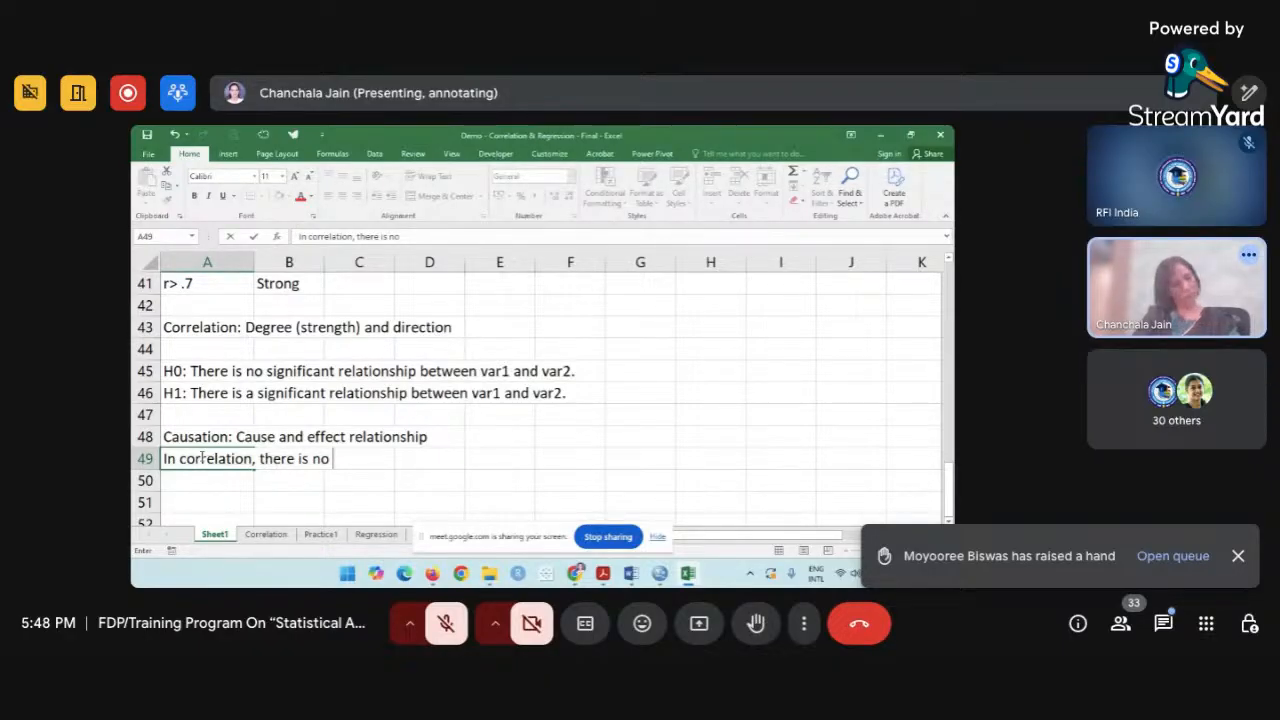
type(" varia")
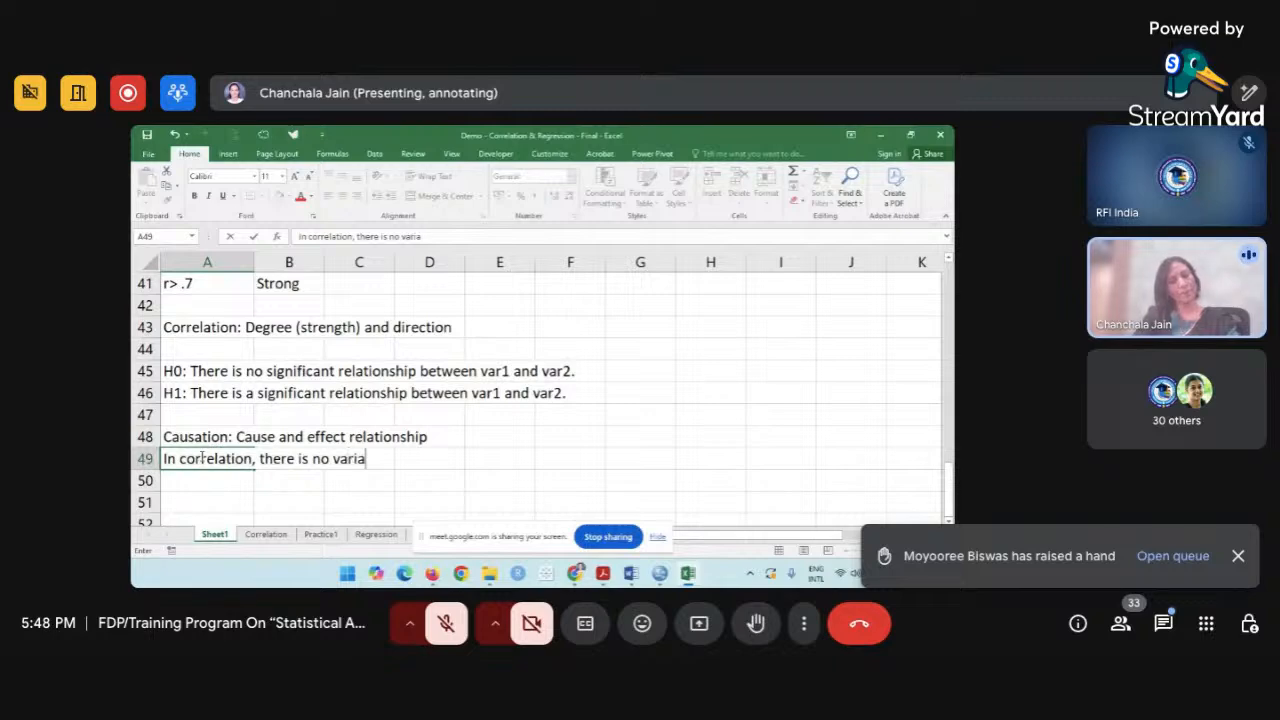
type("ble tre")
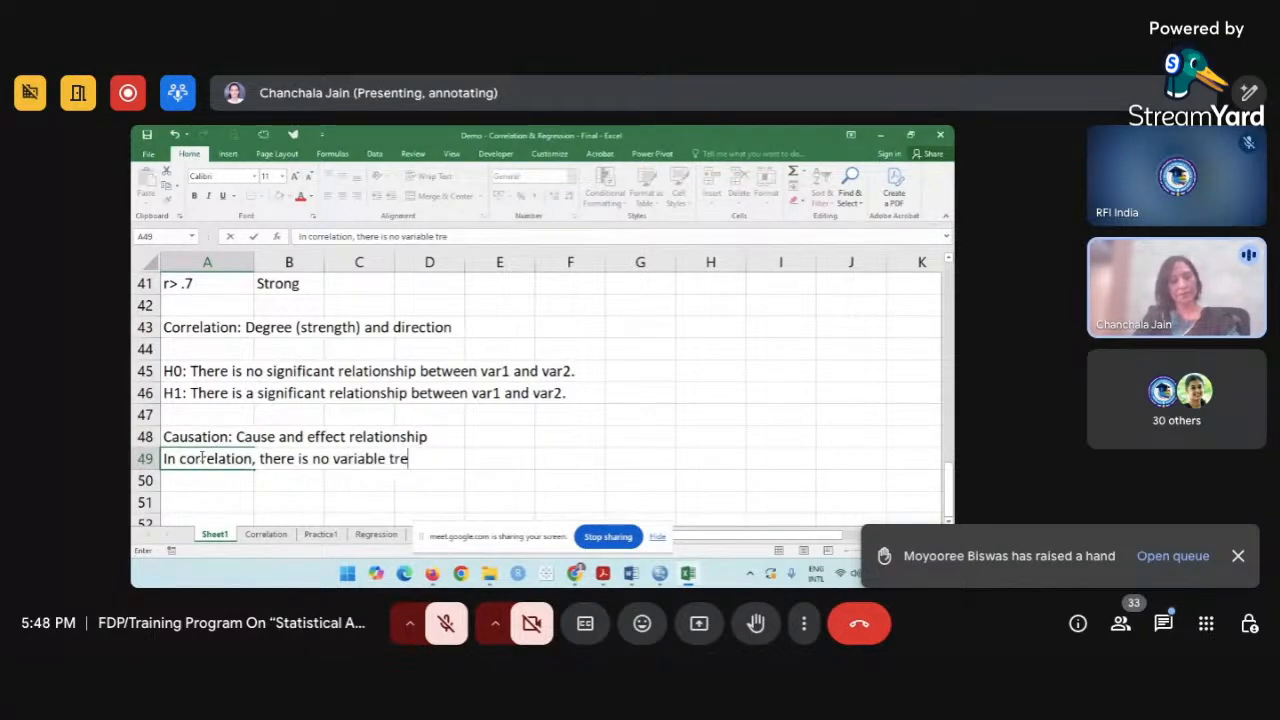
type("ated s=")
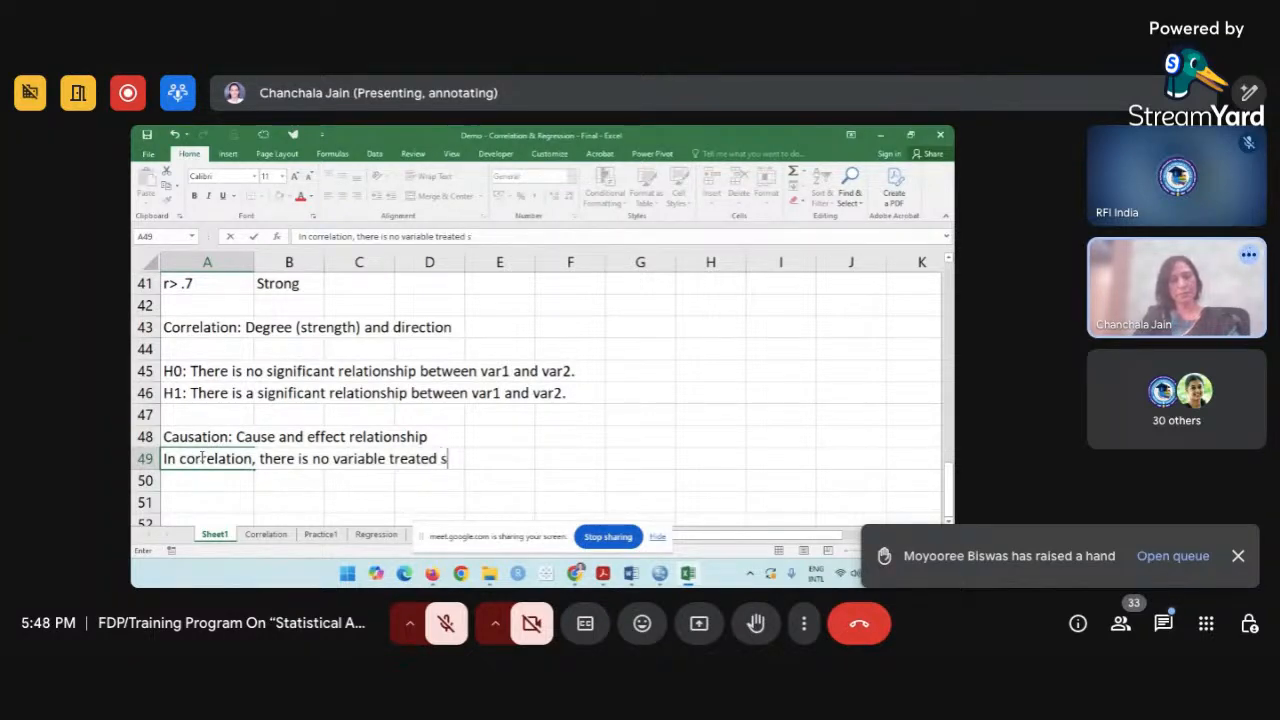
key("BackSpace")
key("BackSpace")
type("as IV an")
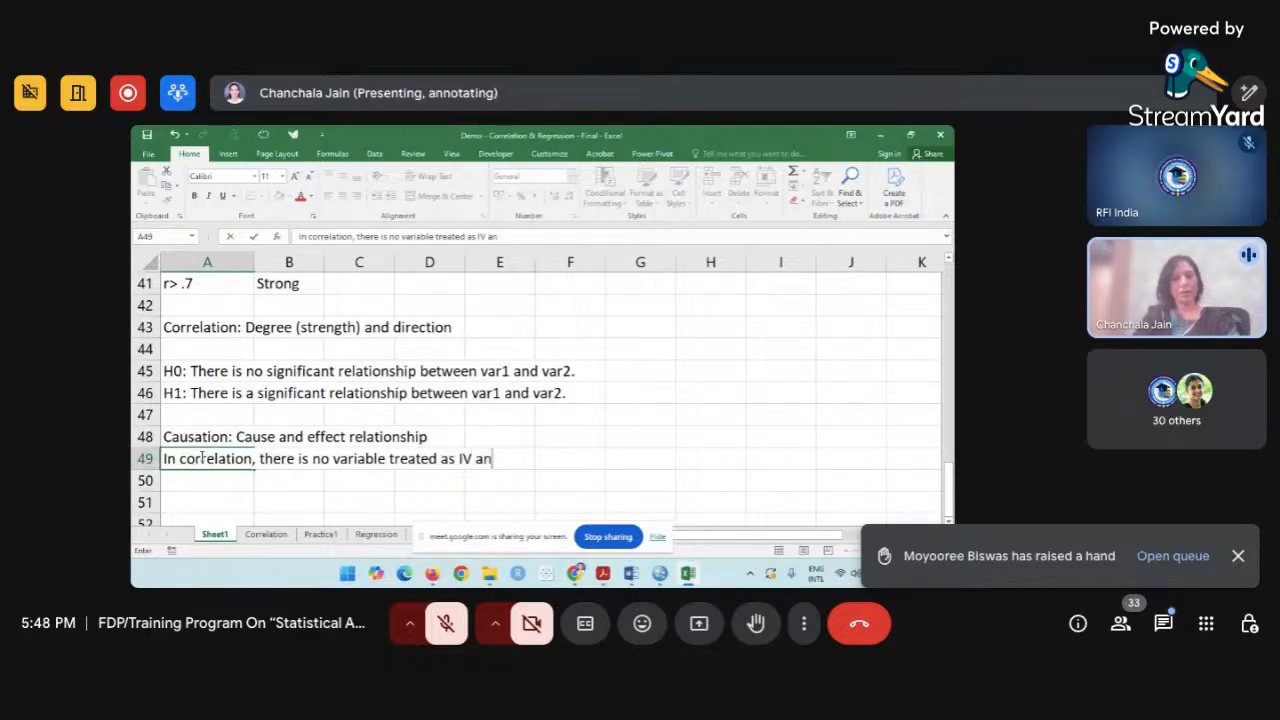
type("d DV.")
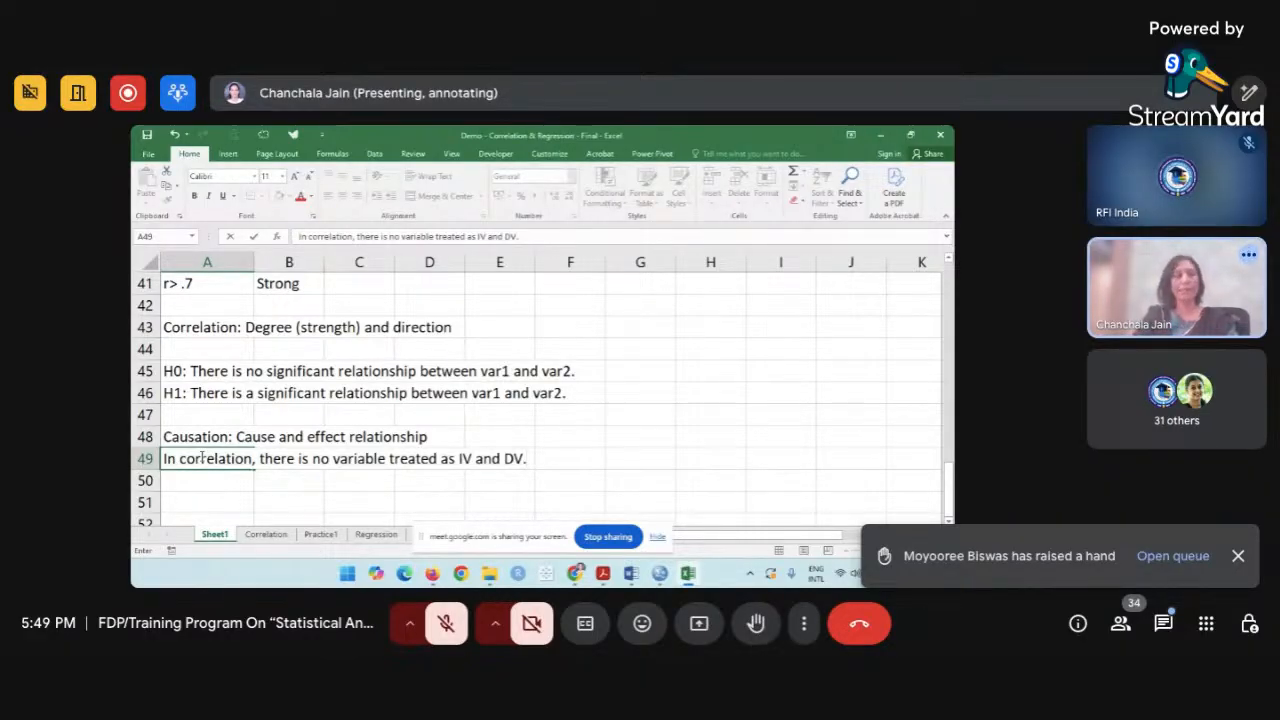
Enter the label "Regression" in cell A50, directly below the note on IV and DV.
left_click(234, 487)
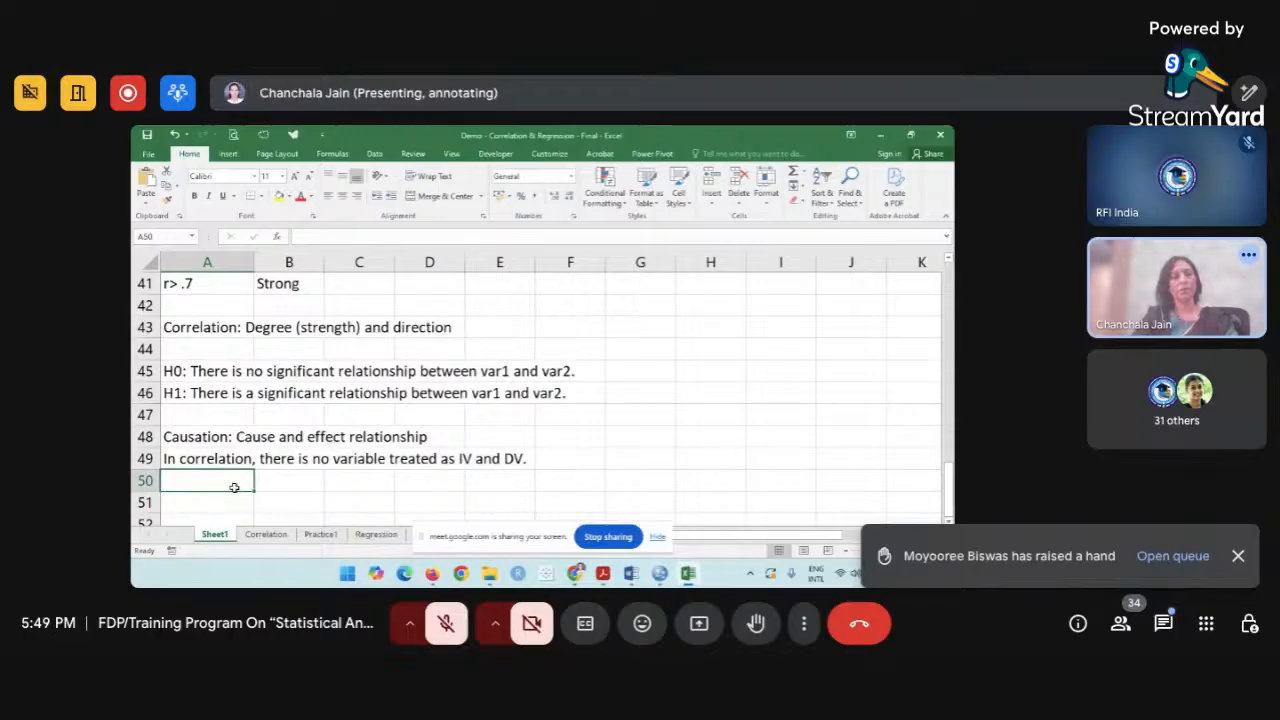
scroll(303, 486, "down", 1)
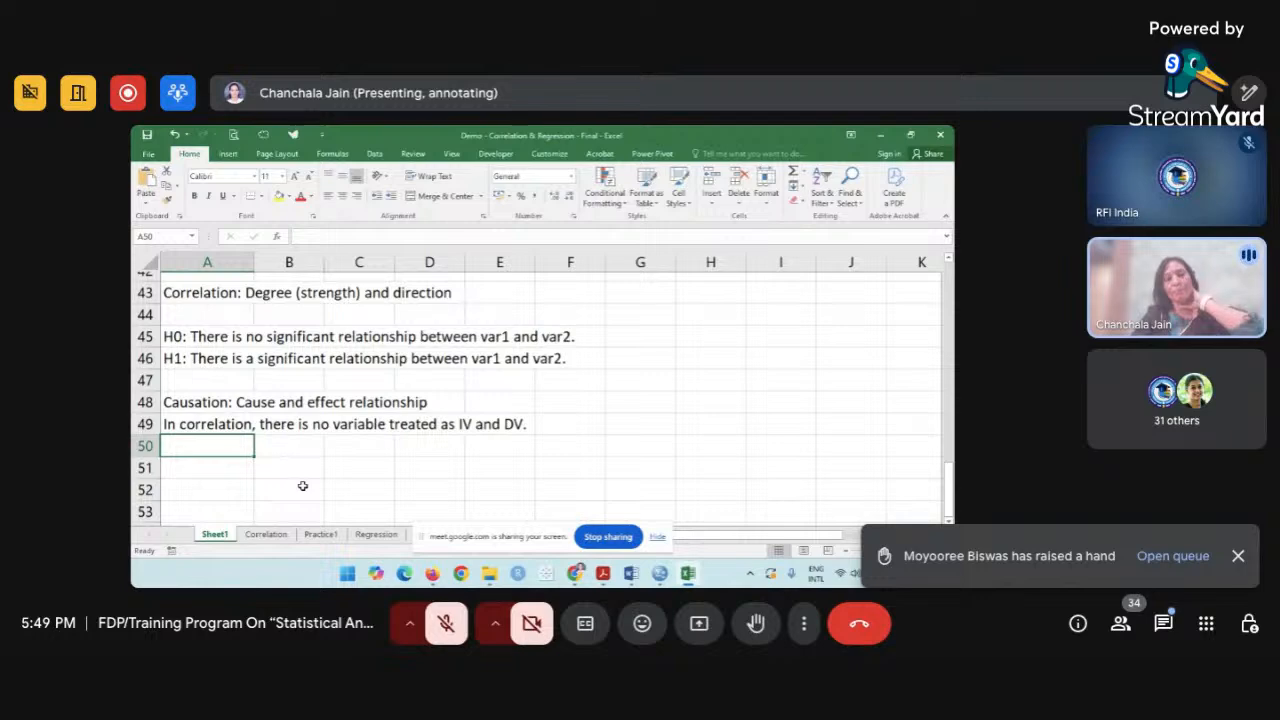
scroll(303, 486, "down", 1)
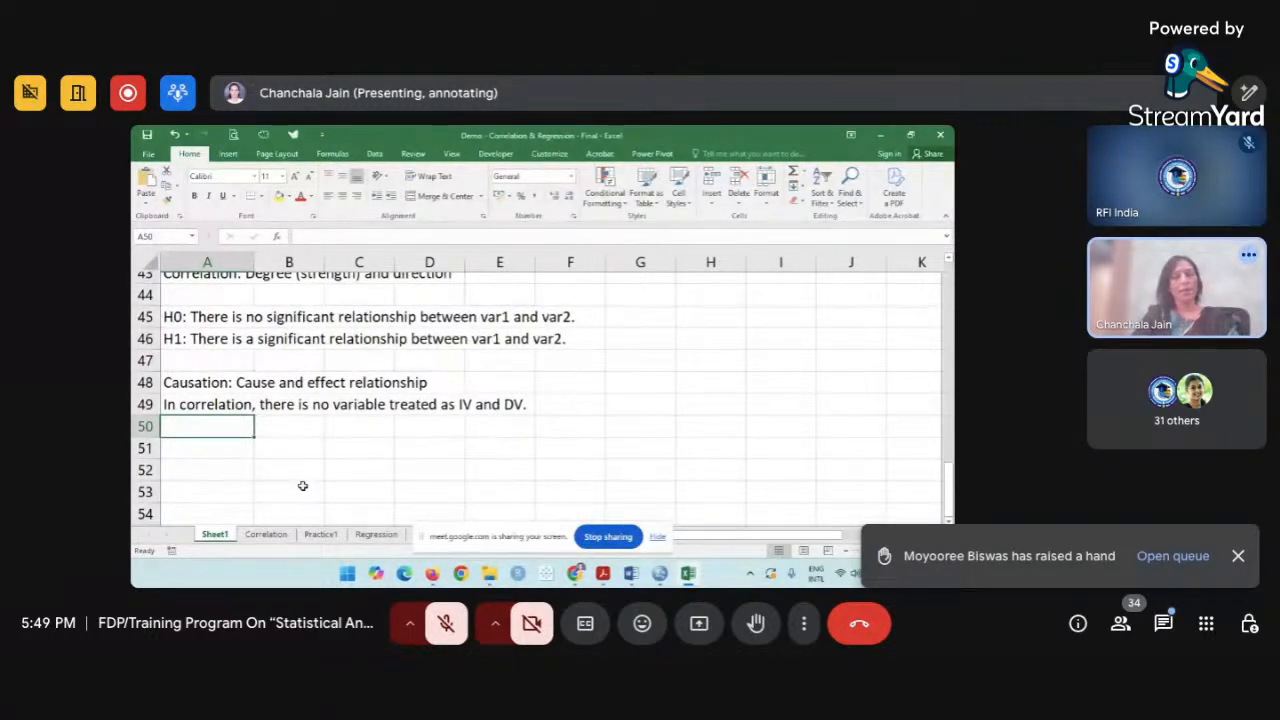
scroll(303, 486, "up", 1)
type("Freg")
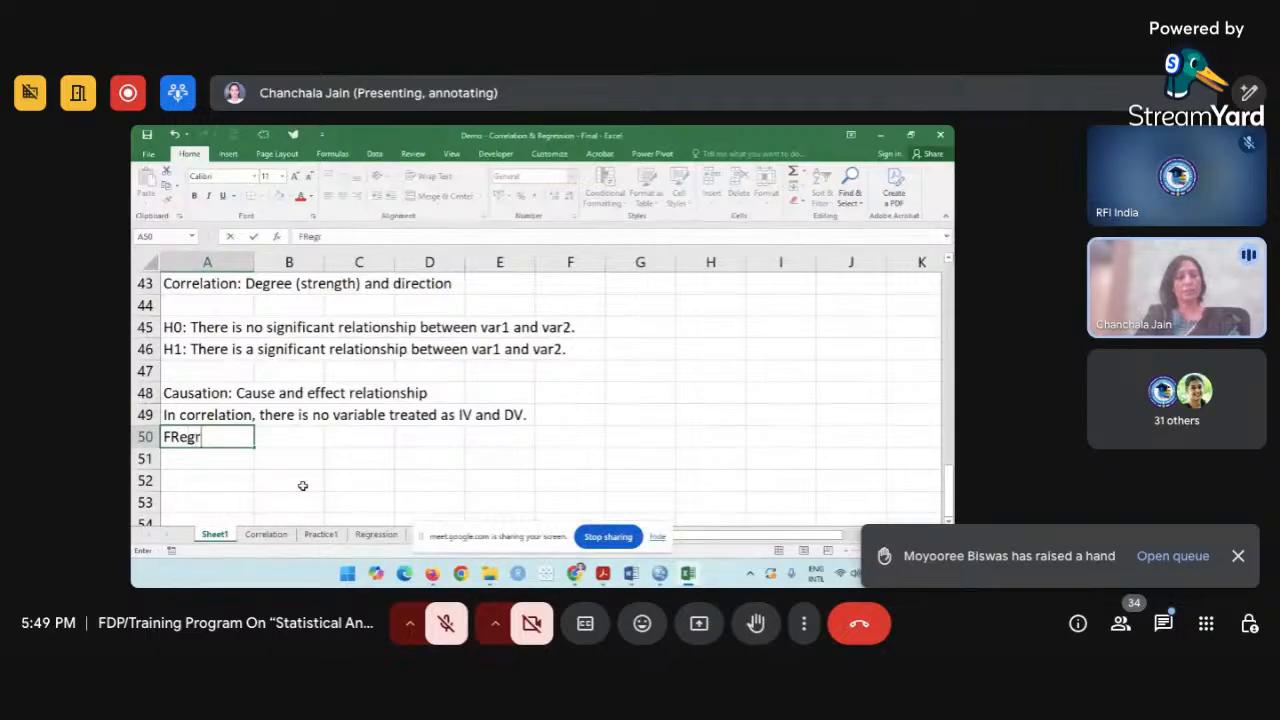
key("BackSpace")
key("BackSpace")
key("BackSpace")
key("BackSpace")
type("Re")
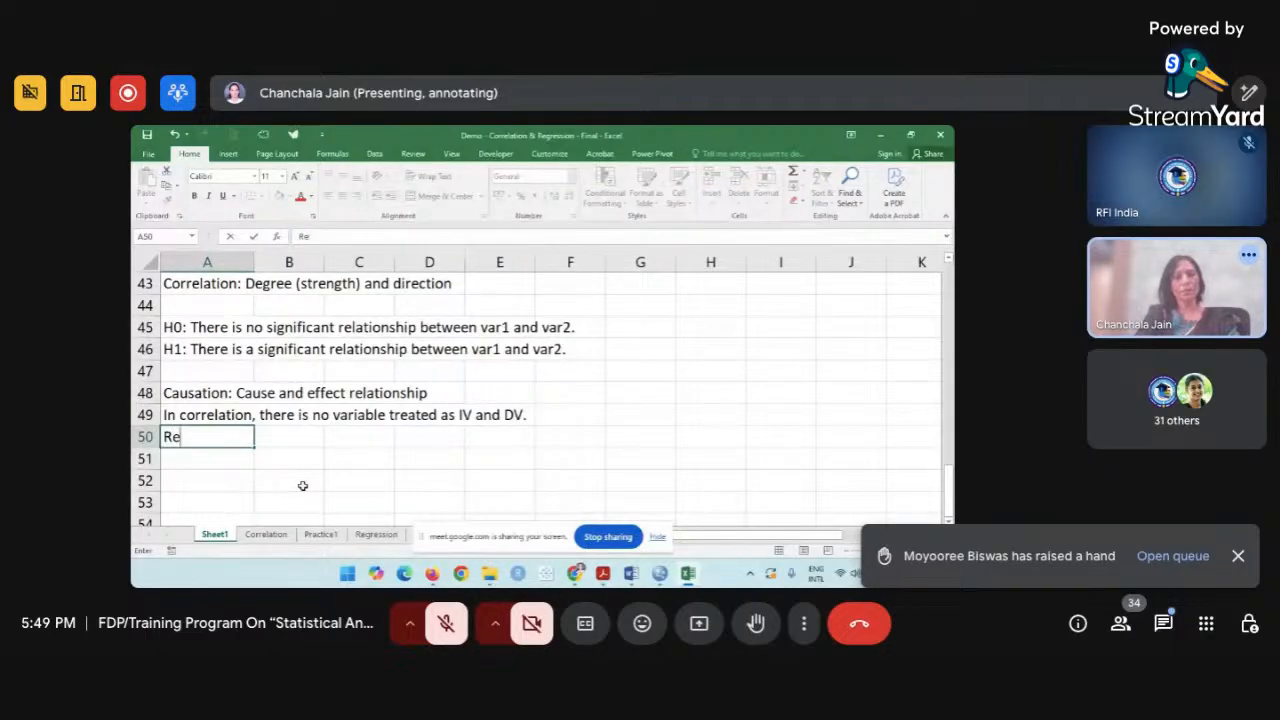
type("gression")
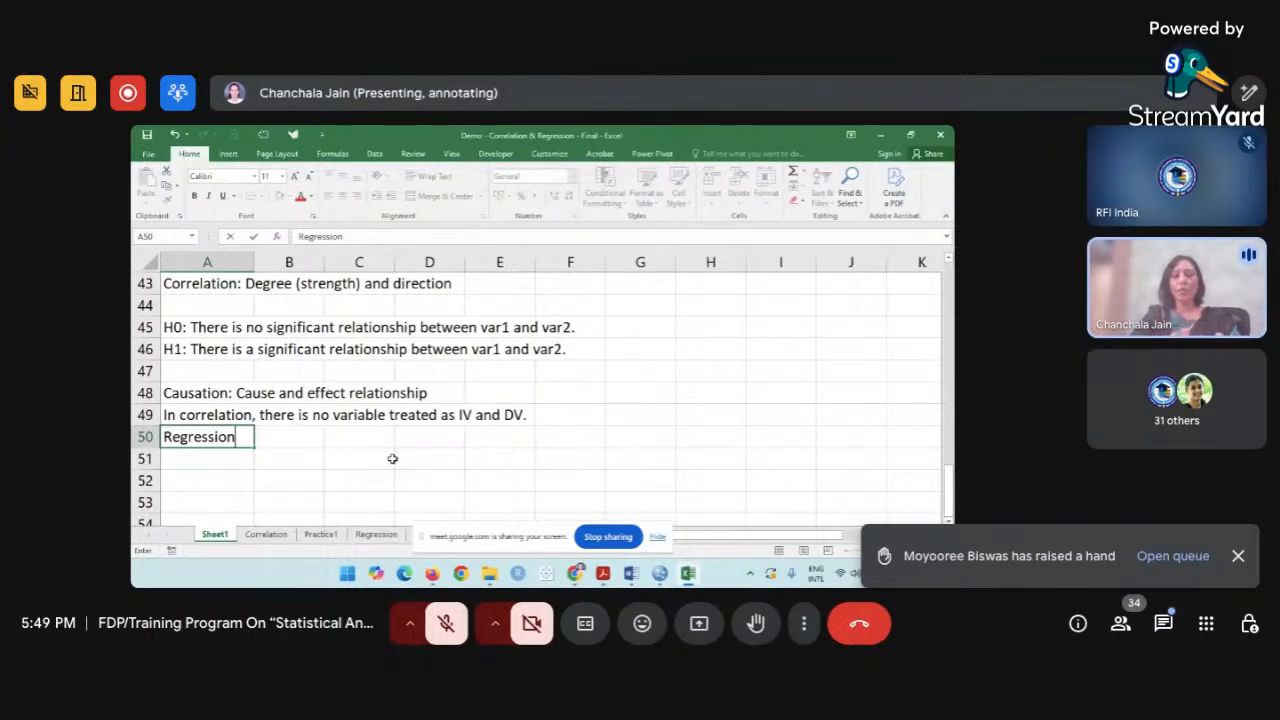
key("Tab")
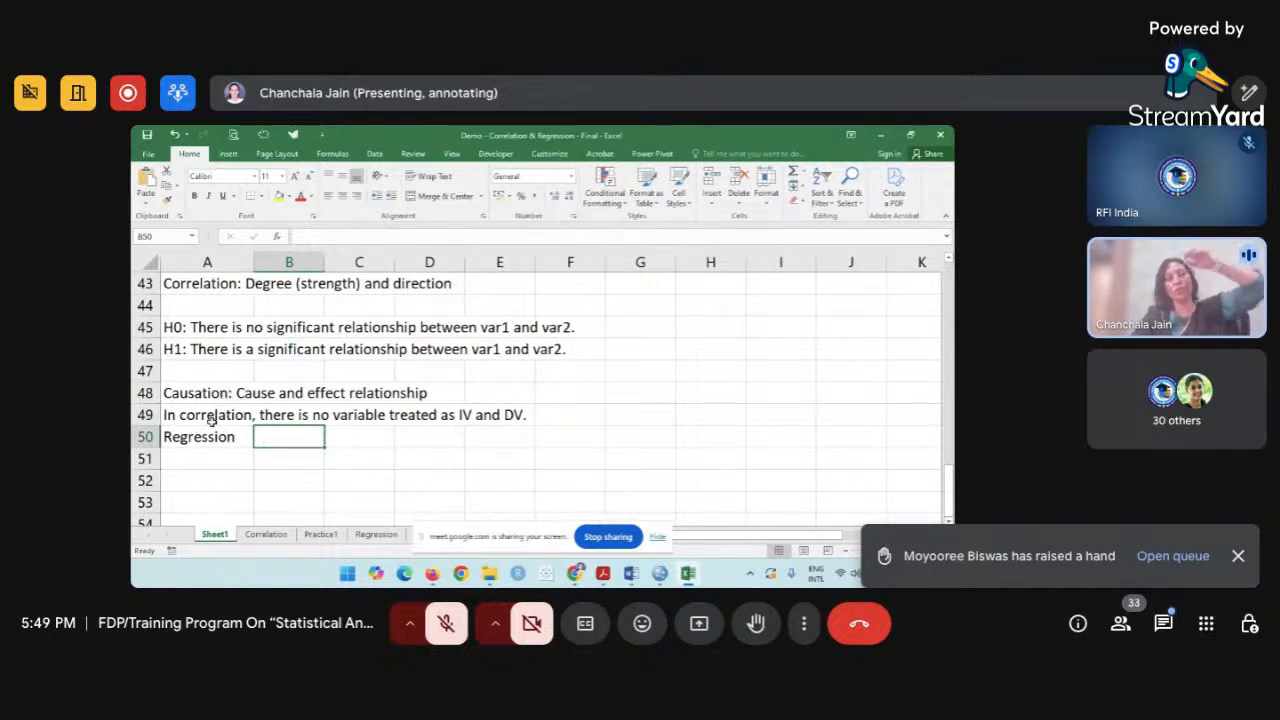
Enter the heading "Types of Correlation" in cell A52, leaving a blank row below the Regression label.
left_click(206, 437)
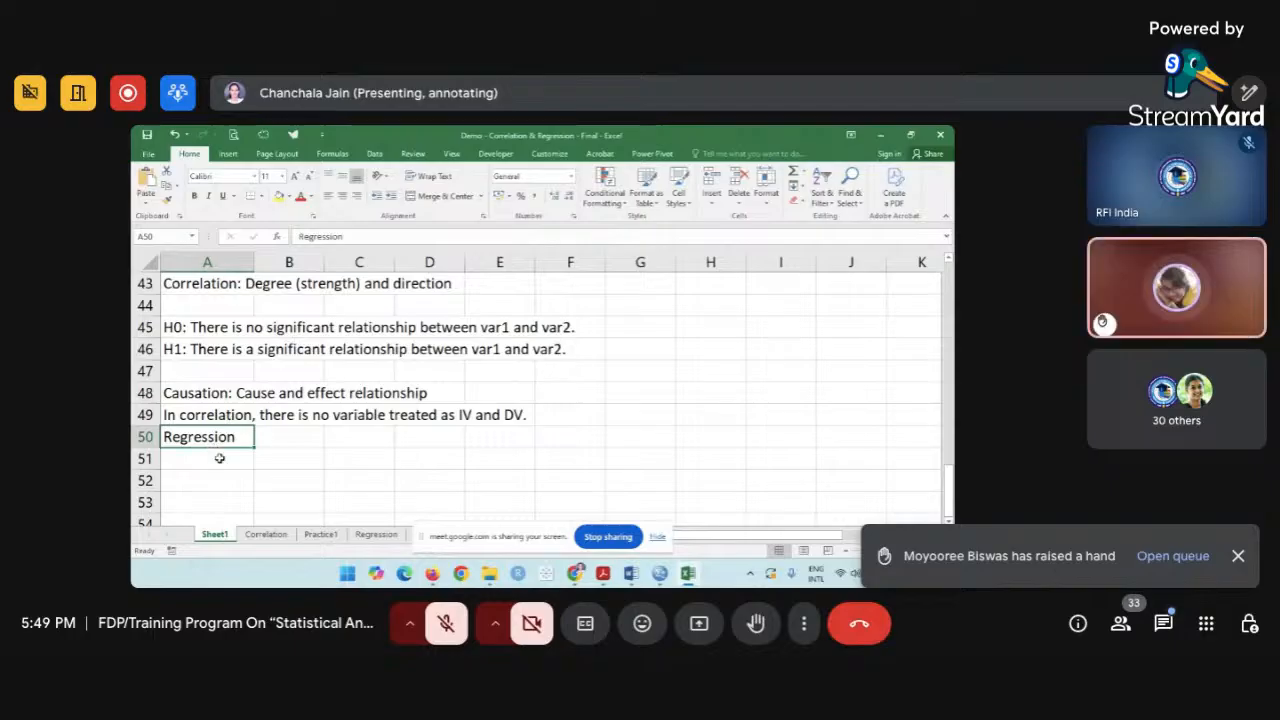
left_click(220, 457)
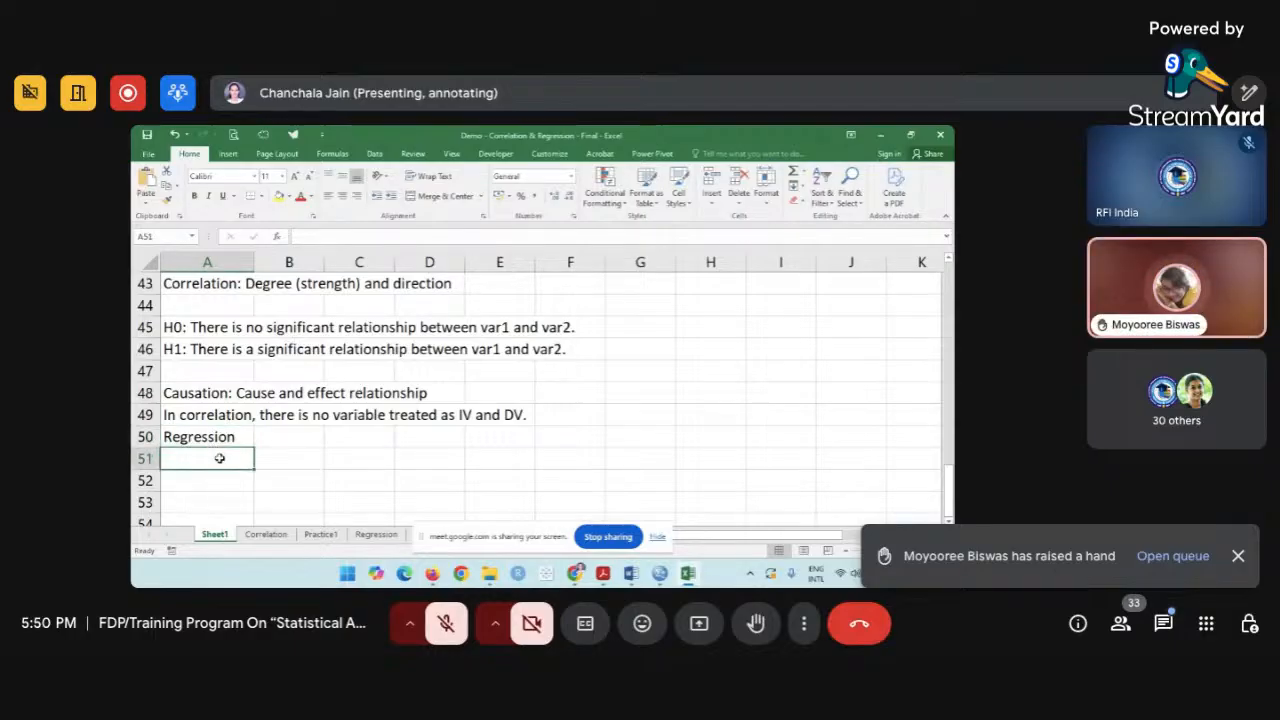
left_click(219, 473)
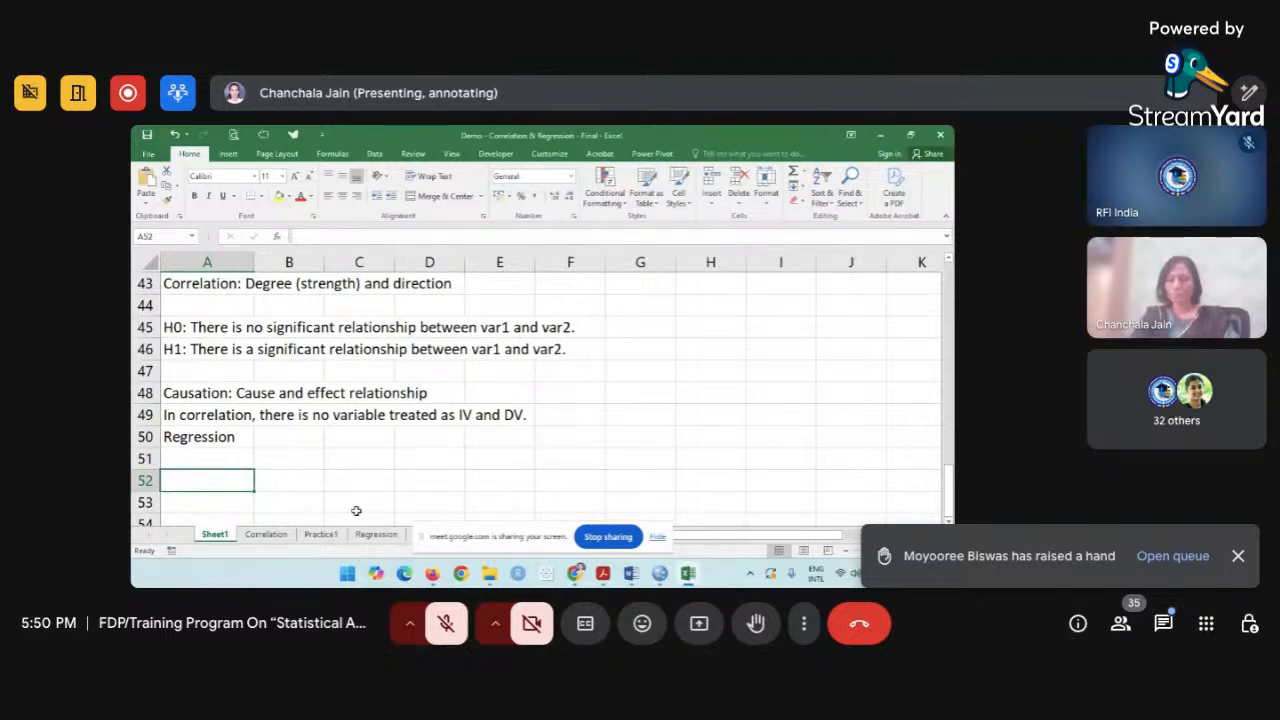
left_click(294, 481)
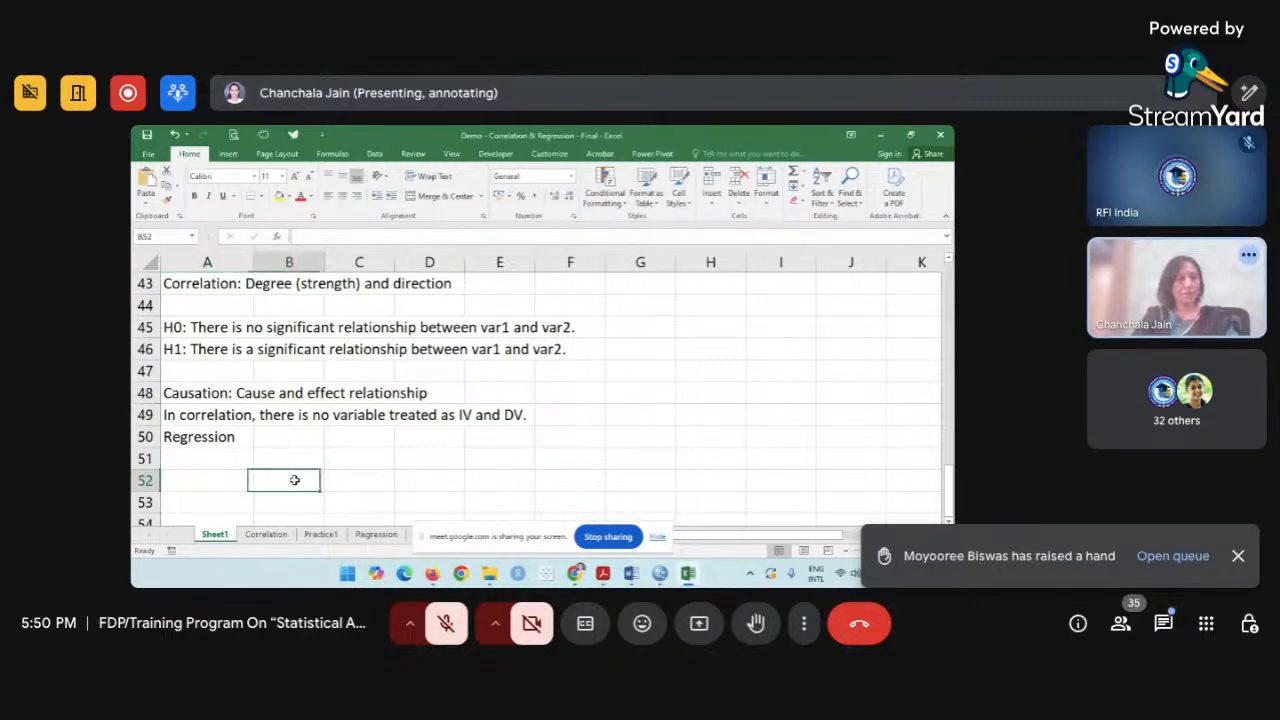
left_click(240, 482)
scroll(240, 482, "down", 1)
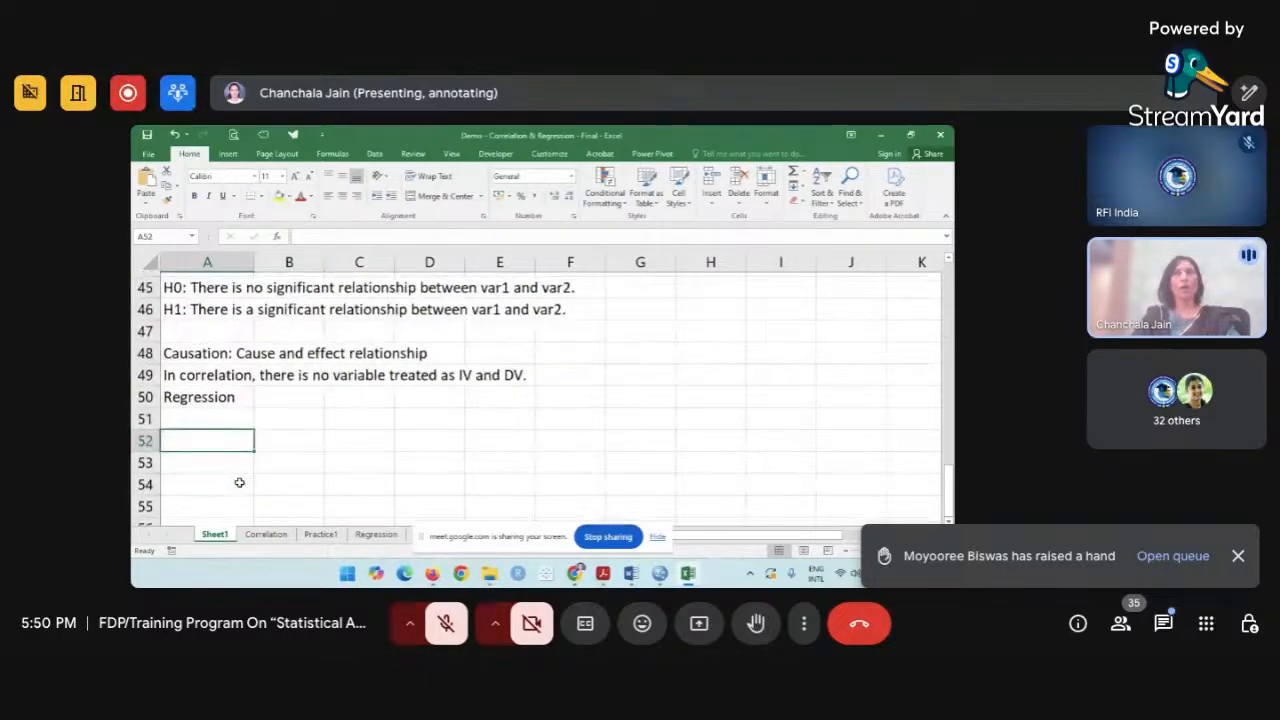
type("T")
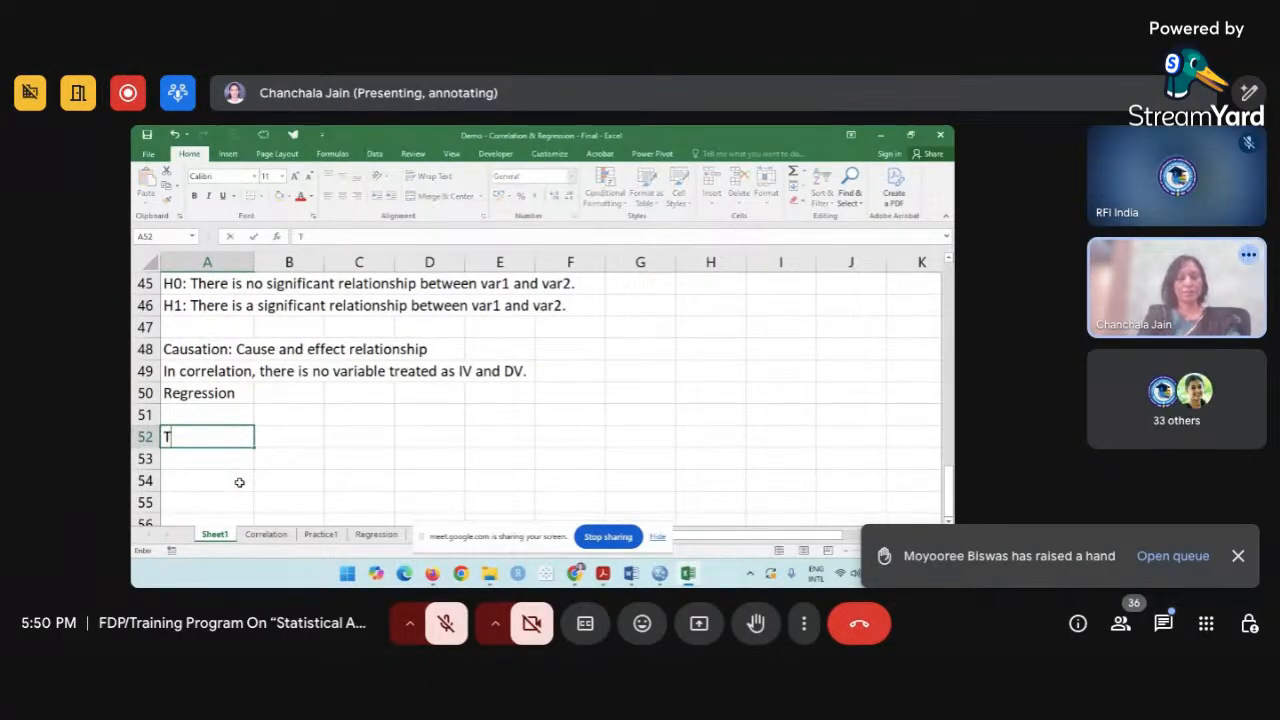
type("ypes of ")
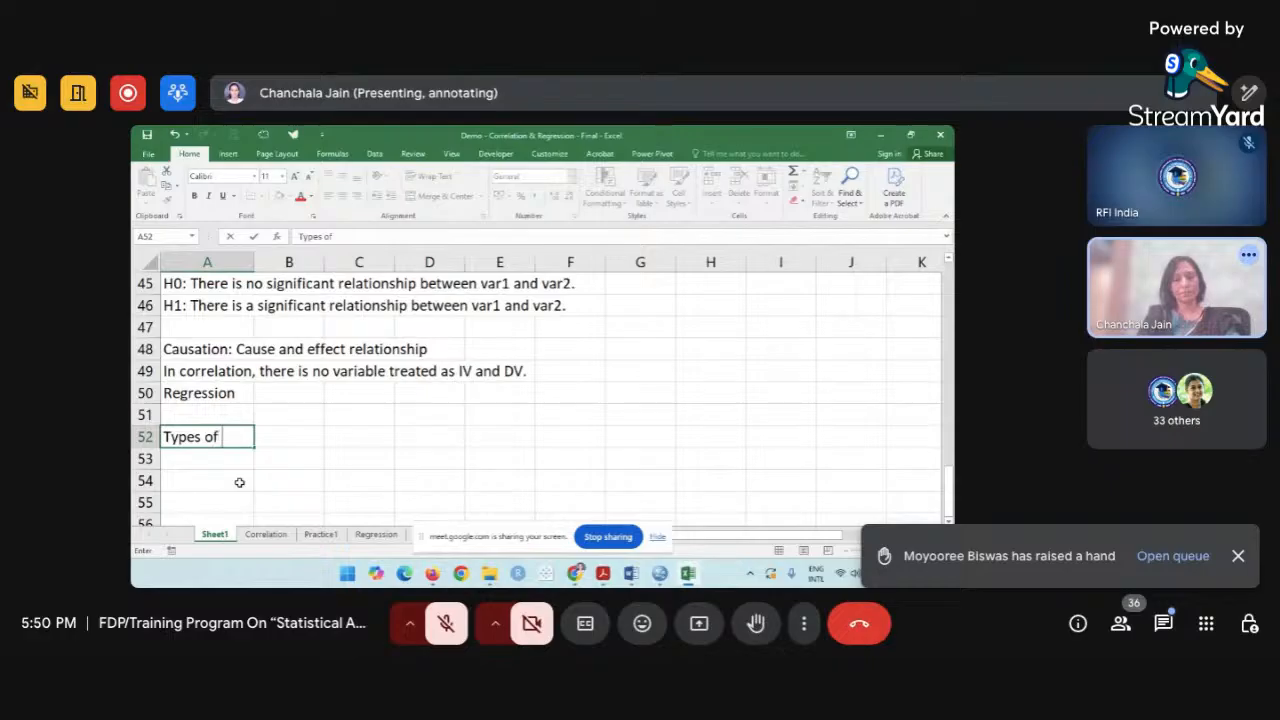
type("Correlation")
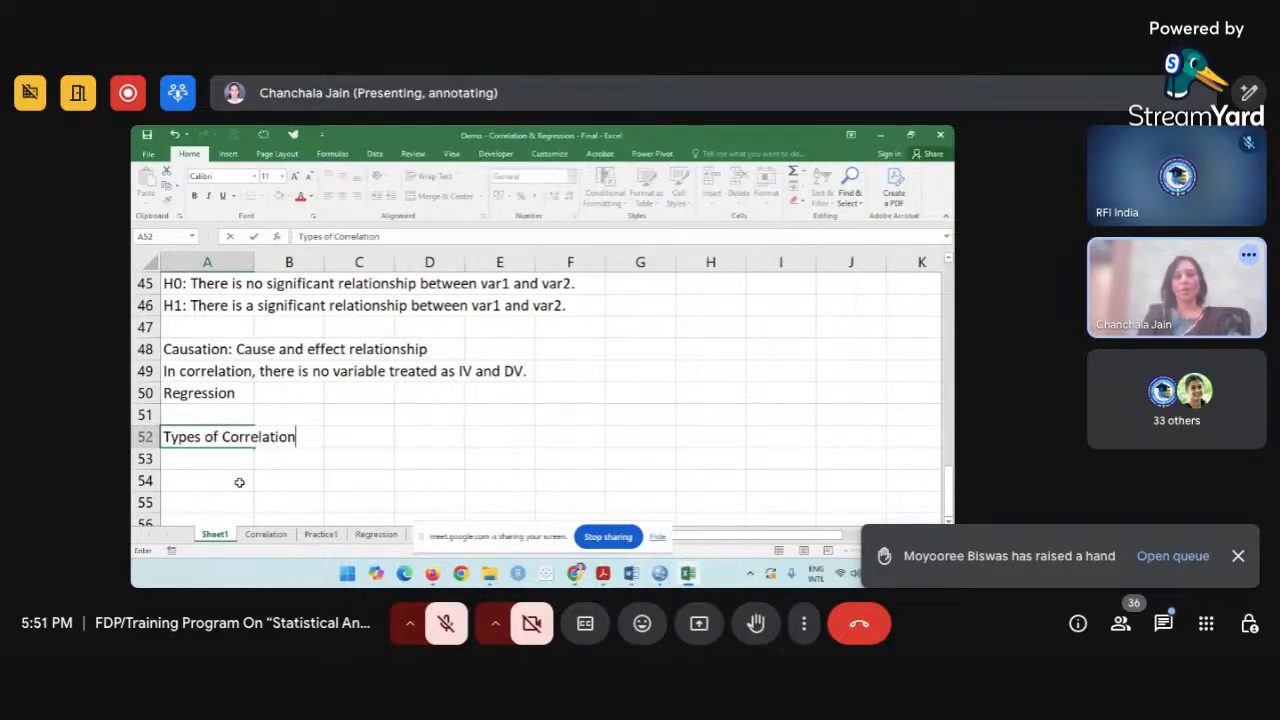
key("Return")
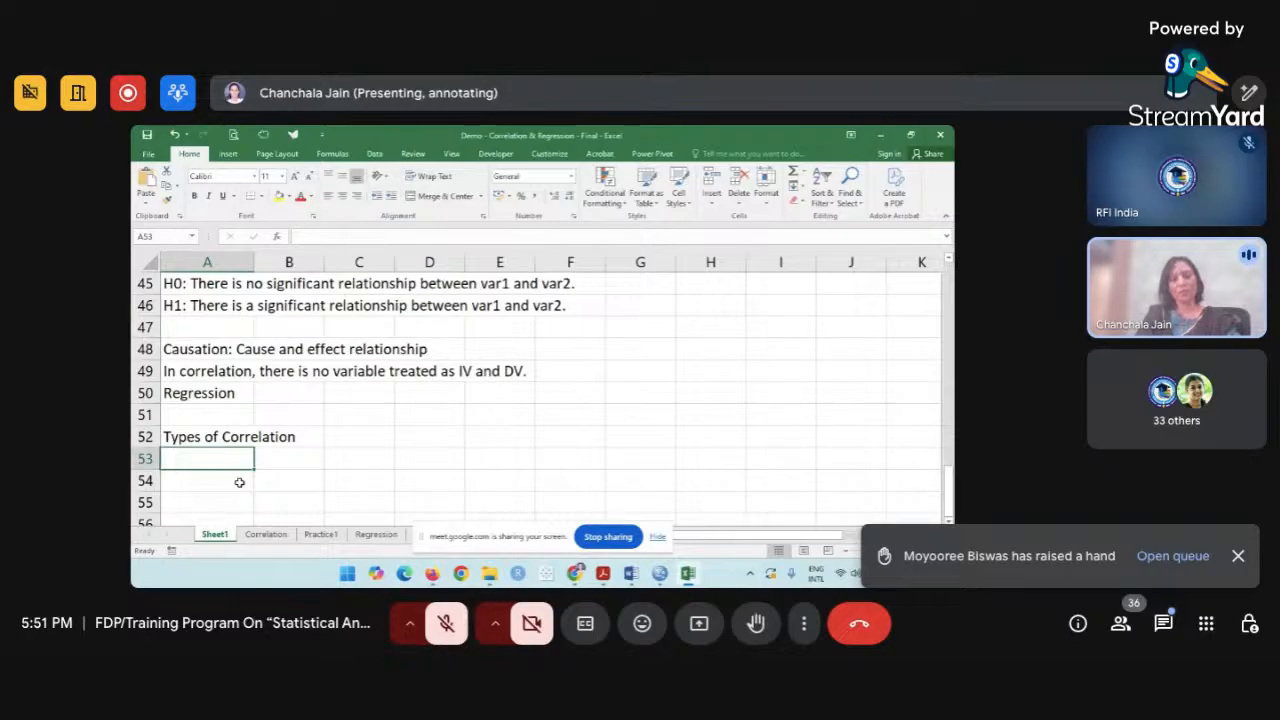
type("Linear")
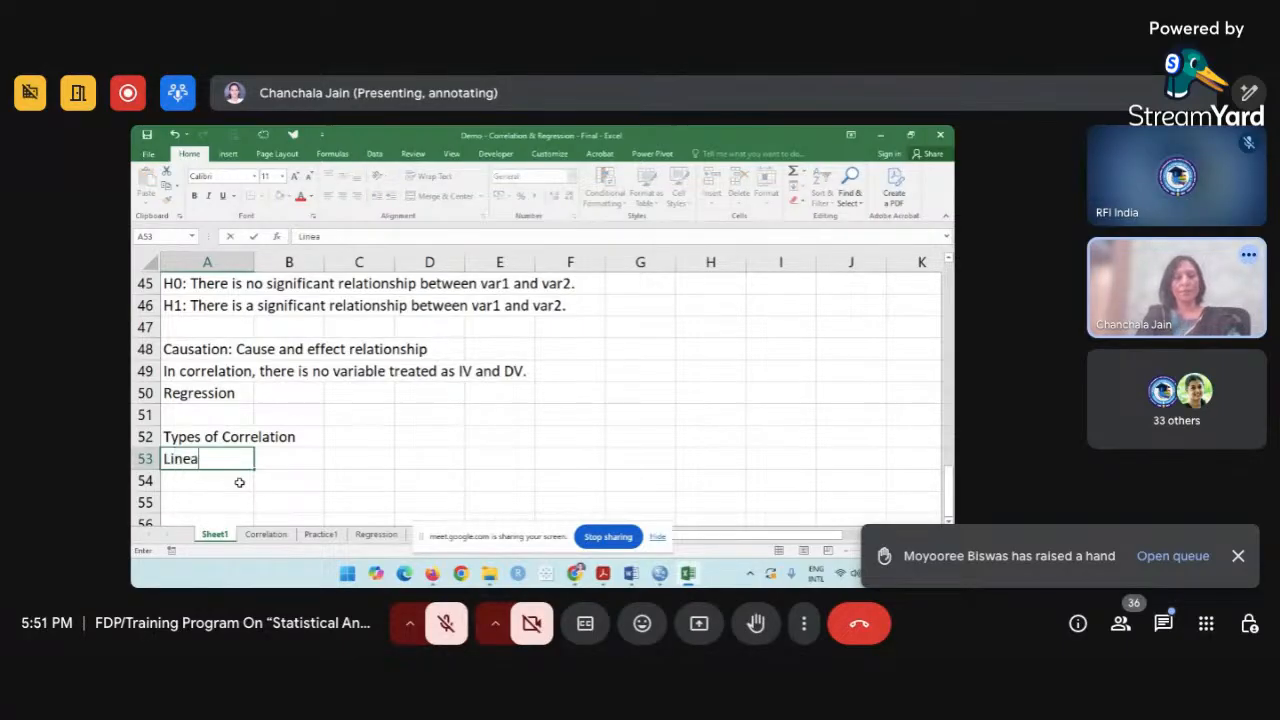
key("BackSpace")
key("BackSpace")
key("BackSpace")
key("BackSpace")
key("BackSpace")
key("BackSpace")
List "Simple" in cell A53 and "Multiple" in cell A54 under the Types of Correlation heading.
type("Saimpe")
key("BackSpace")
key("BackSpace")
key("BackSpace")
key("BackSpace")
key("BackSpace")
type("imple")
key("Return")
type("Multiple")
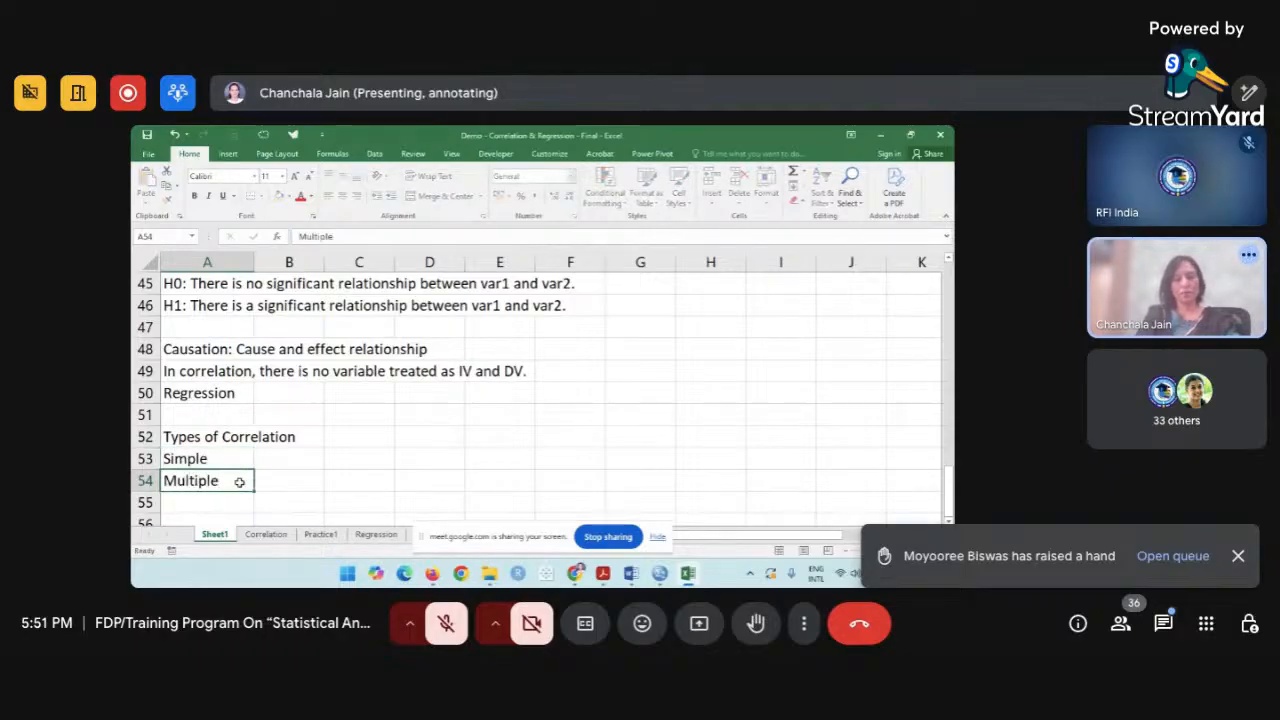
key("Return")
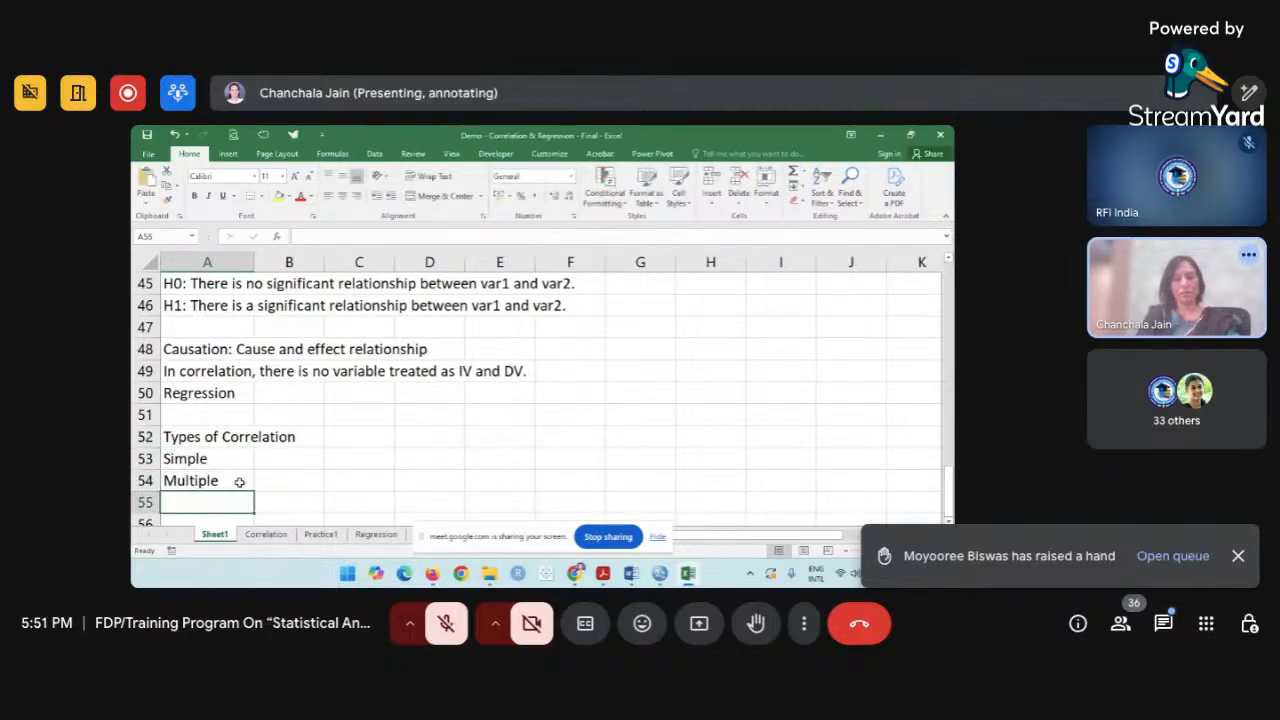
Continue the list of correlation types with "Partial", "Linear" and "Non-linear" in cells A55 to A57.
type("PArtial")
key("Return")
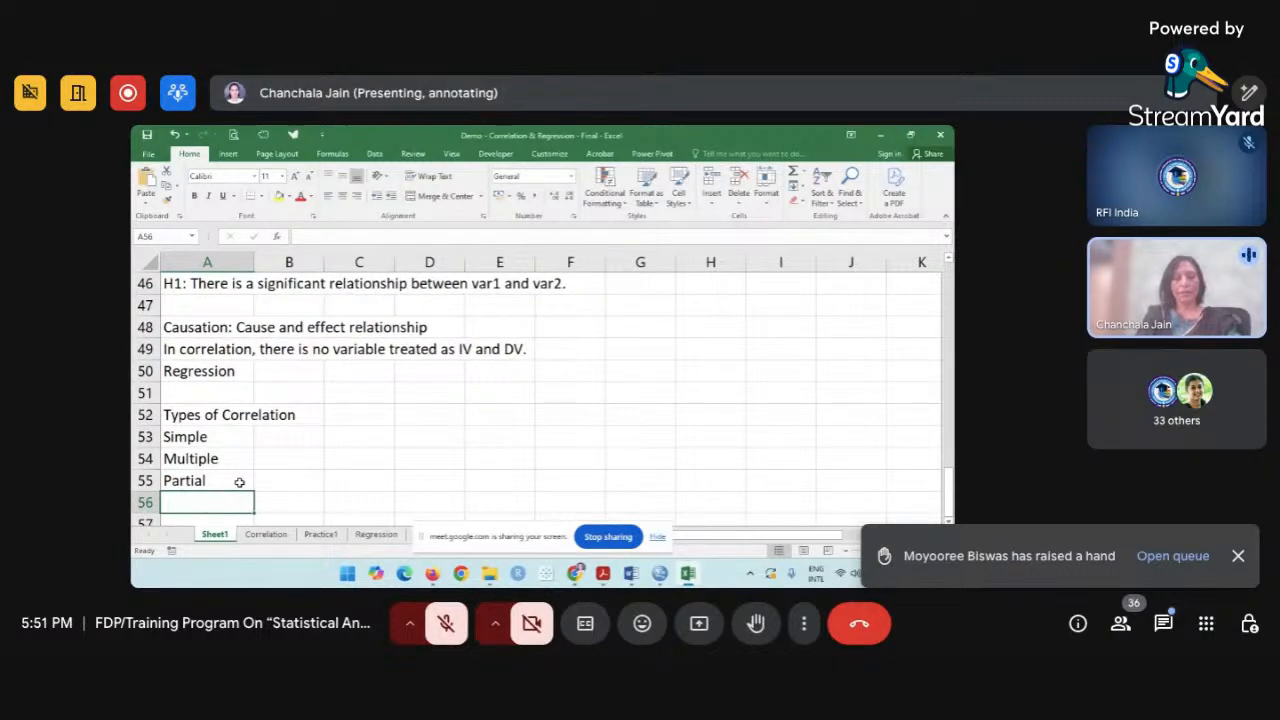
type("Linear")
key("Return")
type("N")
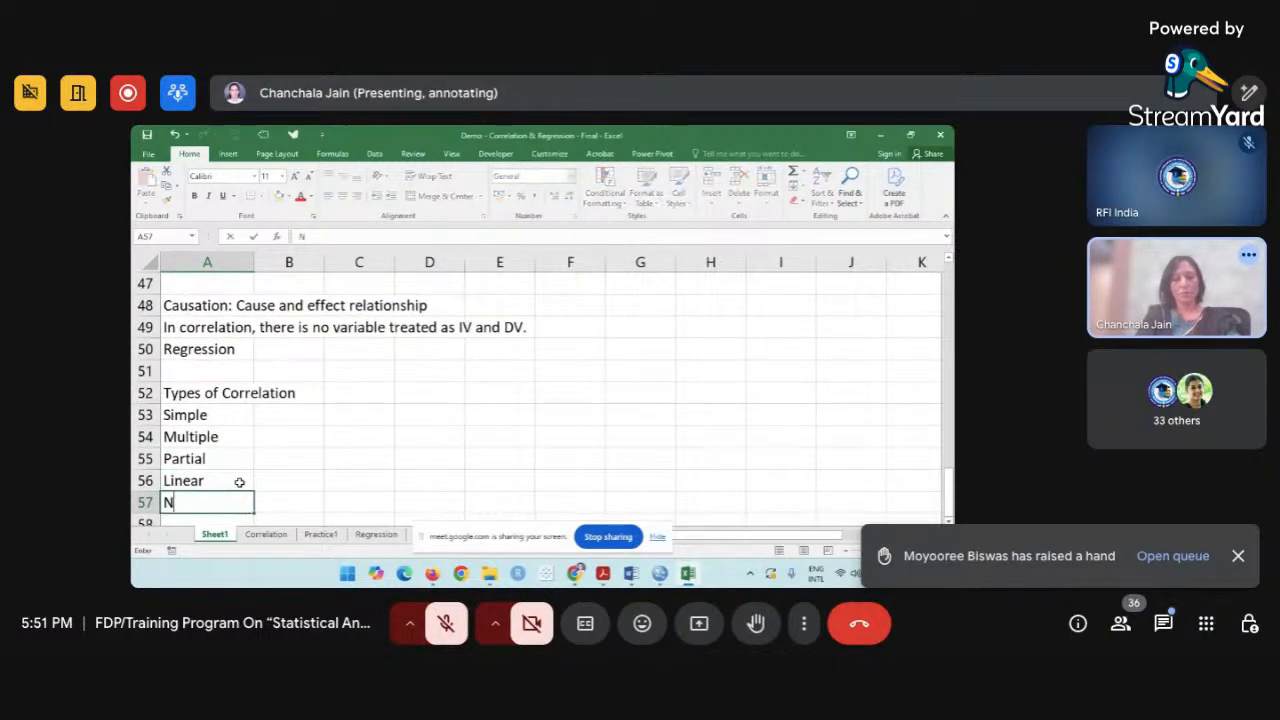
type("on-linear")
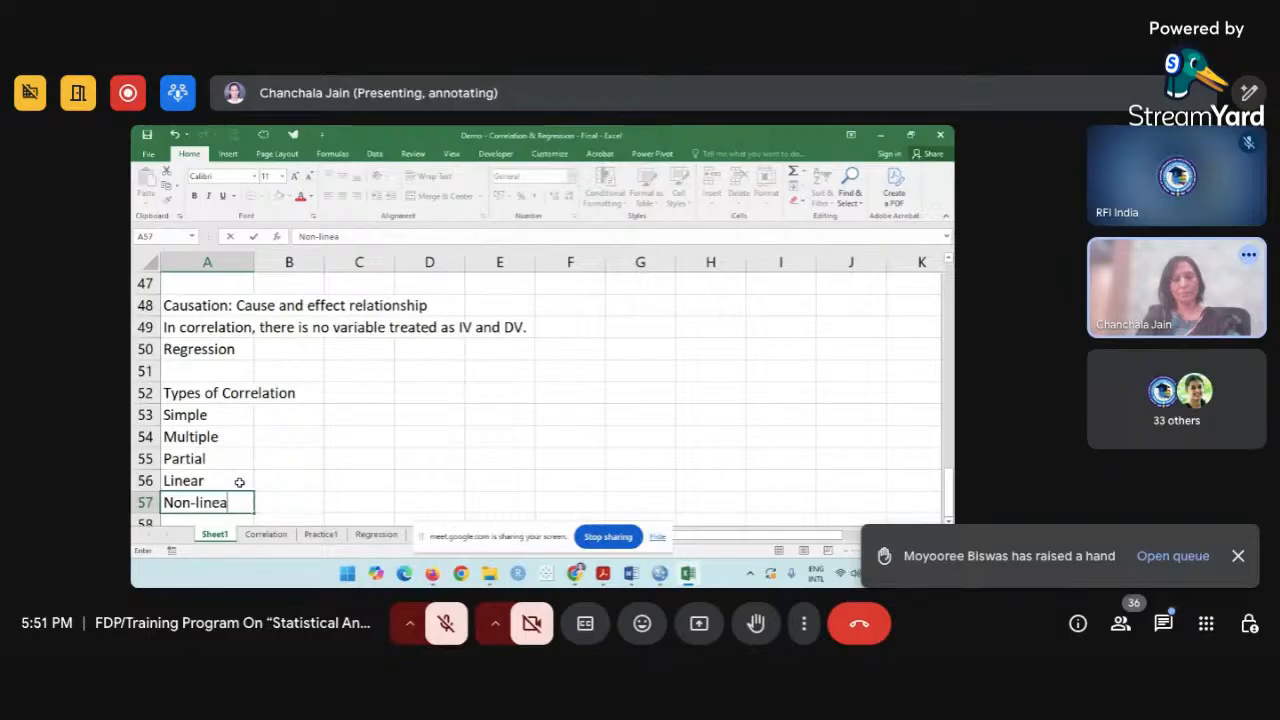
key("Return")
Add "Positive" in cell A58 and "Negative" in cell A59 to complete the list of correlation types.
type("P")
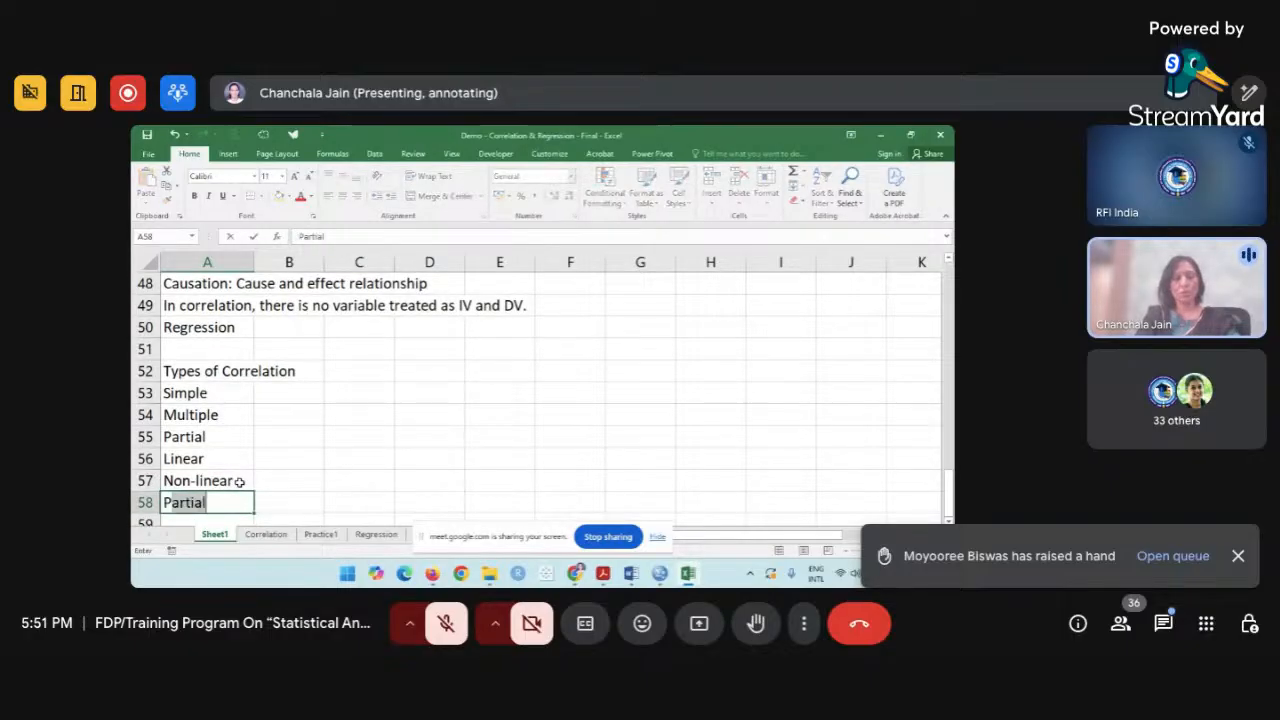
type("ositive")
left_click(240, 482)
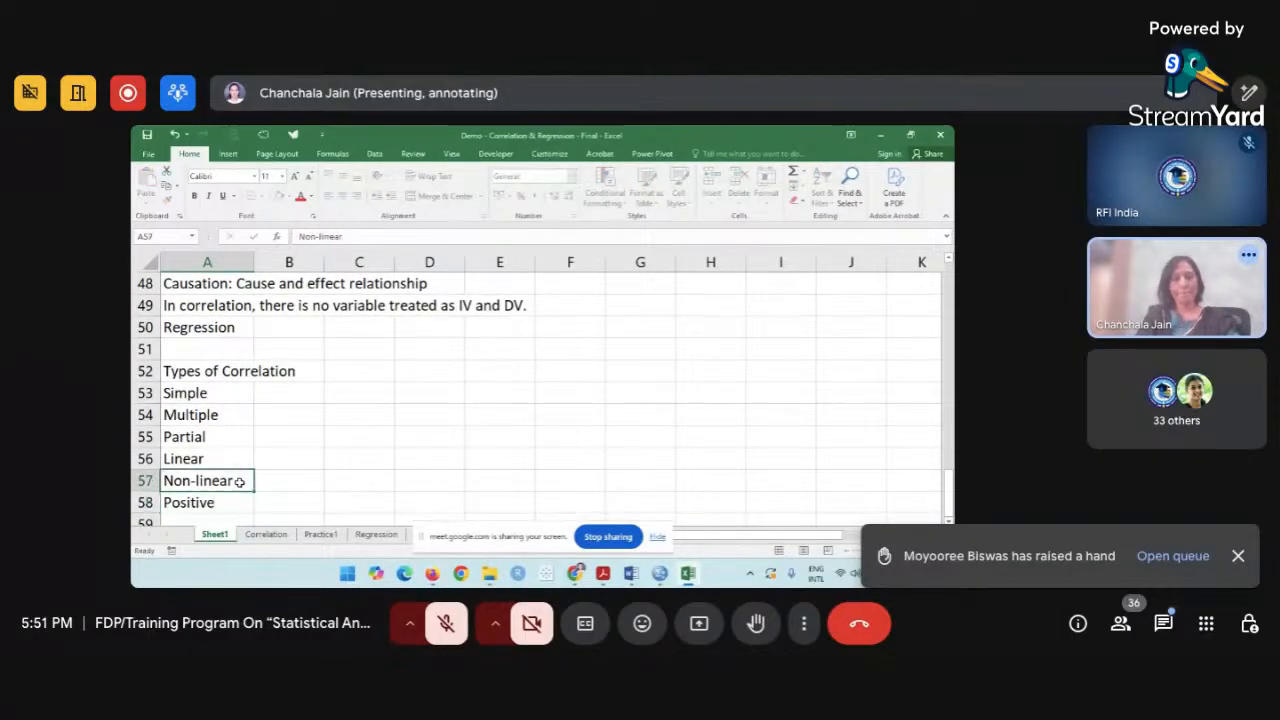
key("Down")
type("Nega")
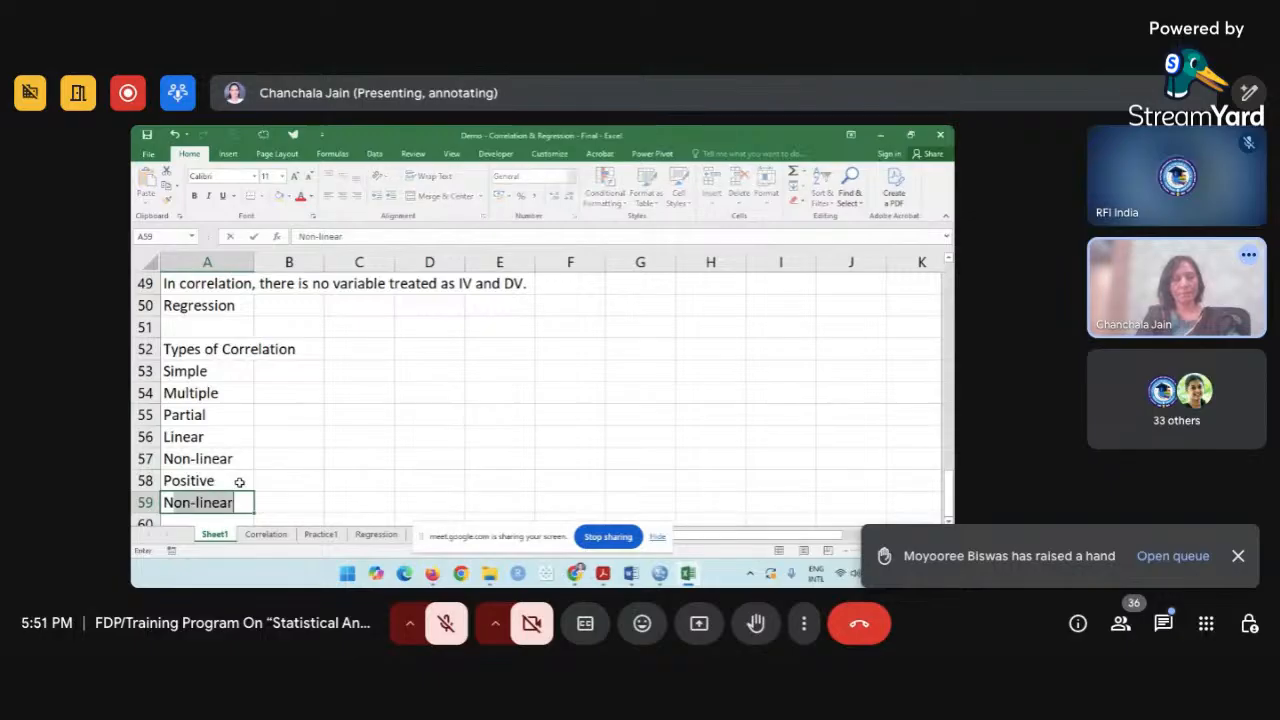
type("tive")
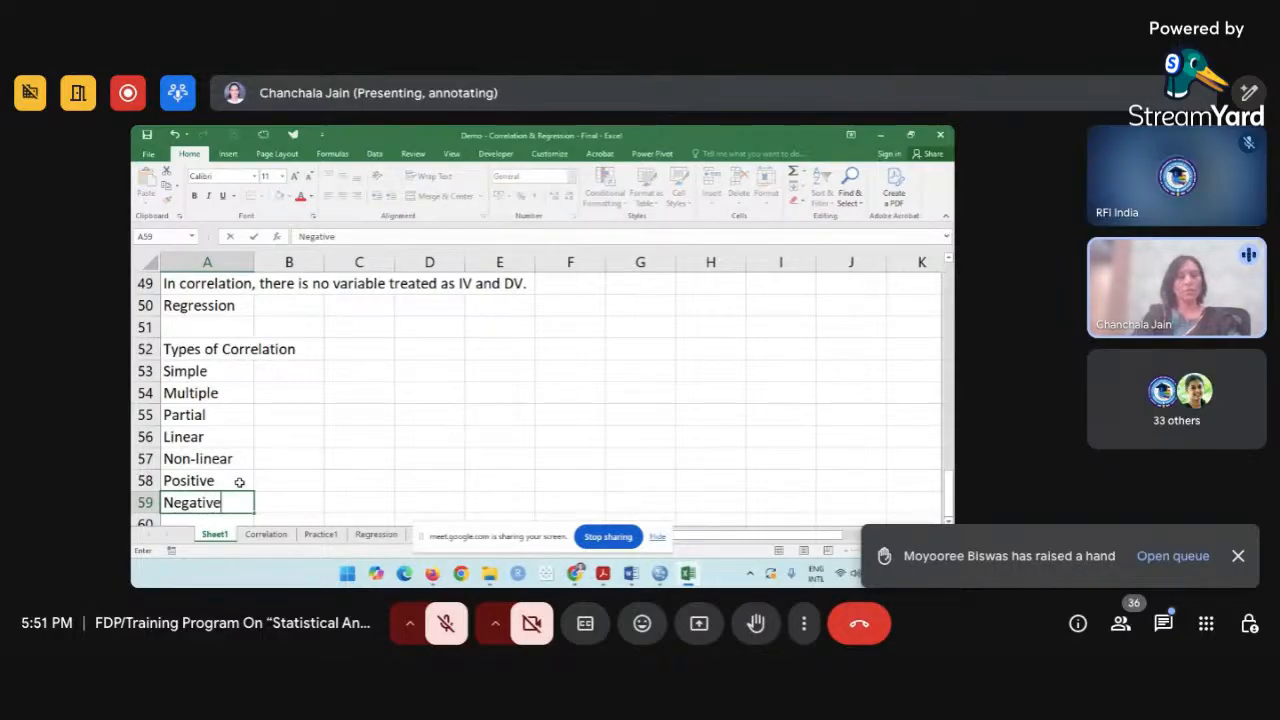
left_click(287, 492)
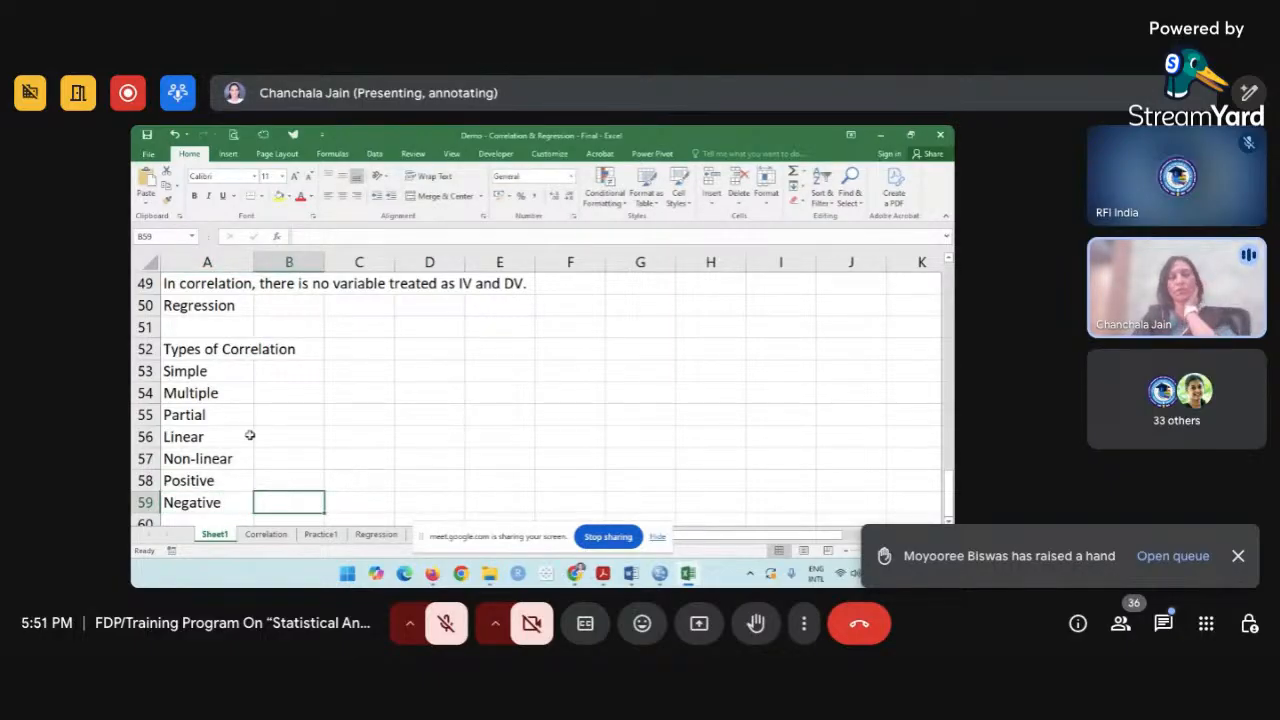
Switch to the Google Meet window to check on the participants and return to the Excel workbook.
left_click(205, 347)
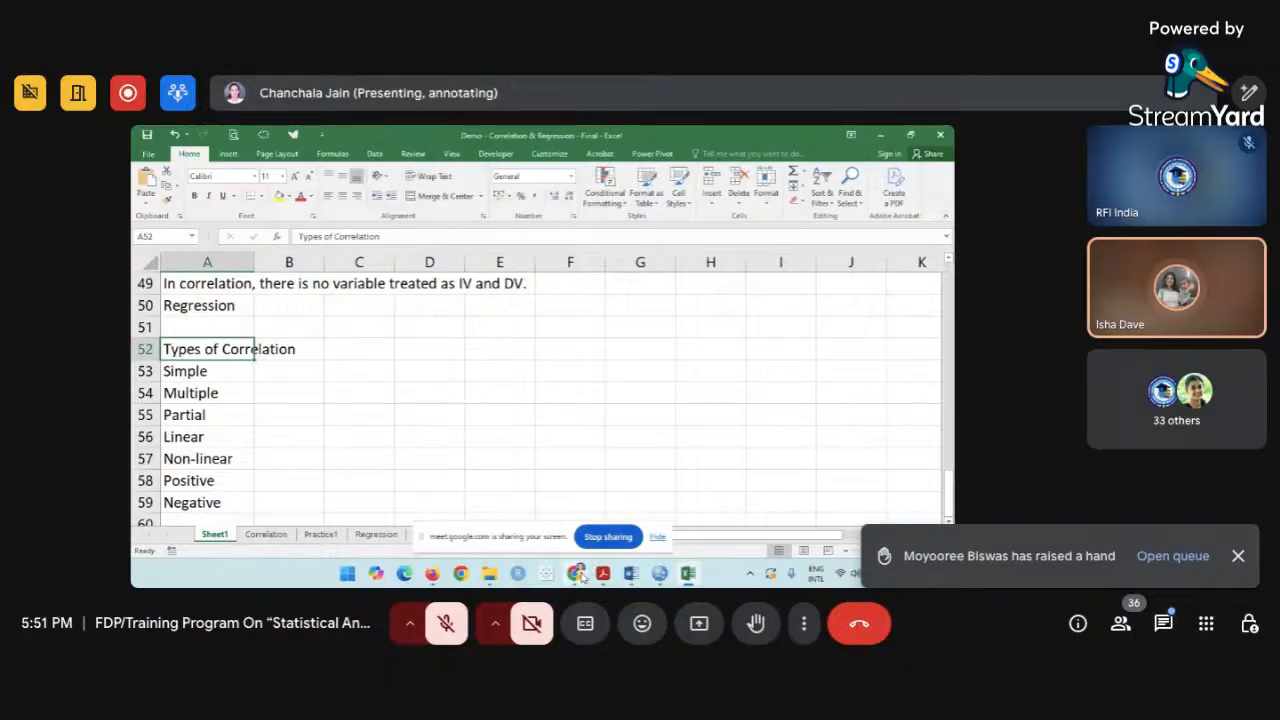
mouse_move(578, 575)
left_click(571, 500)
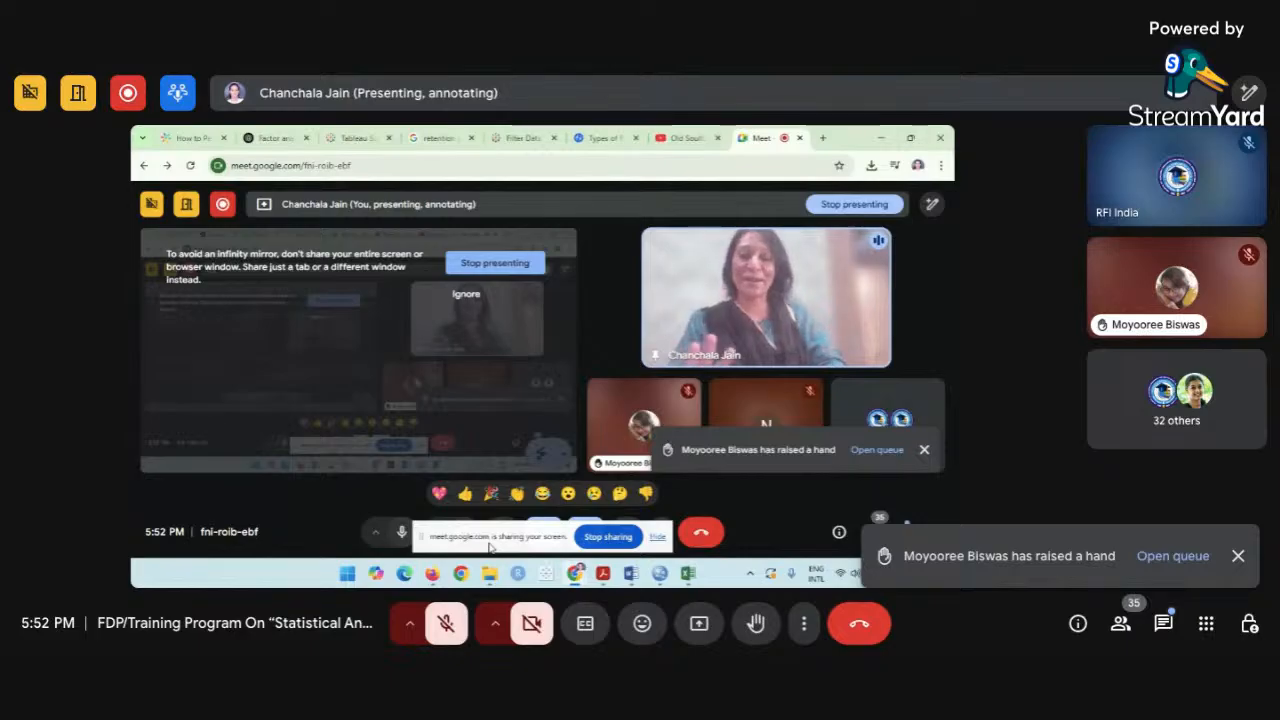
mouse_move(688, 572)
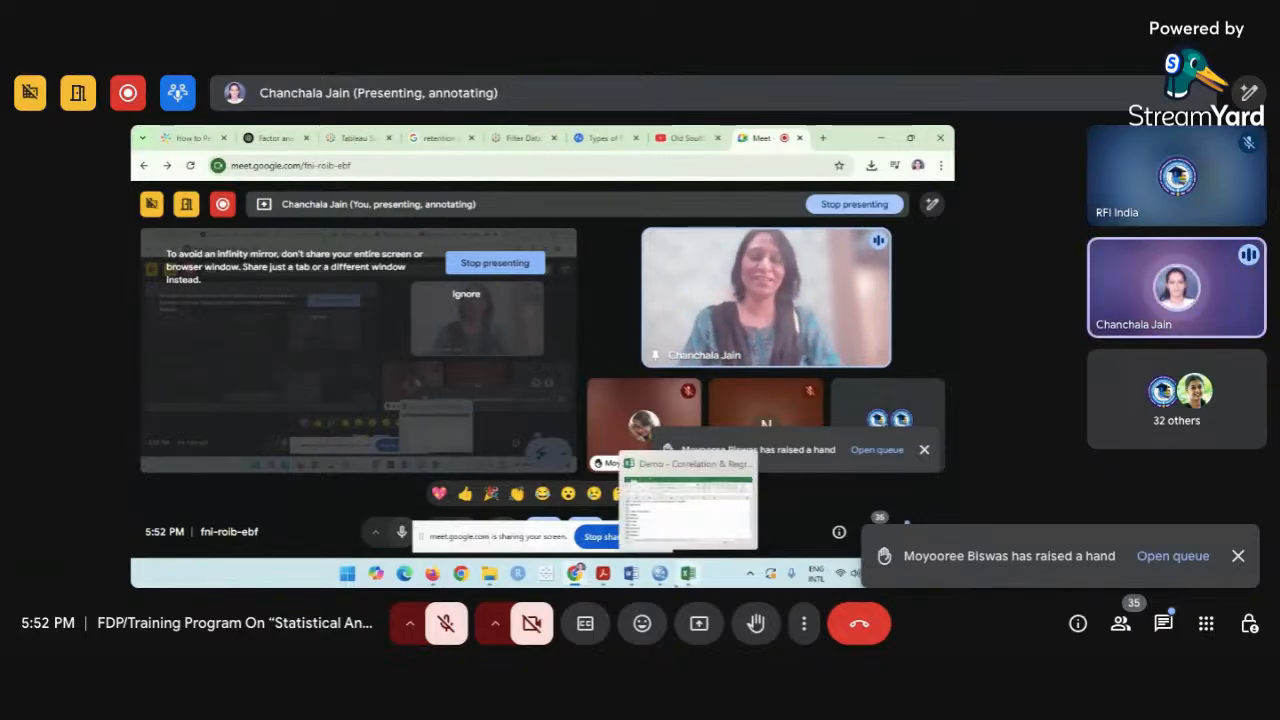
left_click(697, 540)
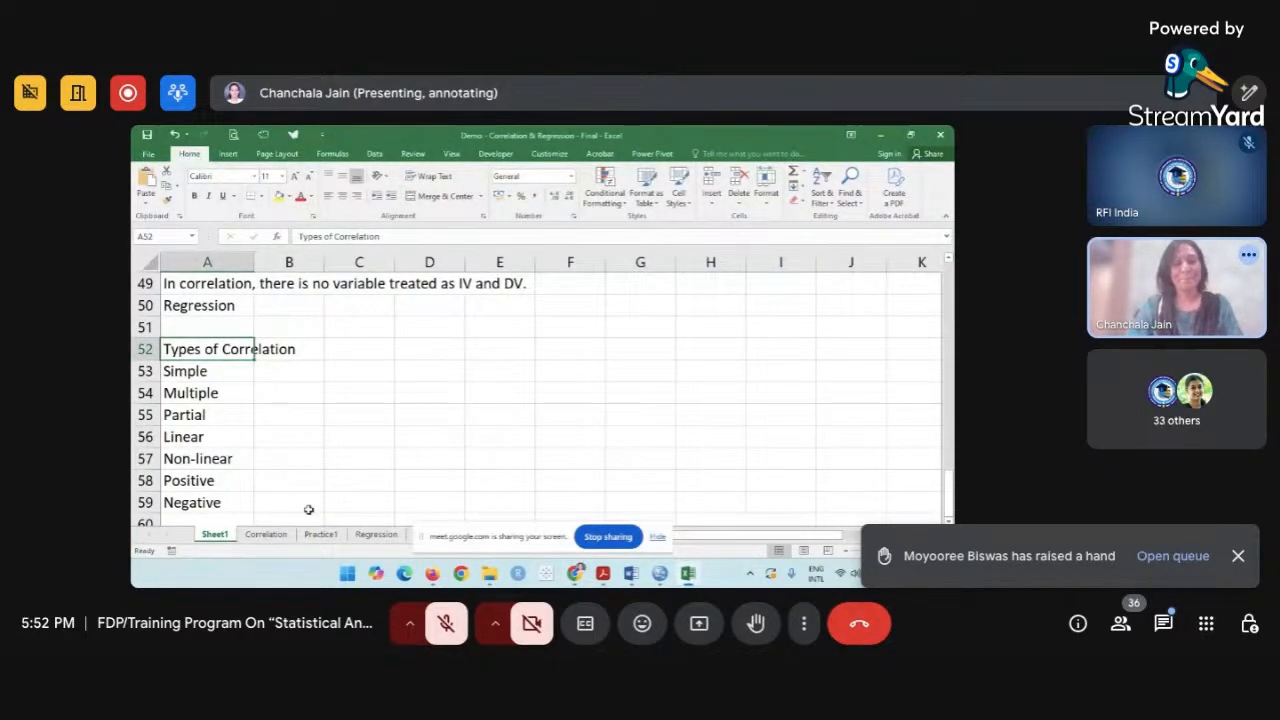
Enter the definition "when we study 2 variables" beside Simple in cell B53.
left_click(219, 505)
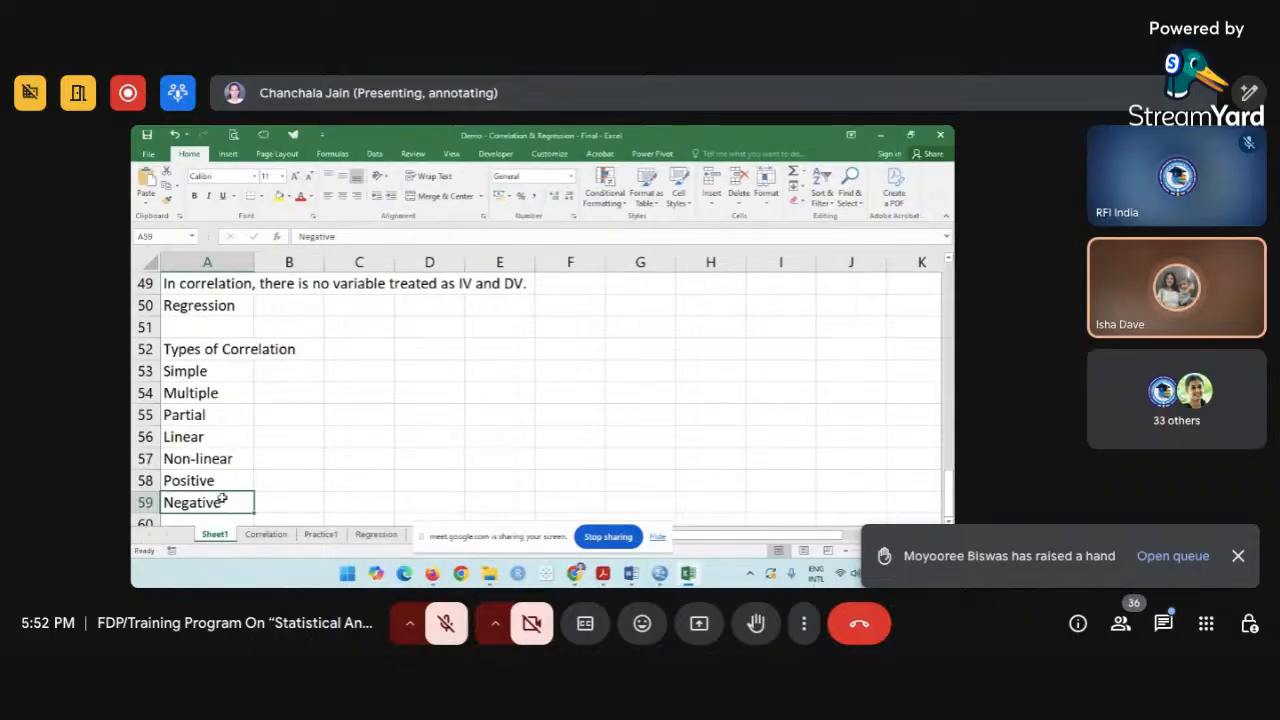
left_click(295, 376)
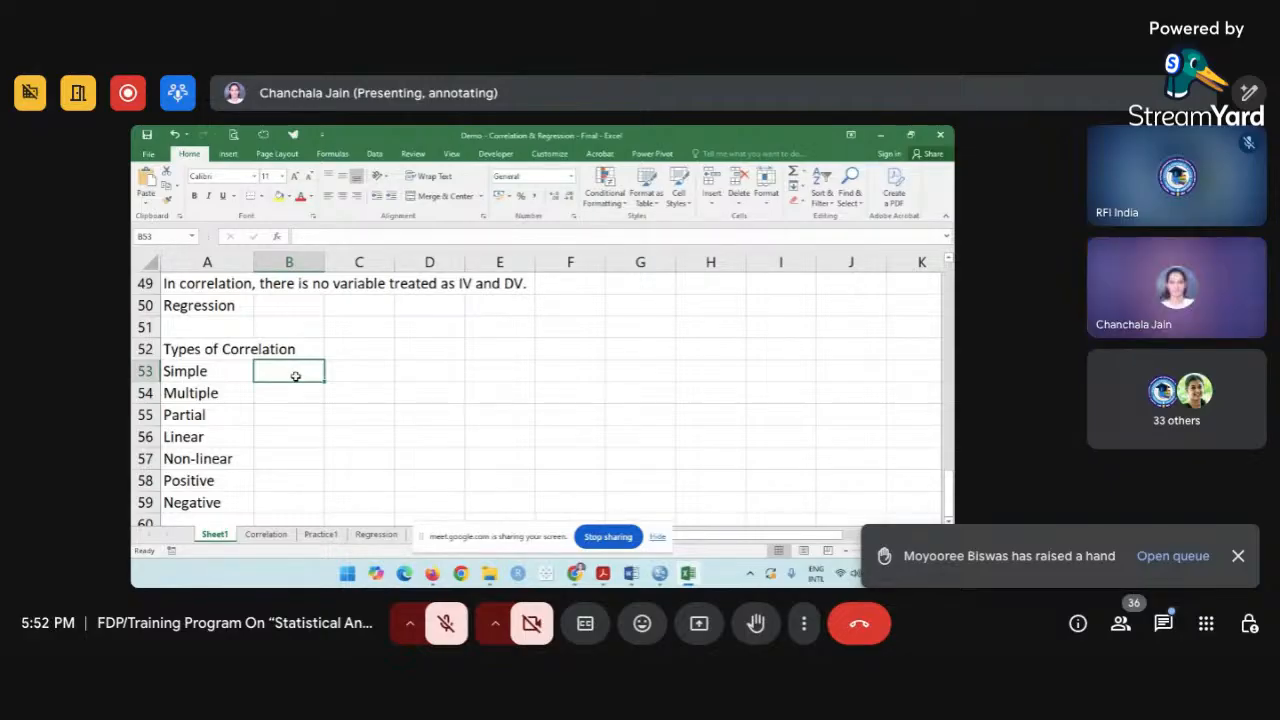
left_click(221, 374)
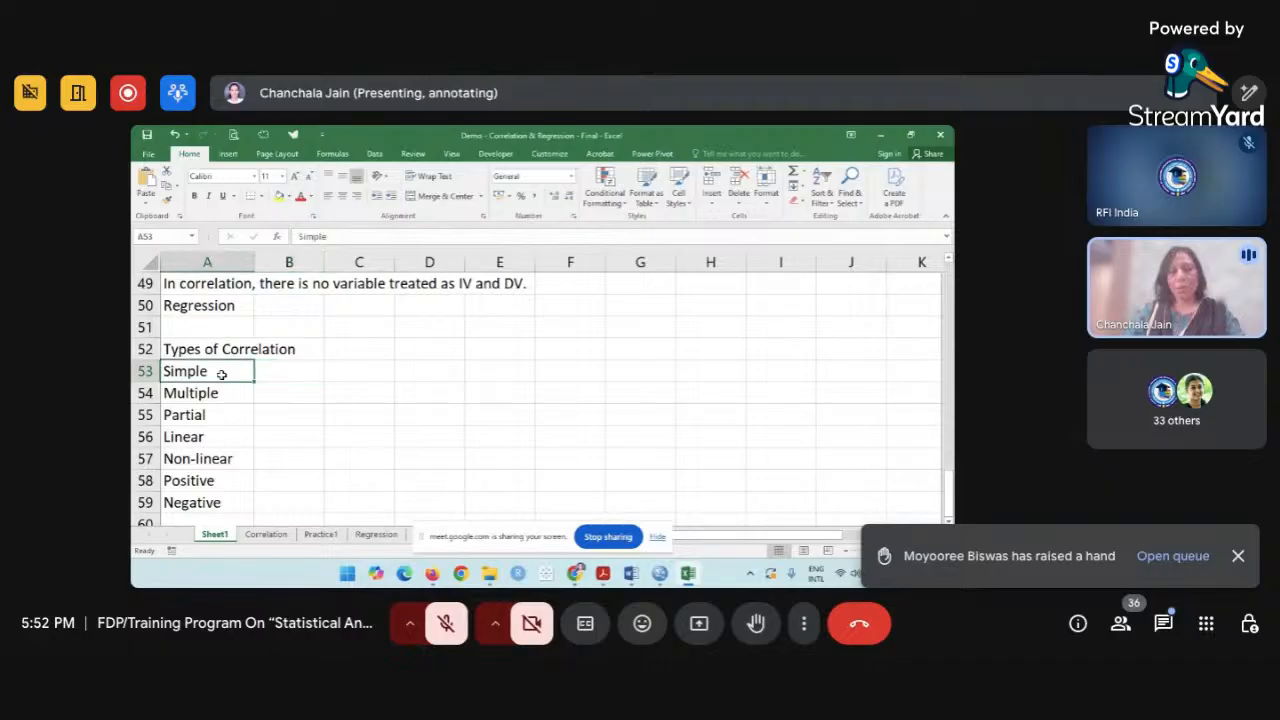
left_click(264, 378)
type("w")
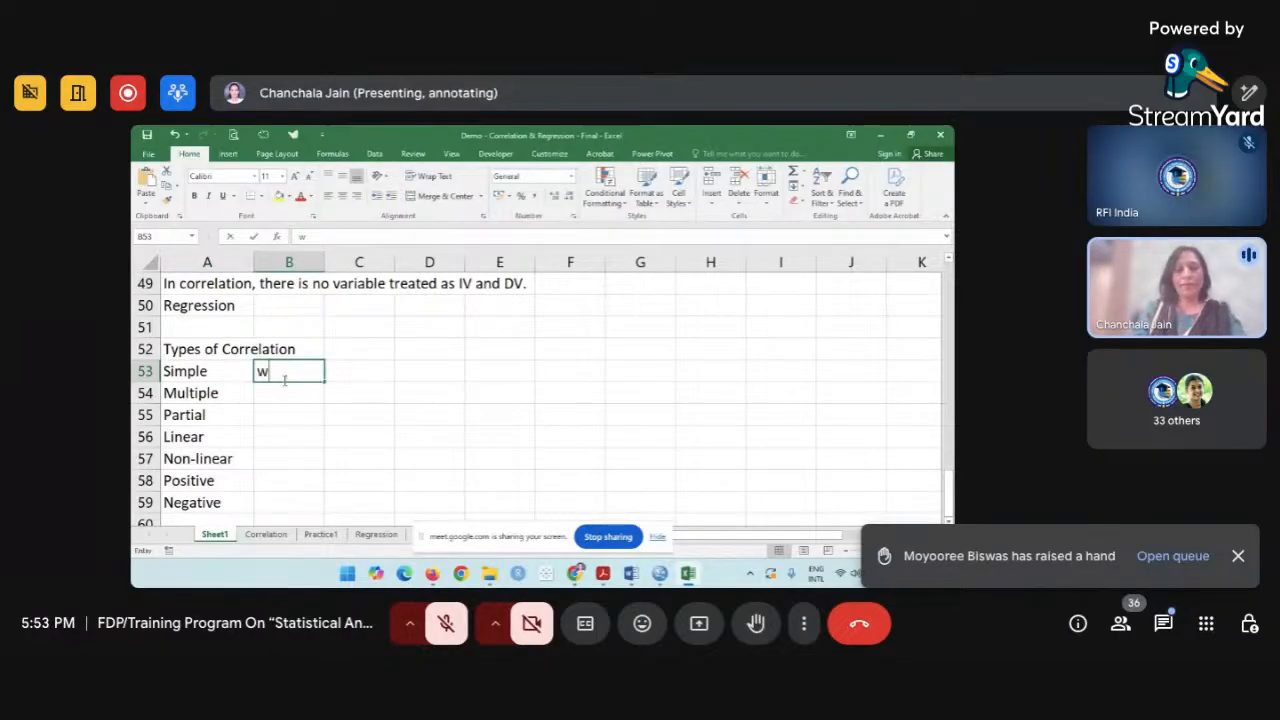
type("hen we stu")
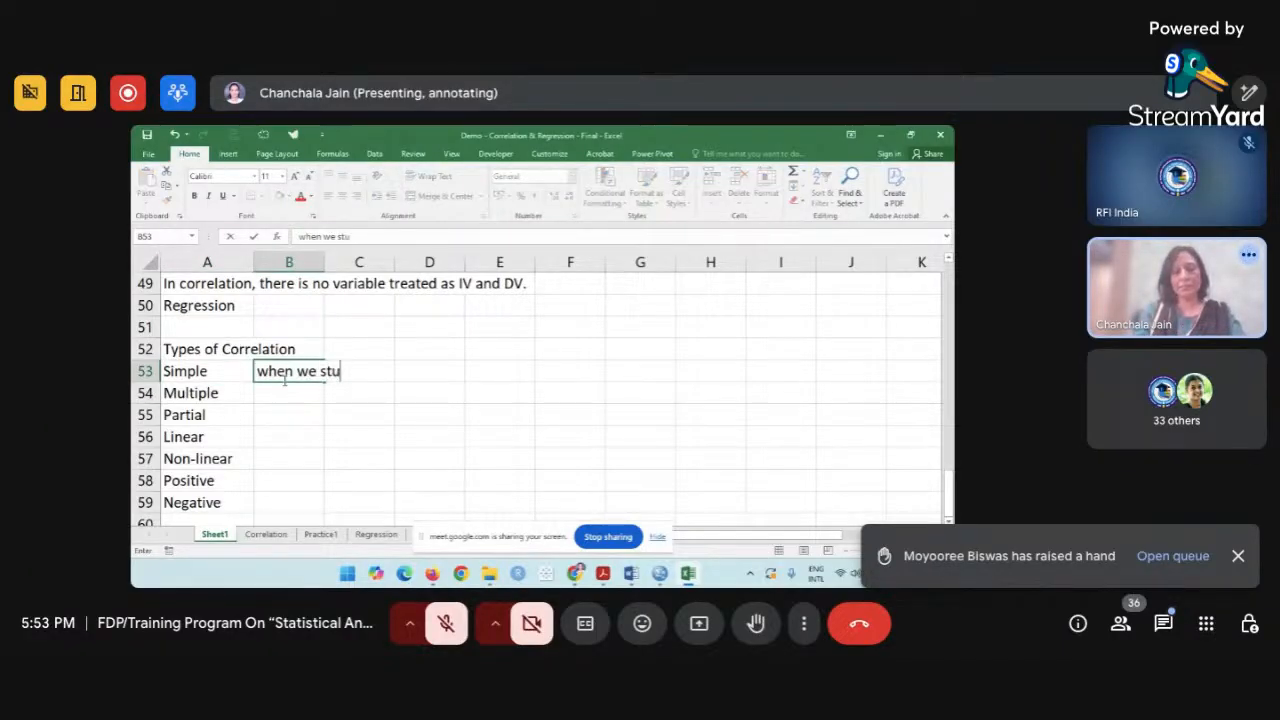
type("dy 2 variables")
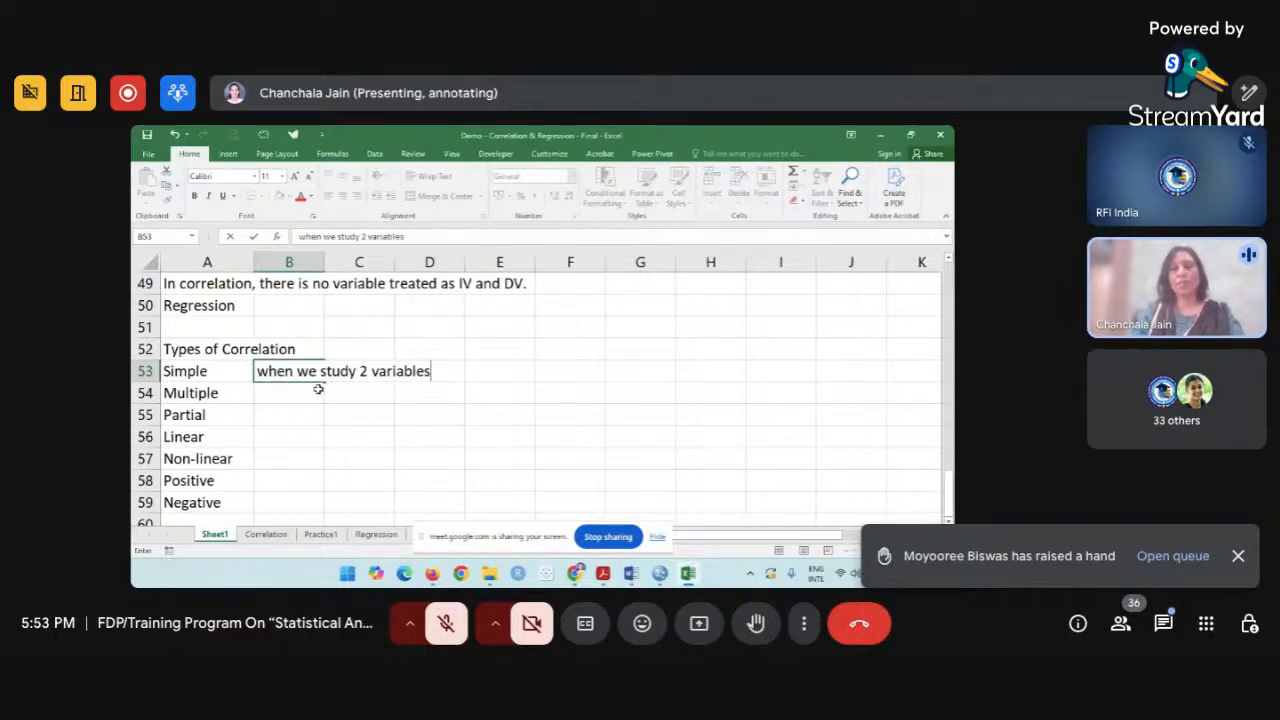
Enter the definition "when we study more than 2 variables" beside Multiple in cell B54.
left_click(293, 388)
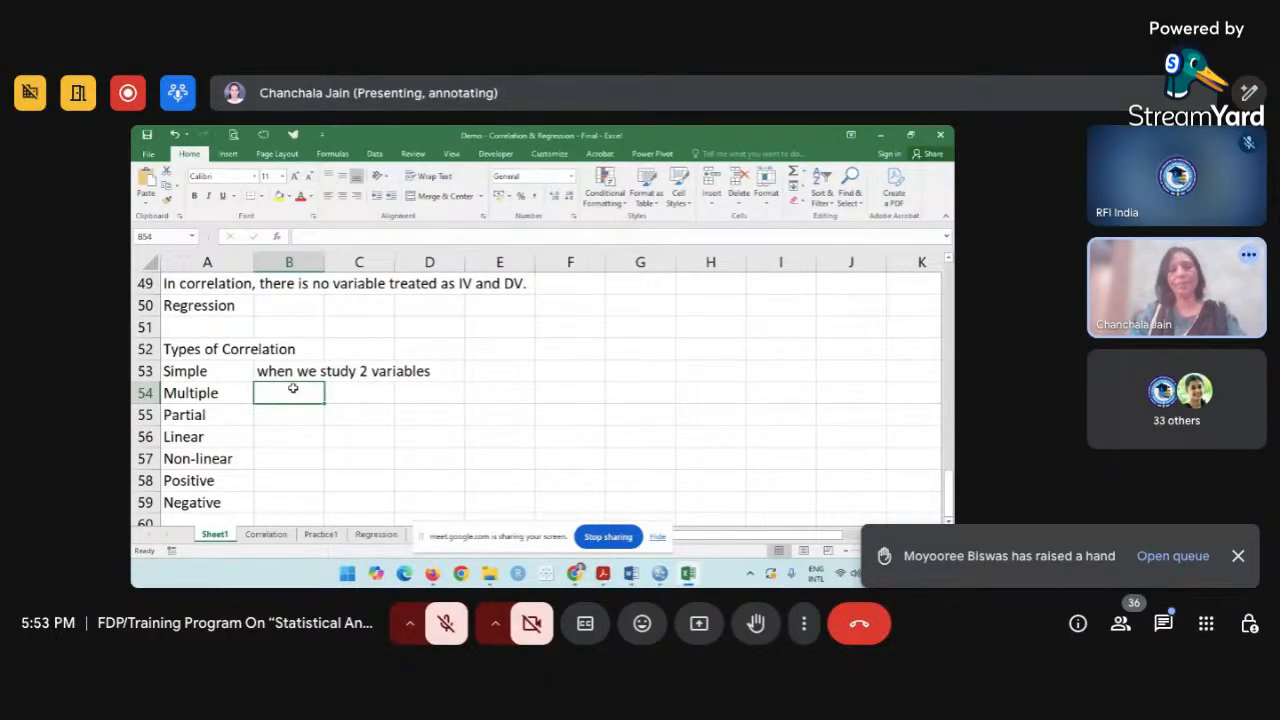
type("when we st")
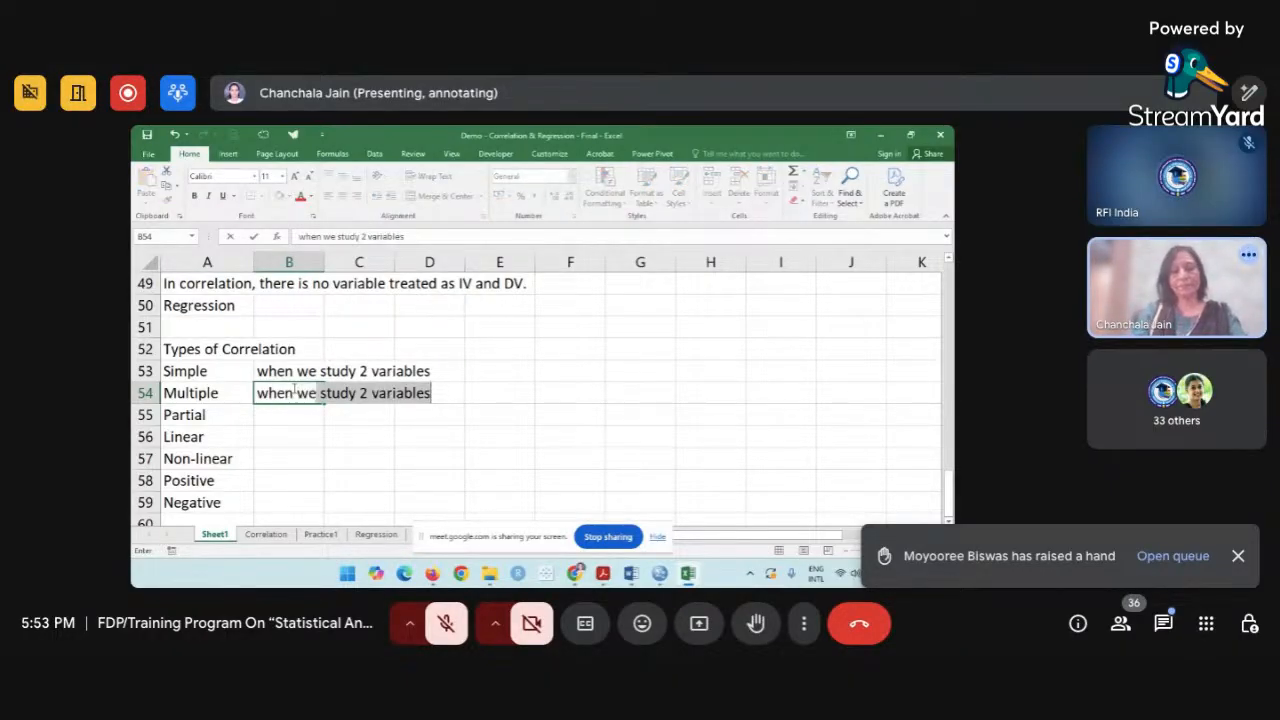
type("udy more")
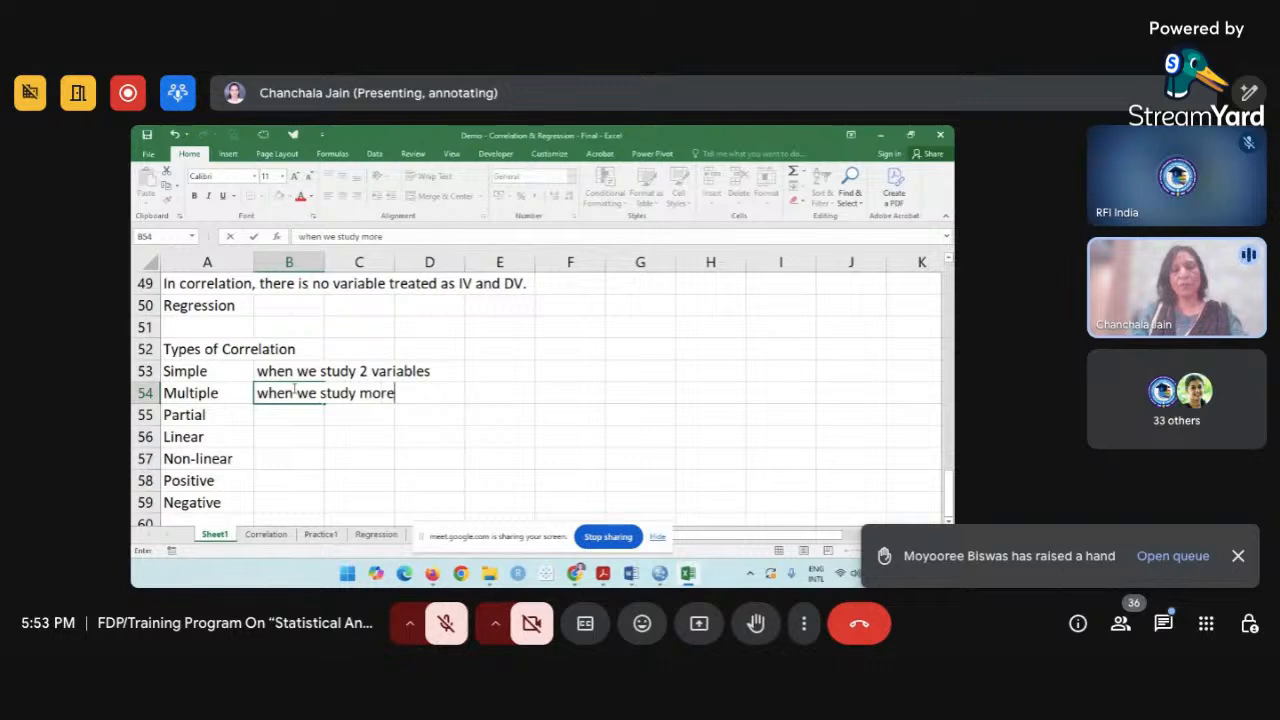
type(" than 2 variables")
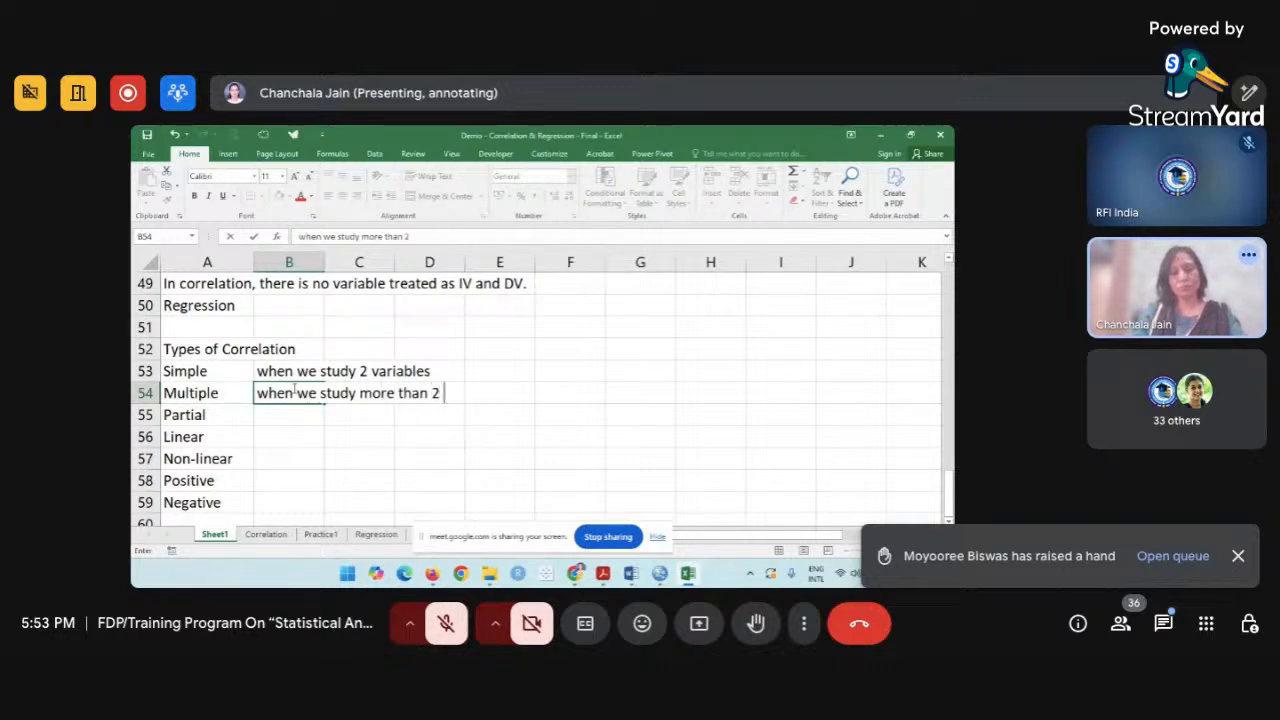
Enter the definition "when we study few variables by keeping other variables constant" beside Partial in cell B55.
left_click(287, 414)
type("w")
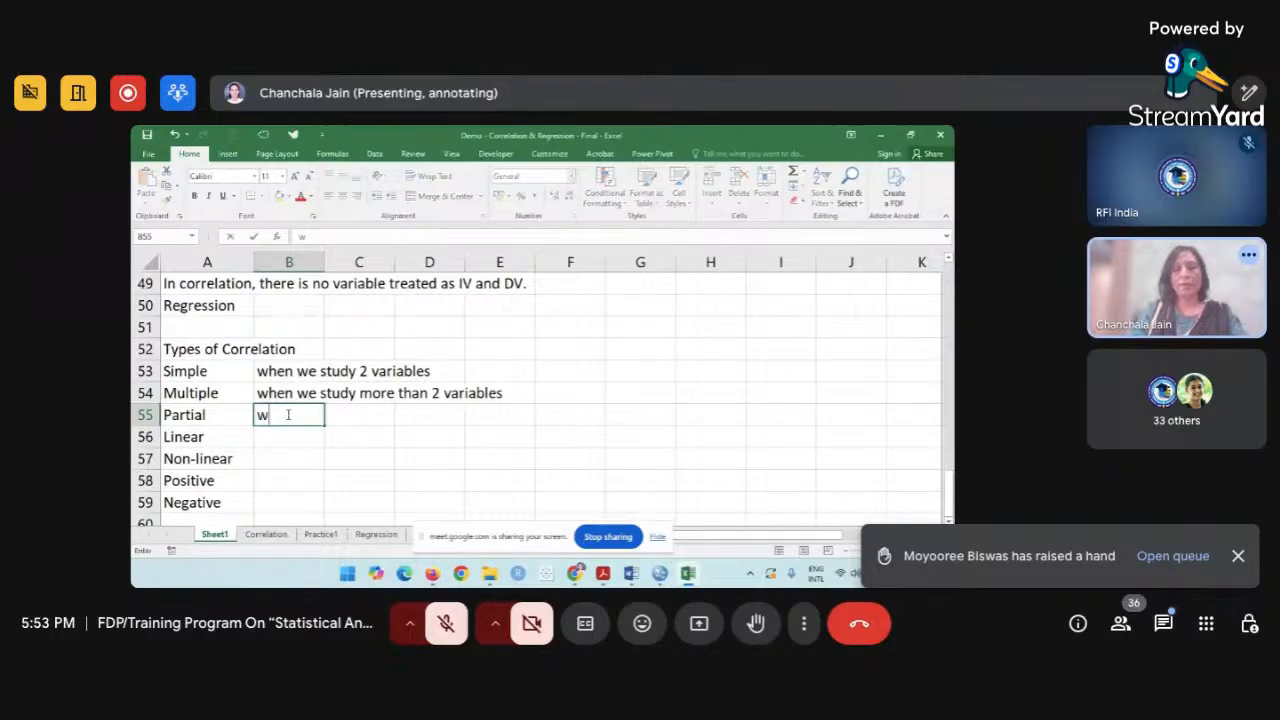
type("hen we s")
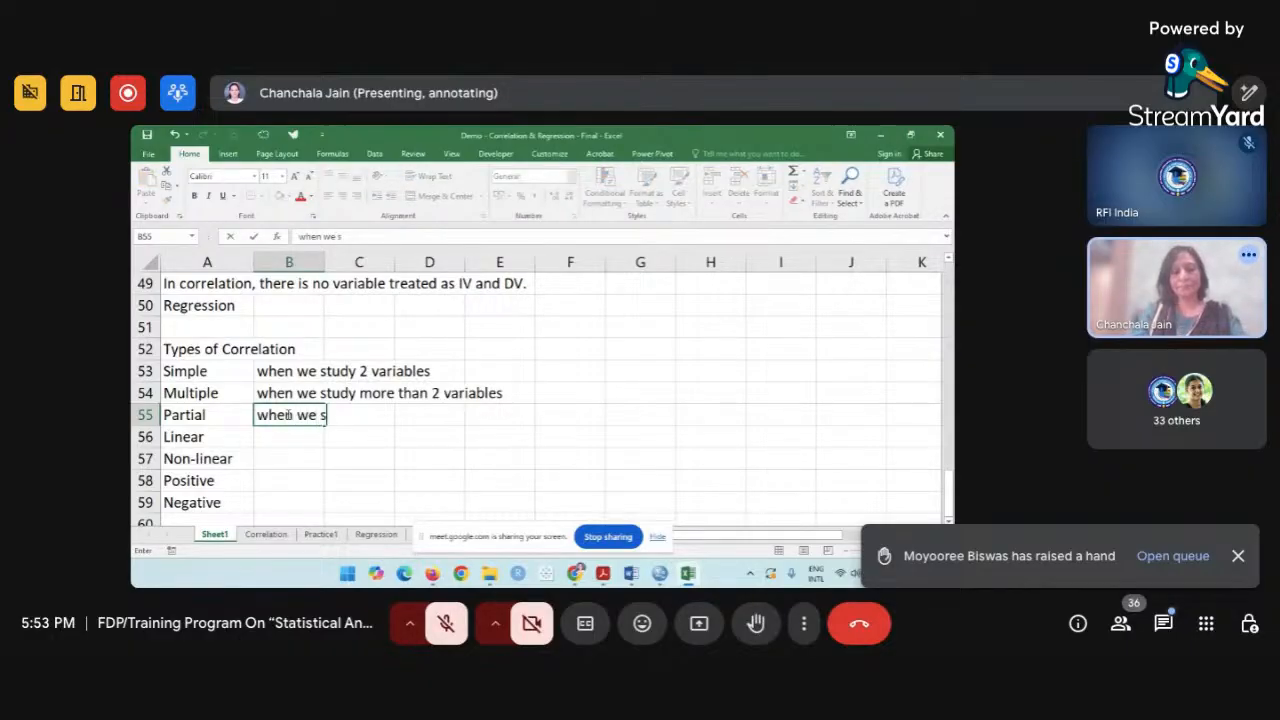
type("tudy few ")
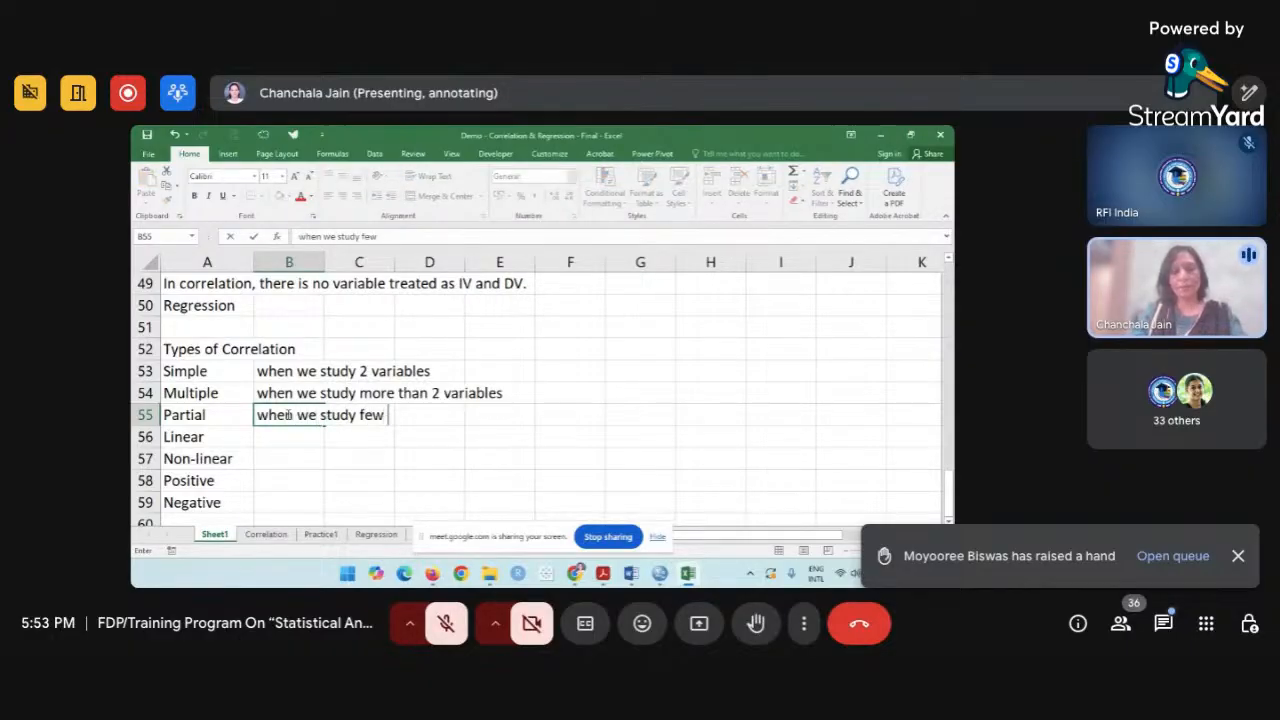
type("variable")
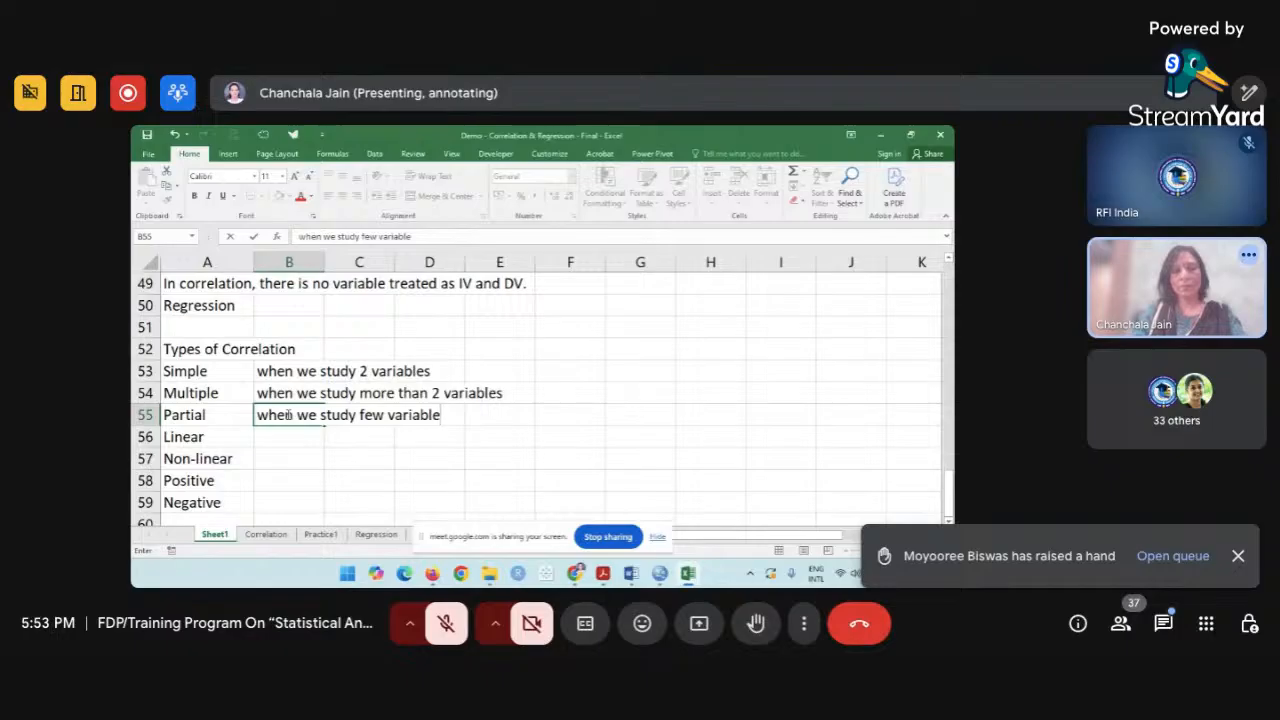
type("s by keepi")
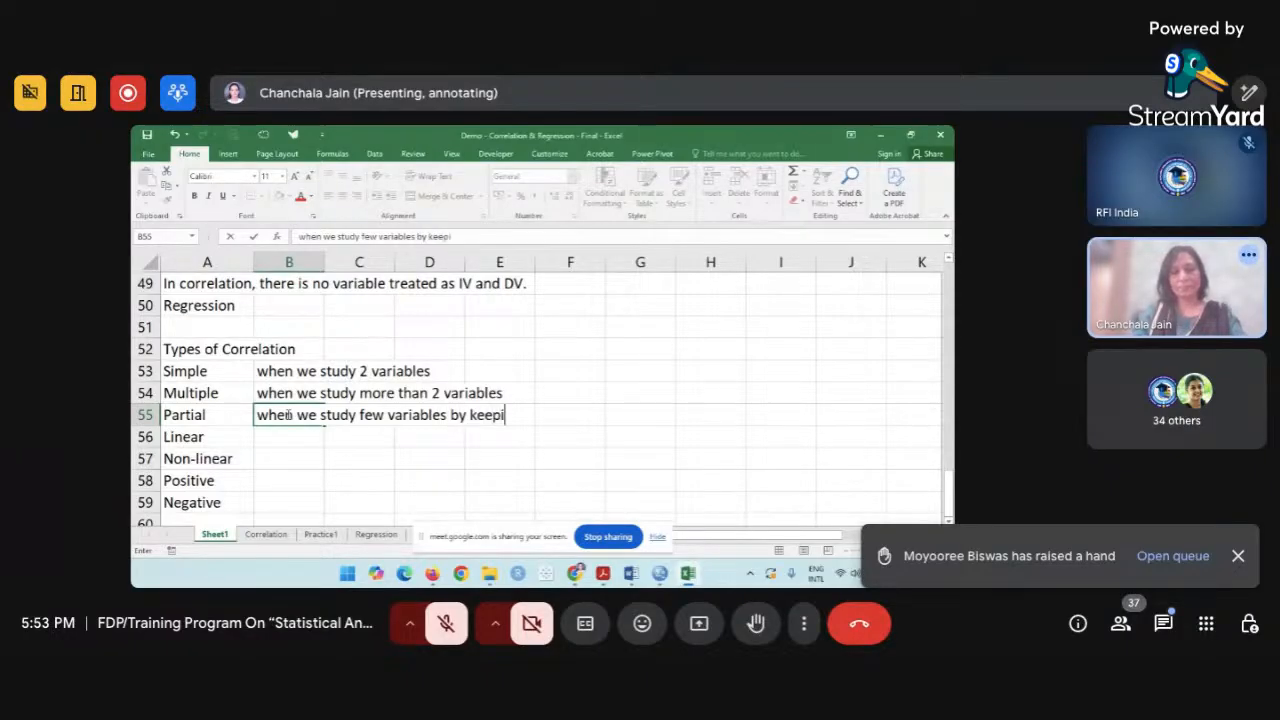
type("ng other ")
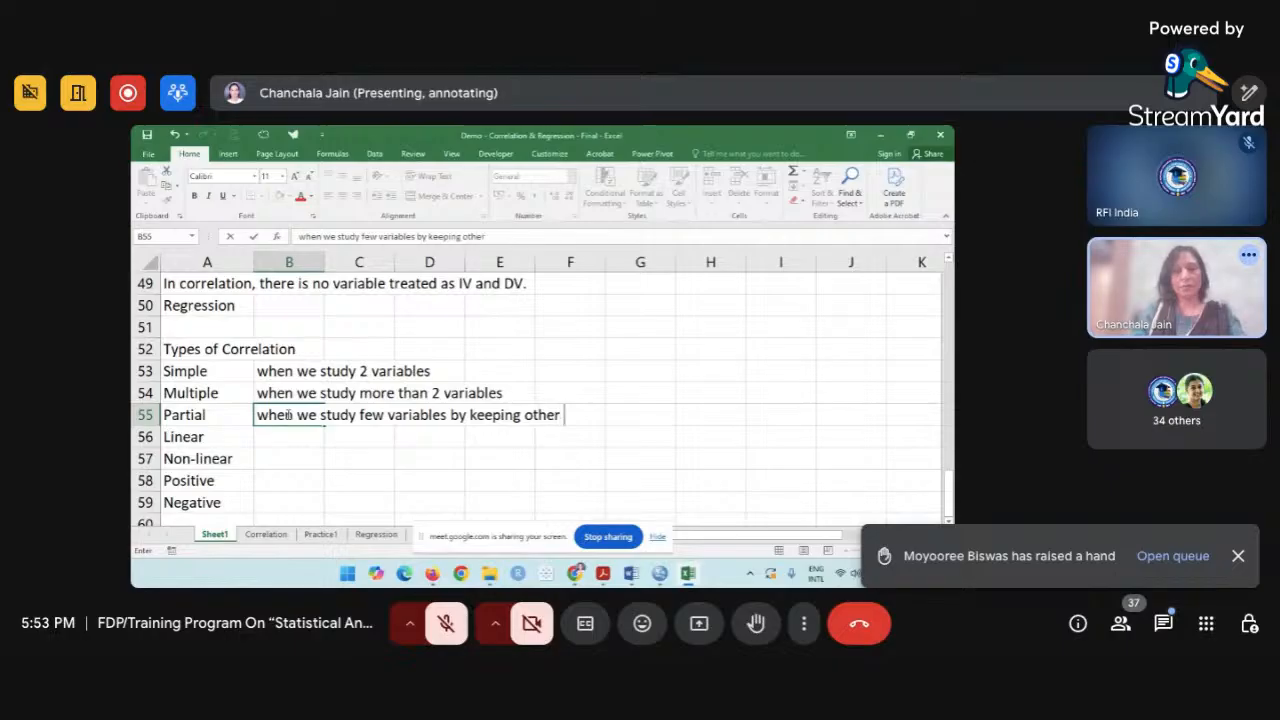
type("variables ")
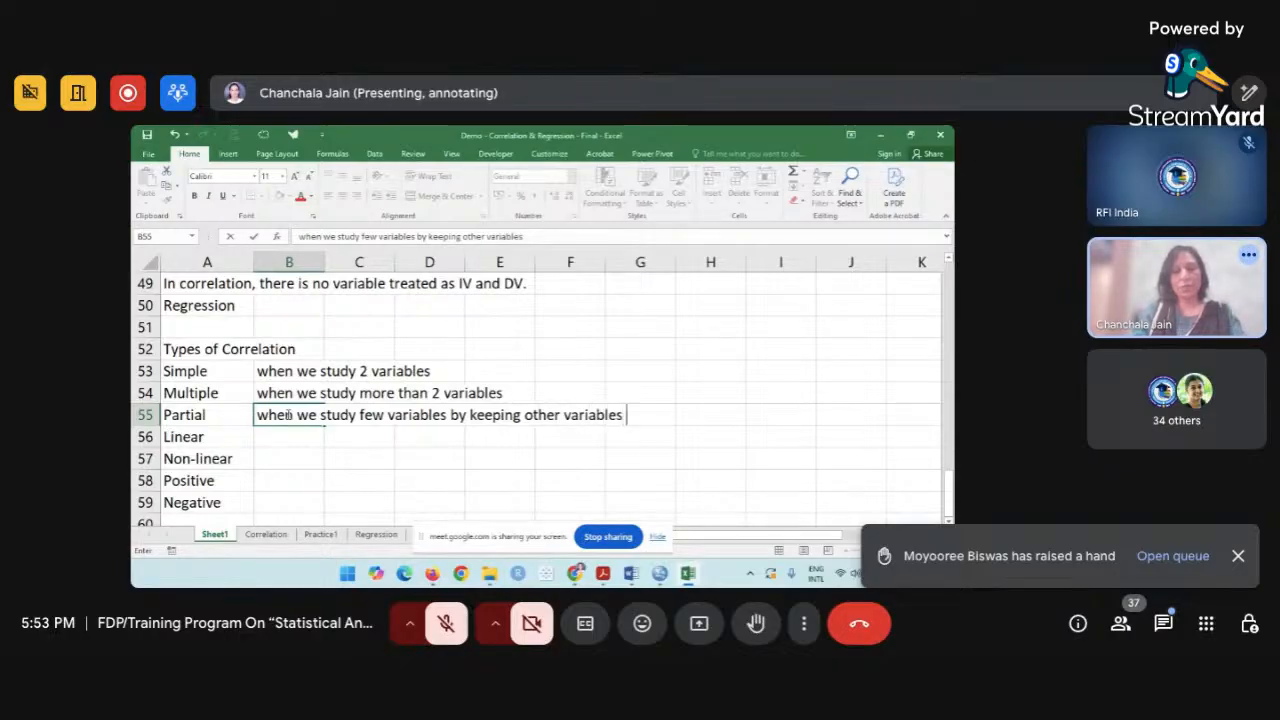
type("constant")
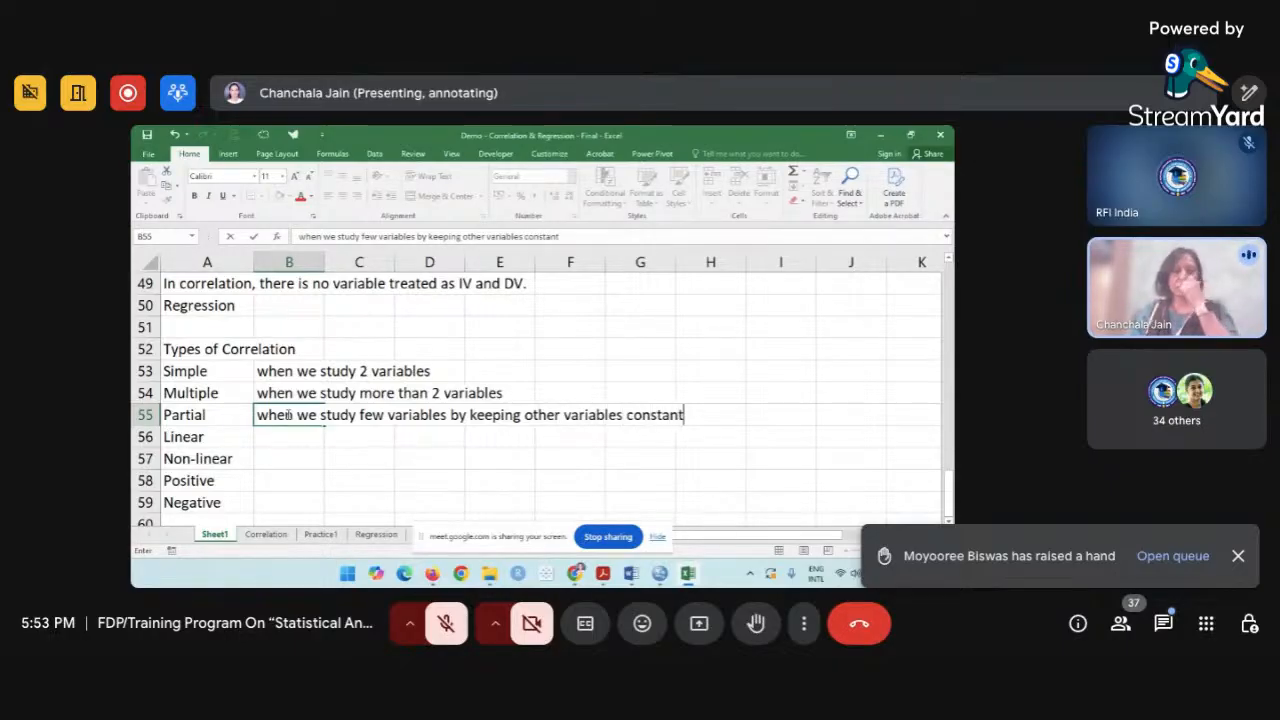
key("Return")
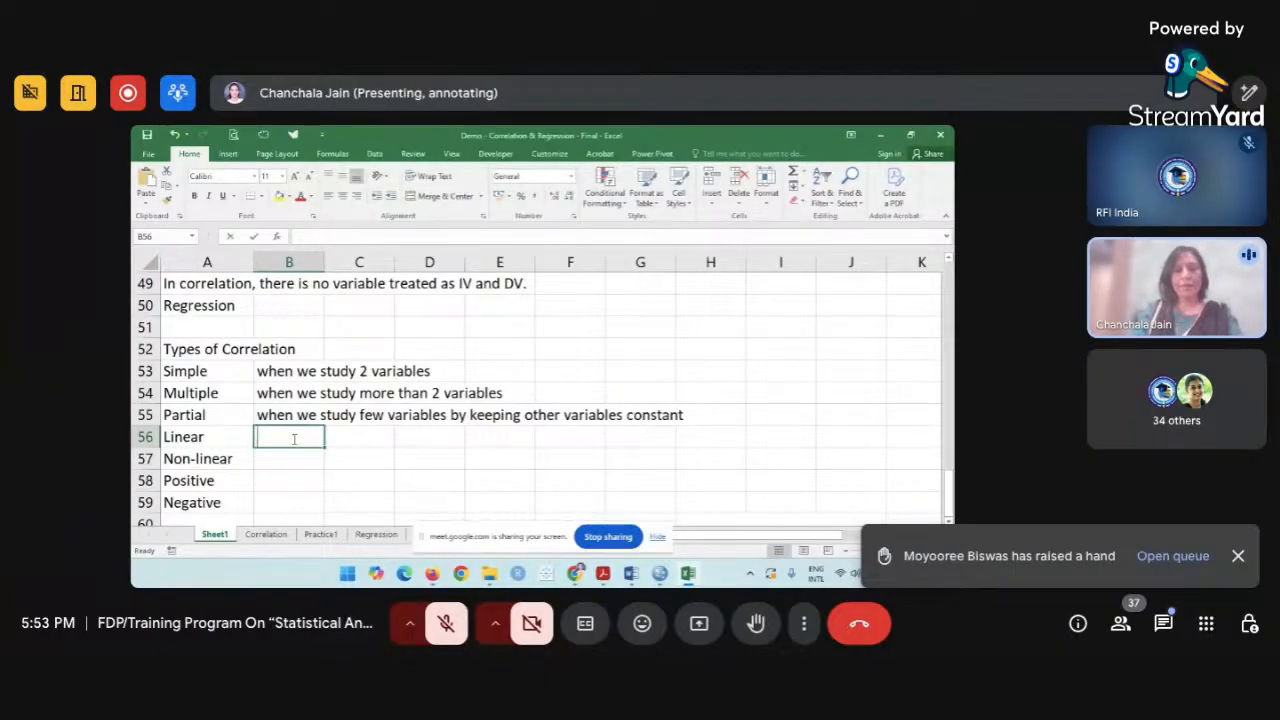
Enter the definition "when propotion of change is same" beside Linear in cell B56.
type("when pro")
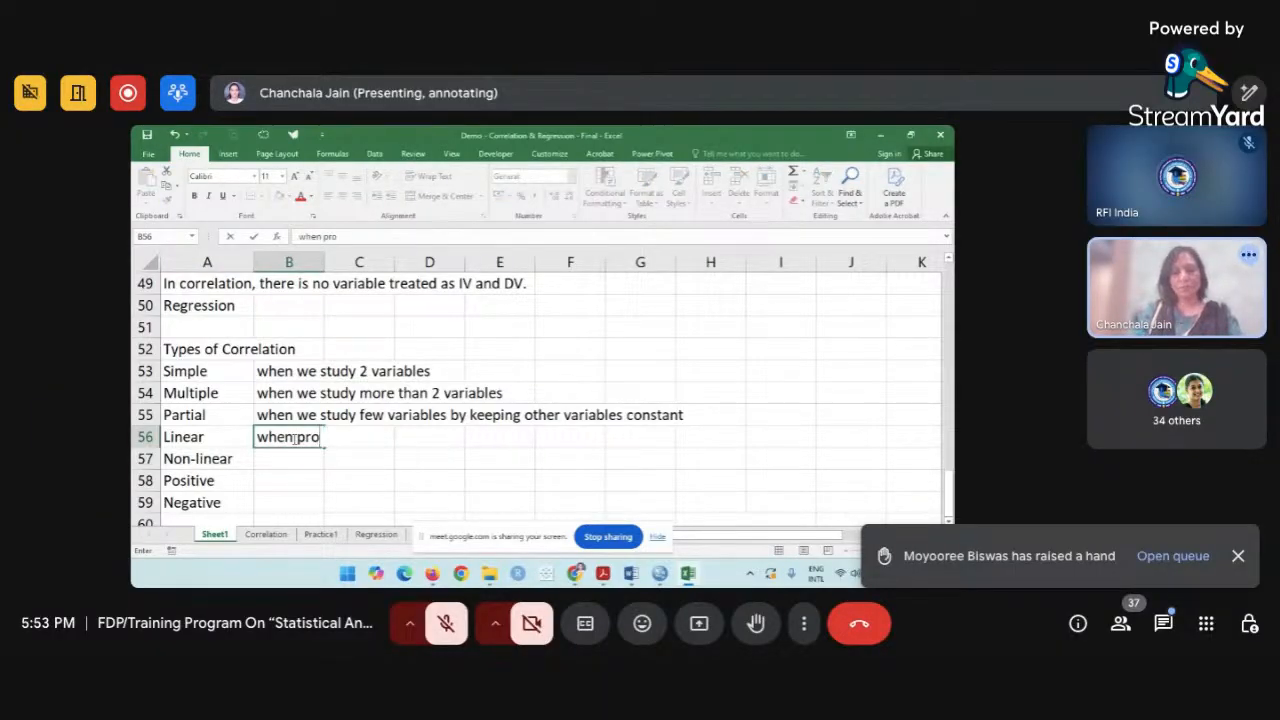
type("pos=rt")
key("BackSpace")
key("BackSpace")
key("BackSpace")
key("BackSpace")
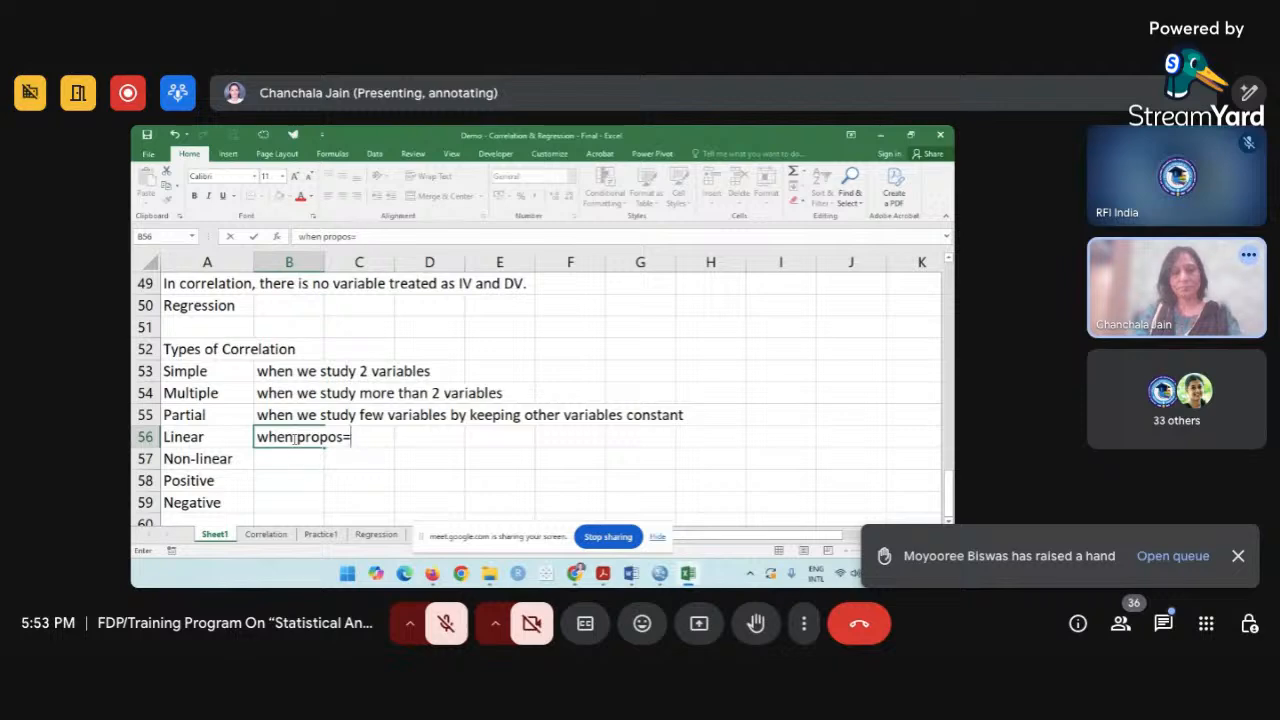
type("ion of chan")
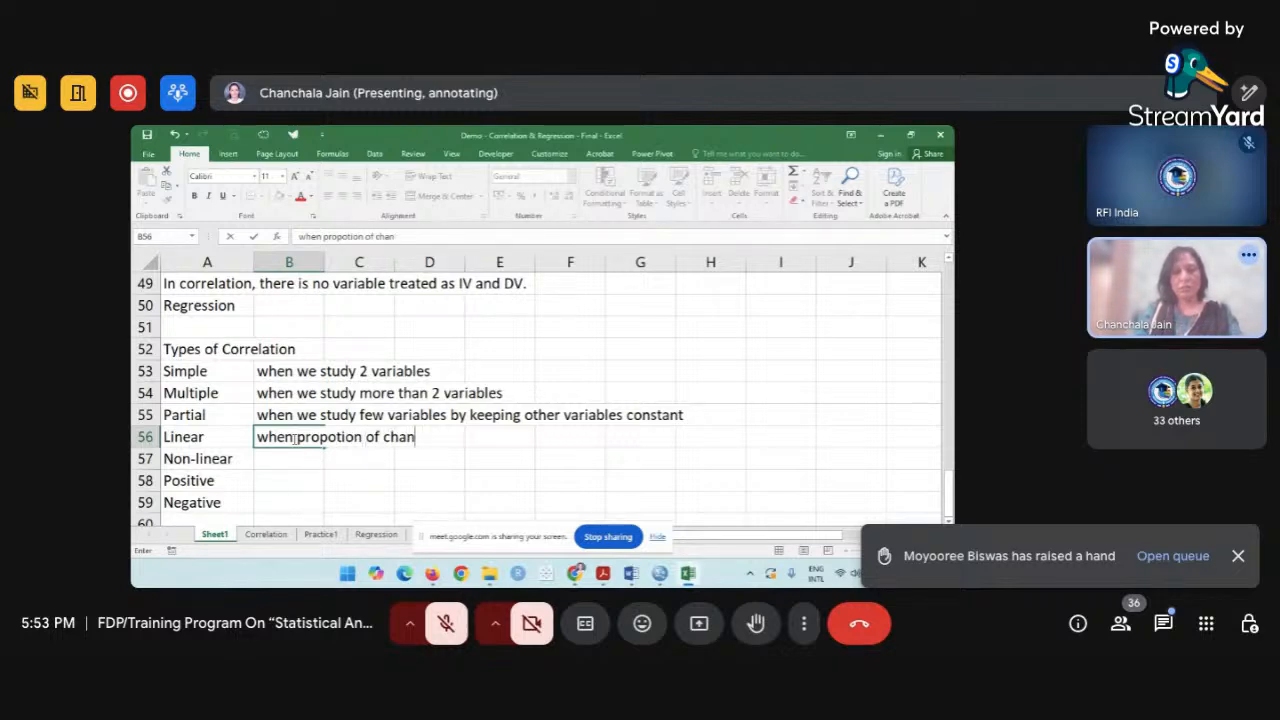
type("ege is same")
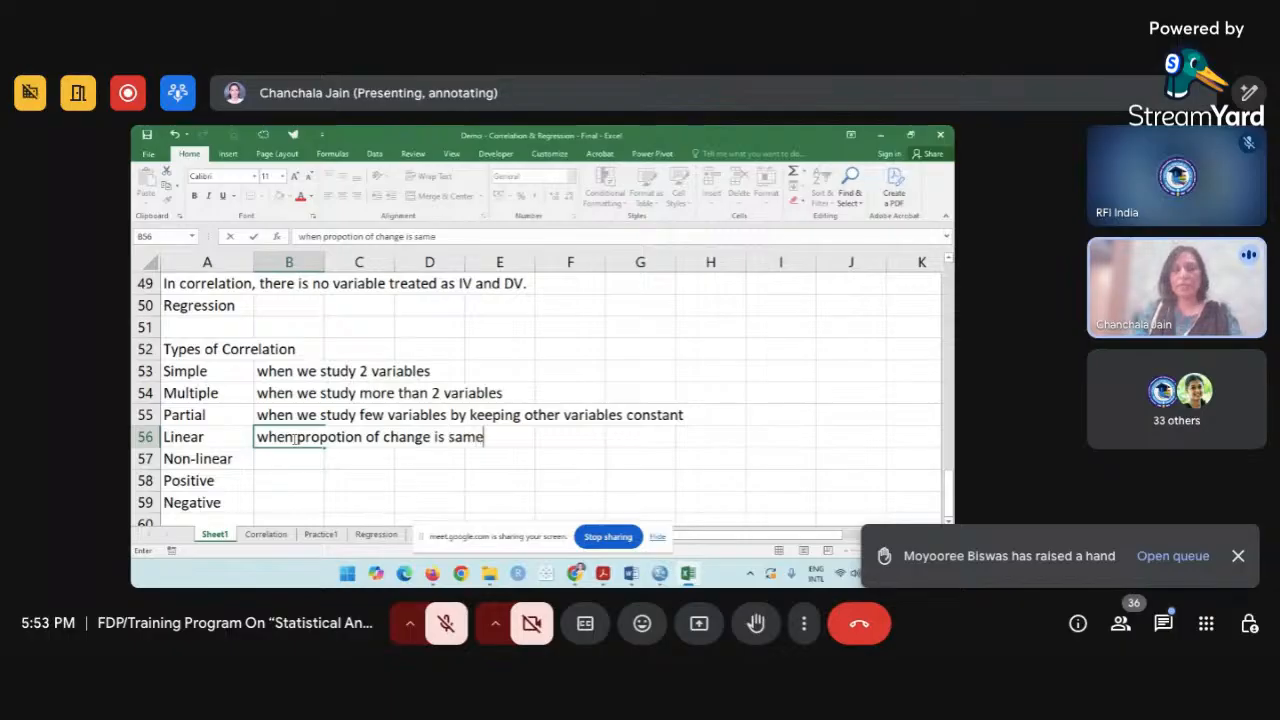
key("Return")
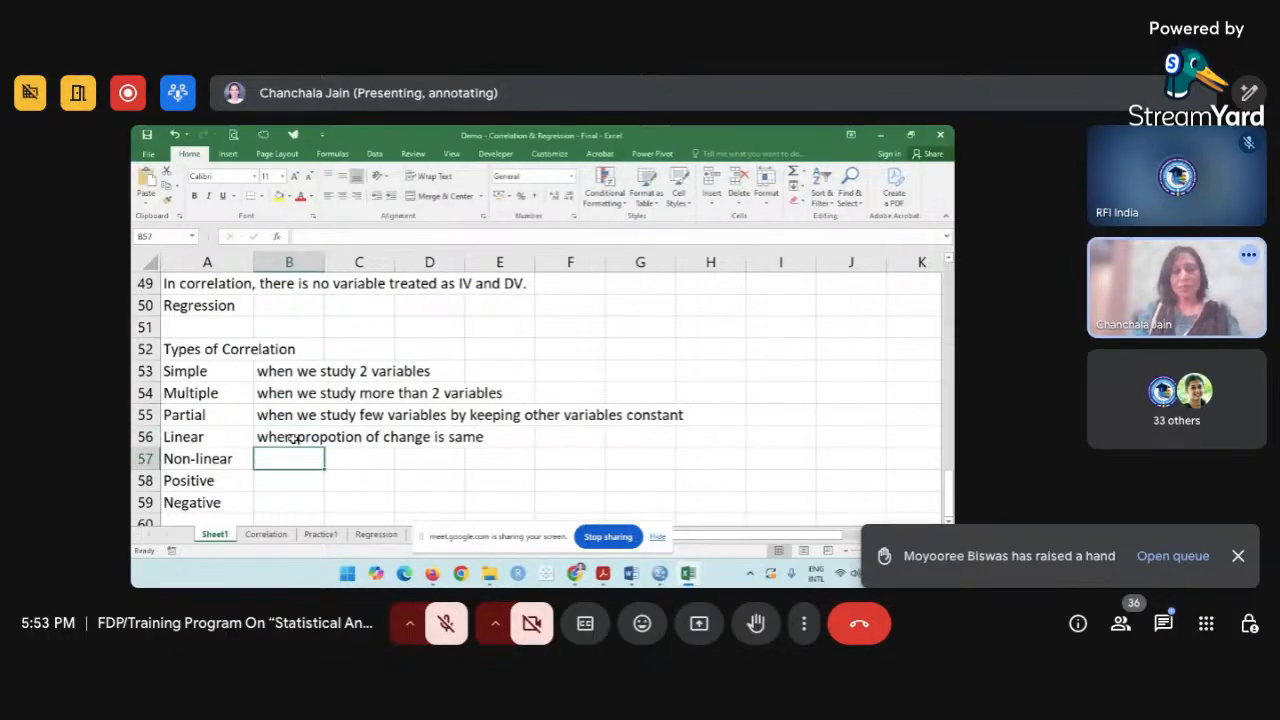
Copy the Linear definition down to cell B57 and change it to "when propotion of change is not same" for Non-linear.
key("ctrl+d")
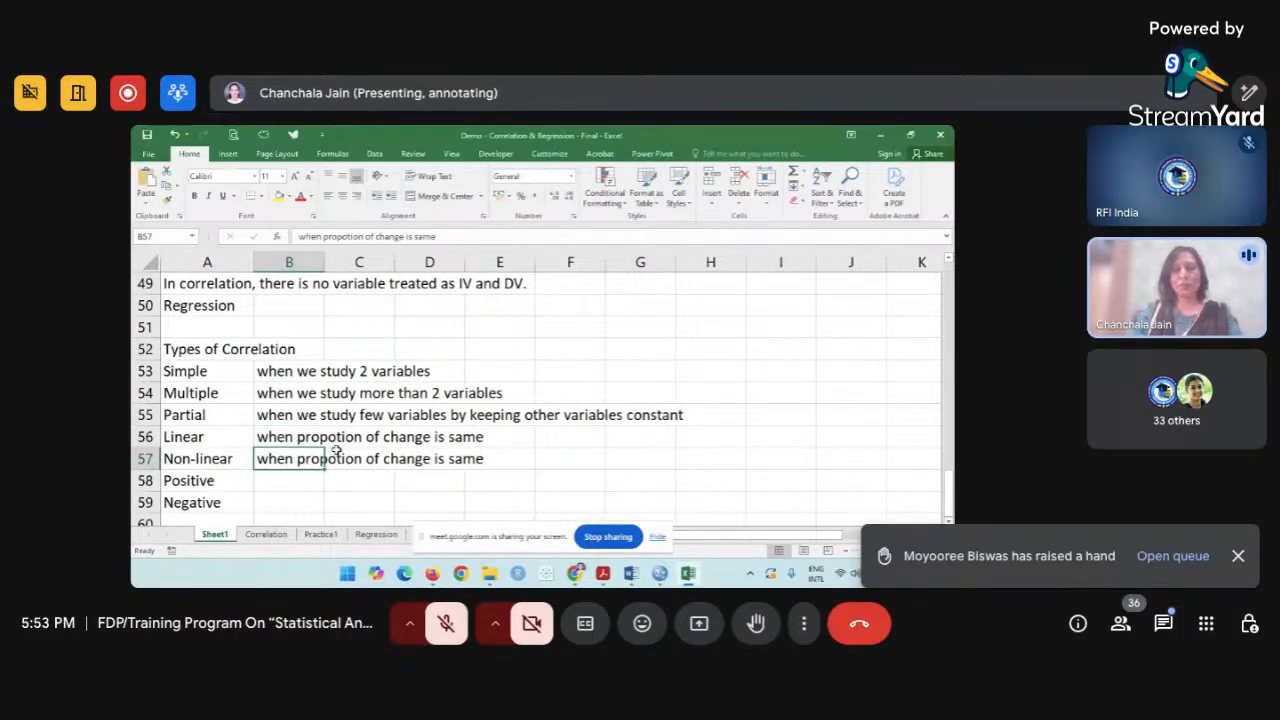
double_click(276, 458)
left_click(449, 458)
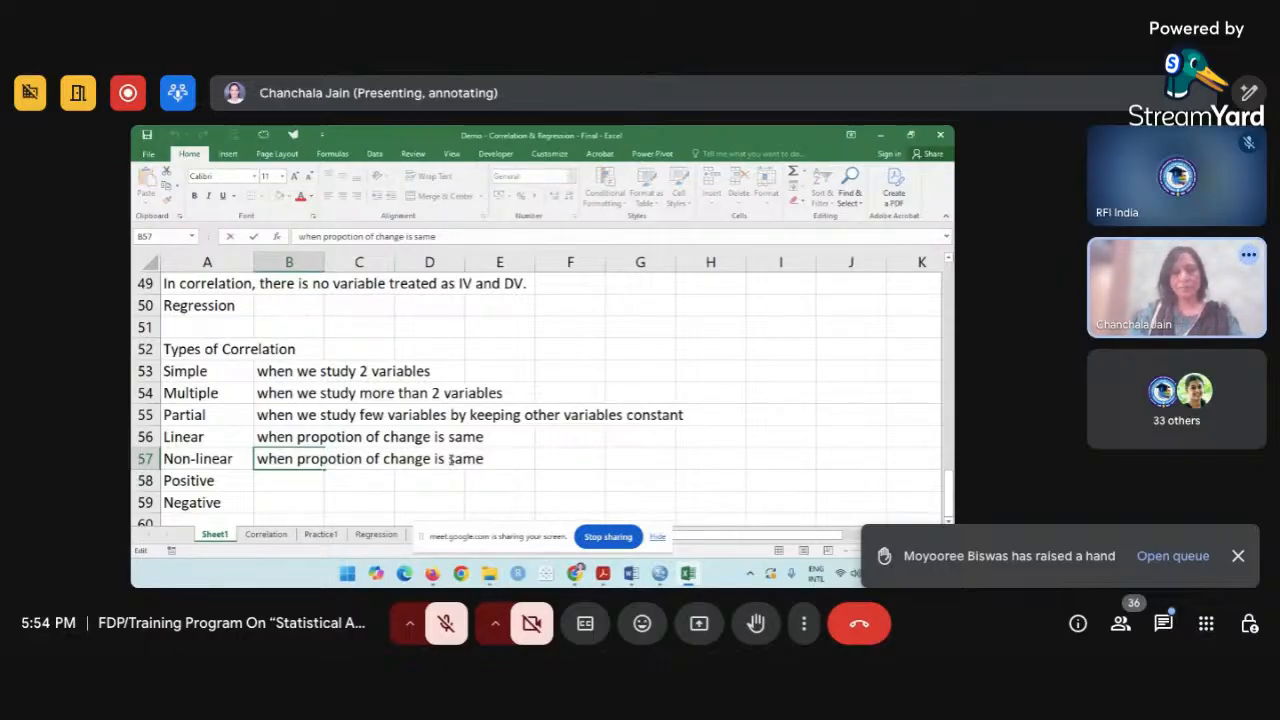
type("not")
Enter the definition "when the direction of change is same" beside Positive in cell B58.
left_click(295, 477)
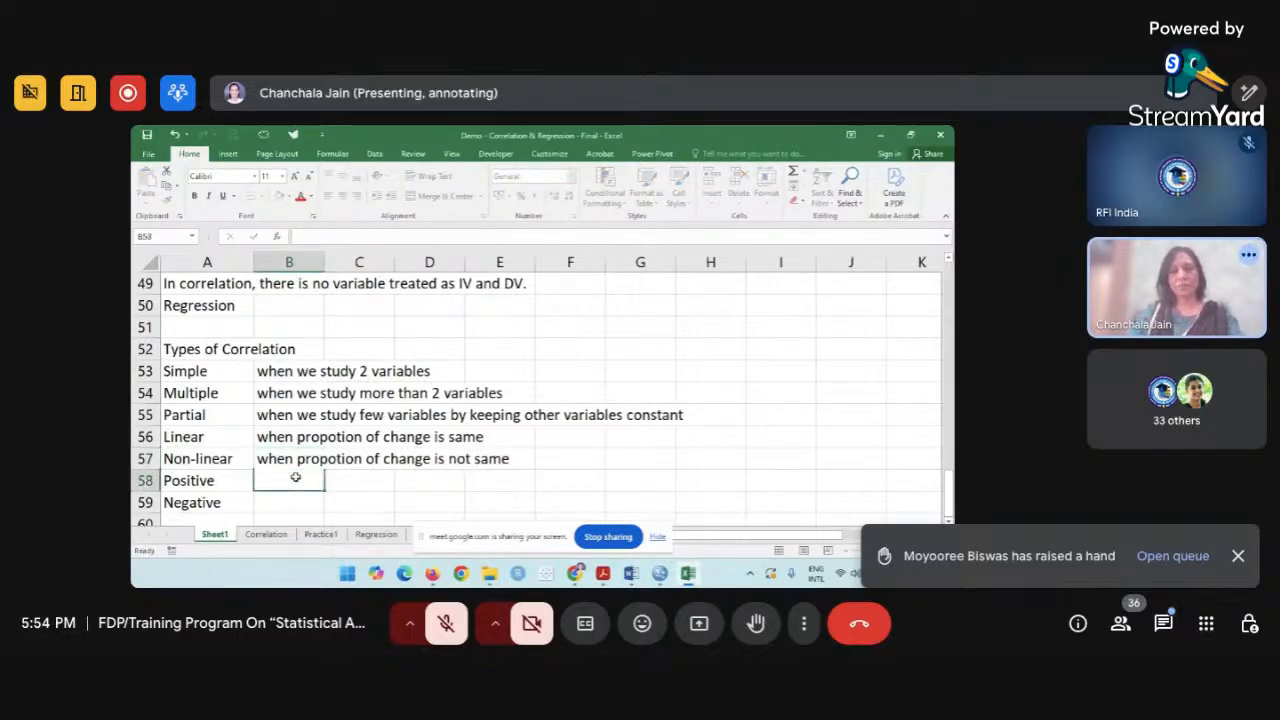
type("when")
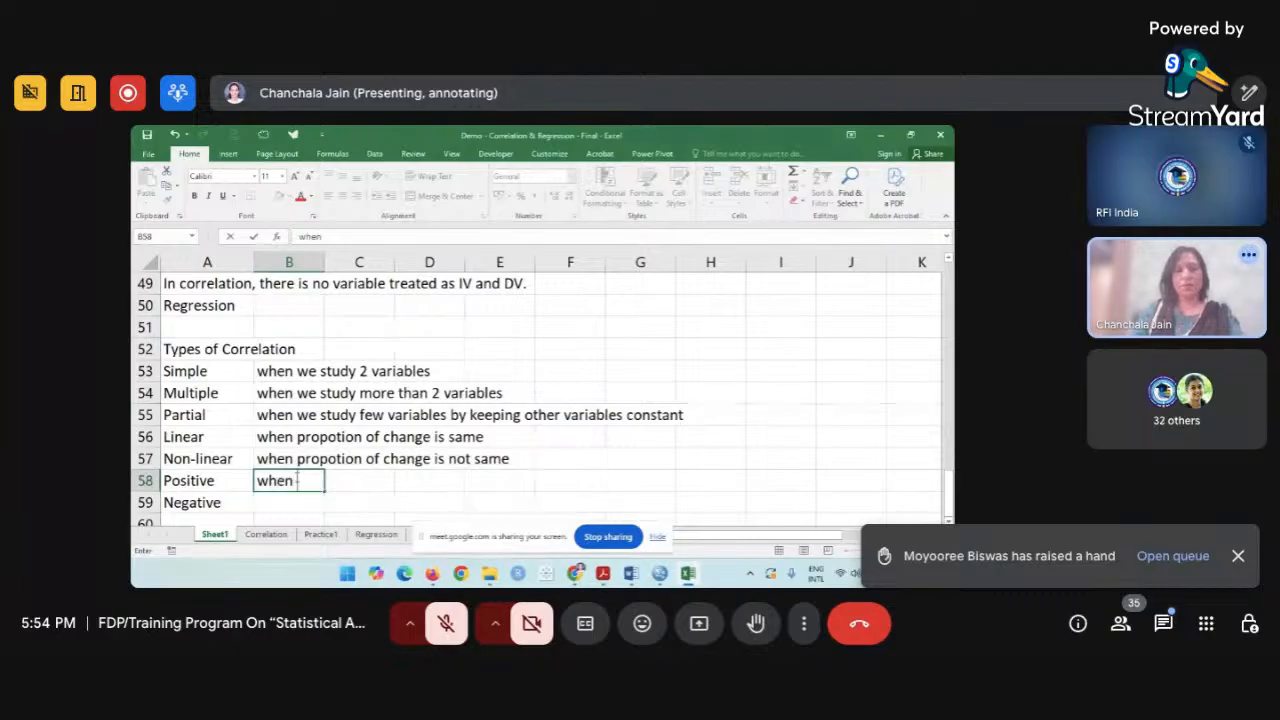
type(" the dire")
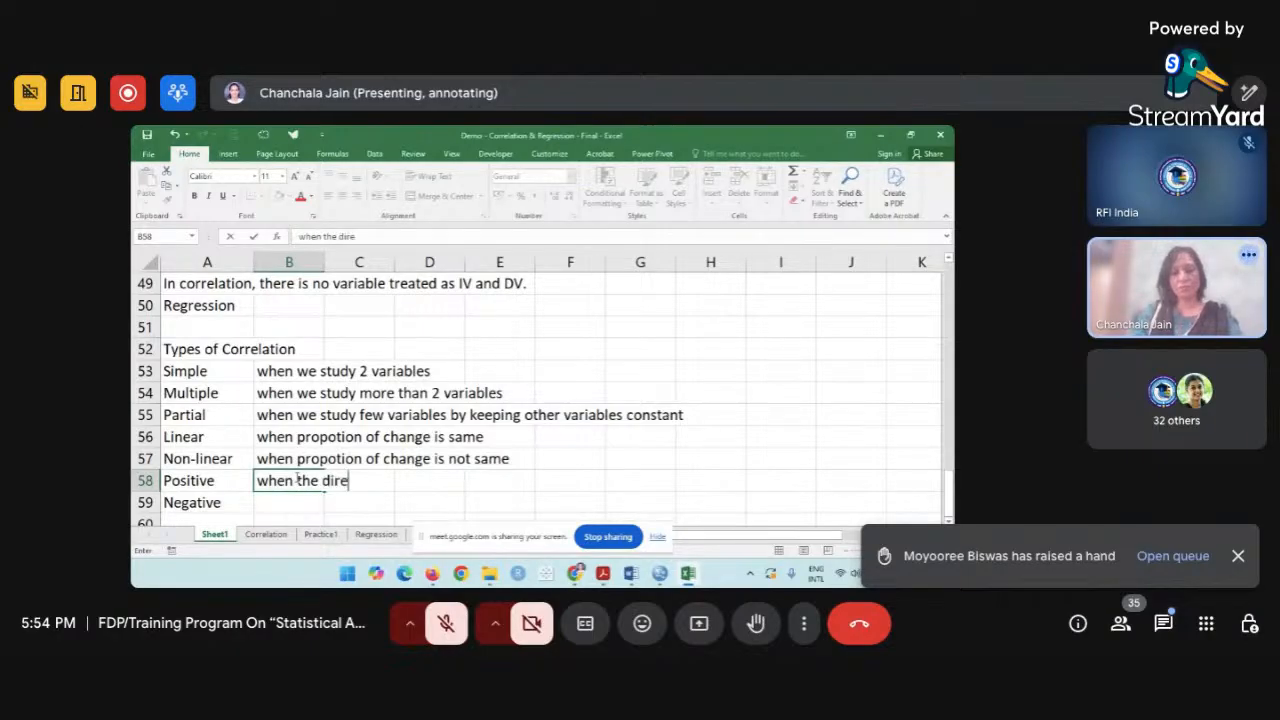
type("ction of")
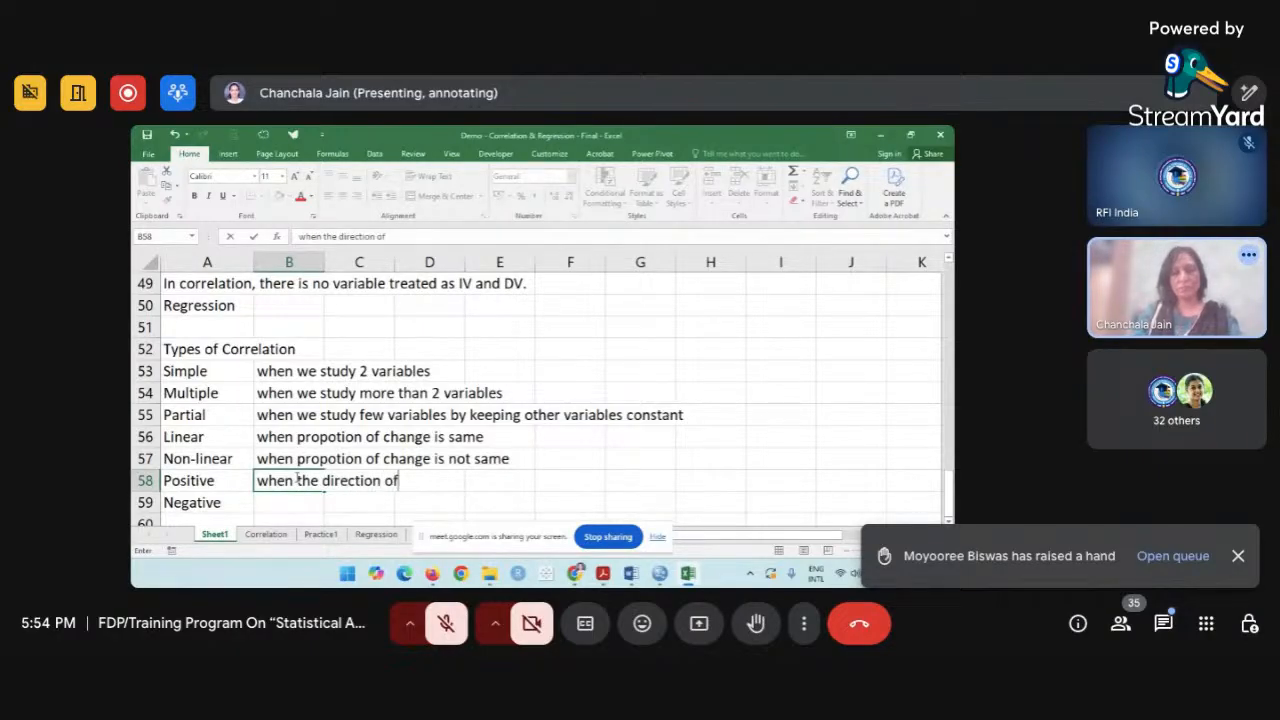
type(" chanhes")
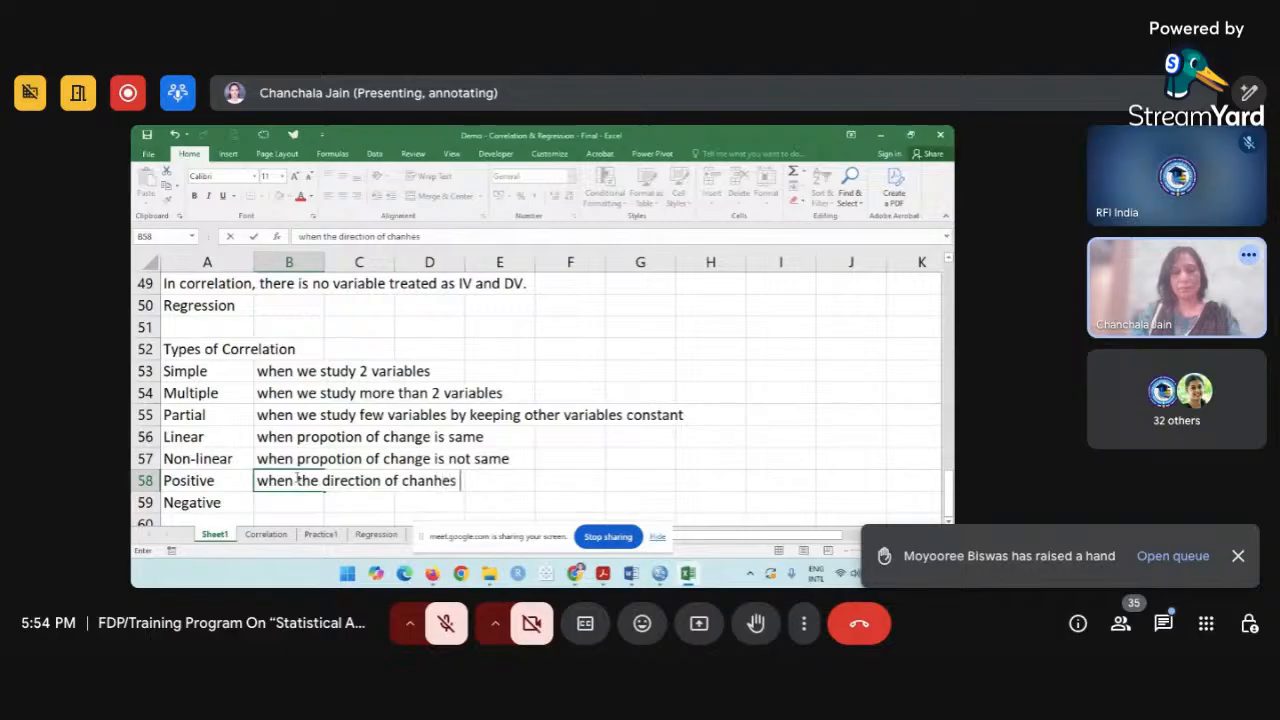
key("BackSpace")
key("BackSpace")
key("BackSpace")
type("g")
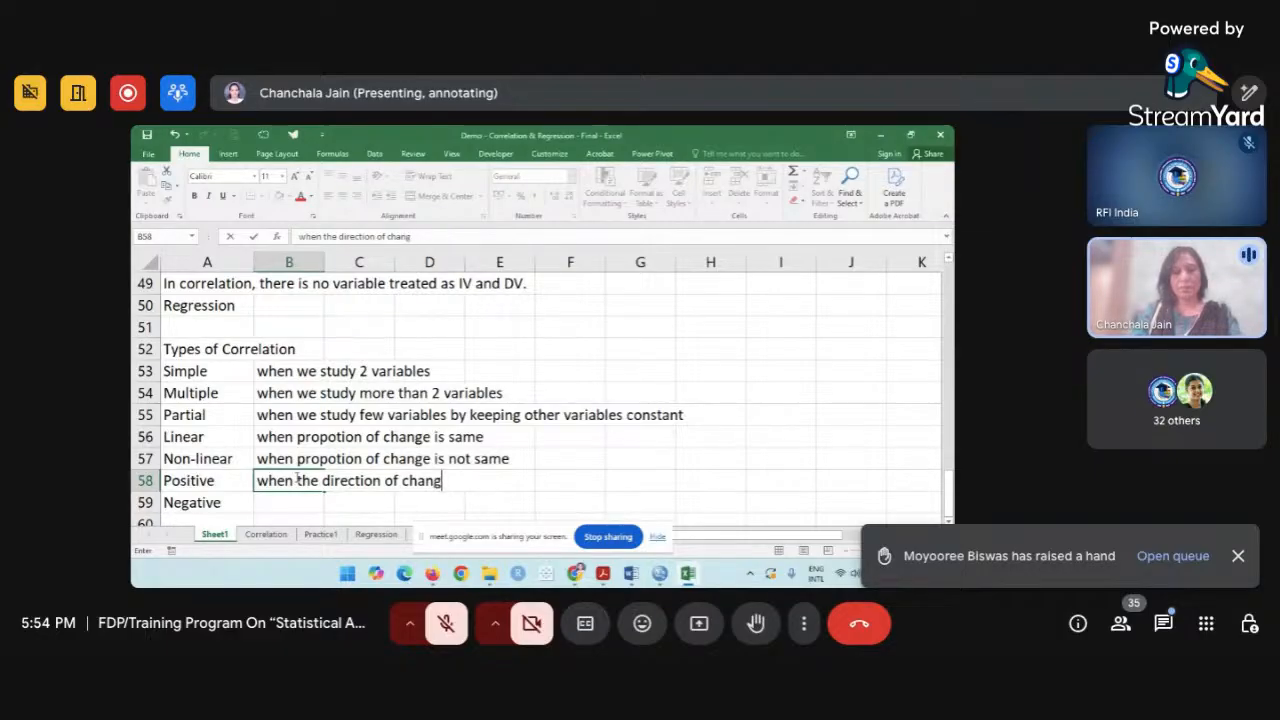
type("e is same")
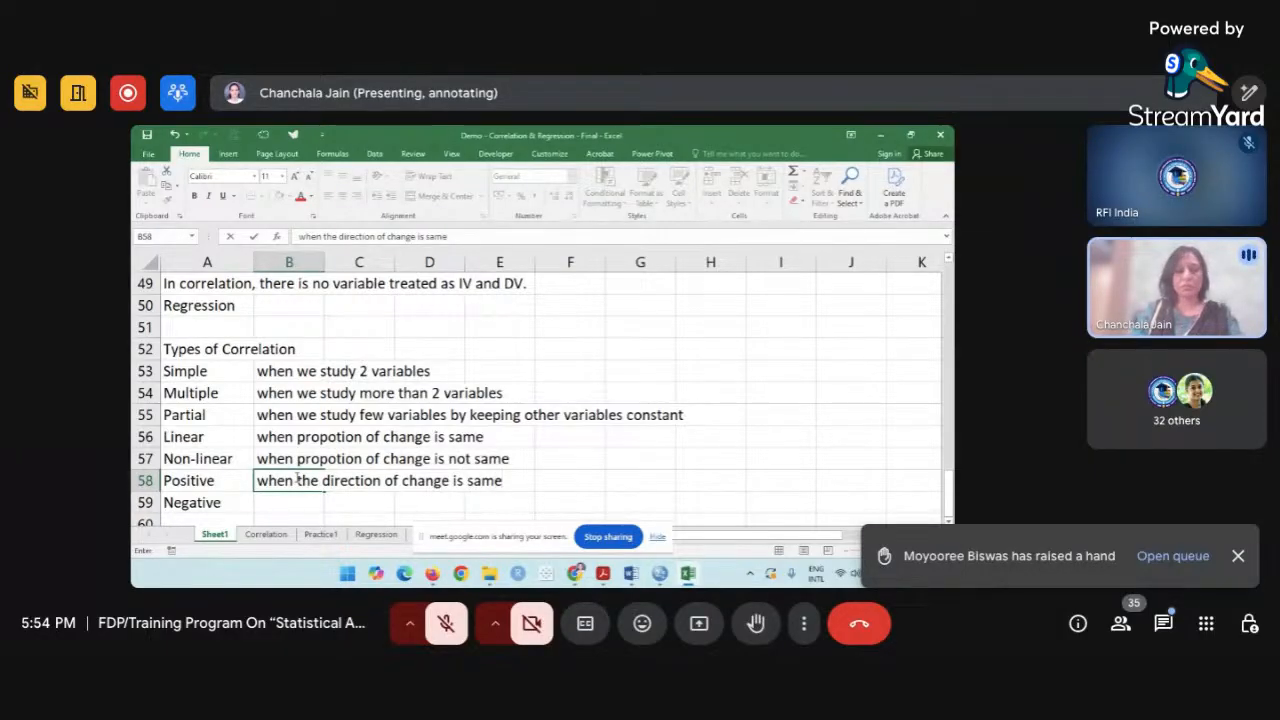
key("Return")
Copy the Positive definition down to cell B59 and change it to "when the direction of change is not same" for Negative.
key("ctrl+d")
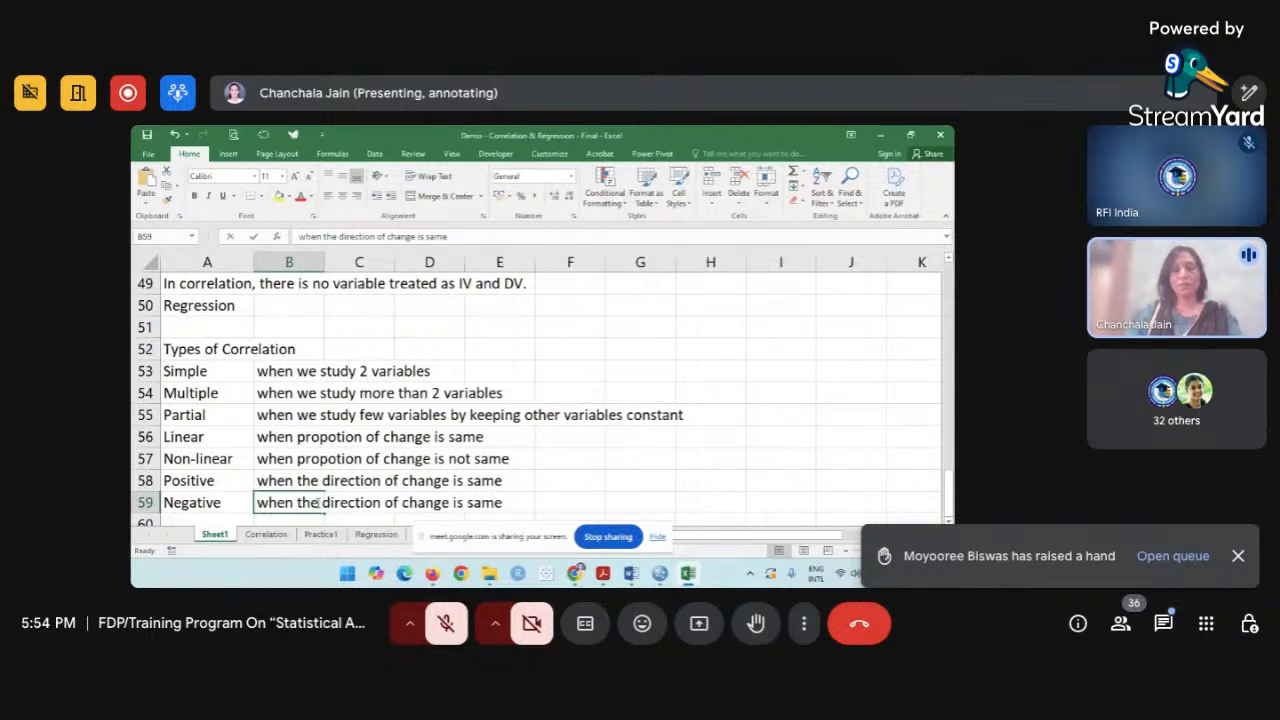
double_click(317, 502)
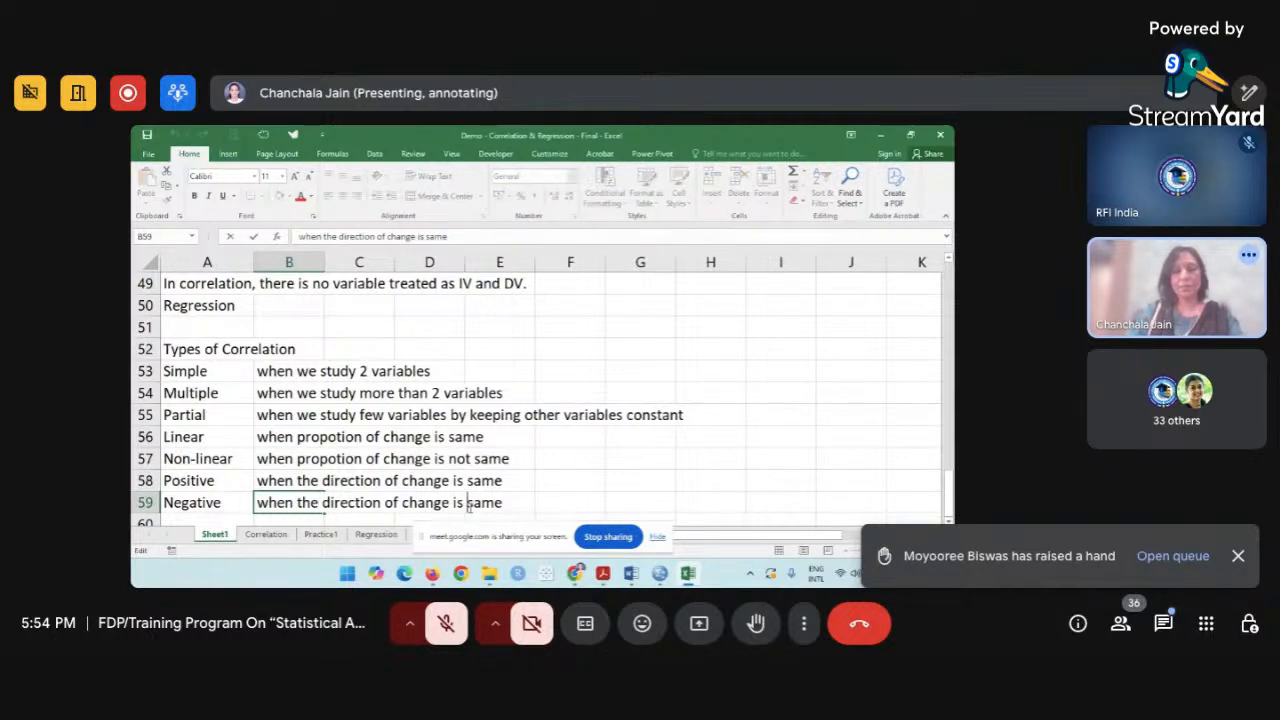
left_click(468, 503)
type("not")
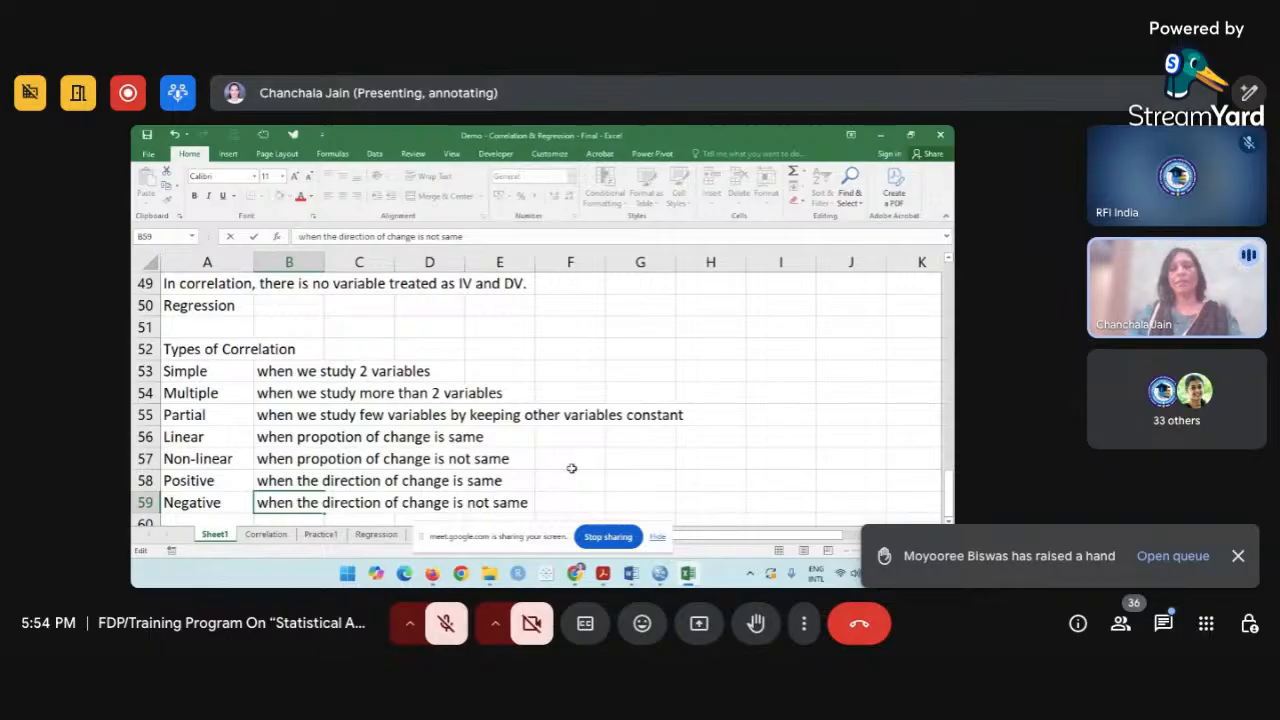
left_click(575, 460)
Review the Simple, Multiple and Partial correlation types together with their definitions in rows 53 to 55.
left_click(312, 368)
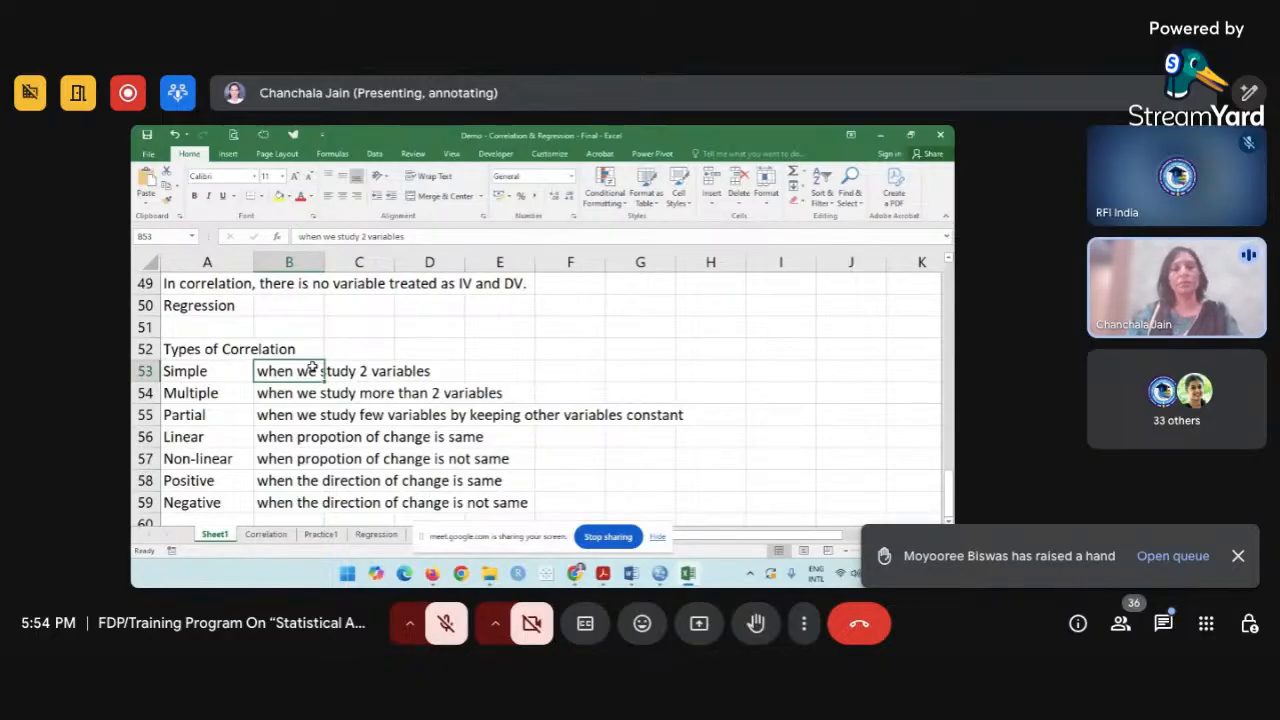
left_click(243, 370)
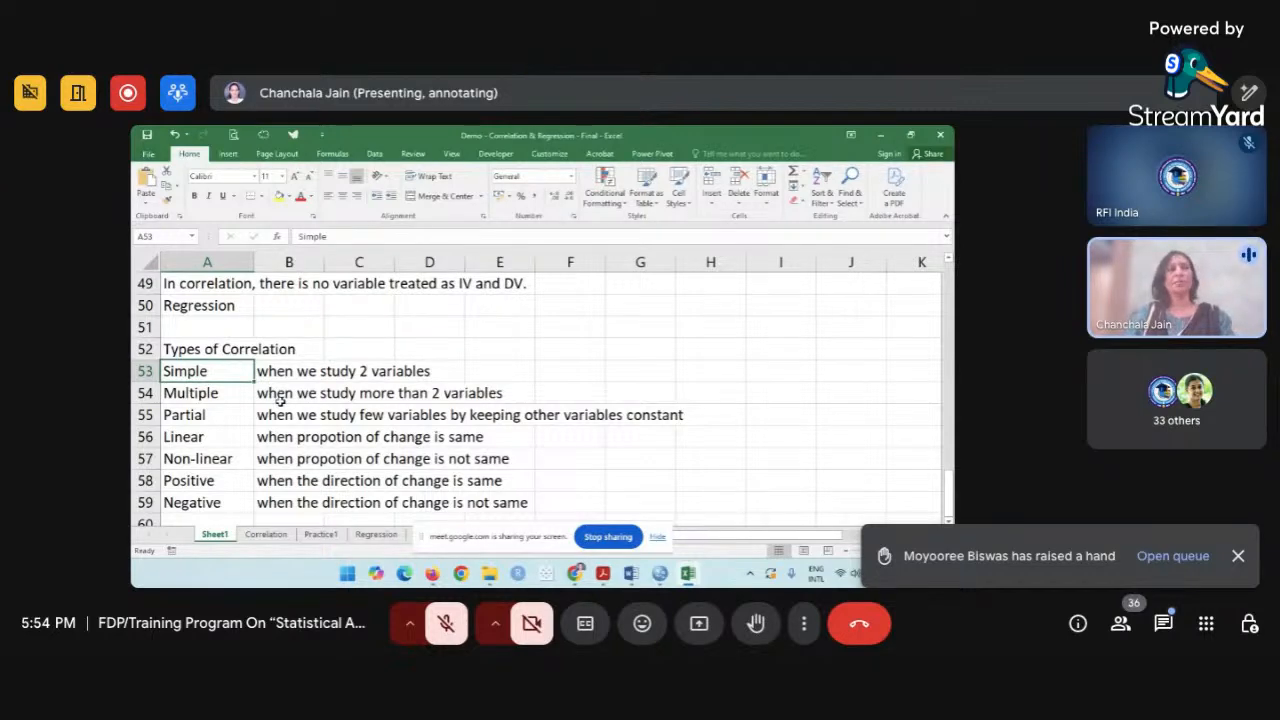
left_click(205, 395)
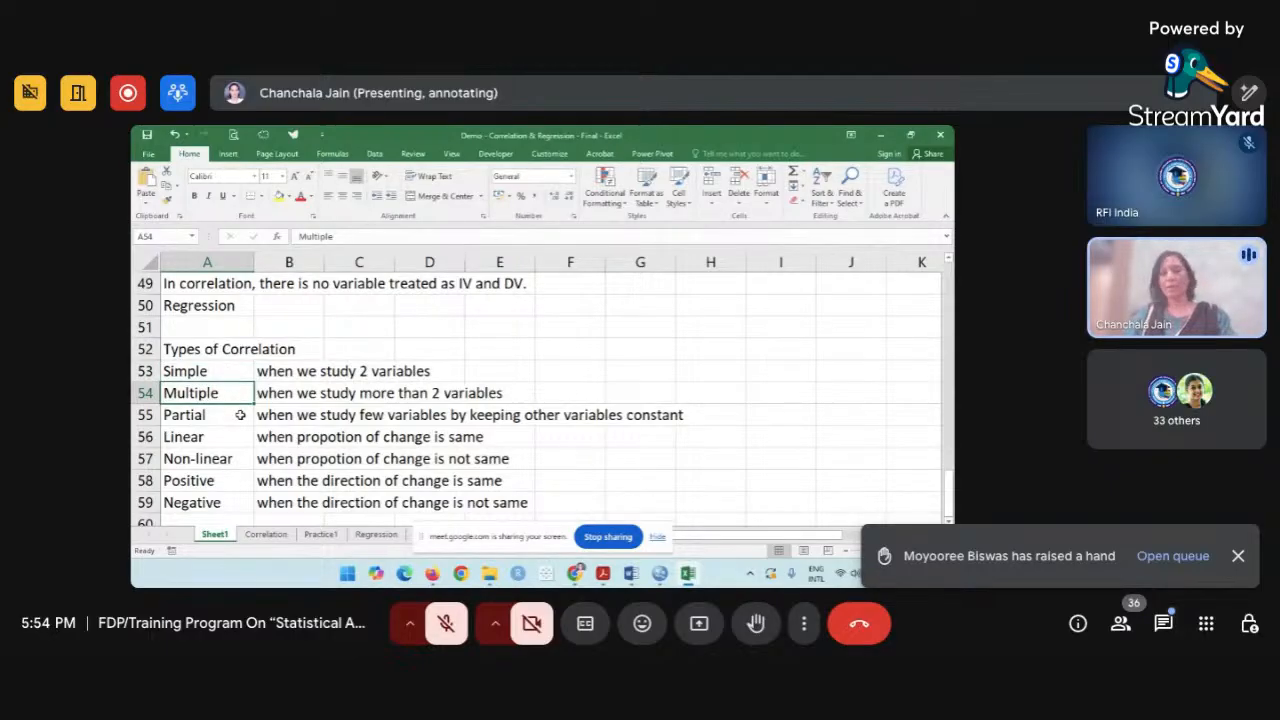
left_click(240, 415)
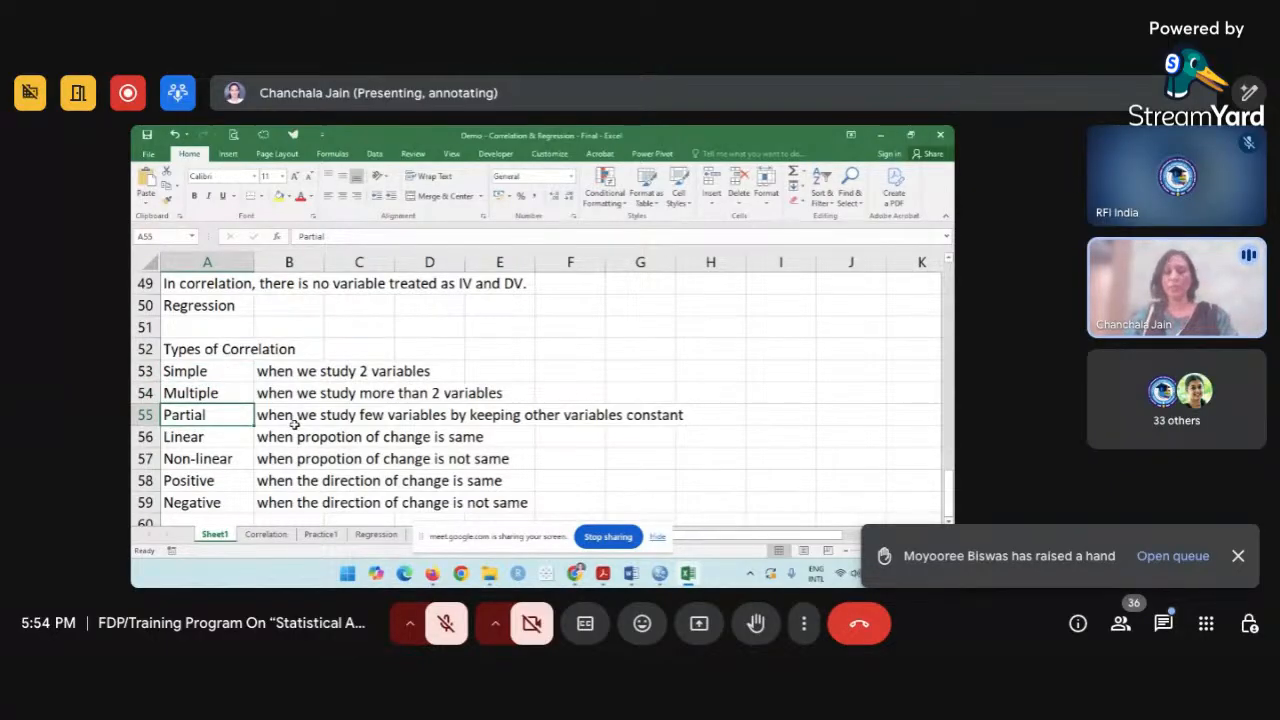
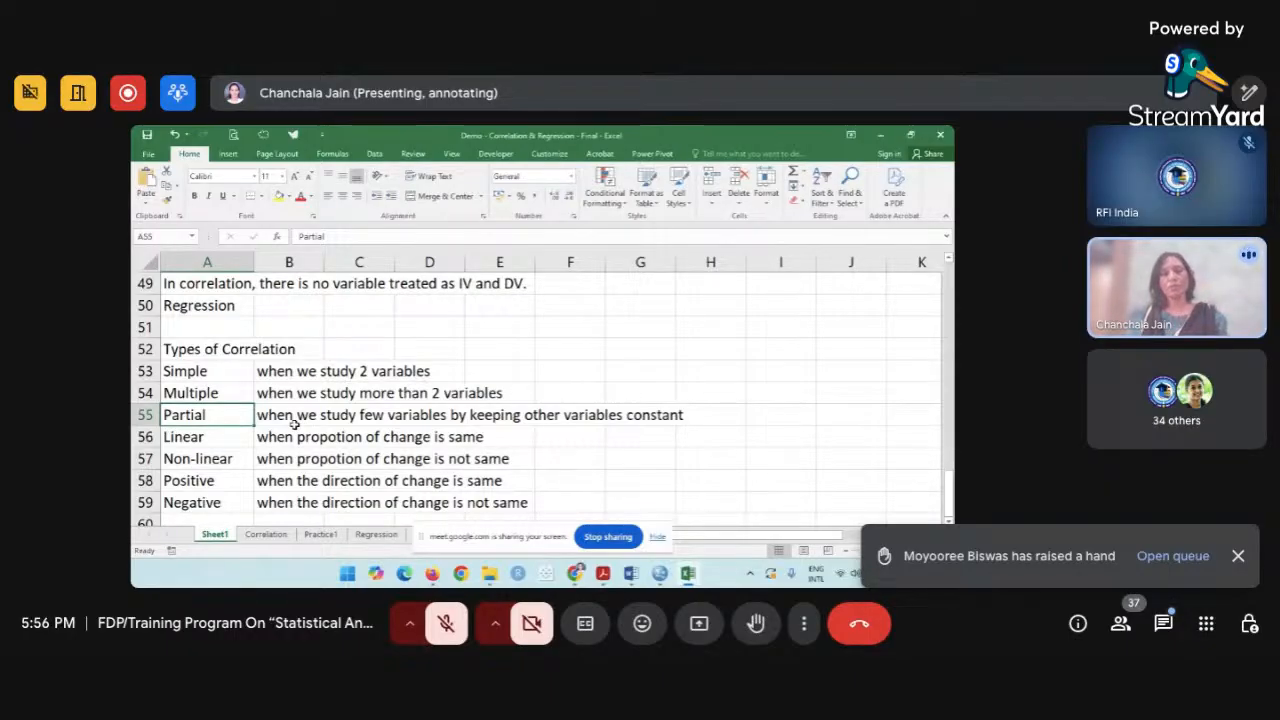
left_click(300, 378)
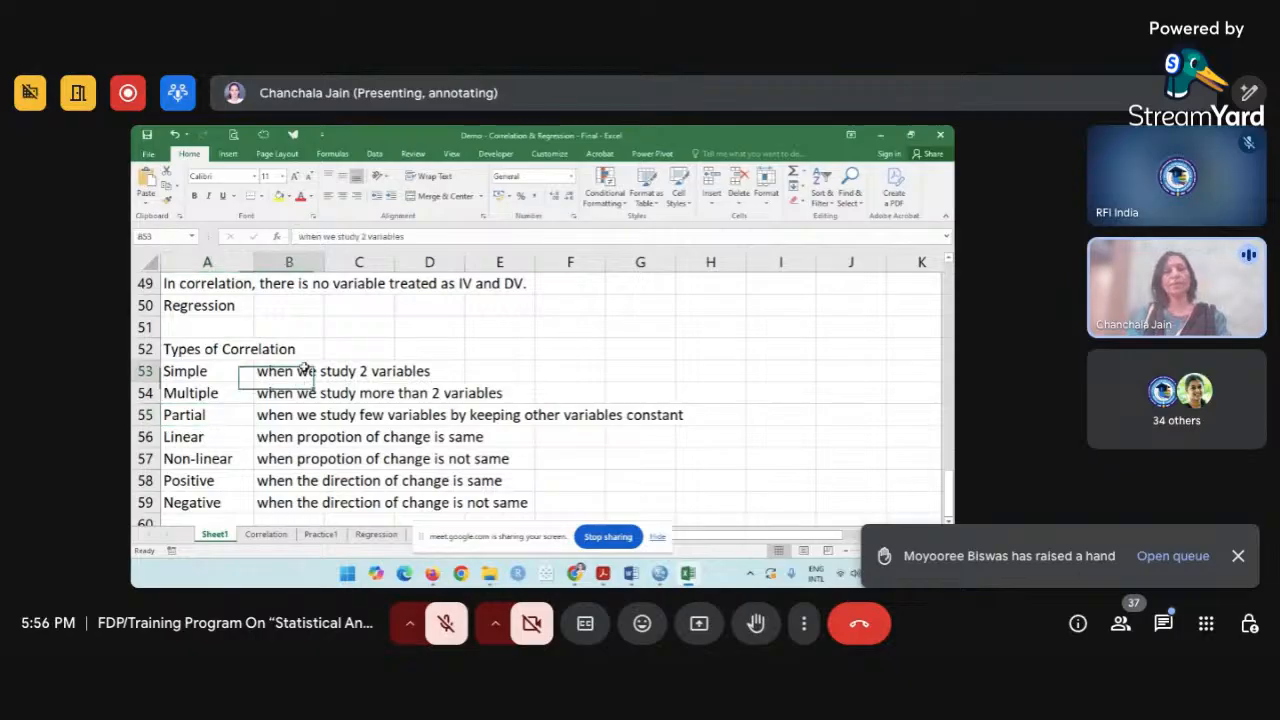
left_click(365, 422)
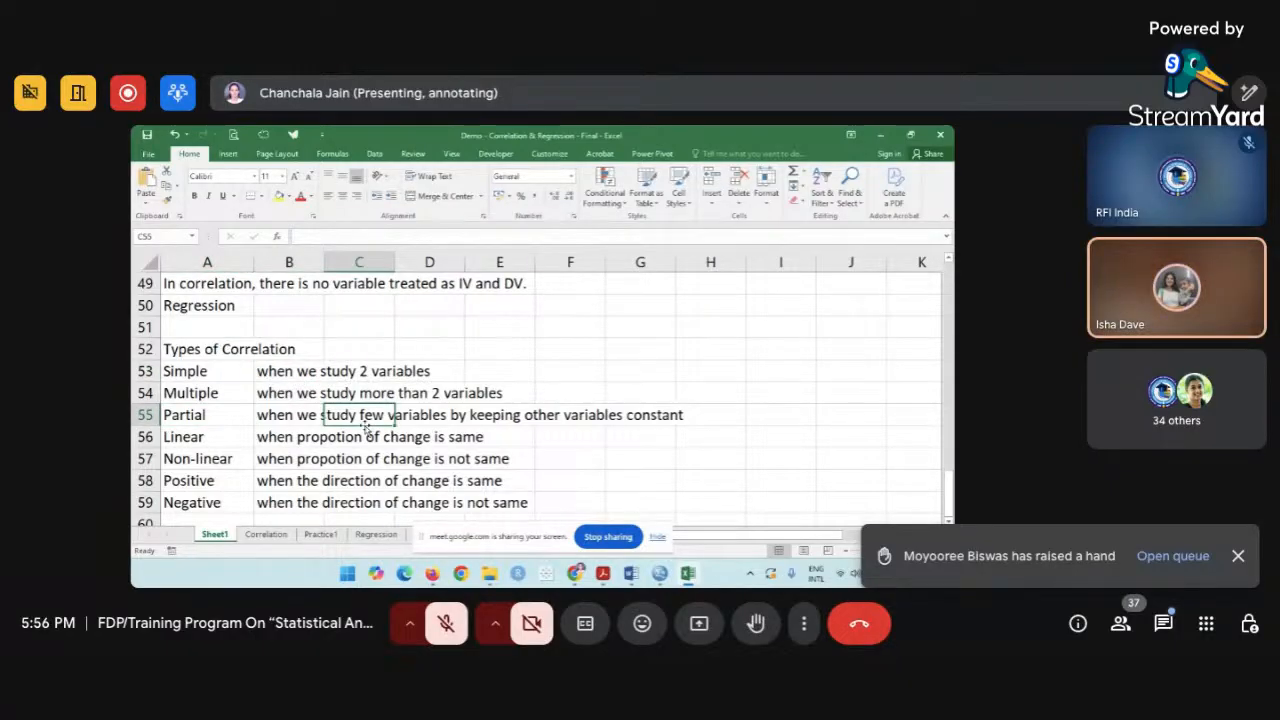
left_click(414, 417)
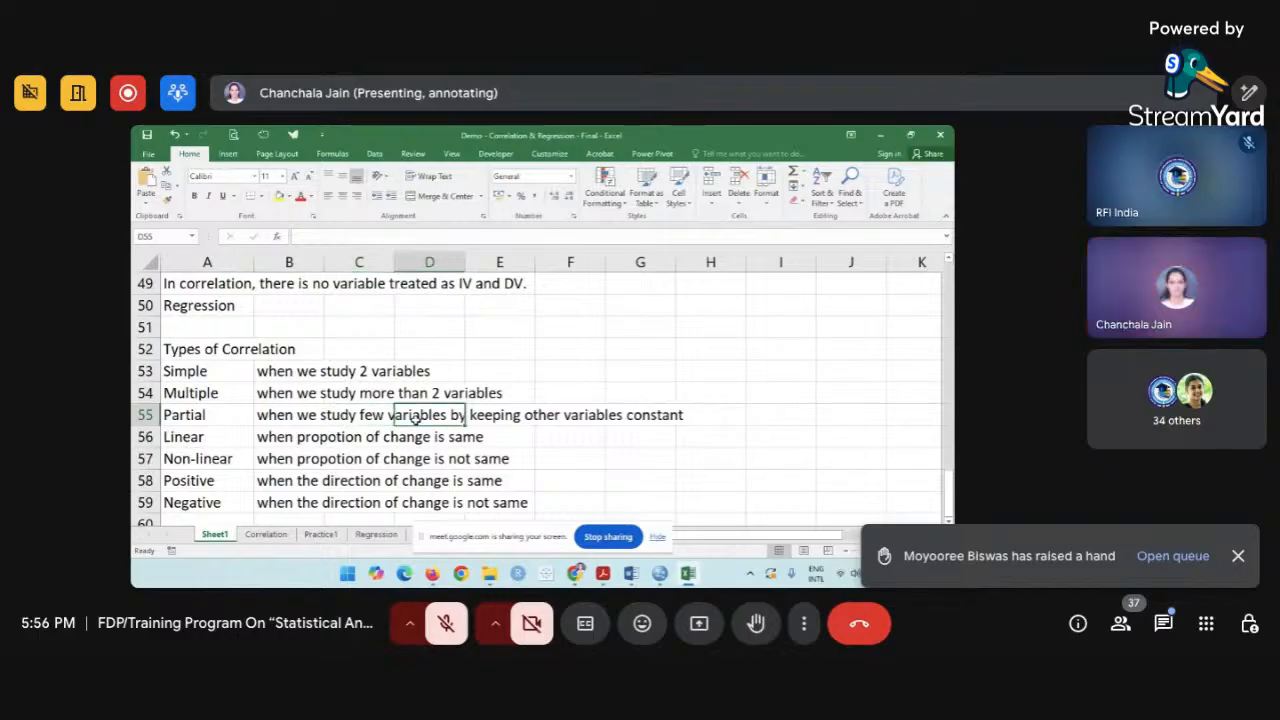
scroll(415, 419, "down", 1)
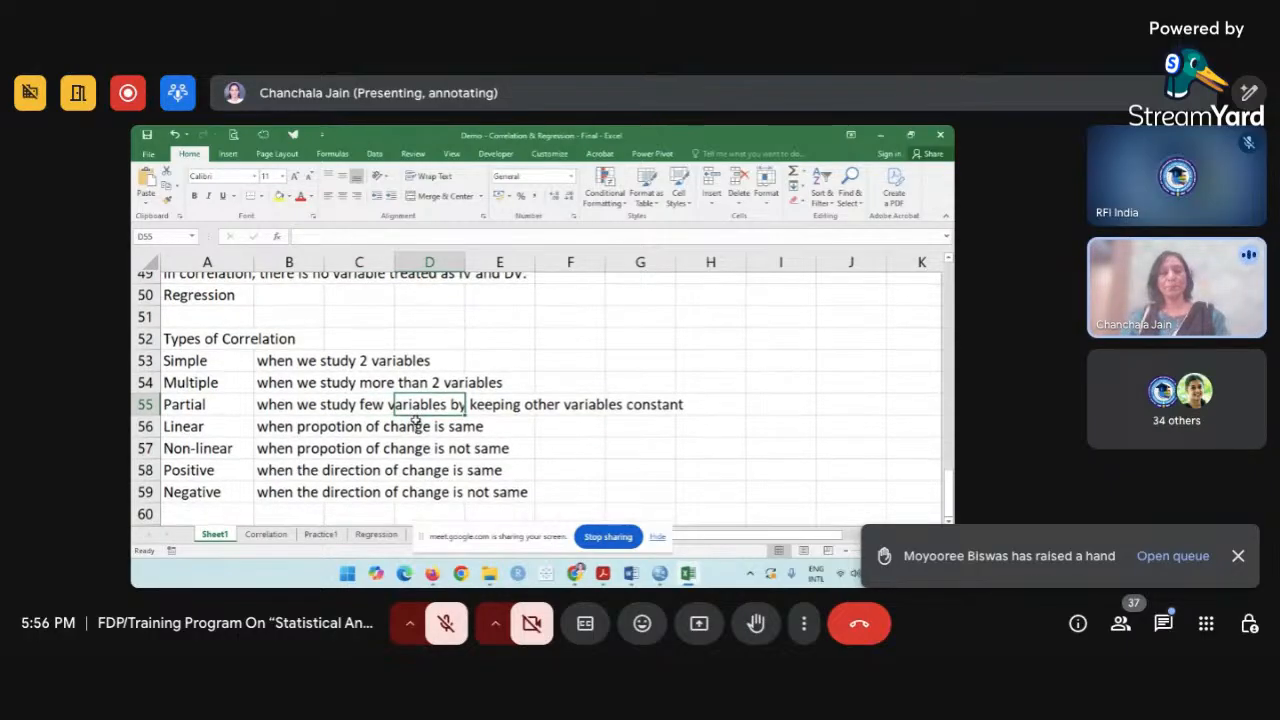
Enter the heading "Regression" in cell A61, below the list of correlation types.
scroll(415, 420, "down", 2)
scroll(415, 420, "down", 1)
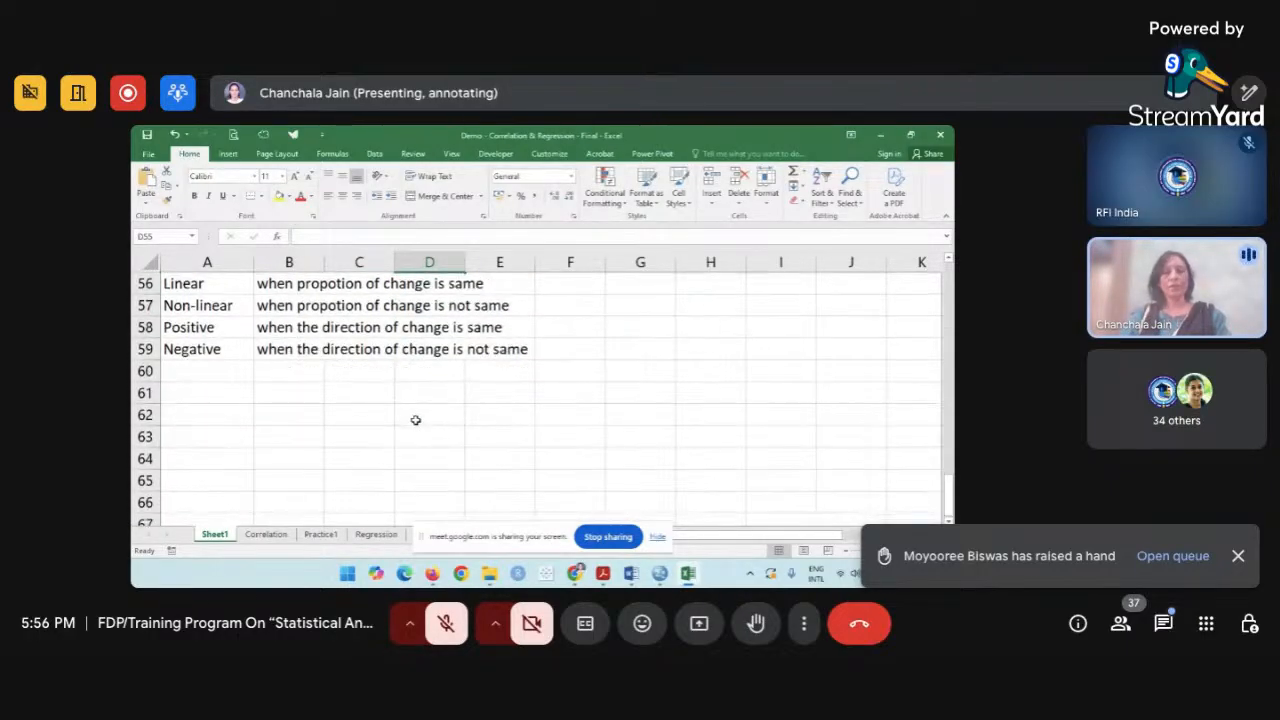
left_click(242, 393)
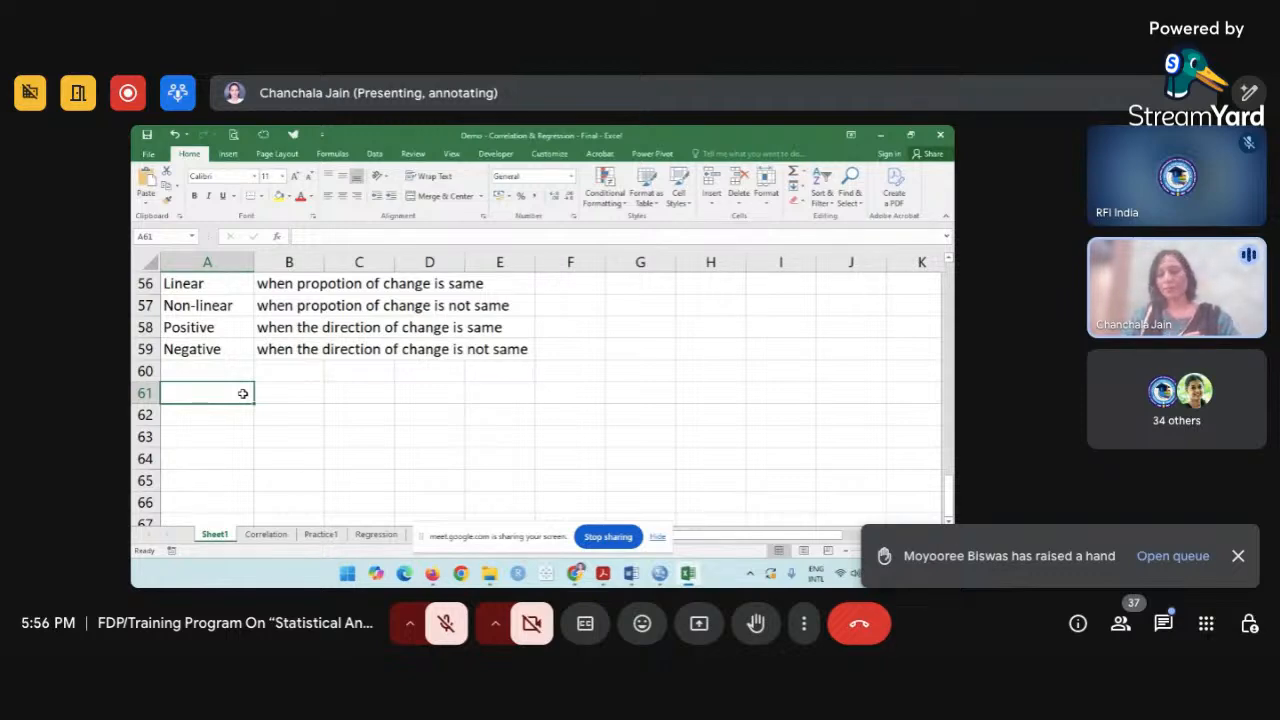
type("Regre")
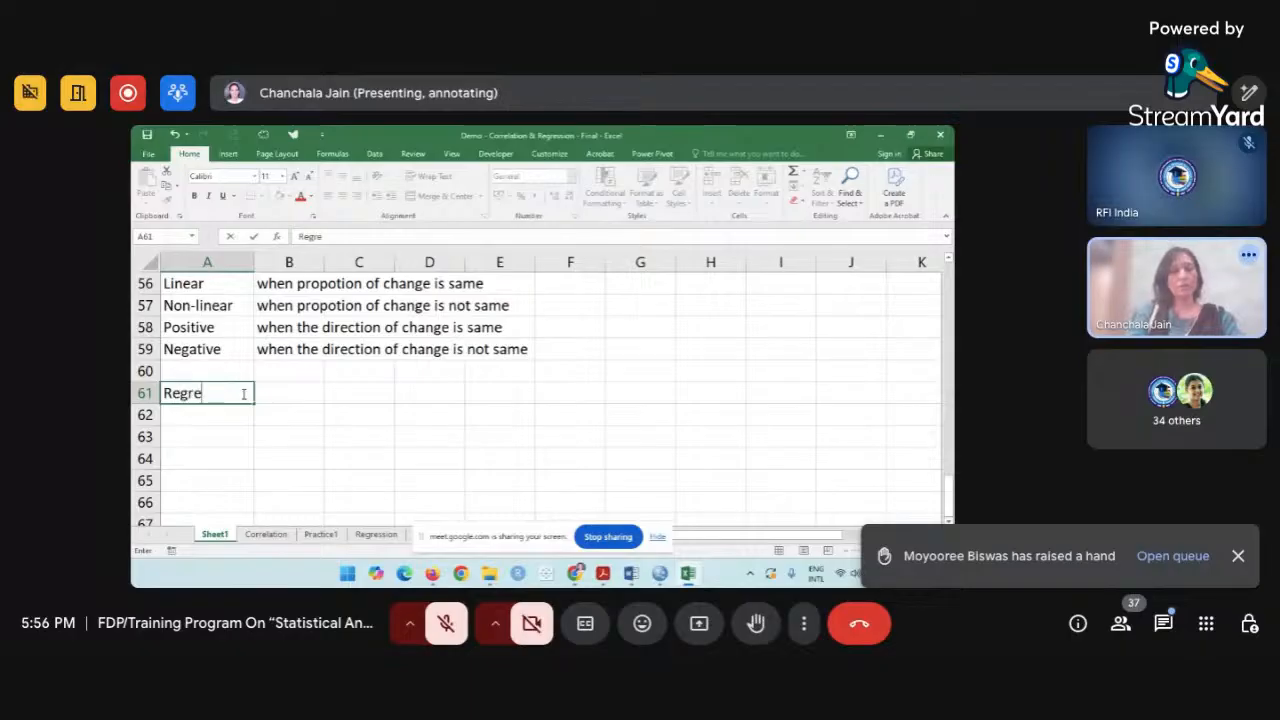
type("ssion")
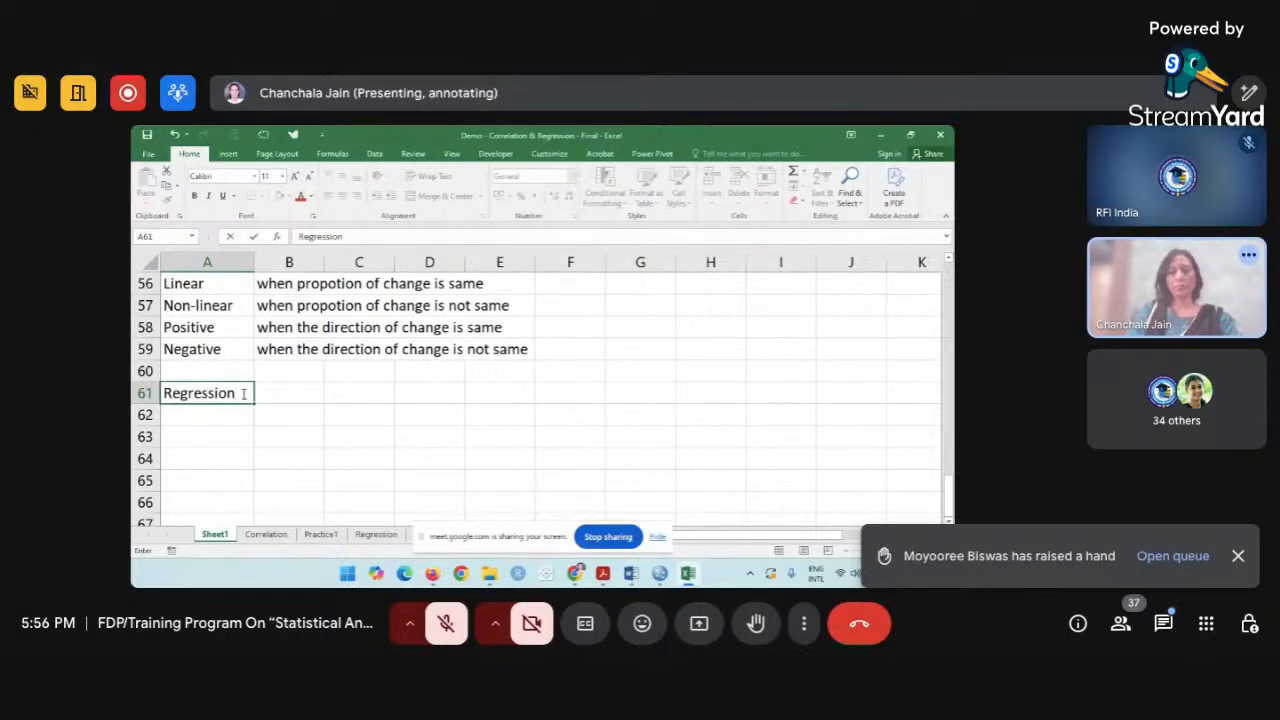
key("Return")
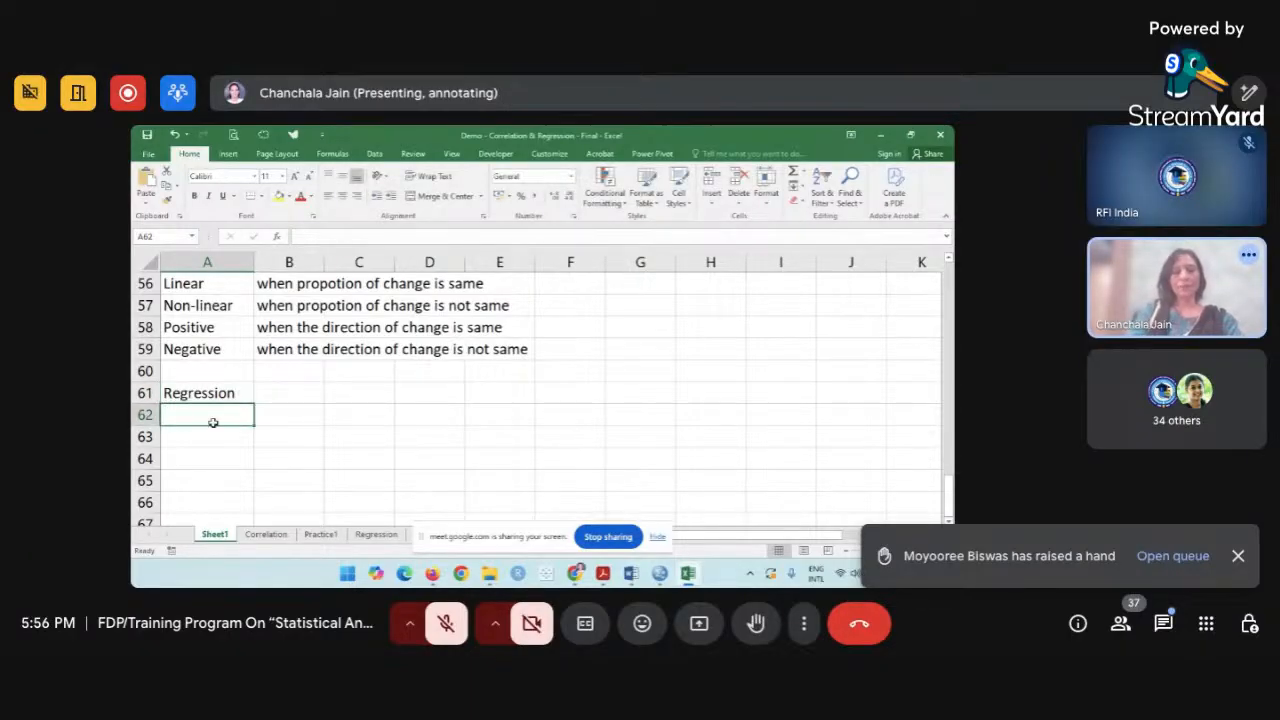
Enter the note "Causation or cause and effect relationship" in cell A62 under the Regression heading.
type("Causati")
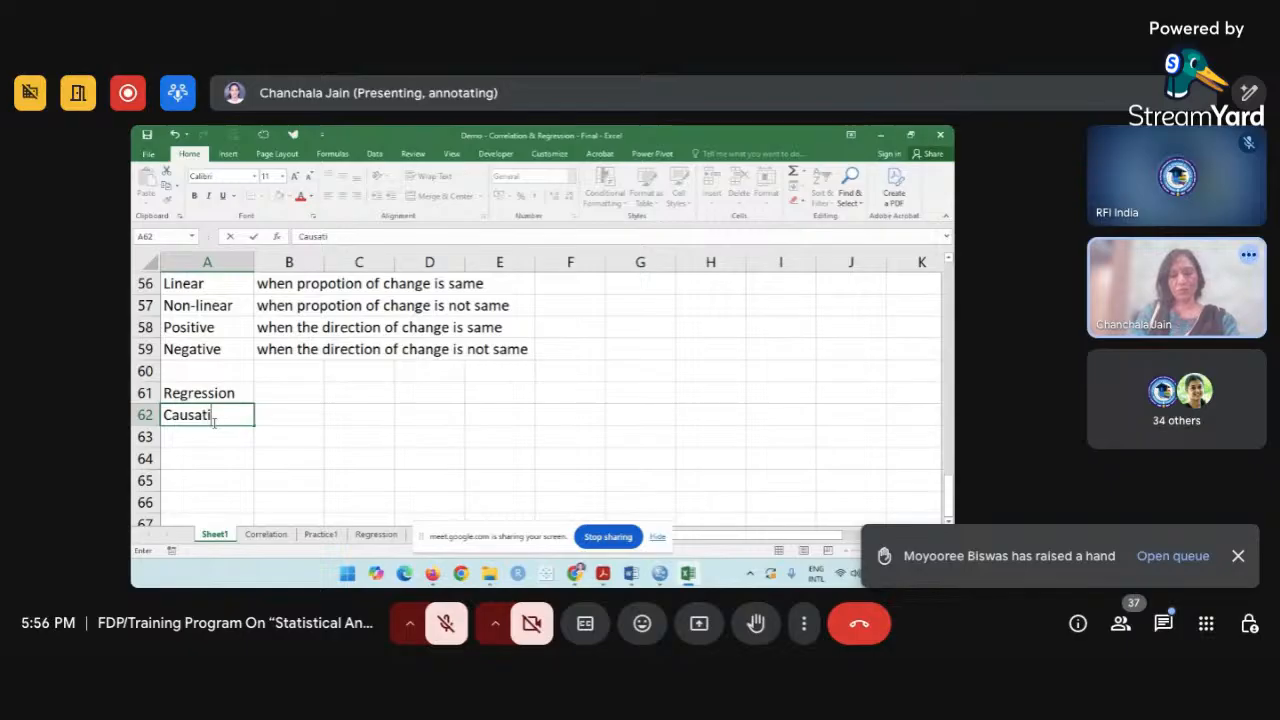
type("on or ca")
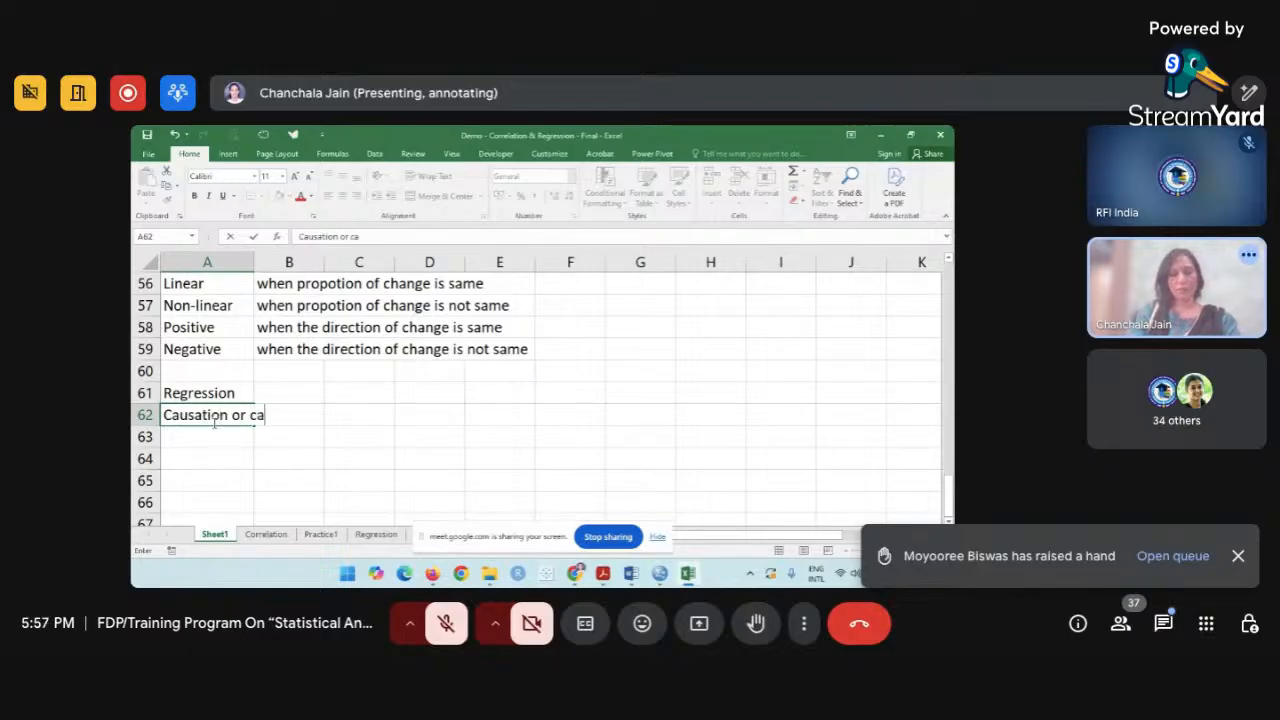
type("use and e")
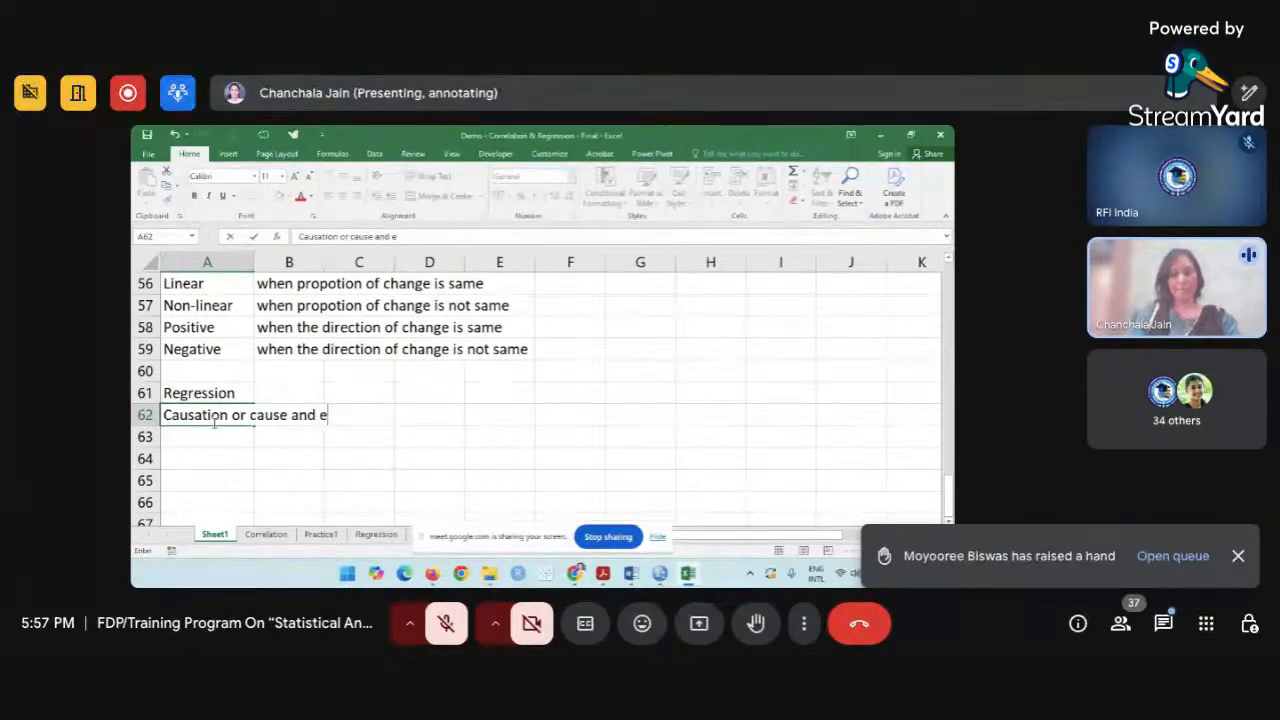
type("ffect rel")
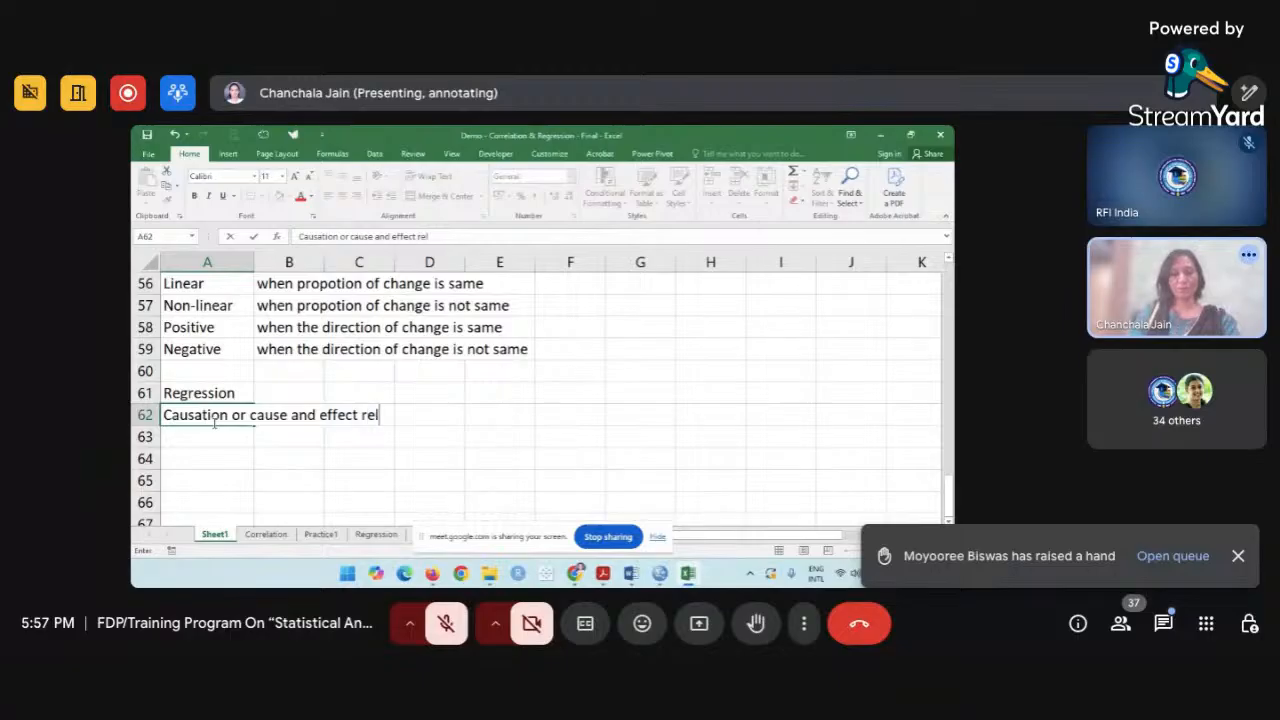
type("ationsh")
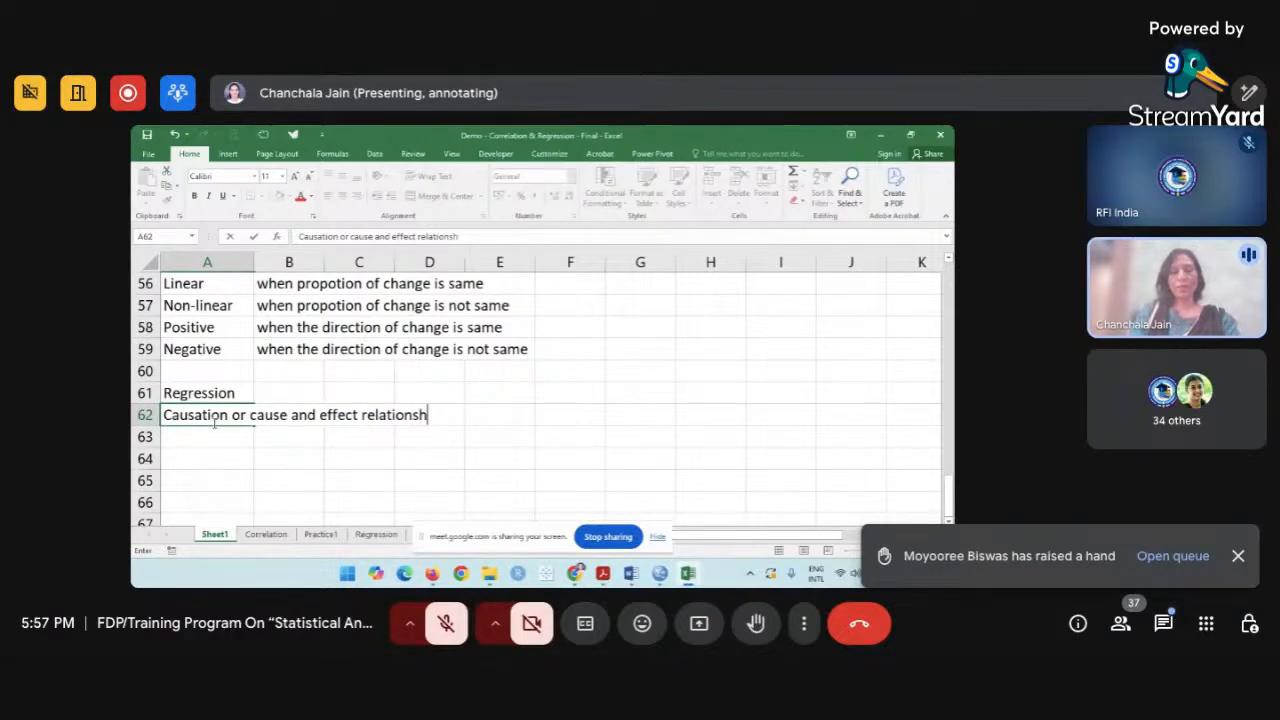
type("ip")
key("Return")
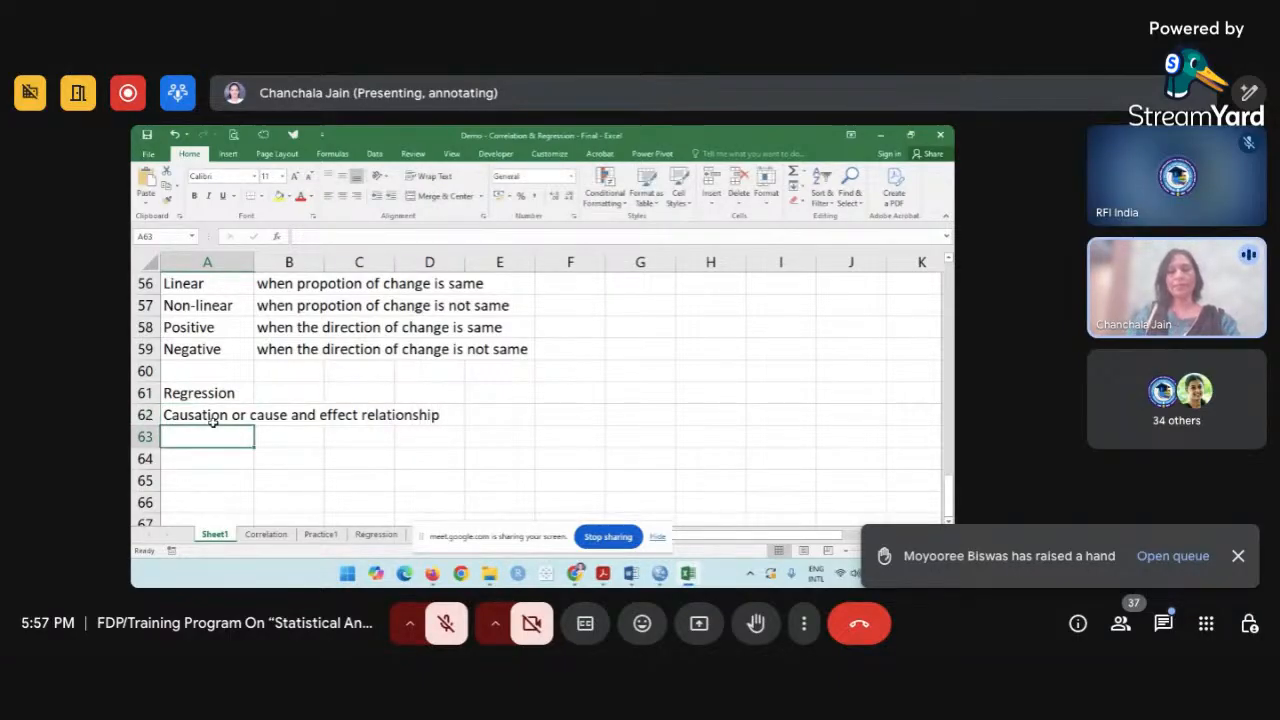
Add the regression note "impact of one variable on other" in cell A63.
scroll(213, 422, "down", 1)
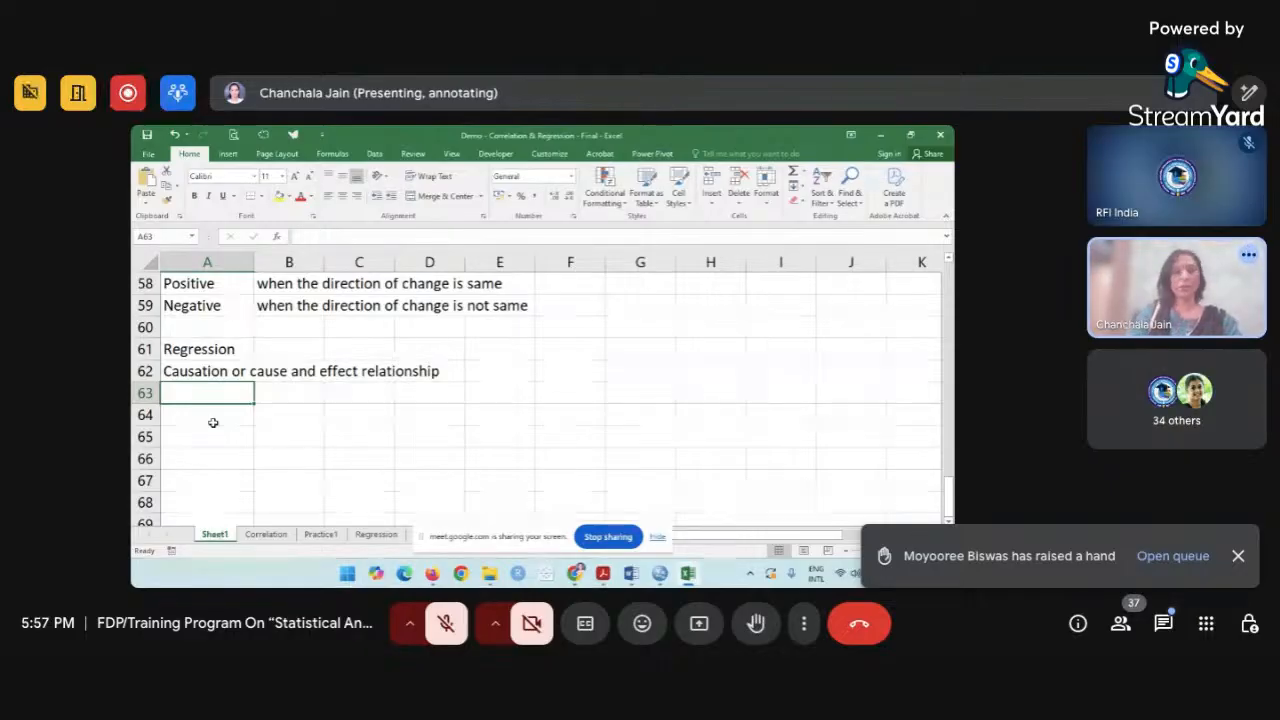
type("impac")
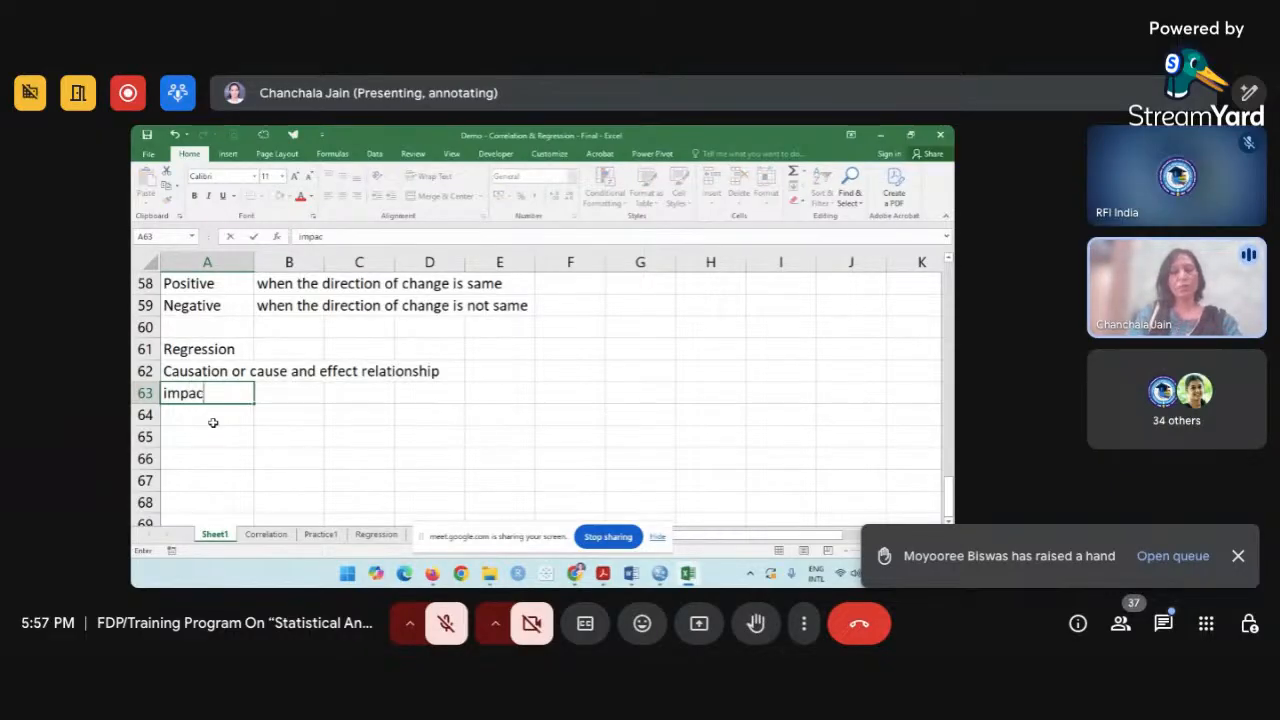
type("t of")
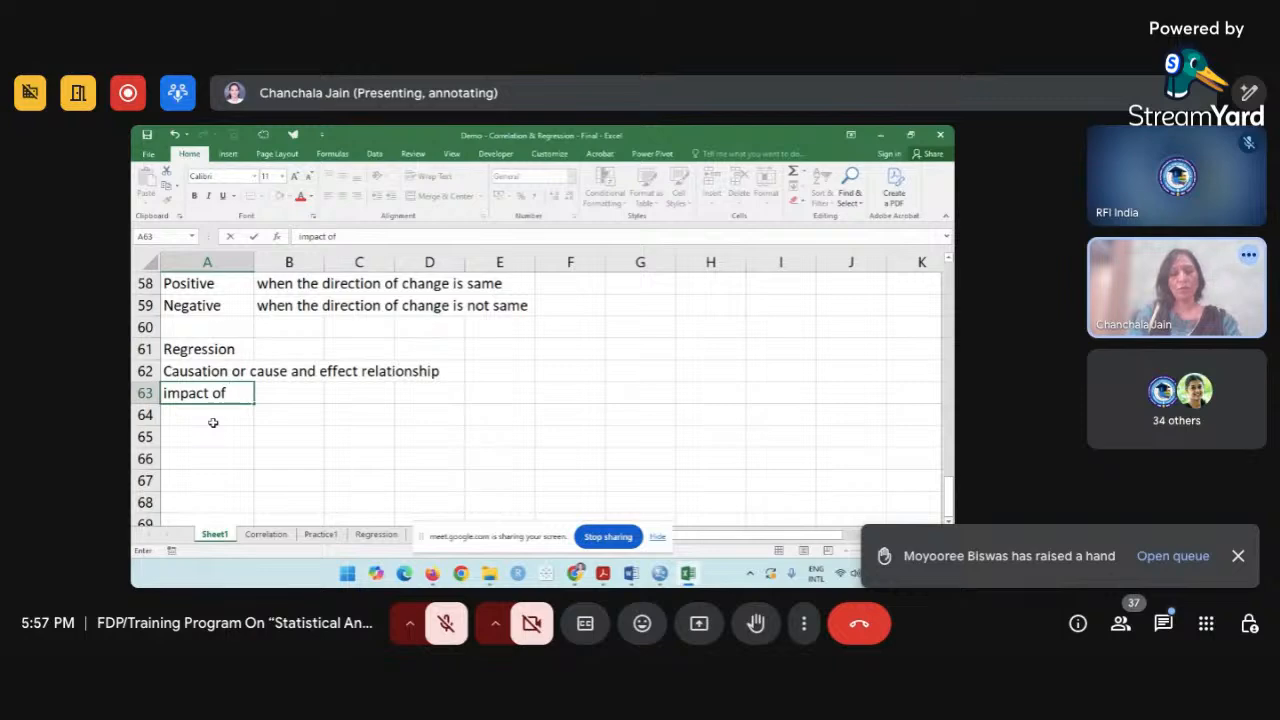
type(" one variab")
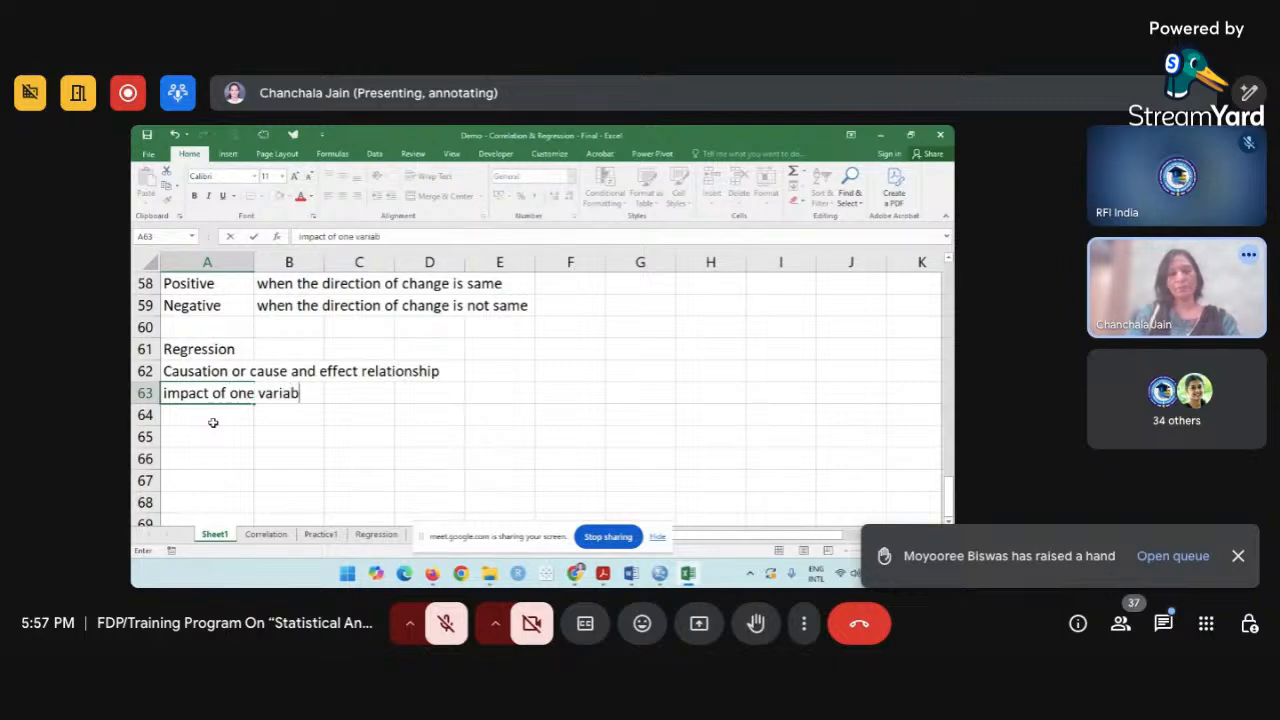
type("le on other")
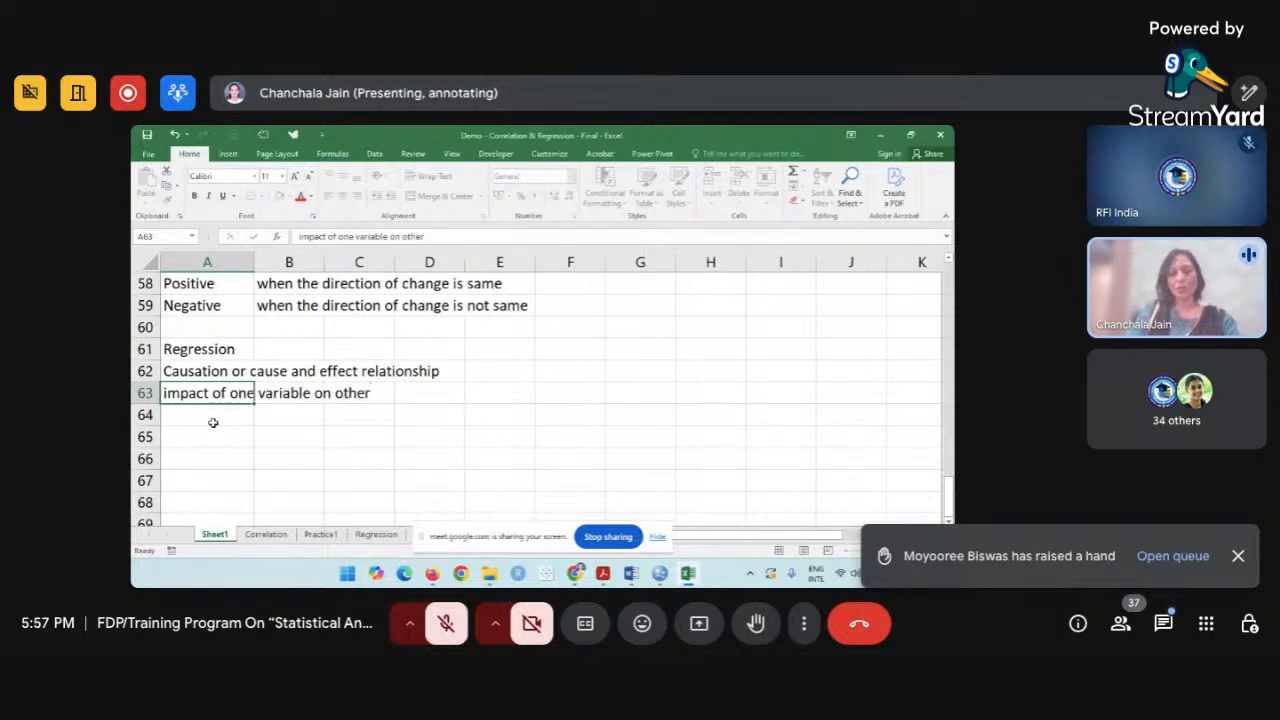
key("Return")
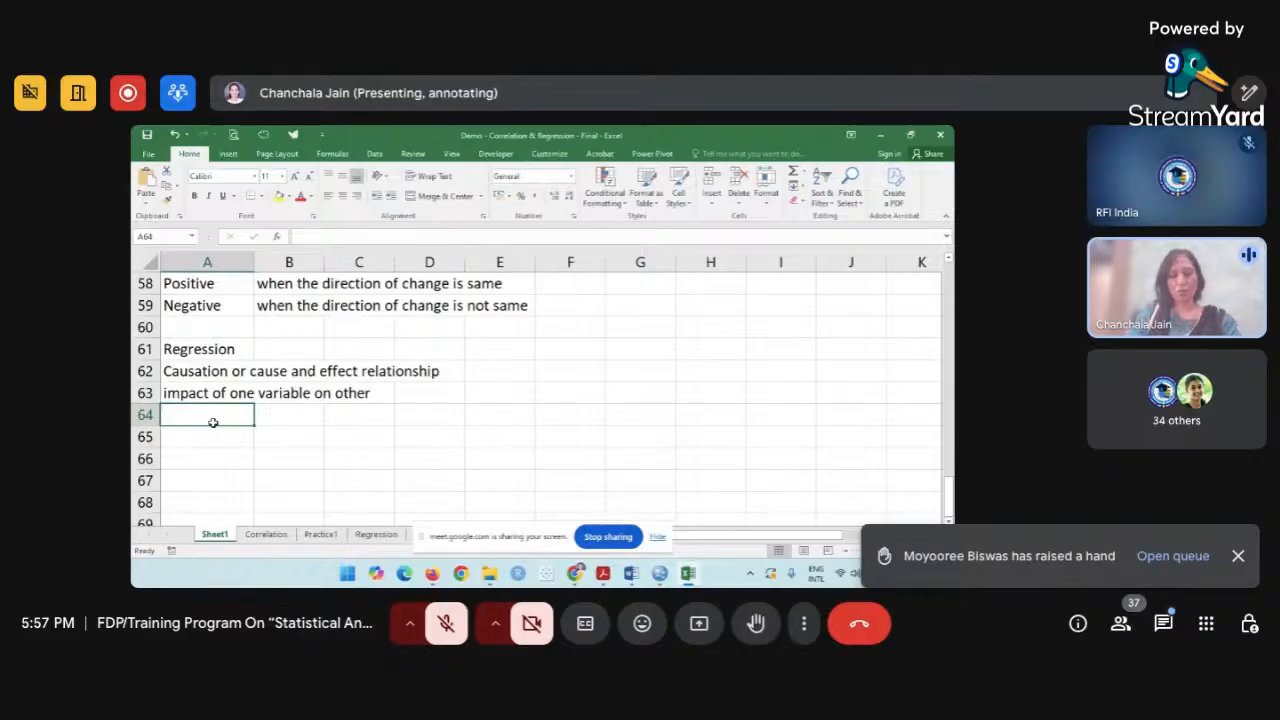
Add the regression note "When we want to predict DV using IV(s)" in cell A64.
type("When")
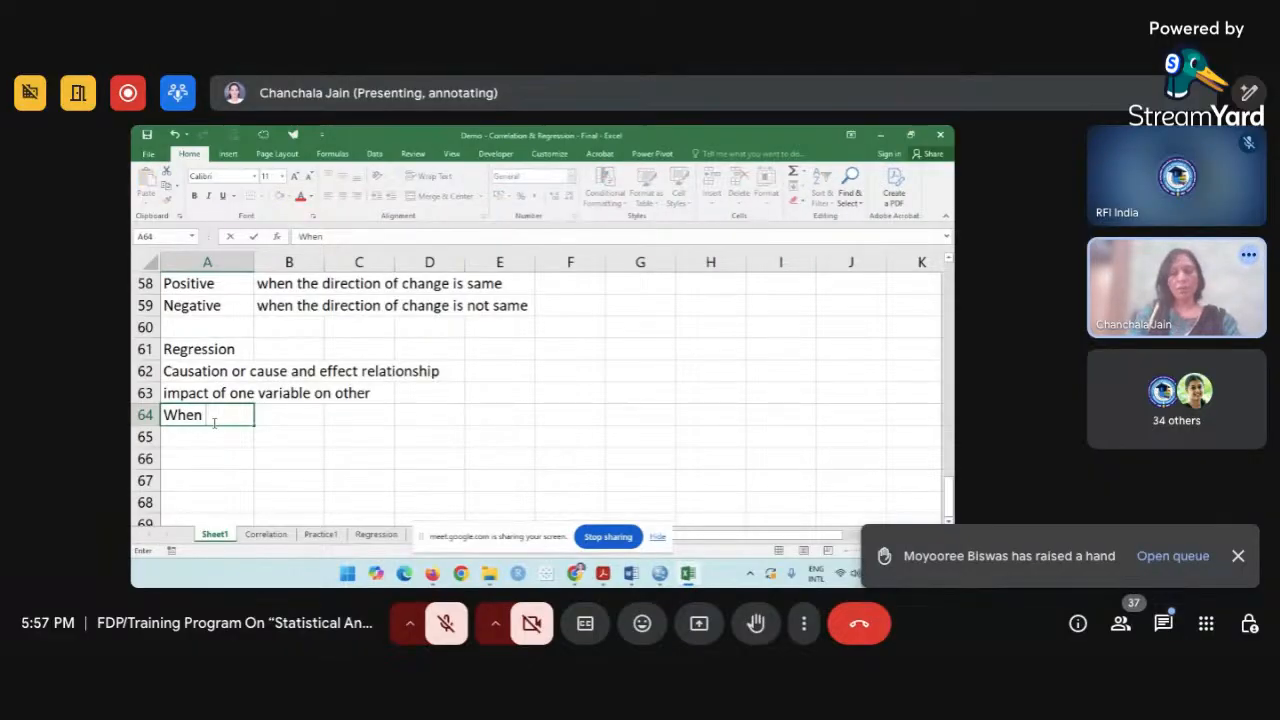
type(" we")
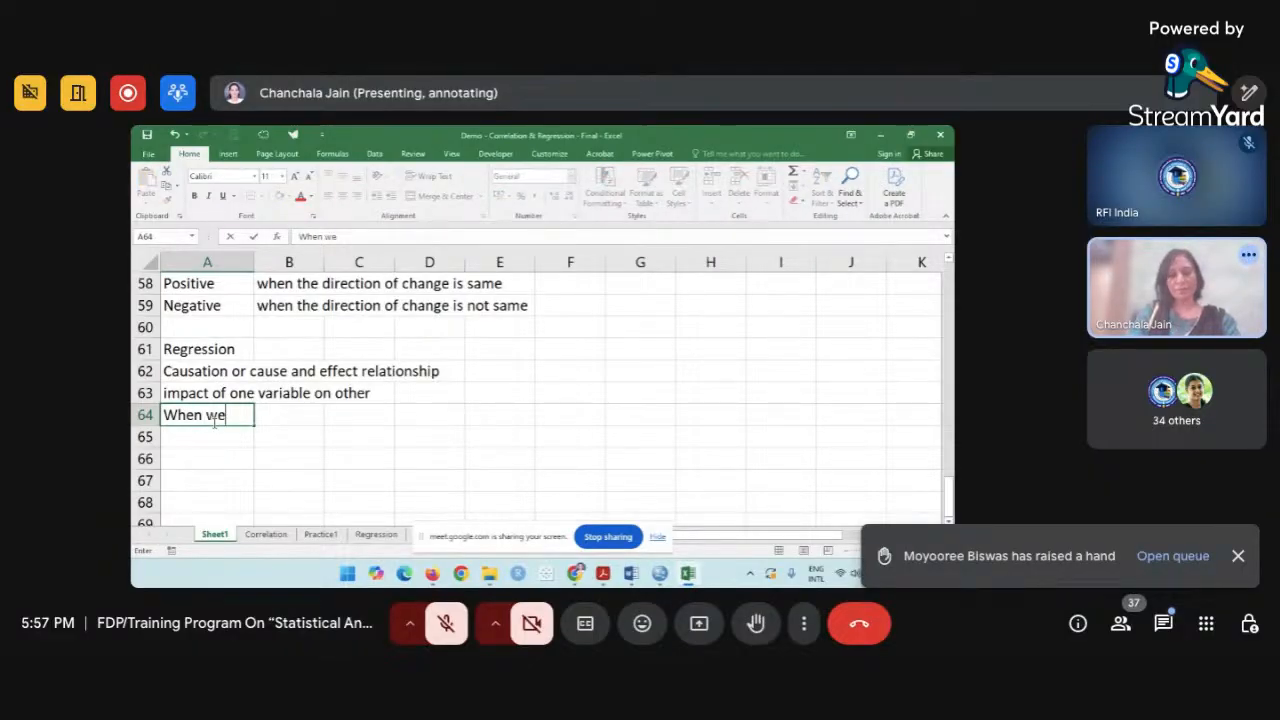
type(" want to predict ")
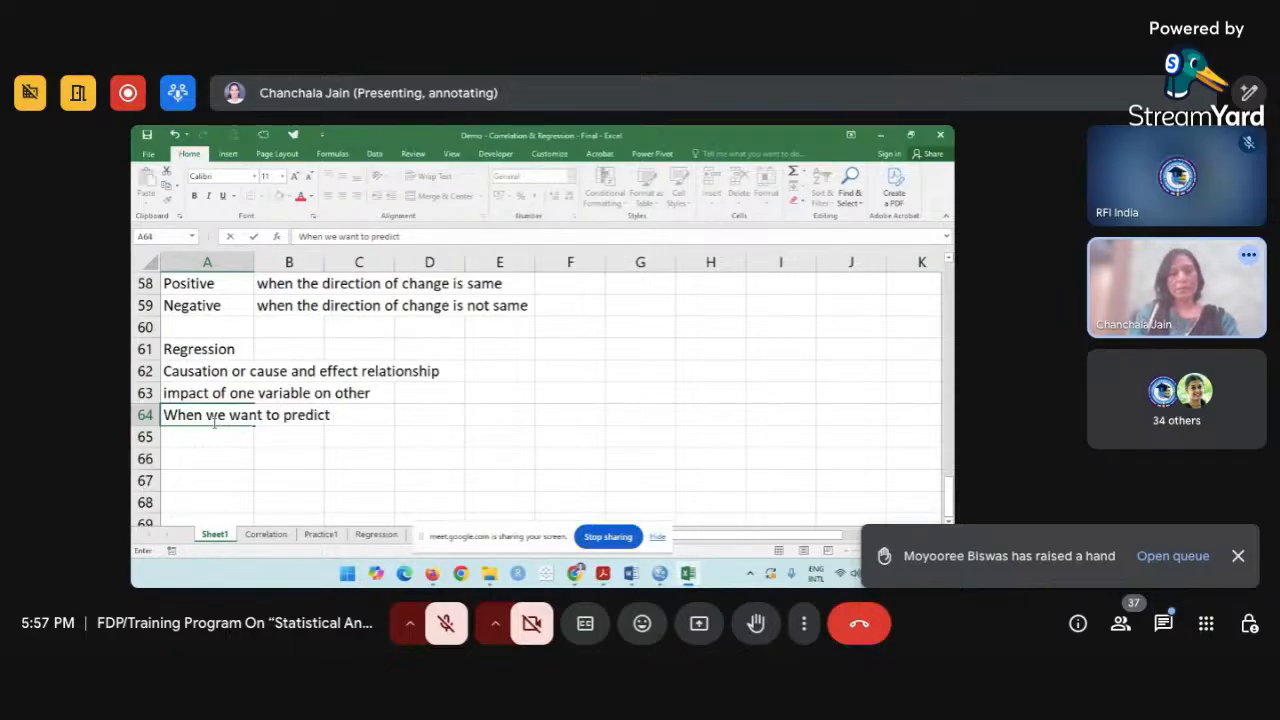
type("DV u")
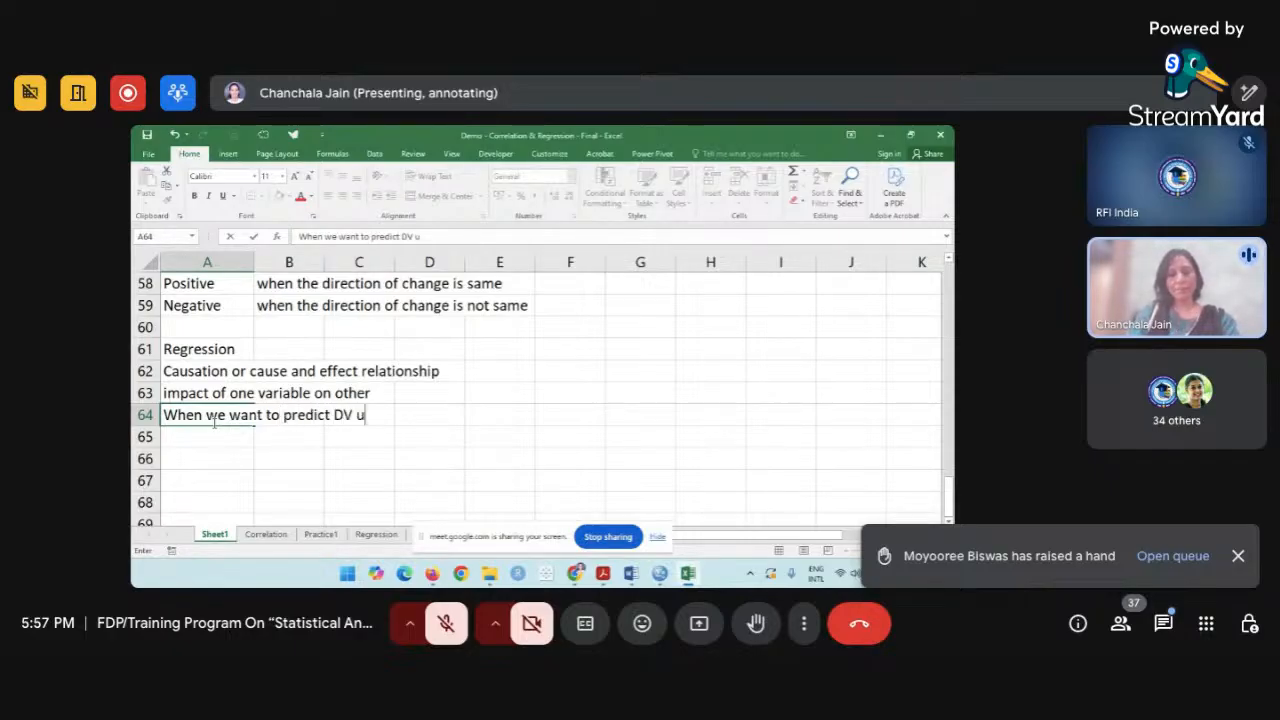
type("sing IV")
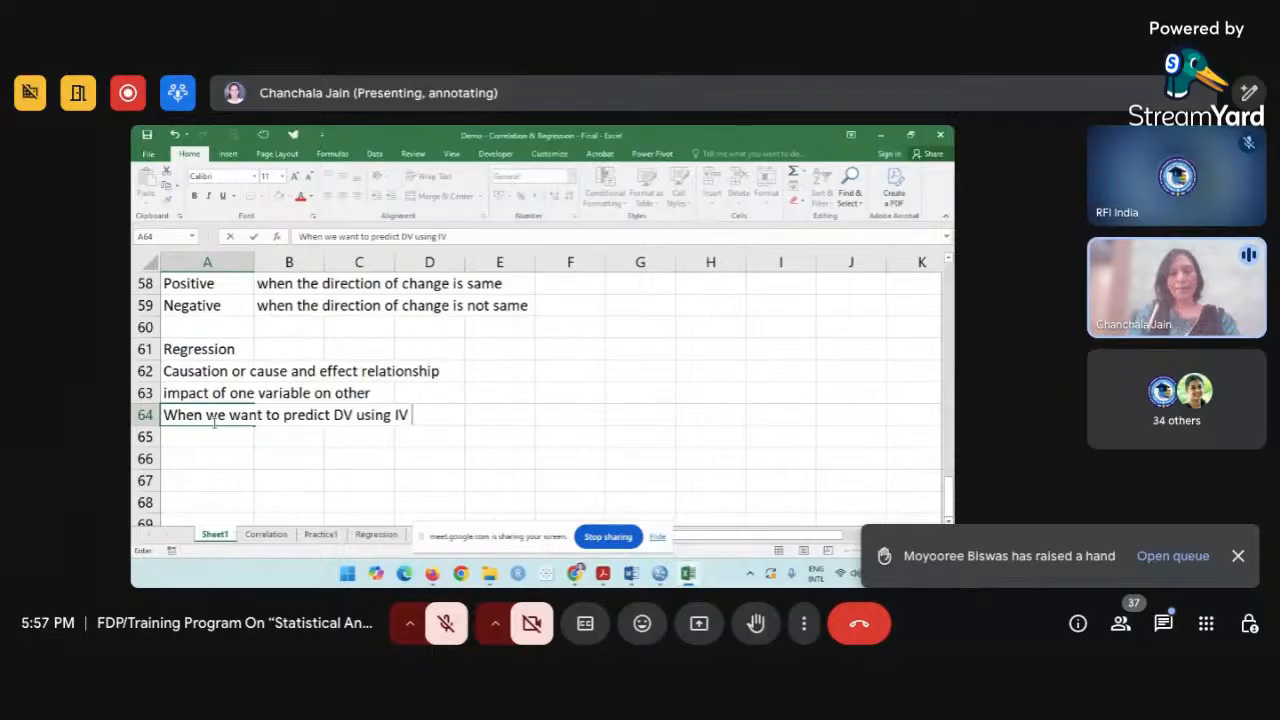
type("(s)")
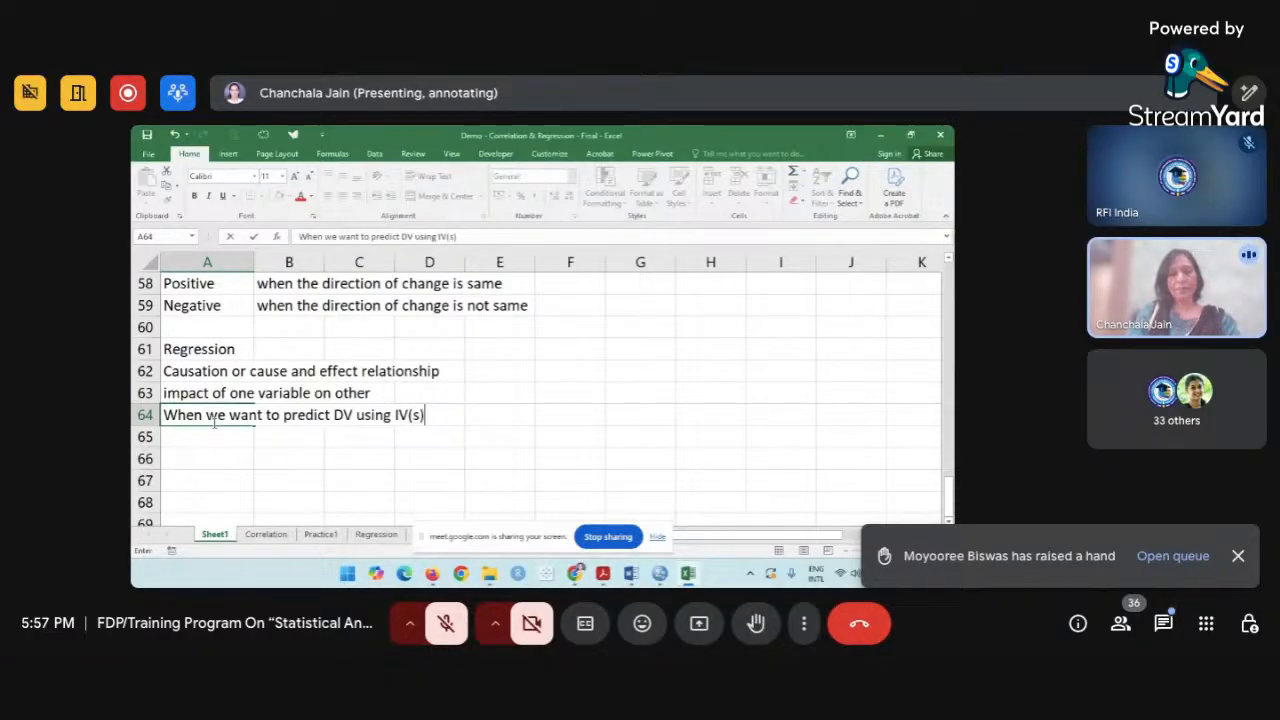
key("Return")
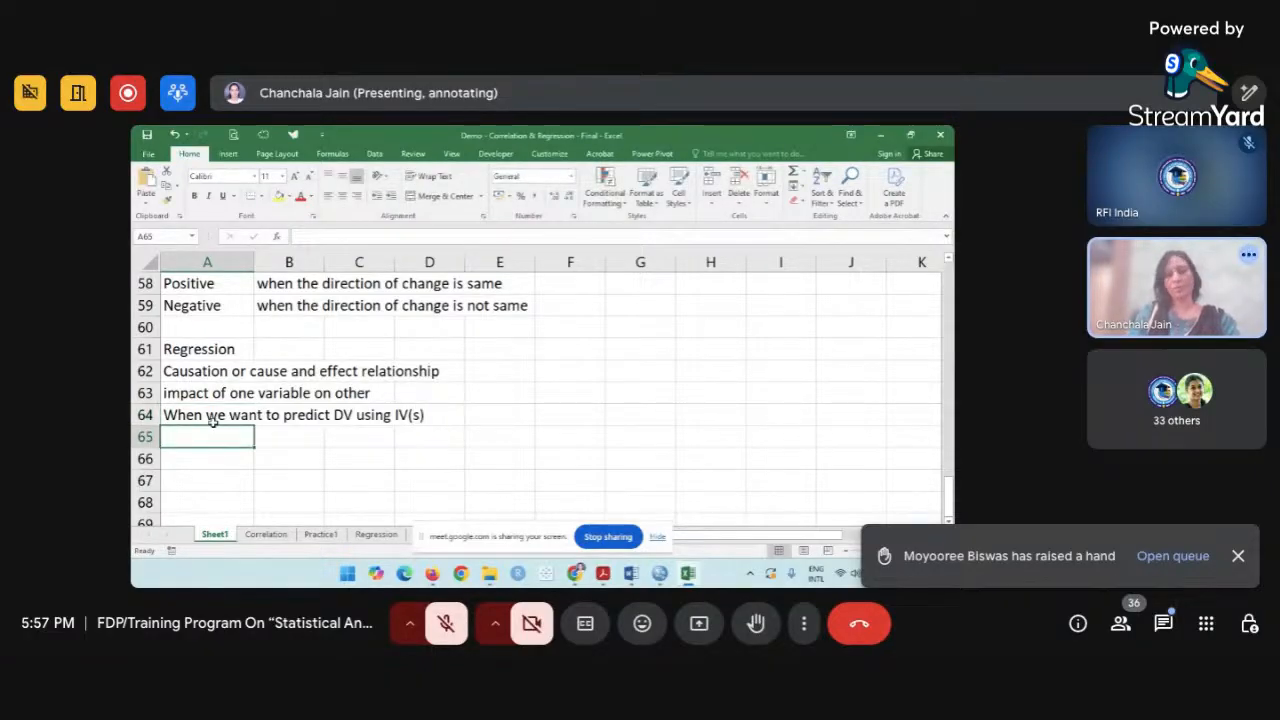
Add the regression note "When we are interested in modelling the DV using IV." in cell A65.
type("When ")
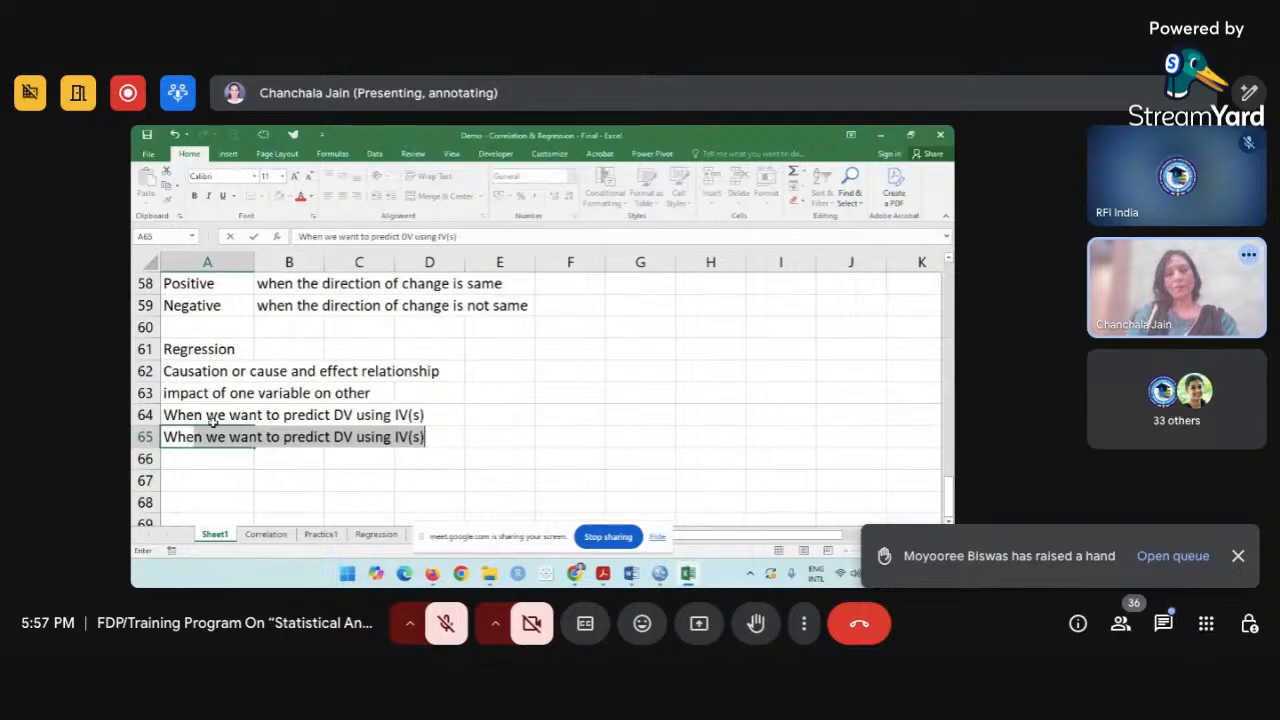
type("we are i")
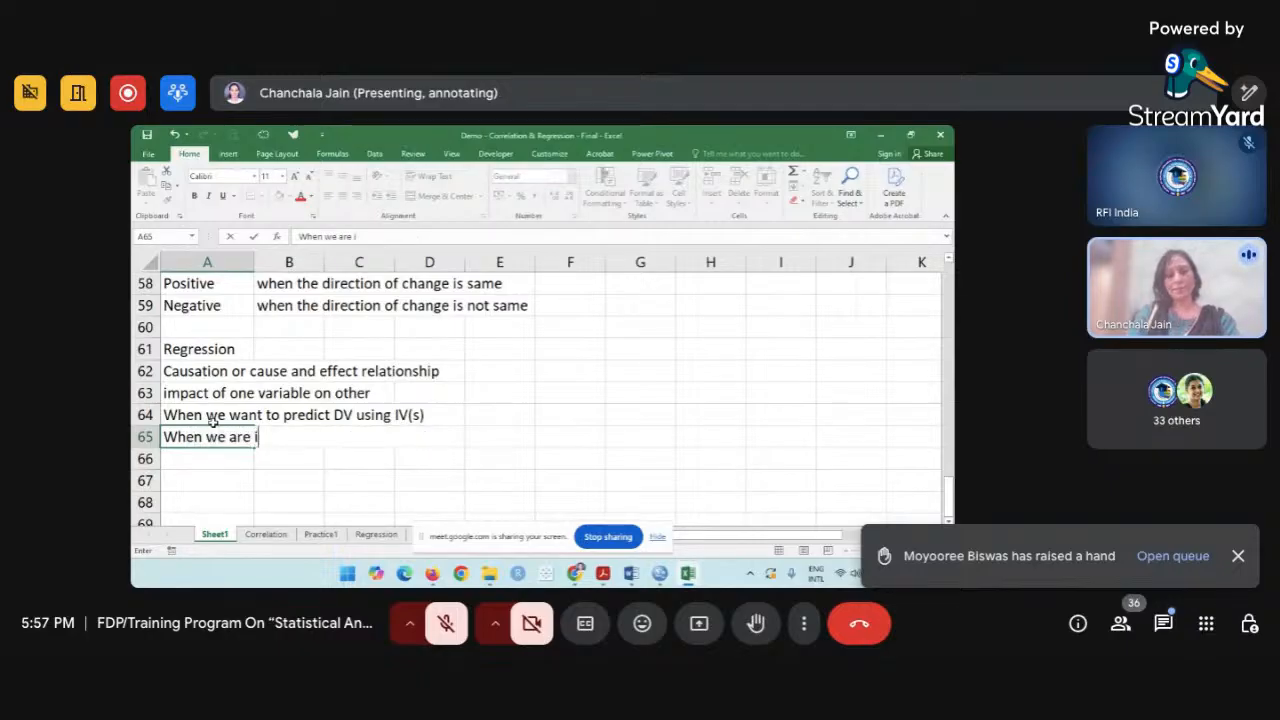
type("nterested in ")
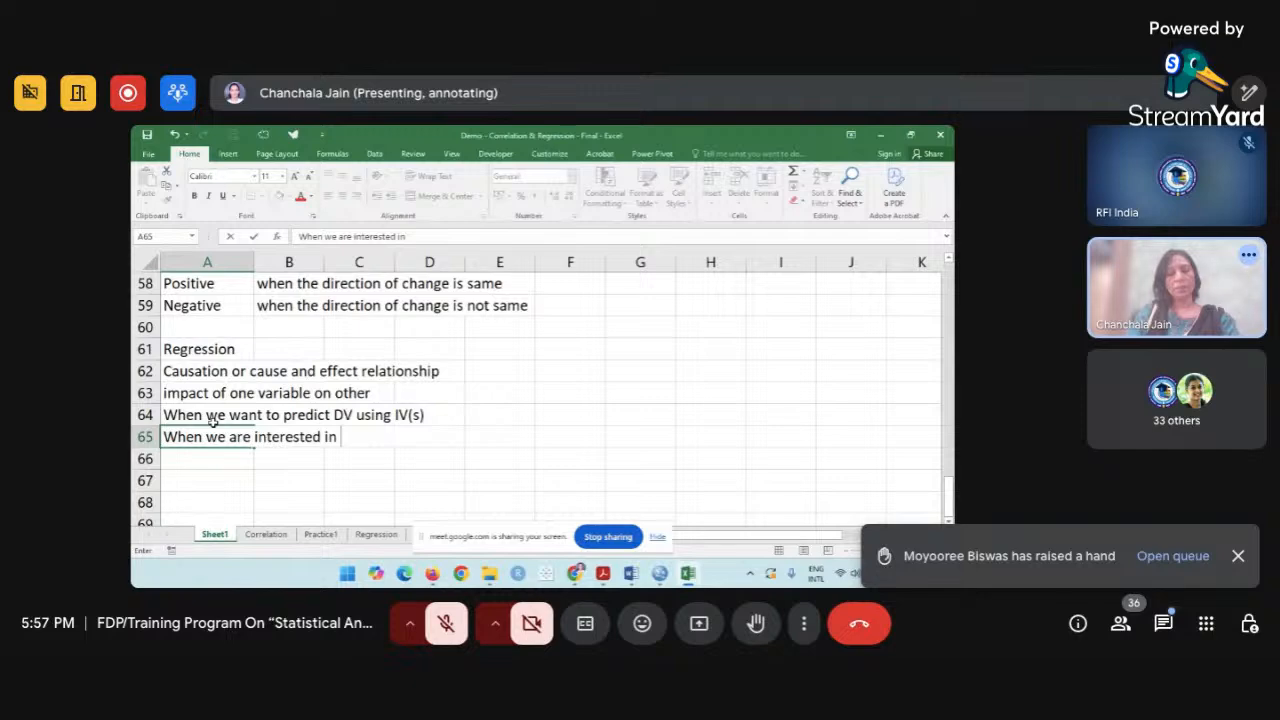
type("modellin")
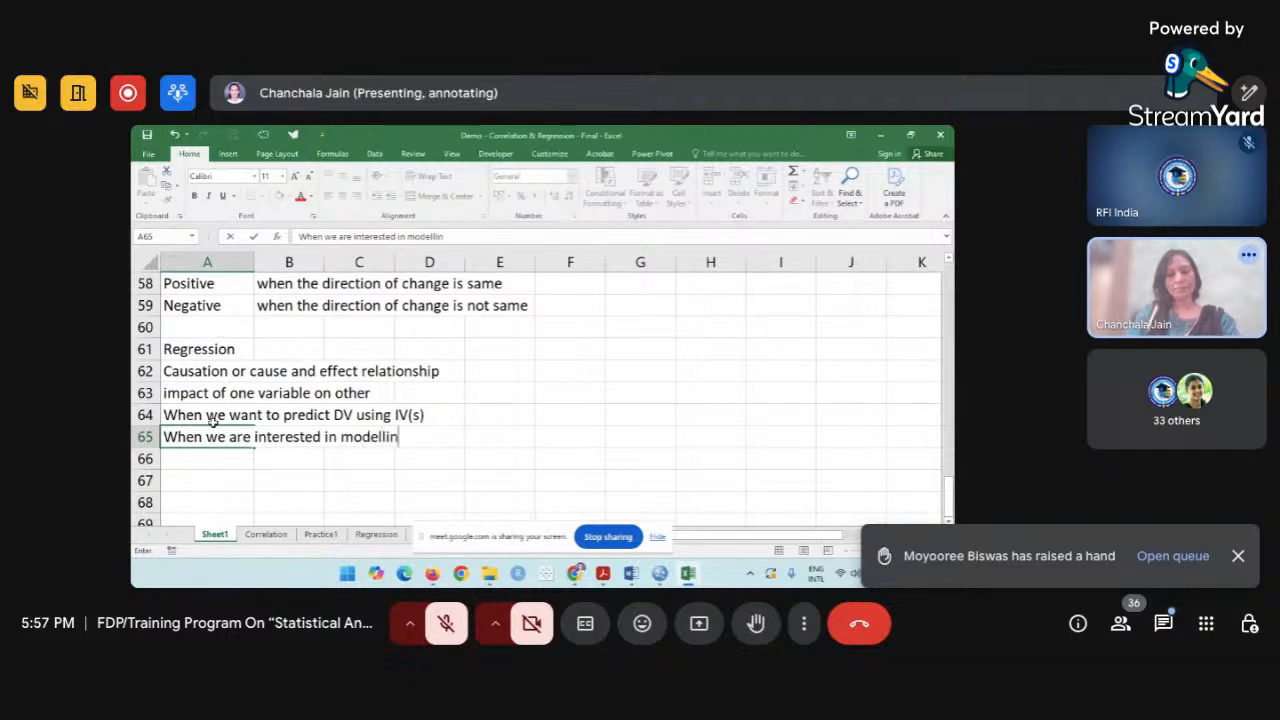
type("g the ")
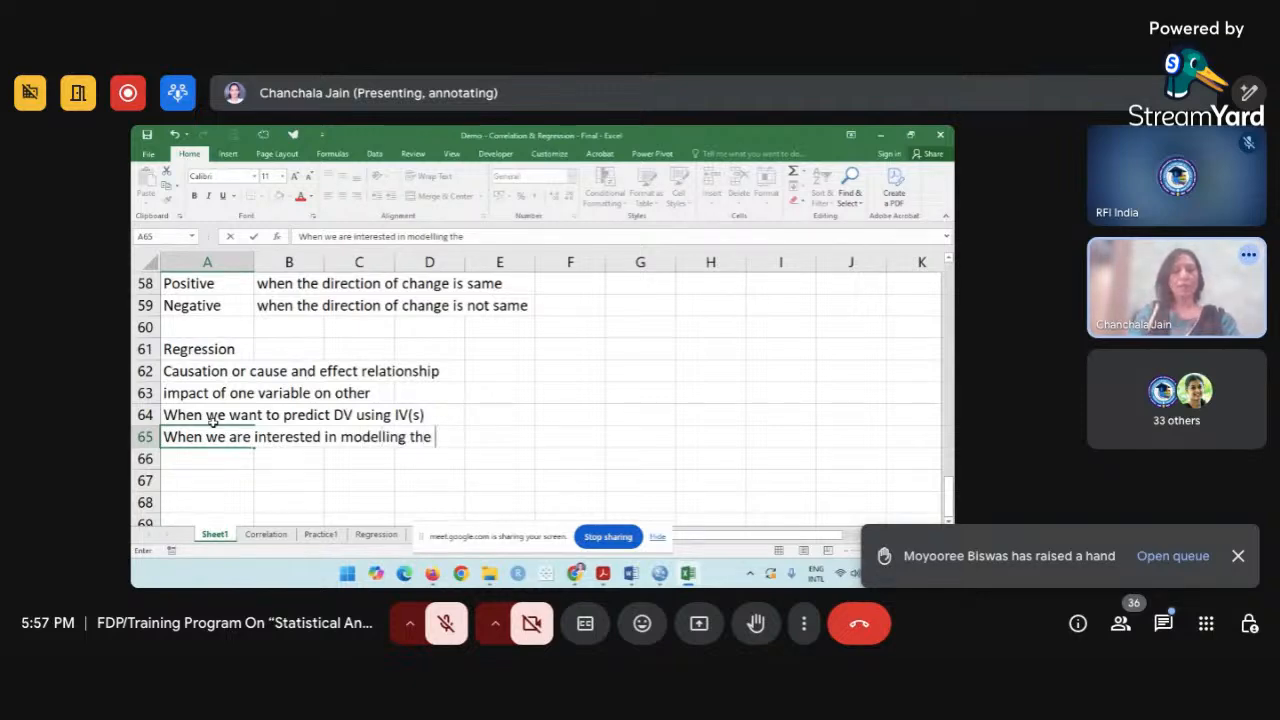
type("DV usin")
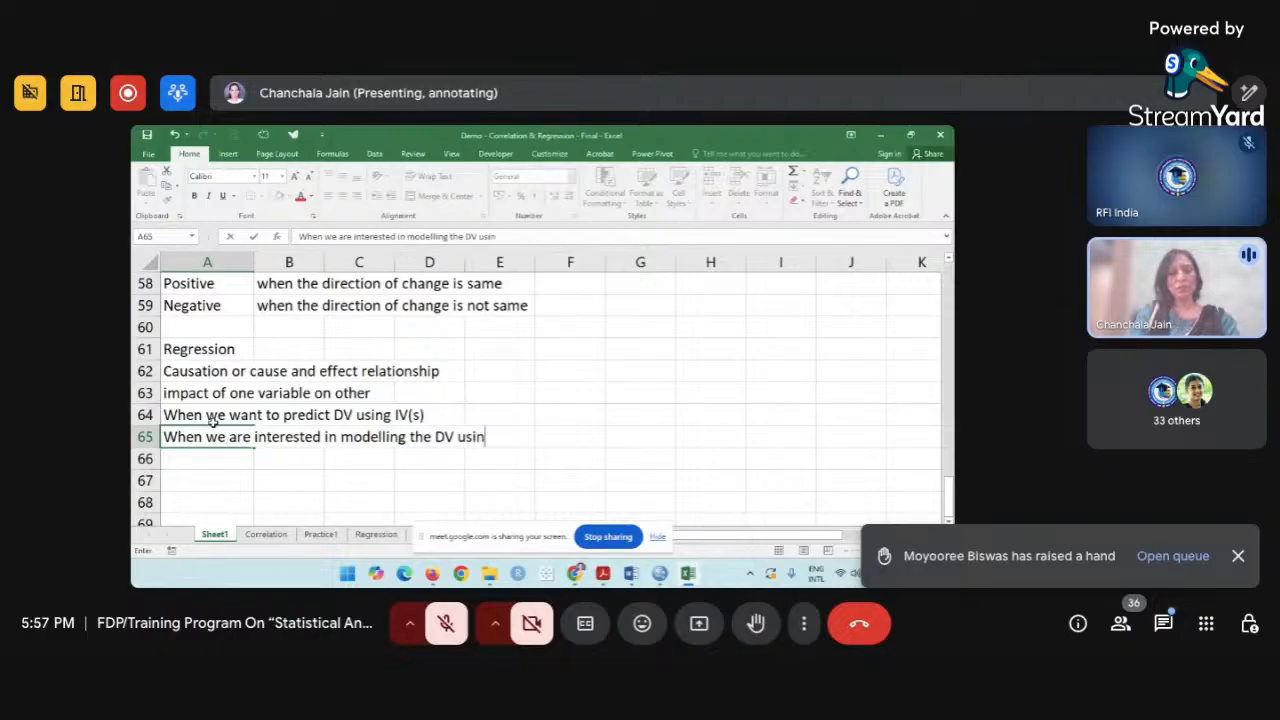
type("g IV")
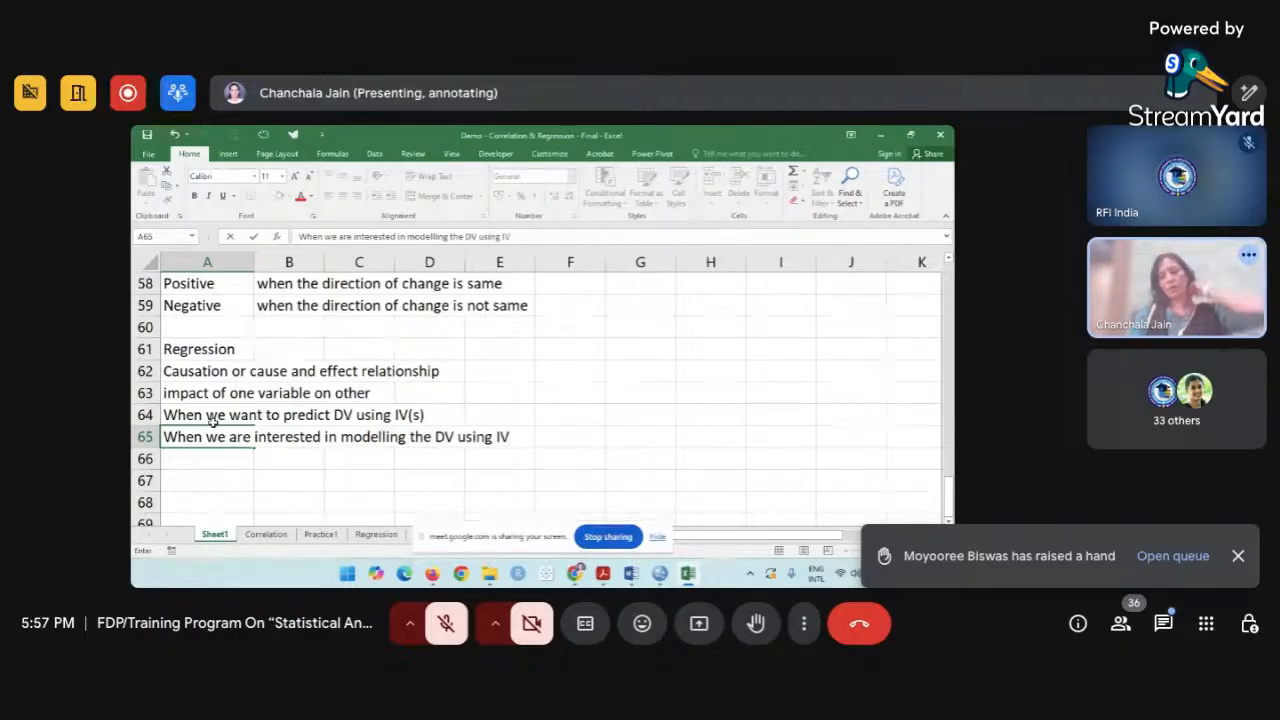
type(".")
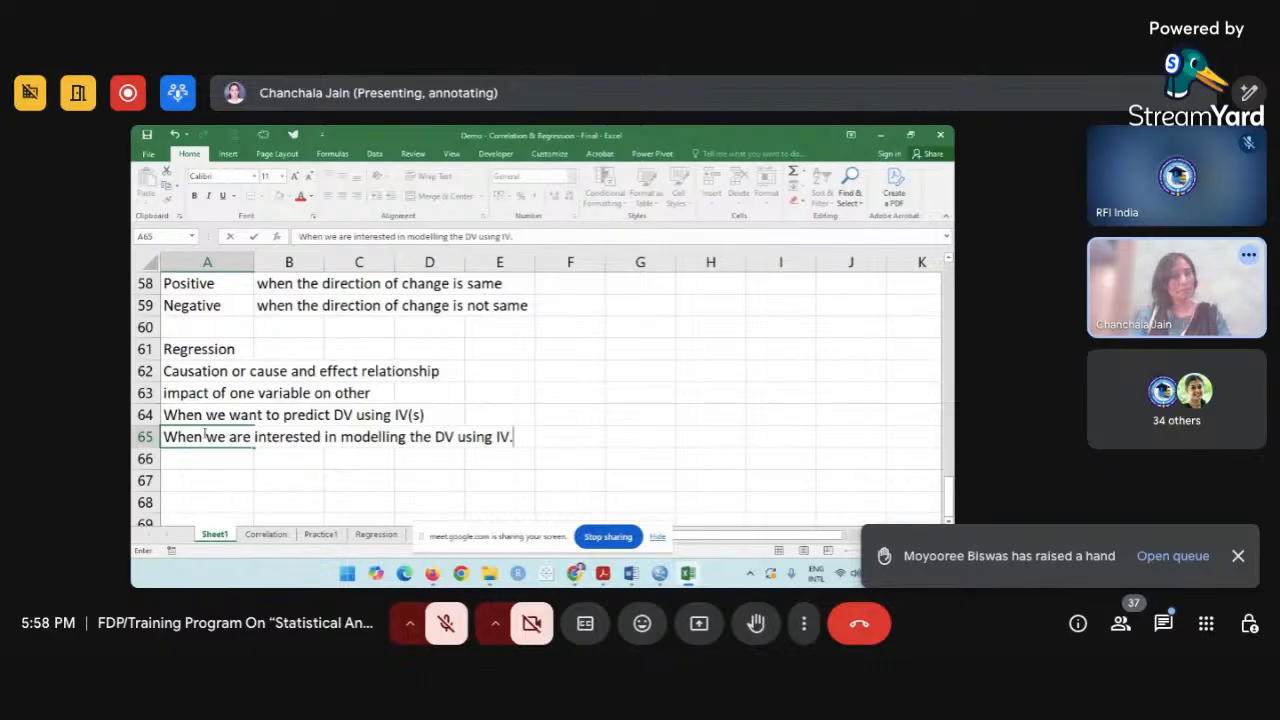
Enter the regression equation "Y = a + bX" in cell A67, leaving row 66 blank below the regression notes.
left_click(215, 477)
scroll(215, 477, "down", 1)
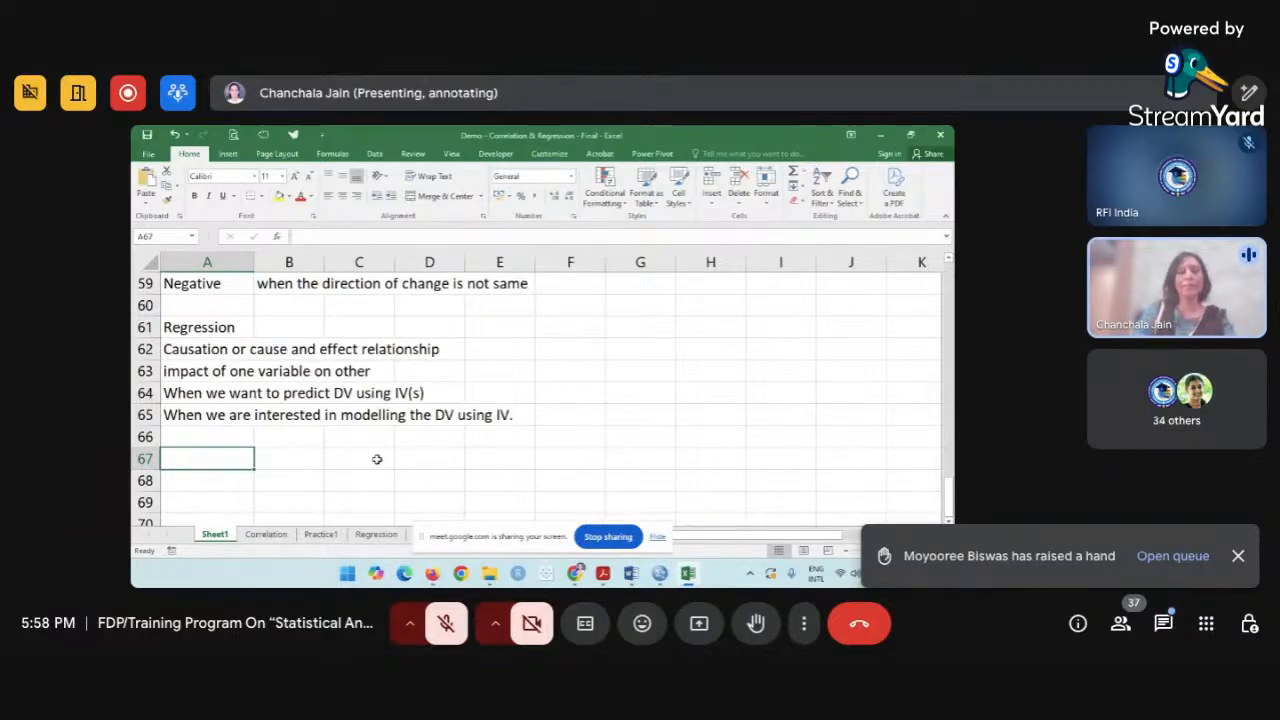
type("Y =")
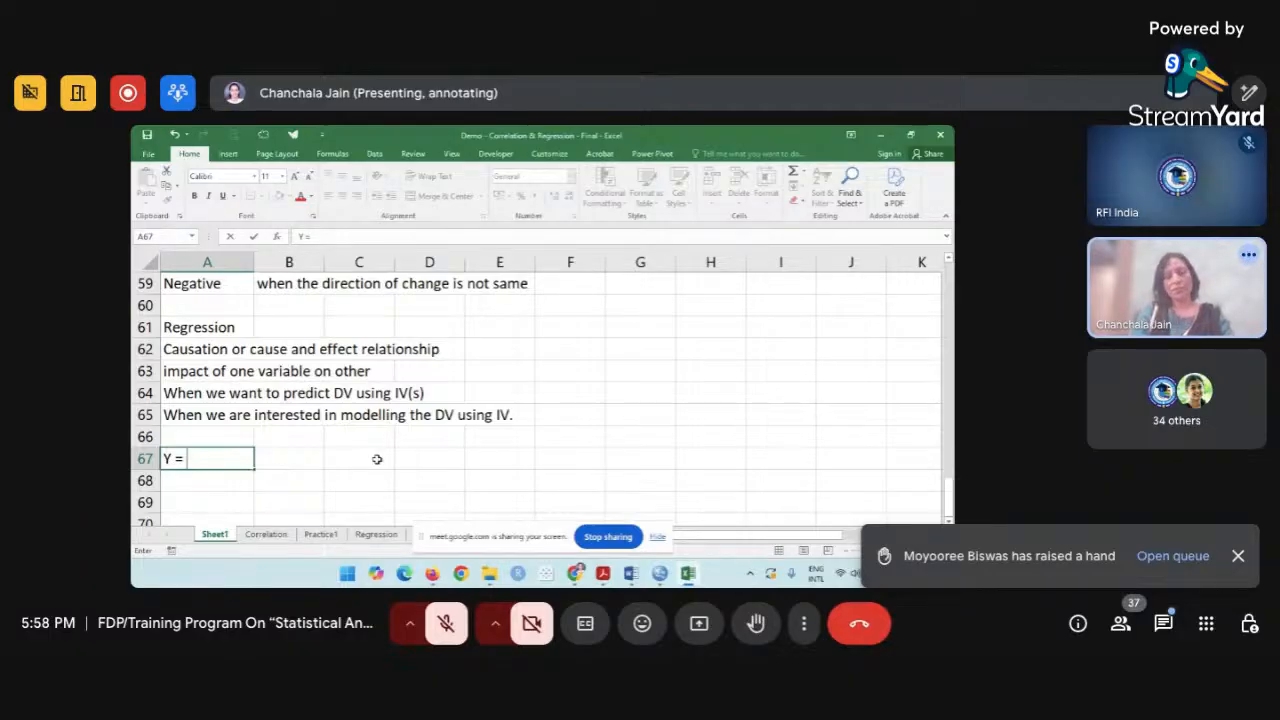
type("a")
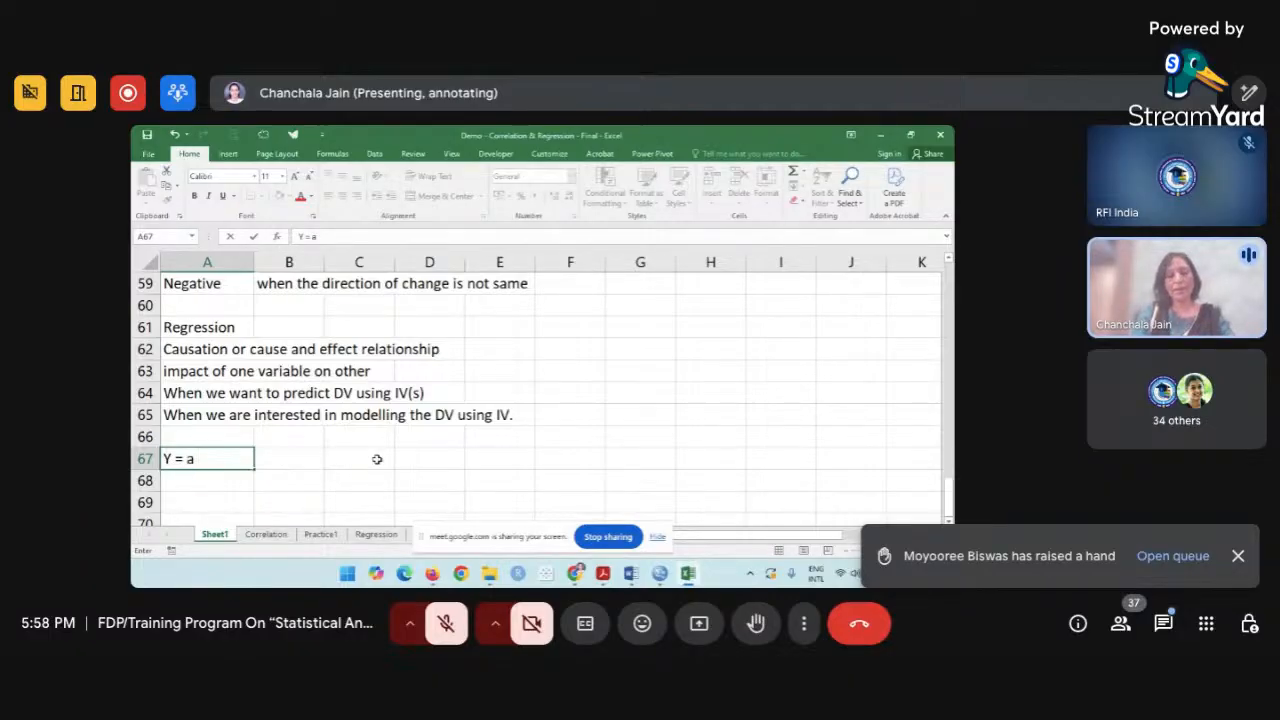
type(" + bX")
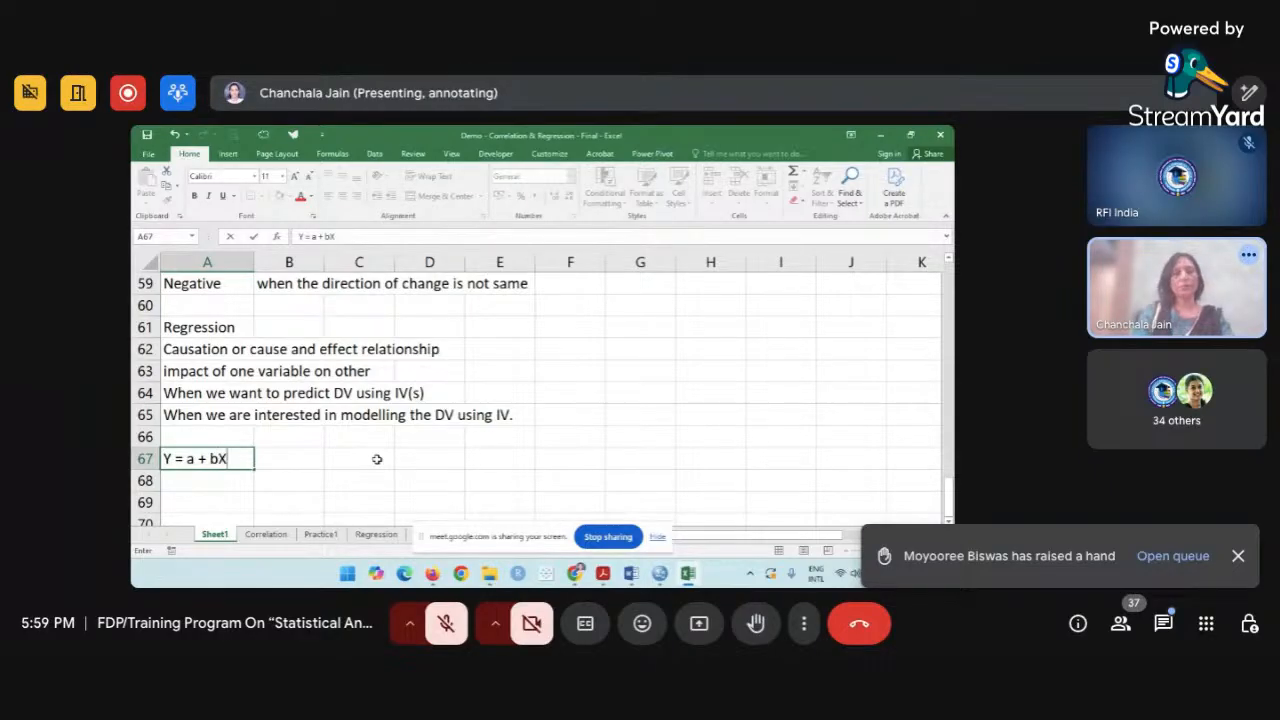
Add the definition "Y = Dependent Variable" in cell A68 under the regression equation.
left_click(253, 489)
scroll(254, 490, "down", 1)
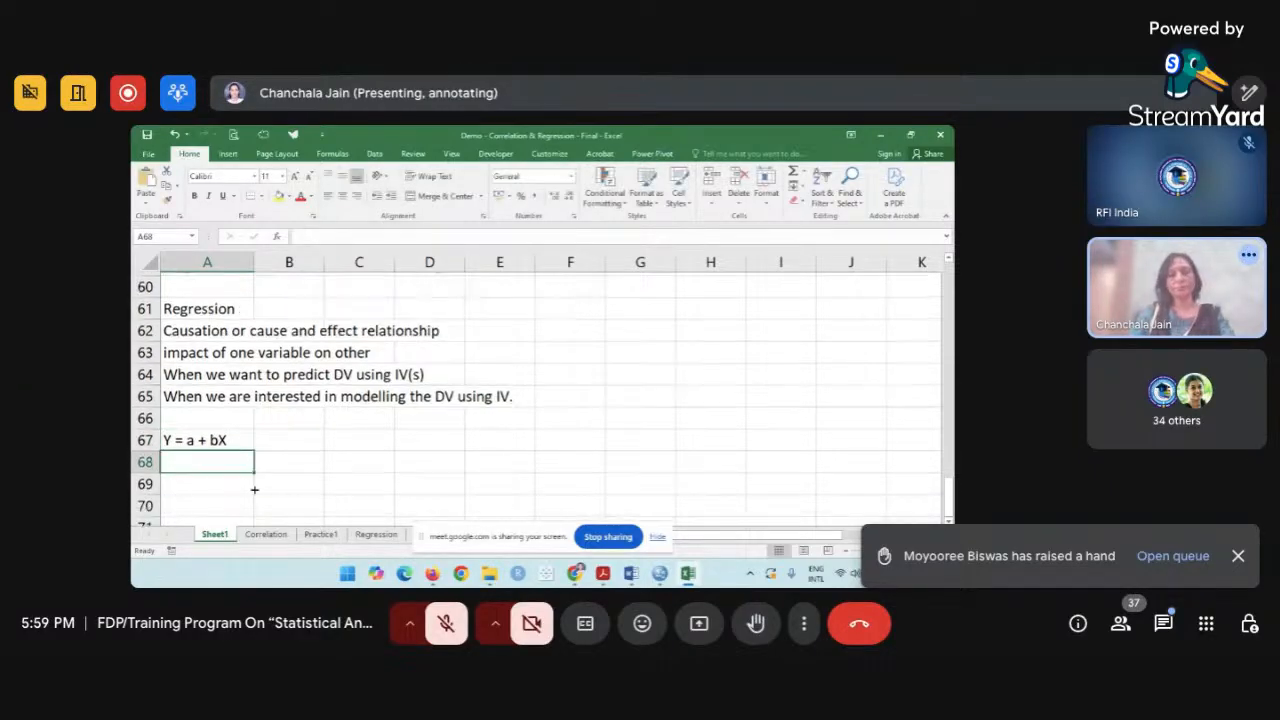
type("Y")
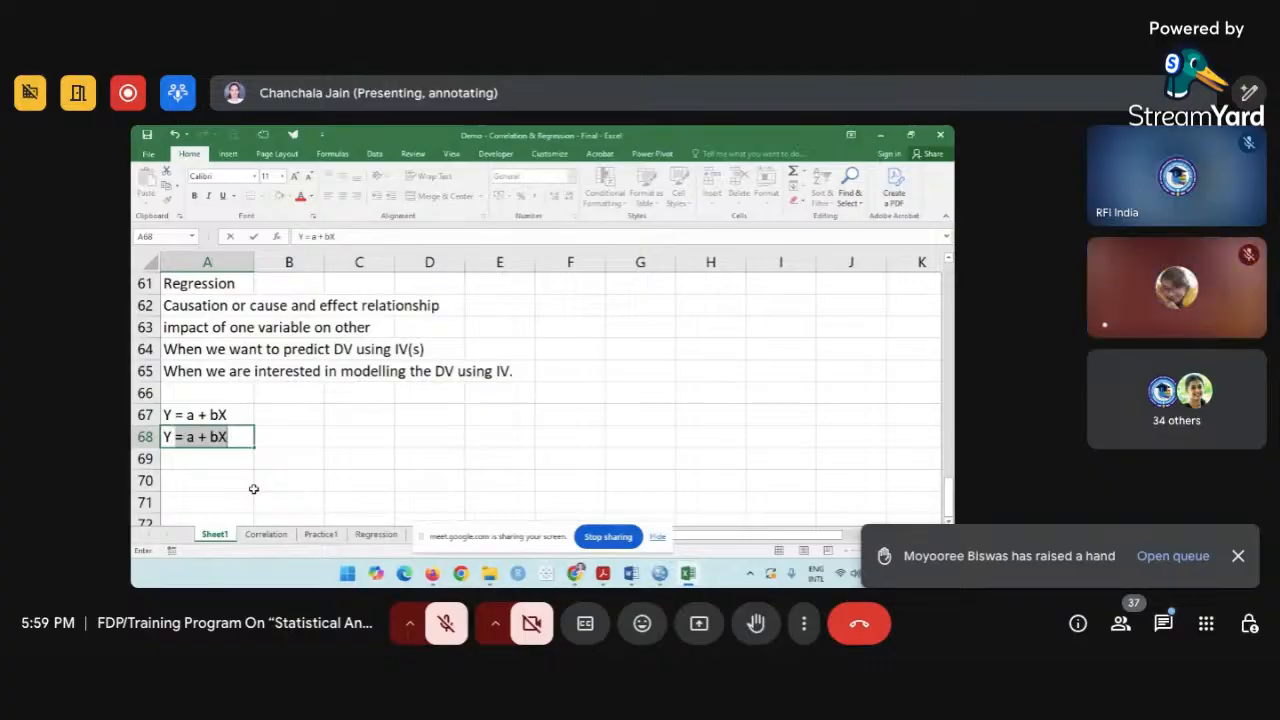
type(" = ")
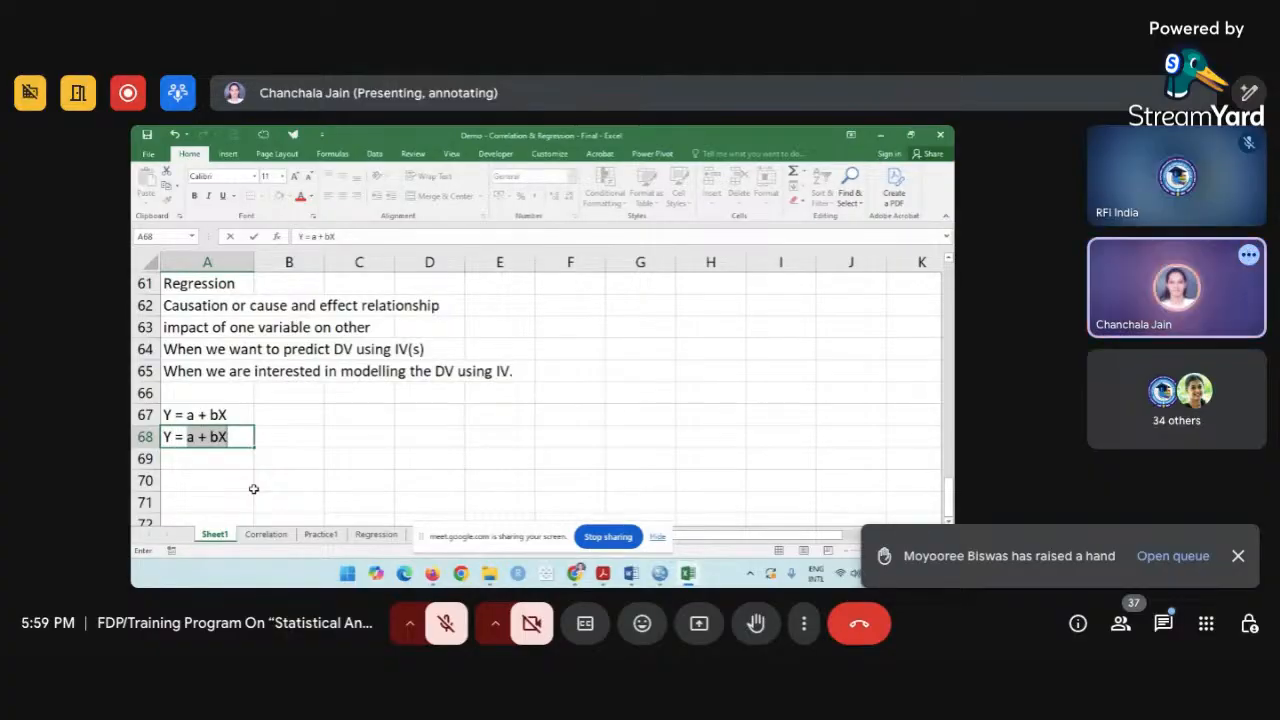
type("De")
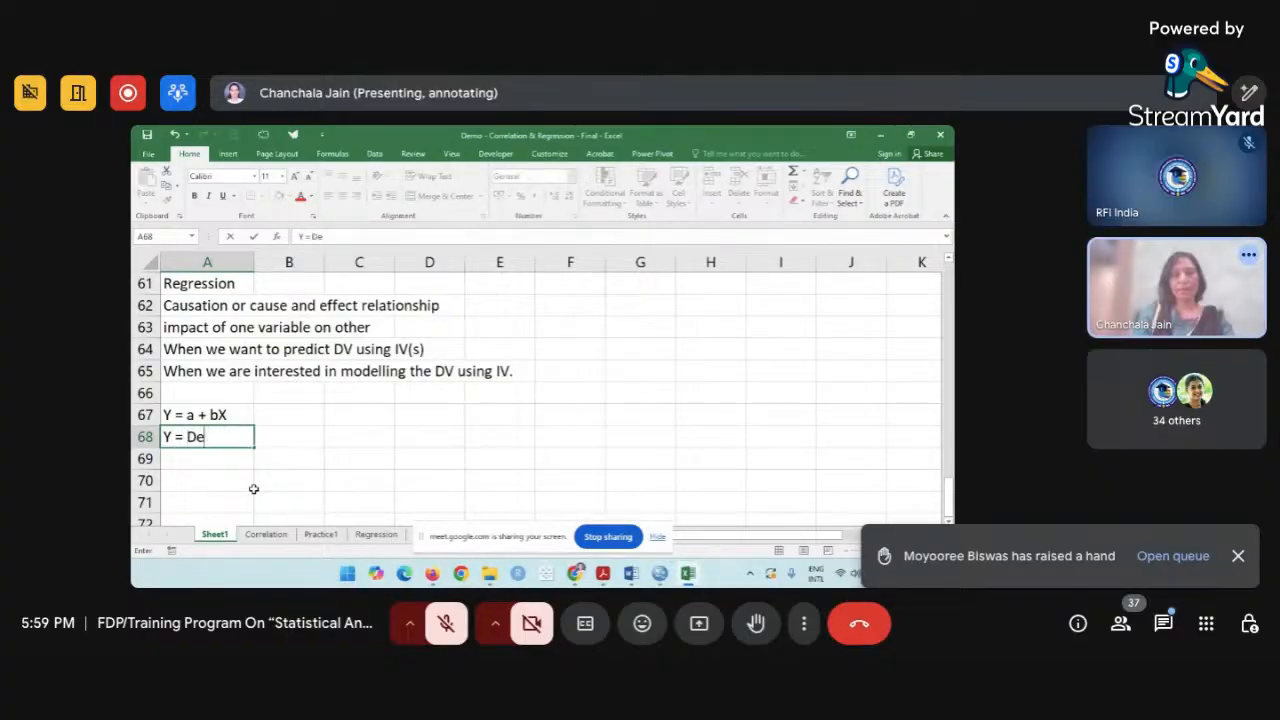
type("pendent")
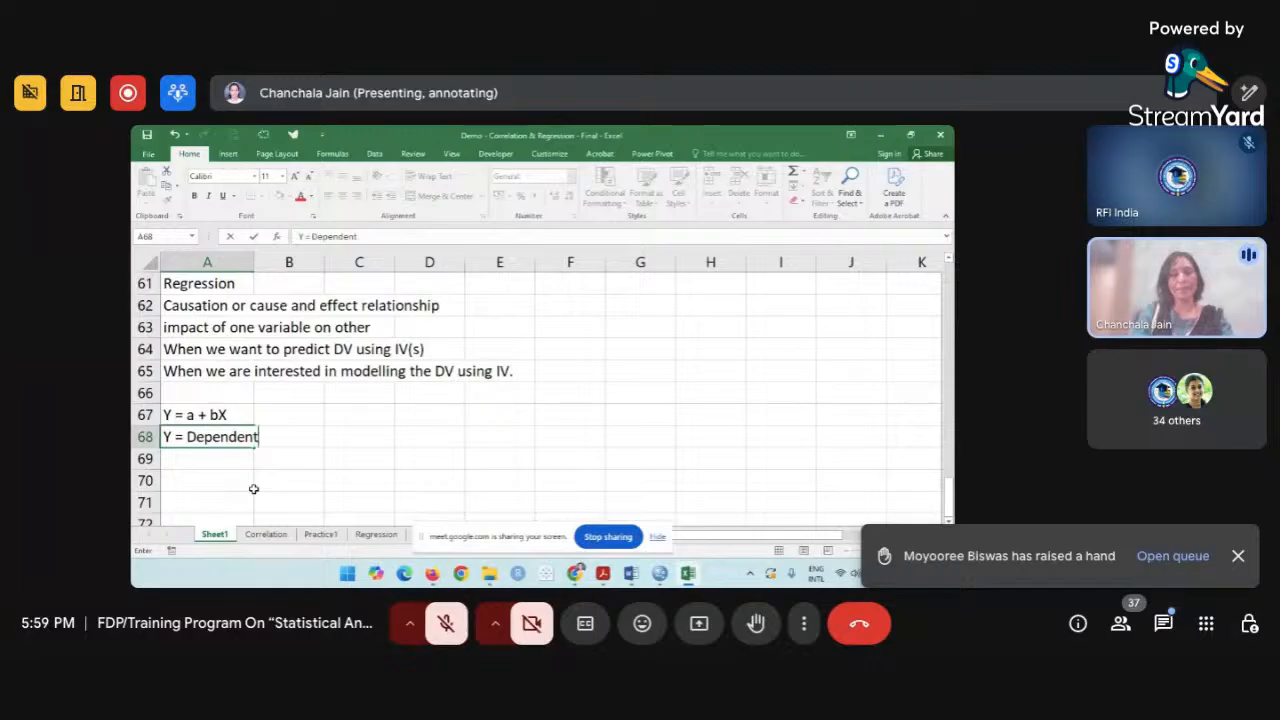
type(" VAriabl")
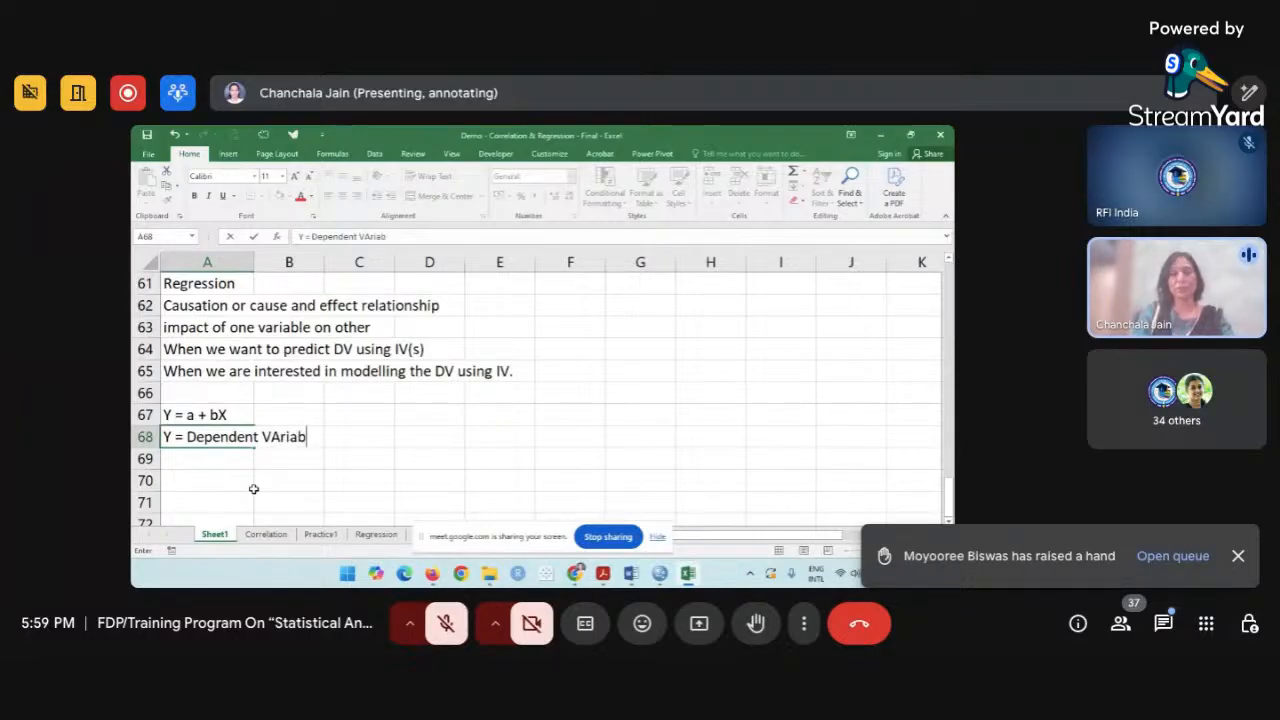
key("BackSpace")
key("BackSpace")
key("BackSpace")
key("BackSpace")
key("BackSpace")
key("BackSpace")
type("a")
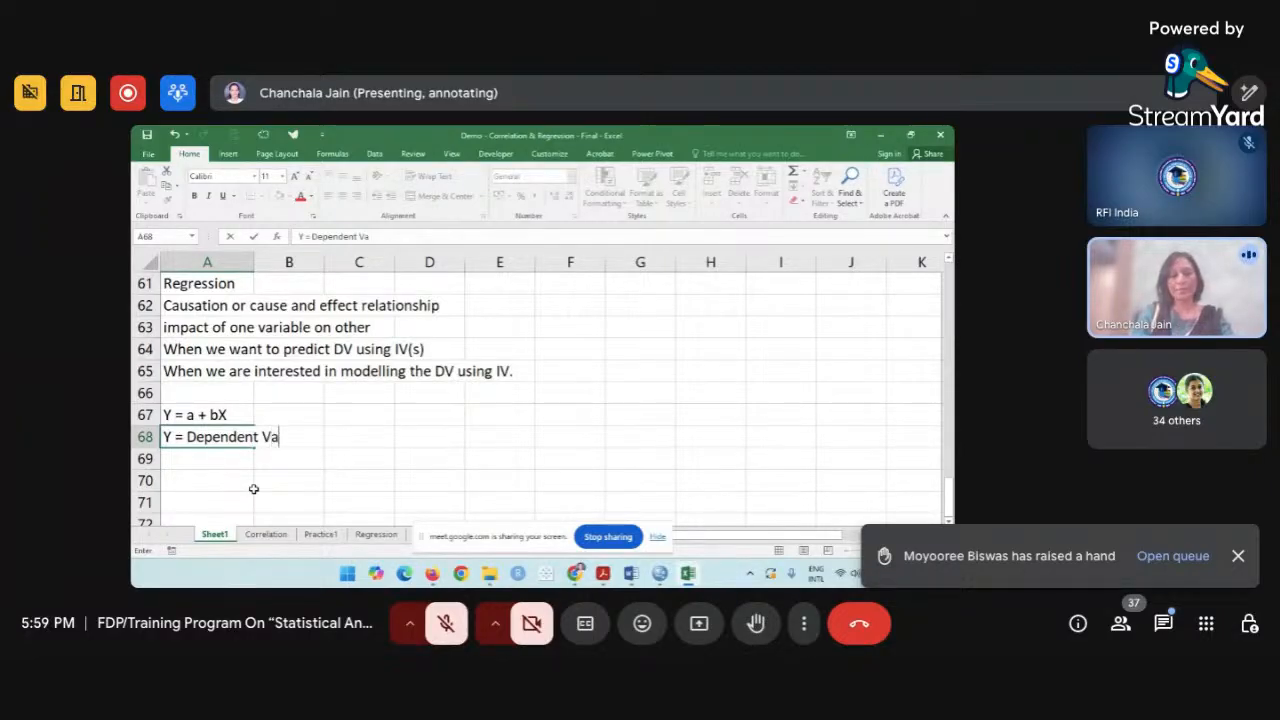
type("riable")
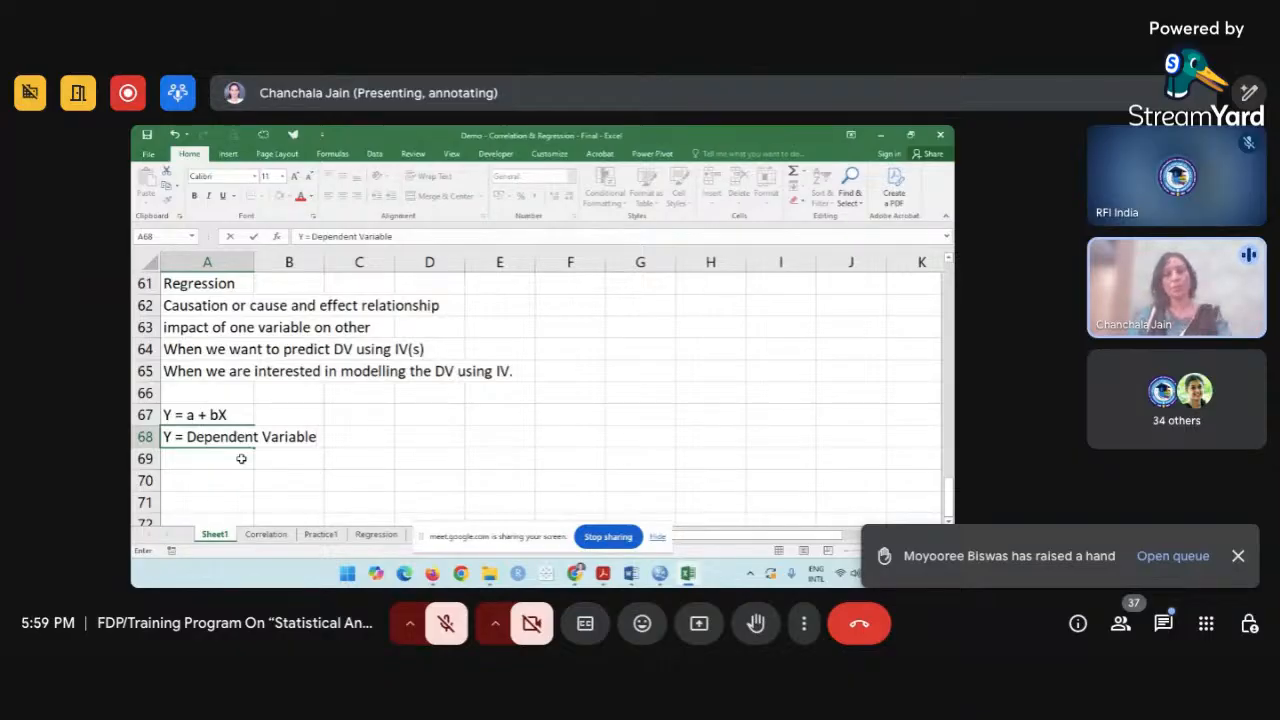
Add the definition "a = Intercept" in cell A69.
left_click(241, 458)
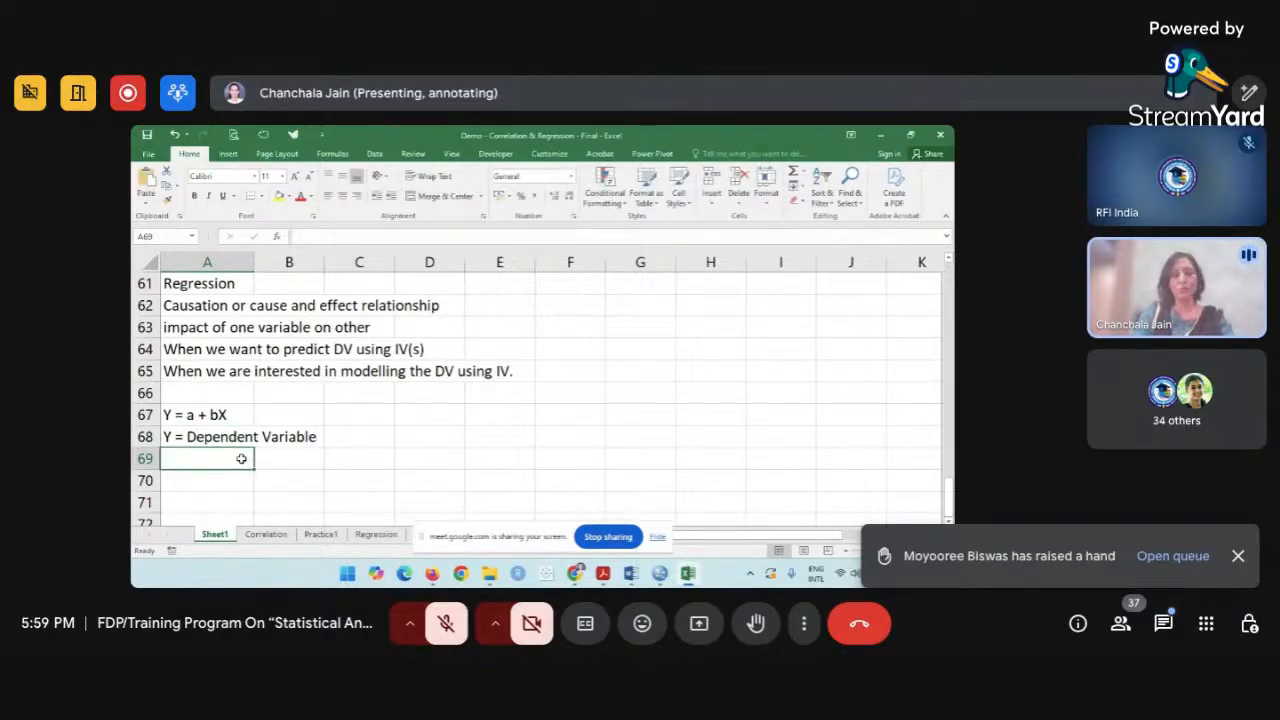
type("a = ")
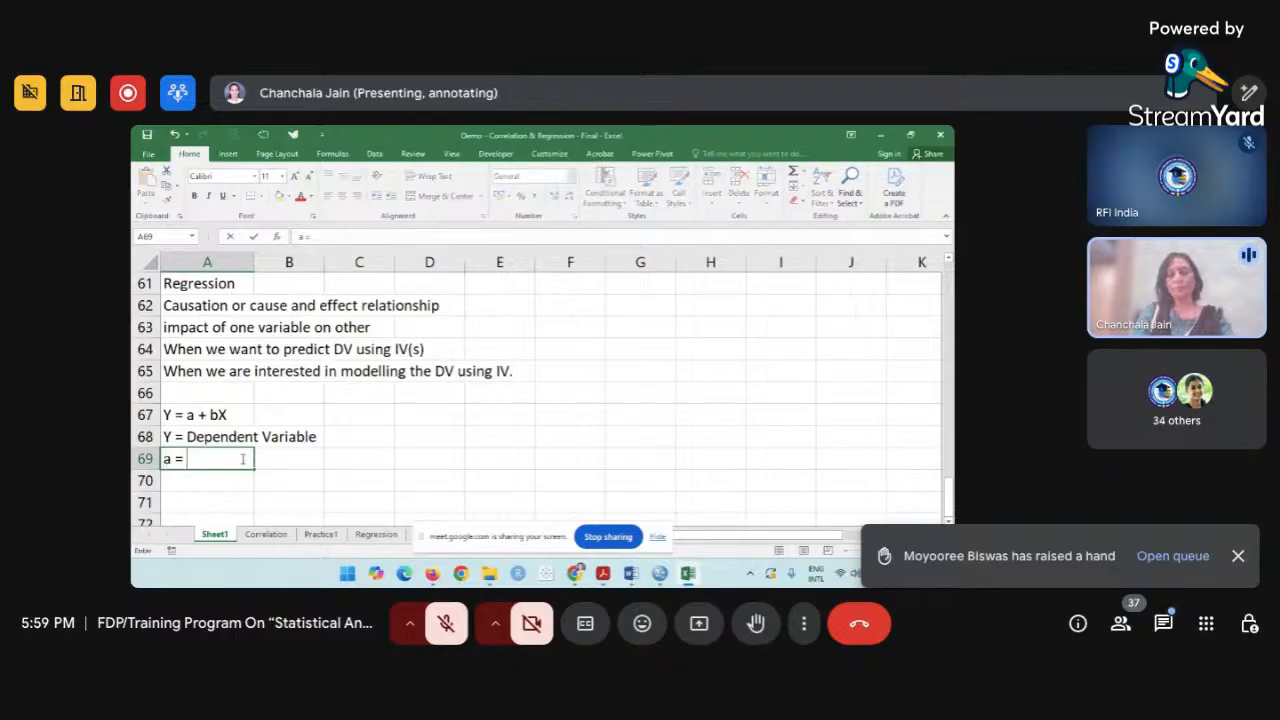
type("Intercp")
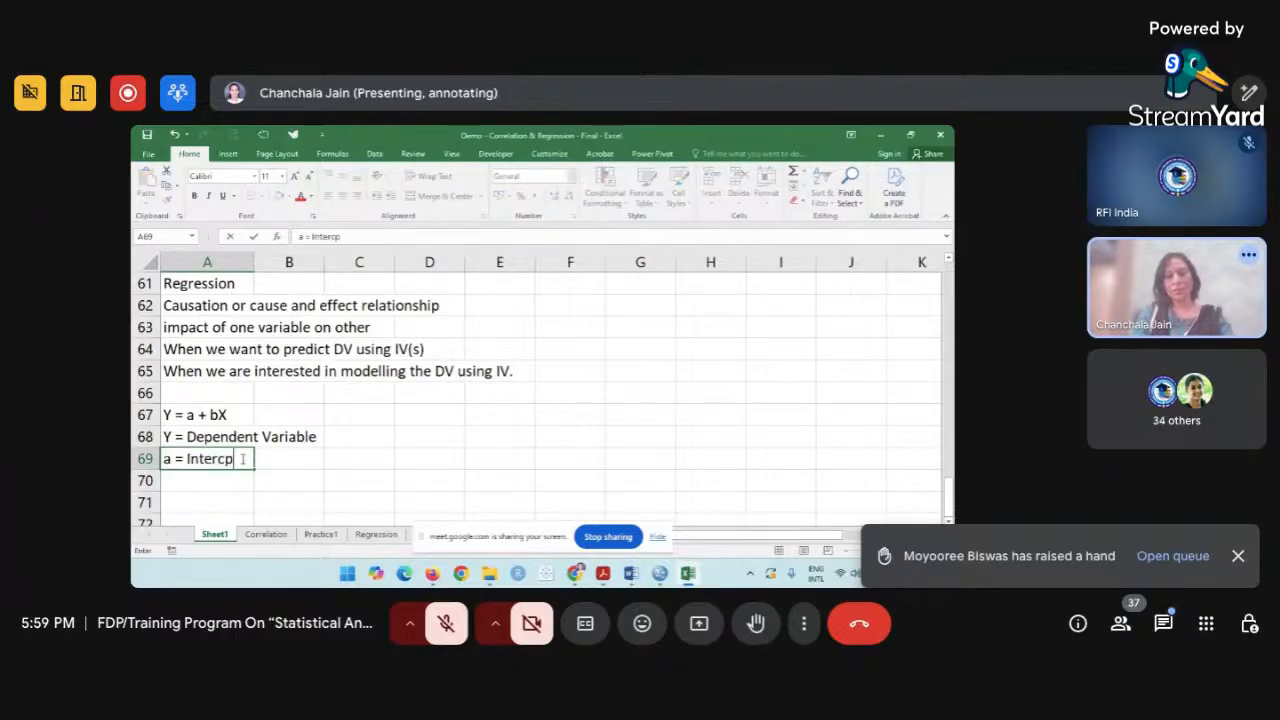
key("BackSpace")
type("ce")
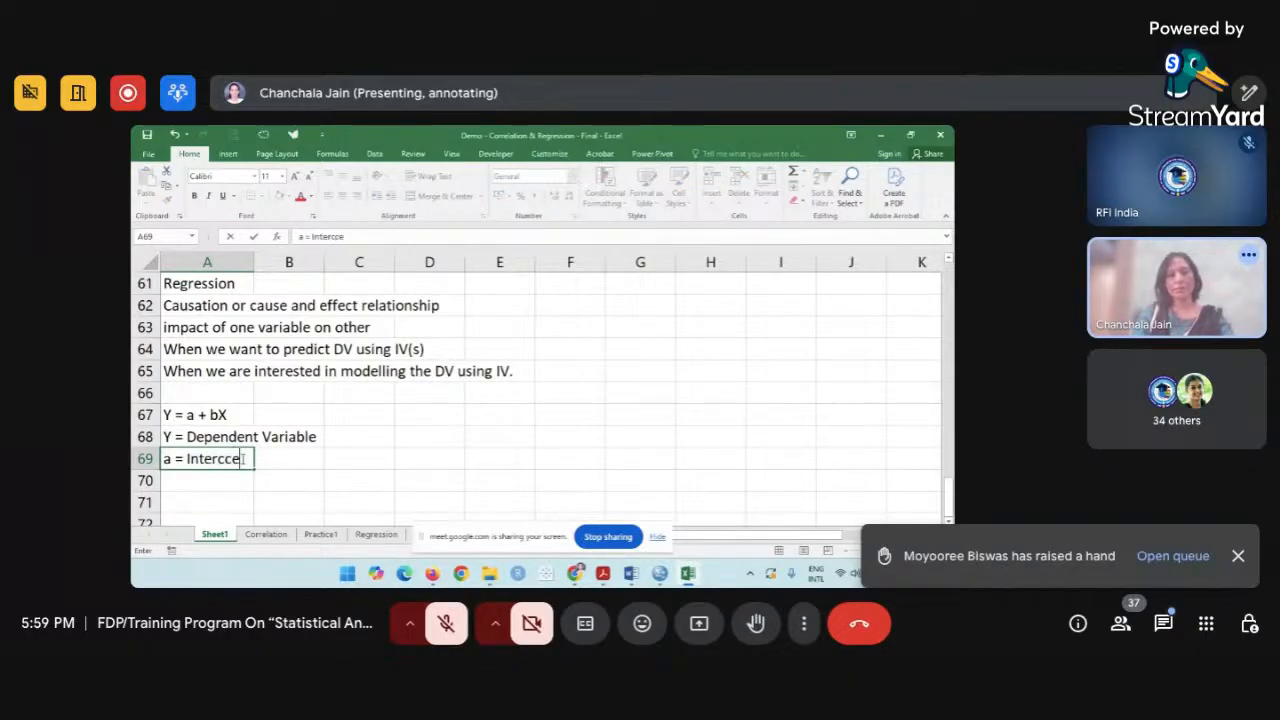
key("BackSpace")
key("BackSpace")
type("ept")
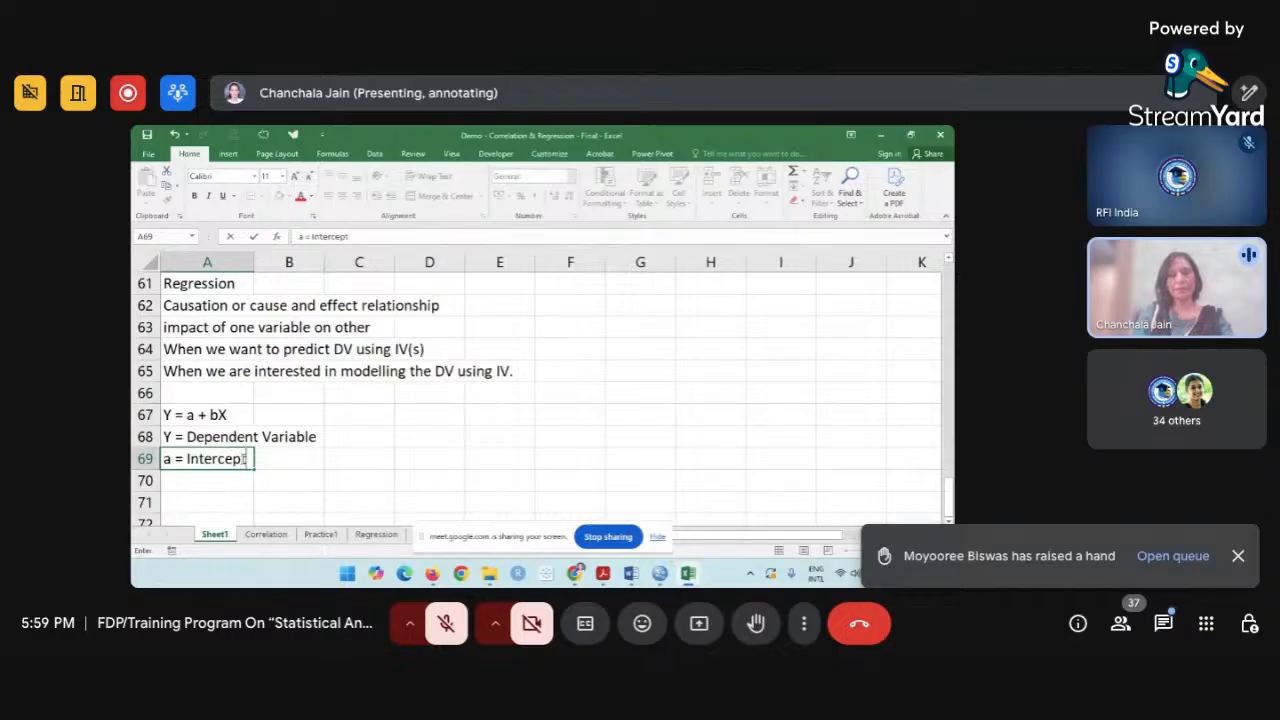
key("Return")
Add the definition "b = Slope" in cell A70.
type("b ")
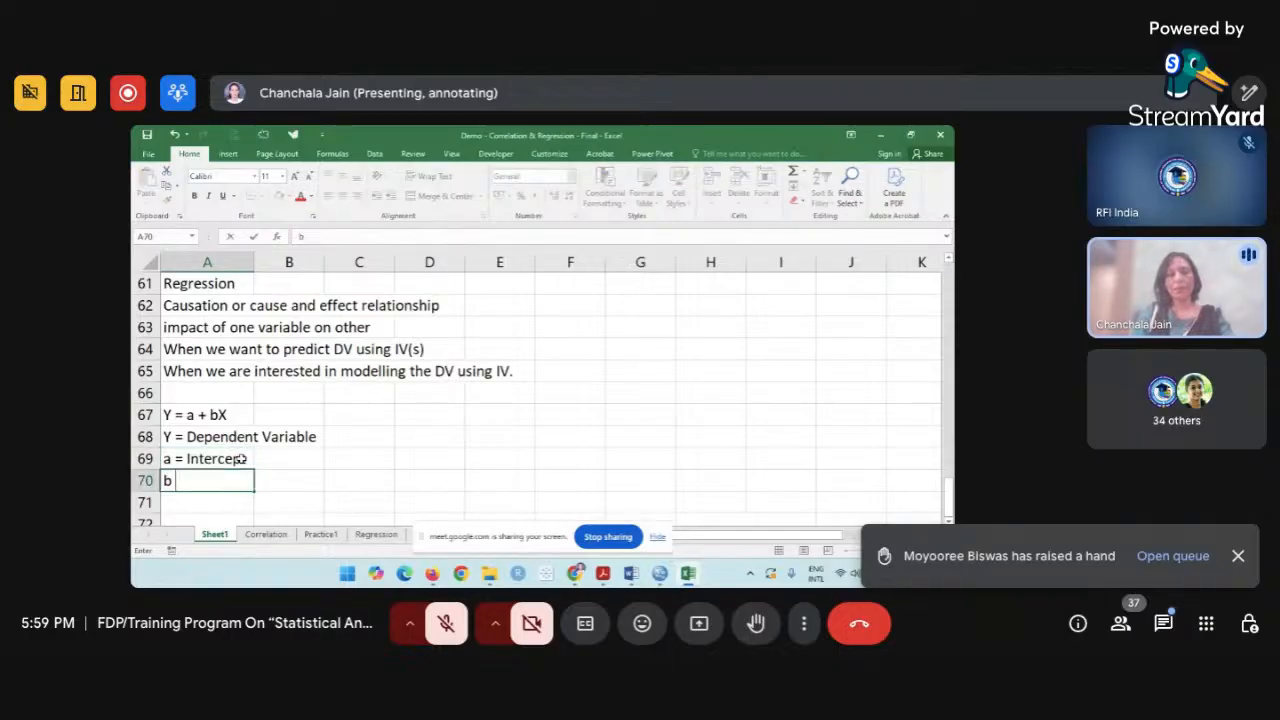
type("= Slop")
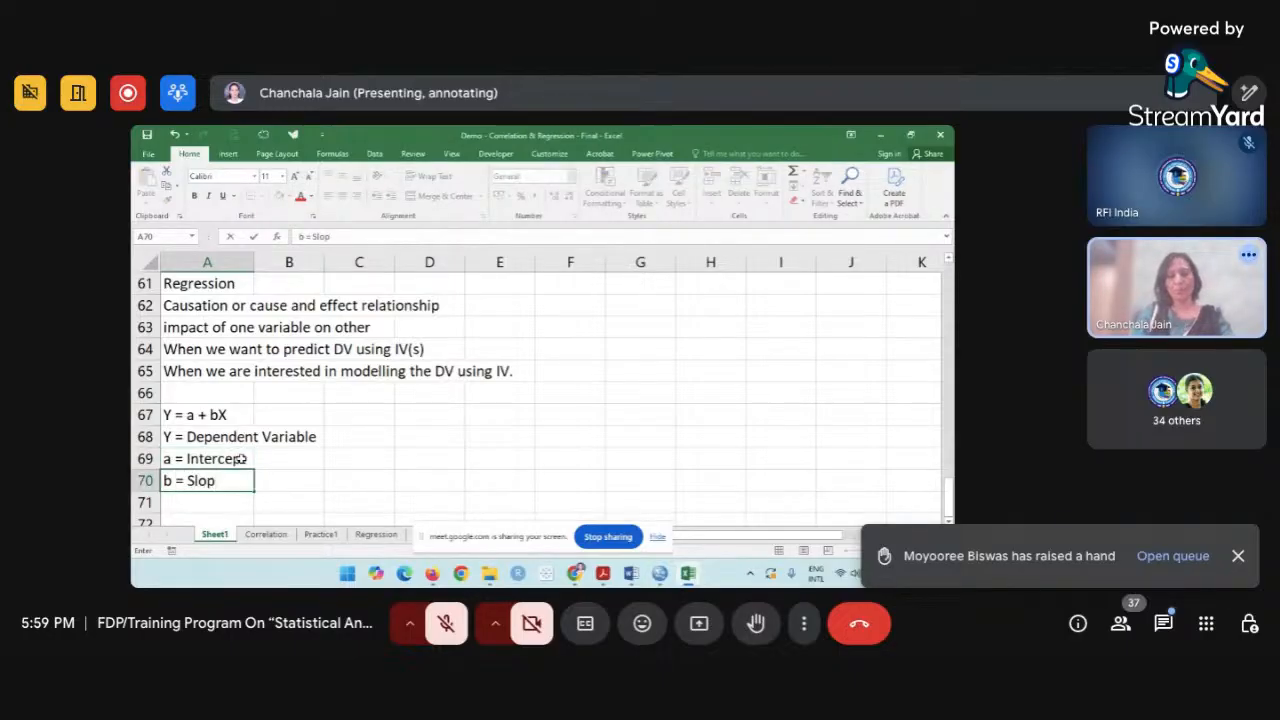
type("e")
key("Return")
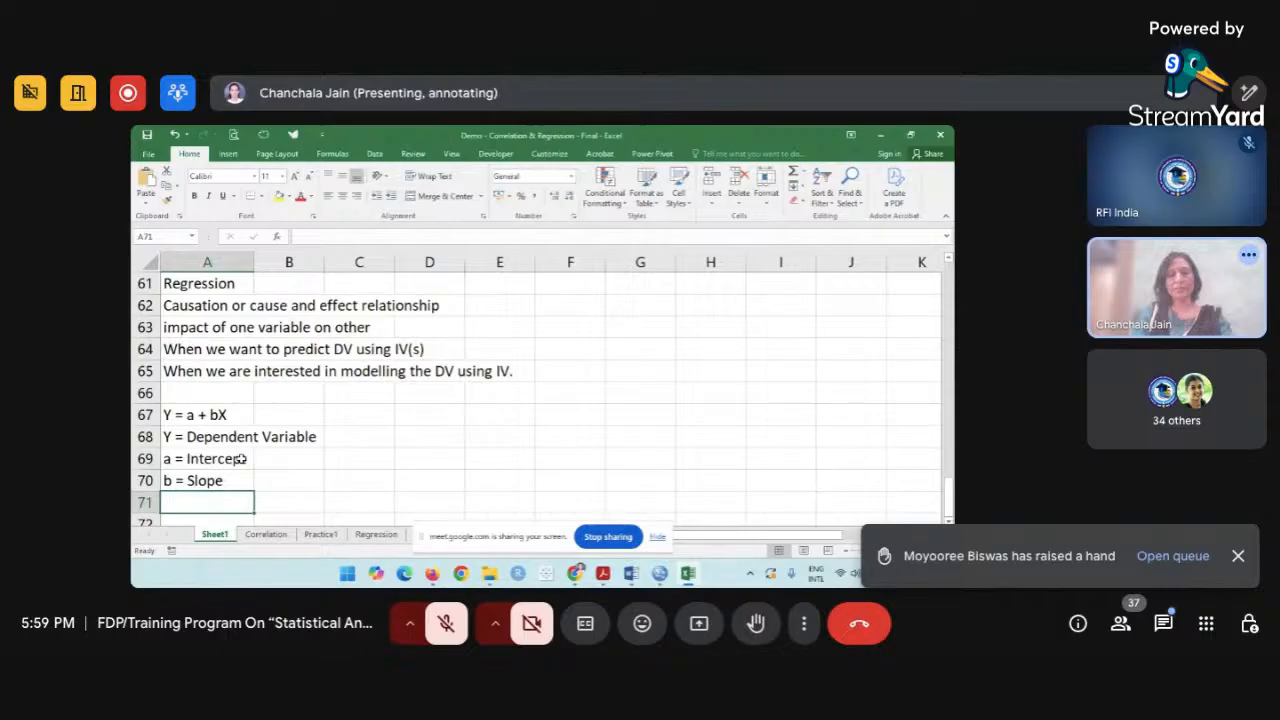
Add the definition "X = Independent Variable" in cell A71.
type("X = In")
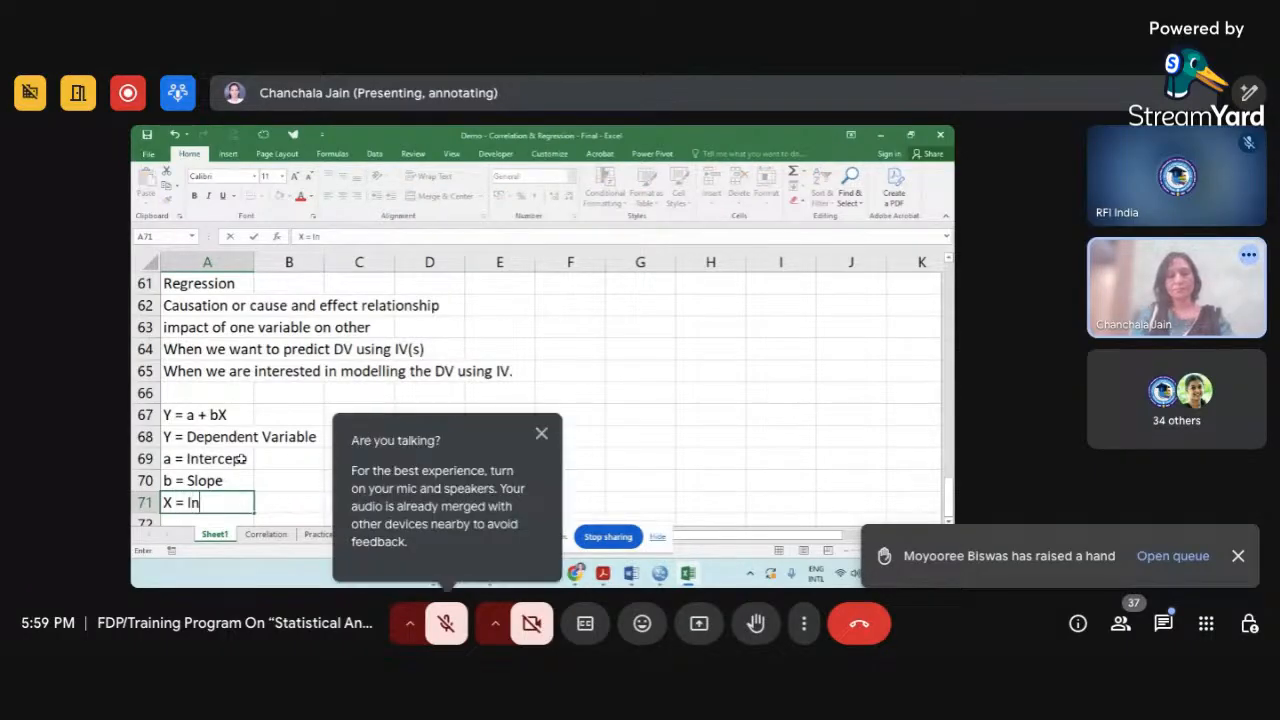
type("dependent Var")
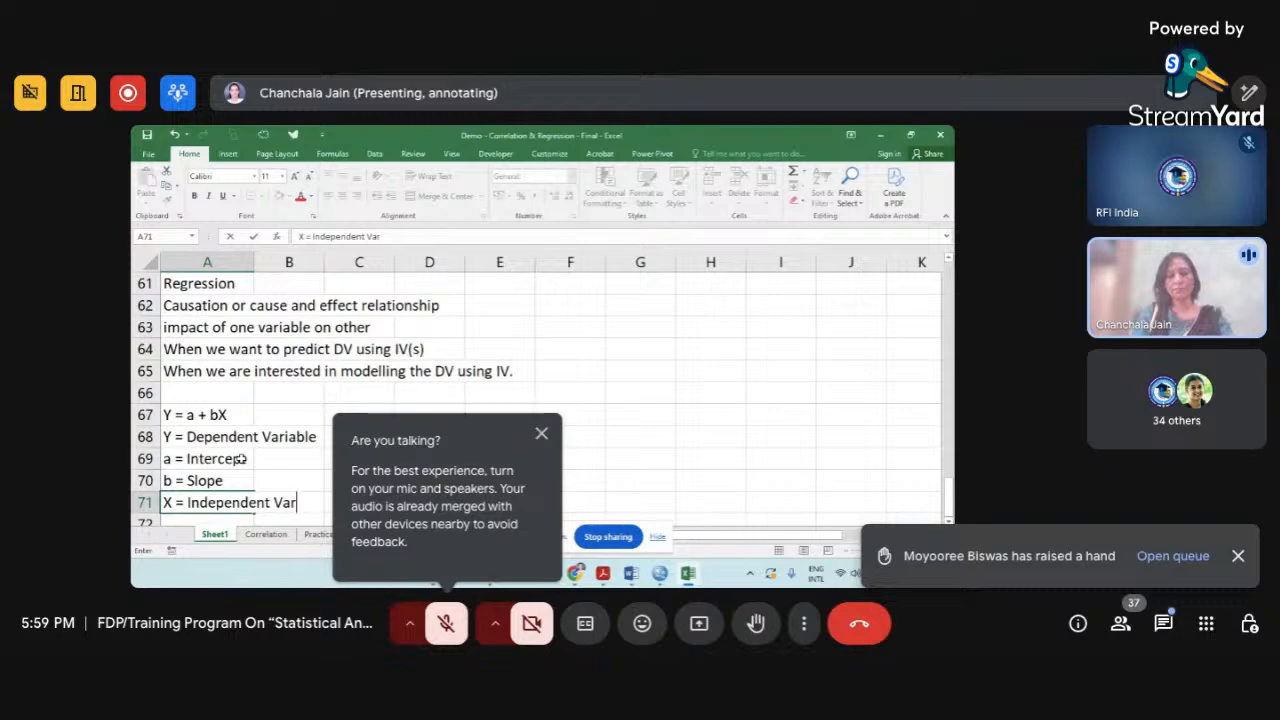
type("iable")
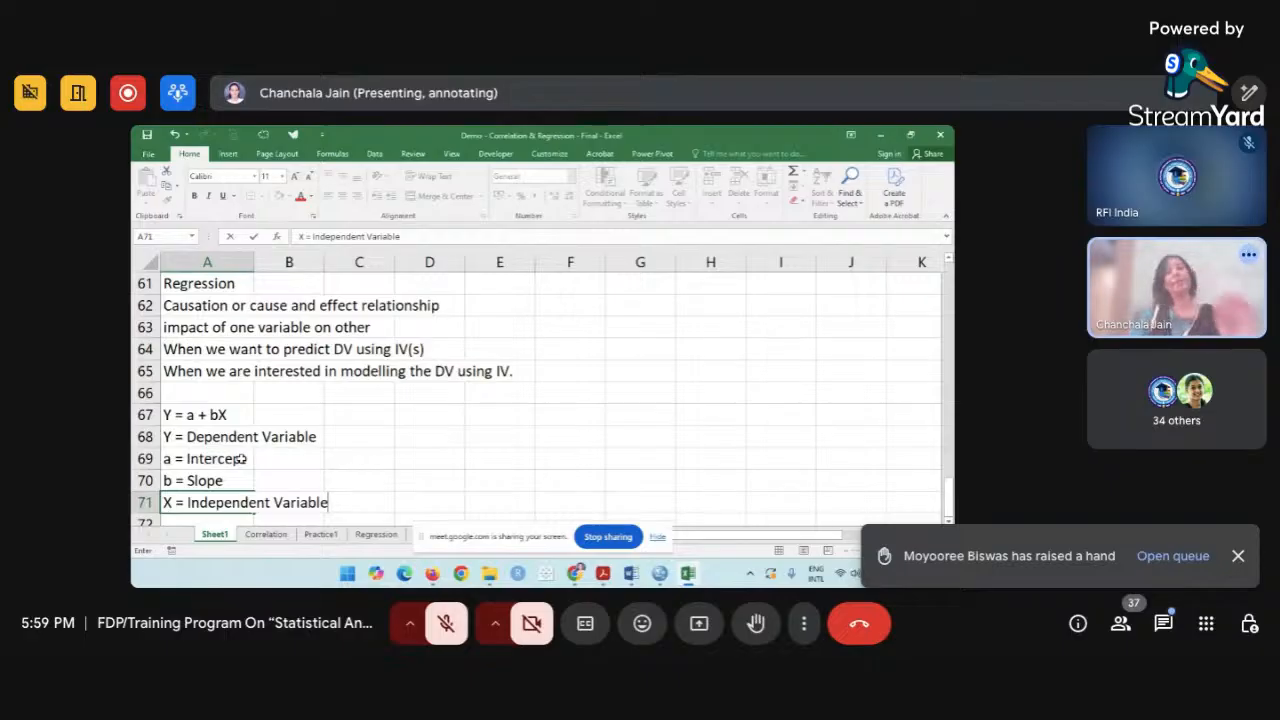
scroll(241, 458, "down", 1)
scroll(241, 458, "down", 2)
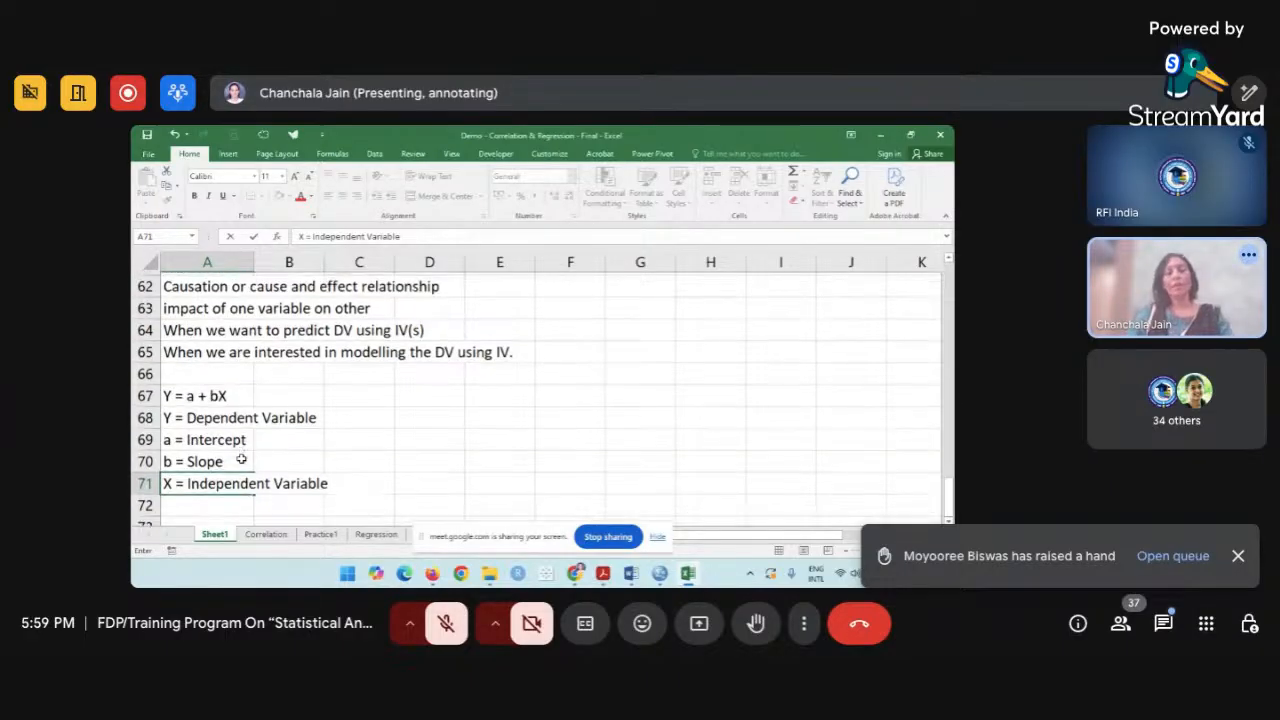
left_click(240, 486)
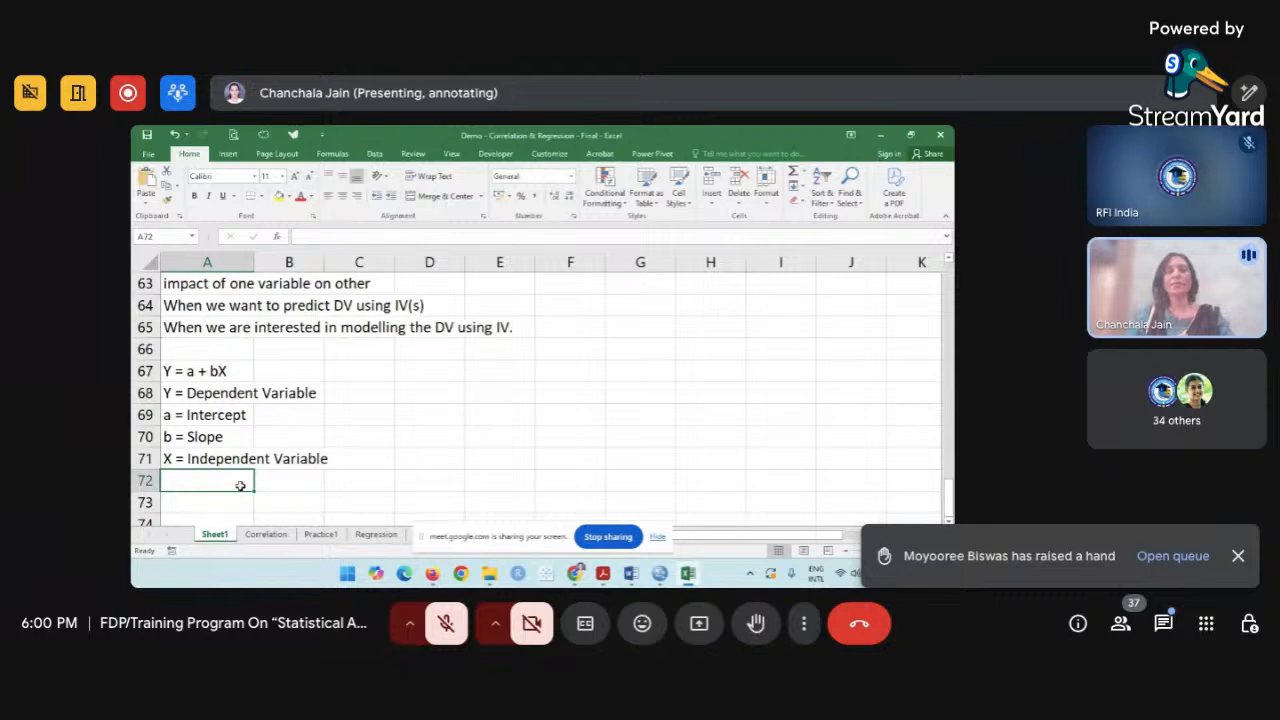
Extend the regression equation in cell A67 with "+ e" so it reads "Y = a + bX + e".
left_click(196, 371)
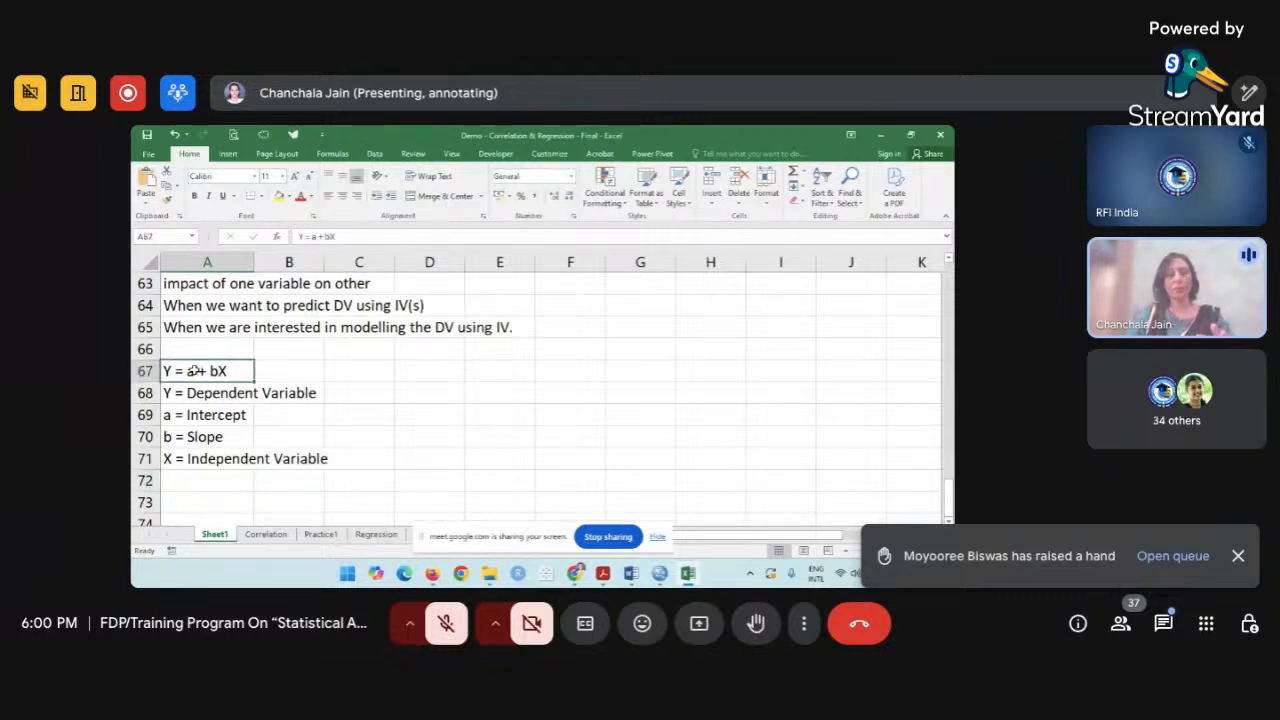
double_click(243, 371)
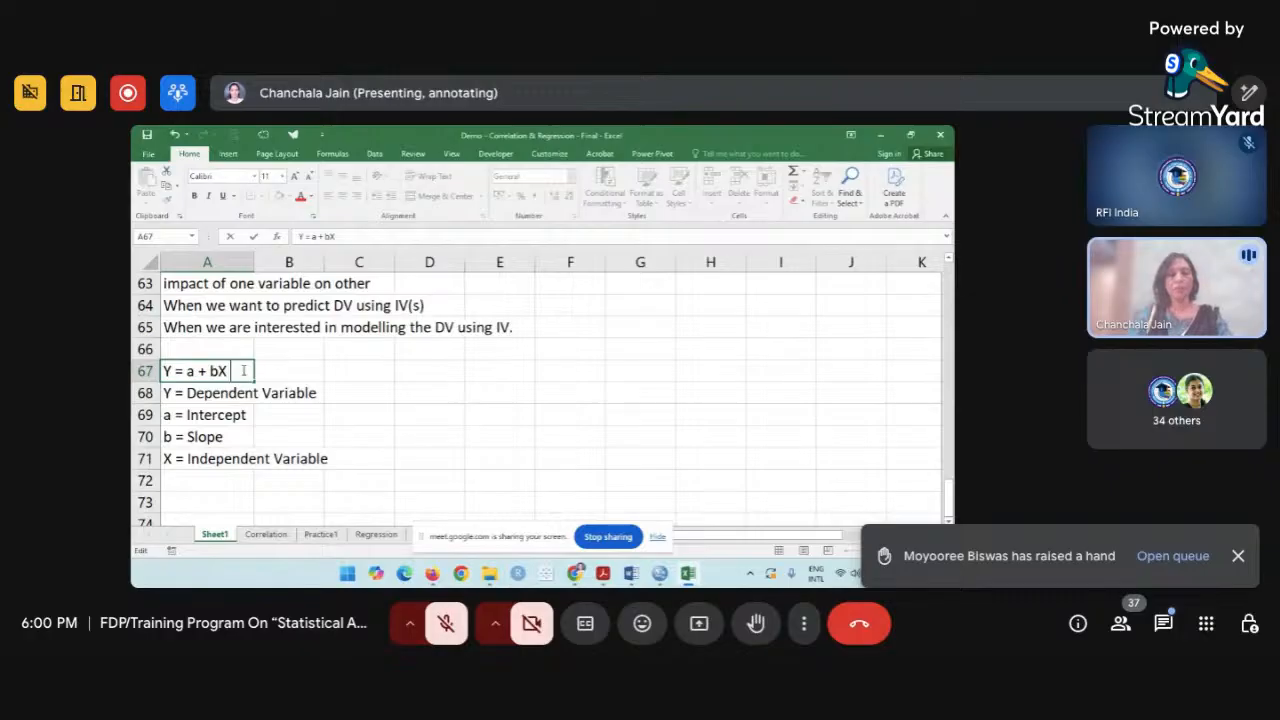
type("=")
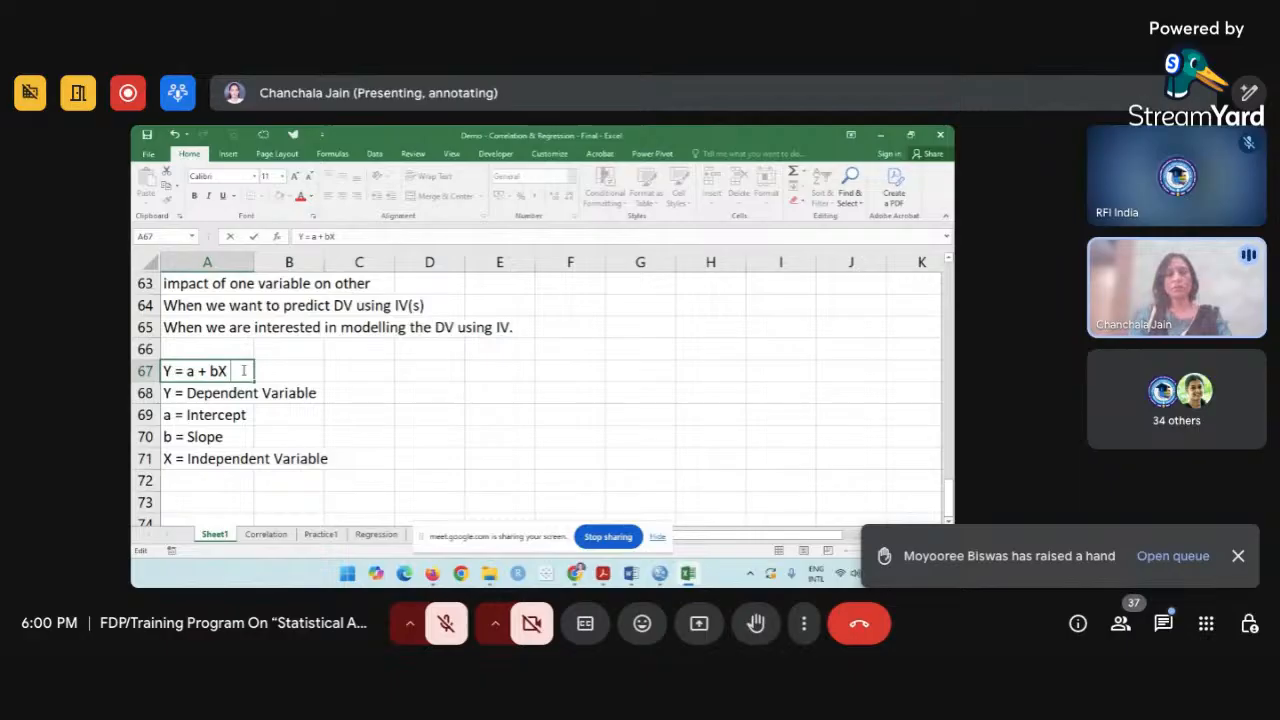
type("+ e")
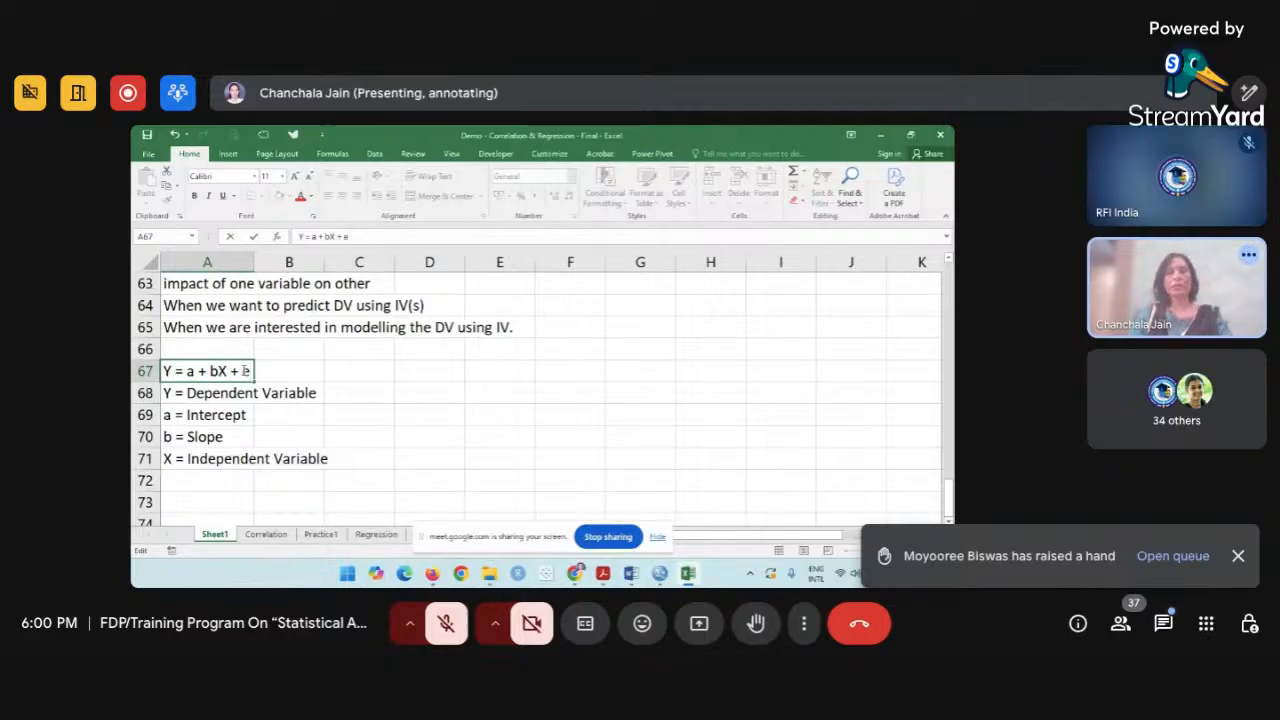
Add the definition "e = Error term or Residual" in cell A72.
left_click(198, 478)
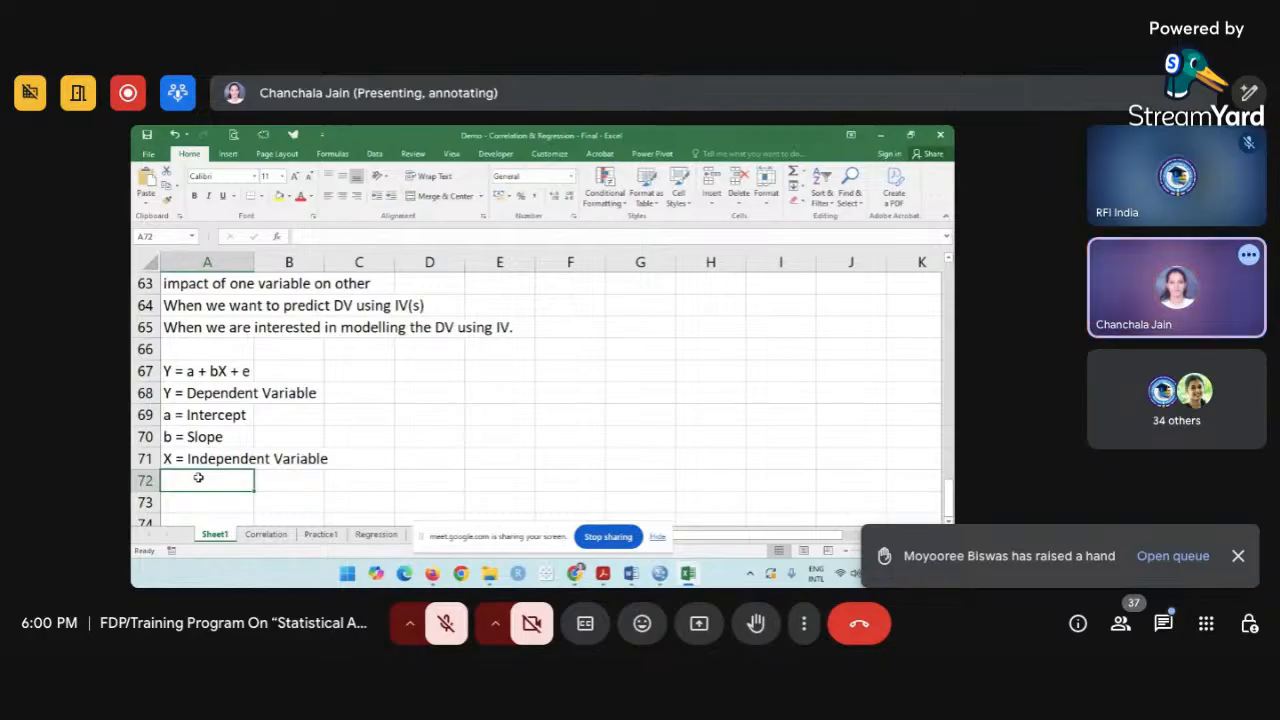
type("e = ")
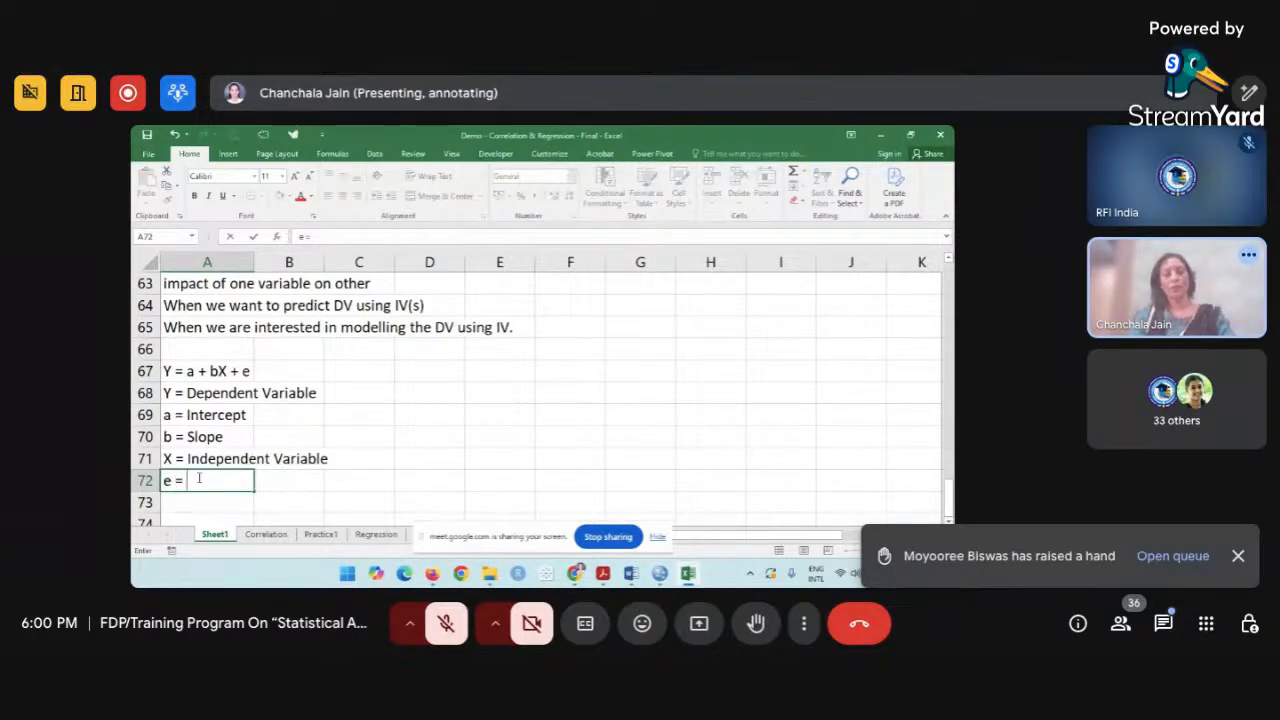
type("efro")
key("BackSpace")
key("BackSpace")
key("BackSpace")
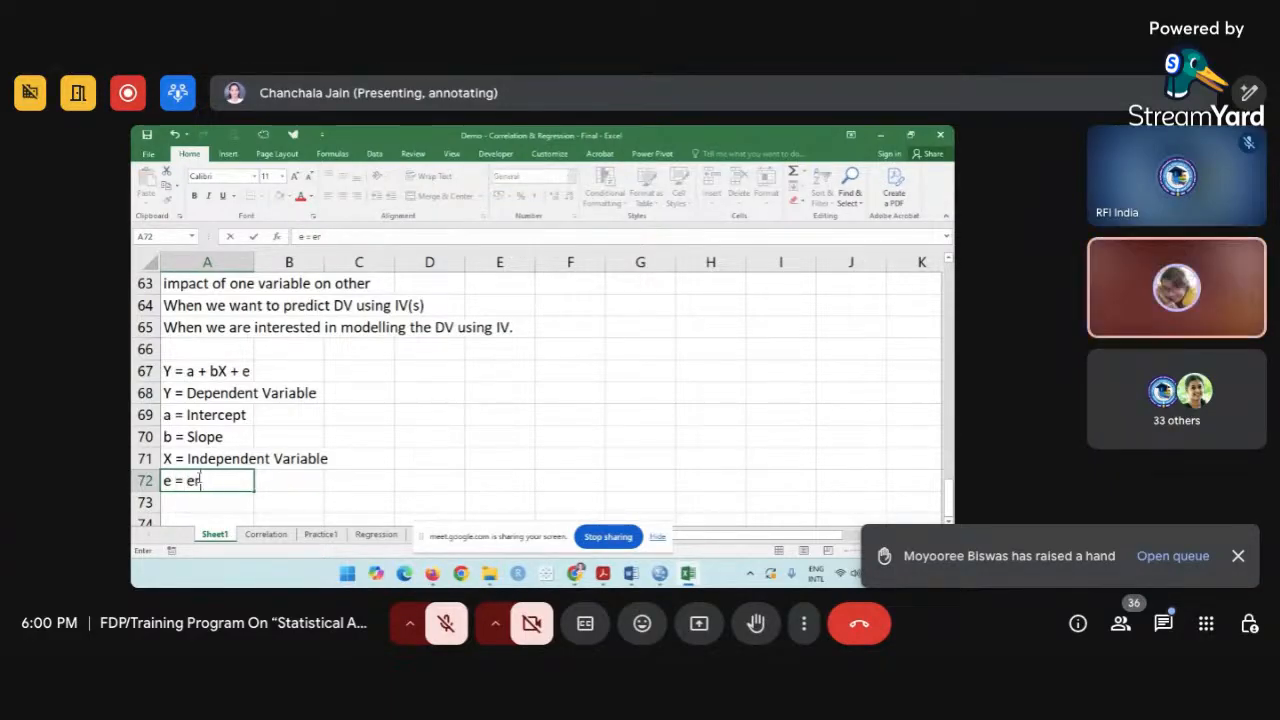
key("BackSpace")
type("Err")
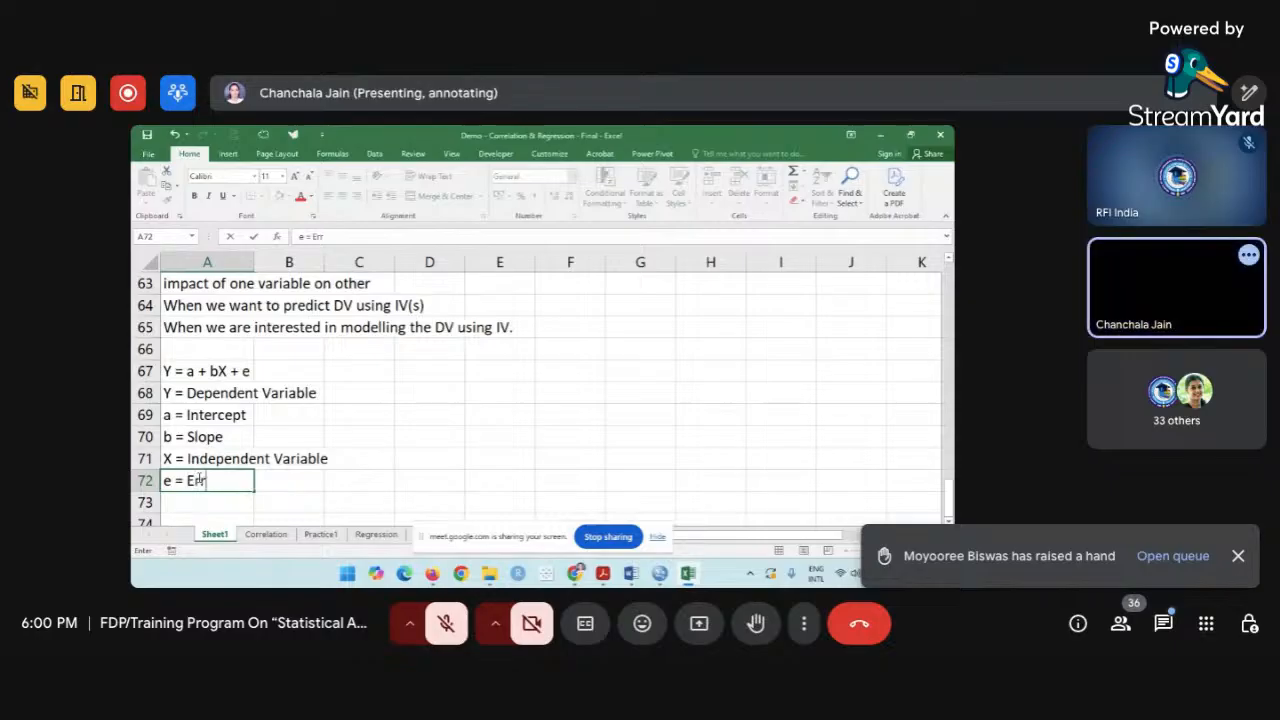
type("or")
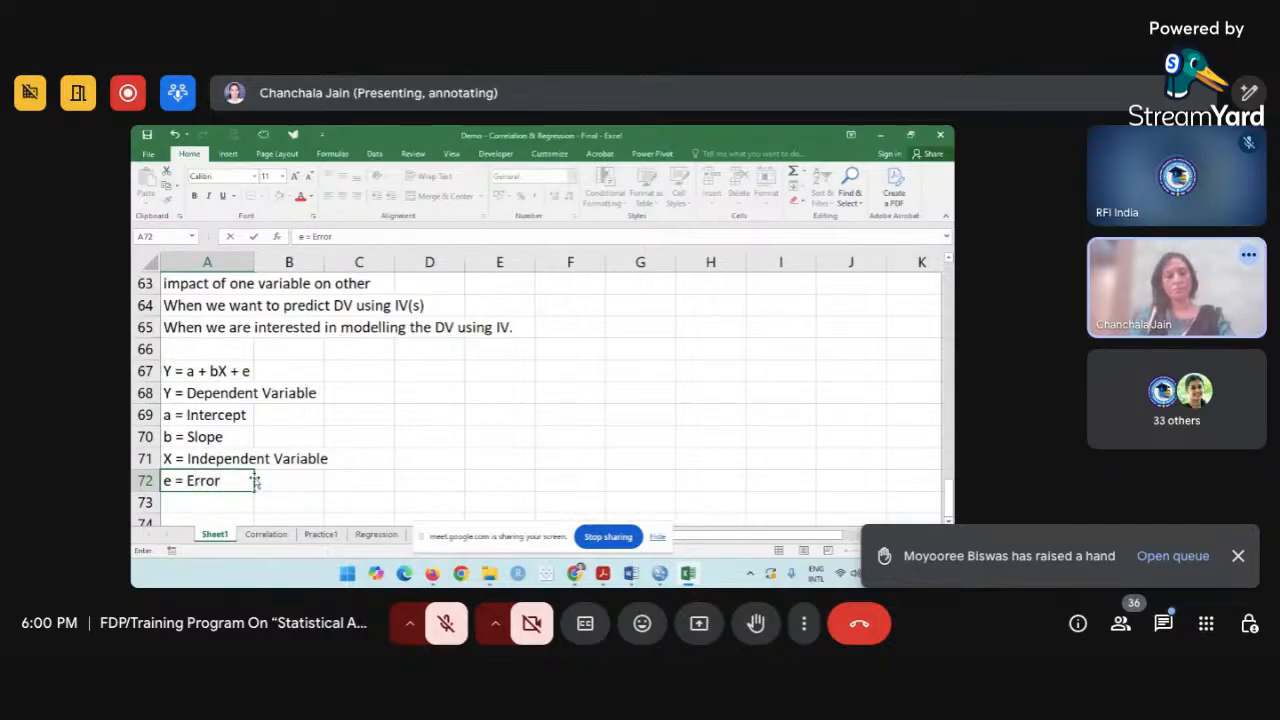
type(" ter")
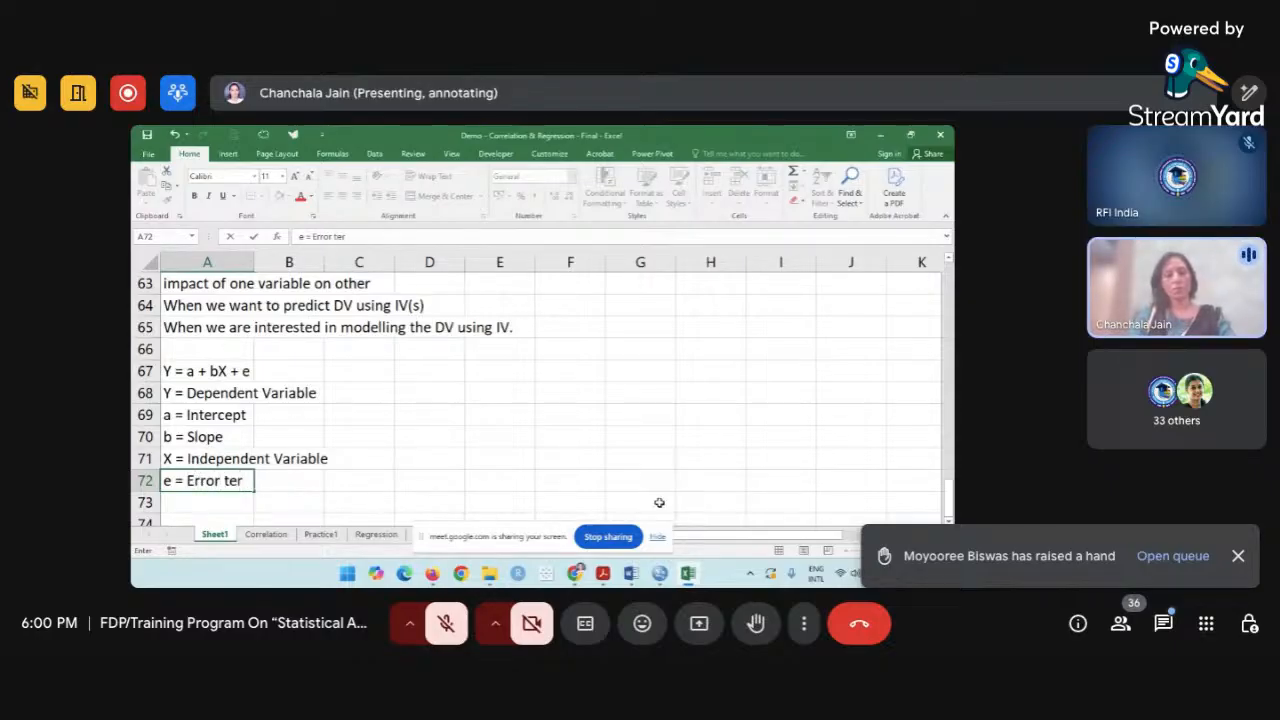
type("m or Residual")
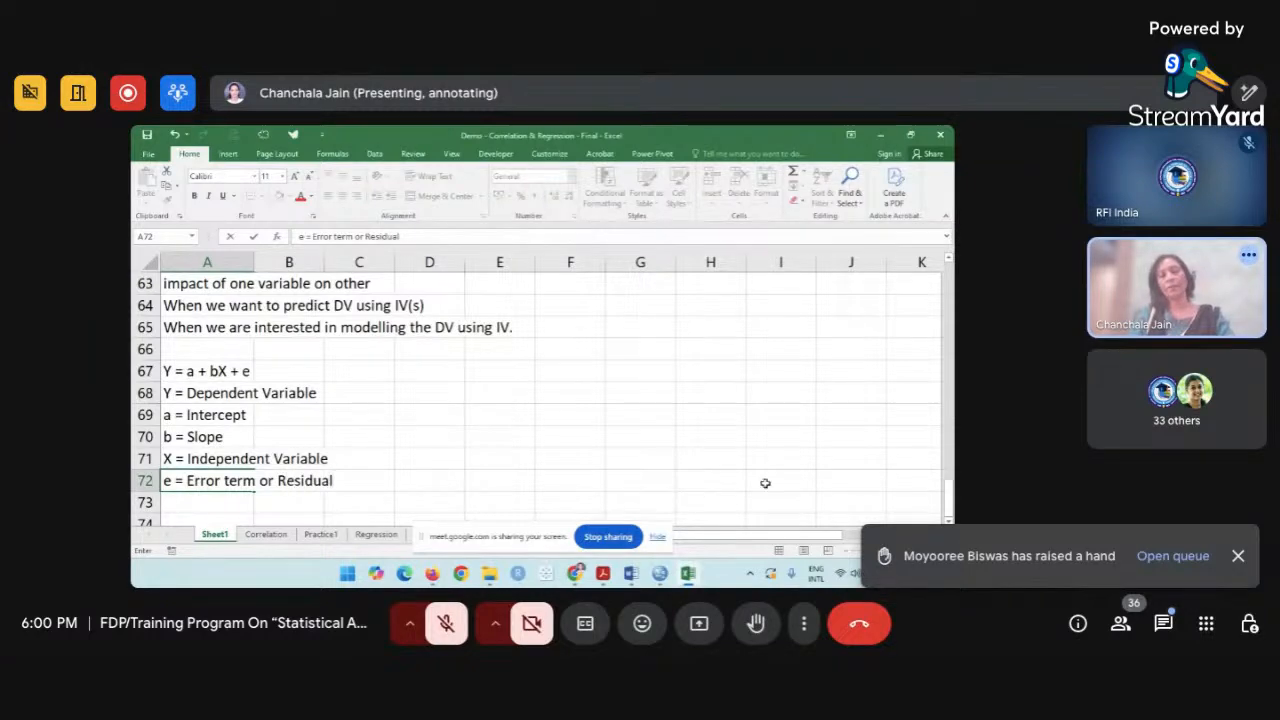
left_click(540, 462)
left_click(229, 480)
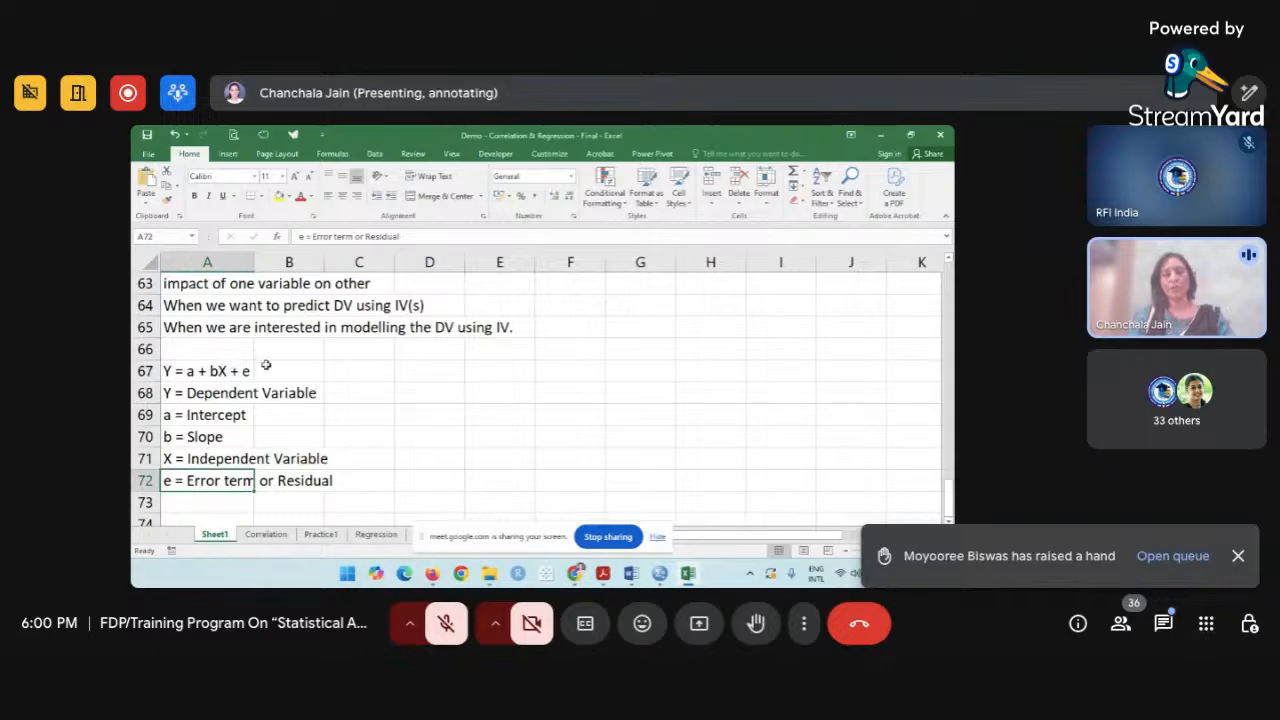
Review the regression equation in cell A67 together with the term definitions listed below it.
left_click(172, 371)
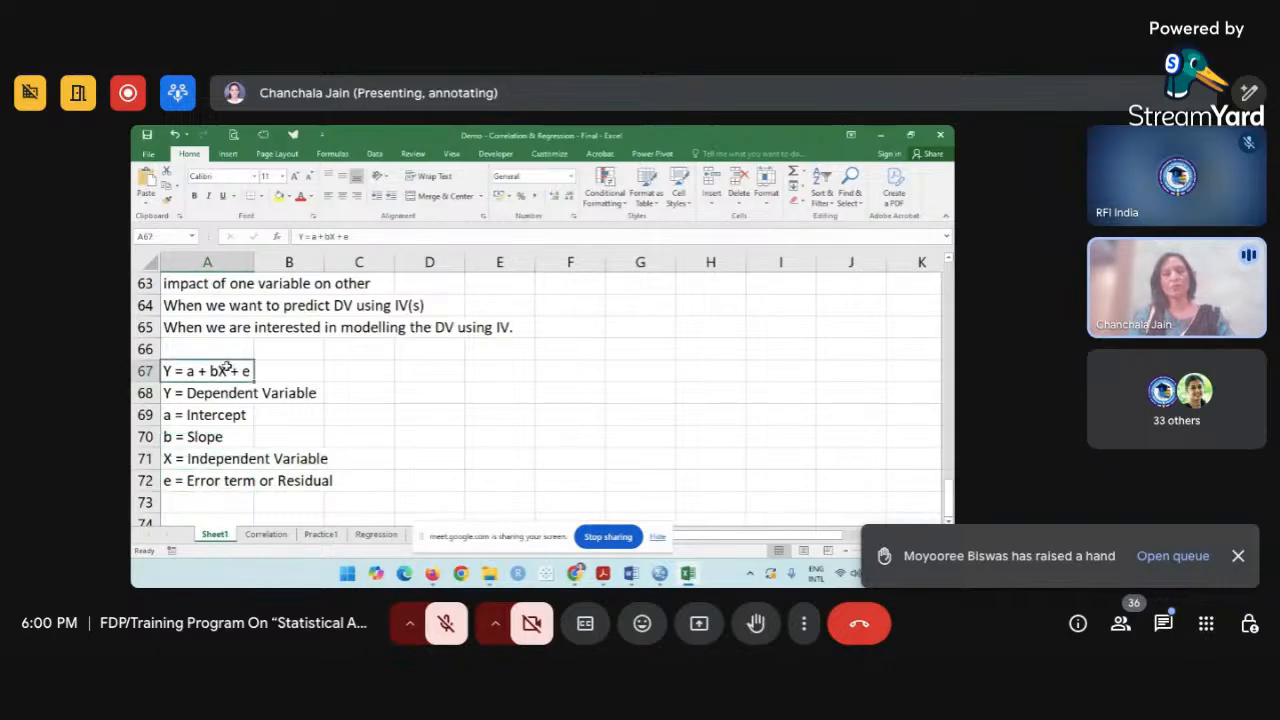
scroll(282, 438, "down", 1)
left_click(219, 467)
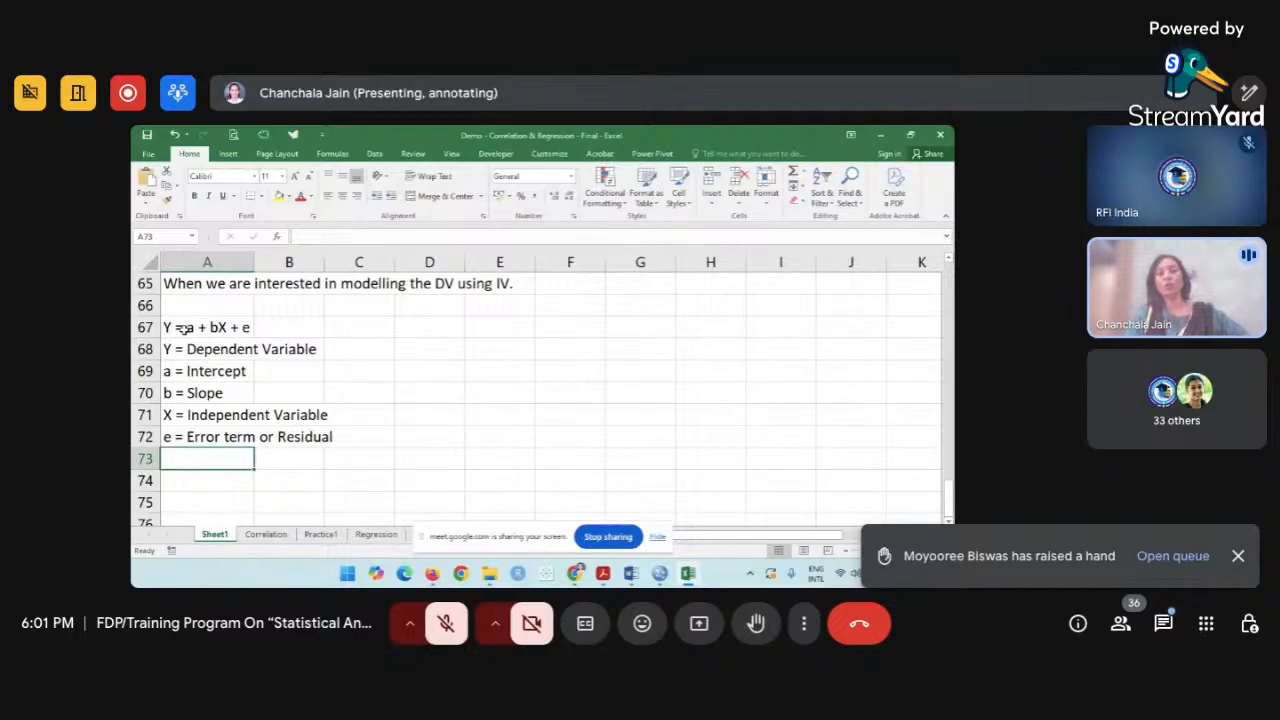
key("Up")
key("Up")
key("Up")
key("Up")
key("Up")
key("Up")
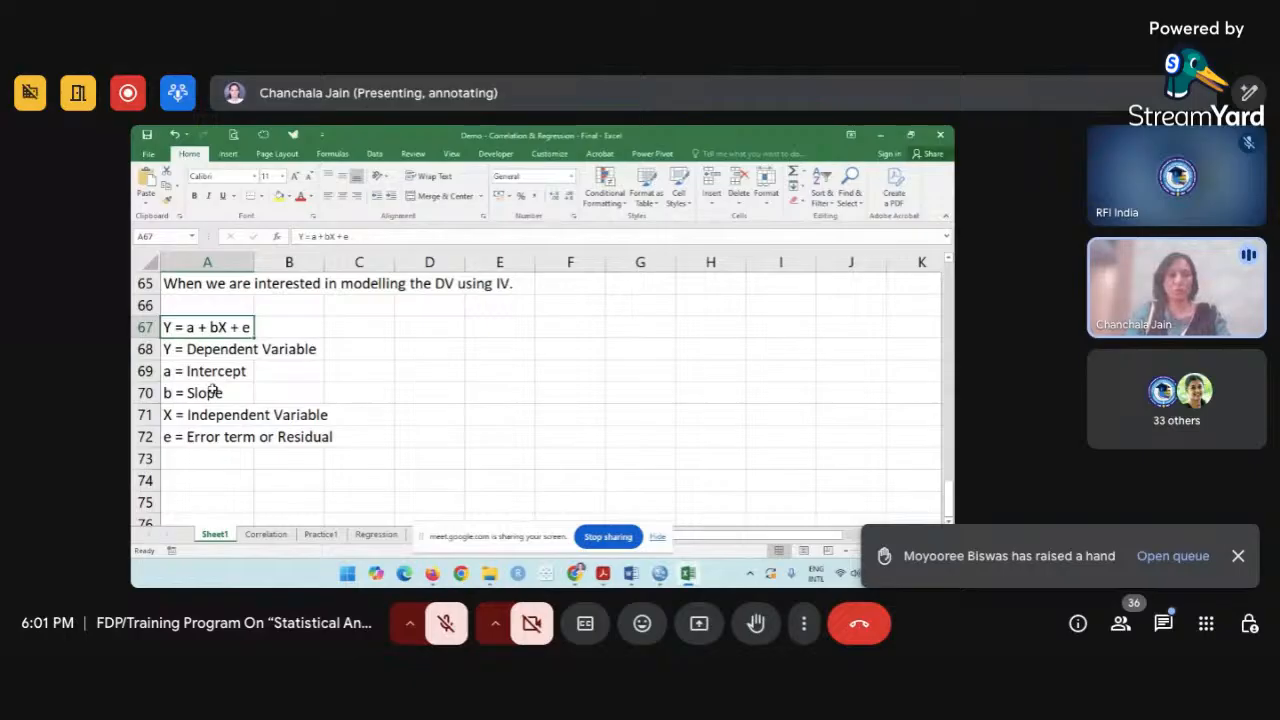
Enter the example variable pair "Advertisement Exp & Sales" in cell A74, leaving a blank row below the term definitions.
left_click(230, 482)
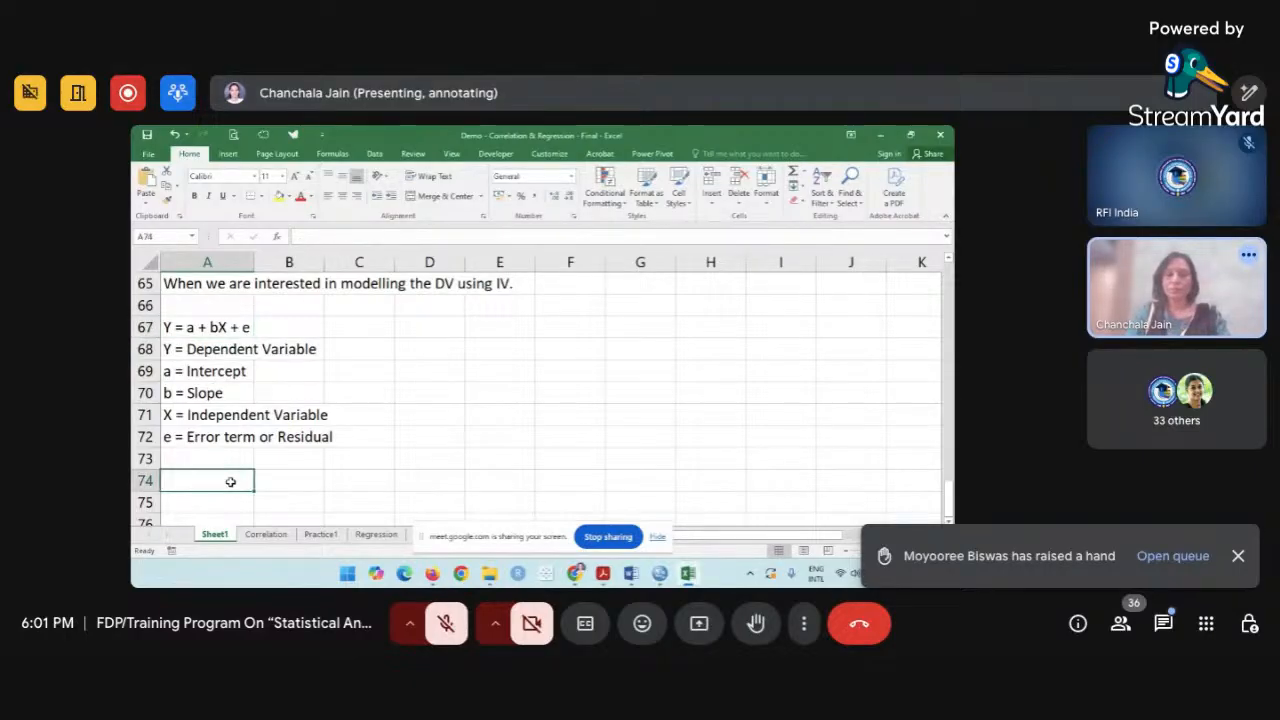
scroll(230, 482, "down", 1)
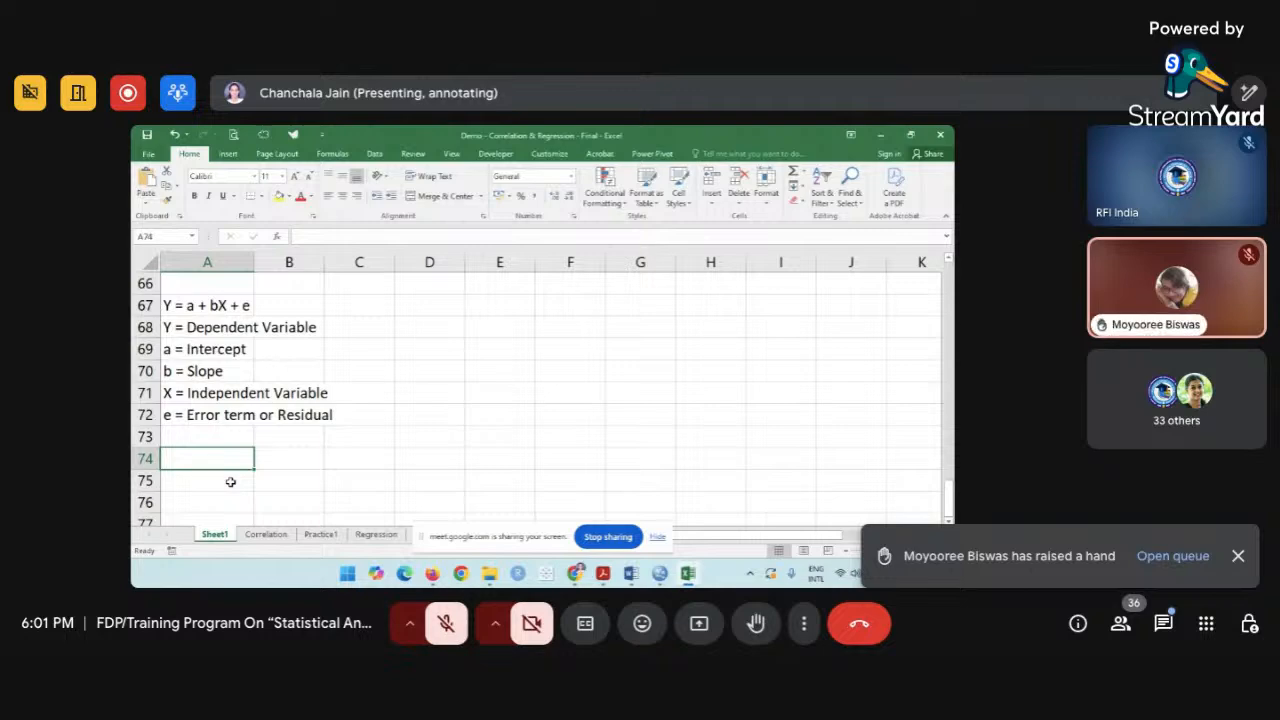
type("Adv")
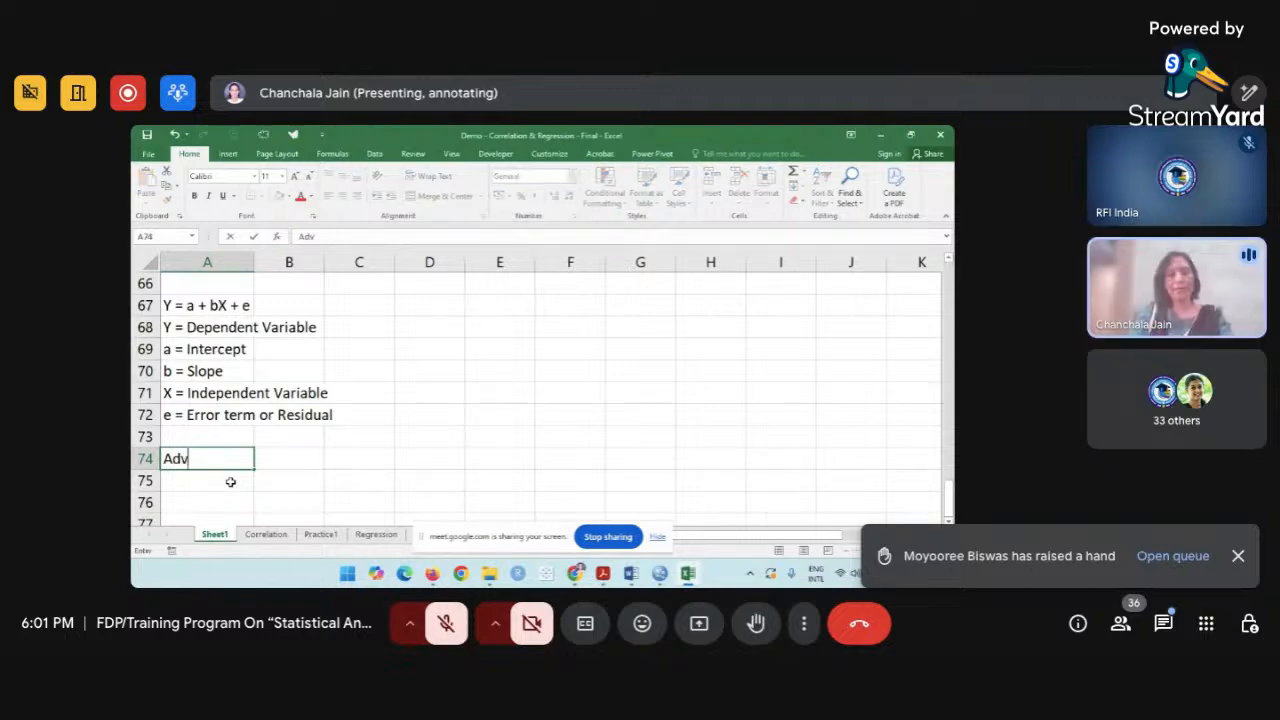
type("ertisem")
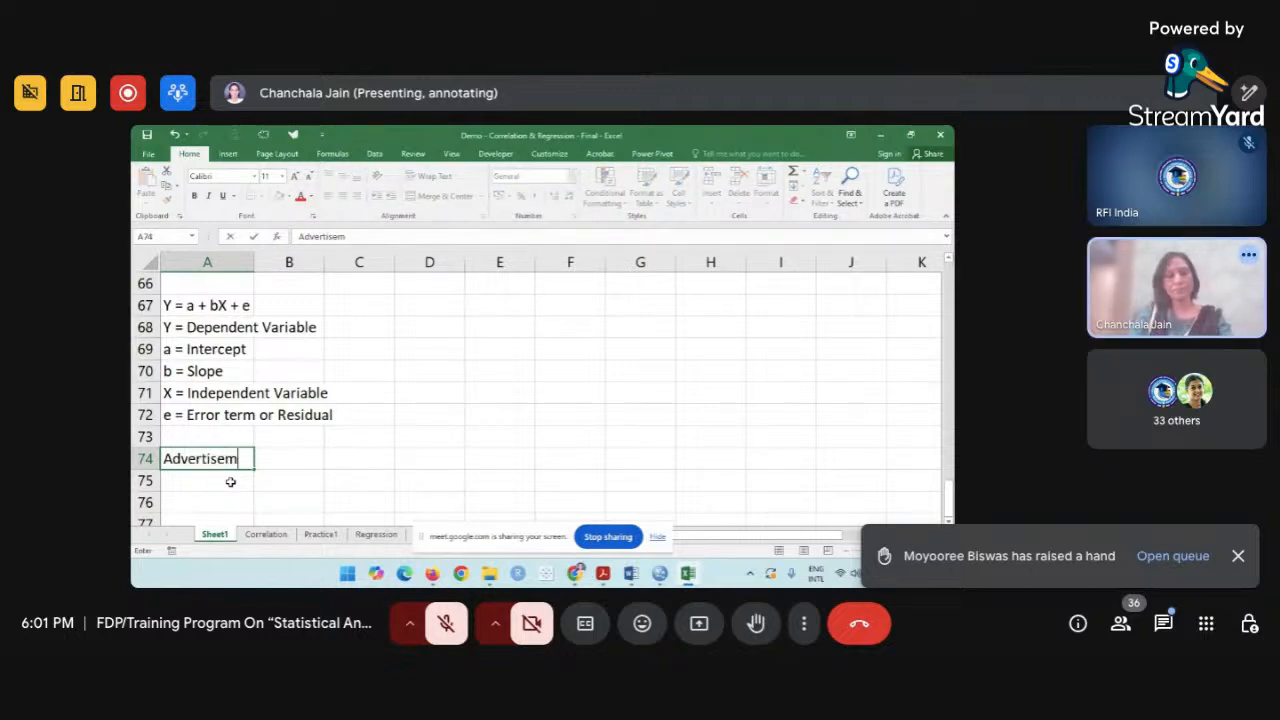
type("ent E")
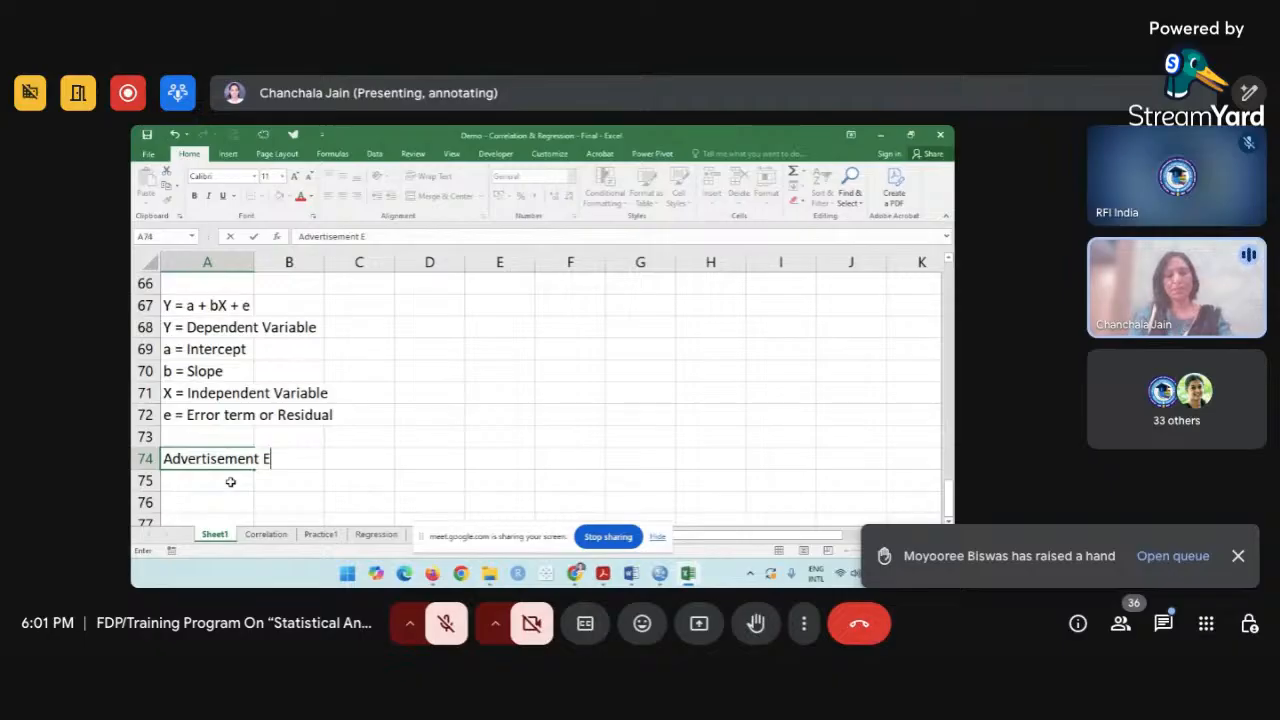
type("xp & s")
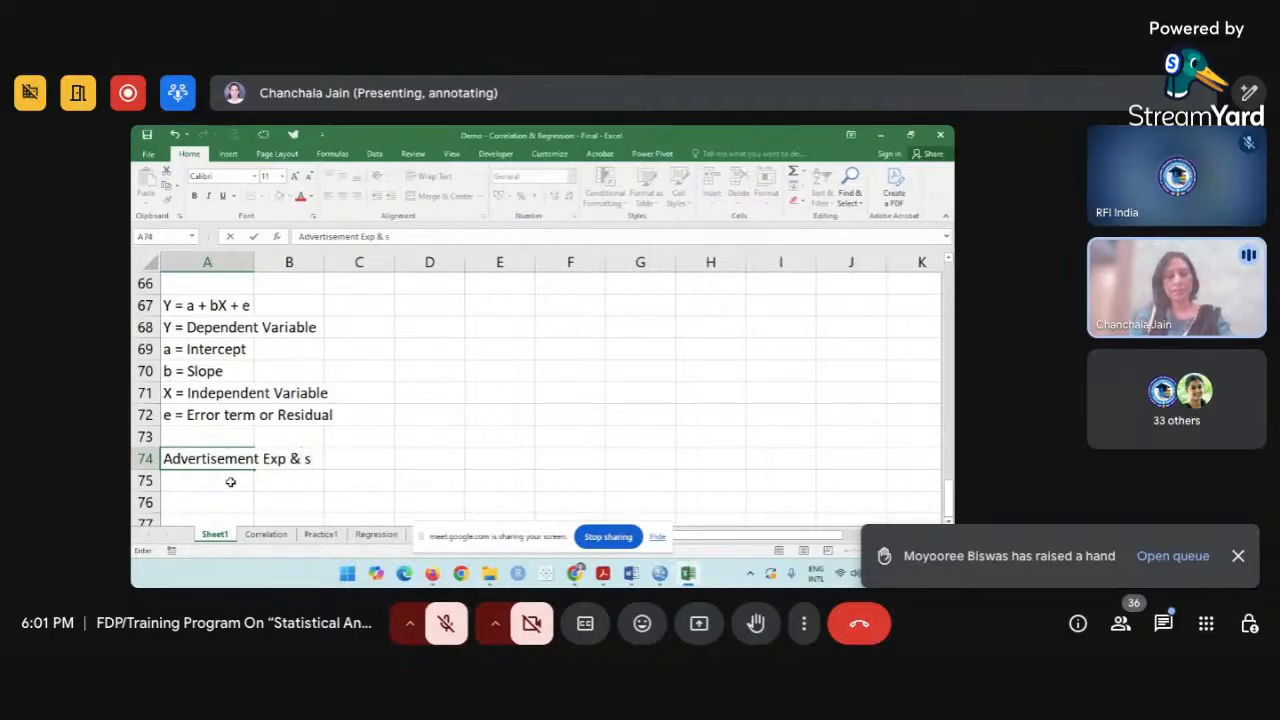
key("BackSpace")
type("Sales")
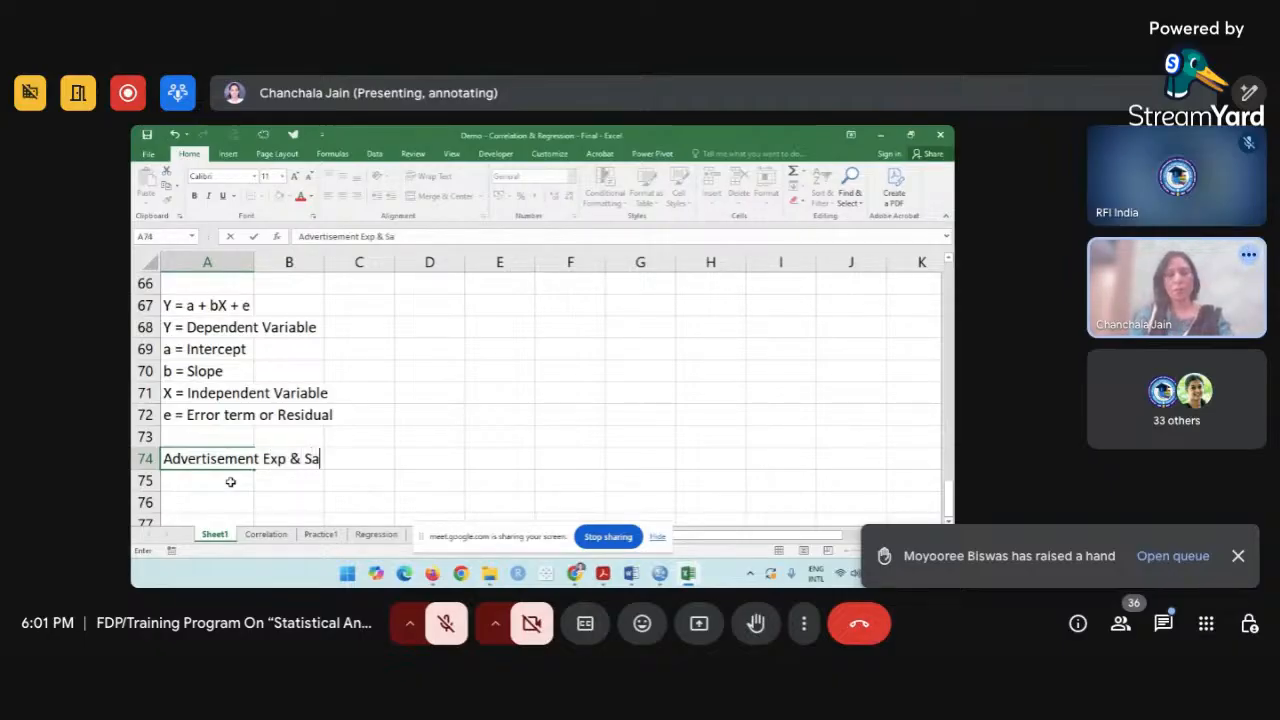
key("Return")
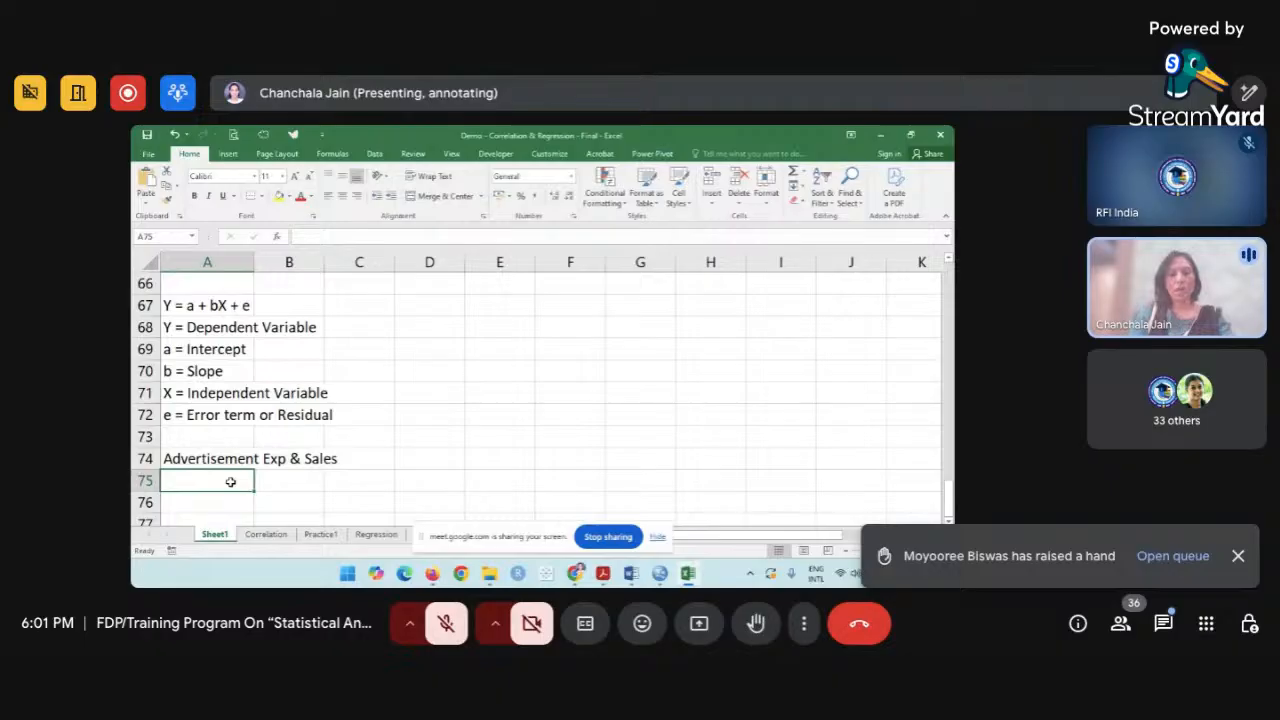
Start a second example variable pair in cell A75 with the text "Marks &".
type("MAN")
key("BackSpace")
key("BackSpace")
type("a")
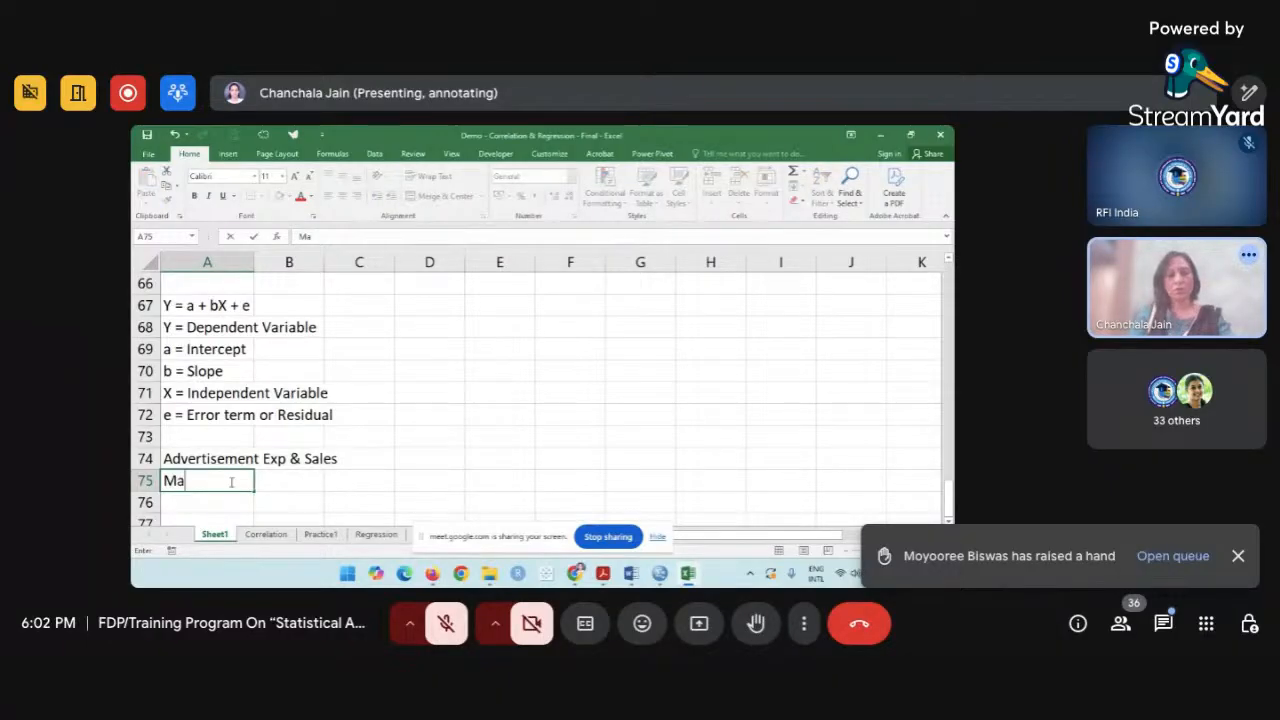
type("rks & ")
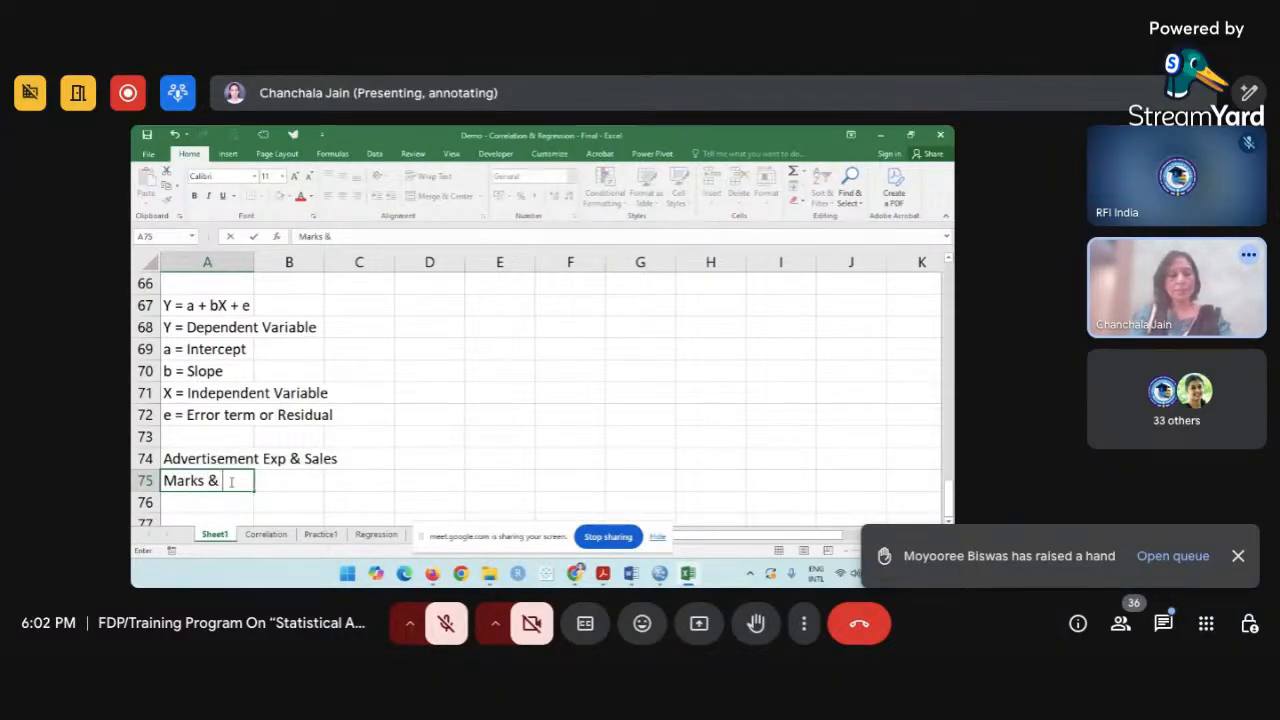
Complete the example in cell A75 so it reads "Marks & Study hrs".
type("Study hrs")
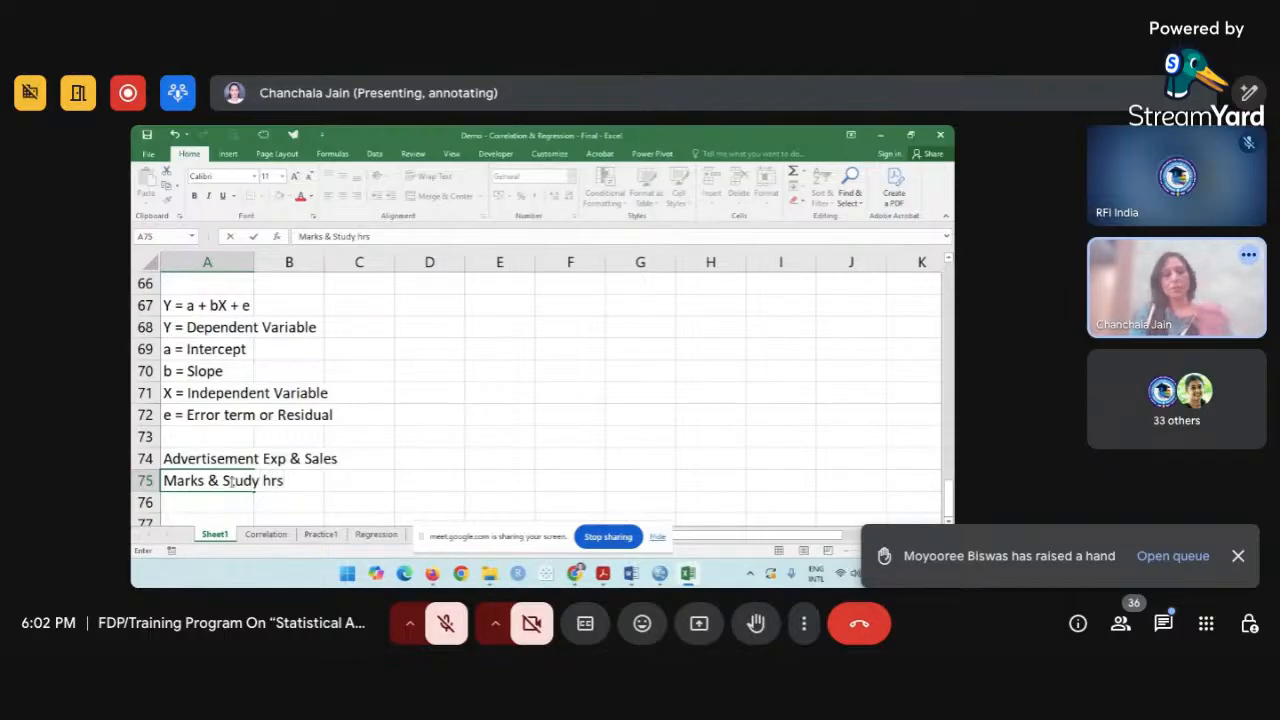
key("Return")
scroll(229, 481, "down", 1)
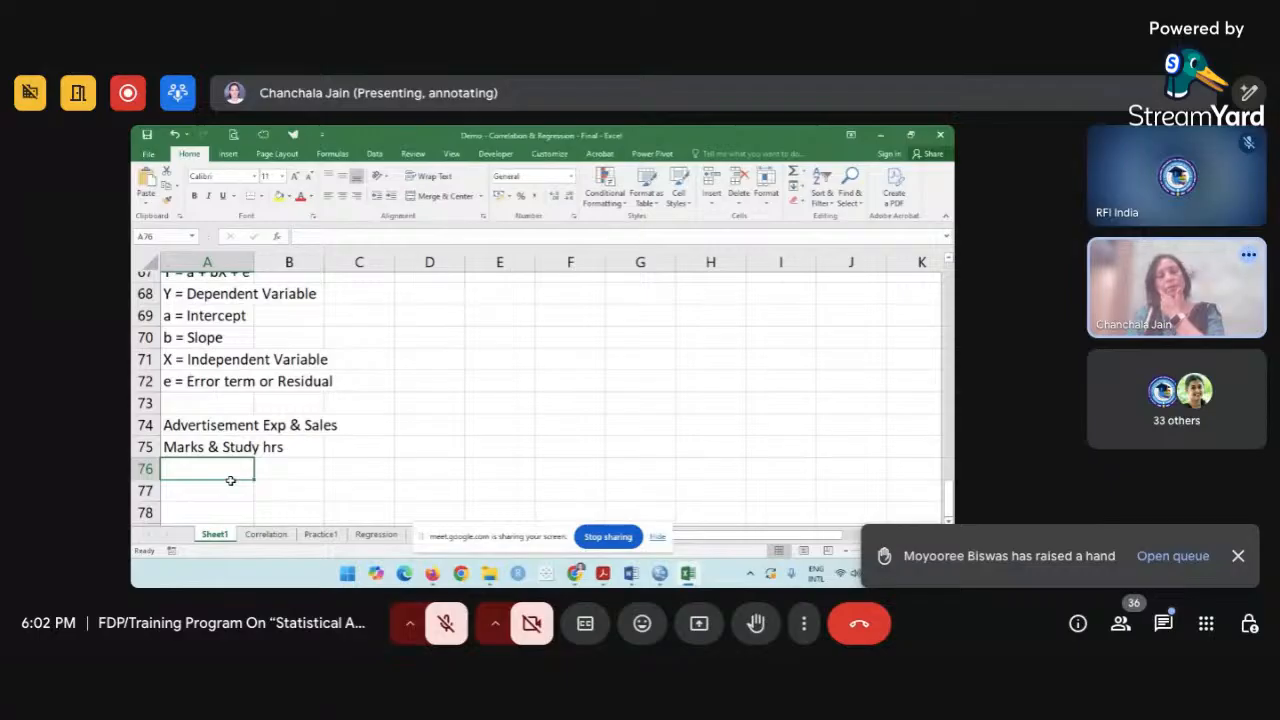
scroll(229, 481, "down", 1)
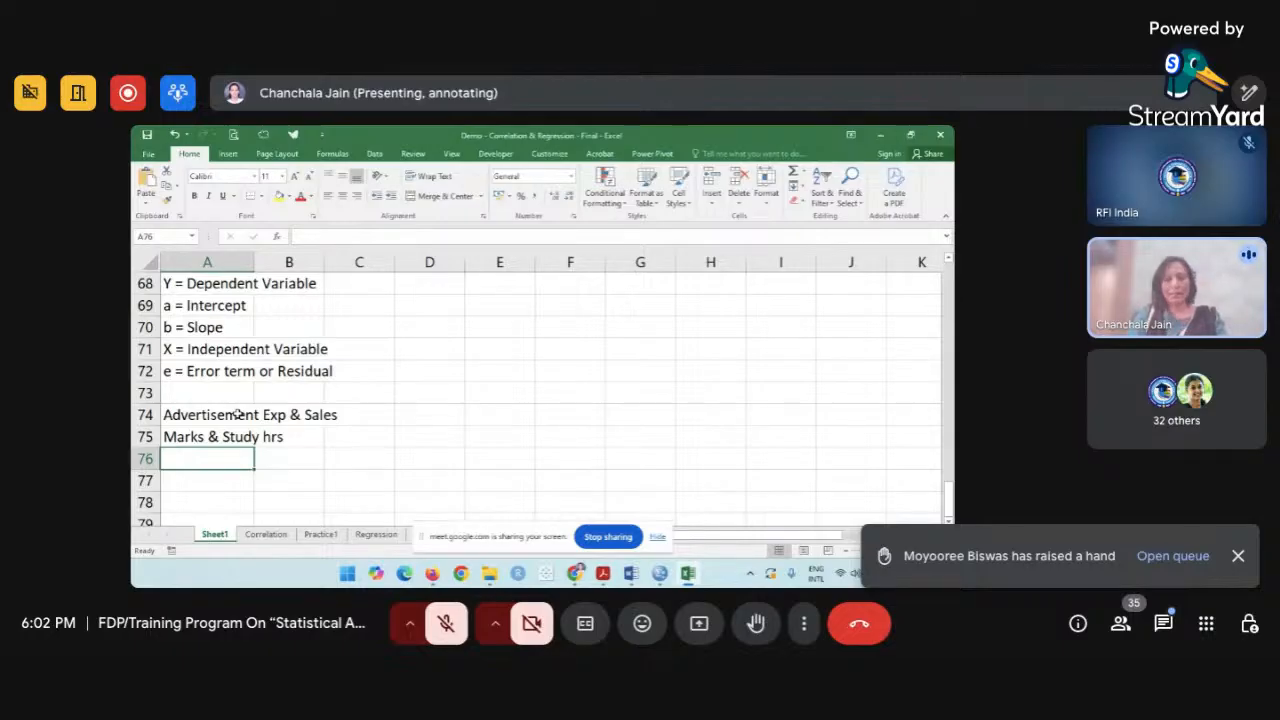
scroll(227, 336, "up", 1)
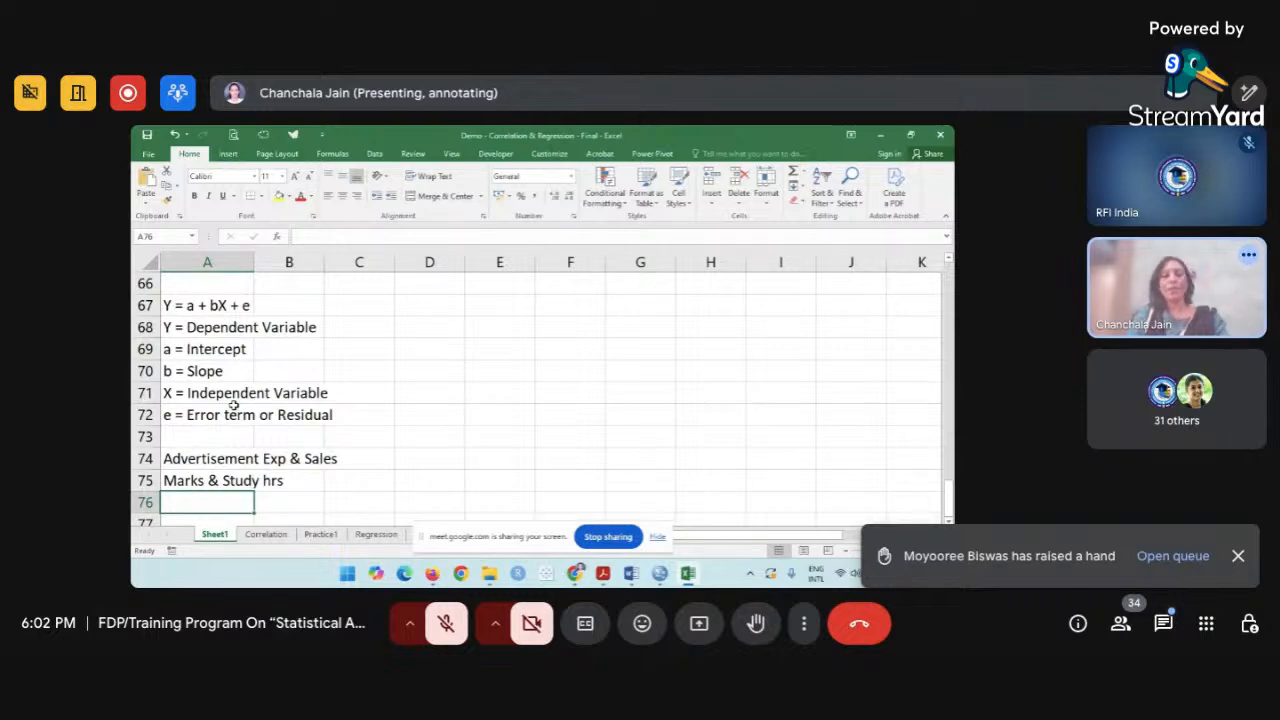
scroll(233, 404, "down", 1)
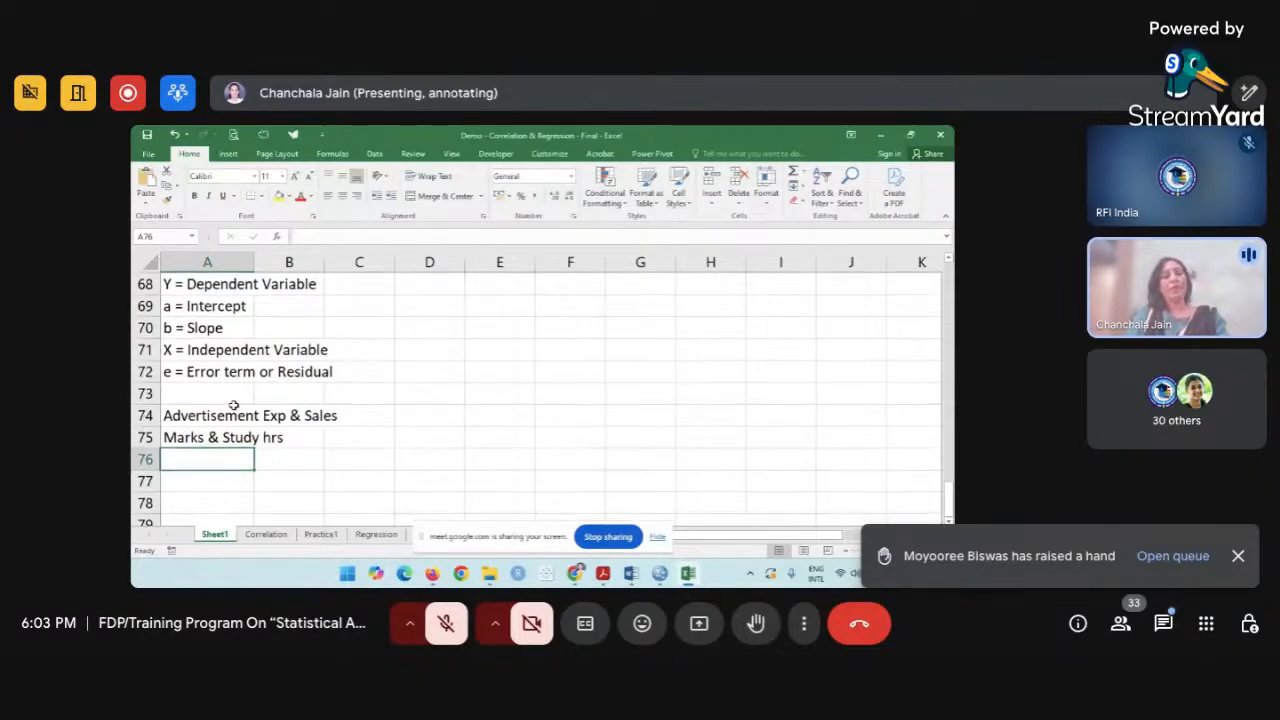
scroll(233, 404, "up", 1)
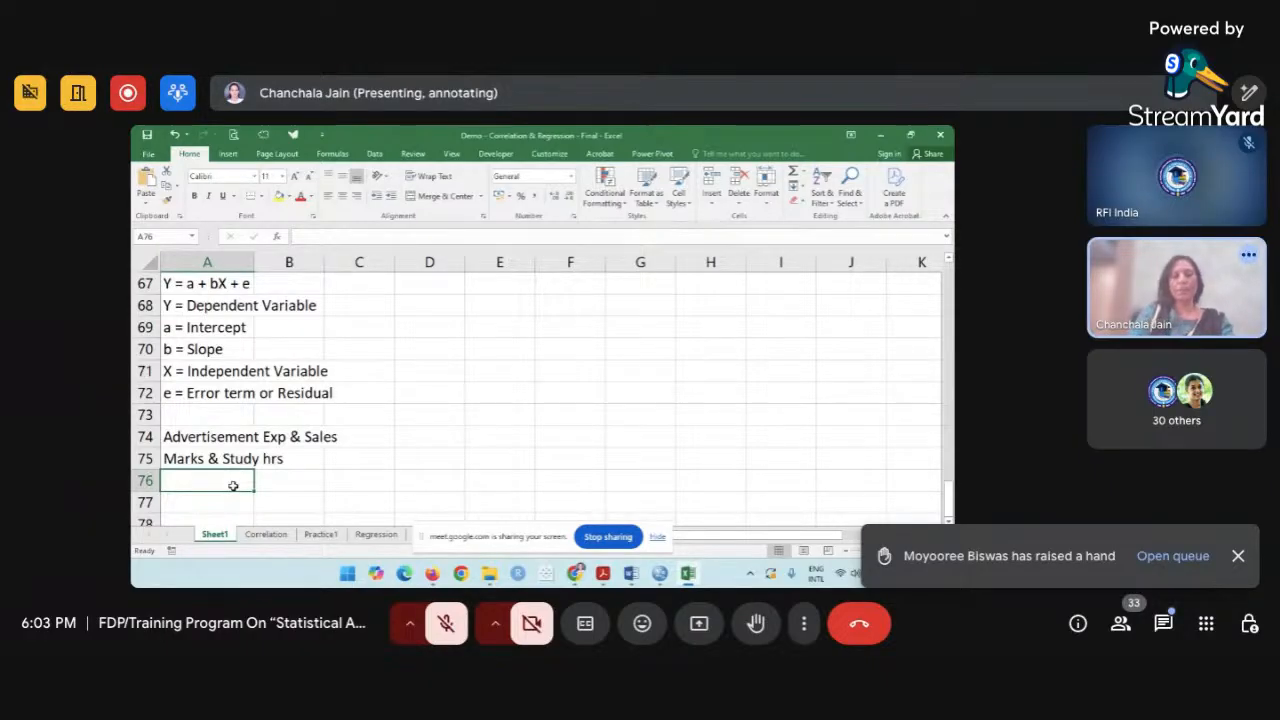
Enter the residual formula note "e = Actual - Predicted" in cell A76, below the two variable-pair examples.
type("e =")
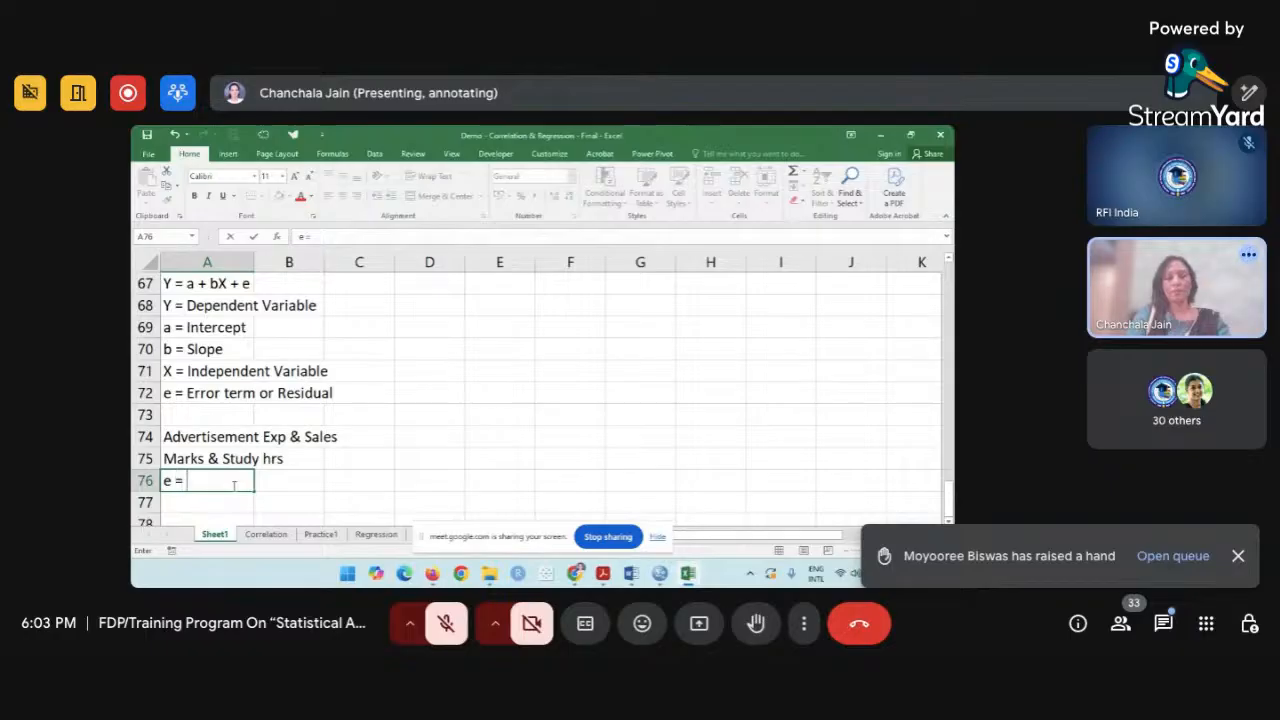
type(" Actua")
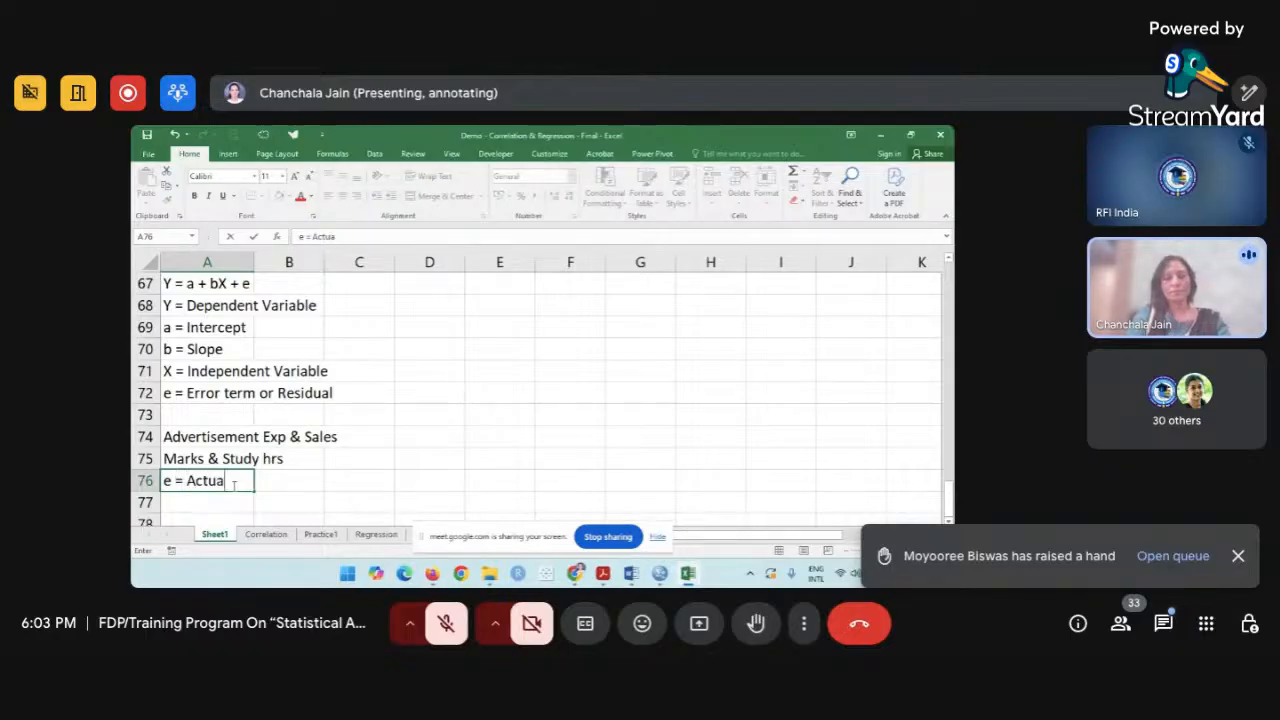
type("l - Predicted")
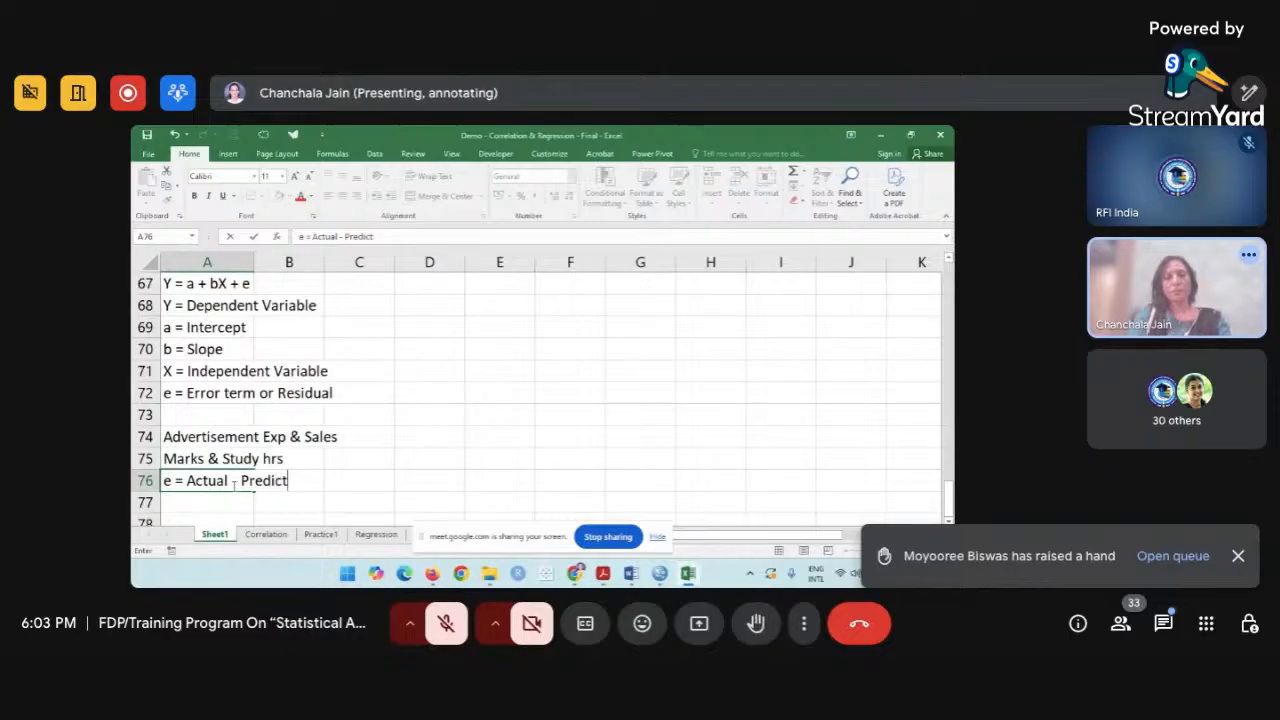
left_click(393, 474)
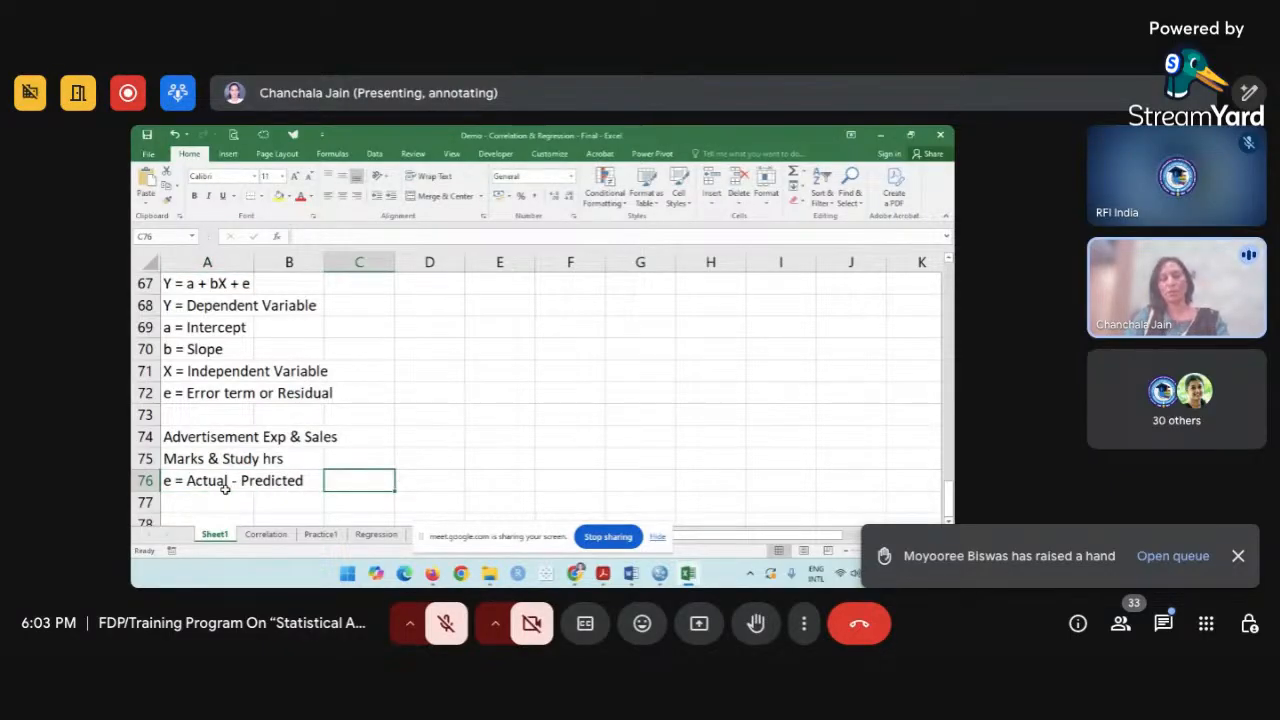
left_click(174, 480)
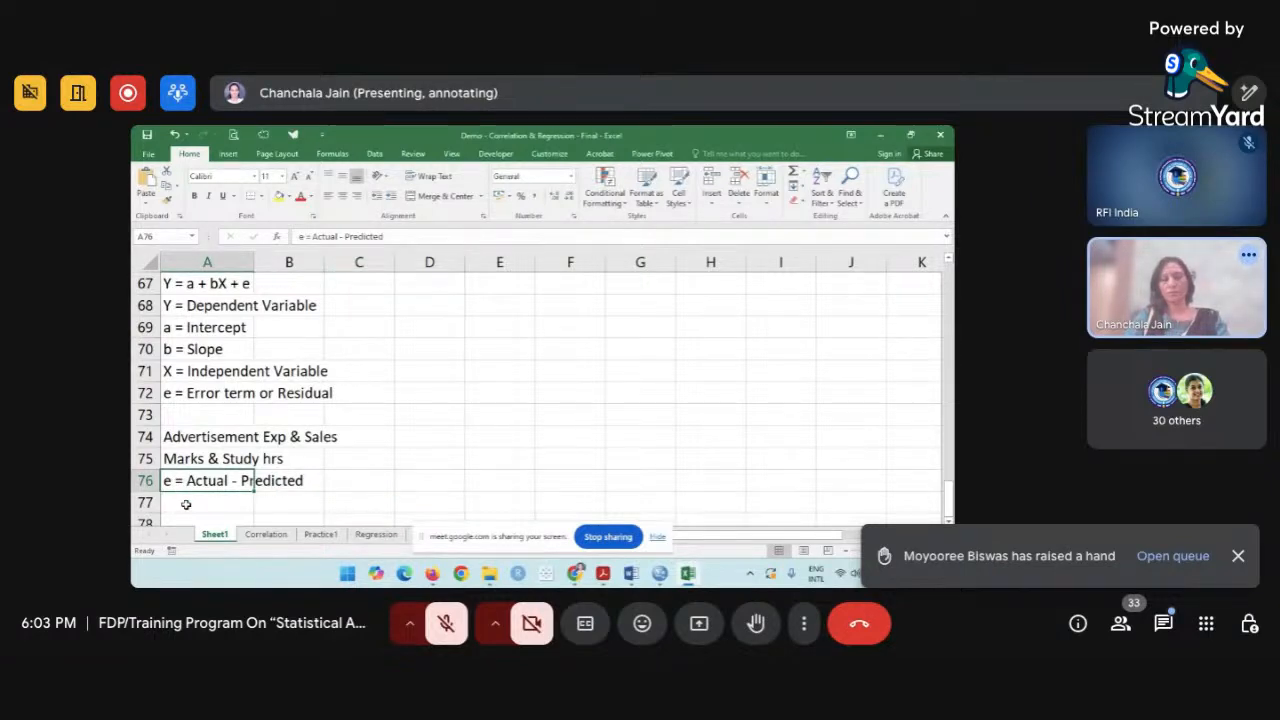
left_click(185, 504)
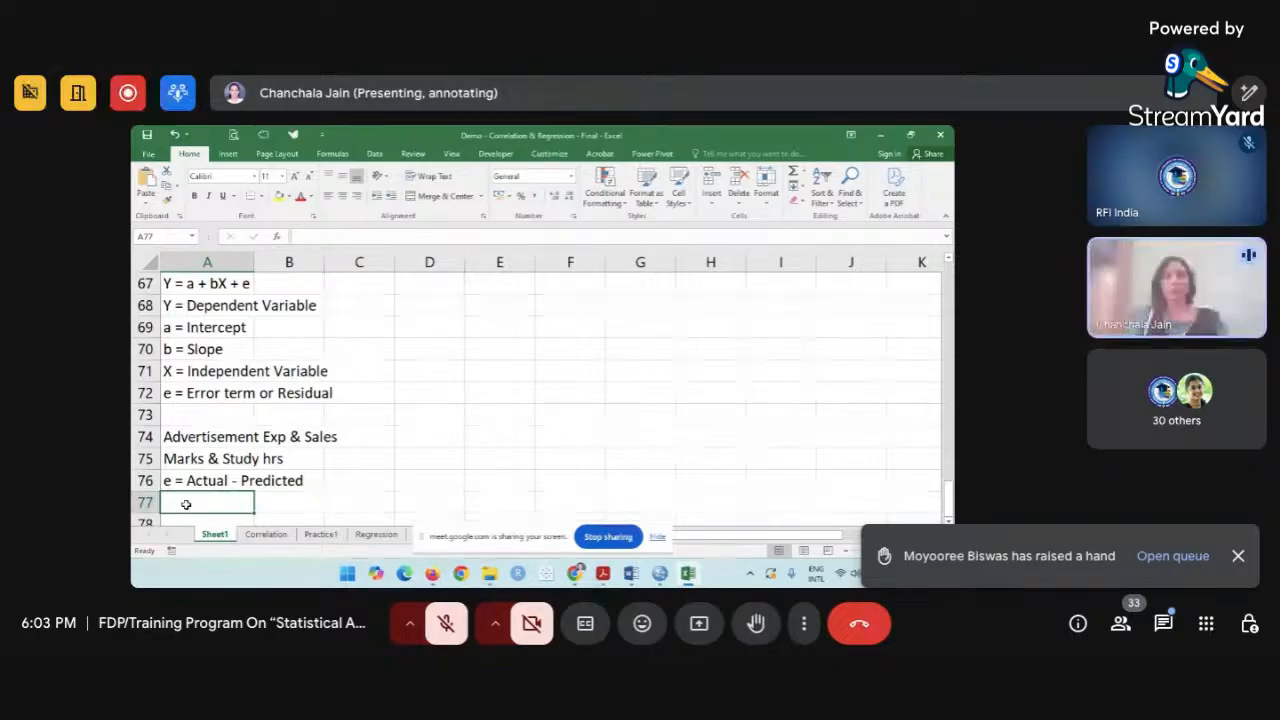
left_click(197, 478)
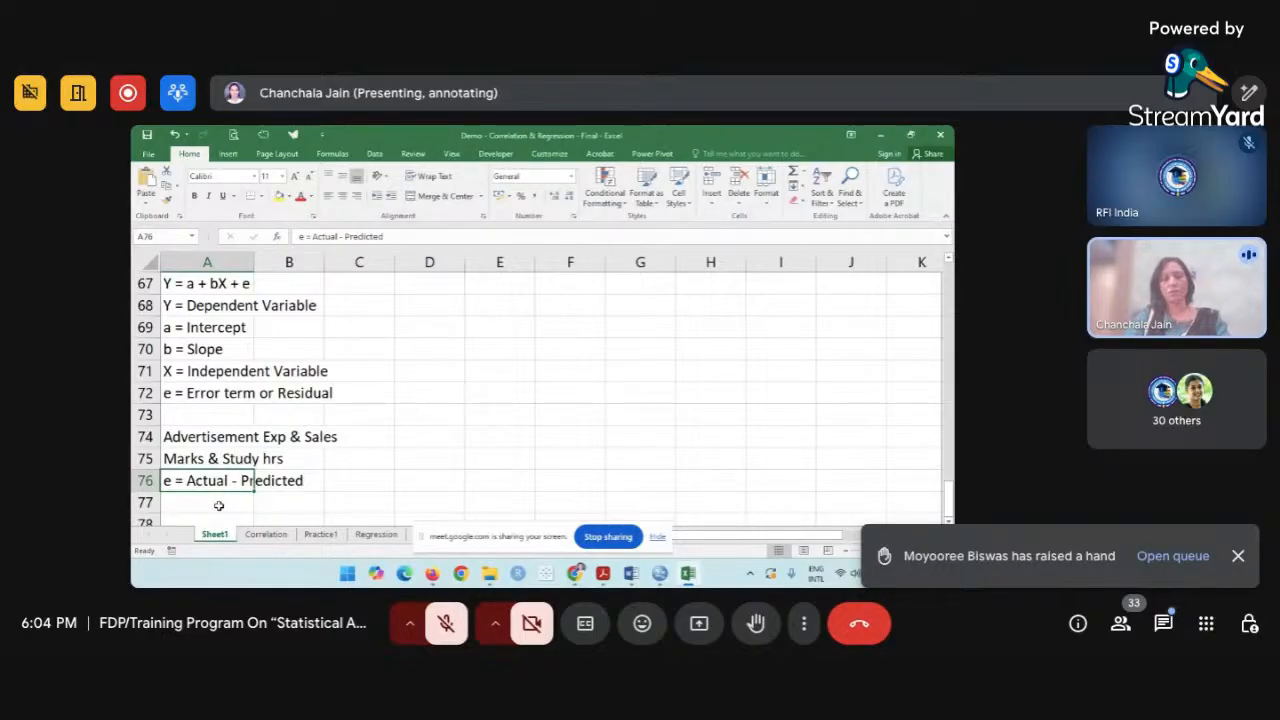
left_click(199, 434)
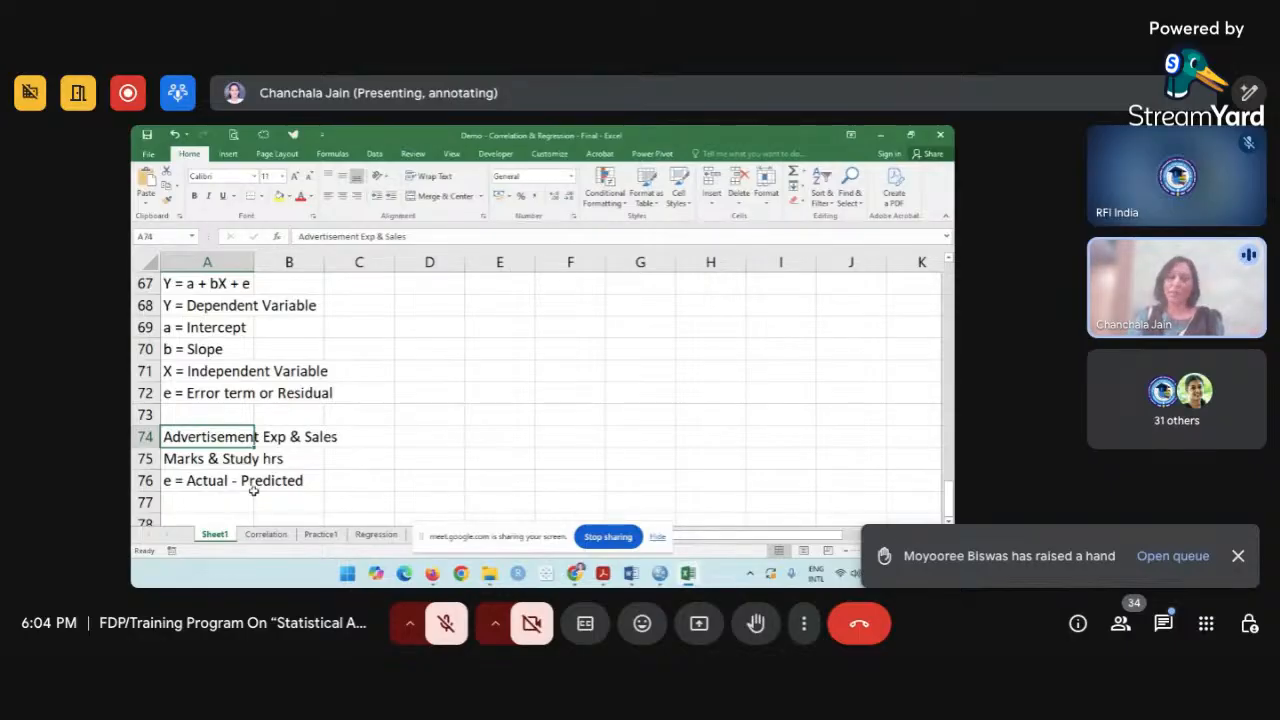
left_click(200, 482)
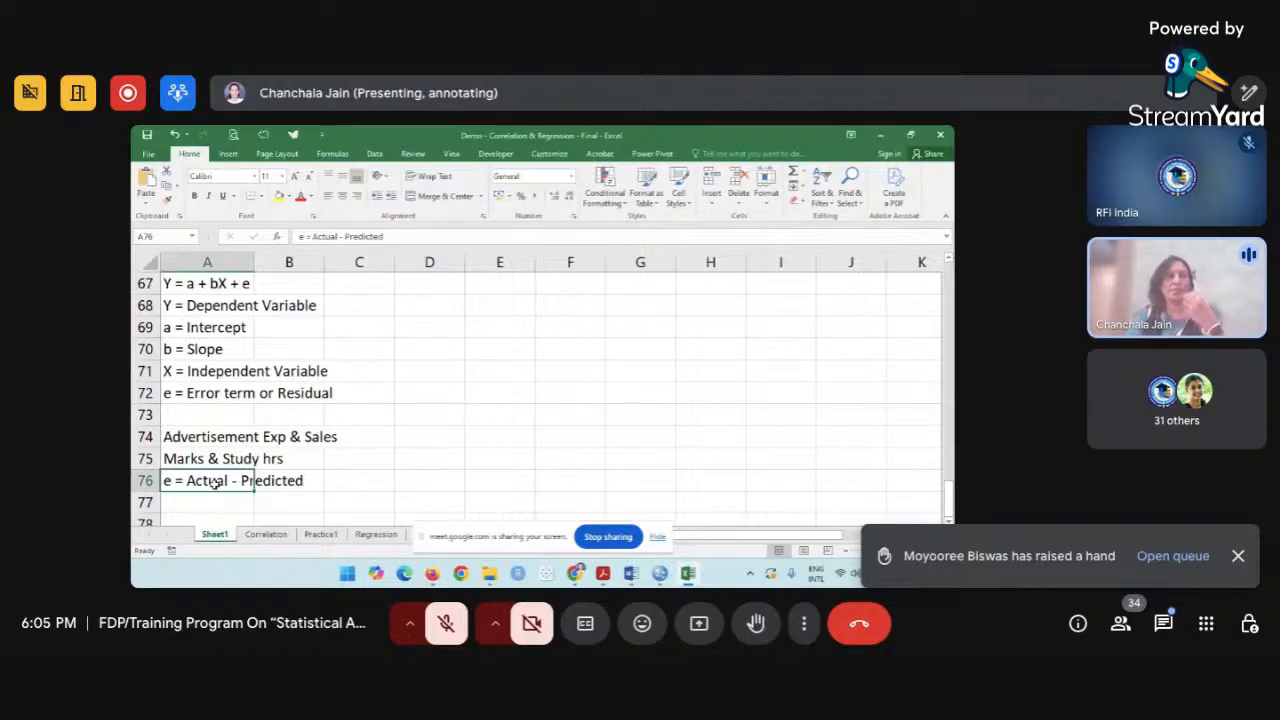
left_click(337, 478)
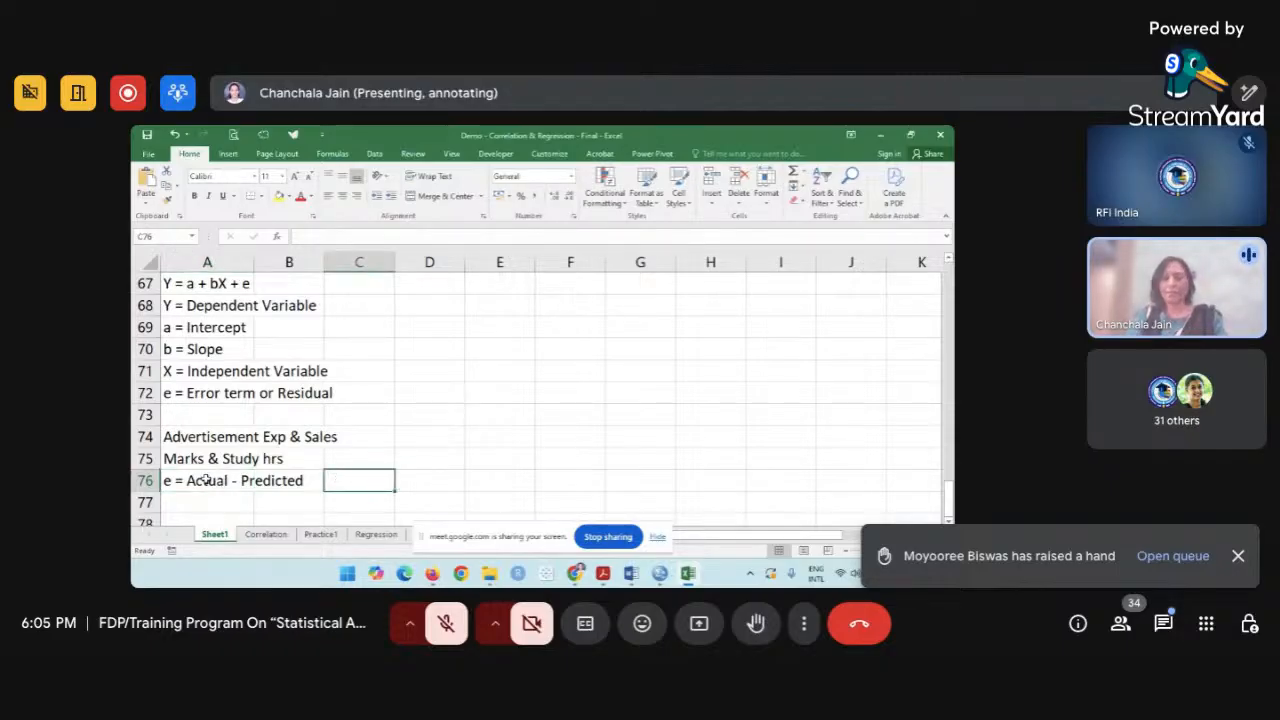
left_click(169, 483)
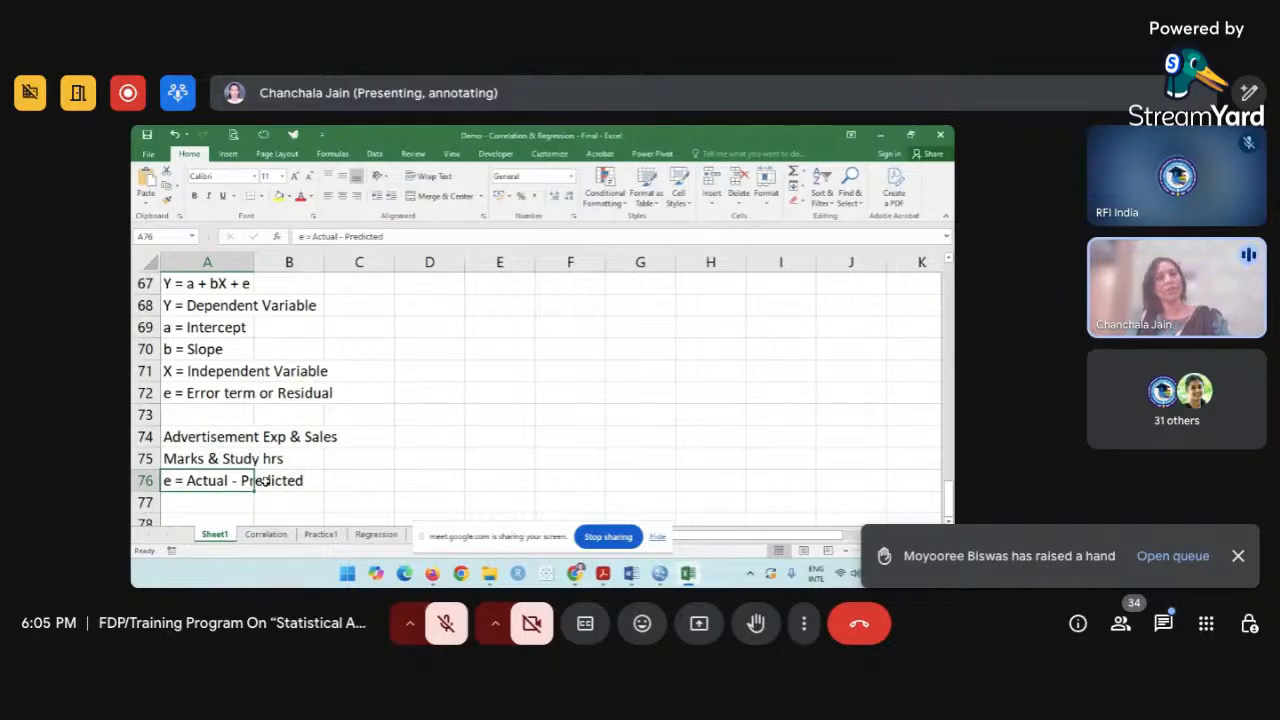
Enter the heading "Types" in cell A78, leaving one blank row below the residual formula note.
left_click(219, 500)
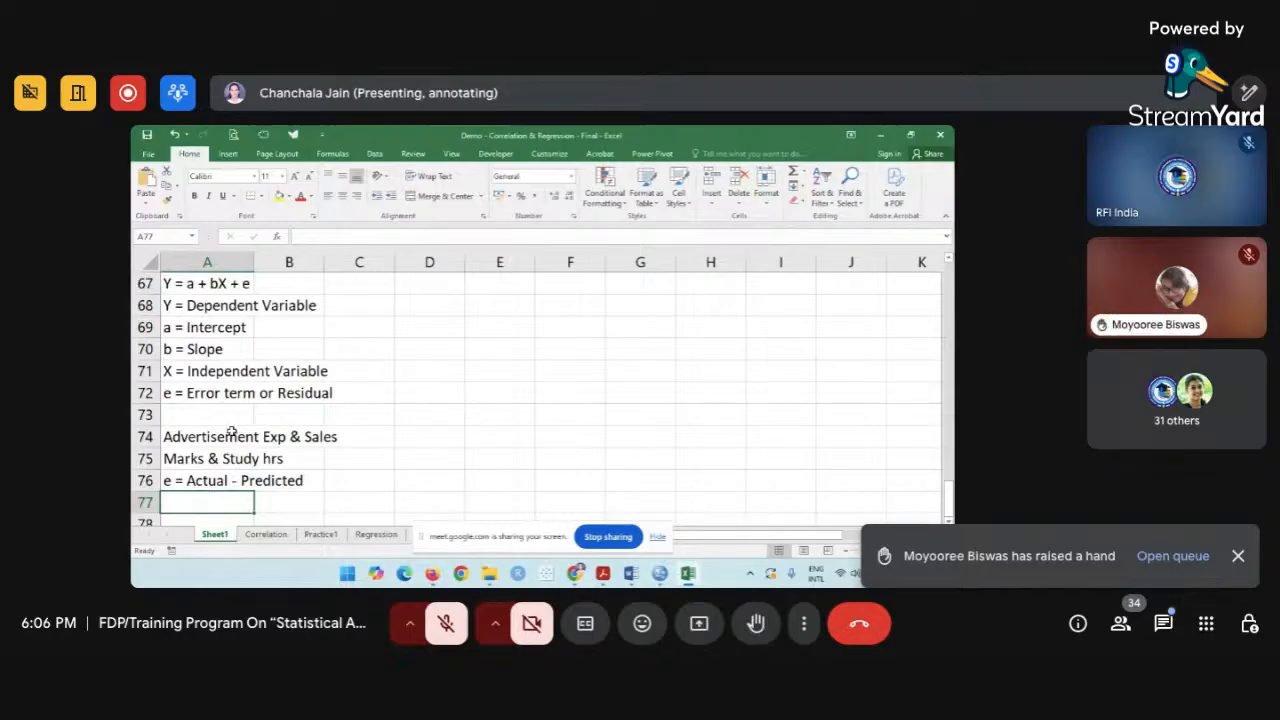
scroll(231, 432, "down", 2)
key("Down")
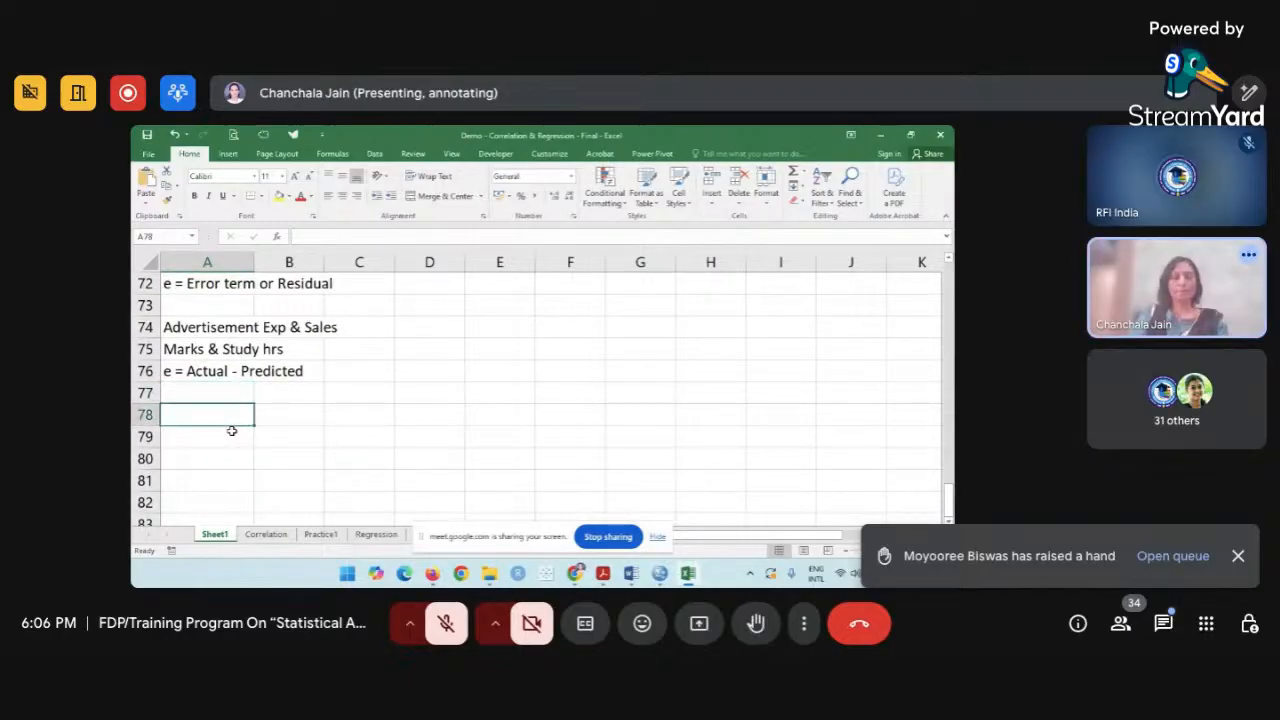
type("Type")
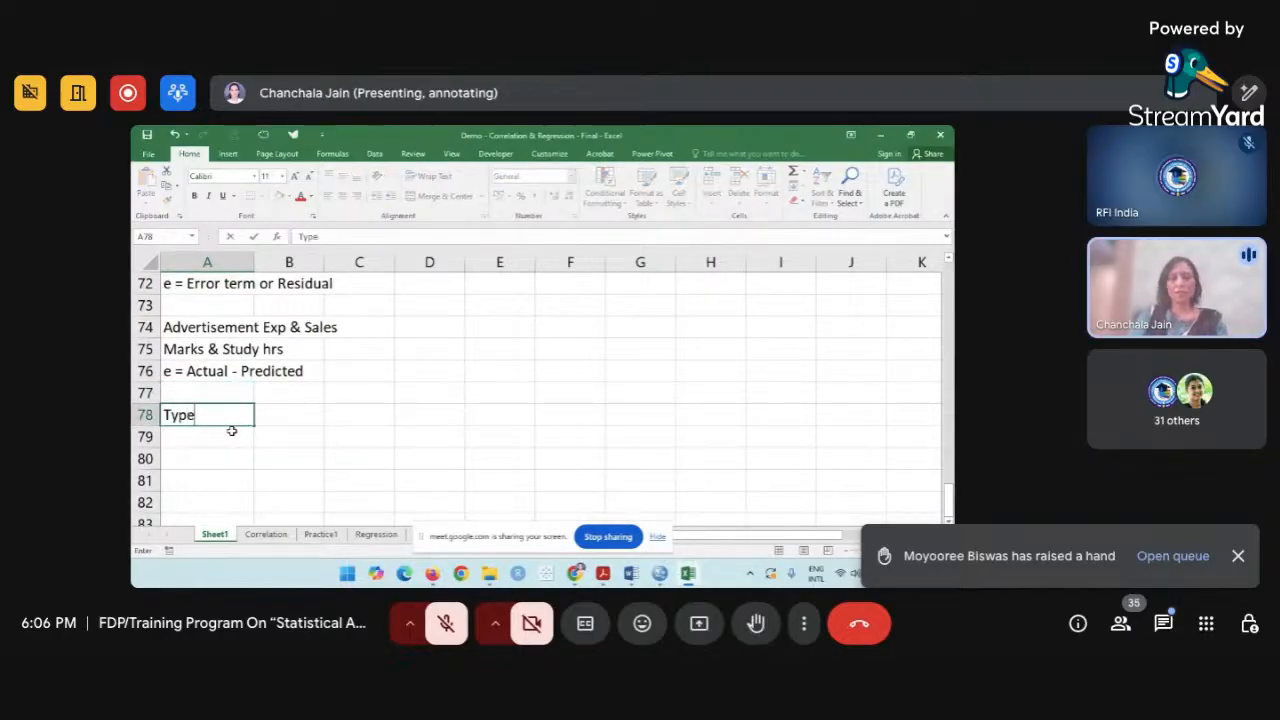
type("s")
key("Return")
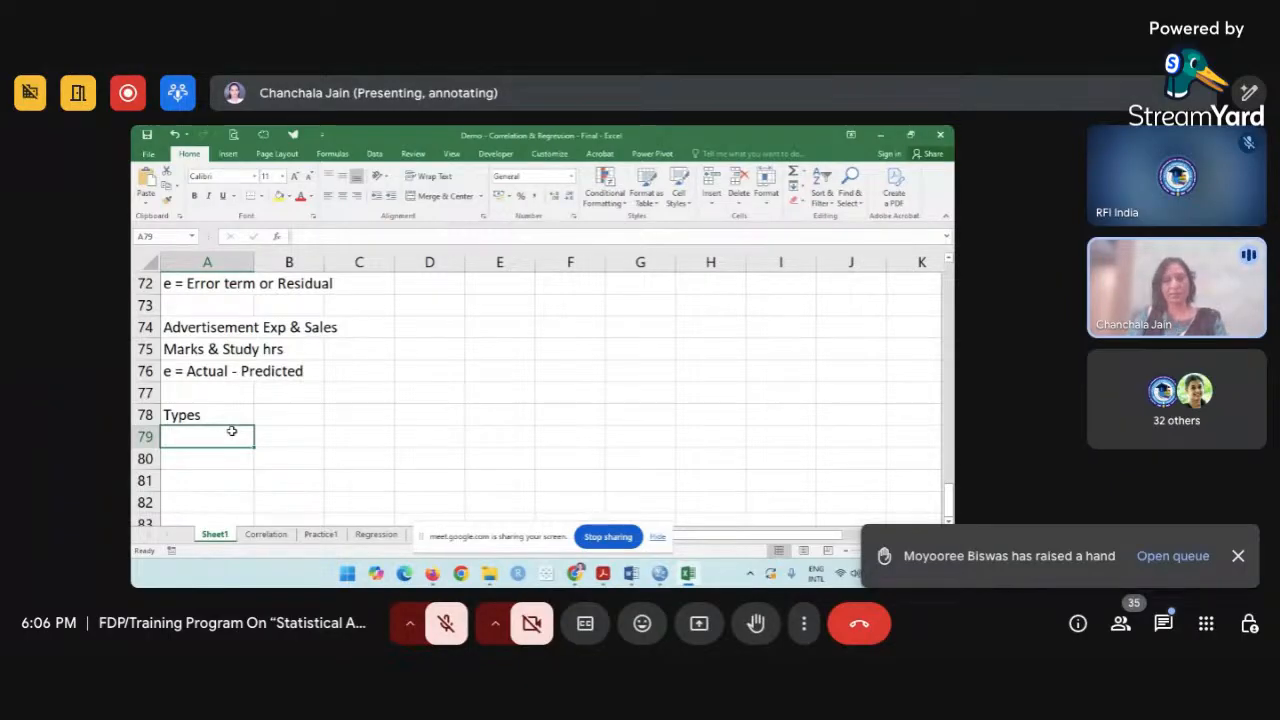
Enter "Simple Linear Regression" in cell A79 as the first item under the Types heading.
type("Simole")
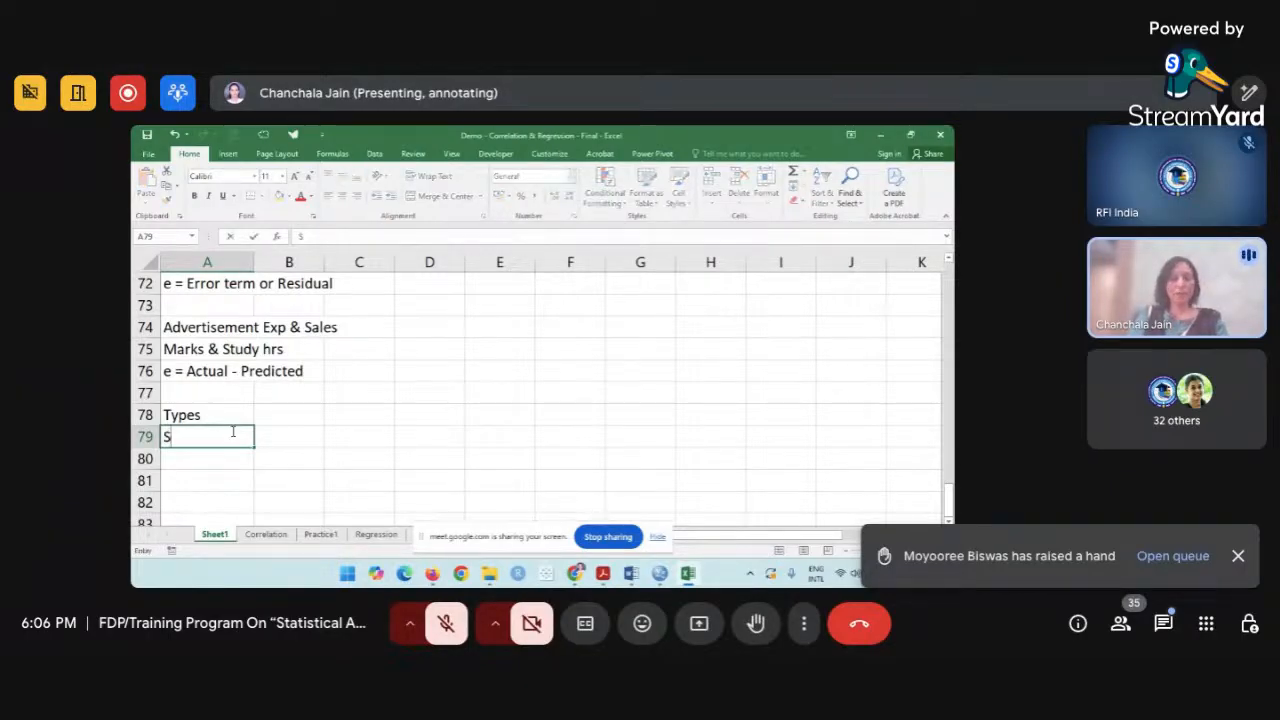
key("BackSpace")
key("BackSpace")
key("BackSpace")
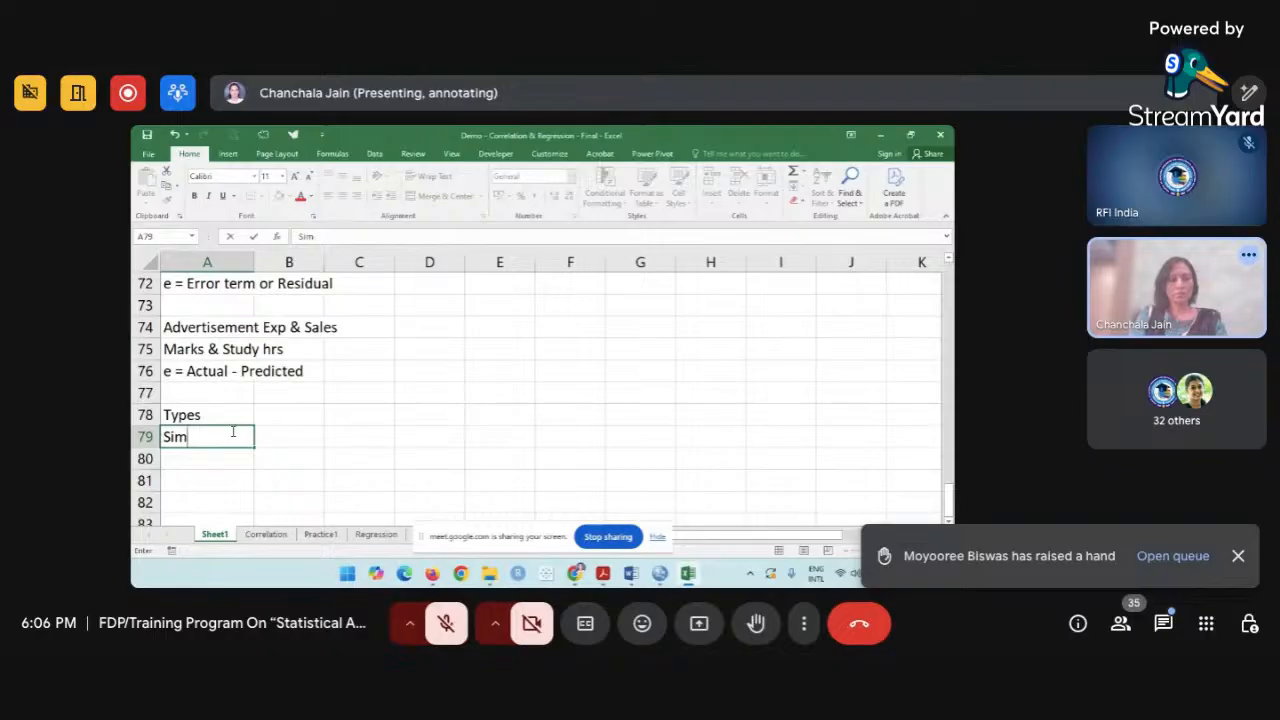
type("ple Li")
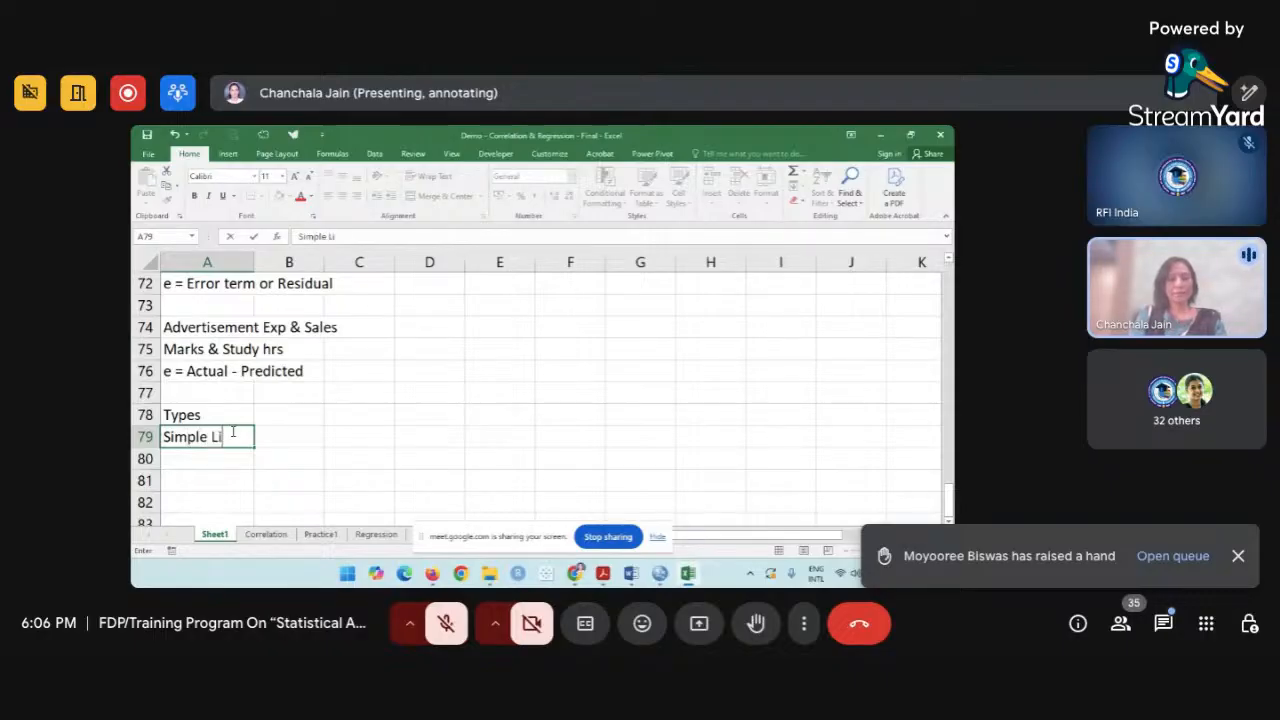
type("near Regression")
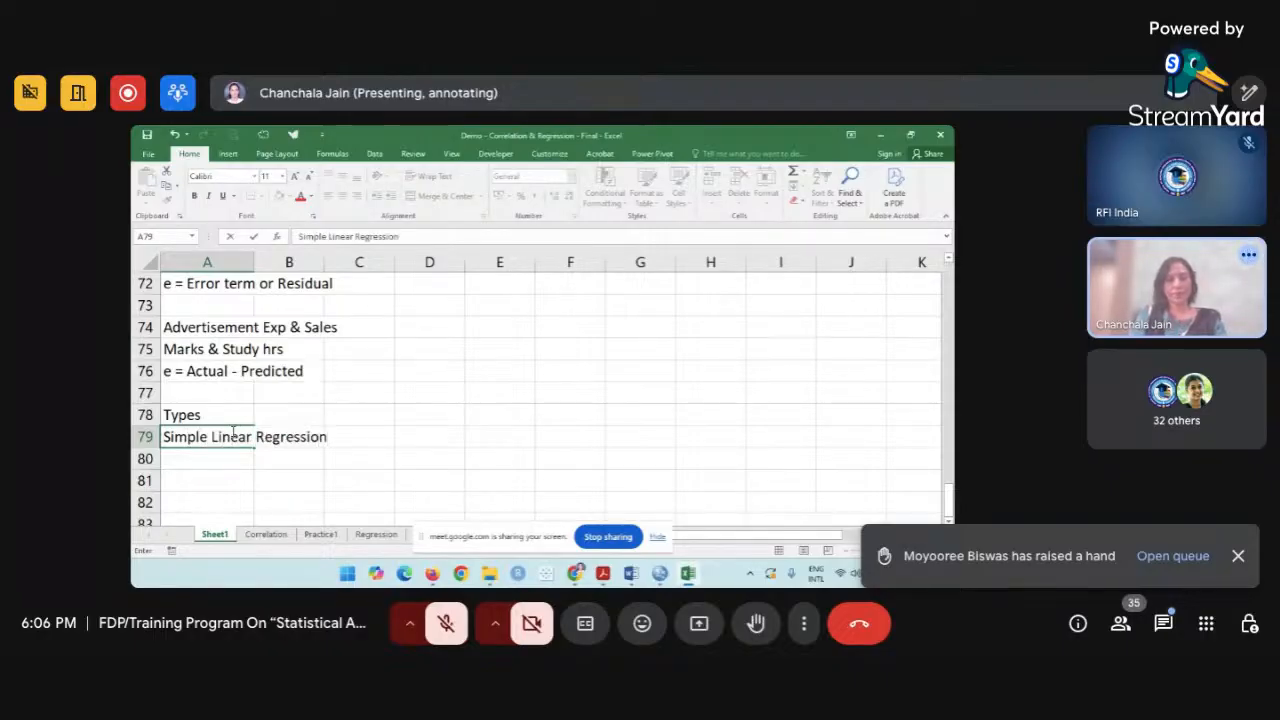
key("Return")
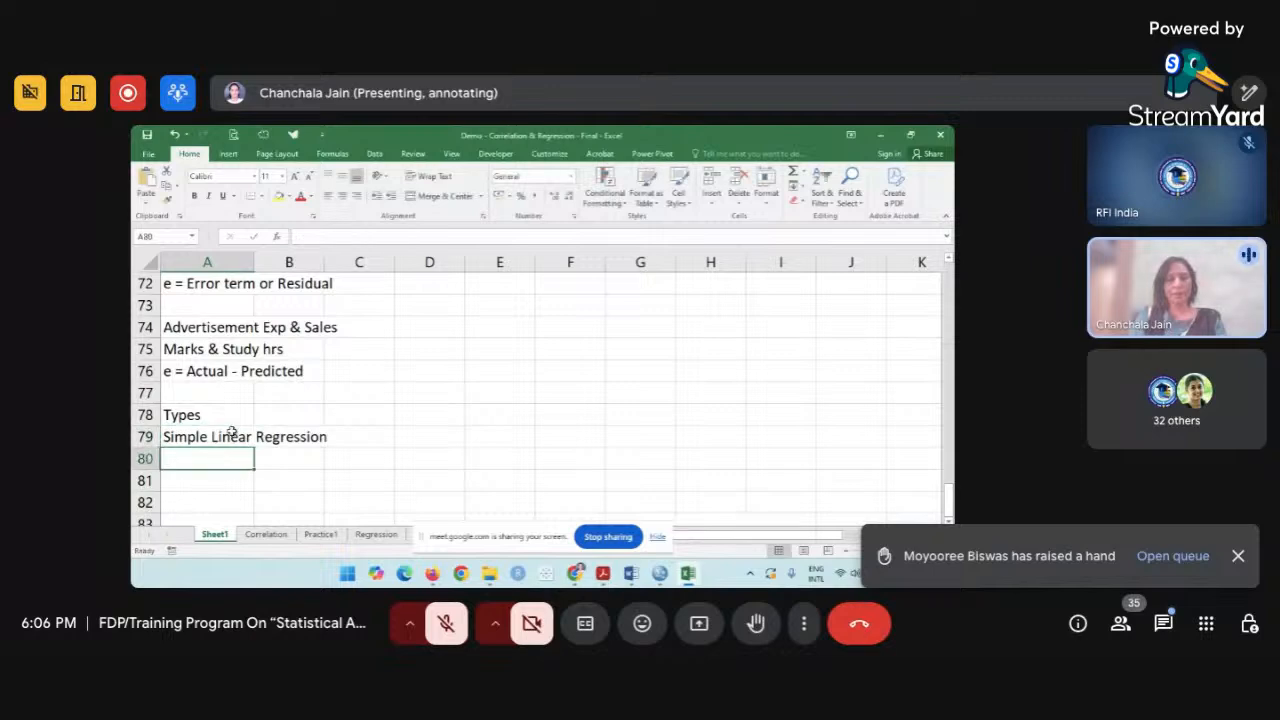
Enter "Multiple Linear Regression ()" in cell A80, with empty parentheses at the end, as the second regression type.
type("Multiple L")
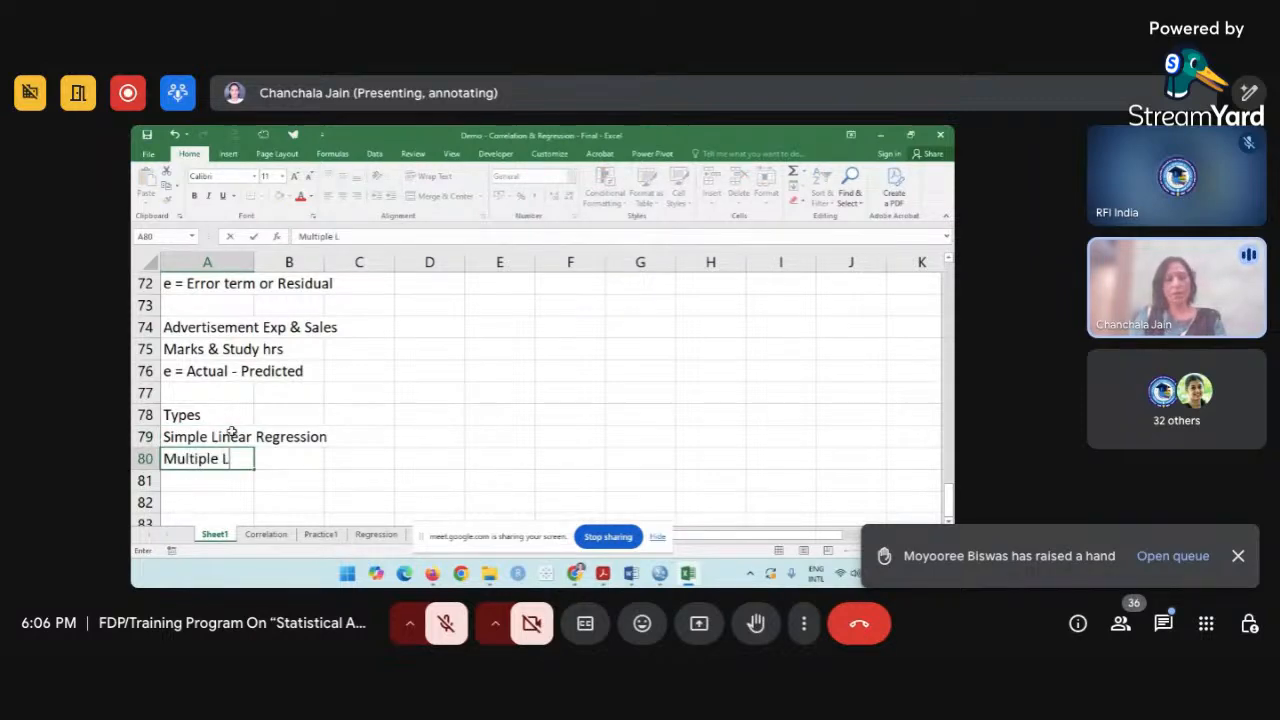
type("inear Re")
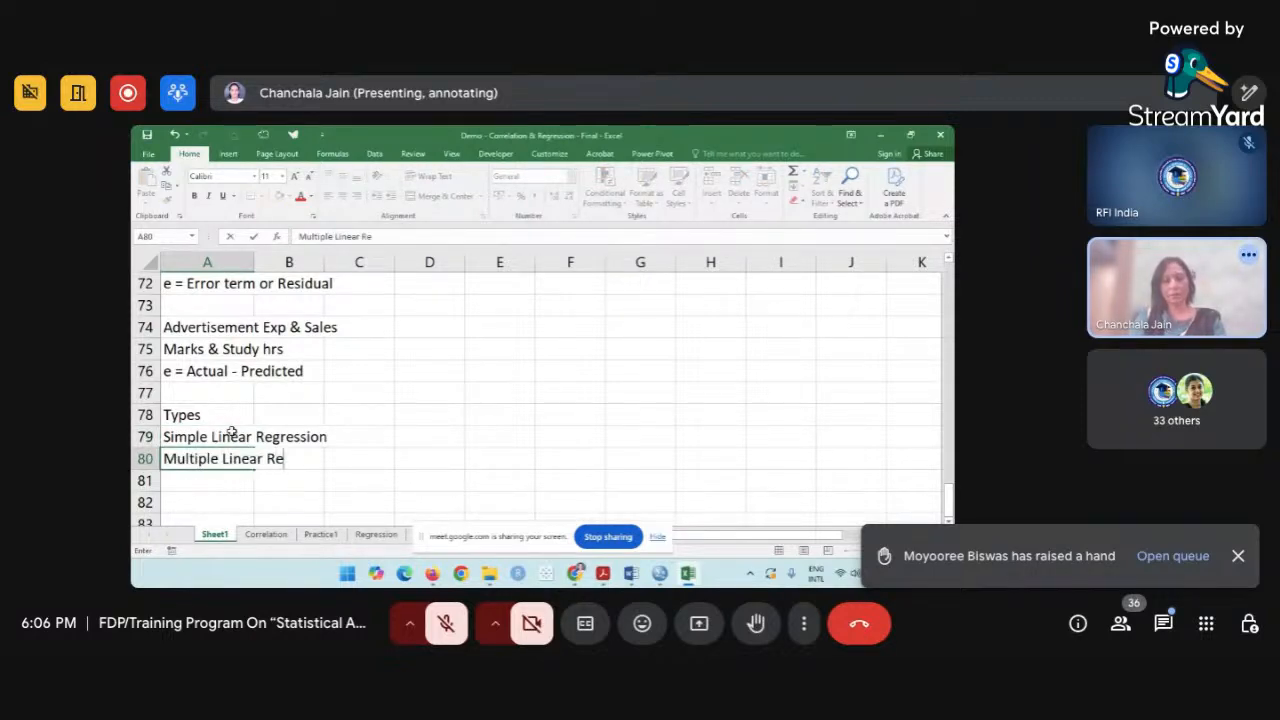
type("gression")
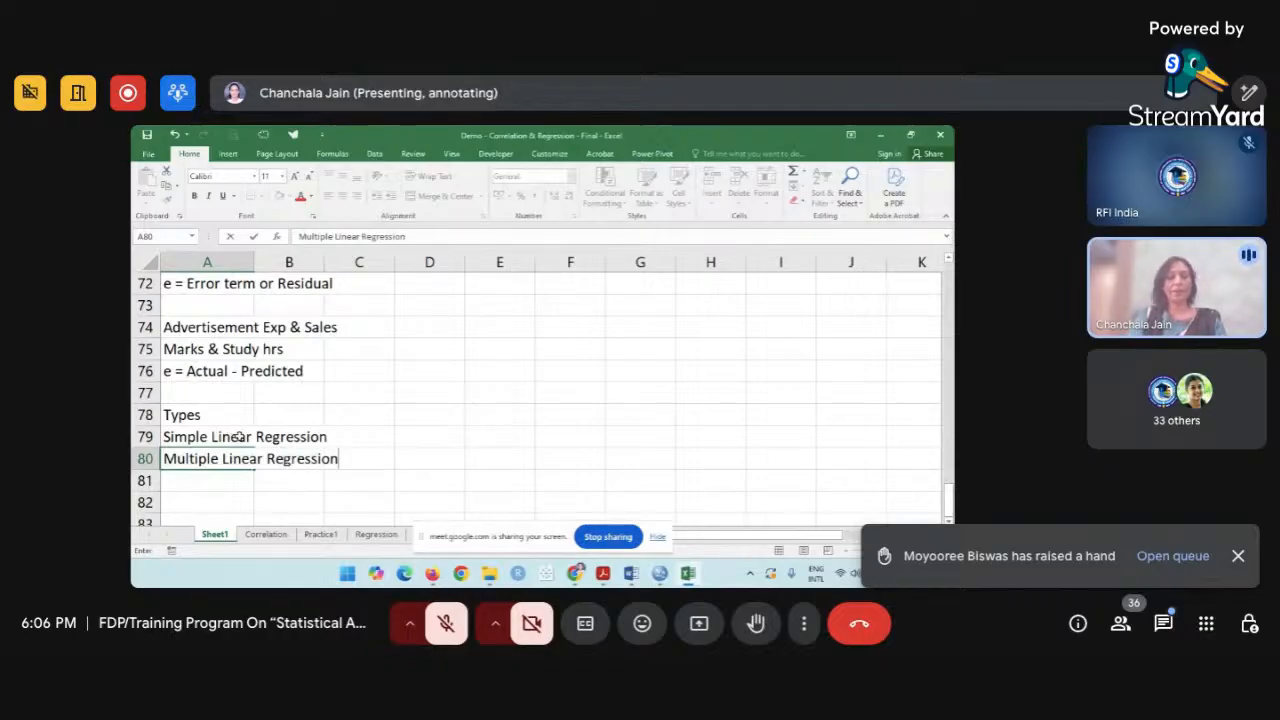
type(" (")
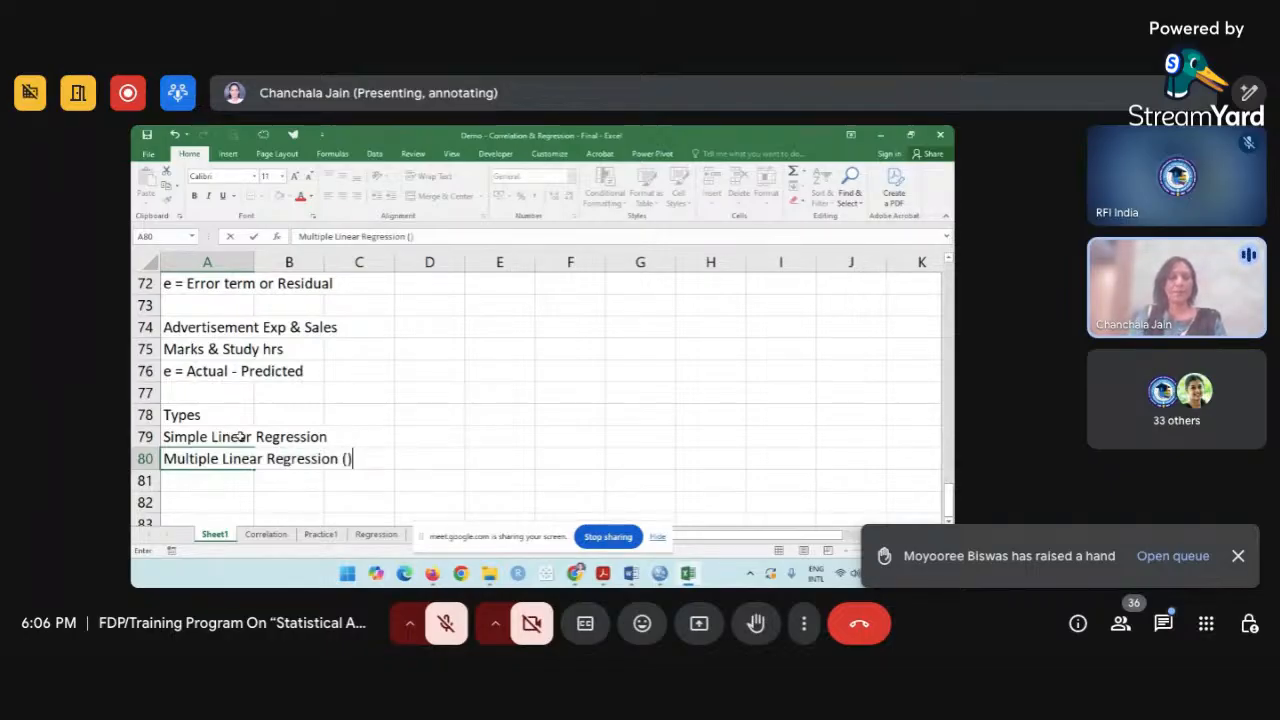
type(")")
Append "(One IV - continuous and one DV - continuous)" to the Simple Linear Regression entry in cell A79.
double_click(232, 437)
left_click(329, 437)
type("(")
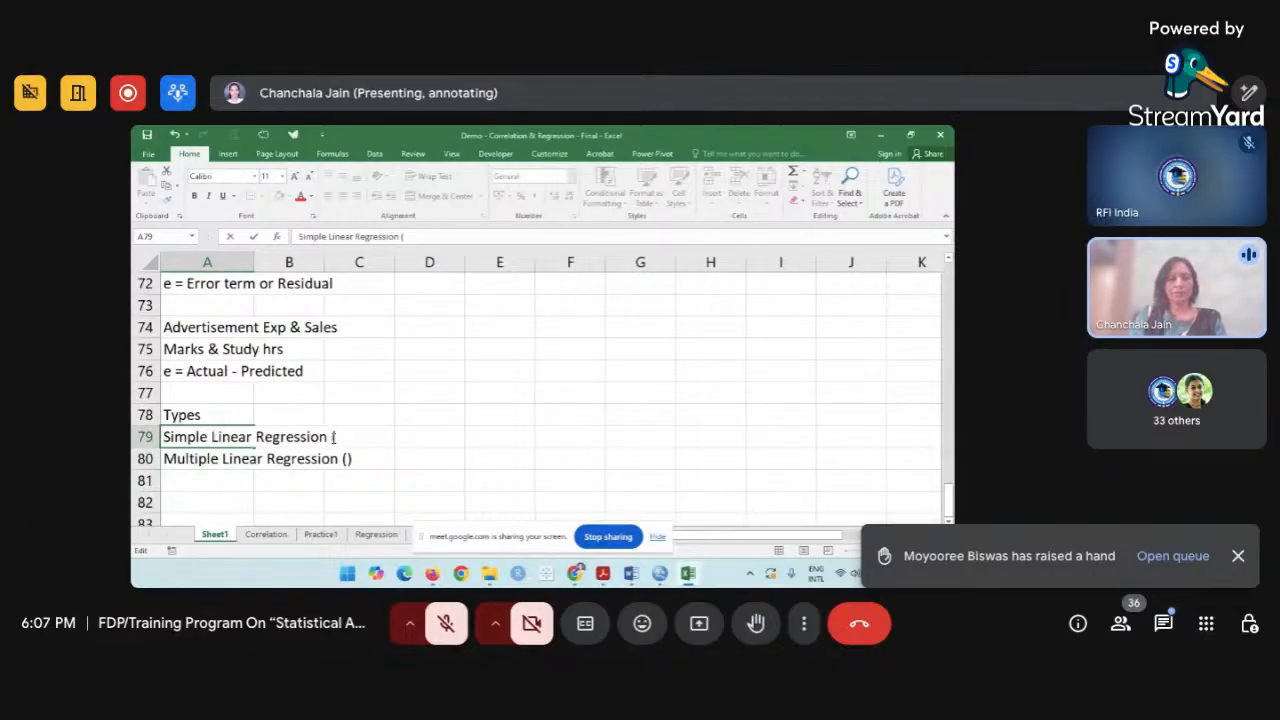
type("One")
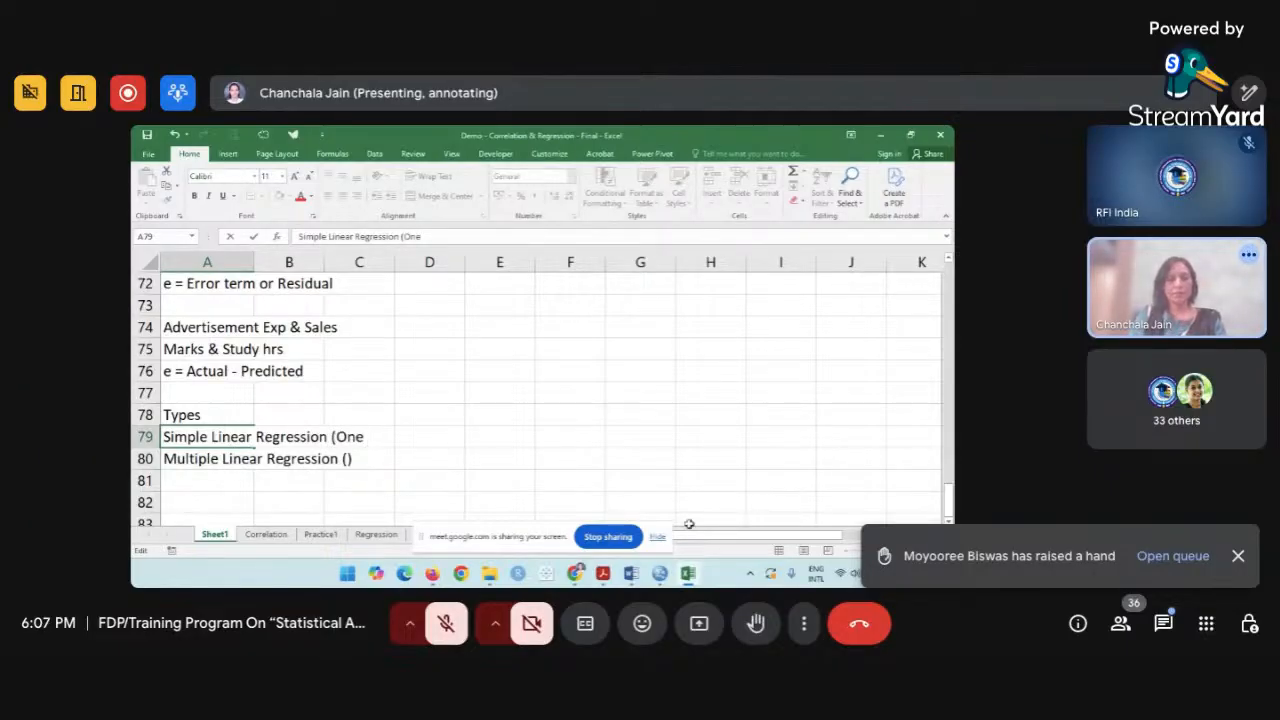
type(" IV - co")
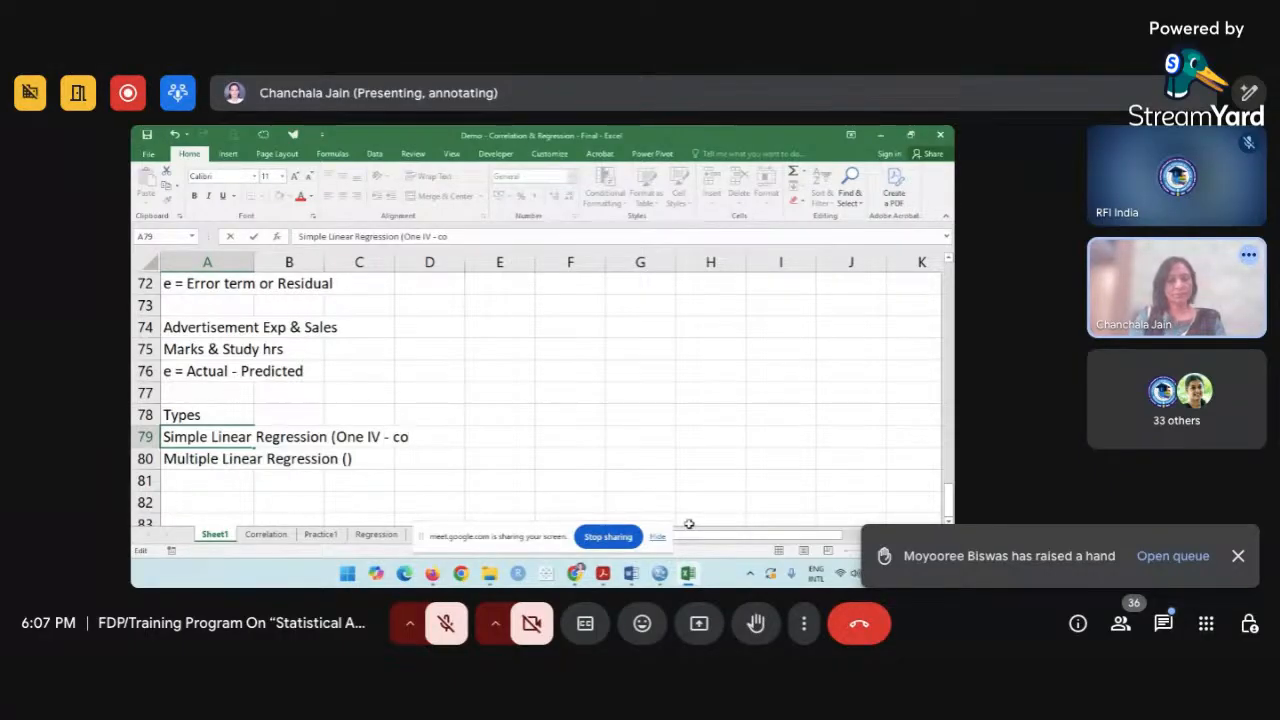
type("ntinuous")
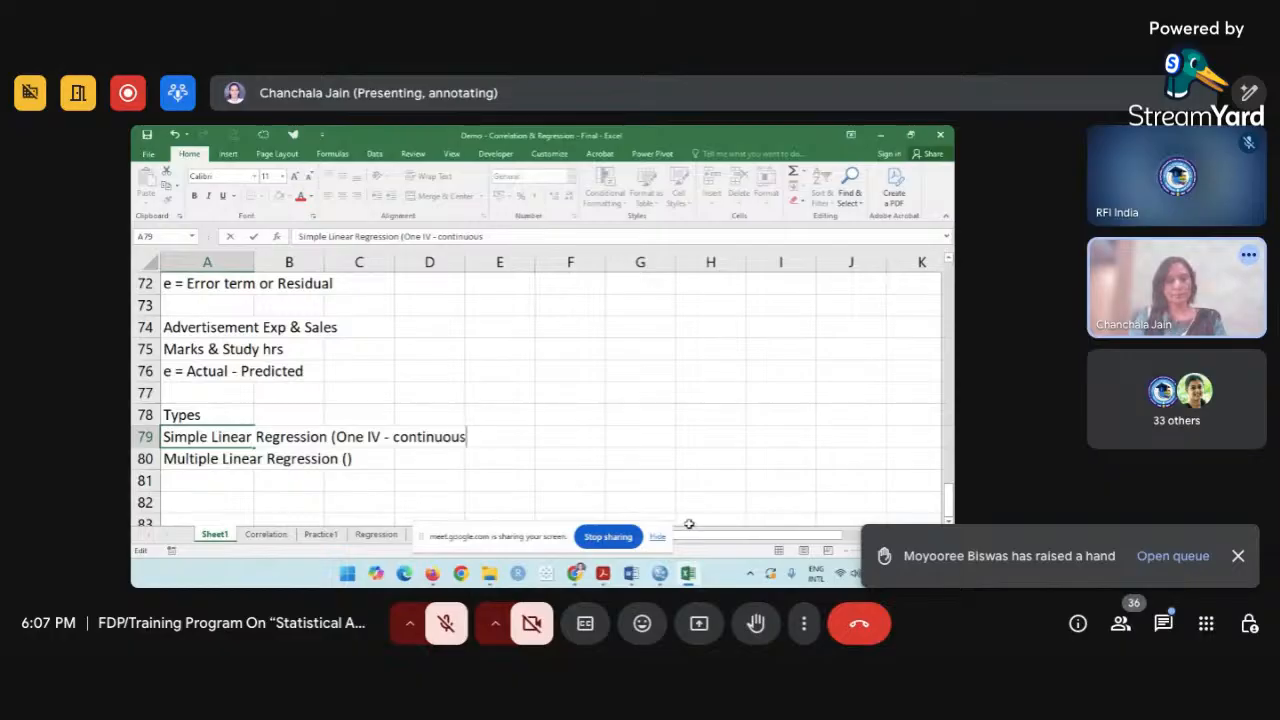
type(" and one D")
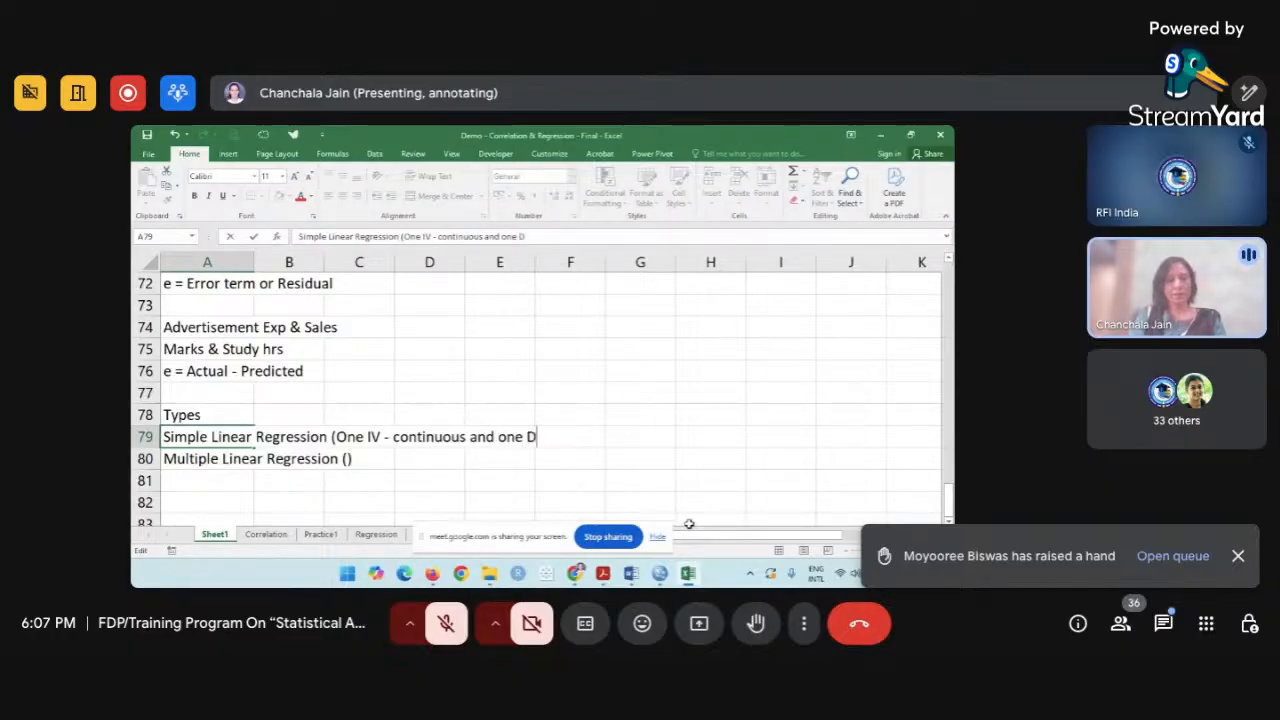
type("V")
key("BackSpace")
type("V -")
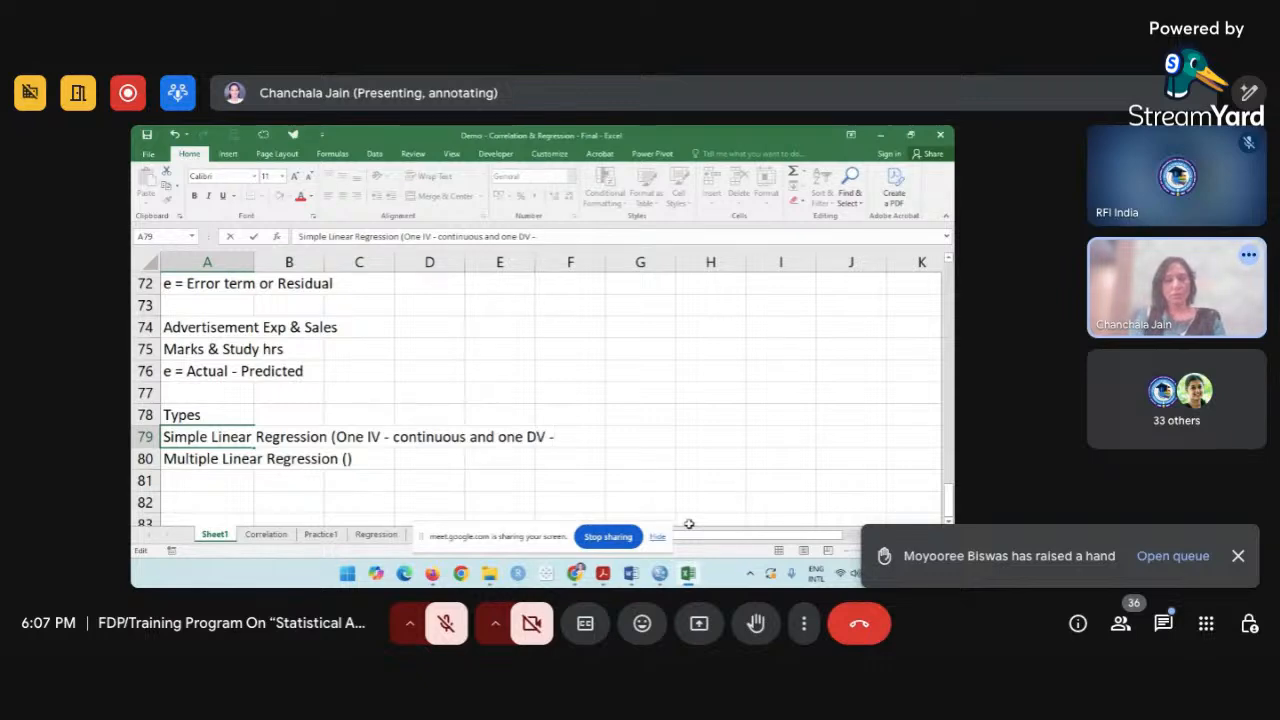
type(" continuous")
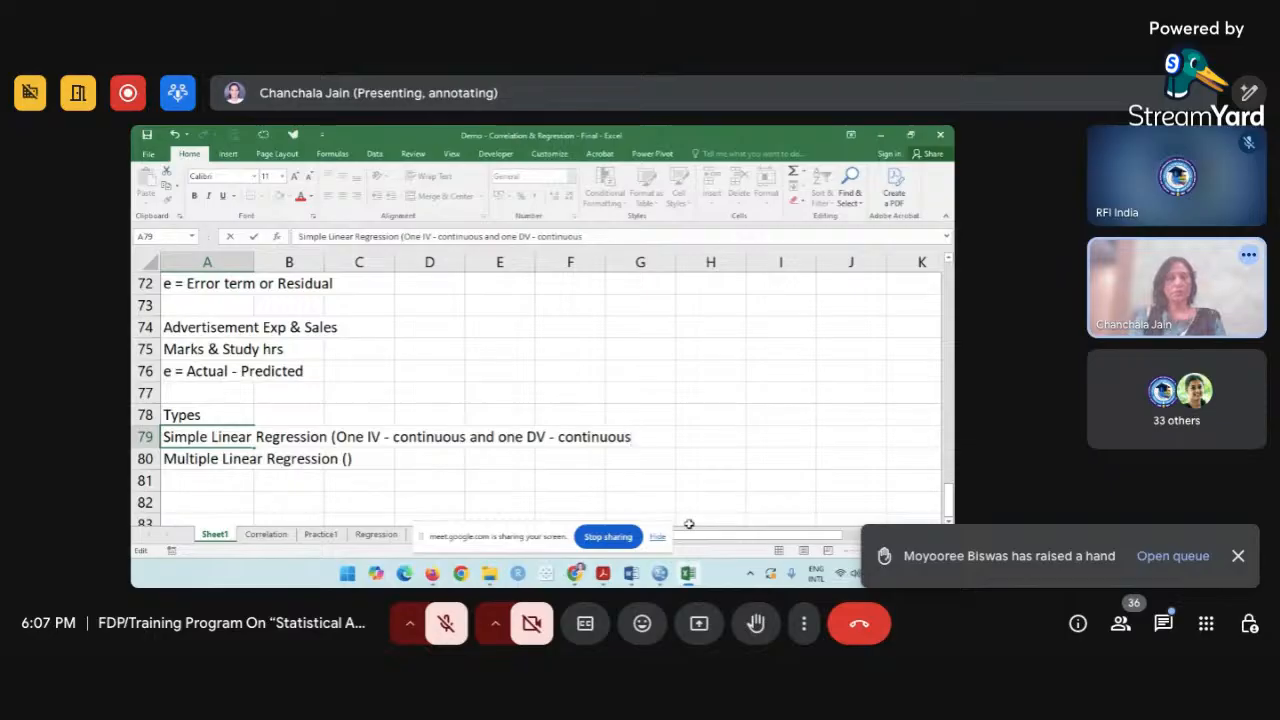
type(")")
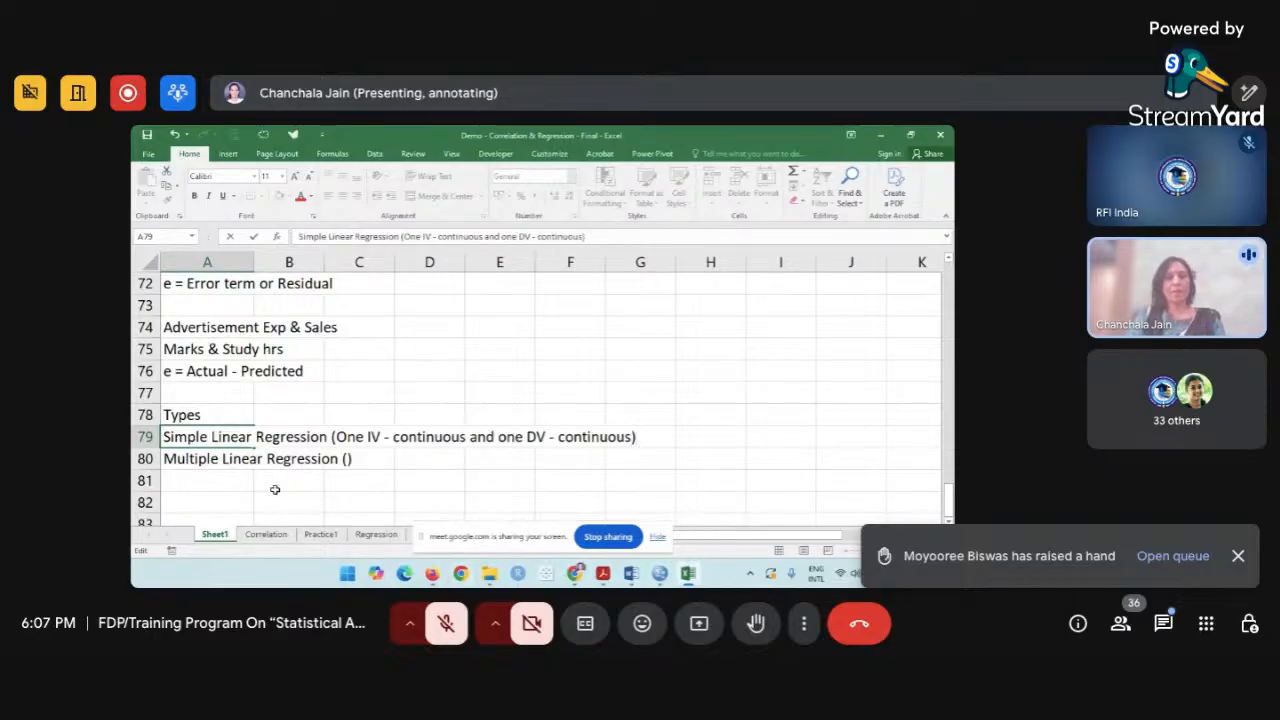
Fill the empty parentheses of the Multiple Linear Regression entry in A80 with "One DV - Continuous, More than one IV - continuous/categorical/both".
left_click(227, 457)
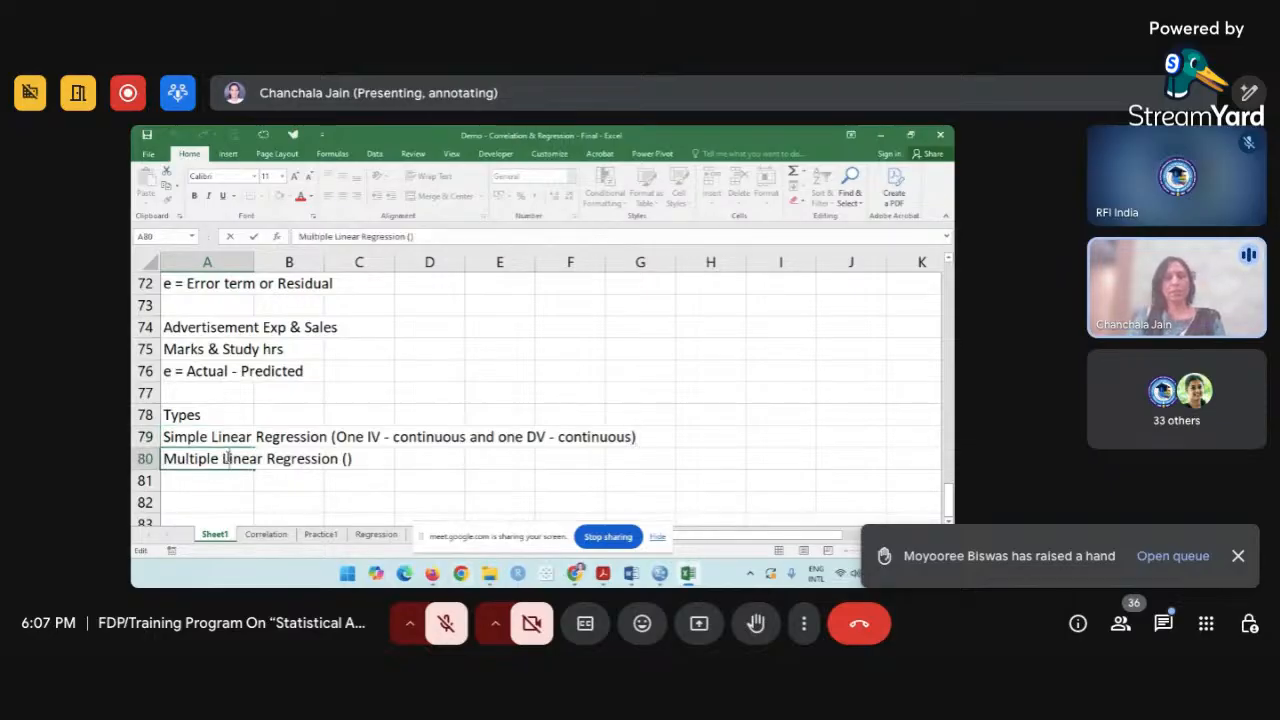
left_click(348, 458)
type("O")
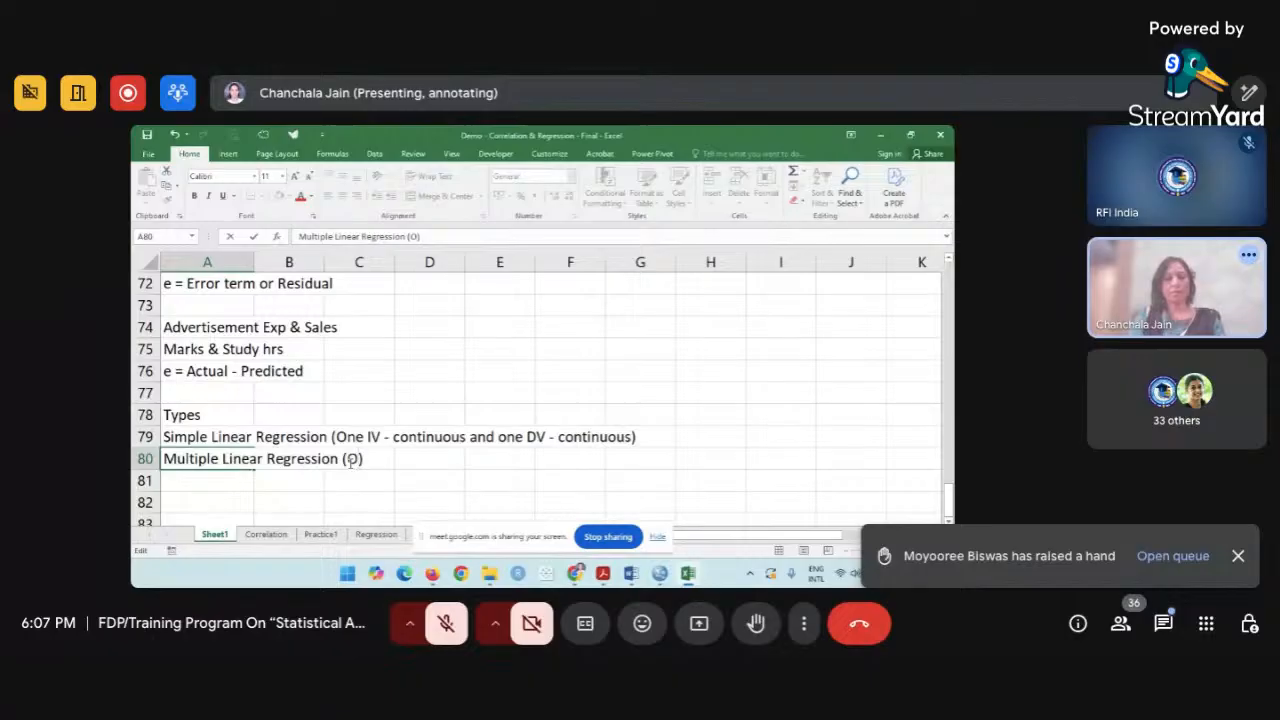
type("ne DV")
type(" - Con")
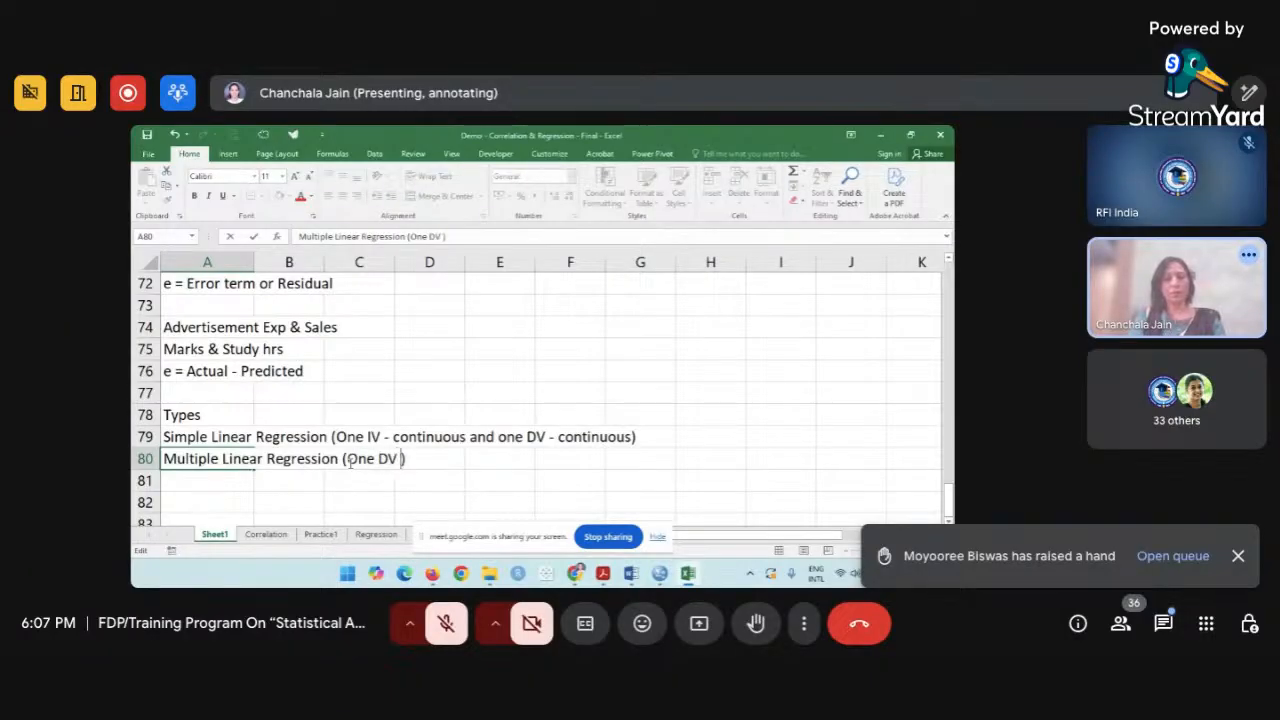
type("tinuous")
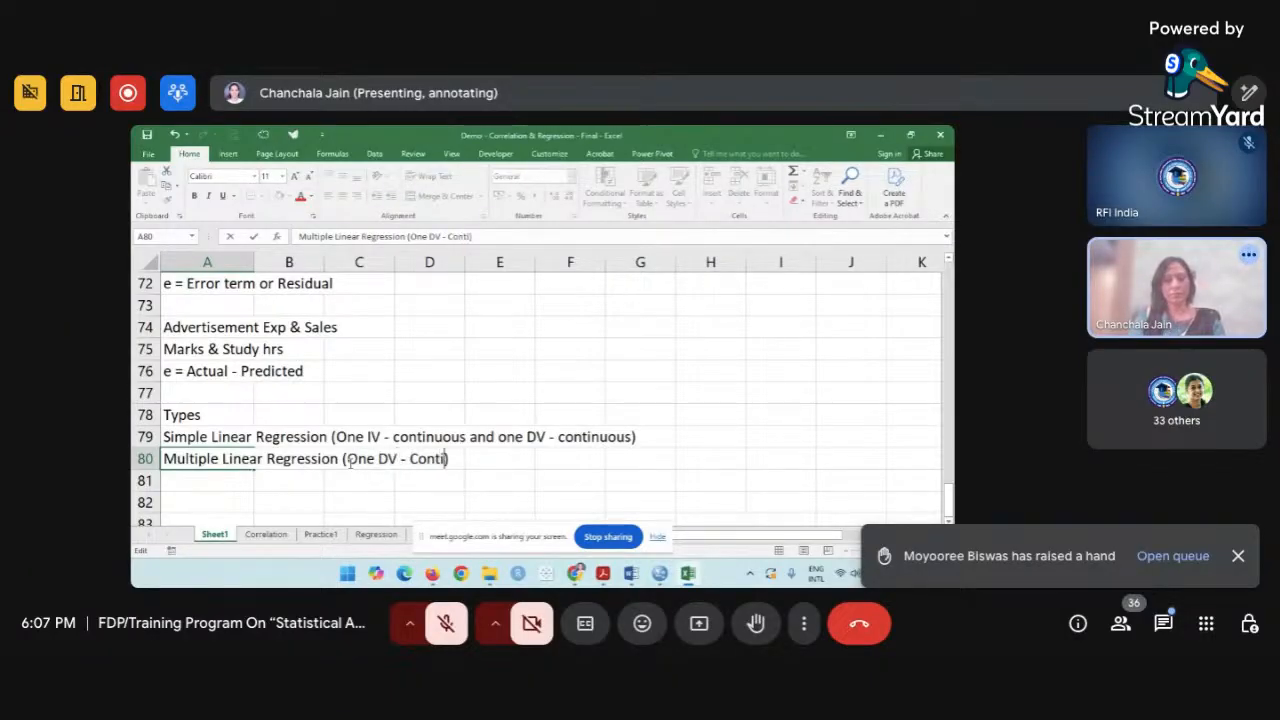
type(", ")
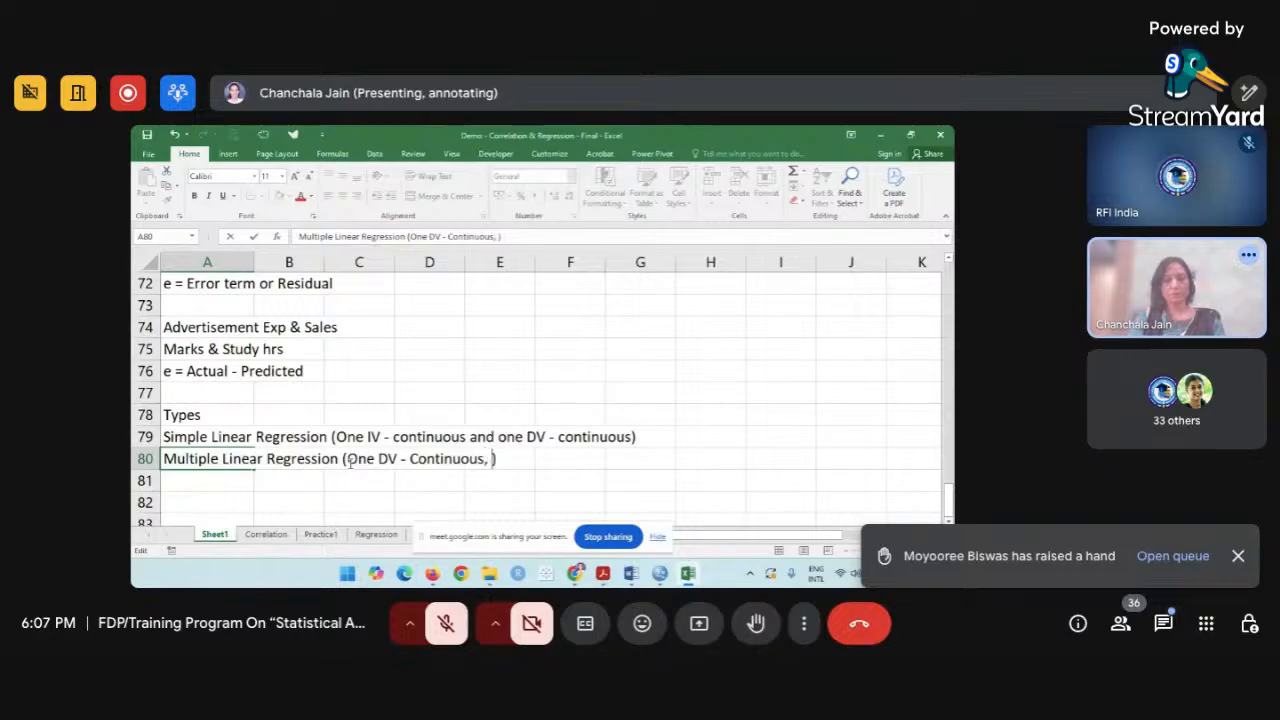
type("O")
key("BackSpace")
type("More than")
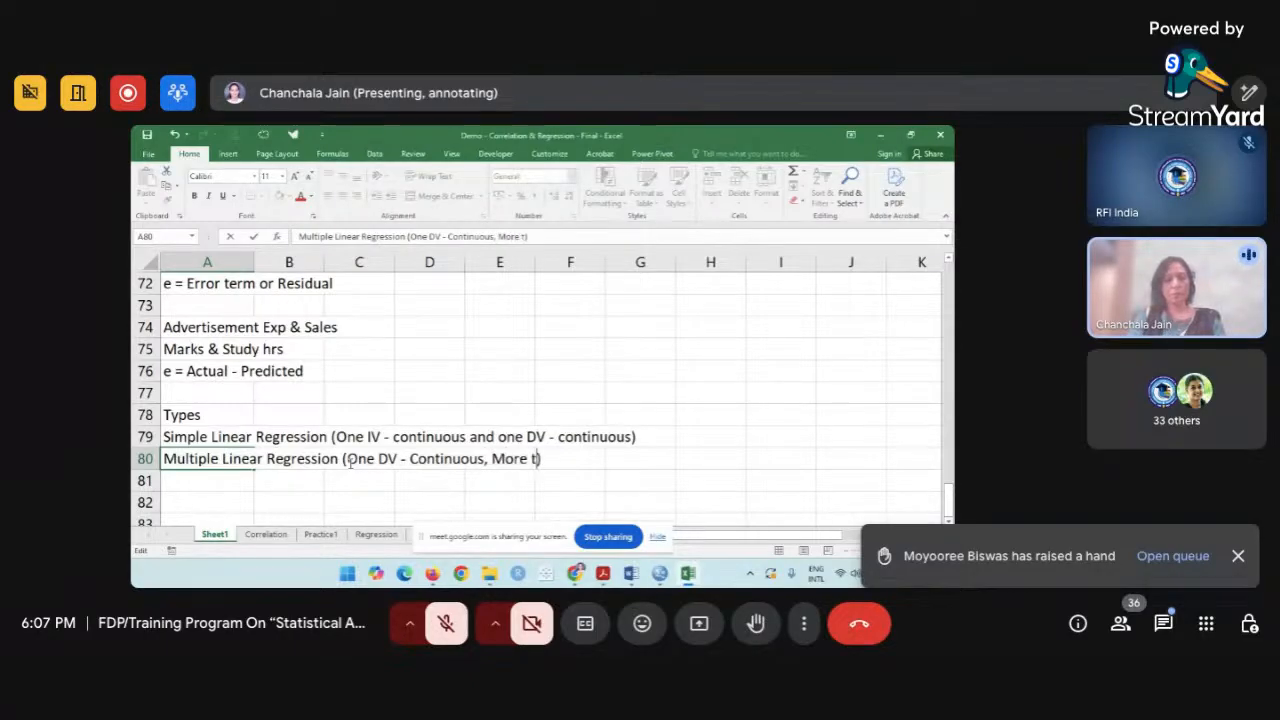
type(" one I")
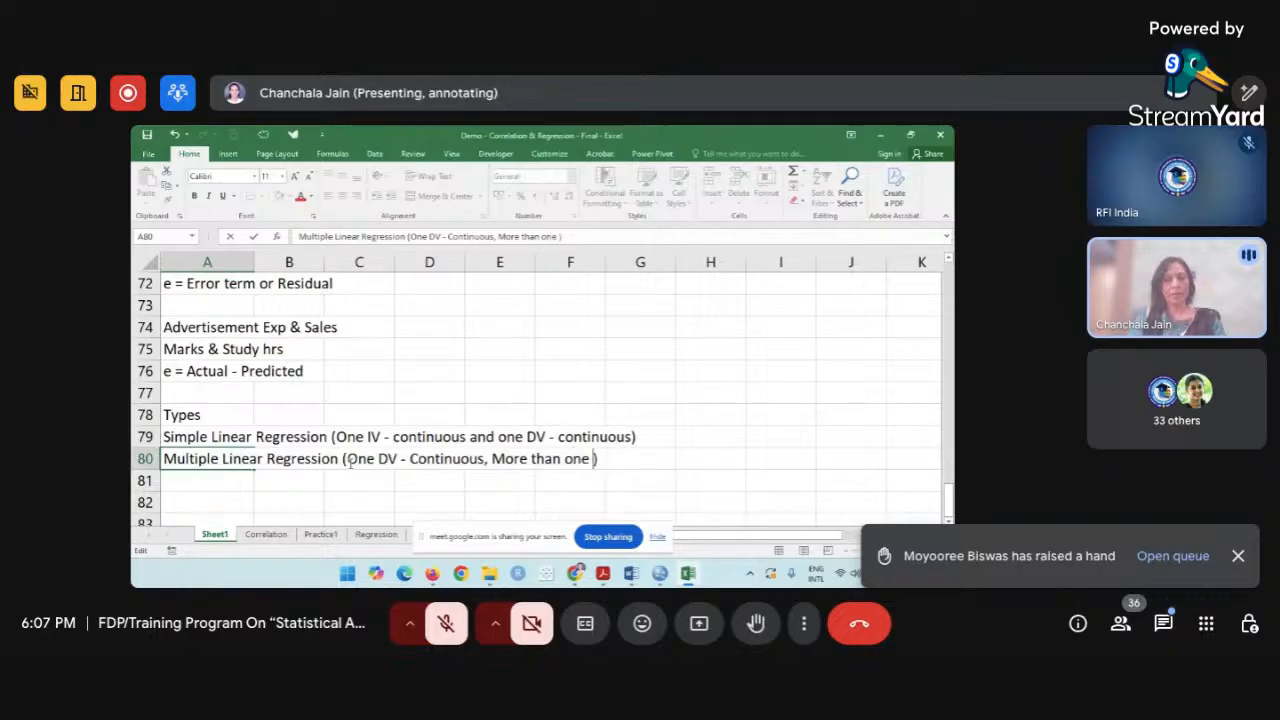
type("V -")
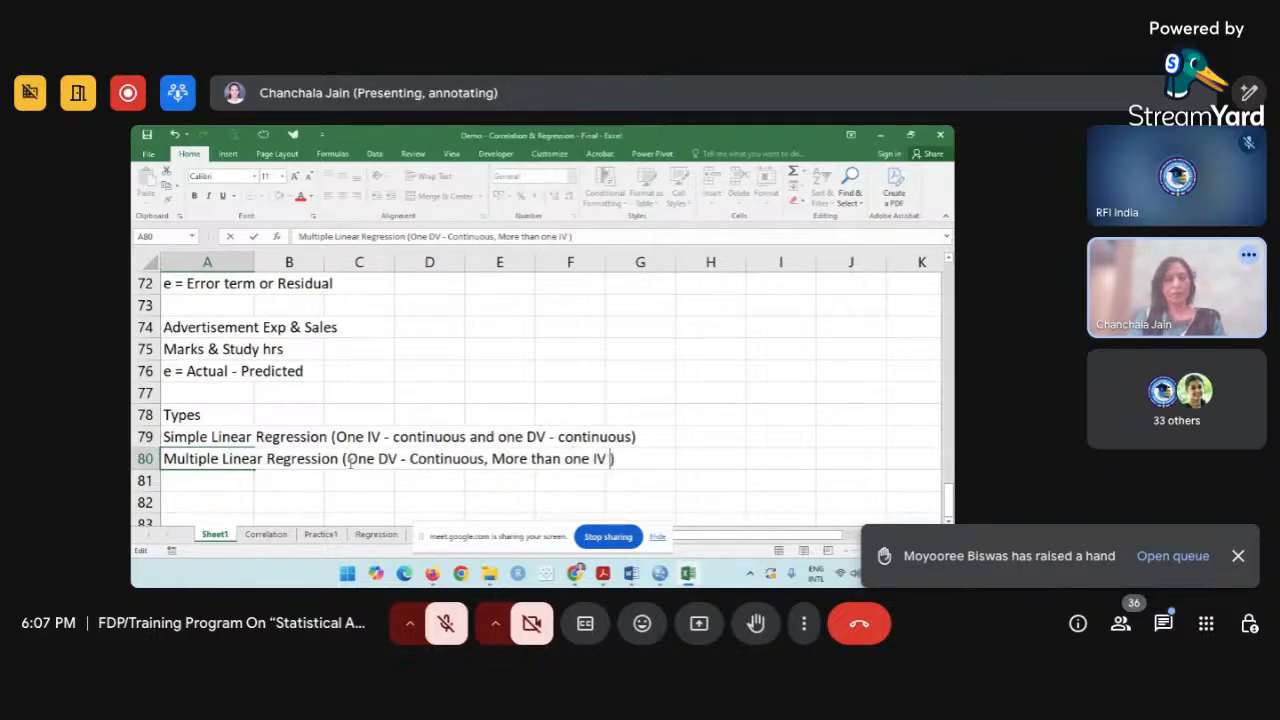
type(" continuous")
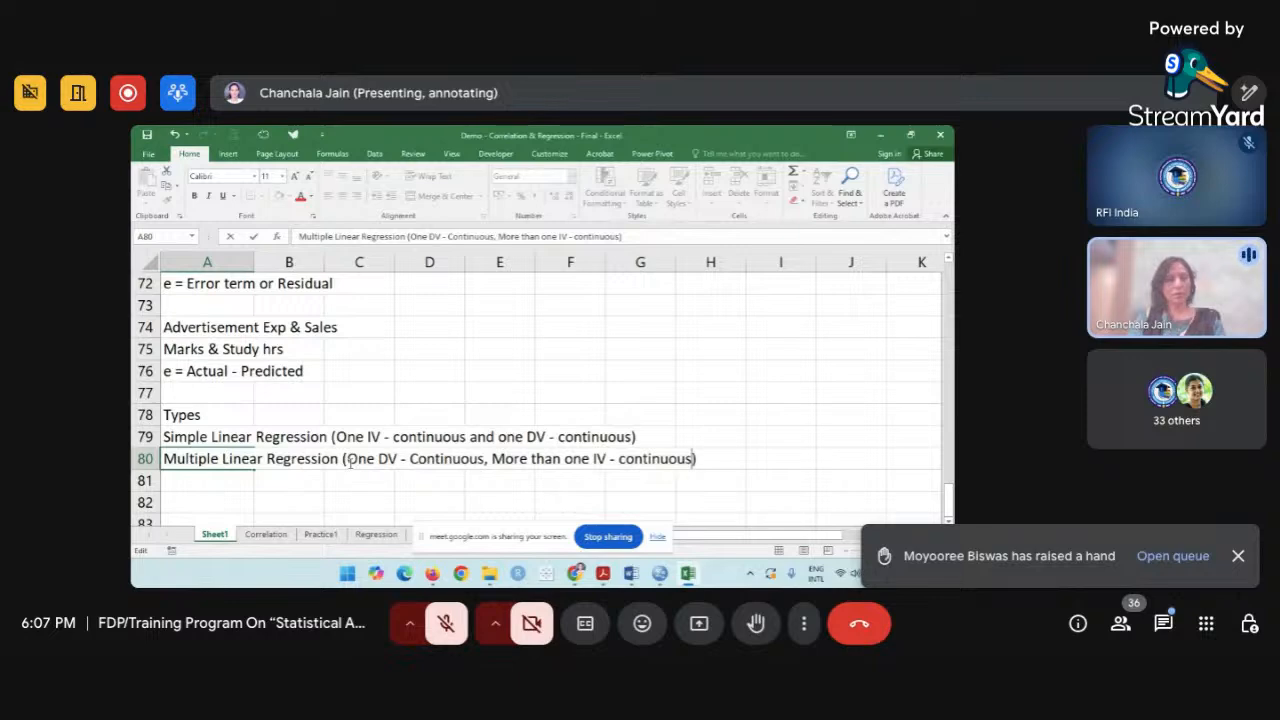
type("/cate")
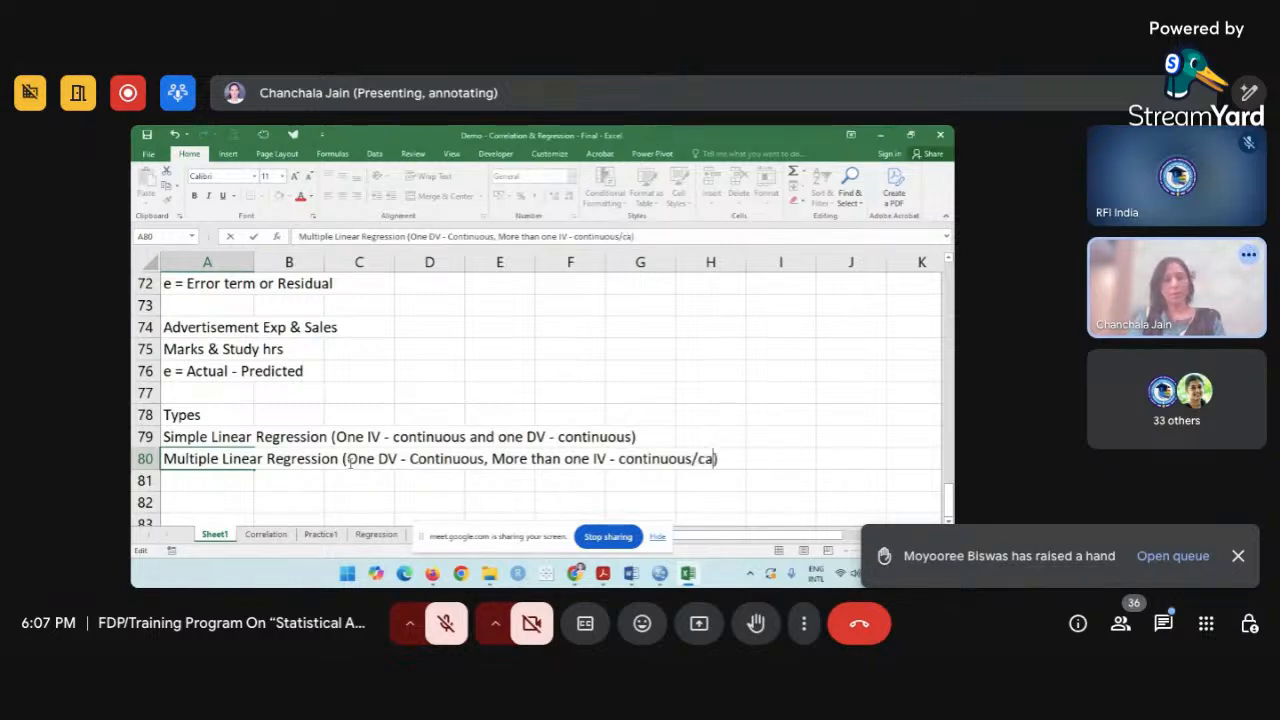
type("gorical/")
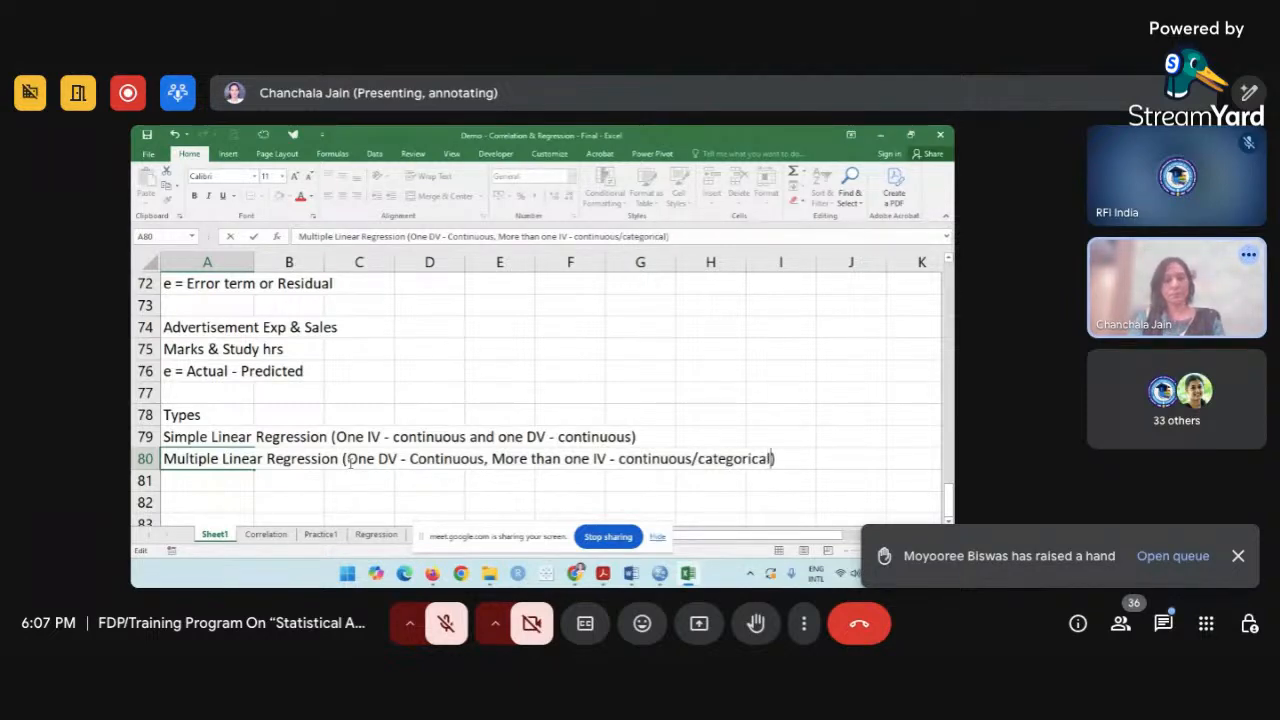
type("both")
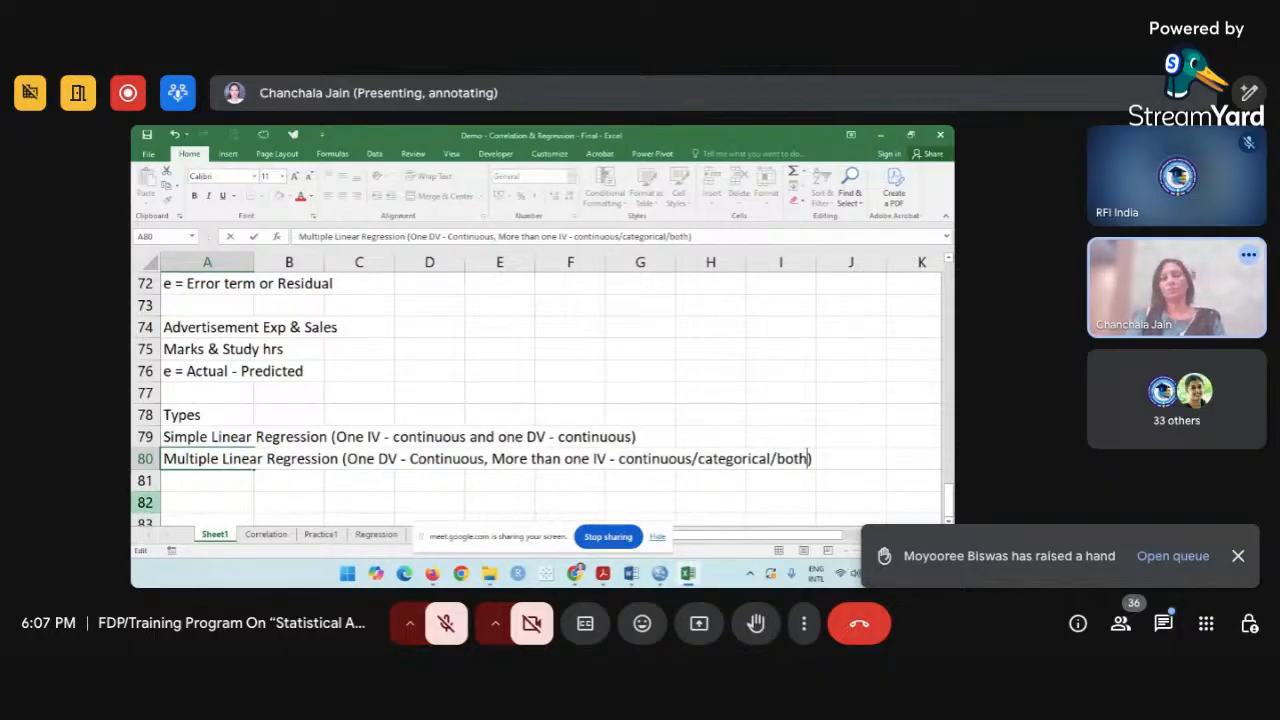
left_click(217, 498)
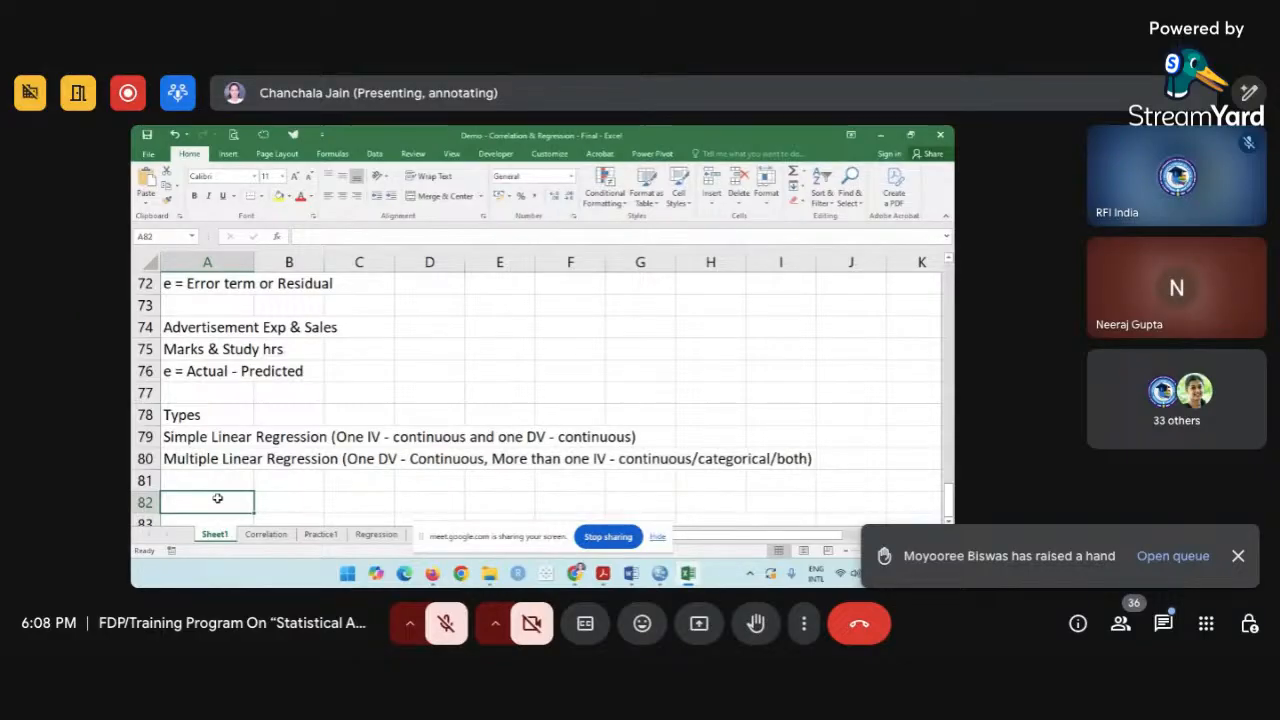
Enter the null hypothesis "H0: There is no significant impact of IV on DV." in cell A82, leaving row 81 blank above it.
left_click(282, 498)
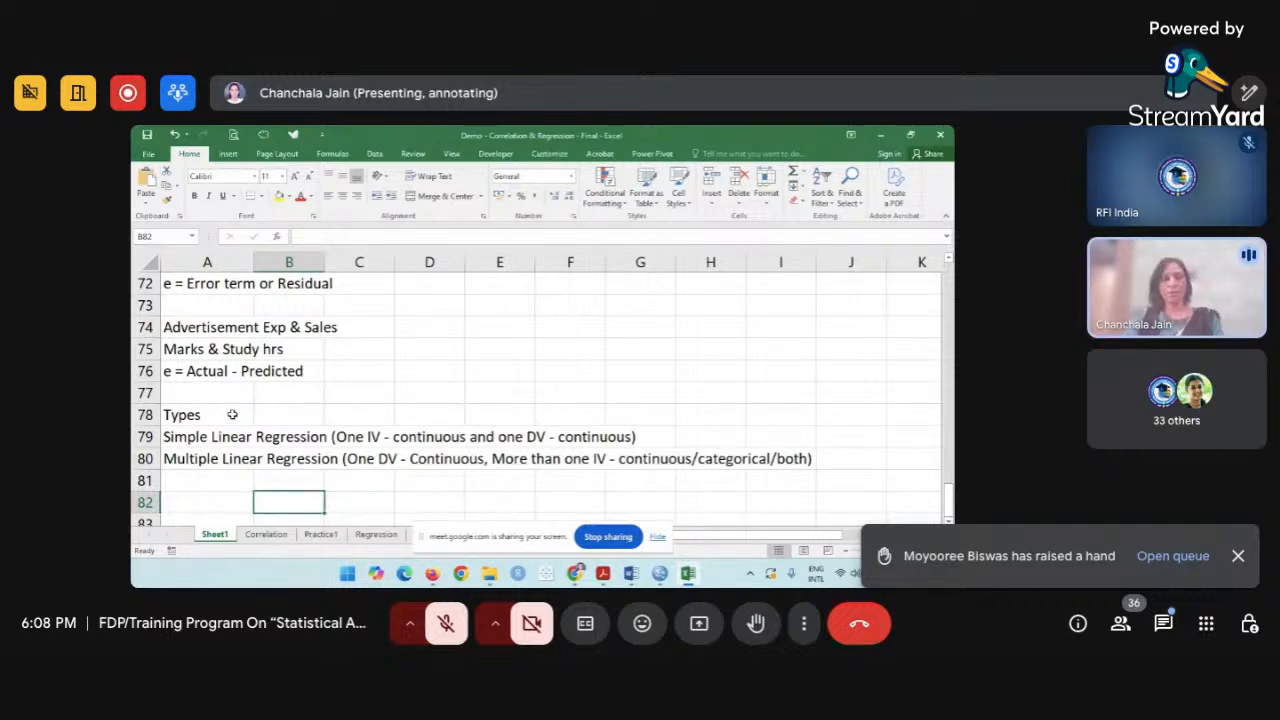
scroll(286, 460, "down", 1)
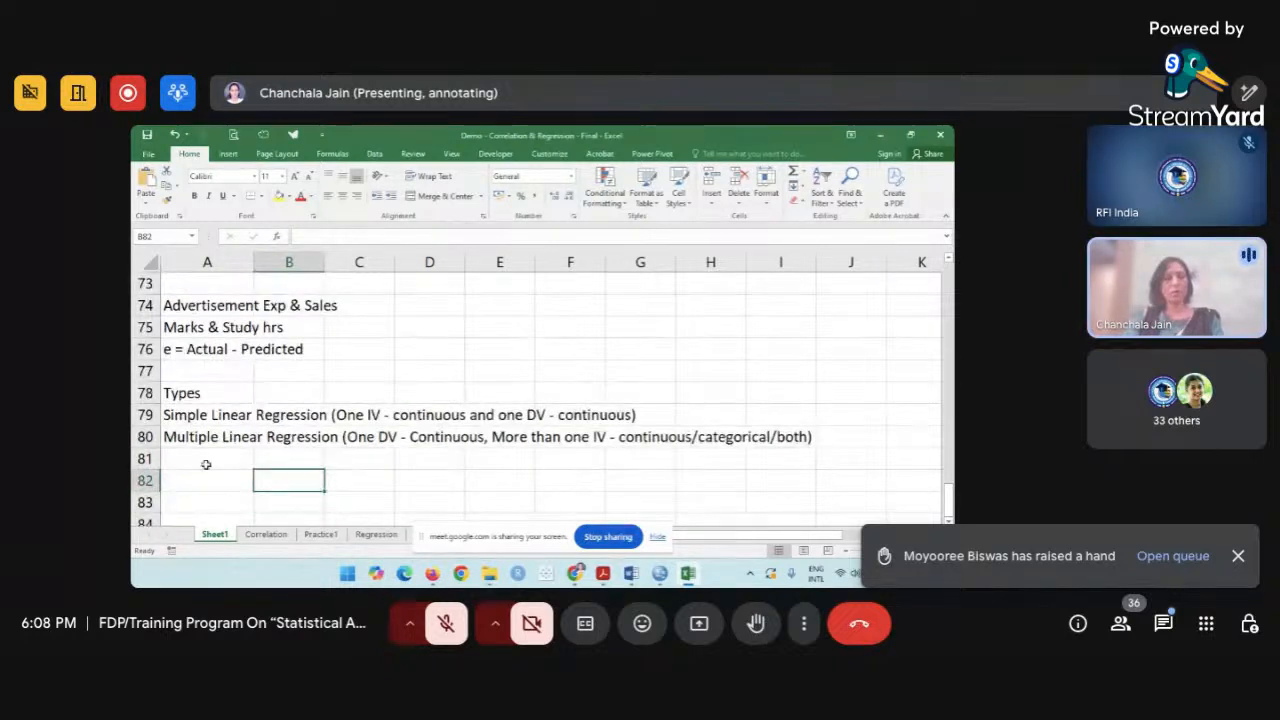
left_click(206, 480)
type("H0:")
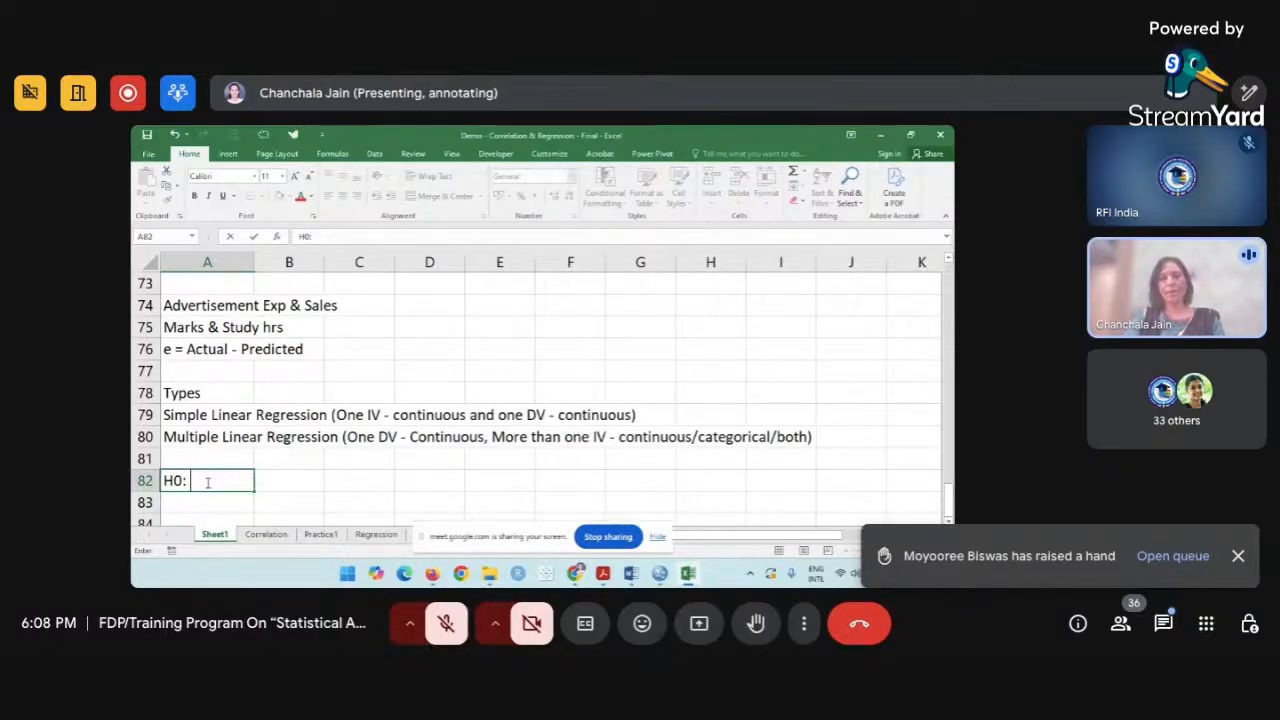
type(" There is no ")
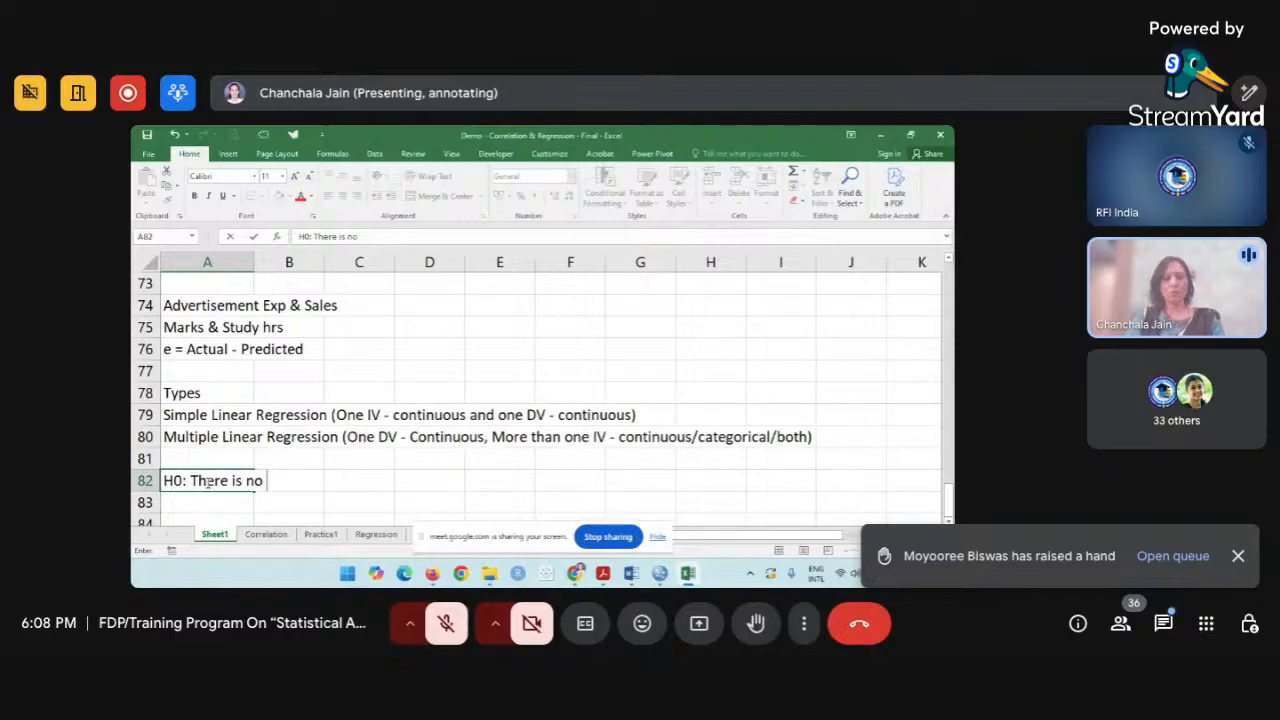
type("significa")
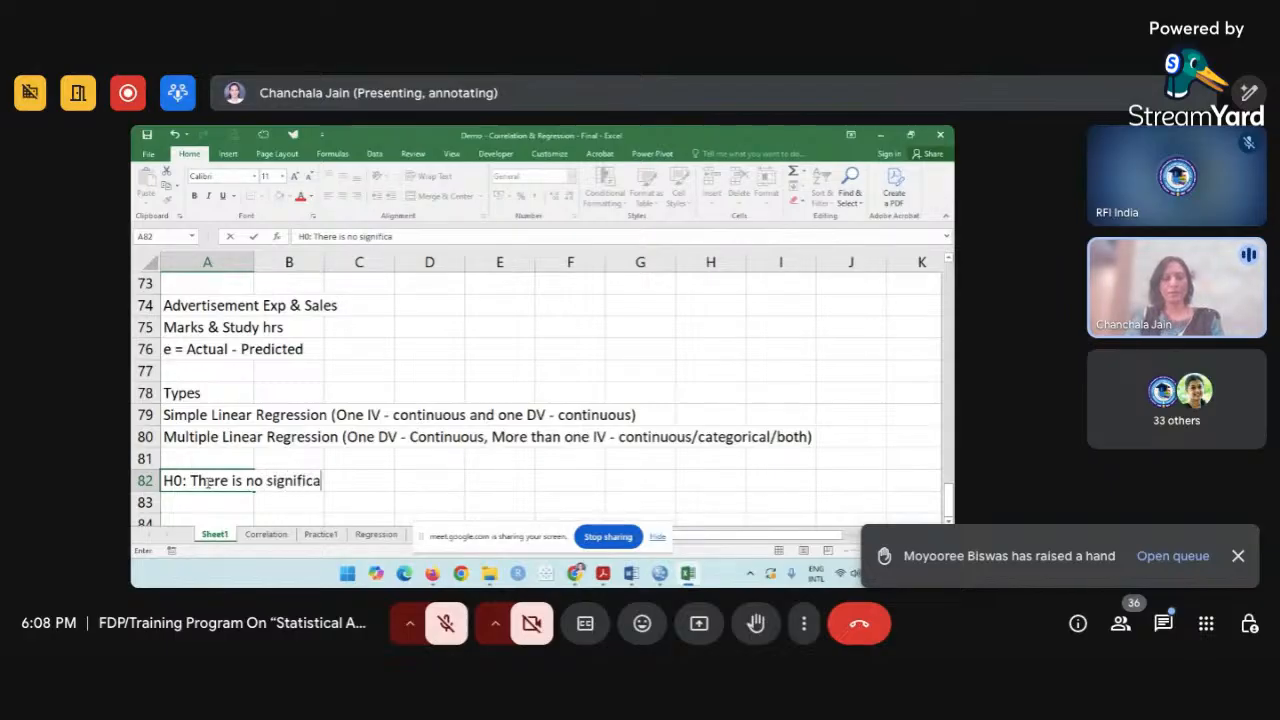
type("nt impa")
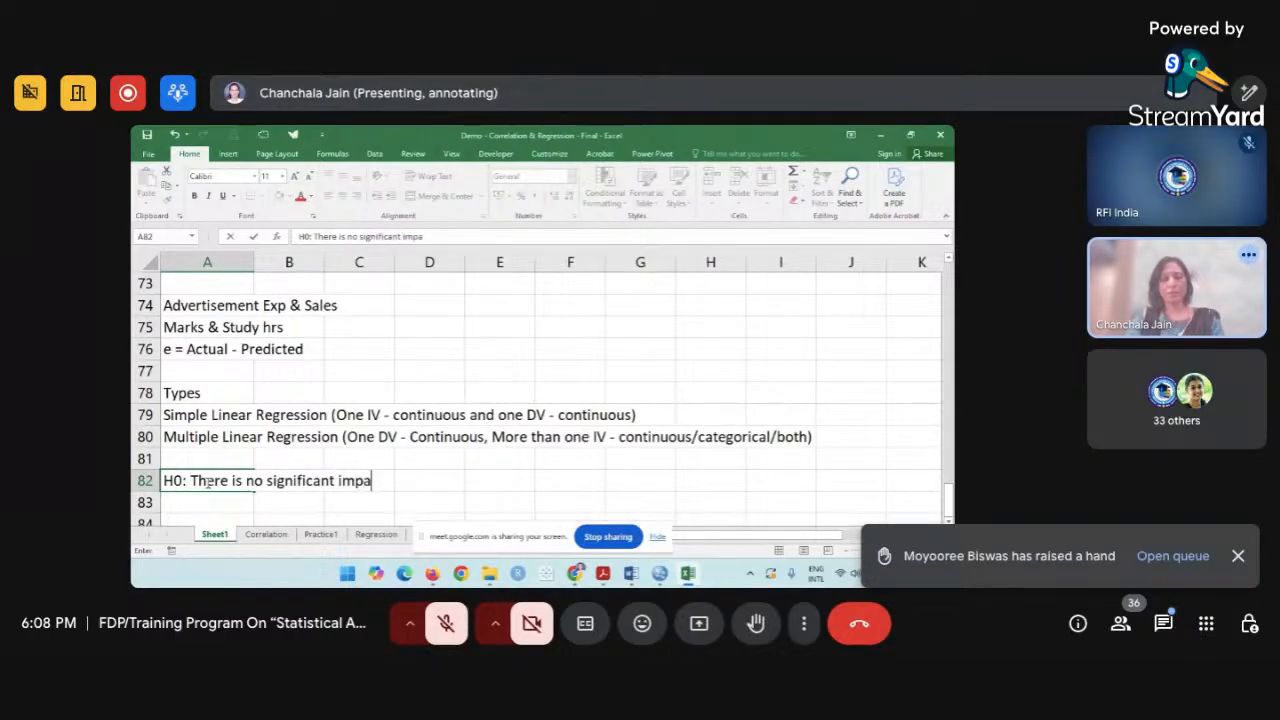
type("ct of IN")
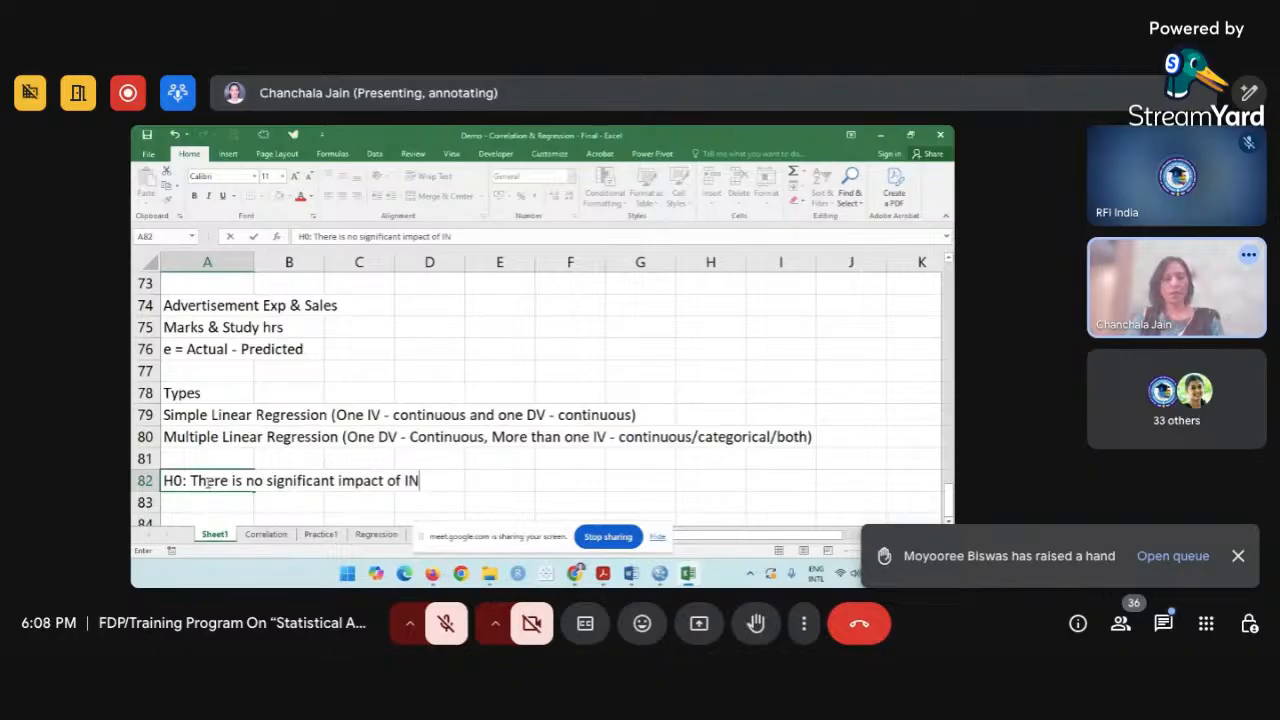
type("+V")
key("BackSpace")
key("BackSpace")
key("BackSpace")
type("V on DV.")
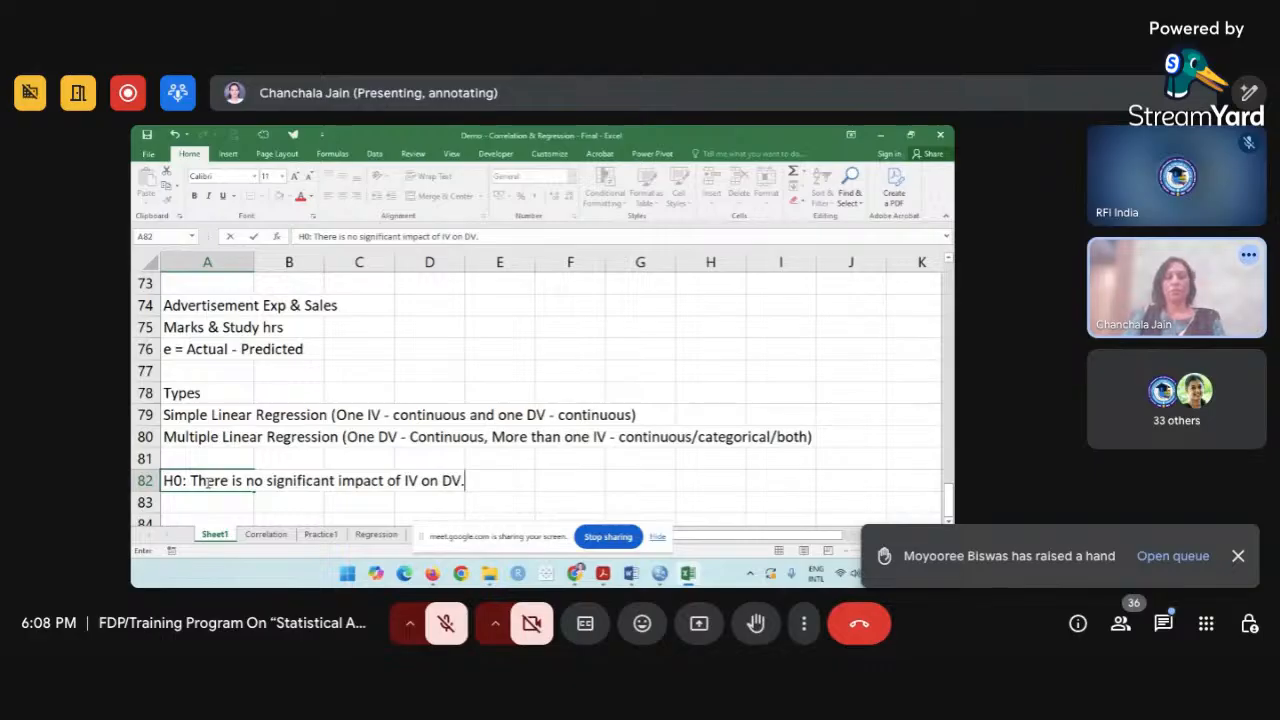
left_click(318, 501)
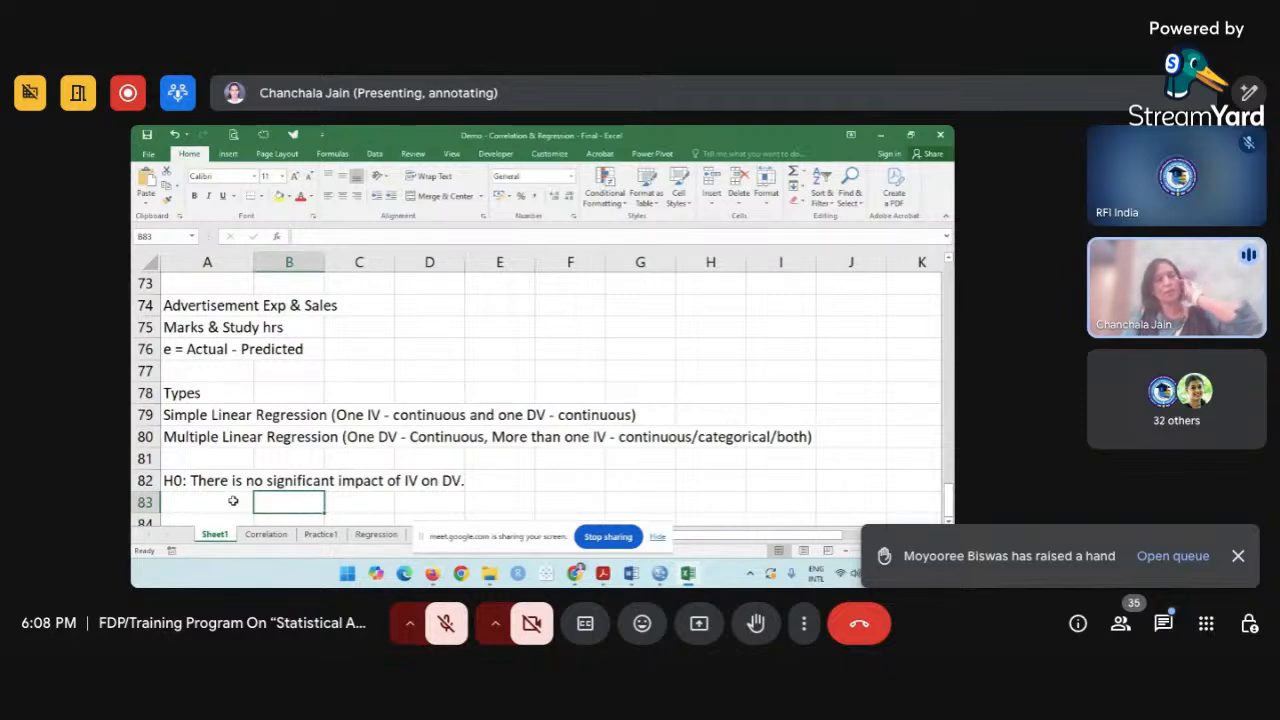
left_click(210, 492)
left_click(202, 481)
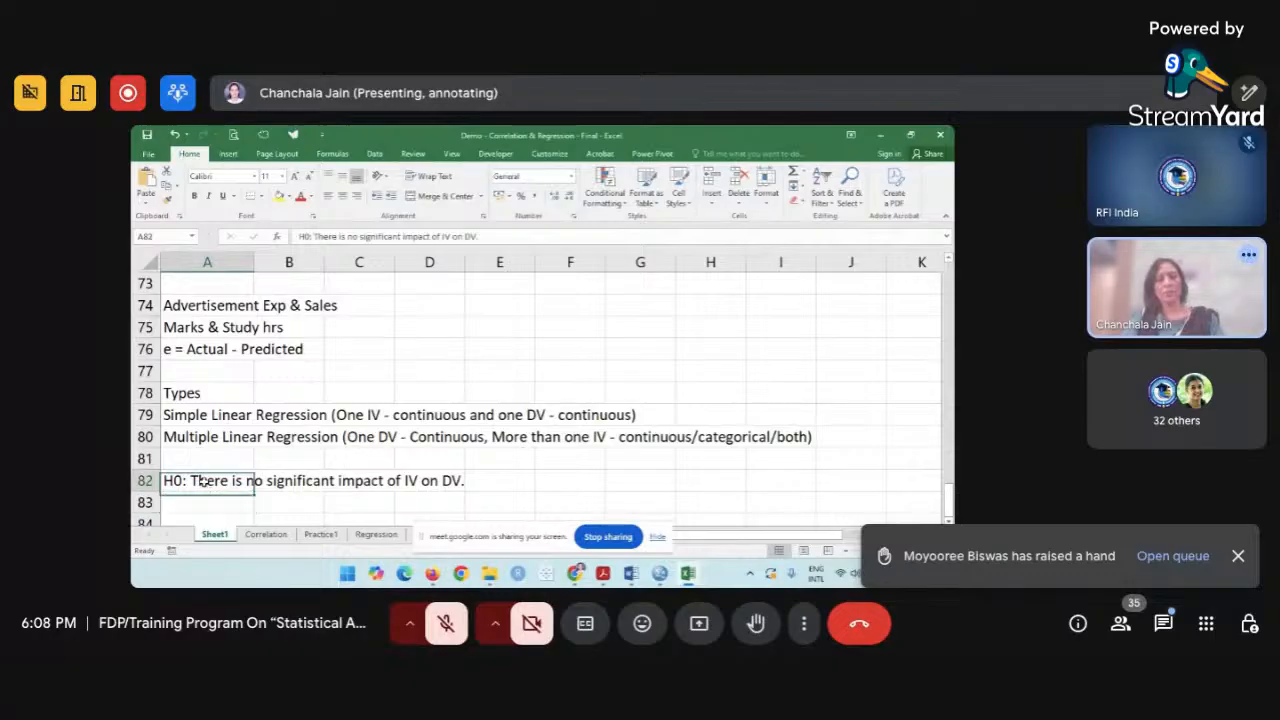
scroll(202, 481, "down", 1)
left_click(203, 482)
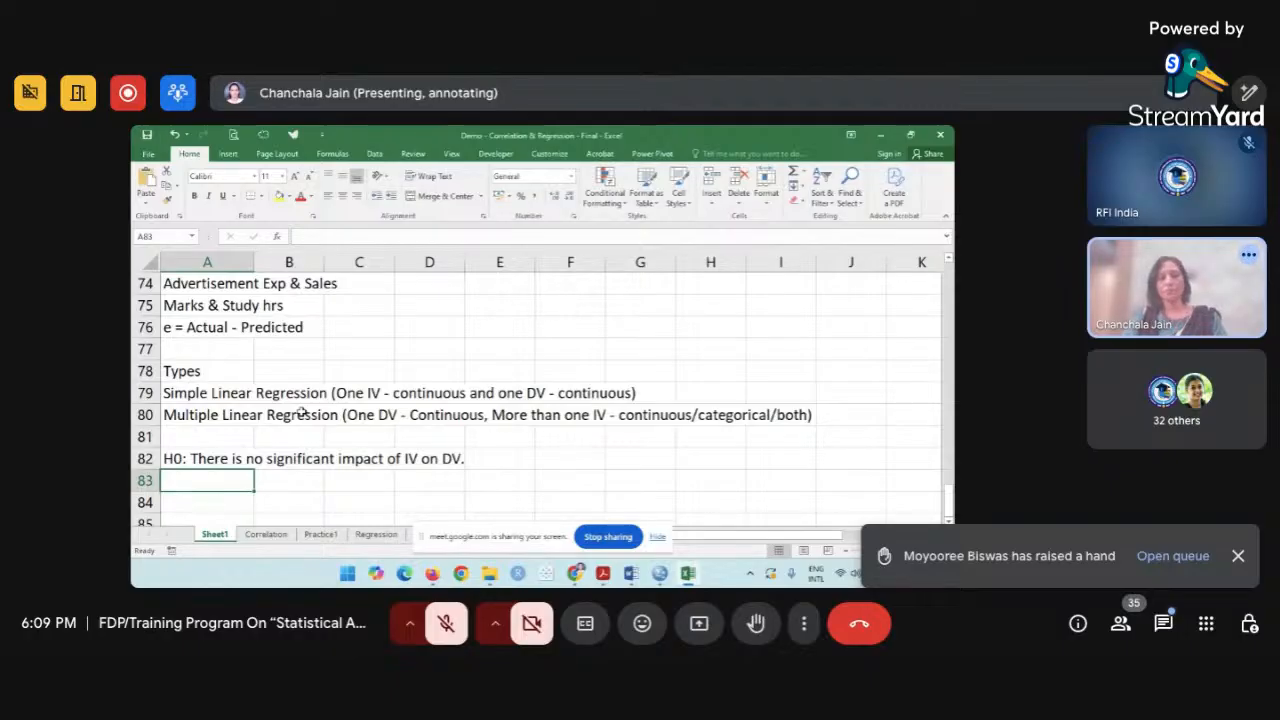
Make the "Types" heading in A78 bold and enter the heading "Hypothesis" in cell A81, above the null hypothesis.
left_click(224, 372)
key("ctrl+b")
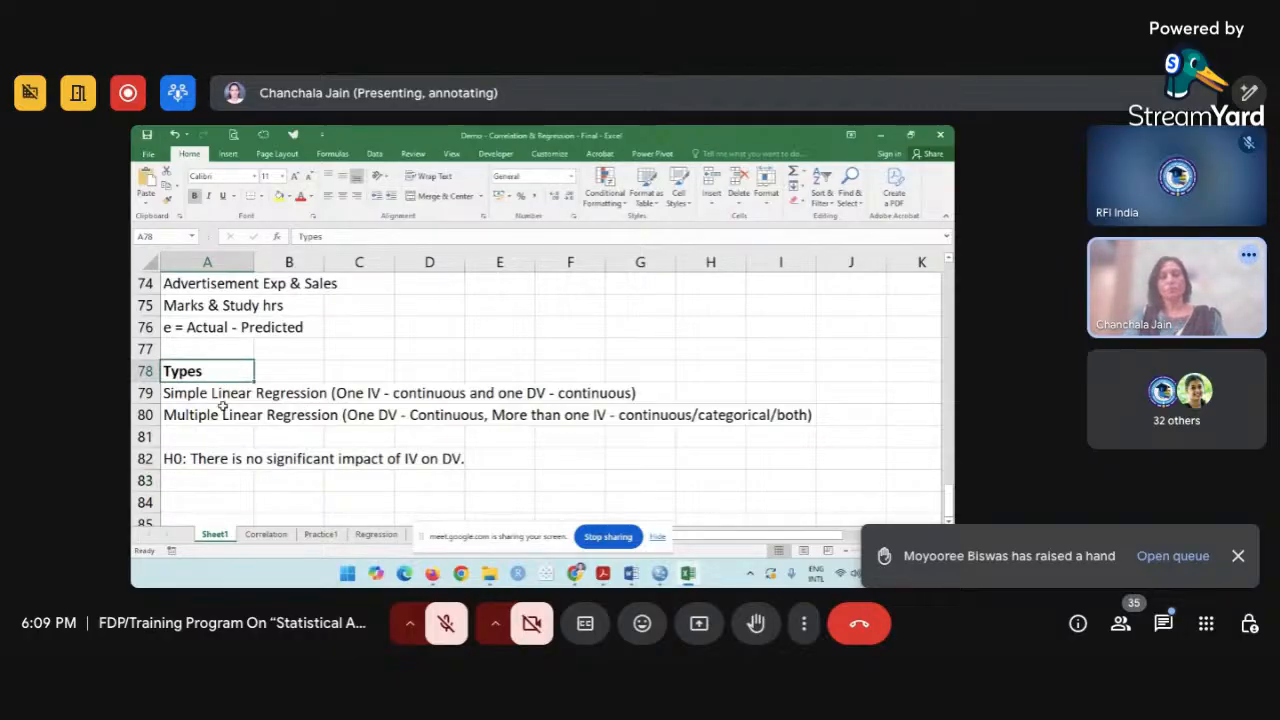
left_click(190, 440)
type("Hy")
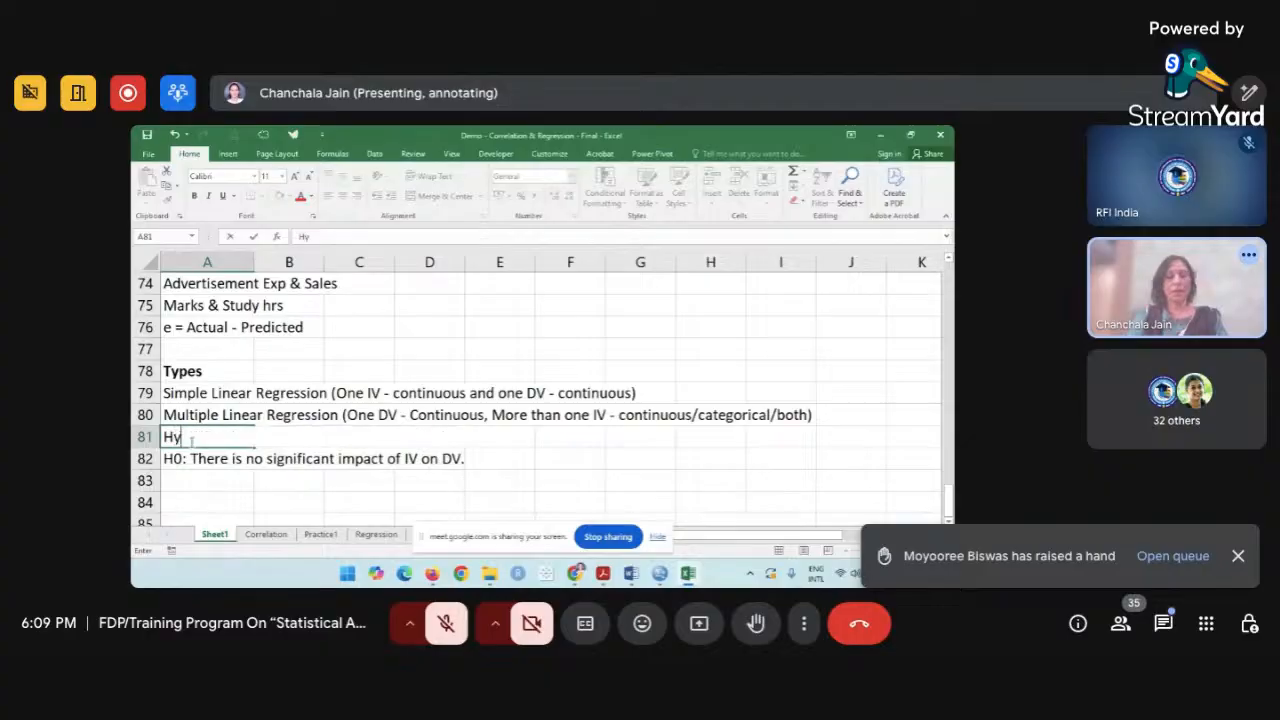
type("pothesis")
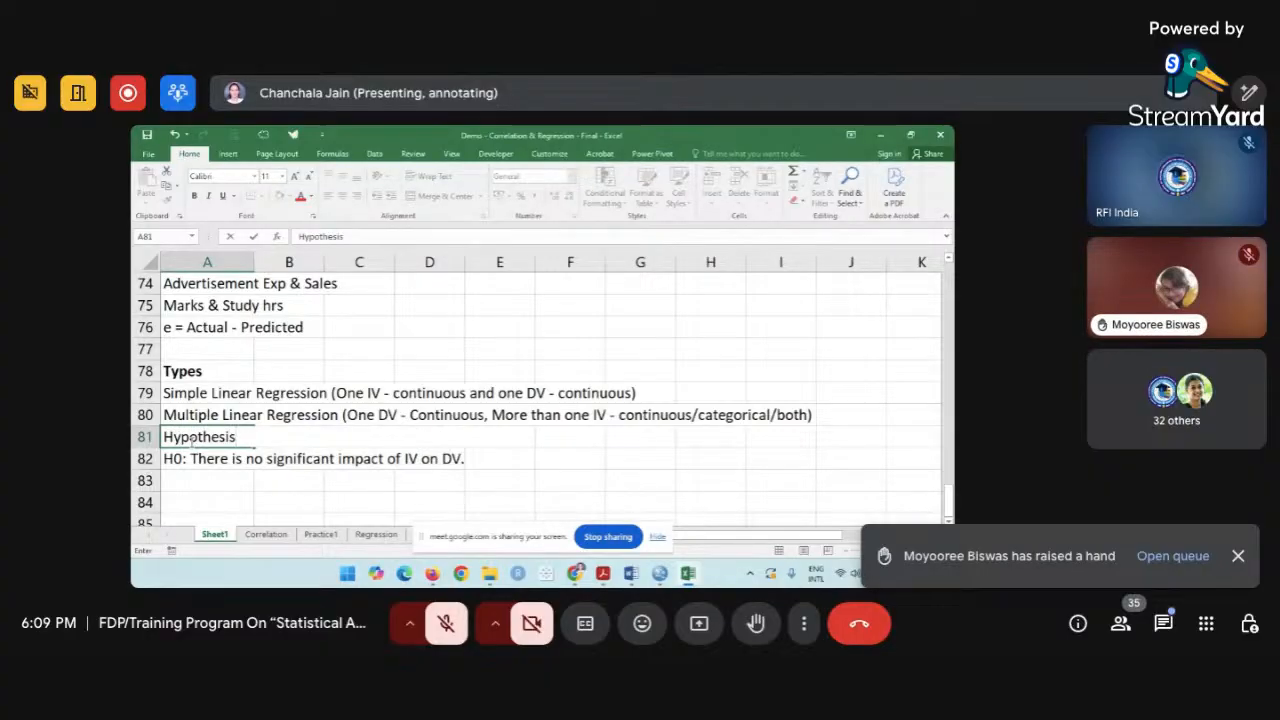
Make the "Hypothesis" heading in cell A81 bold.
left_click(334, 492)
left_click(218, 436)
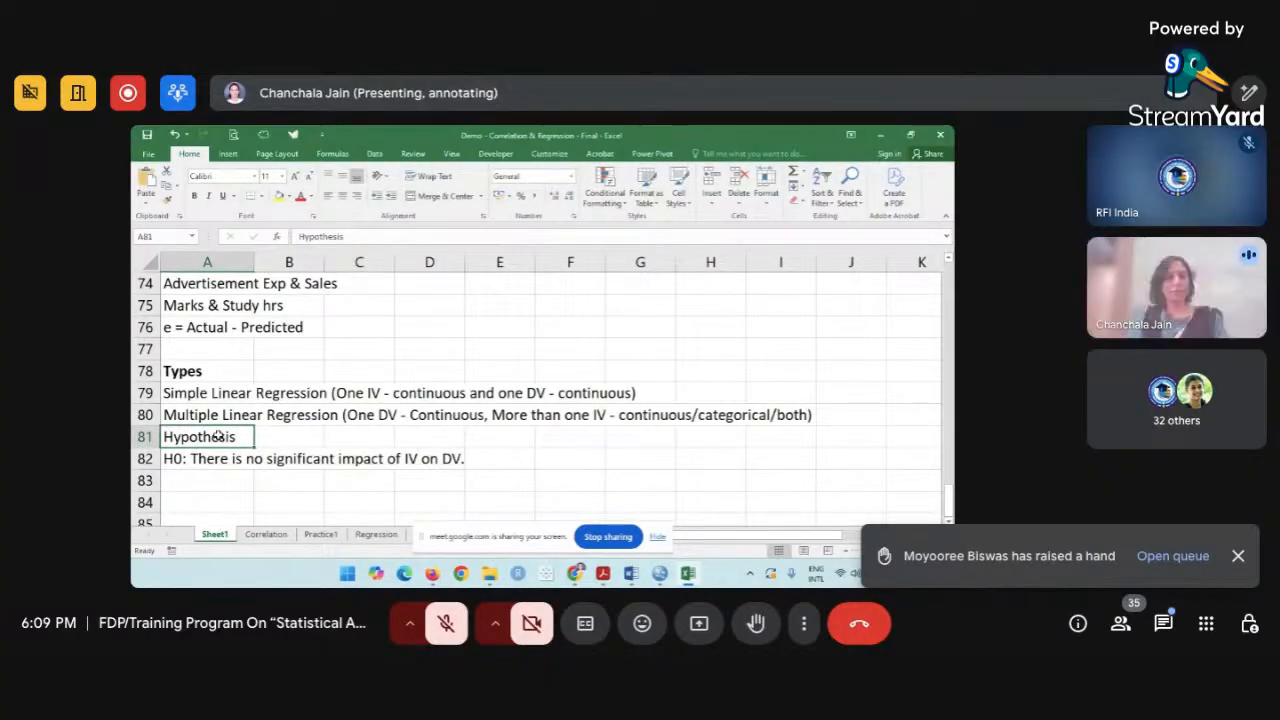
key("ctrl+b")
left_click(284, 441)
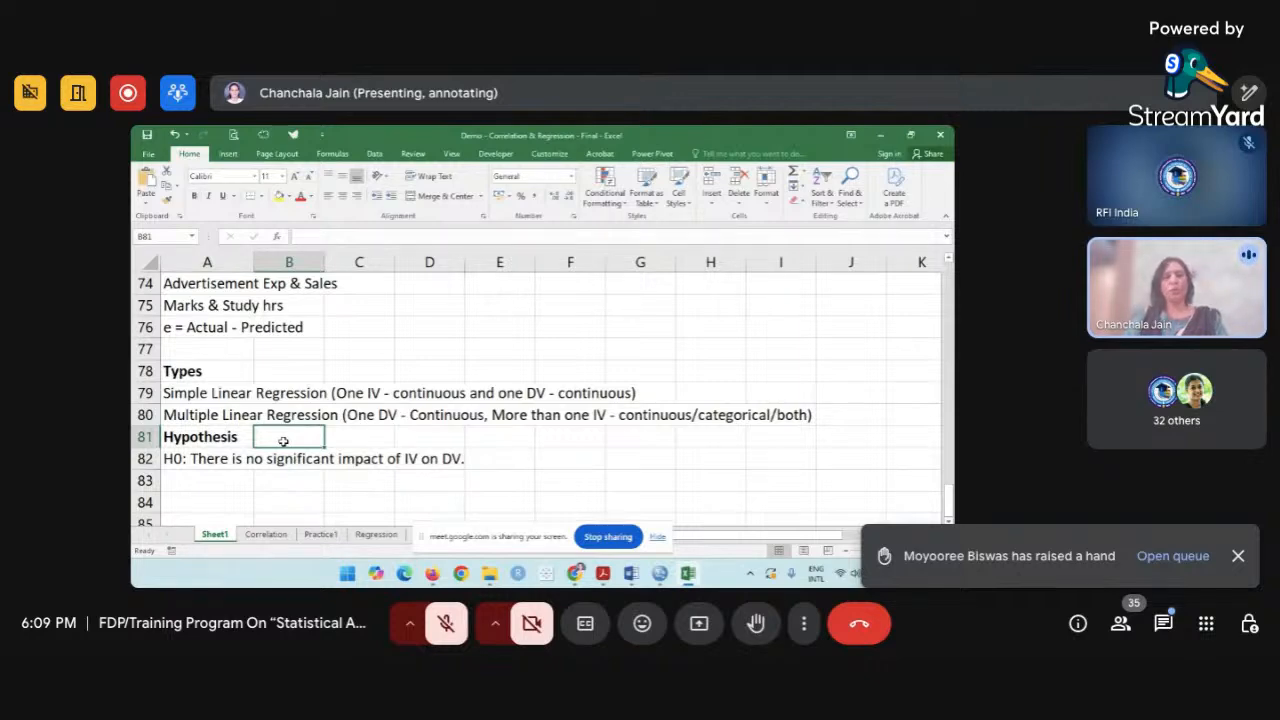
Delete the H0 and H1 hypothesis statements in cells A13:A14 of the Correlation sheet.
scroll(284, 441, "up", 15)
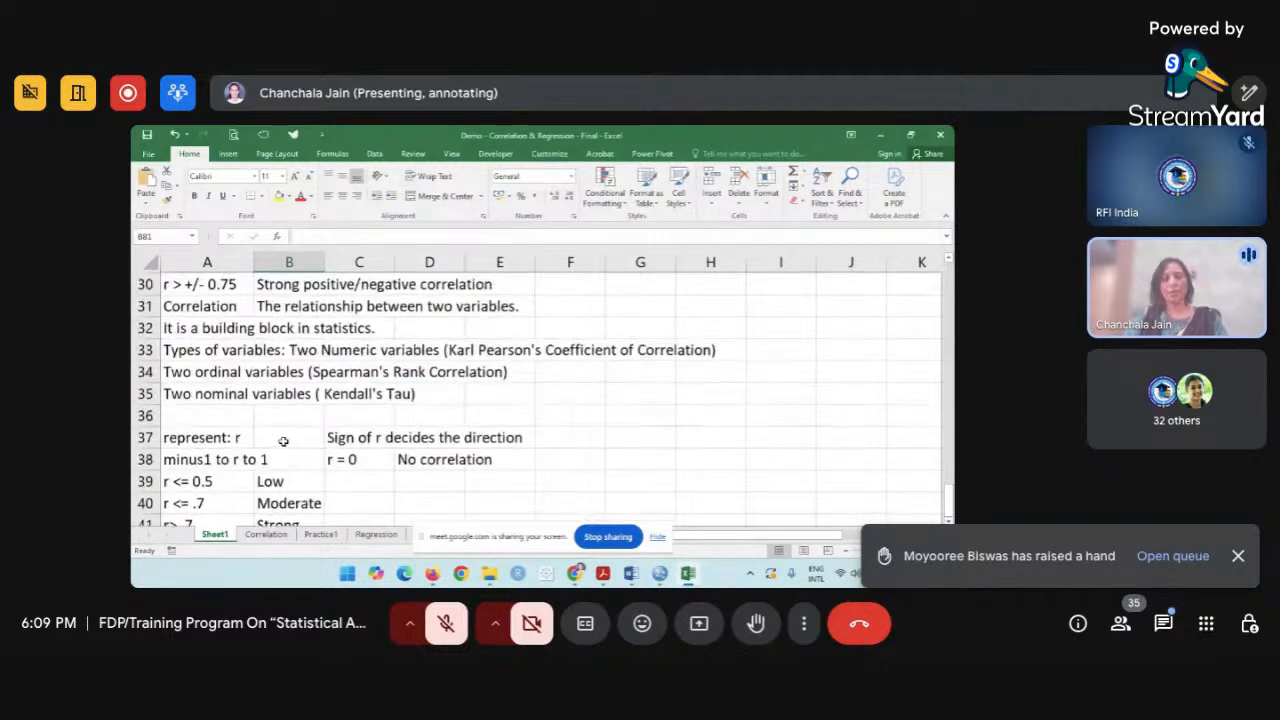
scroll(284, 441, "down", 9)
scroll(284, 441, "down", 1)
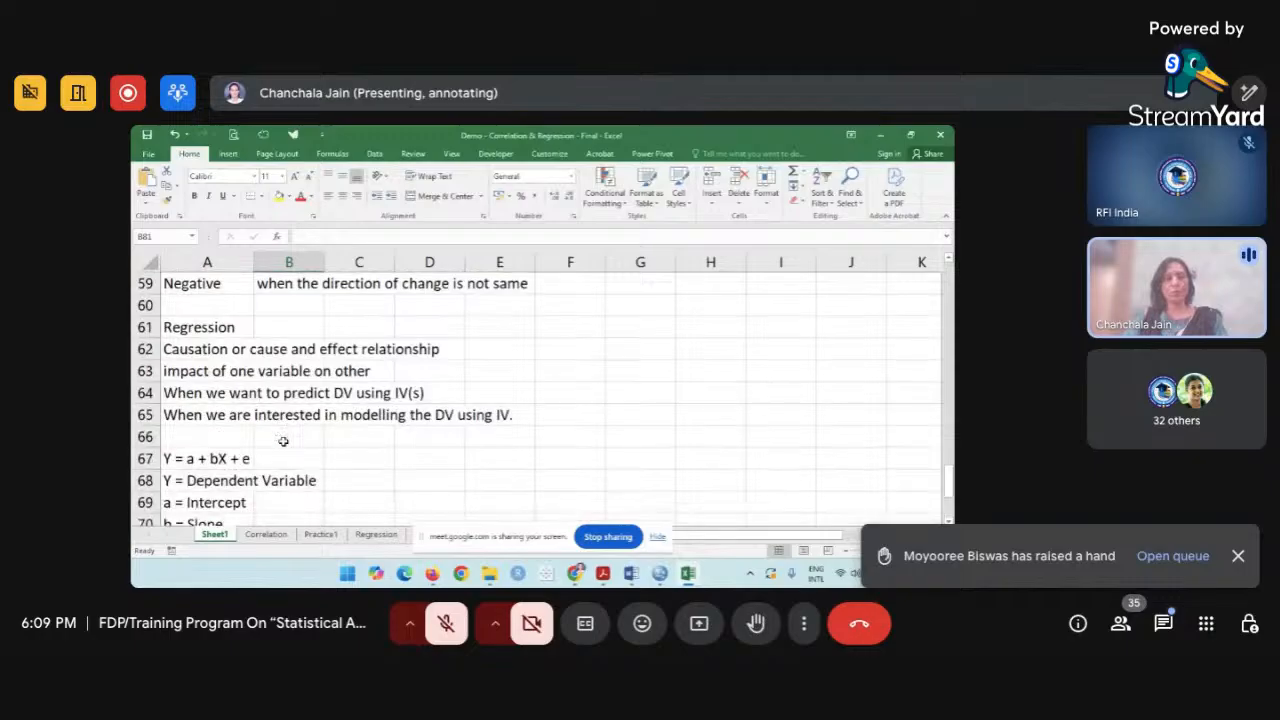
left_click(266, 536)
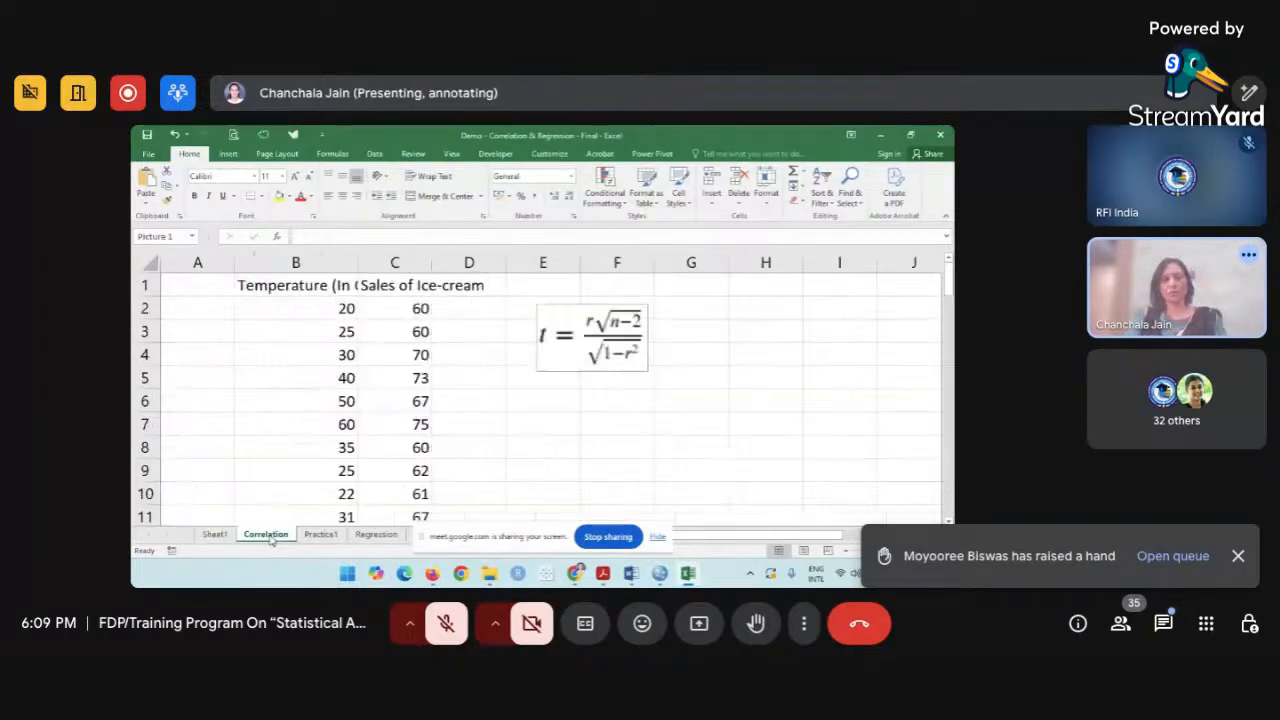
left_click(460, 451)
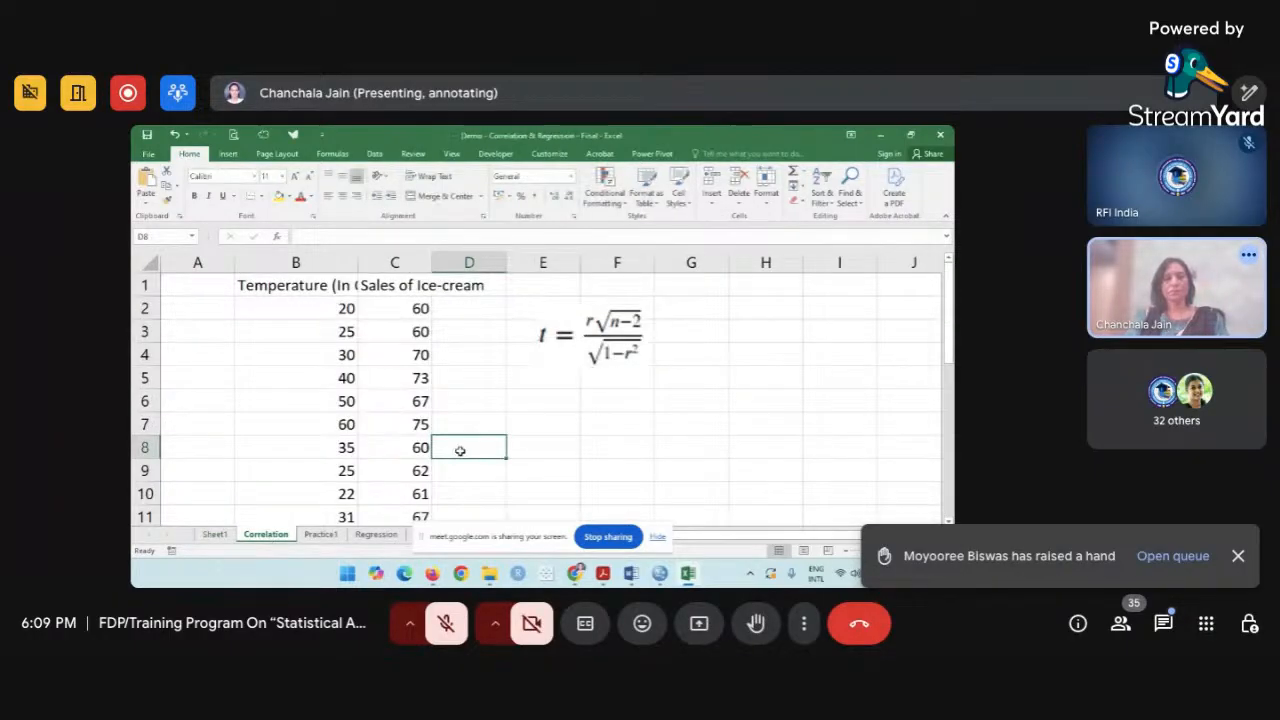
scroll(460, 451, "down", 2)
scroll(460, 451, "up", 2)
scroll(460, 451, "down", 2)
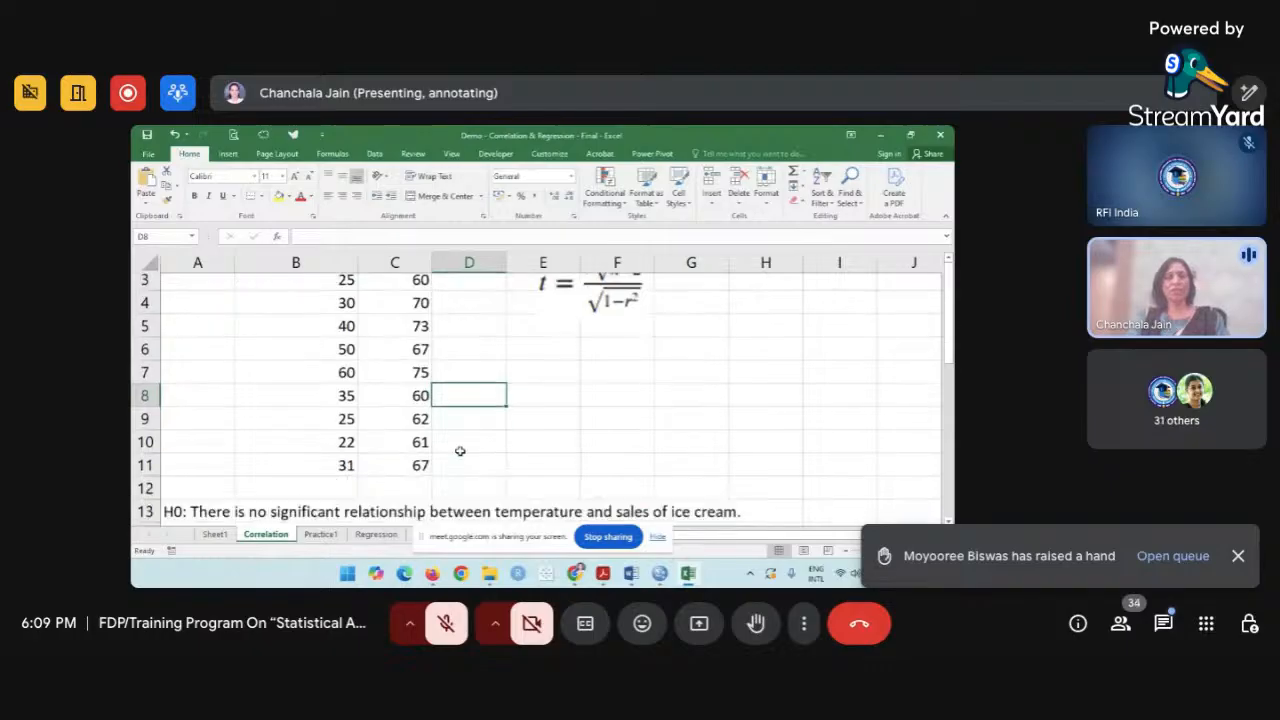
left_click_drag(206, 421, 203, 447)
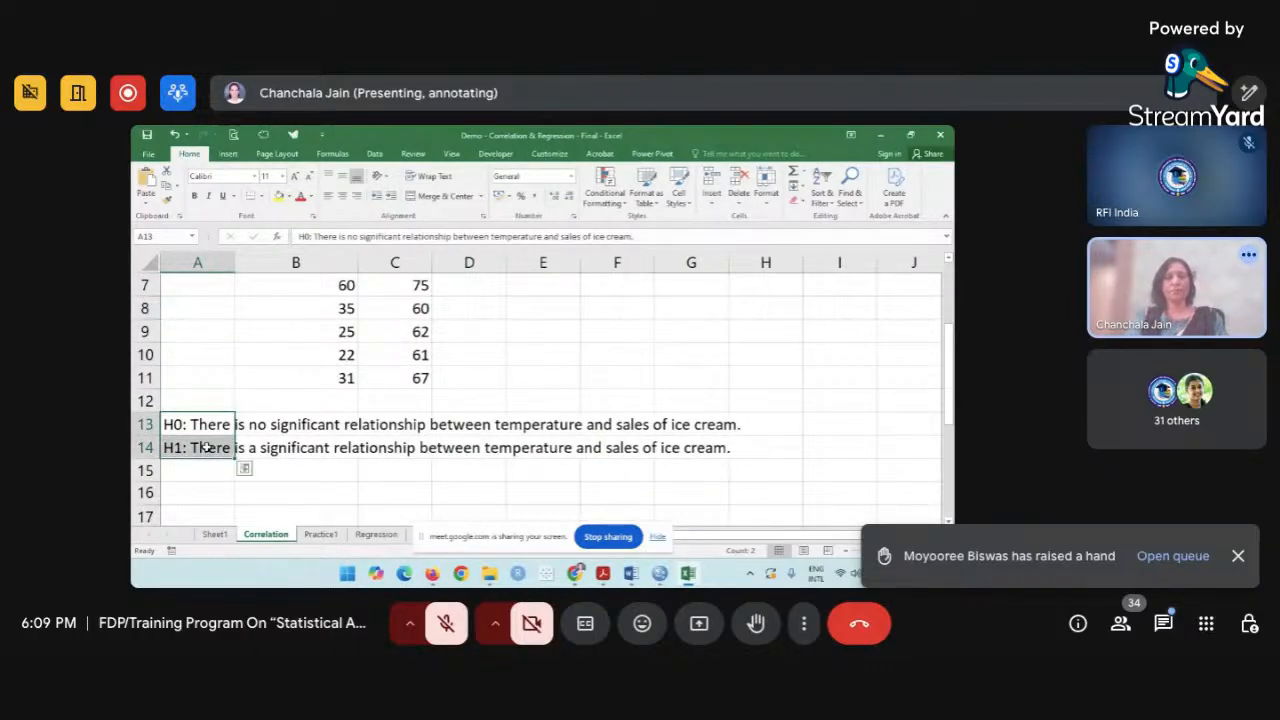
key("Delete")
left_click(295, 450)
scroll(295, 450, "up", 2)
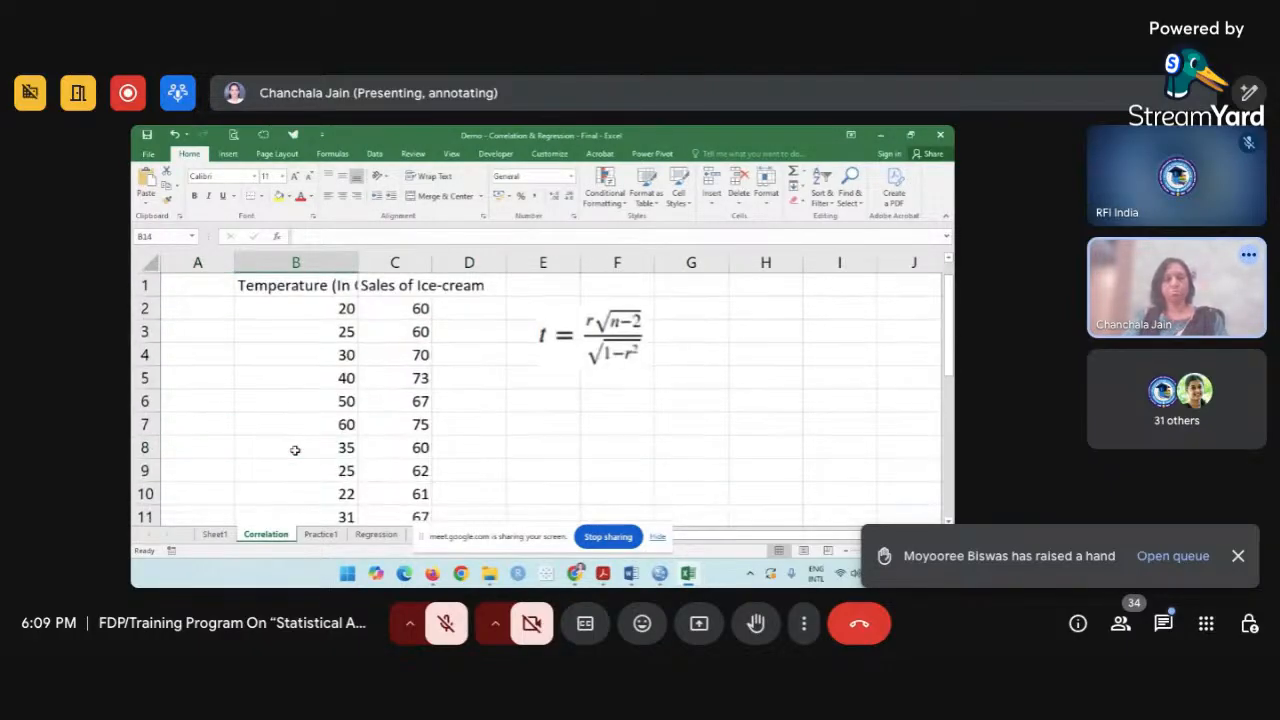
Capture a screenshot of the Types of Correlation notes on Sheet1 and paste it into the Word document "FDP May1-6, 2025".
left_click(215, 534)
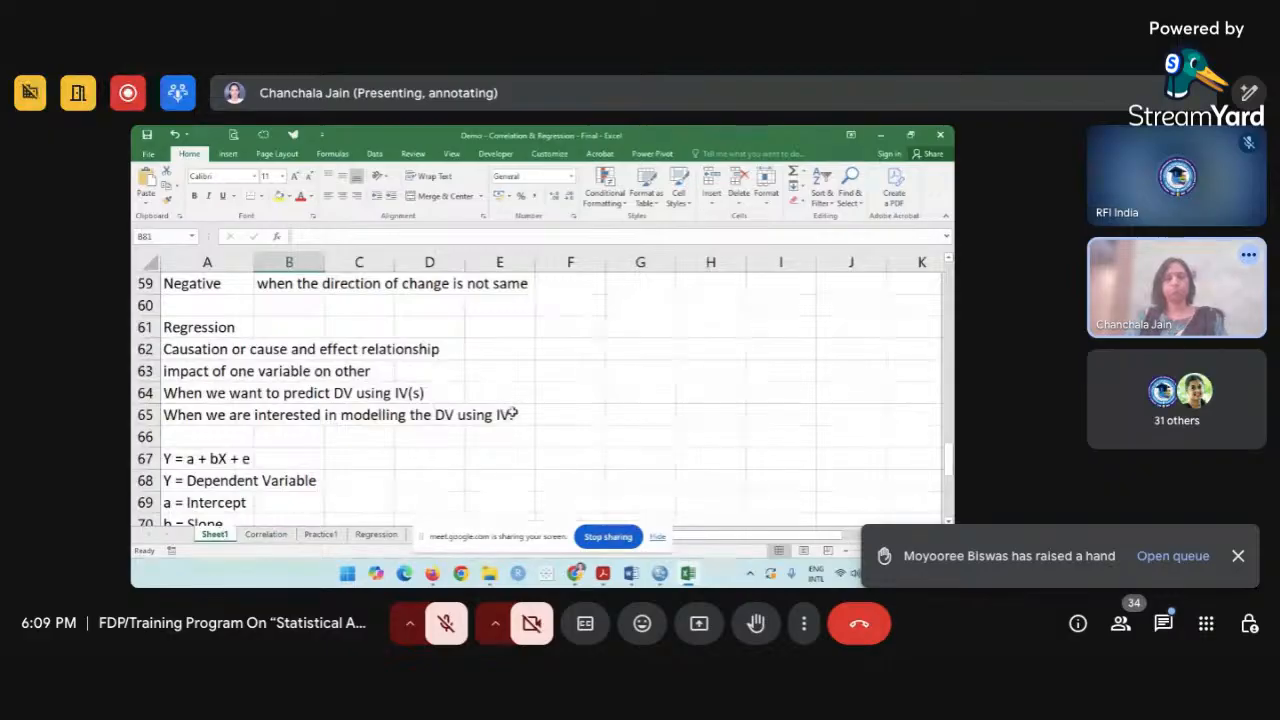
scroll(512, 411, "up", 1)
scroll(512, 411, "up", 2)
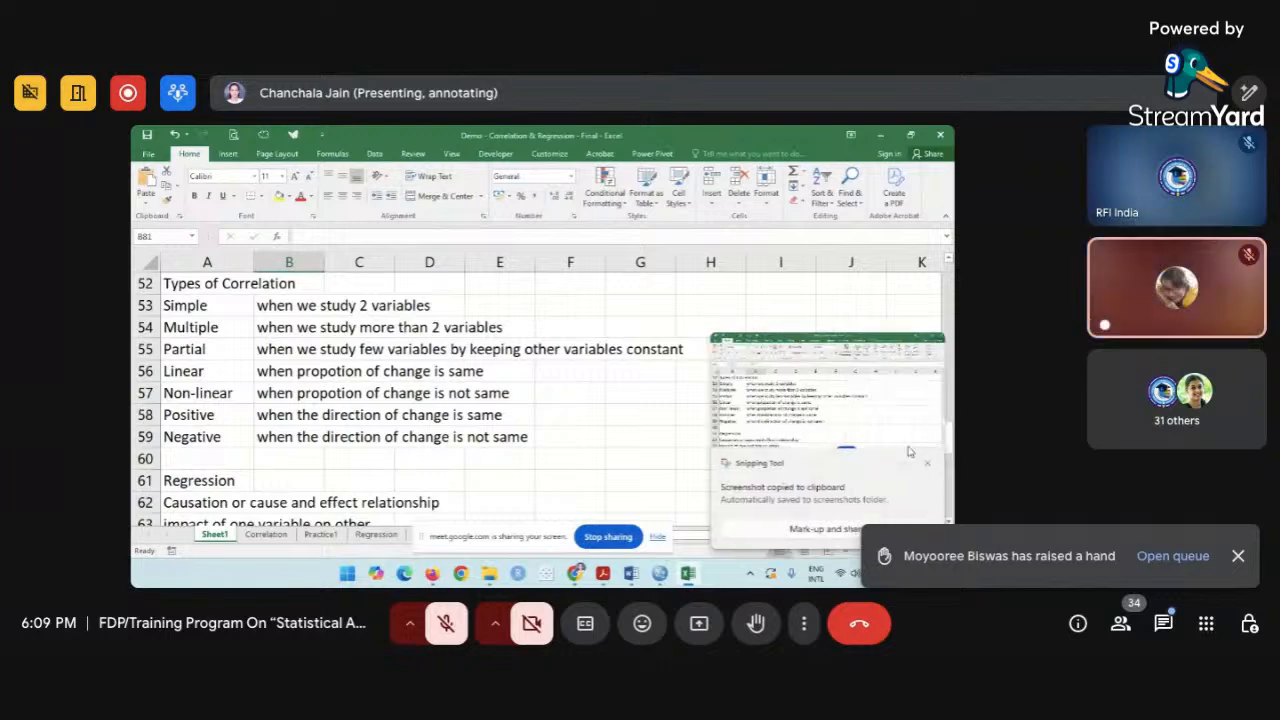
left_click(266, 535)
mouse_move(633, 579)
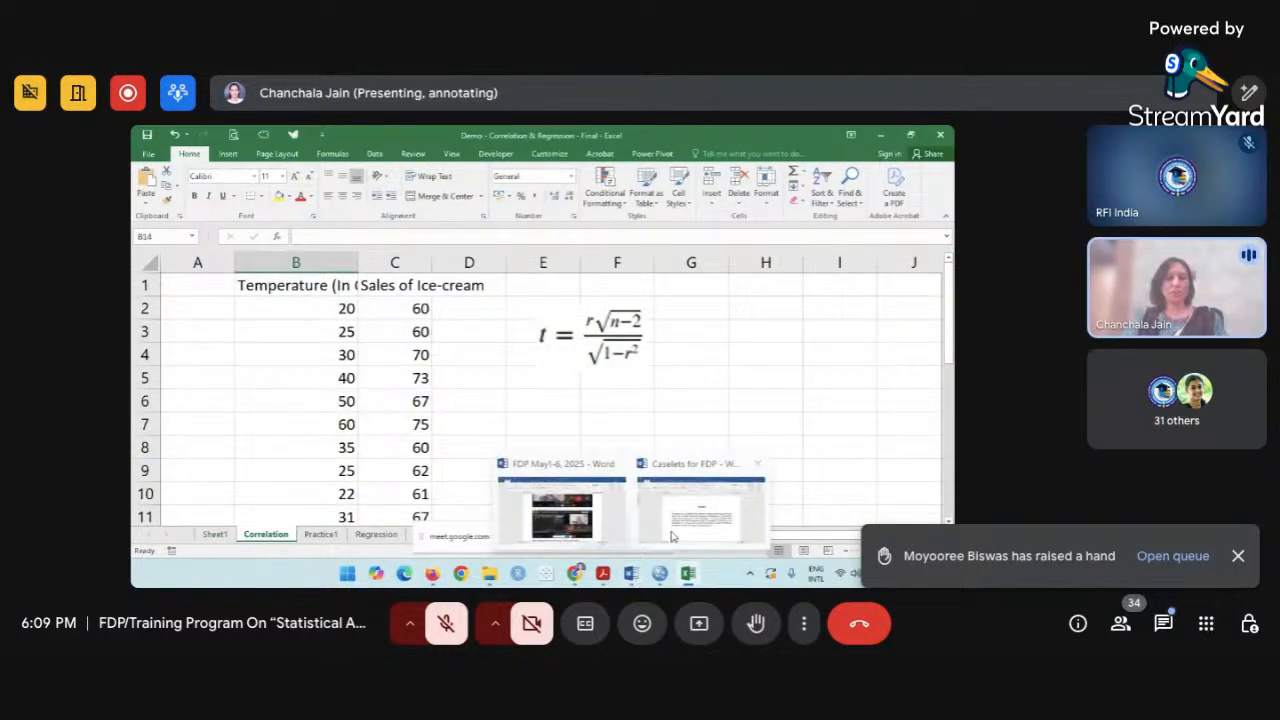
left_click(562, 512)
key("ctrl+v")
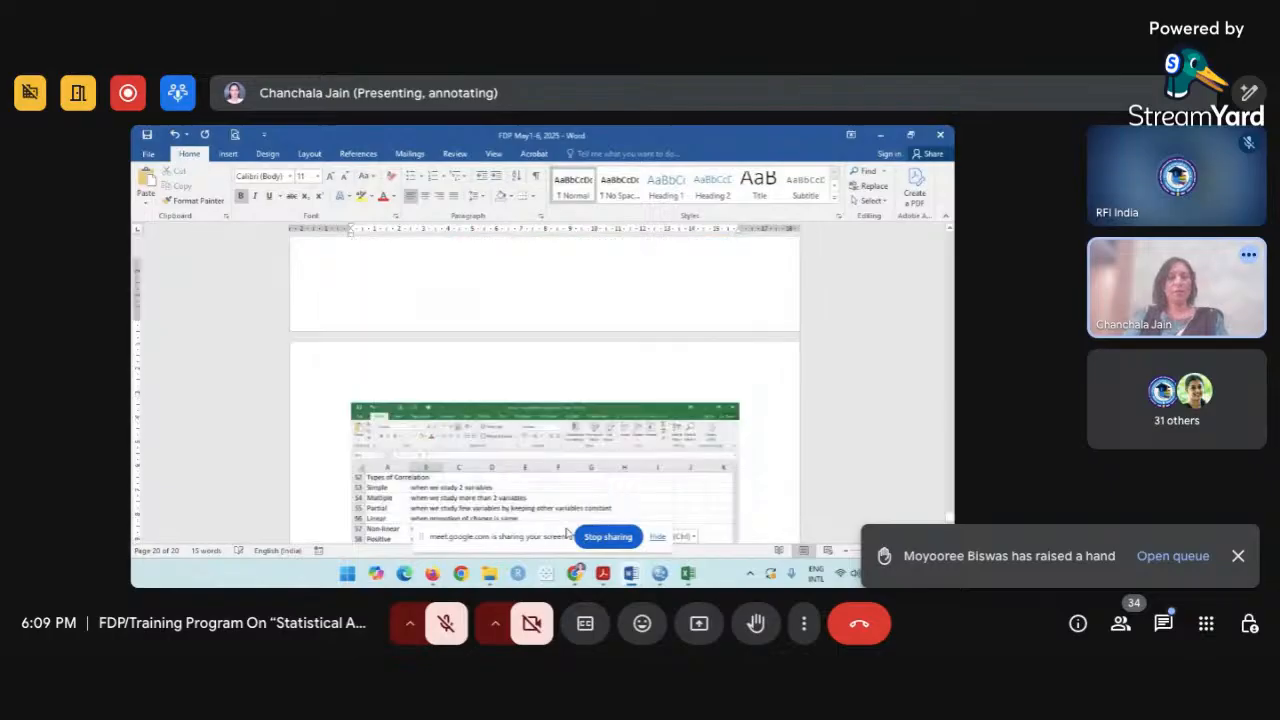
Switch back to the Excel workbook and slightly widen the temperature column B on the Correlation sheet.
key("alt+Tab")
left_click(458, 410)
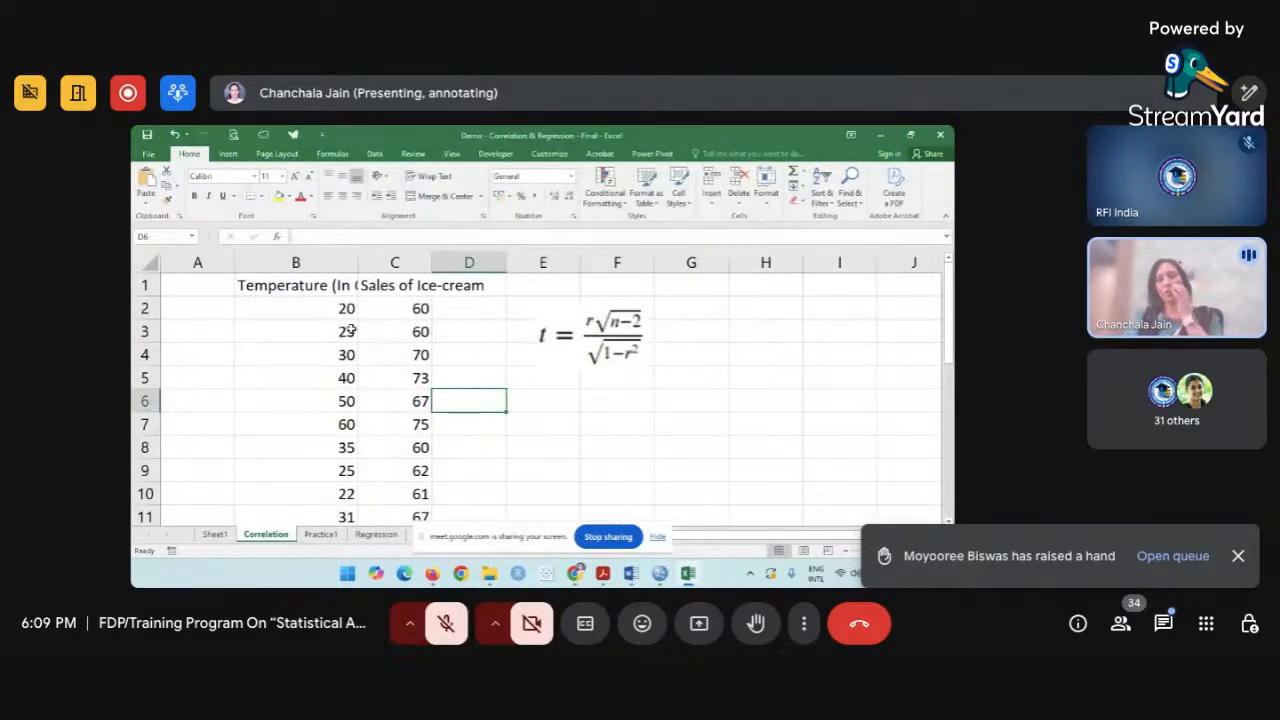
right_click(354, 262)
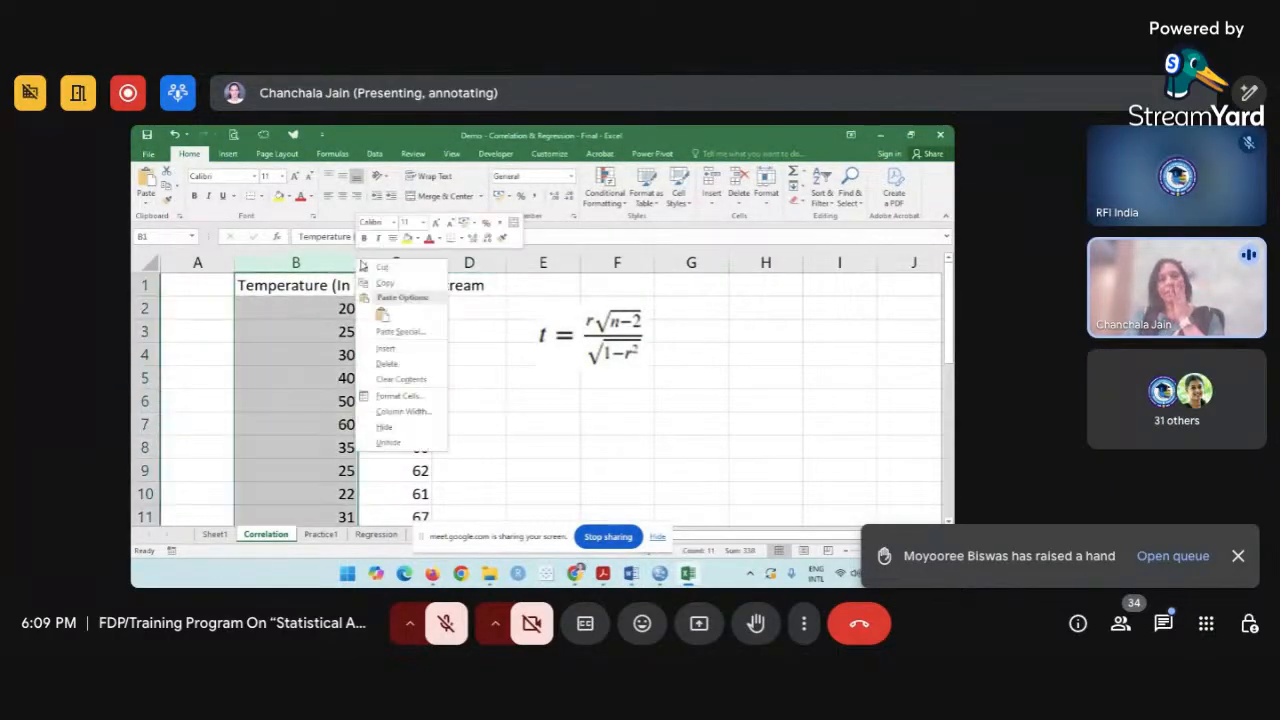
left_click(309, 306)
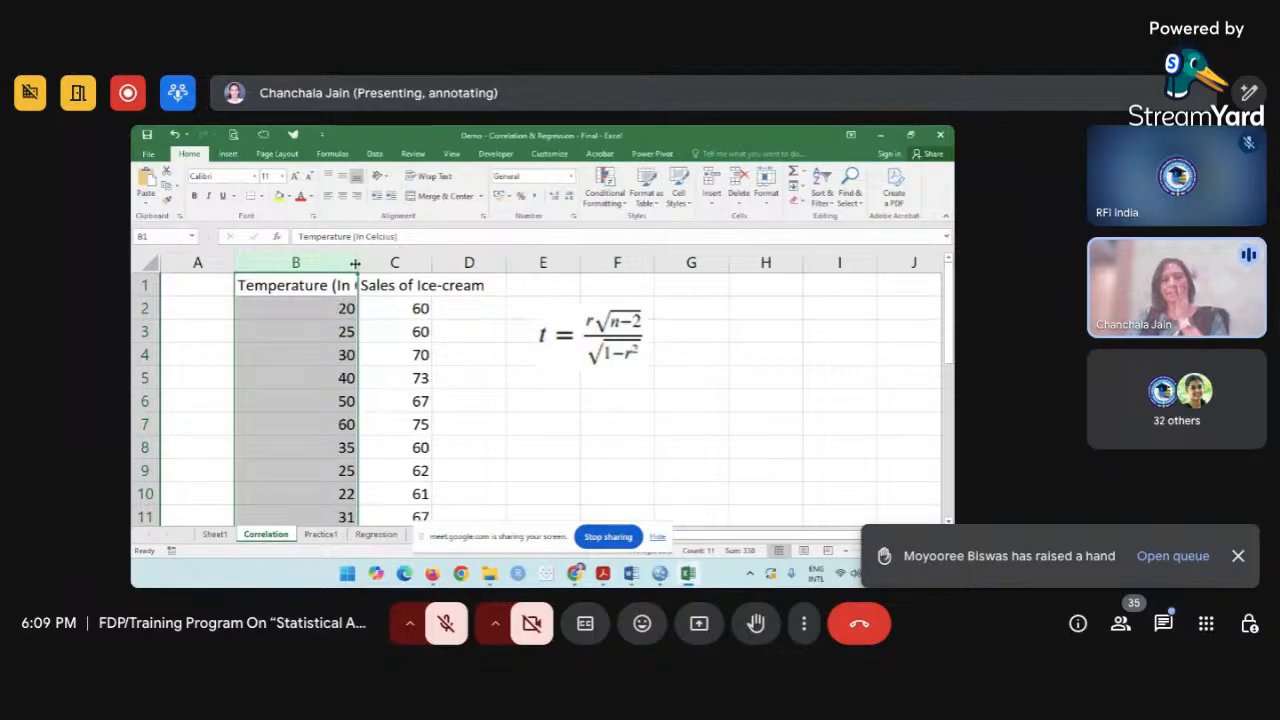
left_click_drag(355, 264, 370, 262)
left_click(360, 332)
Enter "H0: There is no significant relationship between temperature and sales of ice-cream." in cell A13, below the data.
scroll(360, 340, "down", 2)
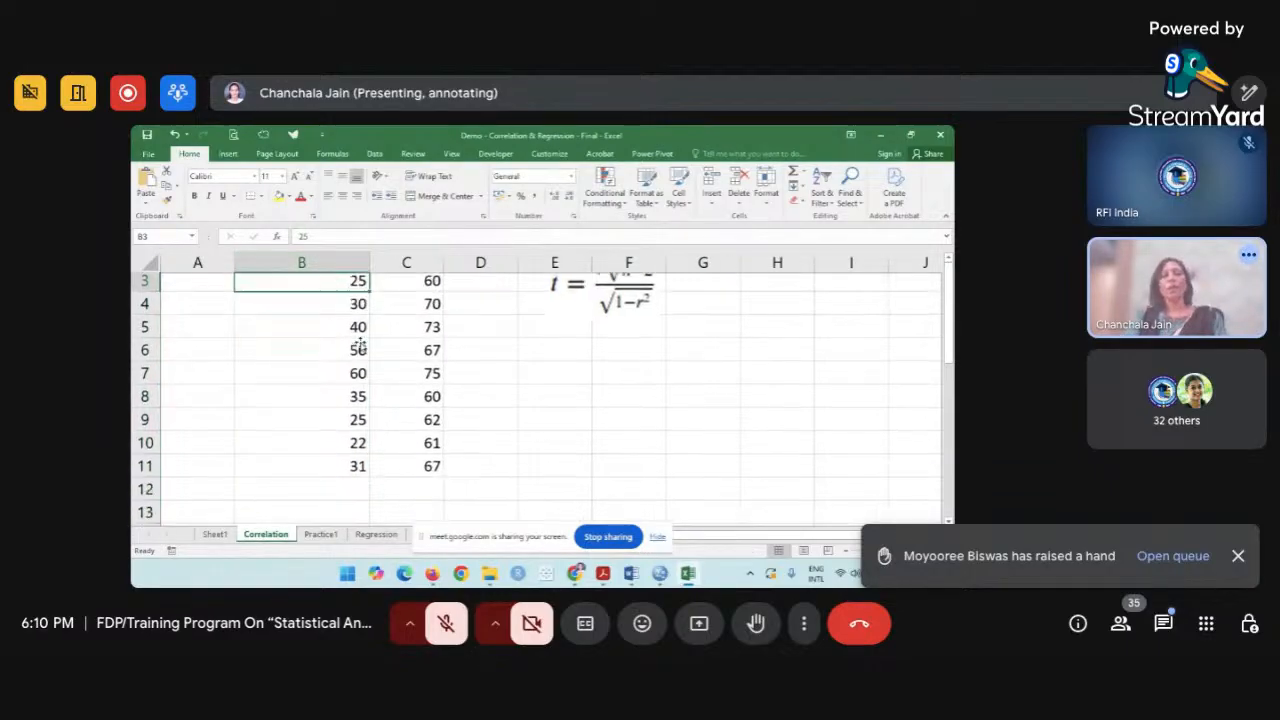
scroll(360, 340, "up", 2)
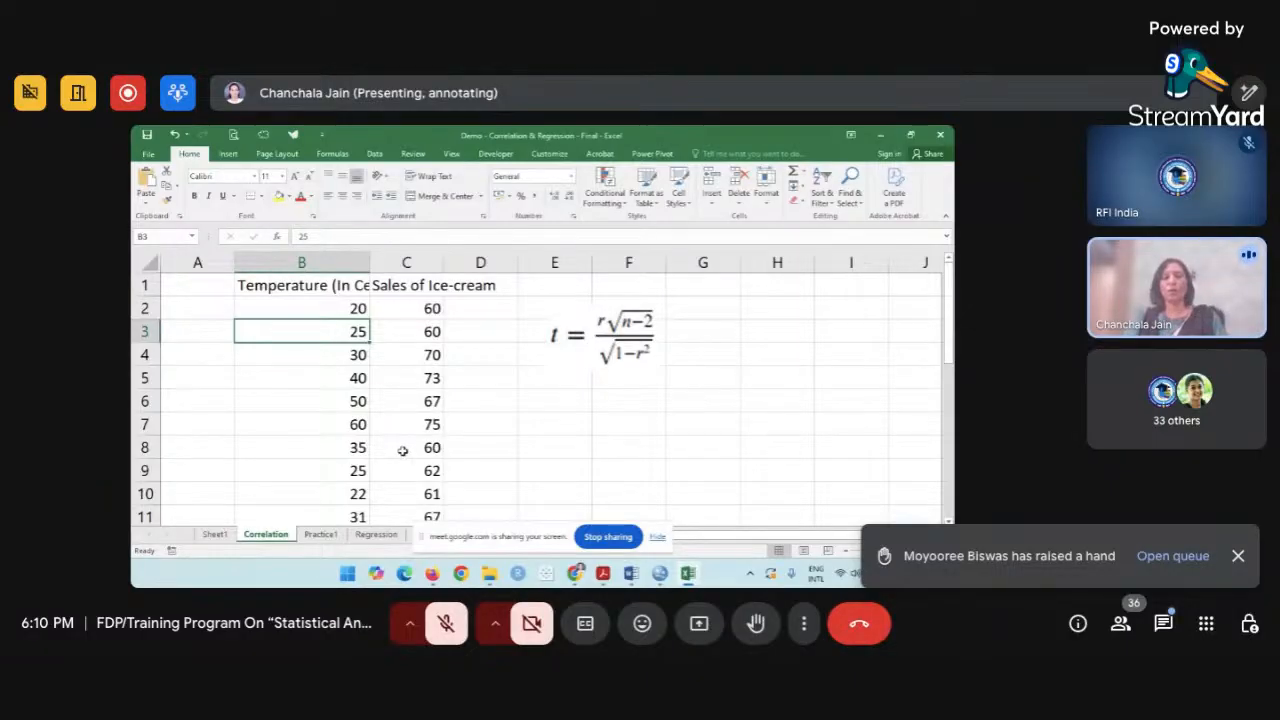
scroll(402, 451, "down", 2)
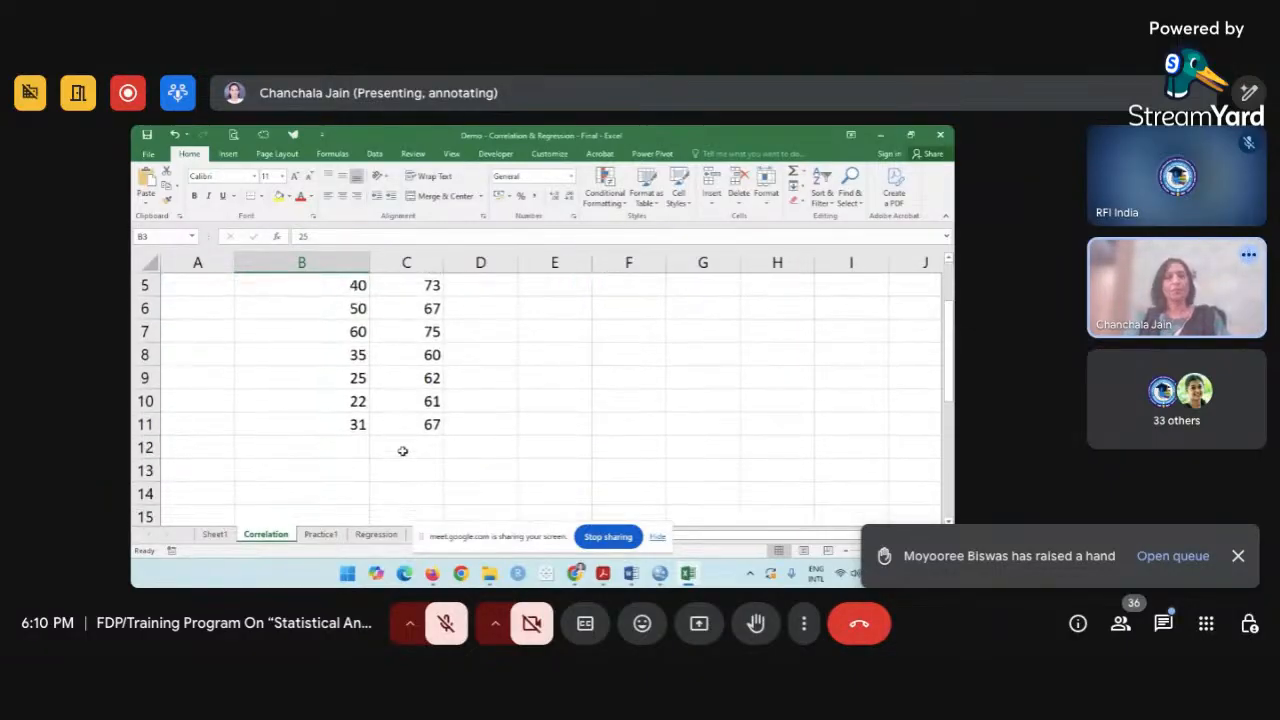
left_click(206, 462)
type("H")
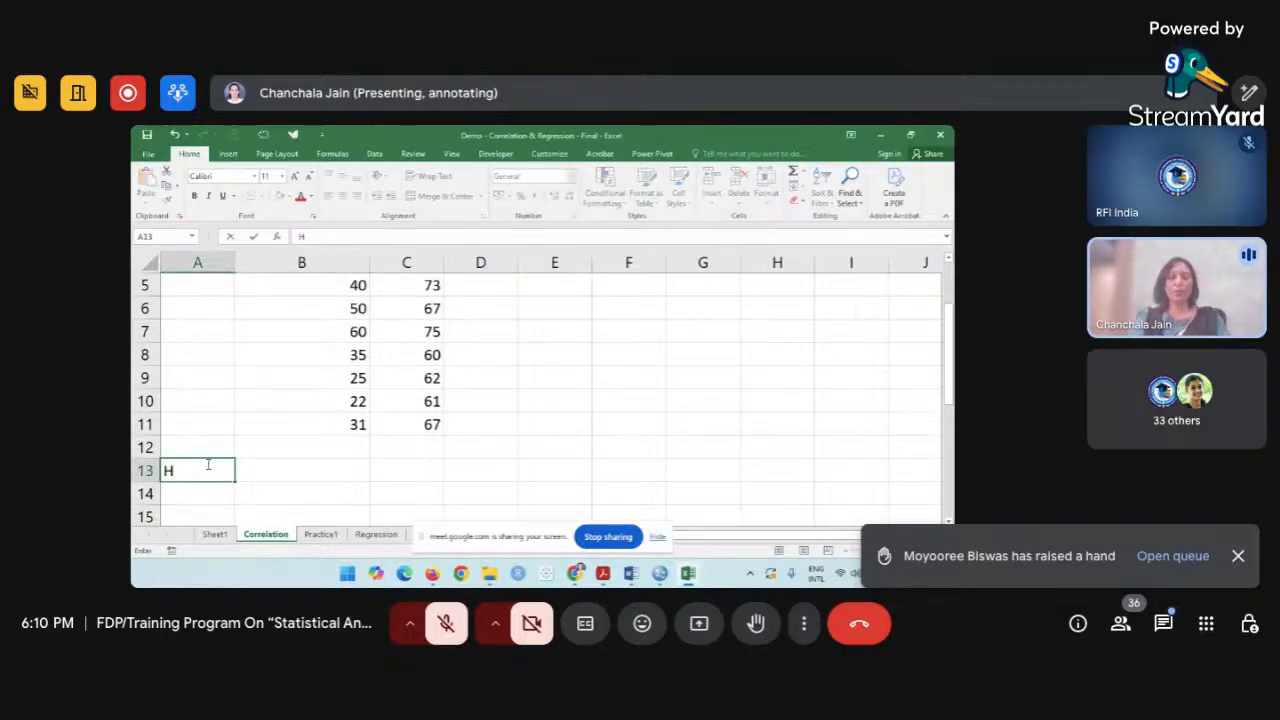
type("0:")
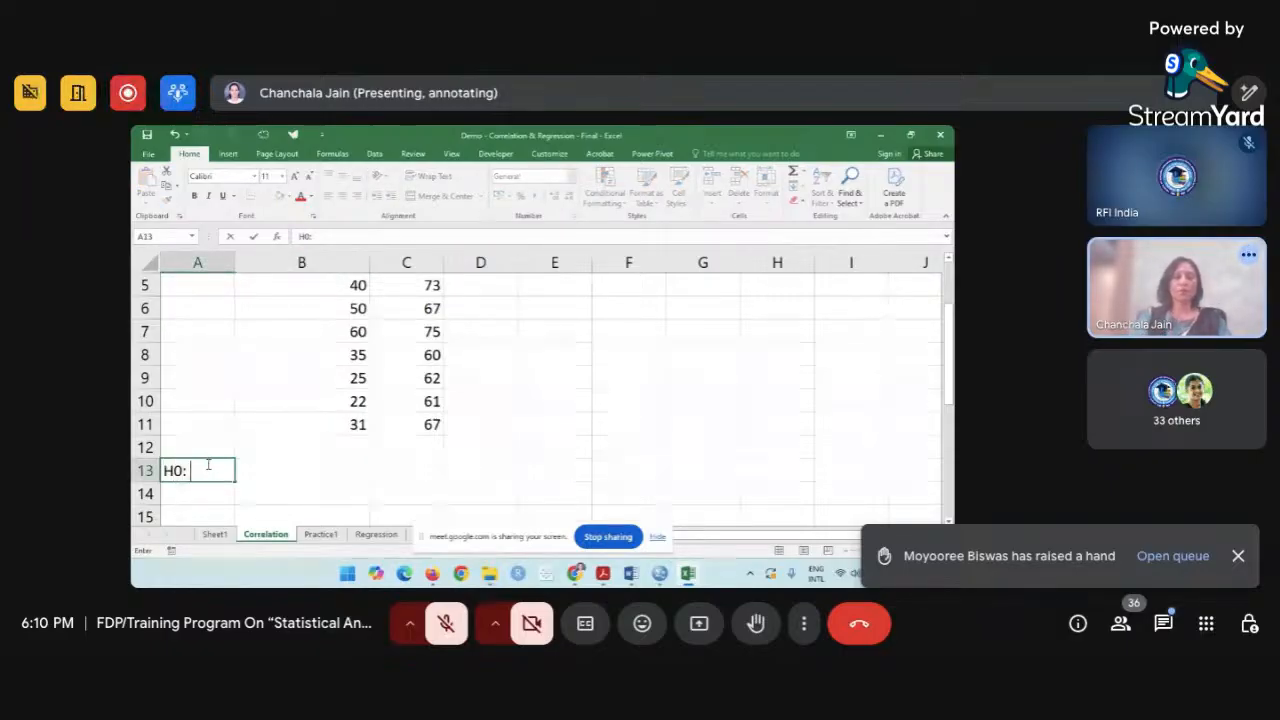
type(" There")
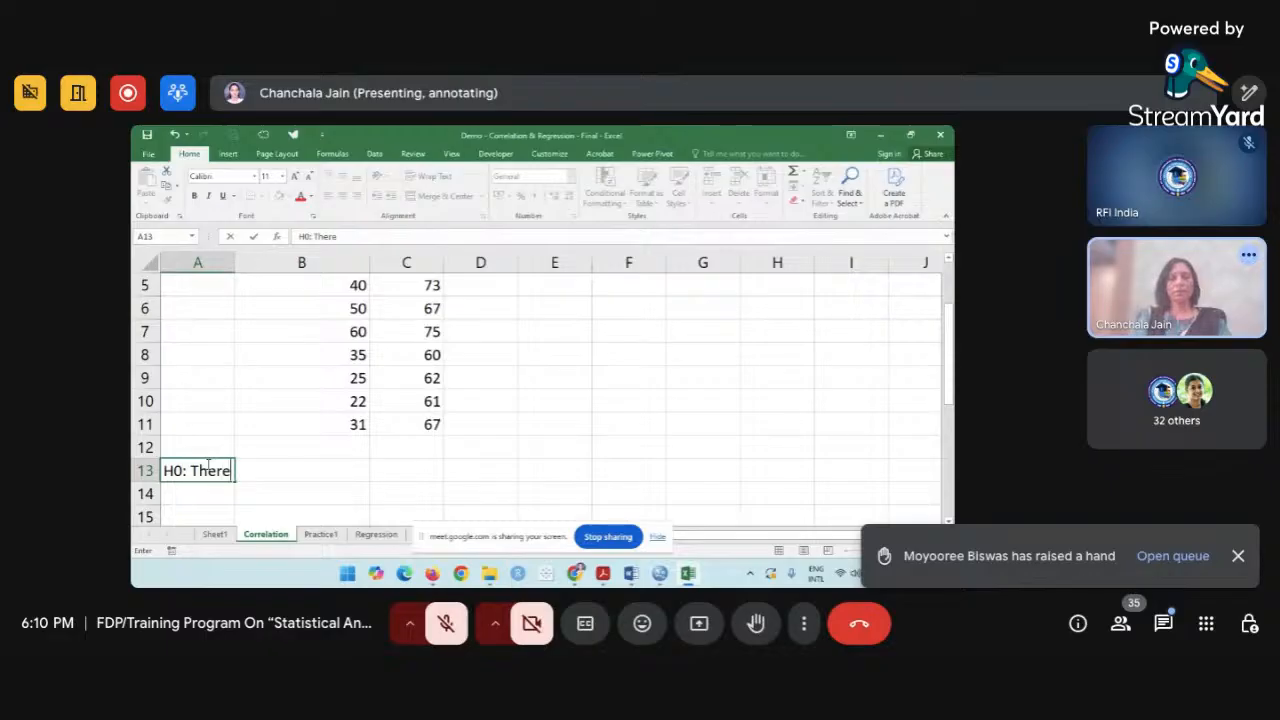
type(" is no sig")
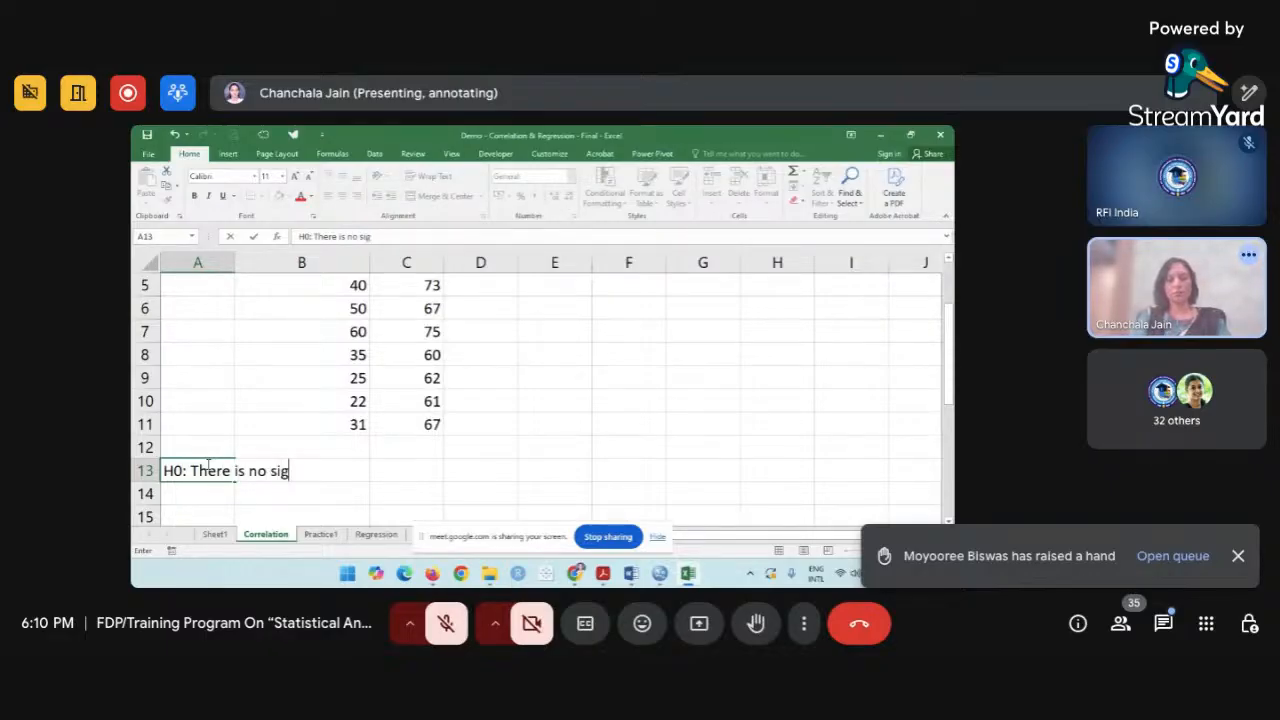
type("nifcan====")
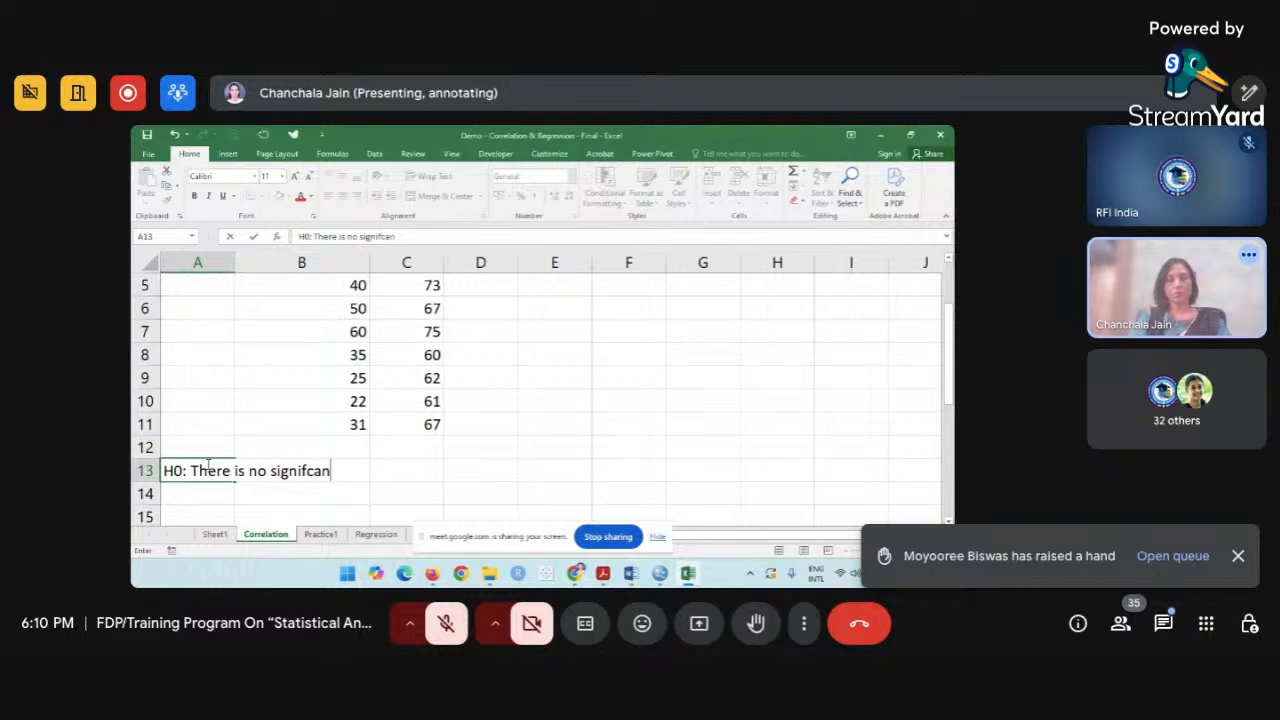
key("BackSpace")
key("BackSpace")
key("BackSpace")
key("BackSpace")
key("BackSpace")
key("BackSpace")
key("BackSpace")
type("icant rela")
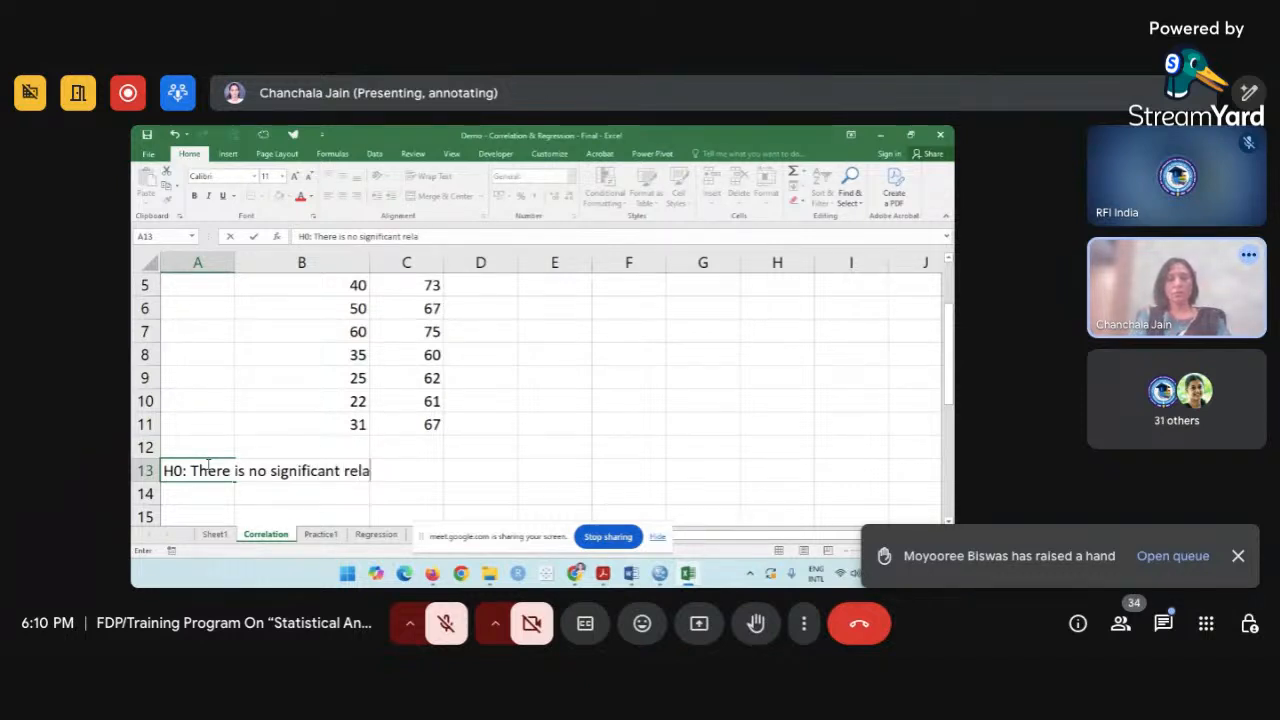
type("tions")
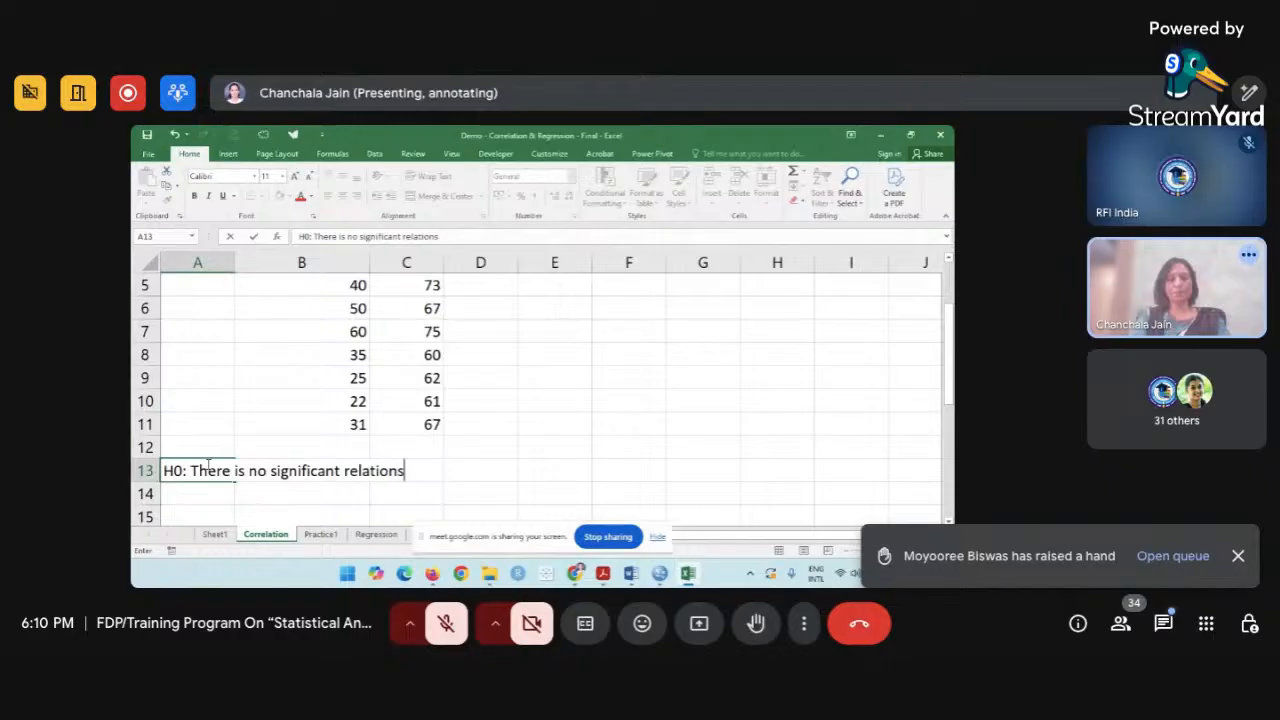
type("hip bet")
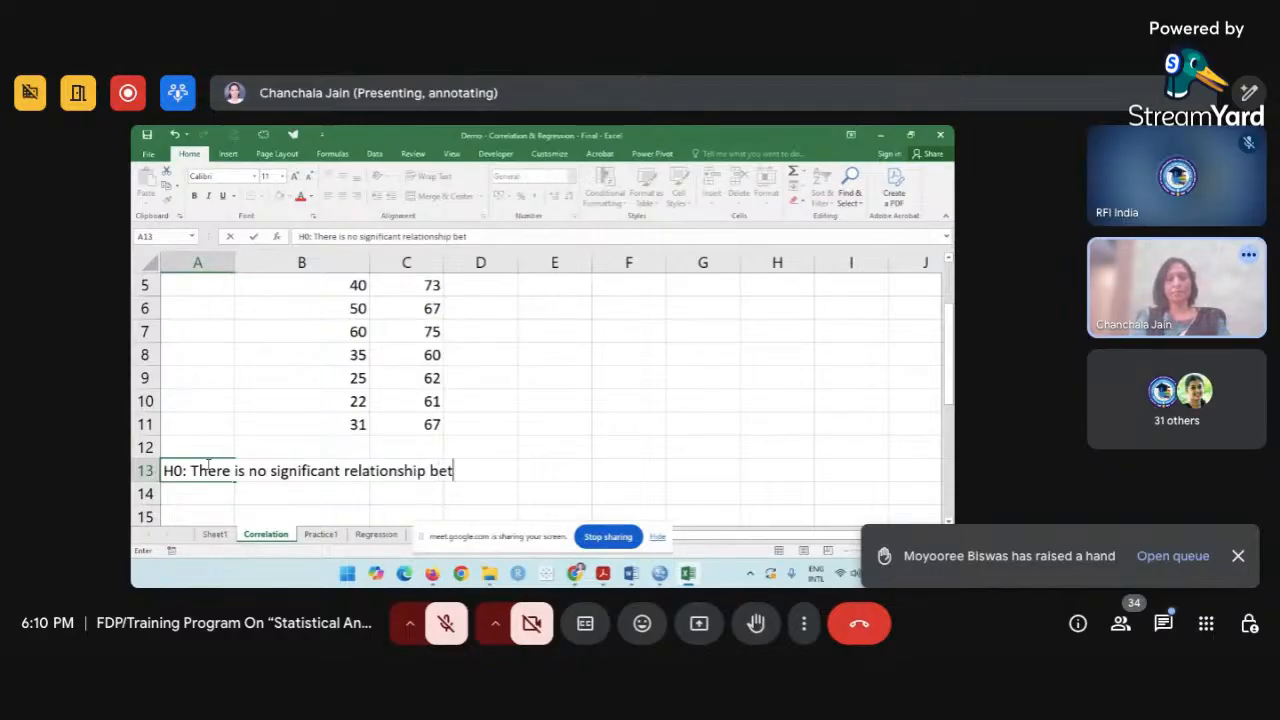
type("ween te")
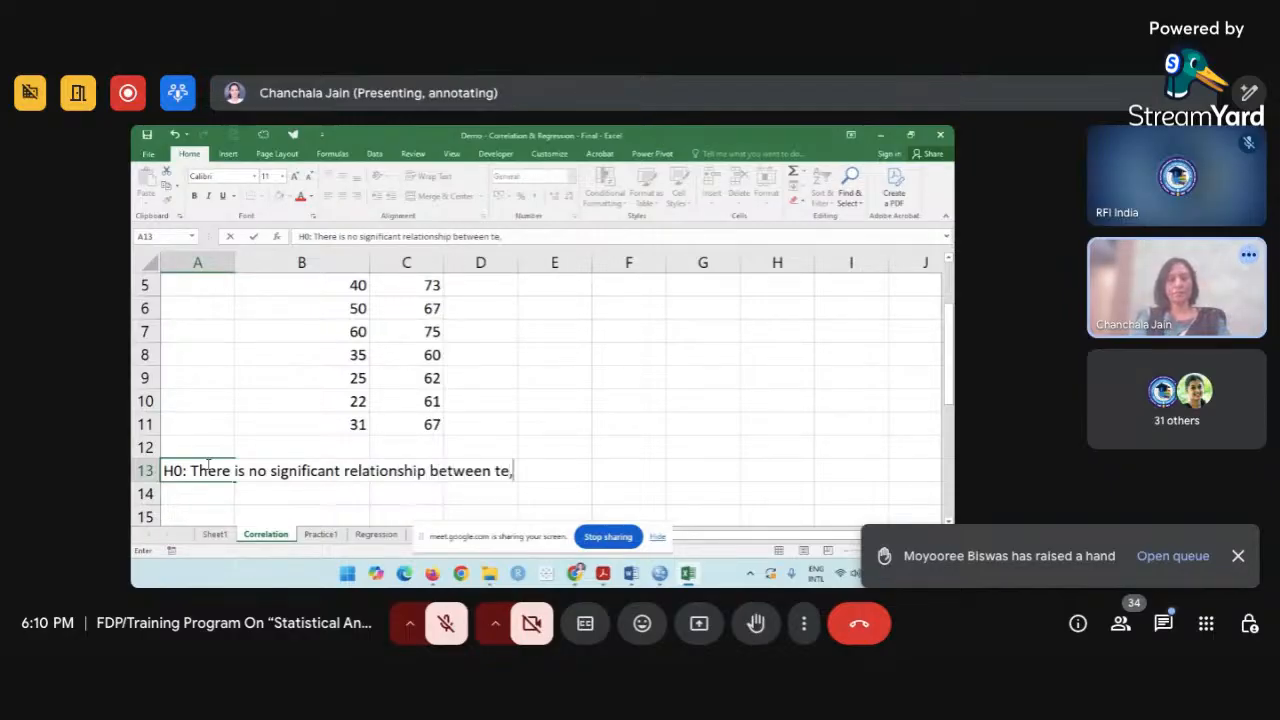
type("mperat")
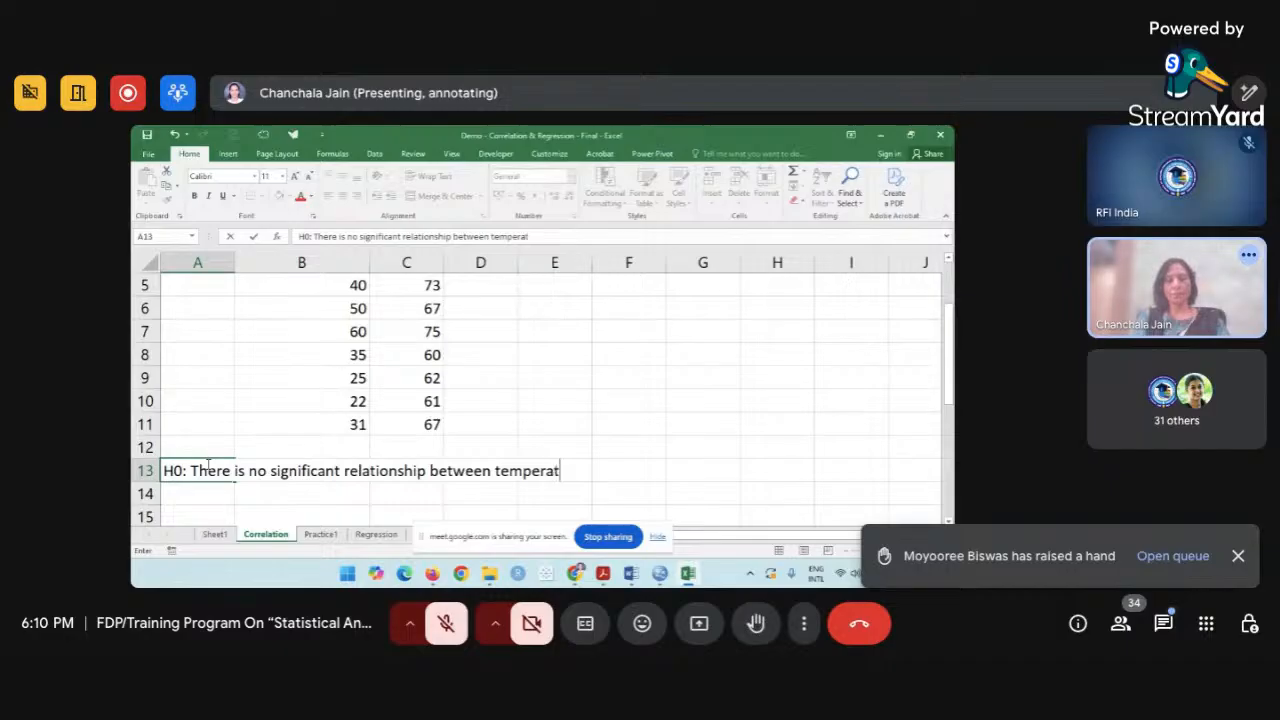
type("ure and")
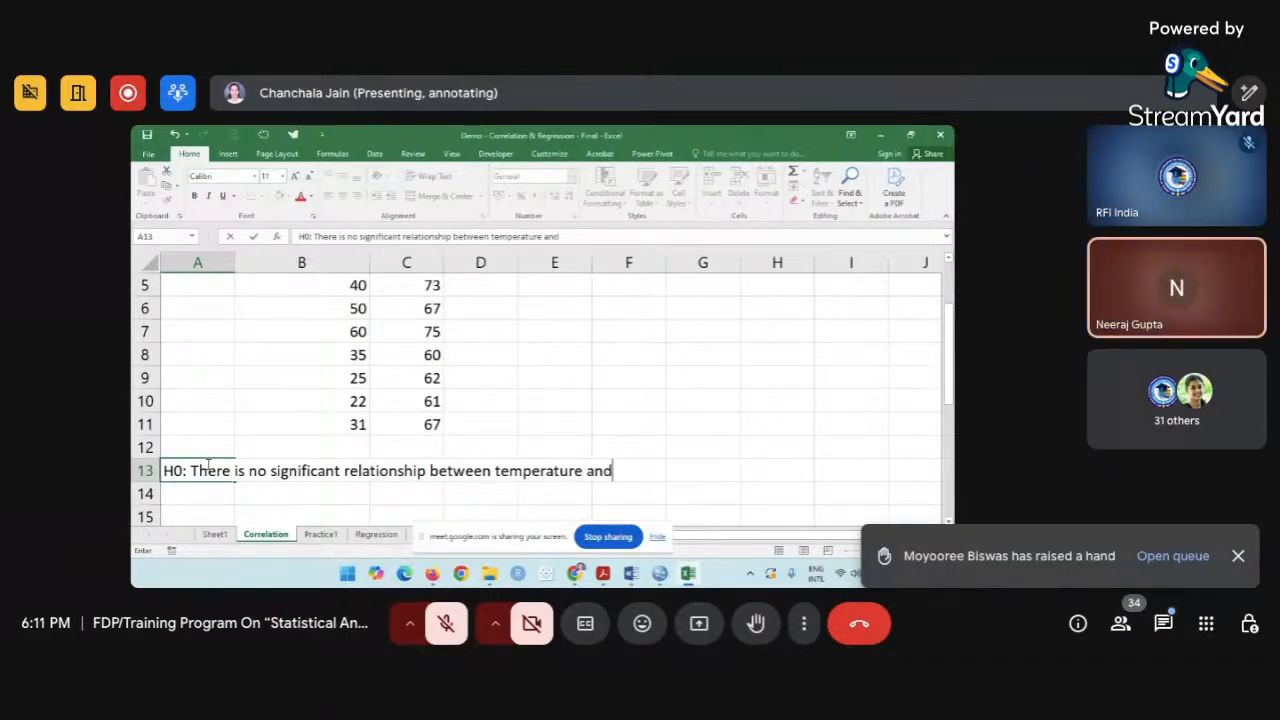
type(" sales of")
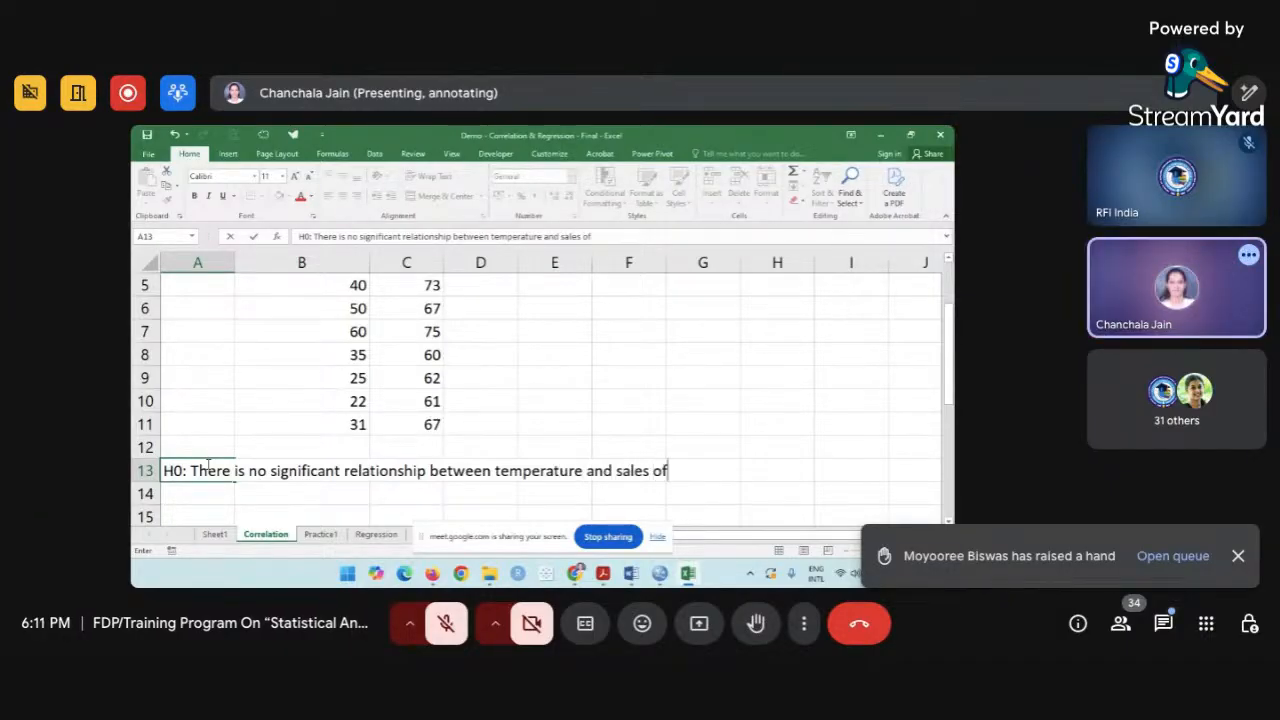
type(" ice-c")
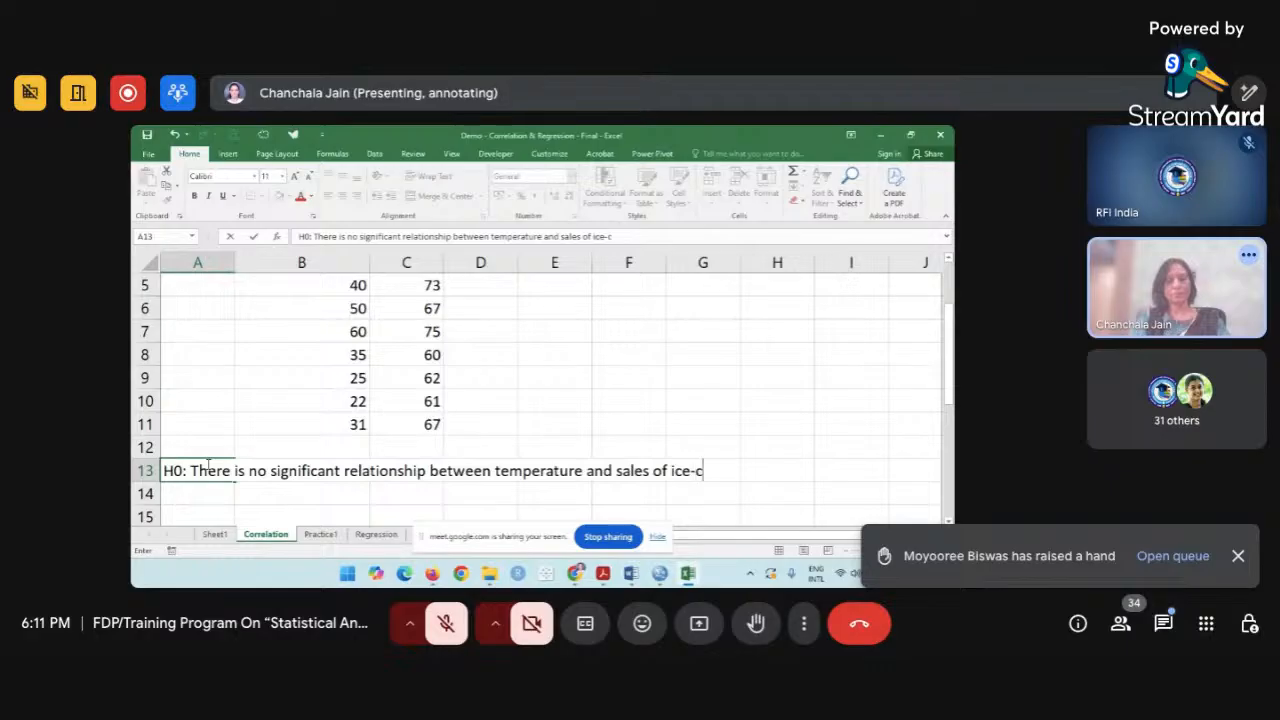
type("ream.")
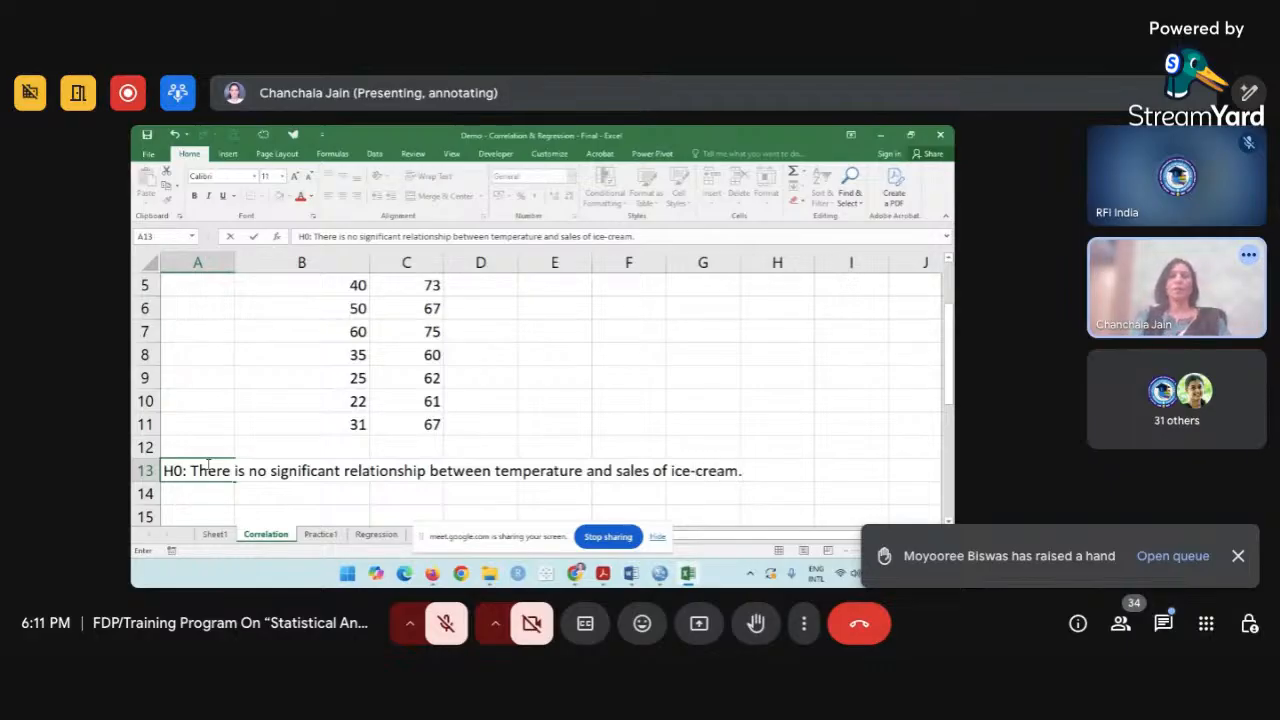
Copy the null hypothesis into cell A14 and edit it to "H1: There is a significant relationship between temperature and sales of ice-cream.".
left_click(200, 490)
key("ctrl+d")
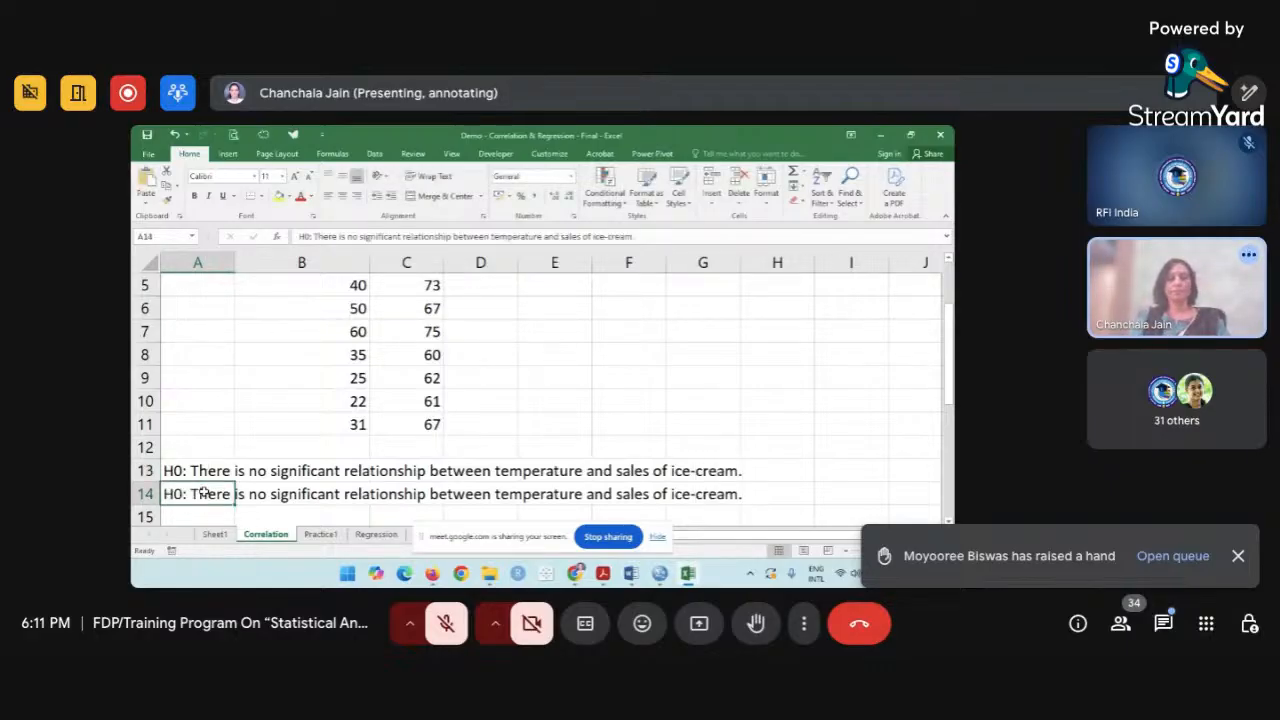
double_click(180, 494)
key("BackSpace")
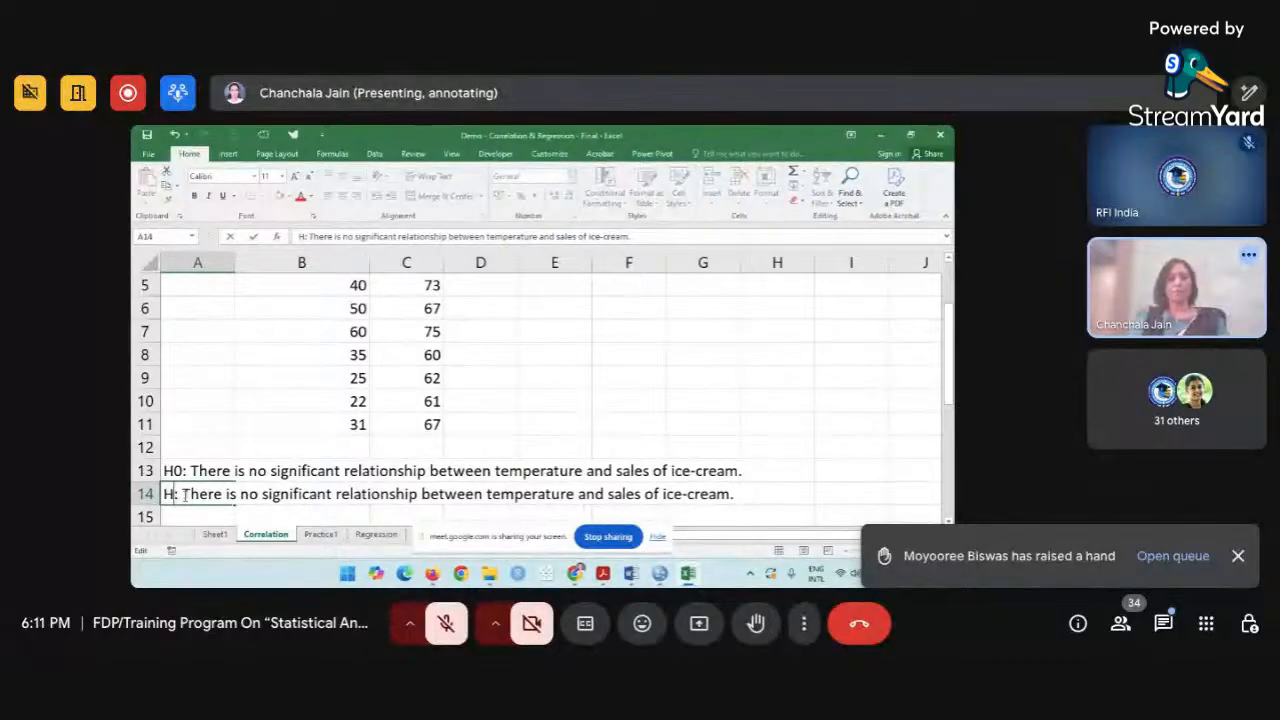
type("1")
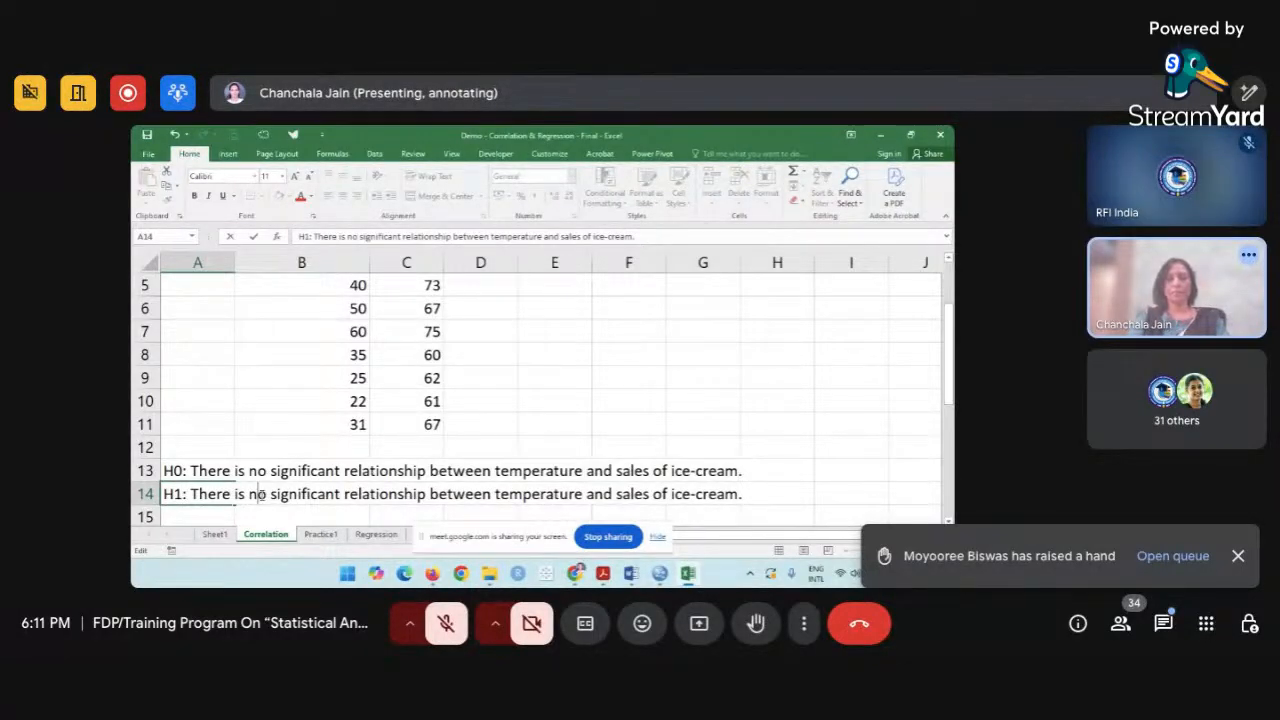
key("BackSpace")
key("Delete")
type("a")
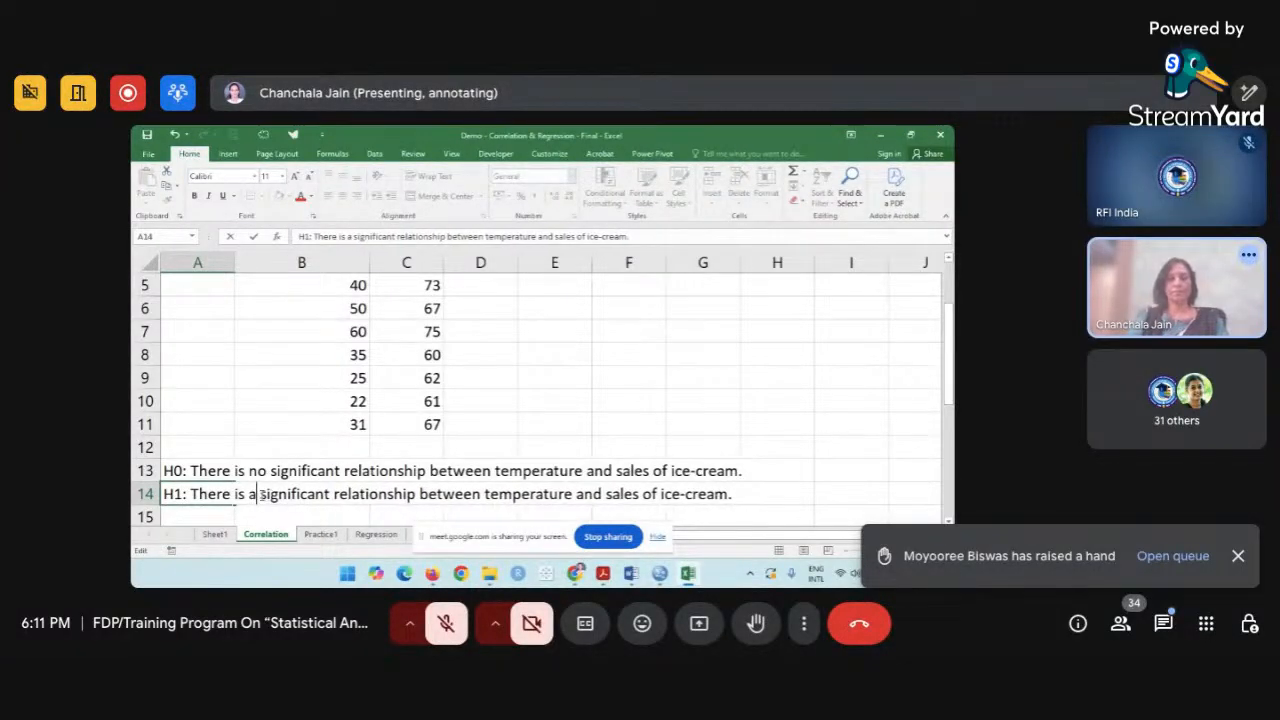
left_click(390, 402)
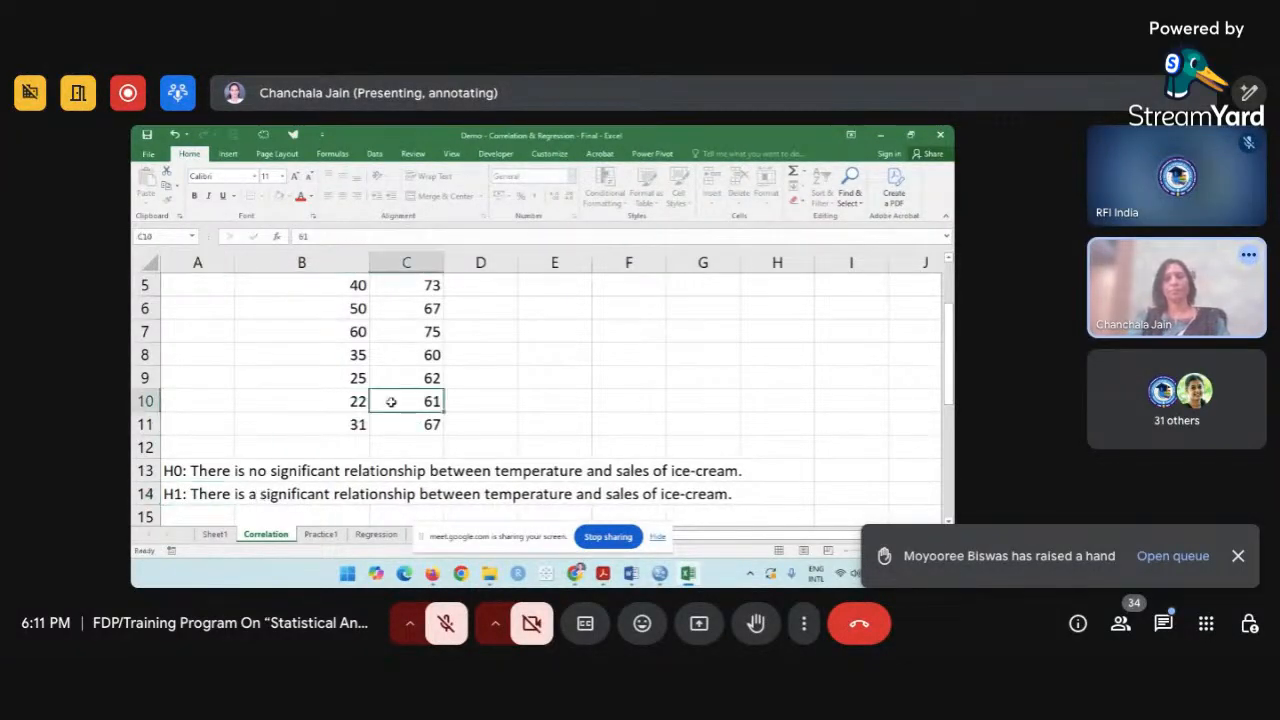
left_click(216, 491)
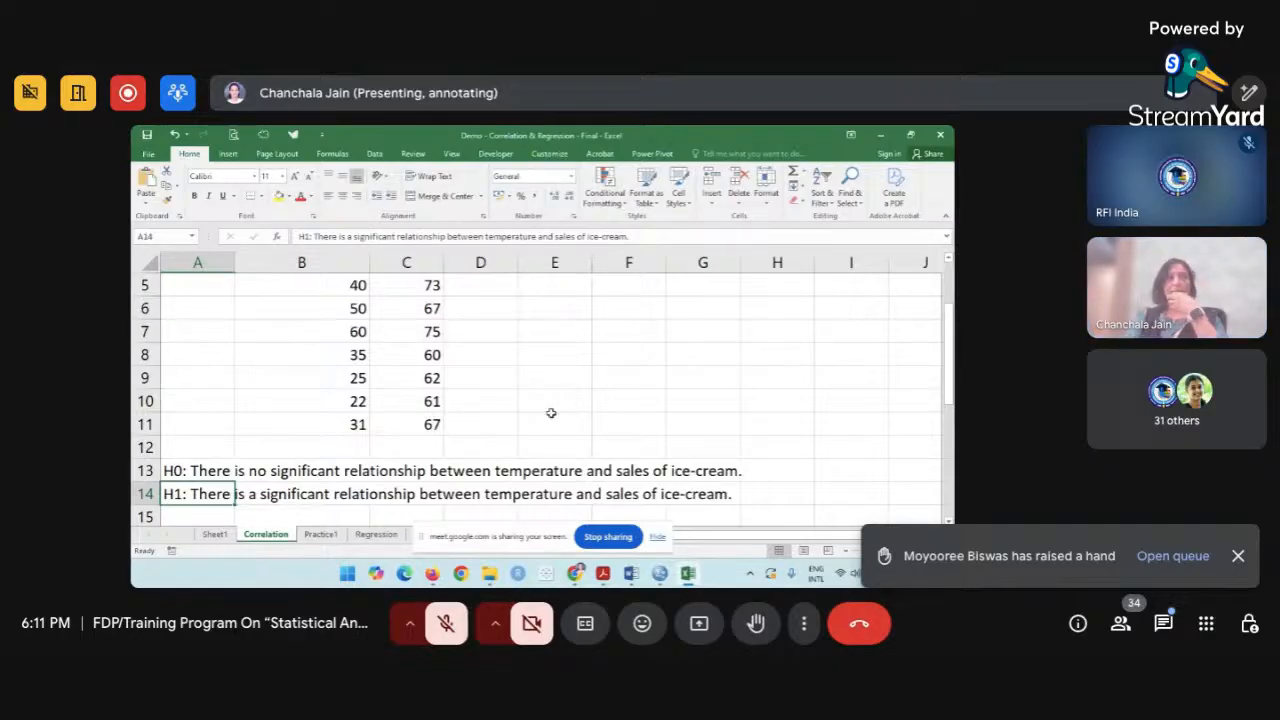
Calculate the correlation between temperature and ice-cream sales in cell E6 with =CORREL(B2:B11,C2:C11).
left_click(535, 419)
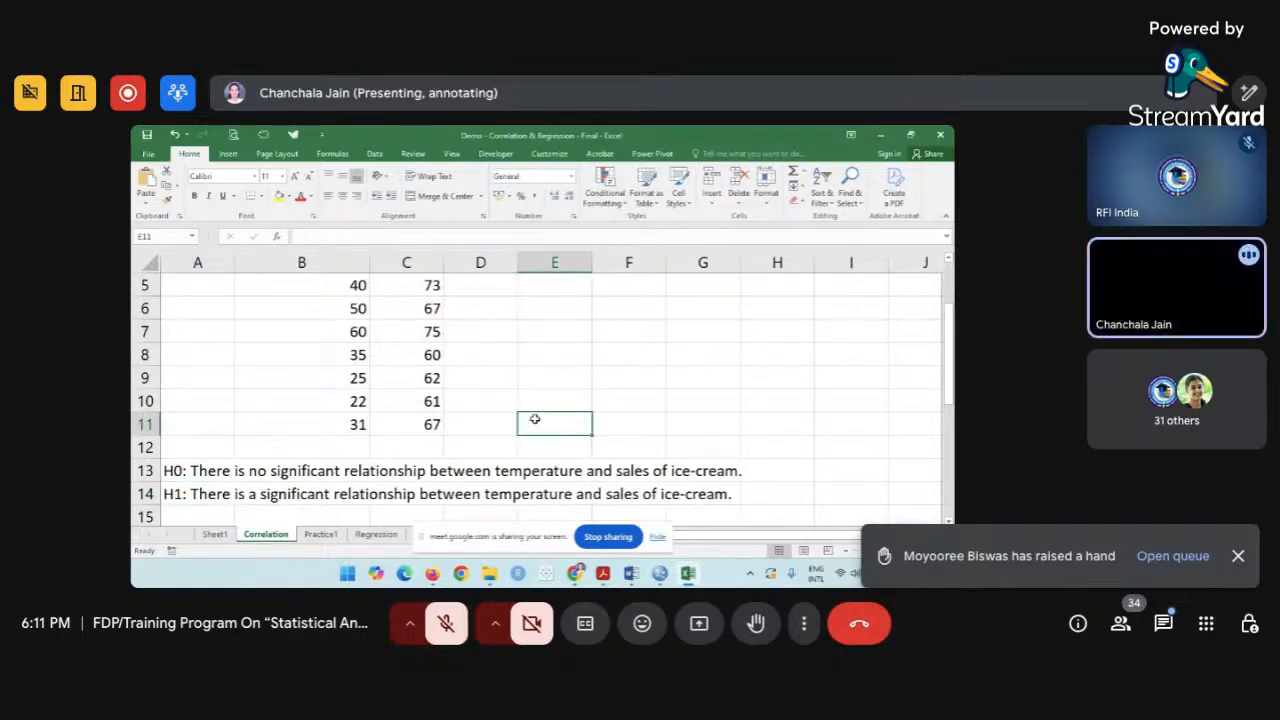
scroll(535, 419, "up", 1)
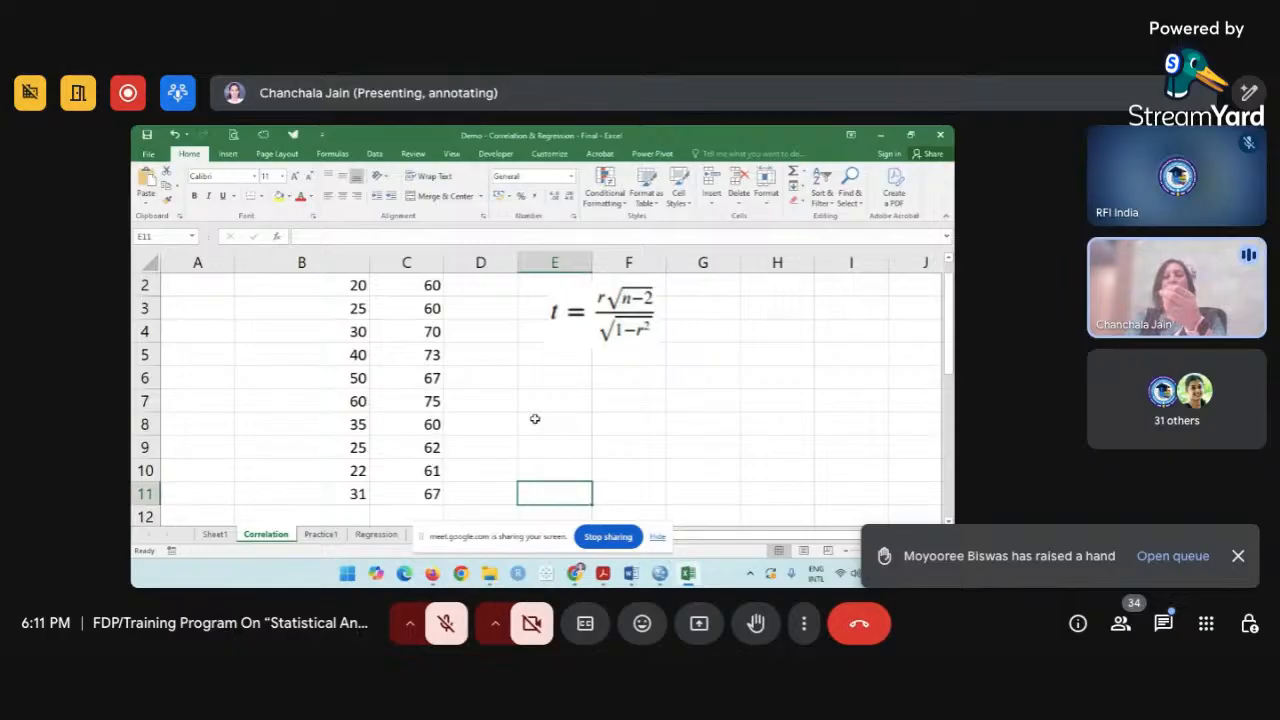
scroll(535, 419, "up", 1)
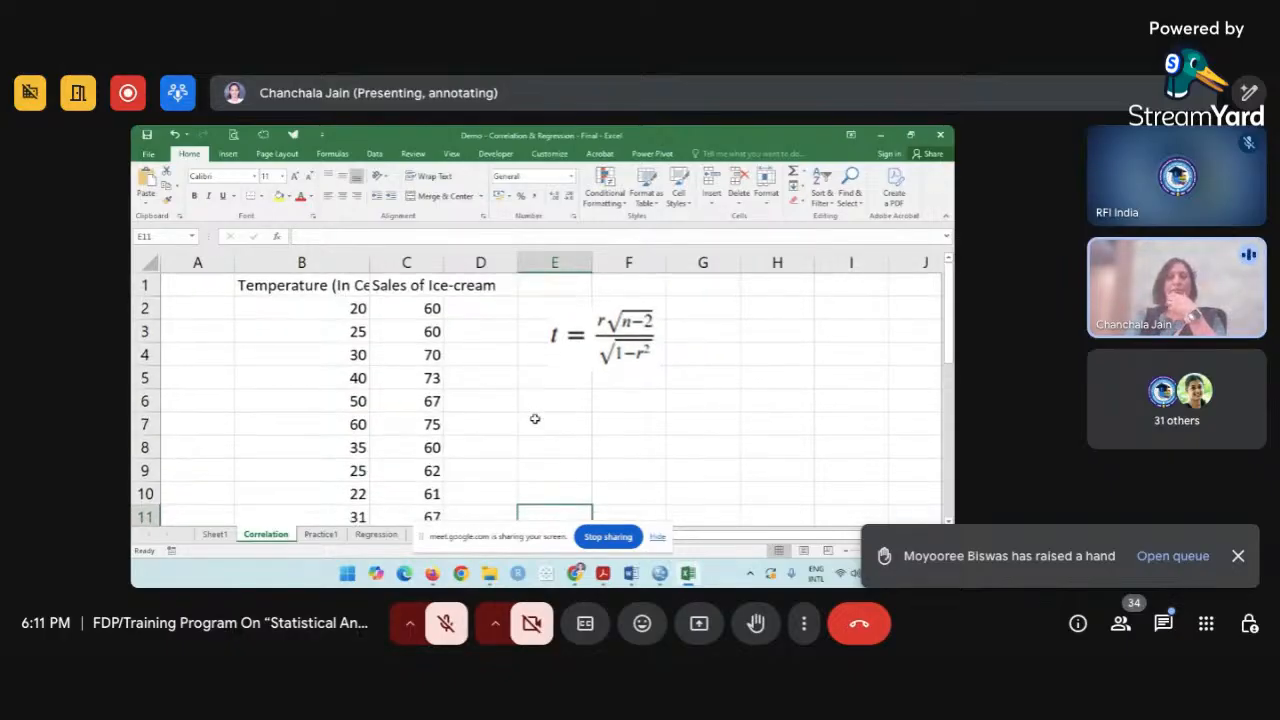
left_click(552, 409)
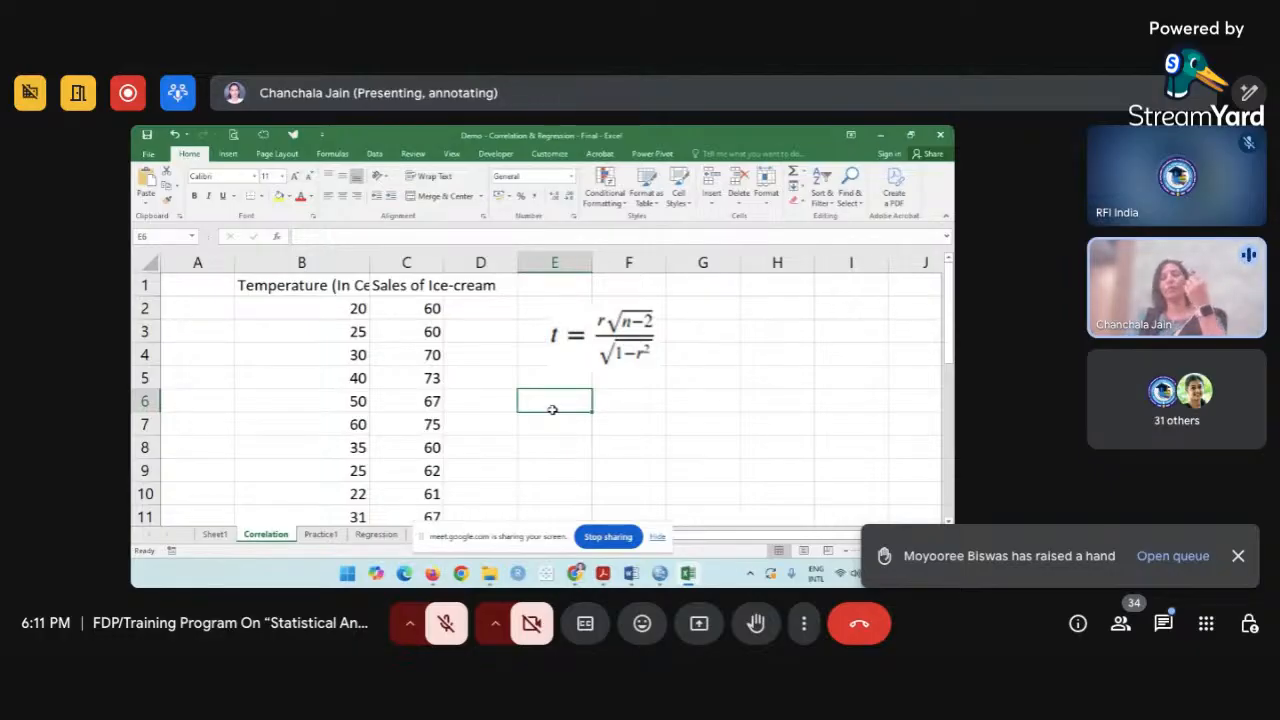
type("=")
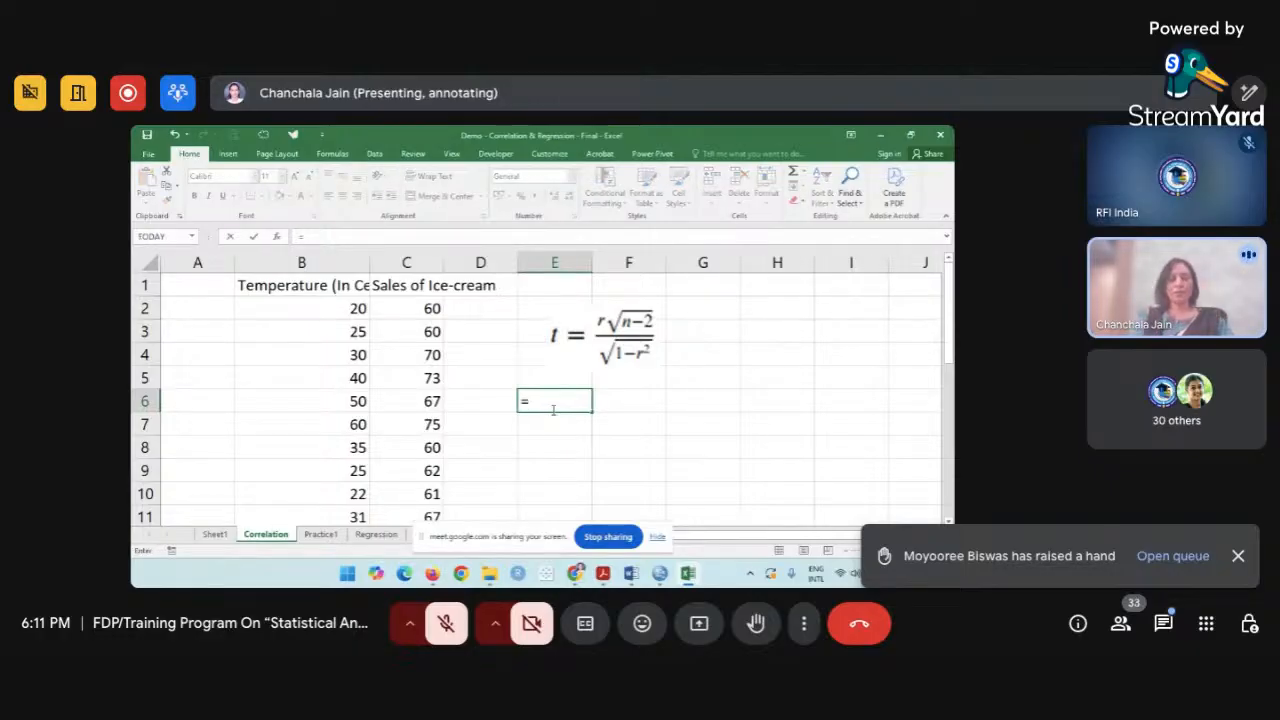
type("cor")
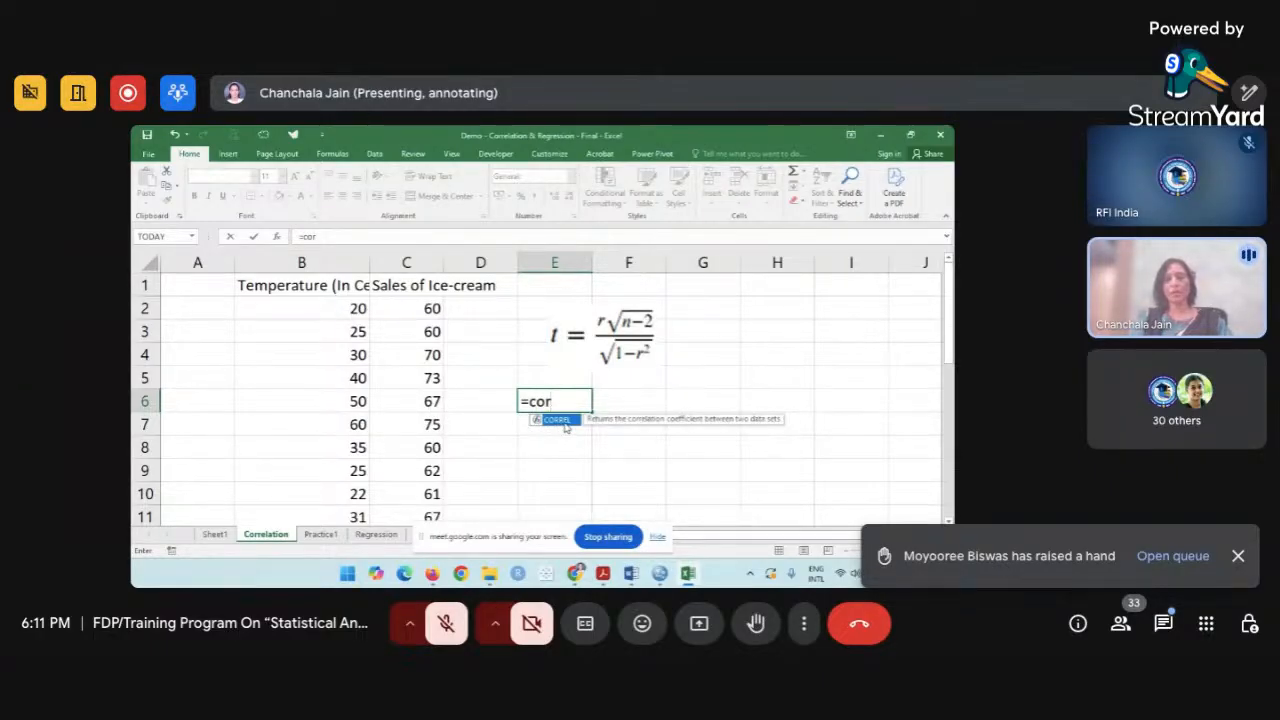
double_click(557, 419)
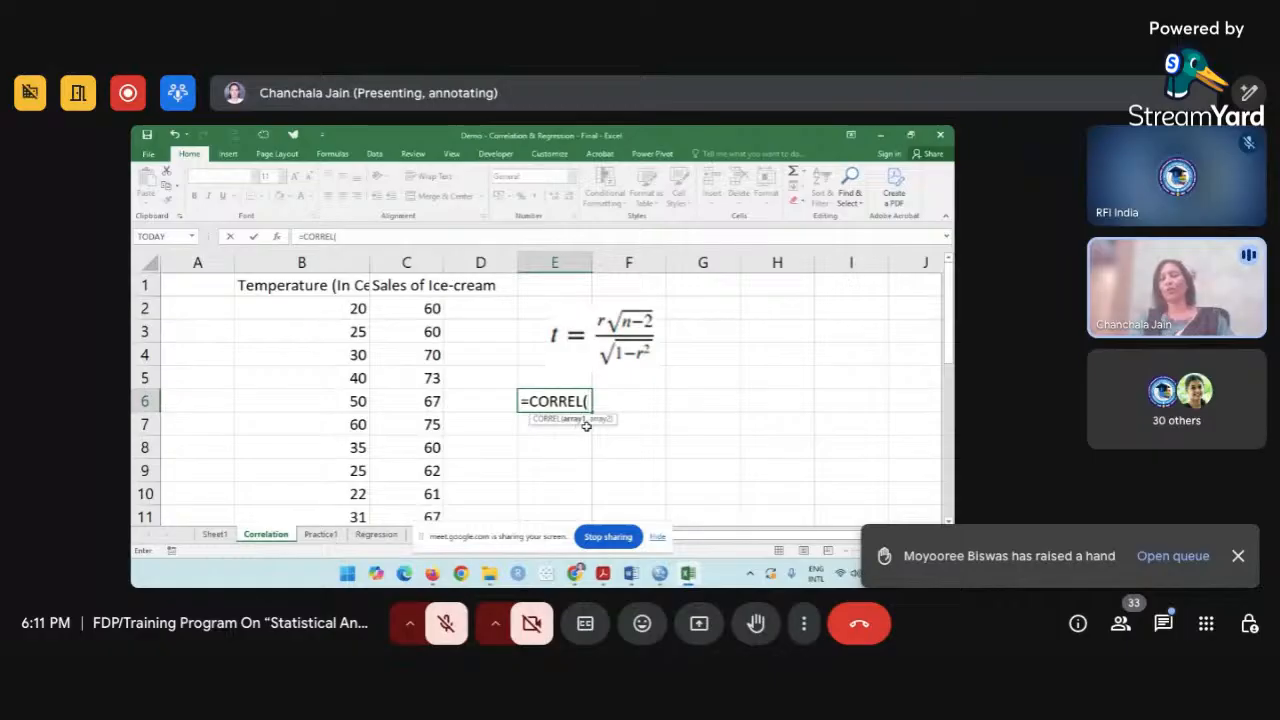
left_click_drag(320, 309, 331, 474)
type(",")
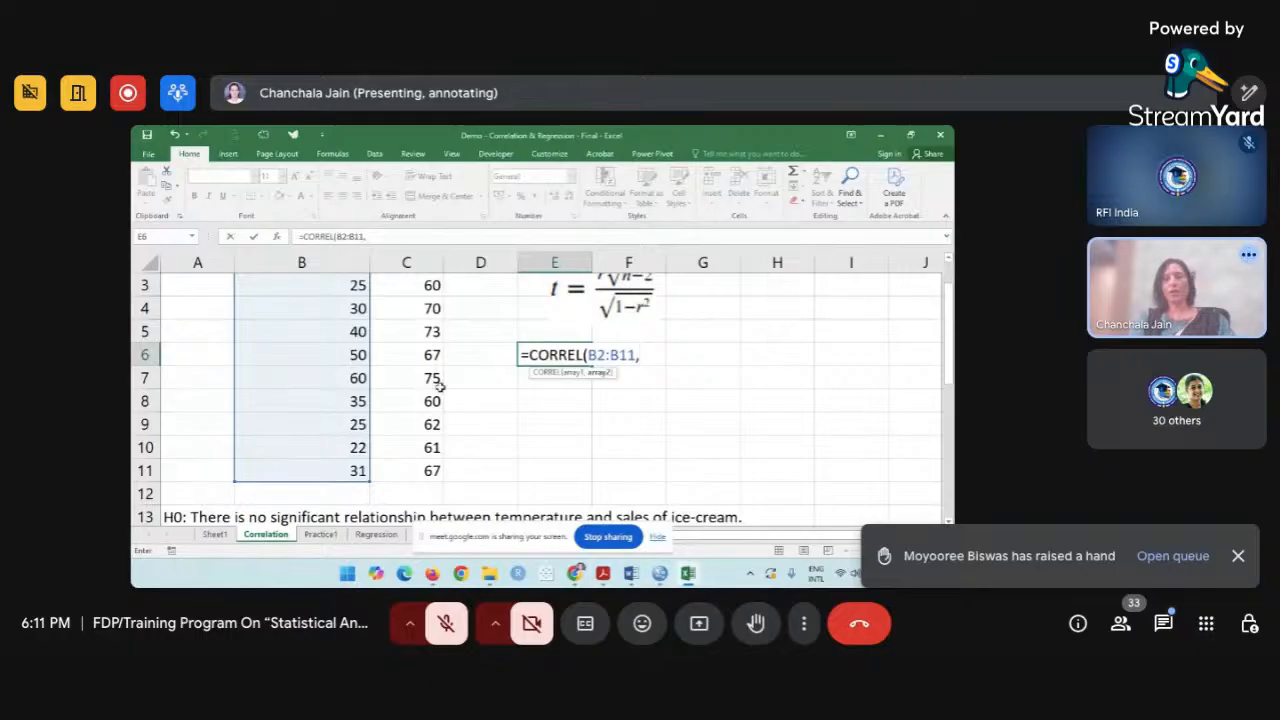
scroll(451, 381, "up", 1)
left_click_drag(425, 306, 413, 474)
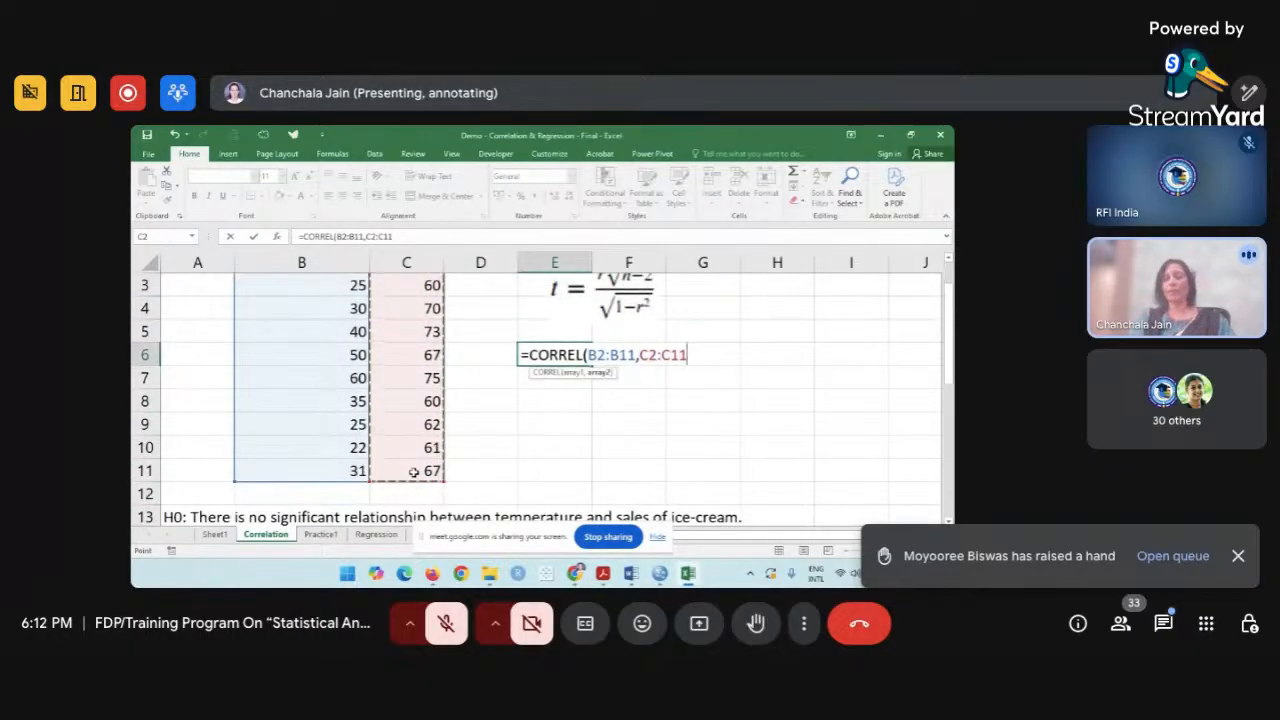
type(")")
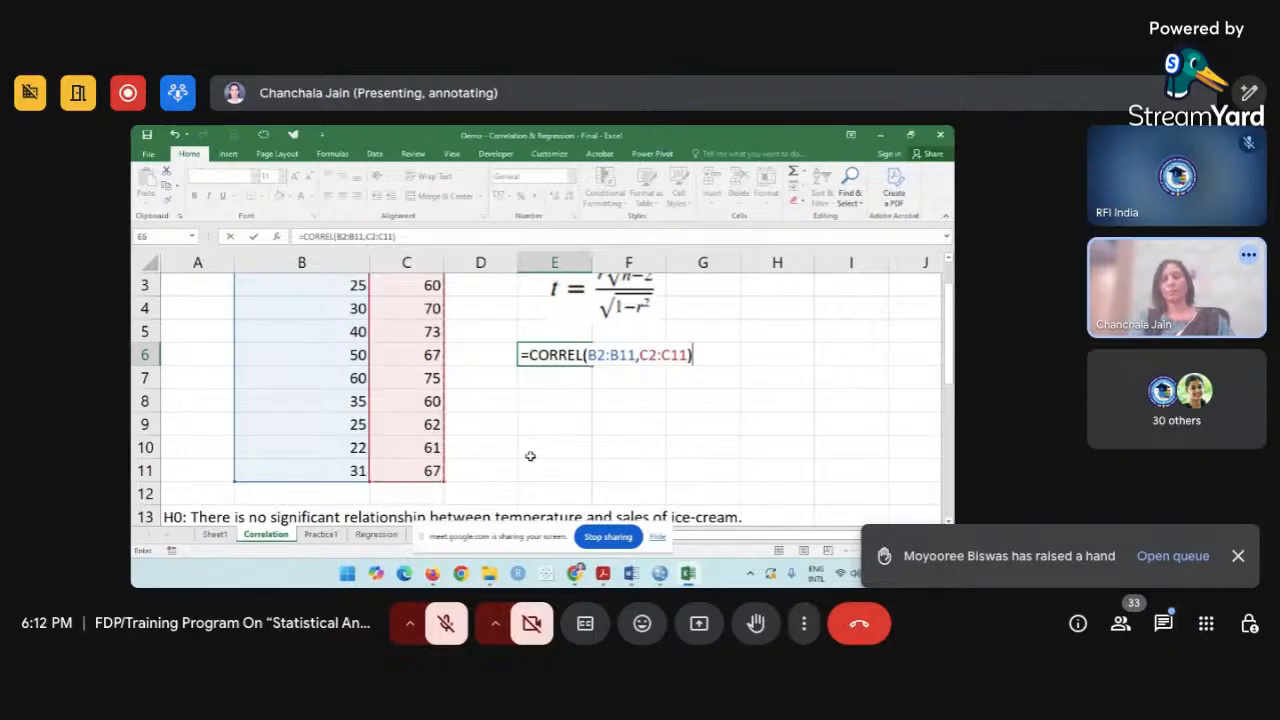
scroll(530, 456, "up", 1)
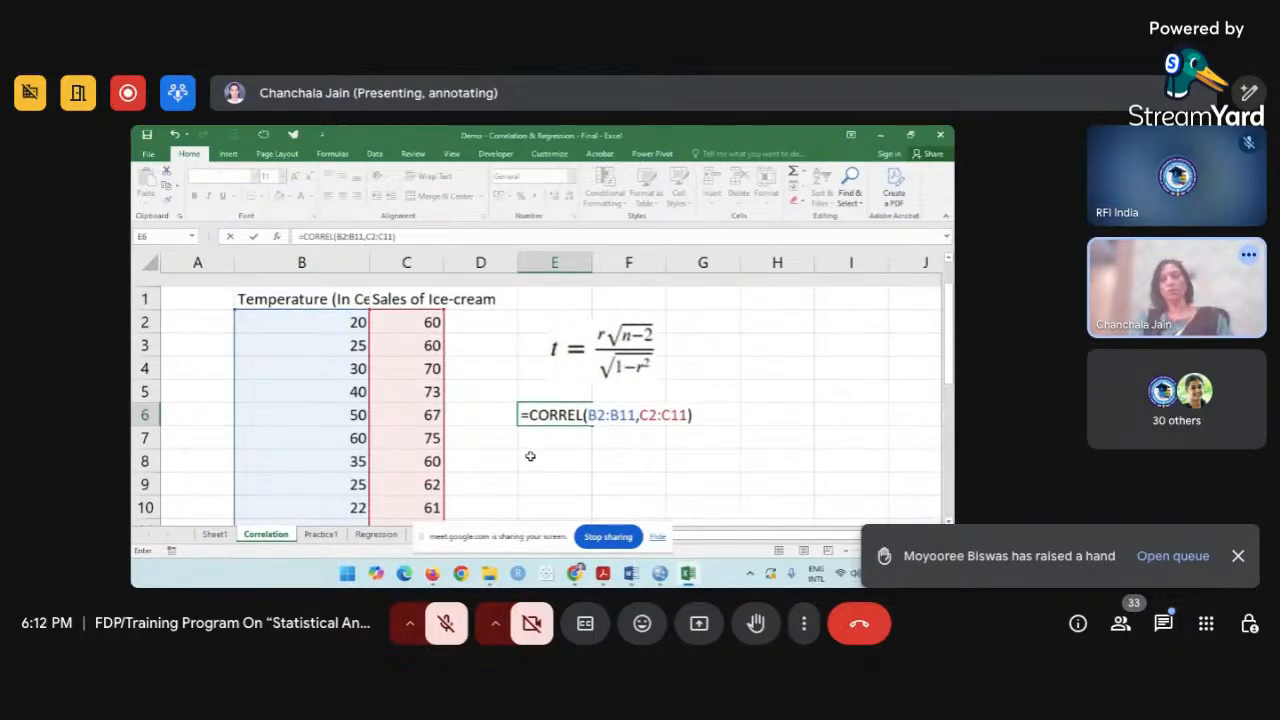
scroll(530, 456, "down", 1)
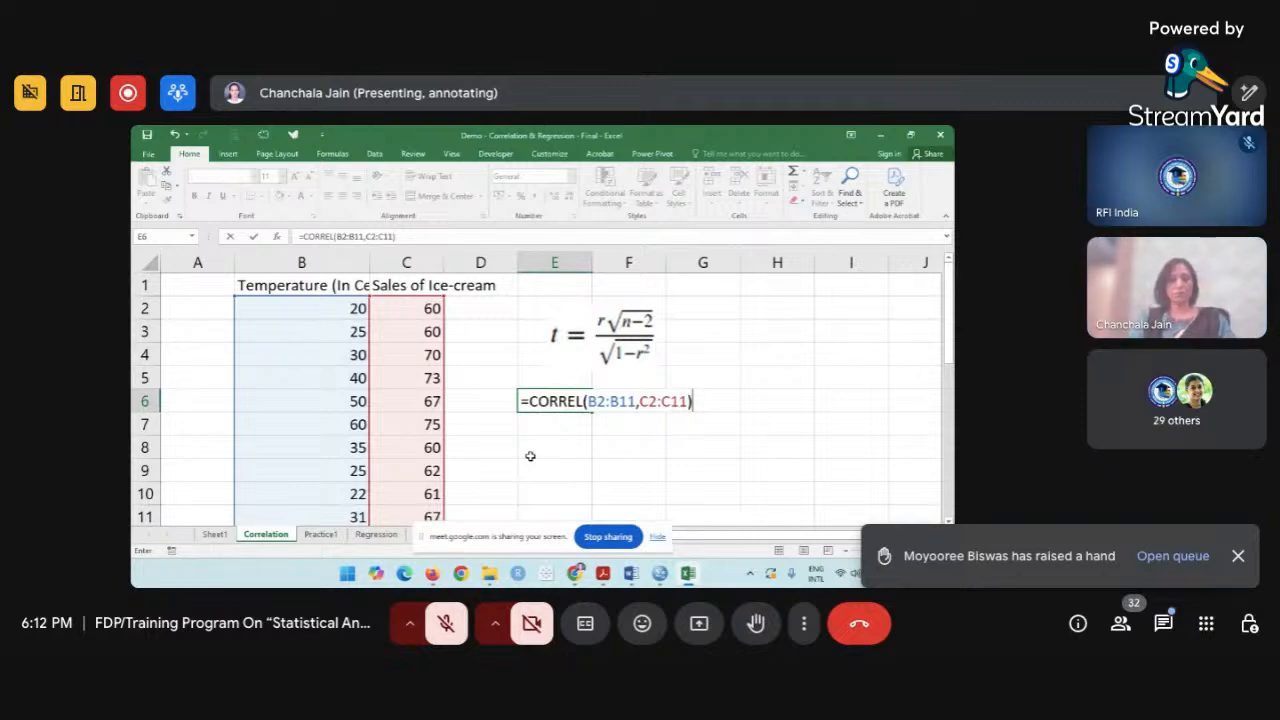
key("Return")
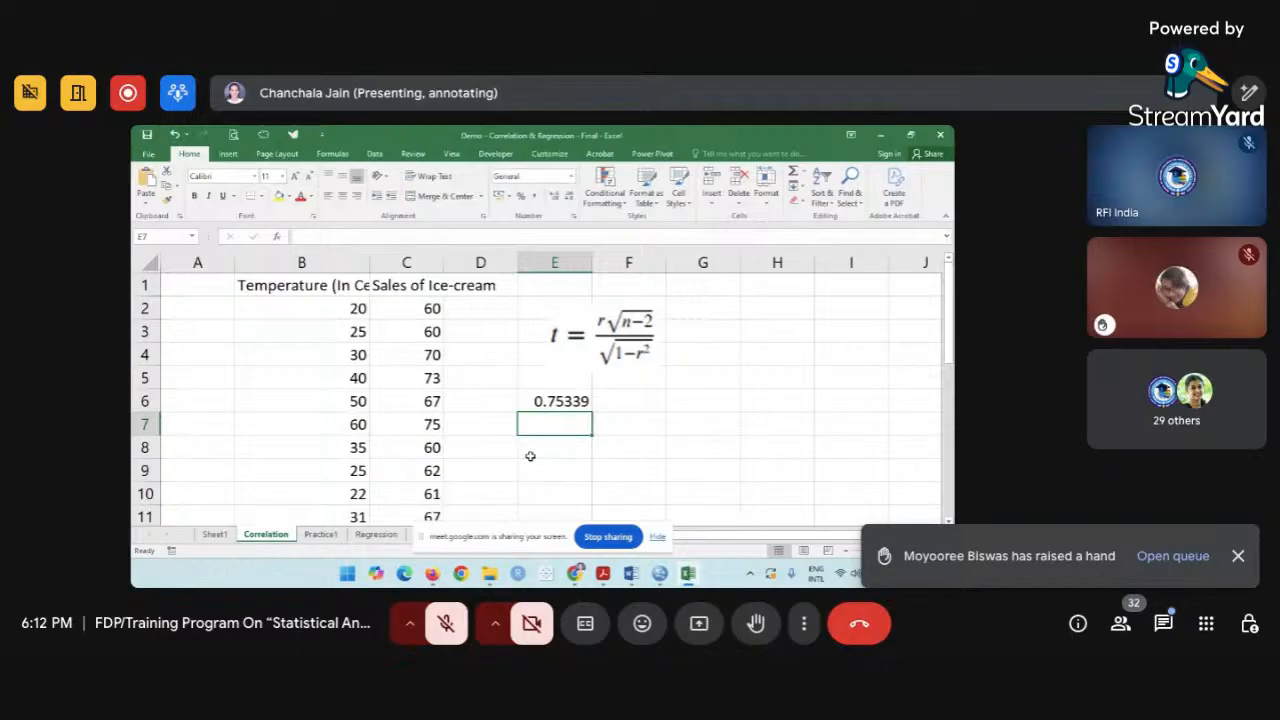
left_click(578, 402)
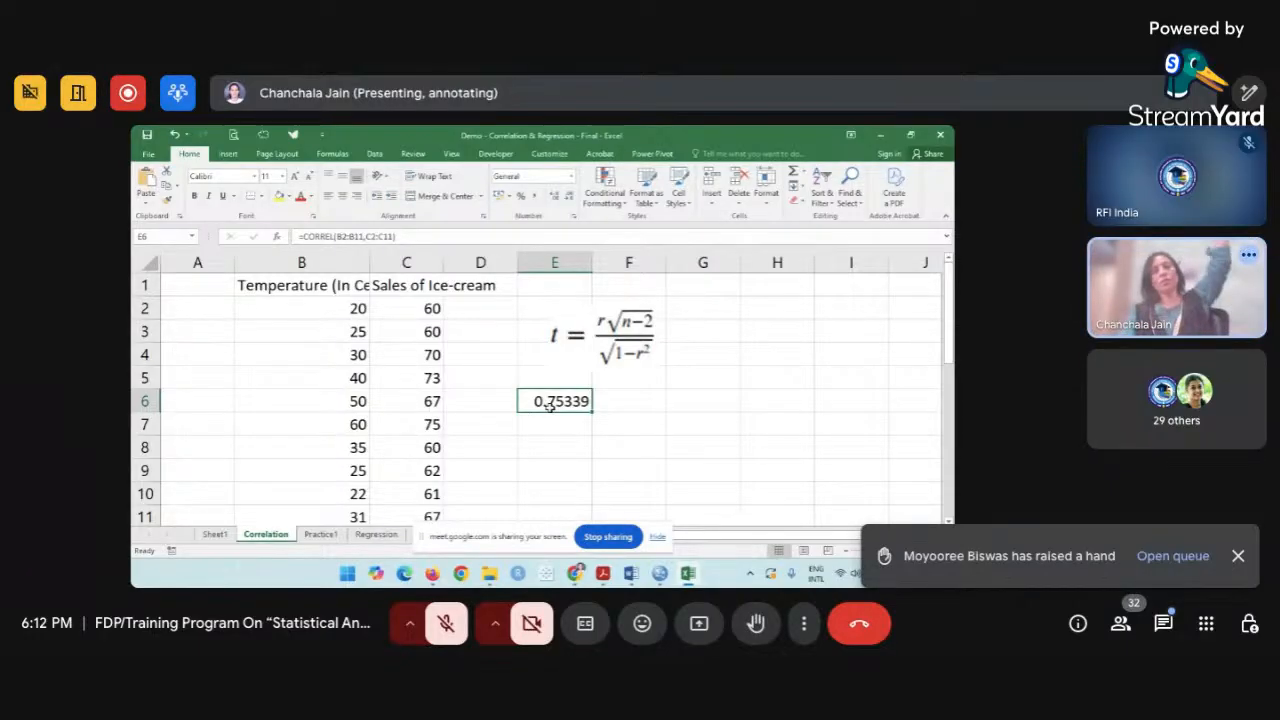
Start the Correlation tool from the Data Analysis tools and set its input range to $B$1:$C$11, including the headers.
left_click(612, 415)
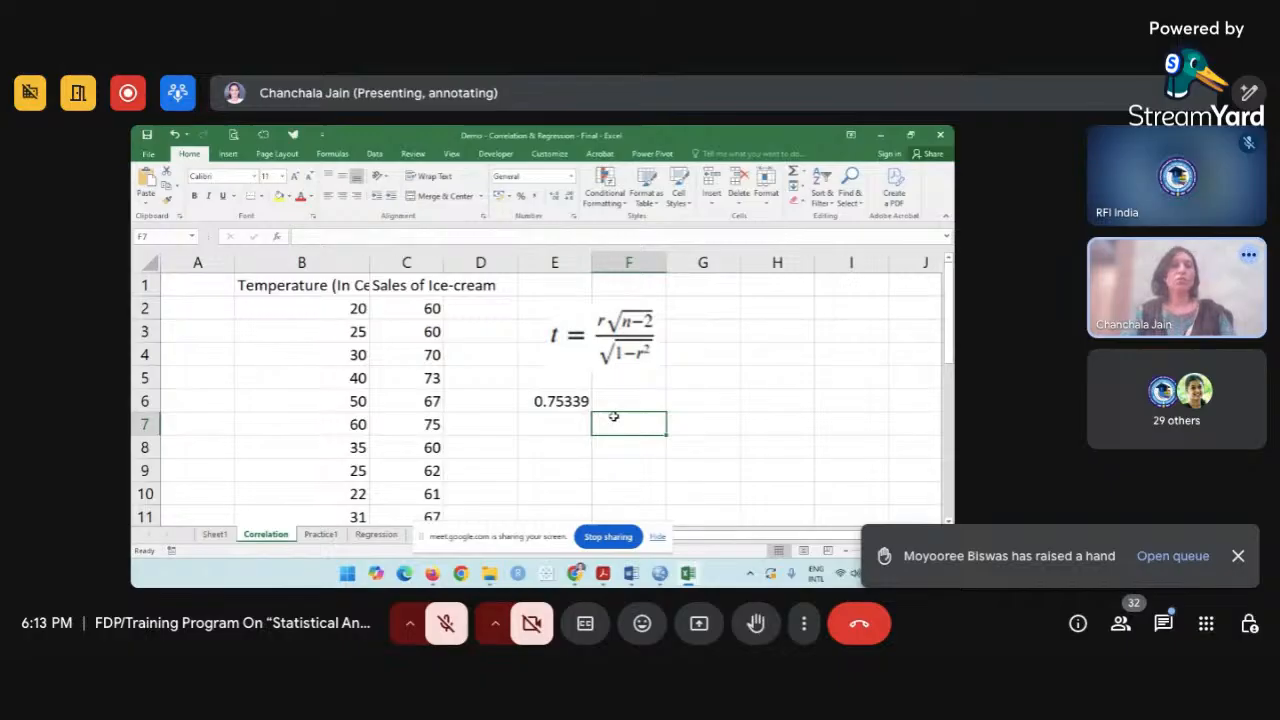
left_click(378, 156)
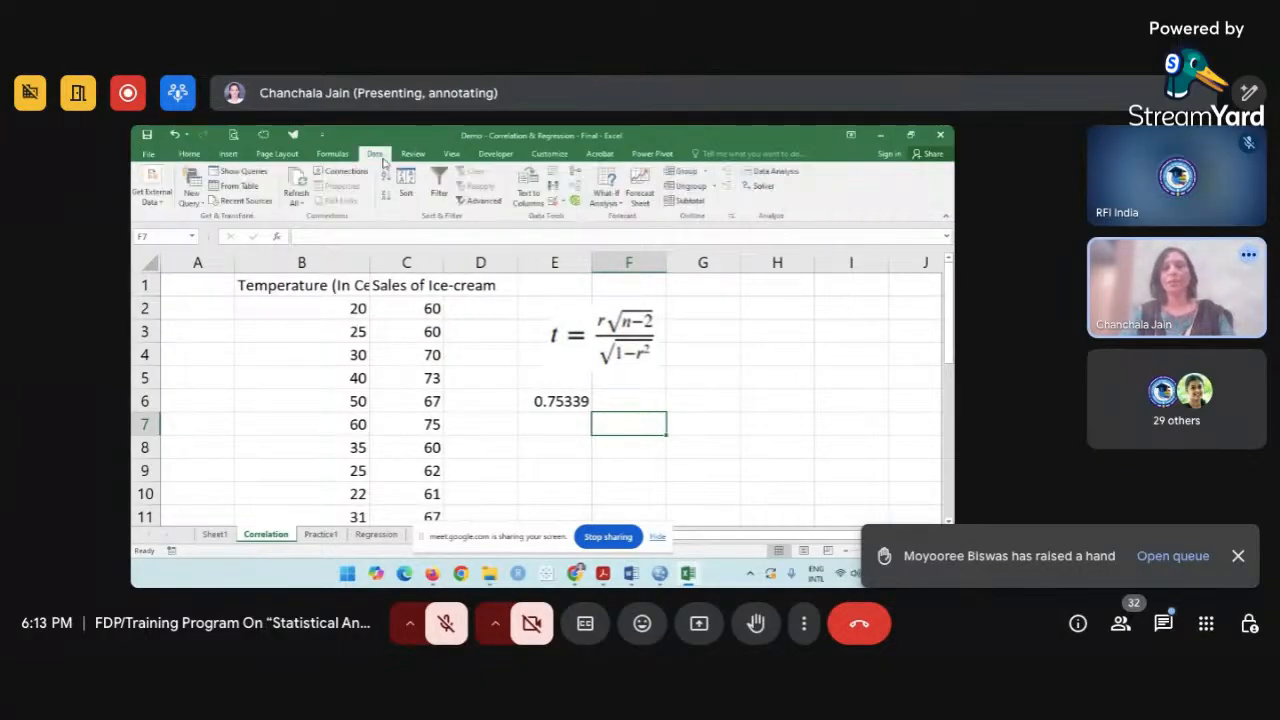
left_click(778, 173)
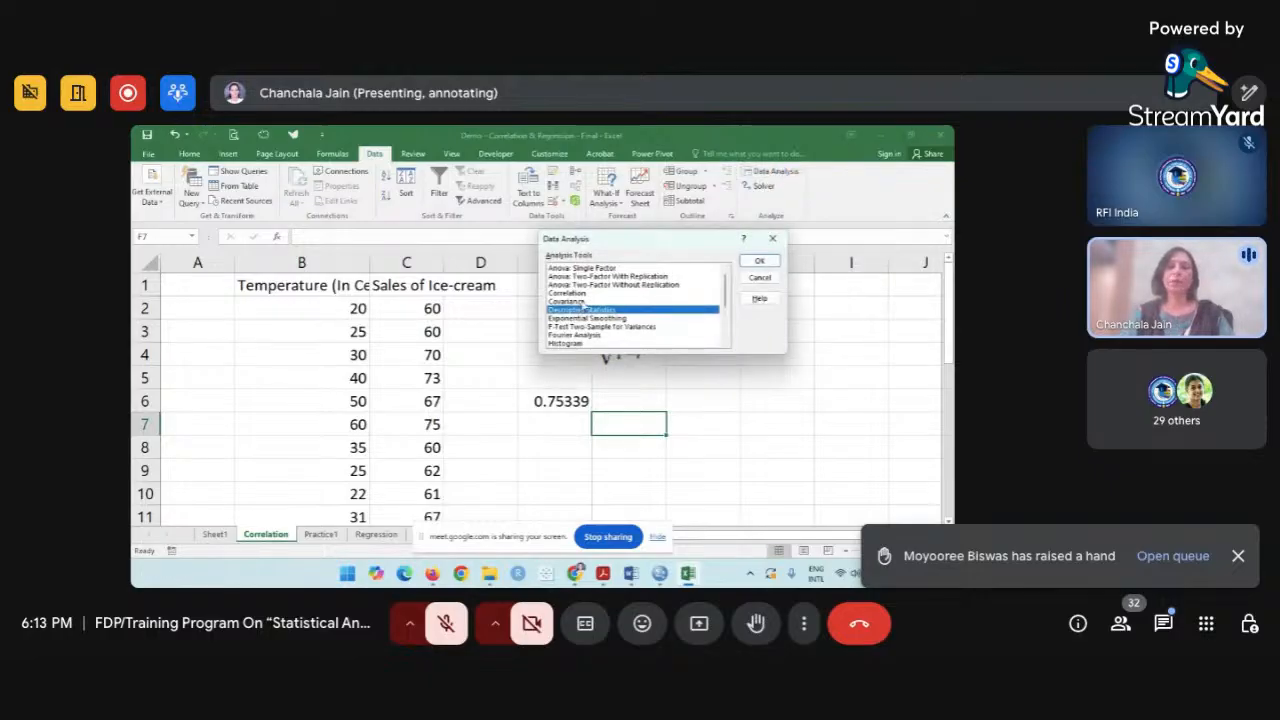
left_click(568, 293)
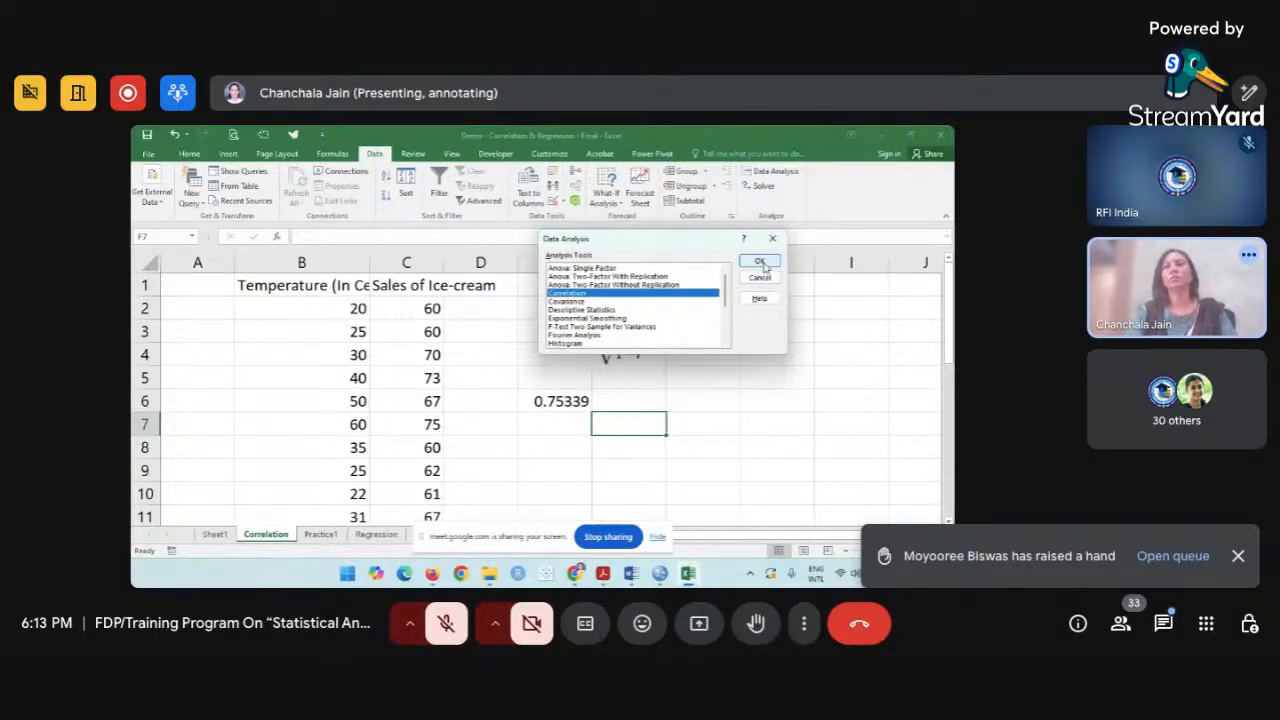
left_click(760, 262)
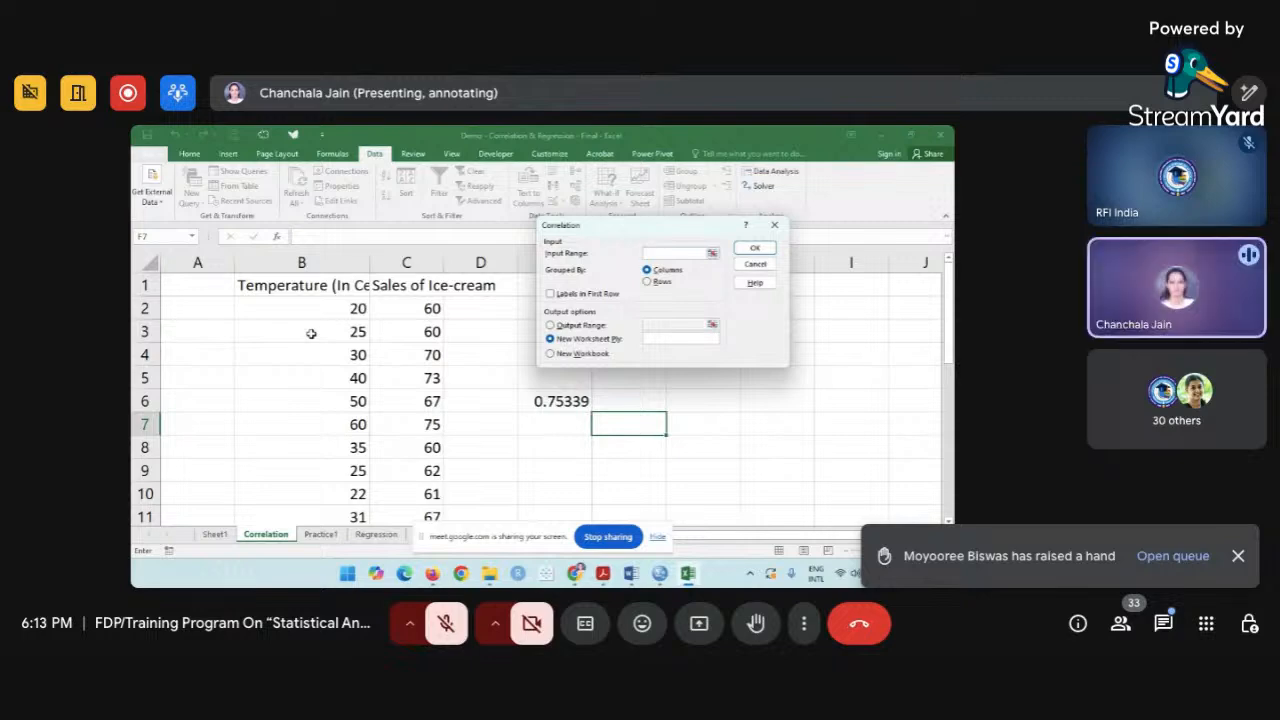
left_click_drag(278, 287, 414, 512)
scroll(414, 510, "down", 2)
scroll(414, 510, "up", 2)
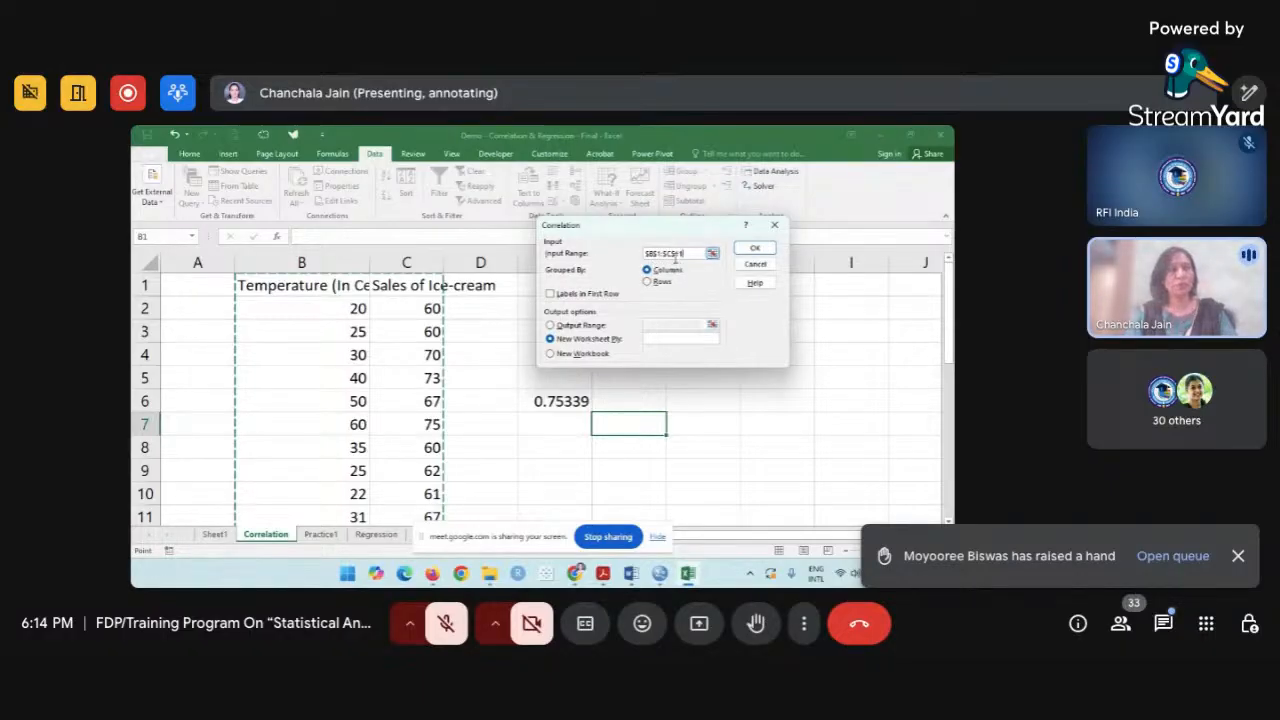
Treat the first row as labels, set the output range to cell G3 and run the correlation analysis.
left_click(550, 294)
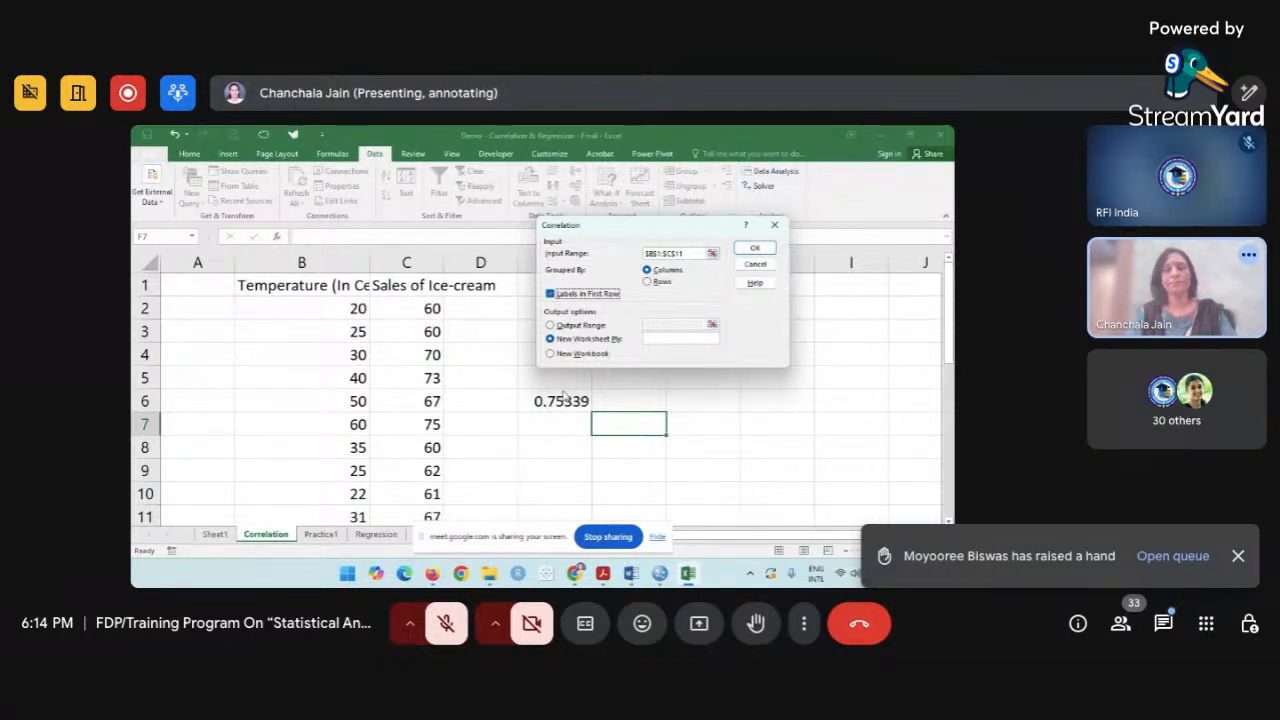
left_click(550, 326)
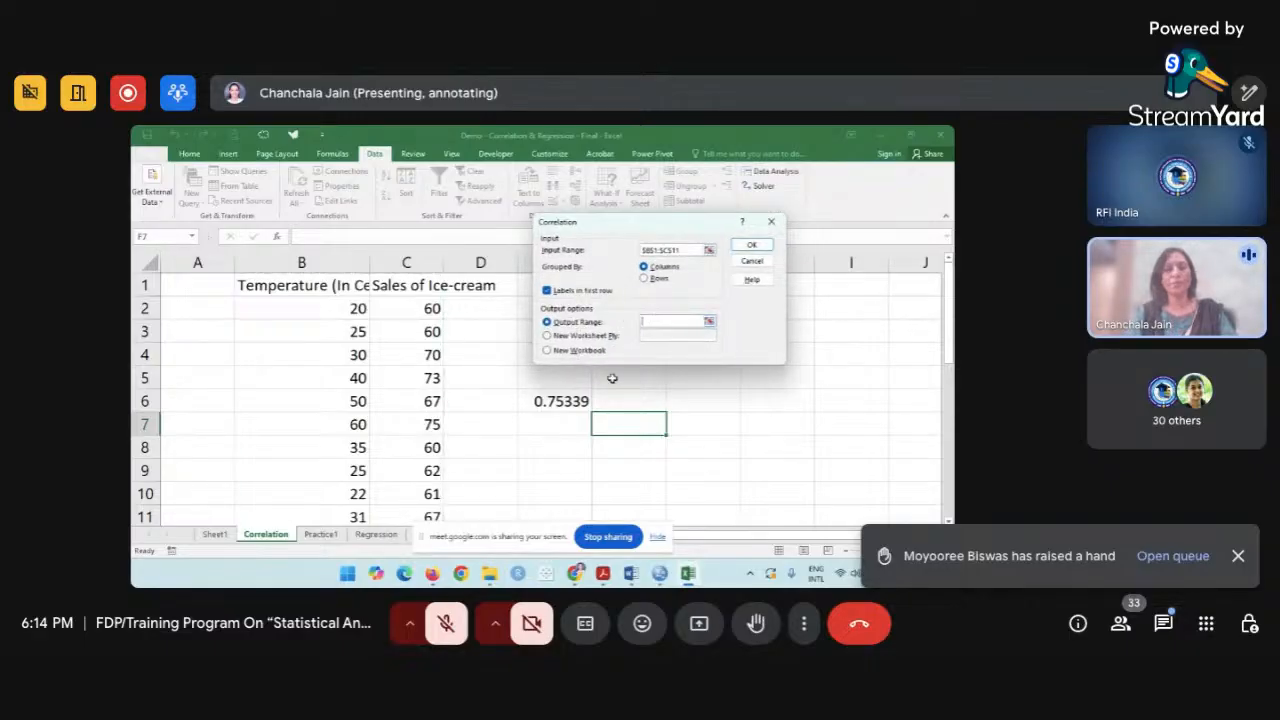
scroll(612, 378, "right", 3)
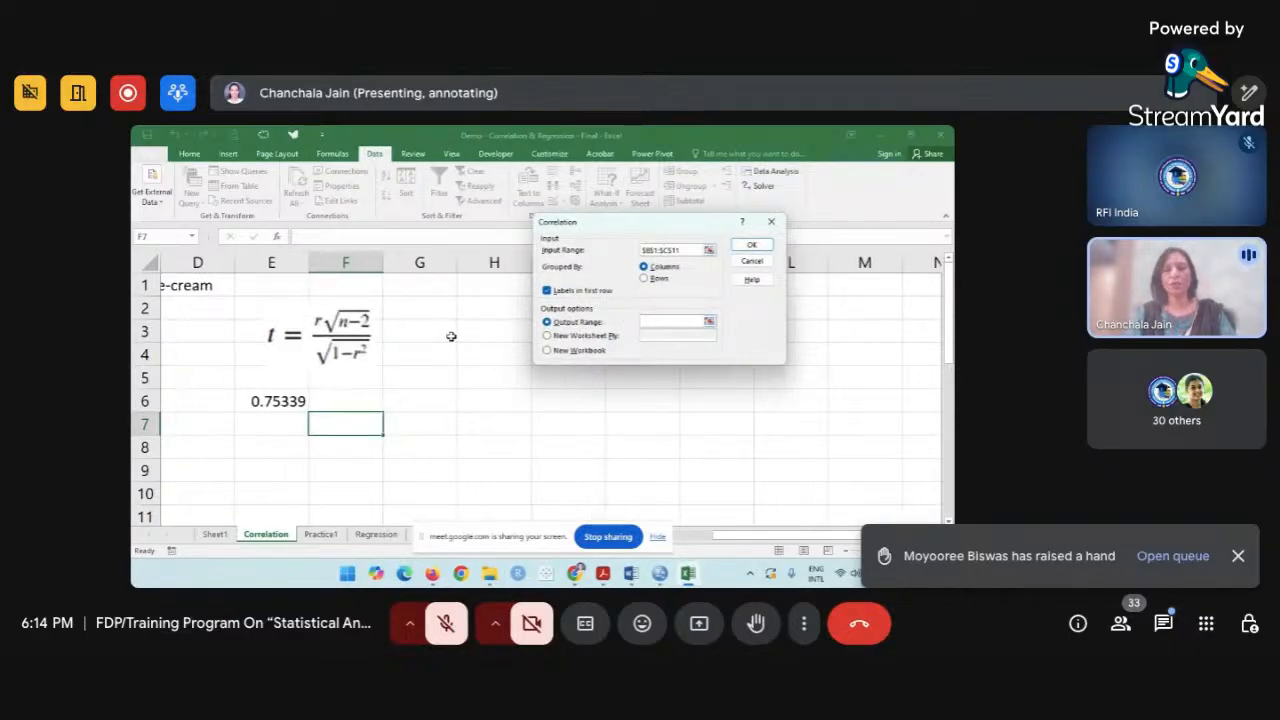
left_click(452, 337)
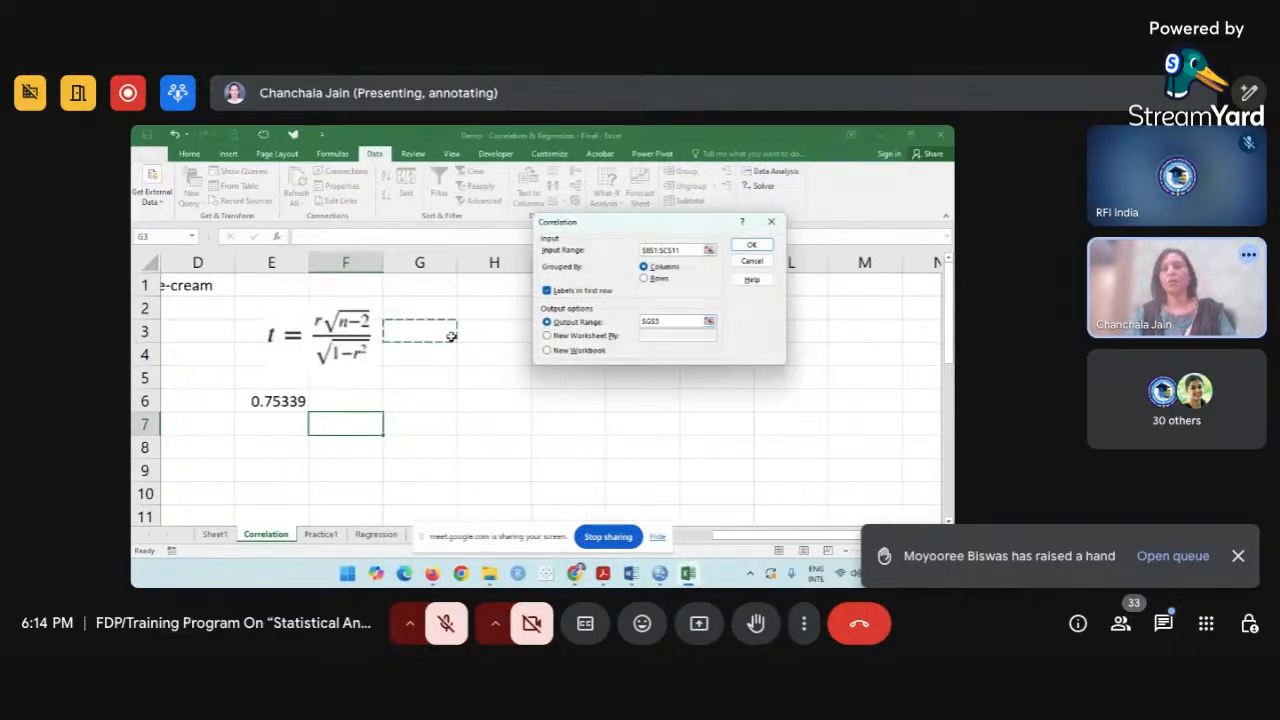
left_click(755, 247)
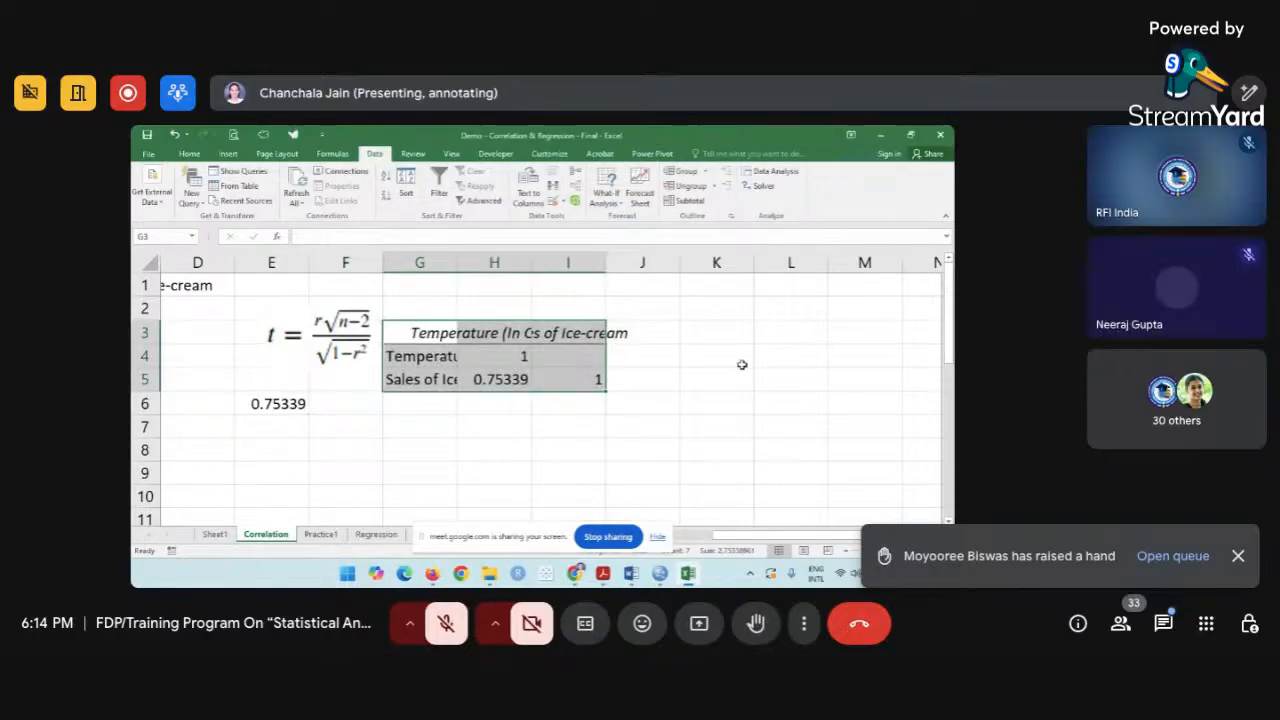
Widen columns H and I so the correlation matrix's "Temperature (In Celcius)" and "Sales of Ice-cream" headings fit in full.
left_click(738, 378)
double_click(533, 262)
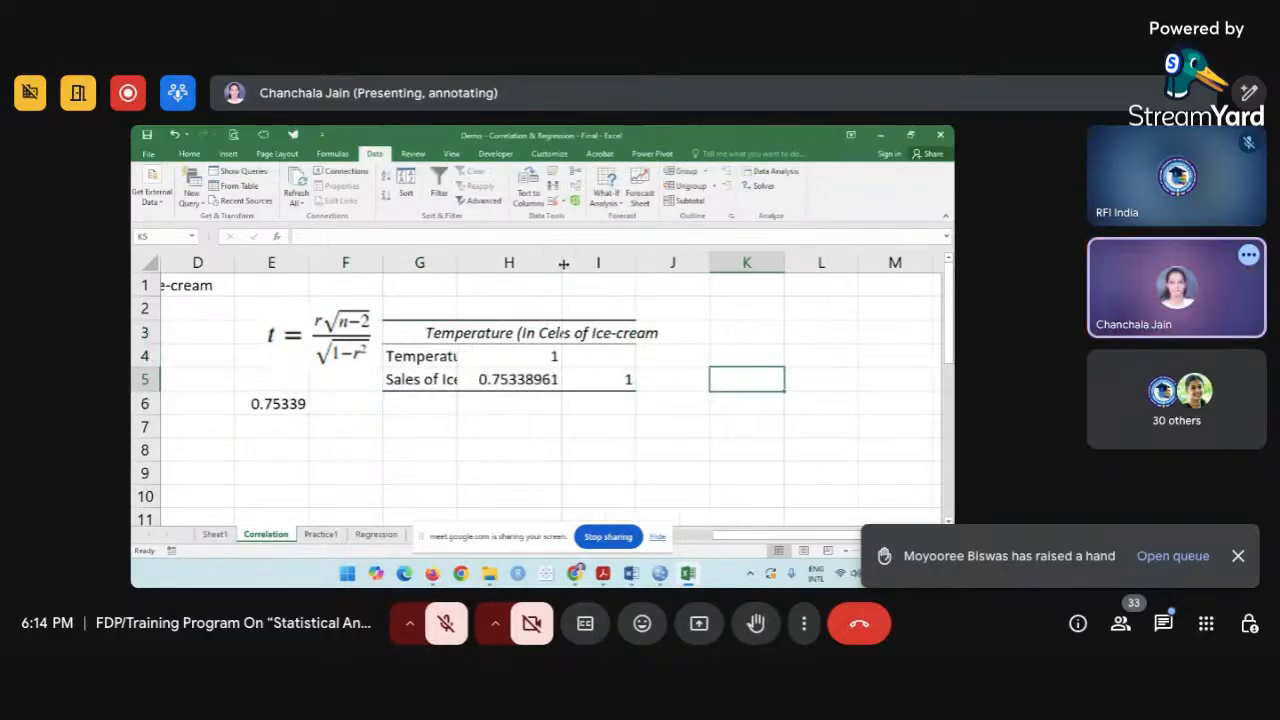
left_click_drag(637, 262, 703, 262)
left_click_drag(564, 262, 628, 262)
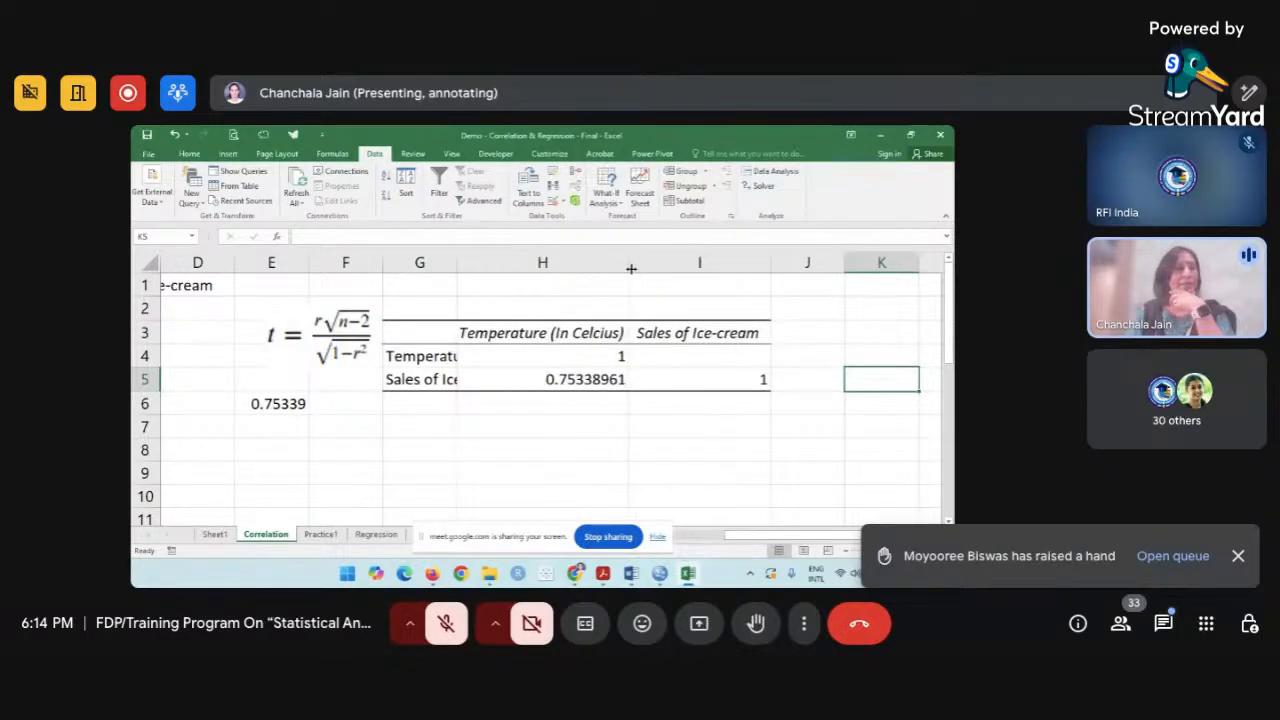
left_click(514, 403)
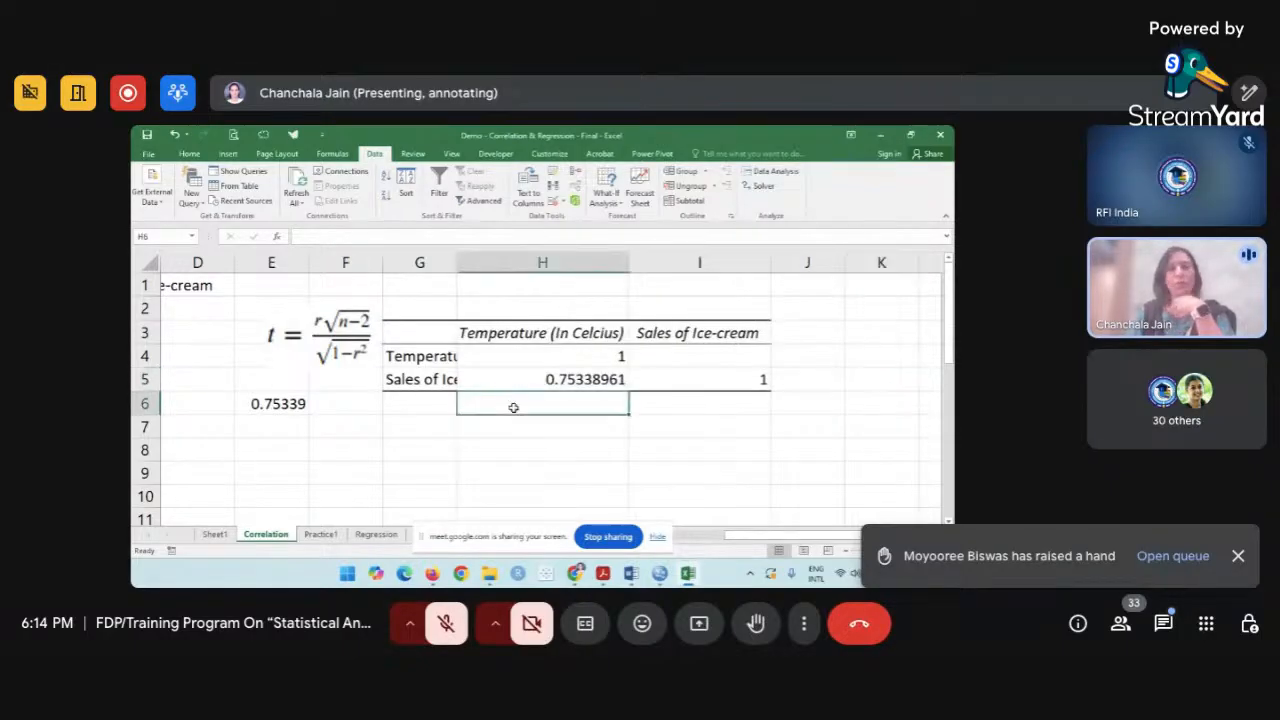
left_click(418, 362)
left_click(530, 327)
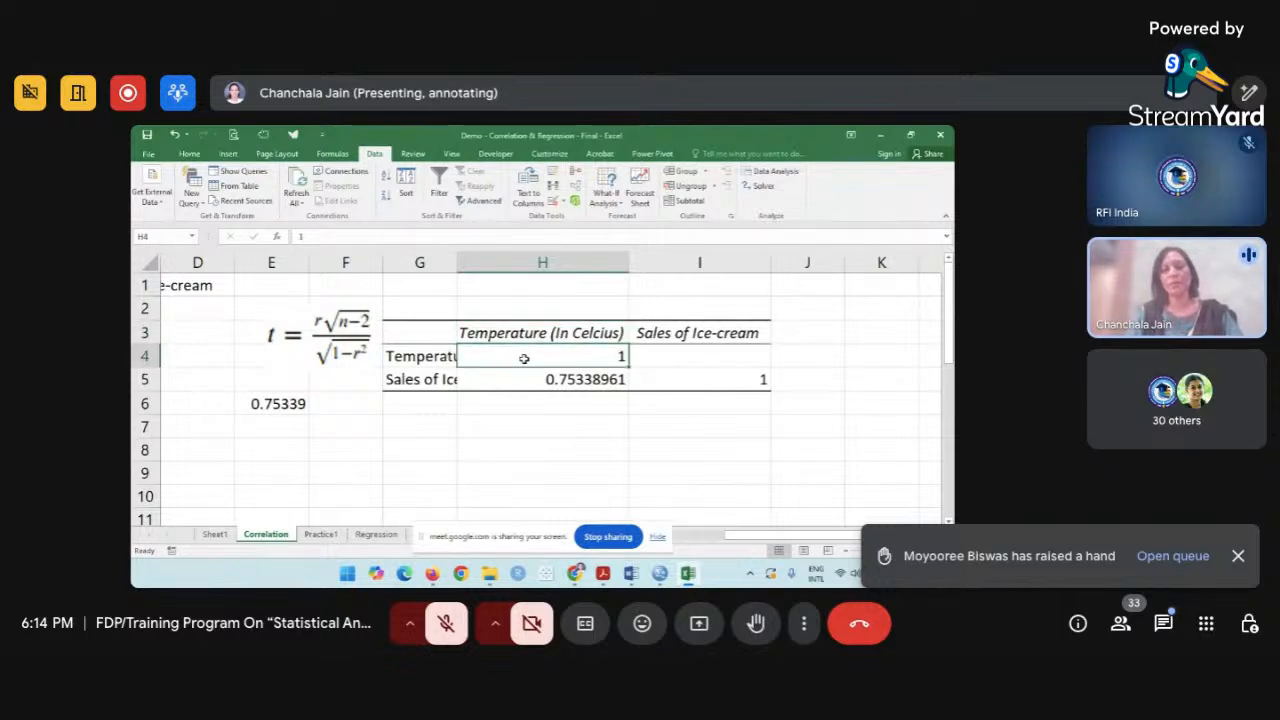
Examine the correlation matrix's row and column labels and compare its temperature–sales coefficient in H5 with the CORREL result in E6.
left_click(420, 380)
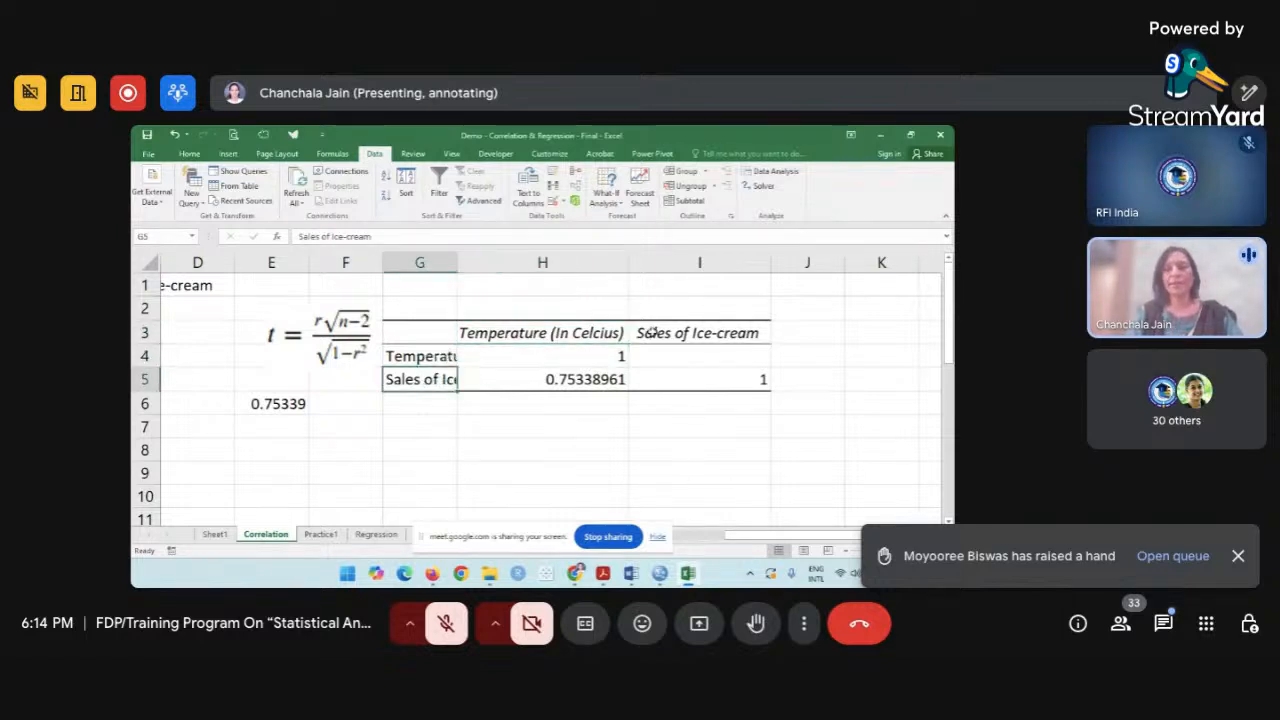
left_click(701, 327)
left_click(729, 381)
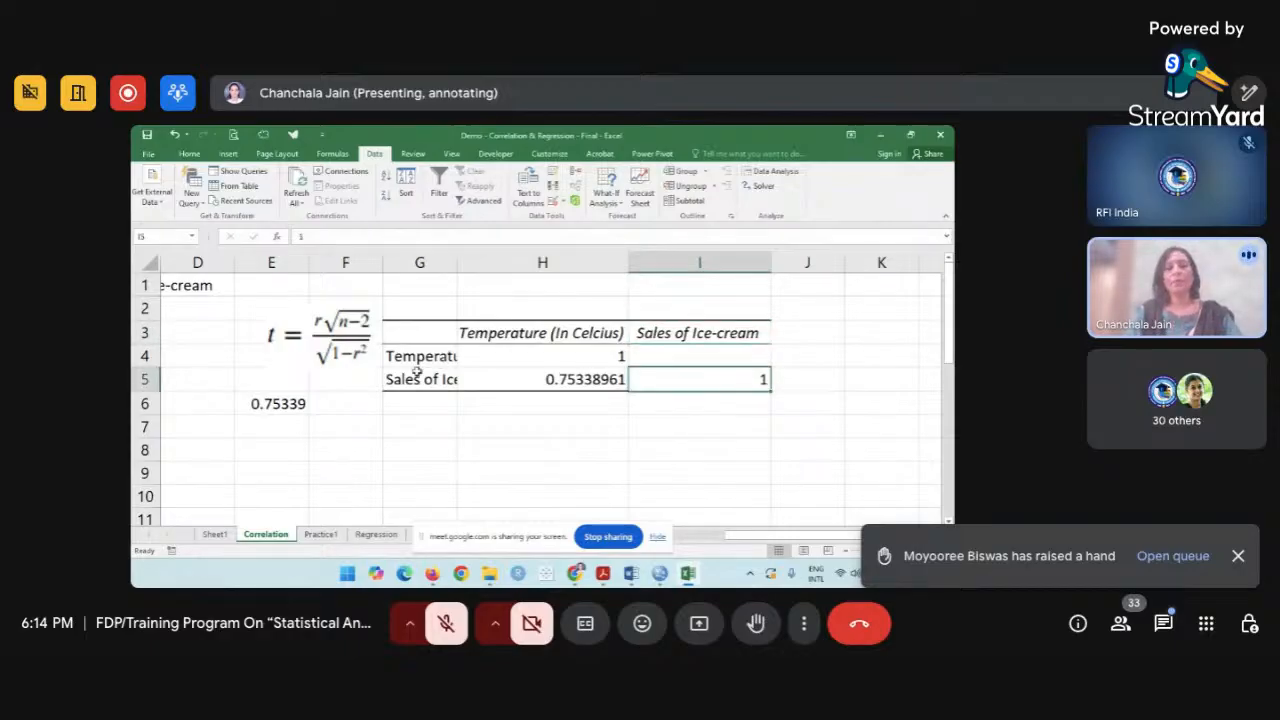
left_click(549, 316)
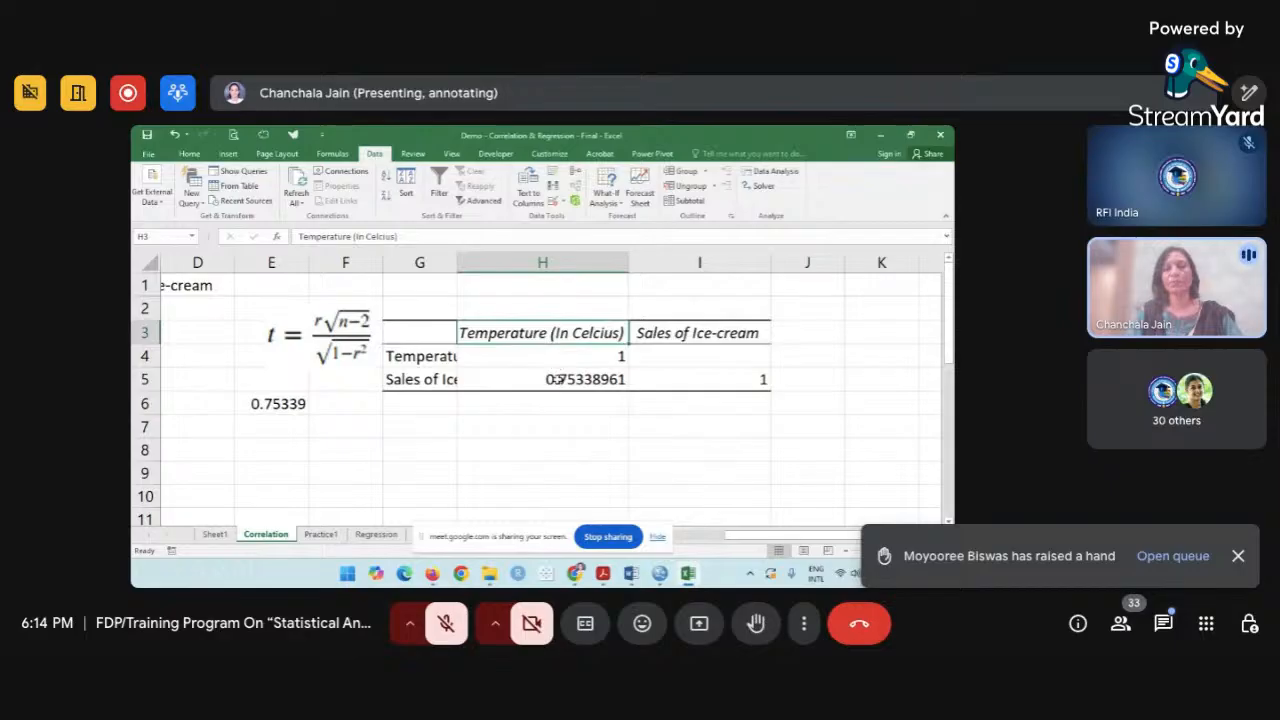
left_click(553, 380)
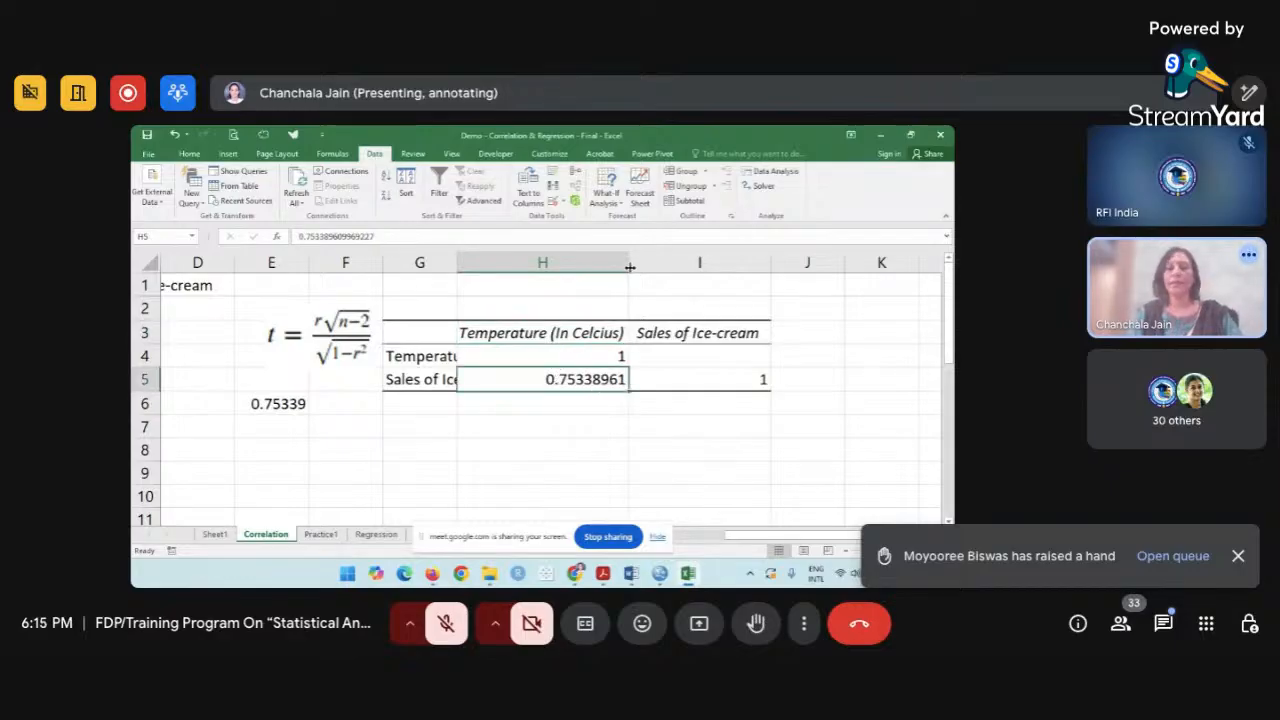
left_click_drag(630, 266, 630, 266)
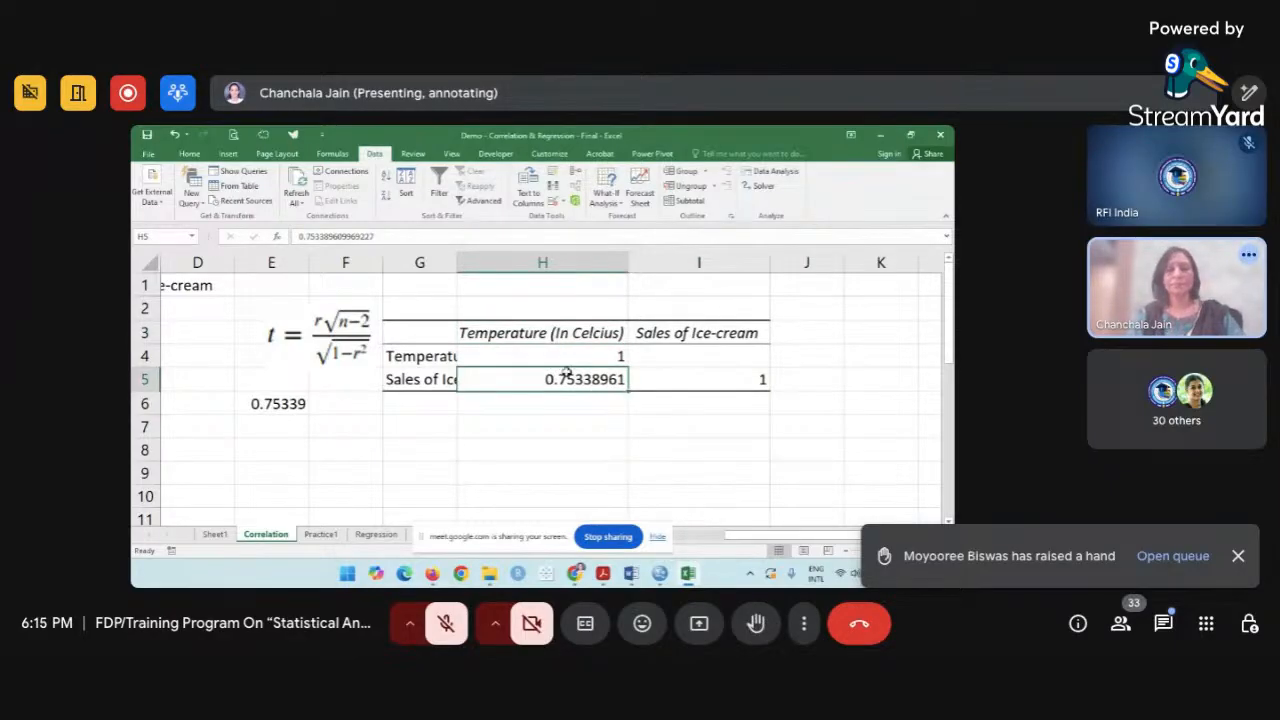
left_click(289, 405)
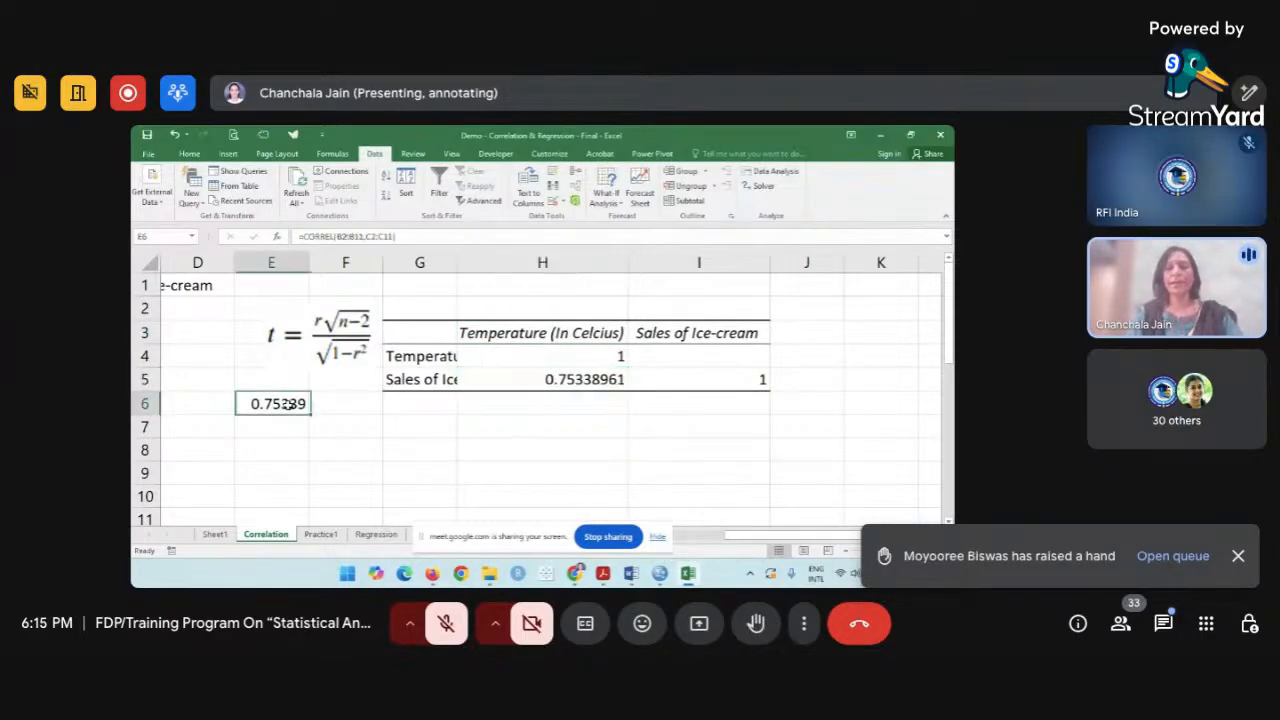
left_click(575, 360)
left_click(566, 381)
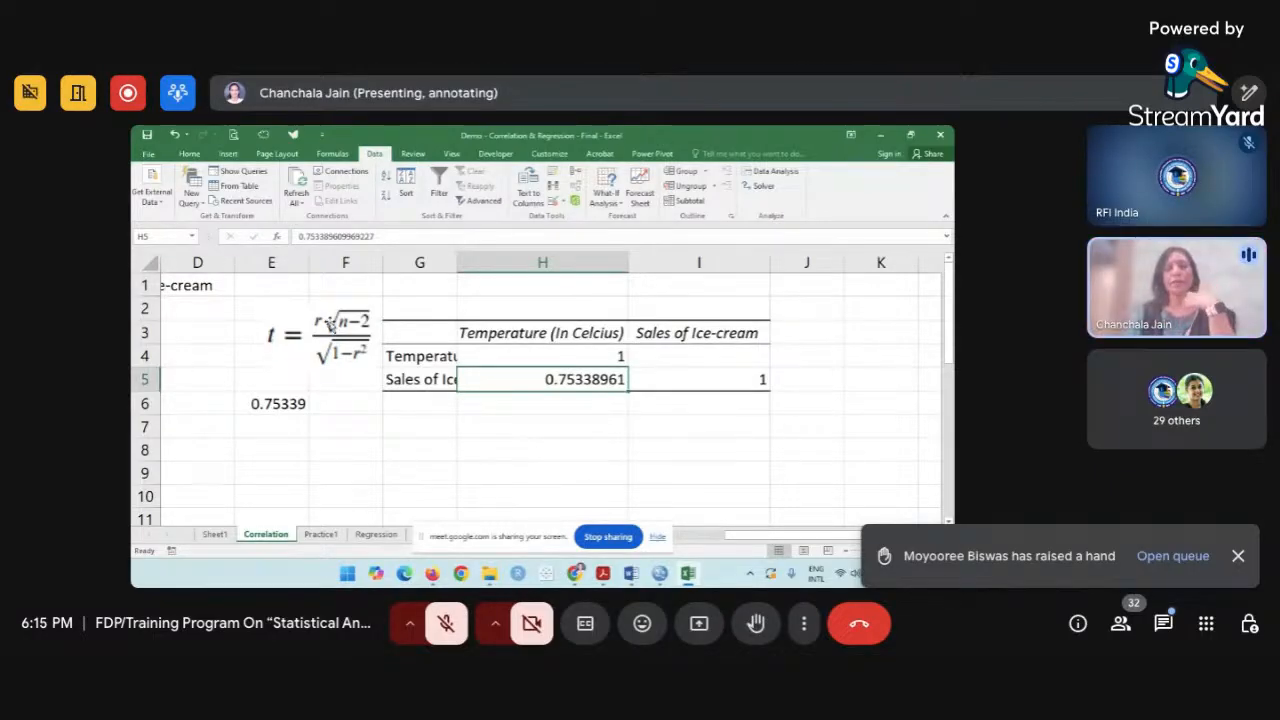
Move the t-statistic formula picture away from the correlation matrix, placing it mainly over column E above the CORREL result.
left_click(330, 326)
left_click_drag(330, 326, 286, 322)
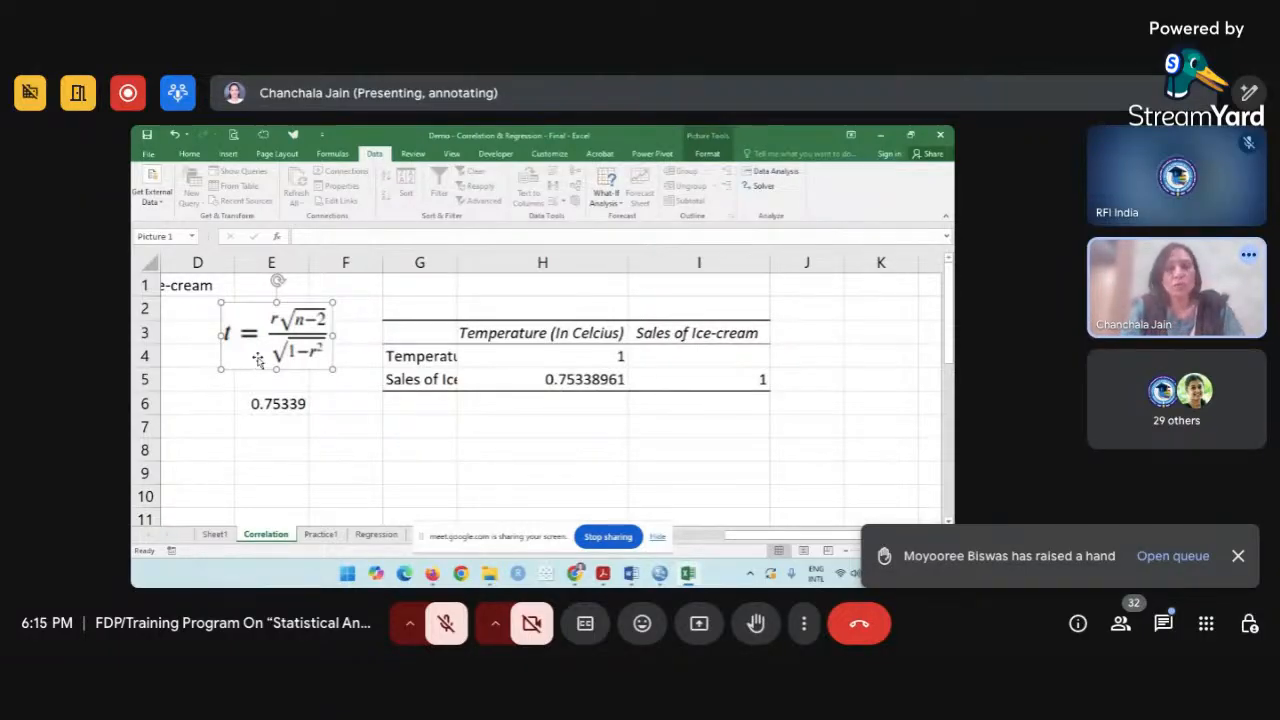
Label cell E8 "Numerator" for the upper part of the t-statistic formula.
left_click(302, 440)
scroll(302, 440, "left", 1)
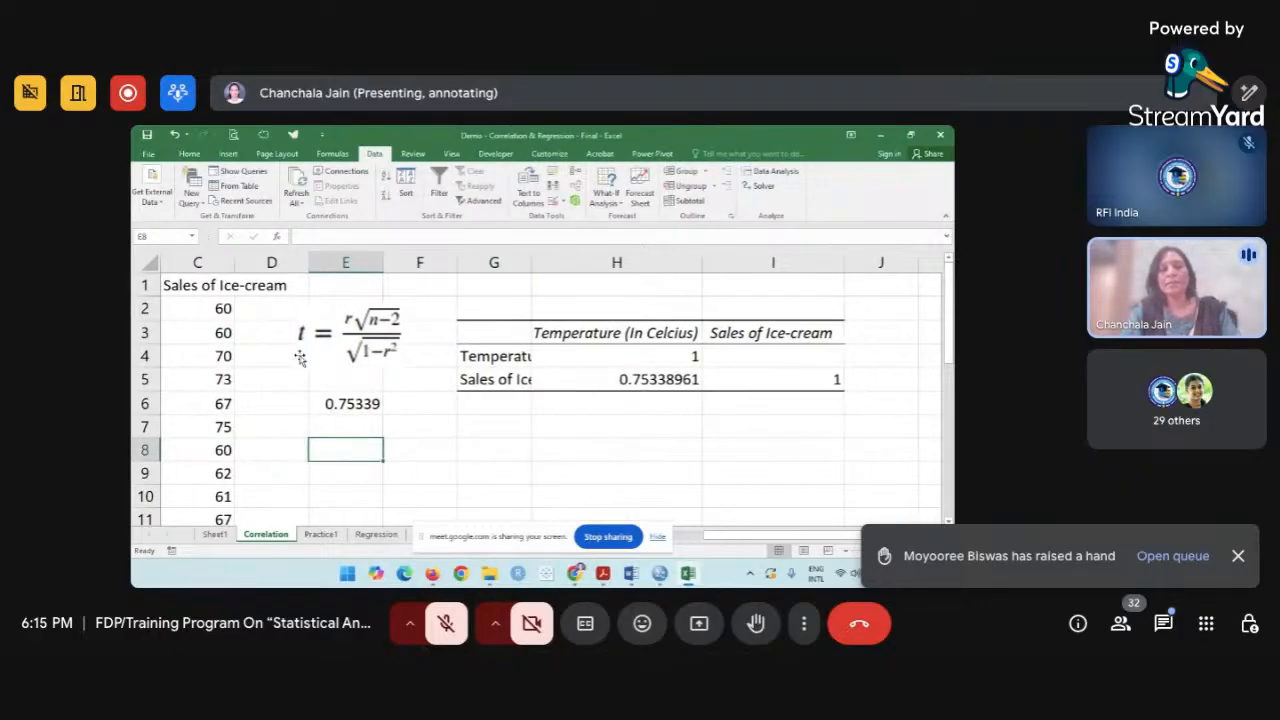
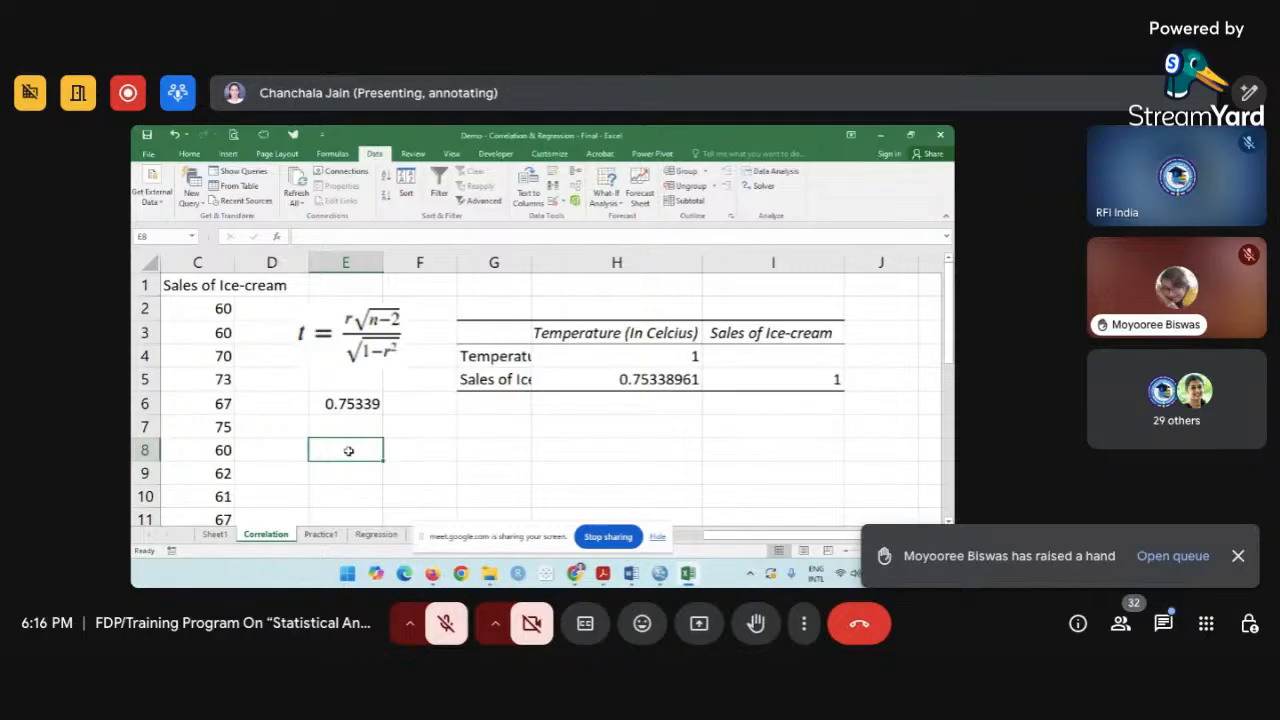
type("Numer")
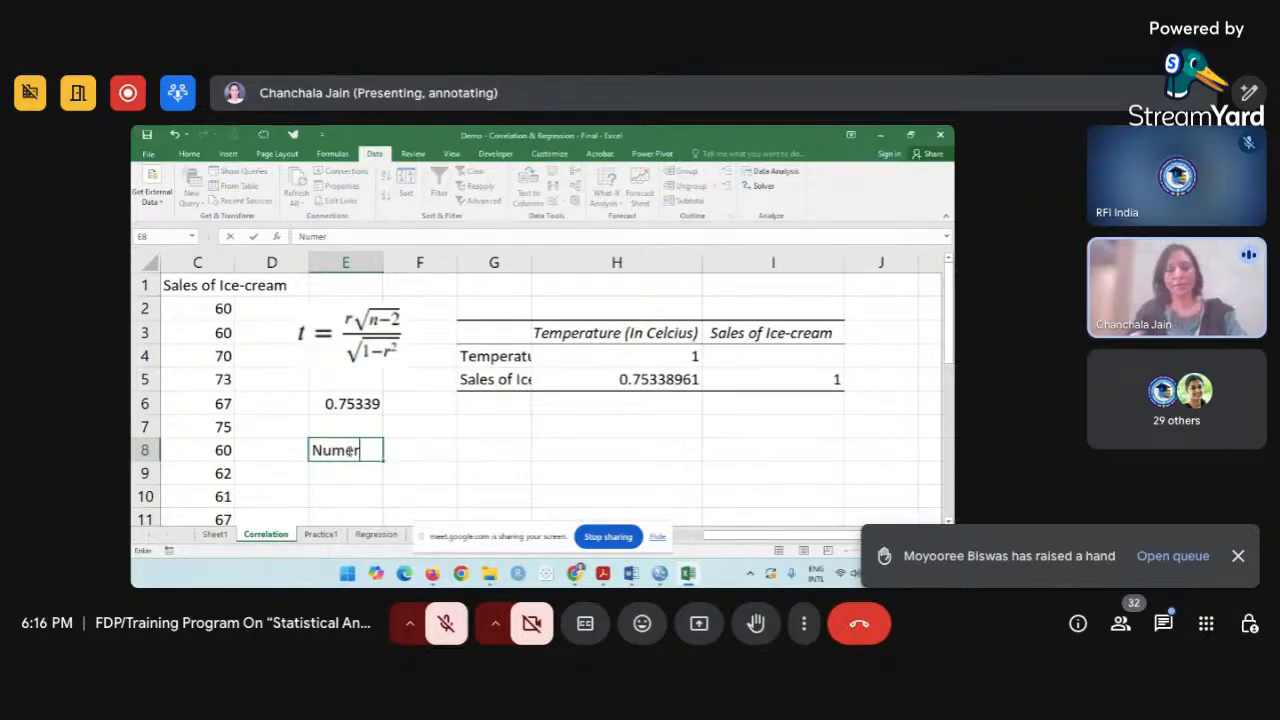
type("ator")
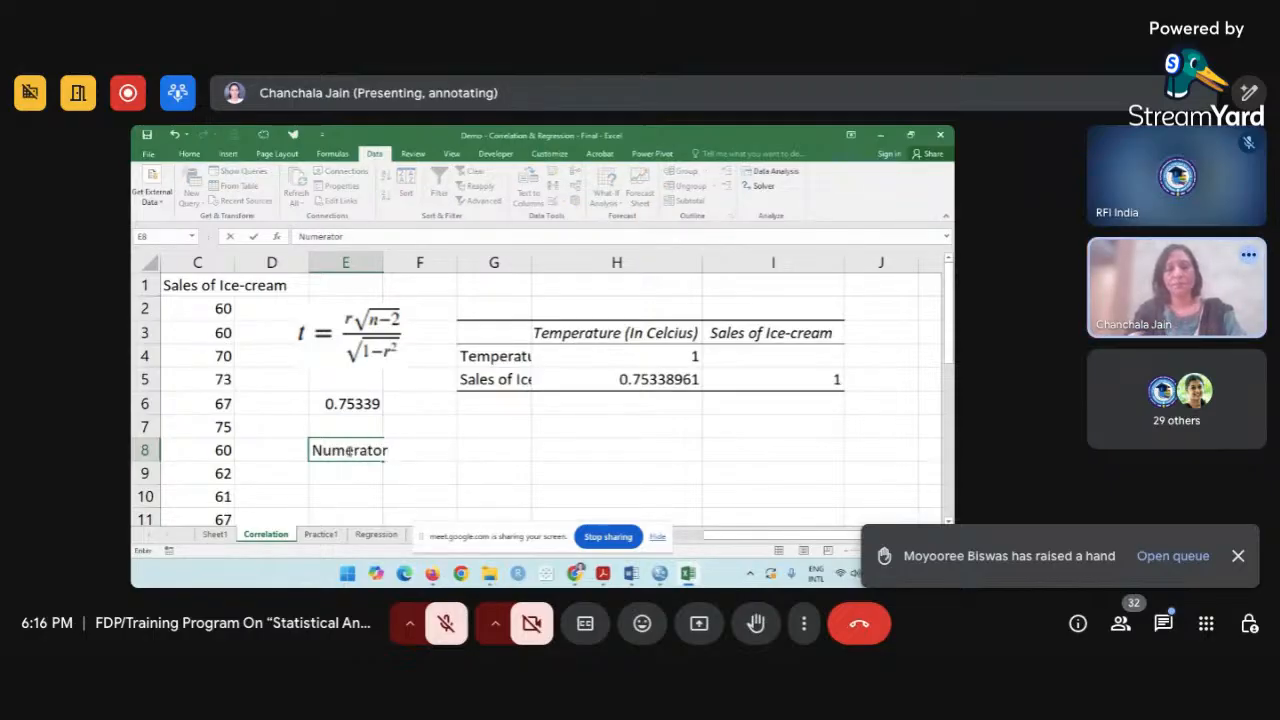
key("Tab")
Calculate the t-statistic's numerator in cell F8 with =E6*SQRT(10-2).
type("=")
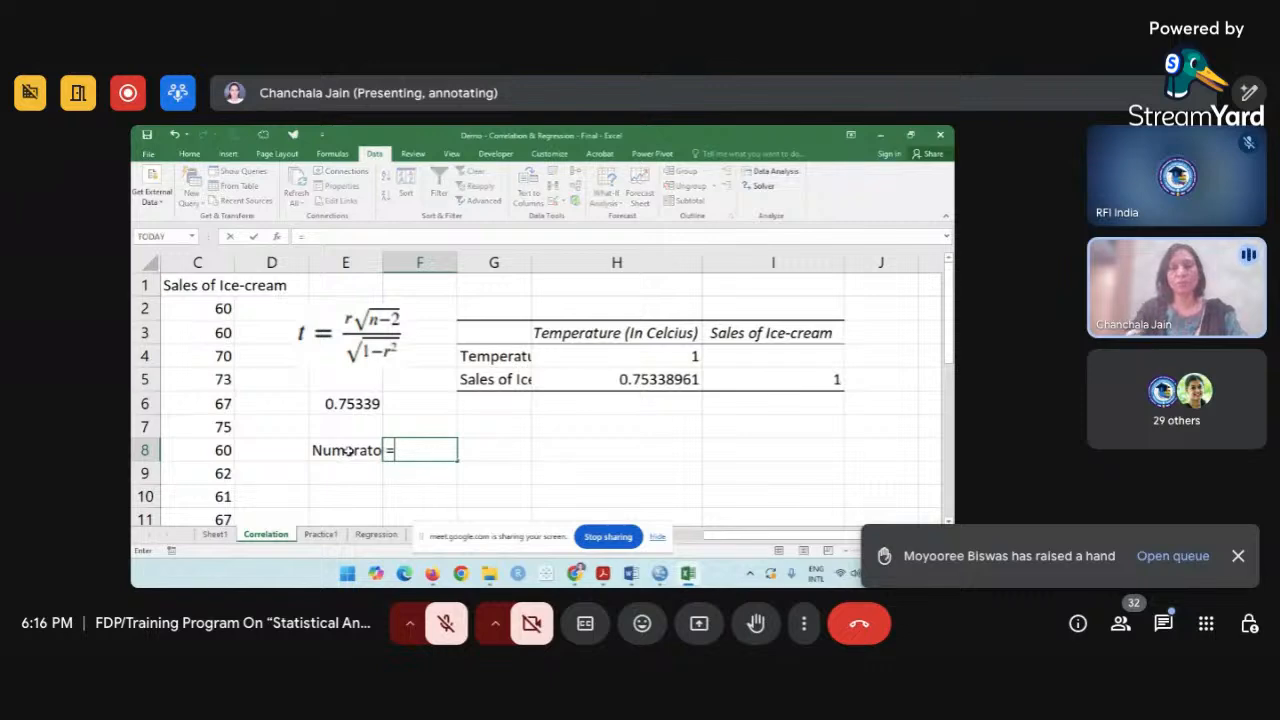
left_click(343, 404)
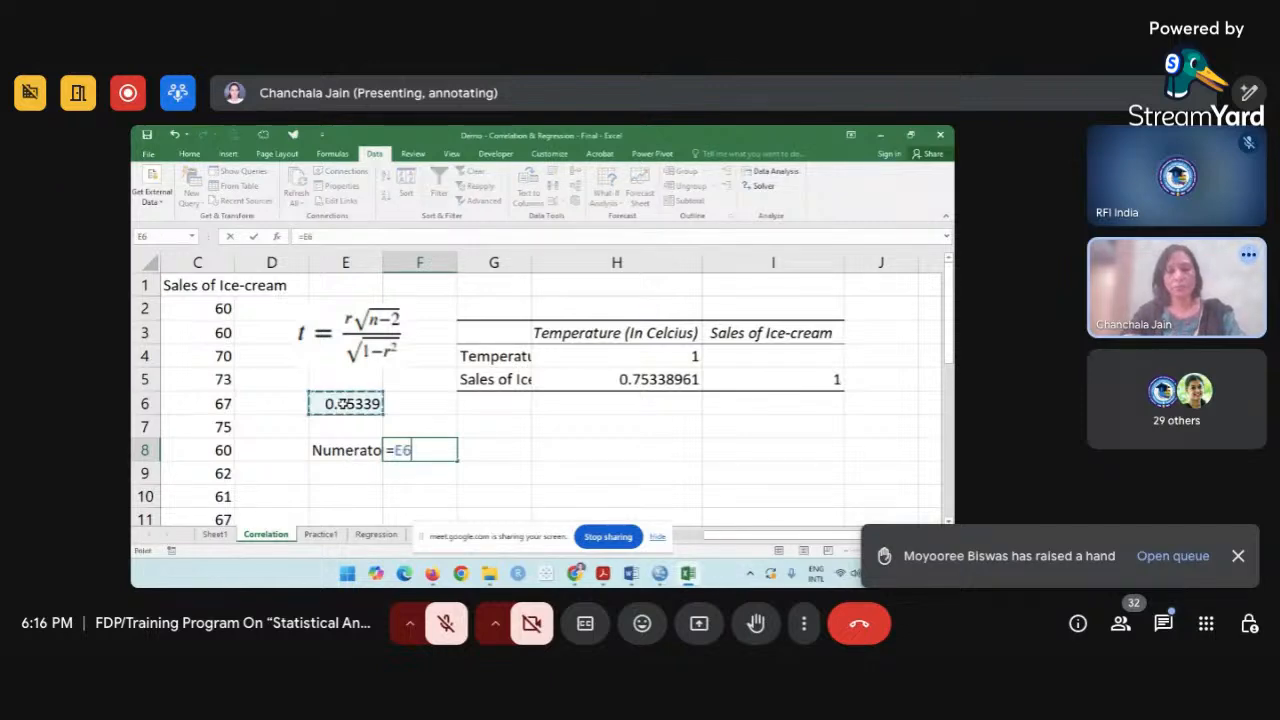
type("*sq")
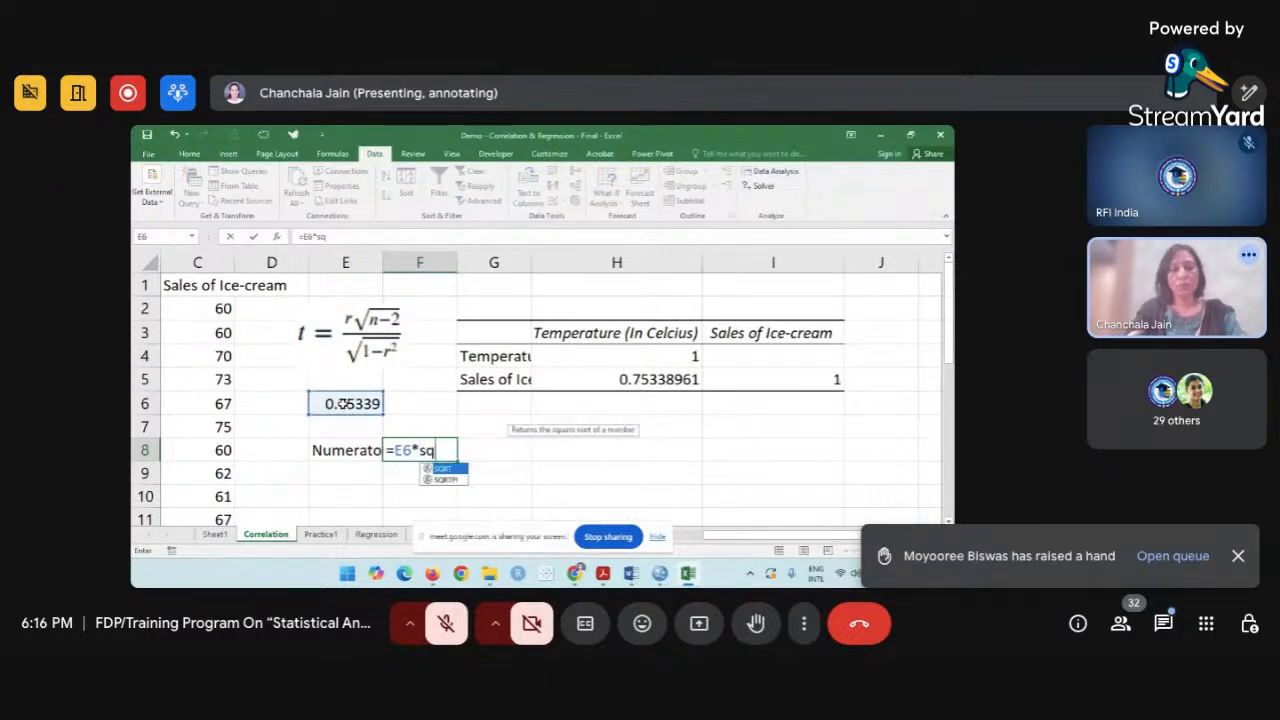
type("rt")
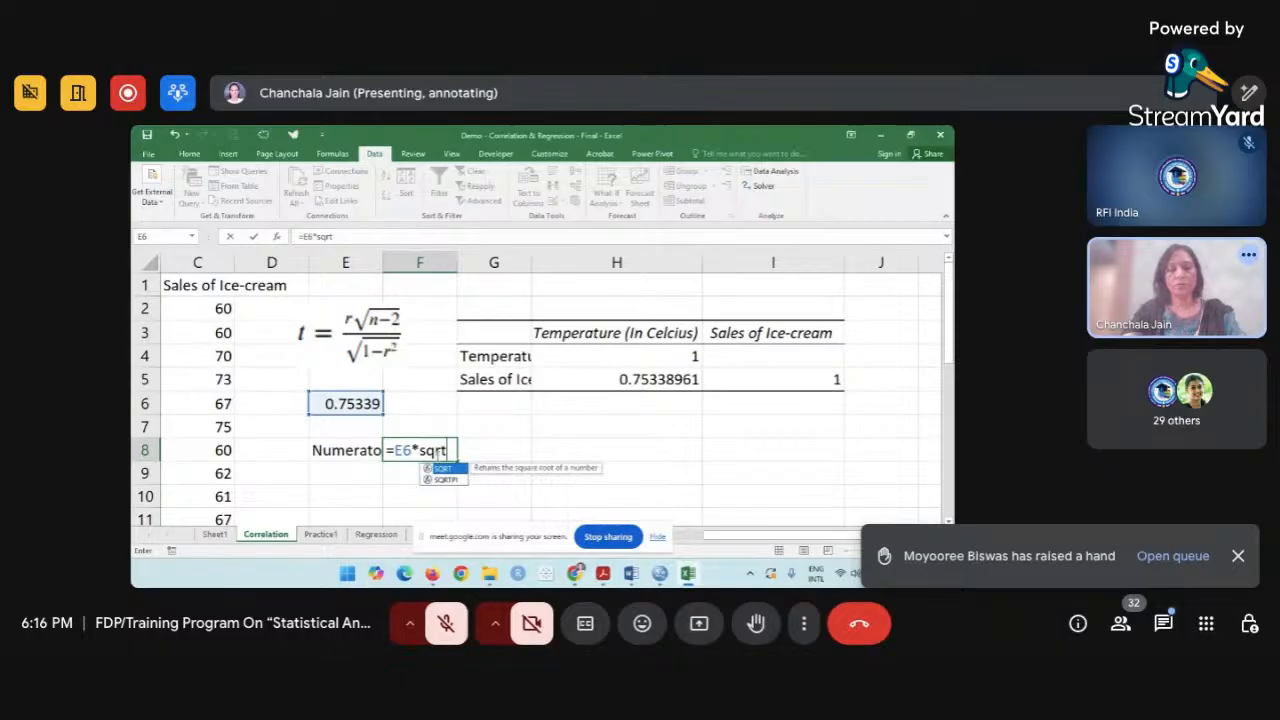
double_click(446, 469)
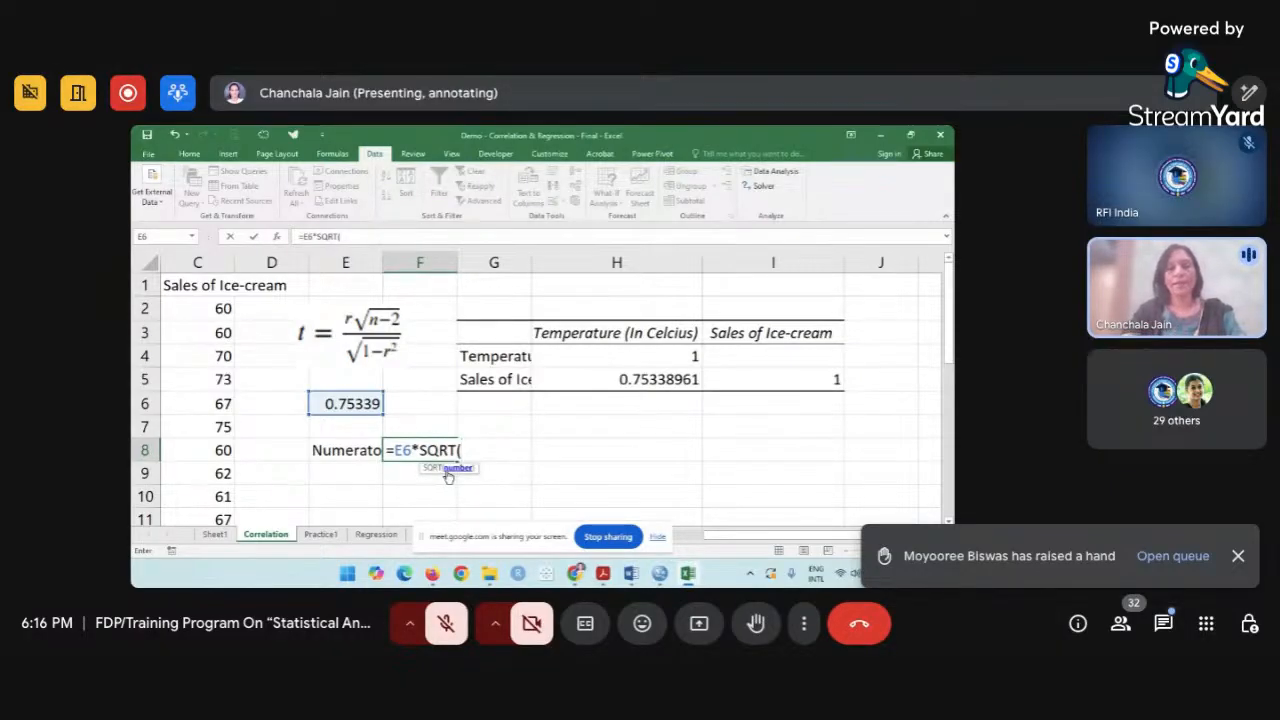
scroll(338, 465, "left", 1)
scroll(338, 465, "down", 2)
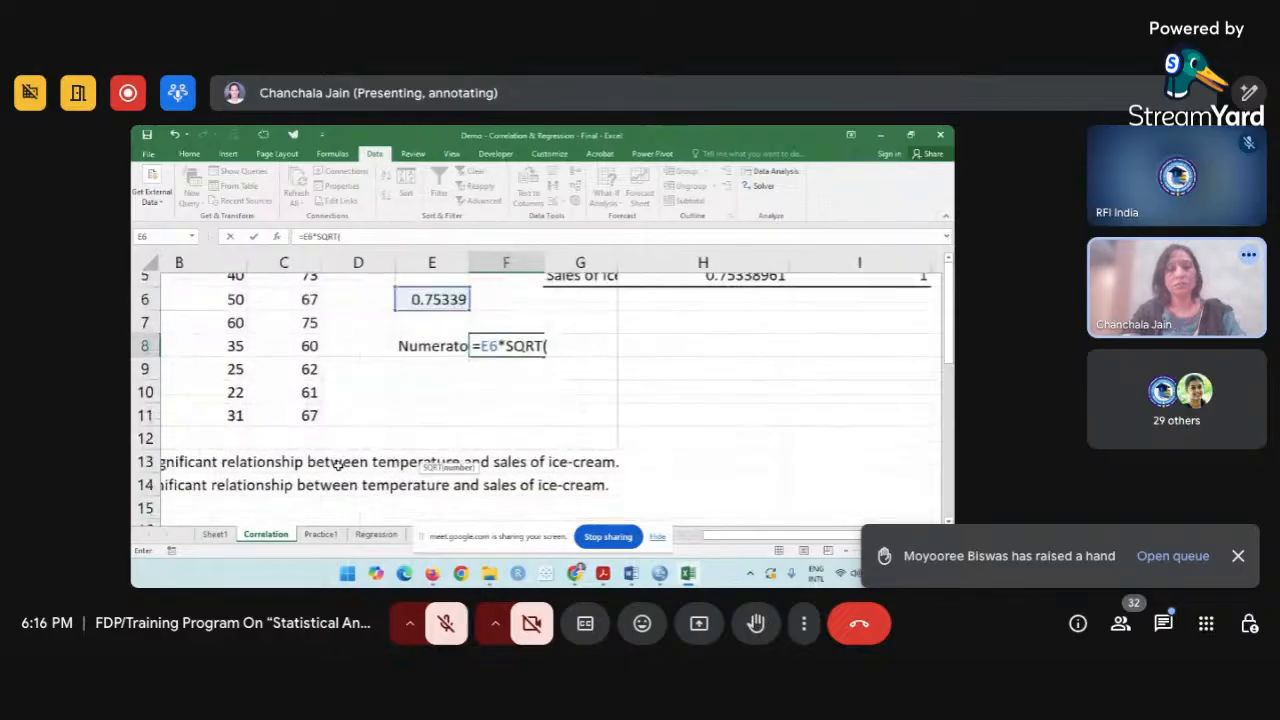
scroll(338, 467, "up", 2)
scroll(338, 465, "up", 1)
scroll(338, 465, "down", 2)
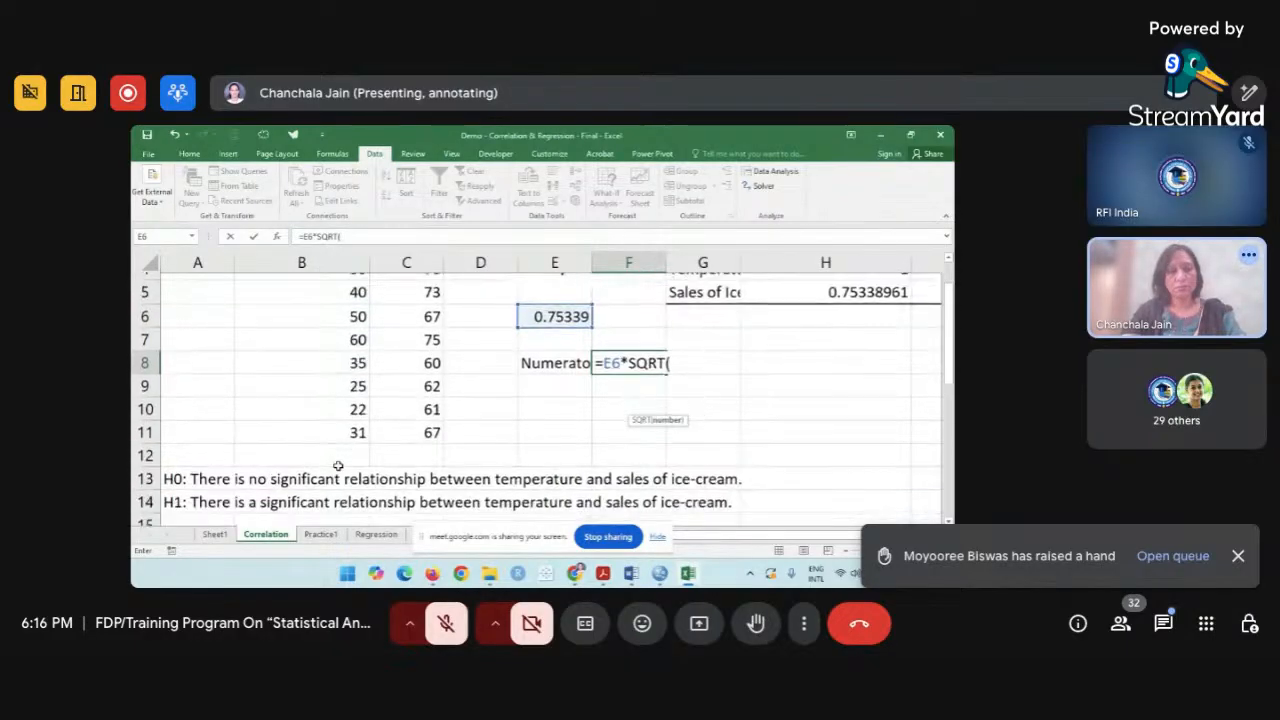
scroll(338, 466, "up", 1)
scroll(338, 466, "right", 2)
scroll(338, 466, "left", 1)
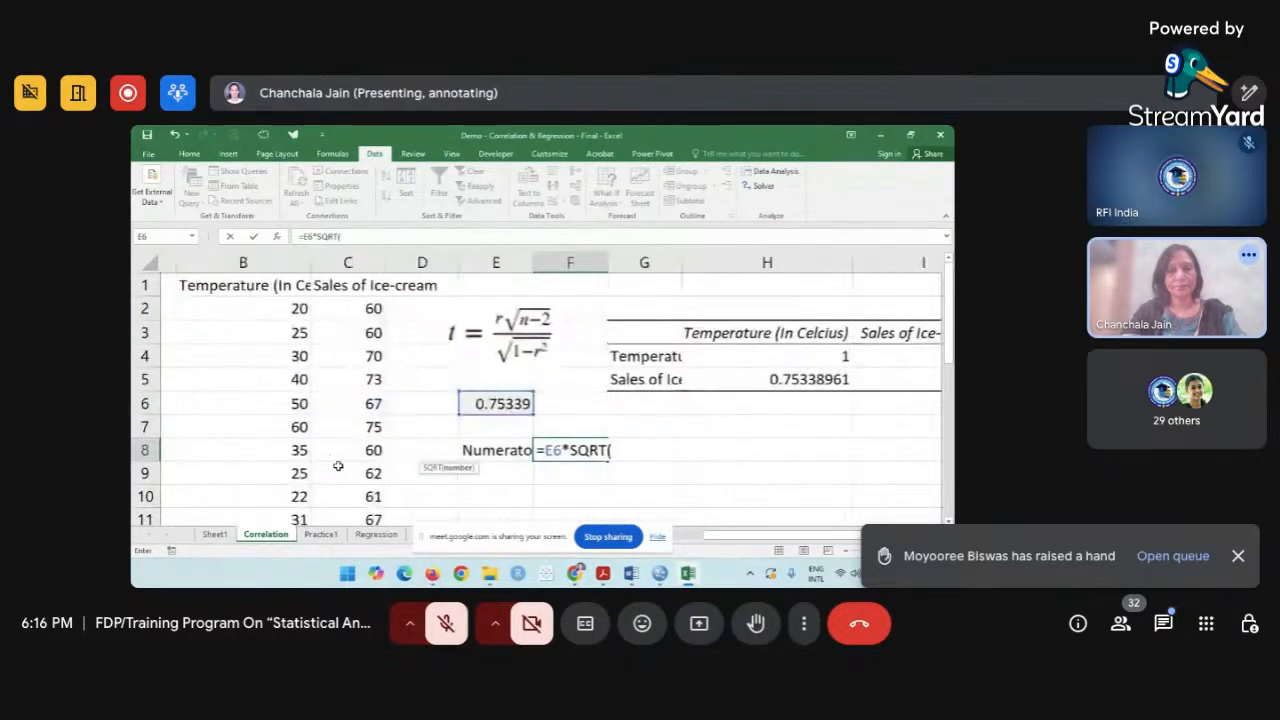
type("10")
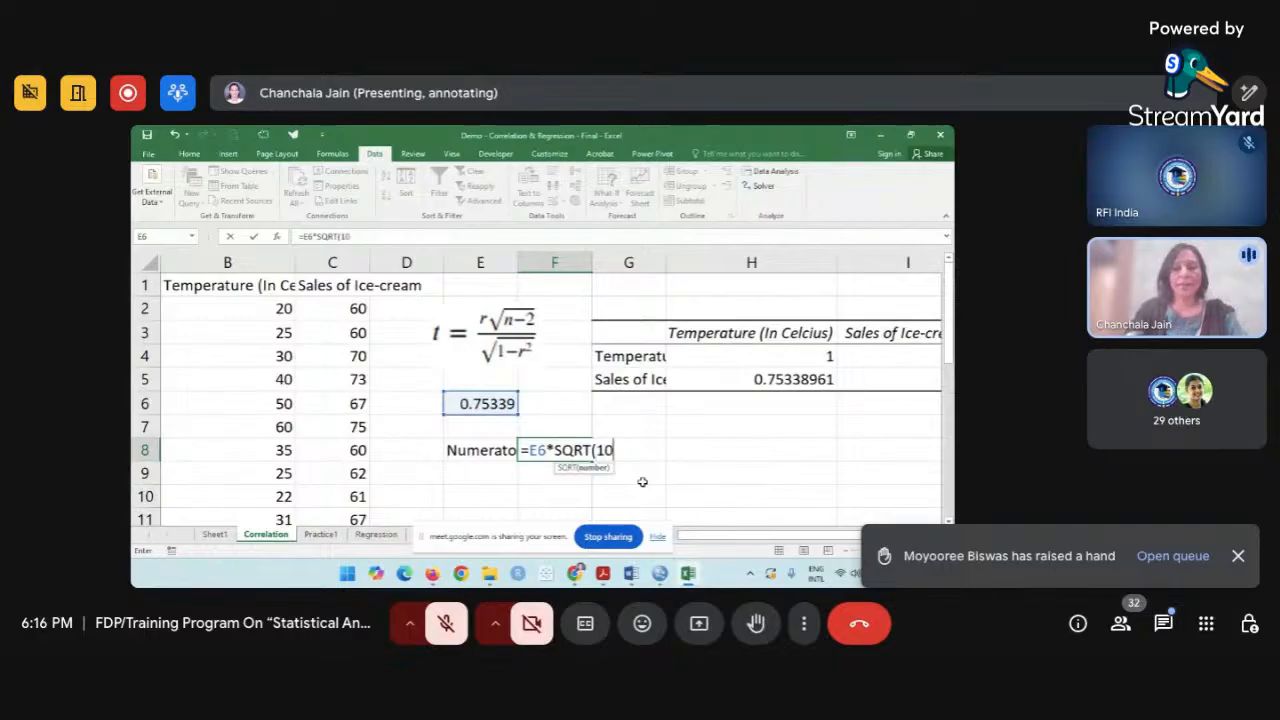
type("-2)")
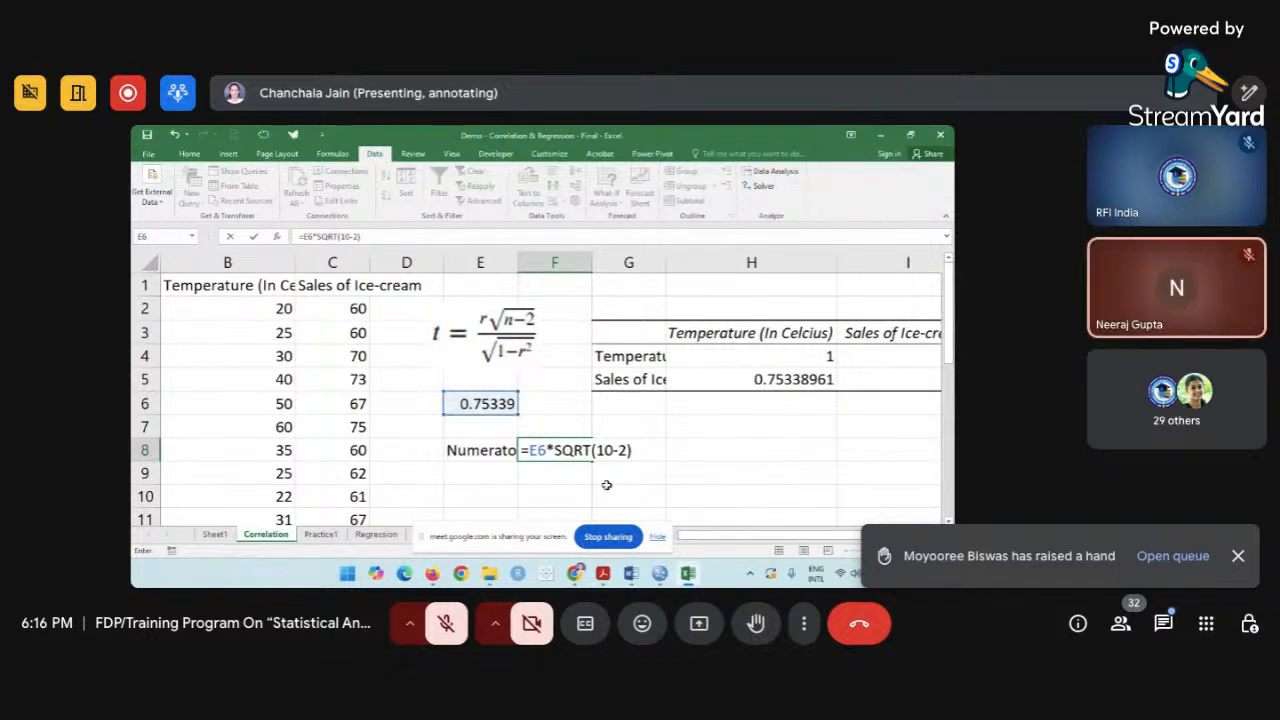
key("Return")
Label cell E7 with just "n" for the sample size, discarding the auto-completed "Numerator" text.
left_click(476, 422)
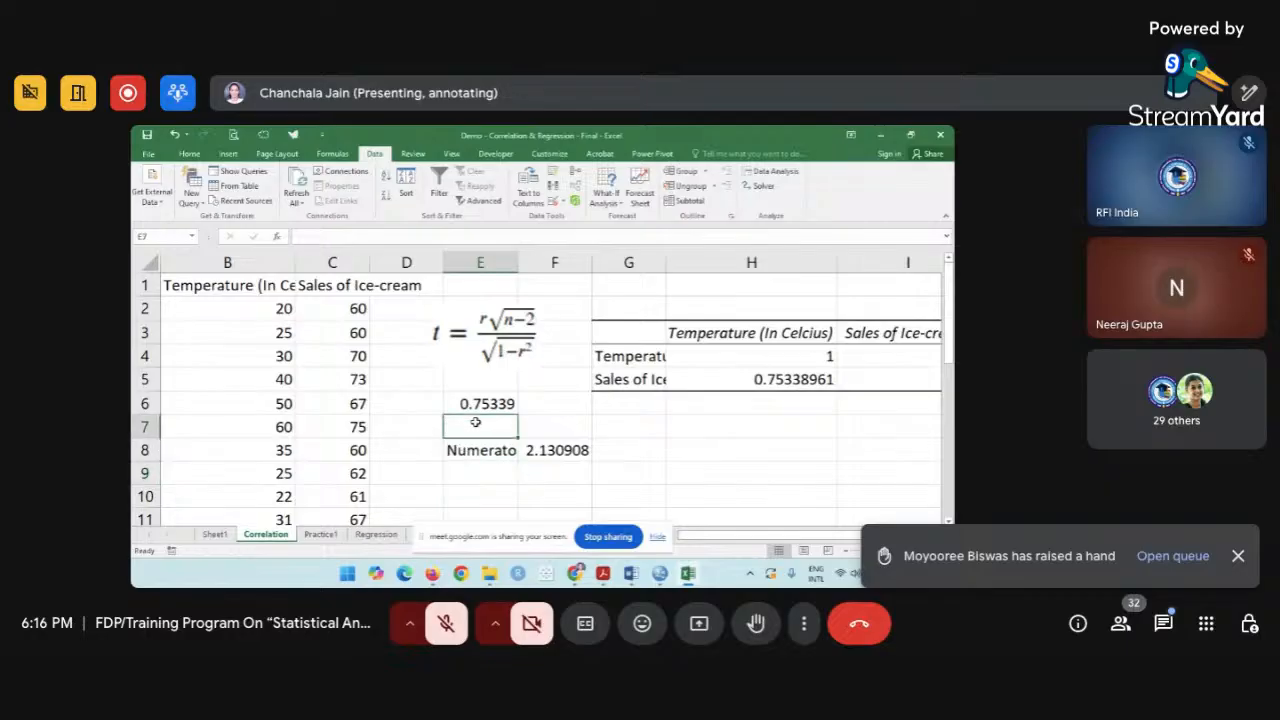
type("Numerator")
key("Tab")
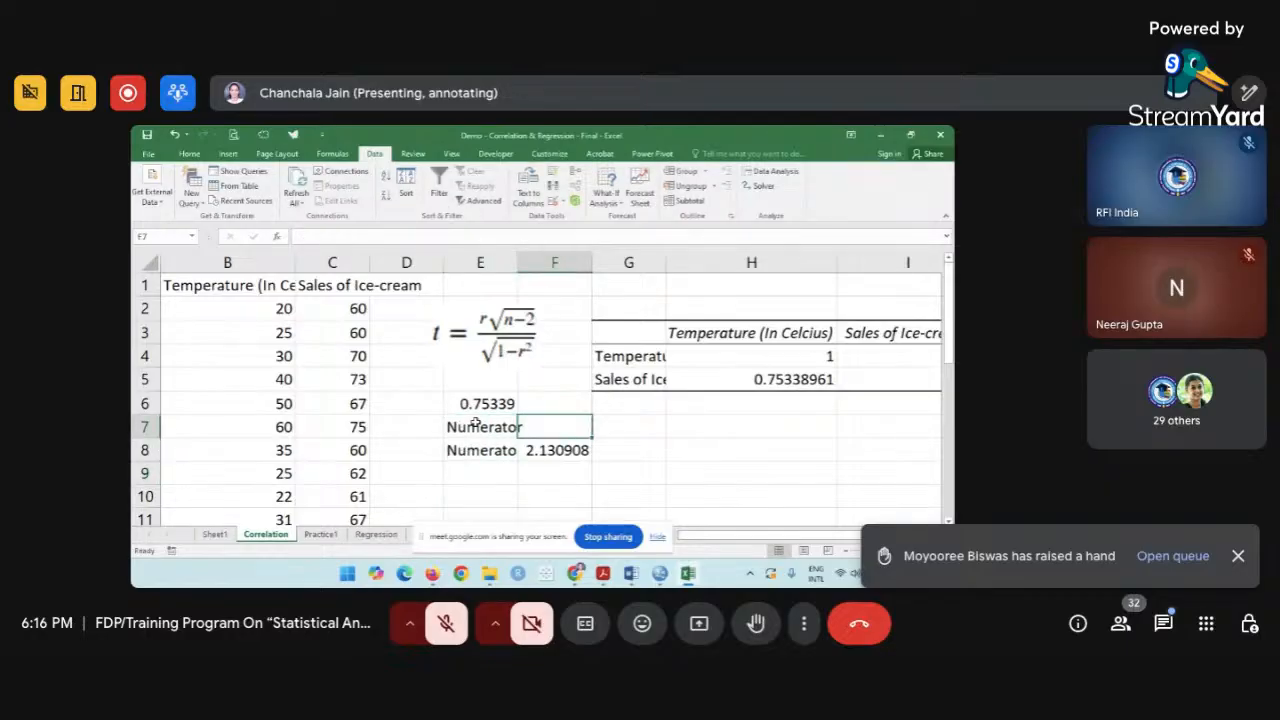
double_click(476, 422)
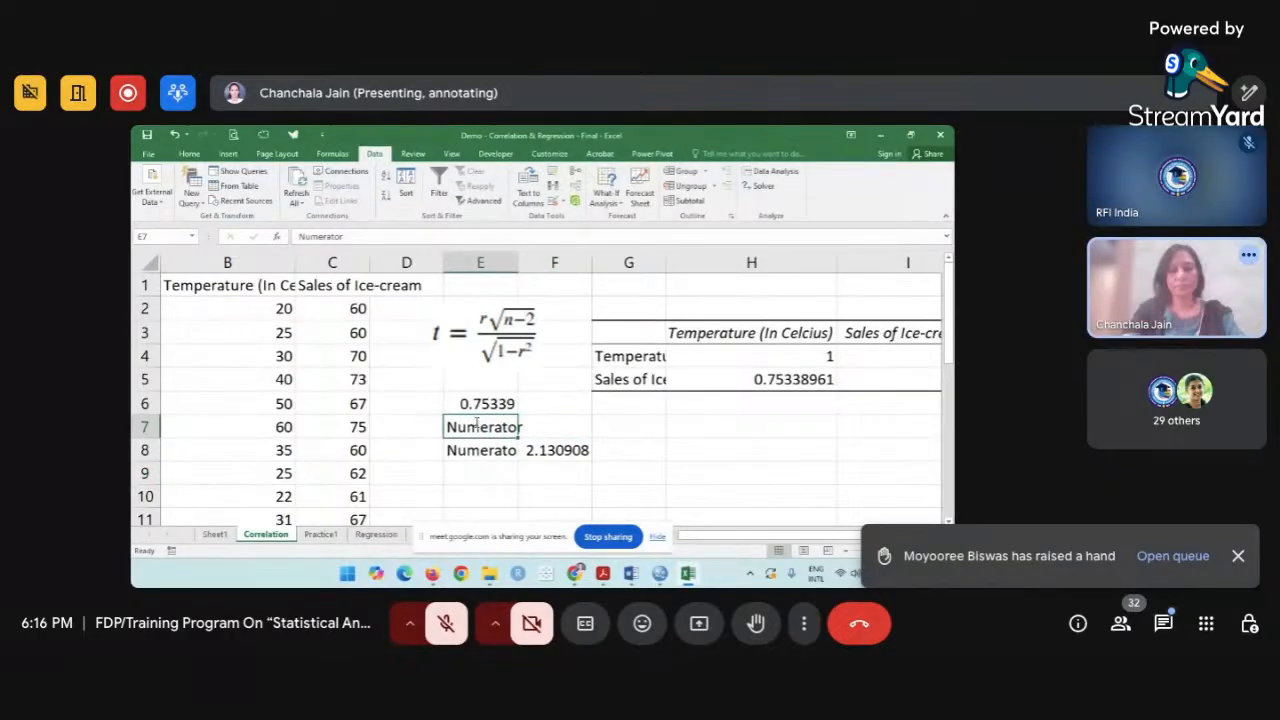
type("n")
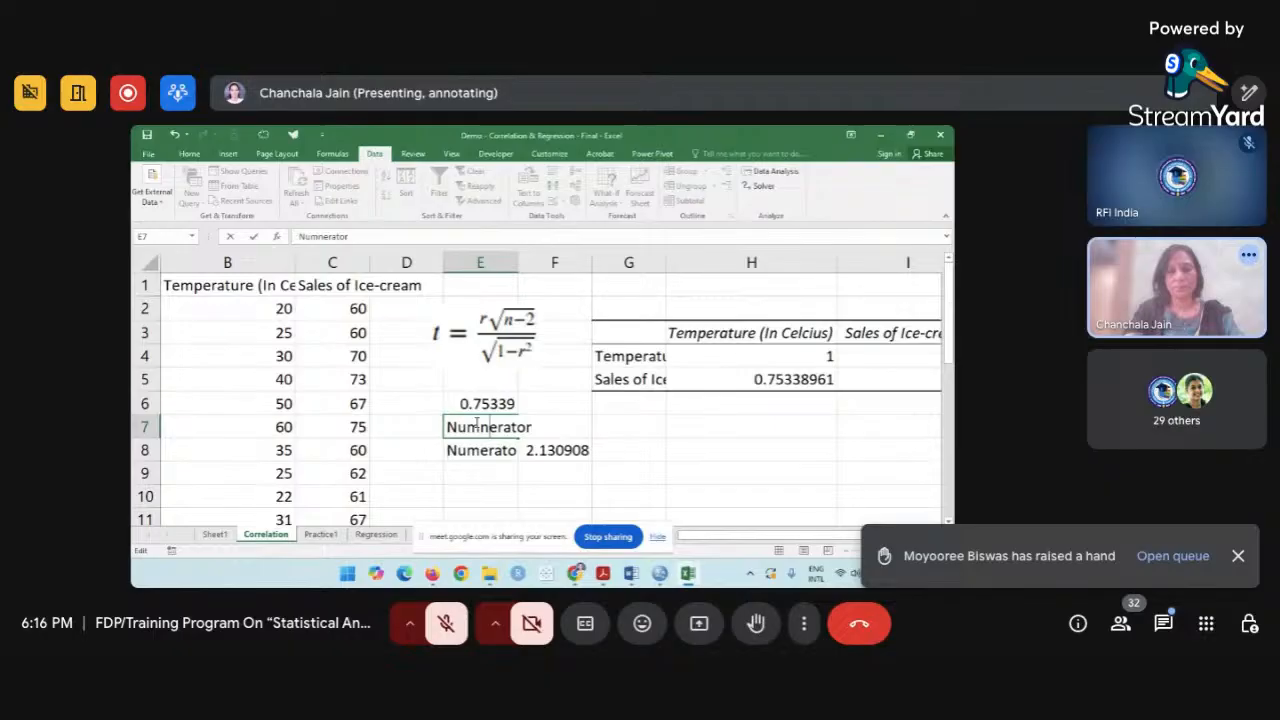
key("BackSpace")
key("BackSpace")
key("BackSpace")
key("BackSpace")
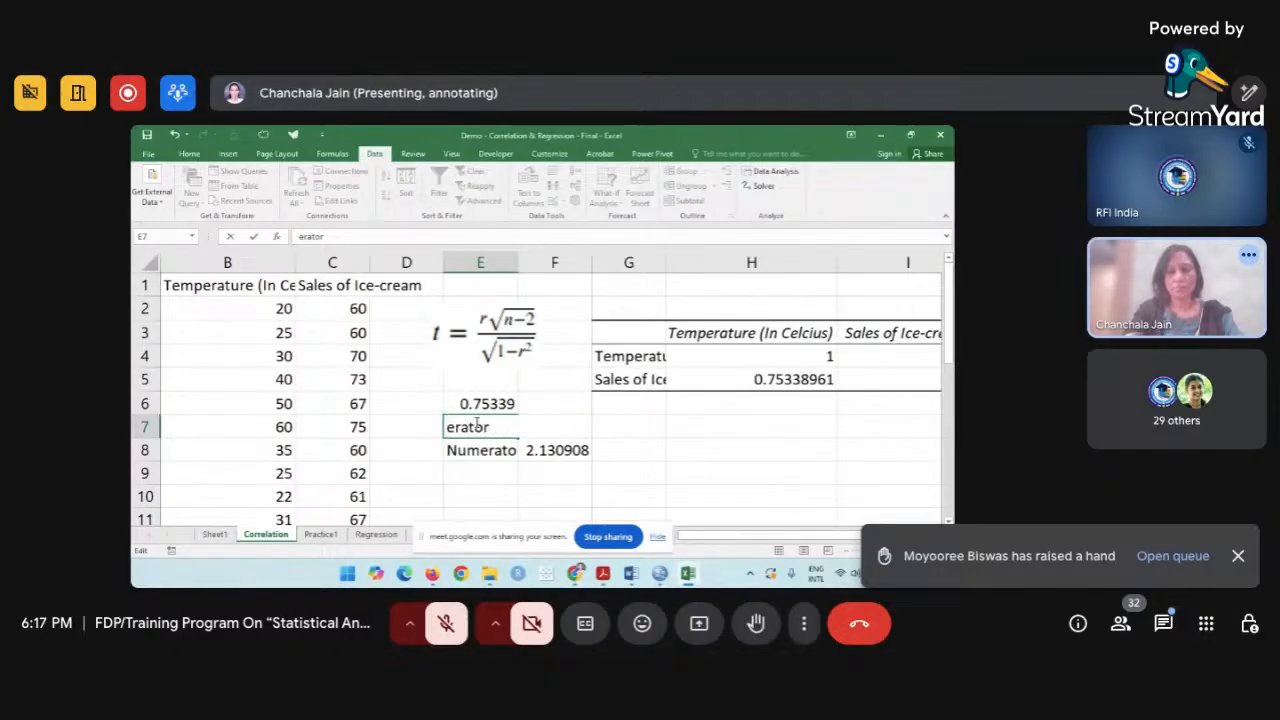
key("Delete")
key("Delete")
key("Delete")
key("Delete")
key("Delete")
key("Delete")
type("num")
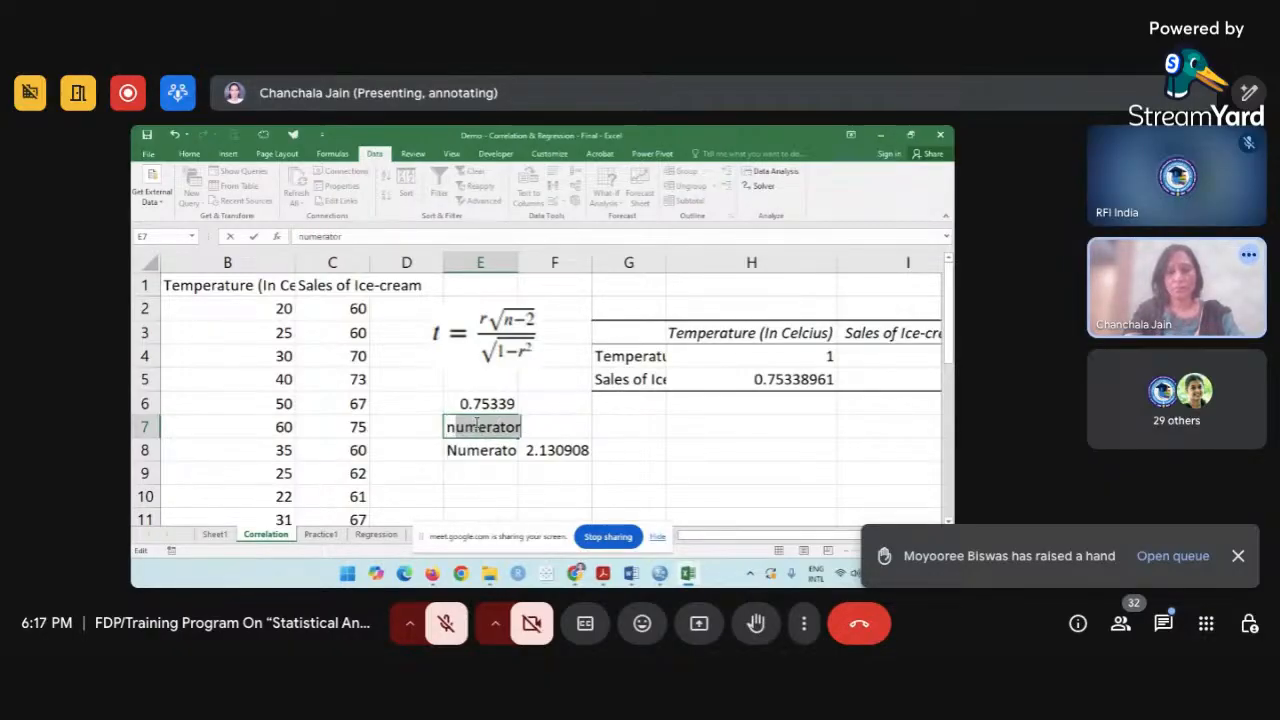
key("Delete")
key("Tab")
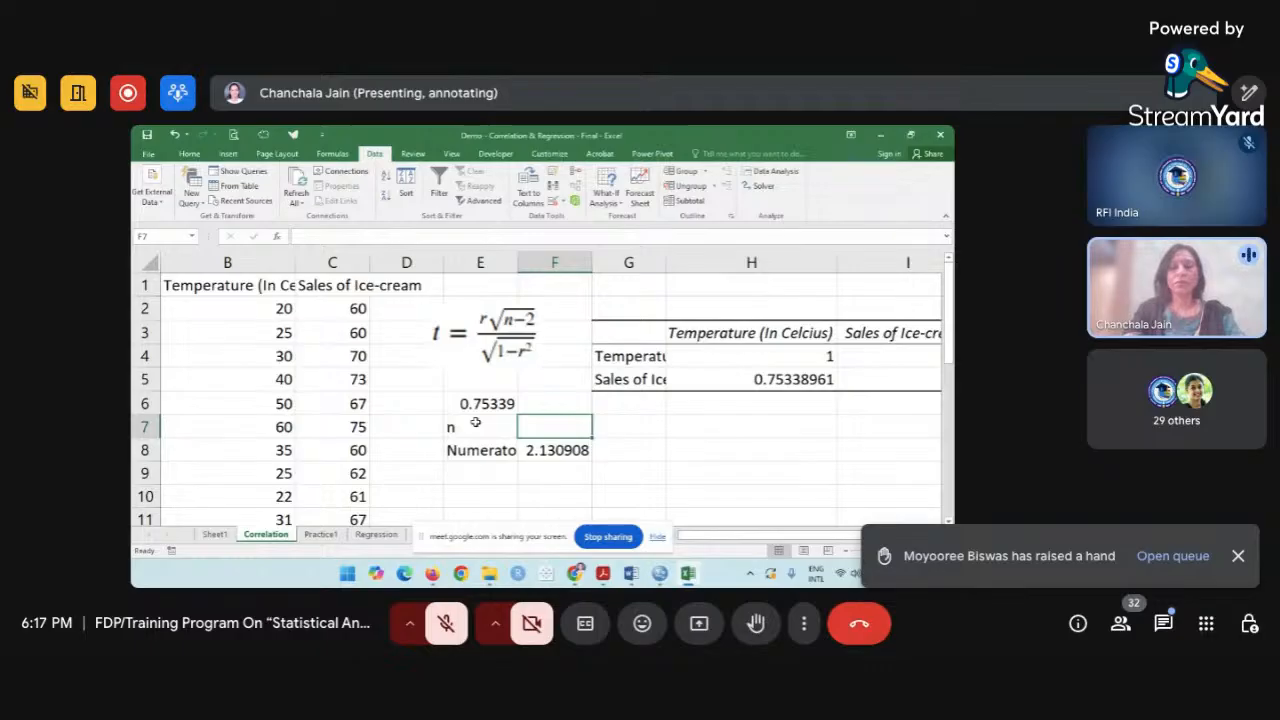
Count the temperature observations in cell F7 with =COUNT(B2:B11).
type("=c")
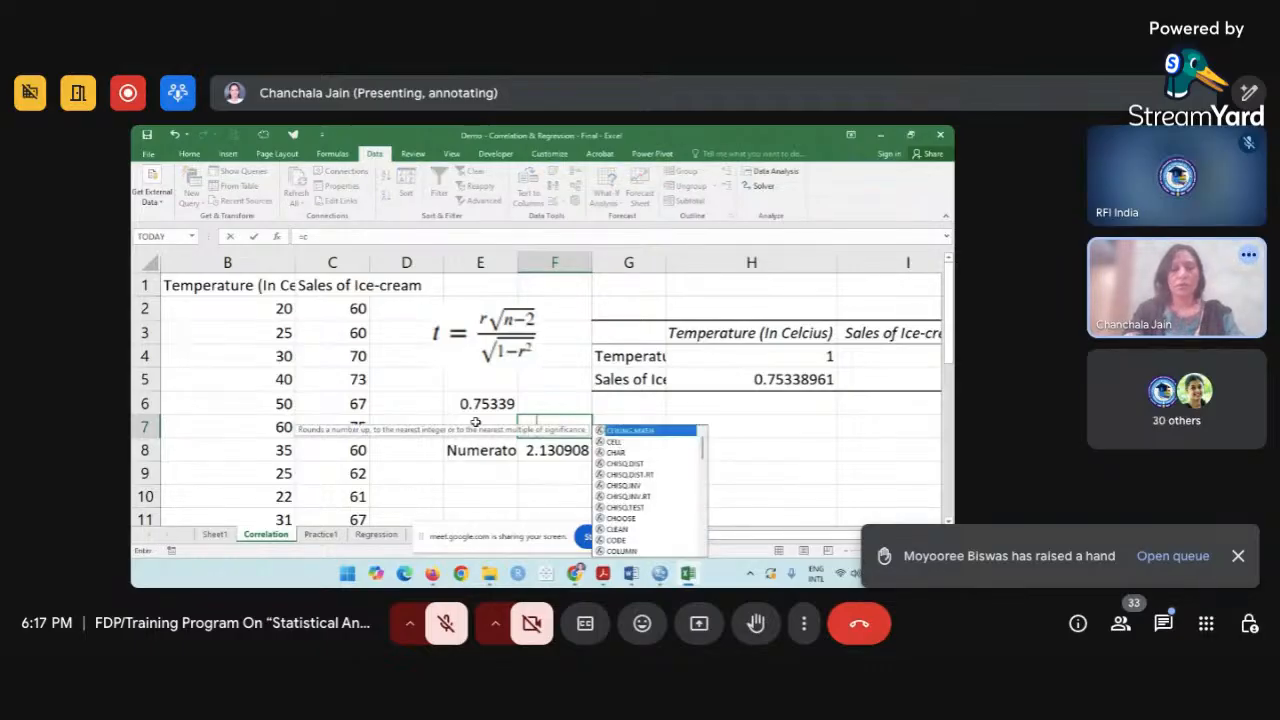
type("ount(")
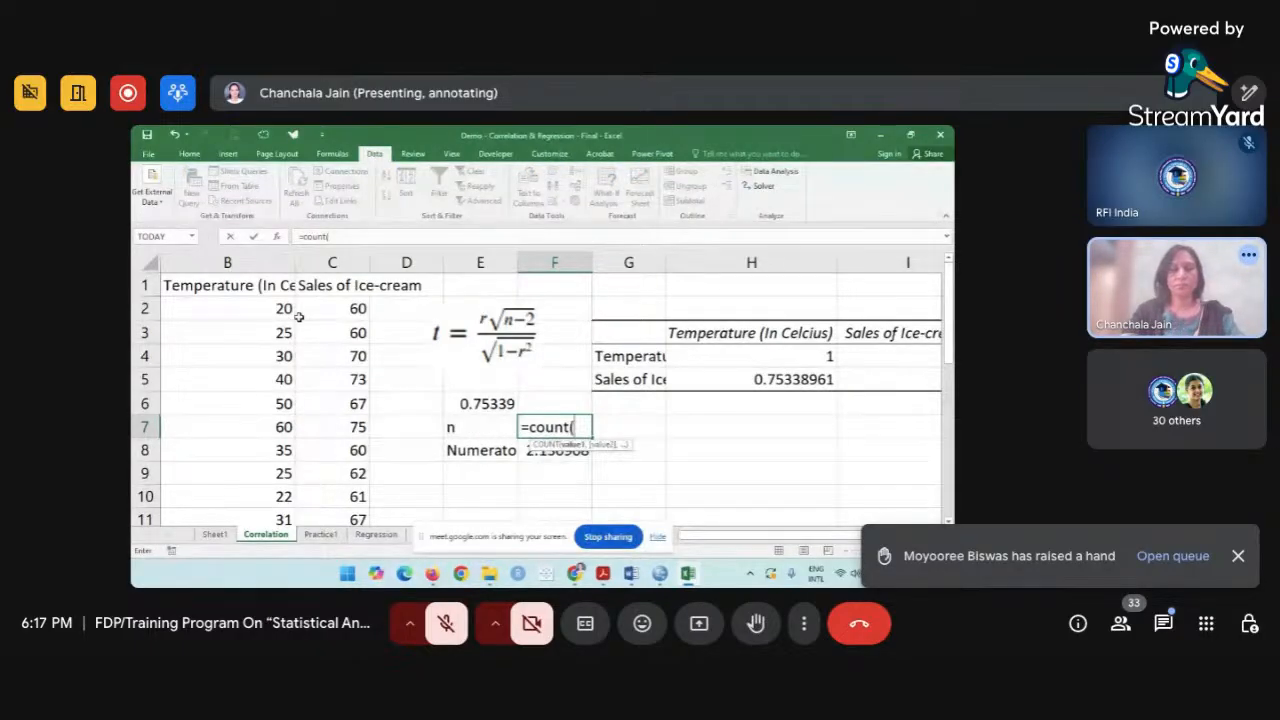
left_click_drag(298, 317, 258, 461)
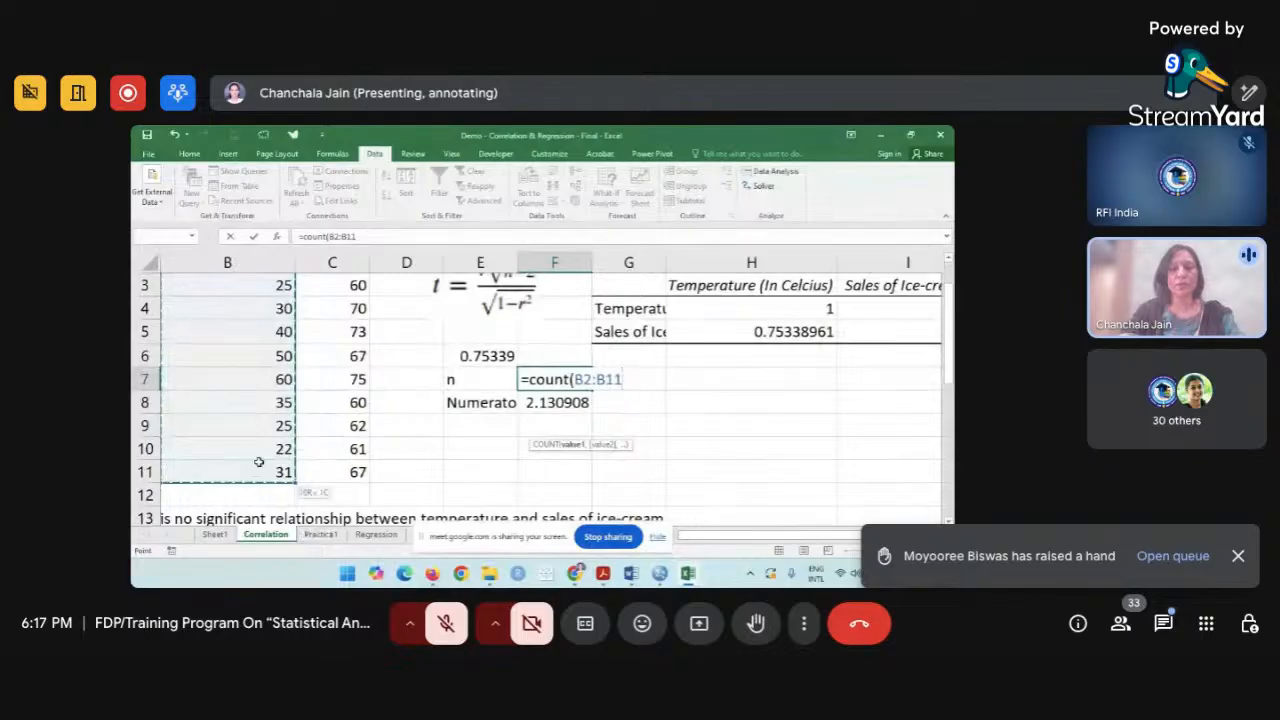
type(")")
key("Return")
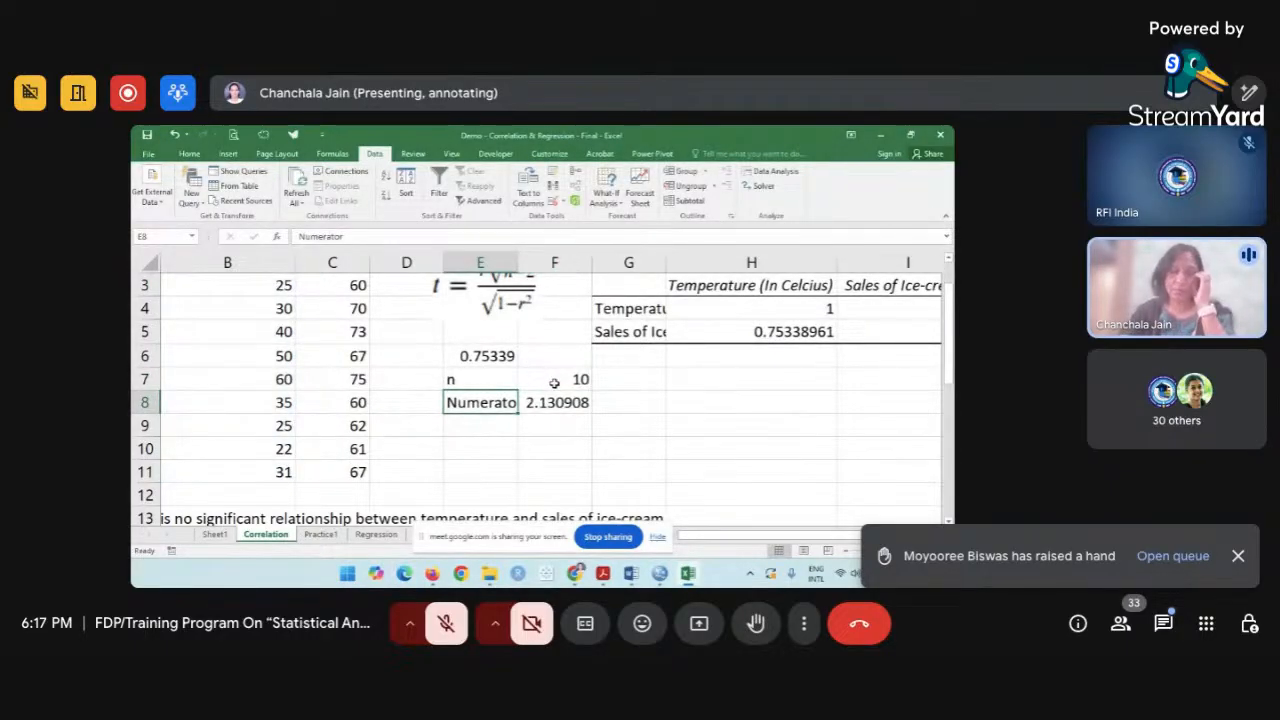
scroll(530, 452, "up", 1)
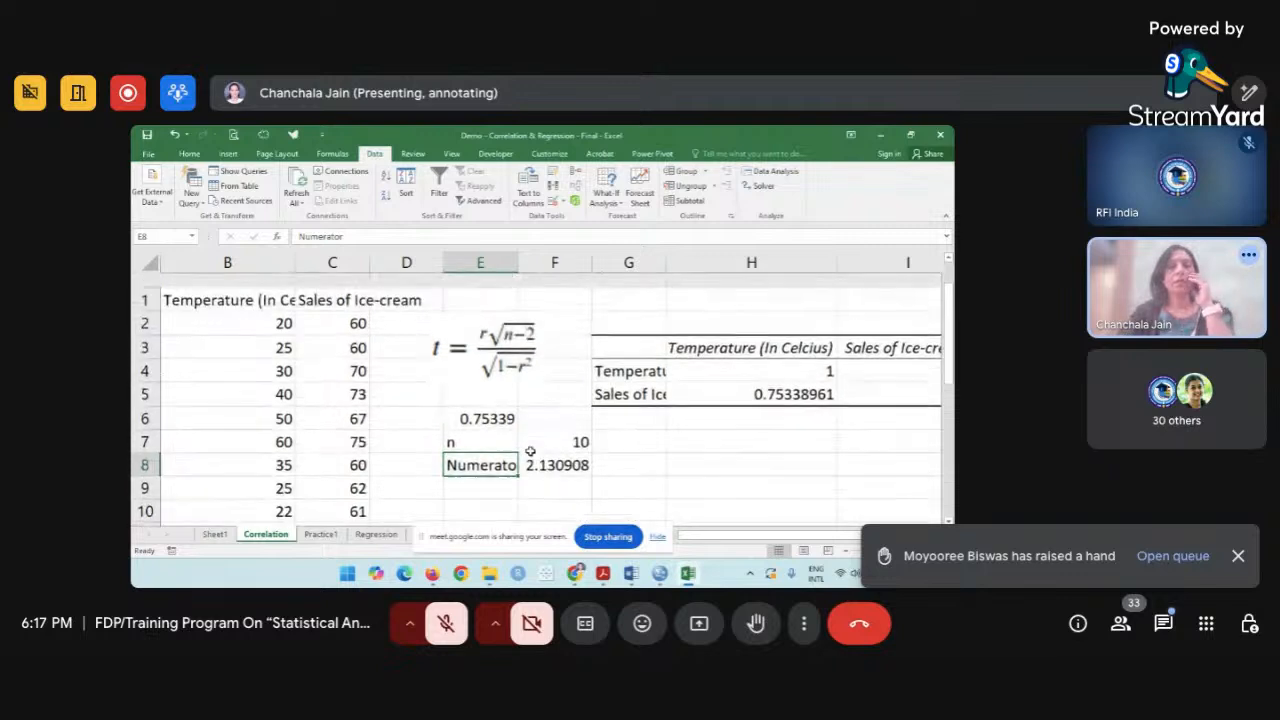
scroll(530, 452, "down", 1)
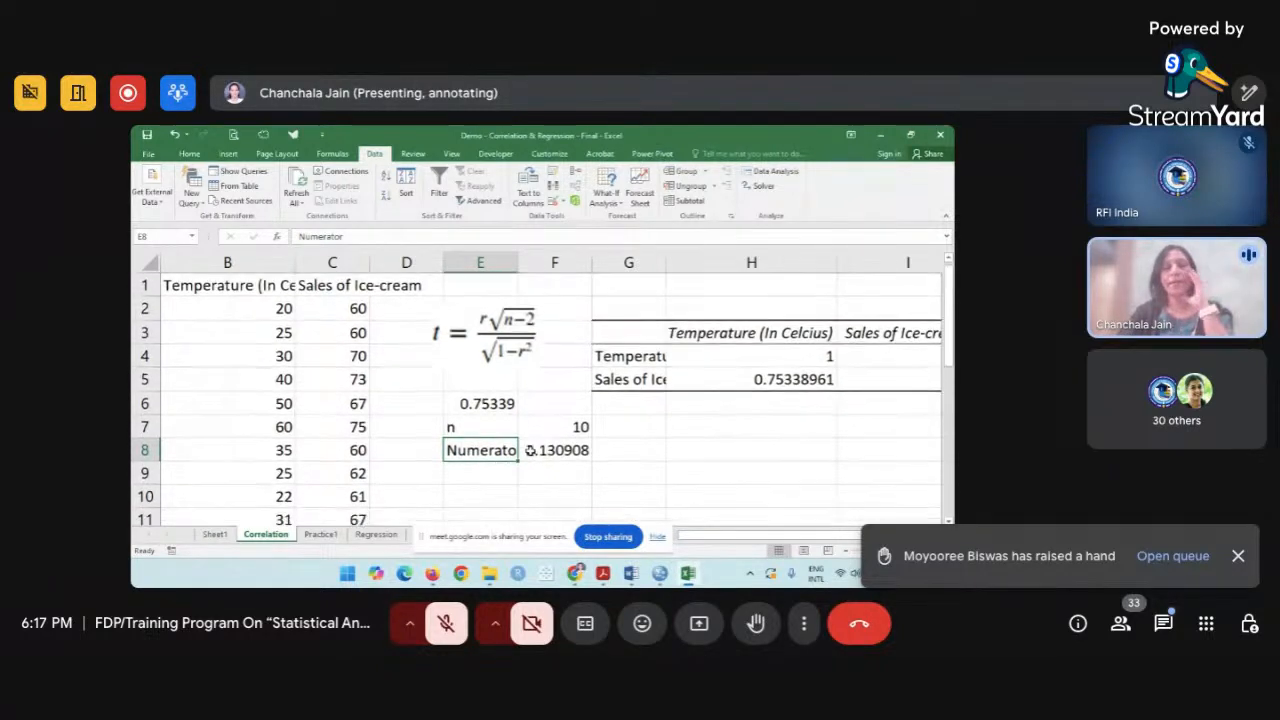
Replace the hard-coded 10 in the numerator formula in F8 with the sample-size cell, giving =E6*SQRT(F7-2).
left_click(562, 426)
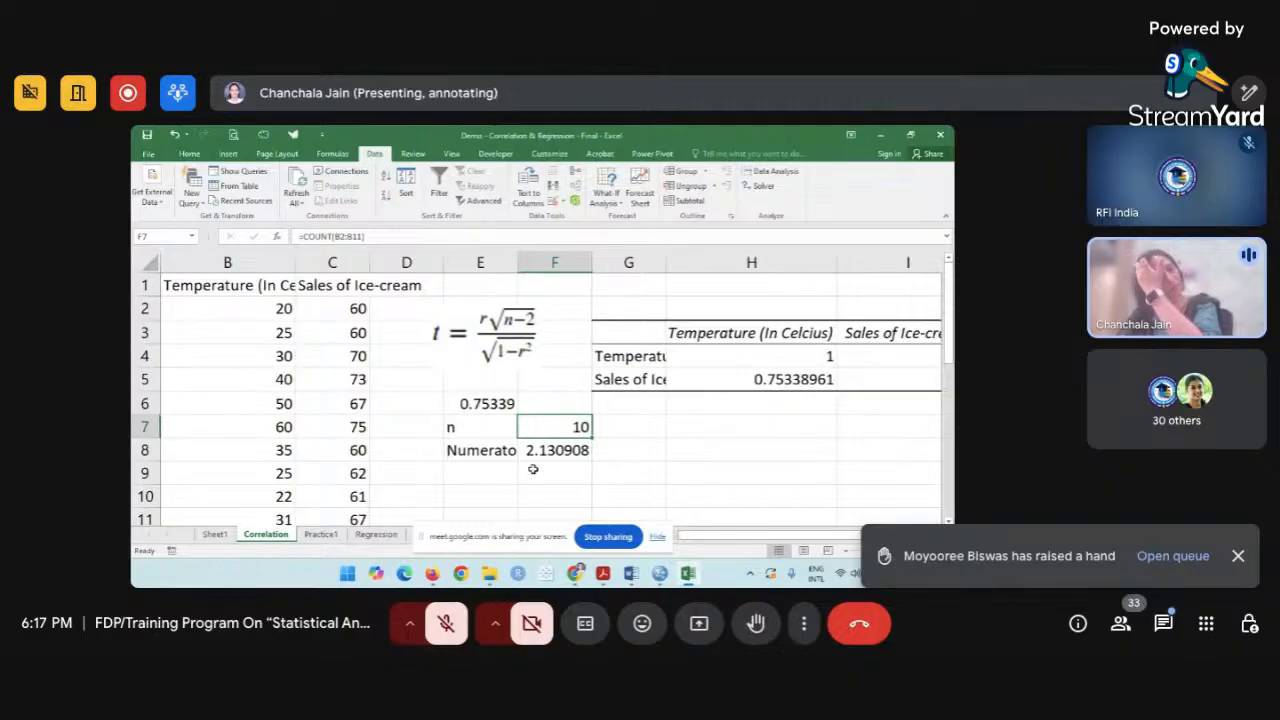
double_click(538, 455)
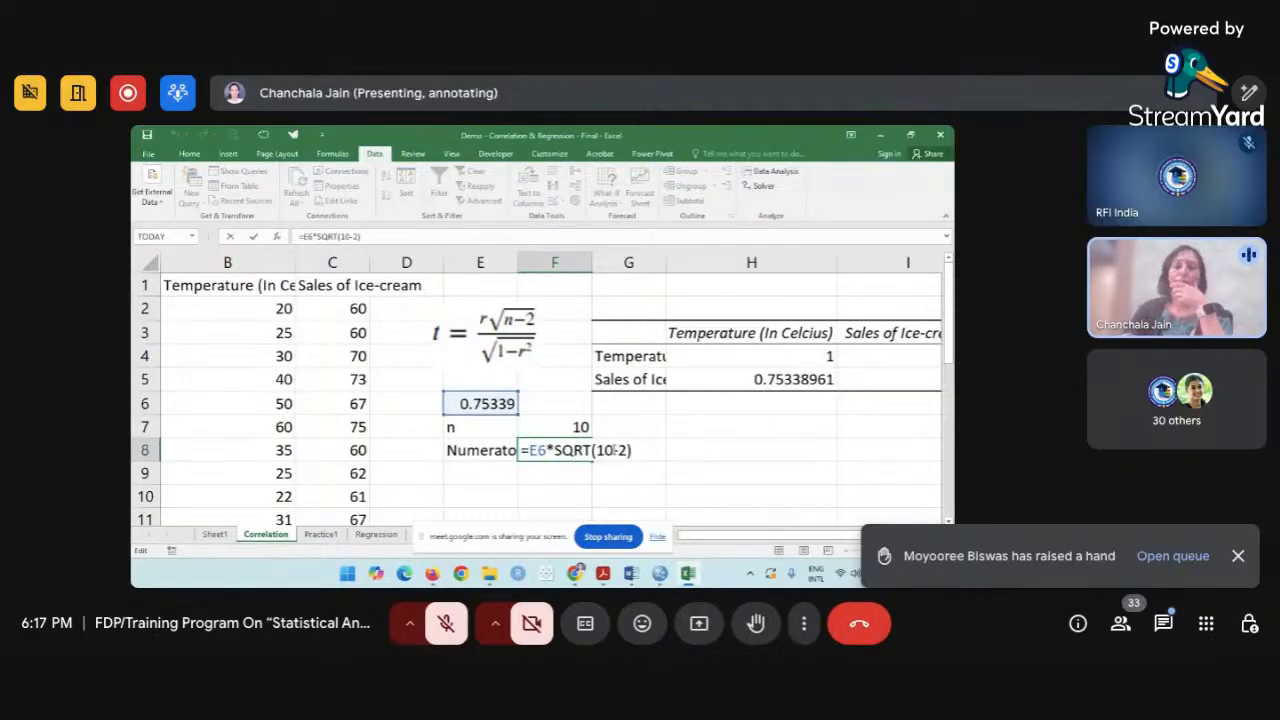
double_click(612, 450)
key("BackSpace")
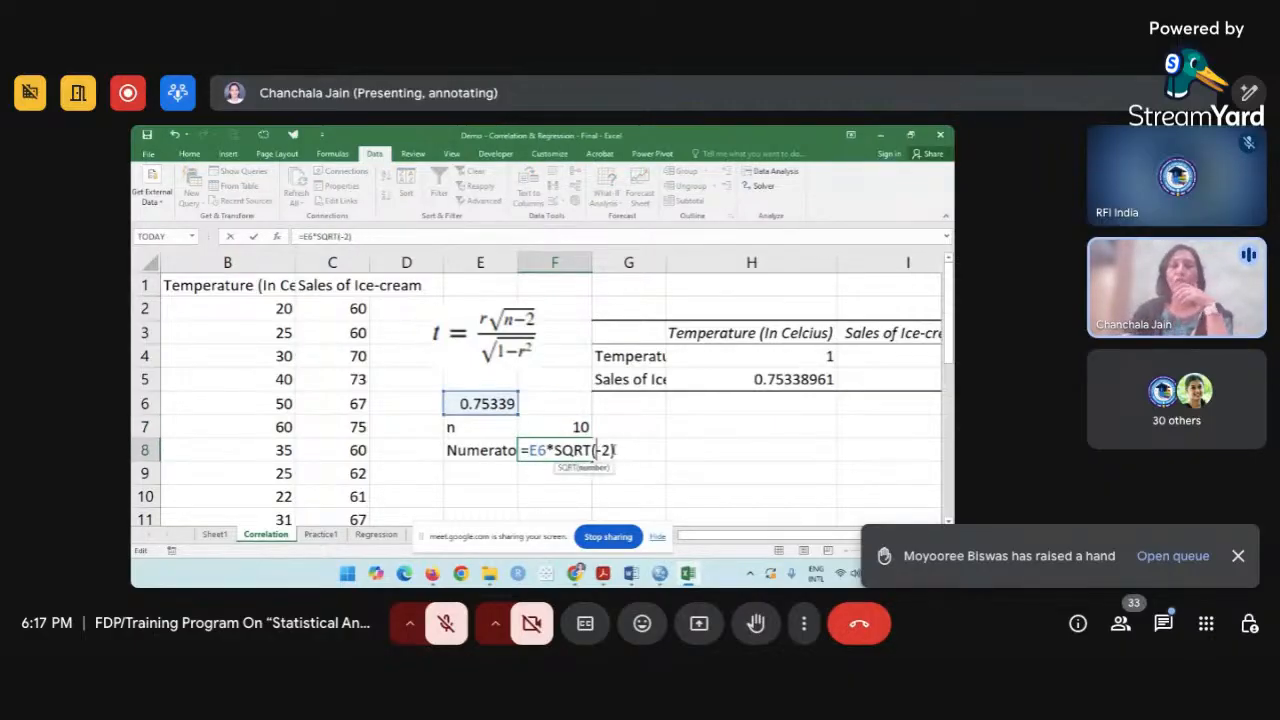
left_click(580, 426)
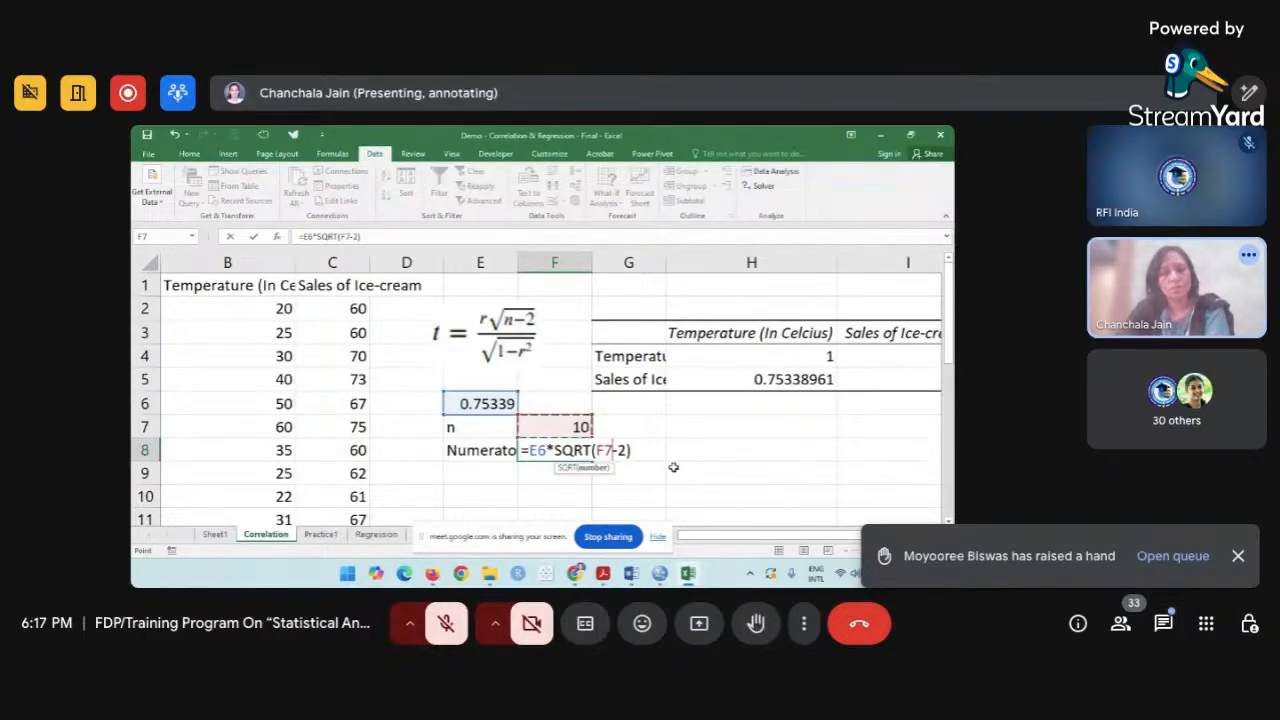
key("Return")
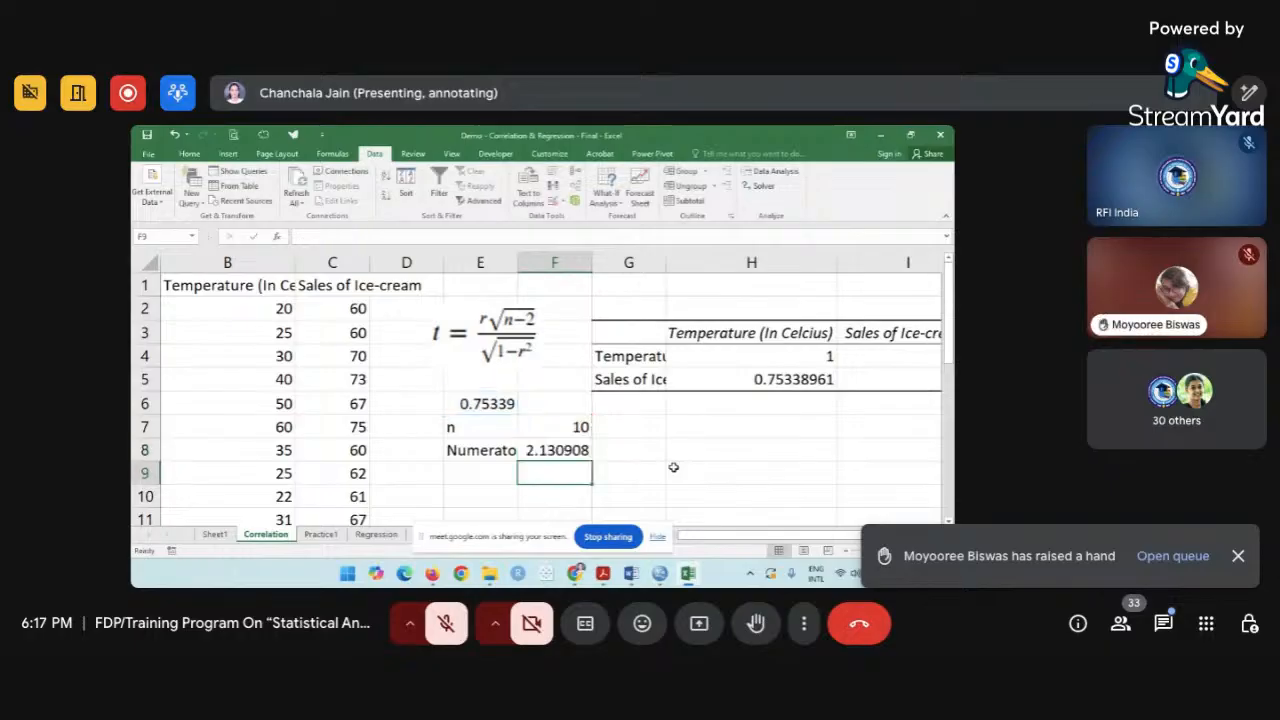
Label cell E9 "Denominator" for the lower part of the t-statistic formula.
left_click(478, 477)
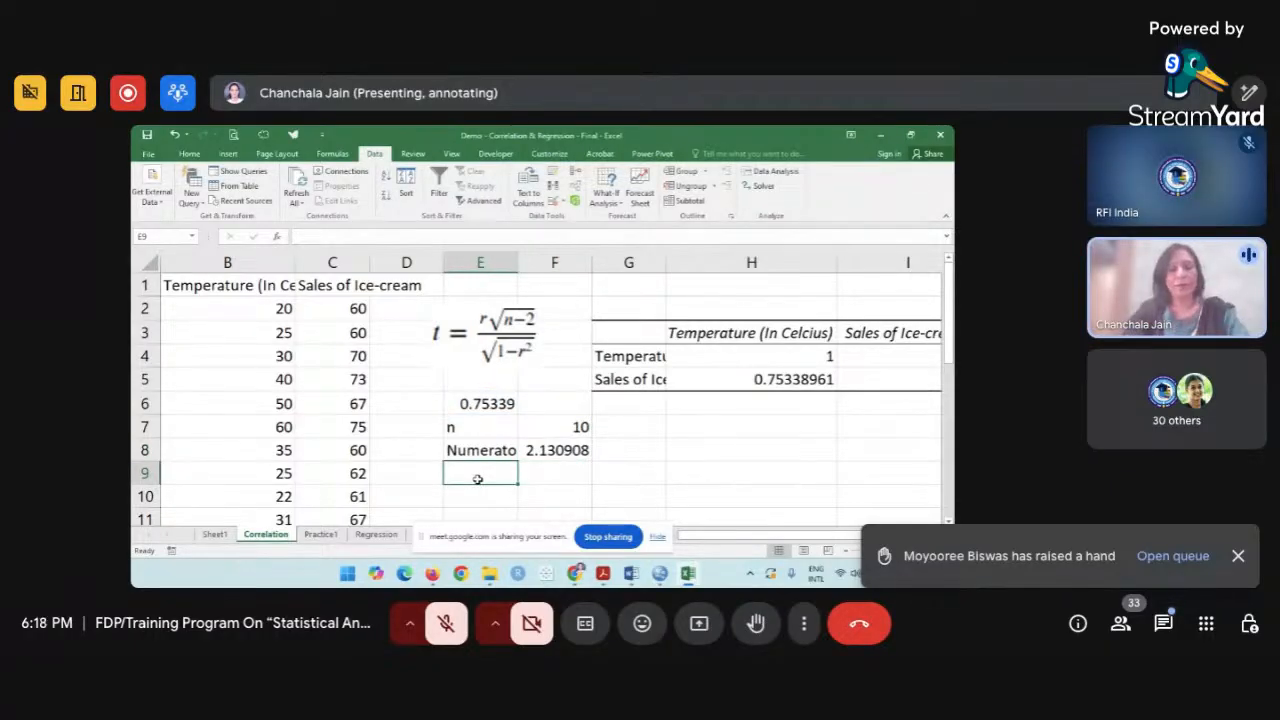
type("Denominator")
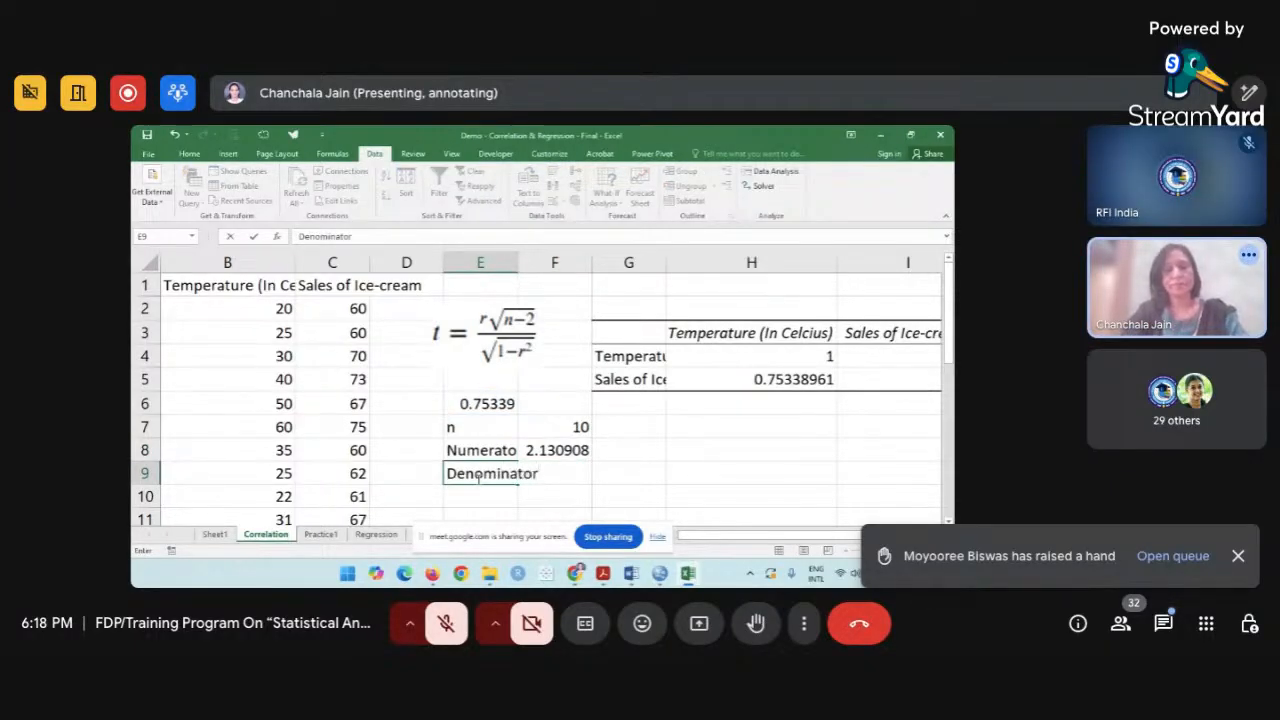
key("Tab")
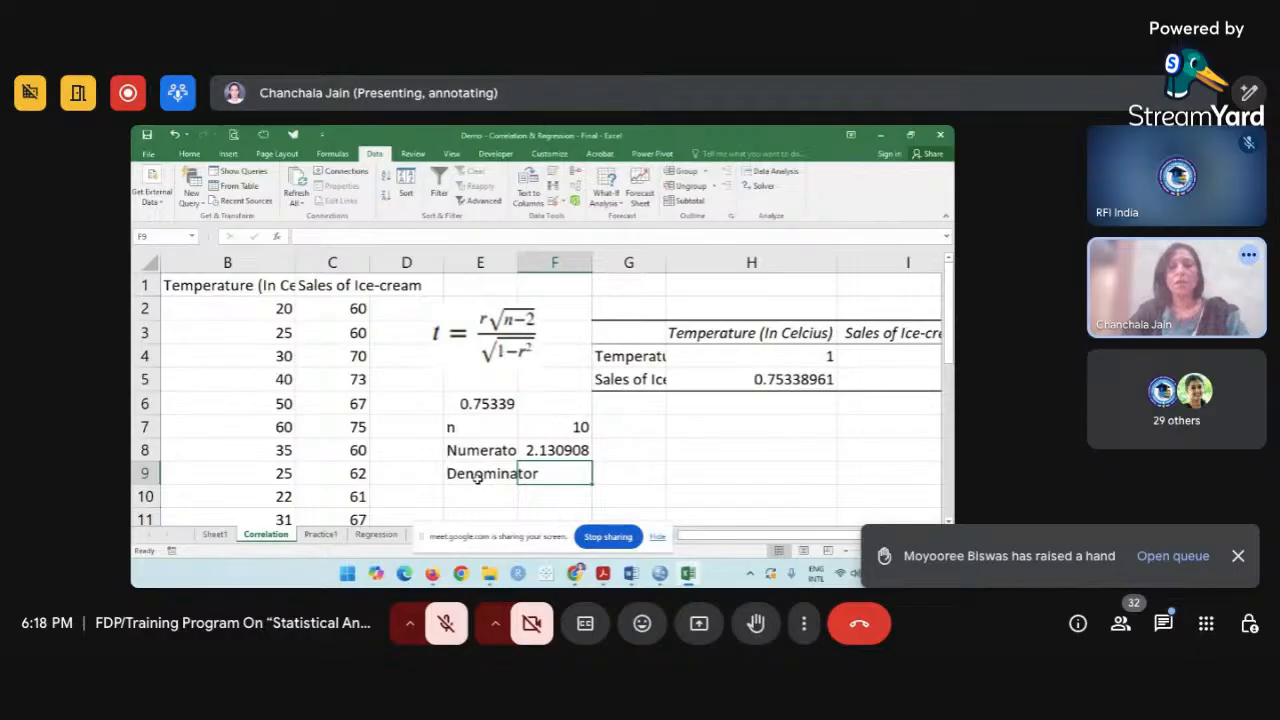
Calculate the t-statistic's denominator in cell F9 with =SQRT(1-E6*E6).
type("=sq")
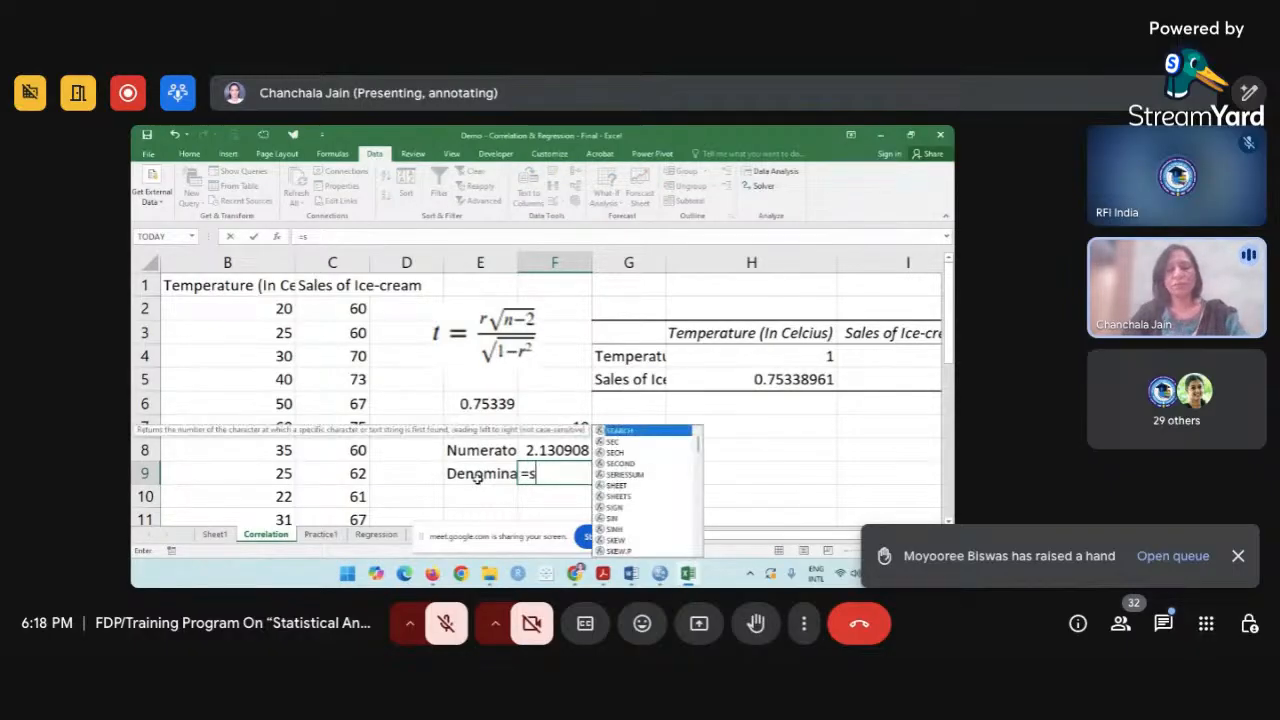
key("Tab")
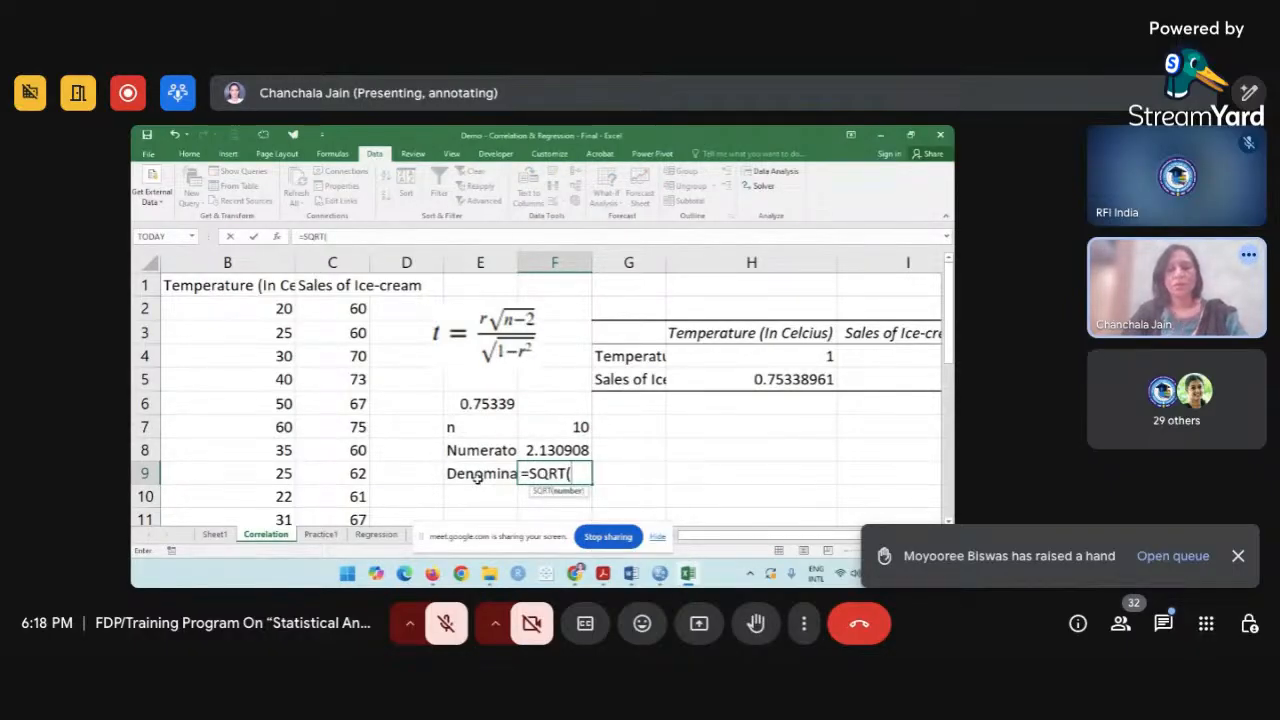
type("1-")
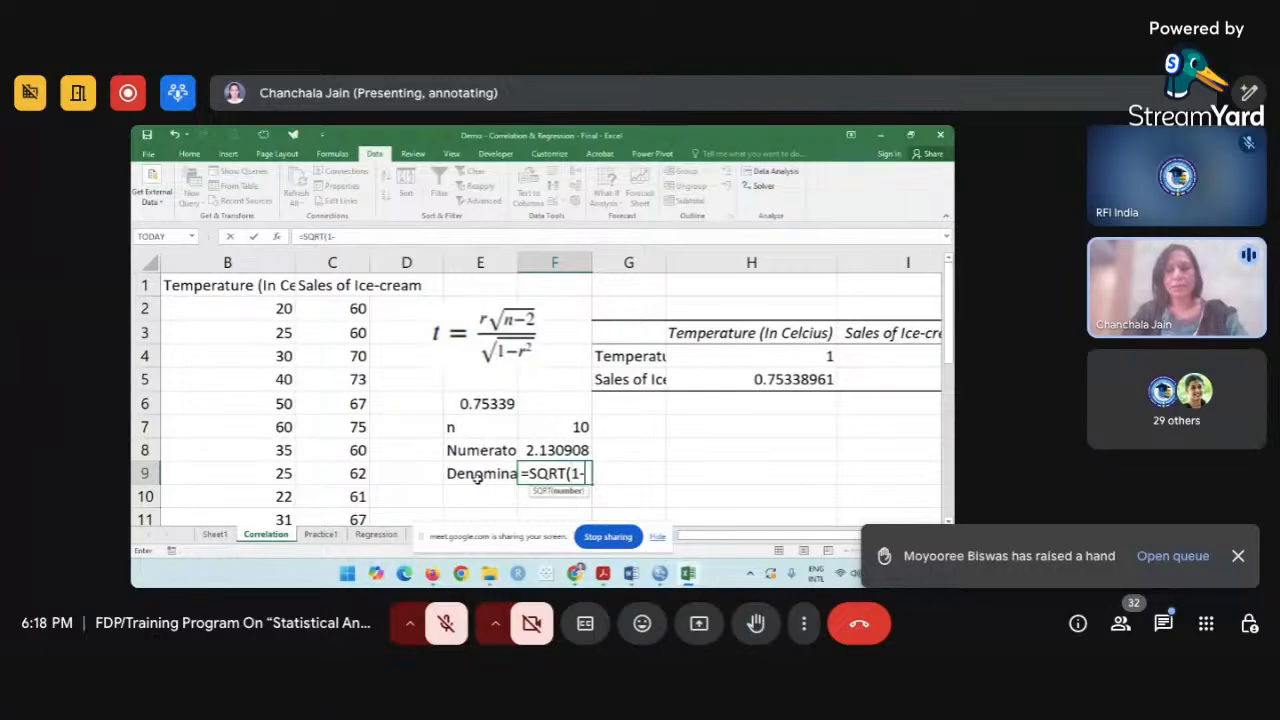
left_click(470, 404)
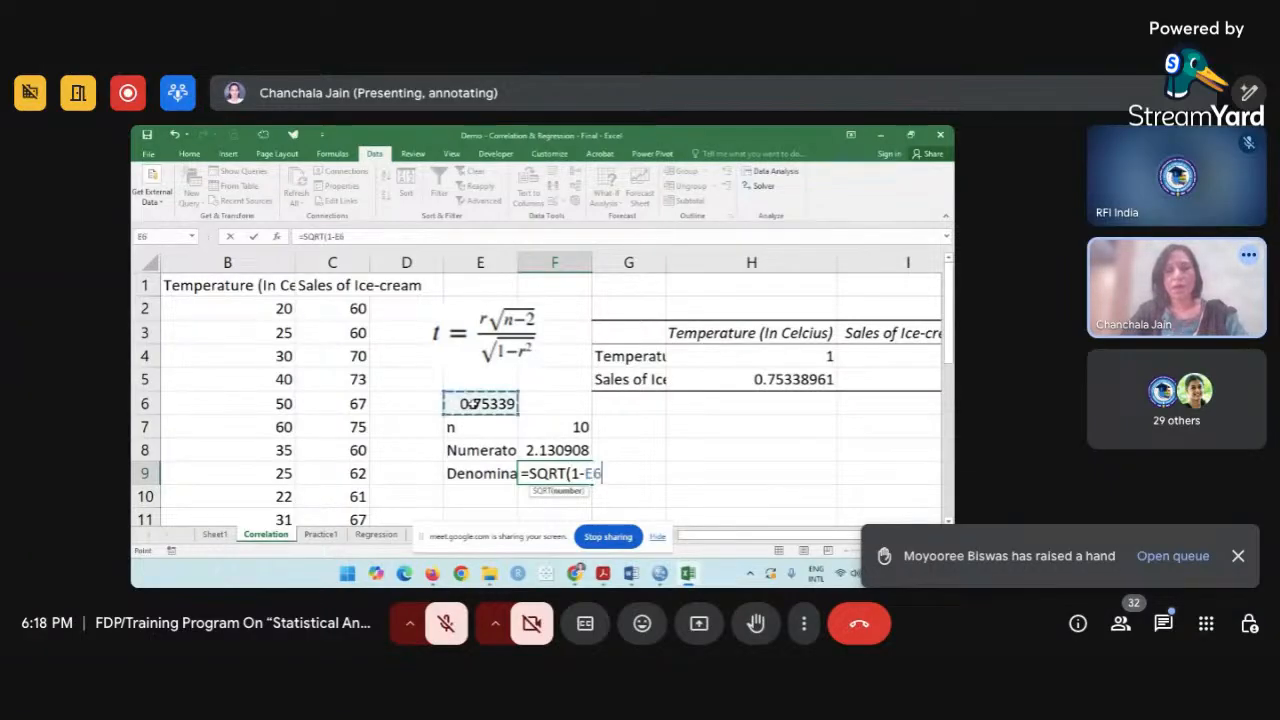
type("*")
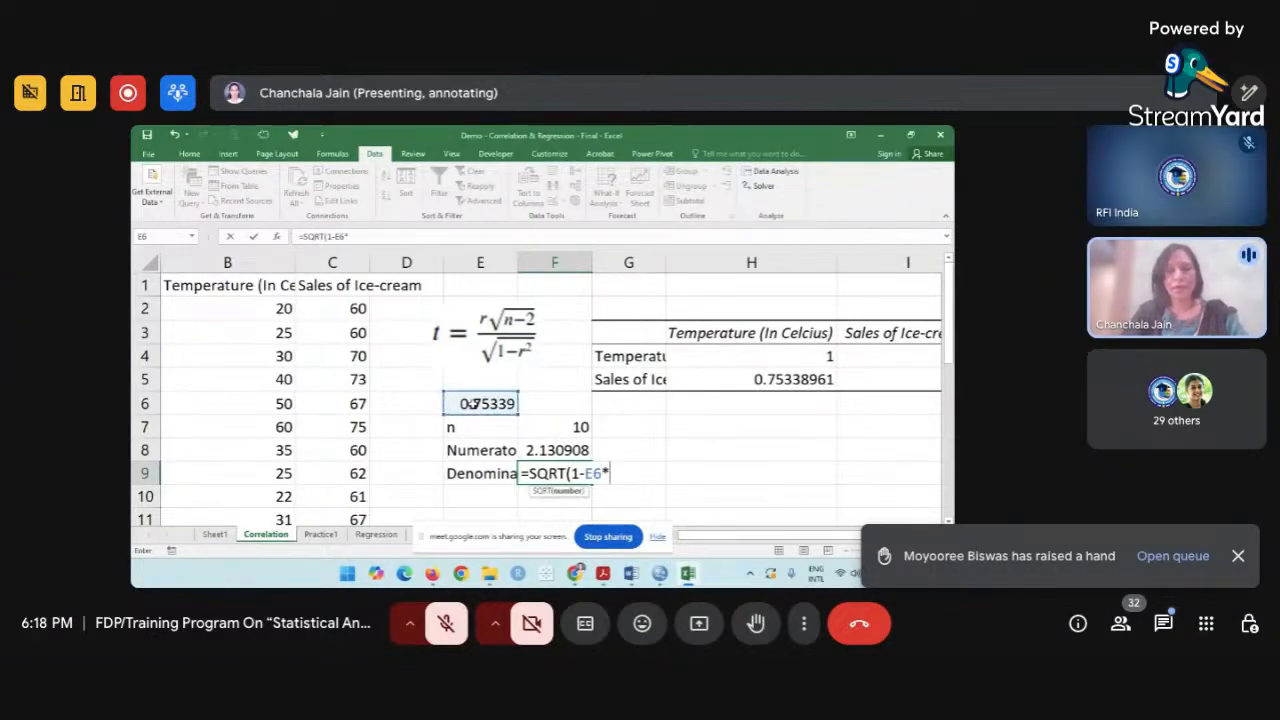
left_click(473, 403)
type(")")
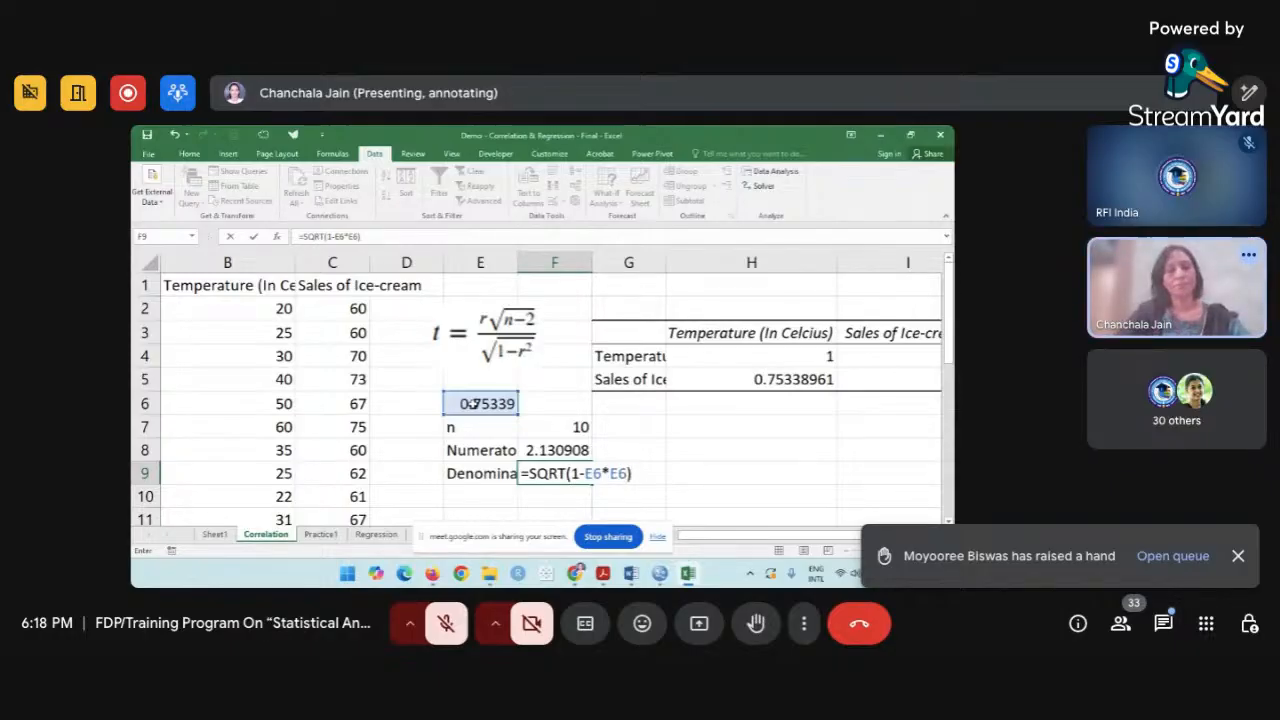
mouse_move(575, 573)
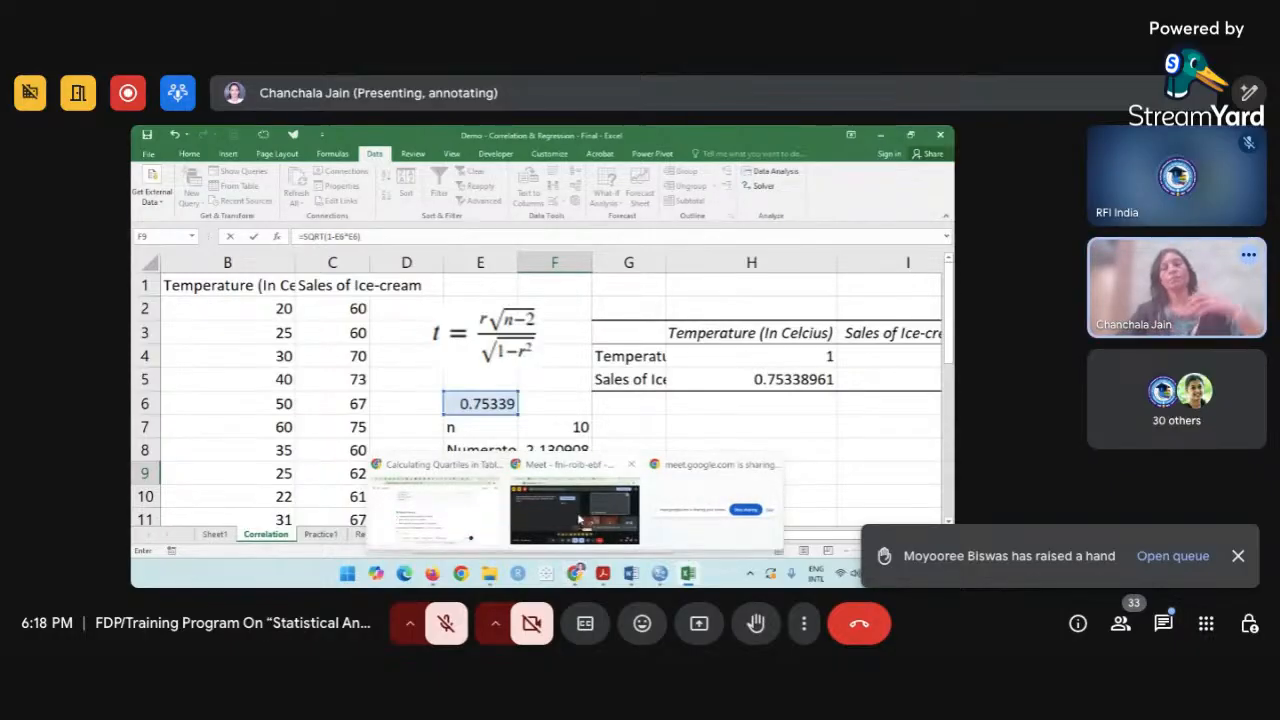
mouse_move(578, 519)
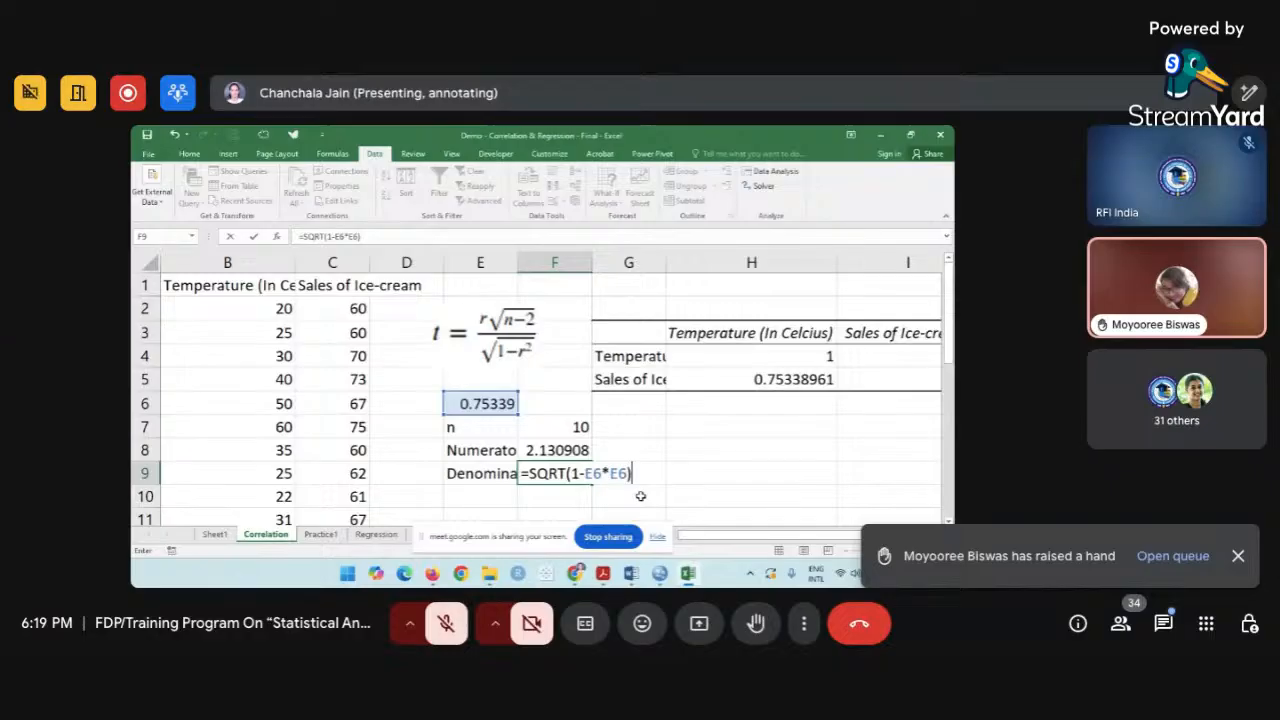
key("Return")
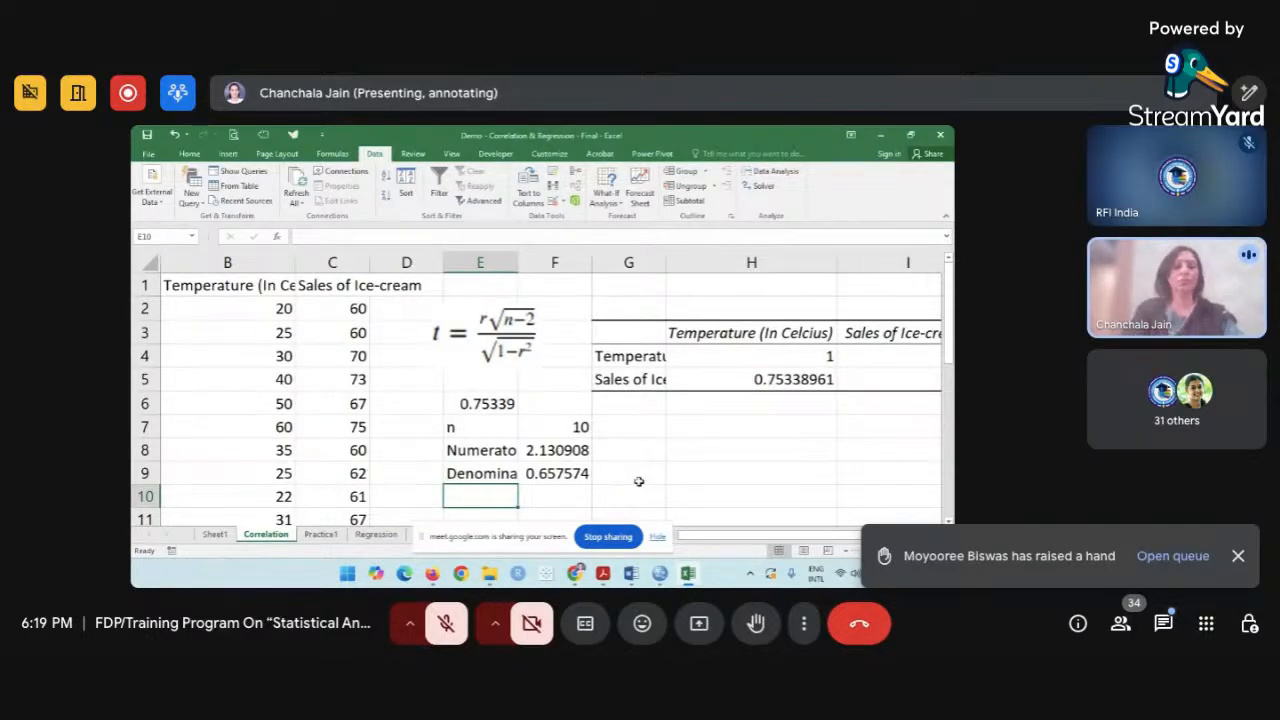
Label cell E10 "t-Stat" and divide the numerator by the denominator in F10 with =F8/F9.
type("t-S")
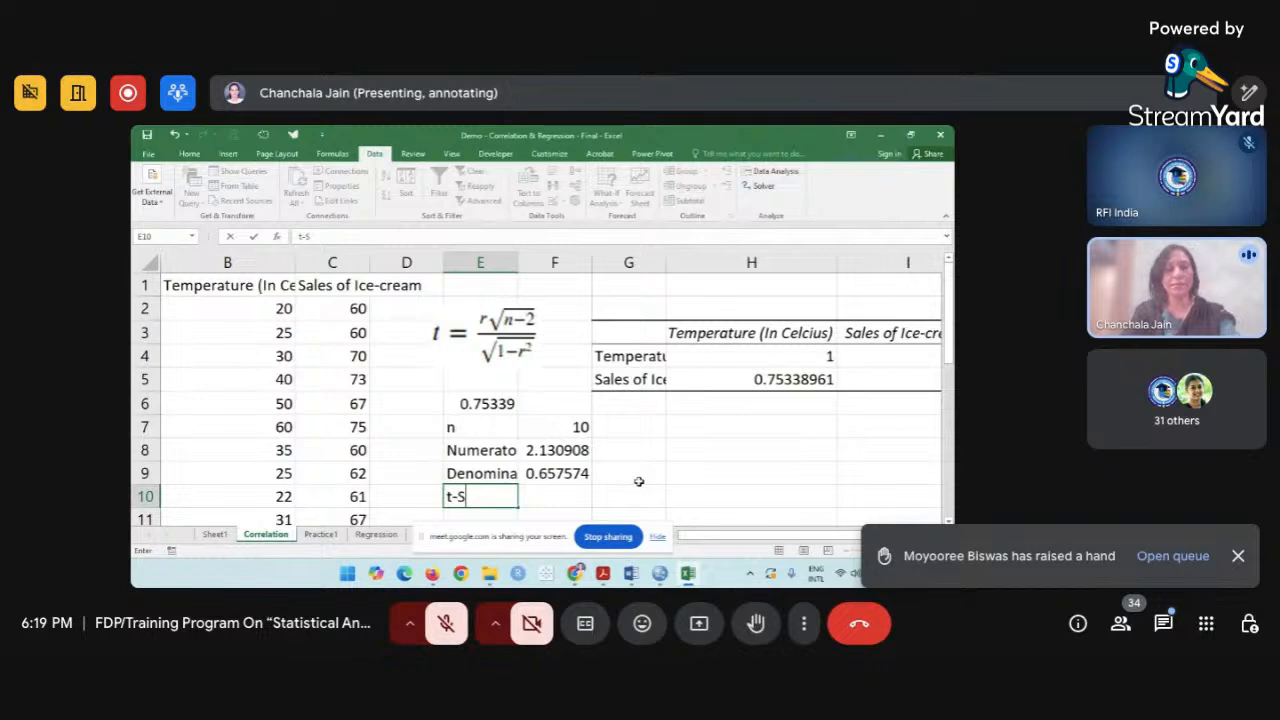
type("tat")
key("Tab")
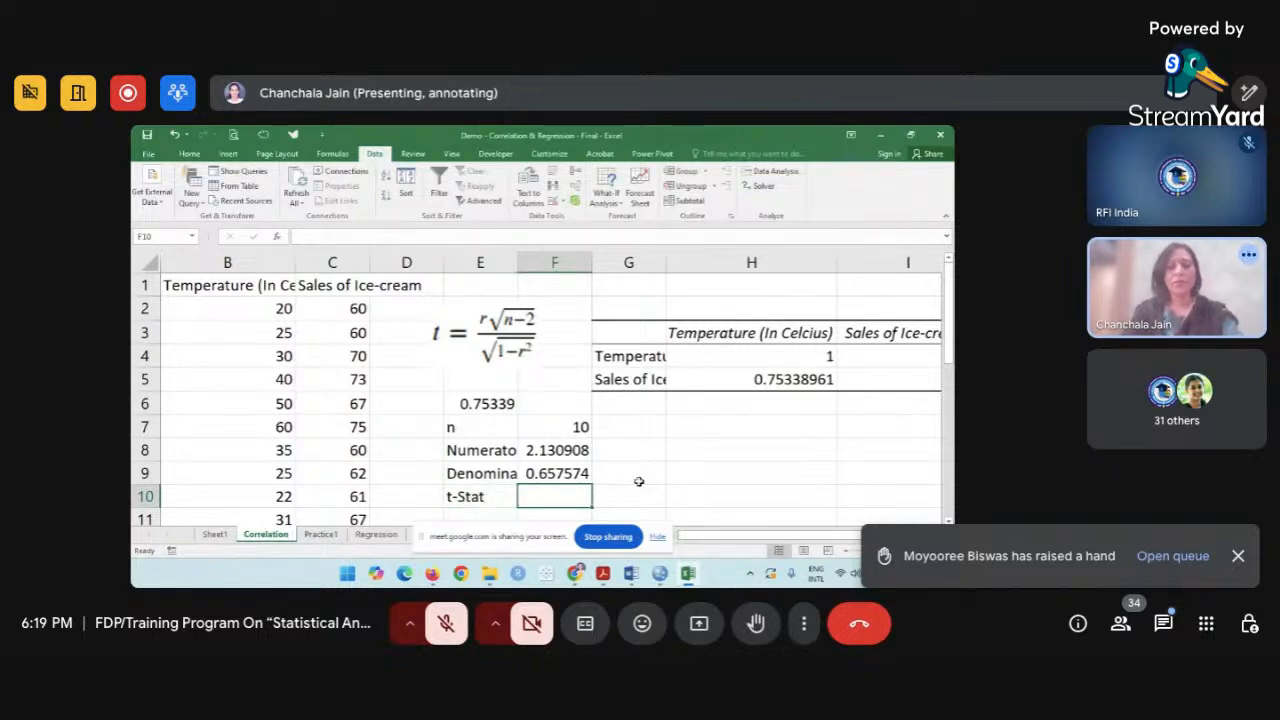
type("=")
left_click(563, 450)
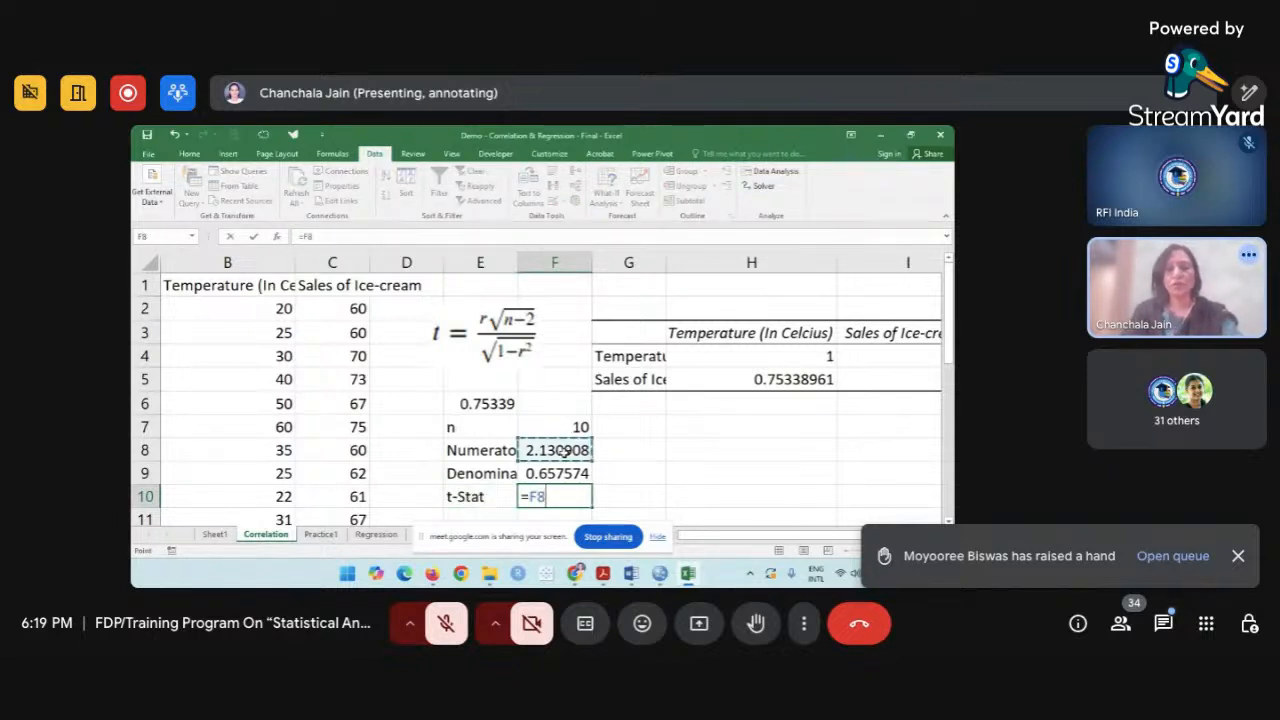
type("/")
left_click(560, 473)
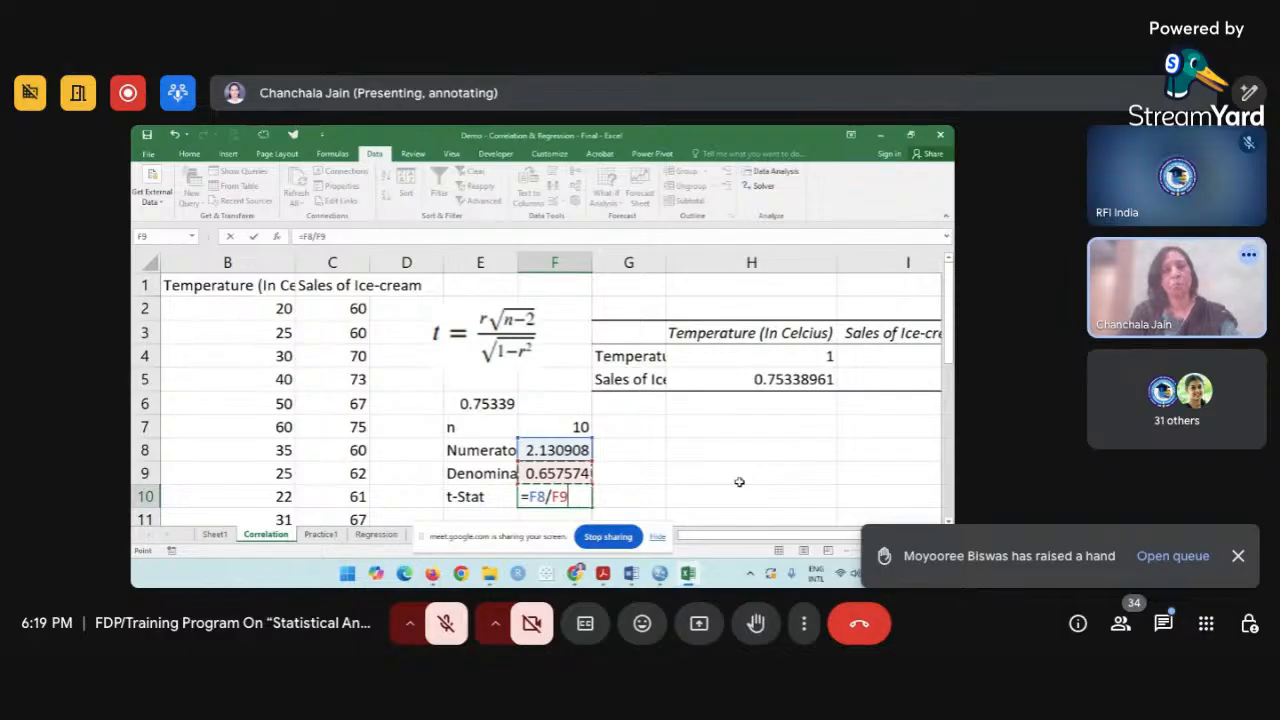
key("Return")
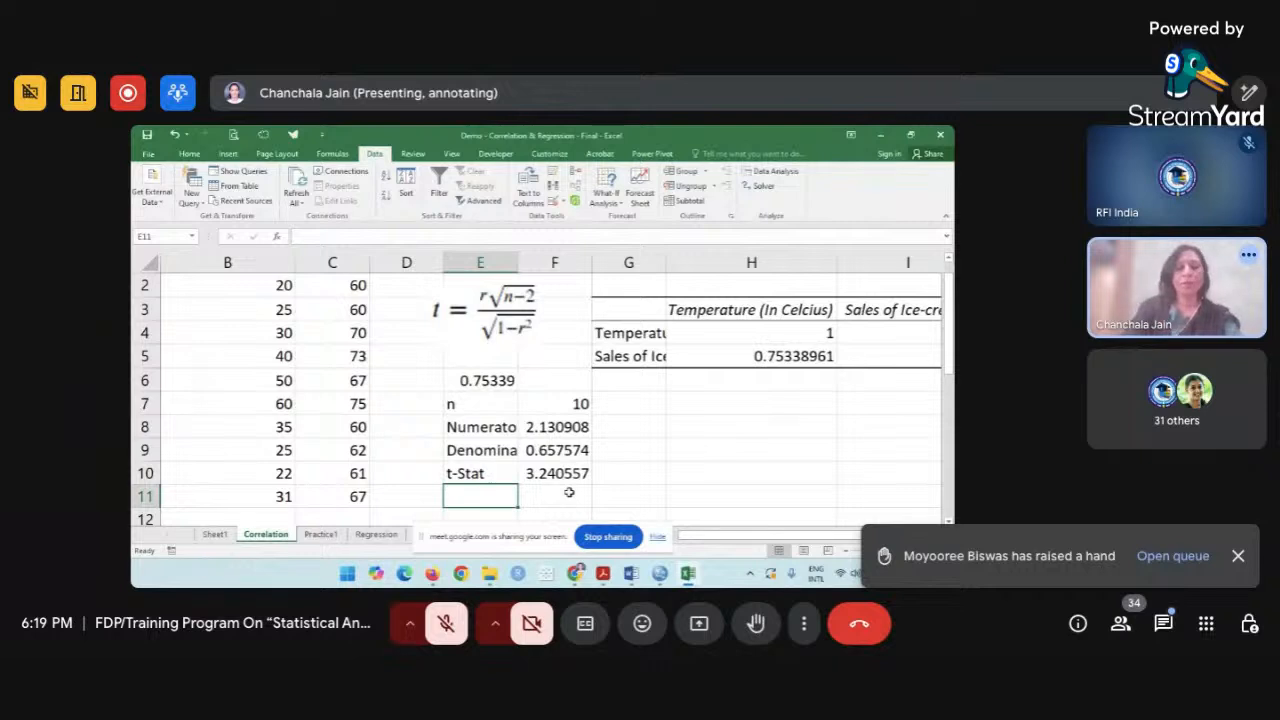
Label cell E11 "p-value" and calculate the right-tailed p-value in F11 with =T.DIST.RT(F10,9), keeping the formula after reviewing it.
type("p-va")
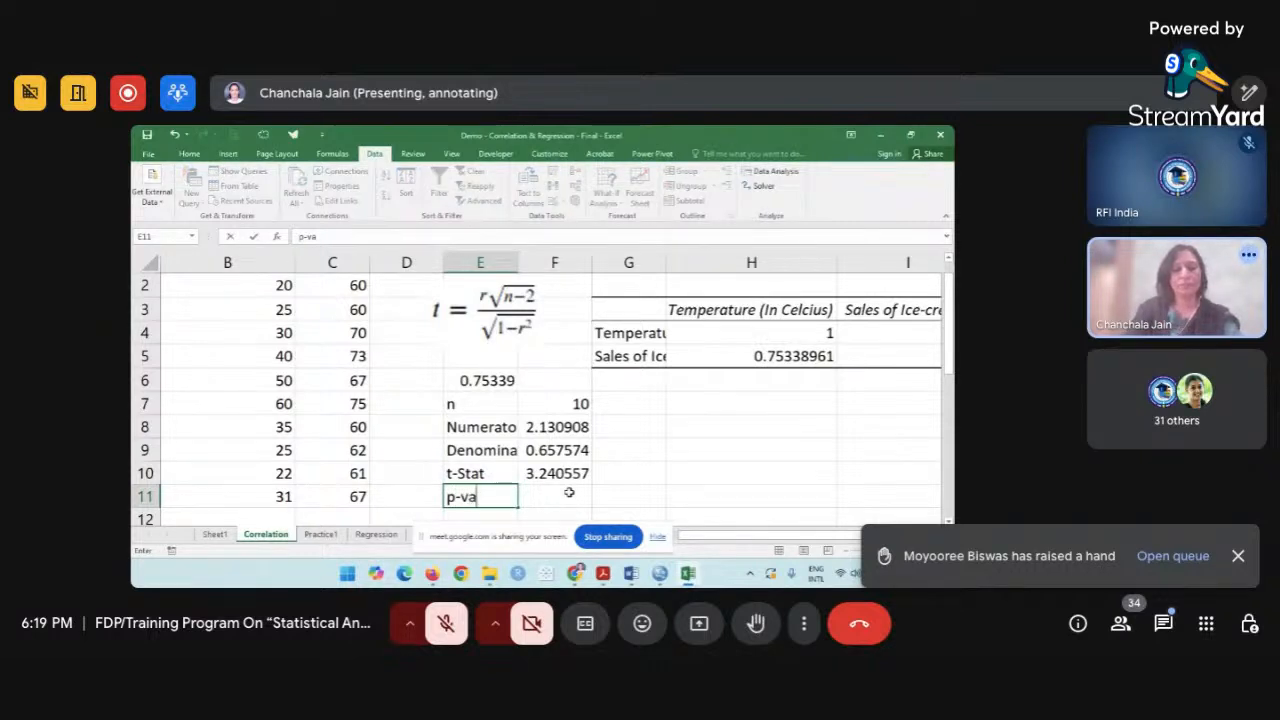
type("lue")
left_click(569, 492)
type("=")
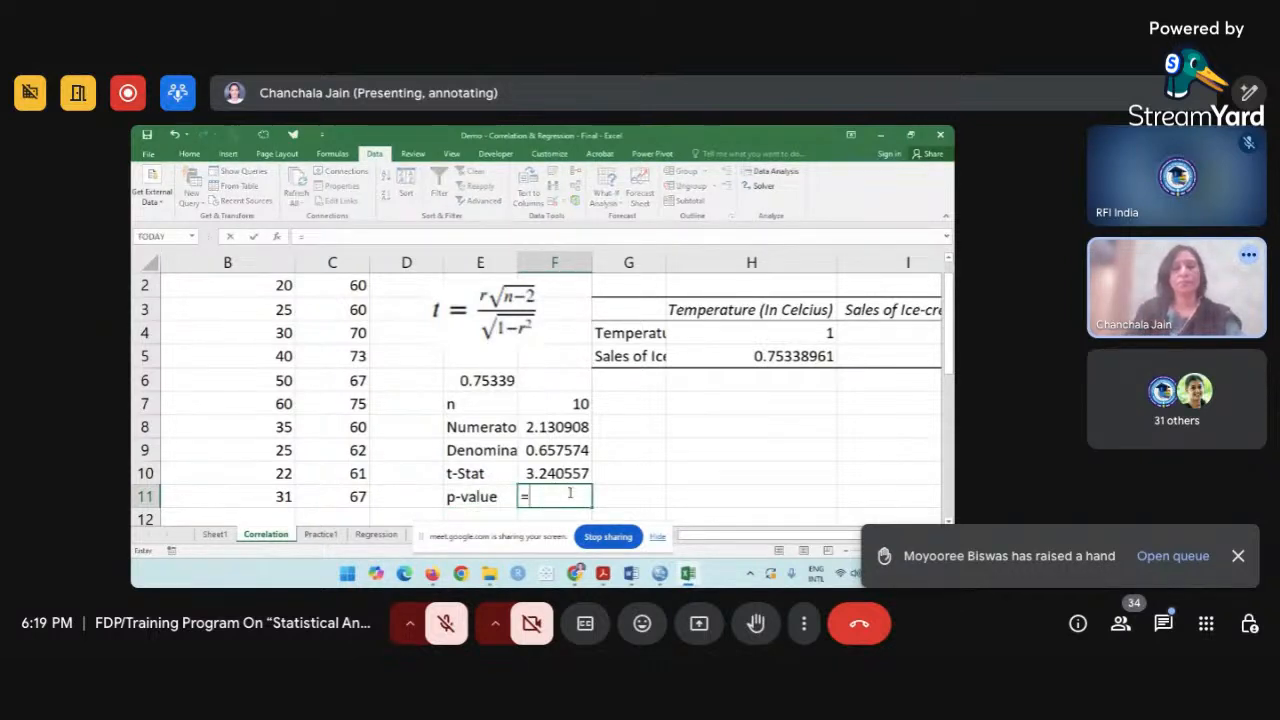
type("t")
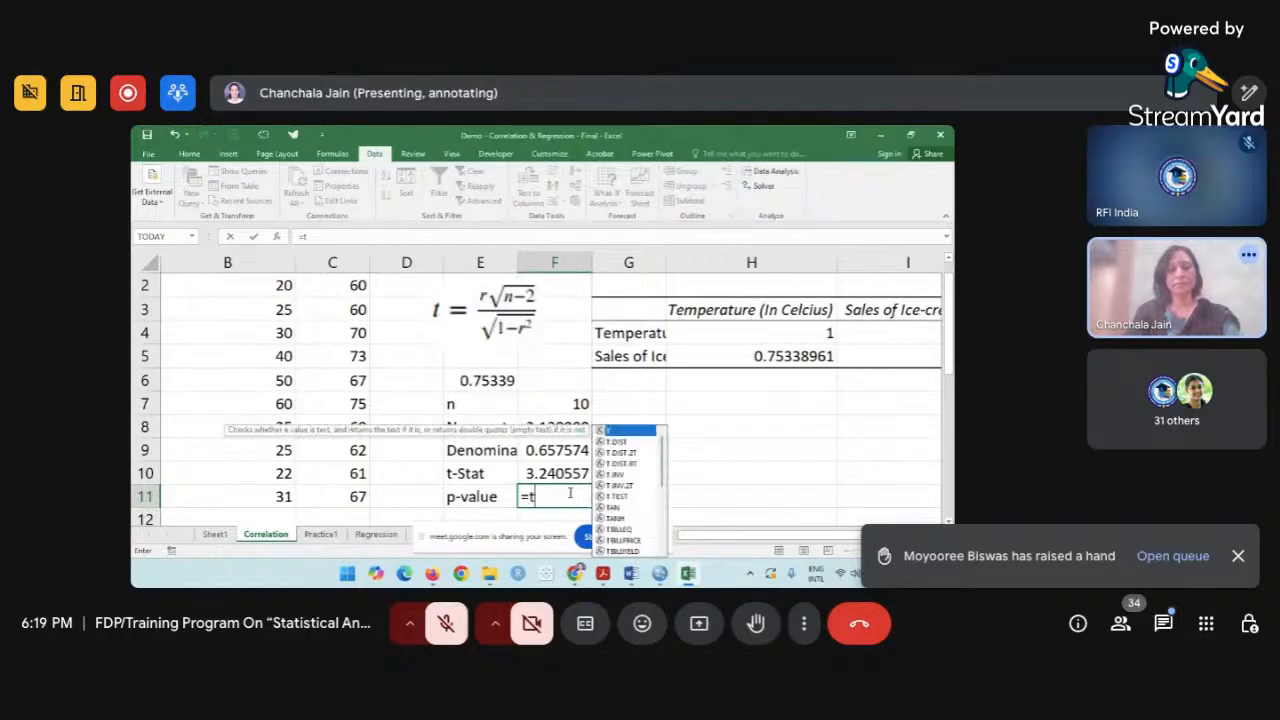
type(".dist")
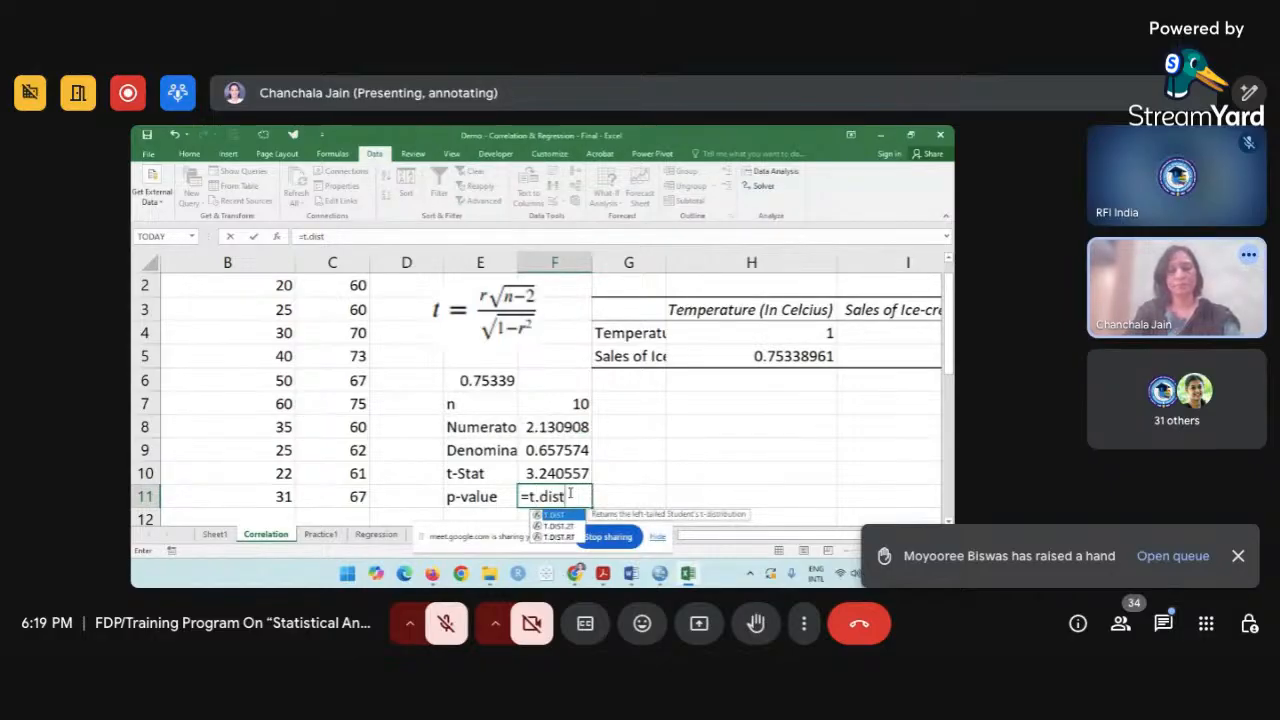
type(".")
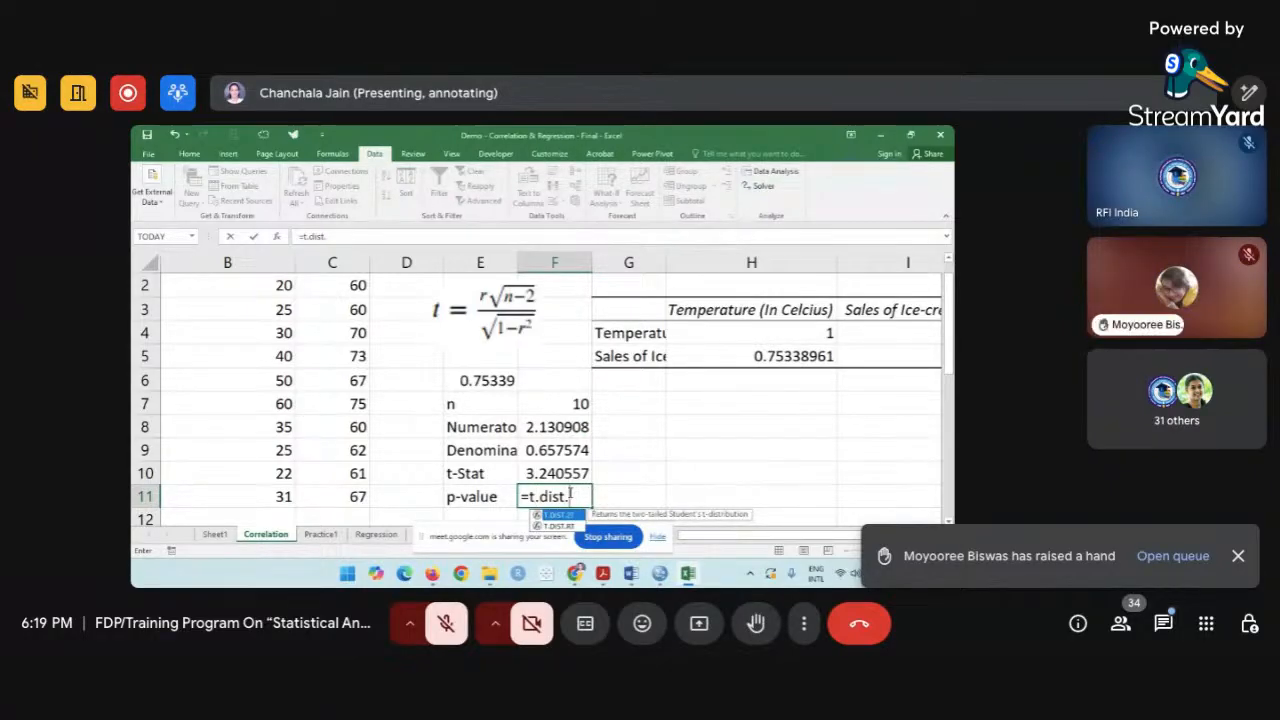
double_click(558, 525)
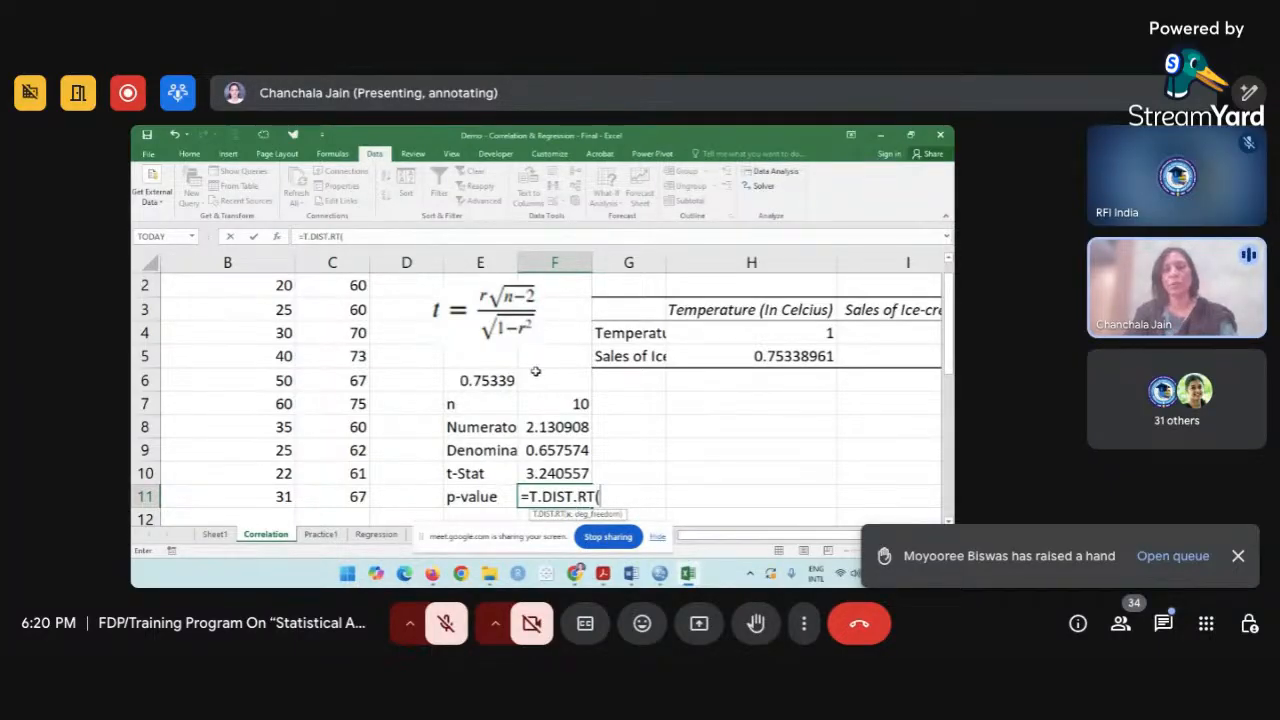
left_click(544, 474)
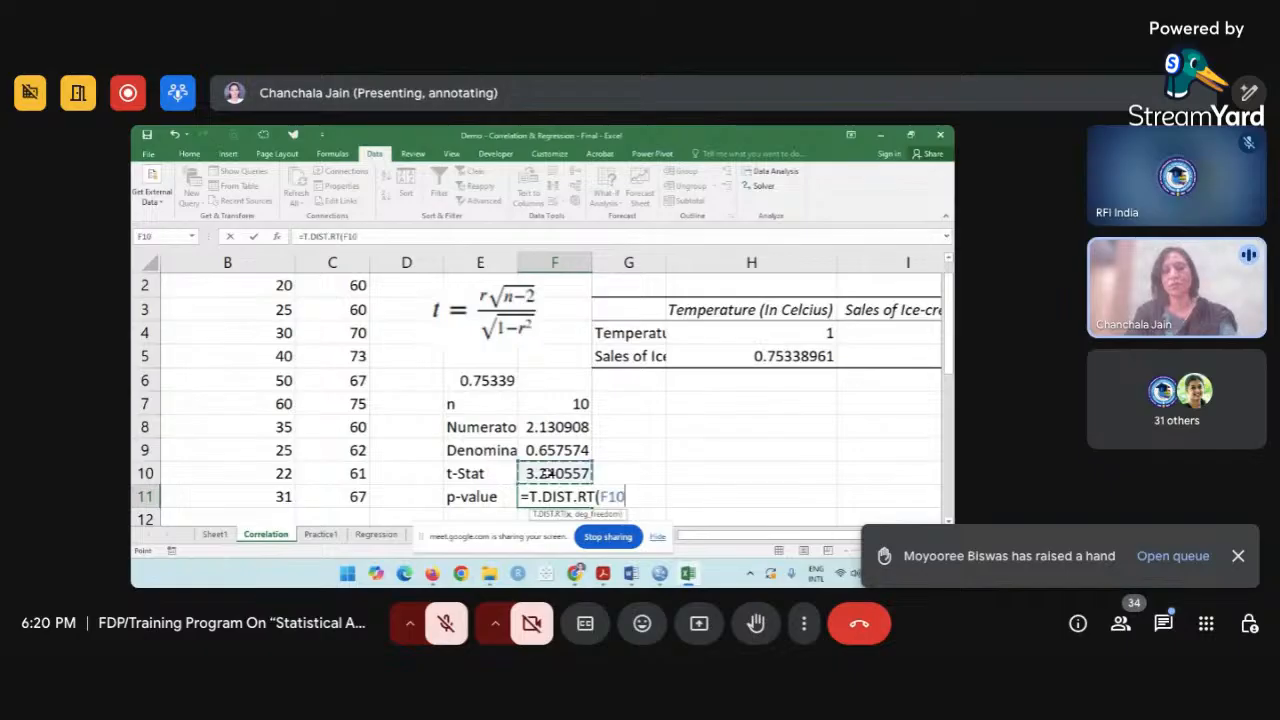
type(",")
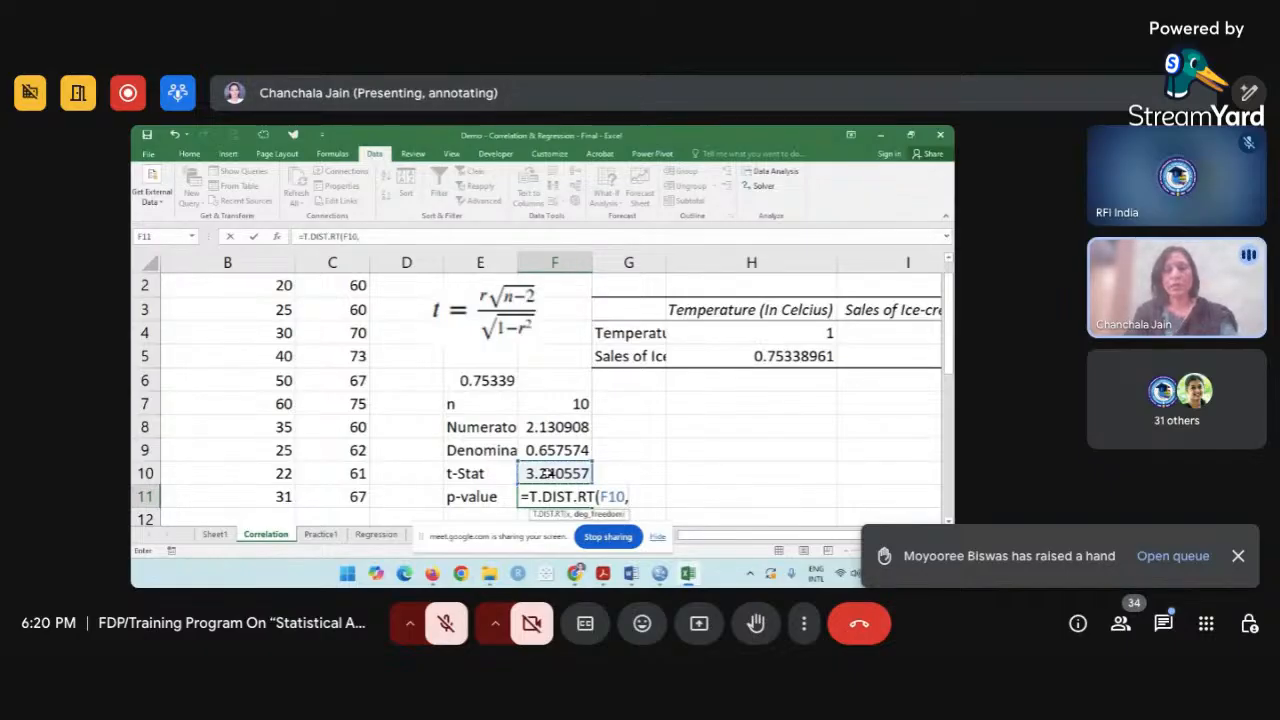
type("9")
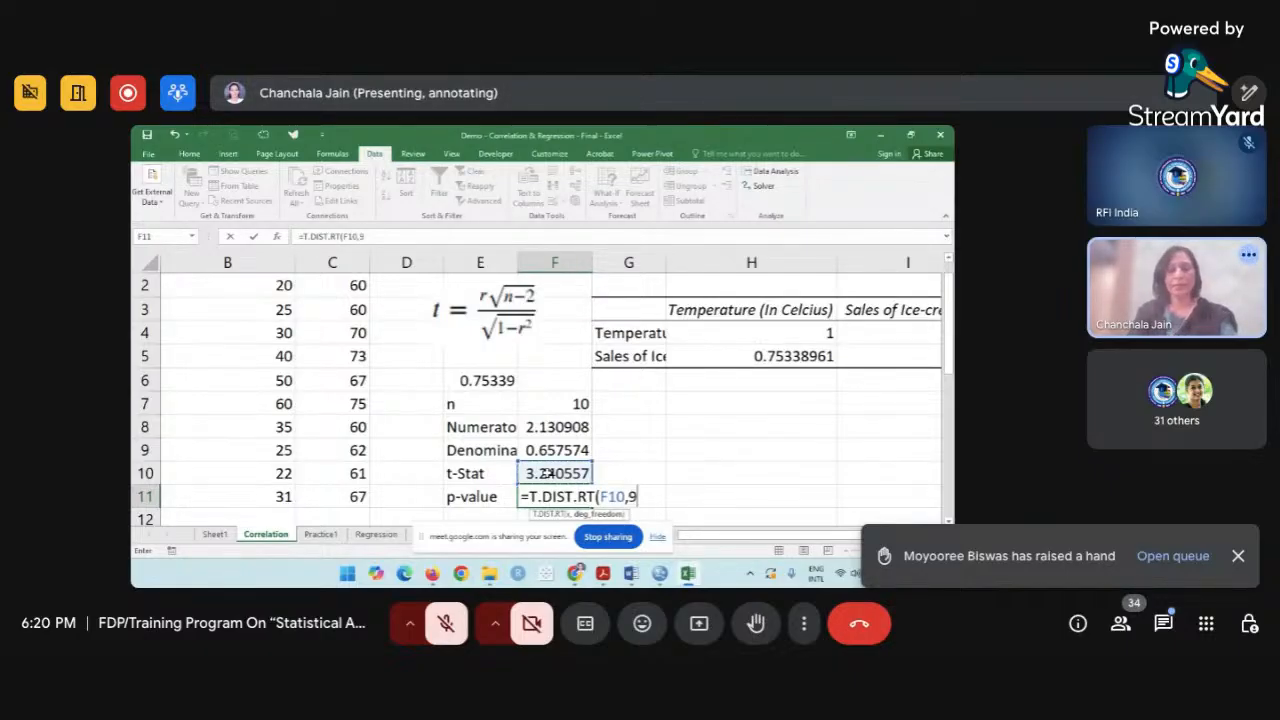
type(")")
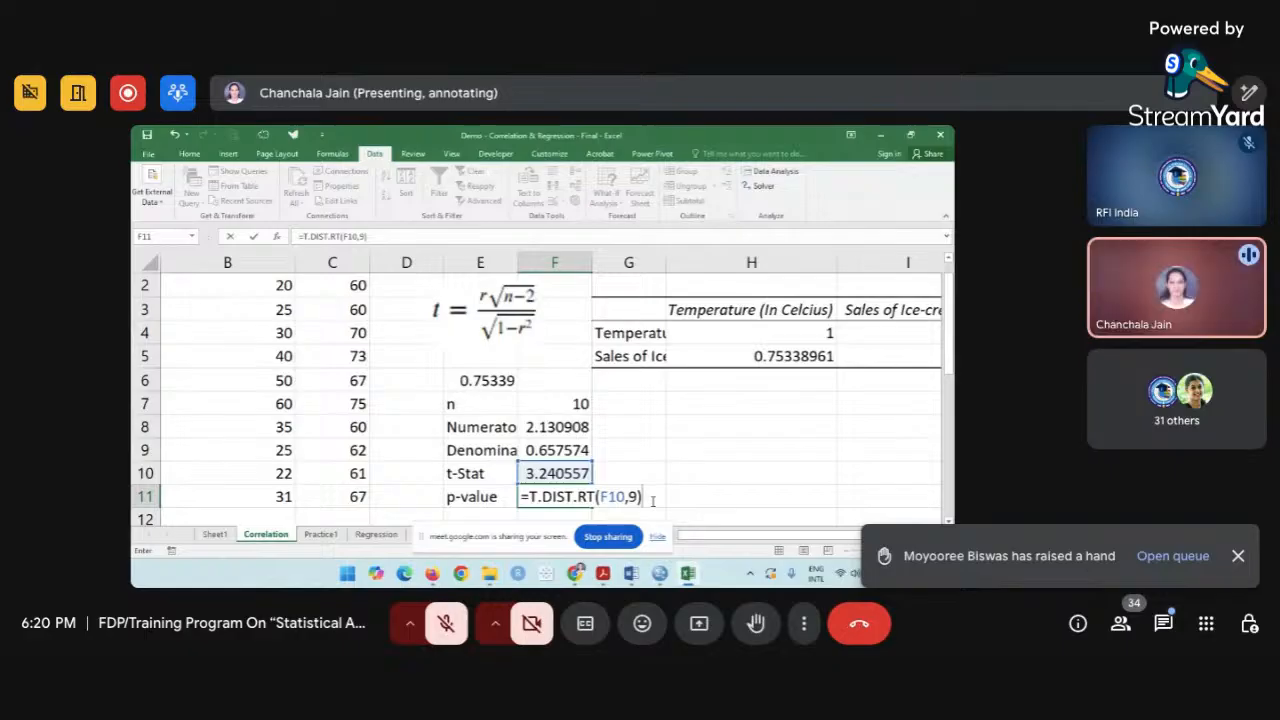
key("Return")
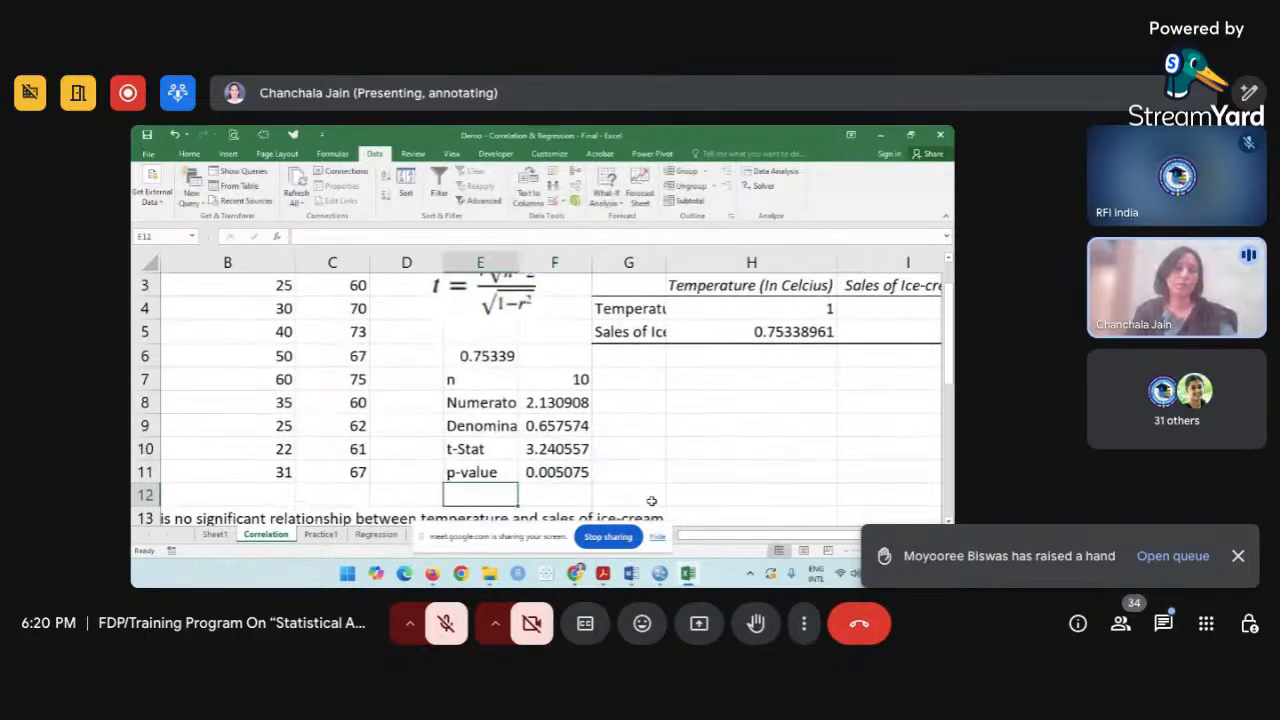
double_click(562, 471)
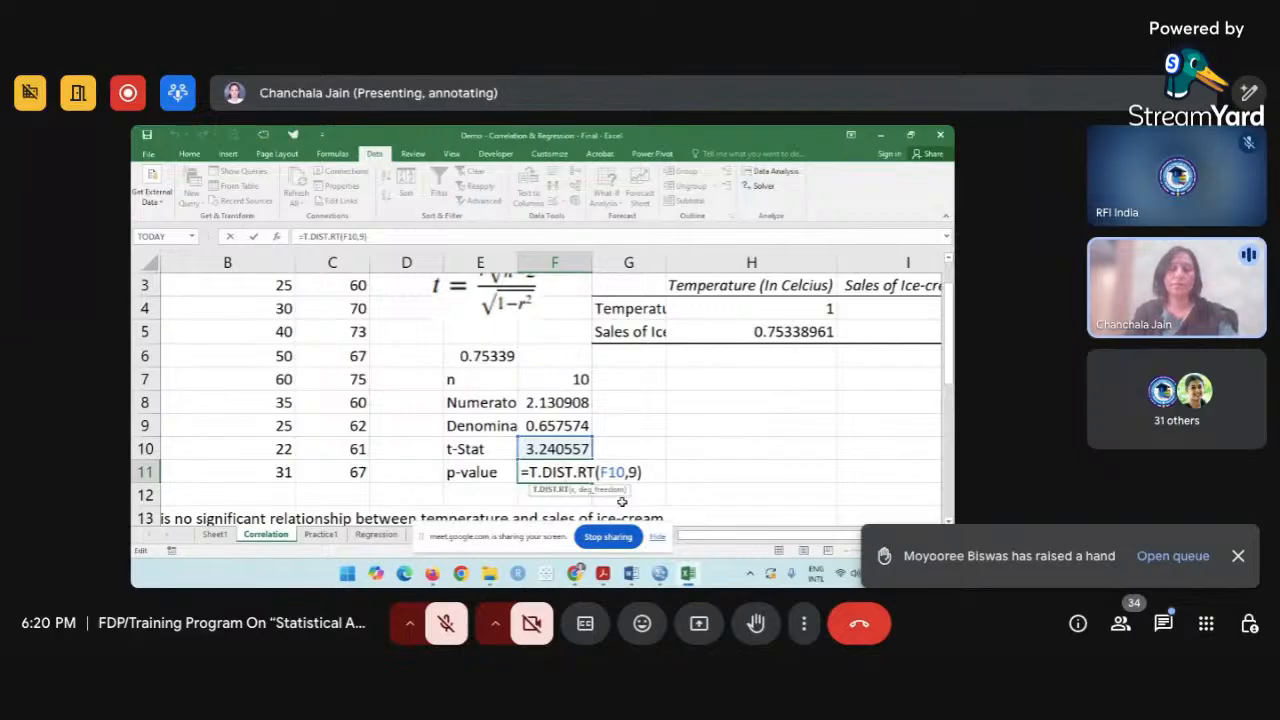
key("Return")
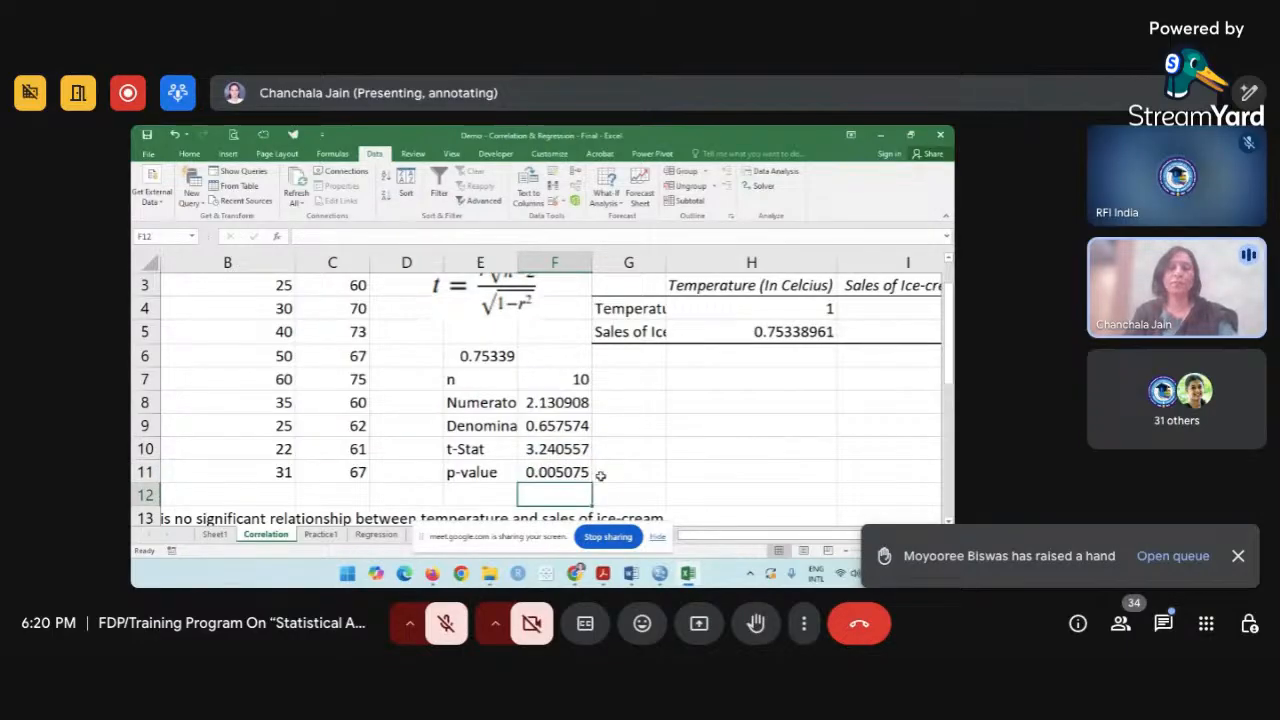
Enter the test conclusion "<.05, Reject H0" in cell G11 beside the p-value.
left_click(614, 472)
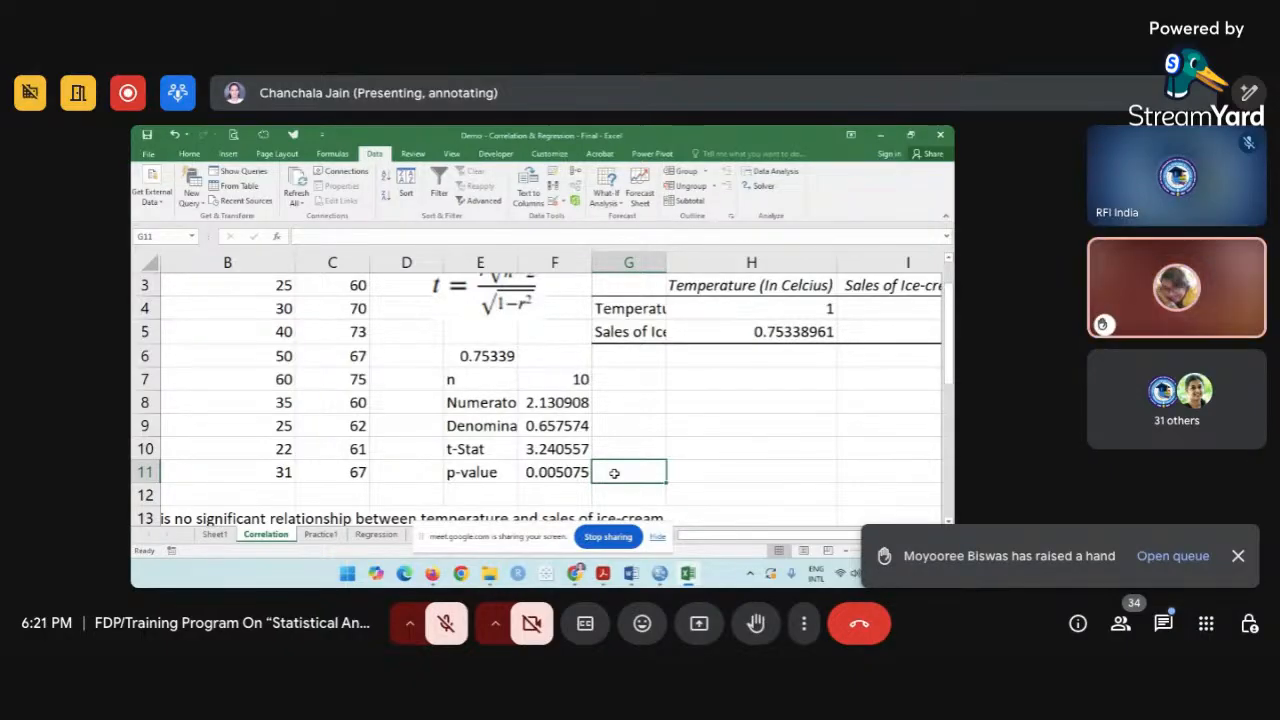
type("<")
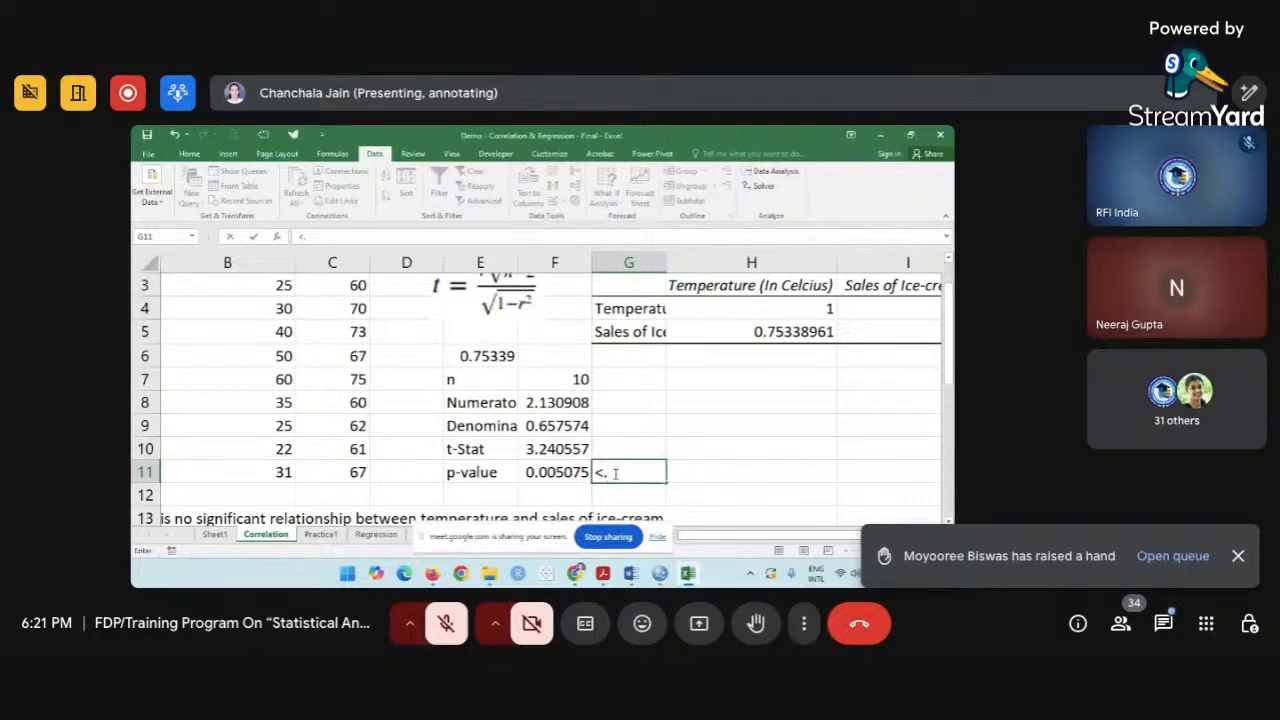
type(".05,")
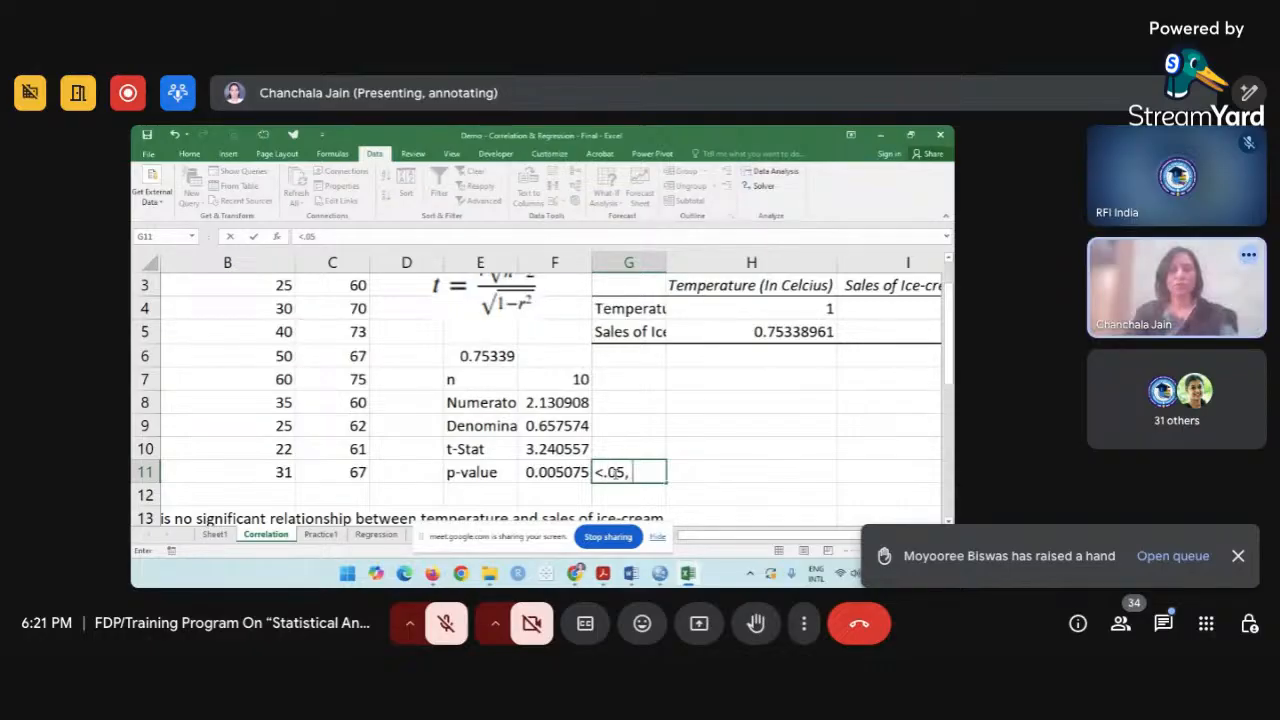
type(" Reject H0")
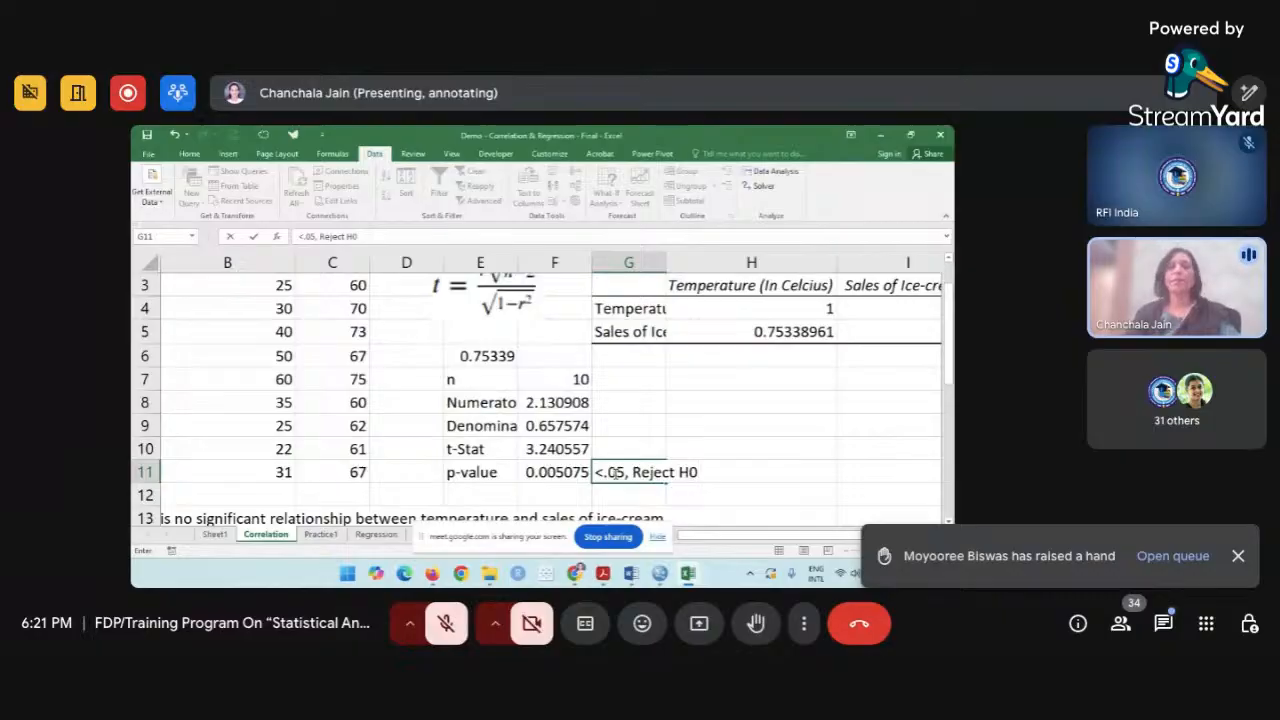
left_click(554, 490)
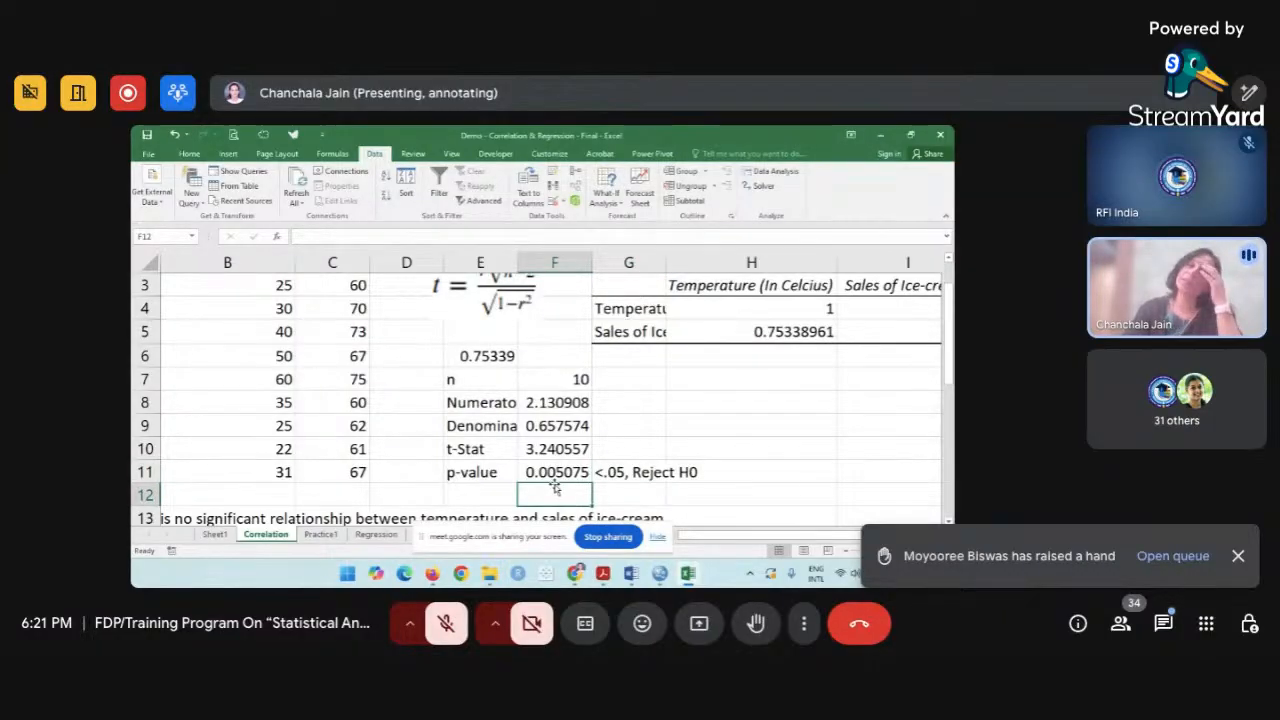
Review the conclusion, the p-value formula in F11, the sample size formula in F7 and the t-statistic formula image.
left_click(597, 470)
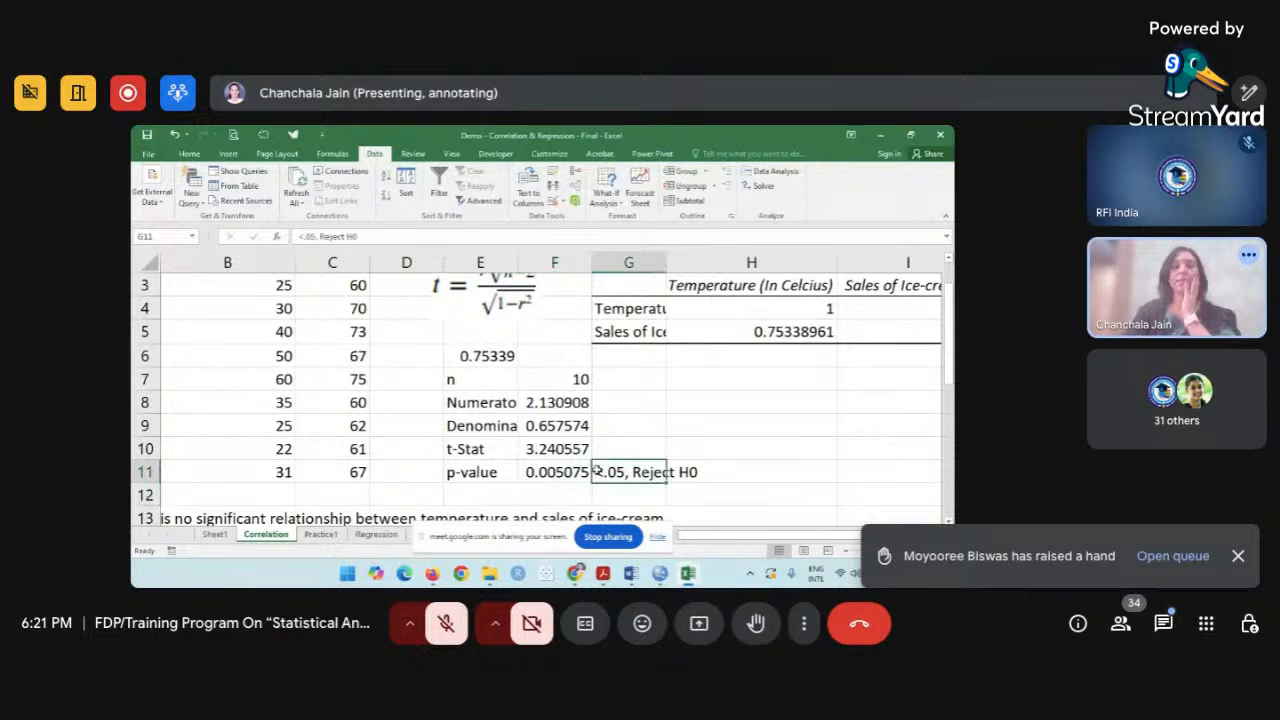
left_click(673, 470)
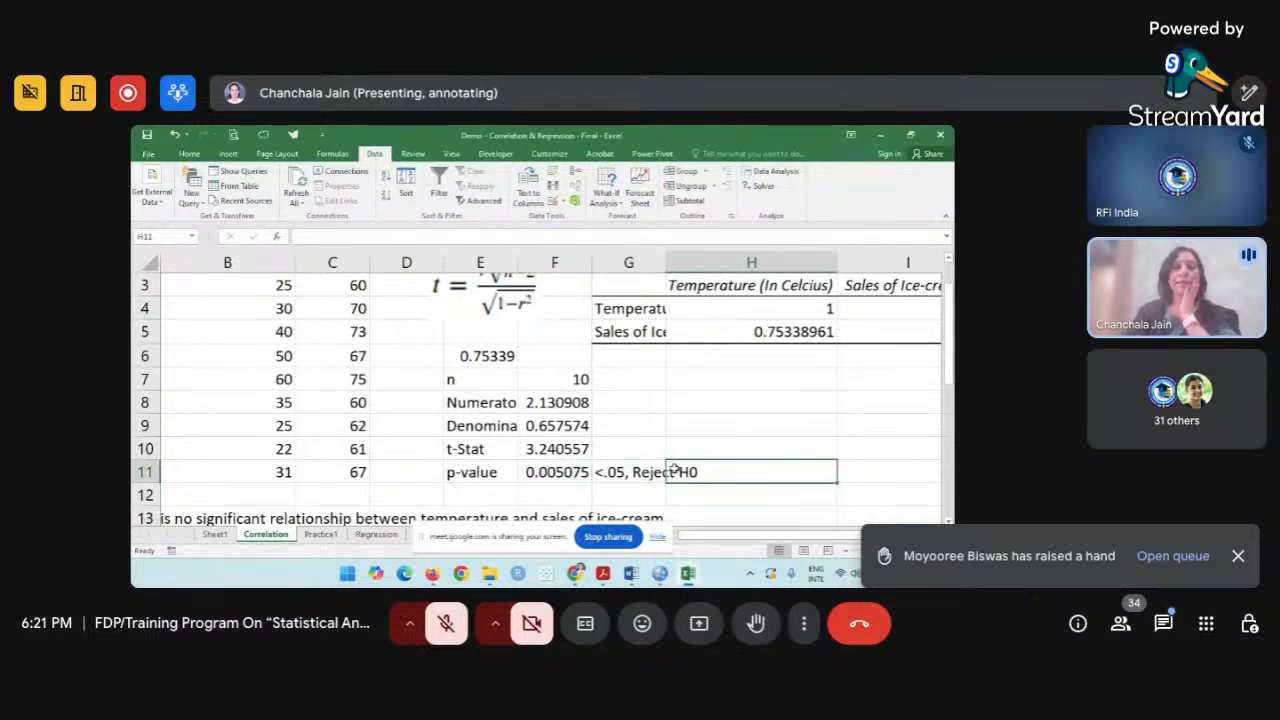
left_click(644, 440)
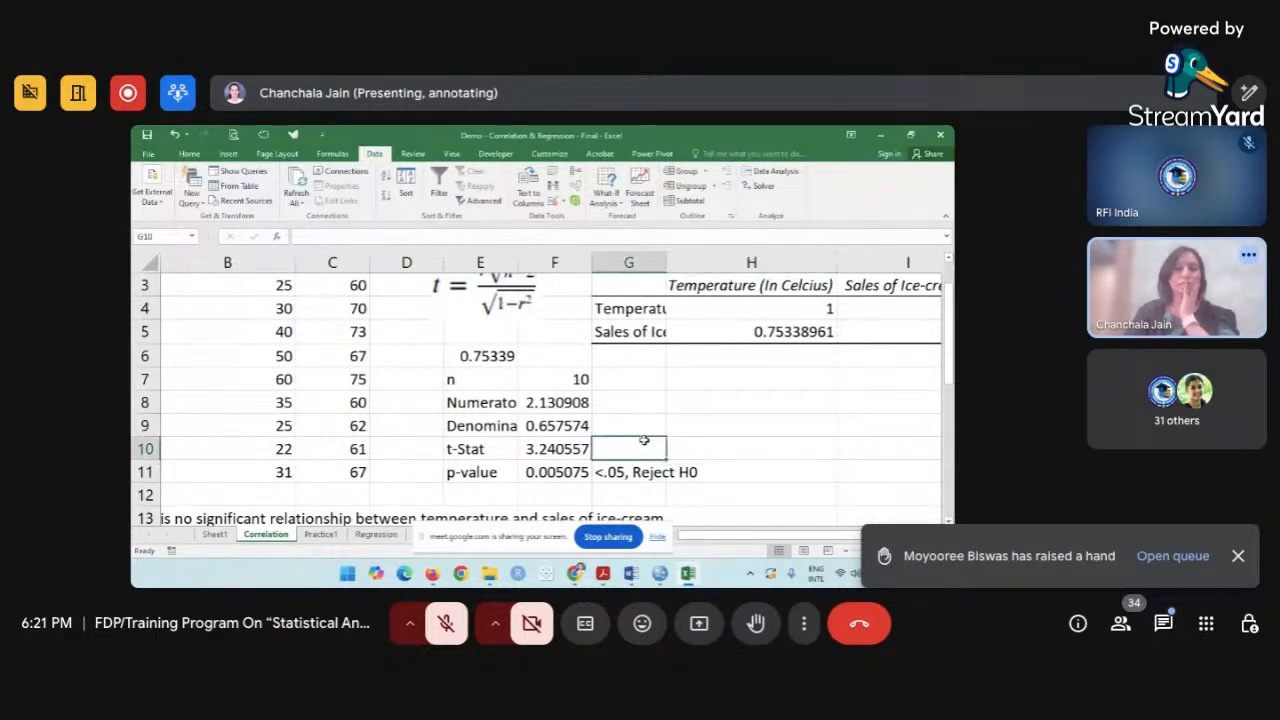
left_click(558, 470)
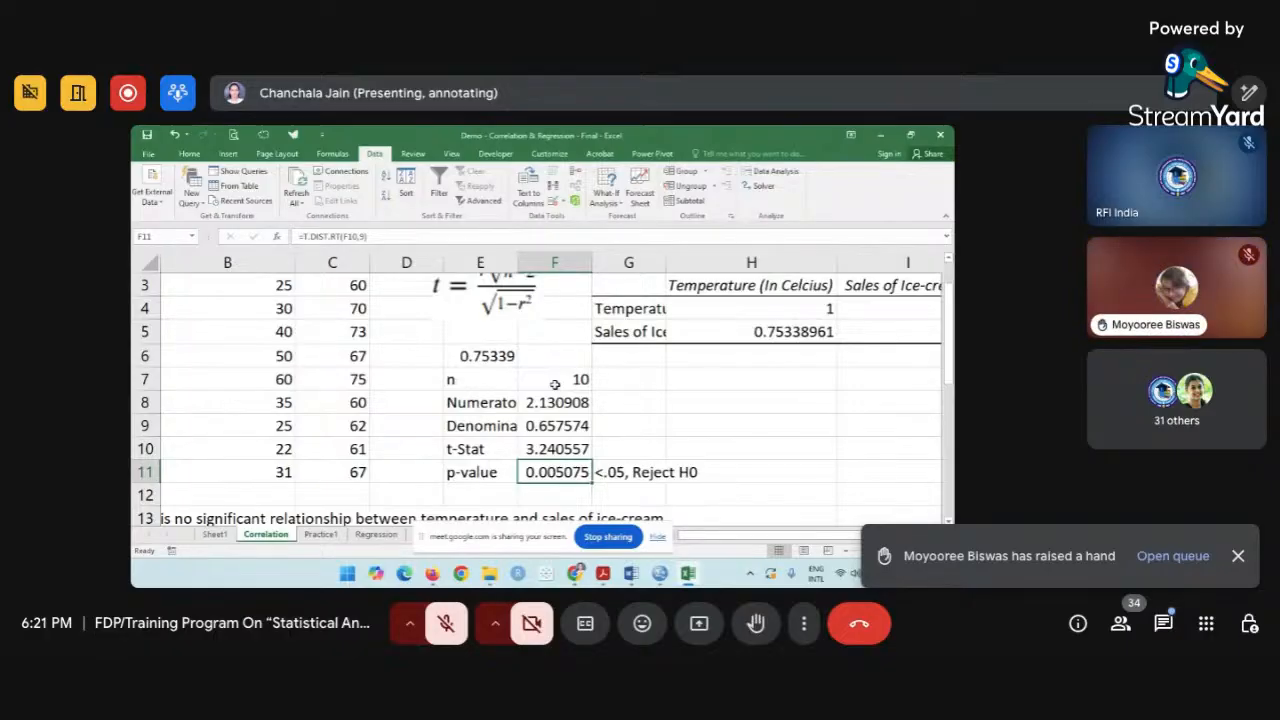
left_click(560, 385)
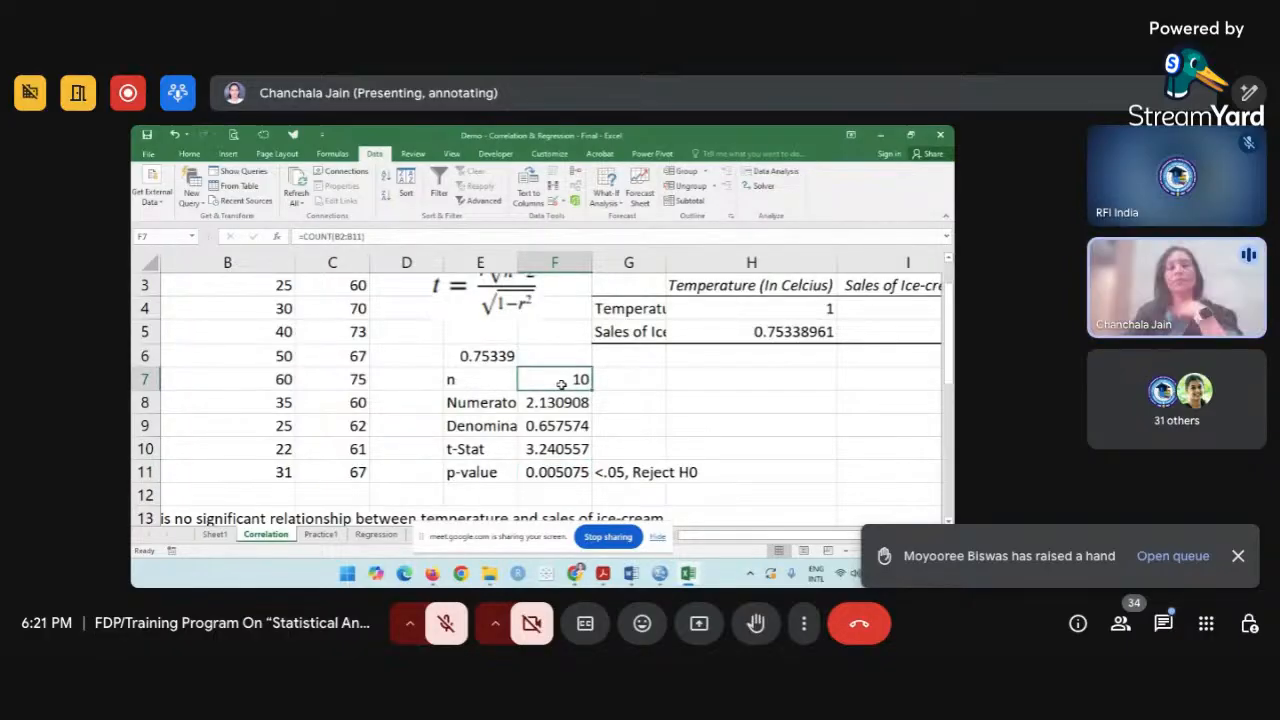
scroll(562, 385, "up", 2)
scroll(562, 385, "left", 1)
scroll(562, 385, "down", 1)
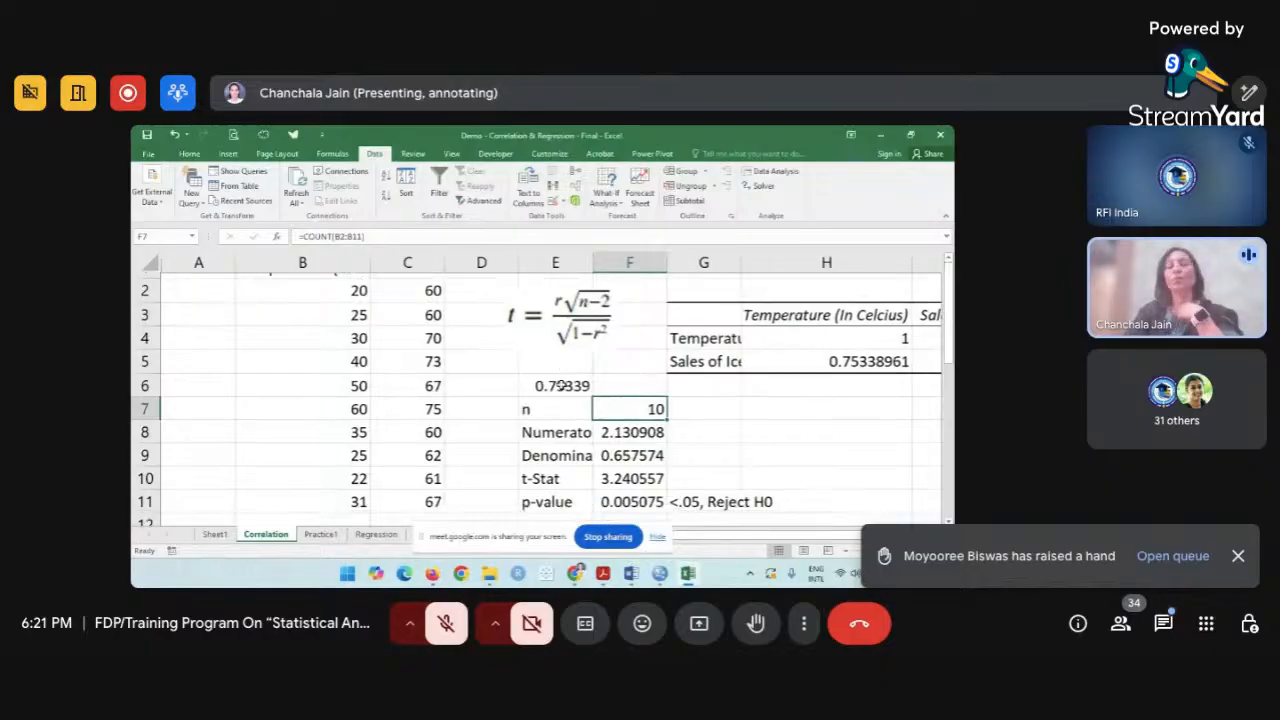
scroll(562, 385, "down", 1)
scroll(562, 385, "right", 1)
scroll(563, 385, "up", 1)
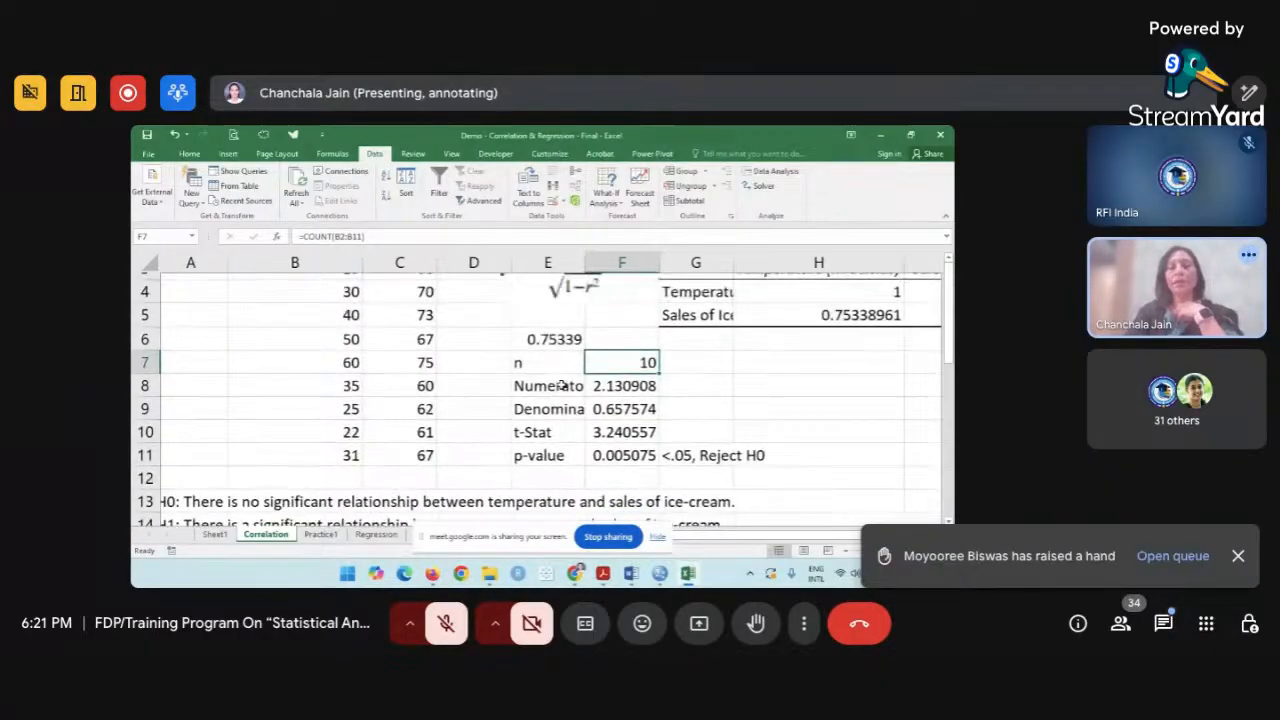
scroll(563, 385, "up", 3)
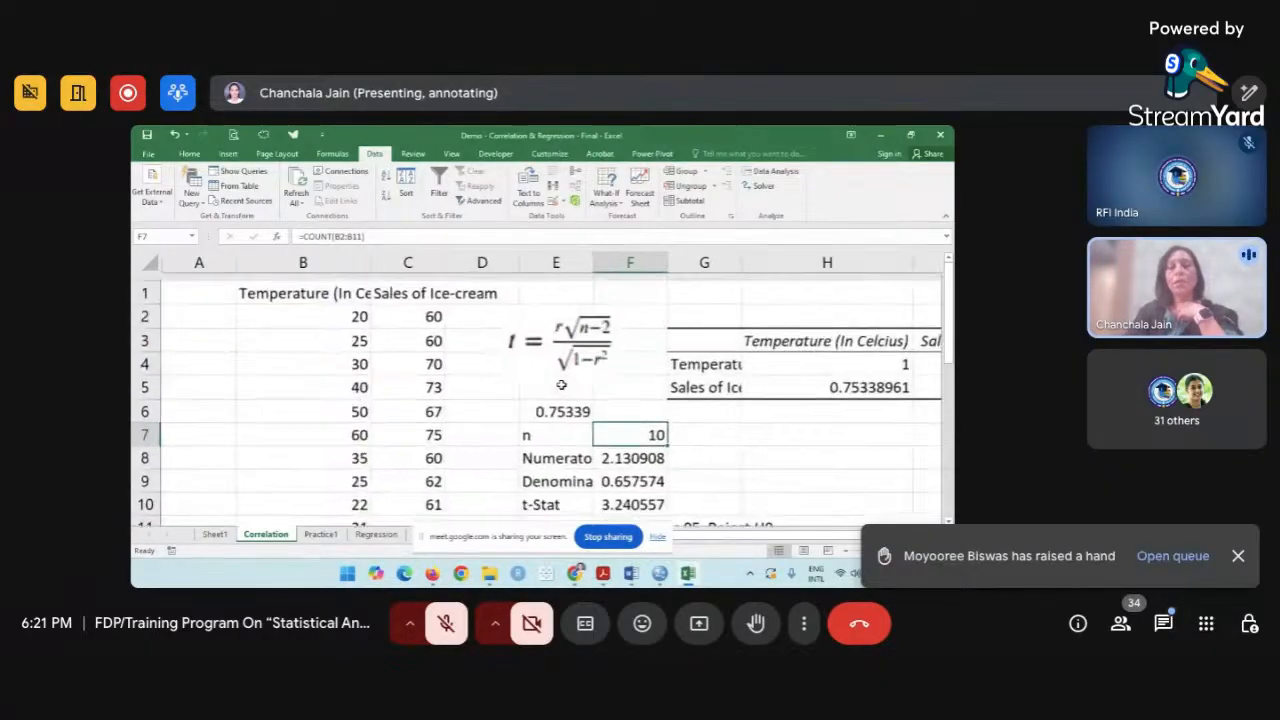
View the Practice1 sheet briefly, switch to the Regression sheet, and move the screen-sharing bar off the sheet tabs.
left_click(321, 535)
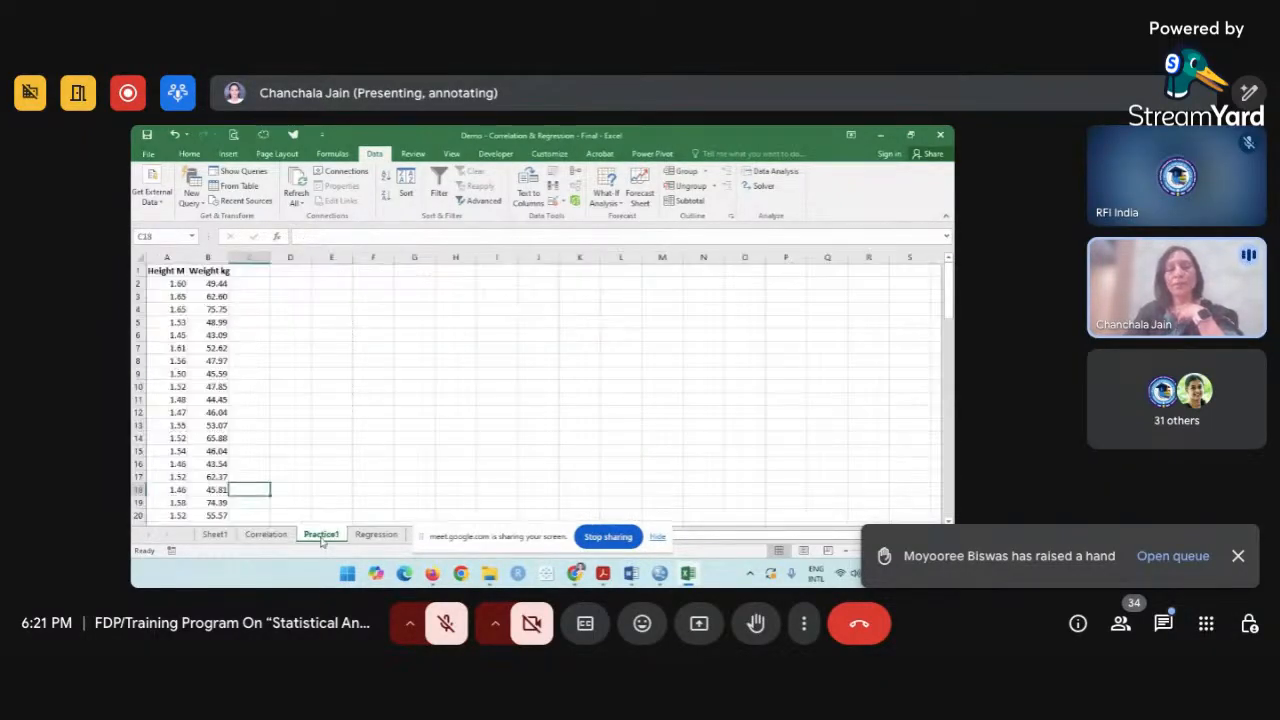
left_click(242, 398)
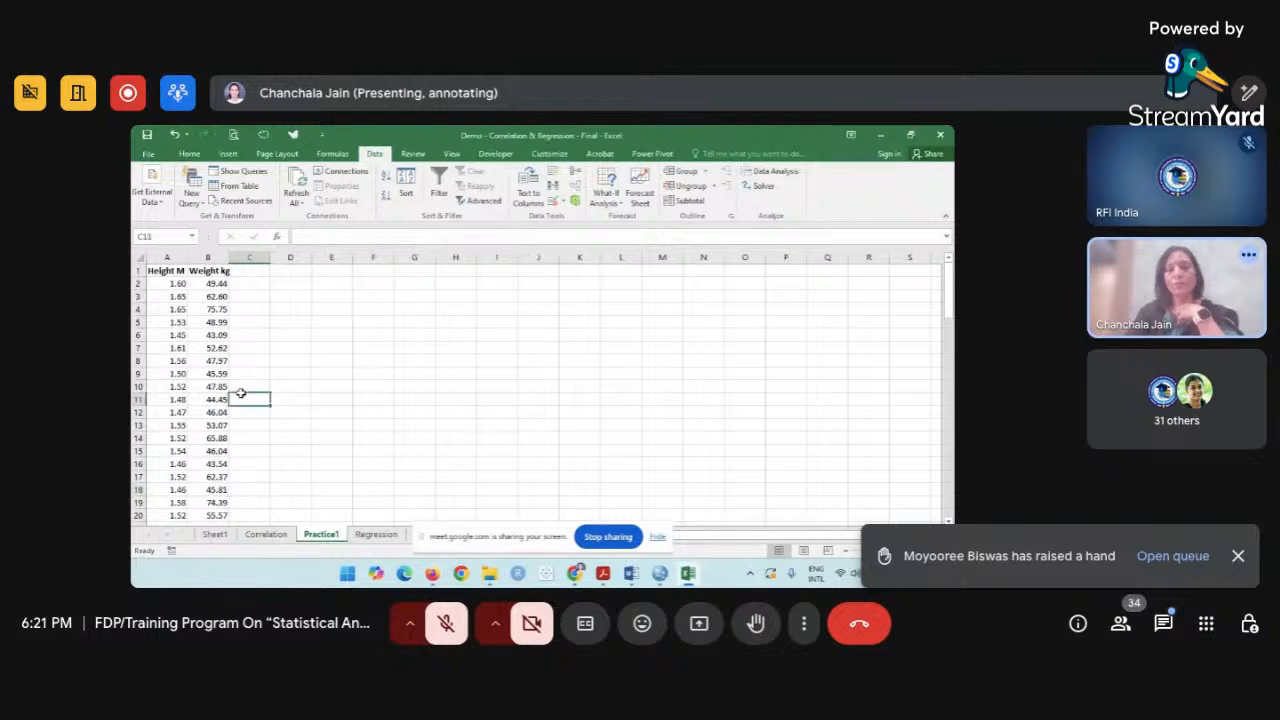
left_click(378, 535)
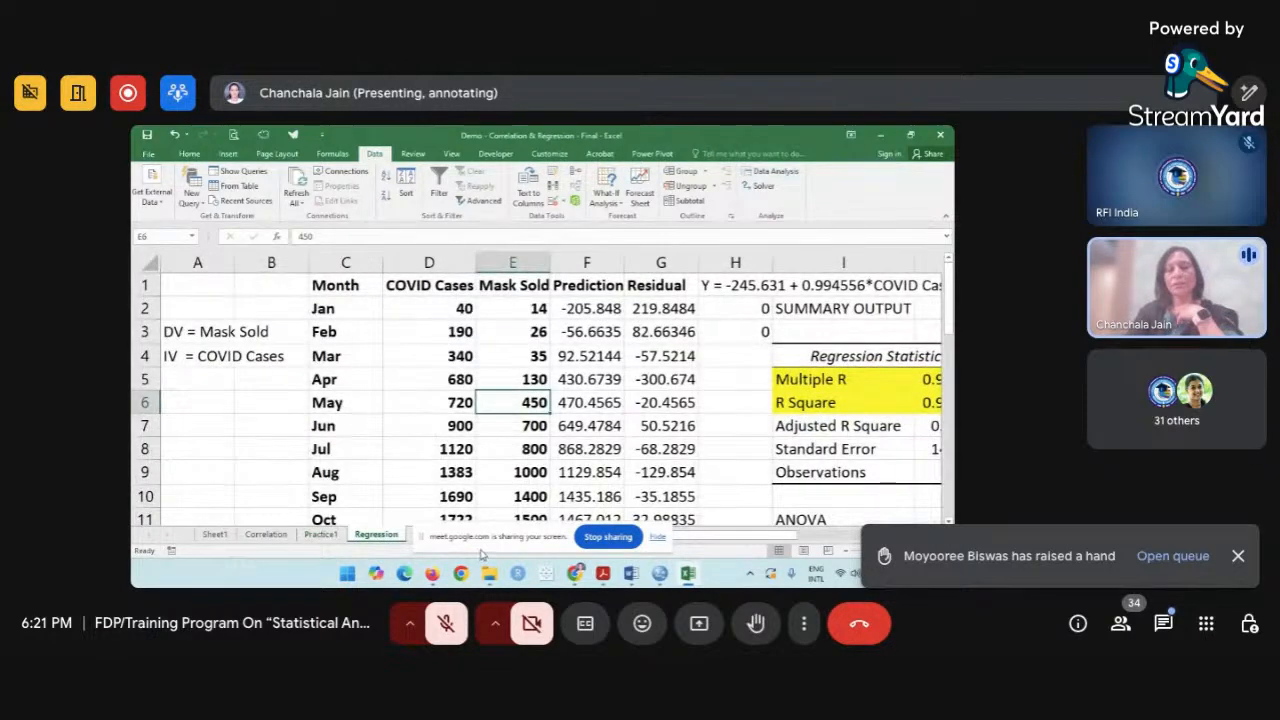
left_click_drag(484, 545, 703, 541)
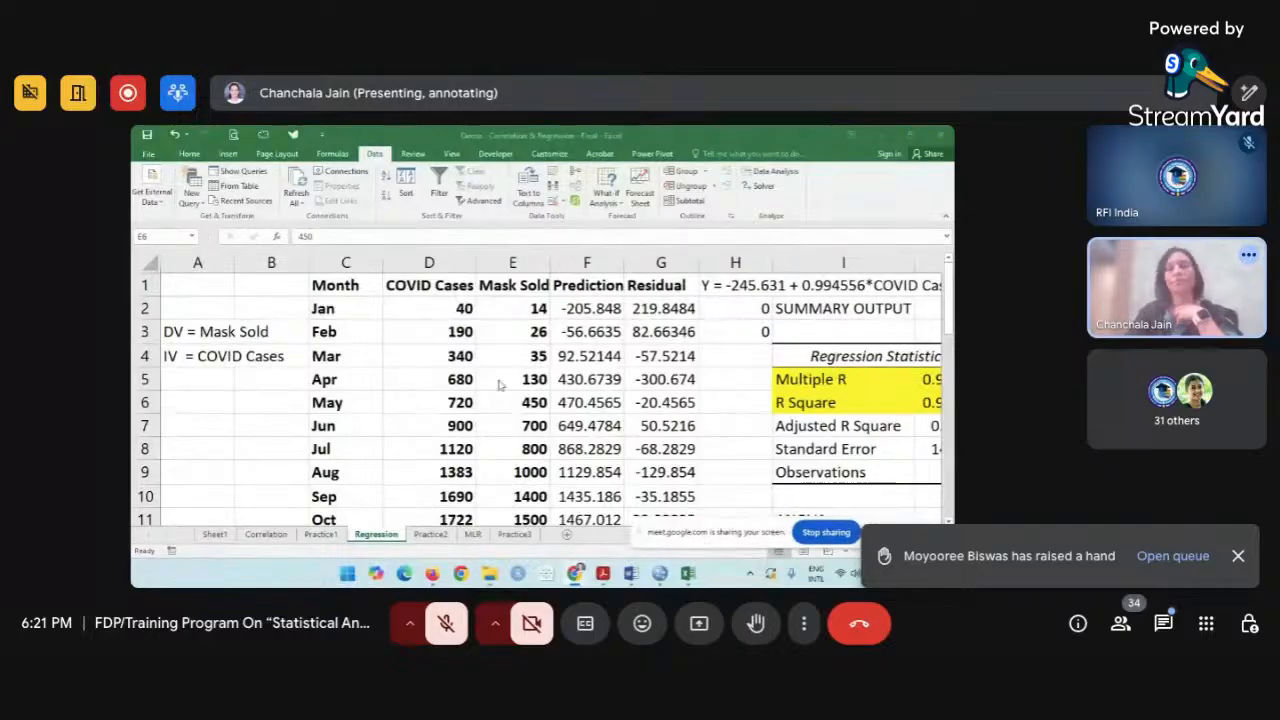
Delete columns H to S of the Regression sheet, which hold the regression equation, summary output and variance note.
left_click(735, 262)
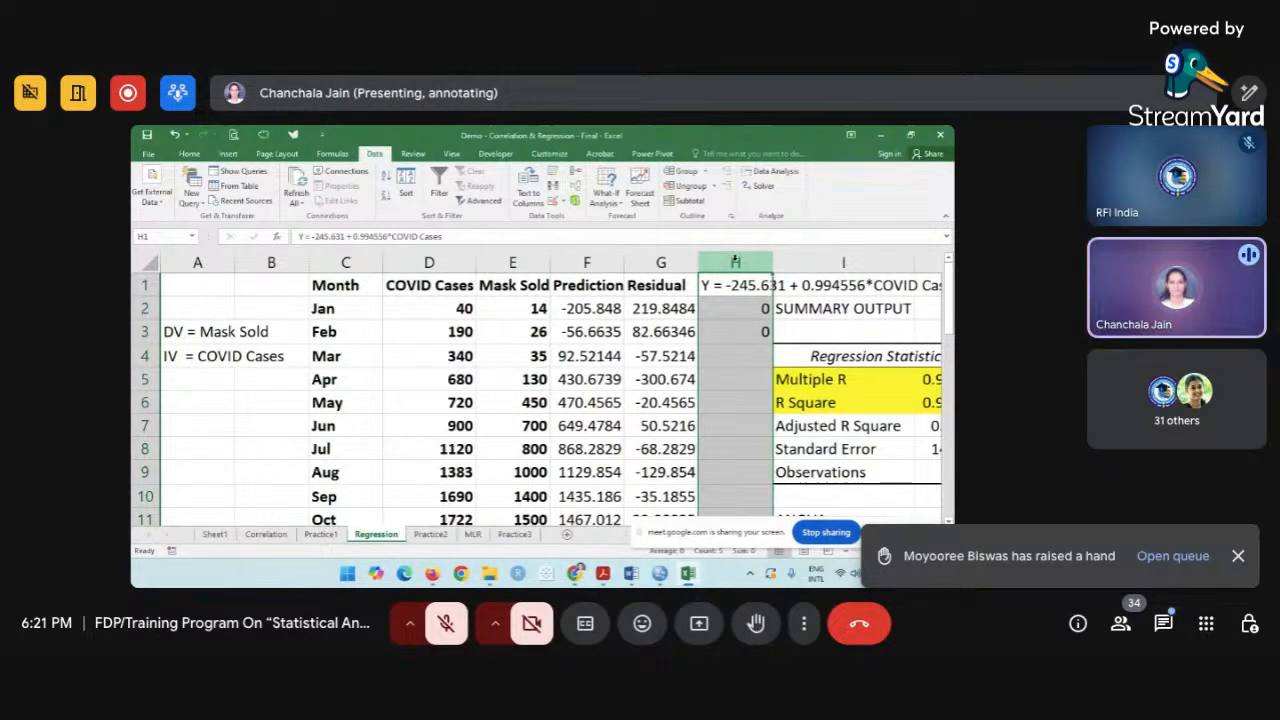
right_click(735, 262)
key("Escape")
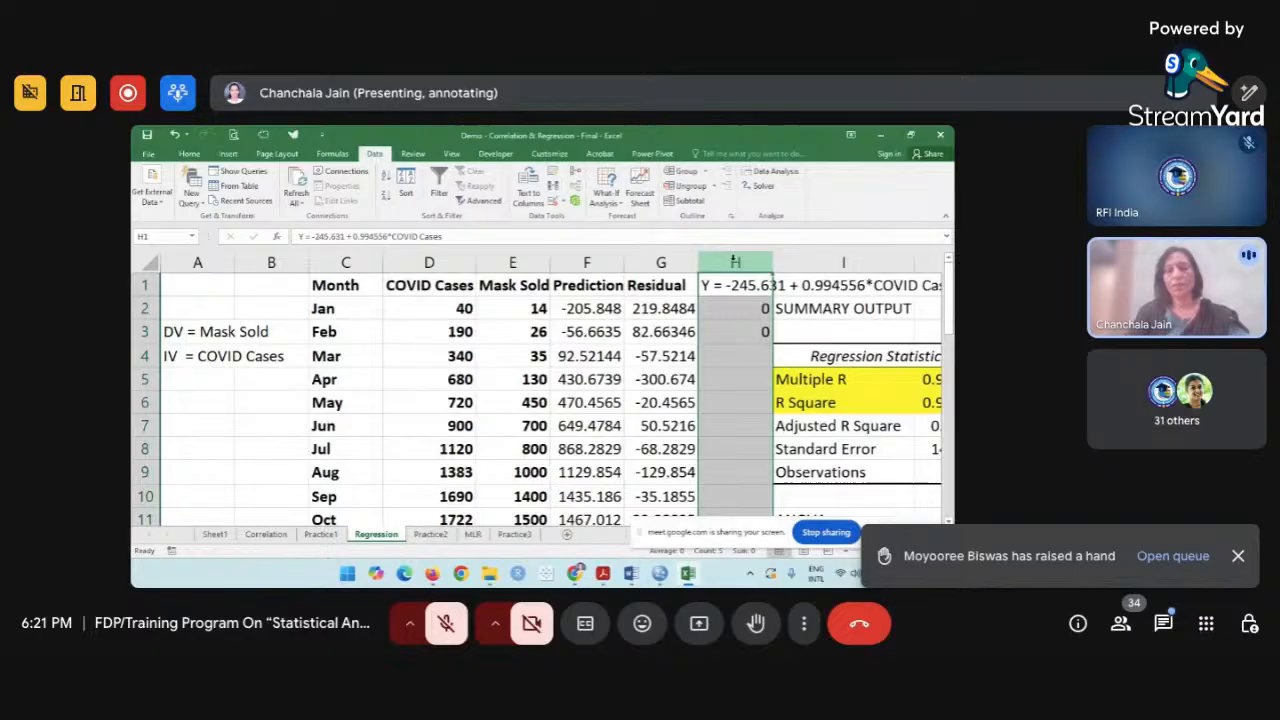
key("shift+Right")
key("shift+Right")
key("shift+Right")
key("shift+Right")
key("shift+Right")
key("shift+Right")
key("shift+Right")
key("shift+Right")
key("shift+Right")
key("shift+Right")
key("shift+Right")
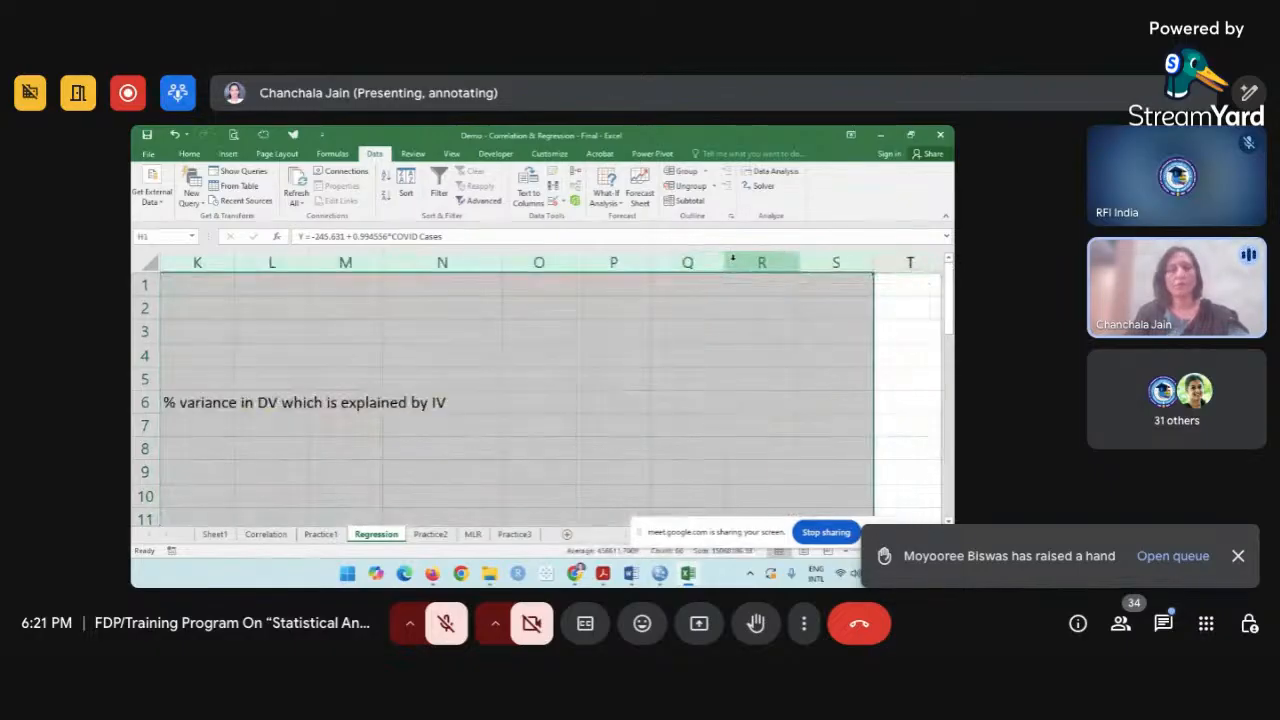
right_click(374, 264)
left_click(414, 372)
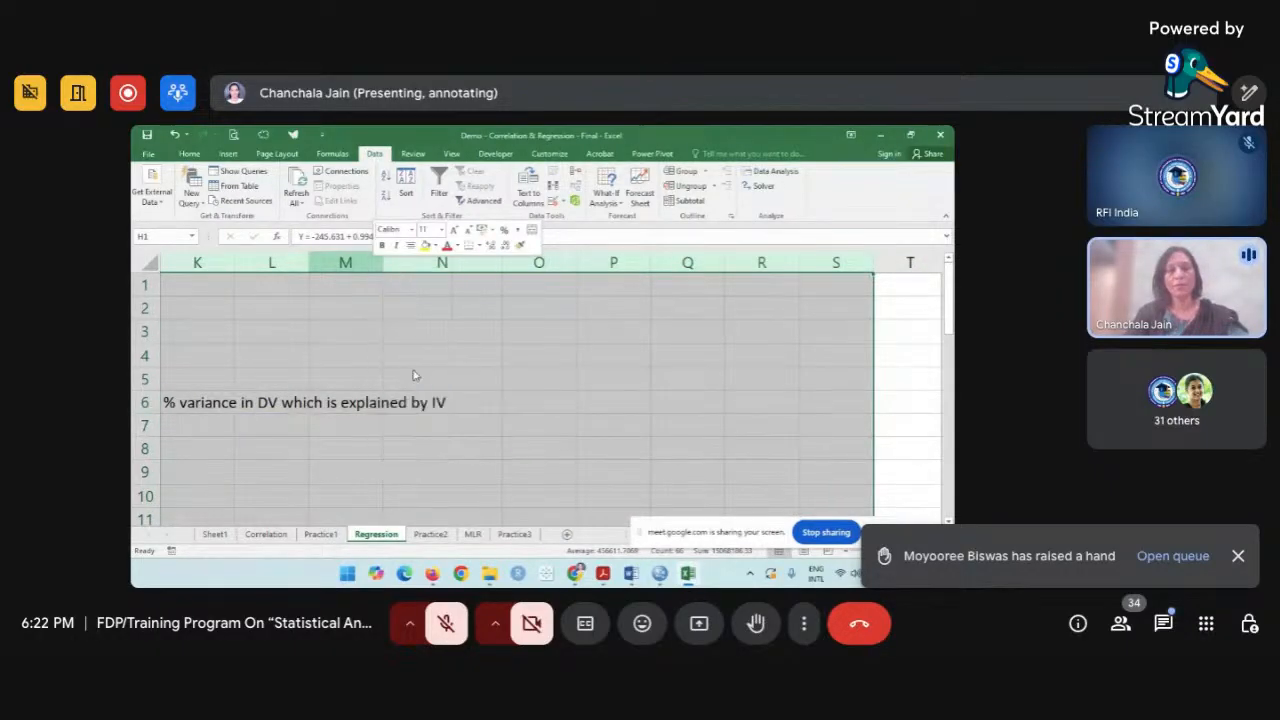
left_click(413, 371)
scroll(413, 370, "down", 1)
scroll(413, 370, "down", 6)
scroll(413, 370, "up", 6)
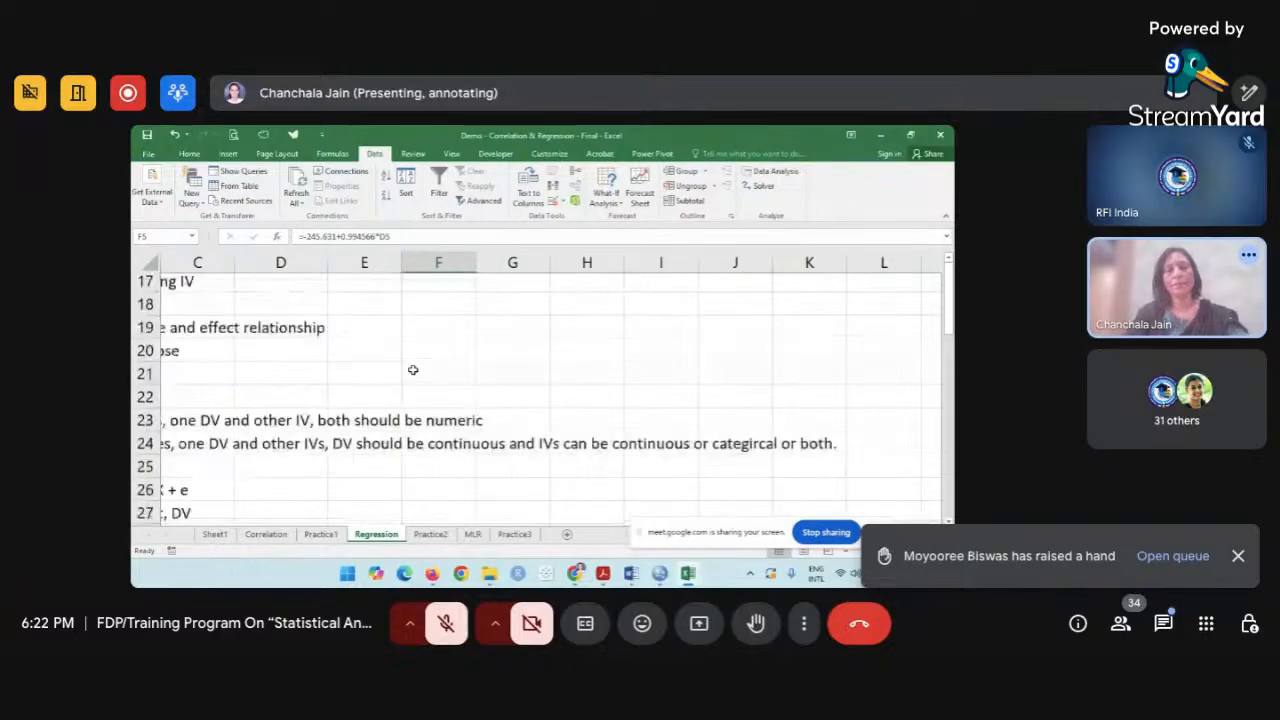
scroll(413, 371, "left", 1)
scroll(413, 371, "up", 1)
scroll(413, 371, "left", 1)
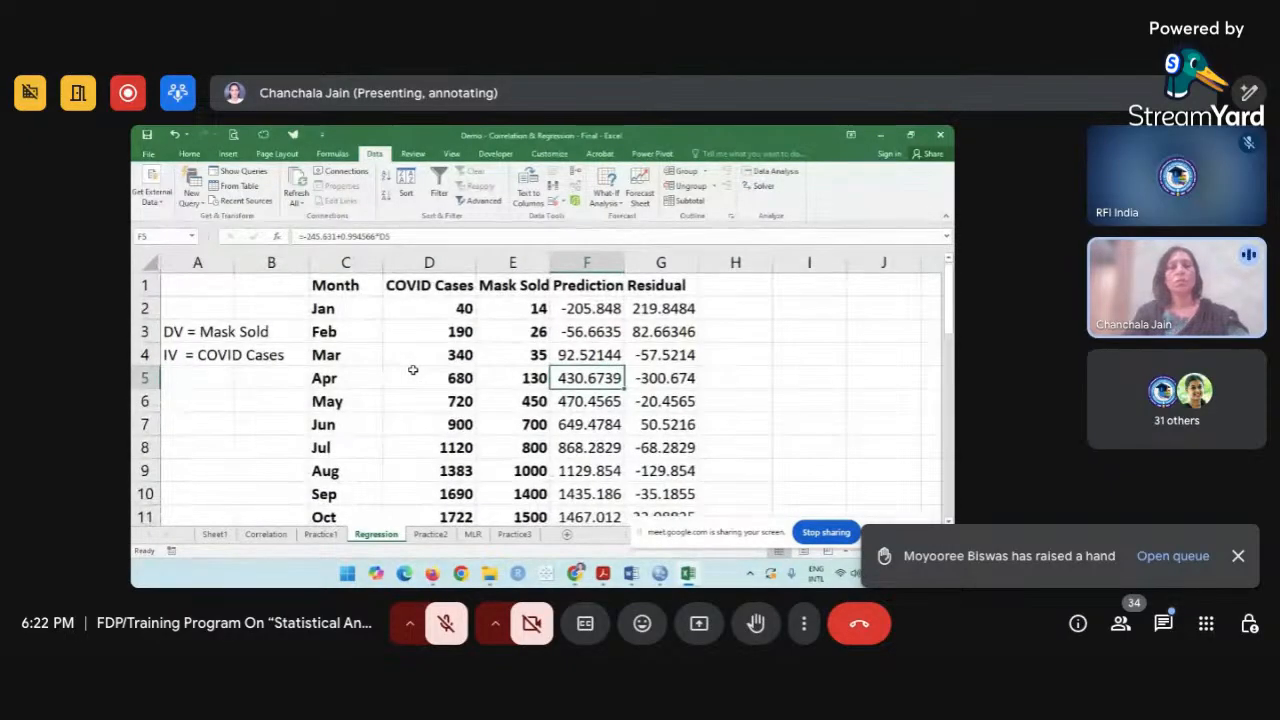
Delete the Prediction and Residual columns, F and G, from the Regression sheet.
left_click_drag(587, 262, 662, 262)
scroll(662, 262, "down", 5)
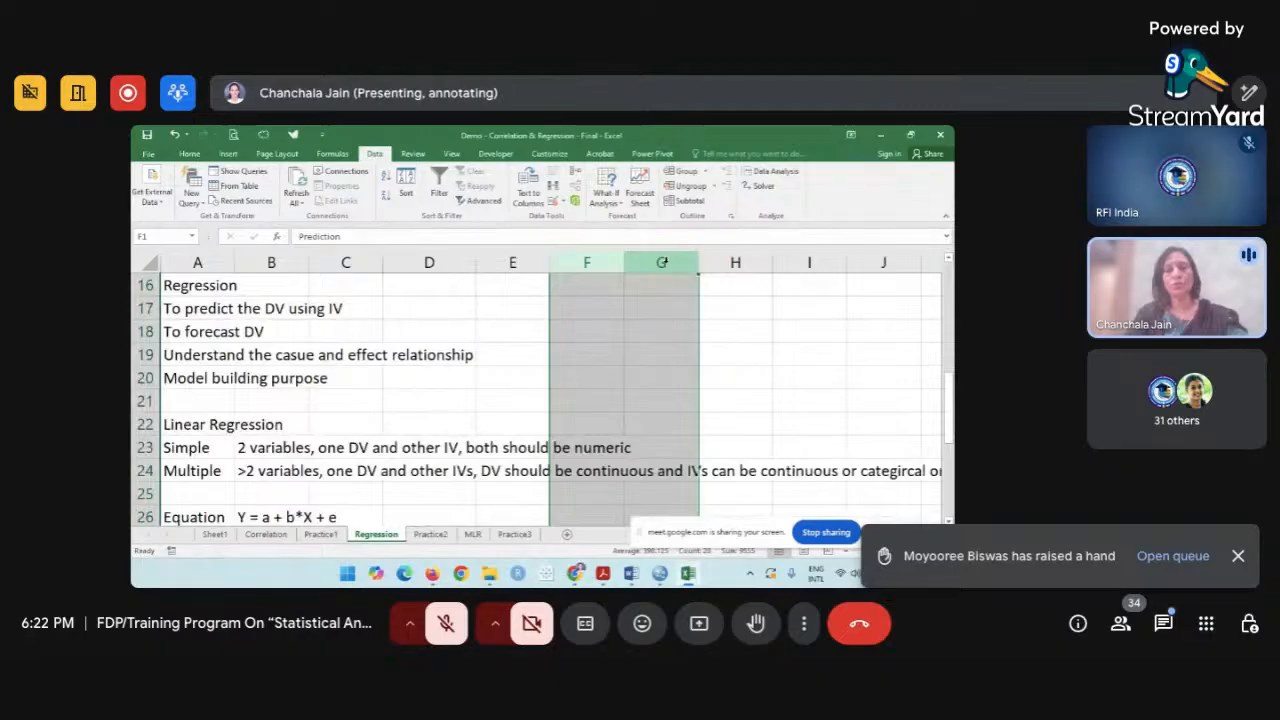
scroll(662, 262, "up", 5)
right_click(606, 263)
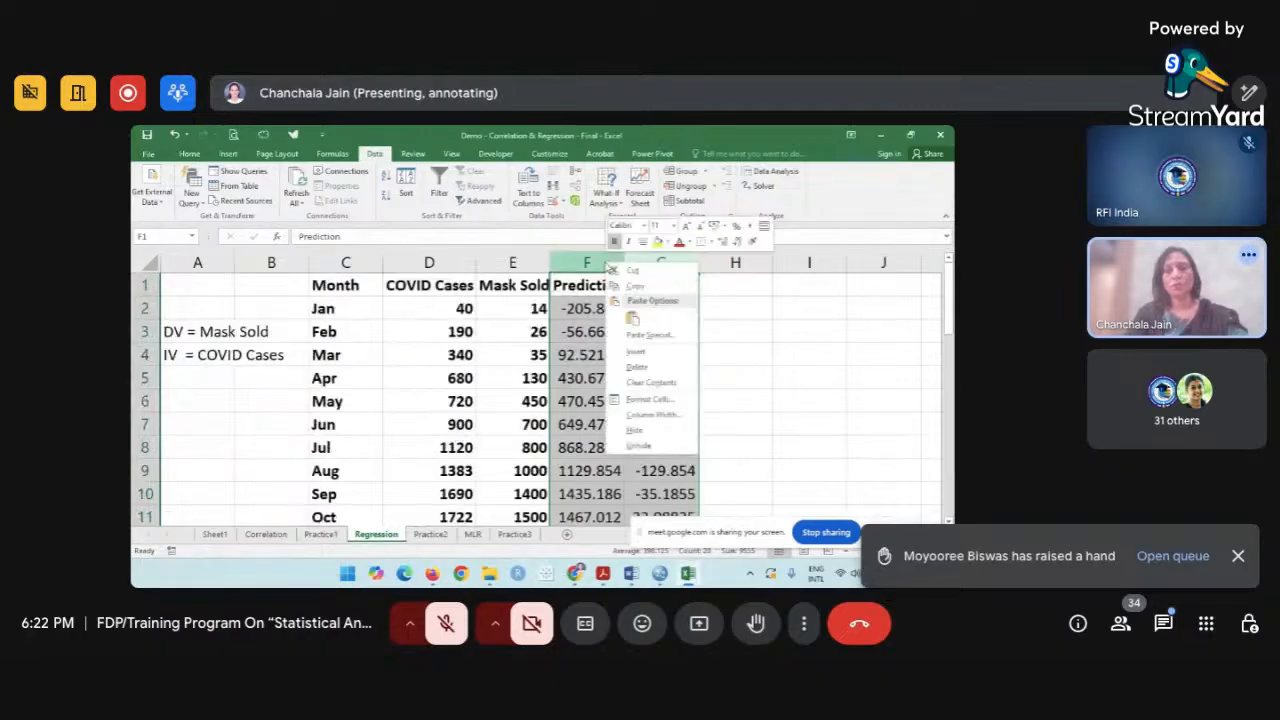
left_click(635, 368)
left_click(631, 369)
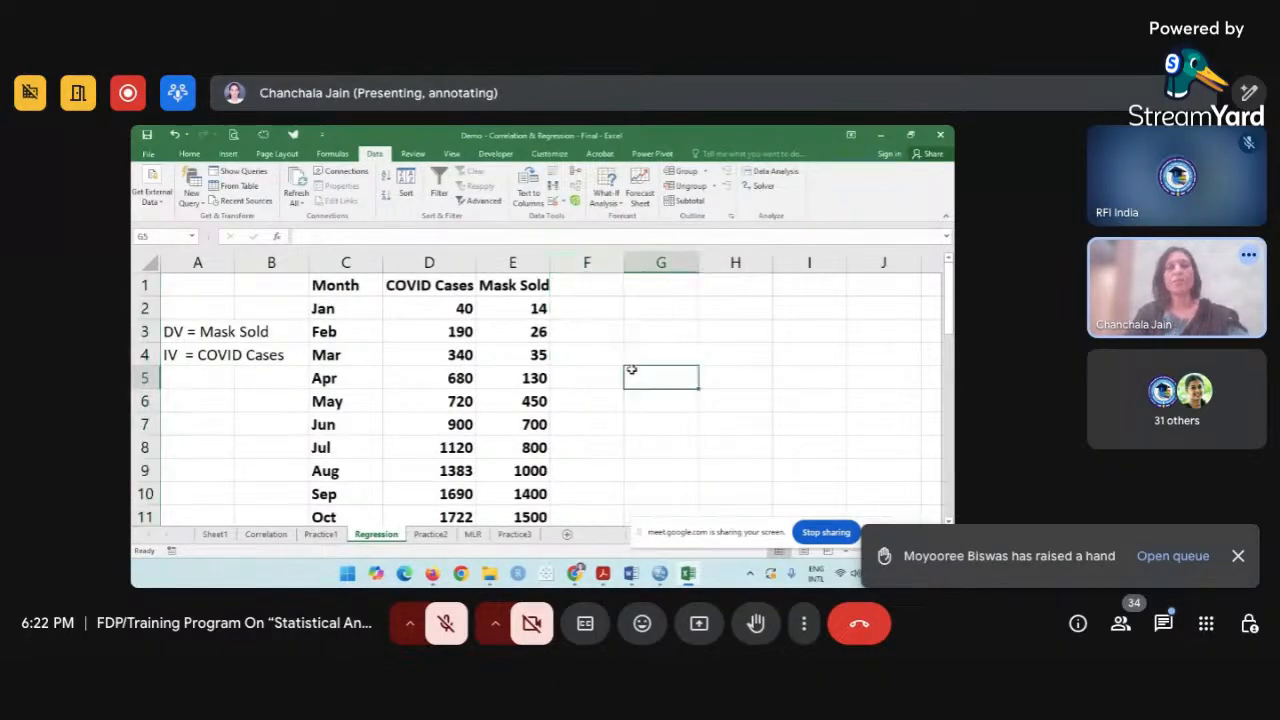
Delete rows 14 to 35 containing the hypotheses and regression notes below the monthly data.
scroll(631, 369, "down", 3)
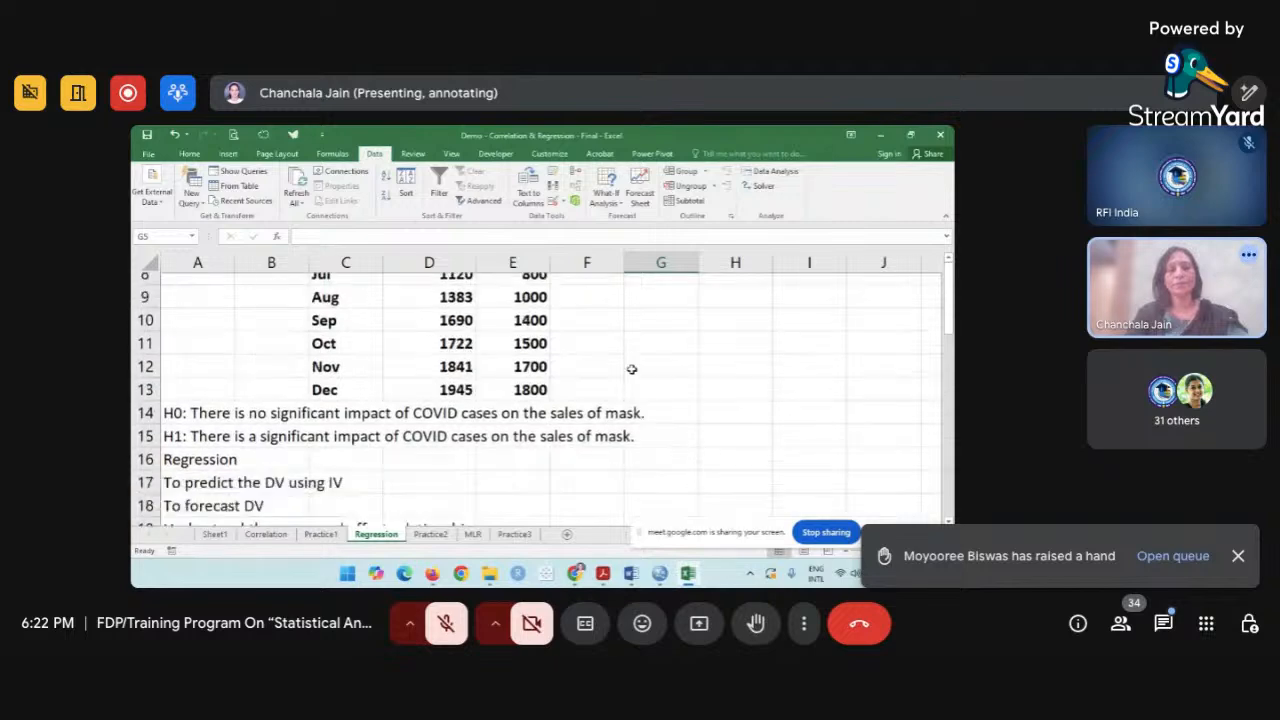
scroll(631, 368, "down", 1)
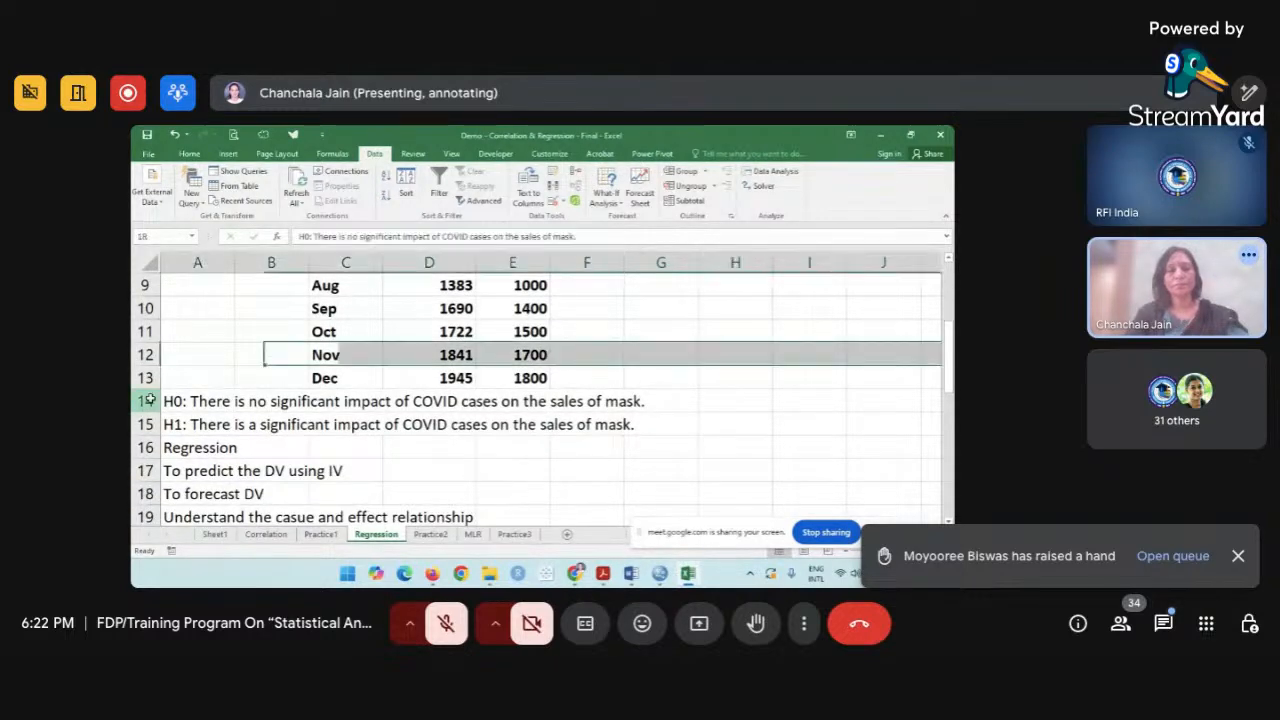
left_click_drag(150, 400, 193, 470)
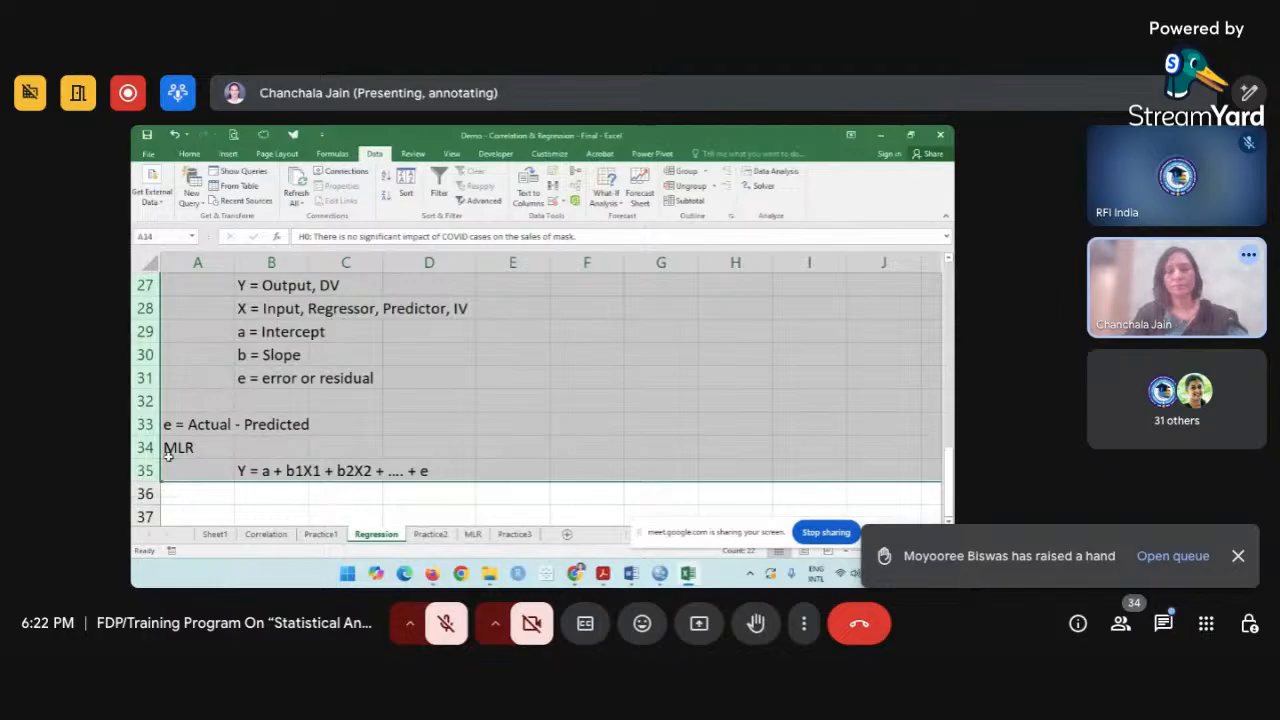
scroll(150, 447, "up", 6)
left_click(263, 440)
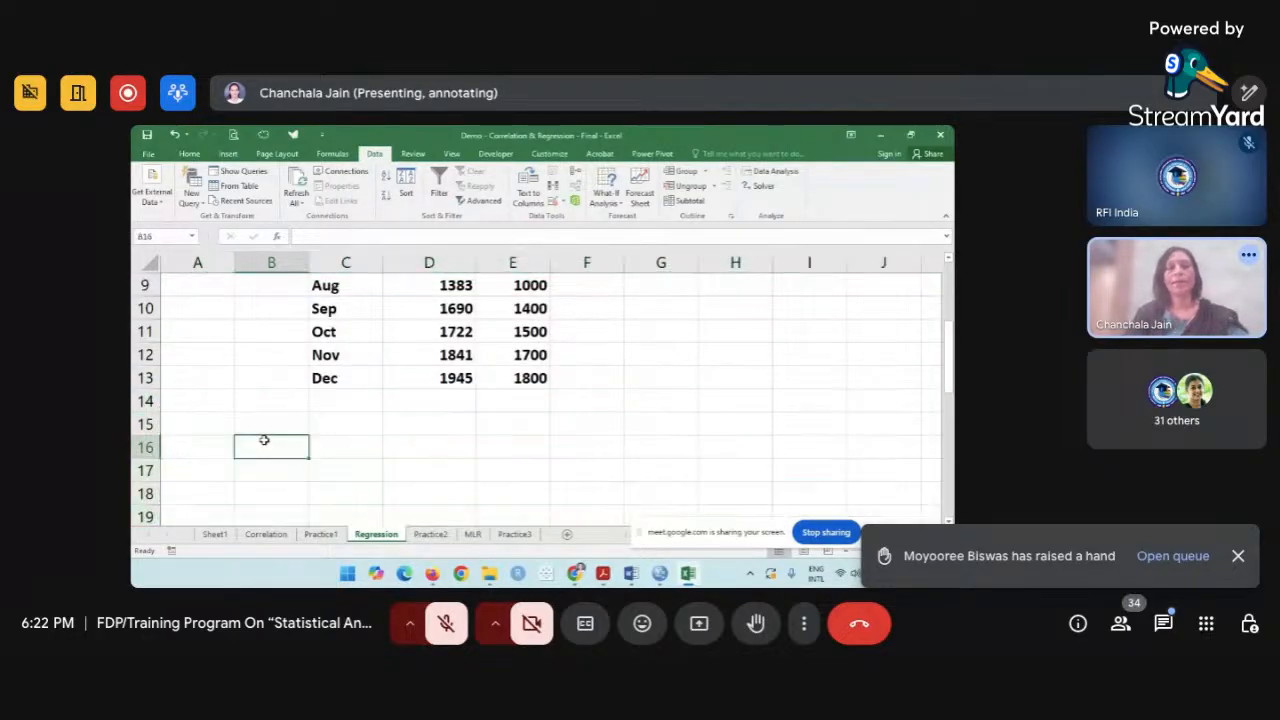
Clear the DV and IV labels from cells A3 and A4 beside the monthly data.
scroll(263, 437, "up", 3)
left_click(380, 357)
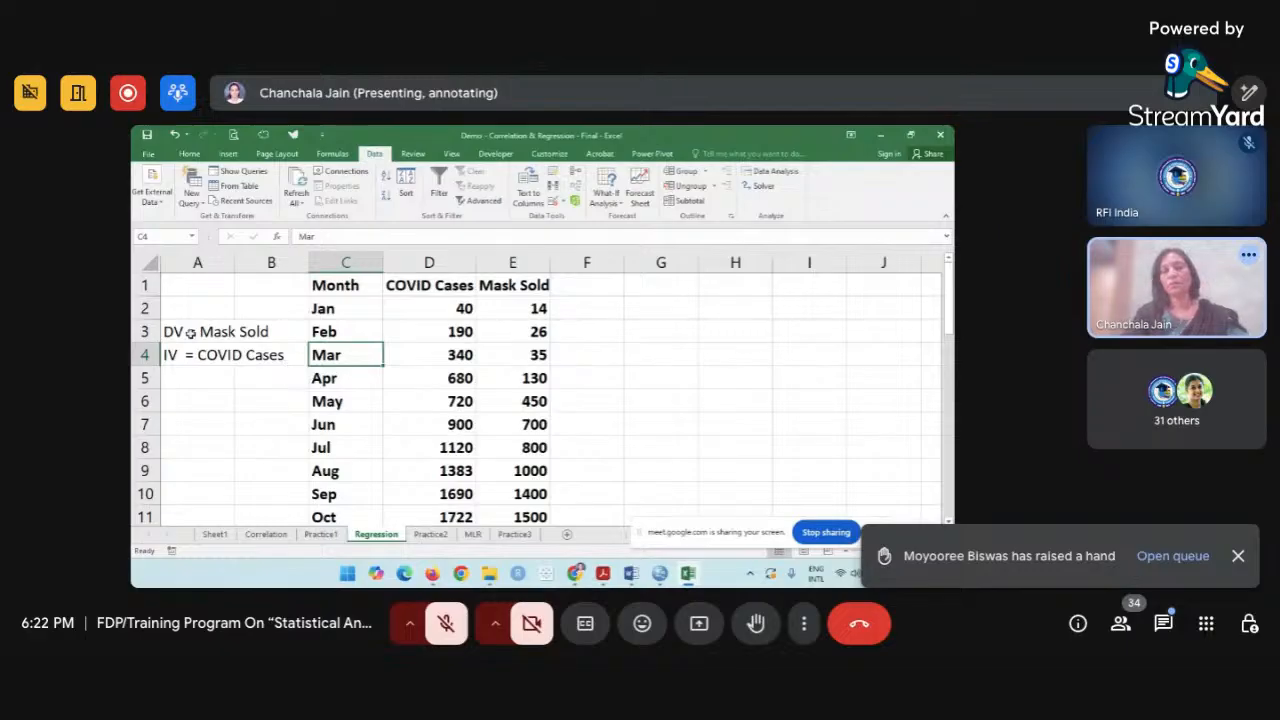
left_click_drag(188, 332, 193, 355)
key("Delete")
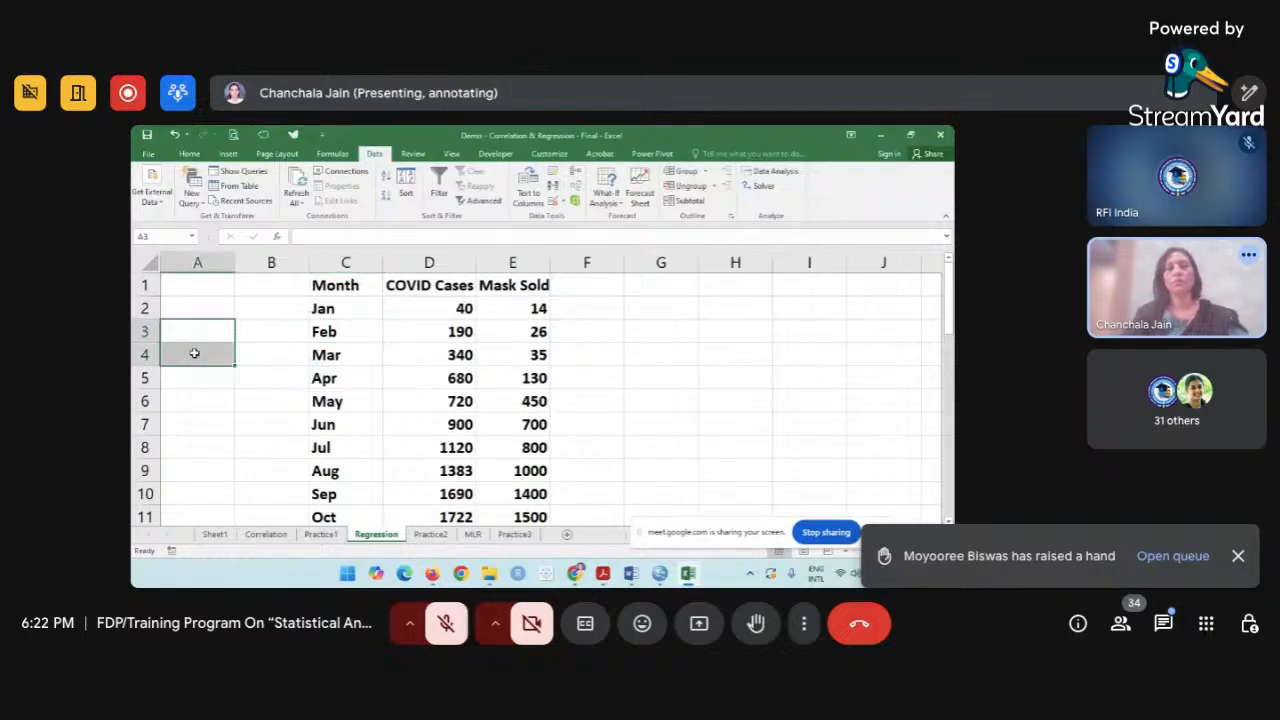
left_click(327, 377)
left_click(478, 405)
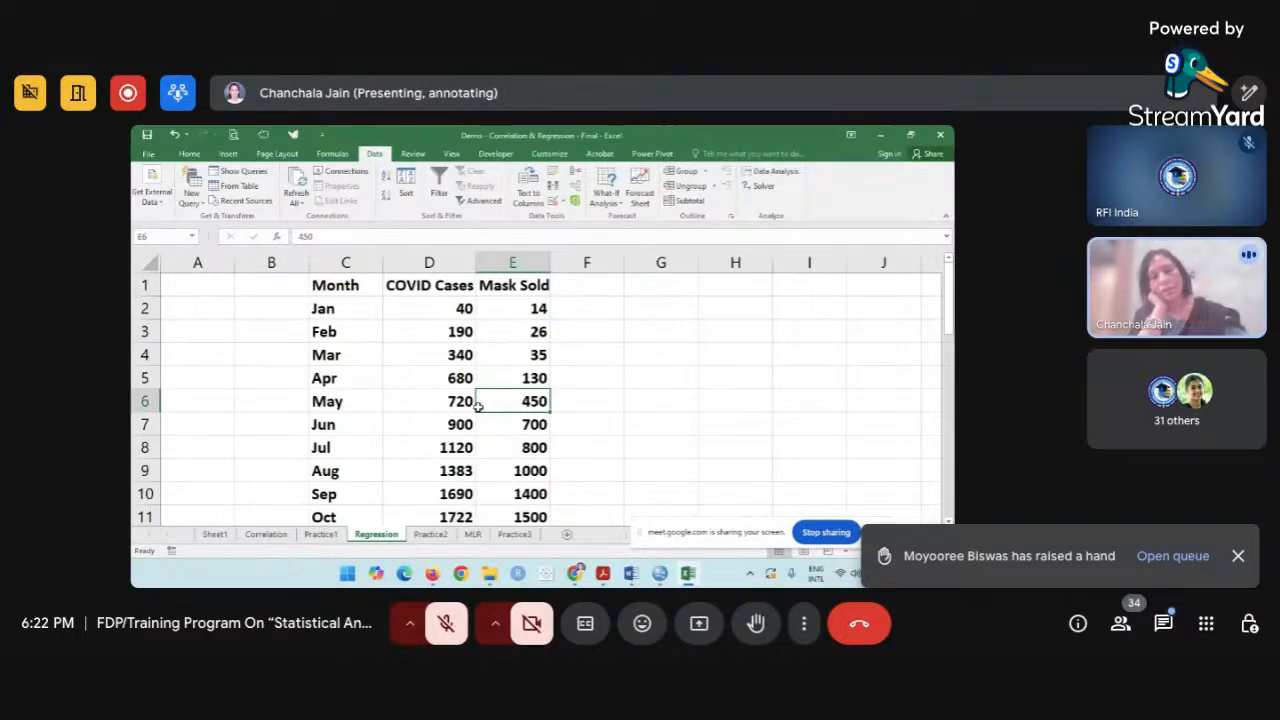
Label the variables beside the monthly data: "DV = Mask Sold" in A3 and "IV = Covid Cases" in A4.
scroll(478, 407, "down", 2)
scroll(478, 407, "up", 2)
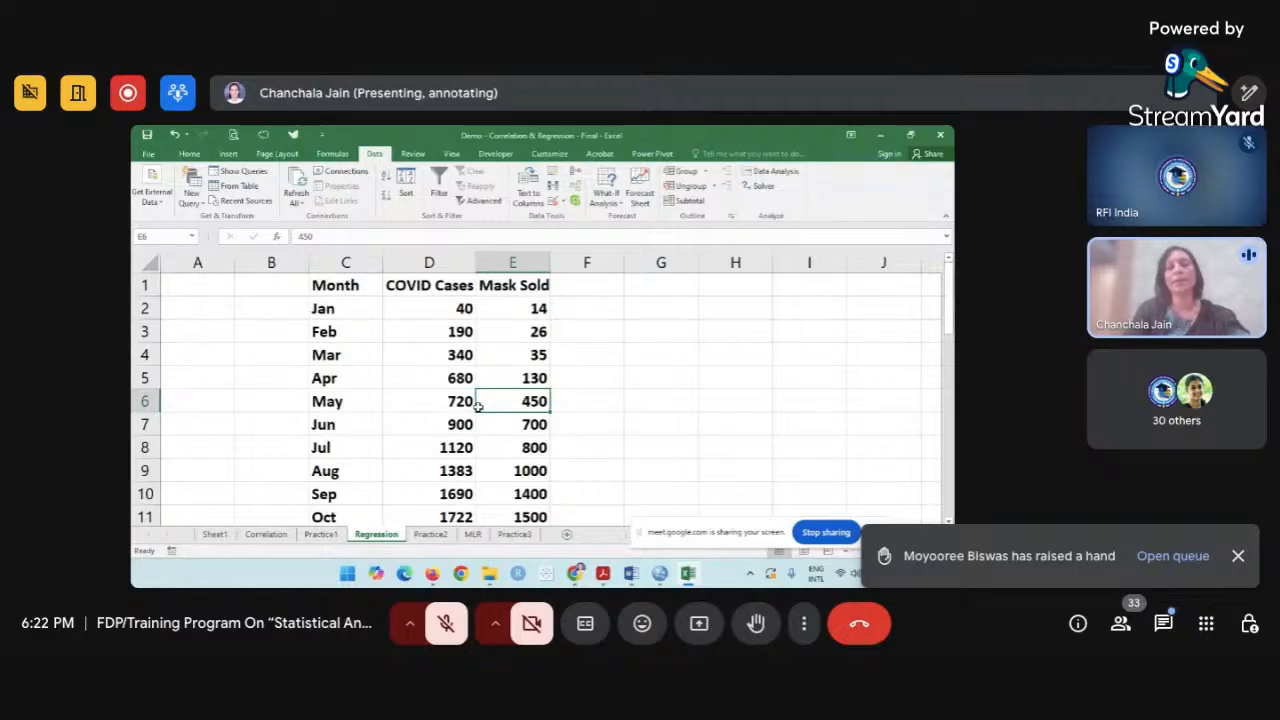
left_click(180, 340)
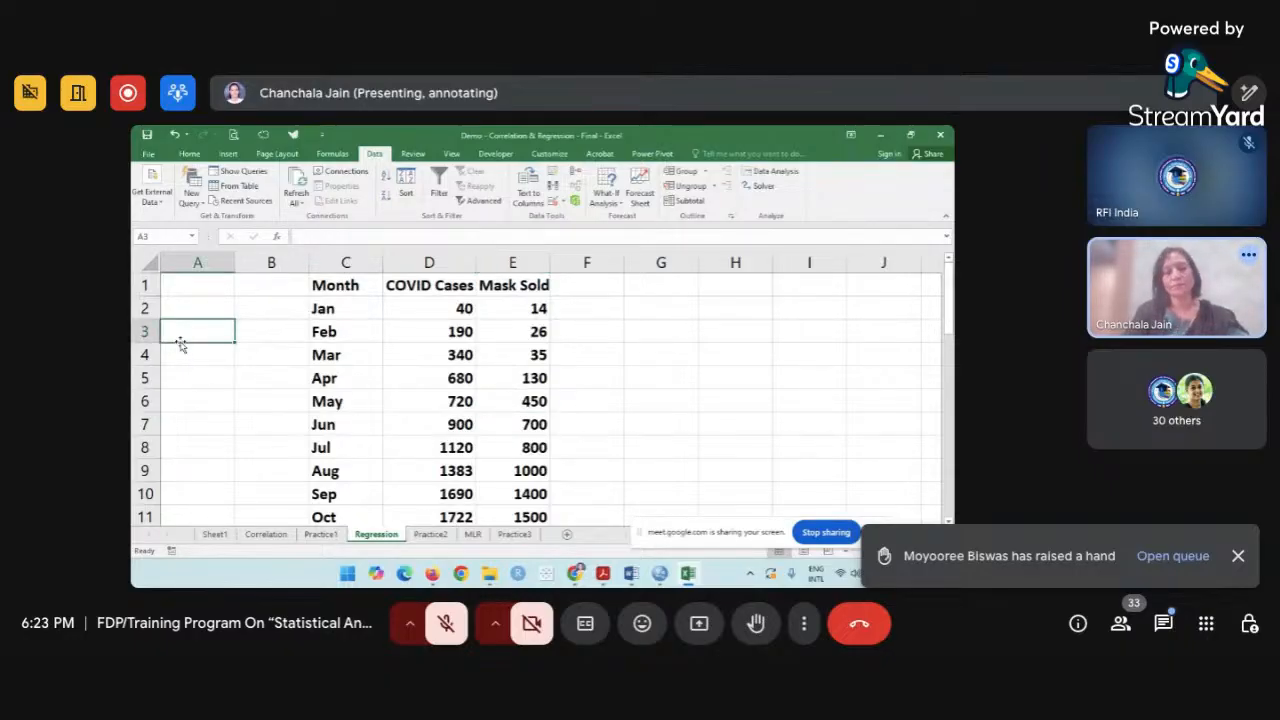
type("DV")
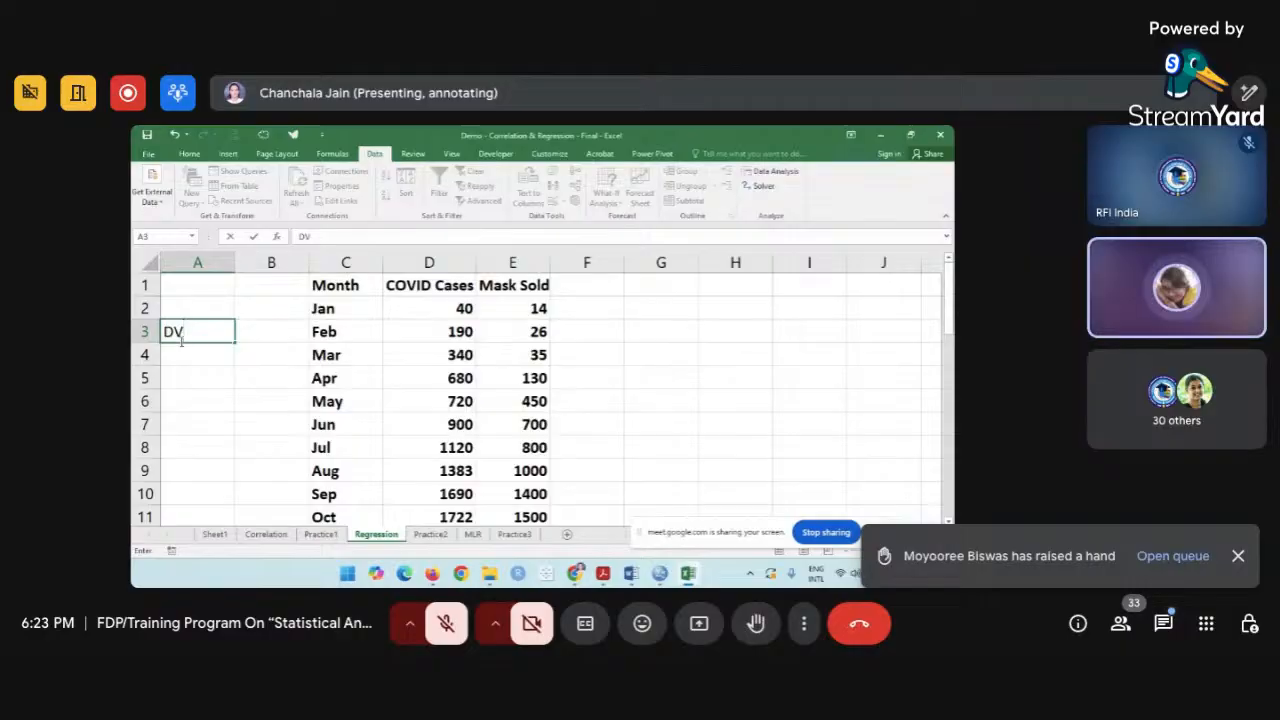
type(" = Mask")
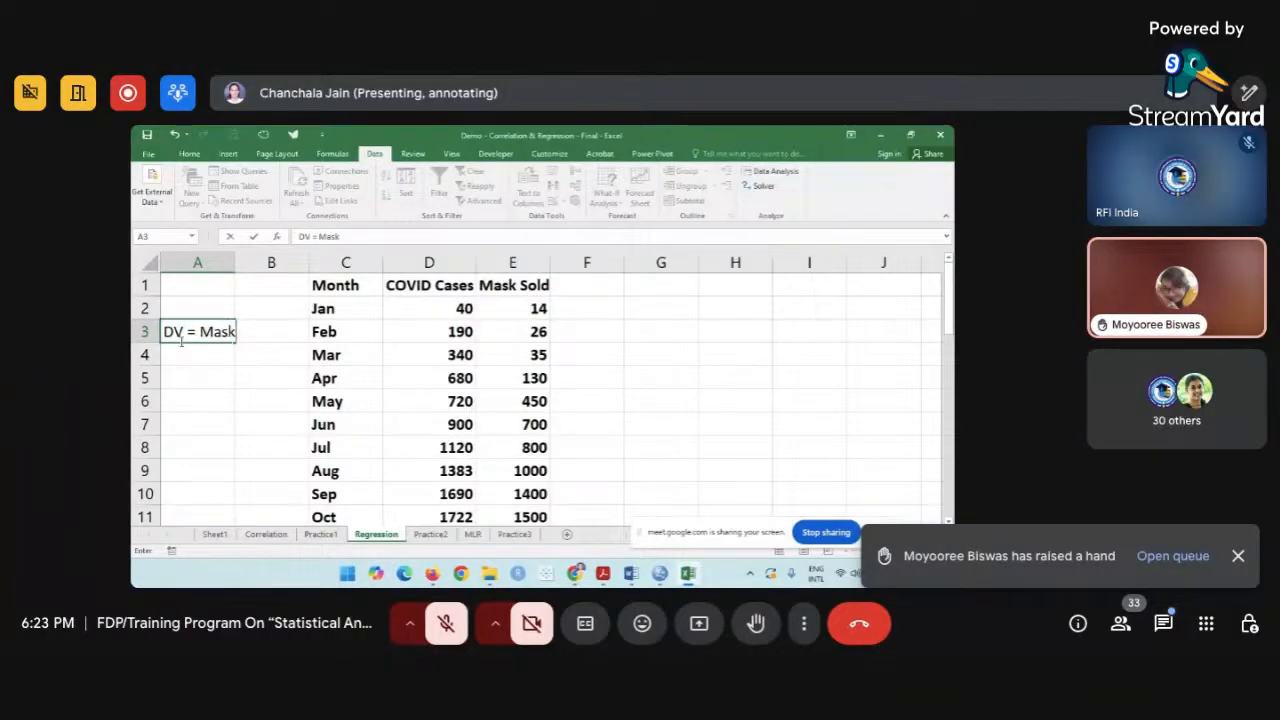
type(" Sold")
key("Return")
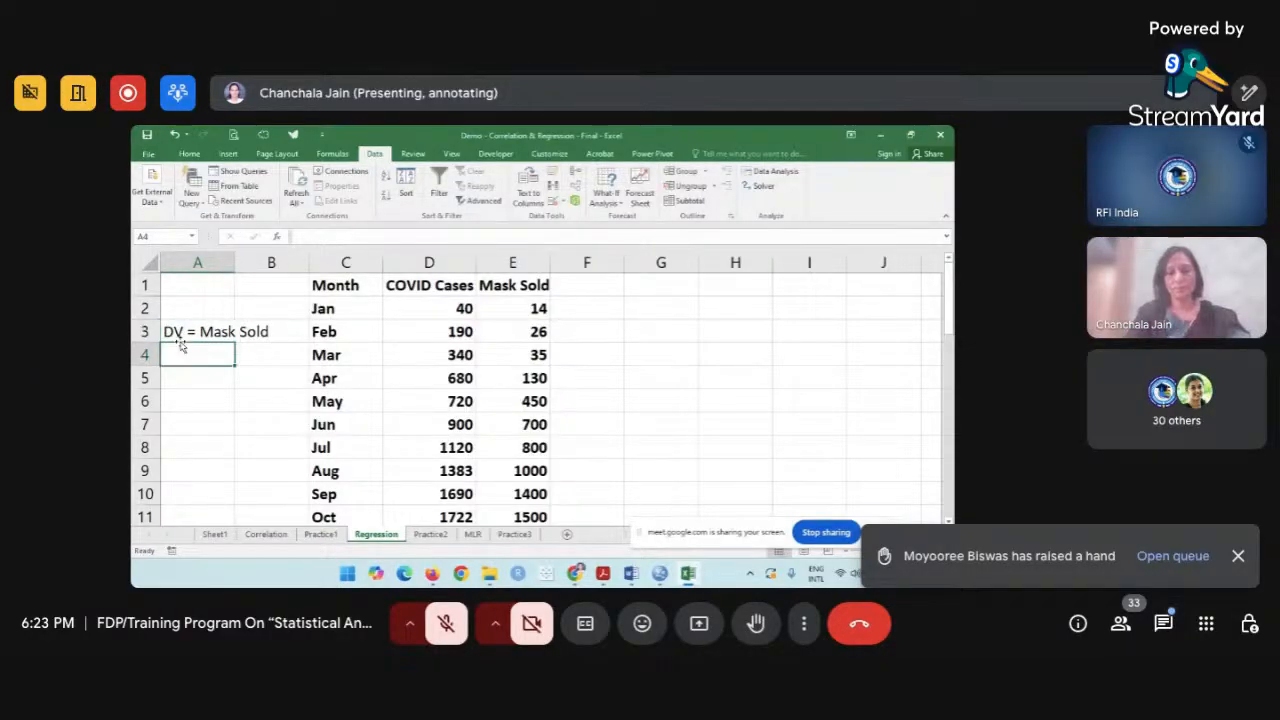
type("IV = C")
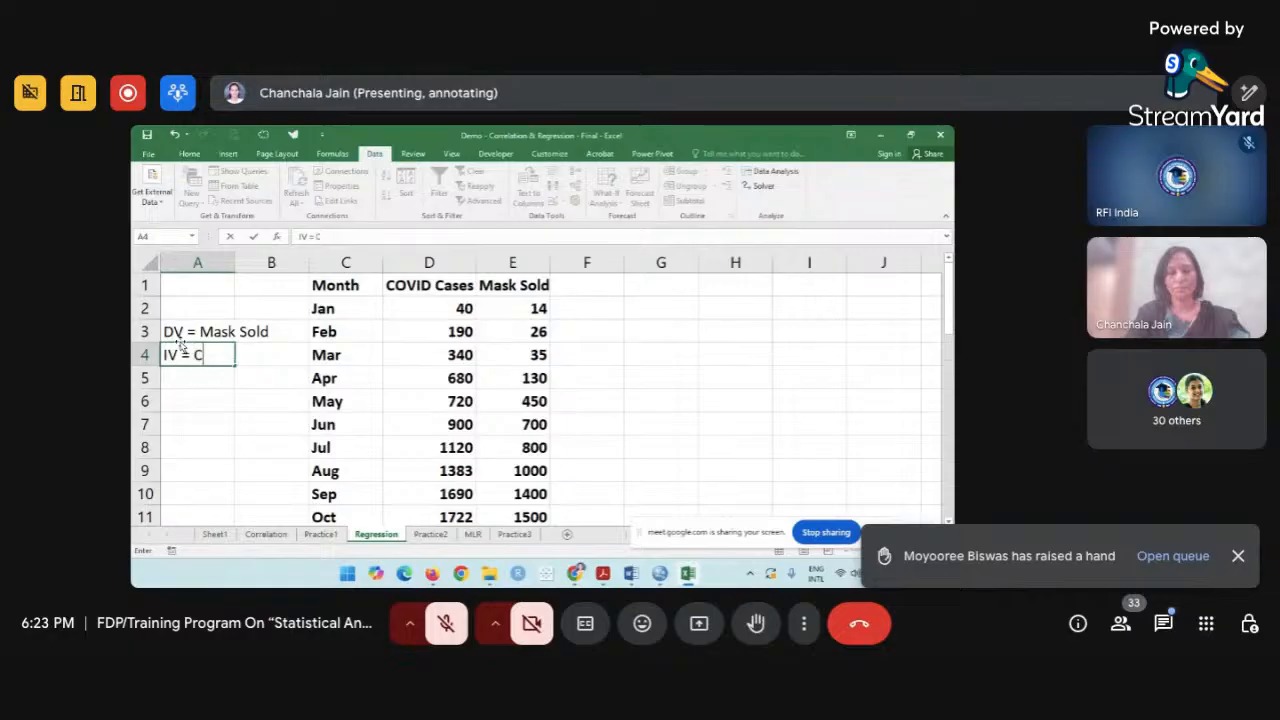
type("ovid Cases")
left_click(282, 380)
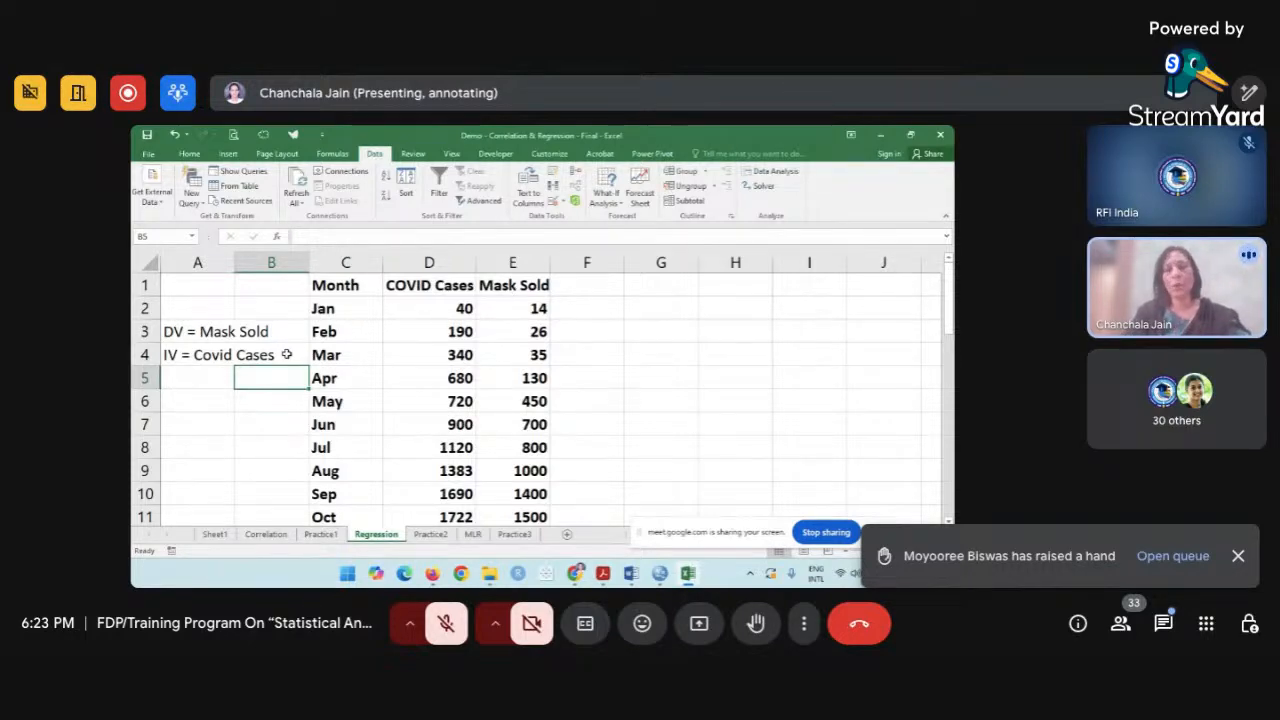
left_click(497, 287)
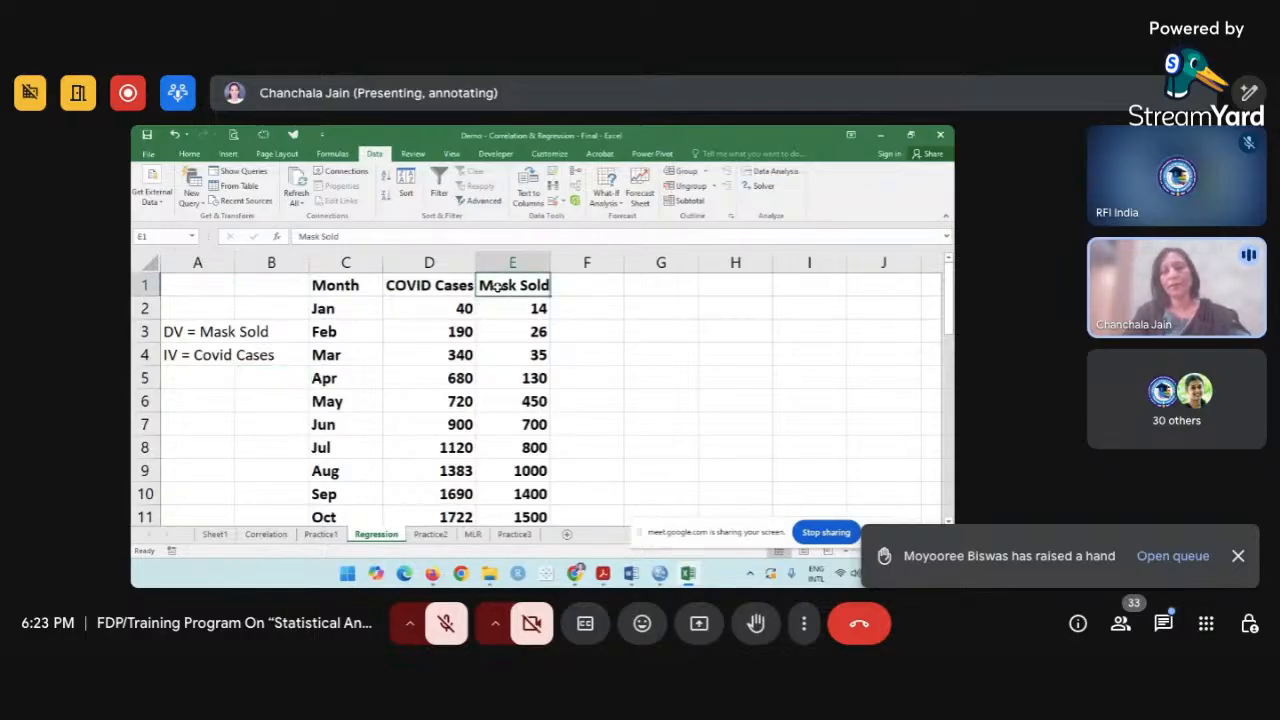
Enter the null hypothesis in A15: "H0: There is no significant impact of no. of COVID Cases on sales of Mask.".
left_click(360, 424)
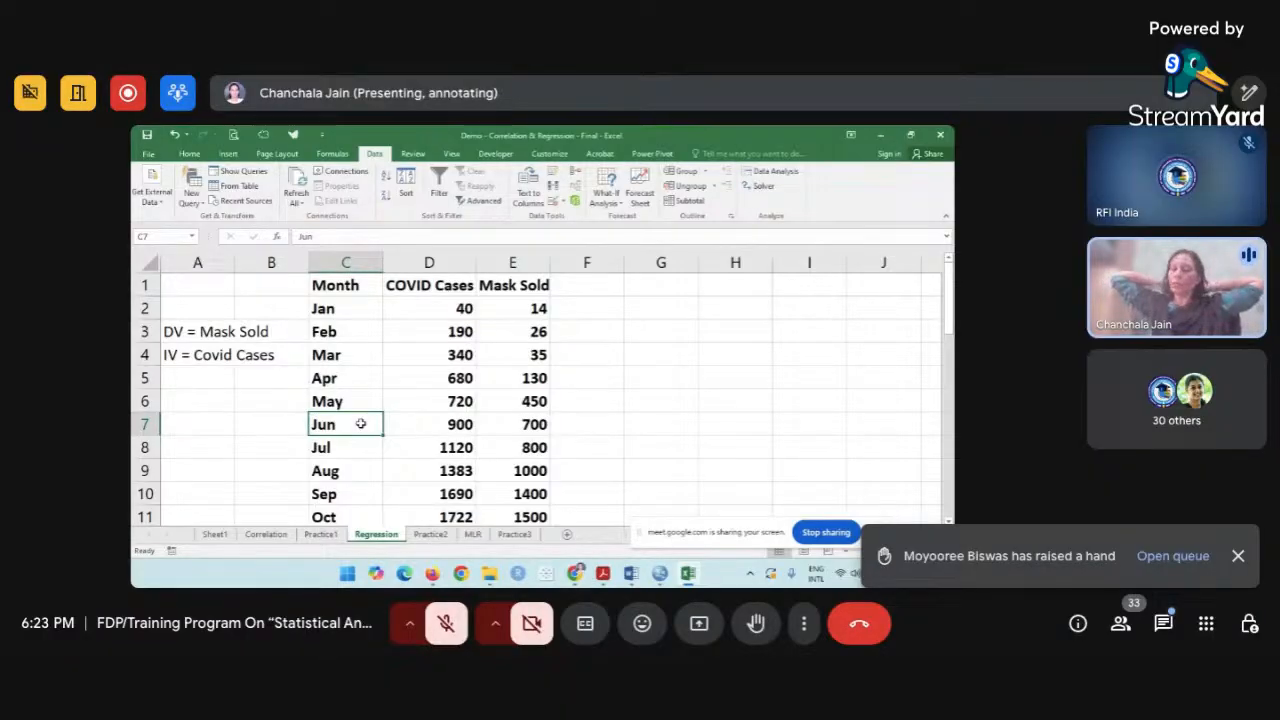
scroll(358, 423, "down", 2)
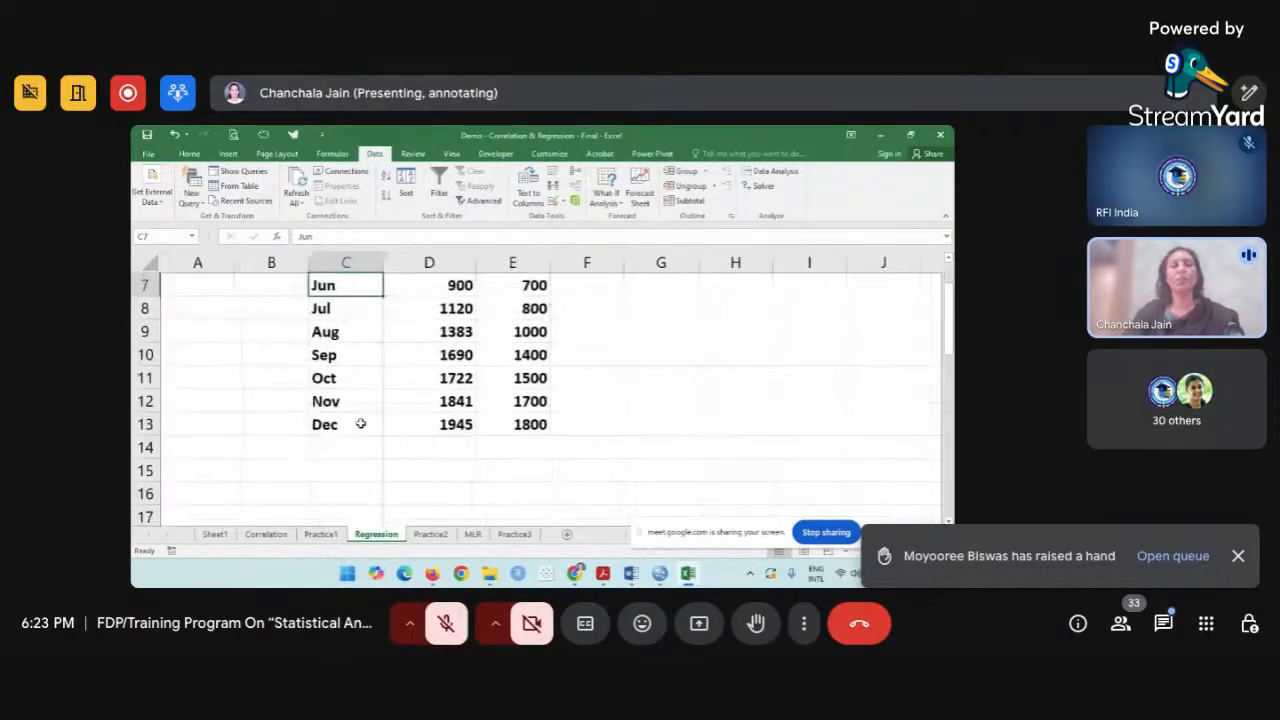
left_click(202, 471)
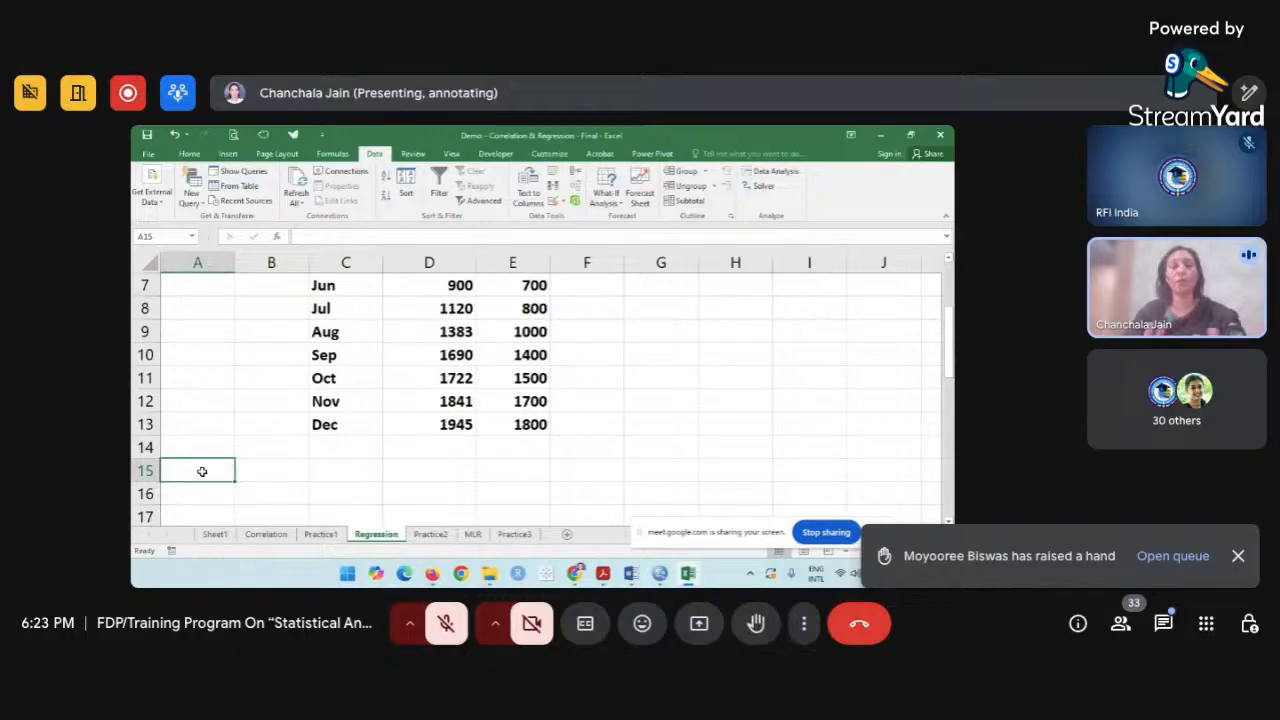
type("H")
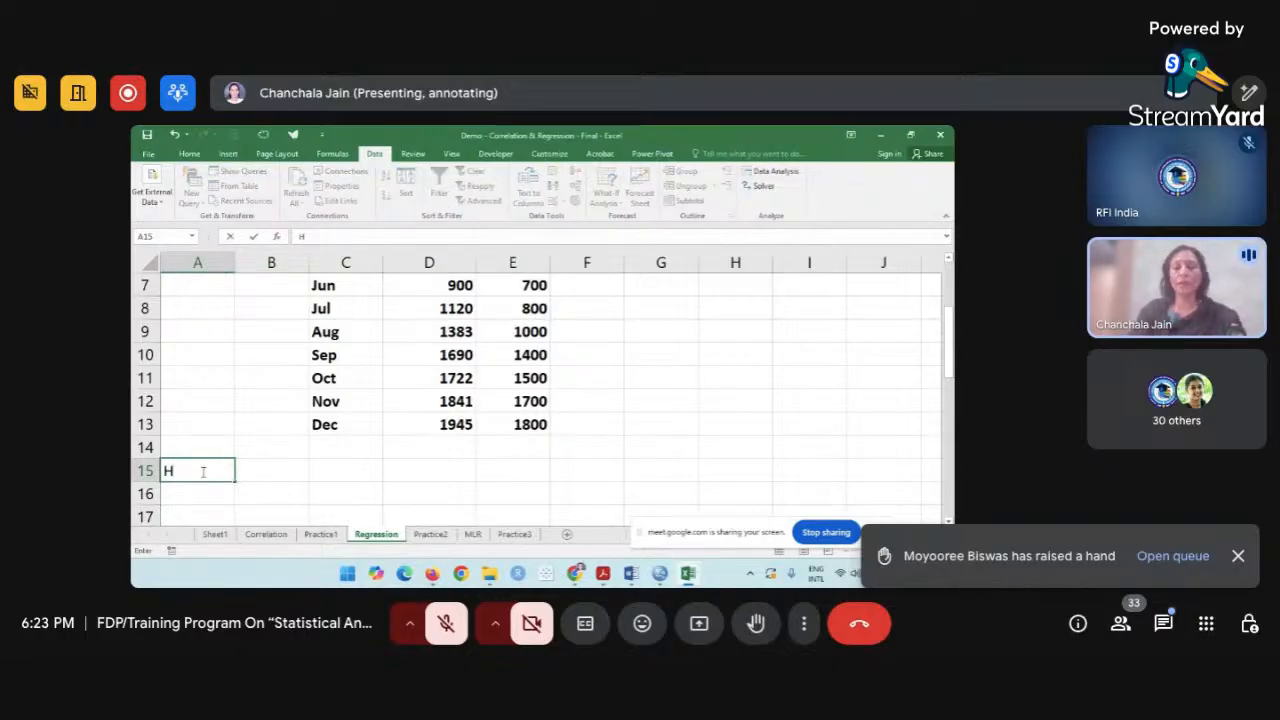
type("0:")
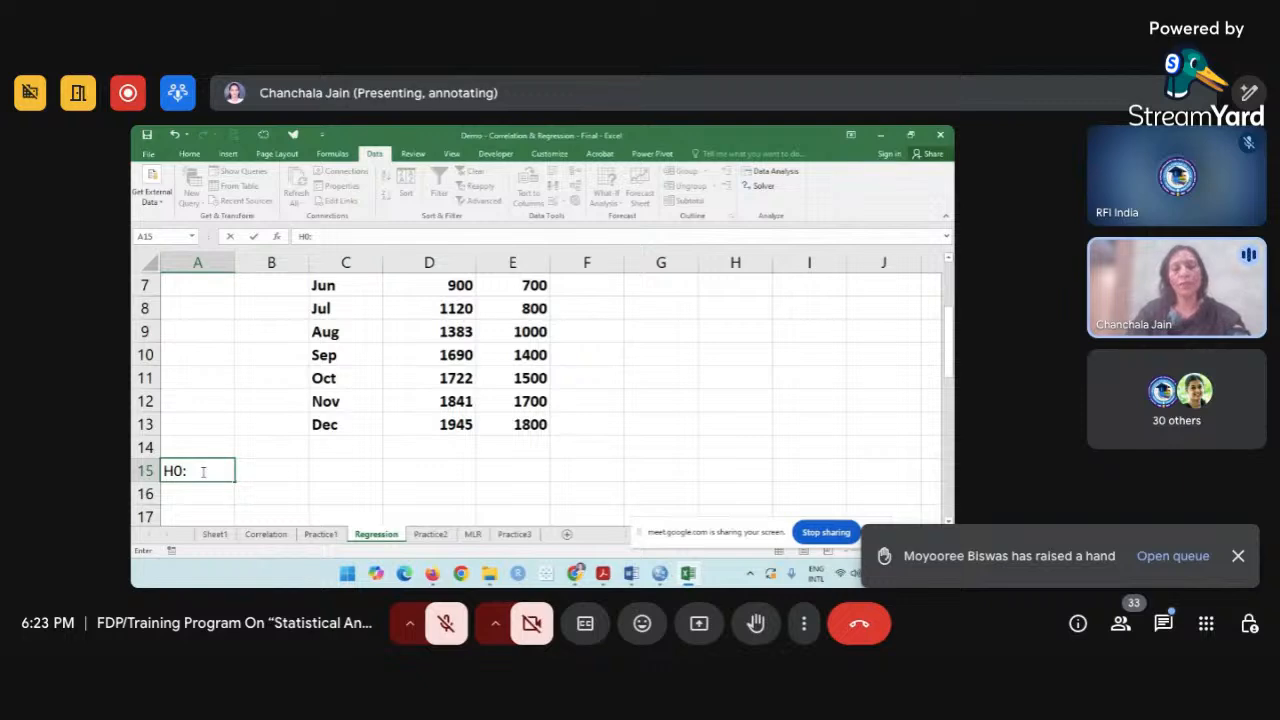
type("There is")
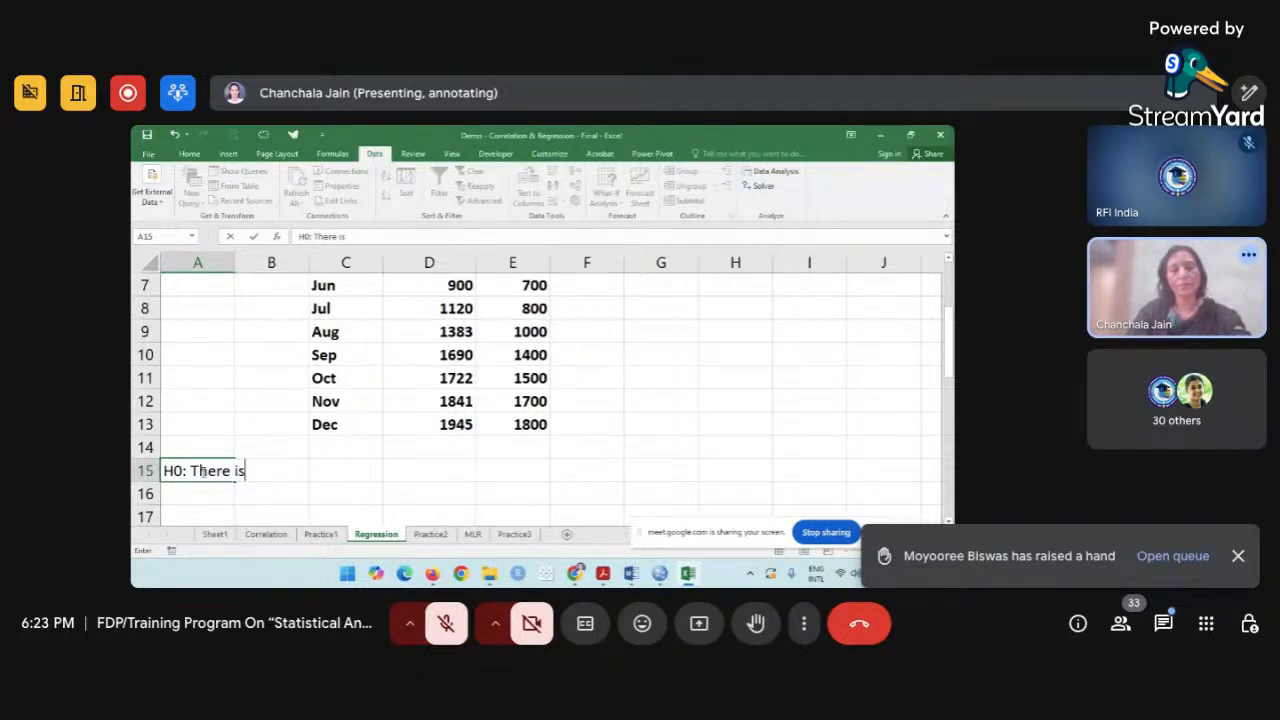
type(" no signi")
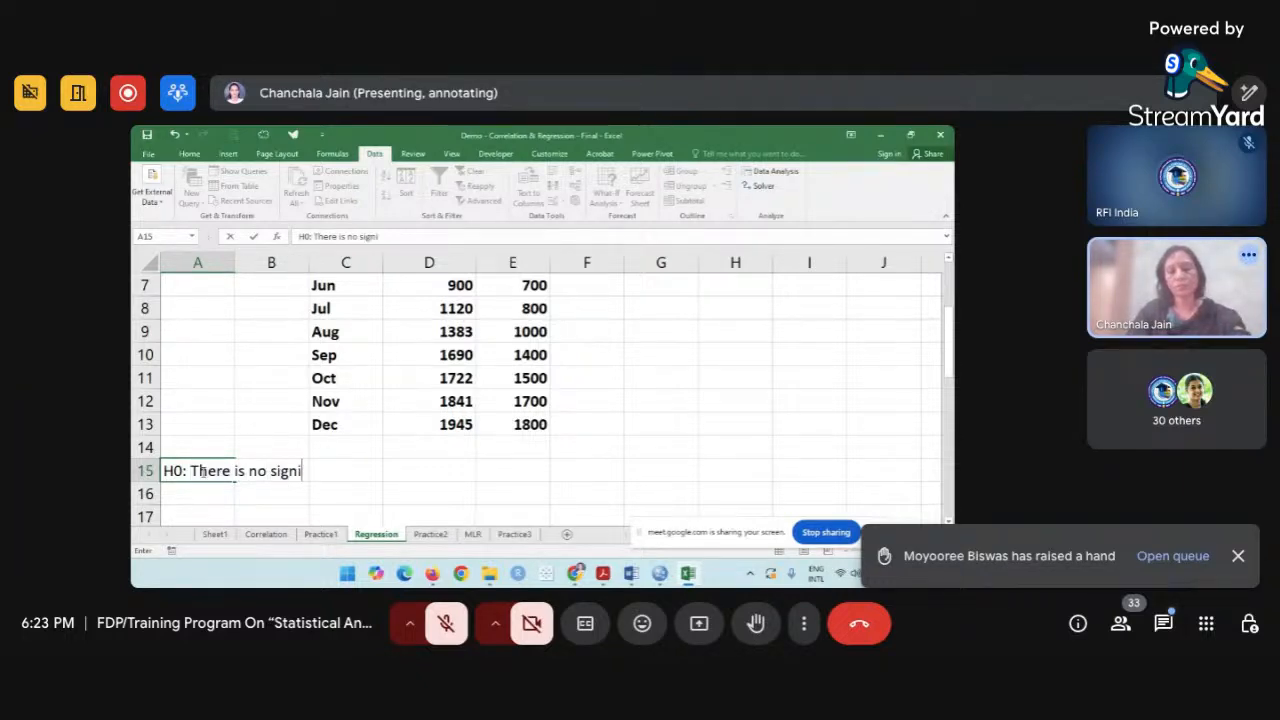
type("fica")
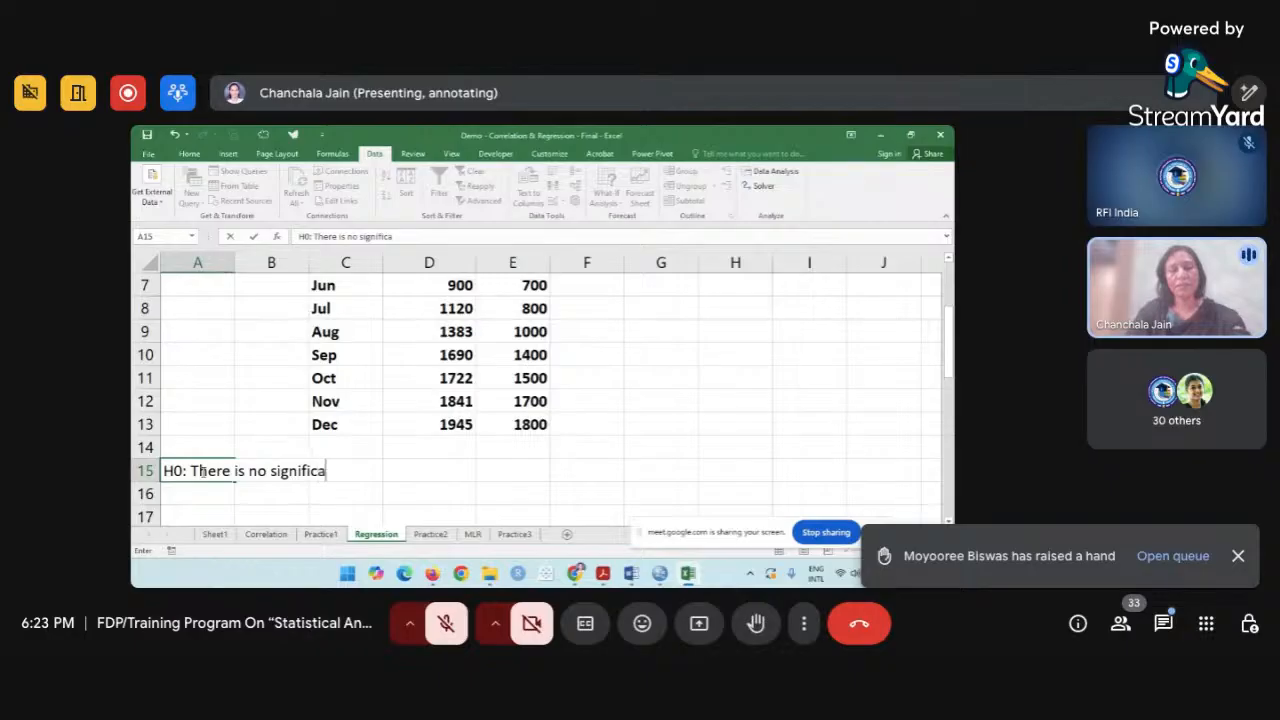
type("nt impa")
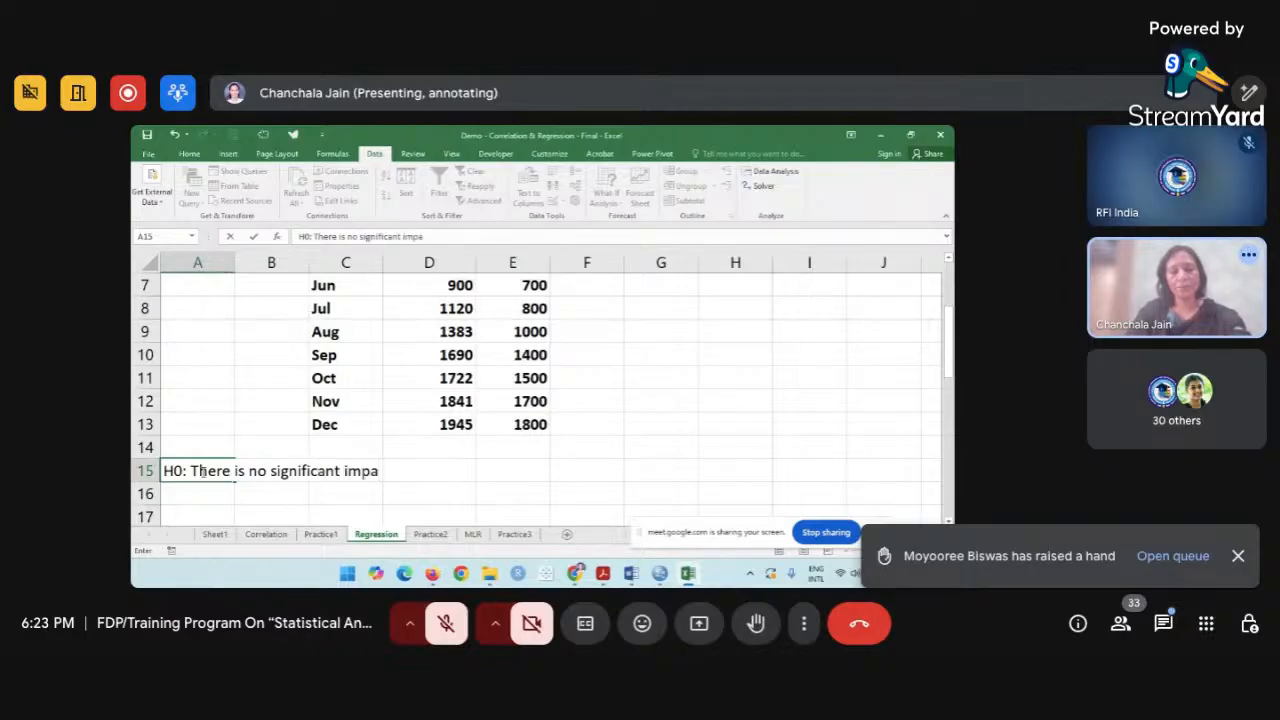
type("ct of n")
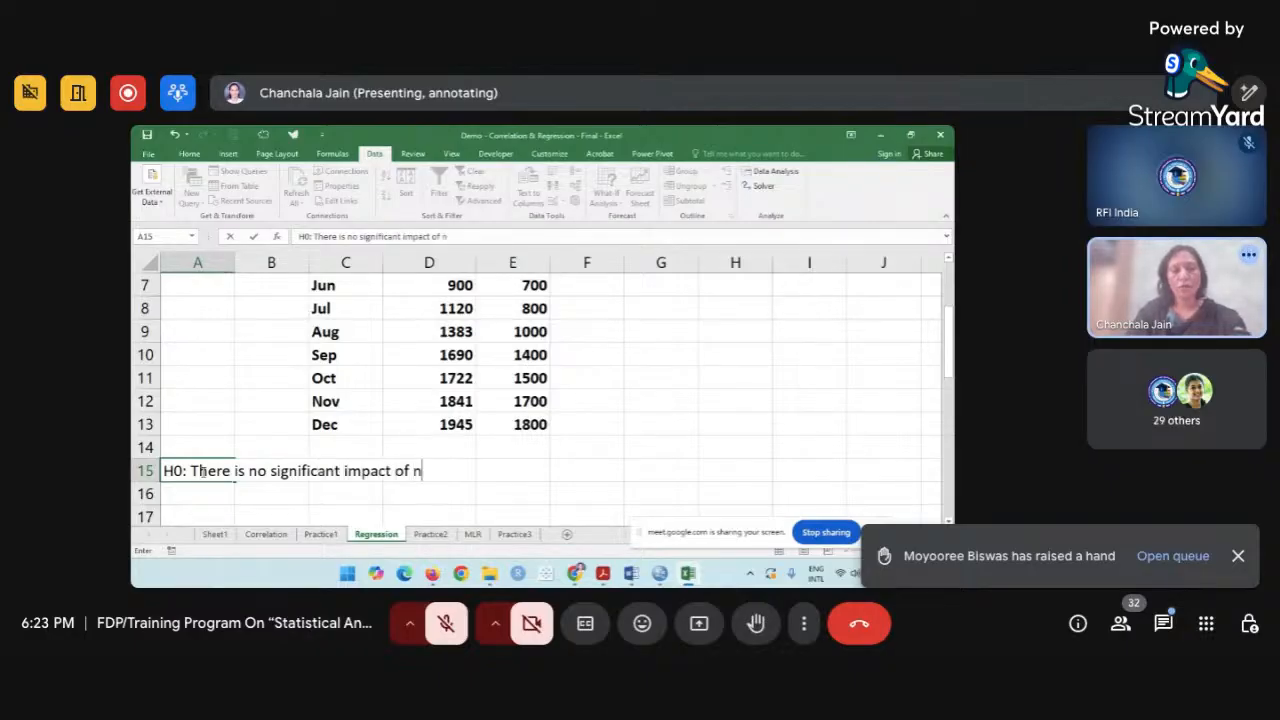
type("o. of c")
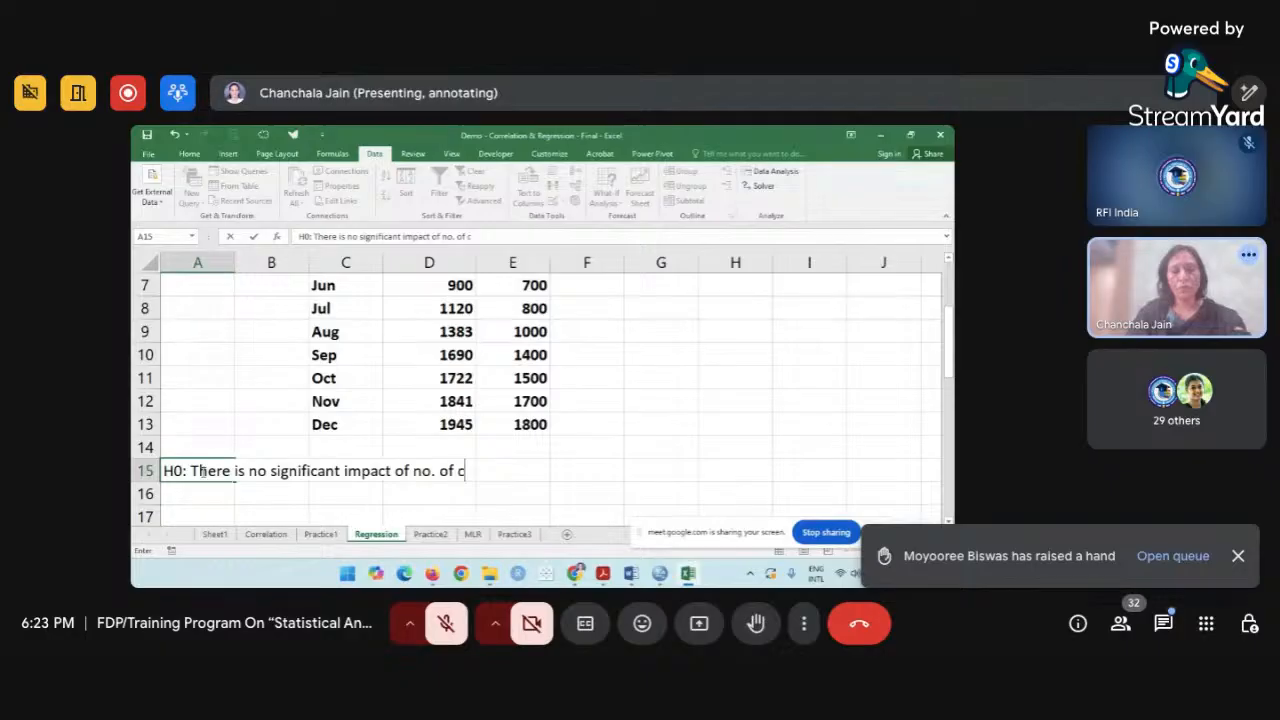
type("o")
key("BackSpace")
key("BackSpace")
type("CO")
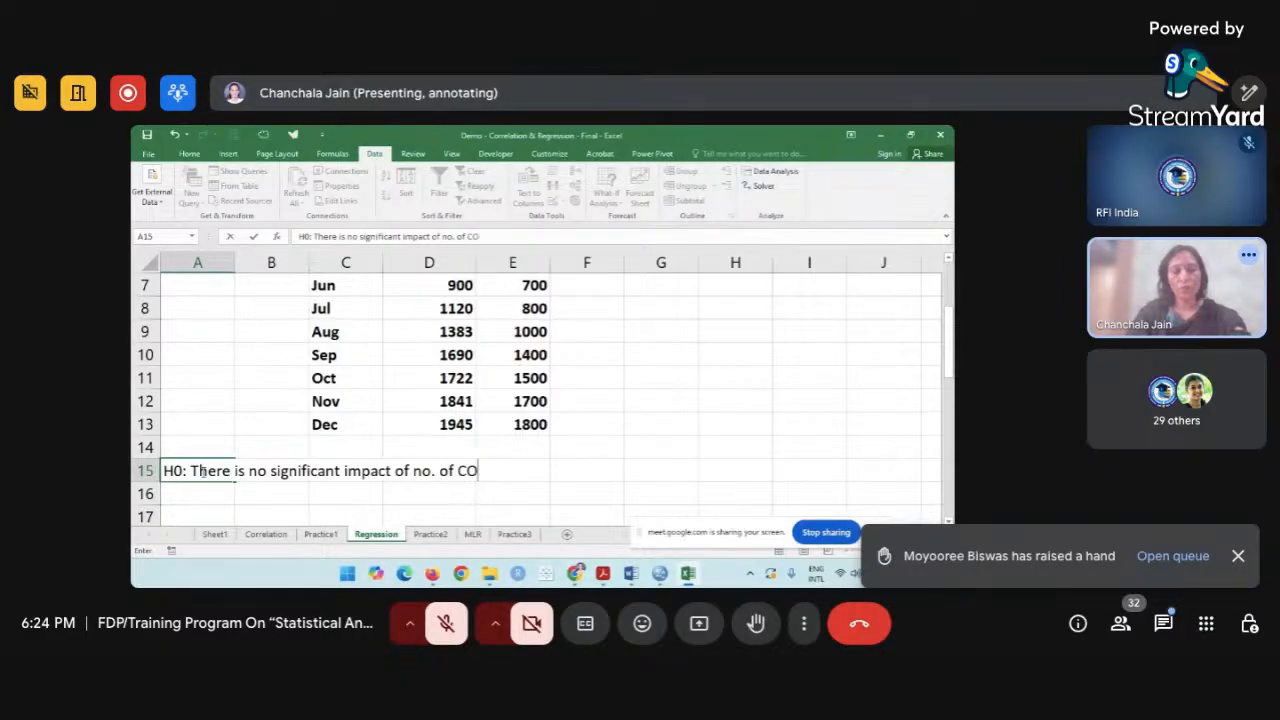
type("VID Cases")
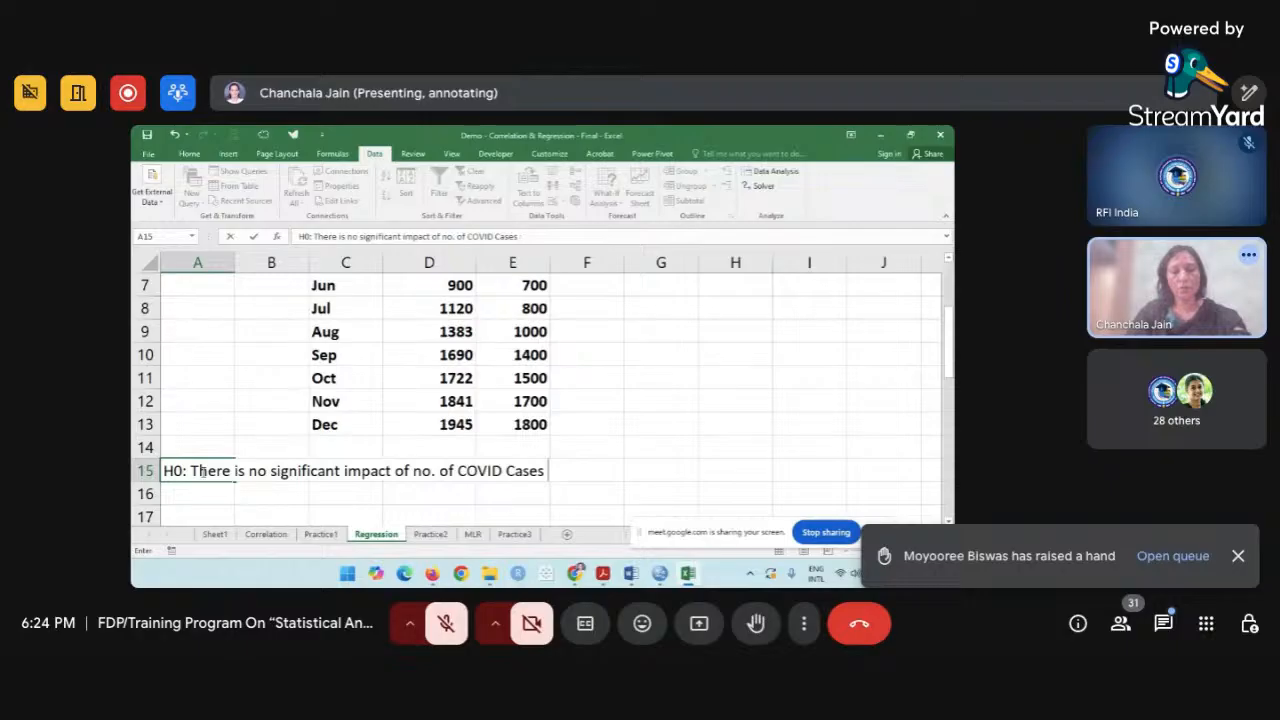
type(" on sales o")
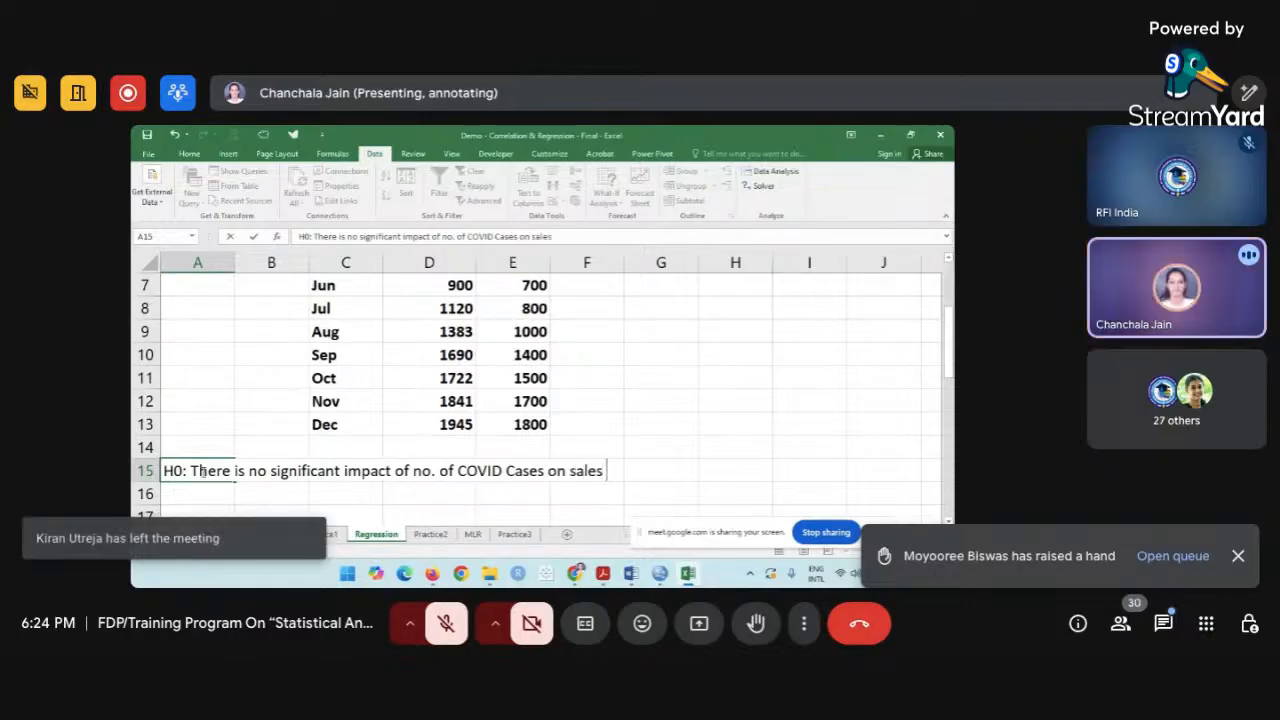
type("f MAsk")
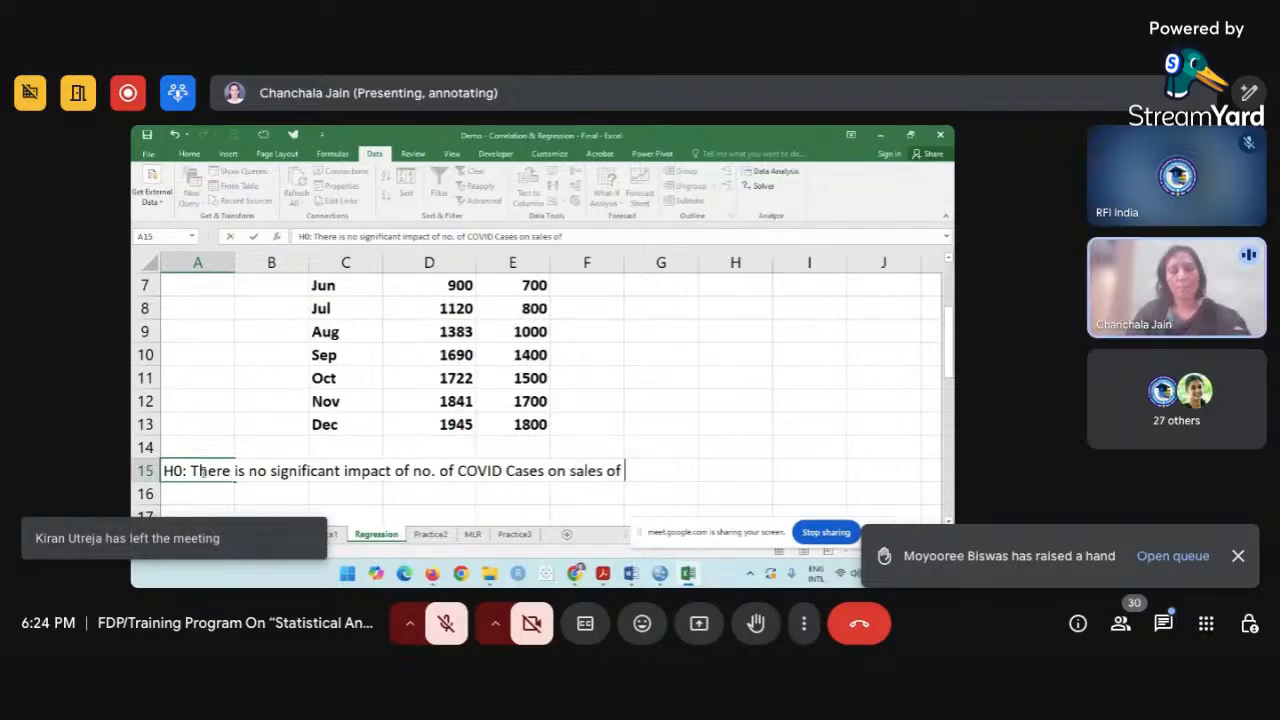
key("BackSpace")
key("BackSpace")
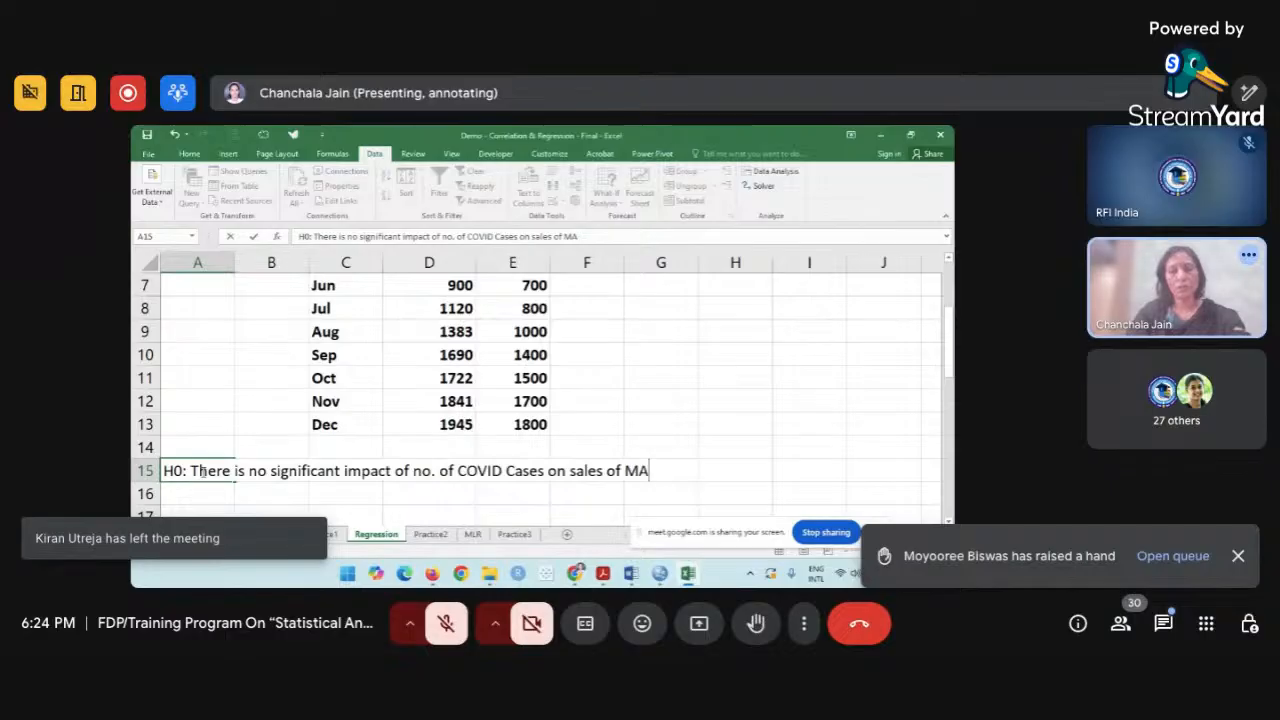
key("BackSpace")
type("ask.")
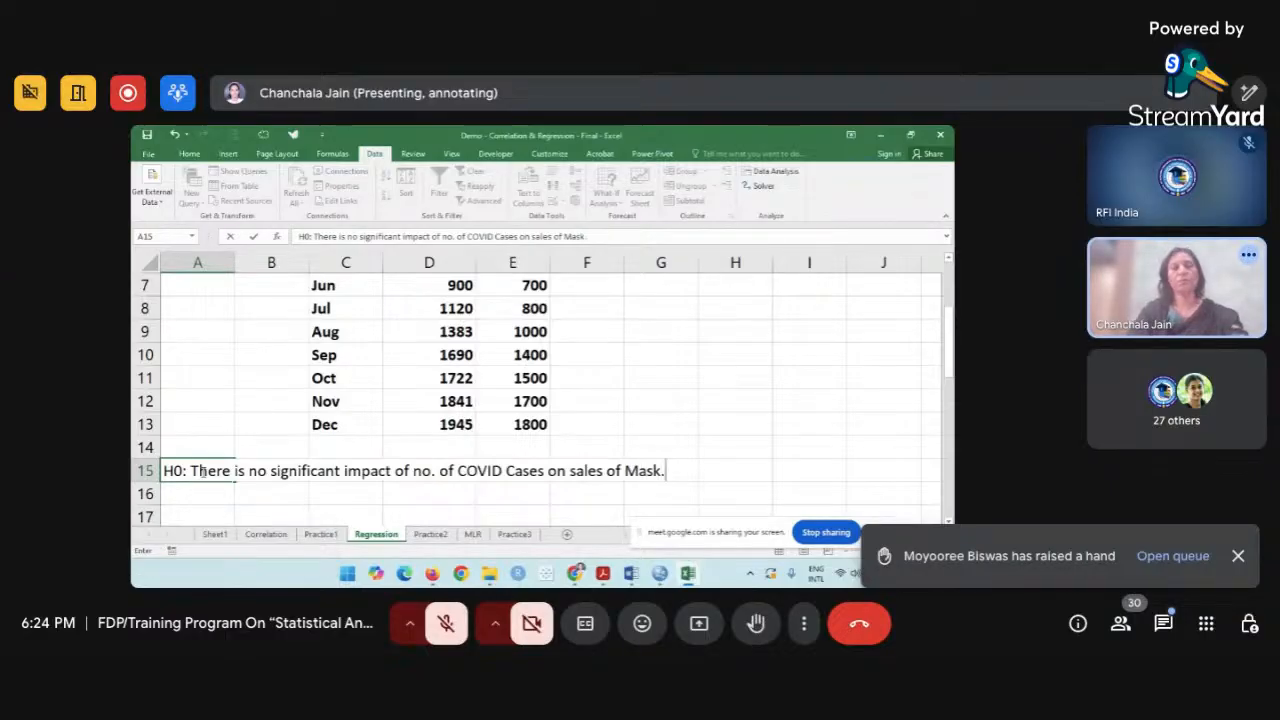
key("Return")
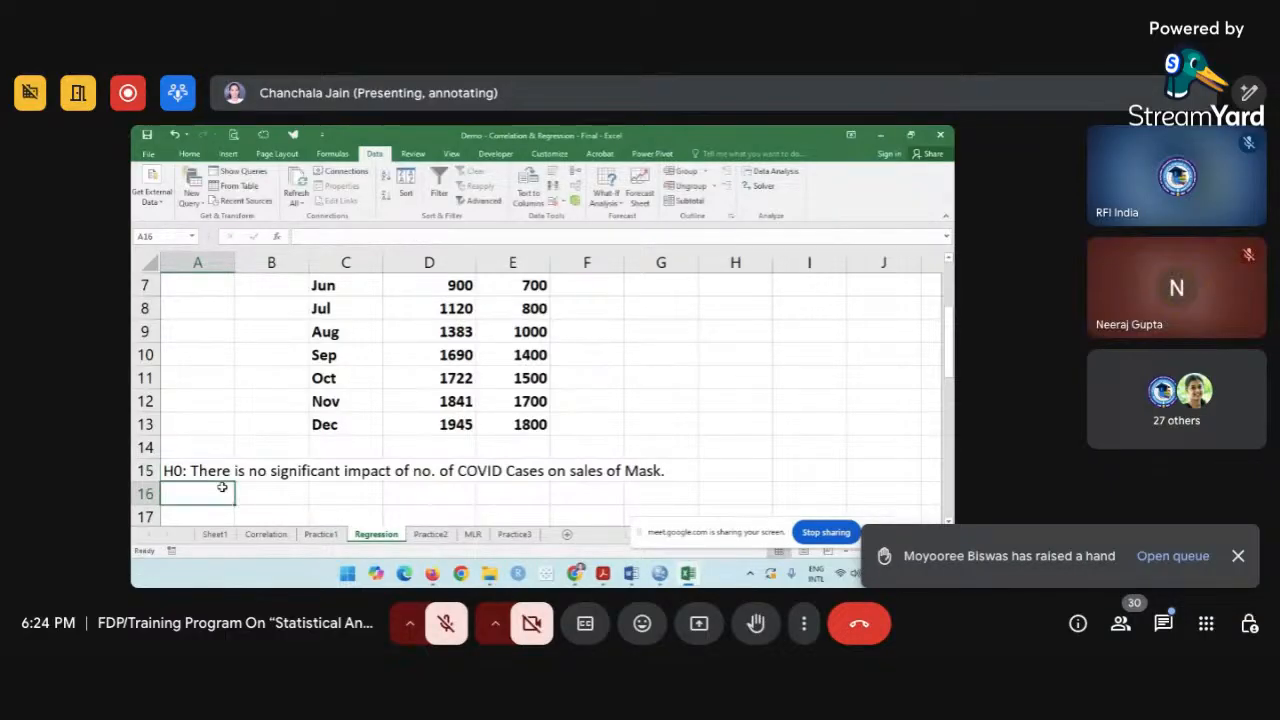
Copy the null hypothesis down to A16 and reword it as "H1: There is a significant impact of no. of COVID Cases on sales of Mask.".
key("ctrl+d")
double_click(180, 493)
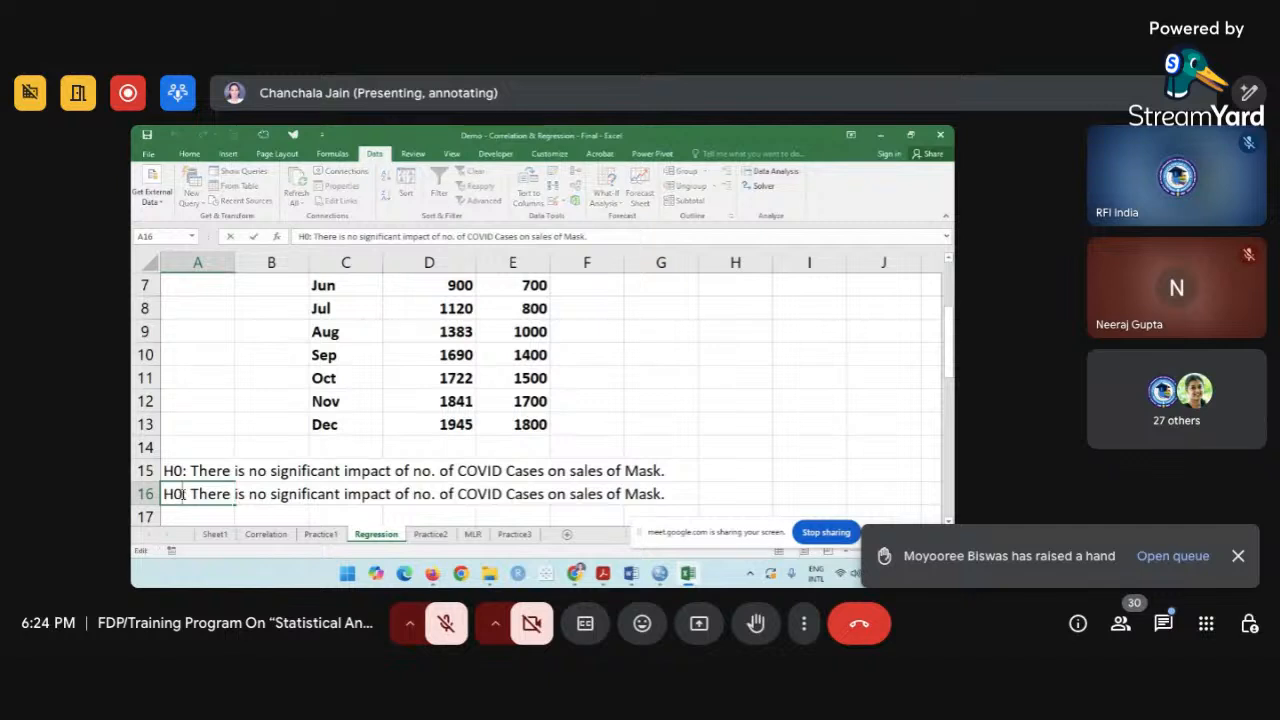
left_click(266, 493)
key("BackSpace")
key("BackSpace")
type("a")
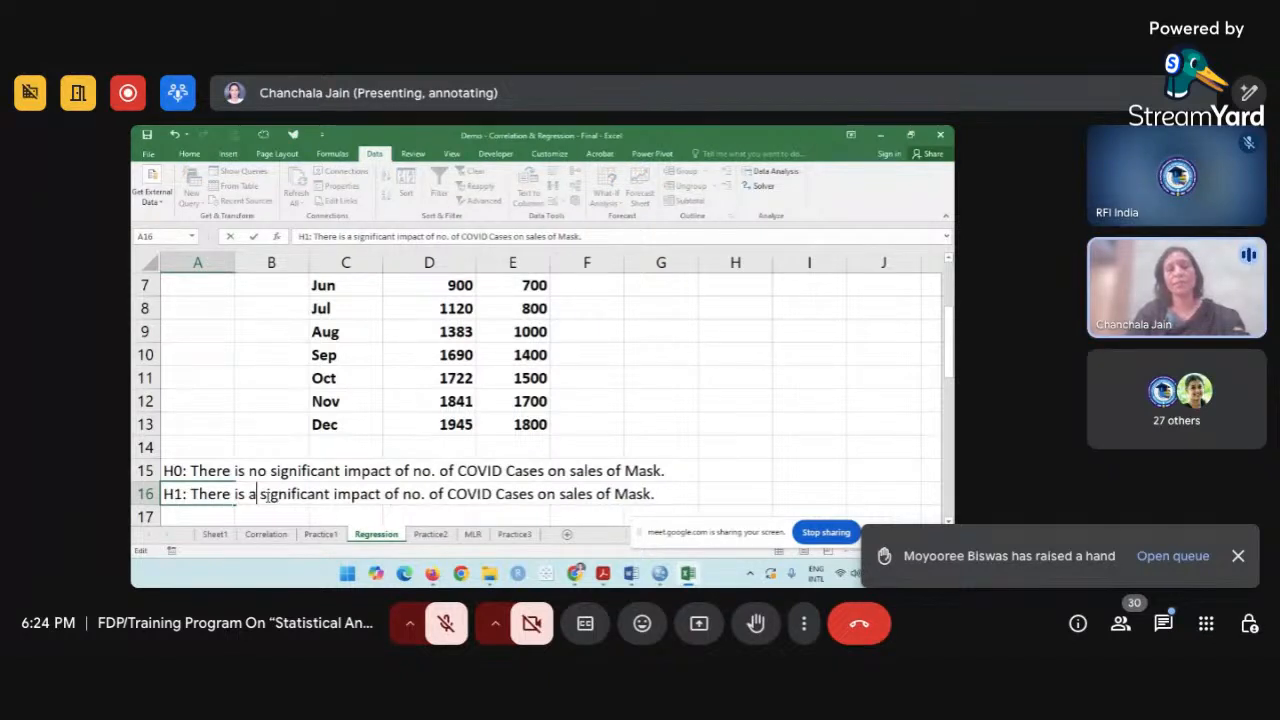
left_click(327, 469)
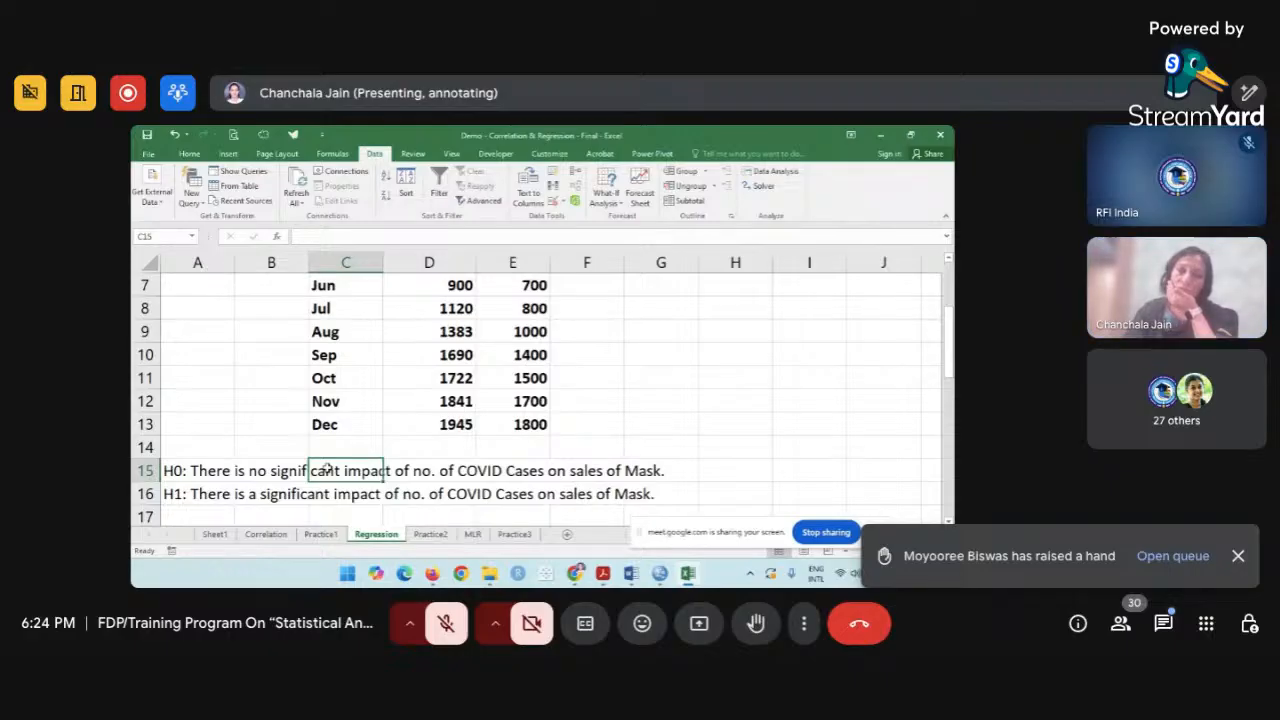
Start the Regression tool from the data analysis tools and move its dialog clear of the monthly data.
scroll(326, 469, "up", 2)
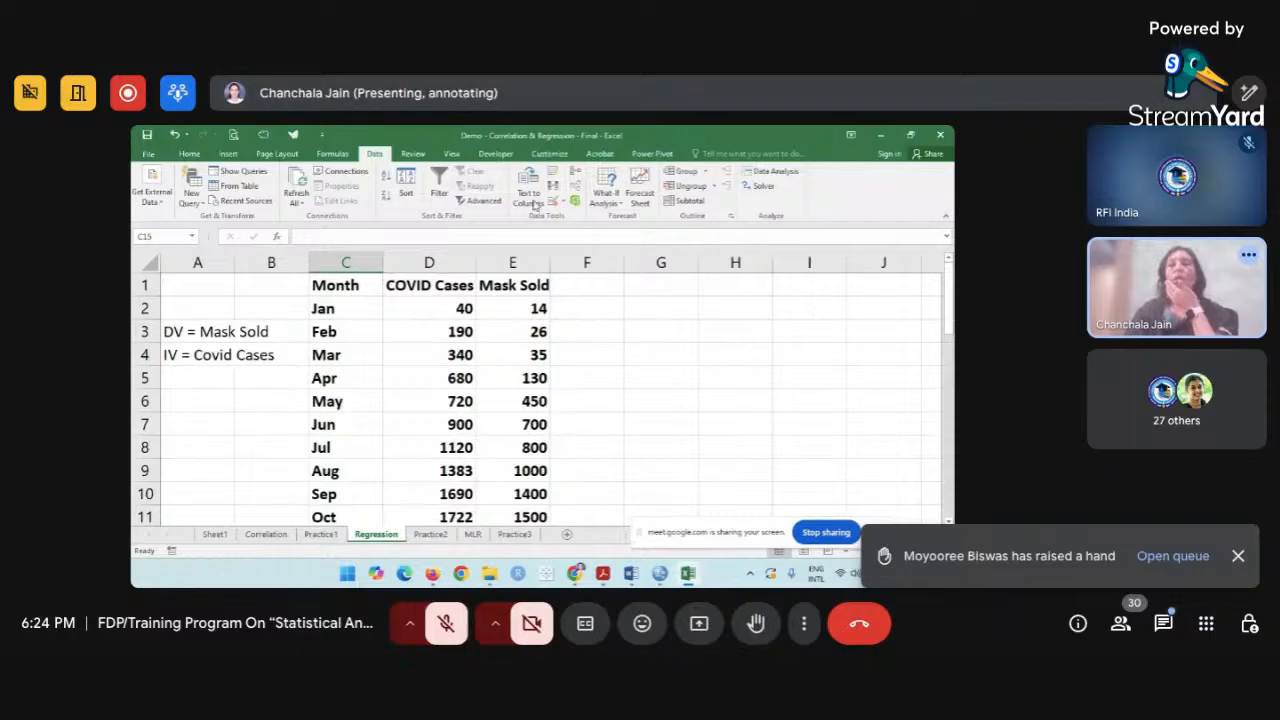
left_click(776, 177)
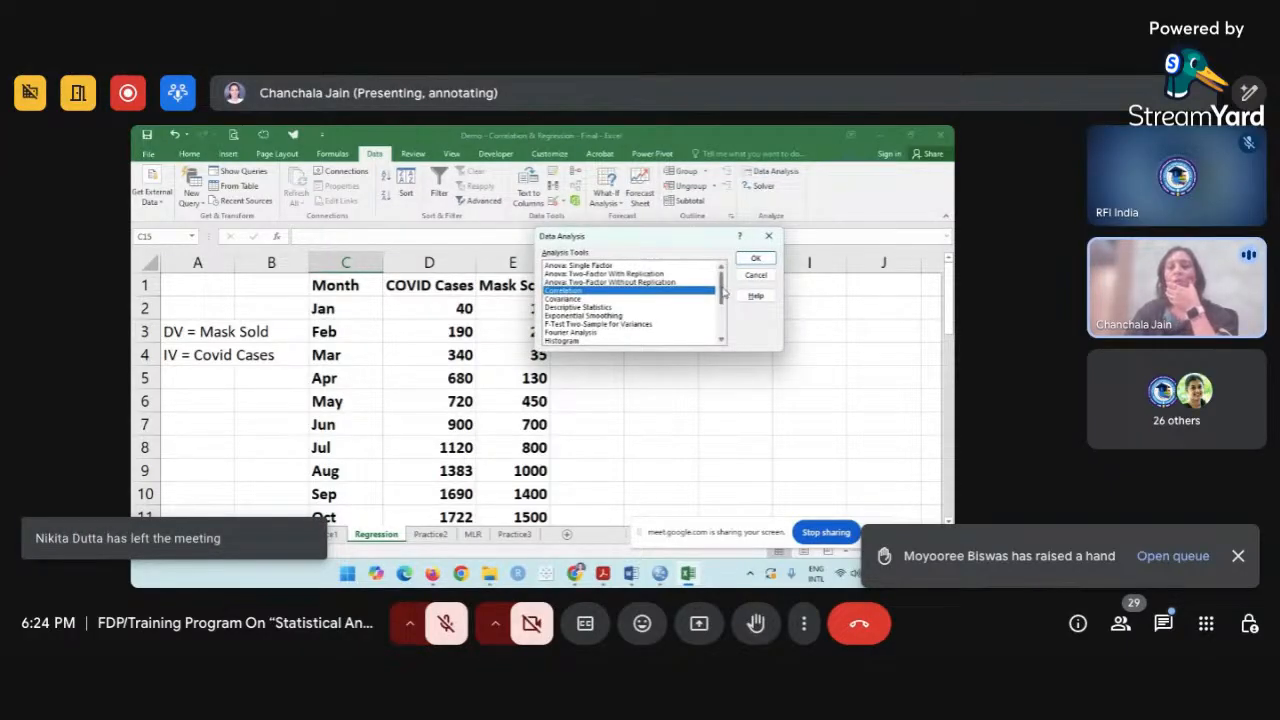
left_click_drag(724, 290, 726, 326)
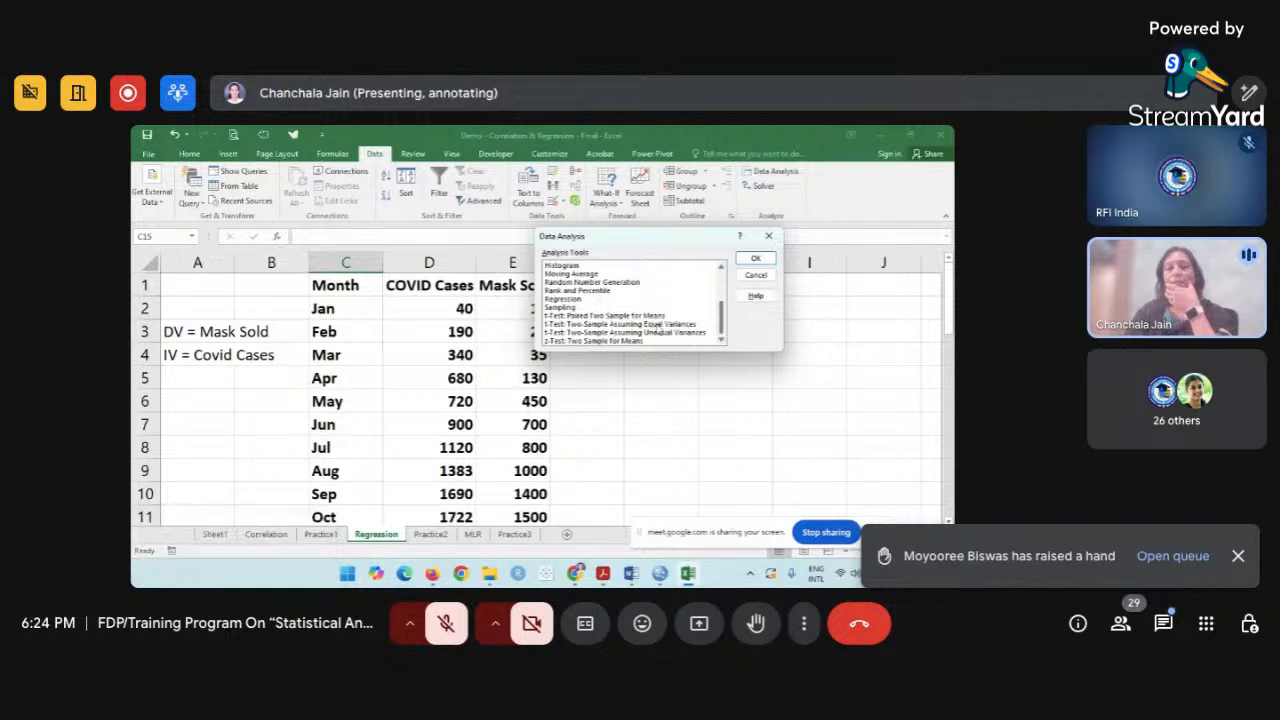
left_click(565, 300)
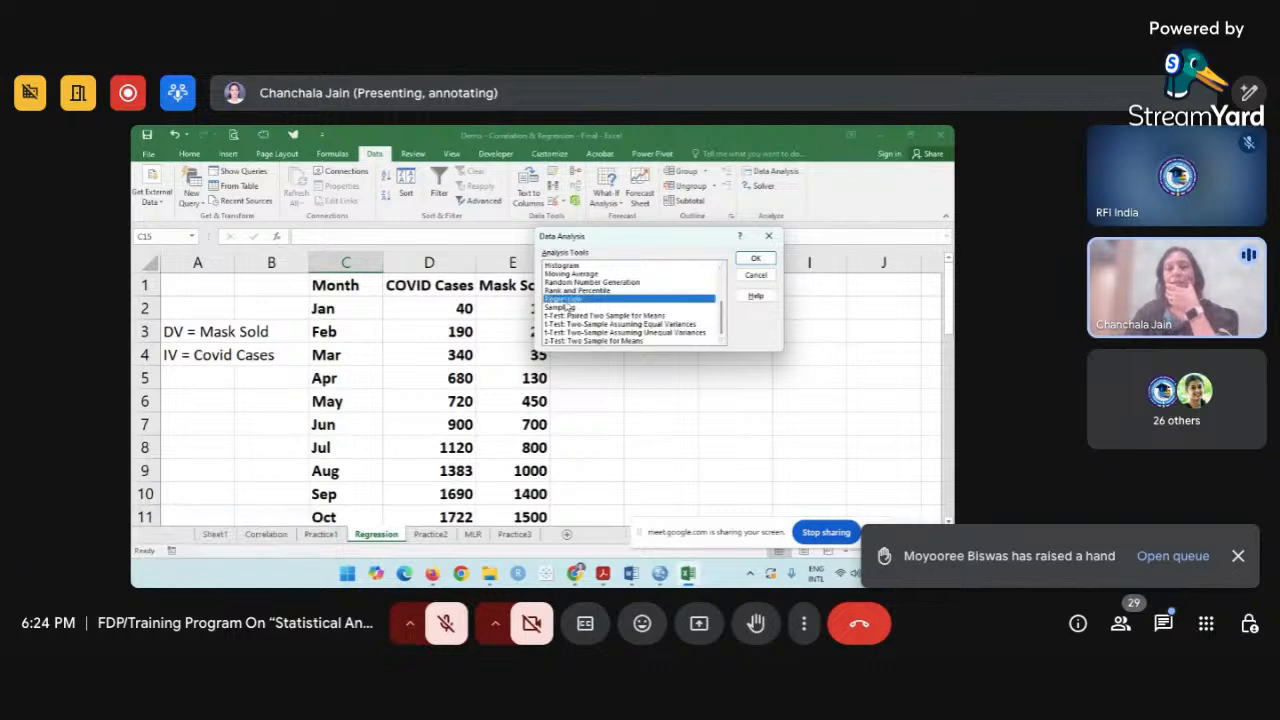
left_click(755, 261)
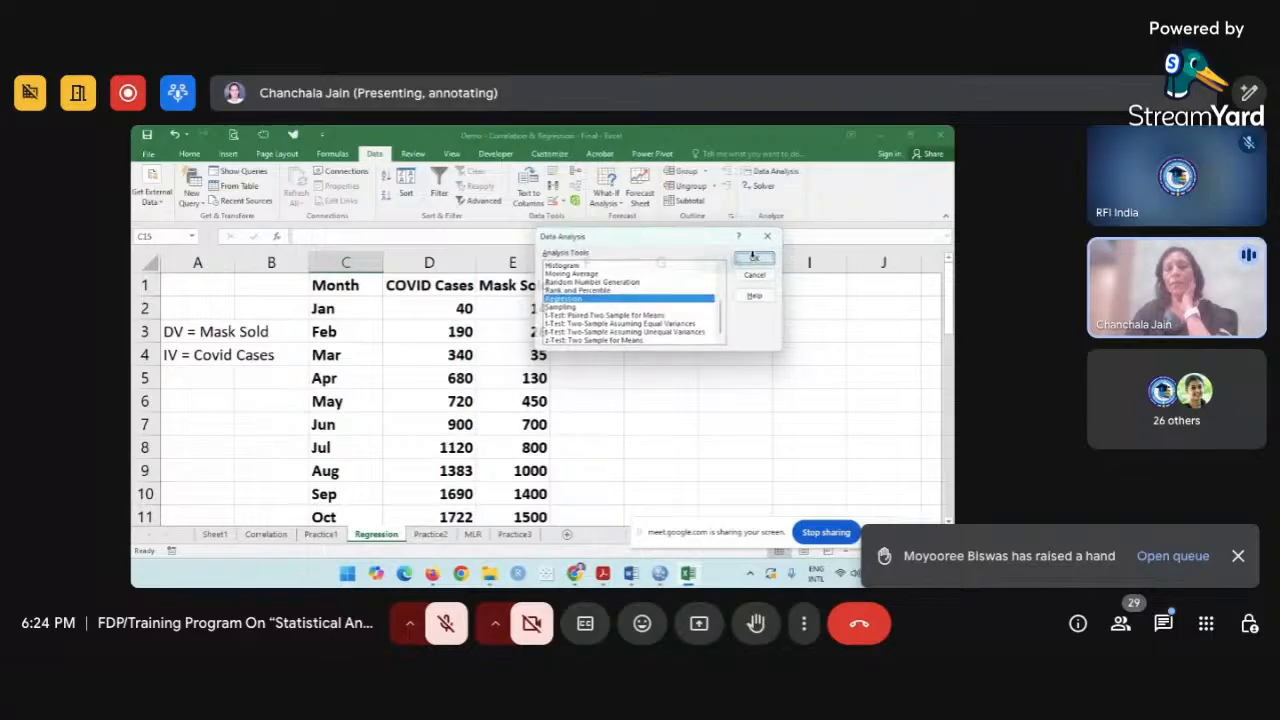
left_click_drag(665, 188, 740, 183)
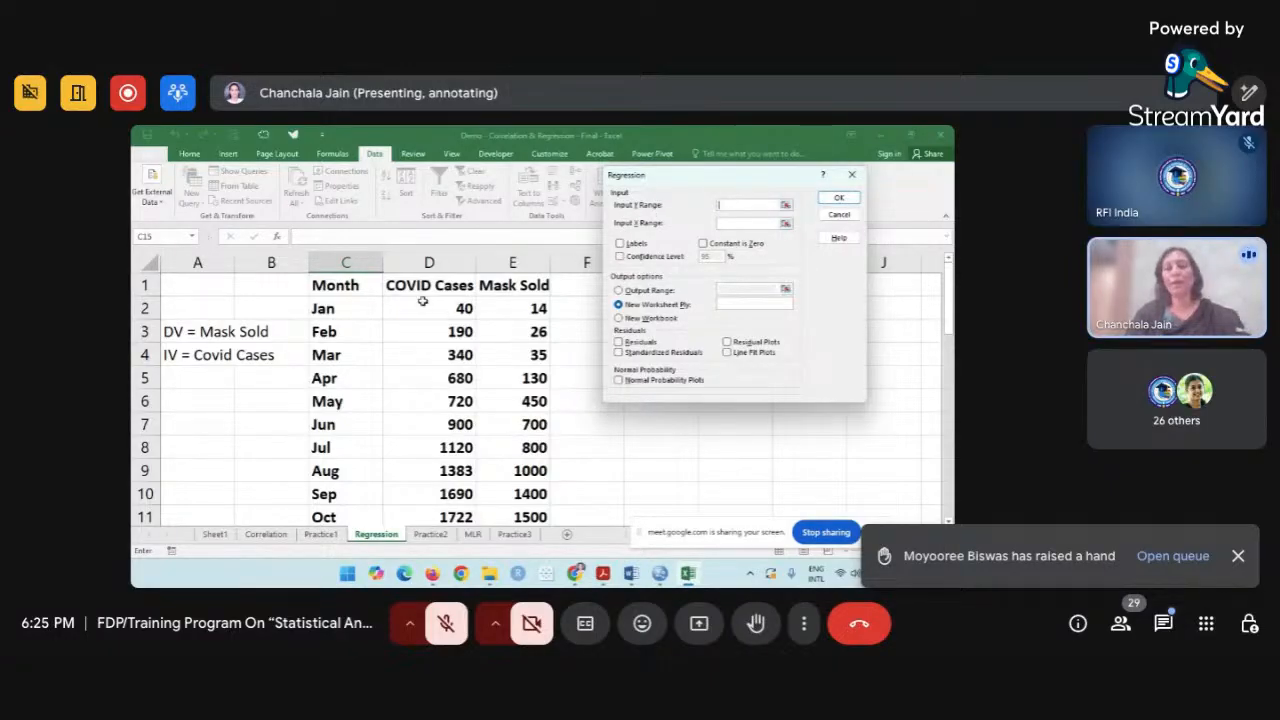
Set the regression's Y range to Mask Sold $E$1:$E$13 and X range to COVID Cases $D$1:$D$13, and mark both ranges as including labels.
left_click(493, 288)
left_click_drag(493, 288, 521, 464)
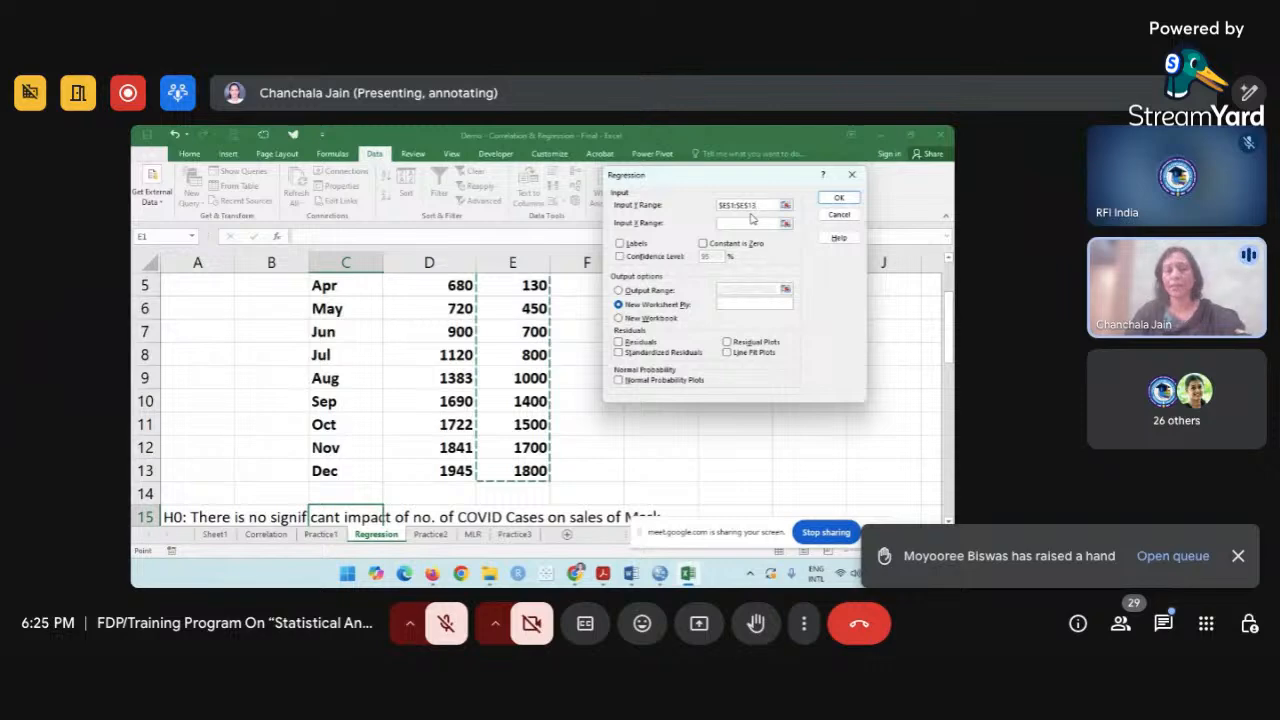
scroll(571, 346, "up", 2)
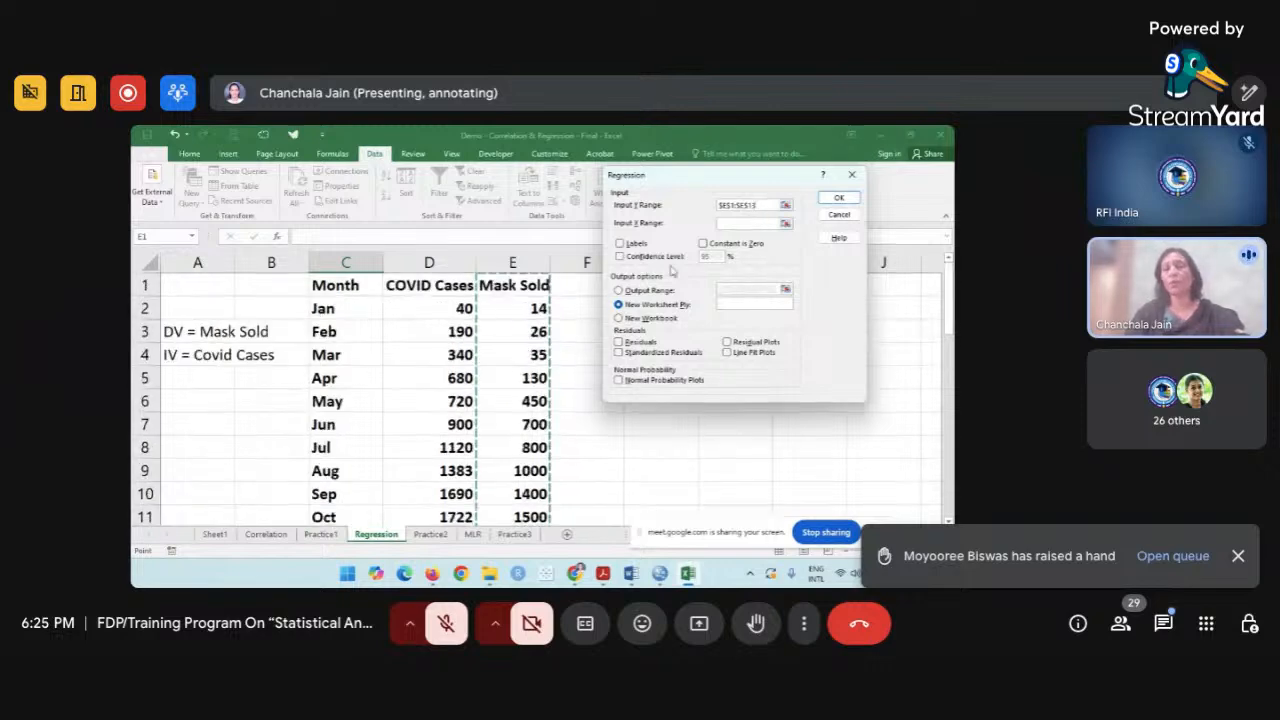
left_click(727, 228)
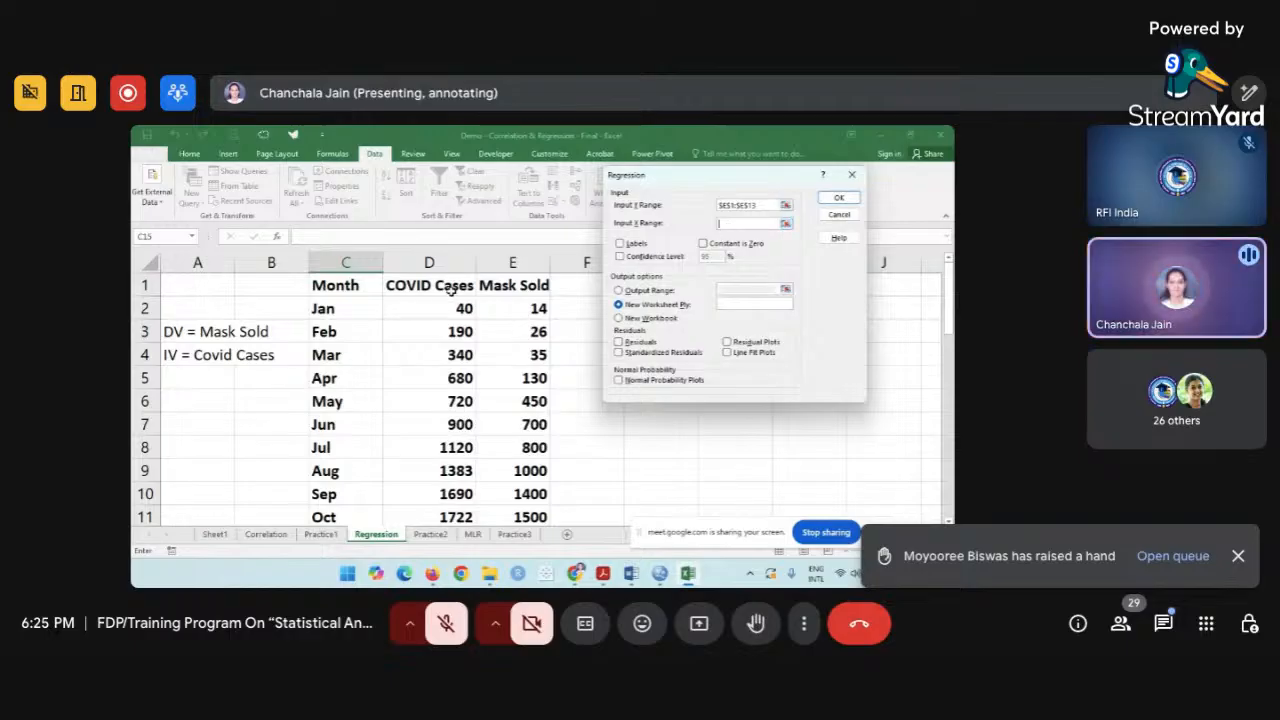
left_click_drag(440, 287, 450, 478)
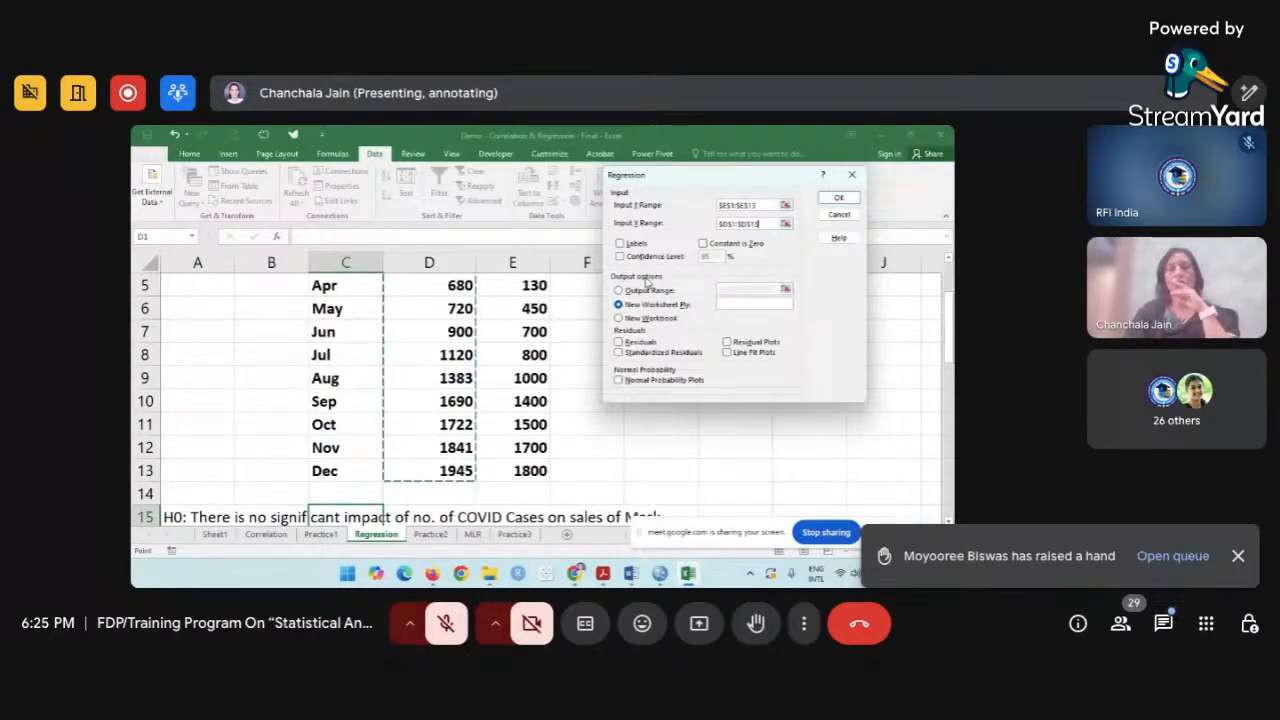
left_click(619, 243)
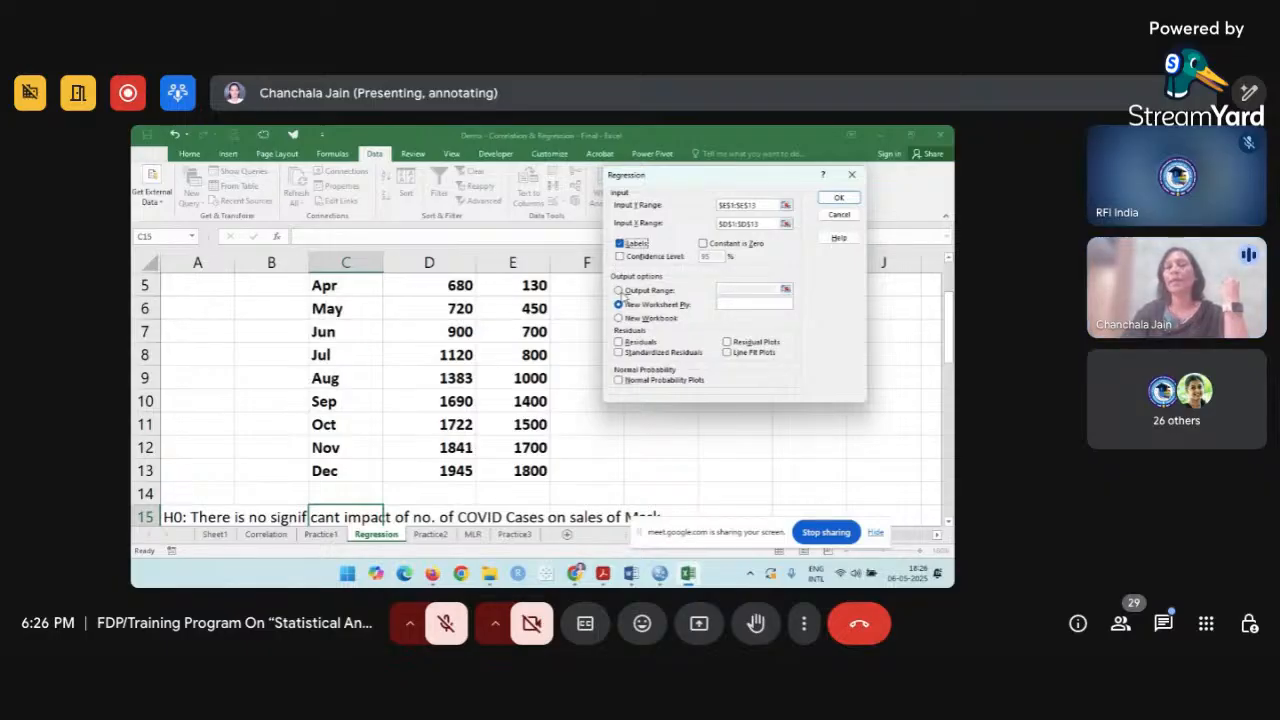
Direct the regression results to an output range on the current sheet starting at cell G2.
left_click(619, 290)
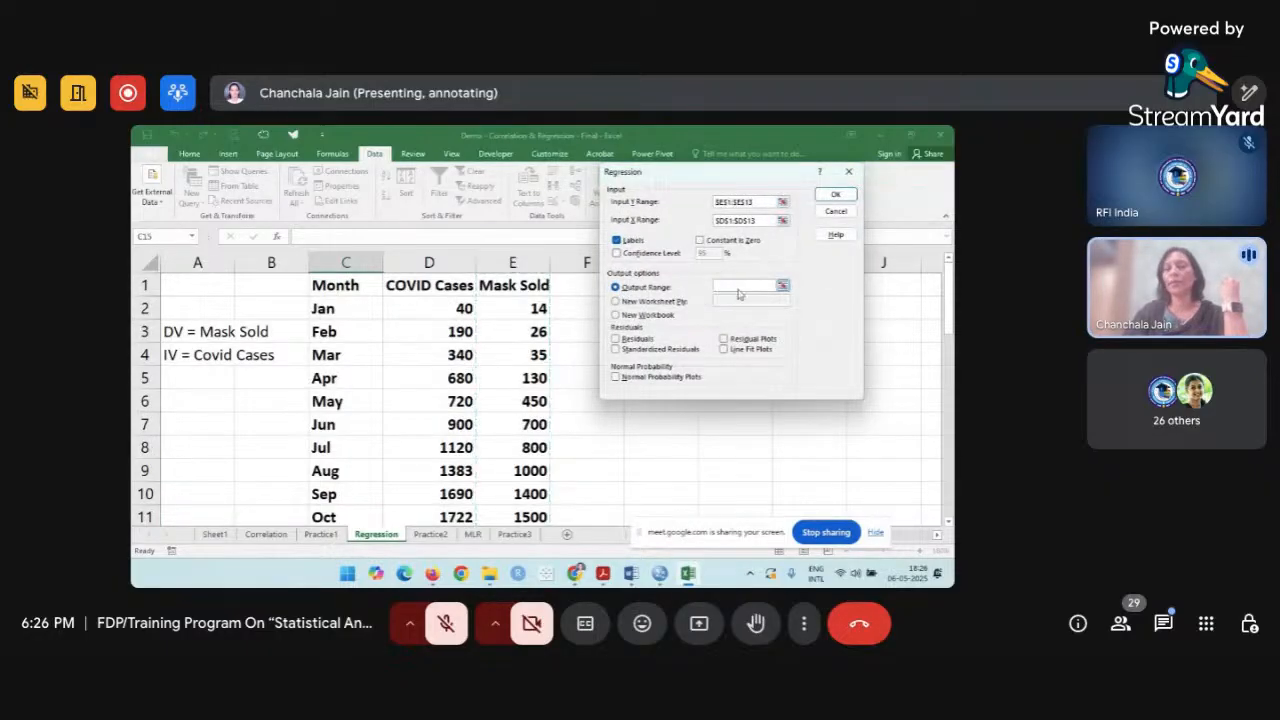
scroll(540, 371, "right", 3)
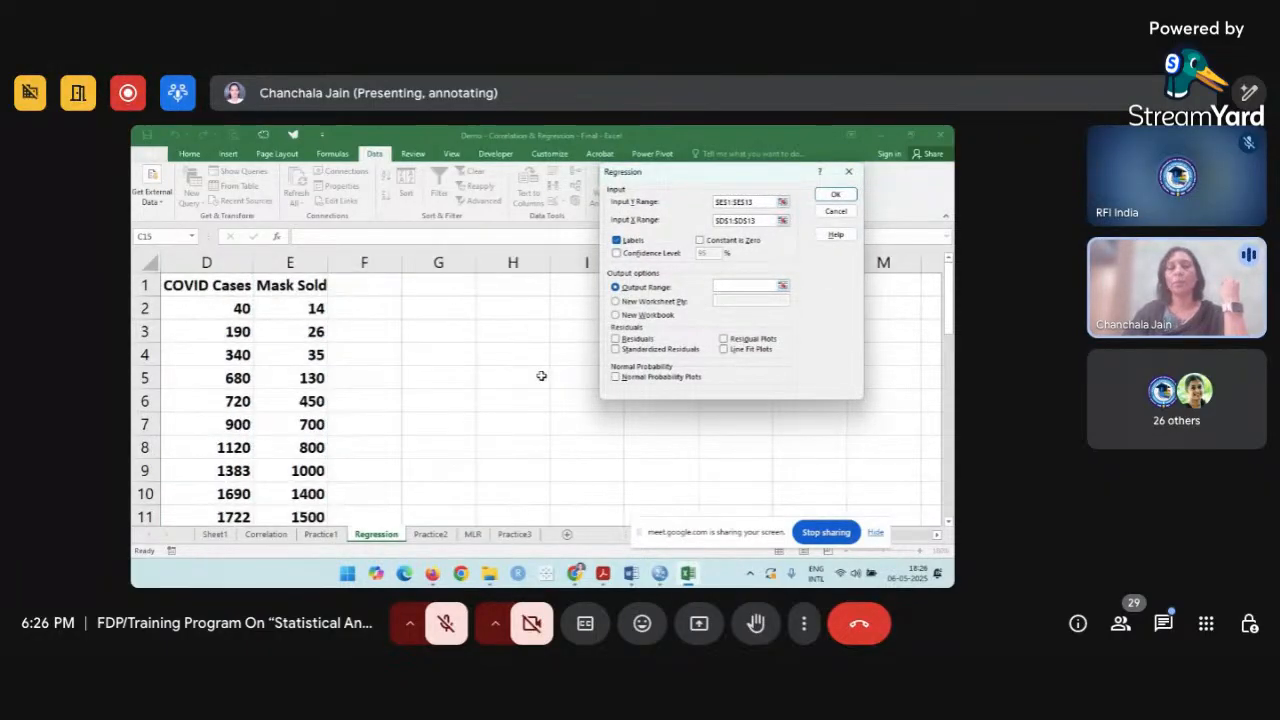
left_click(454, 317)
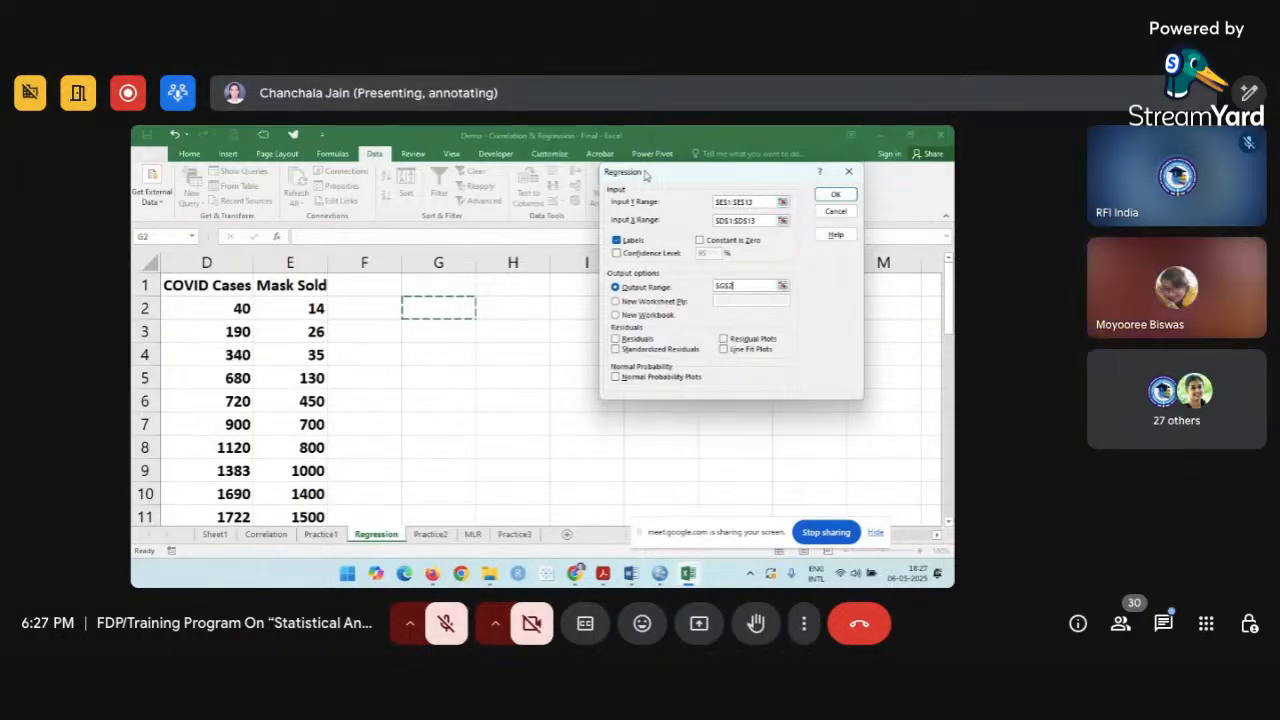
Include residuals, standardized residuals, residual plots, line fit plots and normal probability plots in the regression output.
left_click(615, 348)
left_click(615, 338)
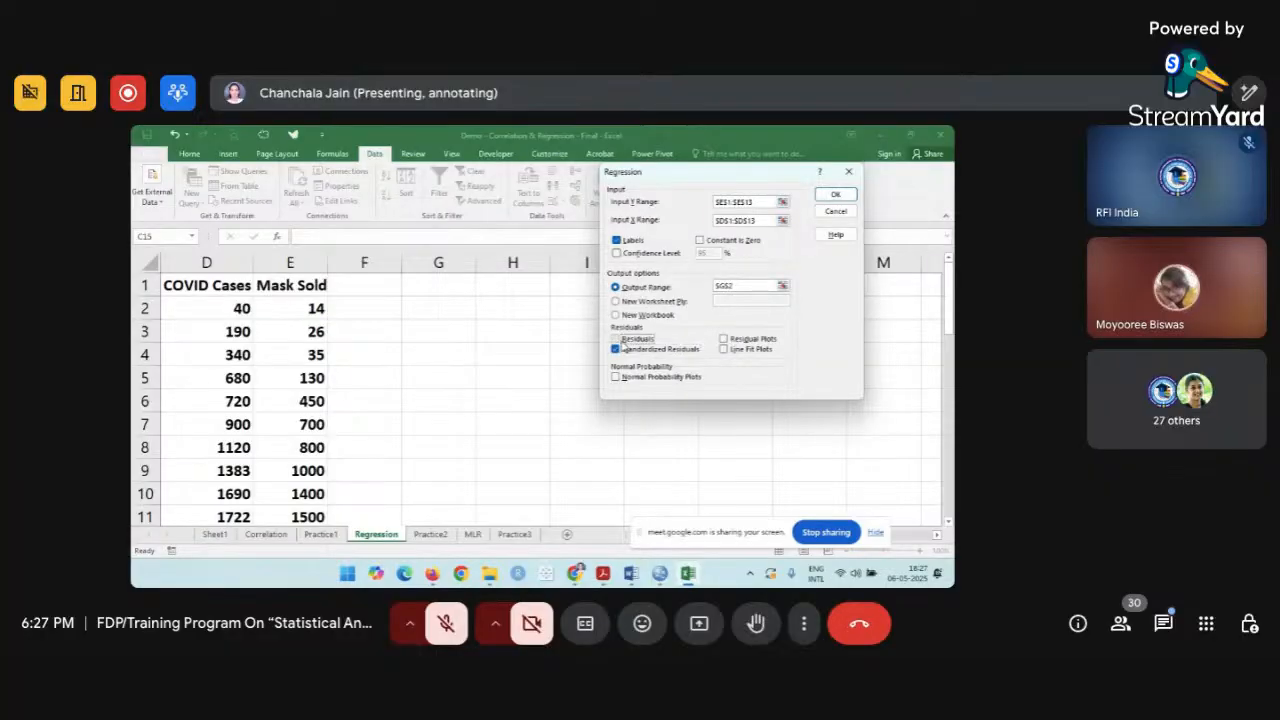
left_click(723, 338)
left_click(723, 348)
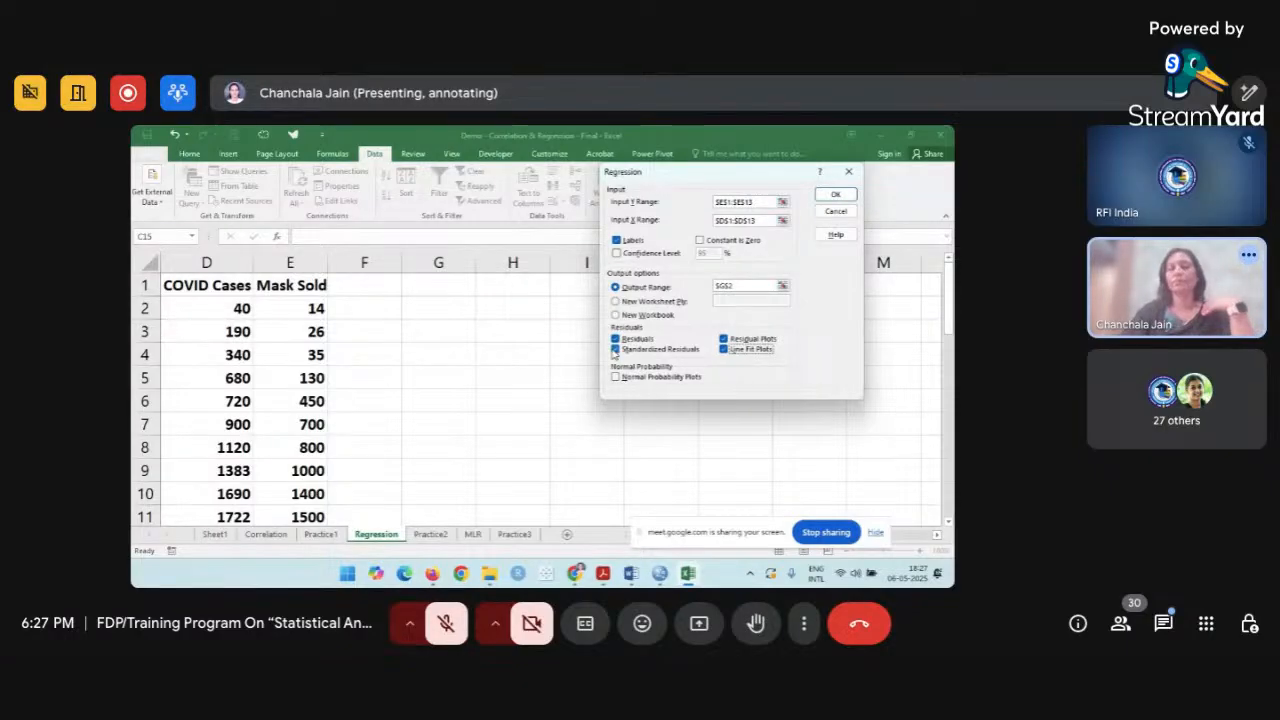
left_click(615, 378)
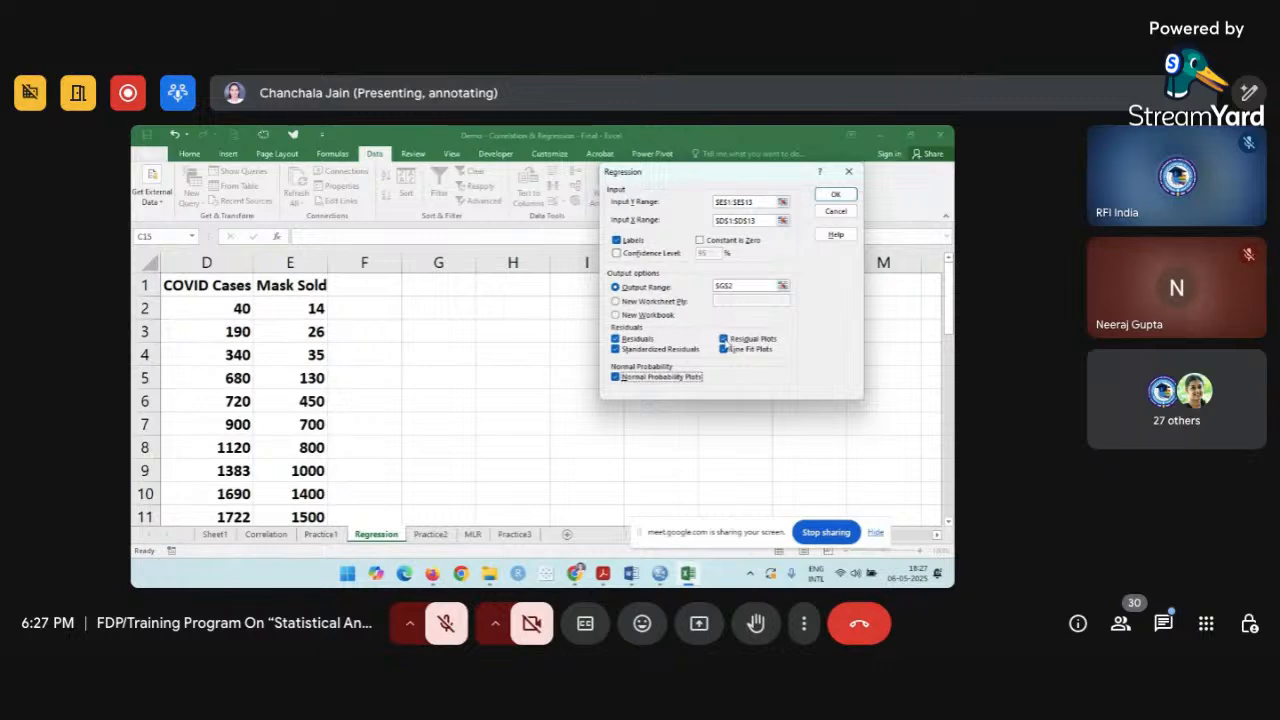
Exclude the residuals and standardized residuals from the regression output.
left_click(616, 341)
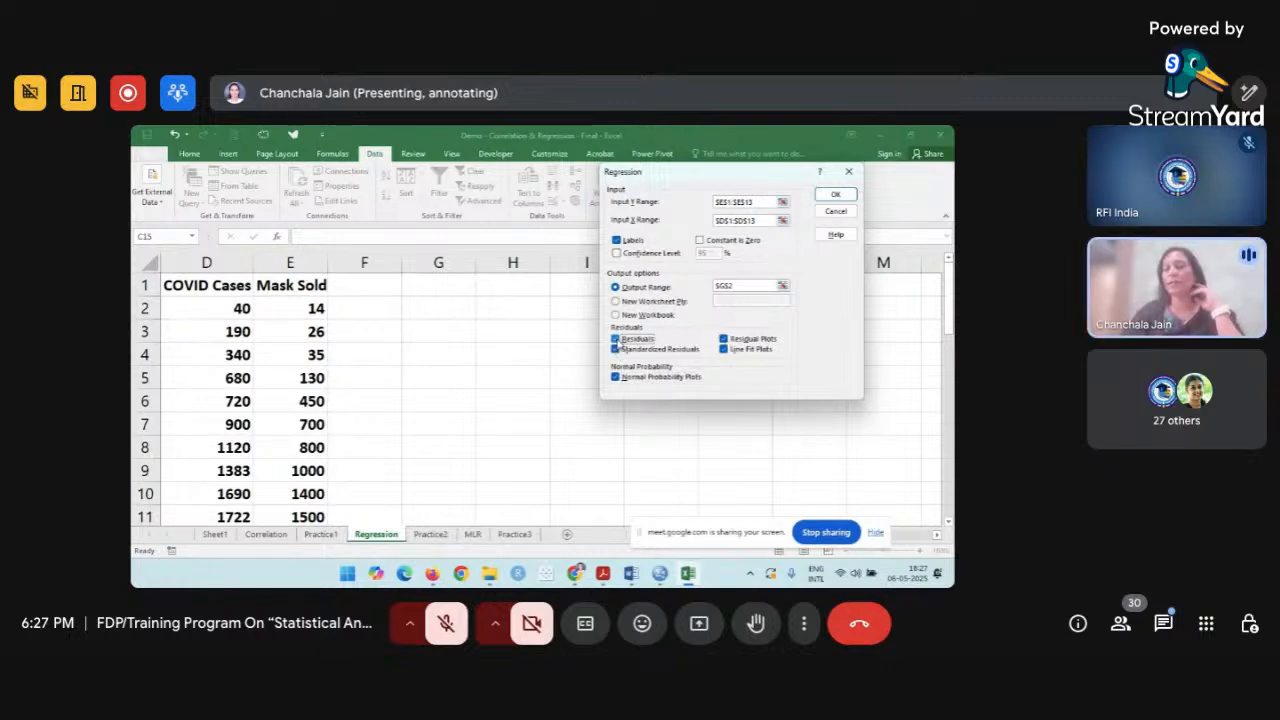
left_click(616, 339)
left_click(616, 349)
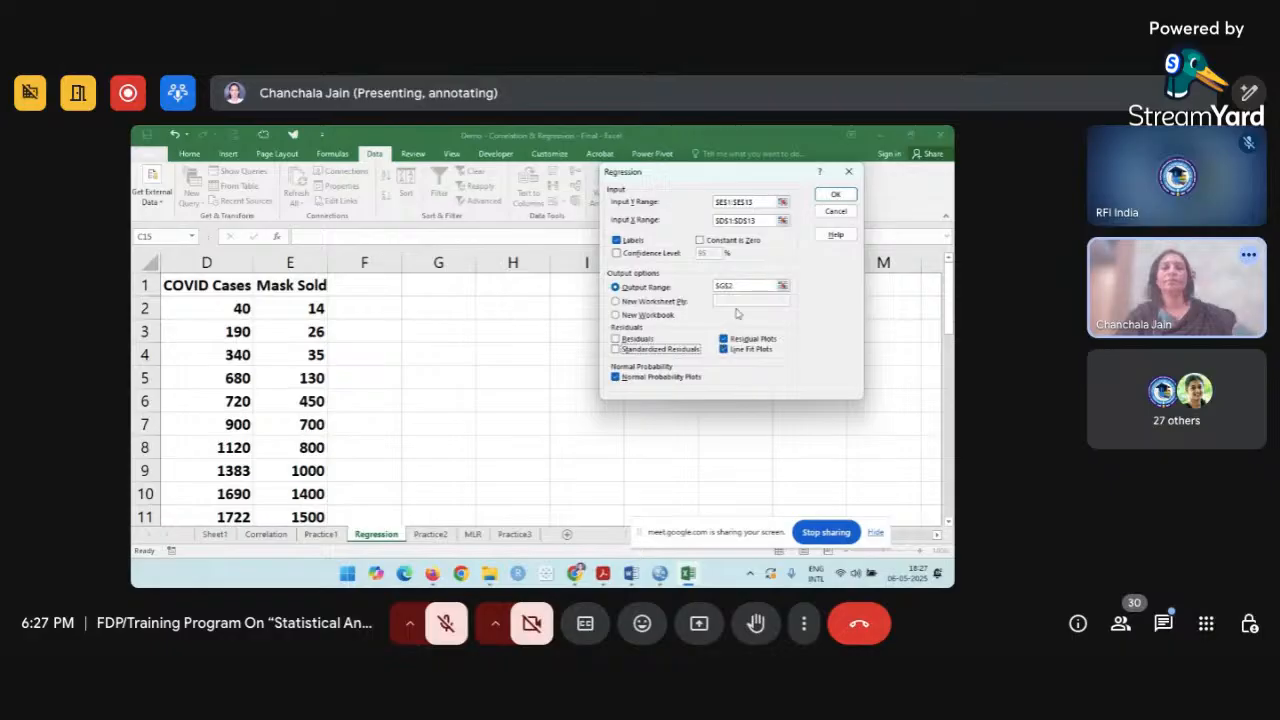
Change the output range to cell I2 and run the regression.
left_click(438, 308)
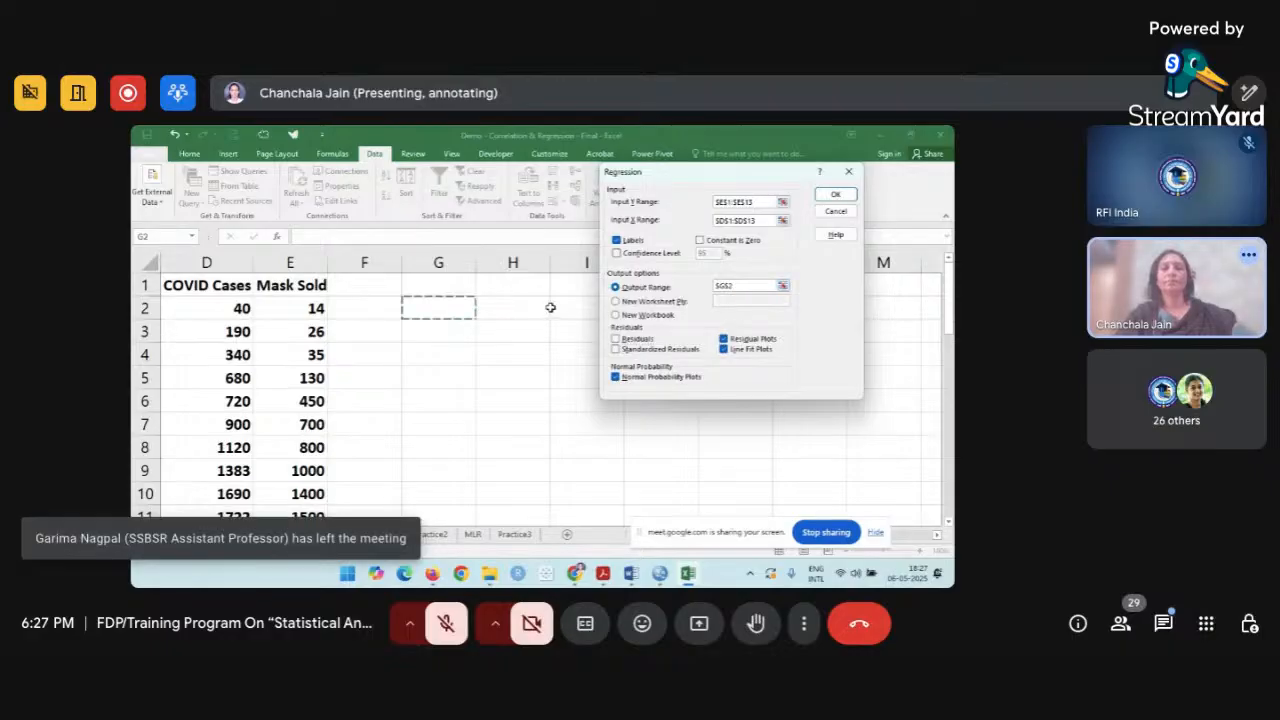
key("BackSpace")
key("BackSpace")
key("BackSpace")
key("BackSpace")
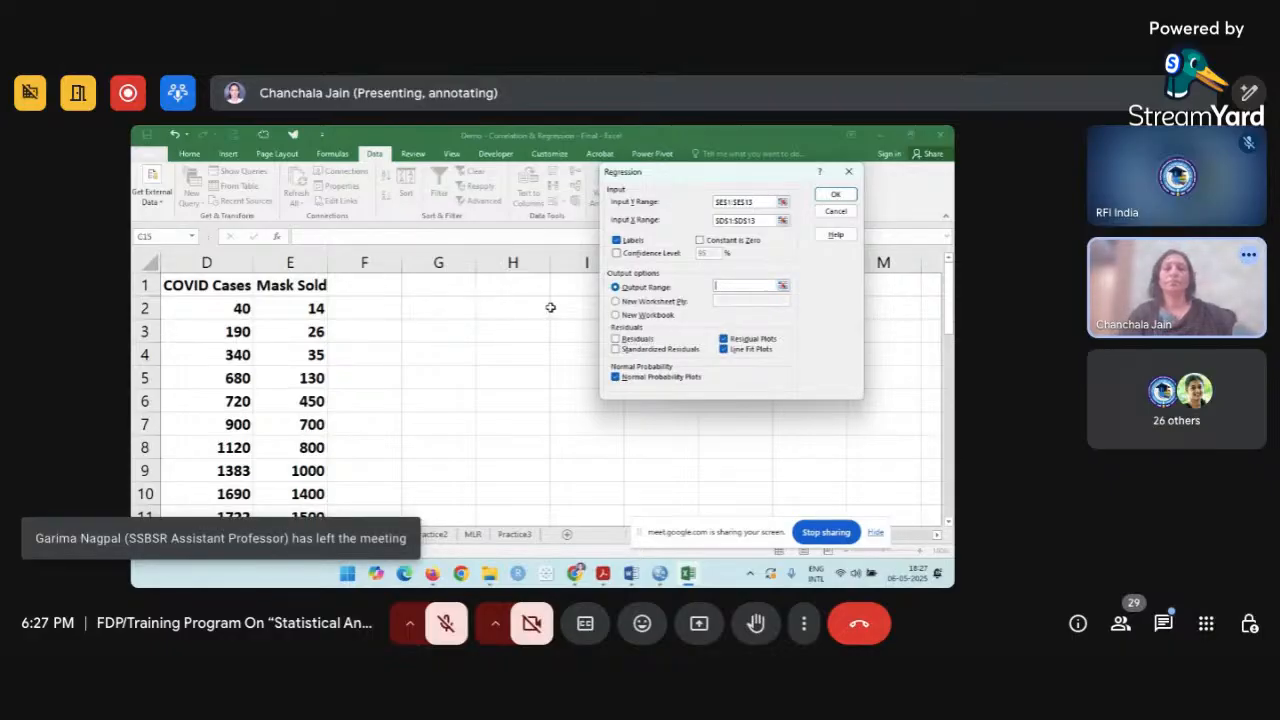
left_click(568, 306)
scroll(573, 433, "right", 1)
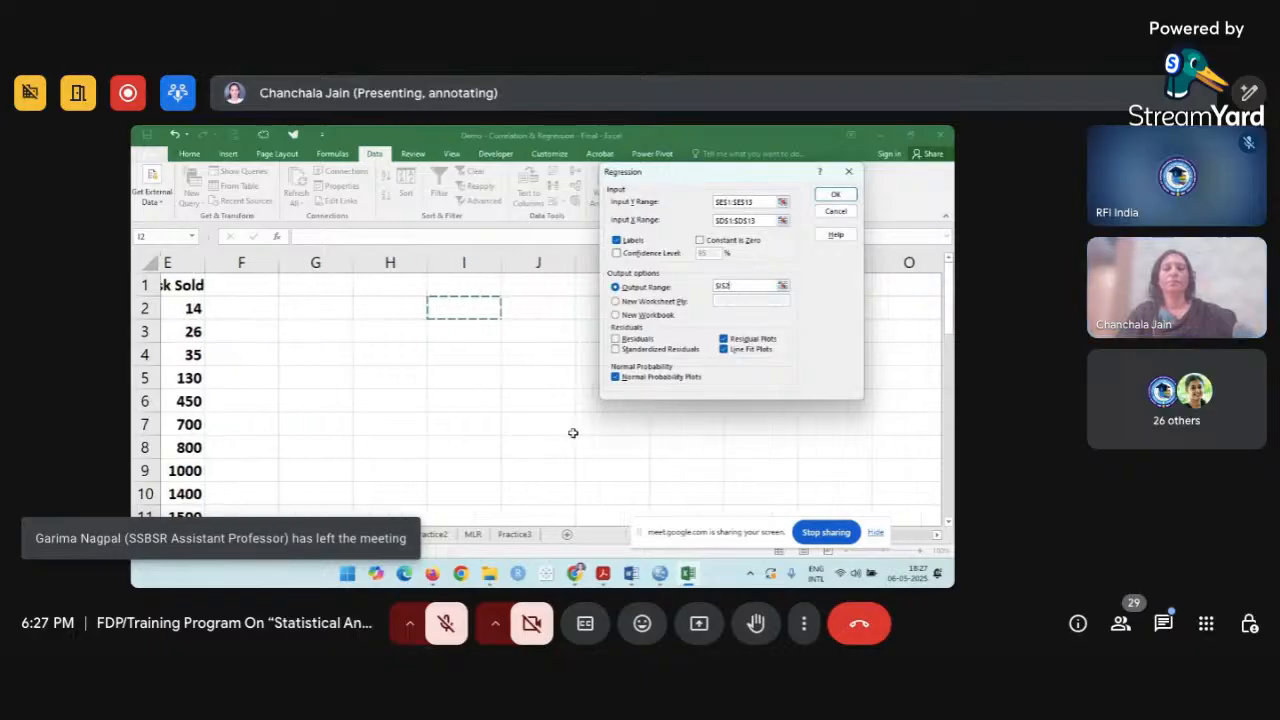
scroll(573, 433, "left", 1)
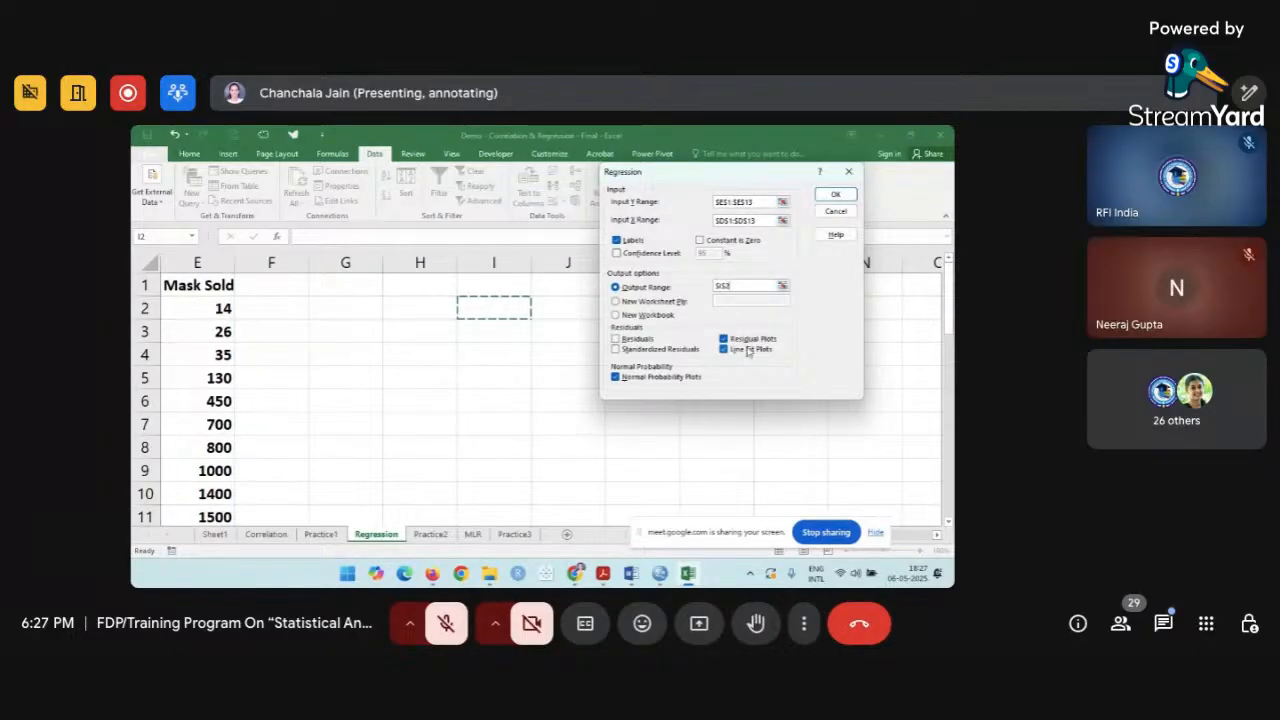
left_click(834, 195)
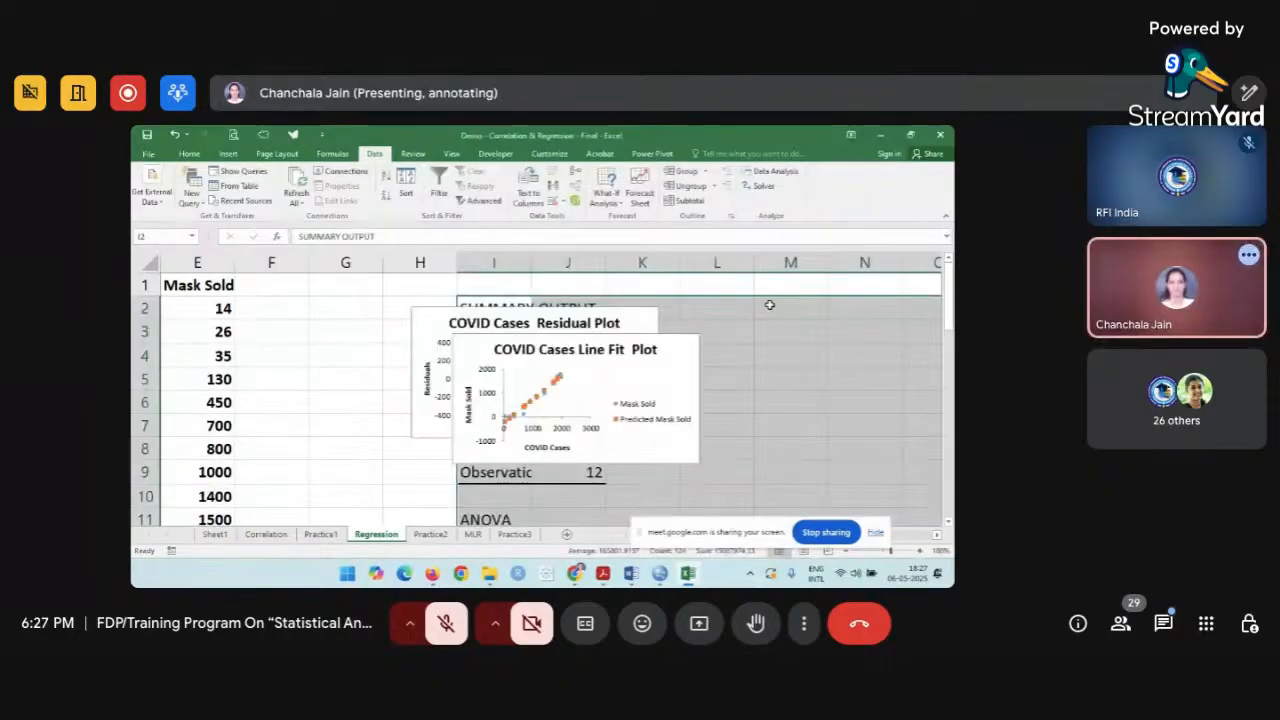
Move the COVID Cases Residual Plot and Line Fit Plot together away from the summary output.
left_click(715, 335)
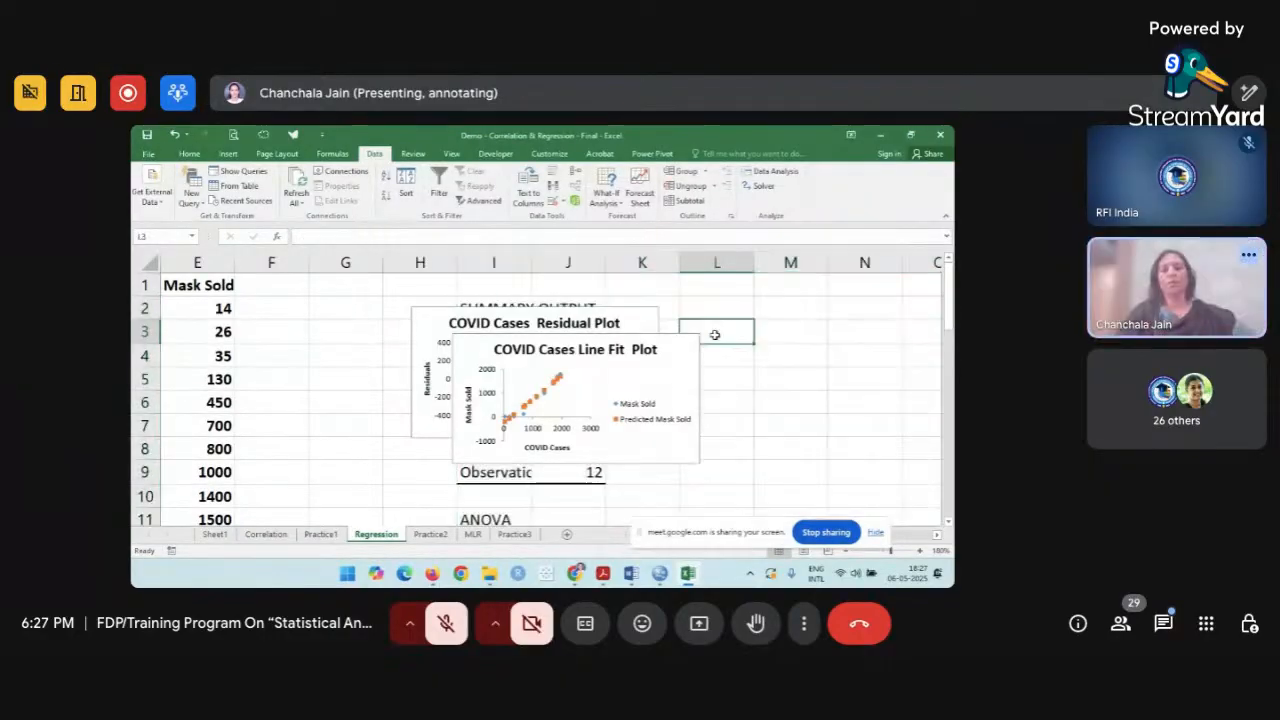
left_click(650, 349)
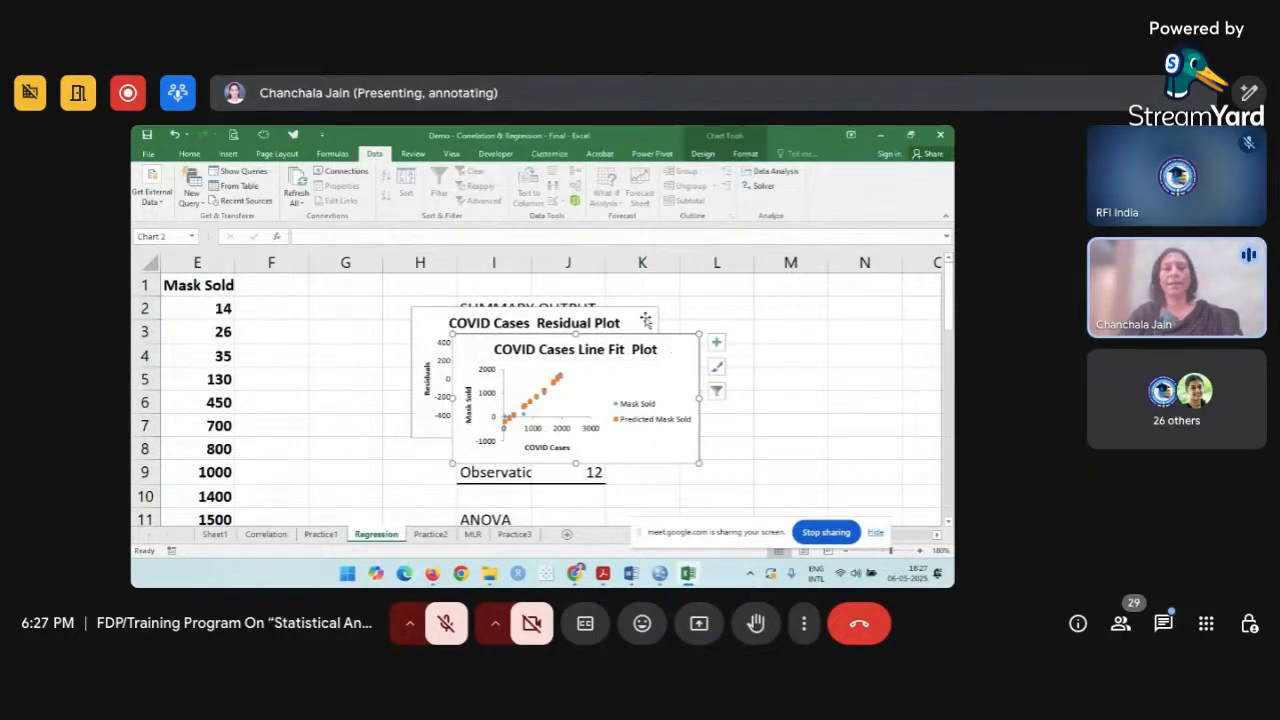
left_click(645, 317, "ctrl")
left_click_drag(645, 317, 907, 312)
key("ctrl+z")
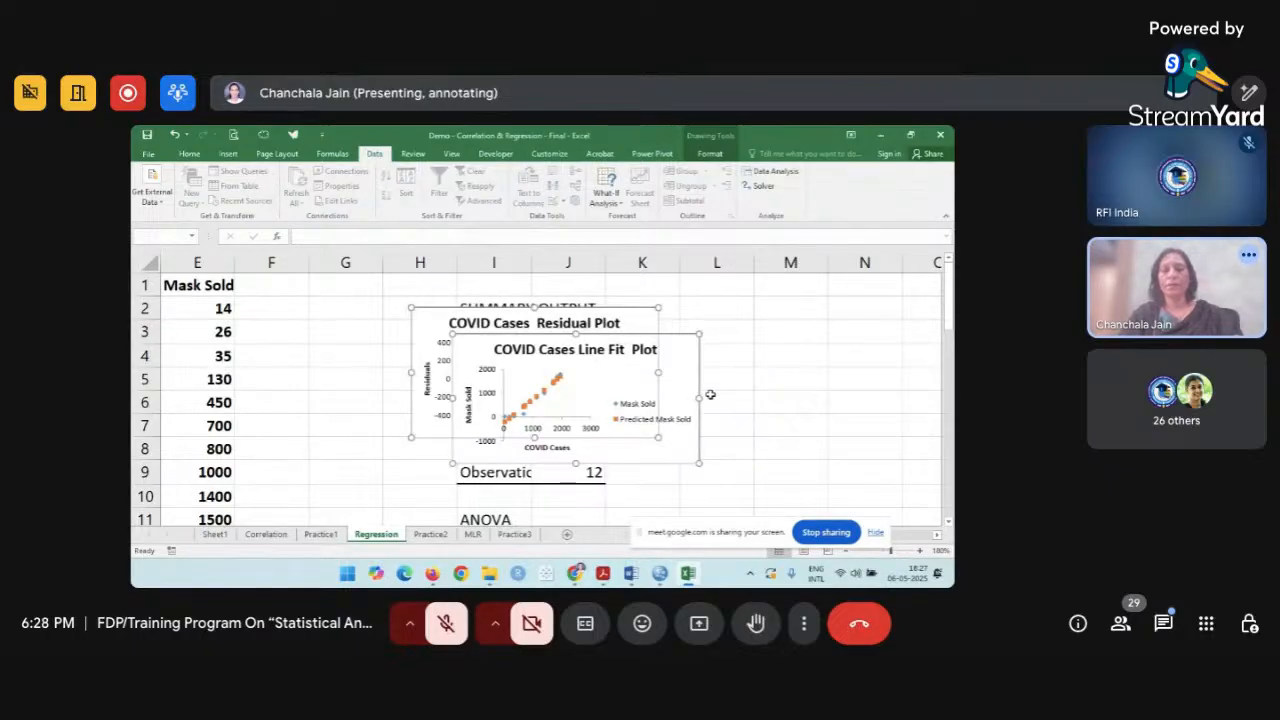
scroll(788, 363, "right", 1)
key("ctrl+z")
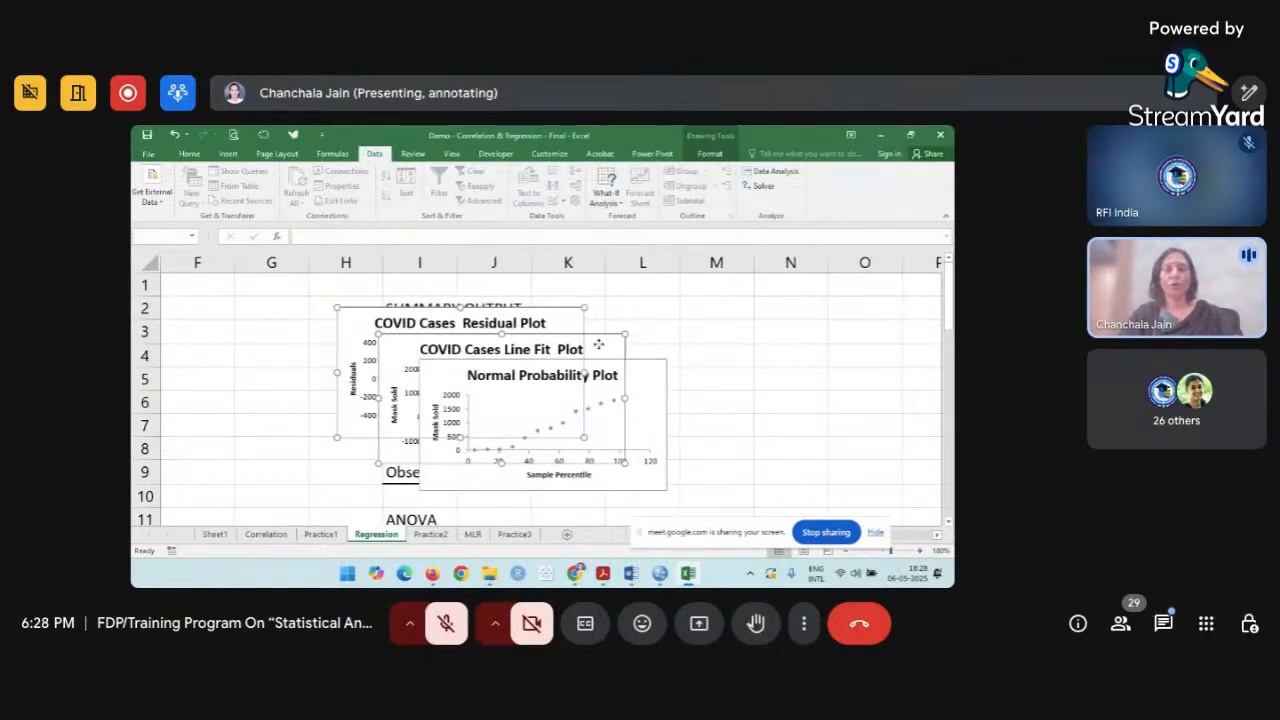
left_click_drag(599, 342, 926, 349)
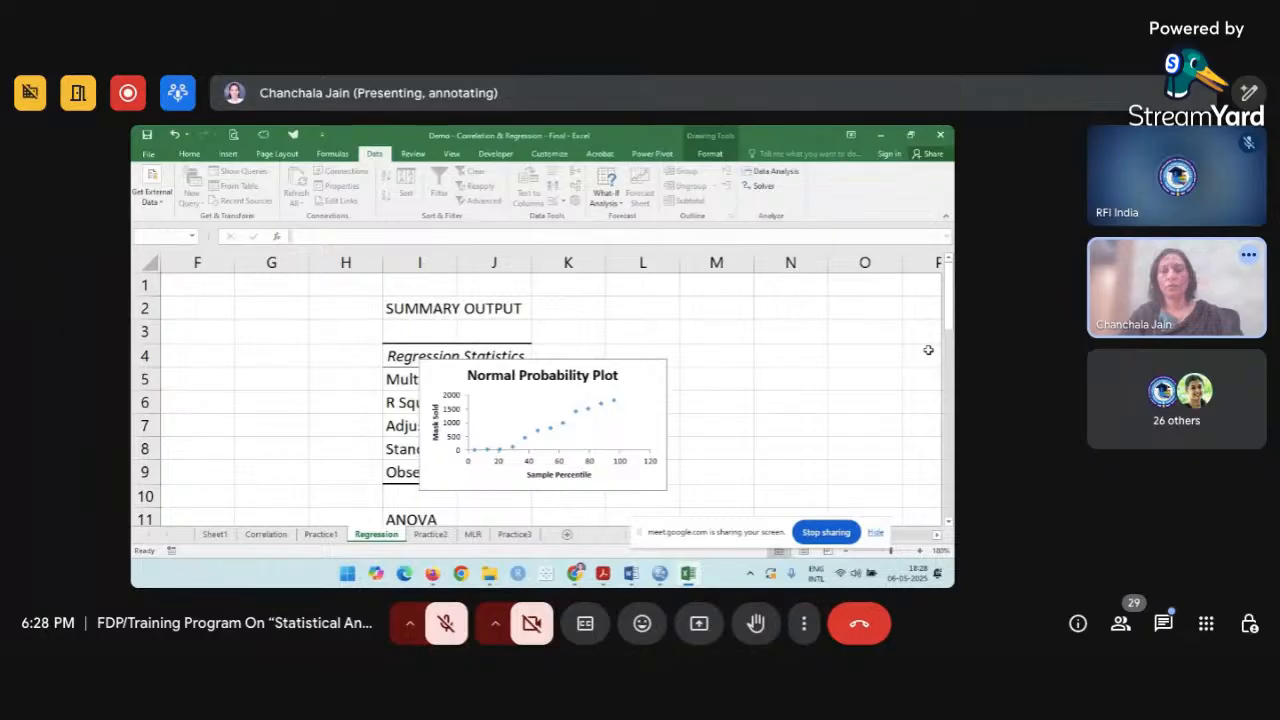
scroll(782, 390, "right", 4)
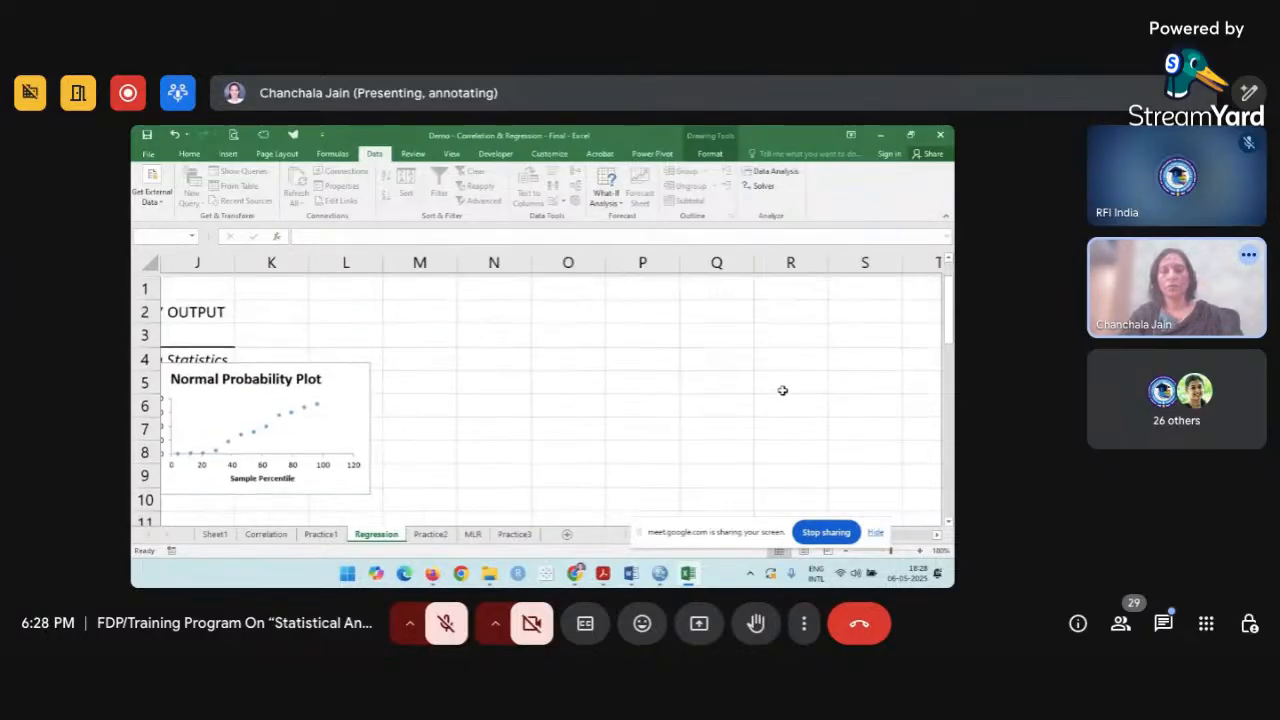
Undo the accidental plot area shift and move the whole Normal Probability Plot off the regression statistics.
key("Escape")
left_click(355, 405)
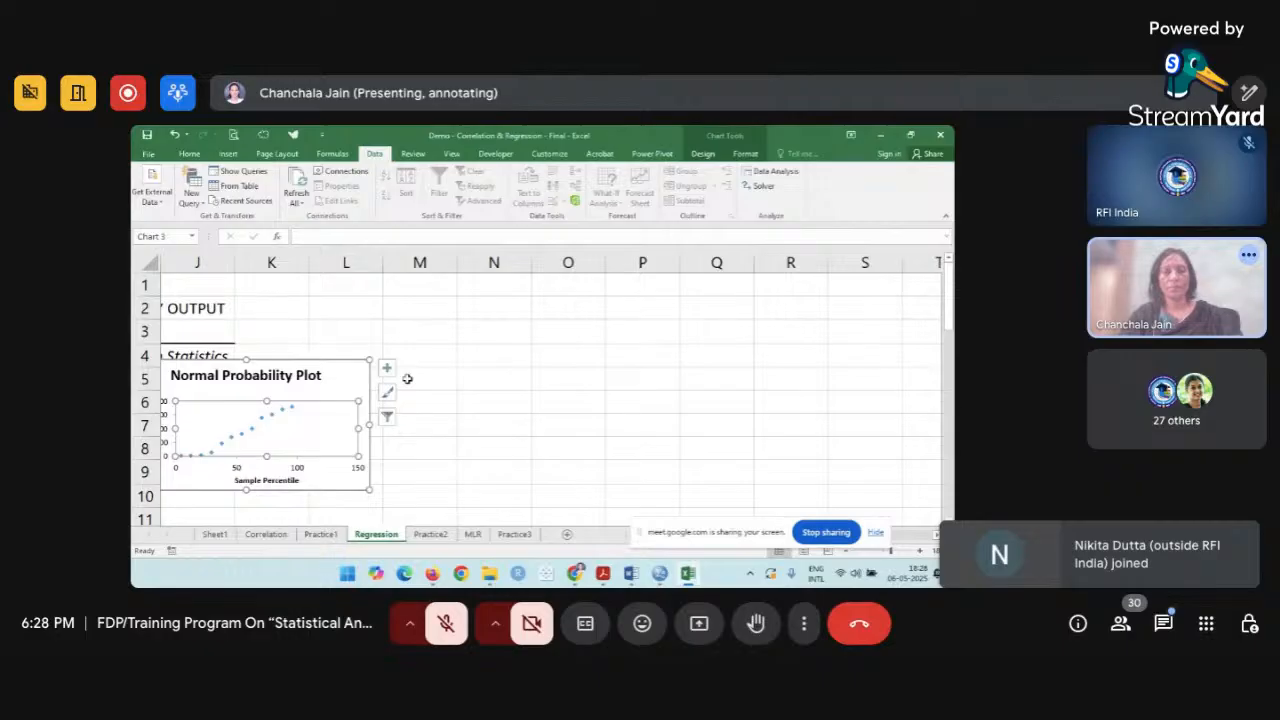
key("ctrl+z")
left_click_drag(352, 375, 607, 372)
left_click(339, 428)
Examine the regression summary output and the surrounding sheet area beside it.
scroll(339, 428, "left", 5)
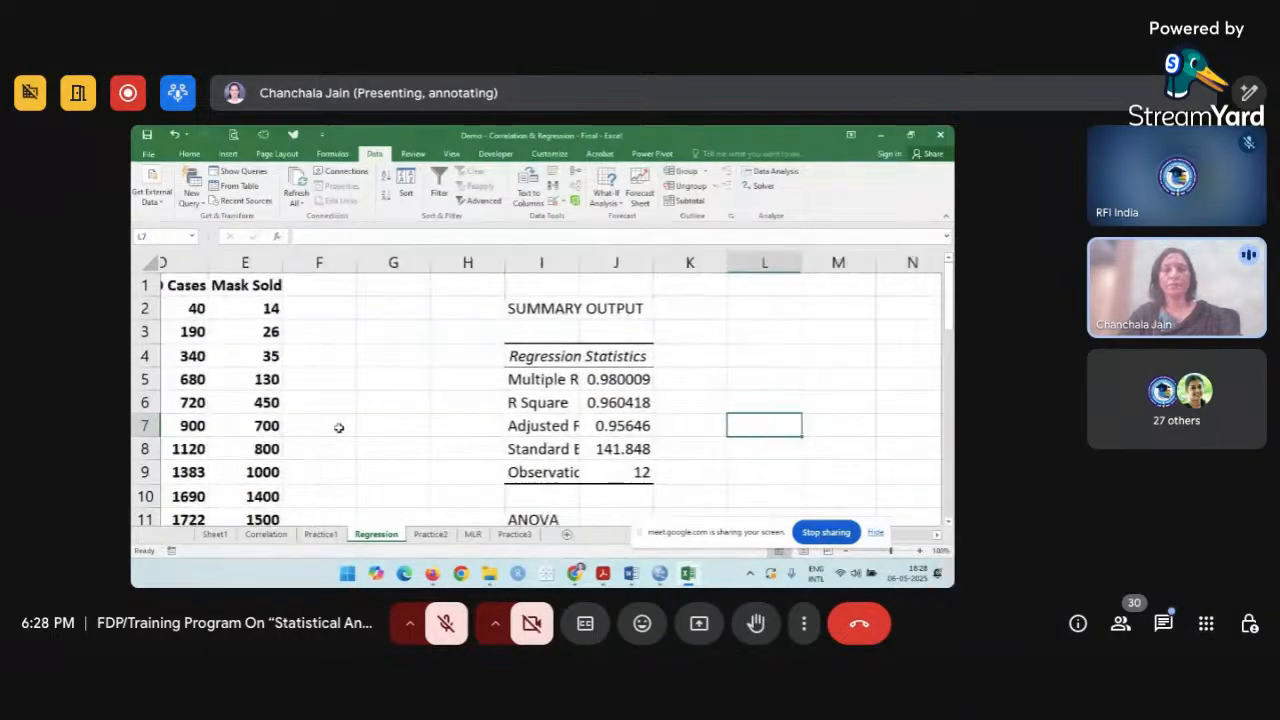
scroll(339, 428, "down", 4)
scroll(339, 428, "right", 5)
scroll(339, 428, "up", 4)
left_click(440, 426)
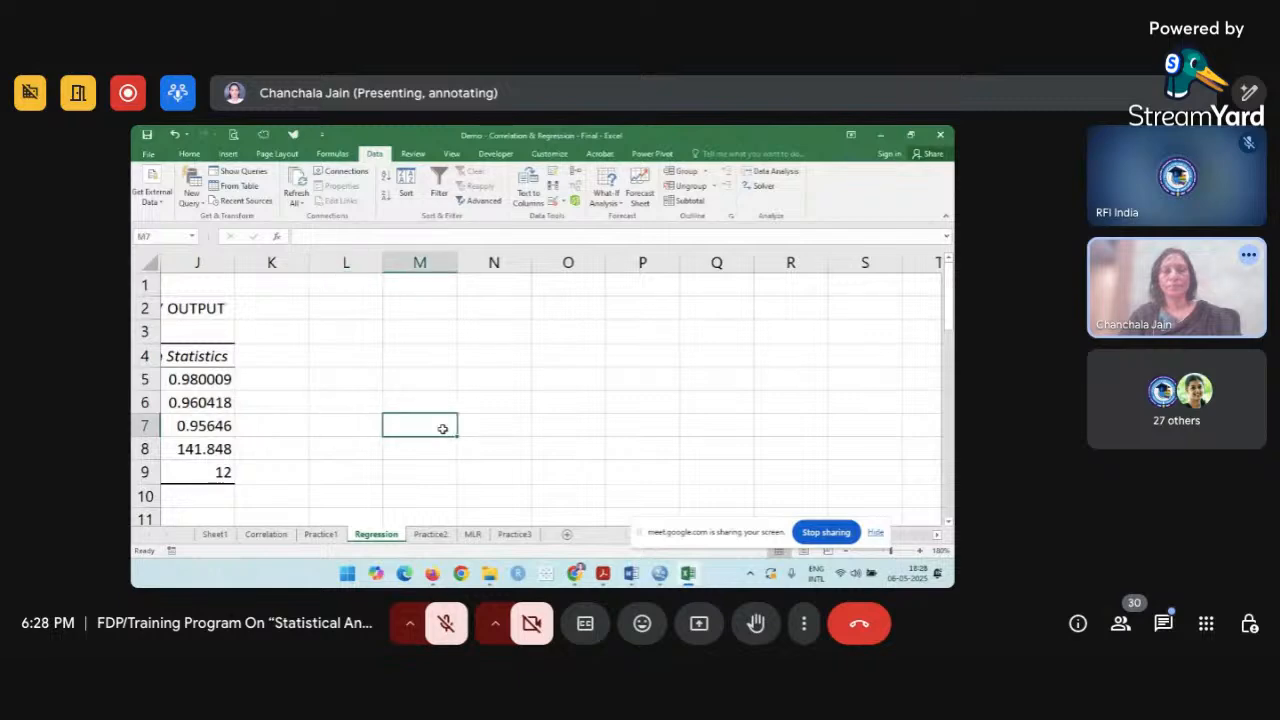
scroll(440, 426, "left", 3)
scroll(443, 427, "right", 1)
scroll(443, 427, "right", 3)
right_click(443, 426)
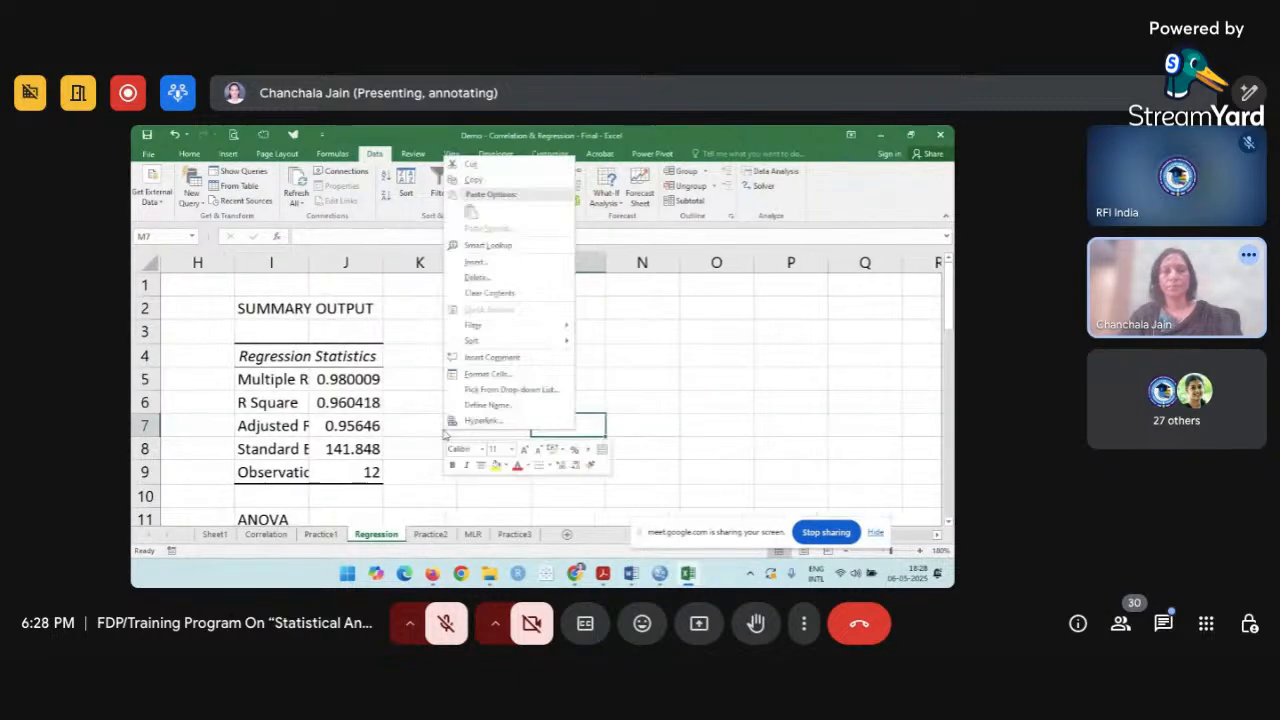
key("Escape")
scroll(665, 427, "right", 6)
scroll(665, 427, "left", 8)
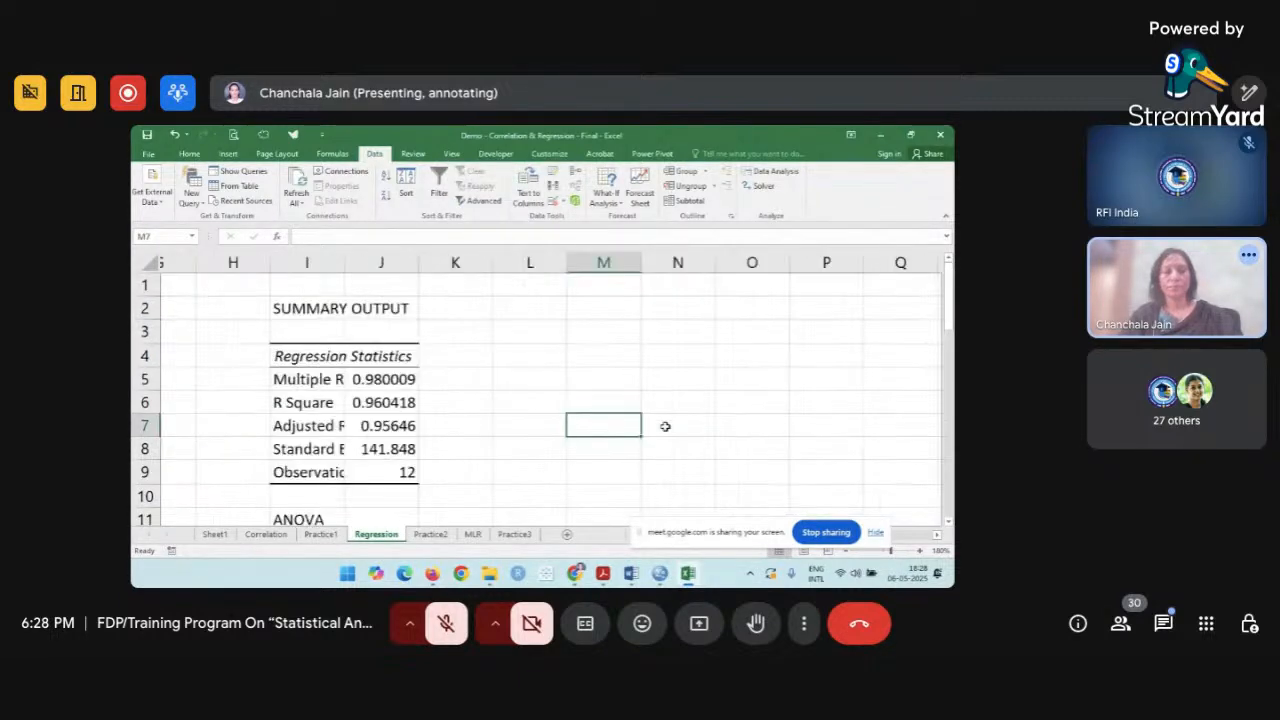
Undo the previous plot moves, select all three regression plots and move them together to the right of the summary output.
key("ctrl+z")
key("ctrl+z")
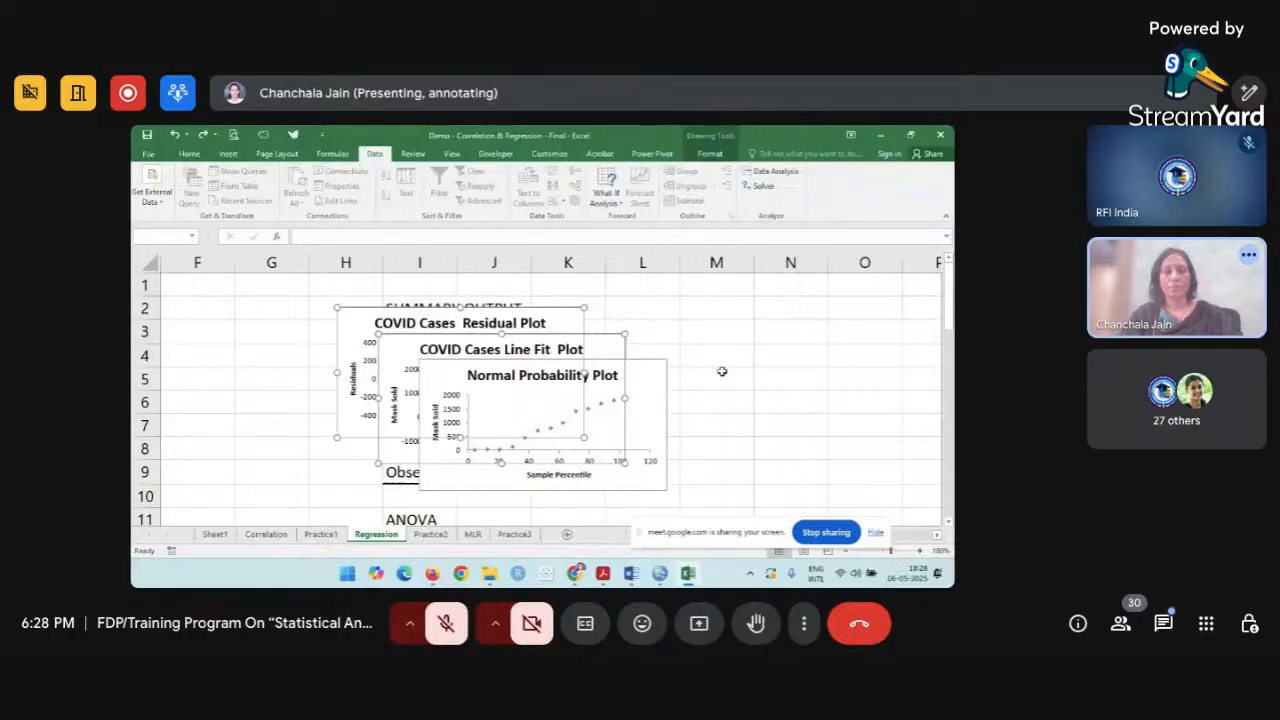
left_click(719, 370)
left_click(546, 312)
left_click(604, 338, "ctrl")
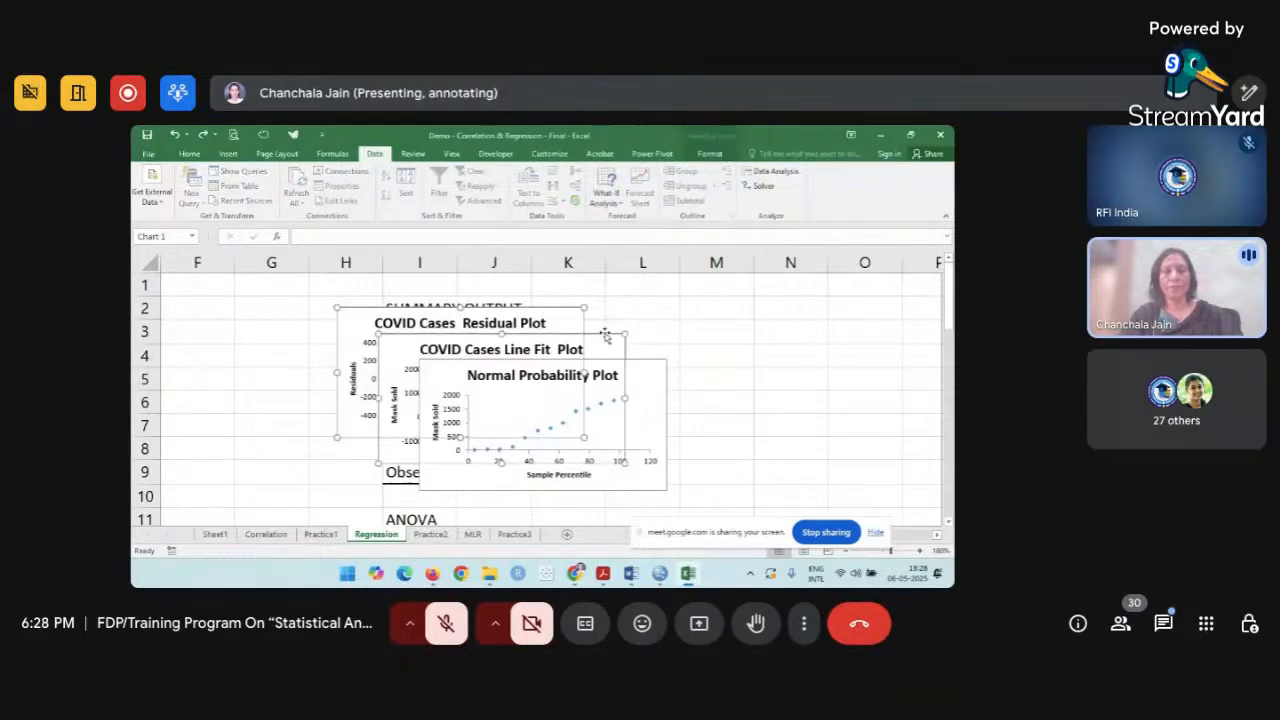
left_click(652, 387, "ctrl")
scroll(652, 387, "right", 3)
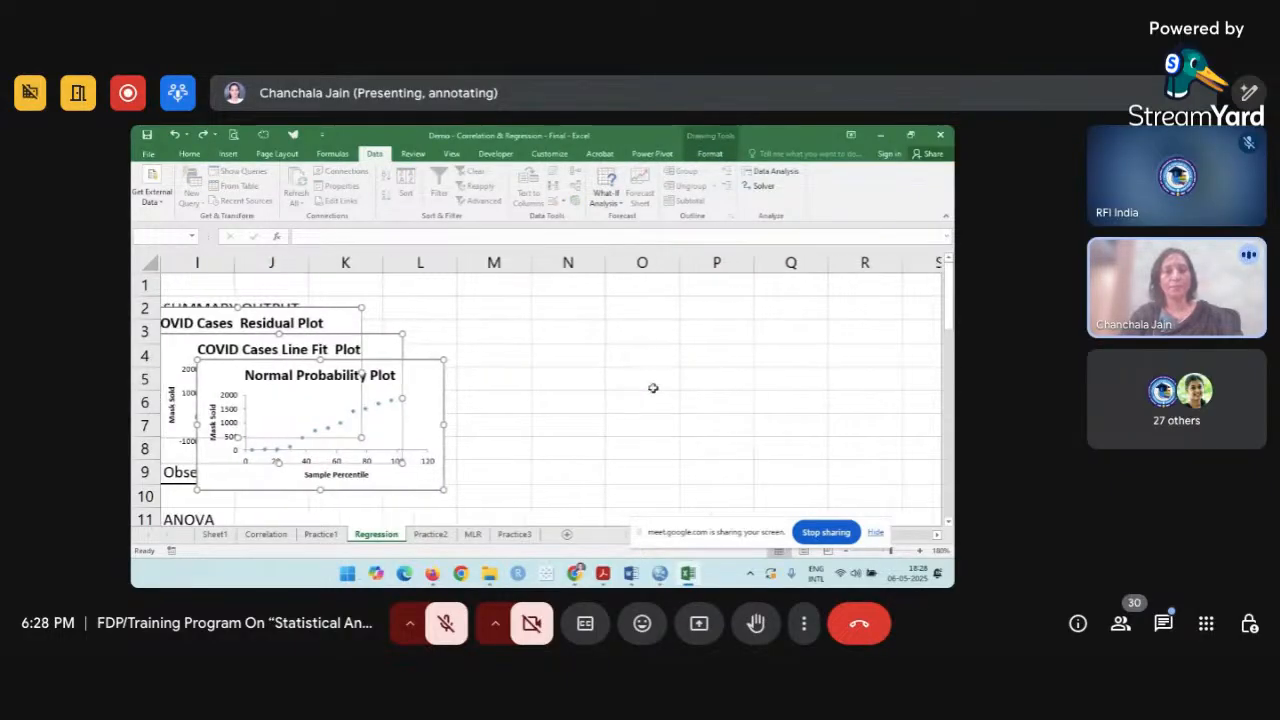
left_click_drag(437, 374, 790, 363)
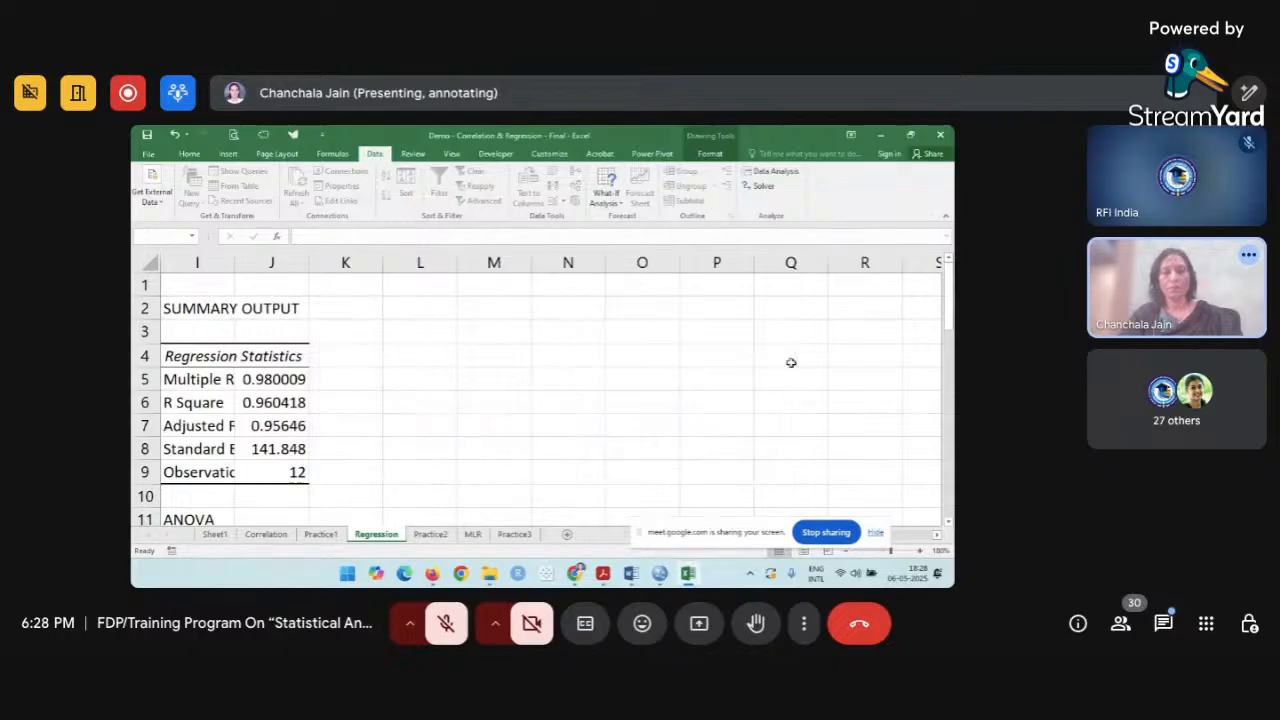
Examine the regression statistics, the ANOVA and coefficients tables, and the plots beside the summary output.
scroll(680, 392, "down", 3)
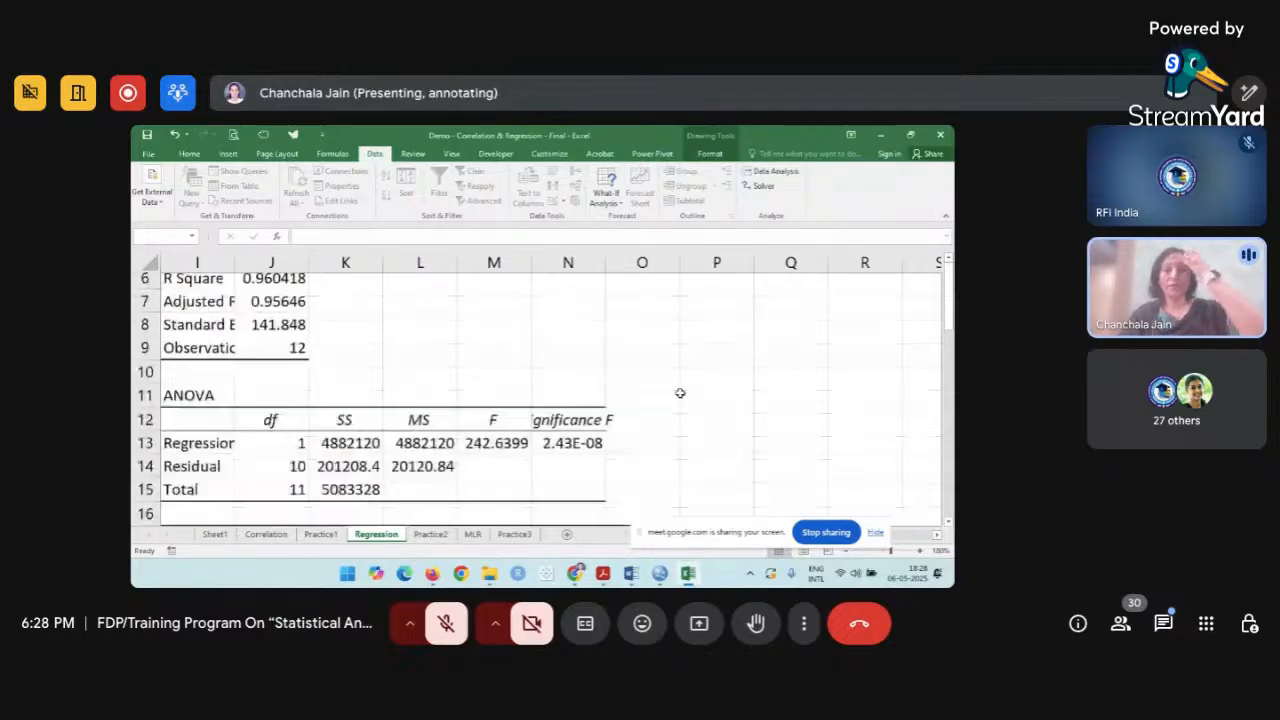
scroll(680, 393, "down", 1)
scroll(680, 393, "up", 4)
scroll(680, 393, "left", 2)
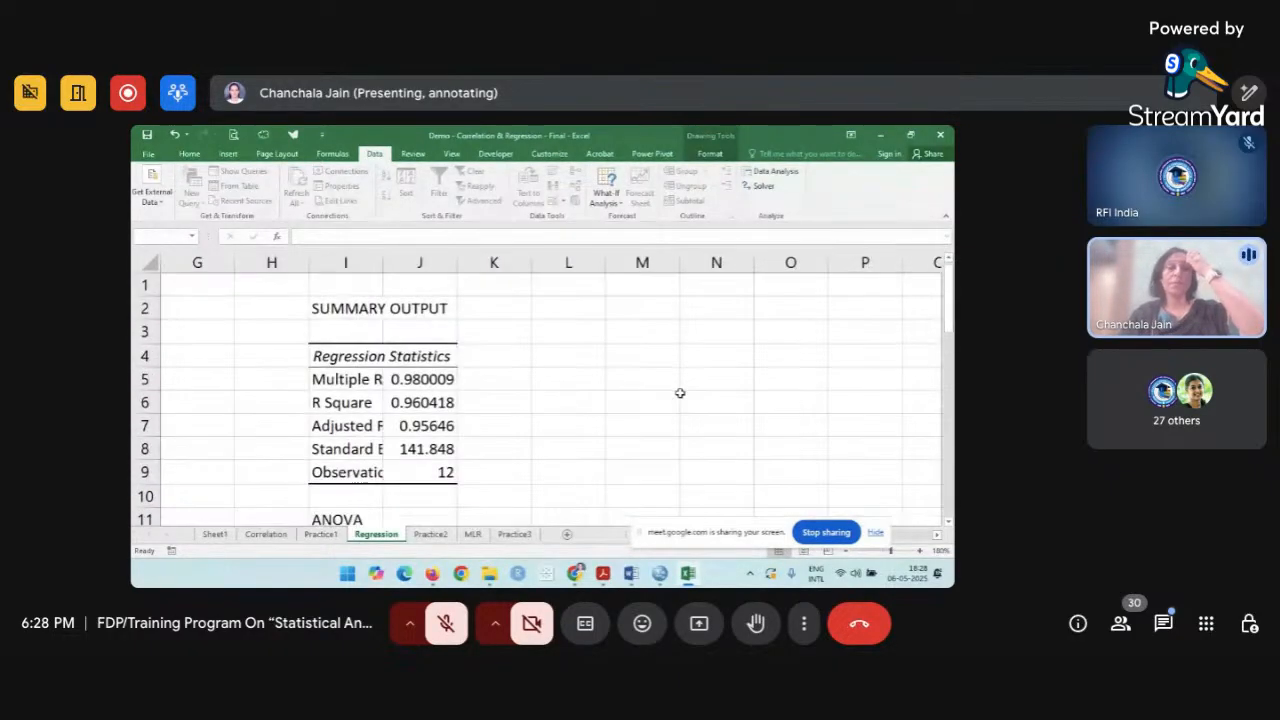
scroll(680, 393, "left", 1)
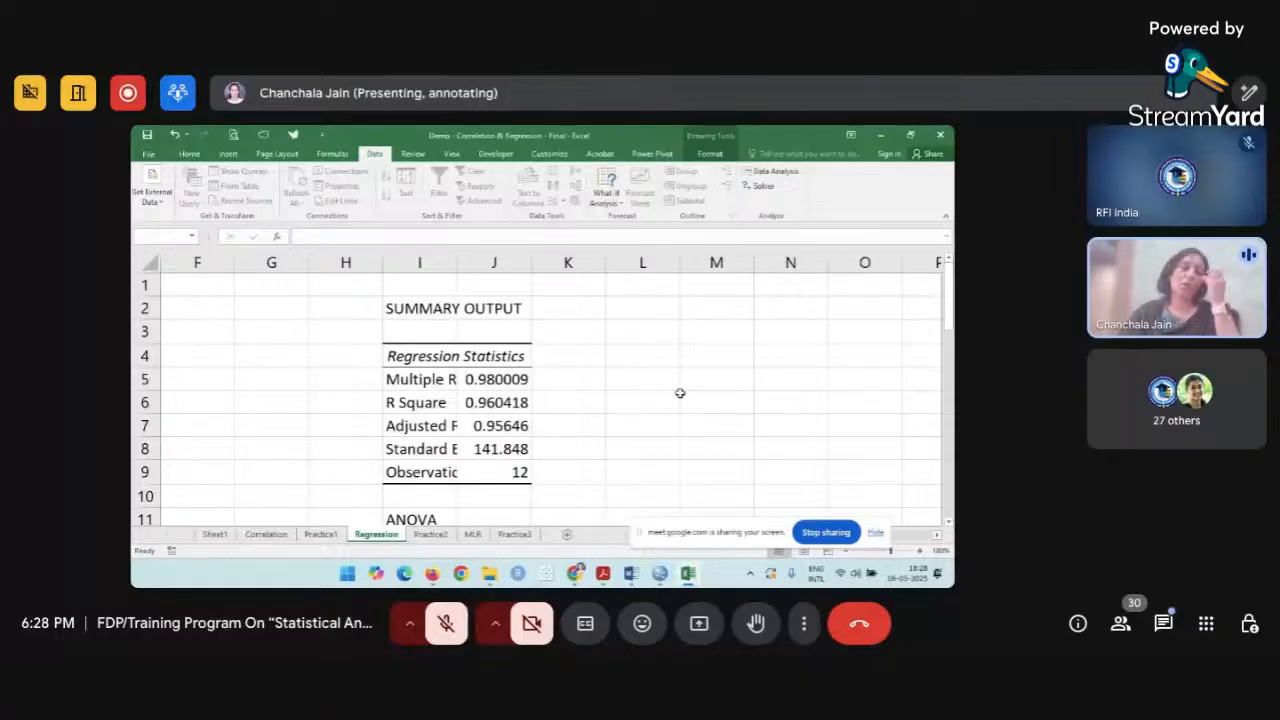
left_click(681, 394)
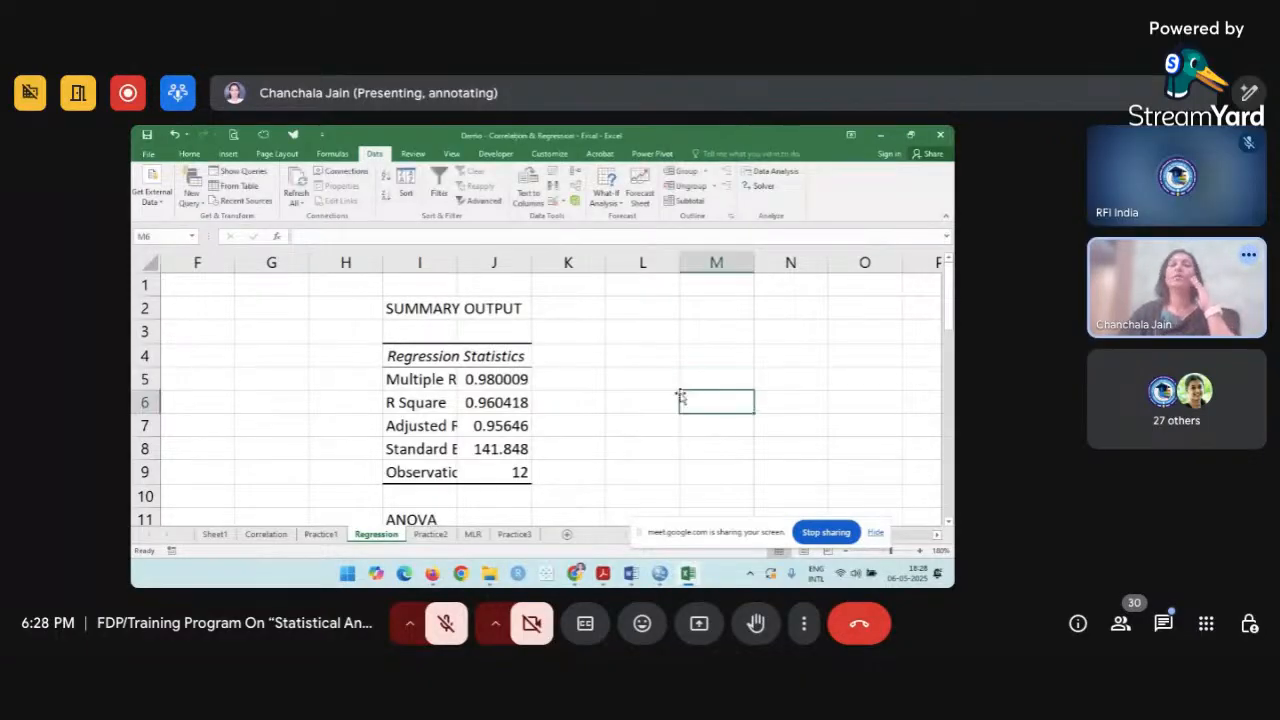
left_click(430, 308)
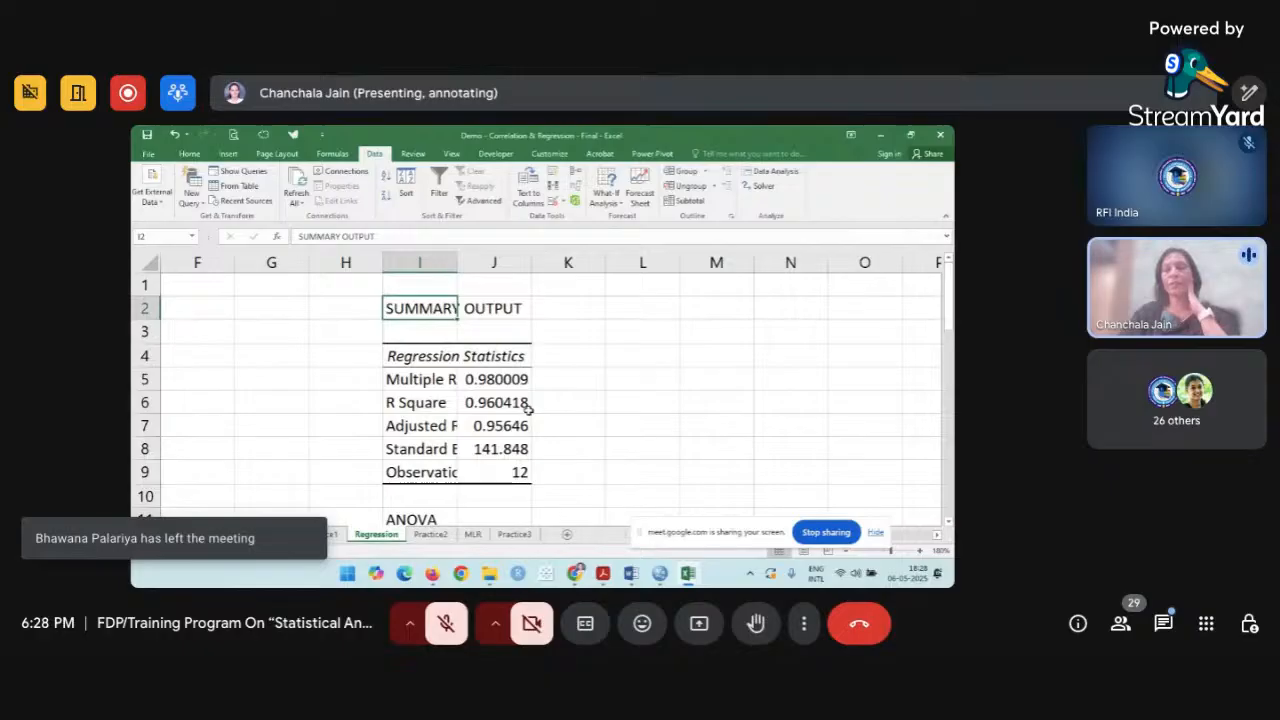
scroll(526, 405, "right", 3)
scroll(528, 410, "down", 4)
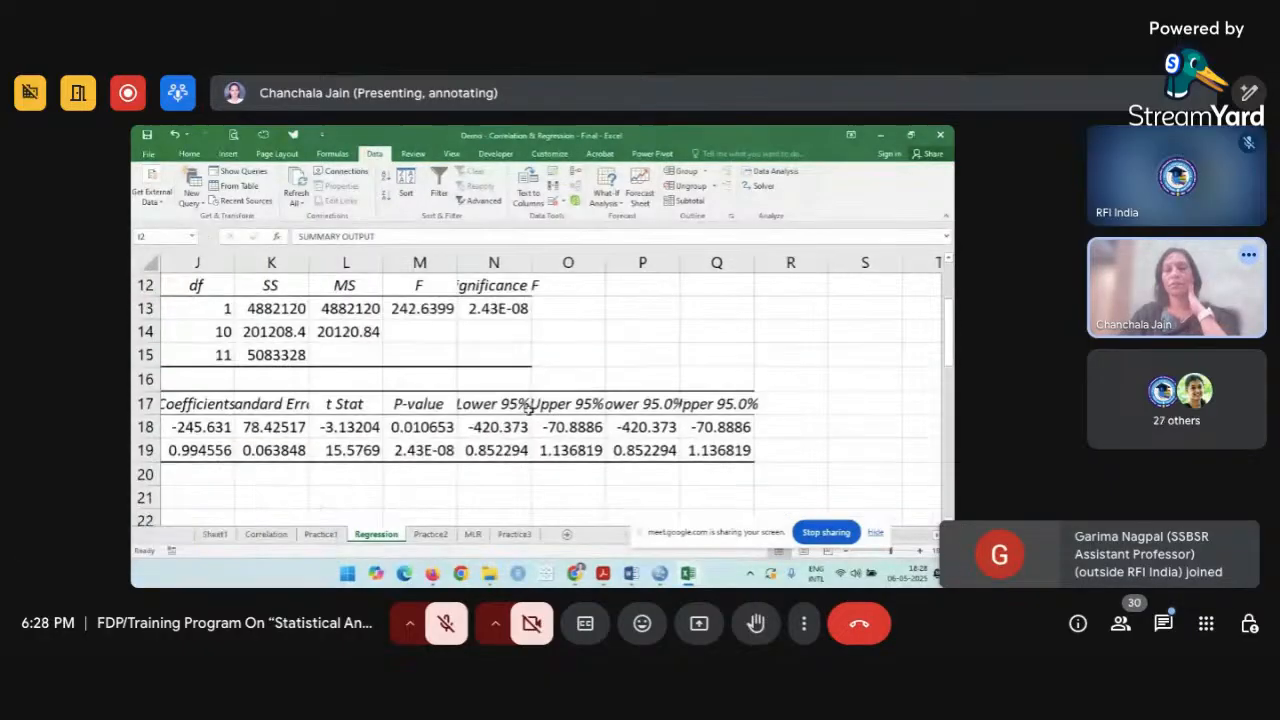
scroll(528, 410, "up", 4)
scroll(528, 410, "right", 3)
scroll(528, 410, "up", 1)
scroll(528, 410, "left", 5)
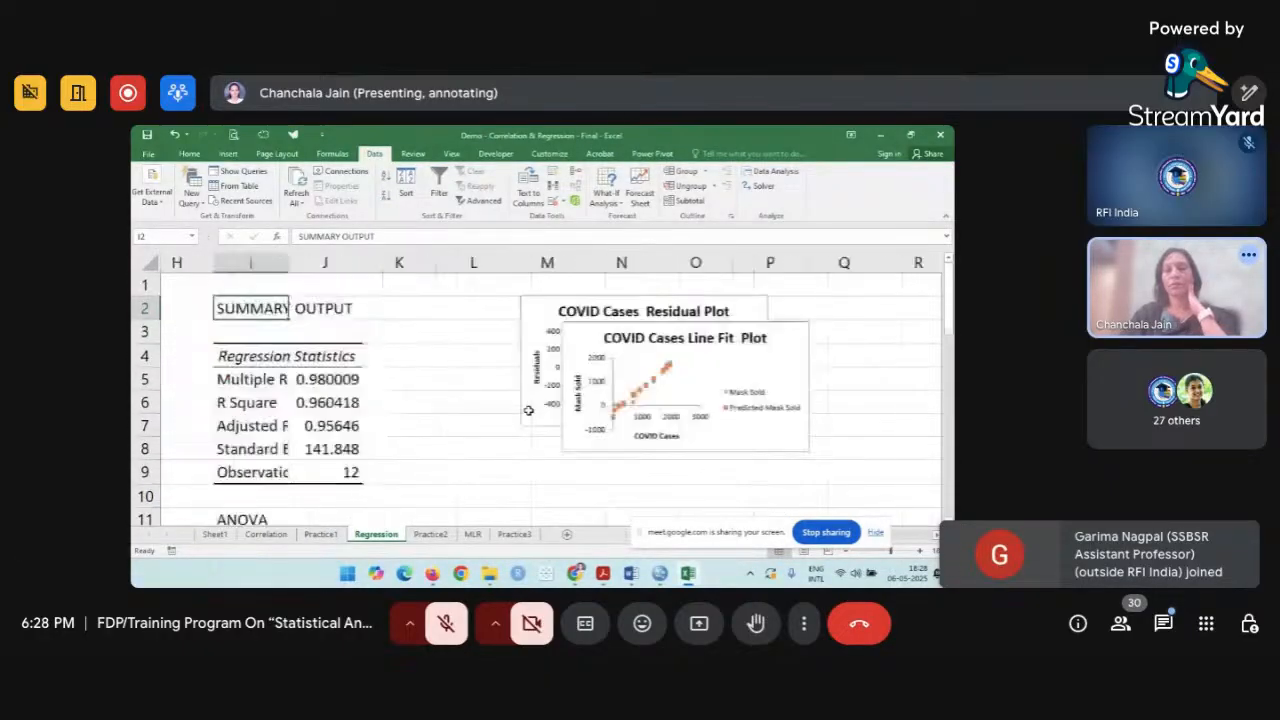
Widen column I slightly to show more of the regression statistics labels.
key("Down")
key("Down")
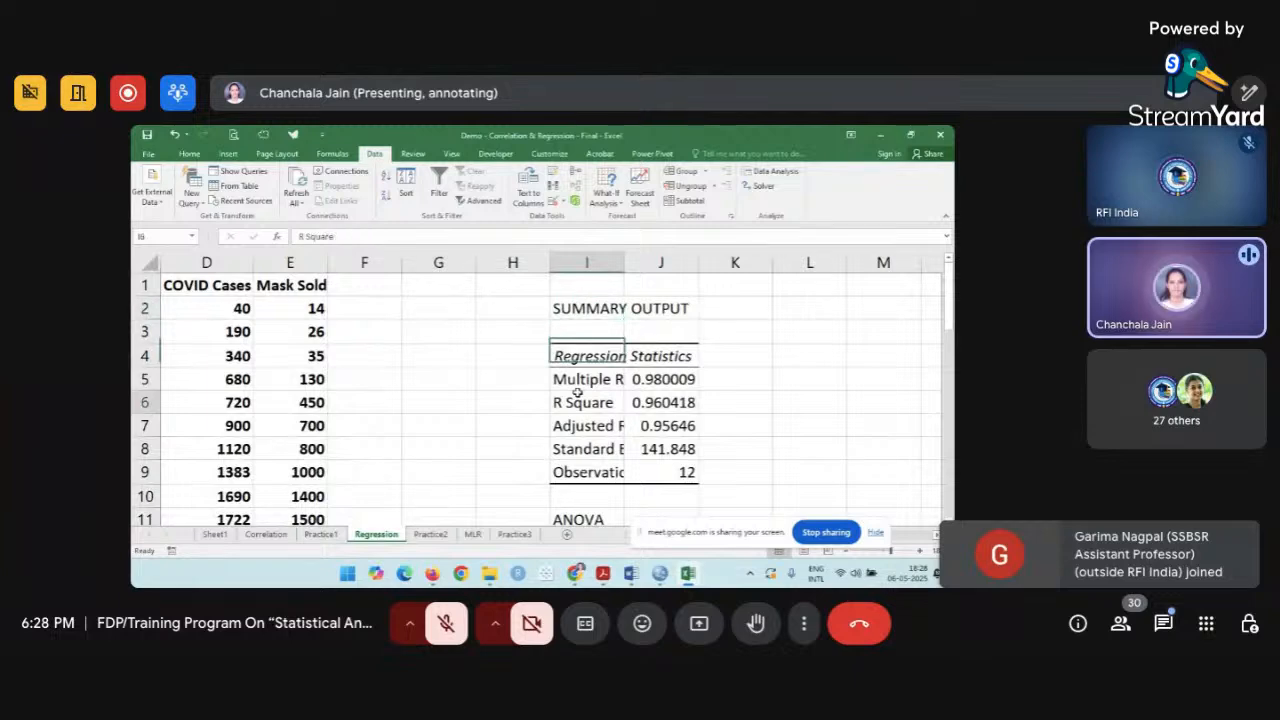
key("Down")
key("Down")
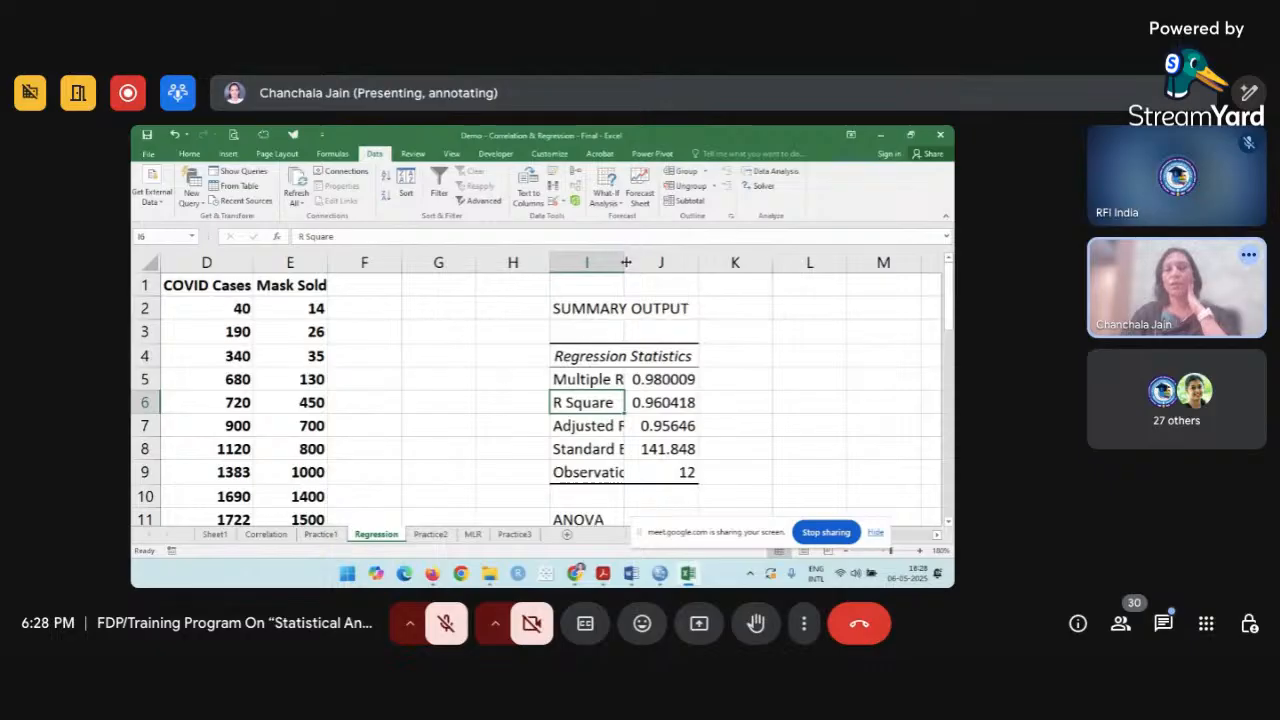
left_click_drag(624, 262, 645, 263)
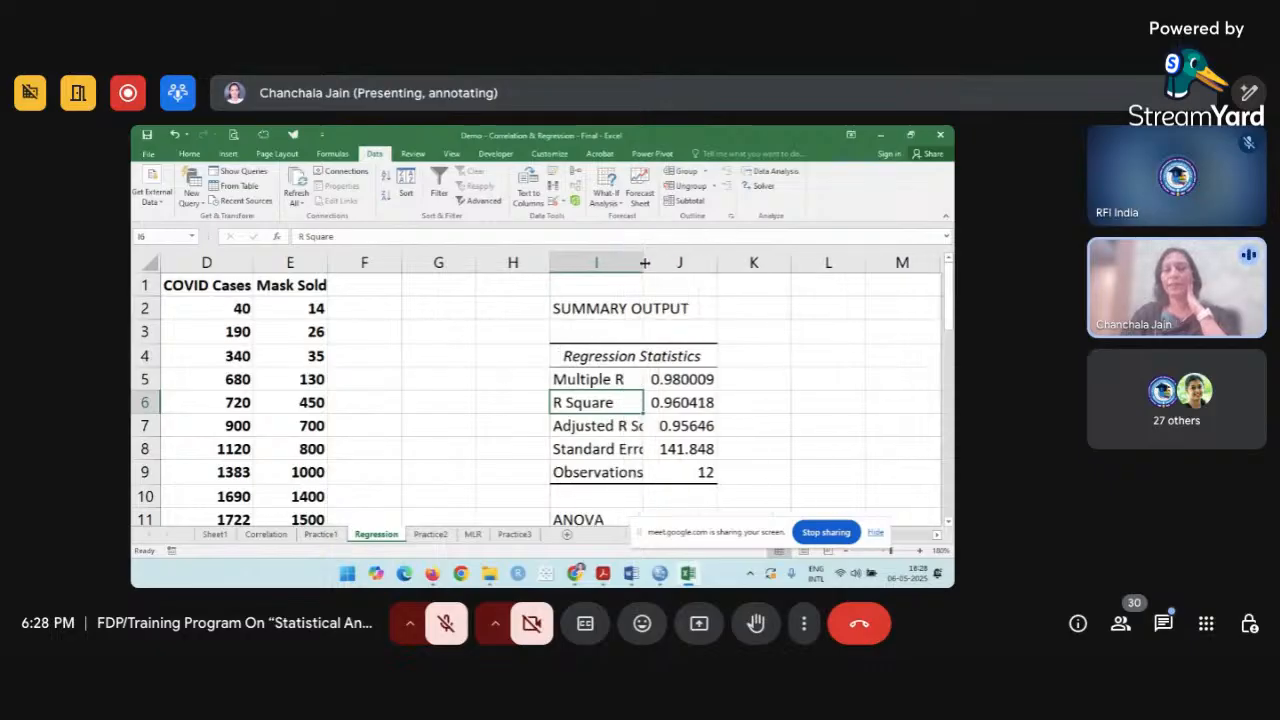
Enter the note "strong positive" in cell K5, beside the Multiple R value.
left_click(650, 402)
left_click(602, 378)
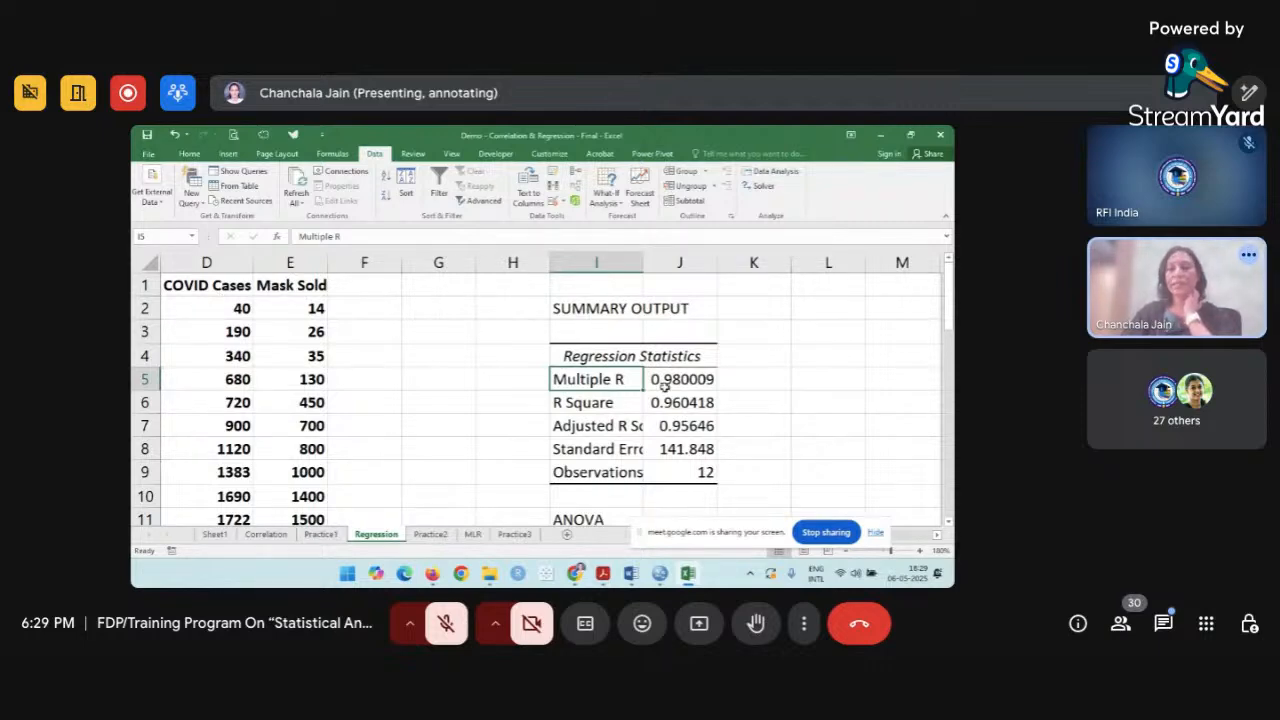
left_click(677, 383)
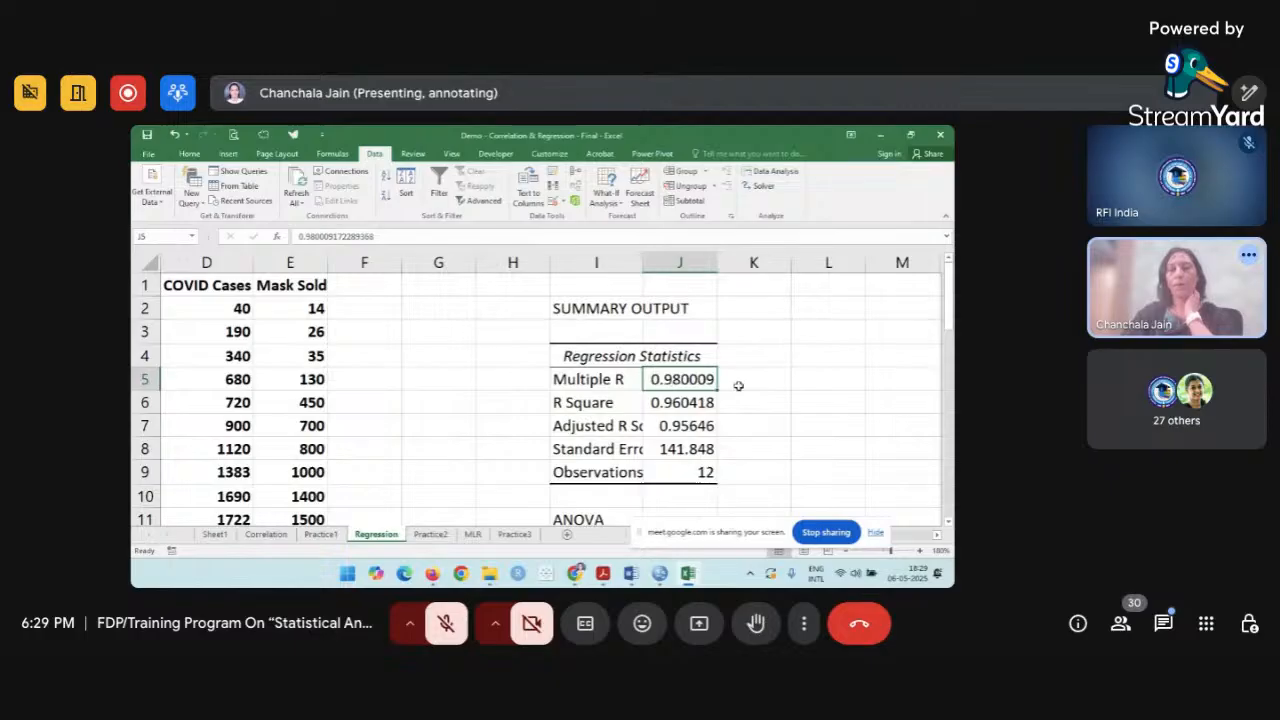
left_click(739, 384)
type("stro")
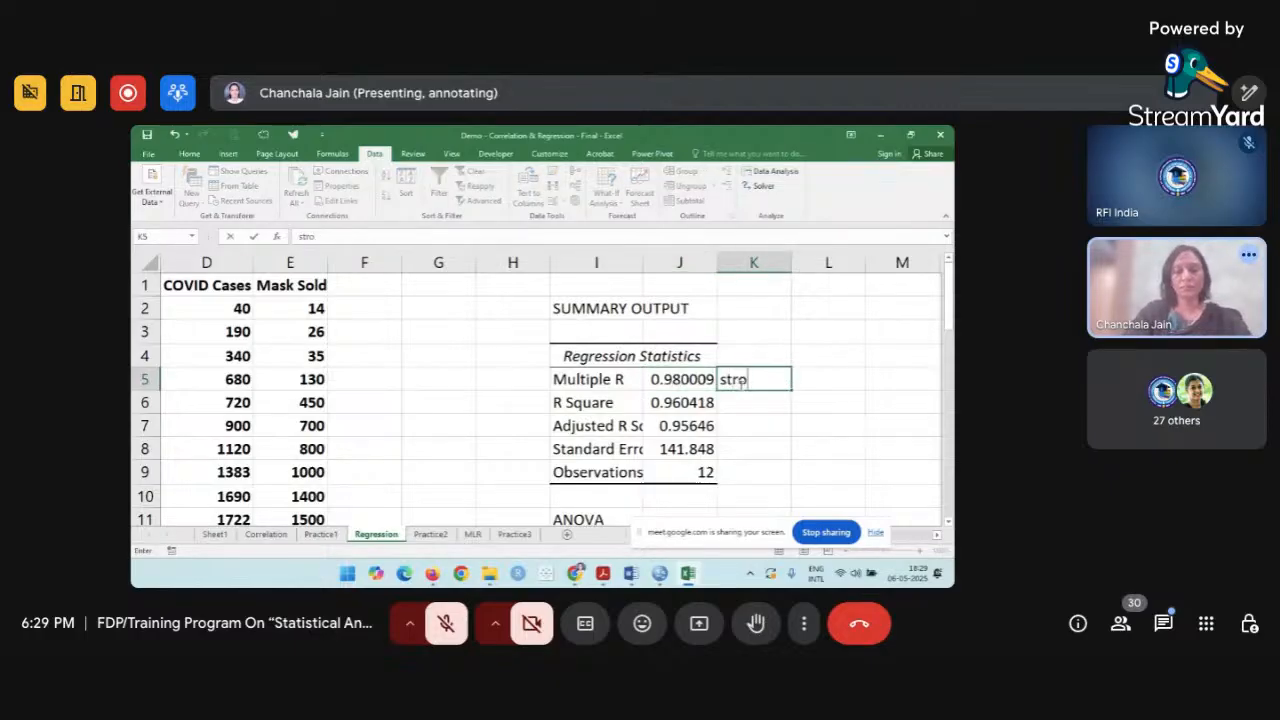
type("ng positive")
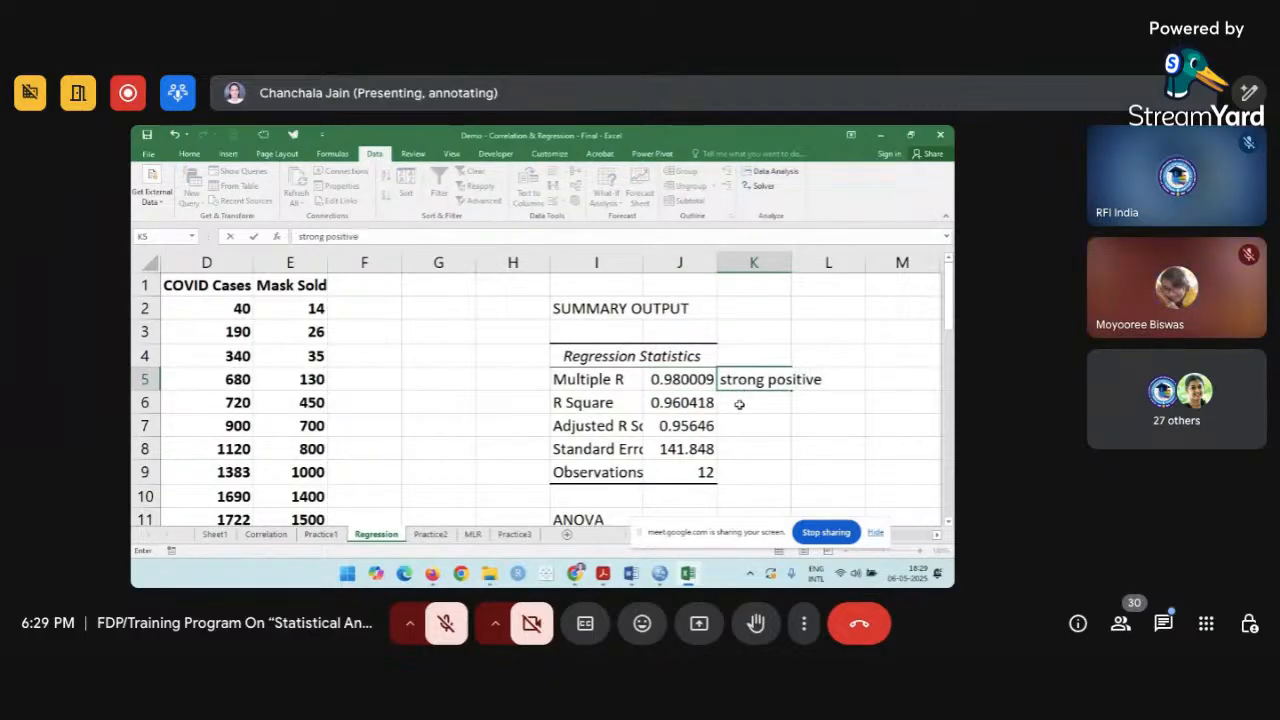
key("Return")
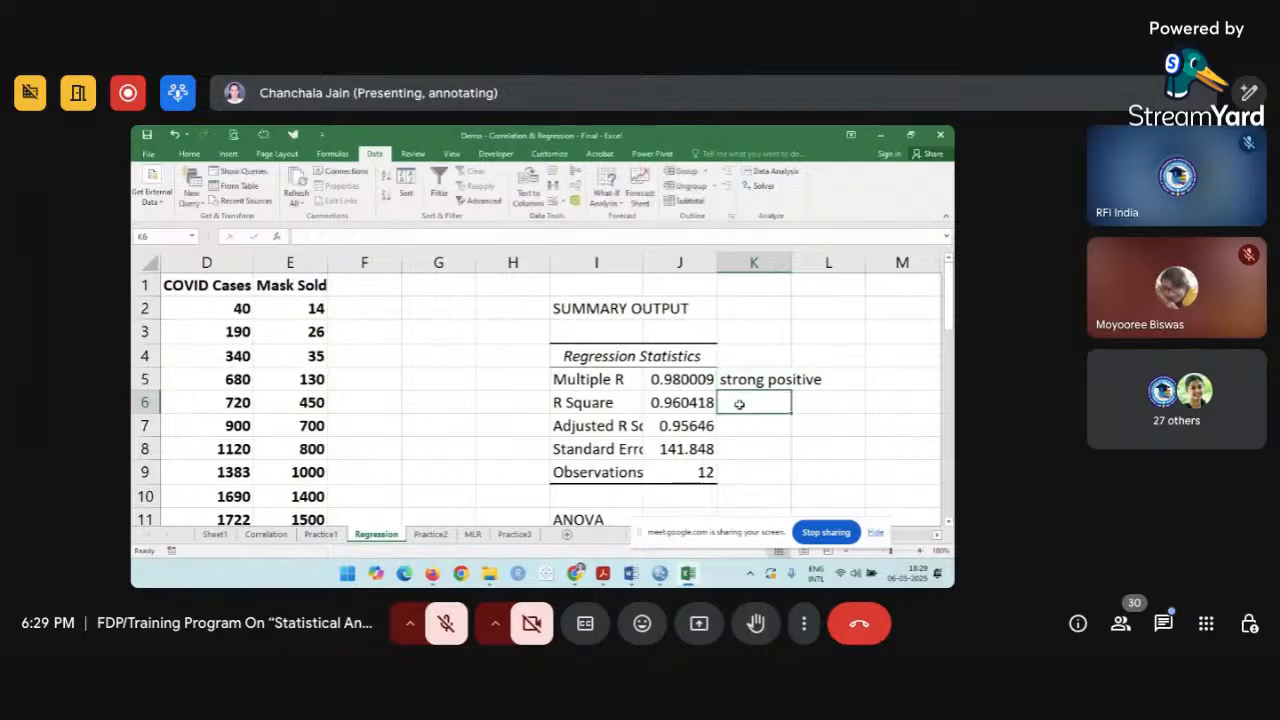
Enter SLR in H6 beside R Square and MLR in H7 beside Adjusted R Square.
left_click(612, 425)
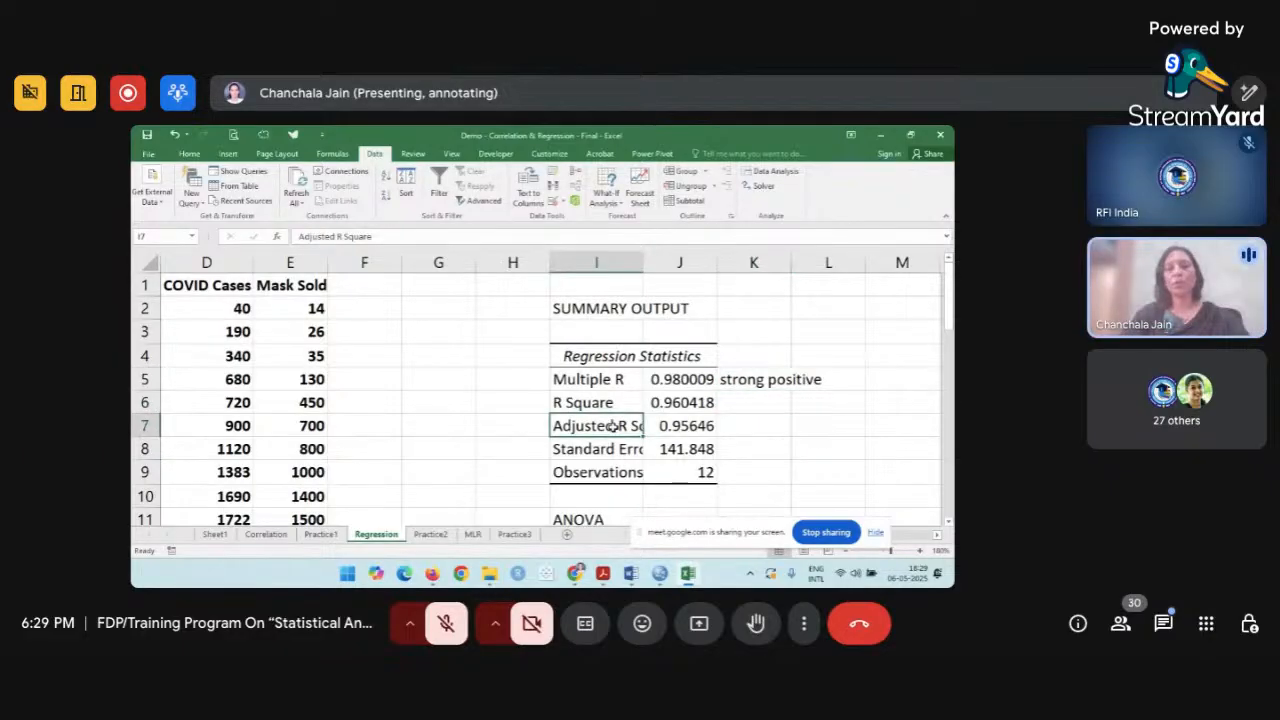
left_click(613, 405)
left_click(613, 425)
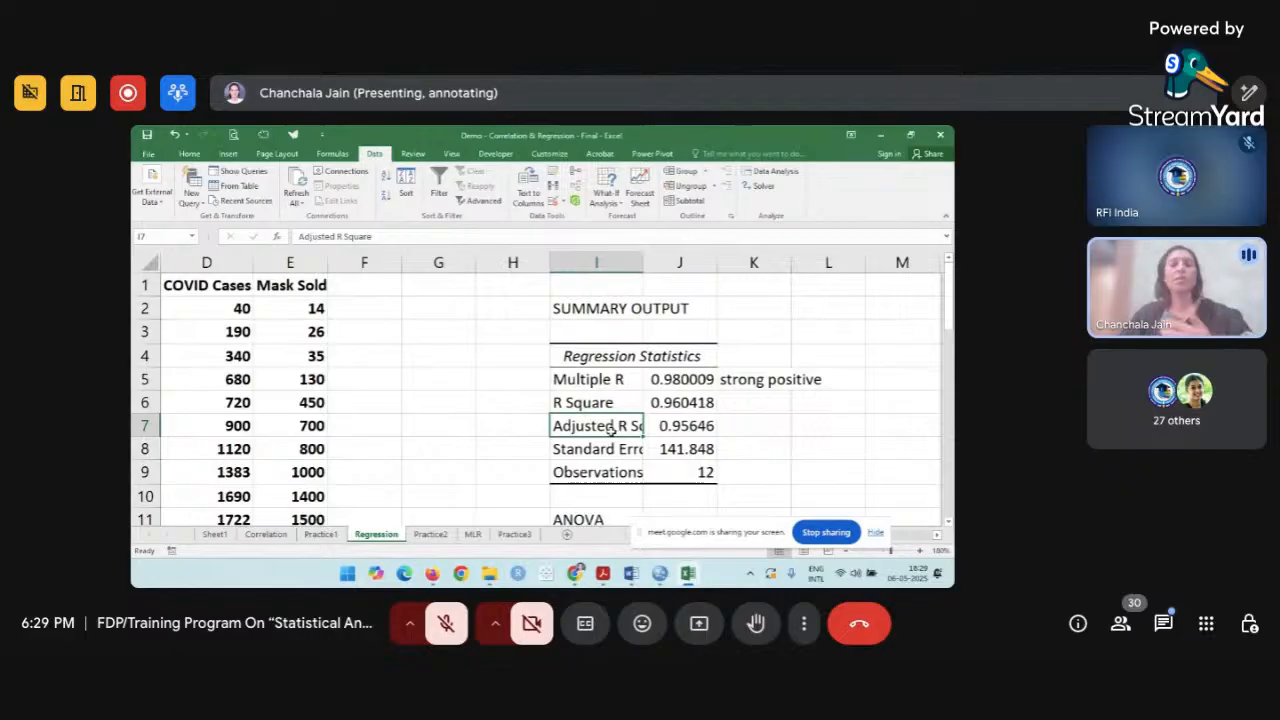
left_click(518, 406)
type("SLR")
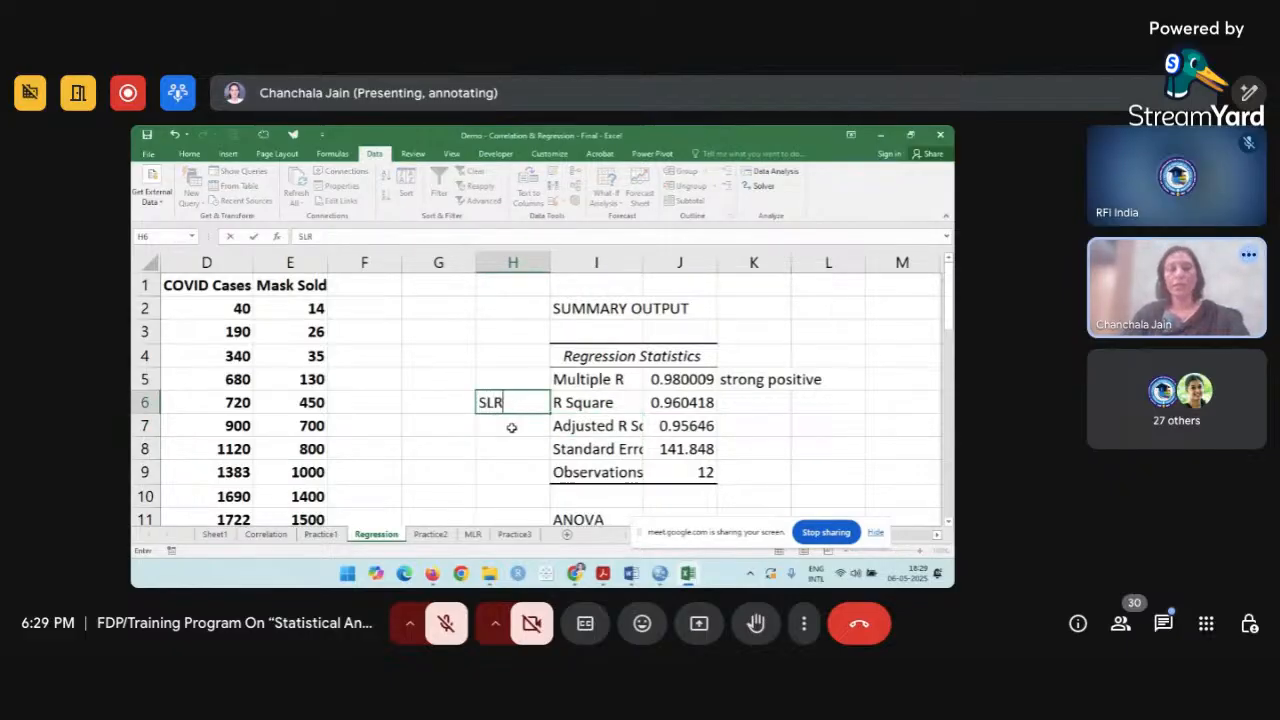
left_click(511, 426)
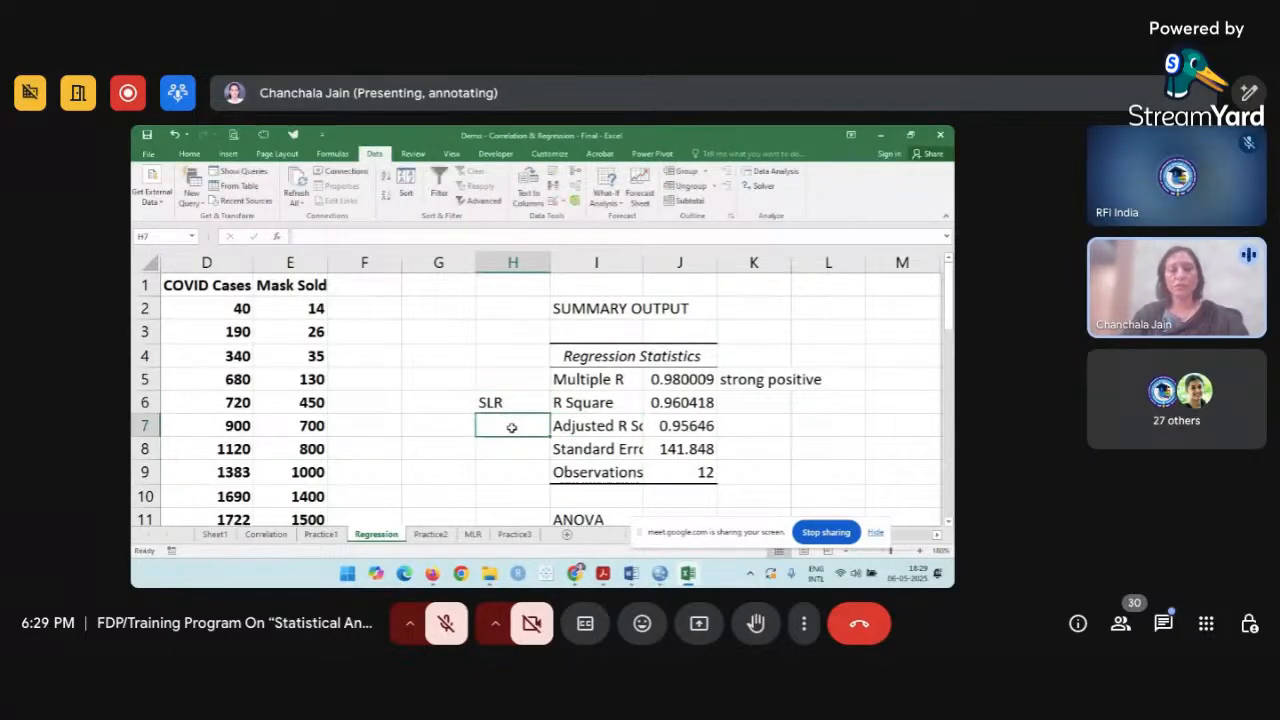
type("MLR")
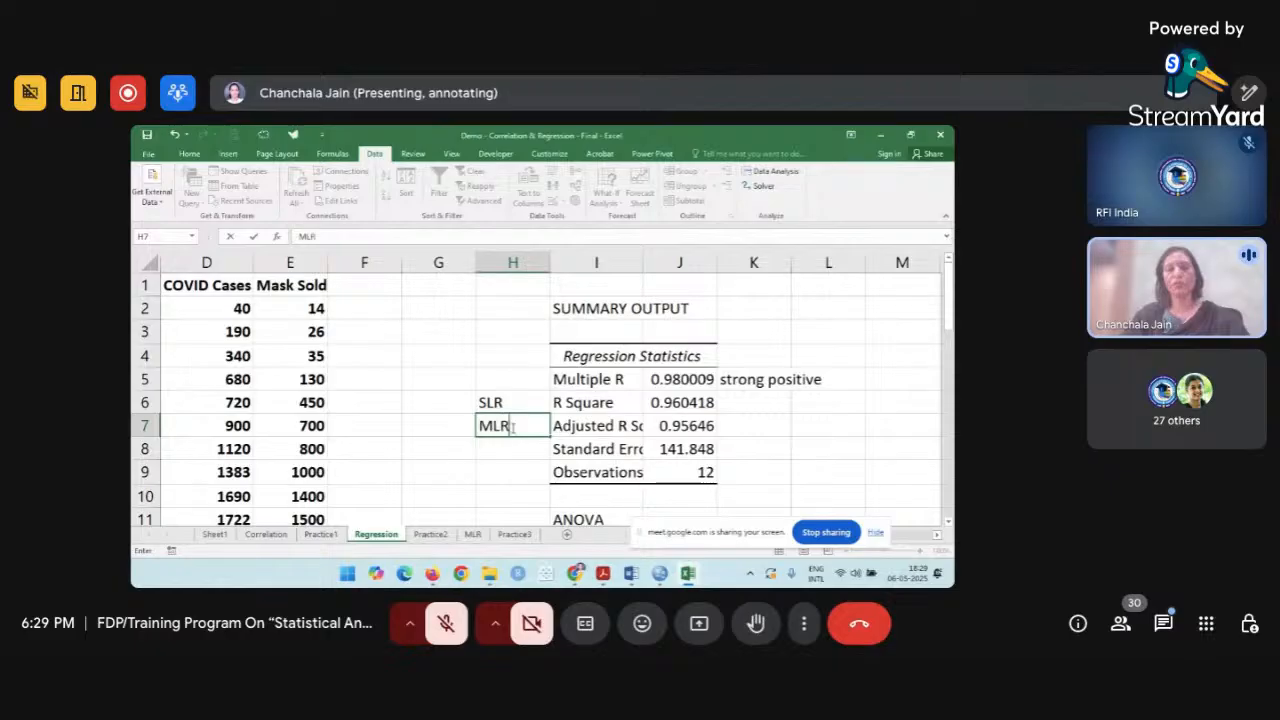
left_click(606, 433)
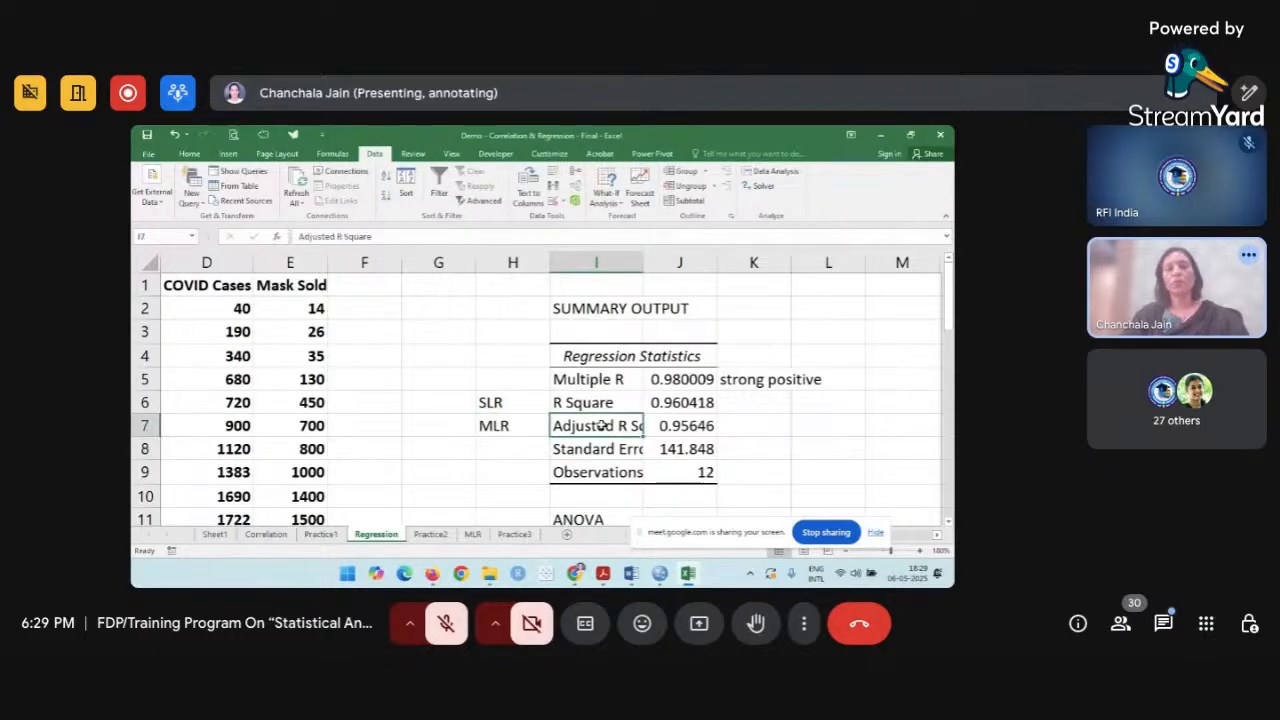
Select the empty cell K6 beside the R Square value.
left_click(511, 401)
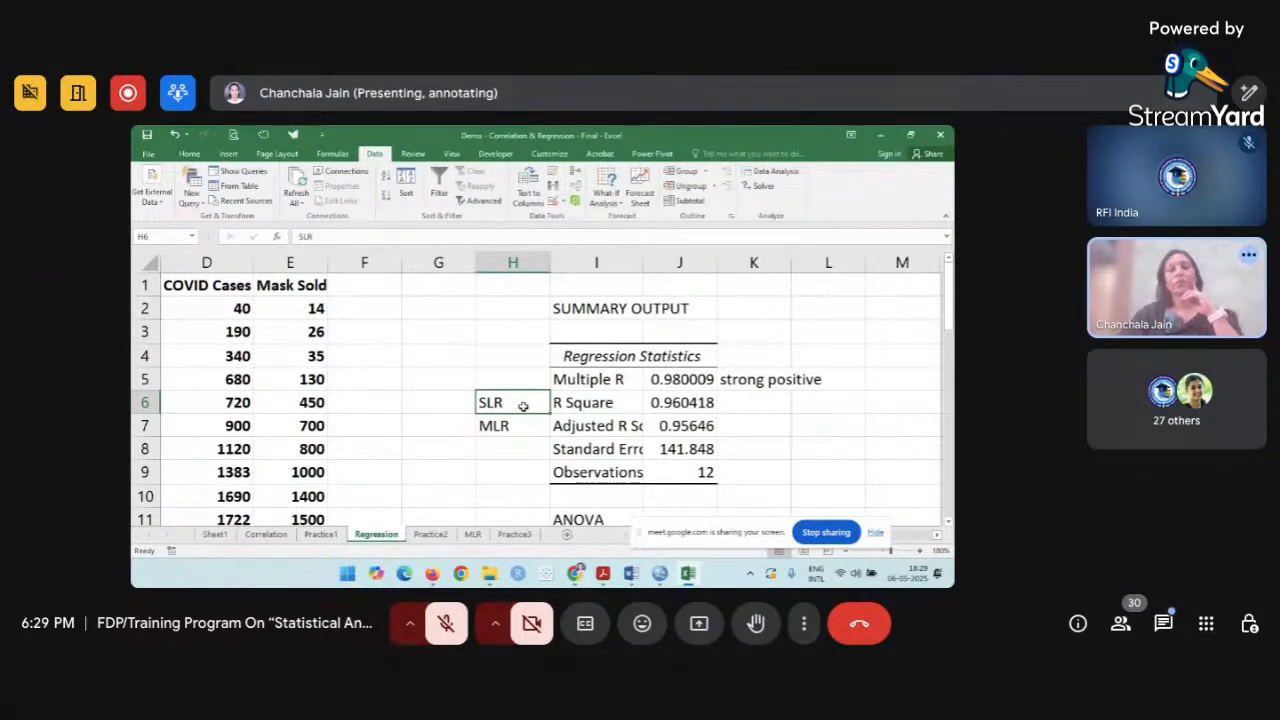
left_click(749, 405)
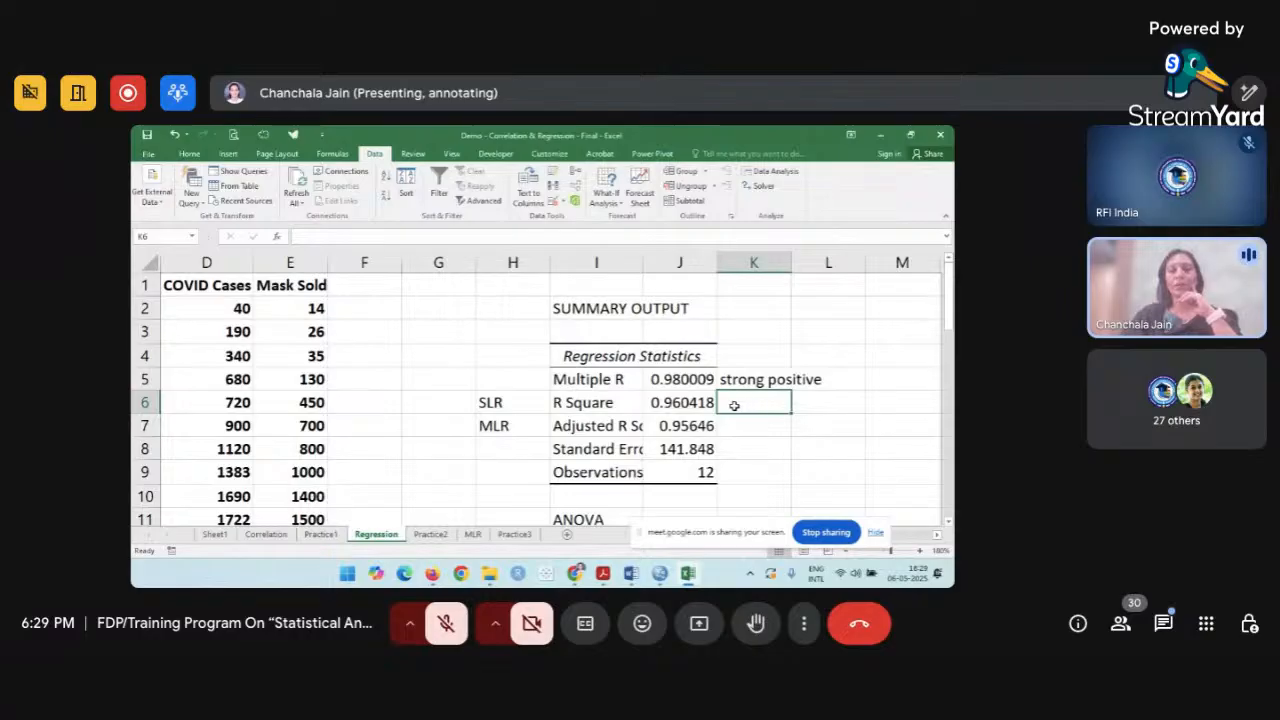
scroll(734, 405, "right", 1)
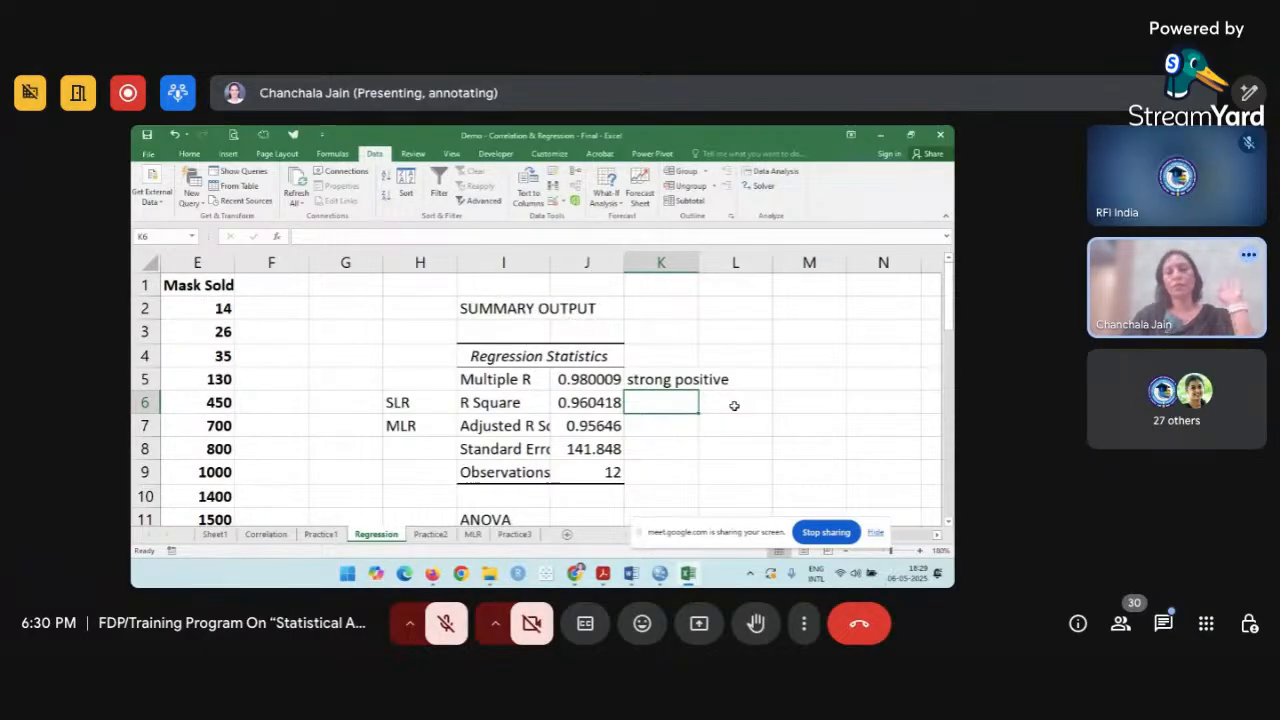
Examine the R Square and Adjusted R Square rows against the SLR and MLR labels beside them.
left_click(440, 410)
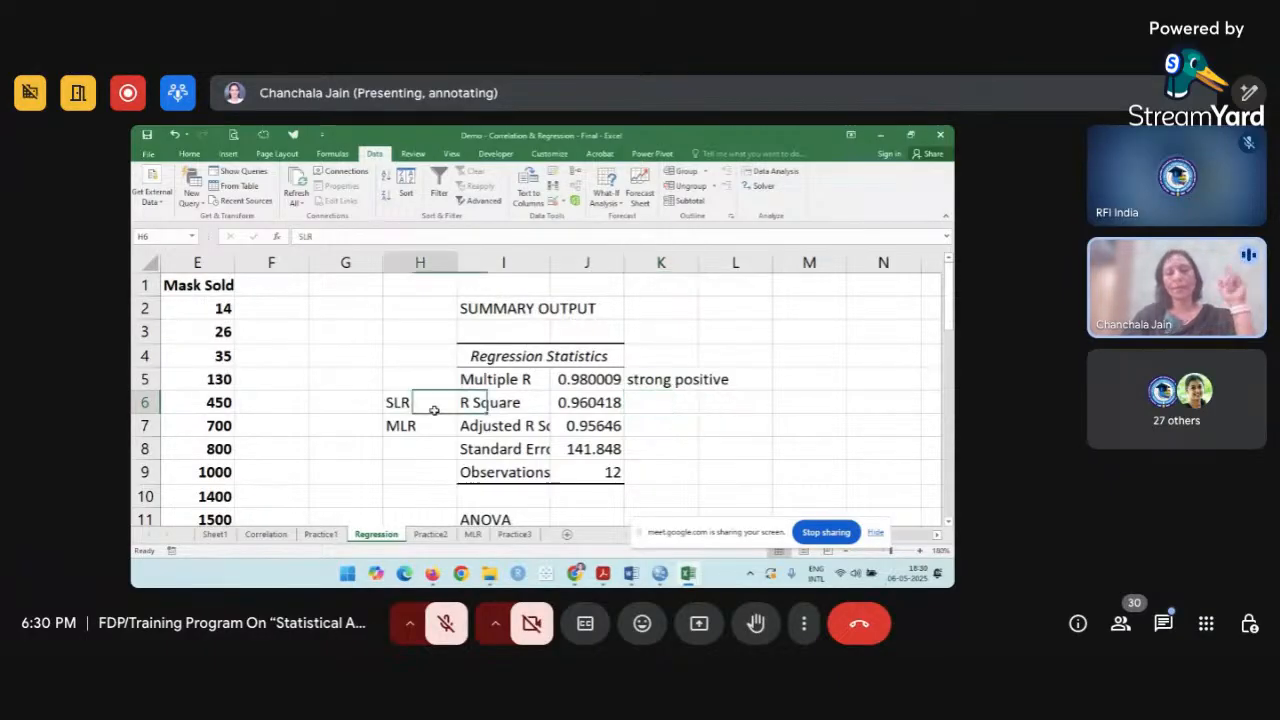
left_click(493, 401)
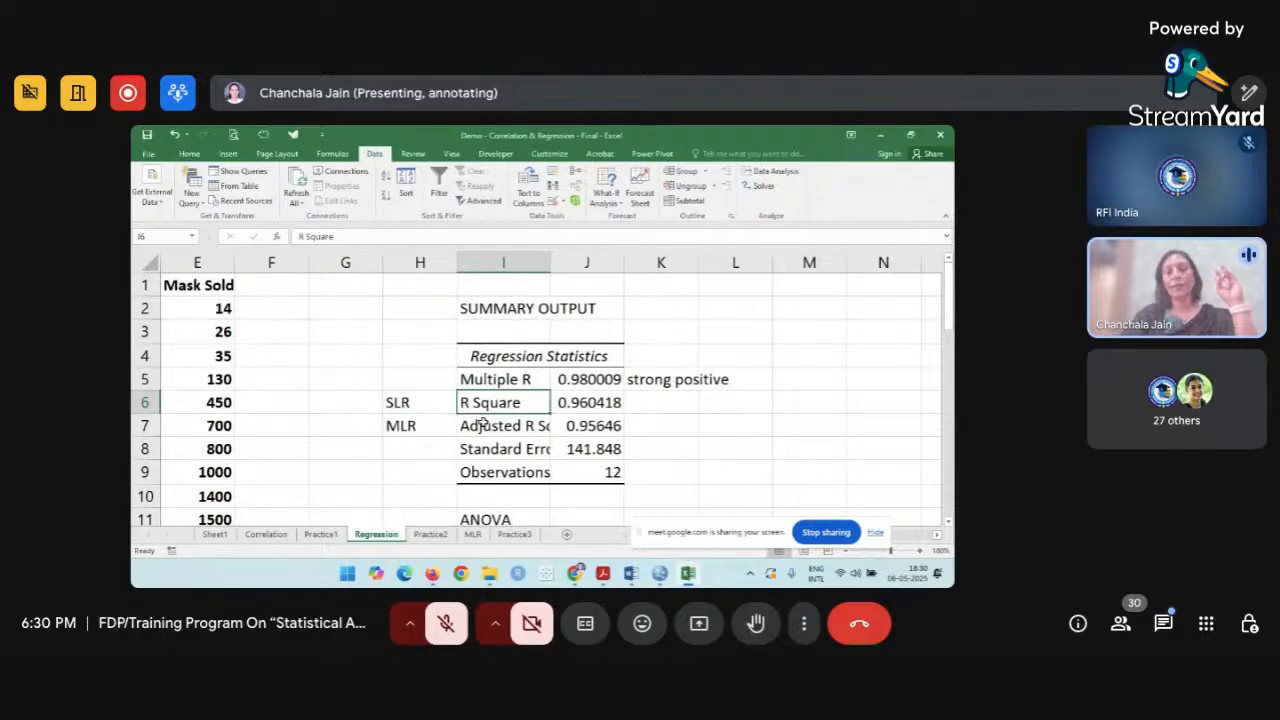
left_click(430, 431)
left_click(498, 427)
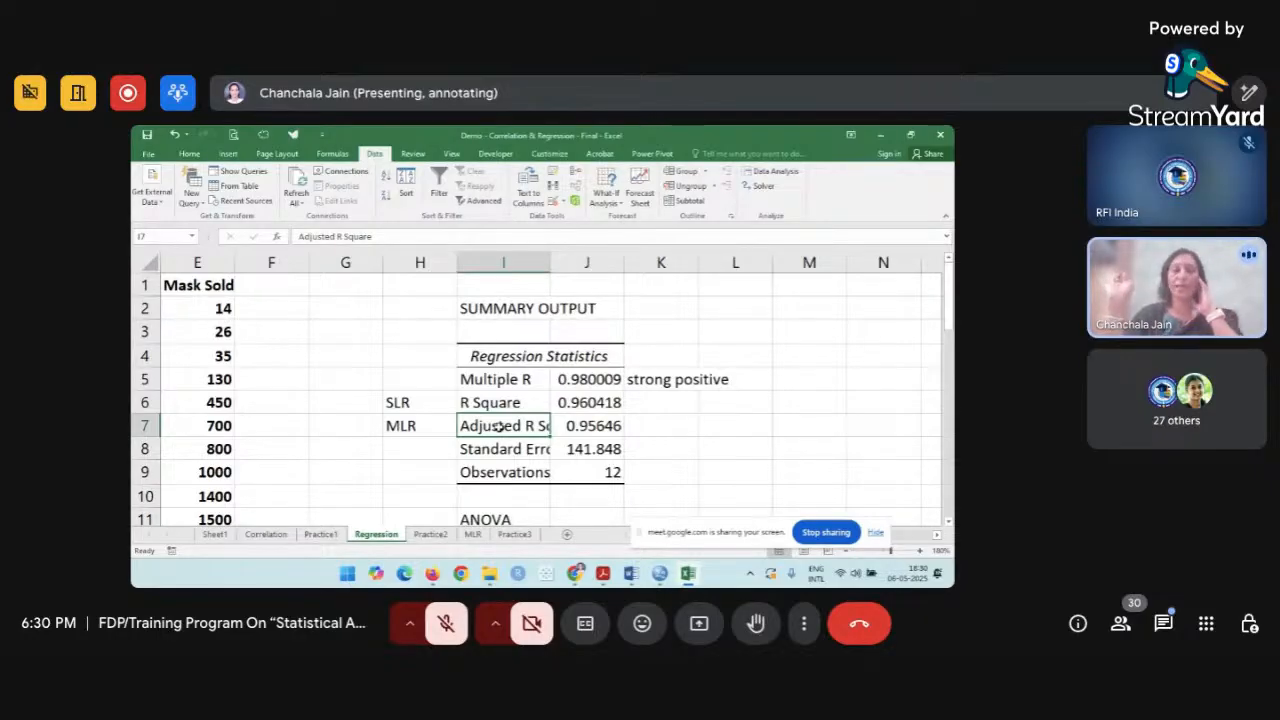
Enter "96% variance in DV (Mask Sold) is explained by IV (No. of COVID Cases)" in K6 beside the R Square value.
left_click(656, 403)
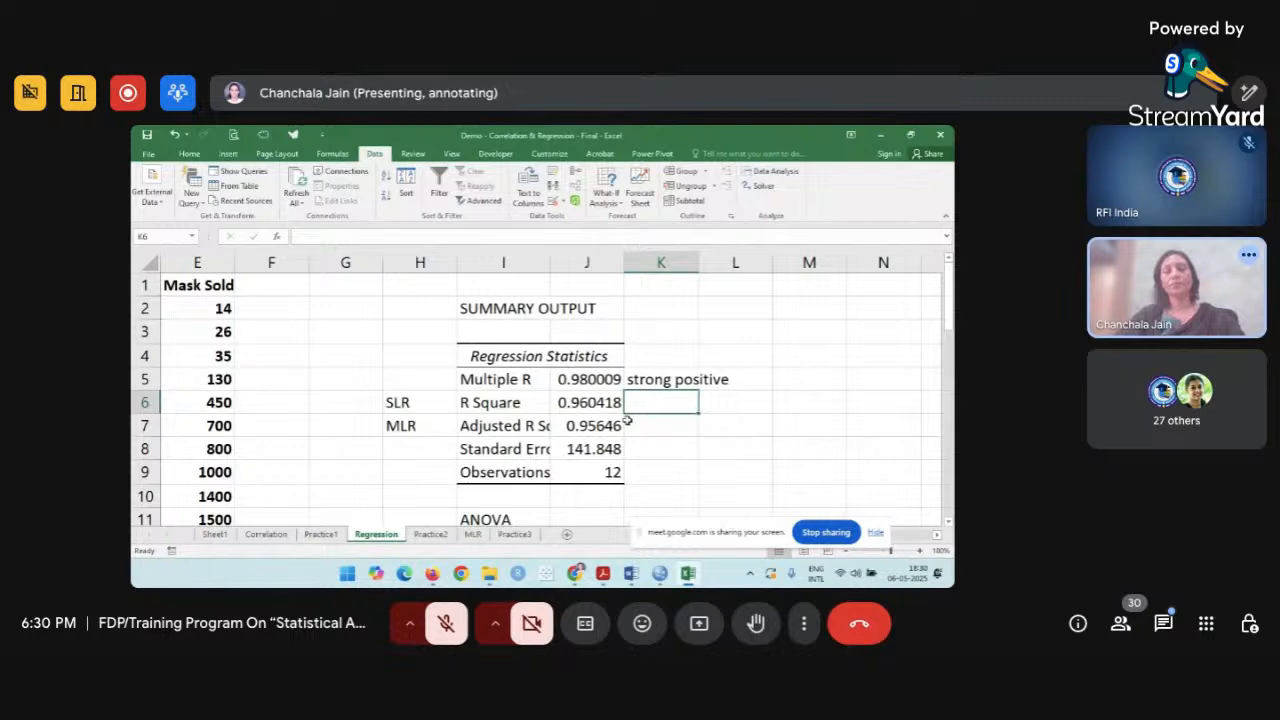
scroll(623, 418, "right", 1)
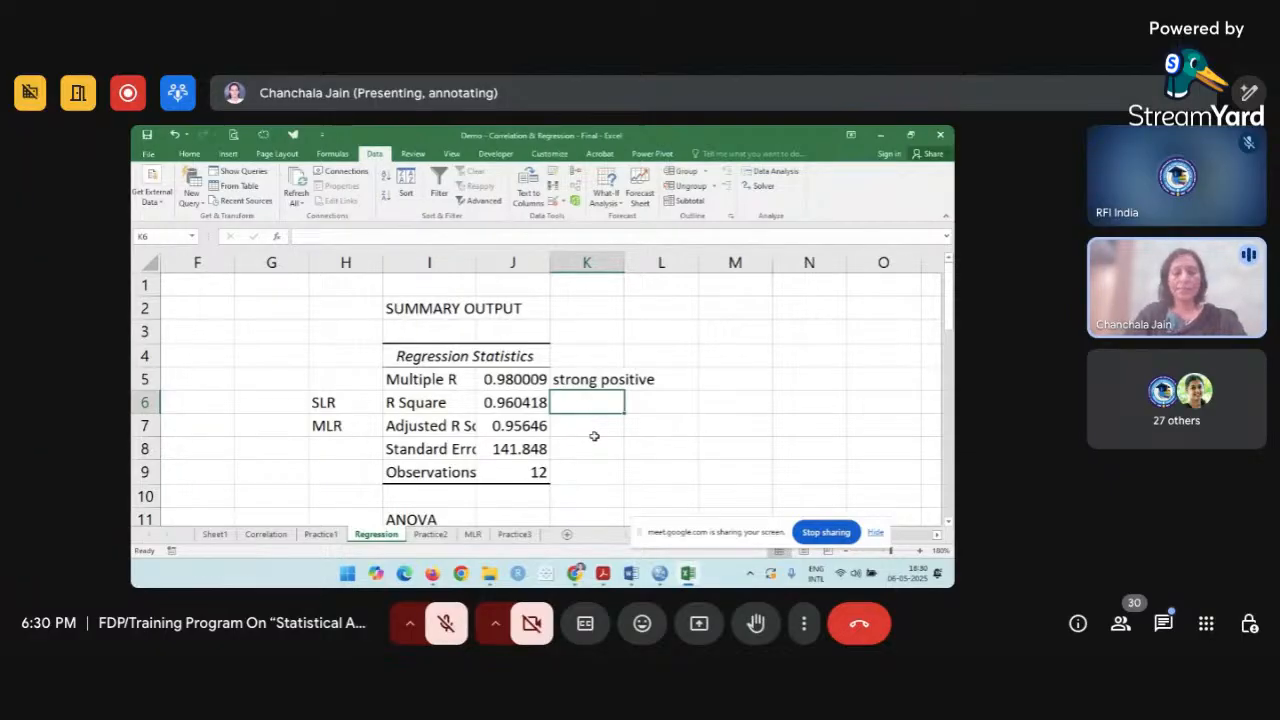
type("96")
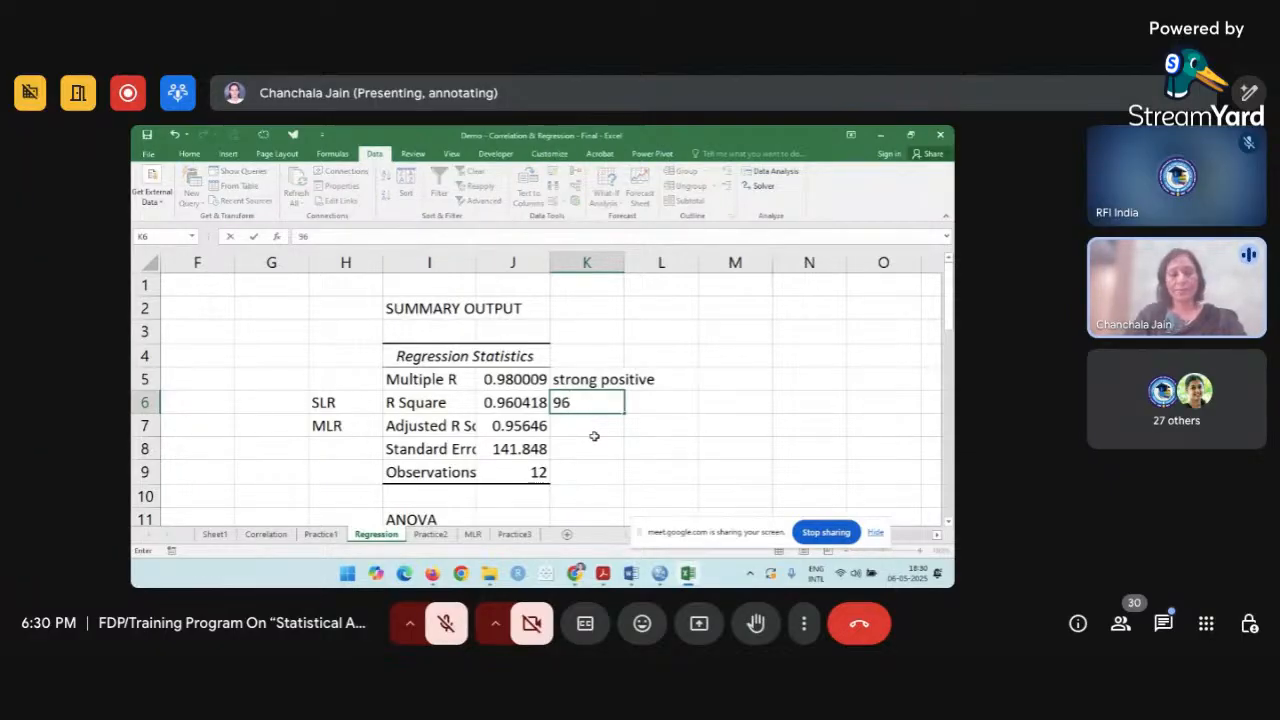
type("% var")
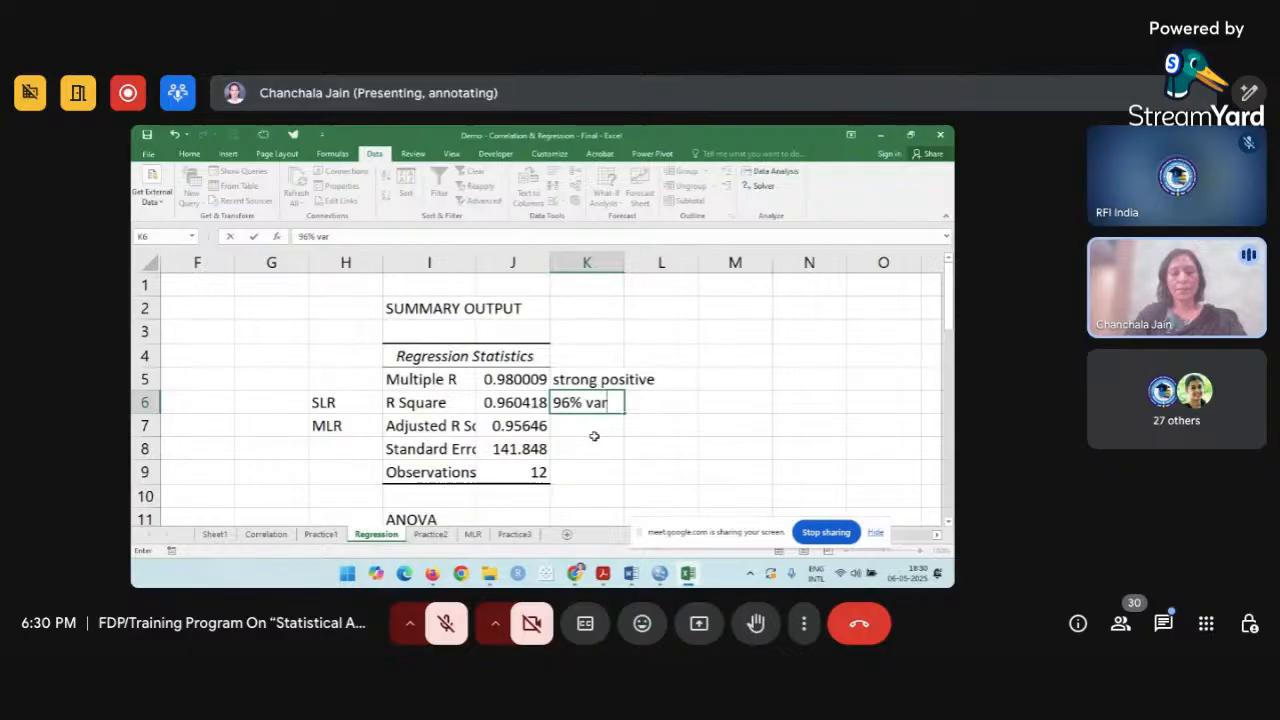
type("iance in")
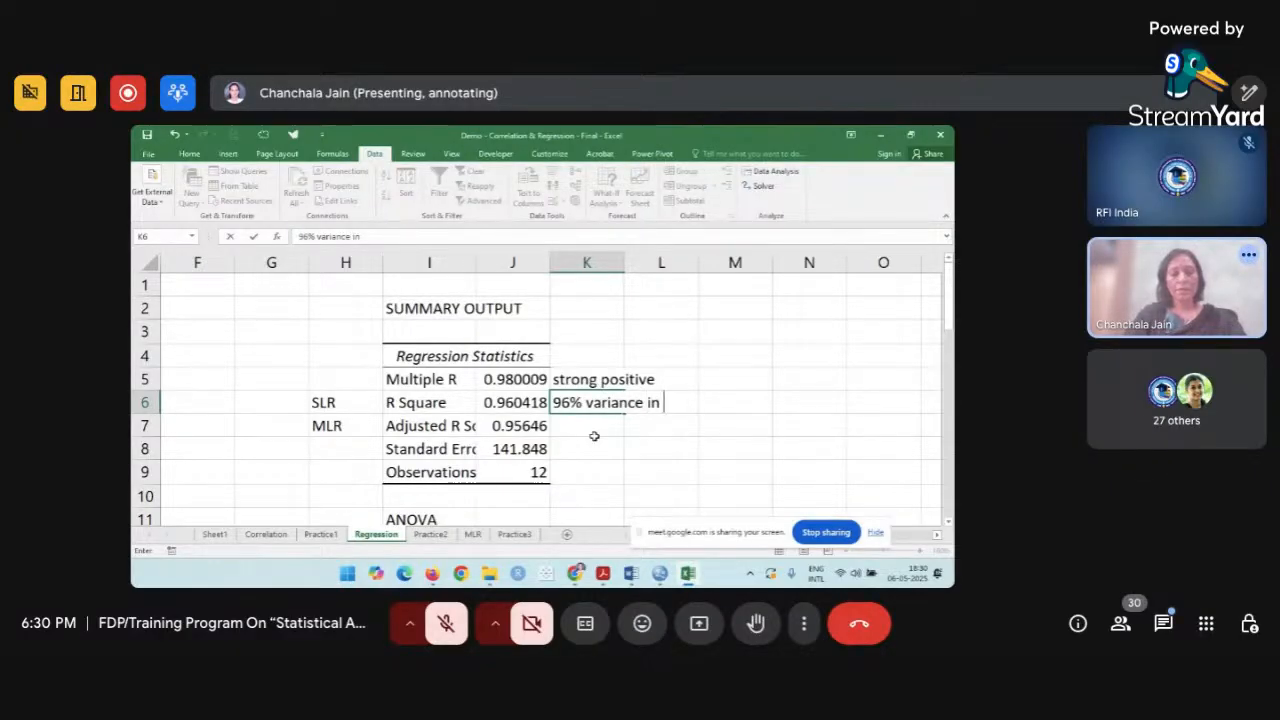
type(" DV (")
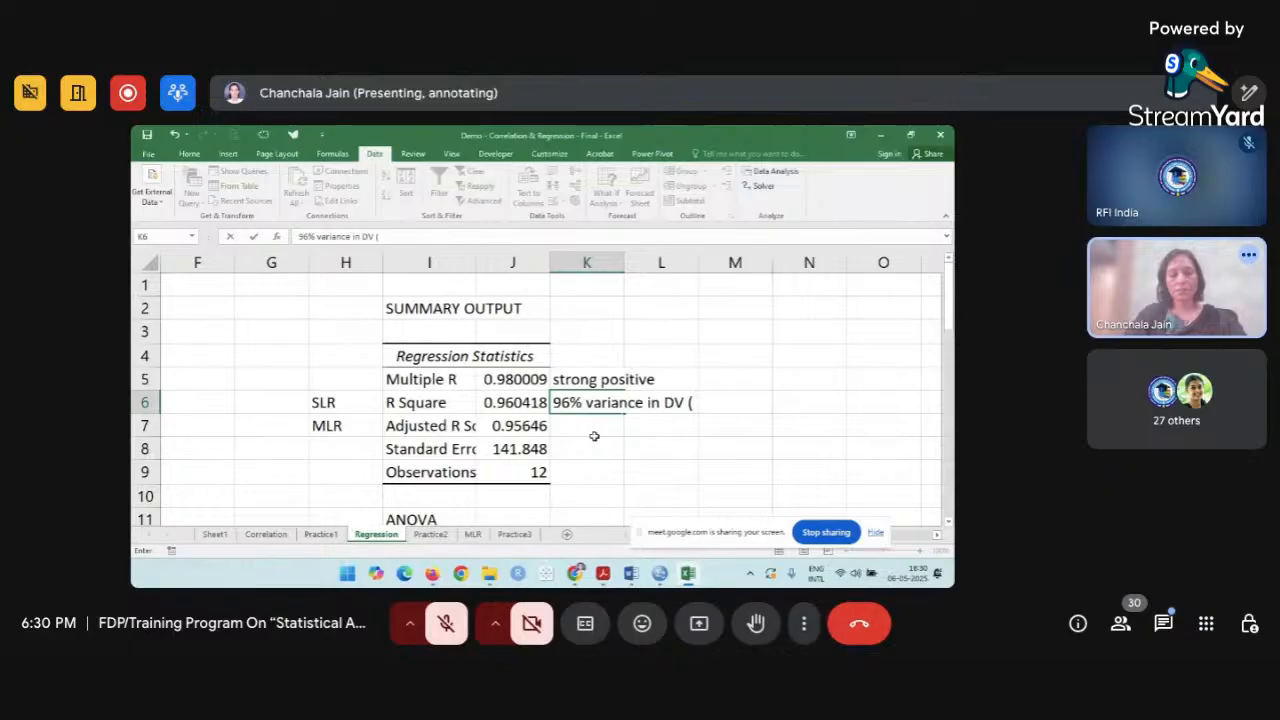
type("Mask ")
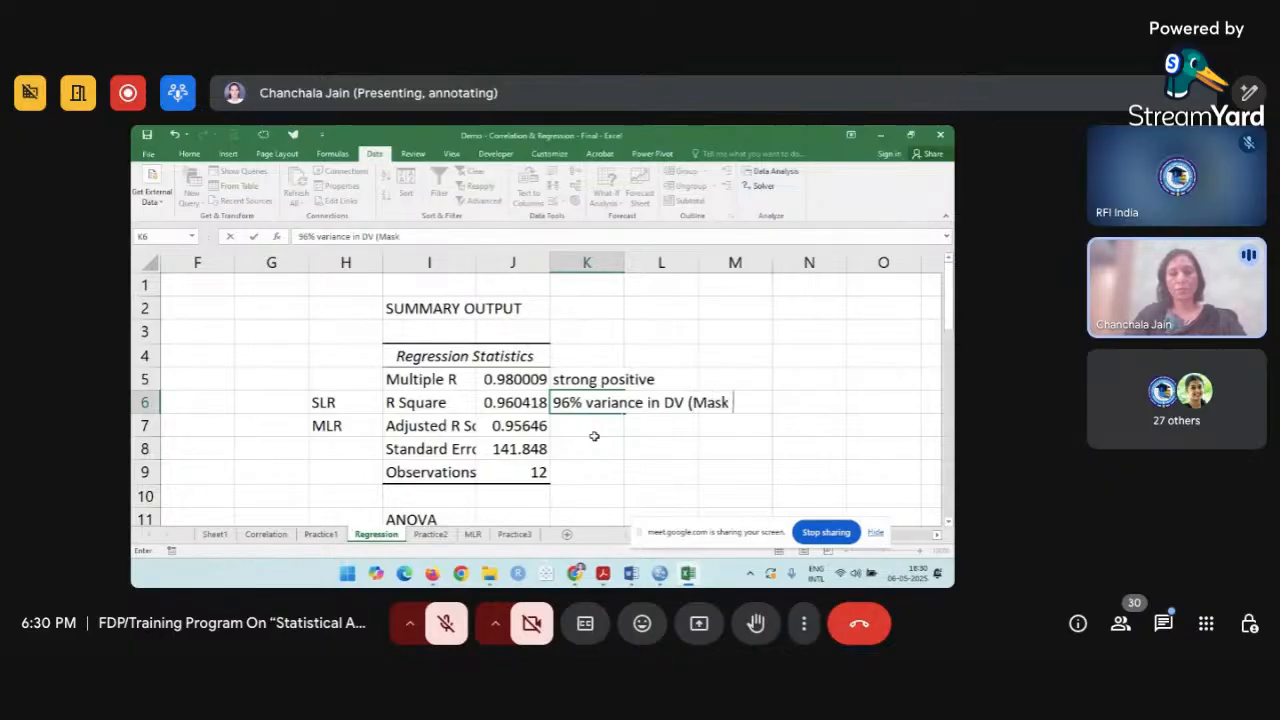
type("Sold)")
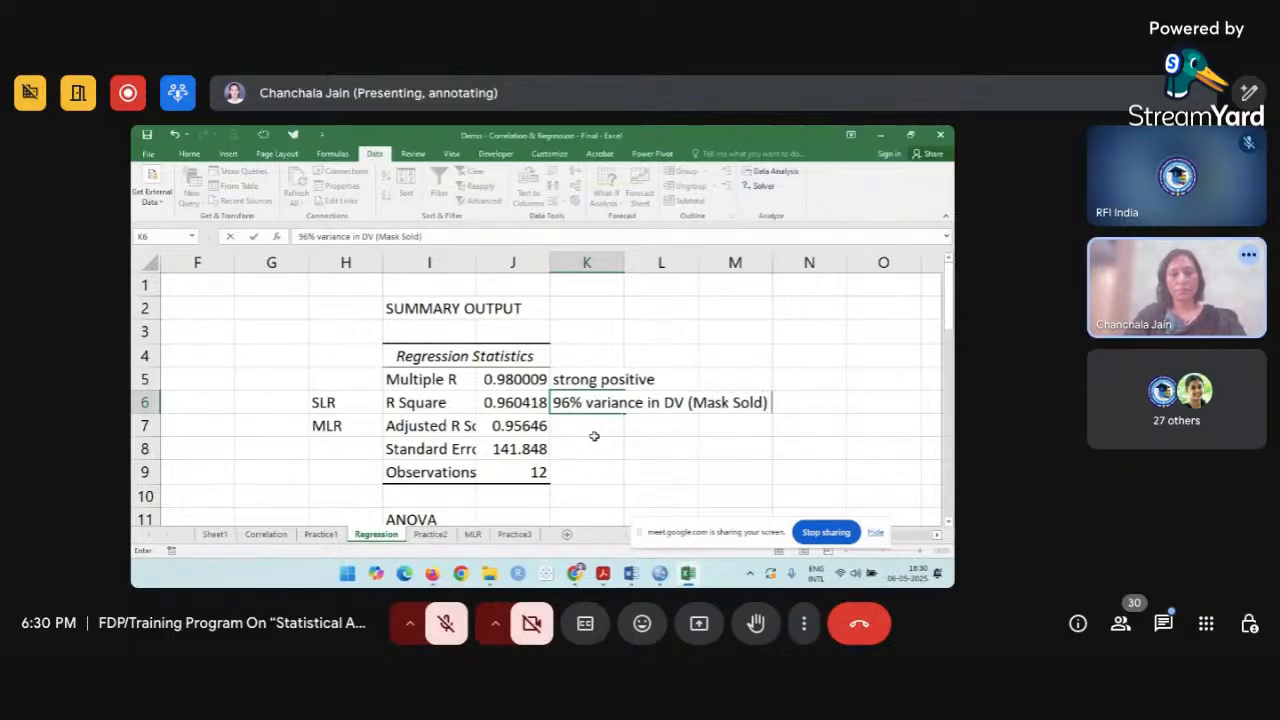
type(" is expl")
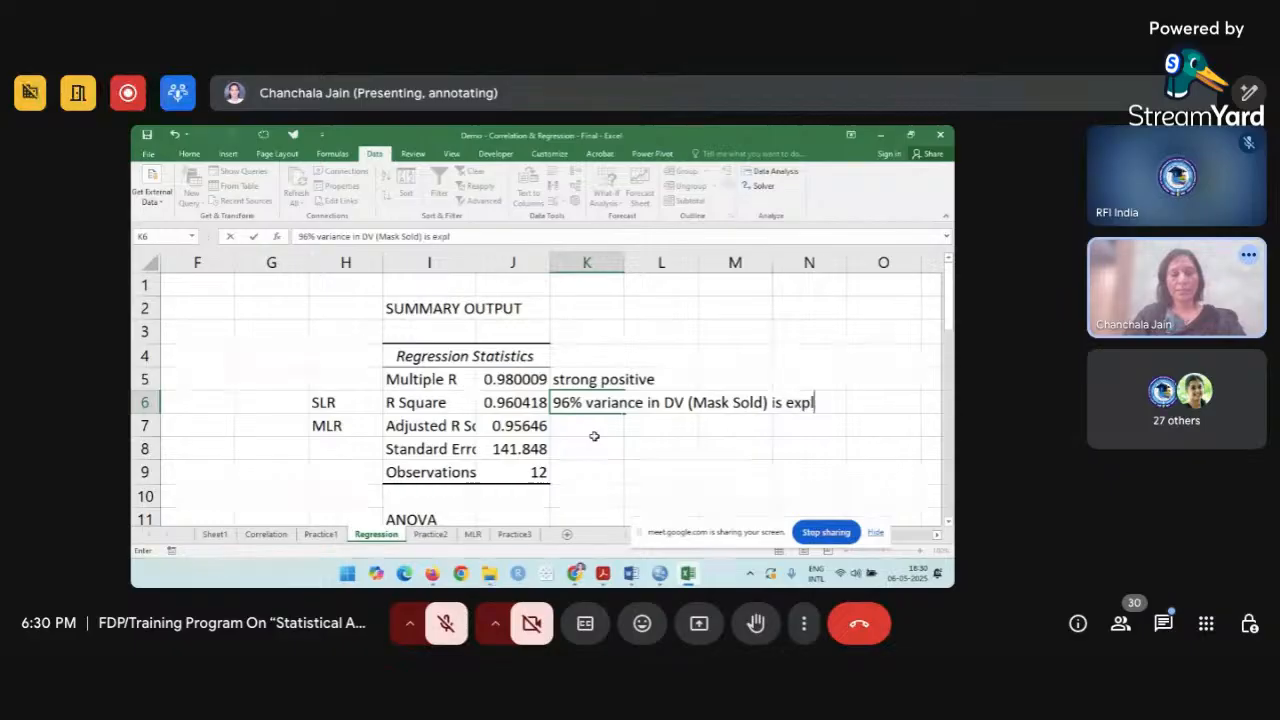
type("anied")
key("BackSpace")
key("BackSpace")
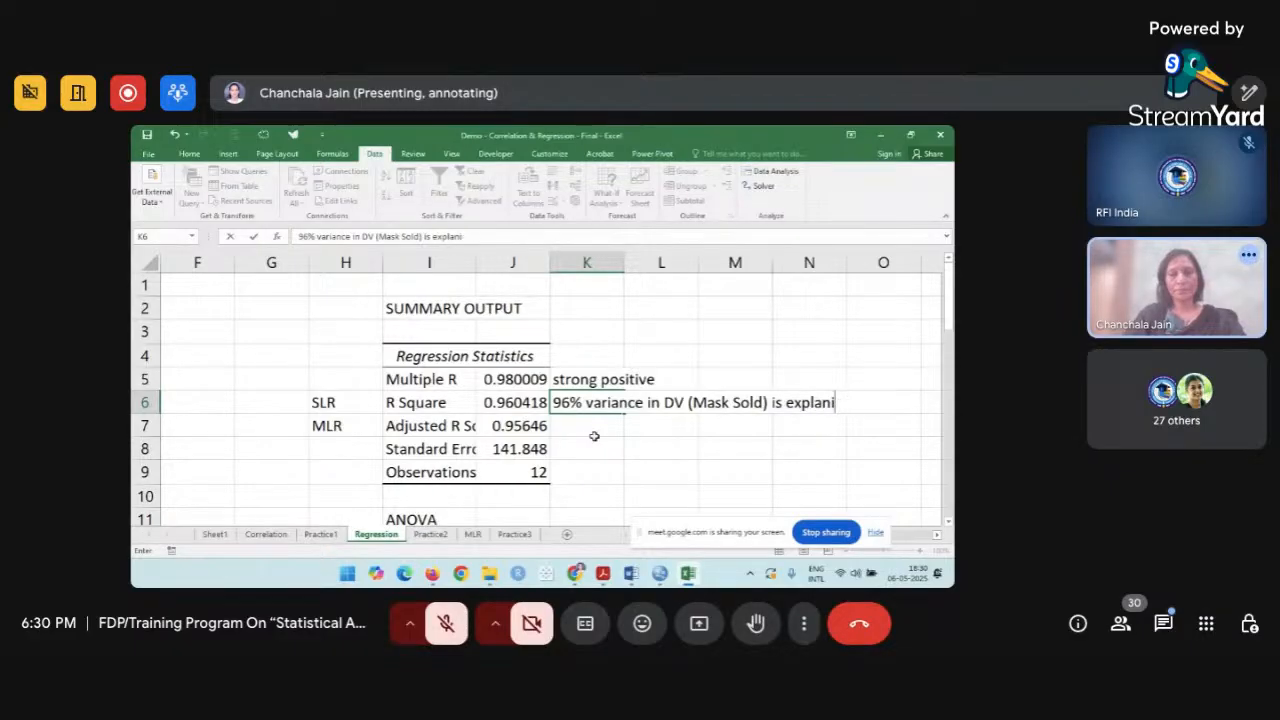
key("BackSpace")
type("ined by IV")
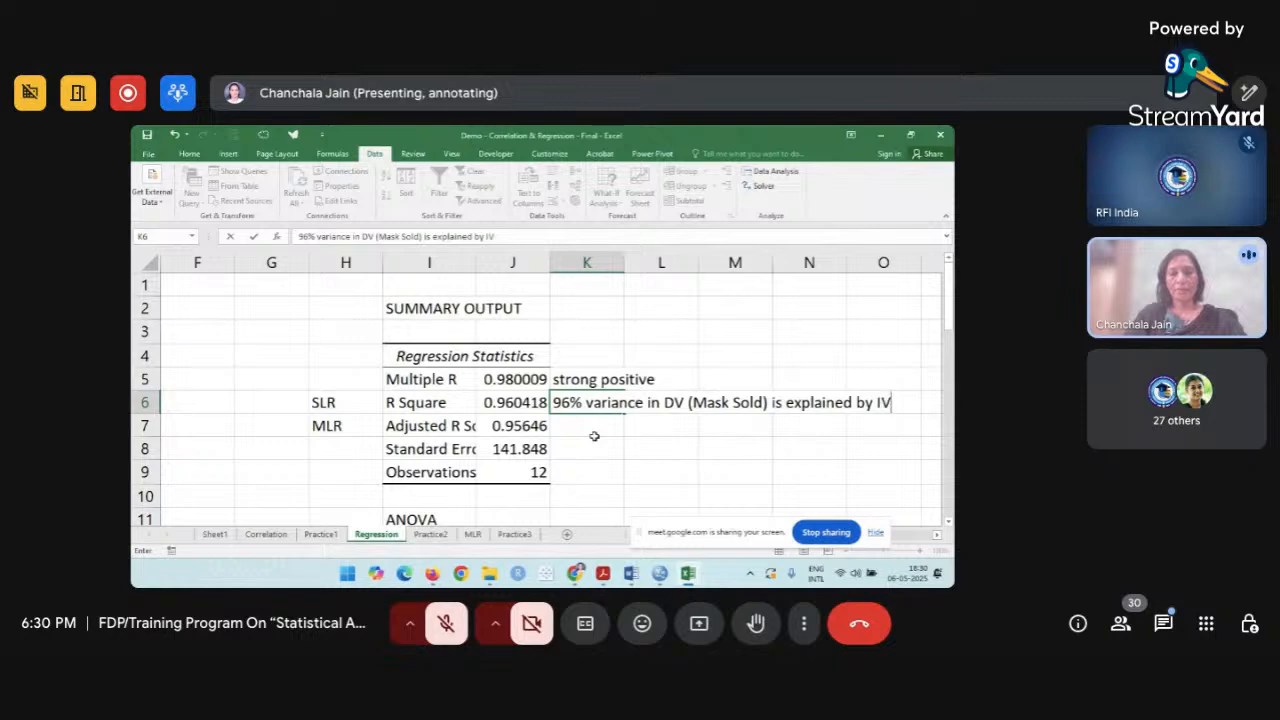
type(" (No")
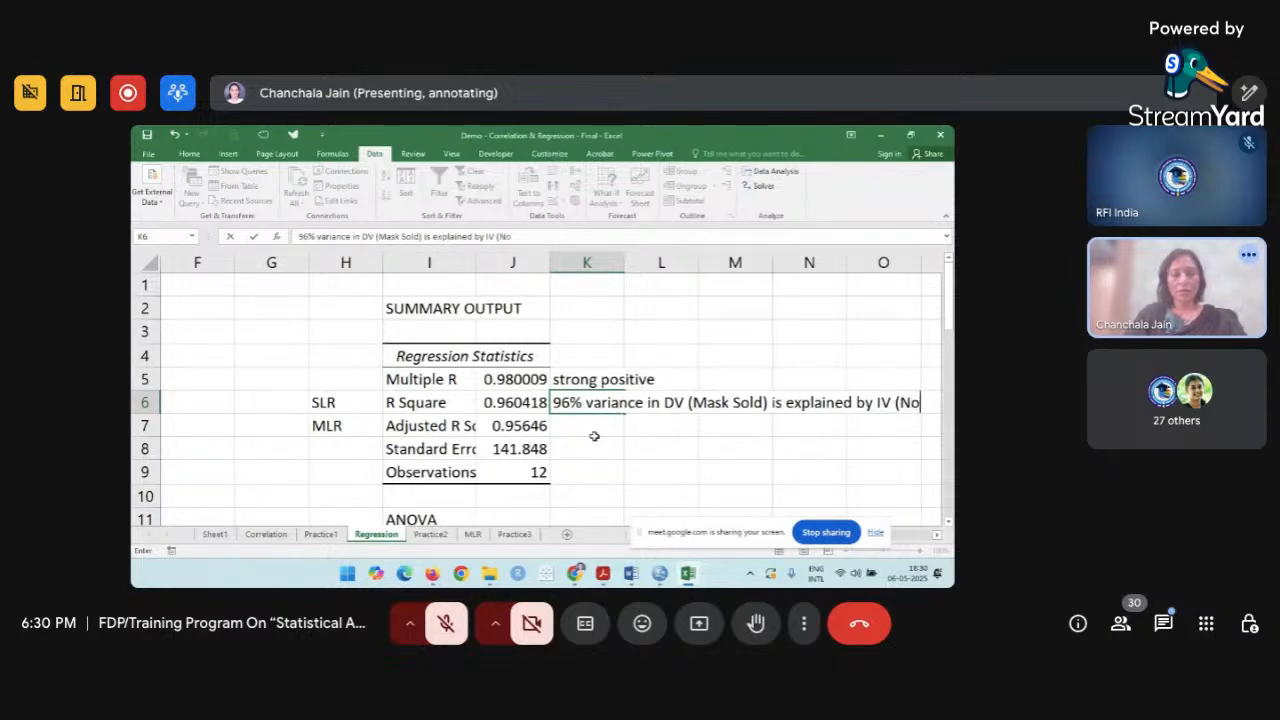
type(". of CO")
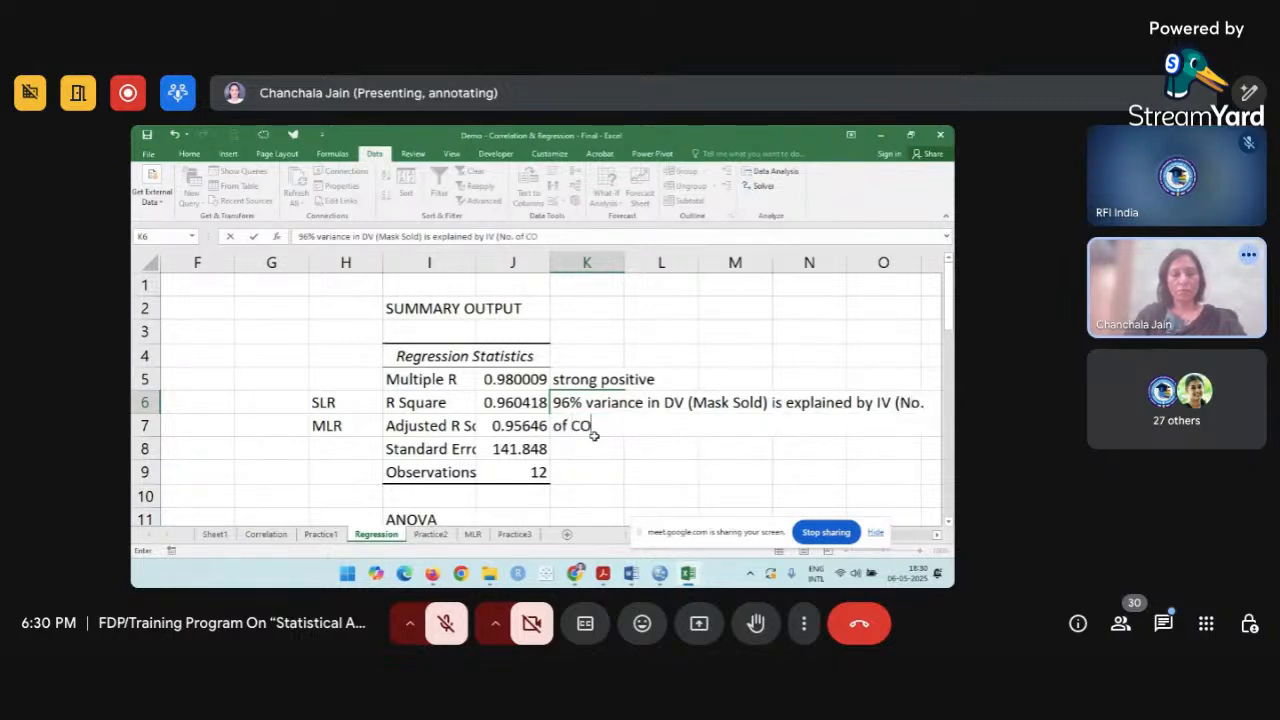
type("VID Cases")
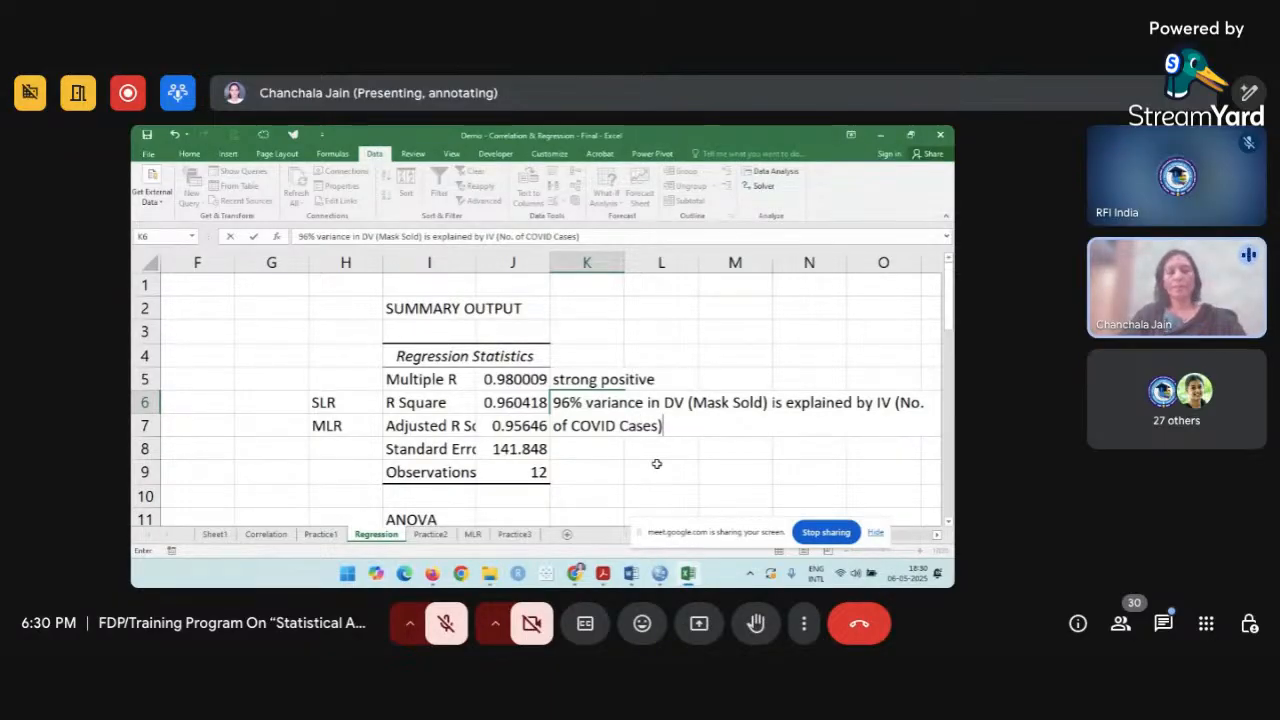
key("Tab")
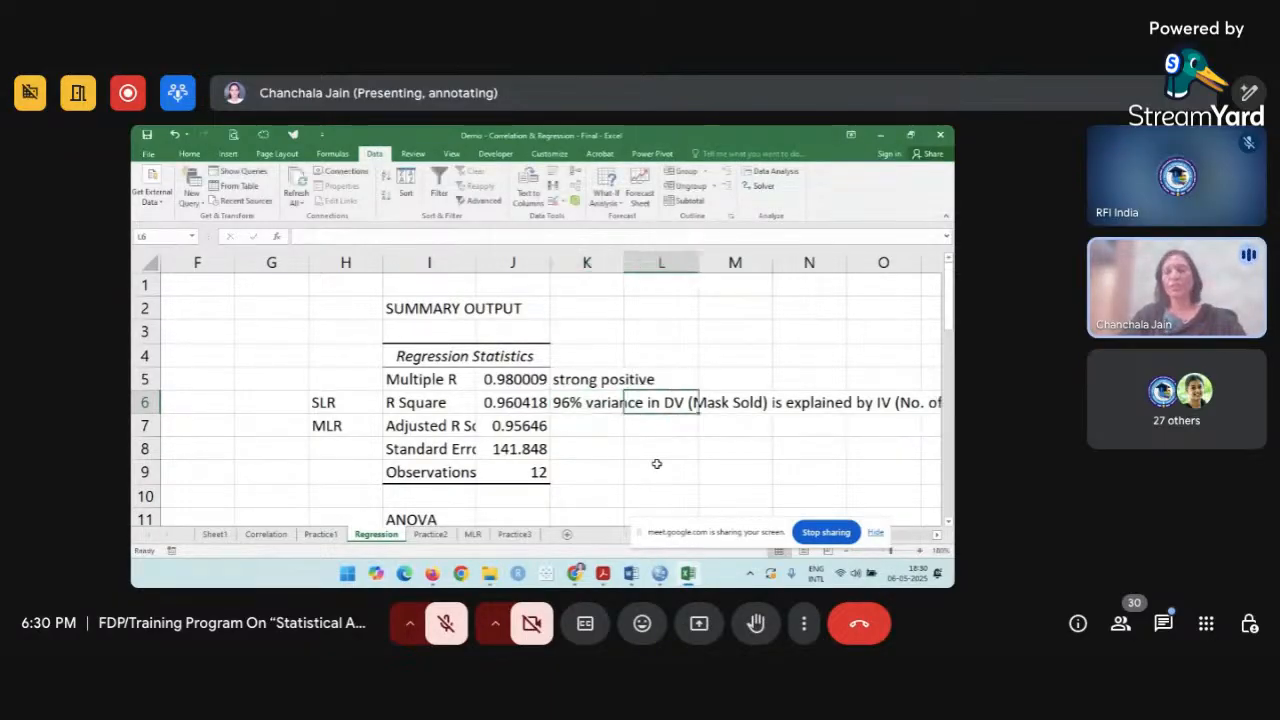
Review the R Square interpretation and compare the R Square value with the Adjusted R Square value.
left_click(572, 410)
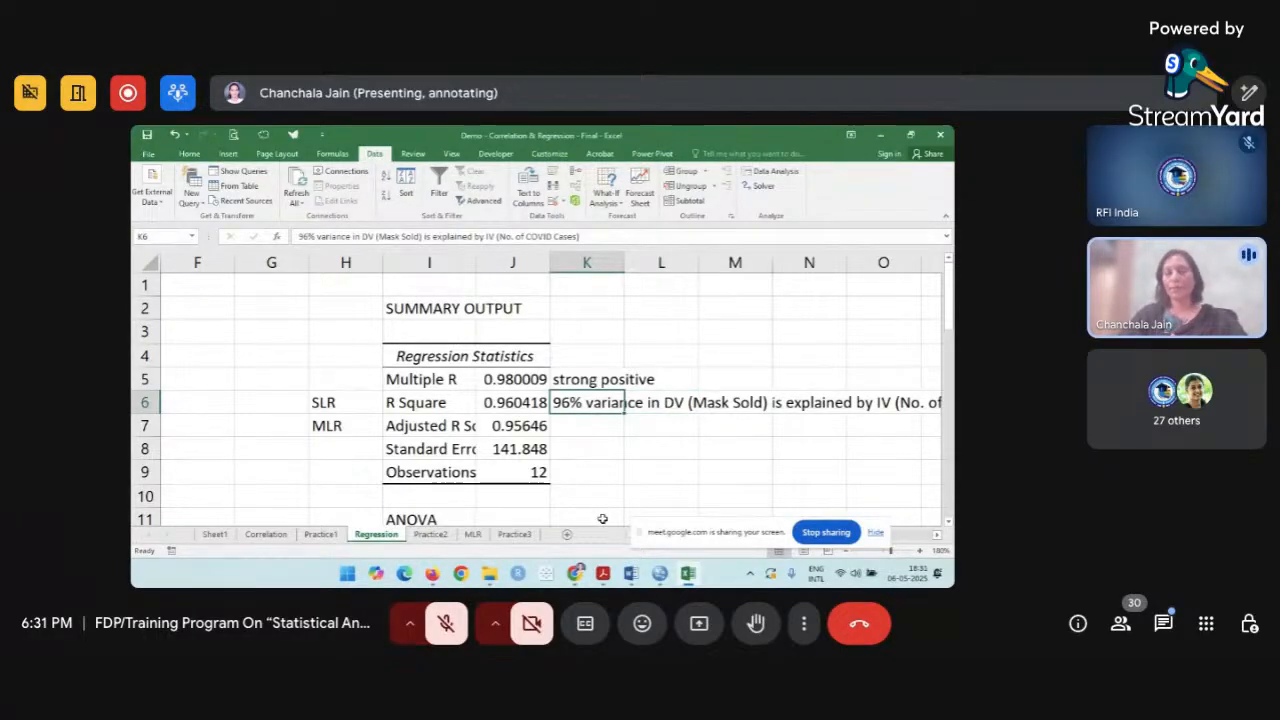
left_click(443, 403)
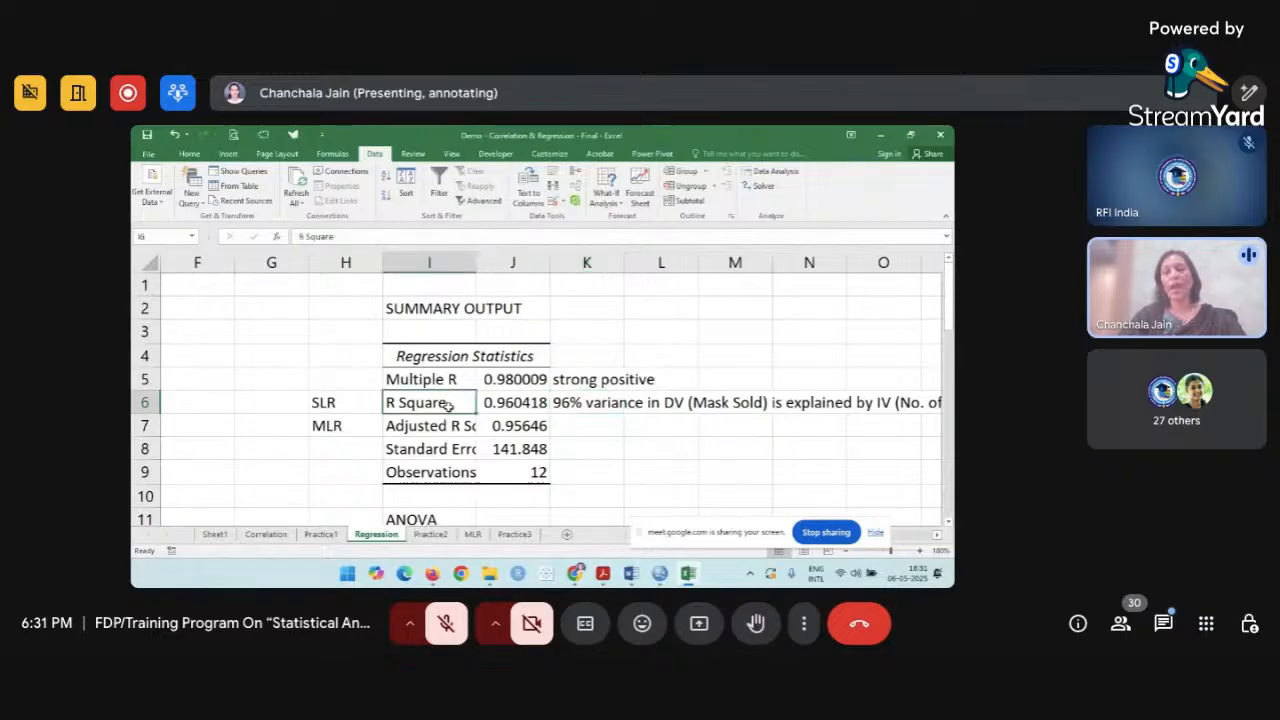
left_click(571, 432)
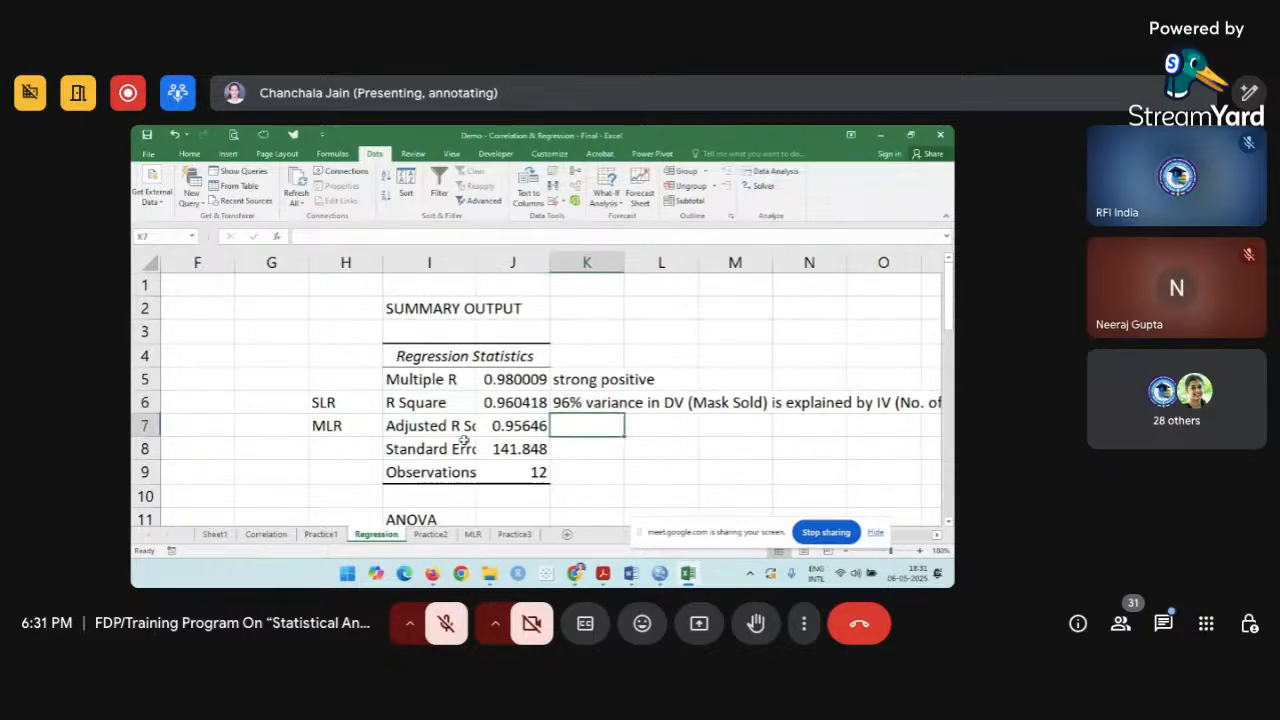
left_click(473, 428)
left_click_drag(473, 428, 518, 427)
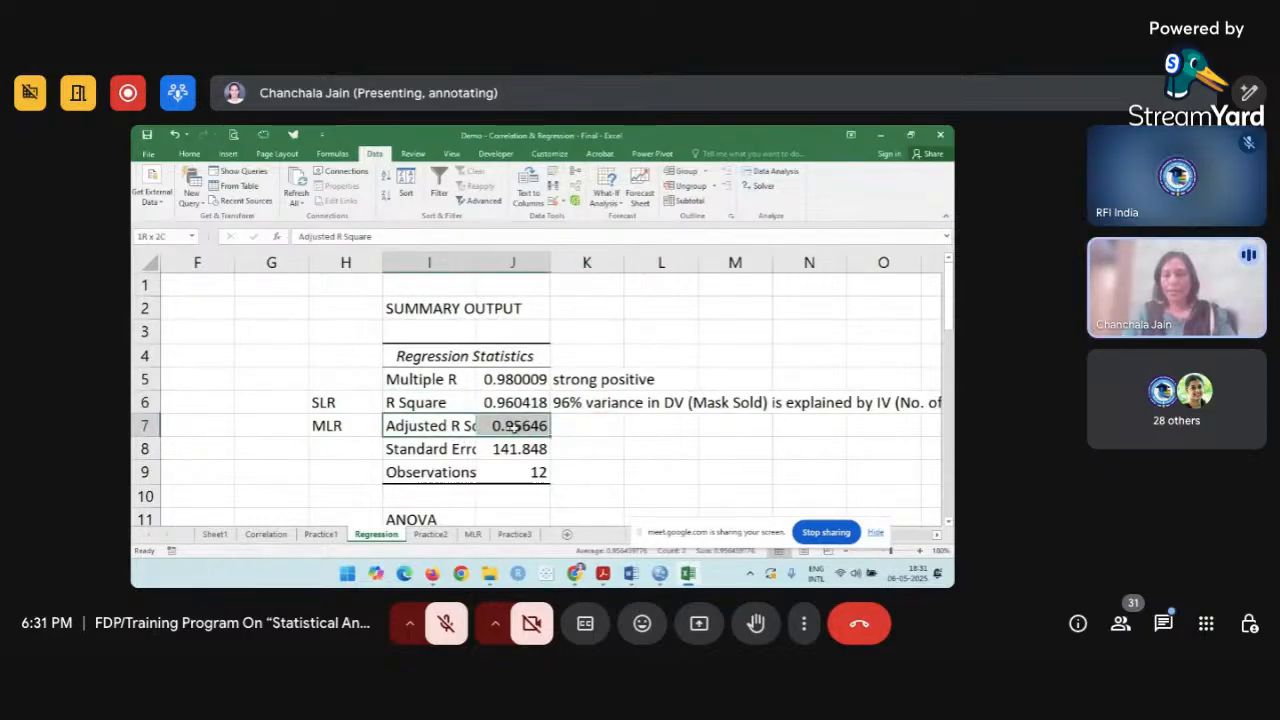
left_click(564, 427)
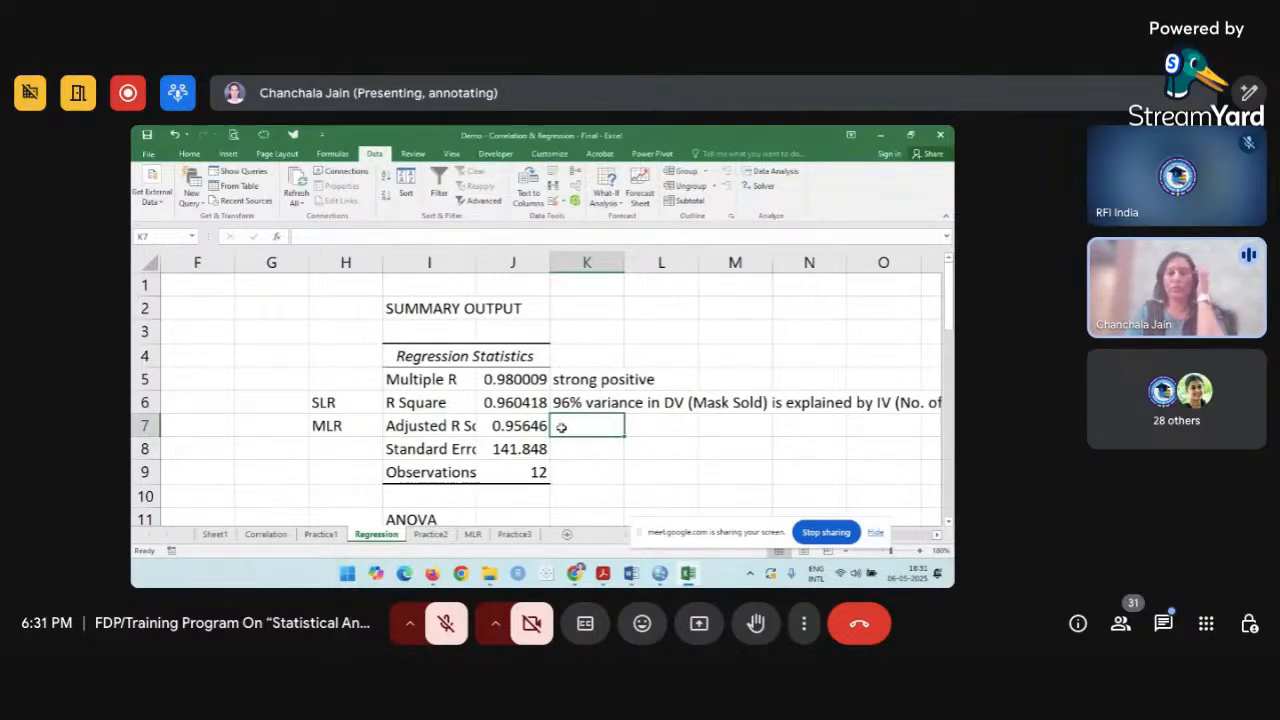
left_click(508, 404)
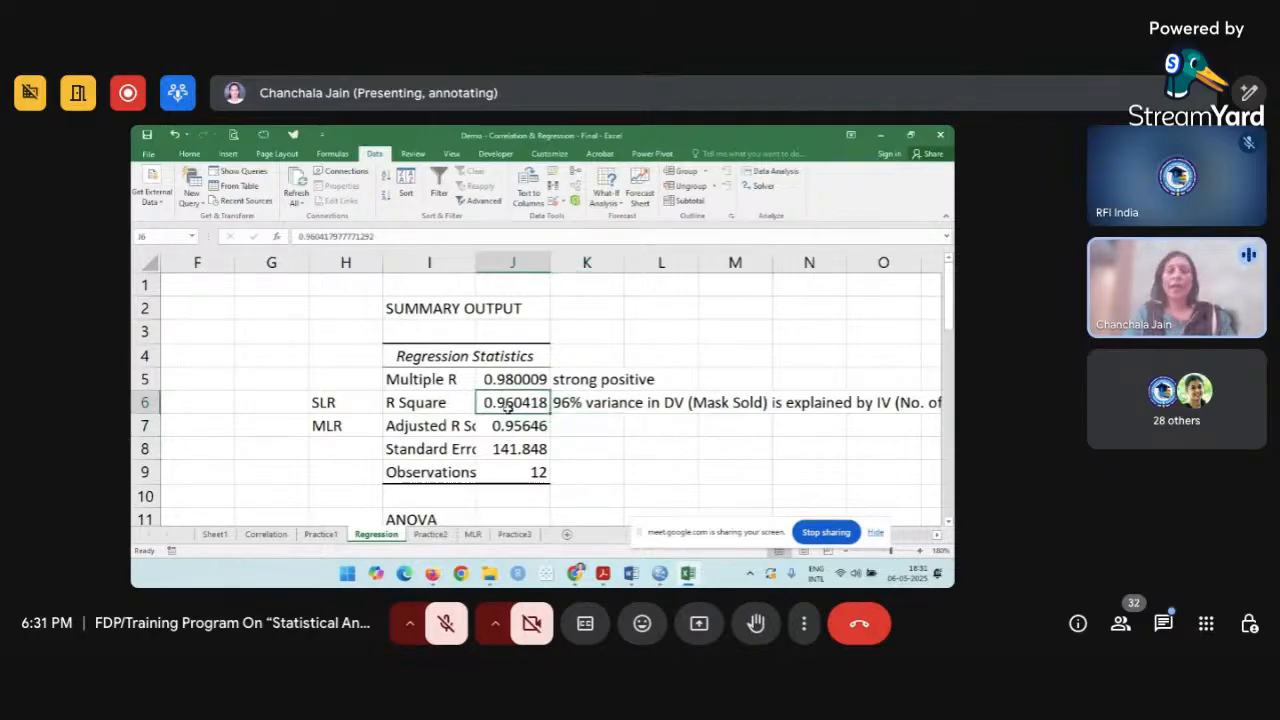
left_click(506, 424)
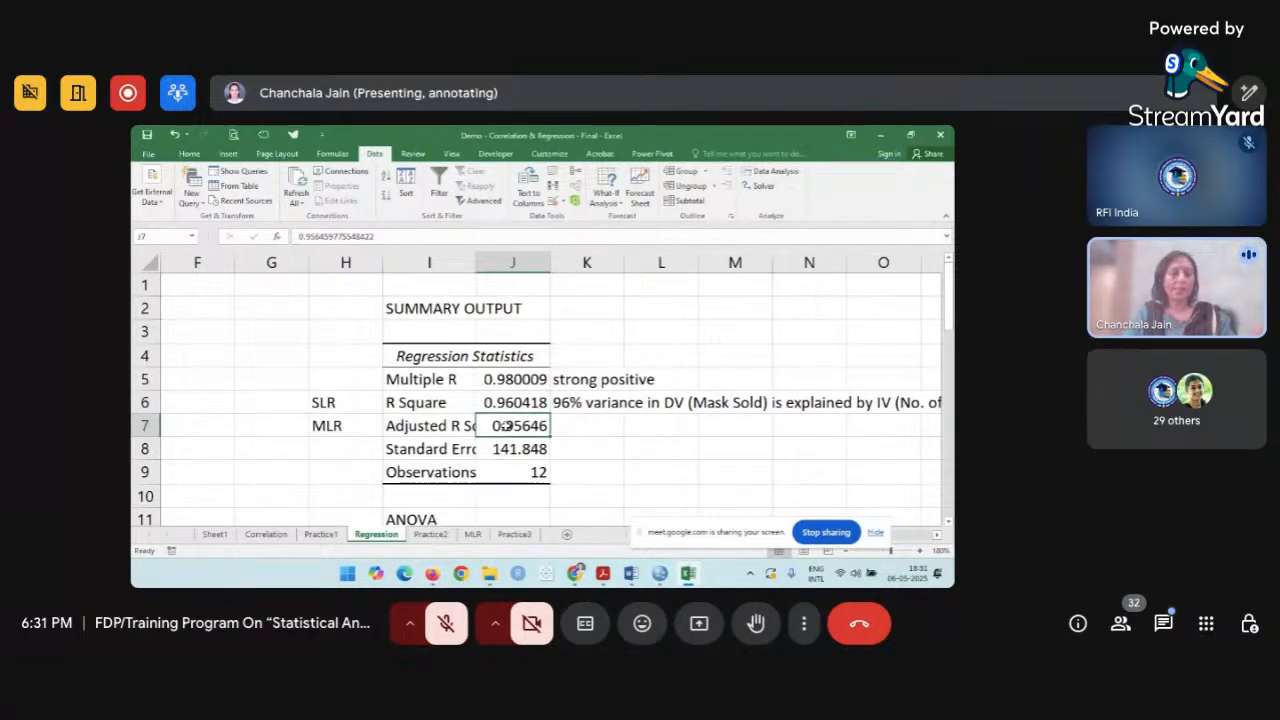
Examine the Standard Error and Observations rows of the regression statistics.
scroll(500, 420, "down", 1)
left_click(449, 403)
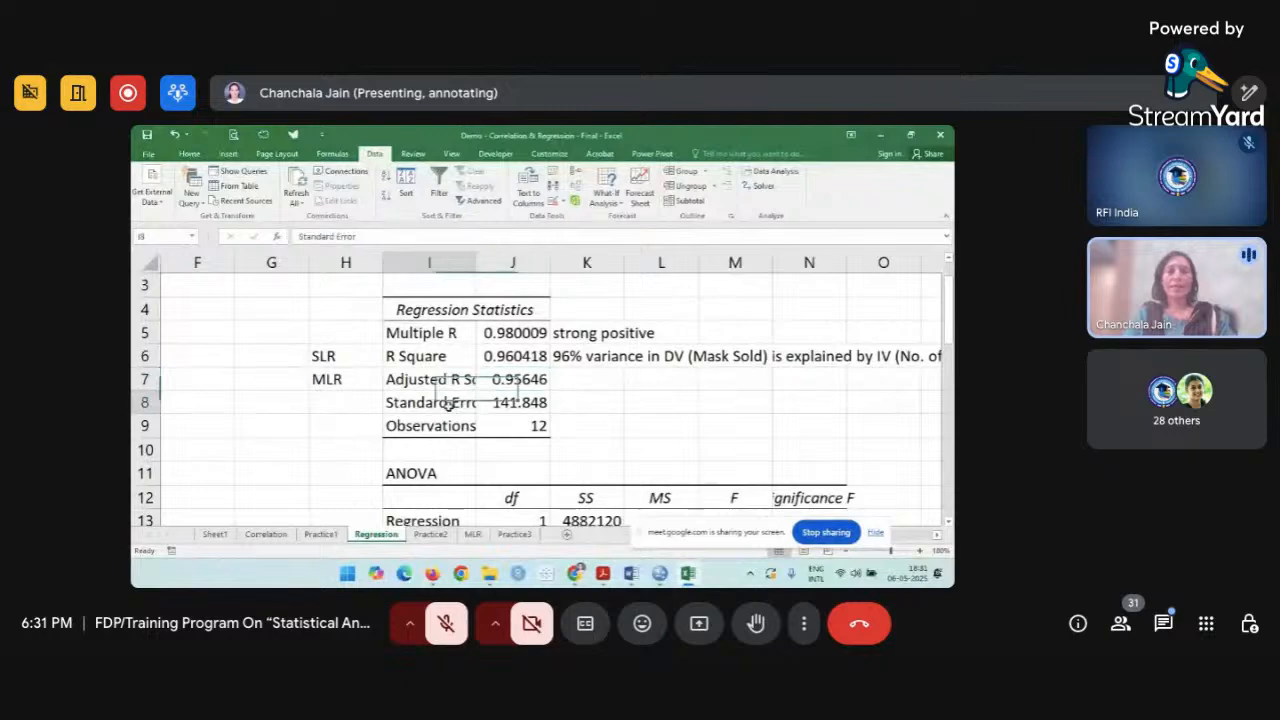
left_click(497, 403)
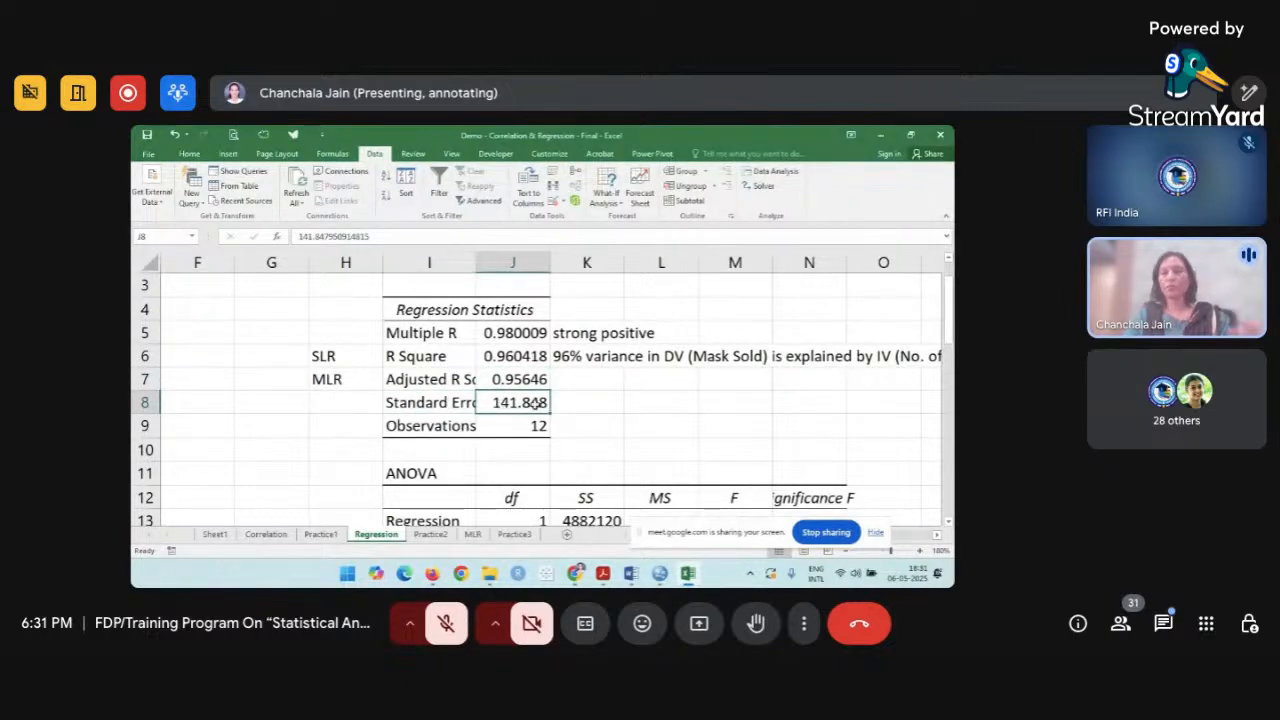
left_click(457, 404)
left_click(457, 426)
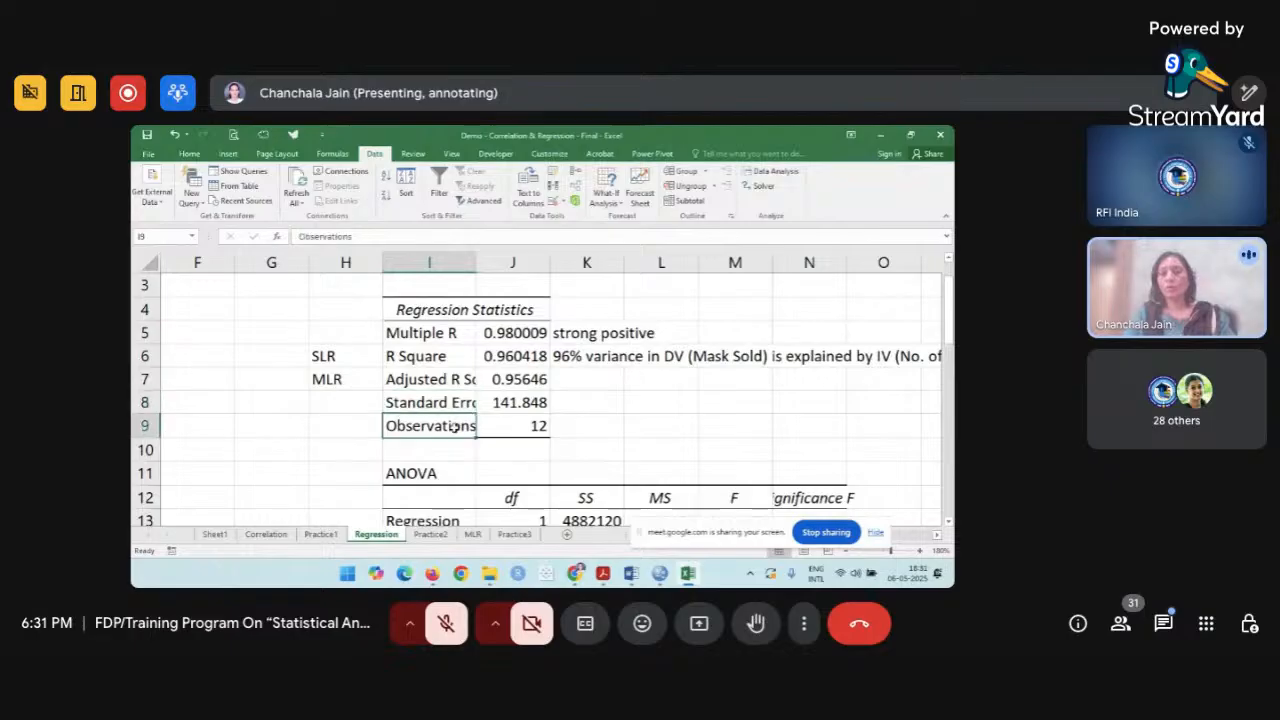
left_click(500, 430)
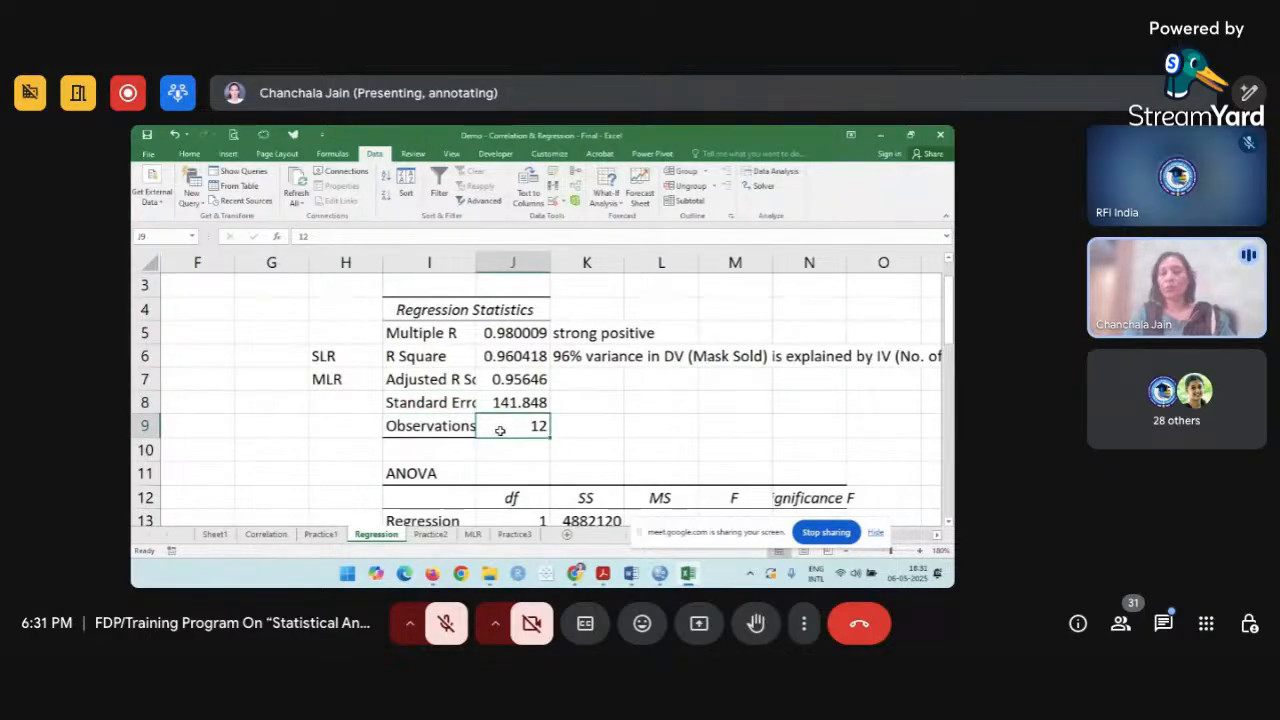
Auto-fit column N to the Significance F heading of the ANOVA table and select the Significance F value in N13.
scroll(500, 430, "down", 1)
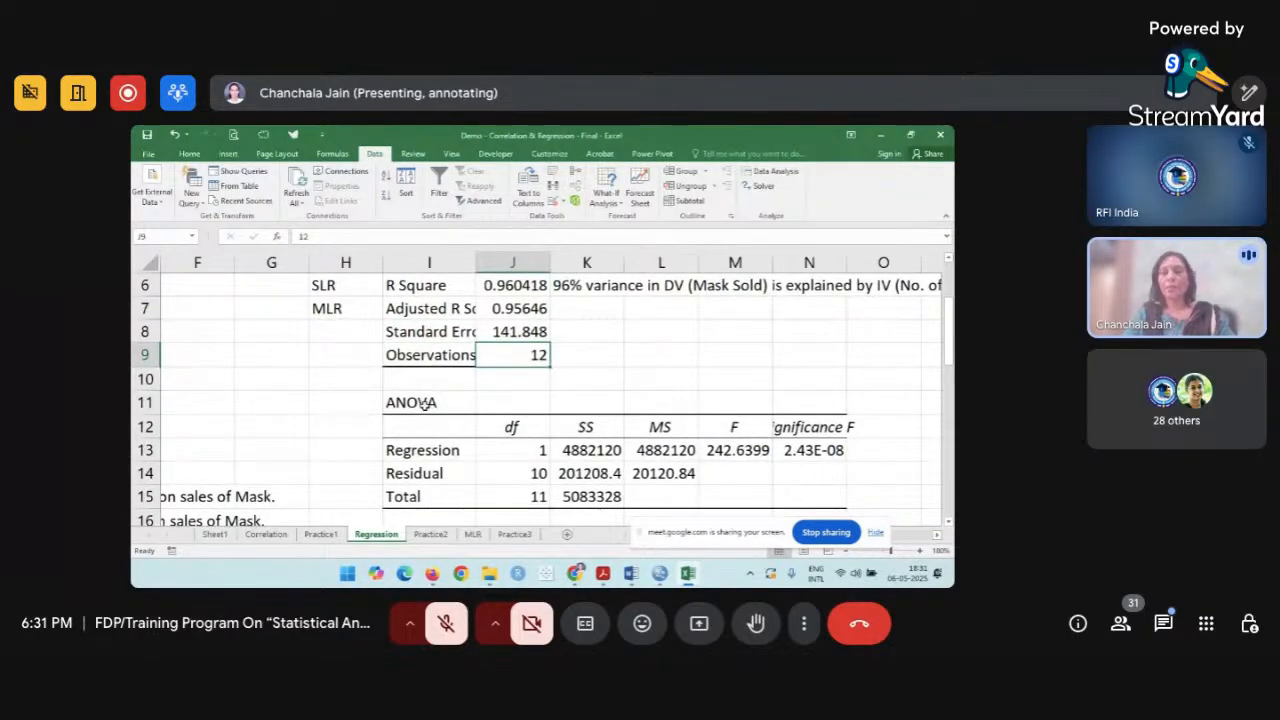
left_click_drag(425, 404, 802, 496)
scroll(802, 496, "right", 1)
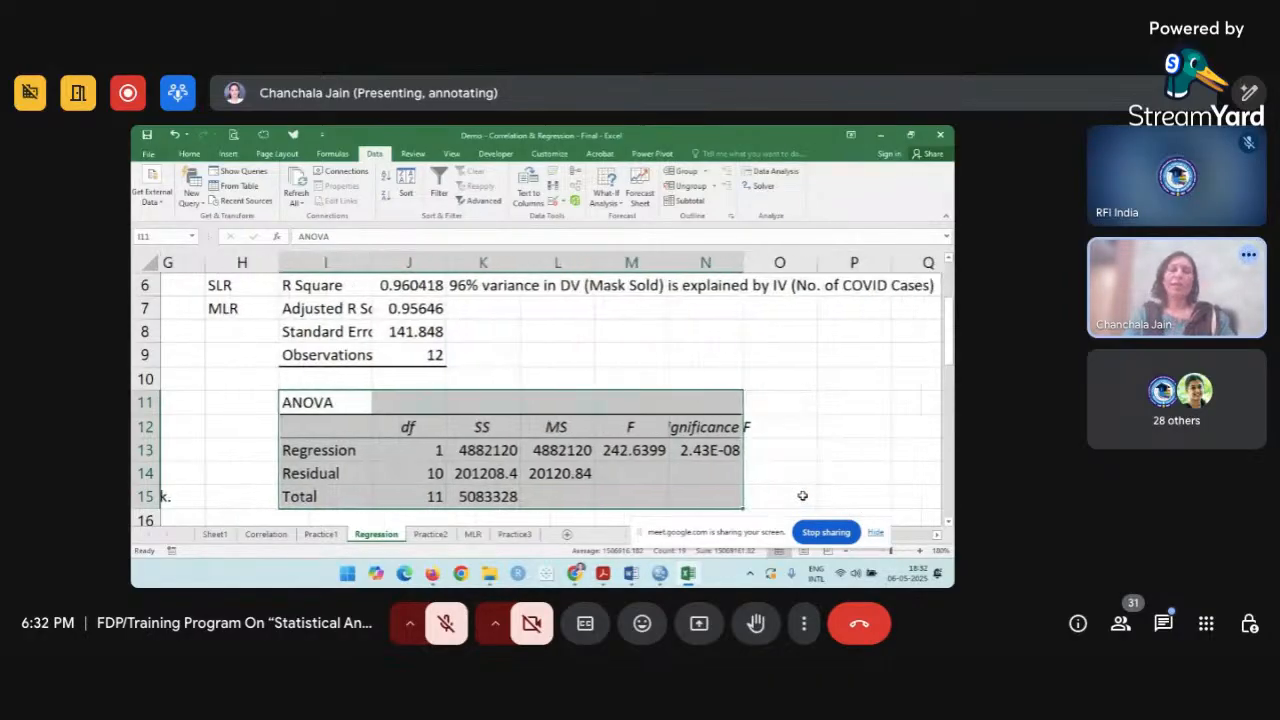
scroll(802, 496, "right", 1)
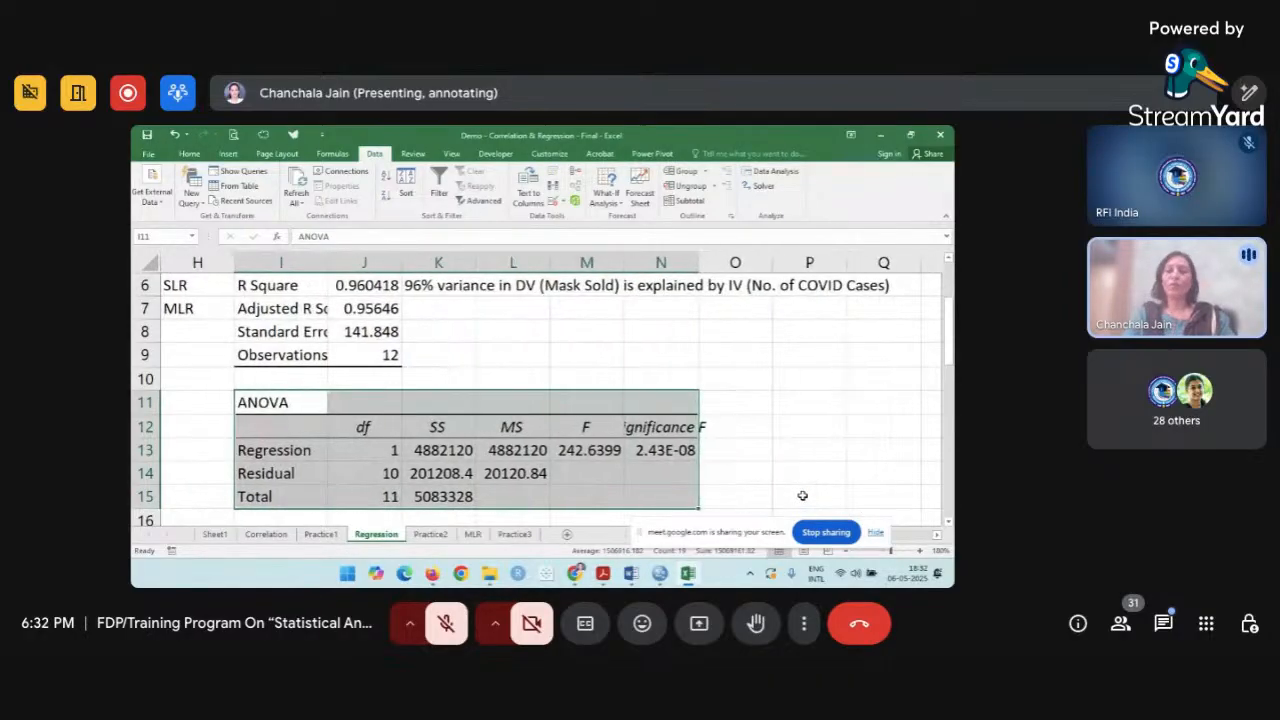
left_click(723, 493)
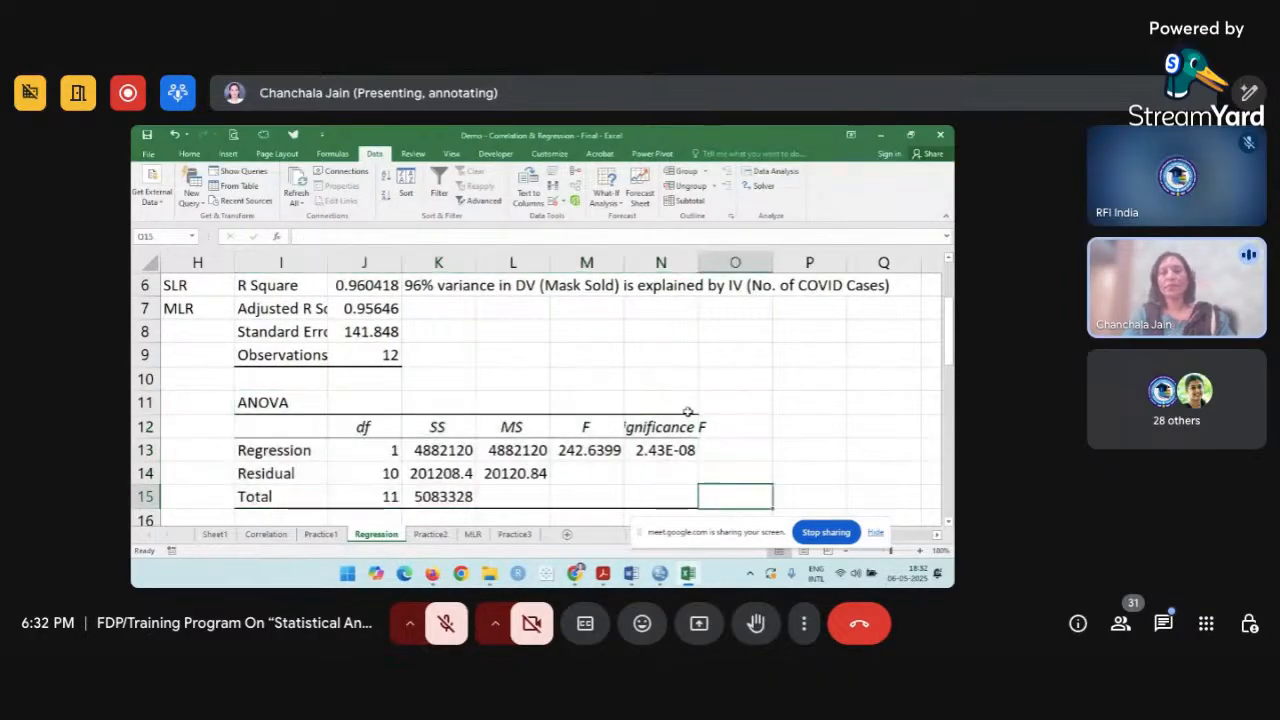
double_click(696, 264)
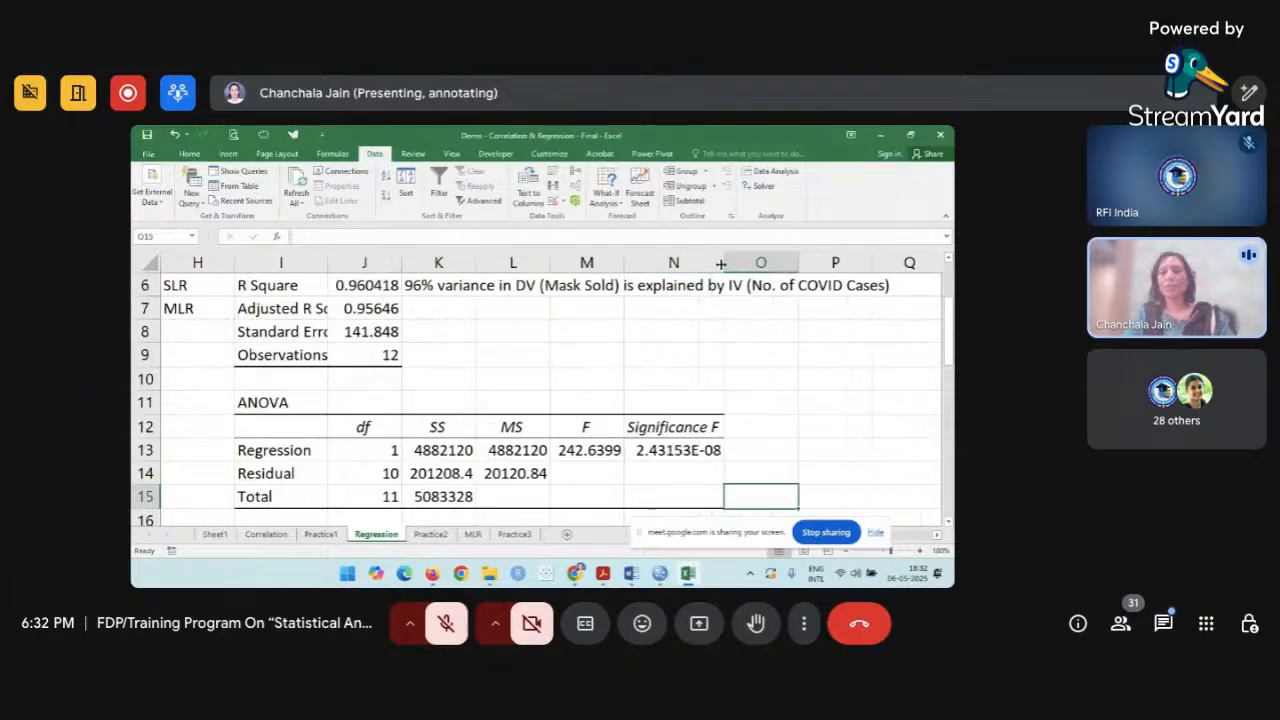
left_click(688, 450)
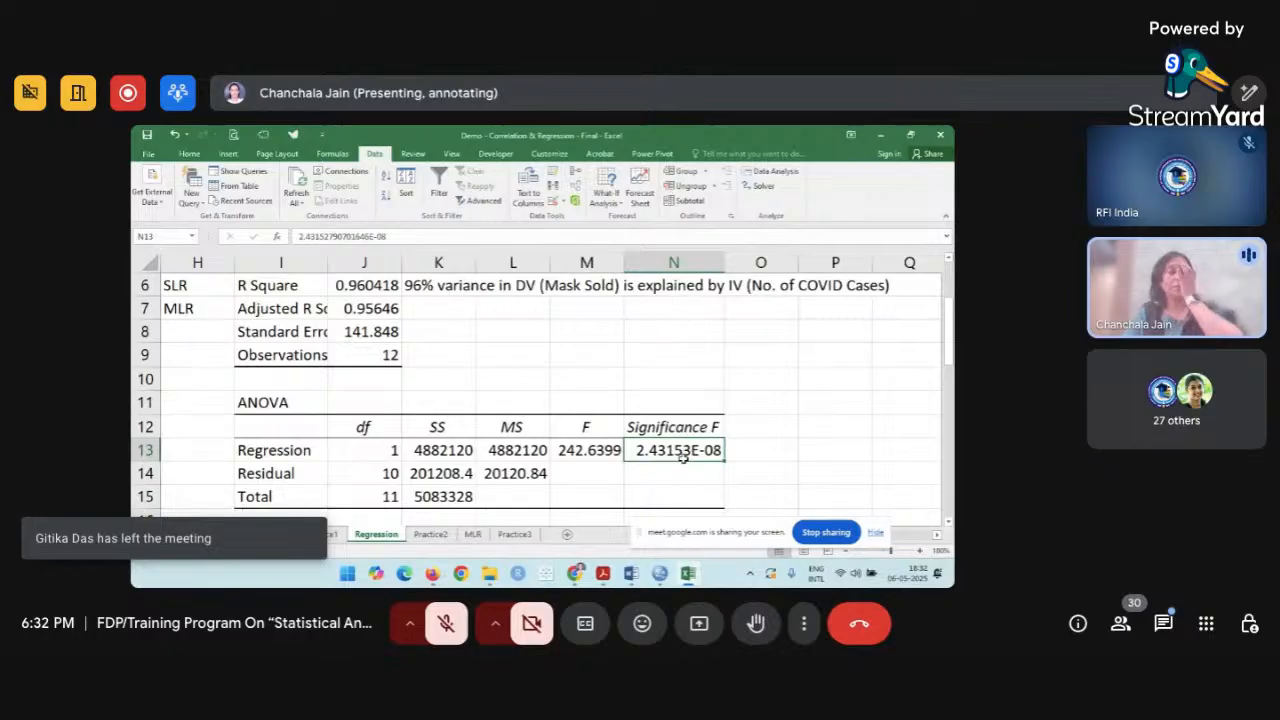
Enter "< .05, model is good-fit." in O13 beside the Significance F value of the ANOVA table.
left_click(750, 447)
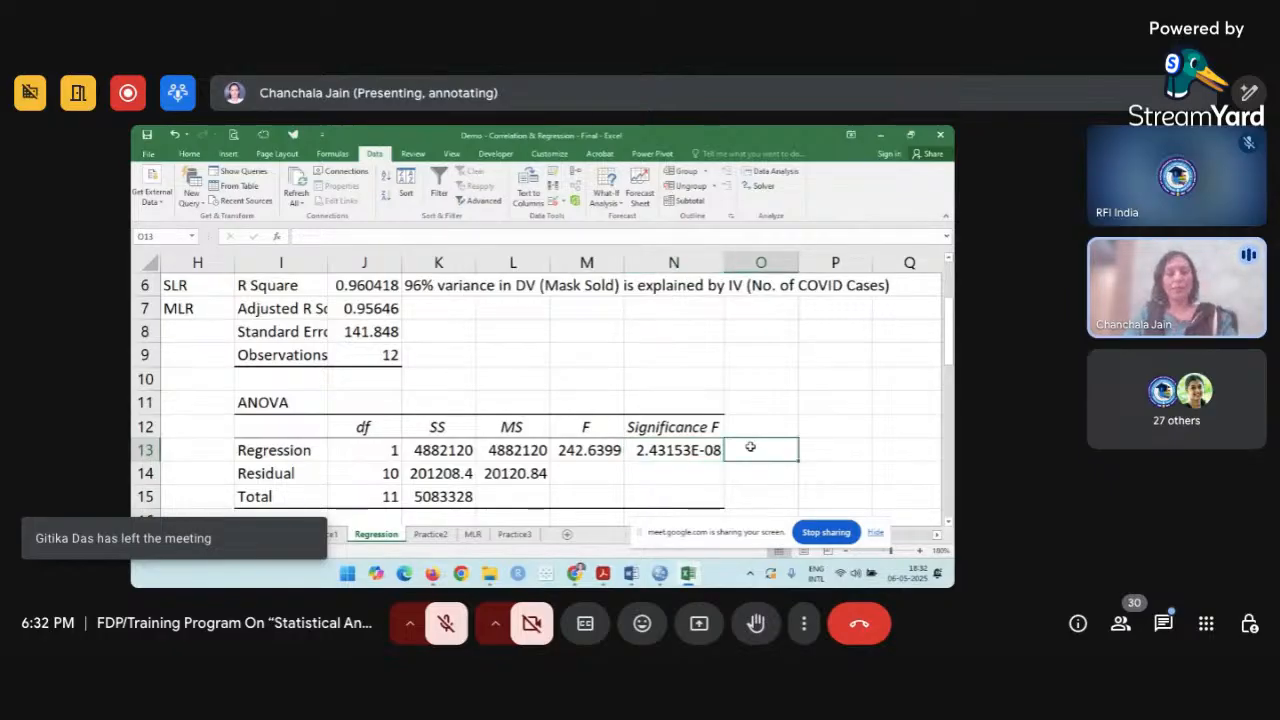
type("< .")
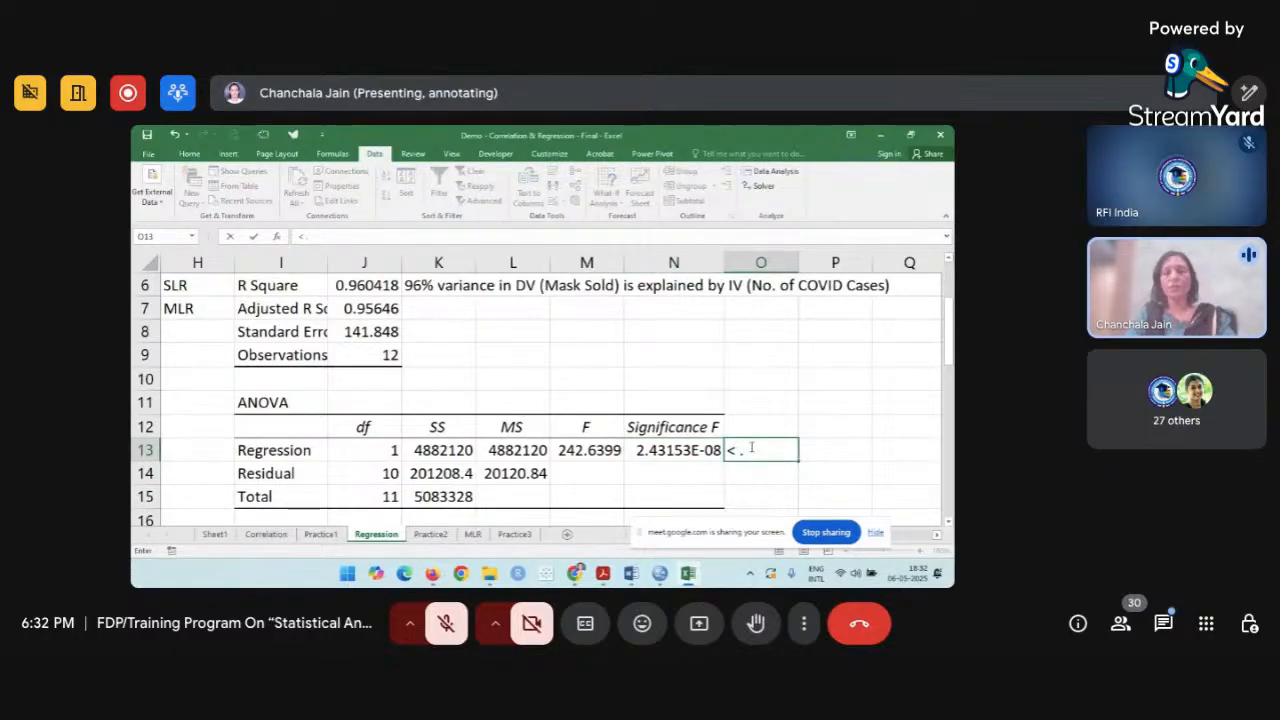
type("05")
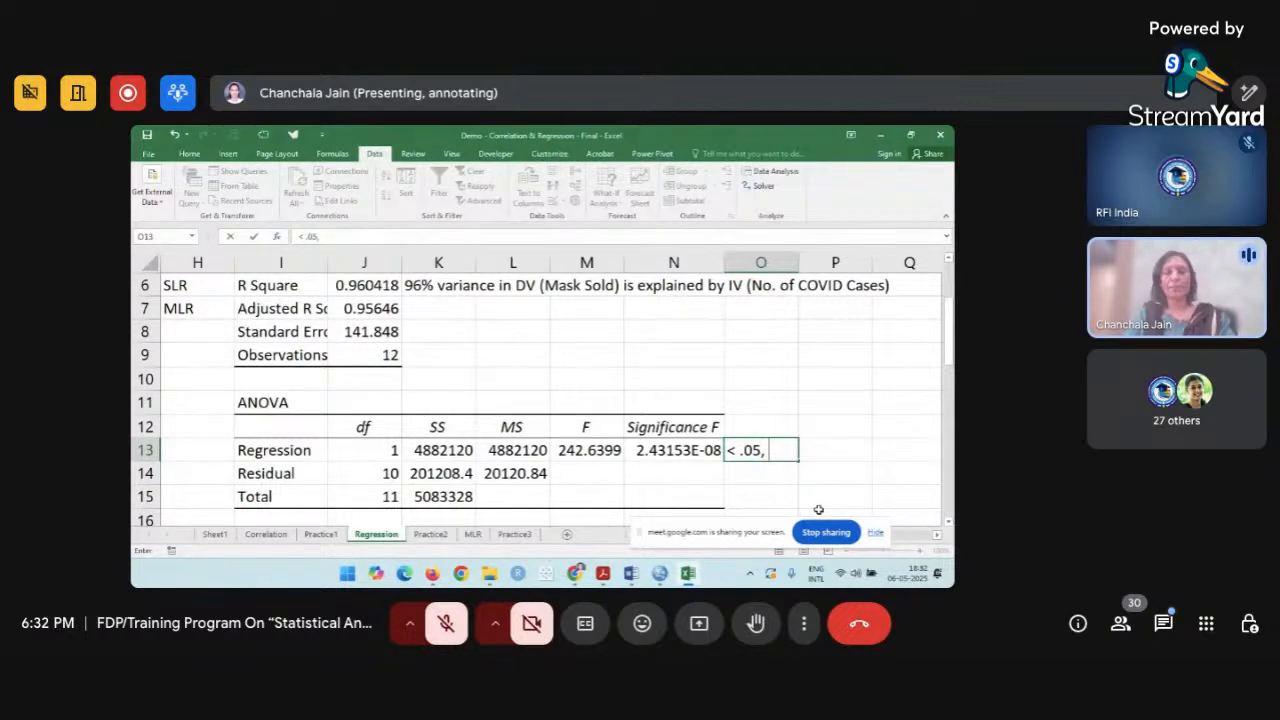
type(", mo")
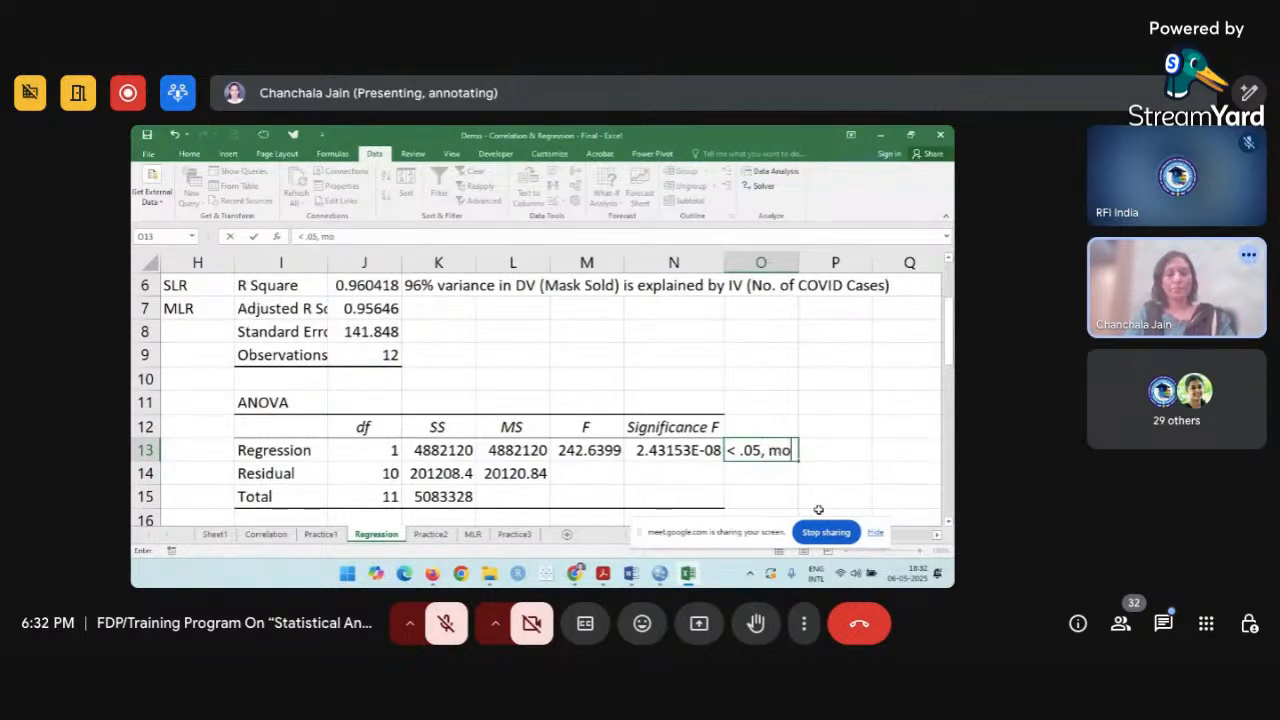
type("del is good-fir")
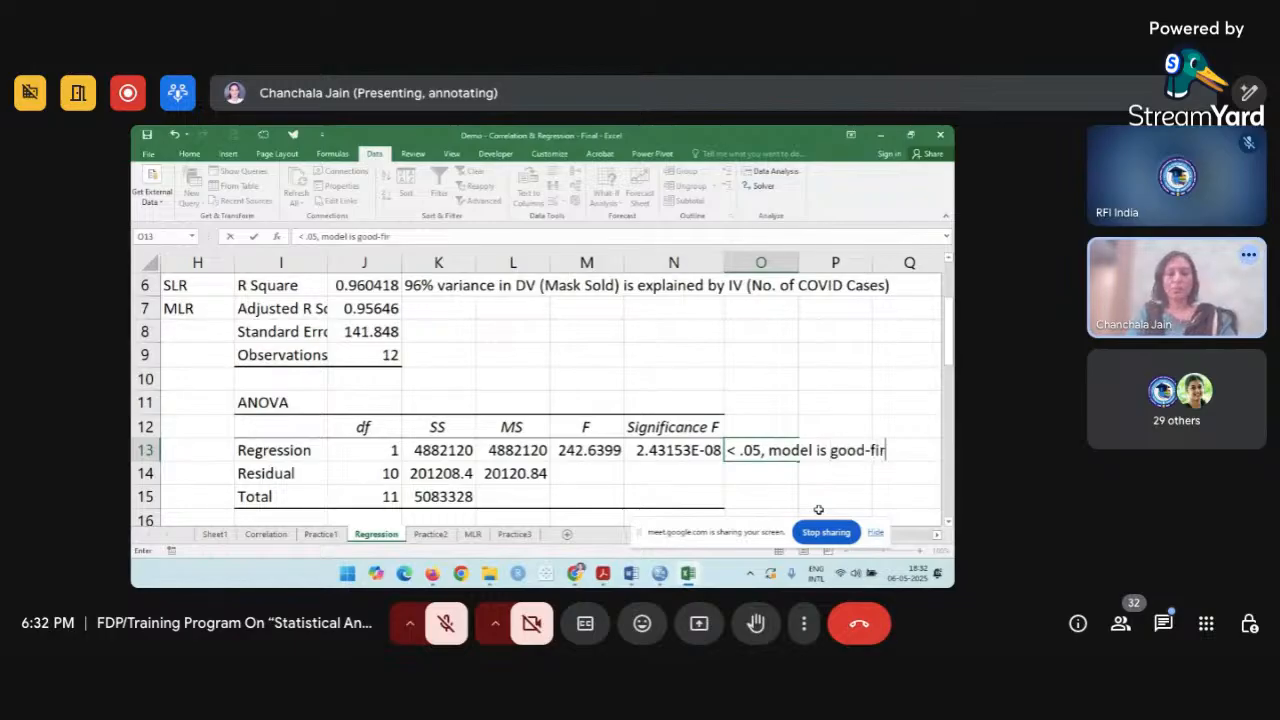
key("BackSpace")
type("t.")
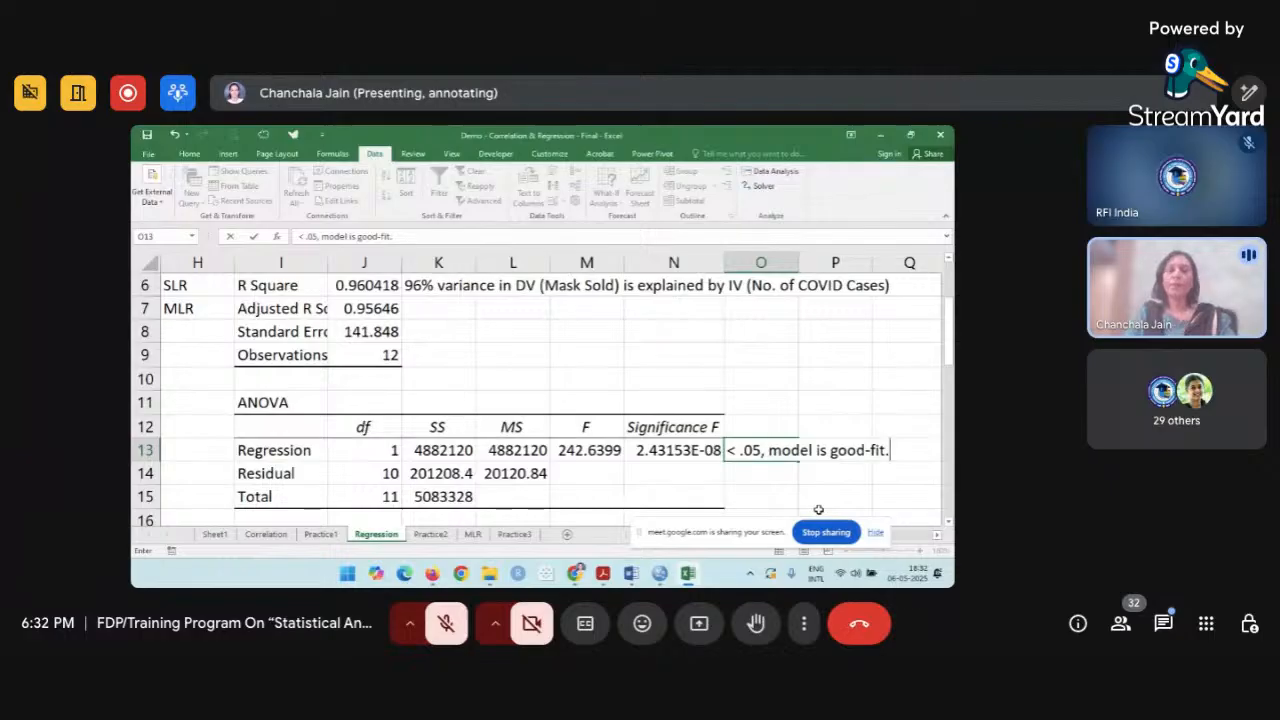
left_click(736, 497)
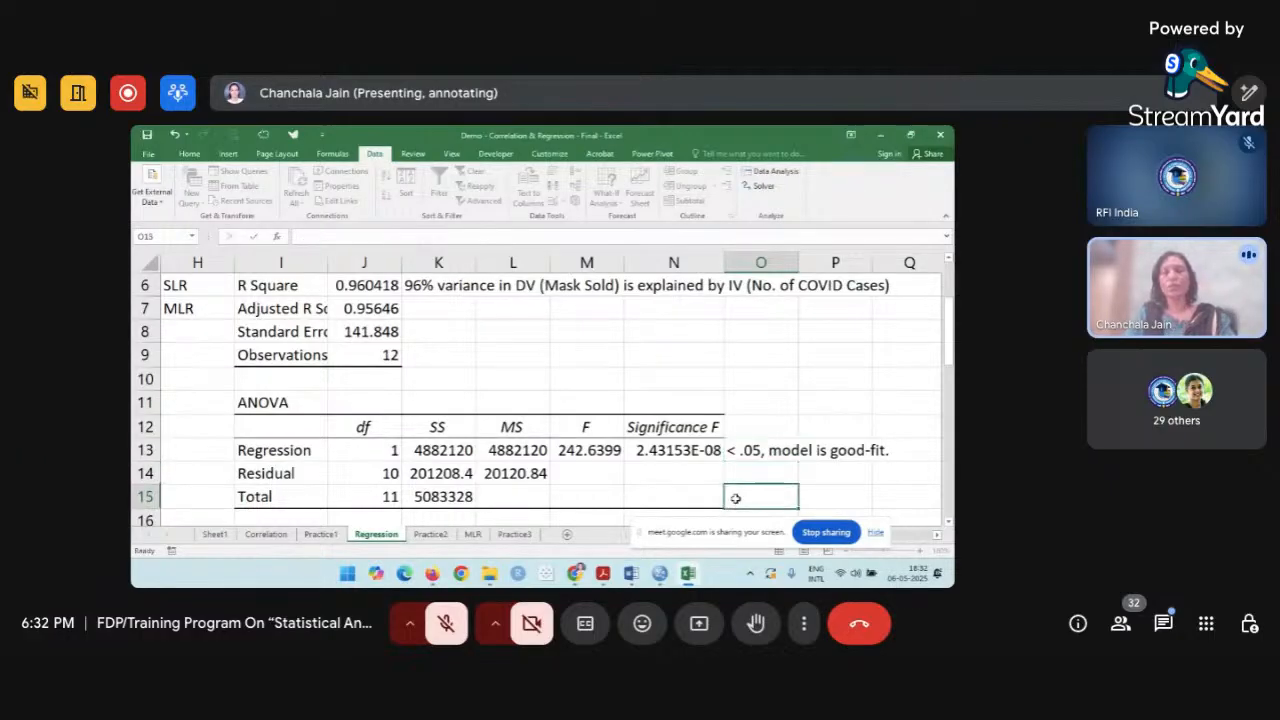
left_click(707, 455)
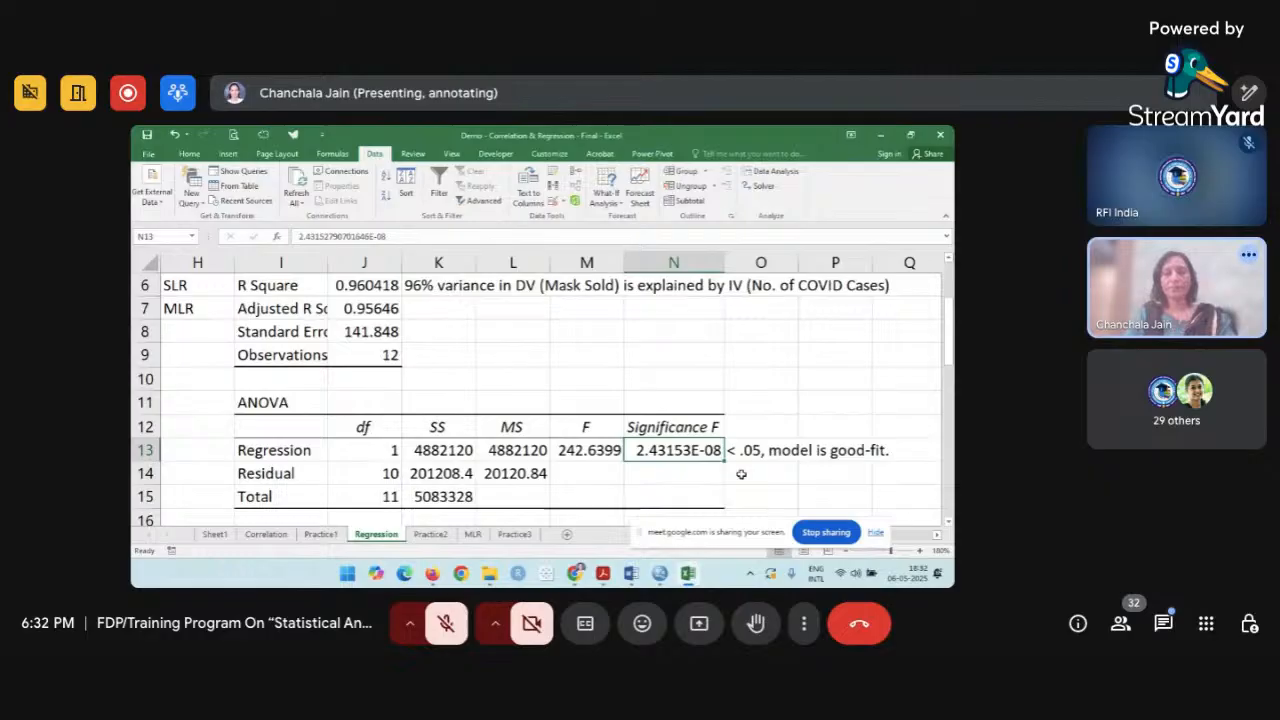
Examine the Intercept and COVID Cases coefficients in the regression coefficients table.
scroll(741, 474, "down", 2)
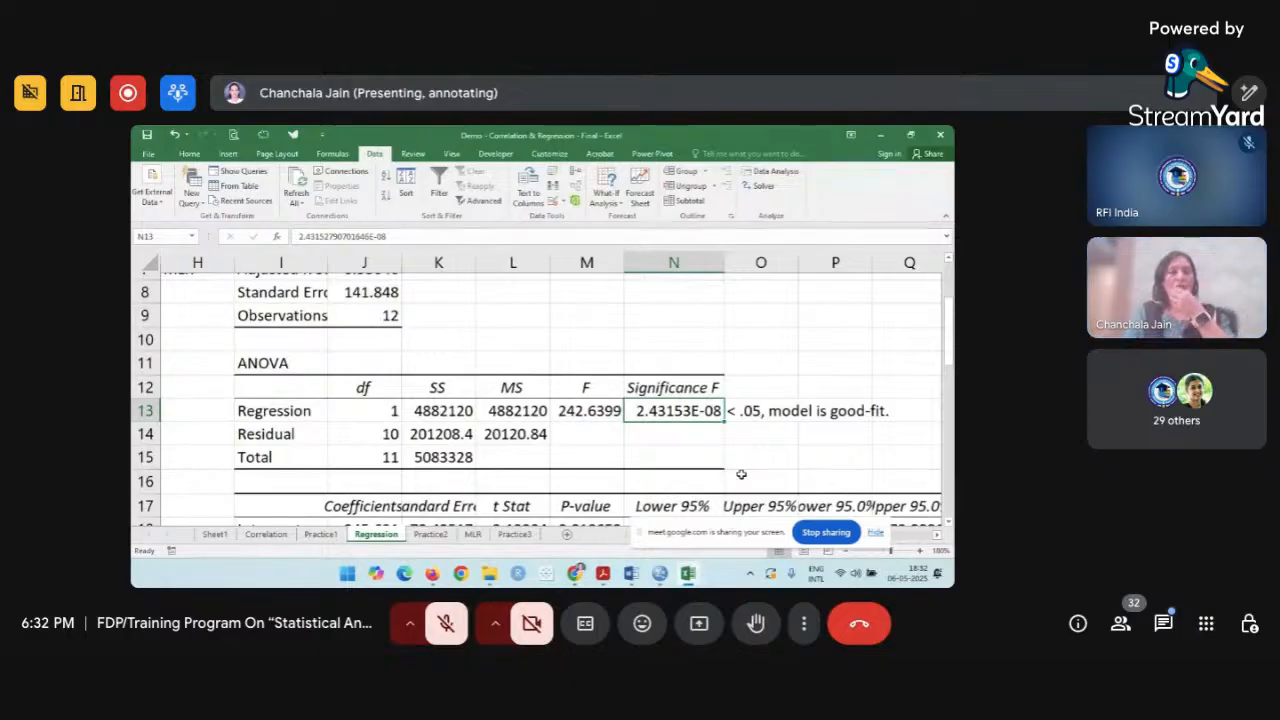
scroll(741, 474, "down", 4)
left_click(464, 427)
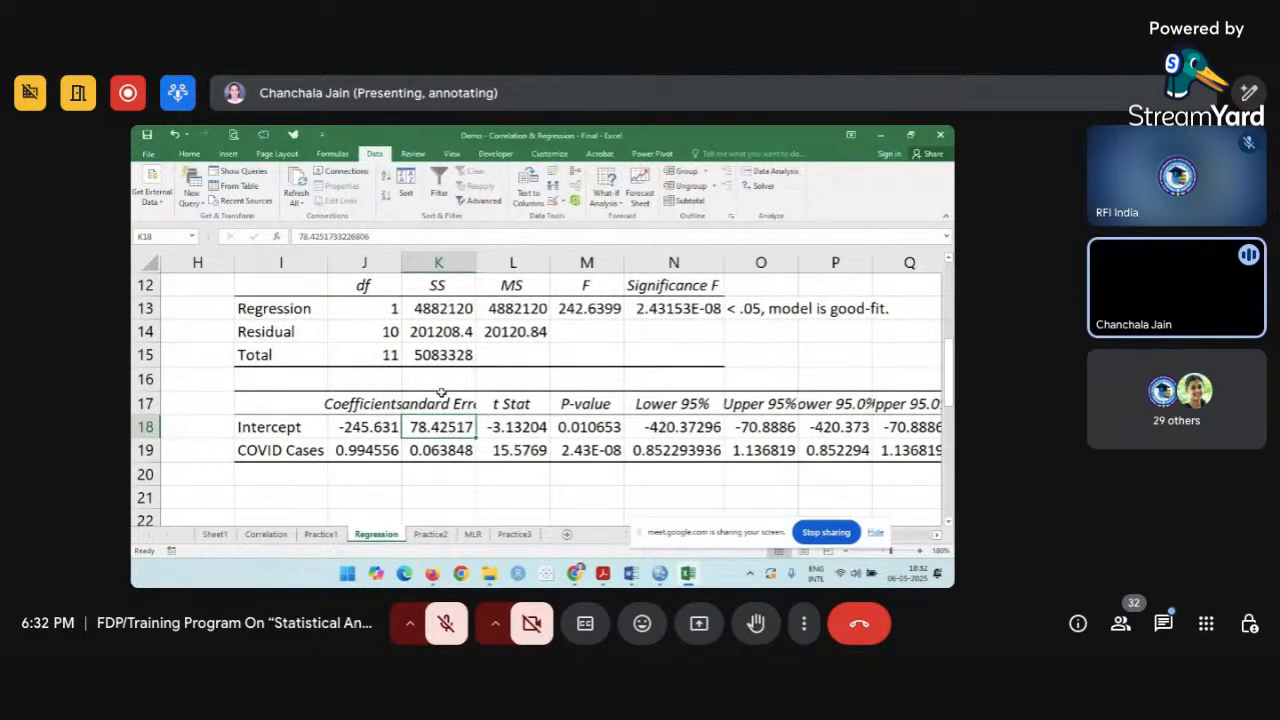
left_click(375, 407)
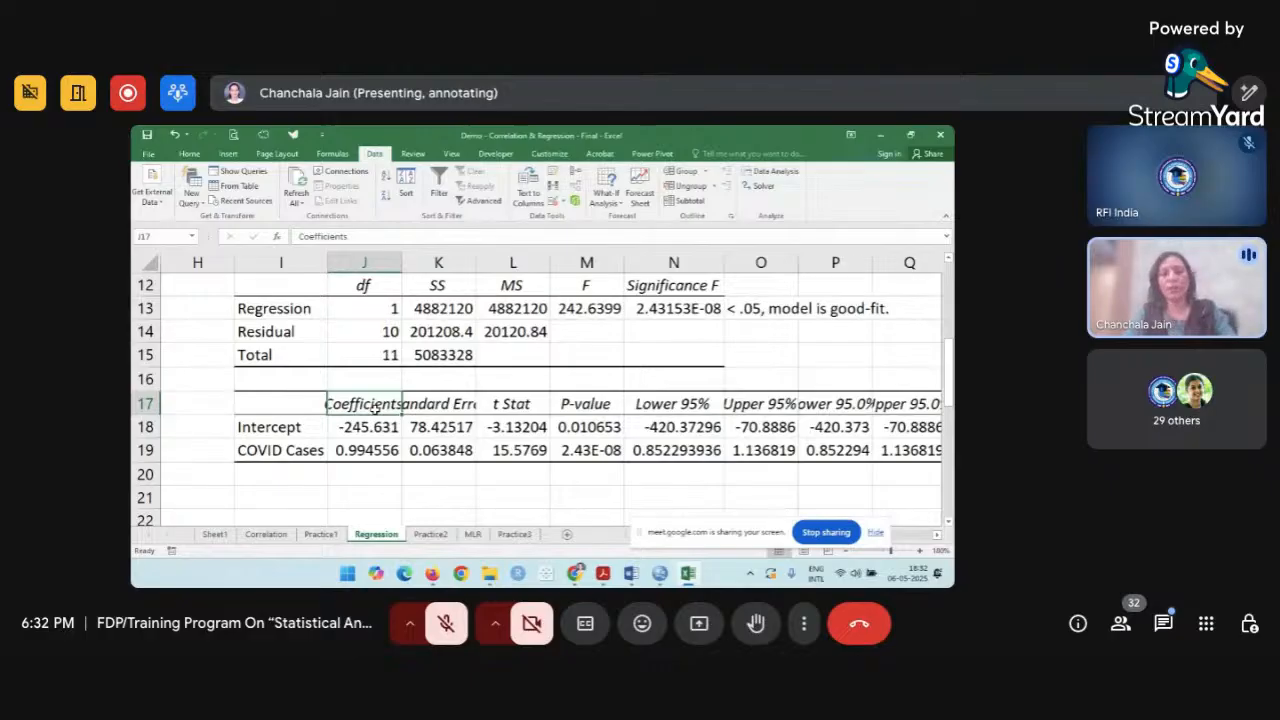
left_click(377, 427)
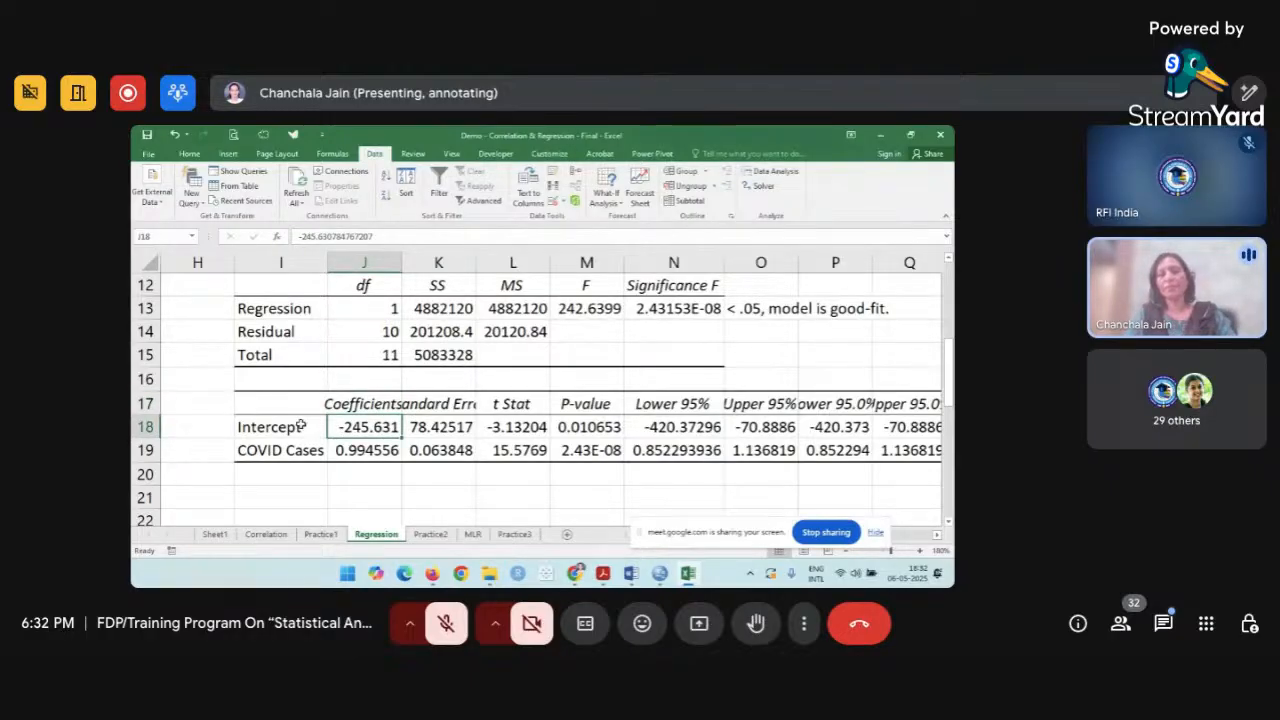
left_click_drag(300, 426, 372, 426)
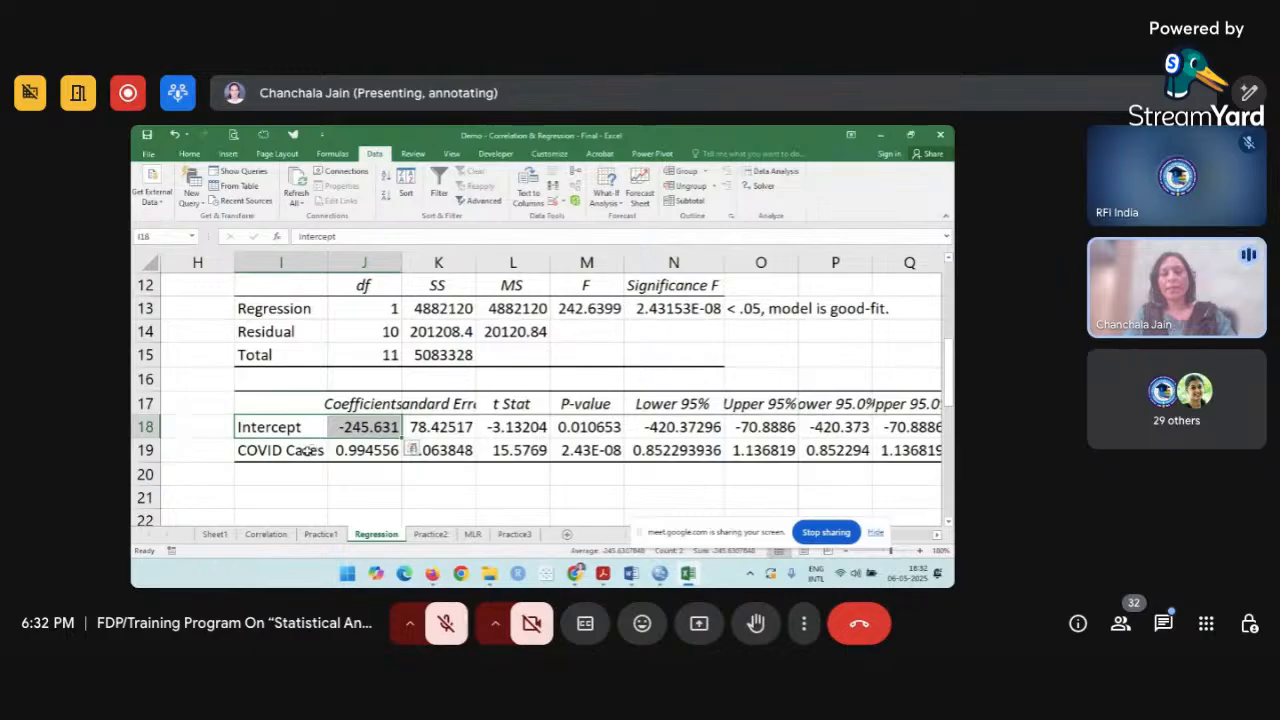
left_click_drag(308, 451, 361, 453)
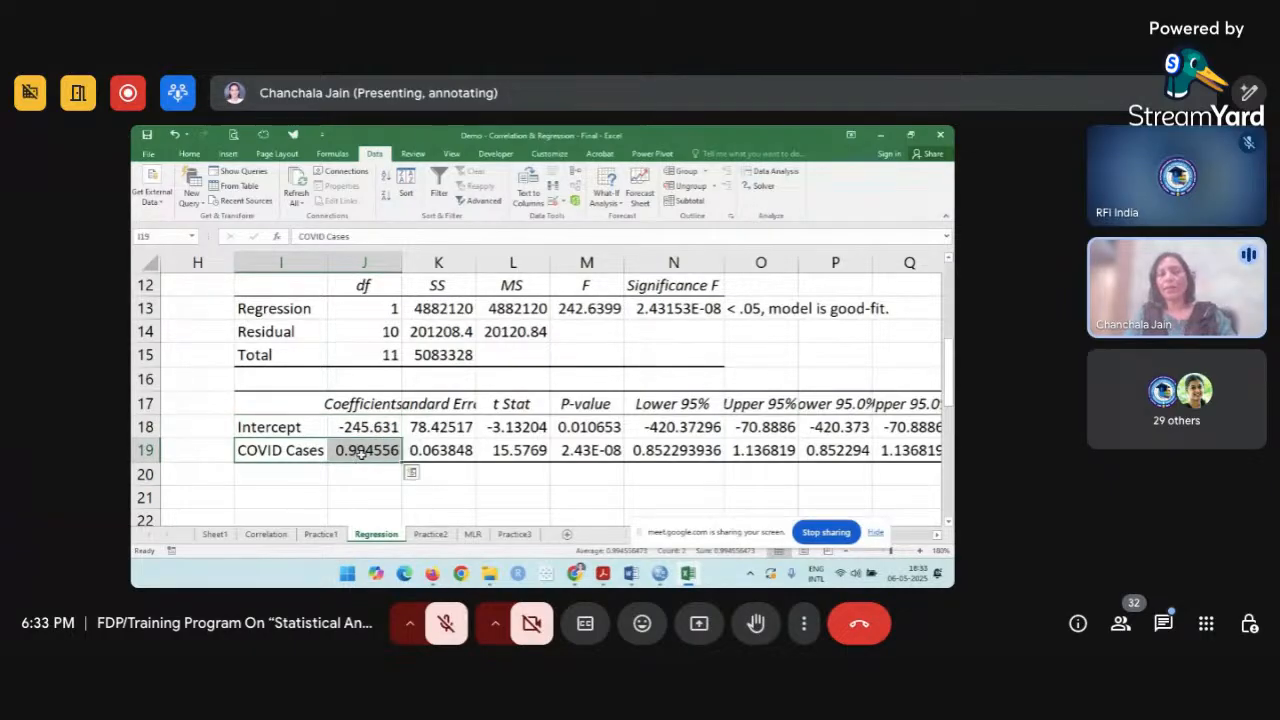
left_click(361, 453)
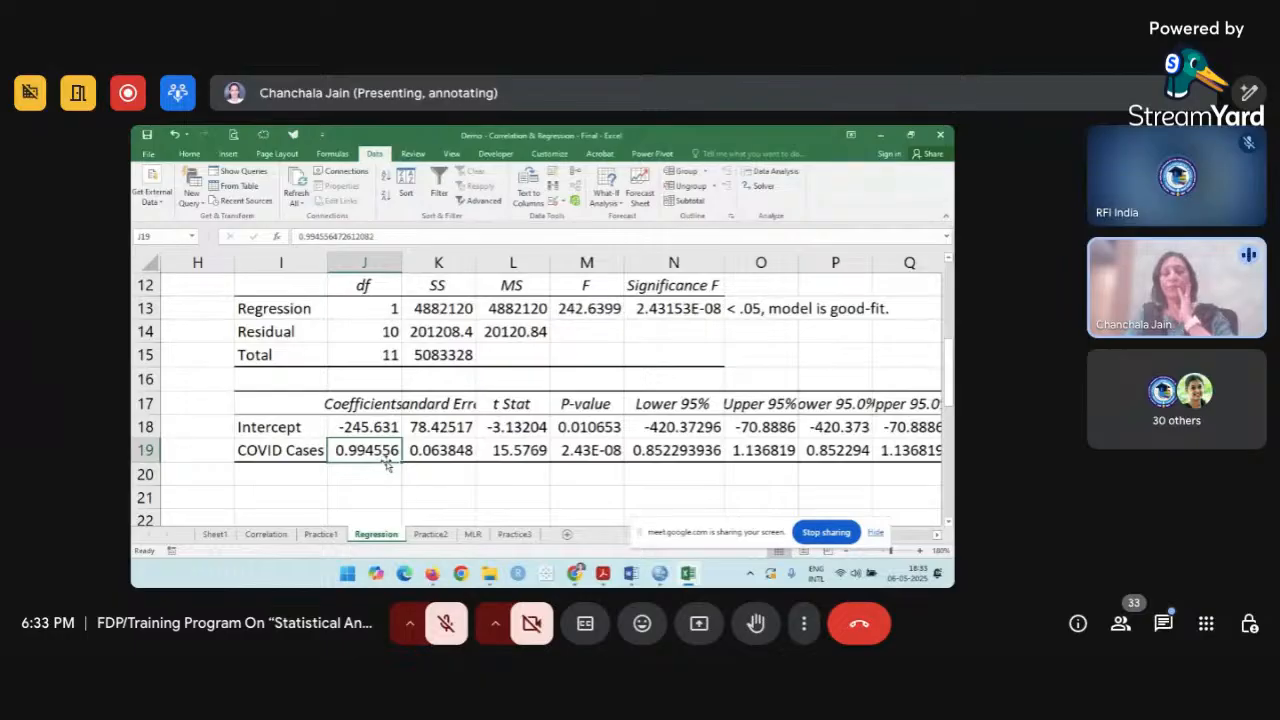
left_click_drag(376, 428, 378, 451)
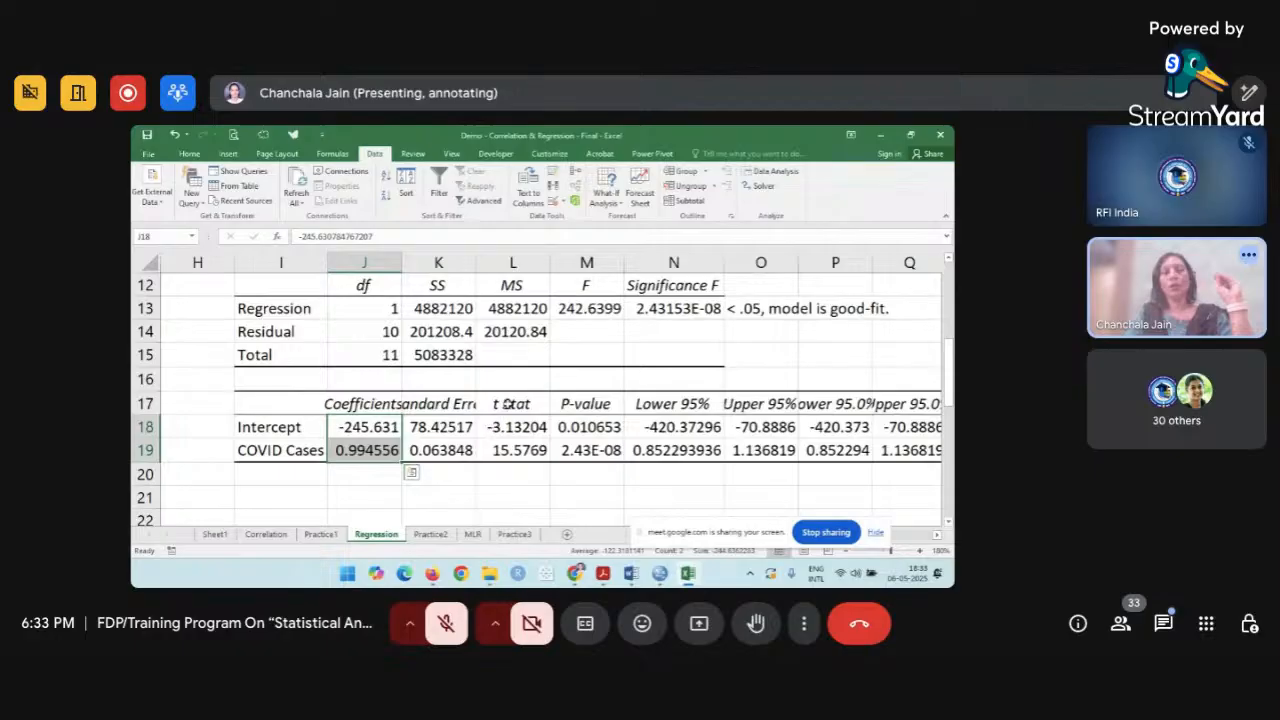
Examine the t Stat and P-value columns for the Intercept and COVID Cases rows.
left_click_drag(505, 405, 569, 443)
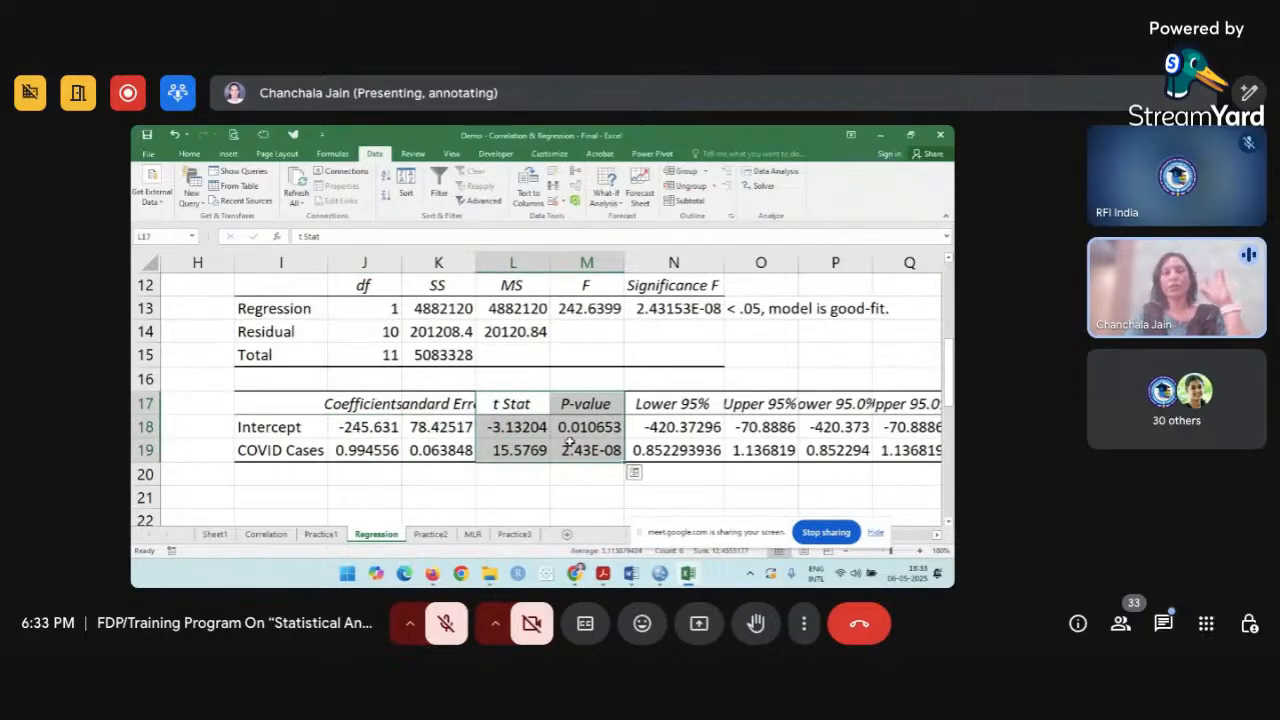
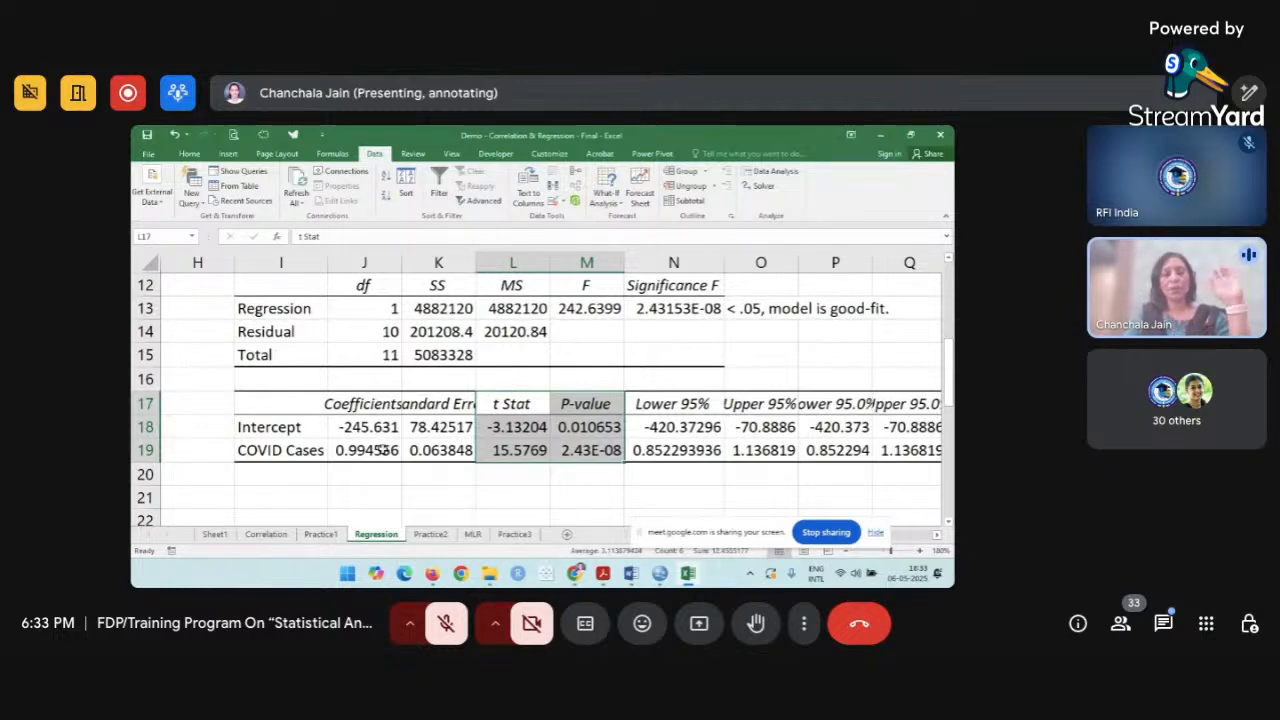
left_click(586, 430)
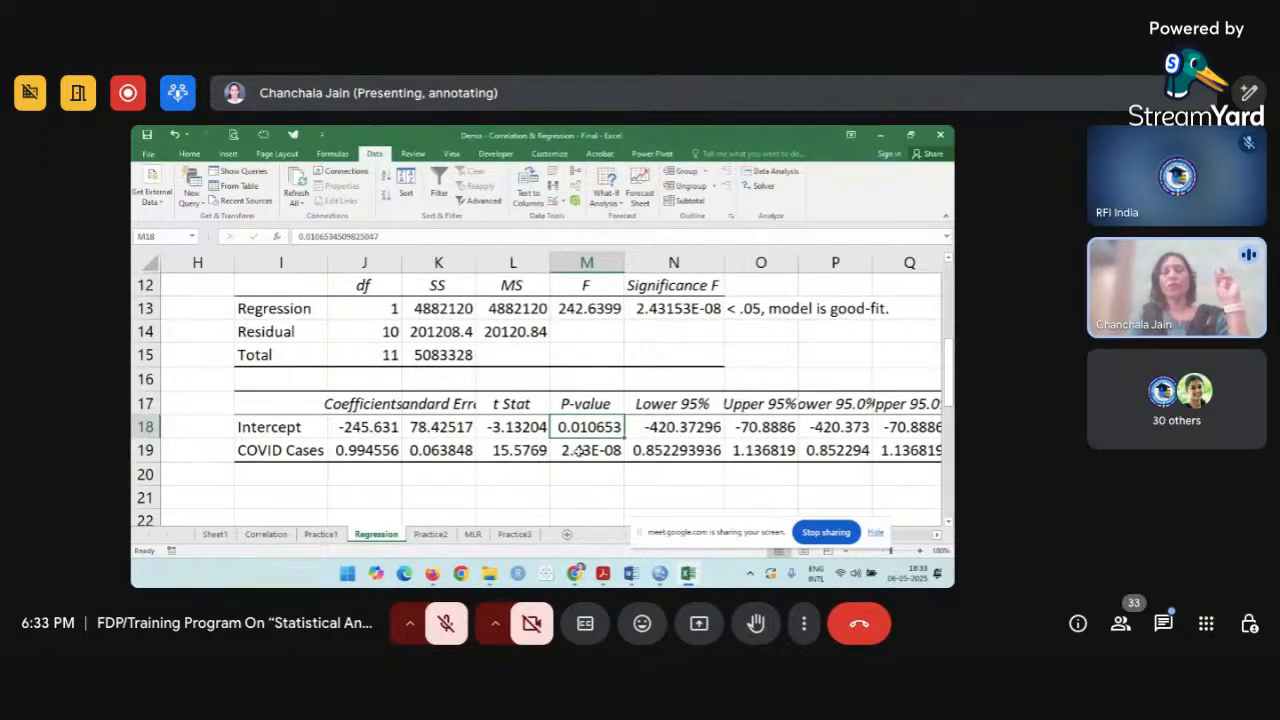
left_click(588, 451)
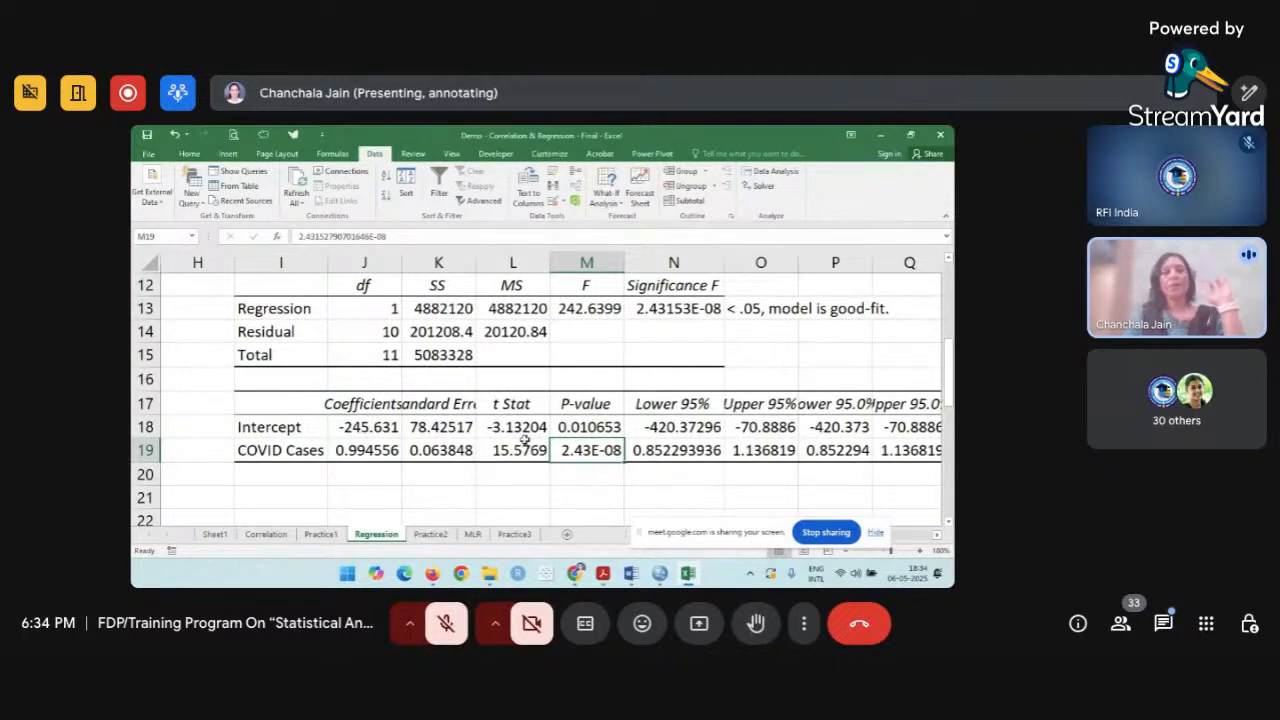
Compare the Lower 95% and Upper 95% confidence bounds with the coefficients in the coefficients table.
scroll(525, 438, "right", 2)
left_click(541, 412)
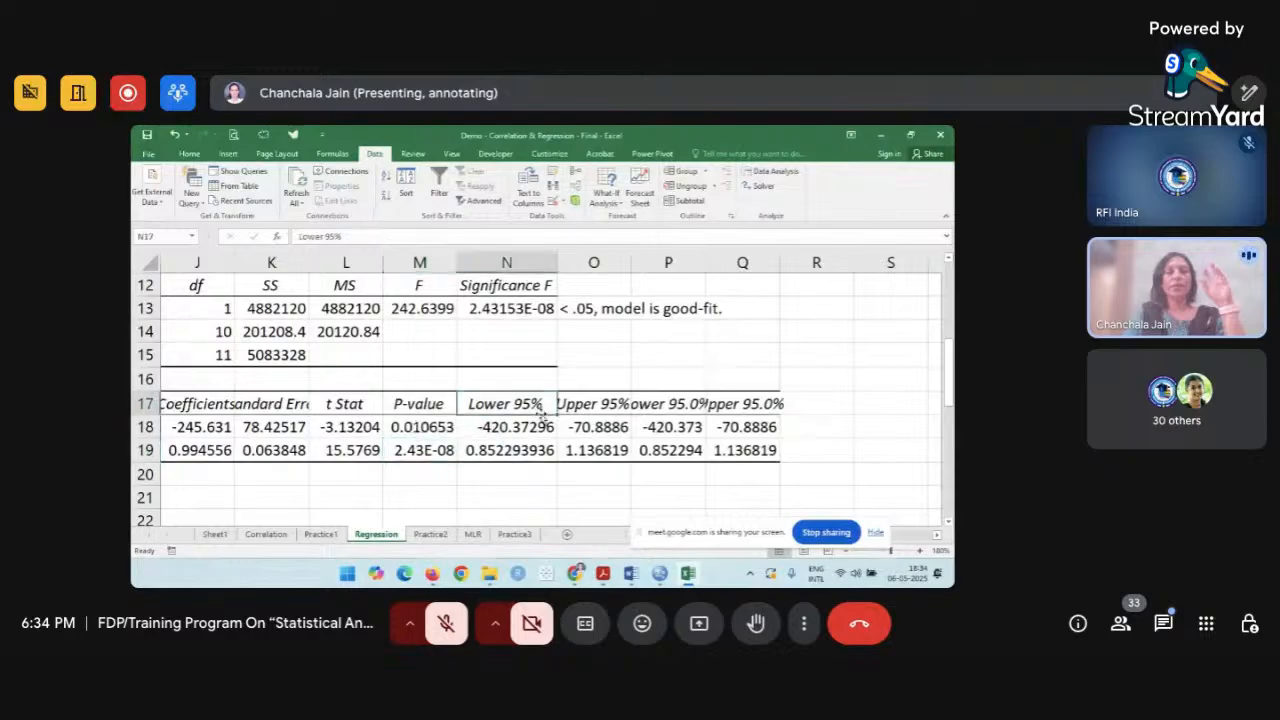
left_click(618, 407)
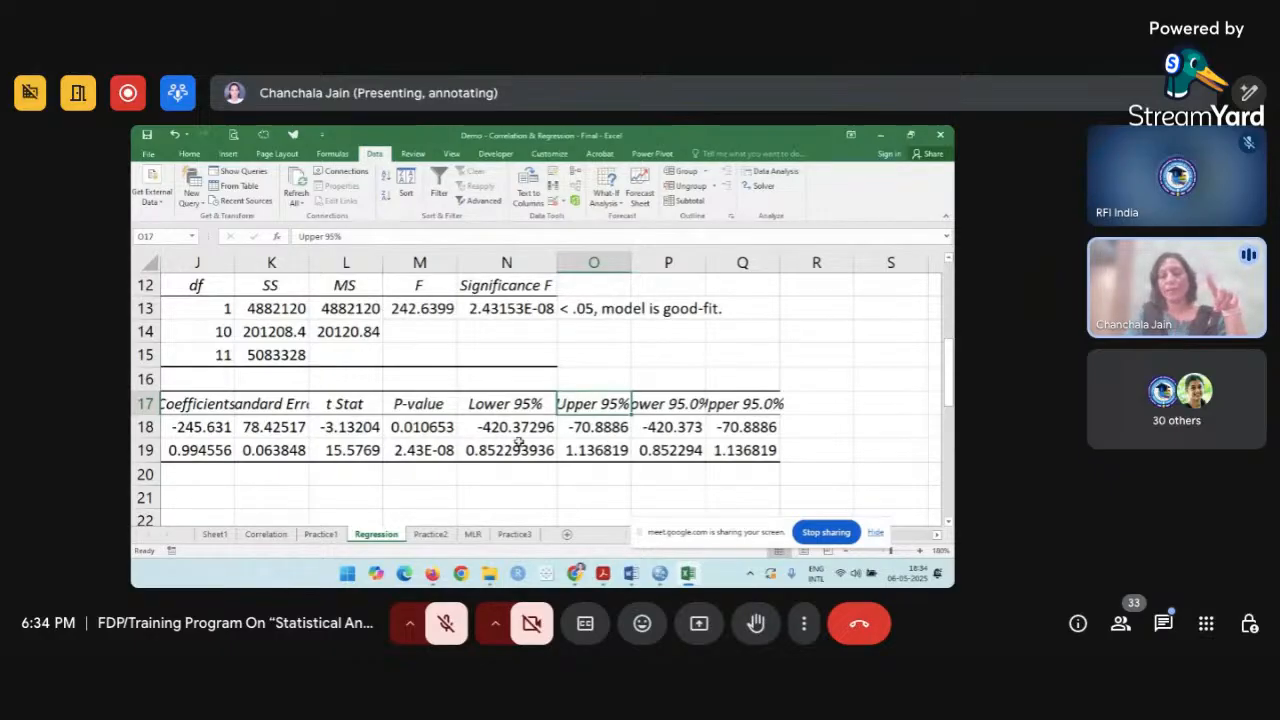
scroll(595, 449, "left", 5)
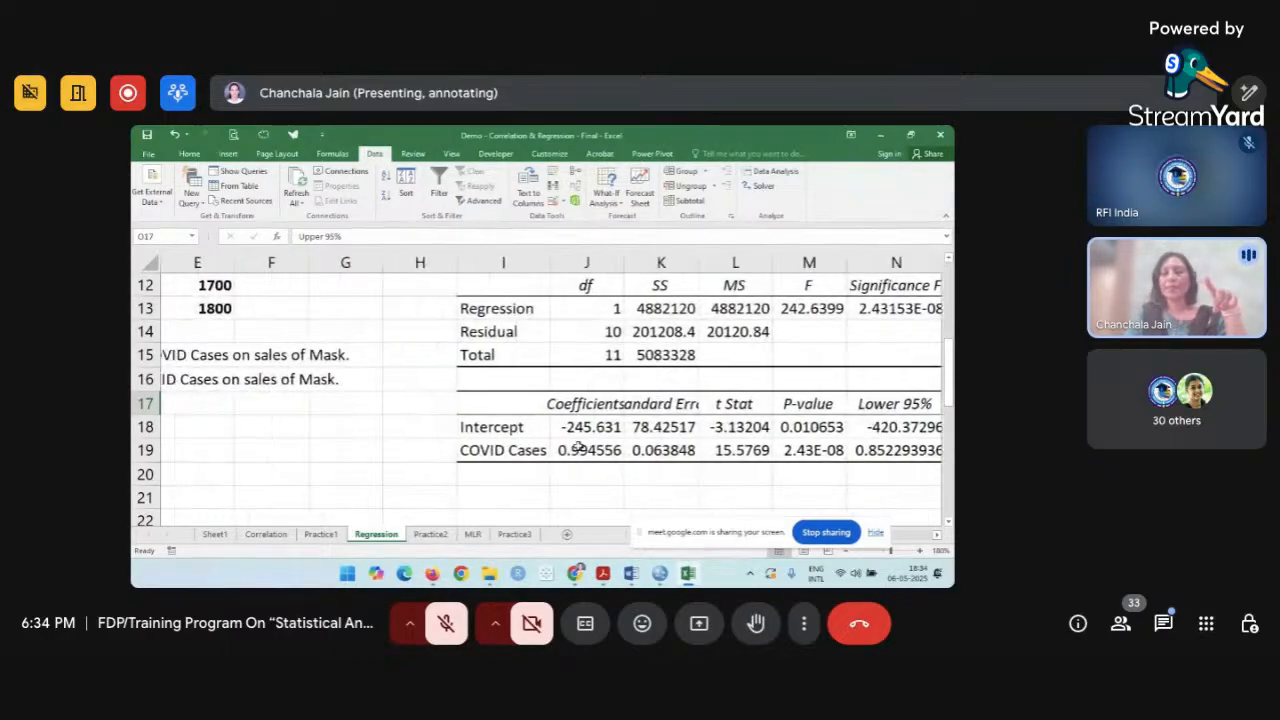
scroll(578, 447, "right", 2)
scroll(578, 447, "left", 1)
scroll(578, 447, "right", 3)
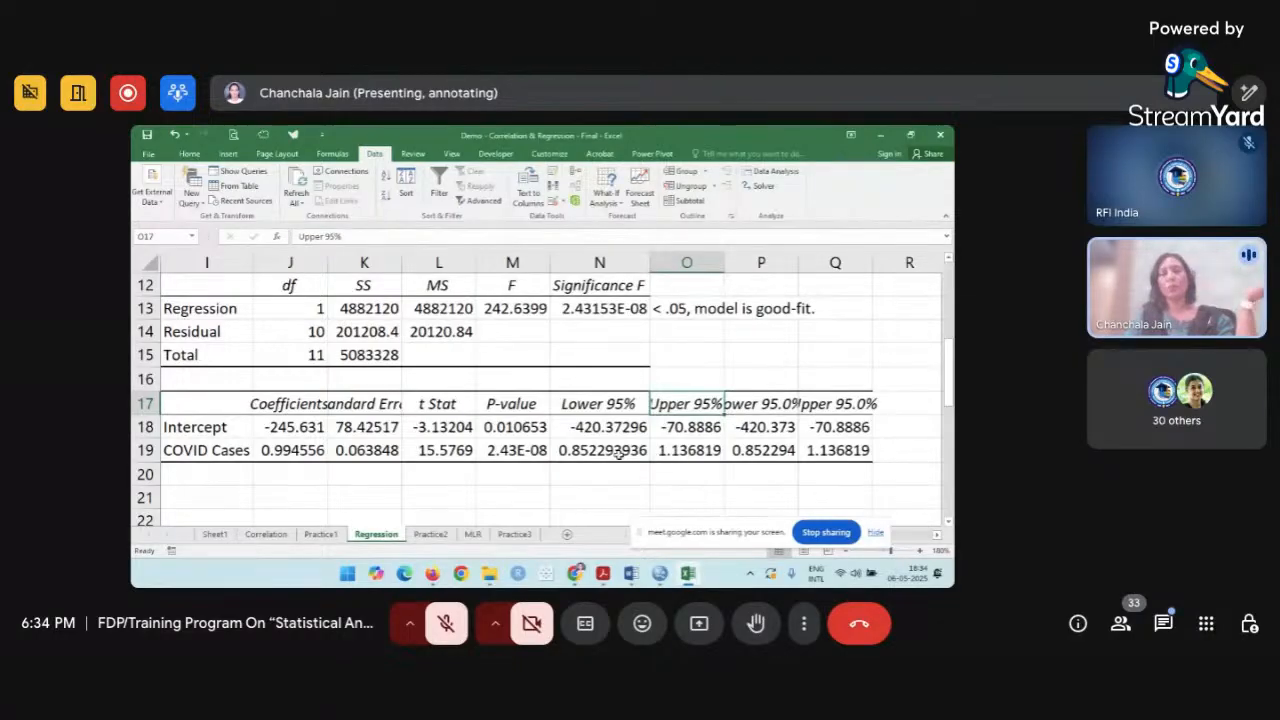
left_click(656, 456)
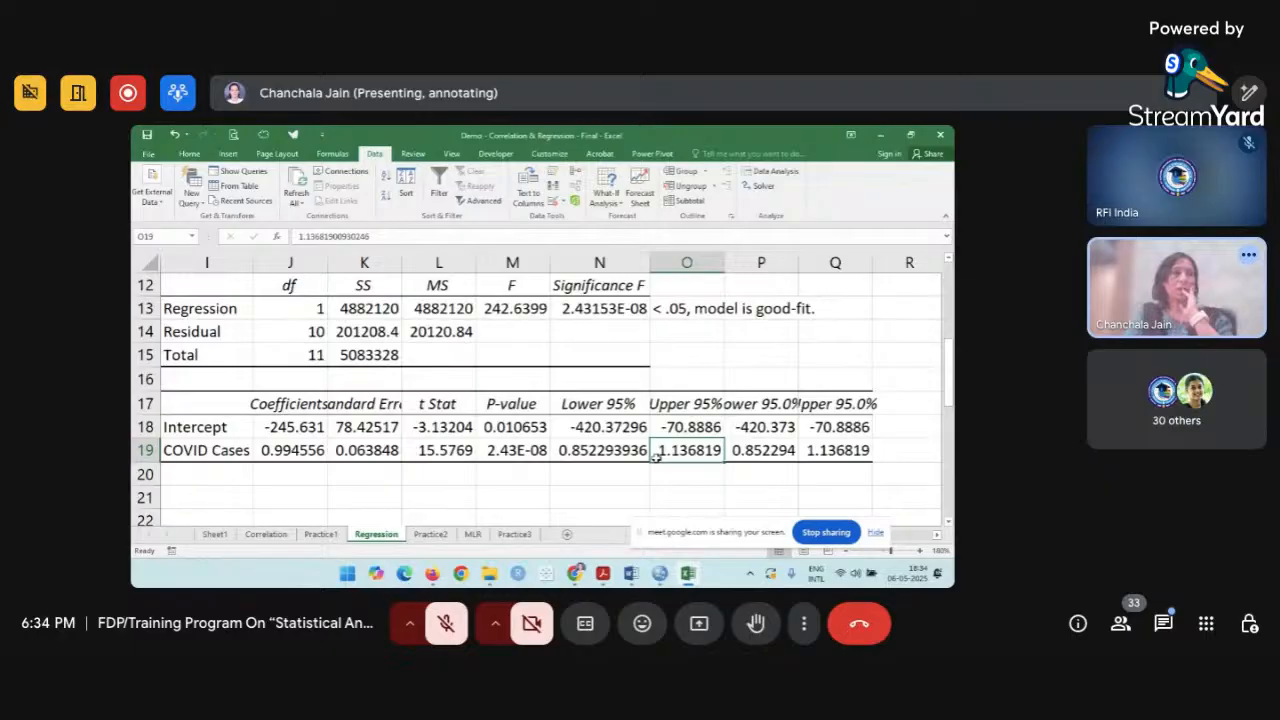
Enter the general regression equation "Y = a + b*X" in J21 below the coefficients table.
scroll(656, 456, "left", 2)
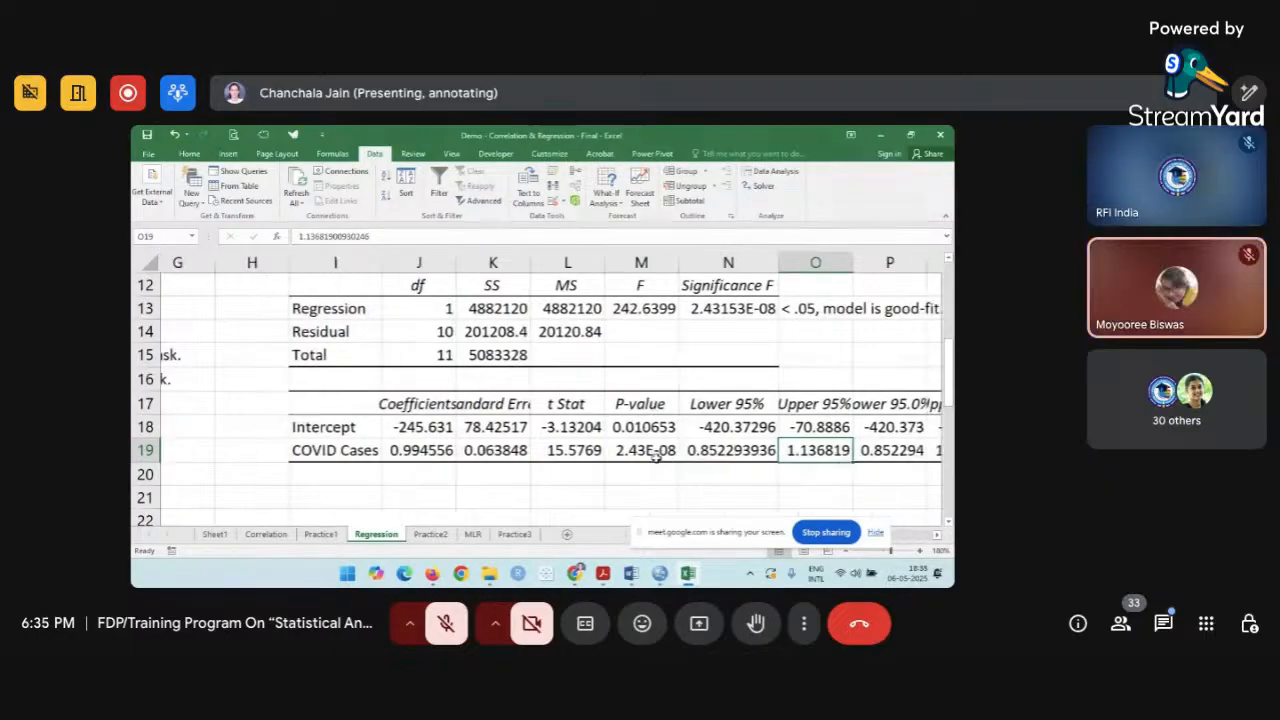
left_click(427, 491)
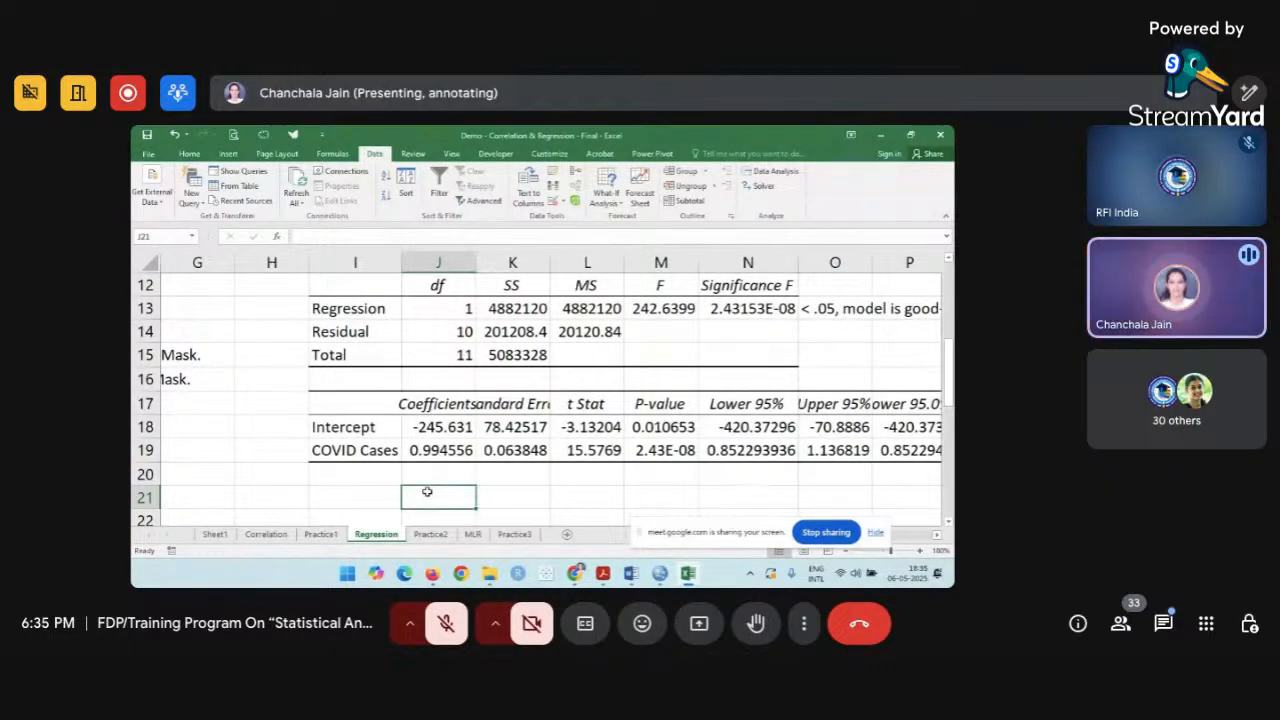
type("Y =")
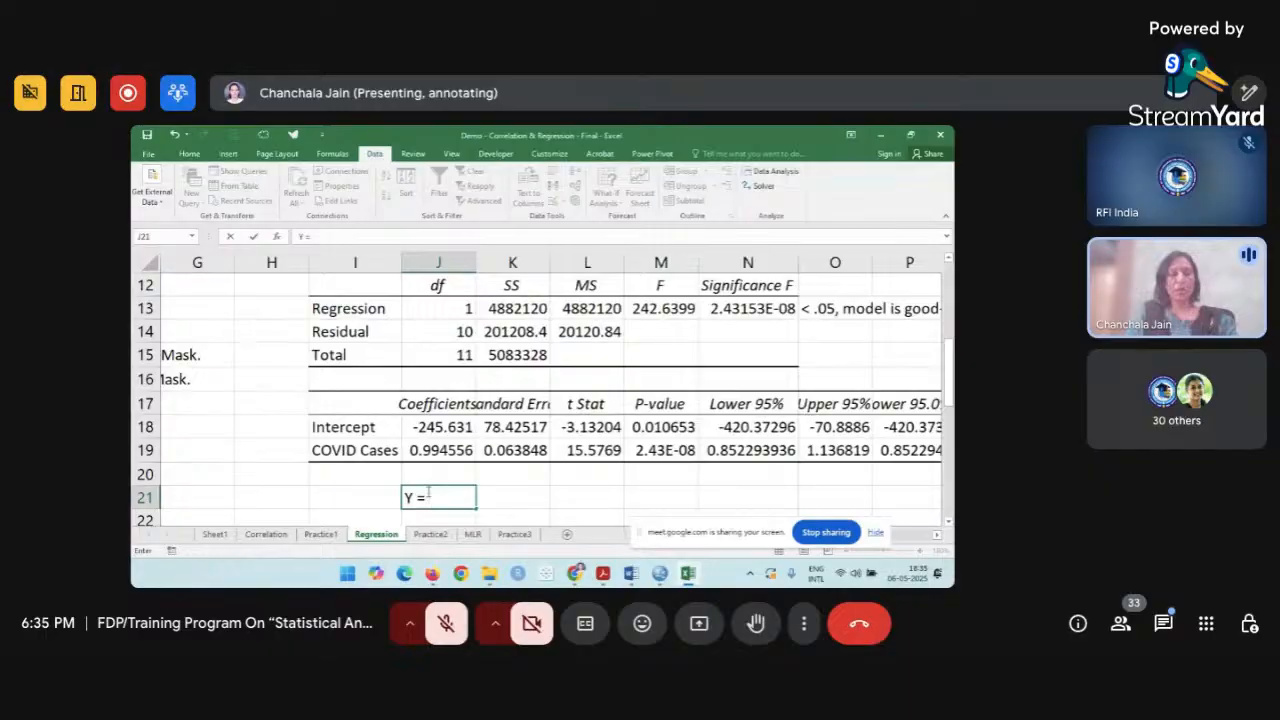
type(" a")
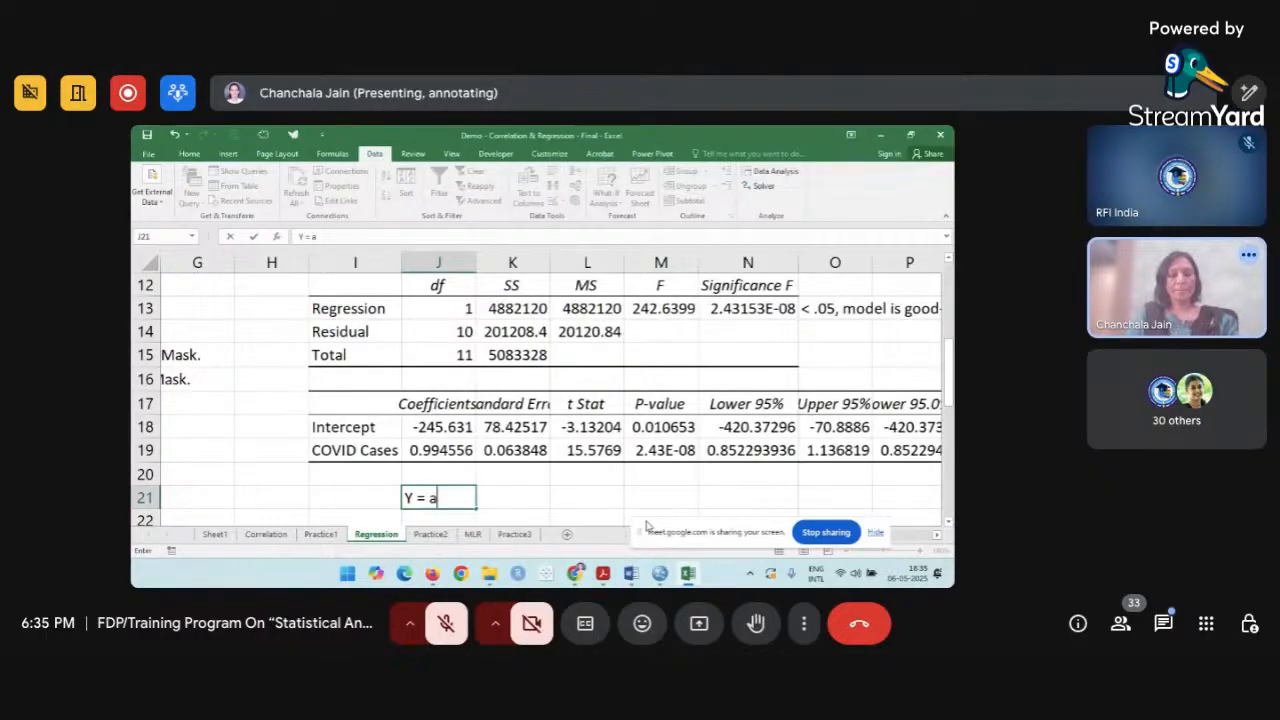
type(" + ")
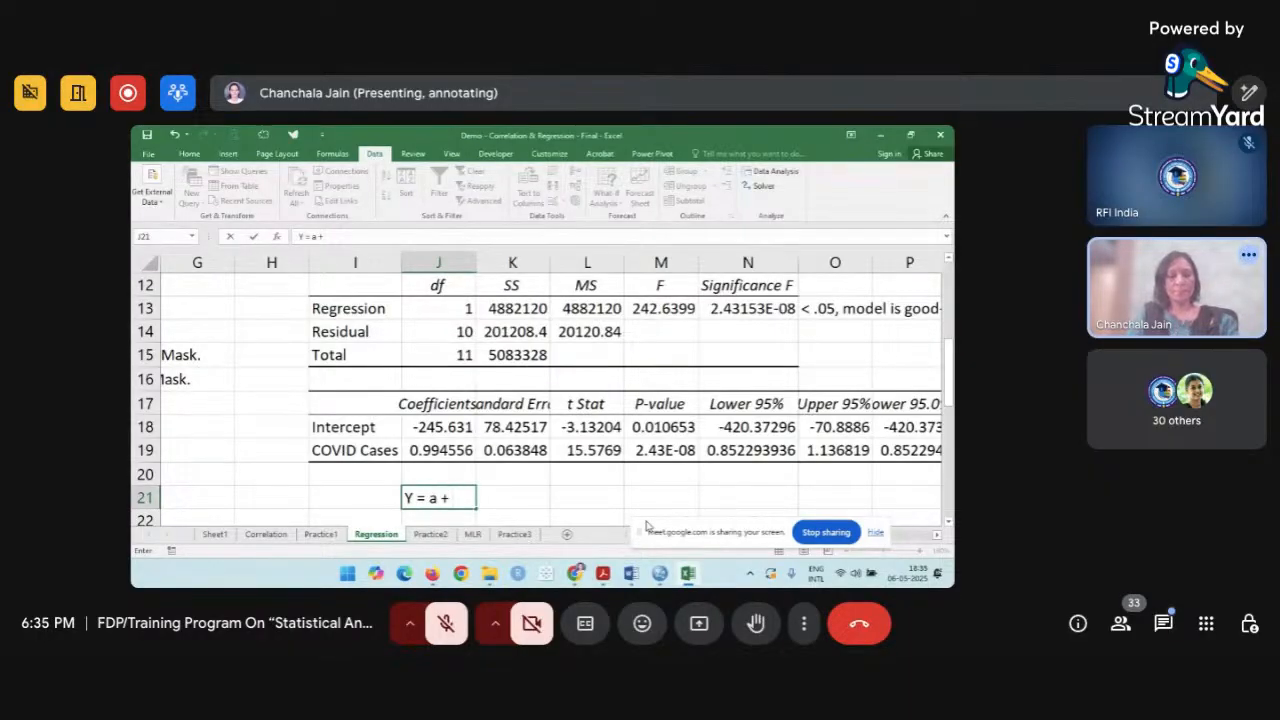
type("b*X")
key("Return")
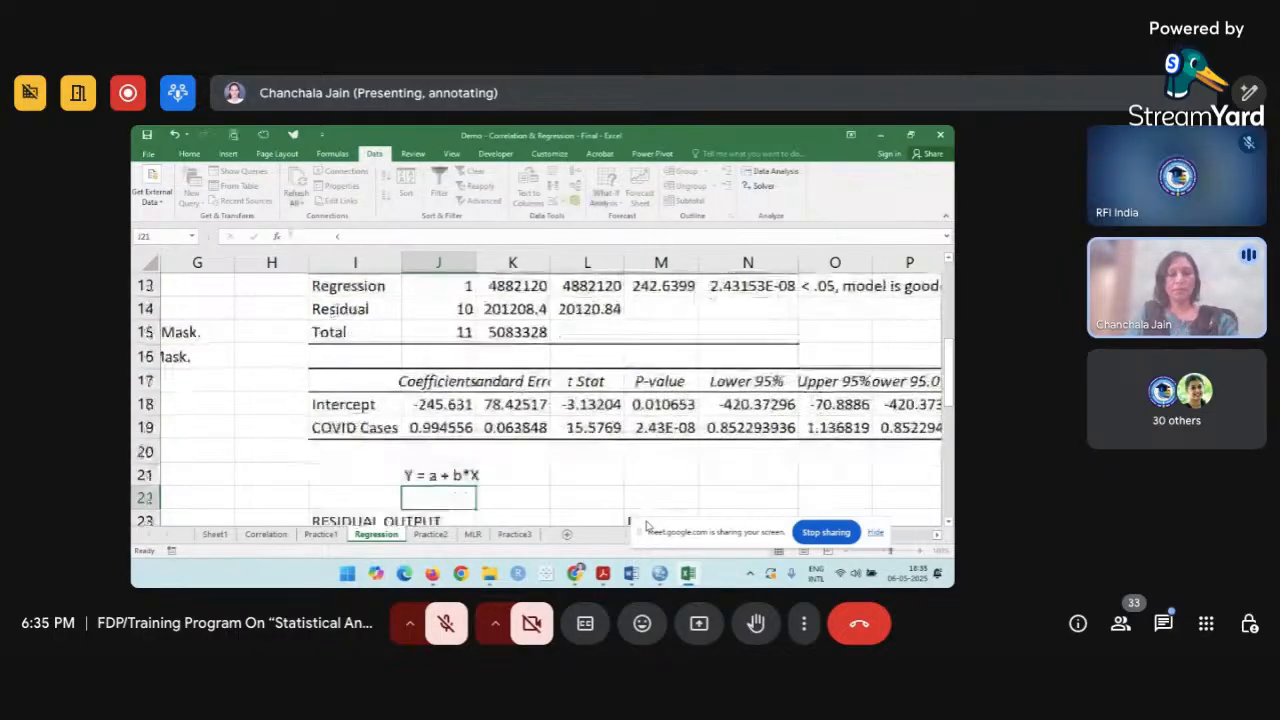
Enter the fitted equation "Mask Sold = -245.631 +0.99*No. of COVID Cases" in J22 beneath the general equation.
type("S")
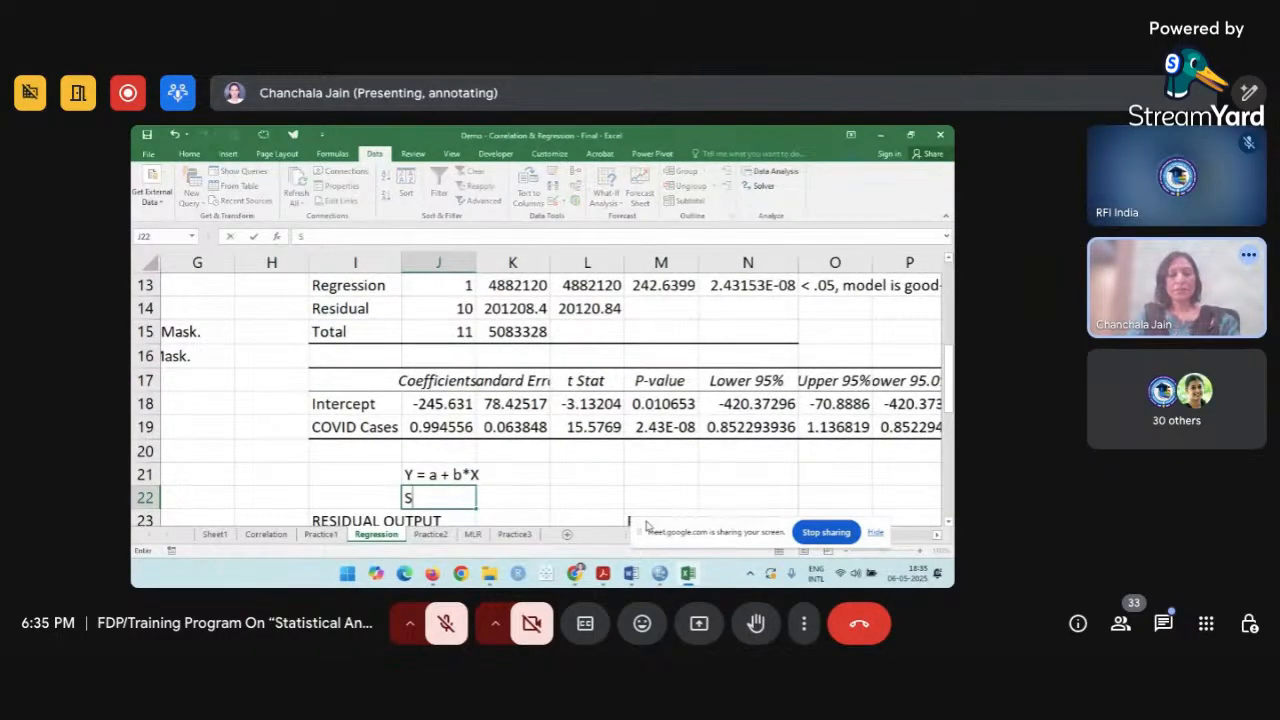
key("BackSpace")
type("Mask")
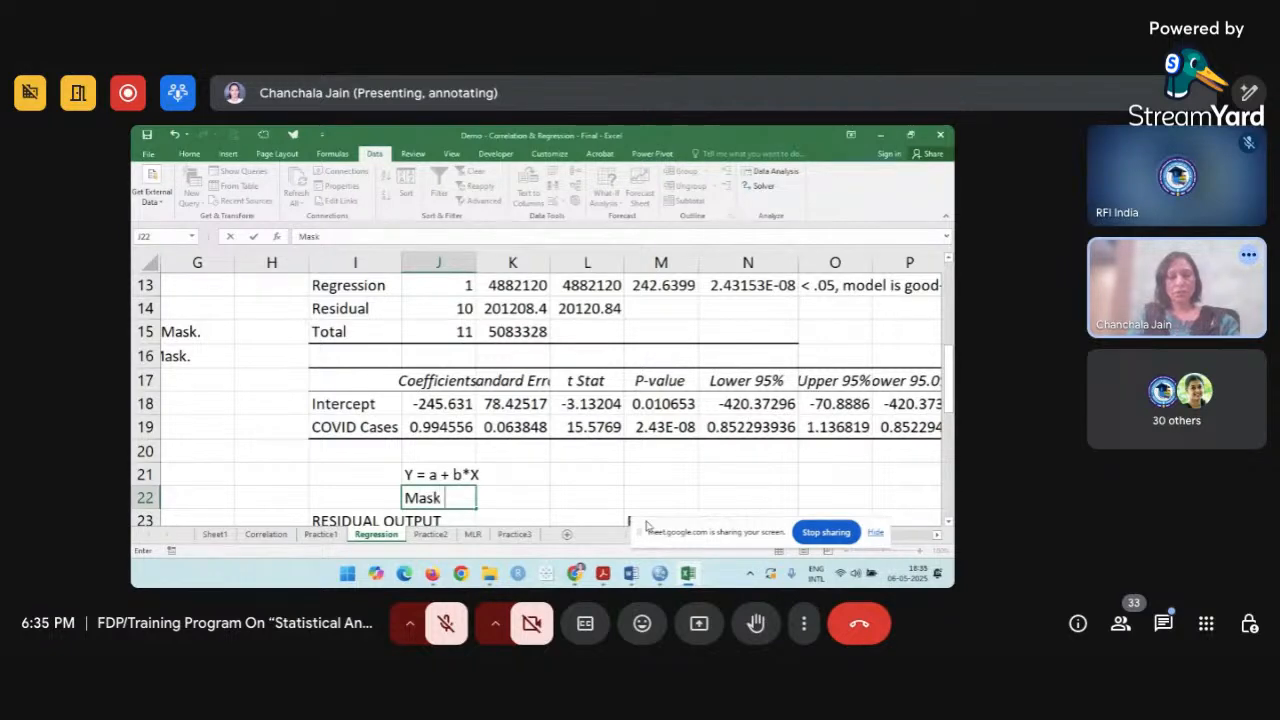
type(" Sold = -245")
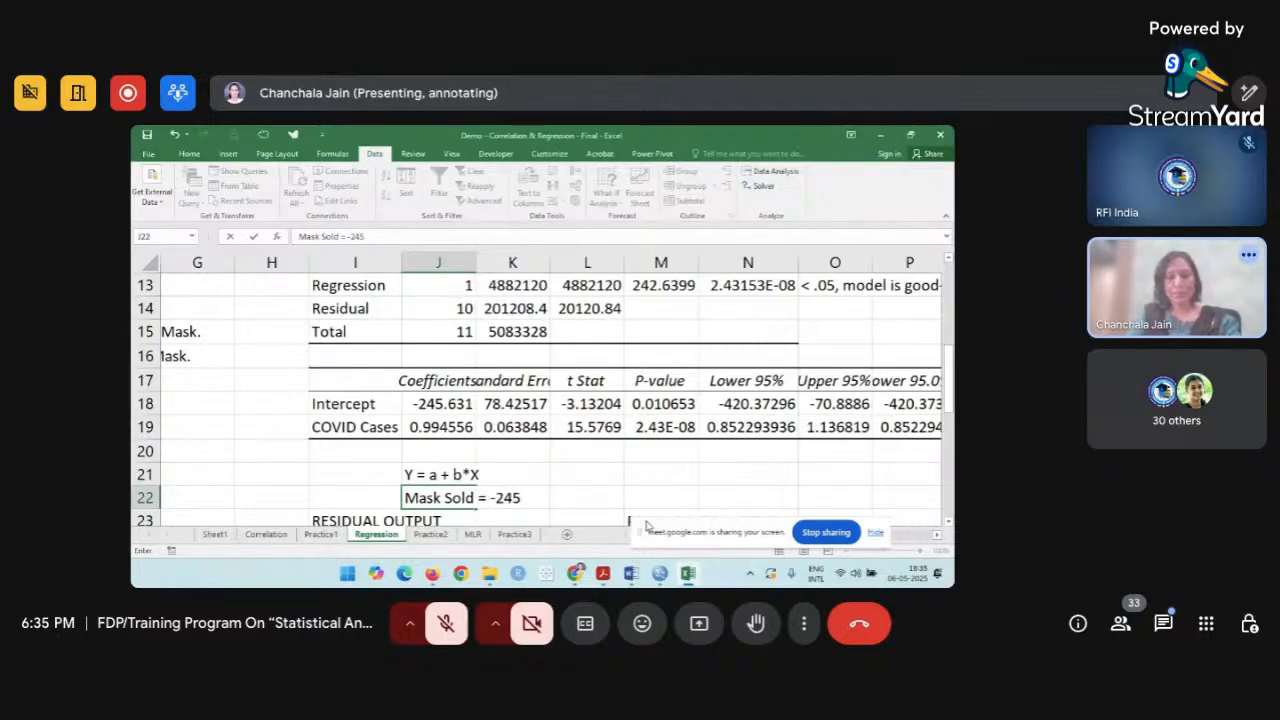
type(".631")
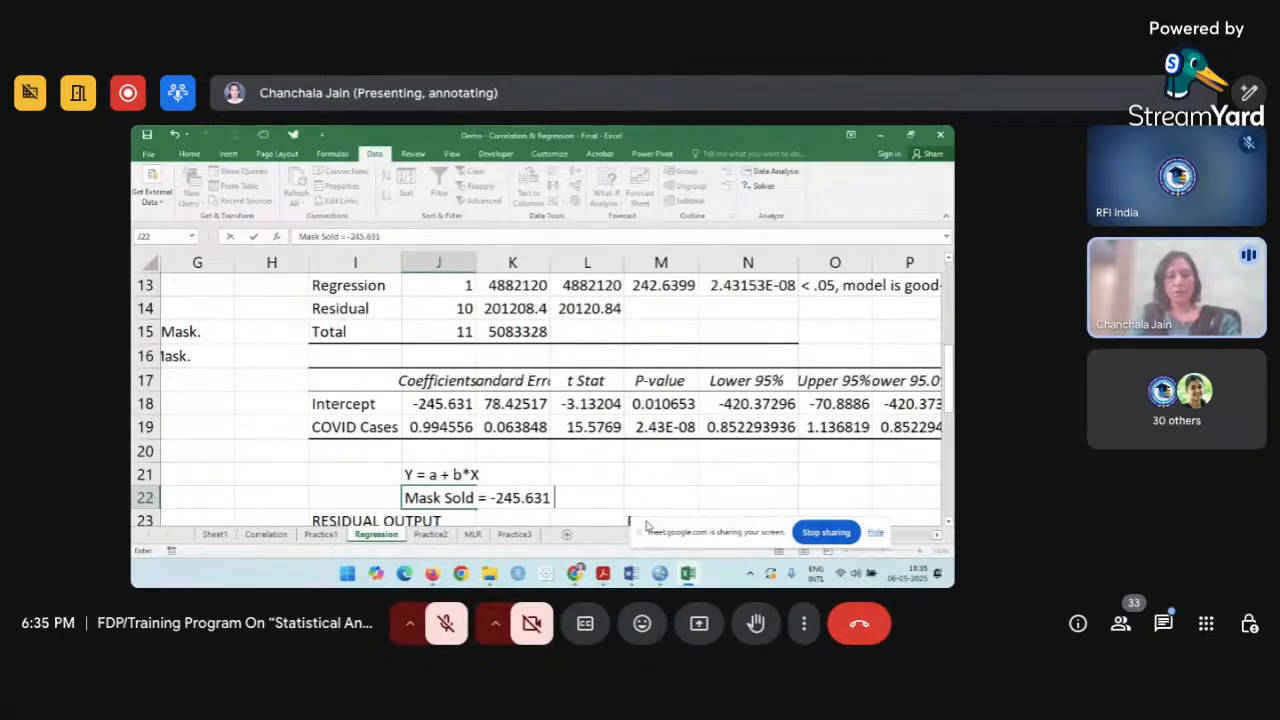
type(" +0.")
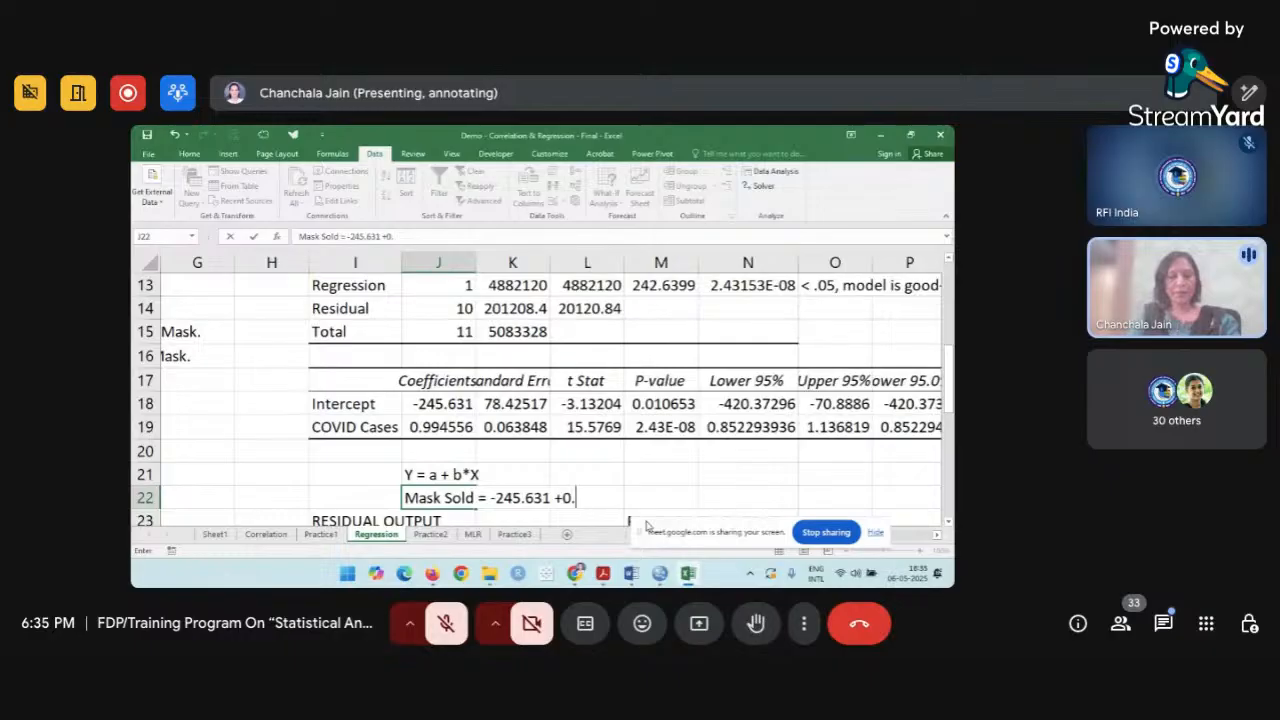
type("99*N")
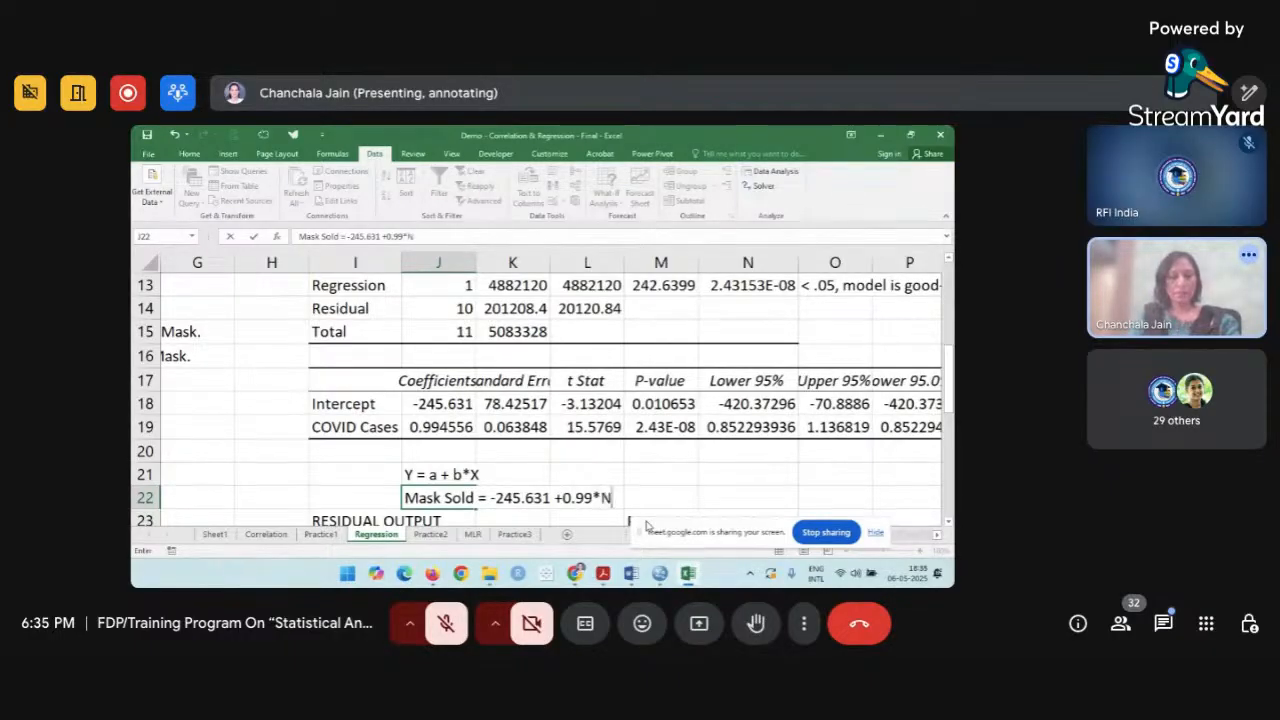
type("o. of COB")
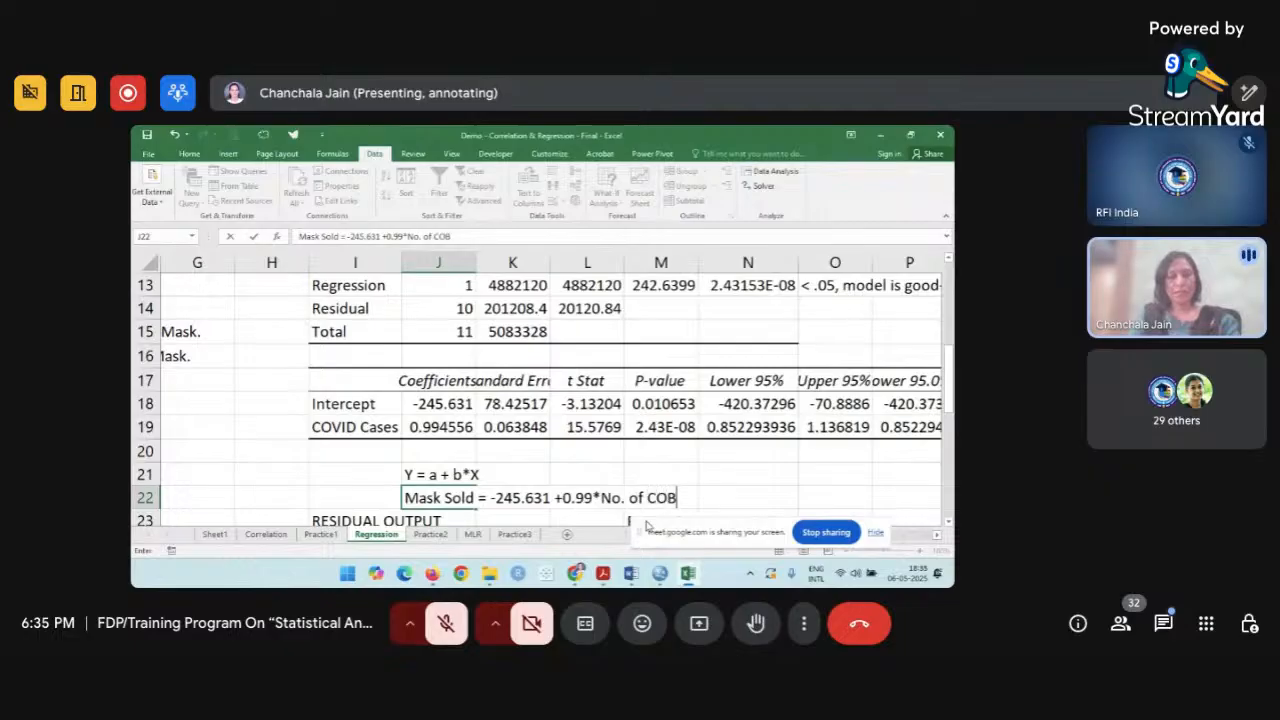
key("BackSpace")
type("VID Cases")
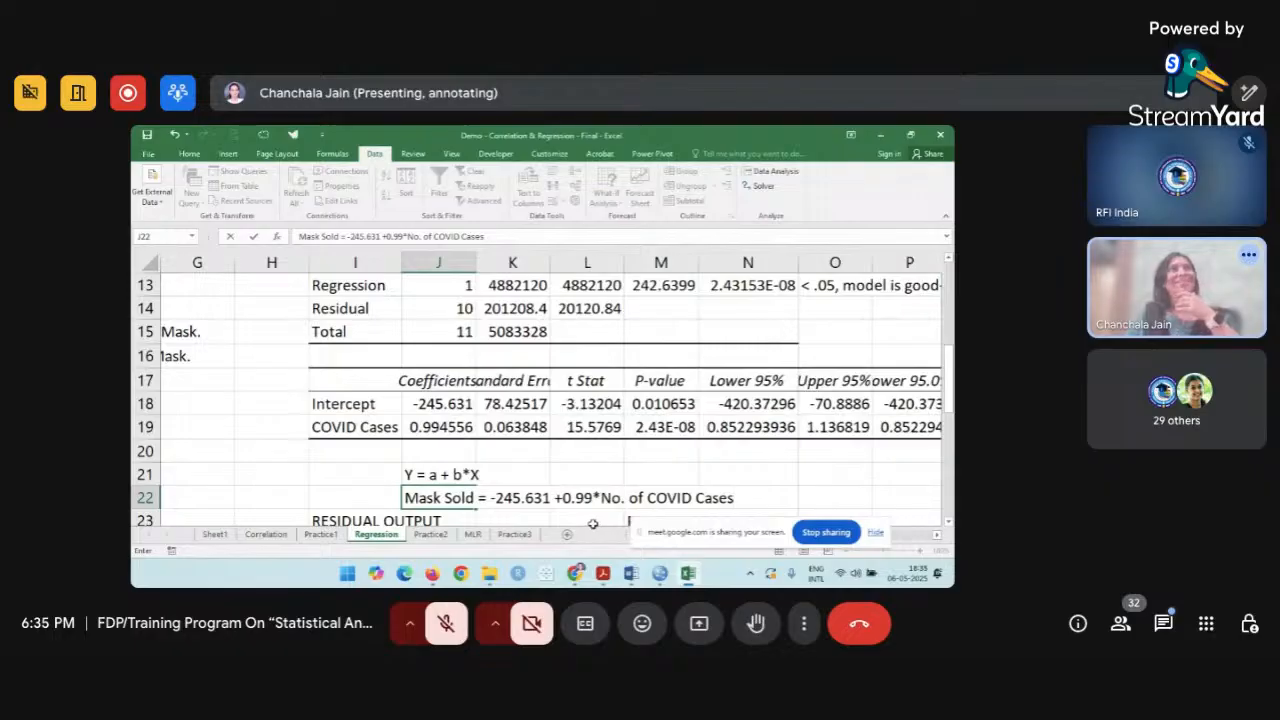
left_click(540, 517)
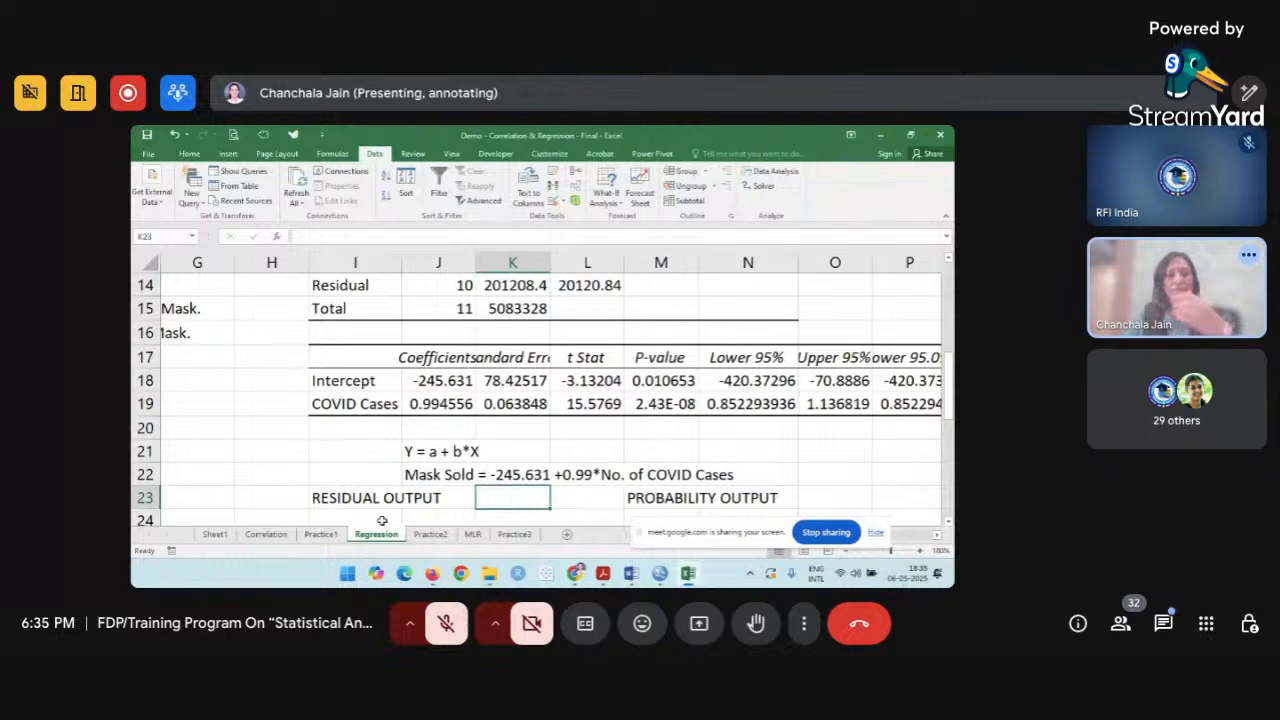
Insert a blank row above the RESIDUAL OUTPUT heading to separate it from the regression equation.
left_click(145, 498)
right_click(146, 500)
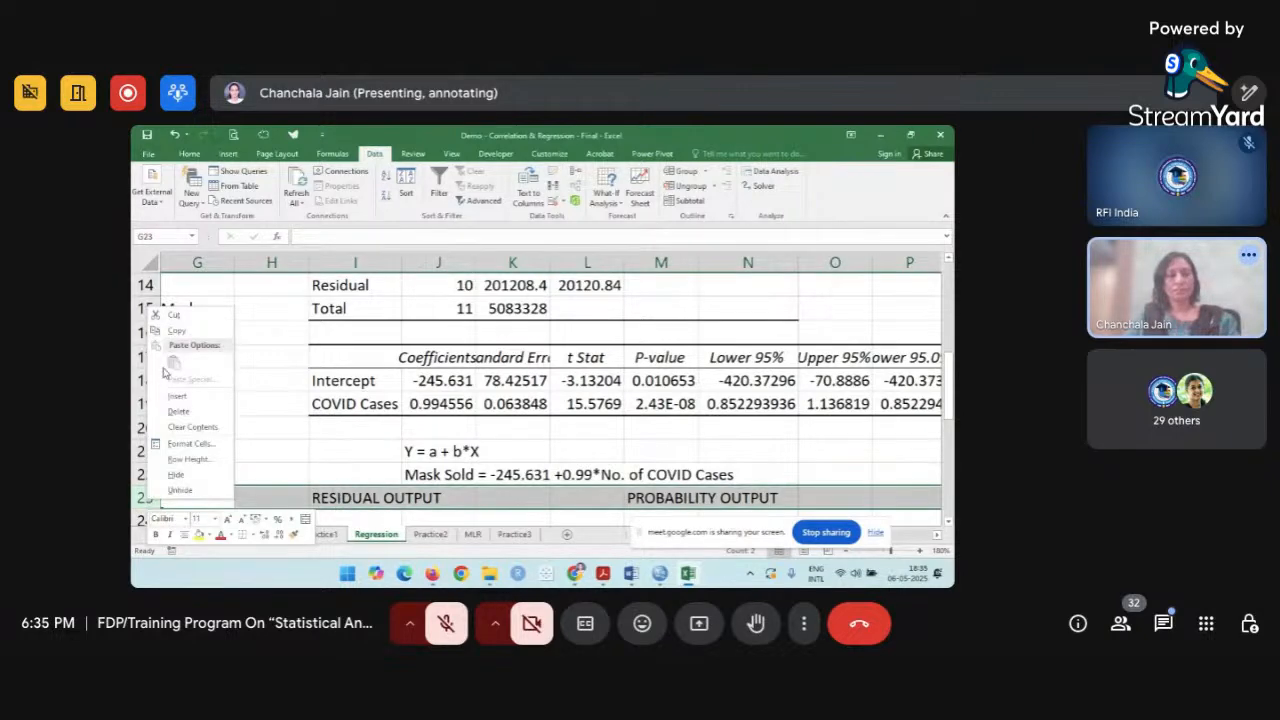
left_click(196, 399)
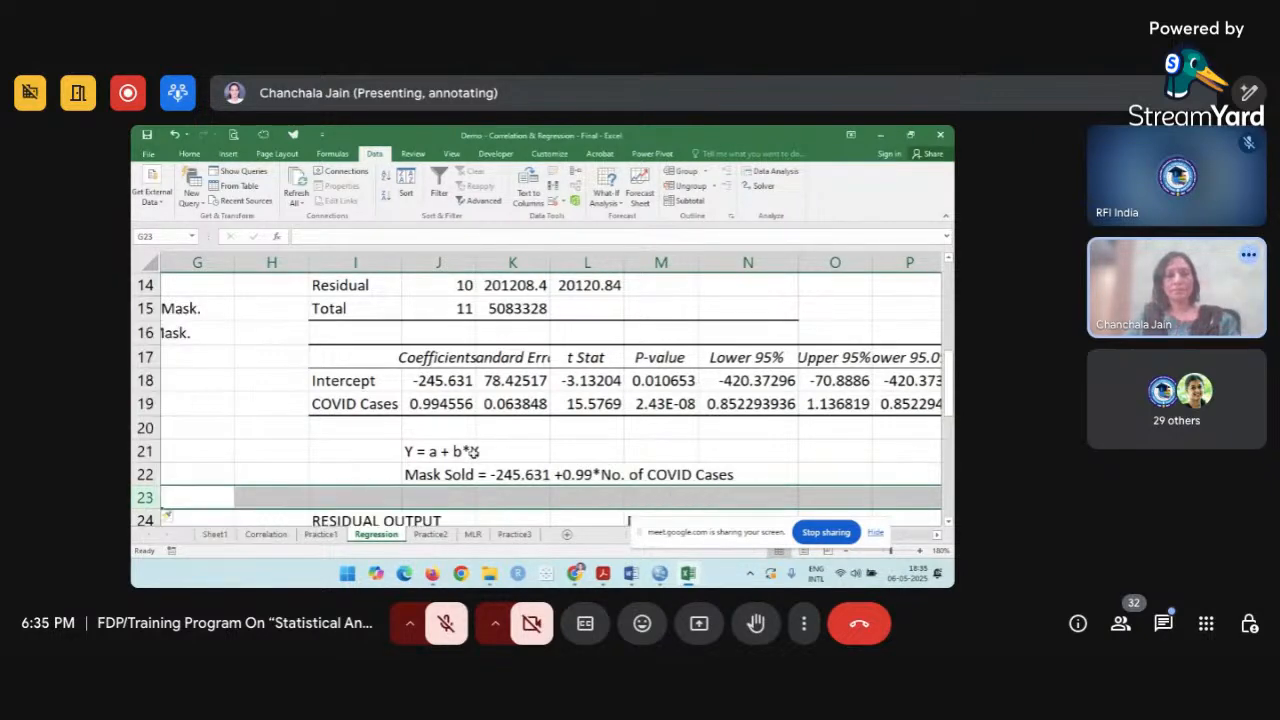
left_click(490, 458)
Review the terms of the fitted Mask Sold equation in row 22.
left_click(447, 477)
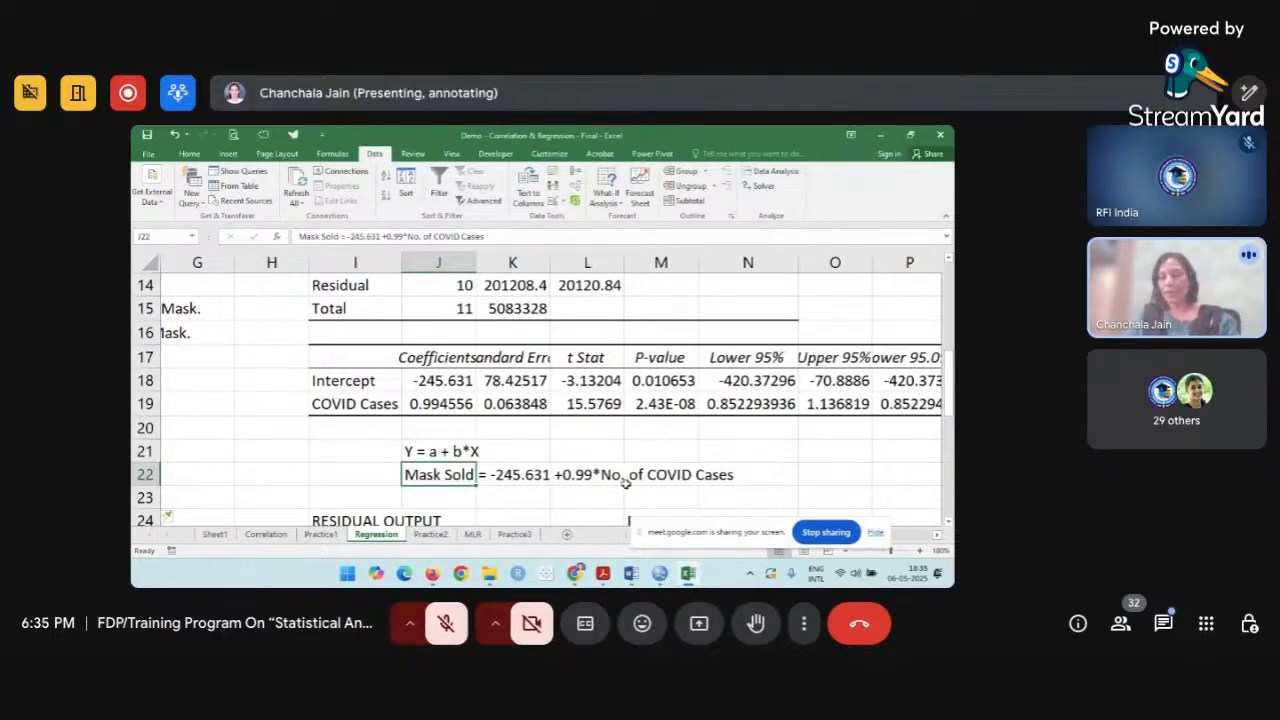
left_click(618, 478)
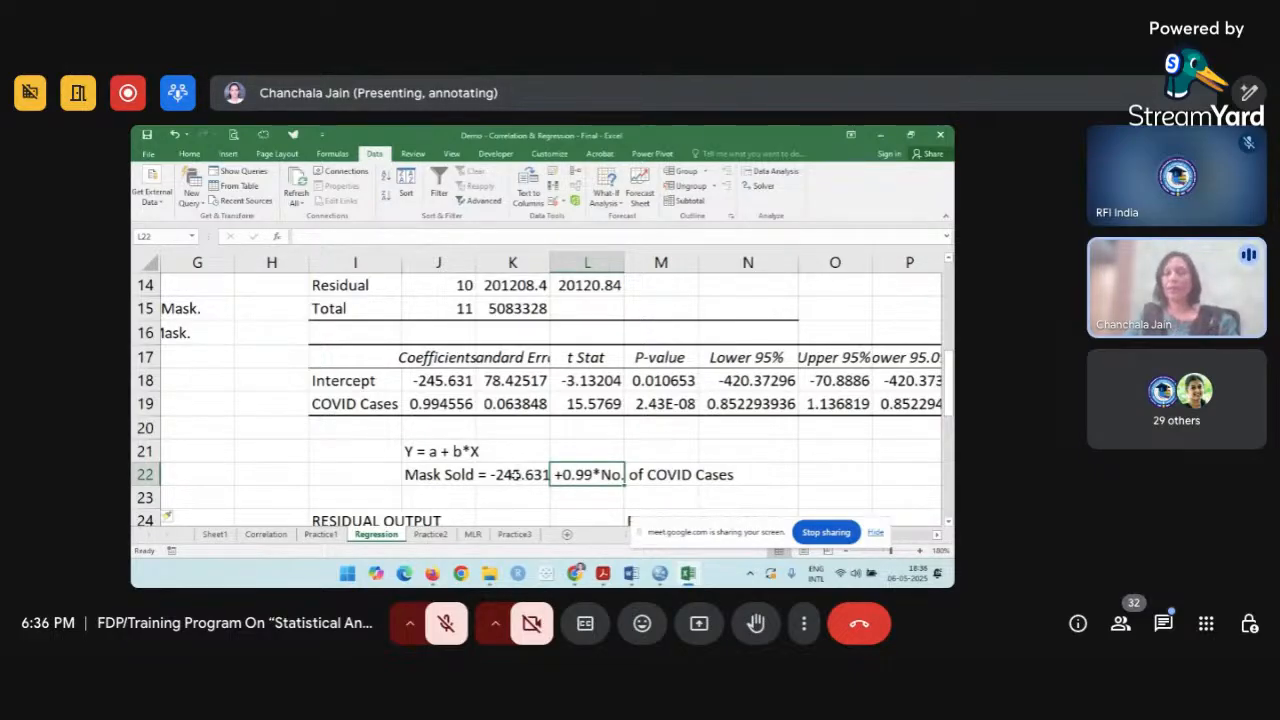
left_click(428, 474)
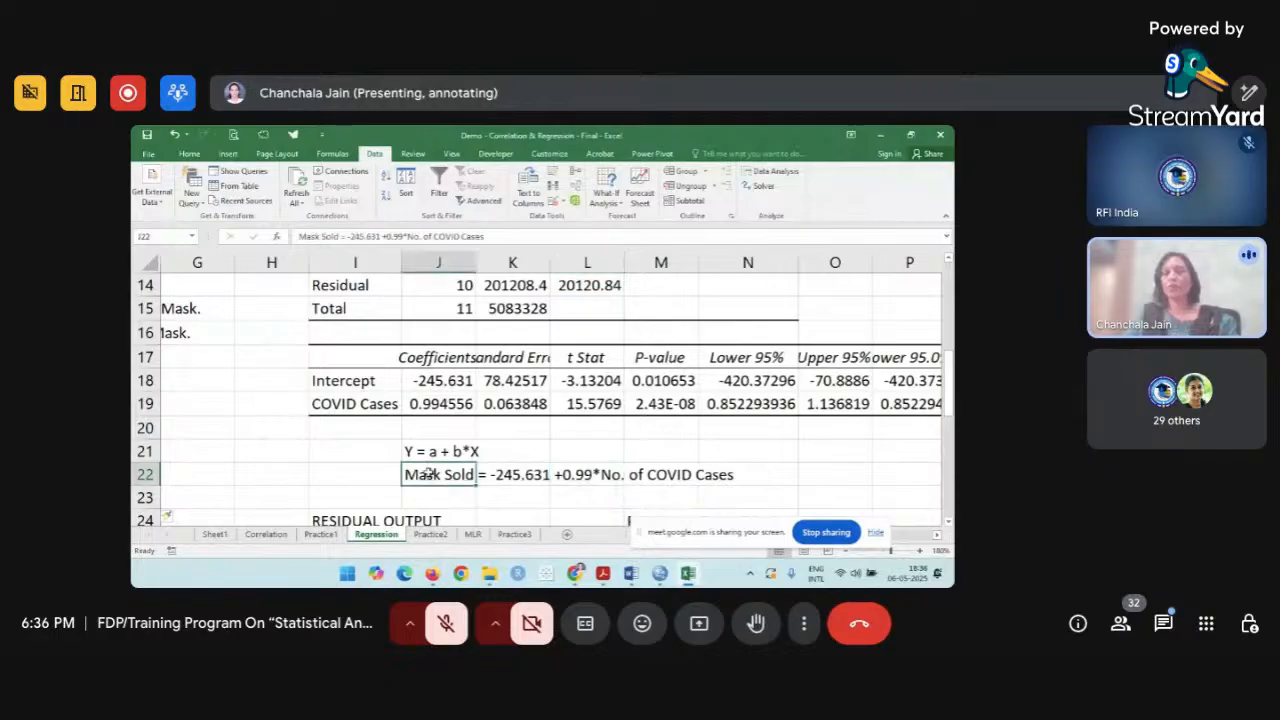
left_click(501, 492)
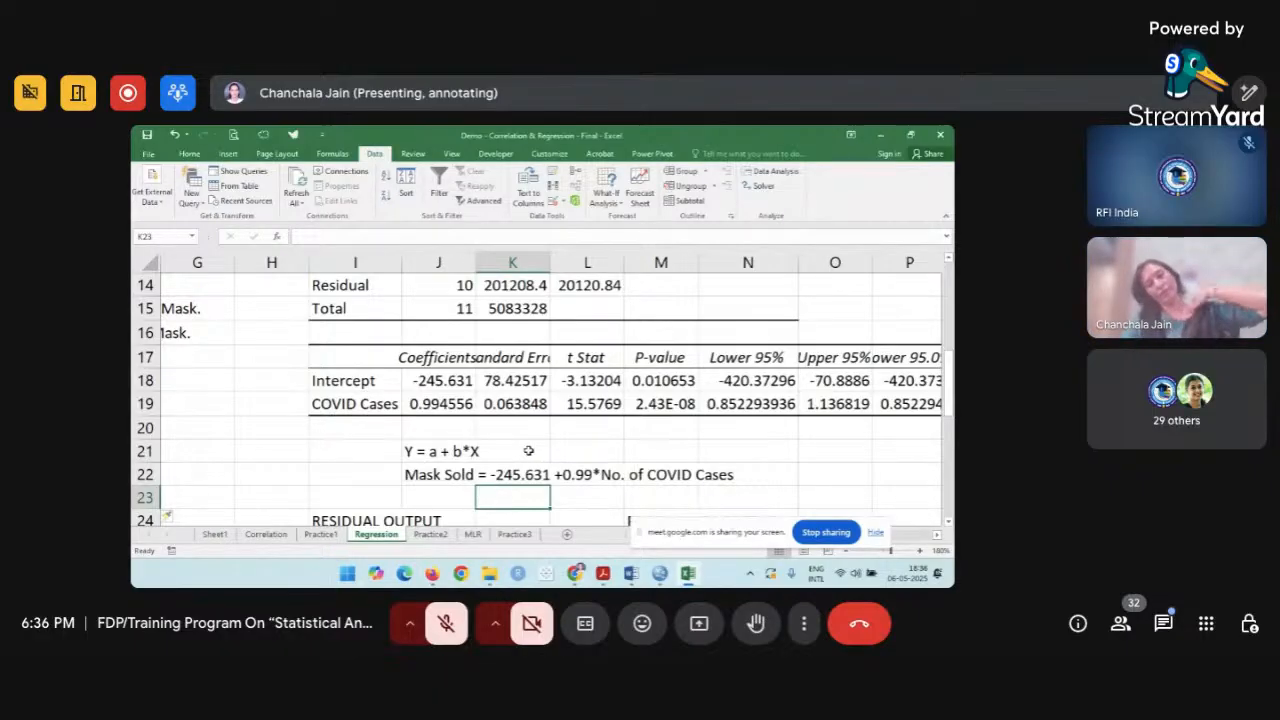
Examine the residual output and probability output tables below the regression equation.
scroll(523, 446, "down", 3)
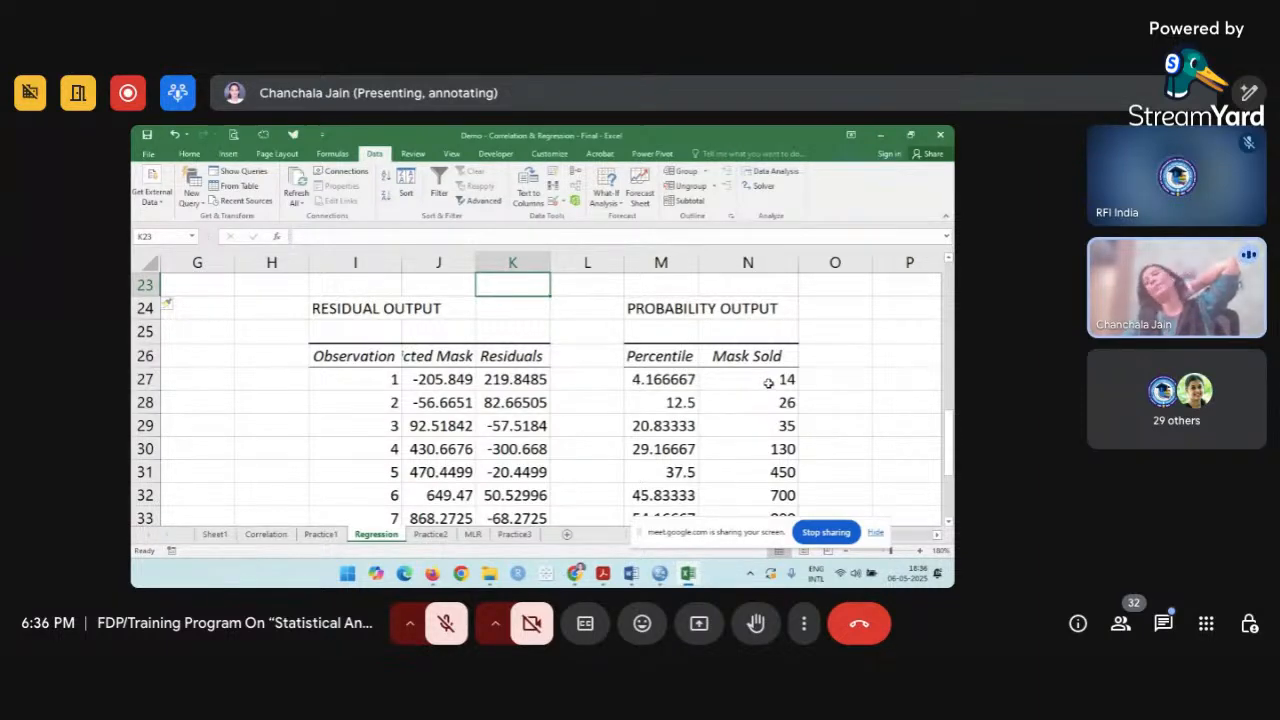
scroll(663, 497, "down", 2)
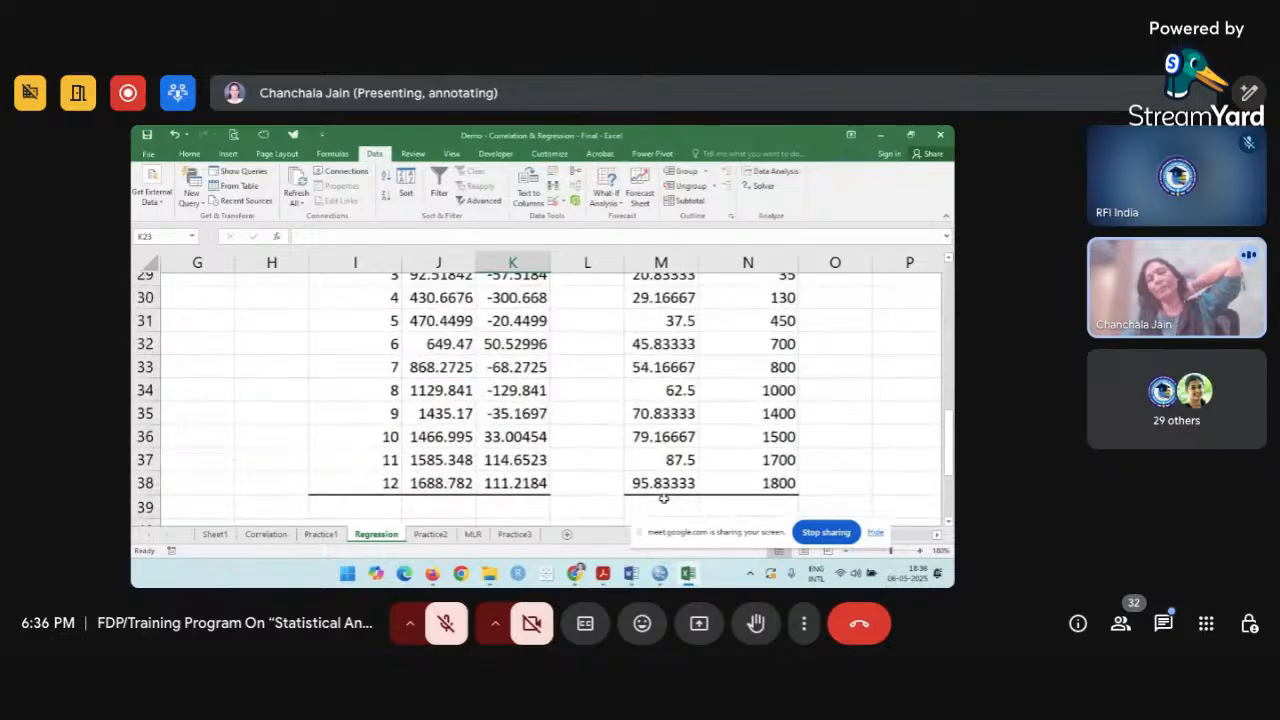
scroll(663, 497, "up", 4)
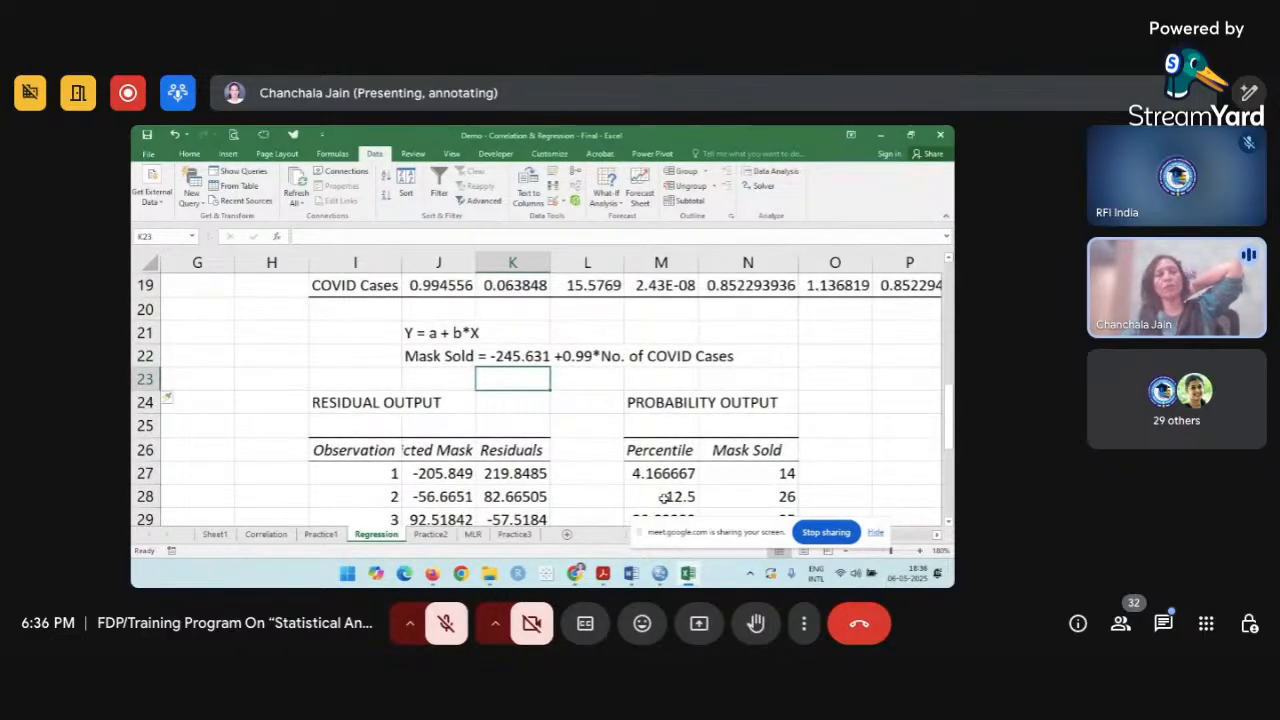
scroll(663, 497, "up", 1)
scroll(663, 497, "down", 2)
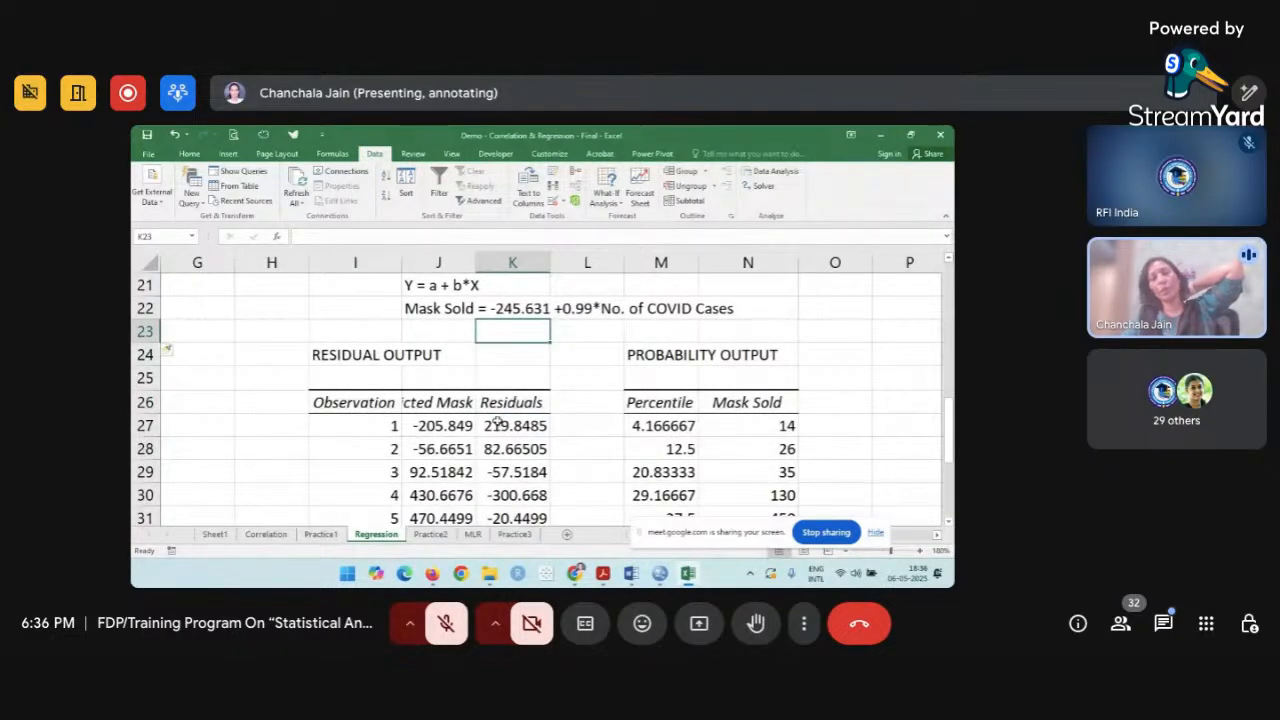
scroll(497, 423, "down", 5)
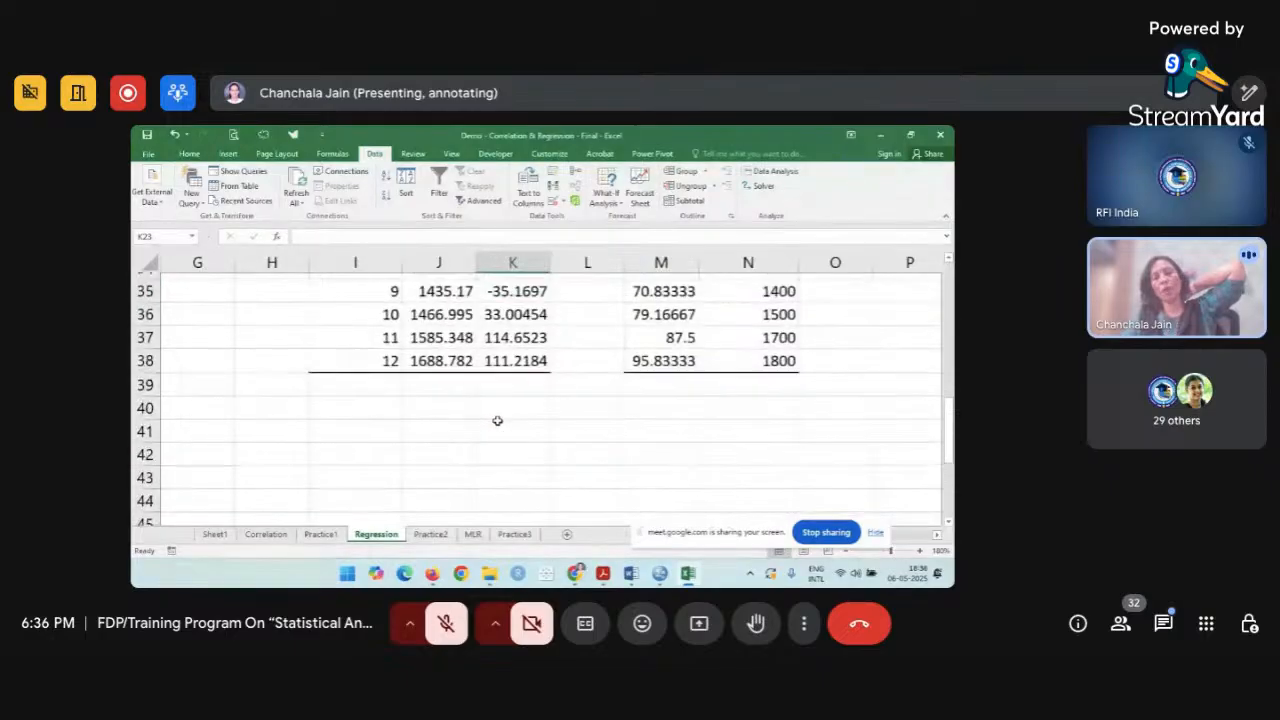
Enter "-245.63+0.99*No.of COVID Cases" in F1 as the heading beside the Mask Sold column.
scroll(497, 423, "up", 11)
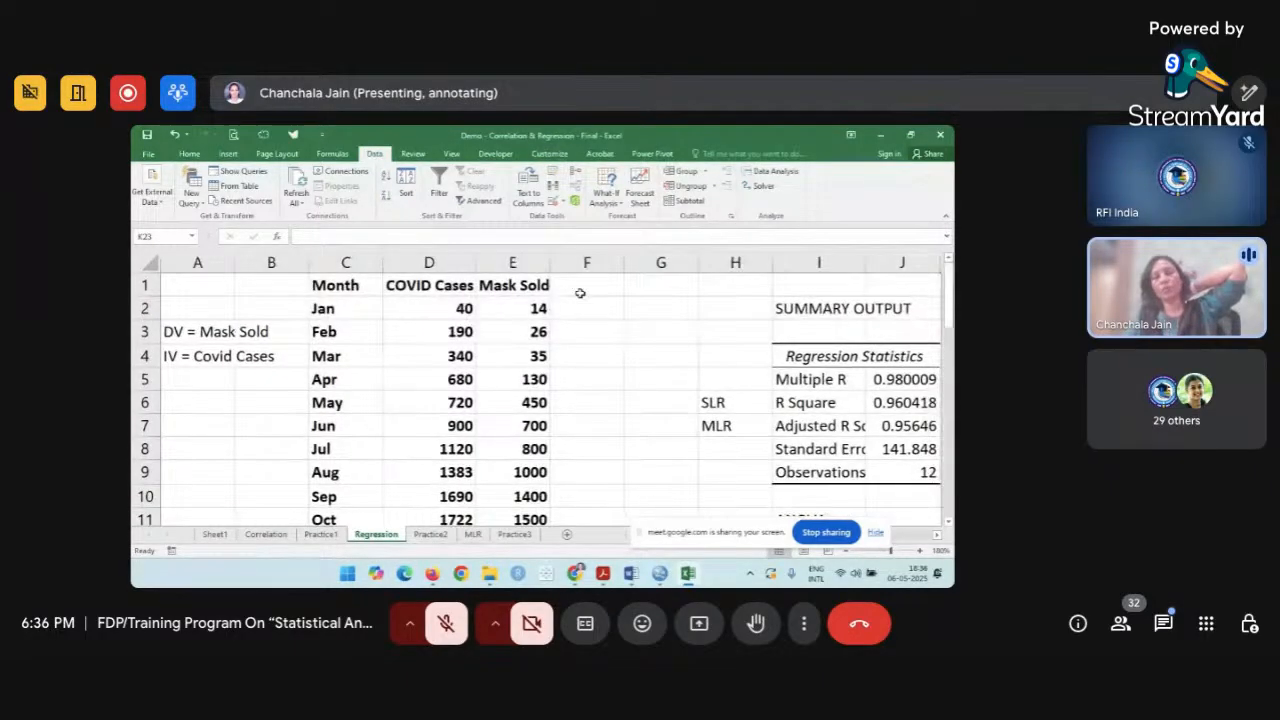
left_click(585, 289)
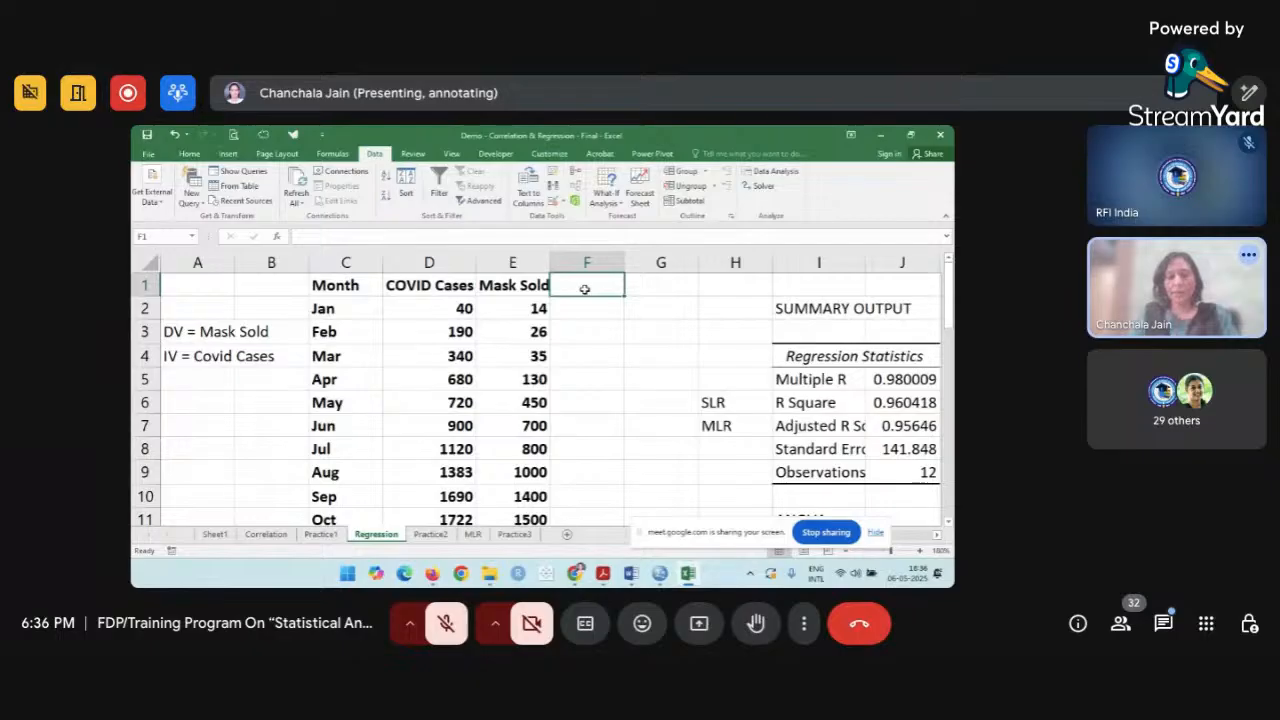
type("-245")
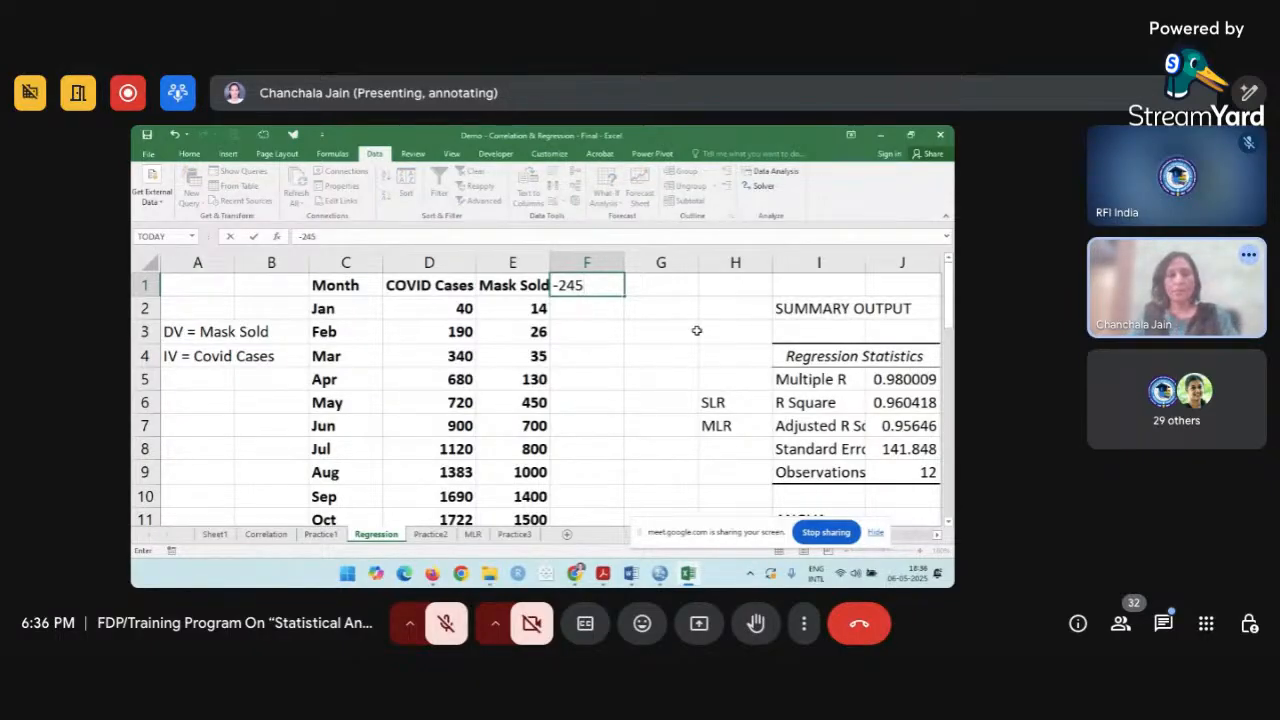
scroll(697, 330, "down", 2)
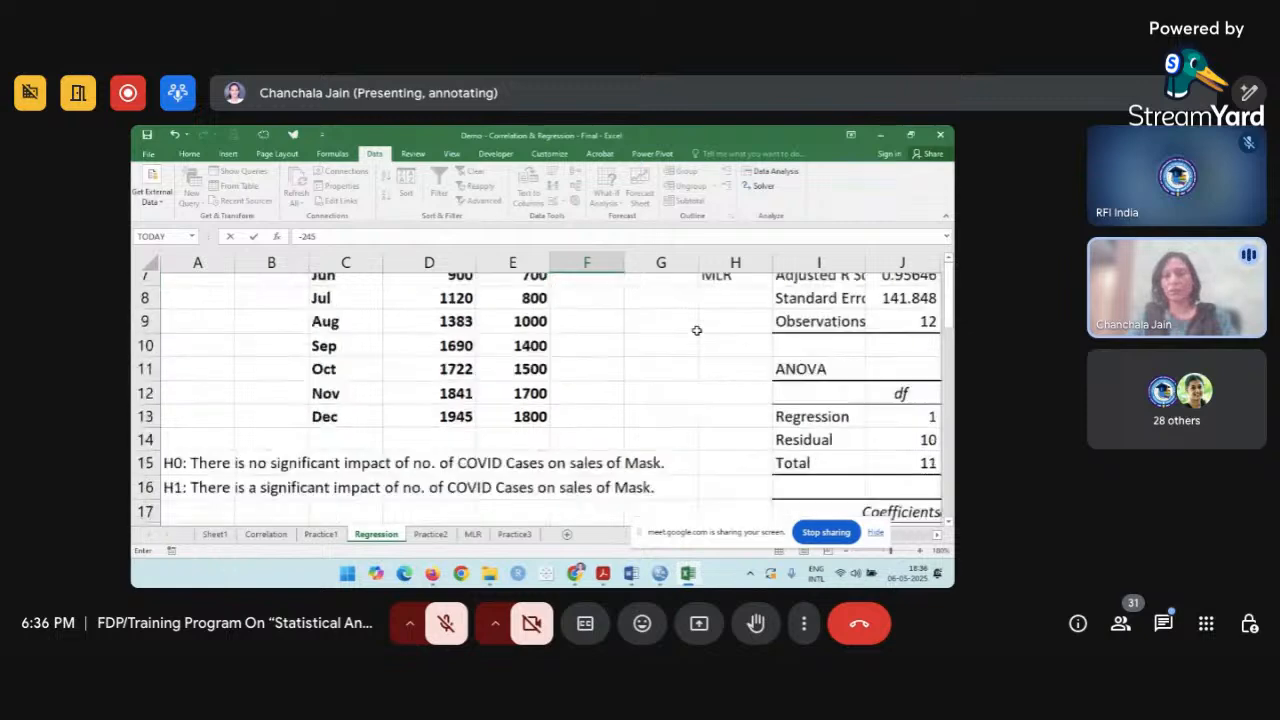
scroll(697, 330, "down", 1)
scroll(885, 403, "up", 3)
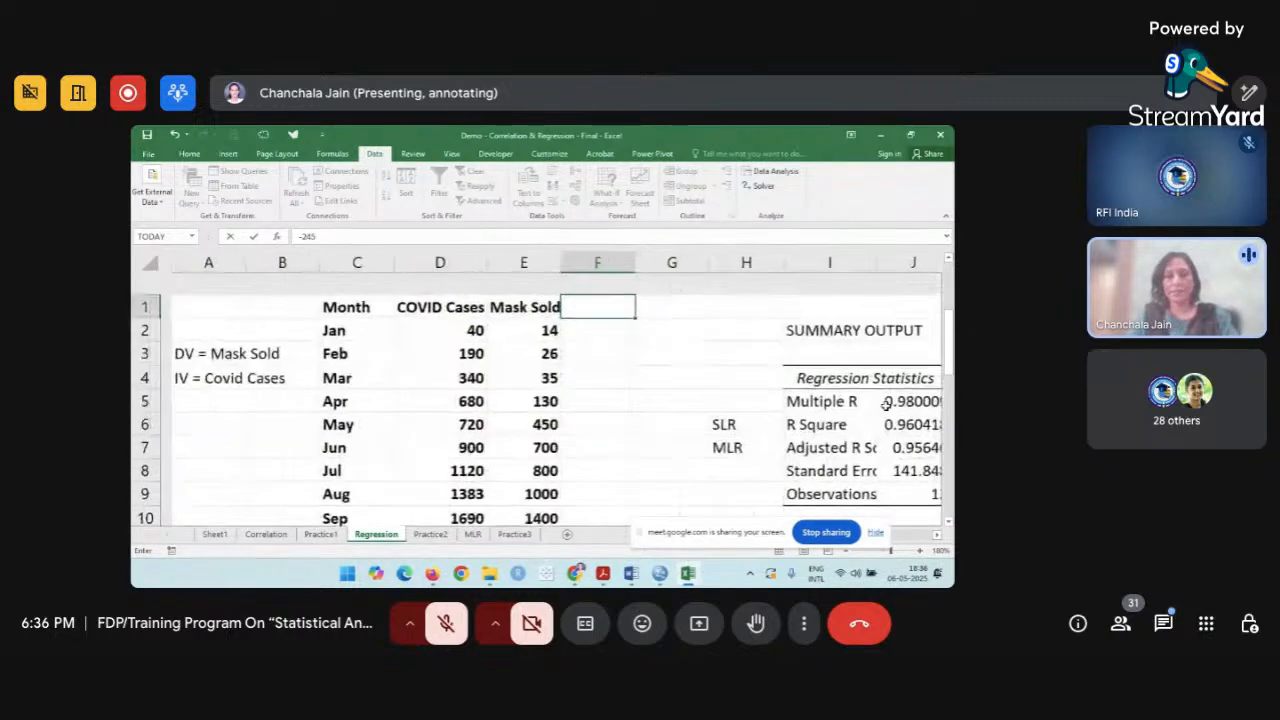
type(".63+")
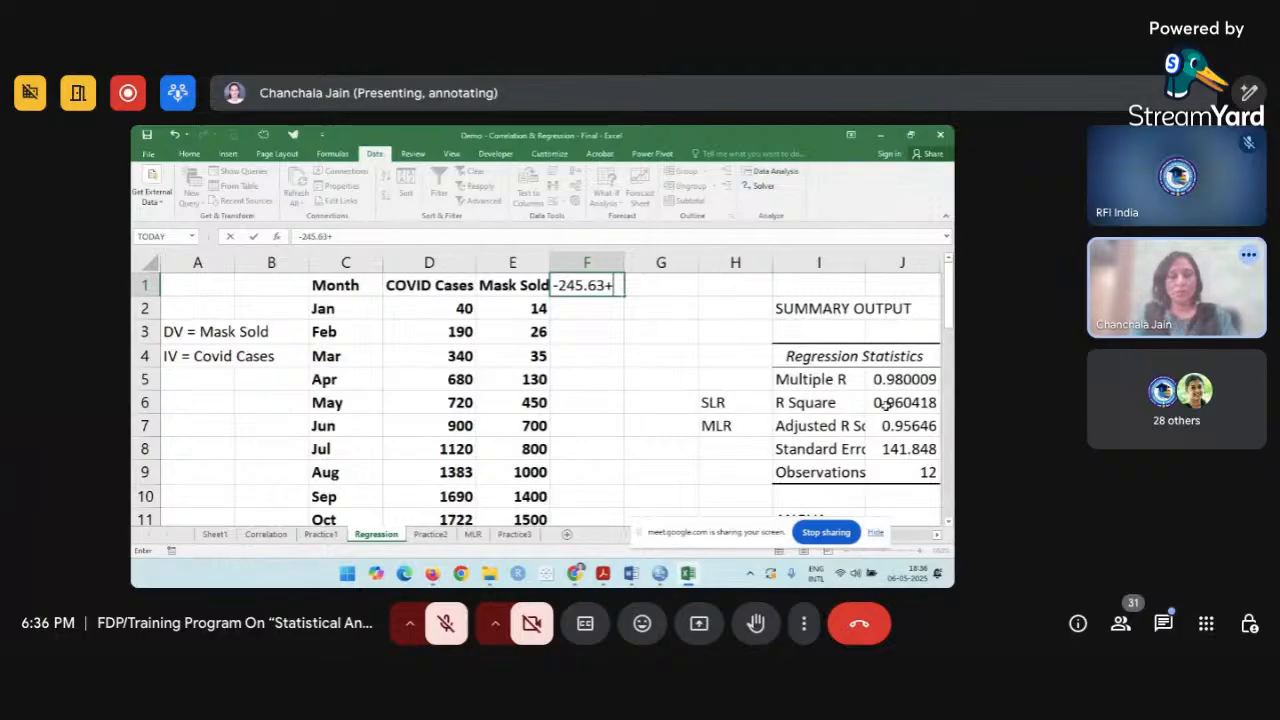
type("0.99")
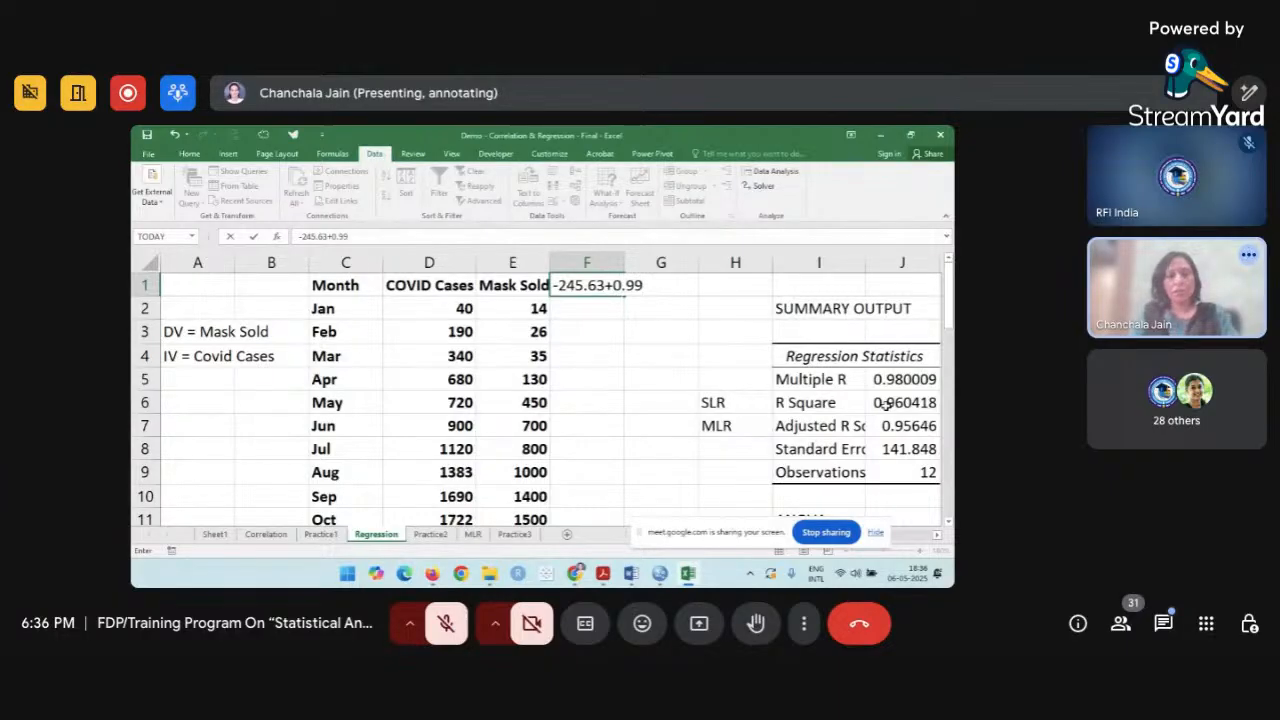
type("*N")
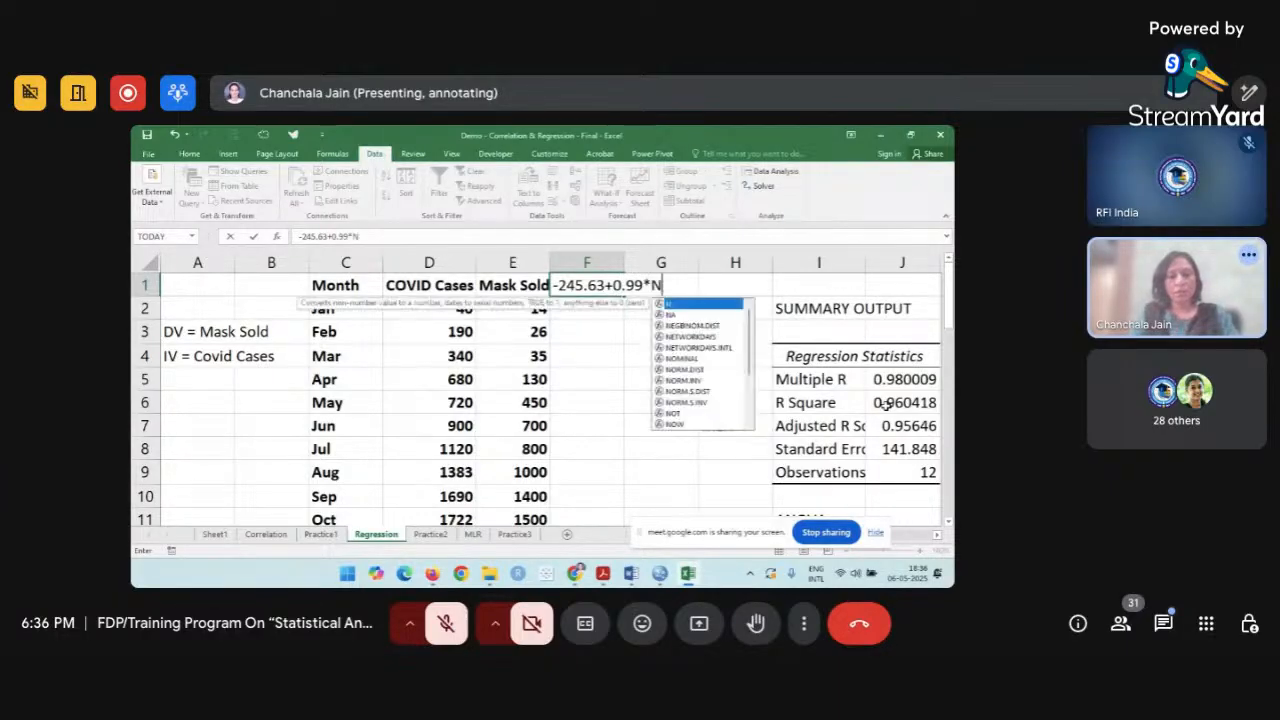
type("o.of CO")
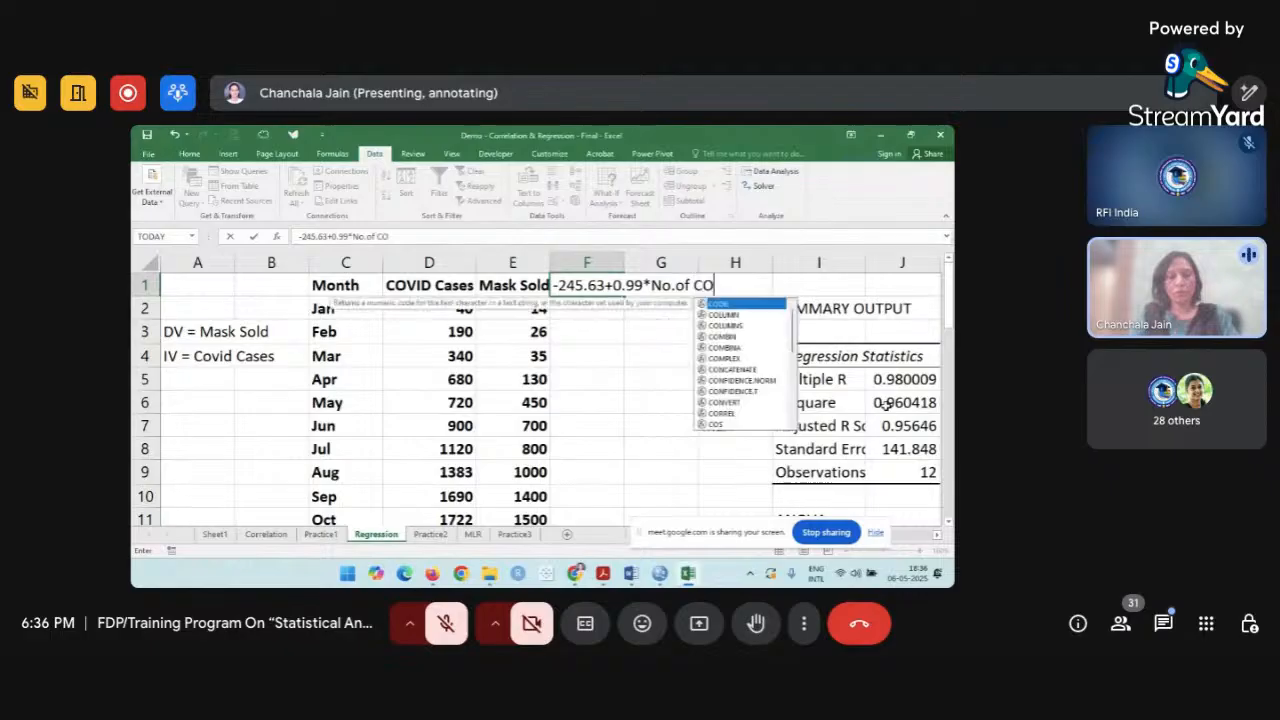
type("VID Cases")
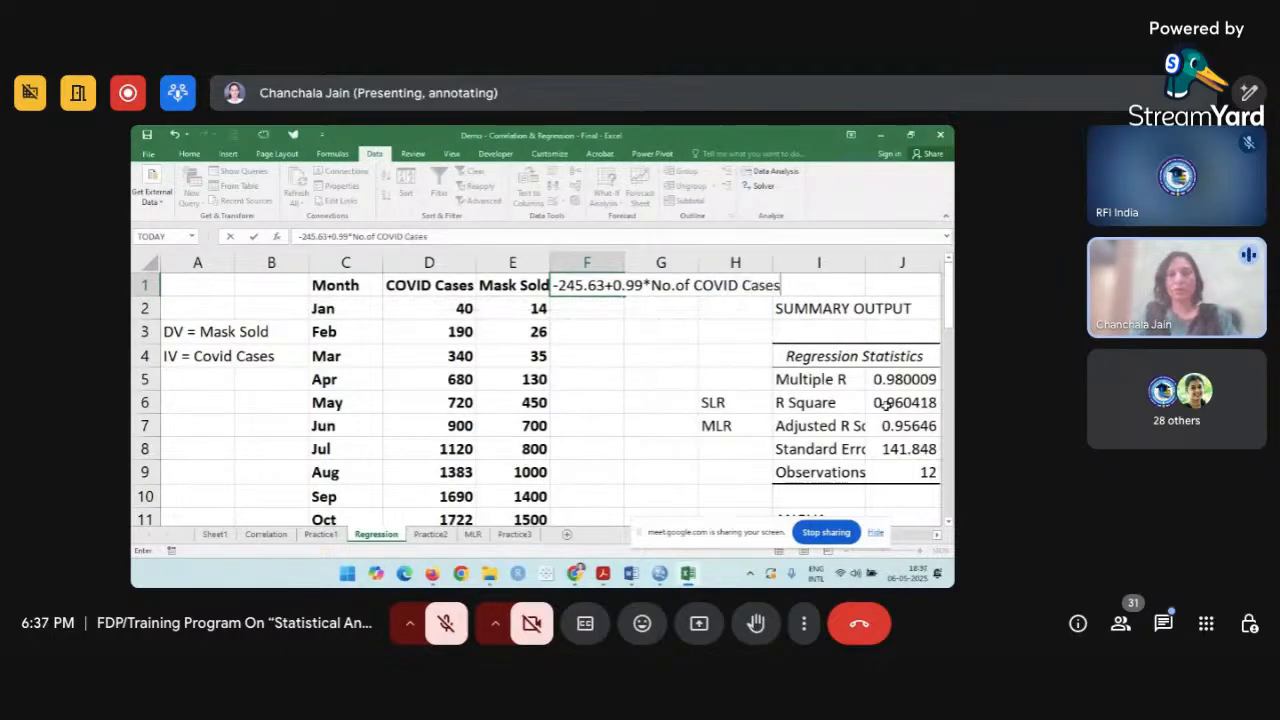
key("Return")
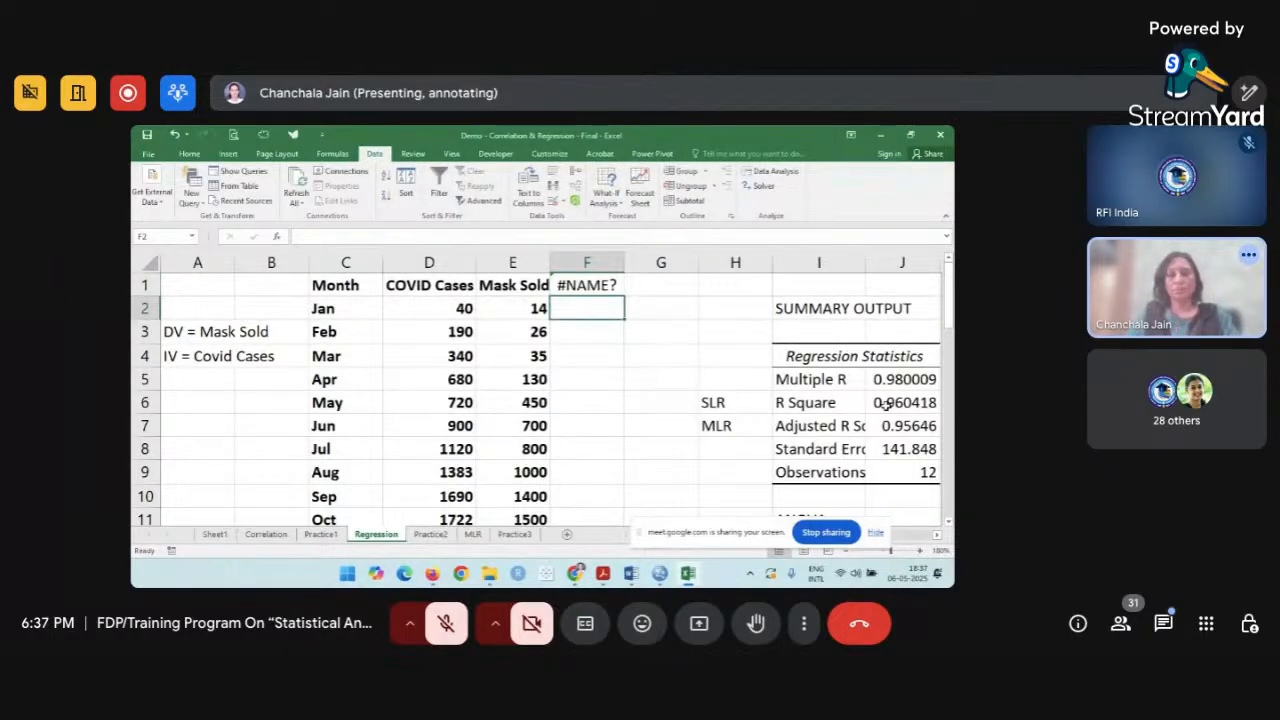
Change the heading in F1 to the plain text "minus245.63+0.99*No.of COVID Cases".
double_click(603, 290)
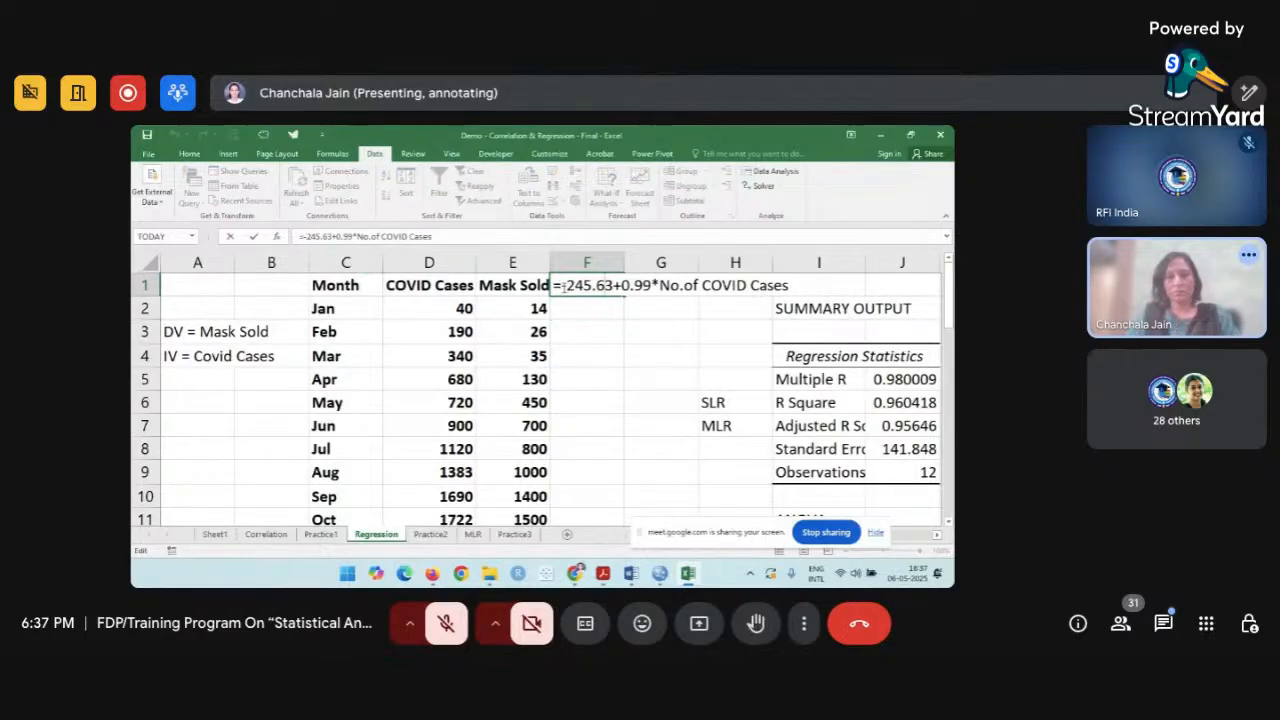
key("Tab")
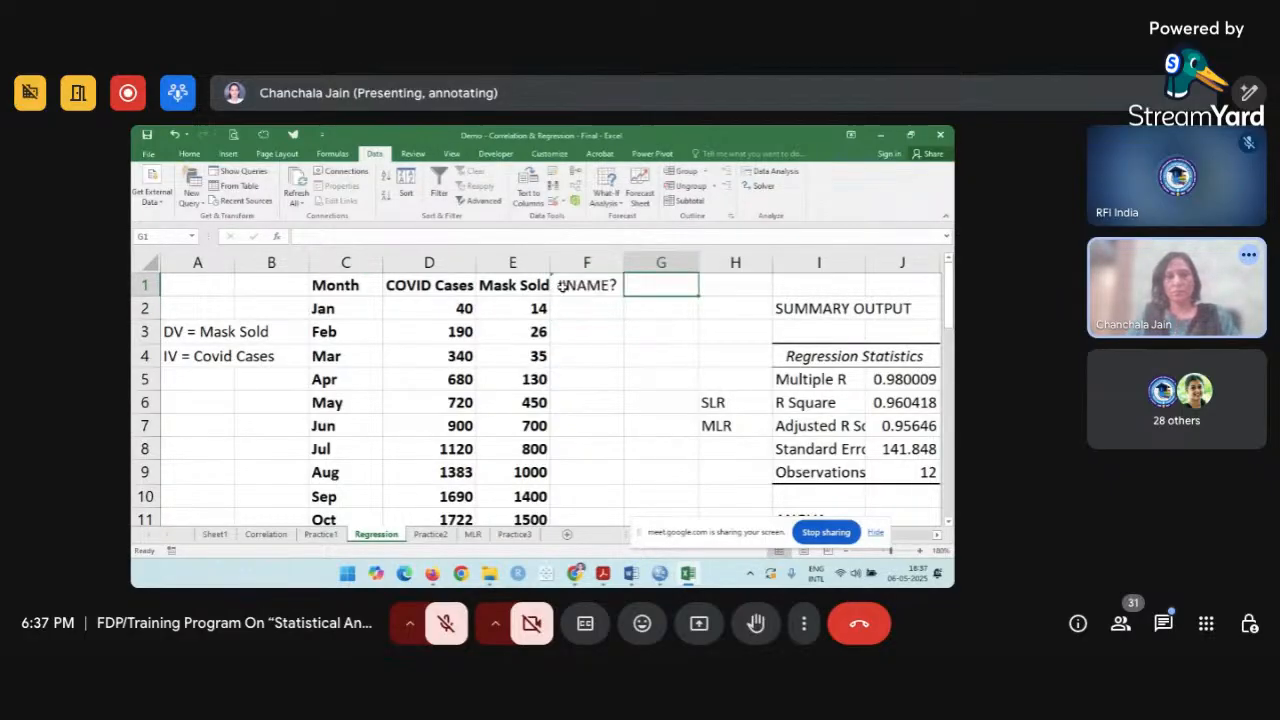
double_click(572, 286)
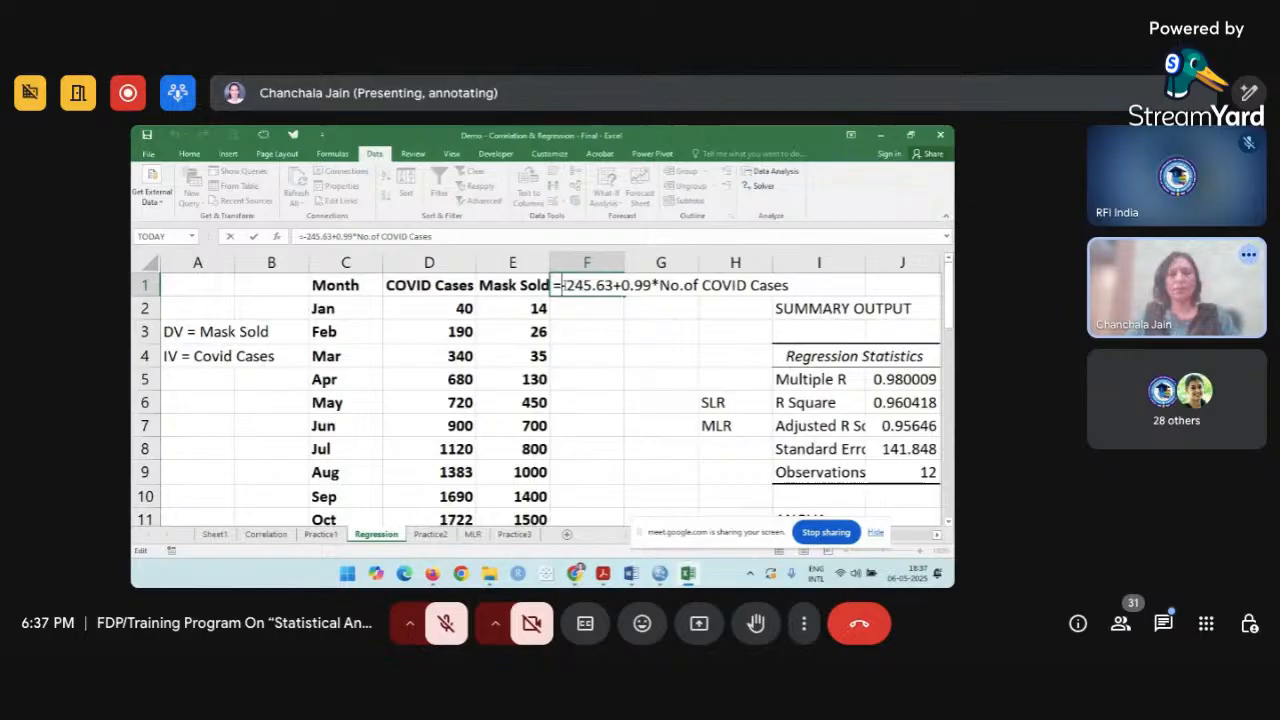
key("BackSpace")
key("BackSpace")
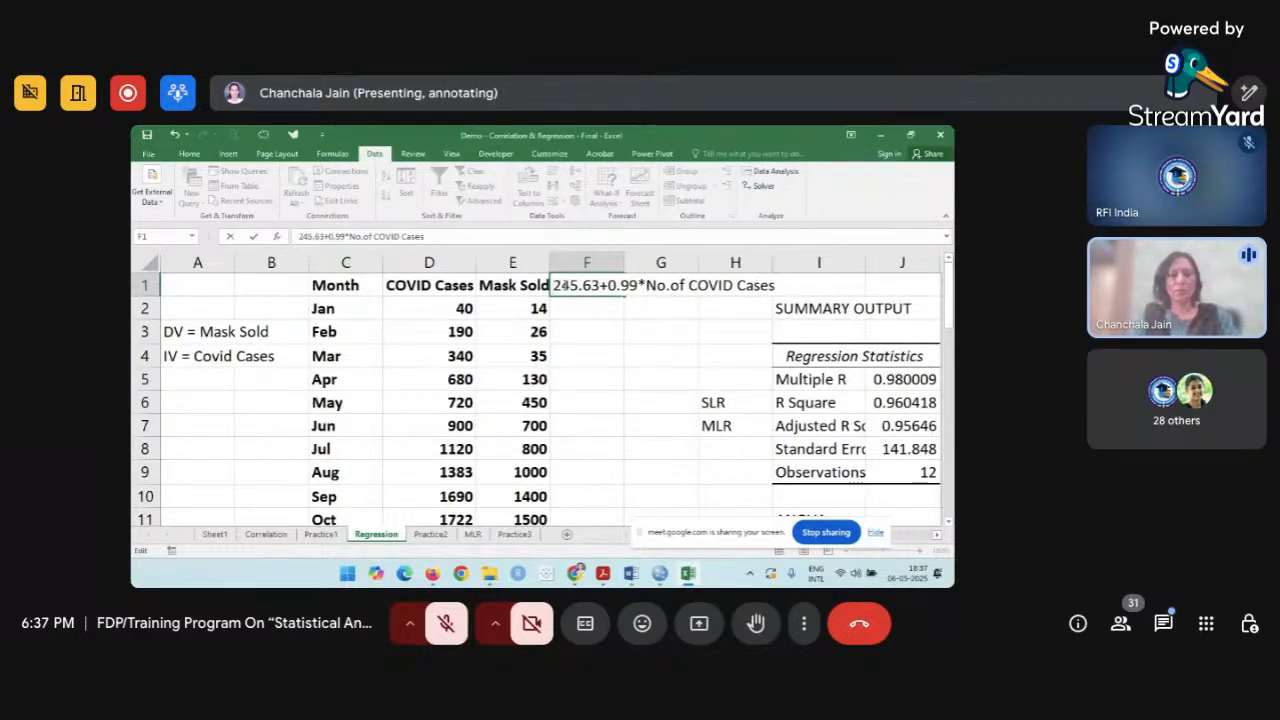
type("minus")
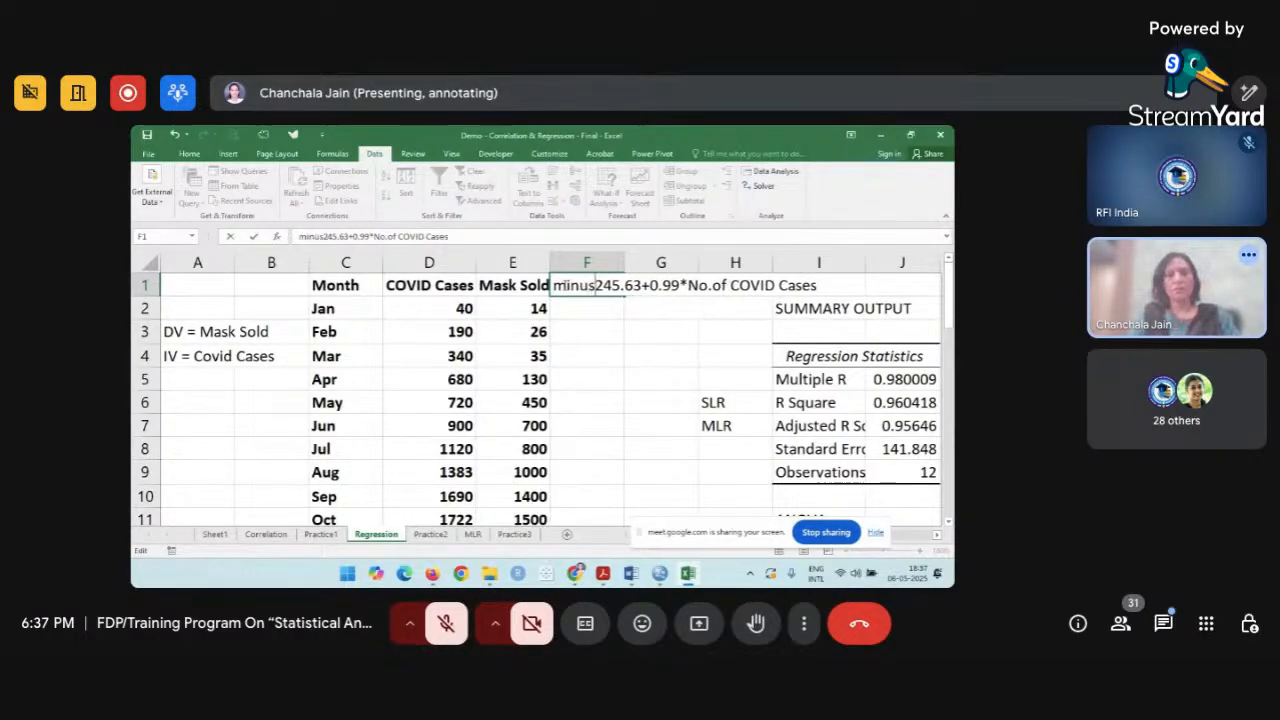
key("Tab")
Enter the formula =J18+J19*D2 in F2, combining the intercept, the COVID Cases coefficient and January's case count.
left_click(591, 311)
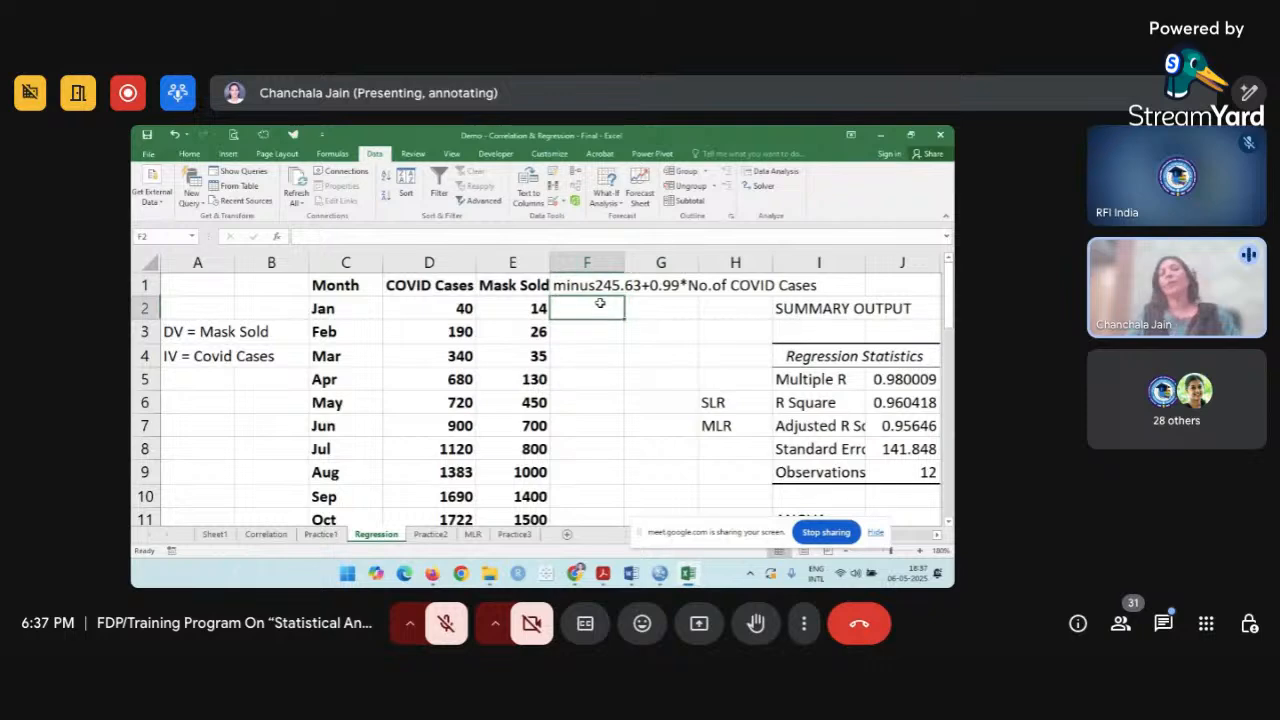
type("=")
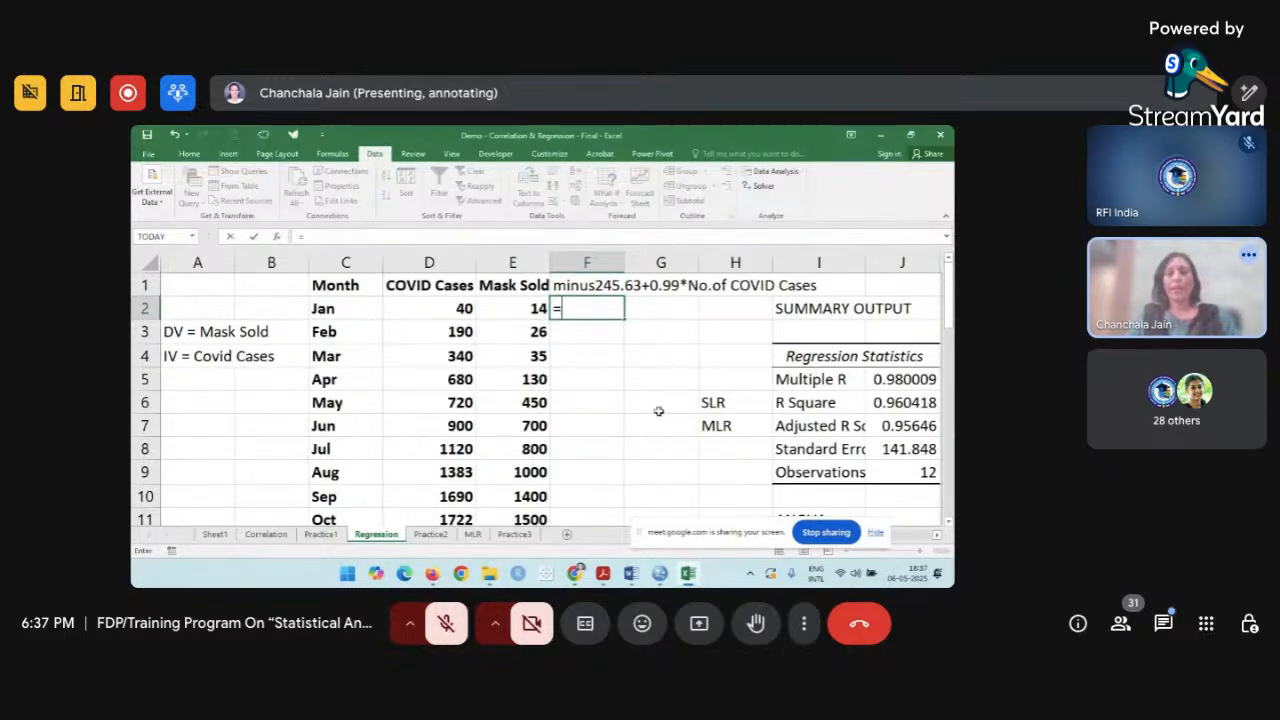
scroll(659, 411, "down", 2)
scroll(659, 411, "up", 1)
scroll(659, 411, "down", 2)
scroll(659, 411, "right", 1)
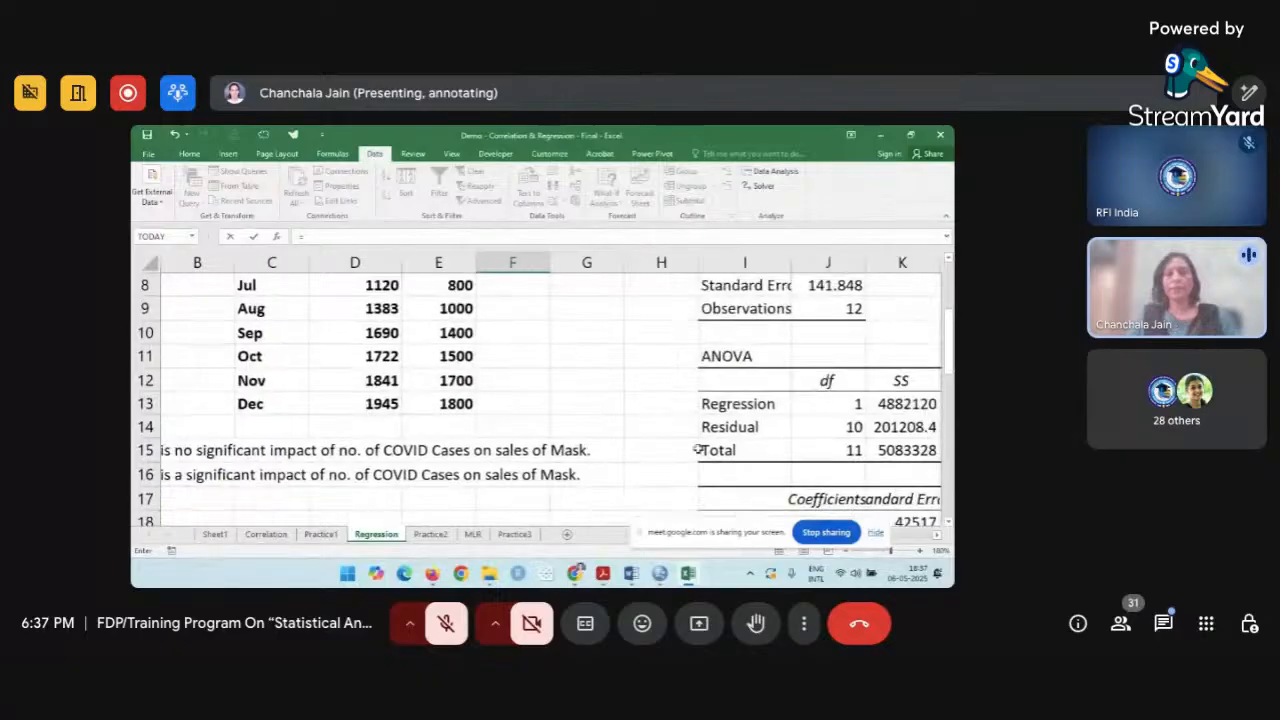
scroll(705, 452, "down", 1)
left_click(815, 474)
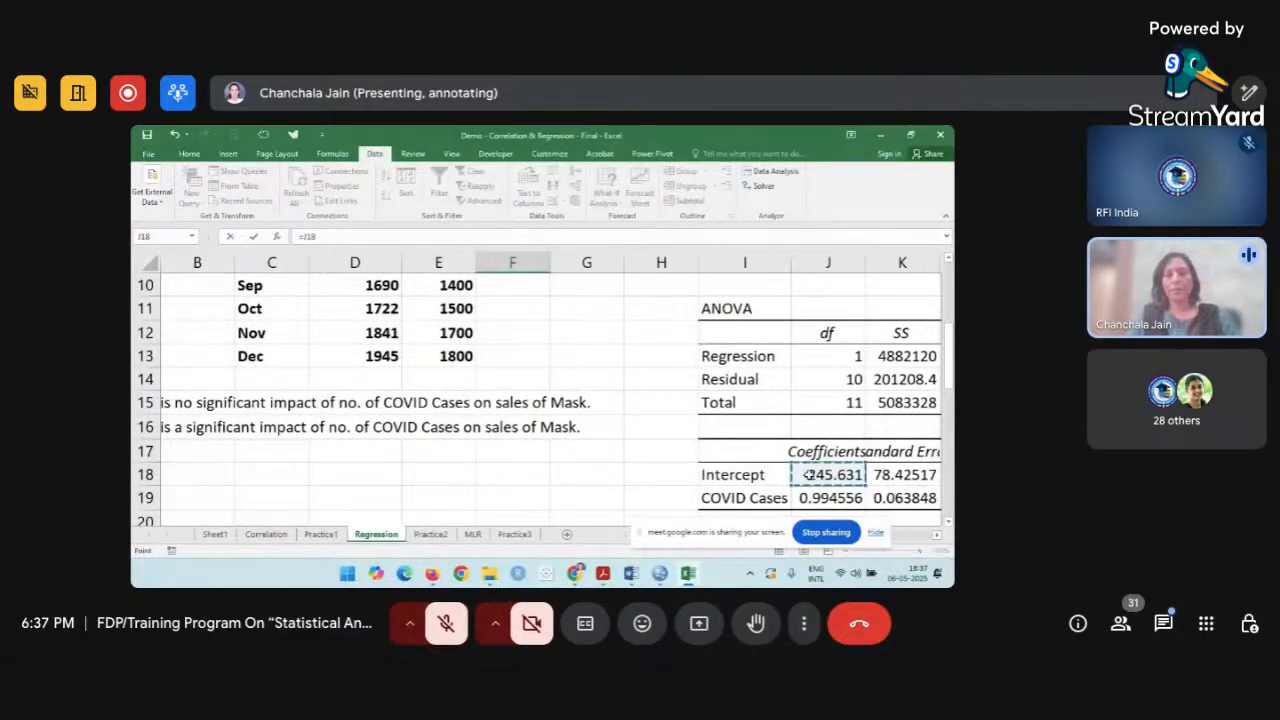
scroll(810, 476, "up", 3)
scroll(810, 476, "left", 1)
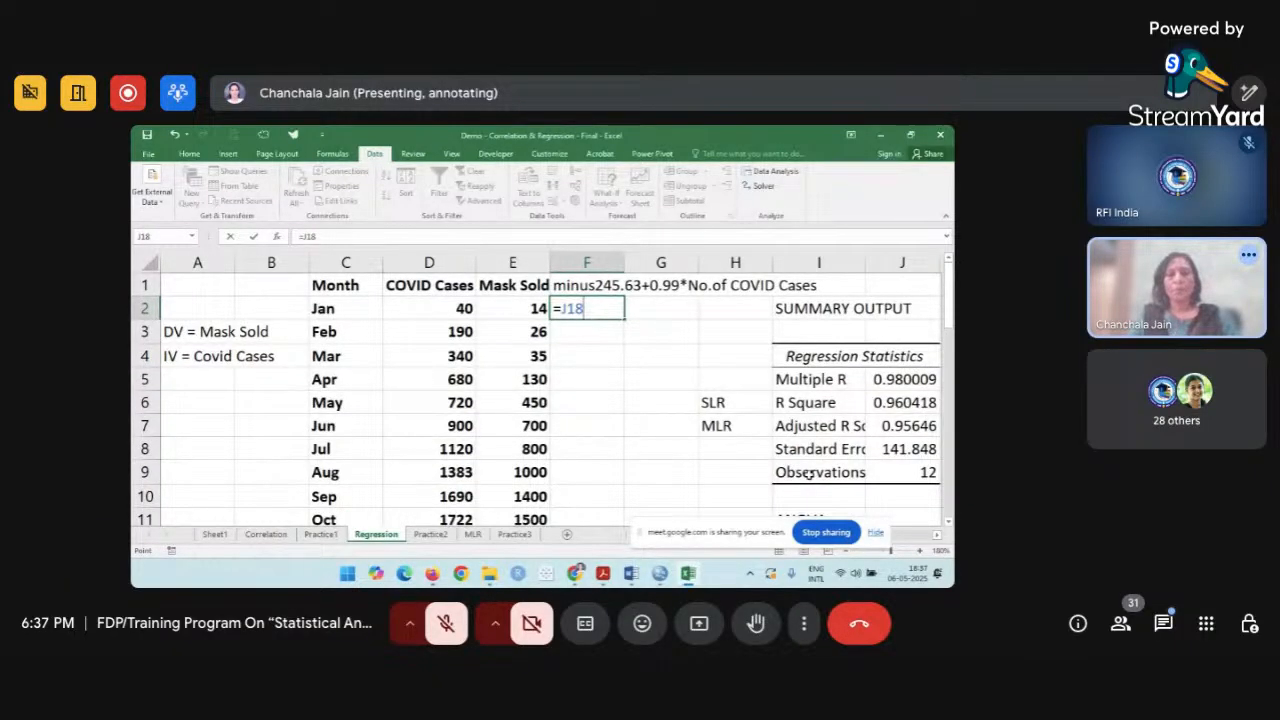
type("+")
scroll(815, 472, "down", 2)
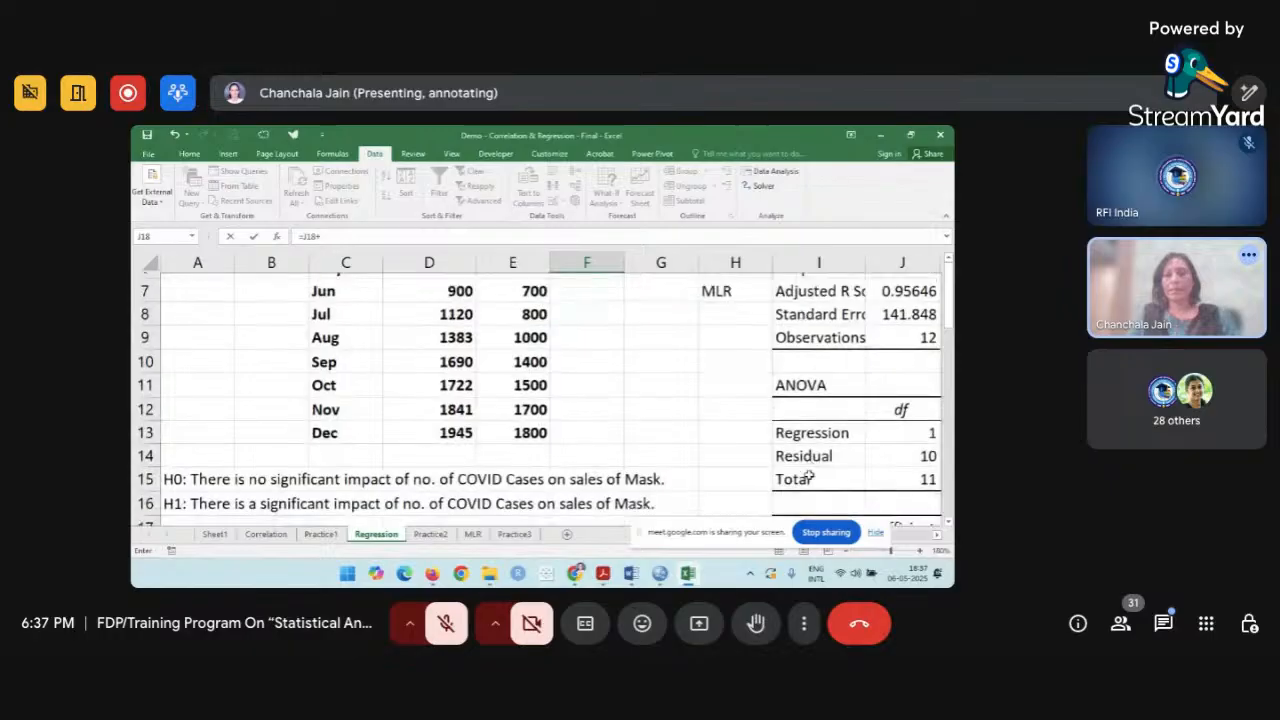
scroll(822, 471, "down", 1)
left_click(890, 474)
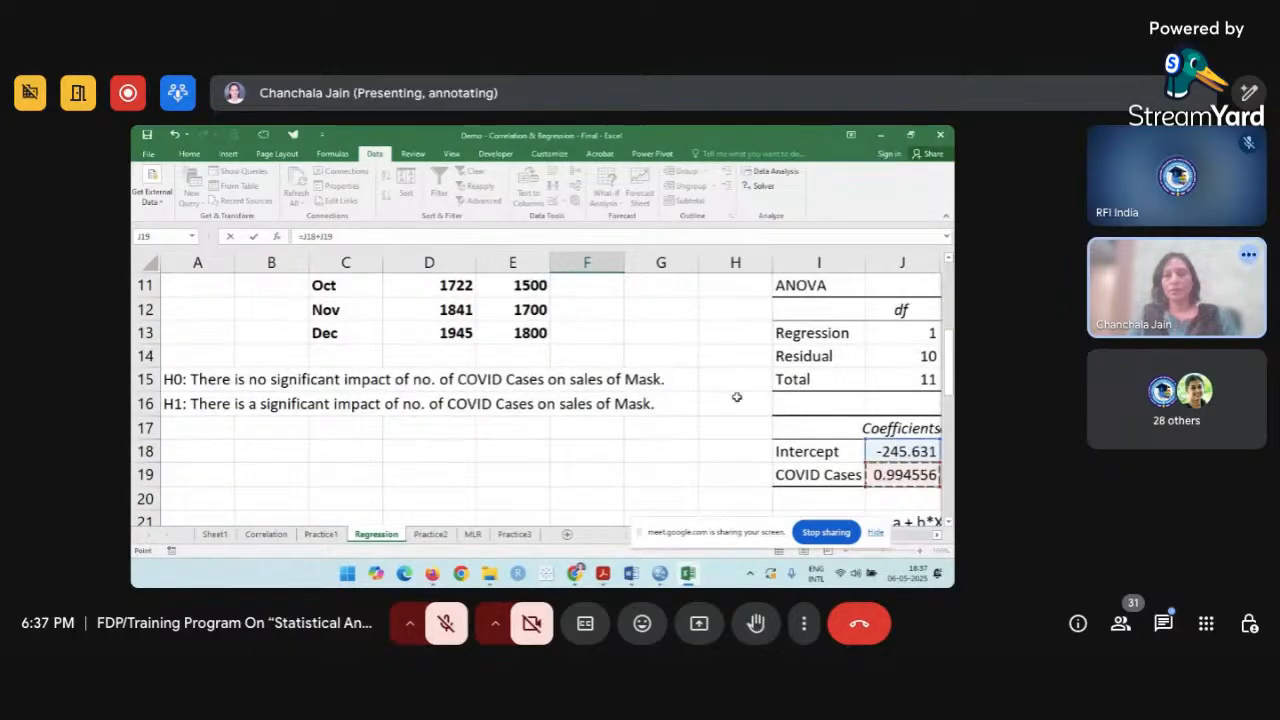
scroll(736, 398, "up", 3)
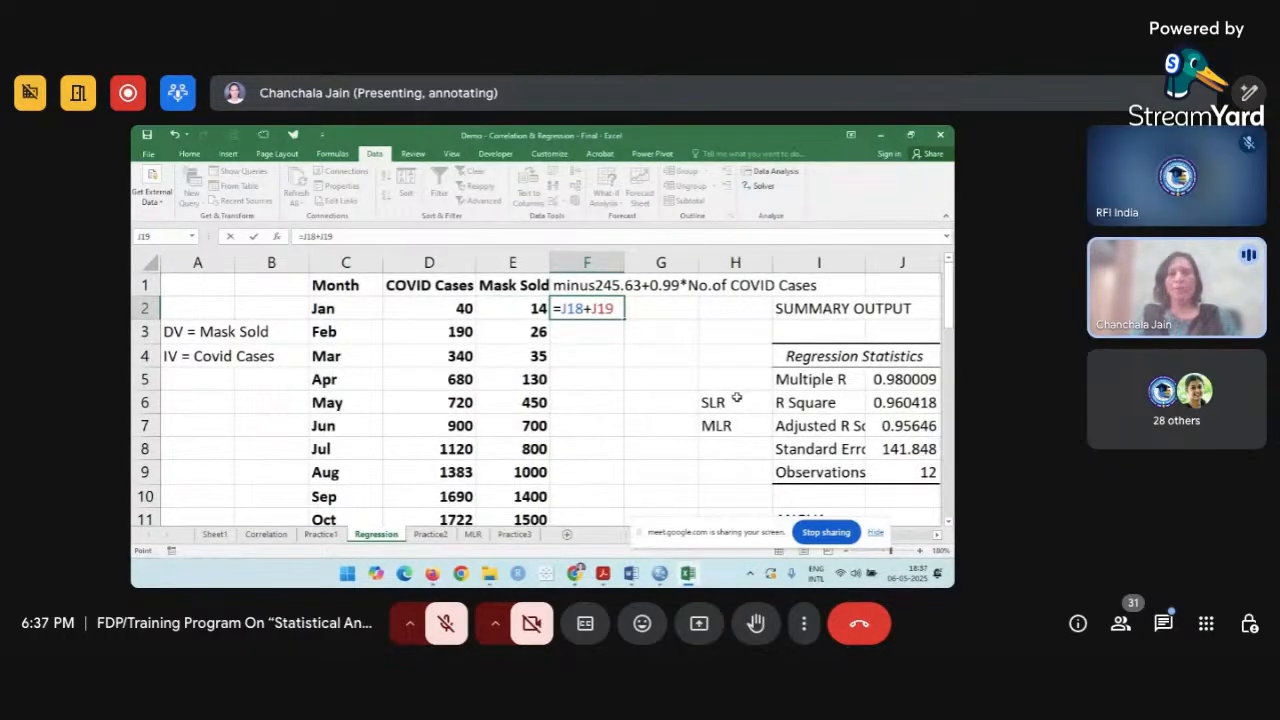
type("*")
left_click(436, 302)
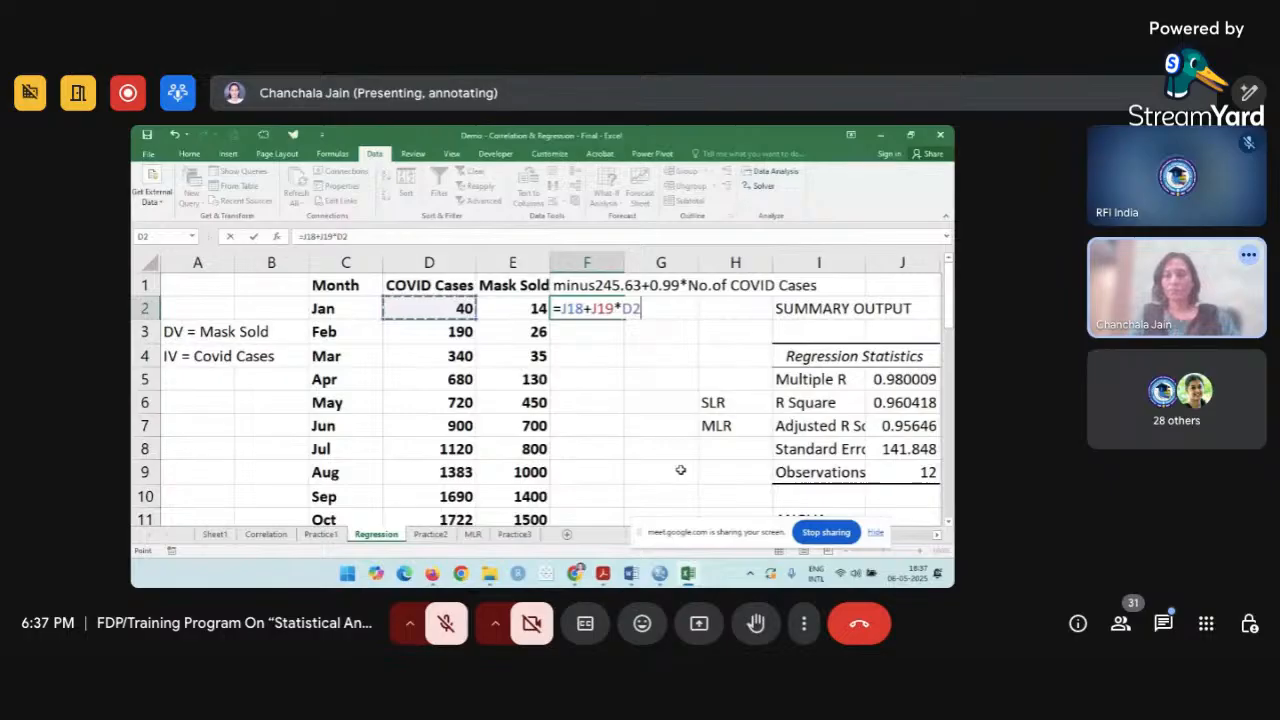
key("Return")
Try to fill the F2 formula with its relative references down the monthly rows, and undo the fill.
left_click(604, 308)
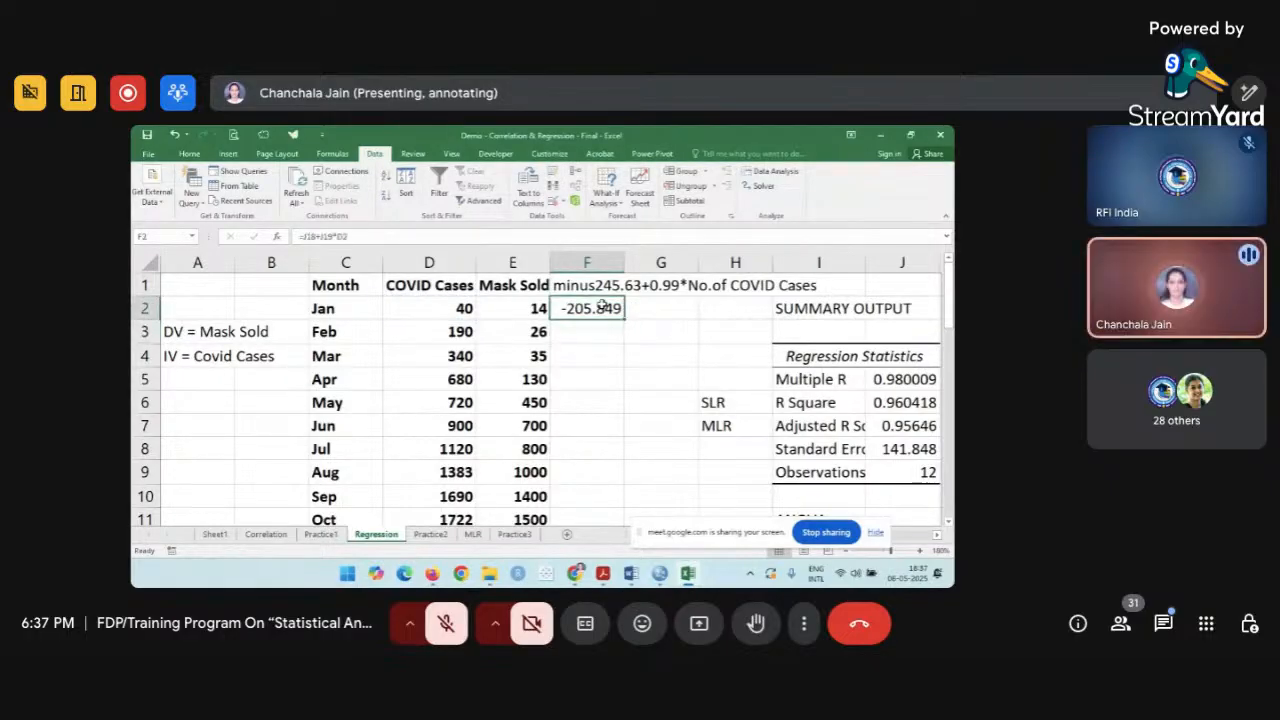
double_click(623, 316)
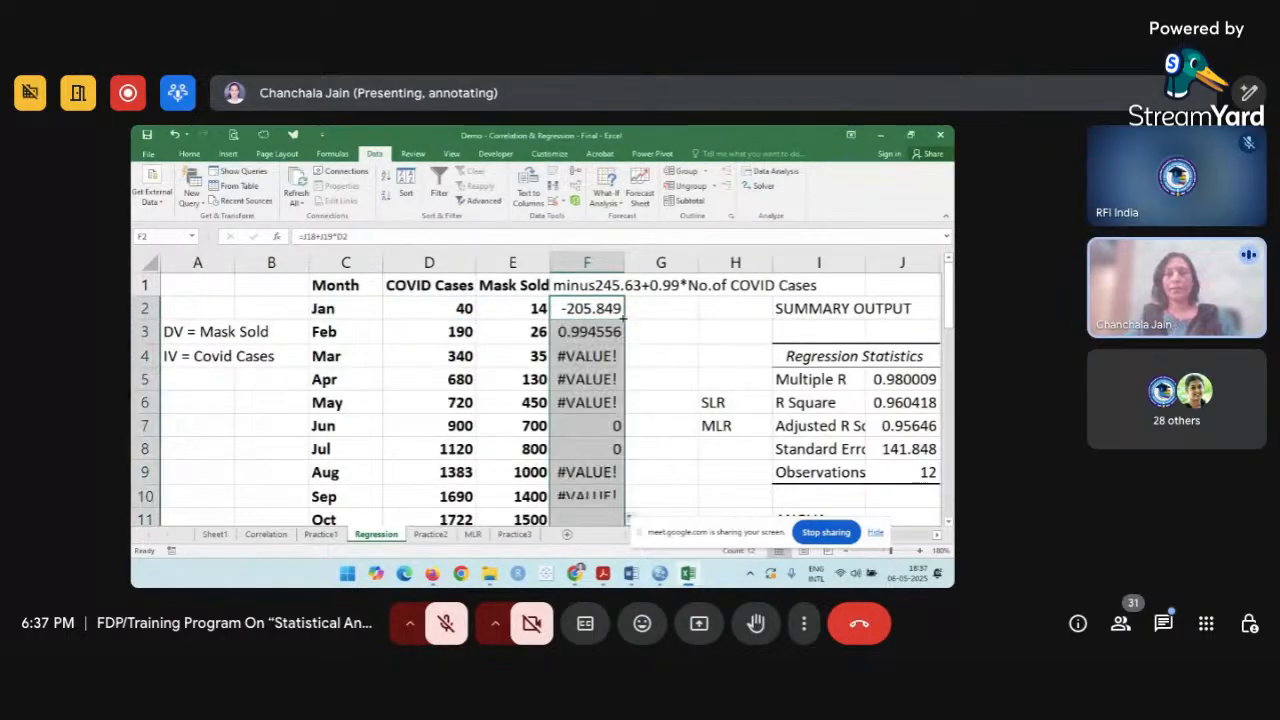
key("ctrl+z")
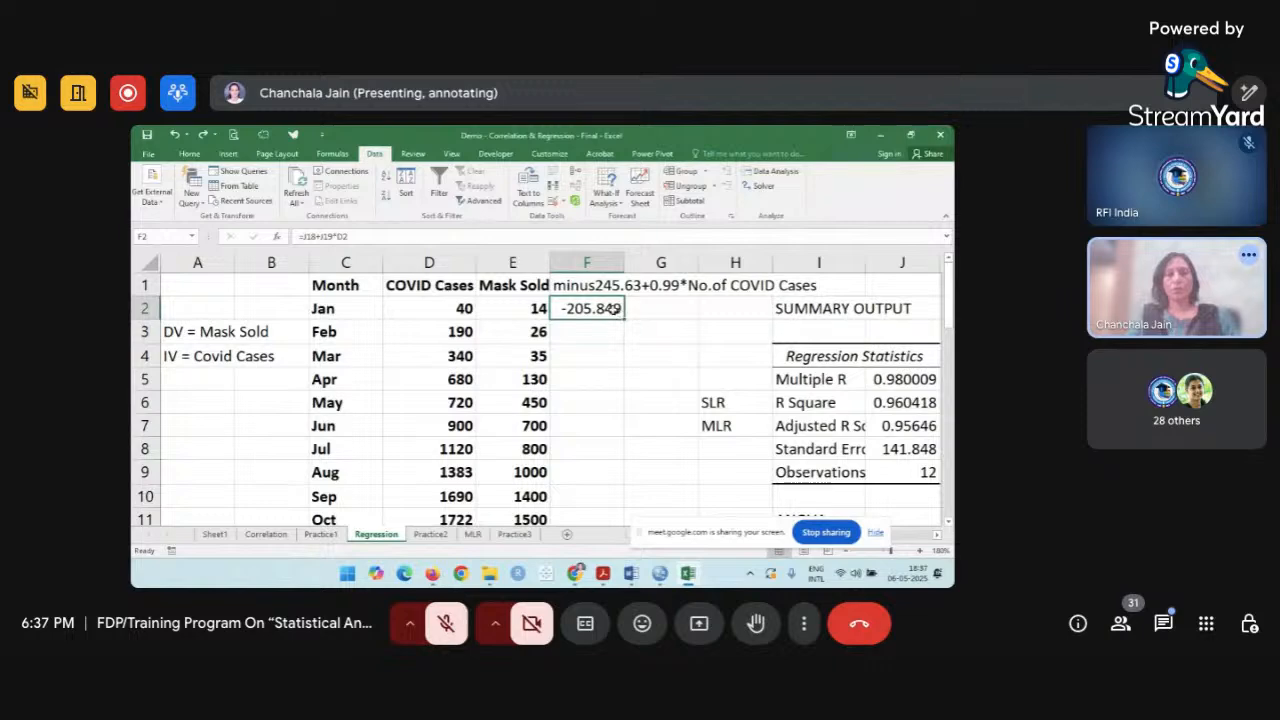
Make both coefficient references in the F2 formula absolute, giving =$J$18+$J$19*D2.
double_click(575, 309)
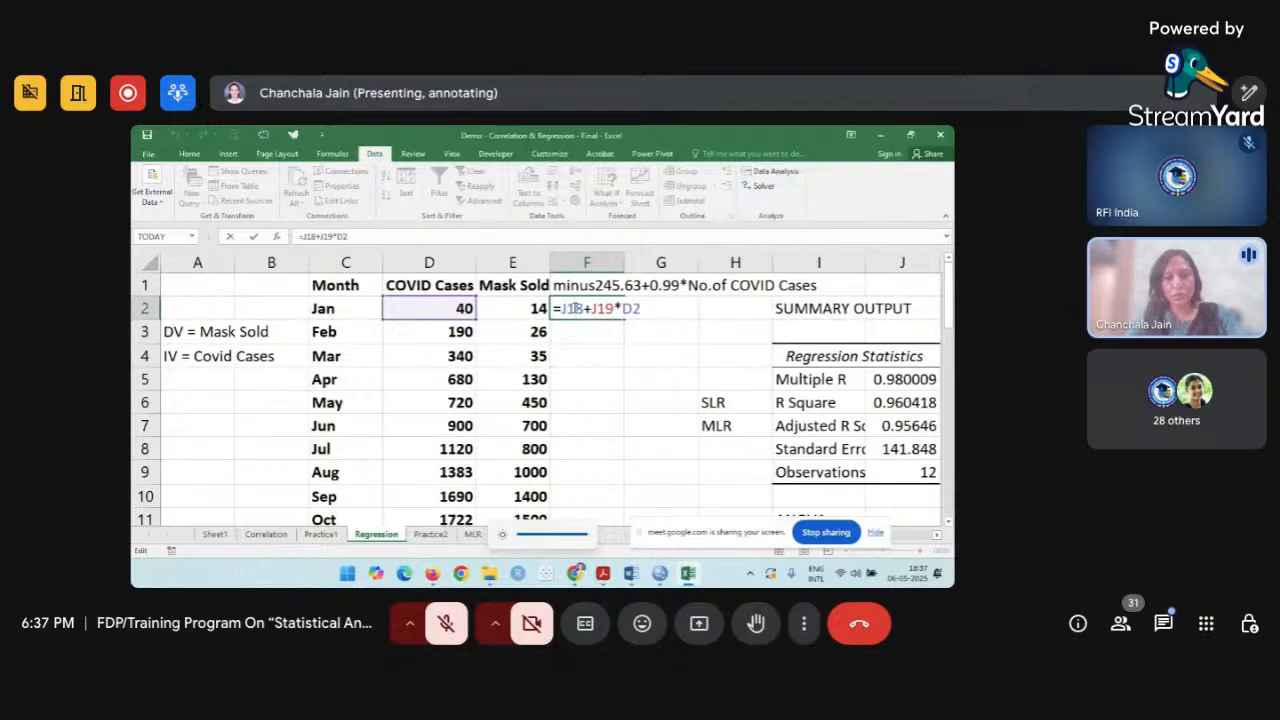
double_click(575, 309)
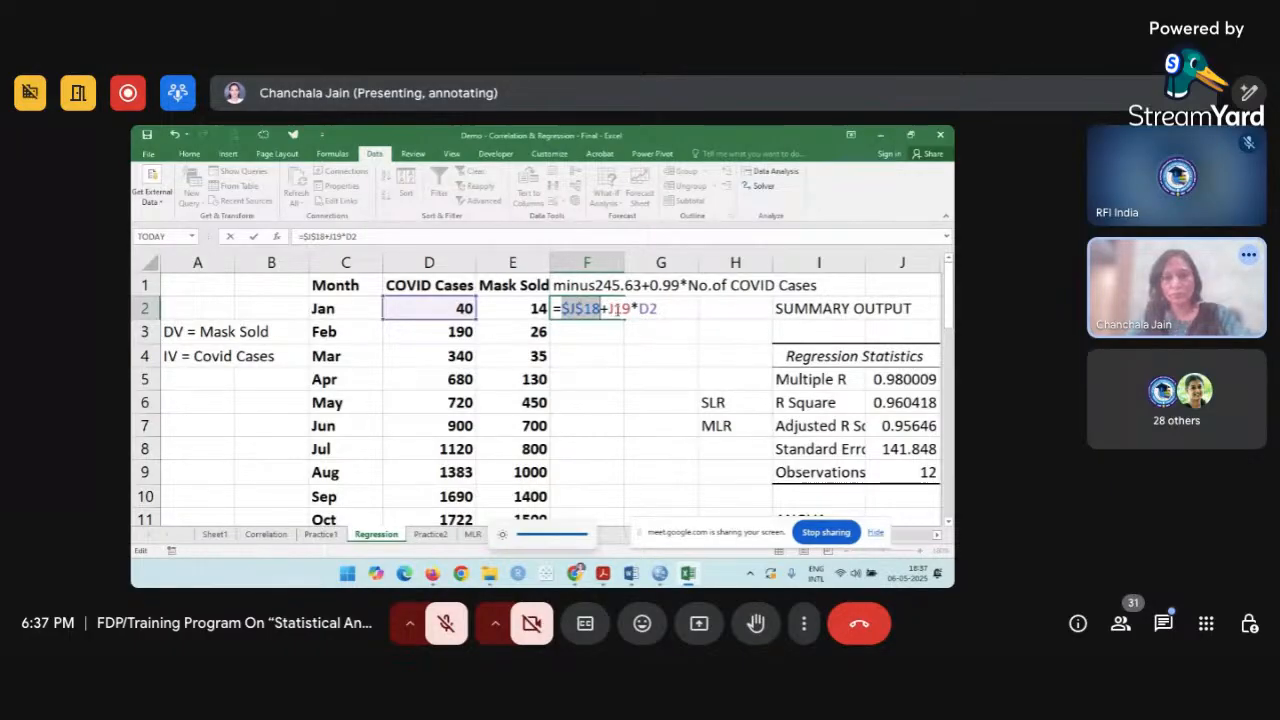
key("F4")
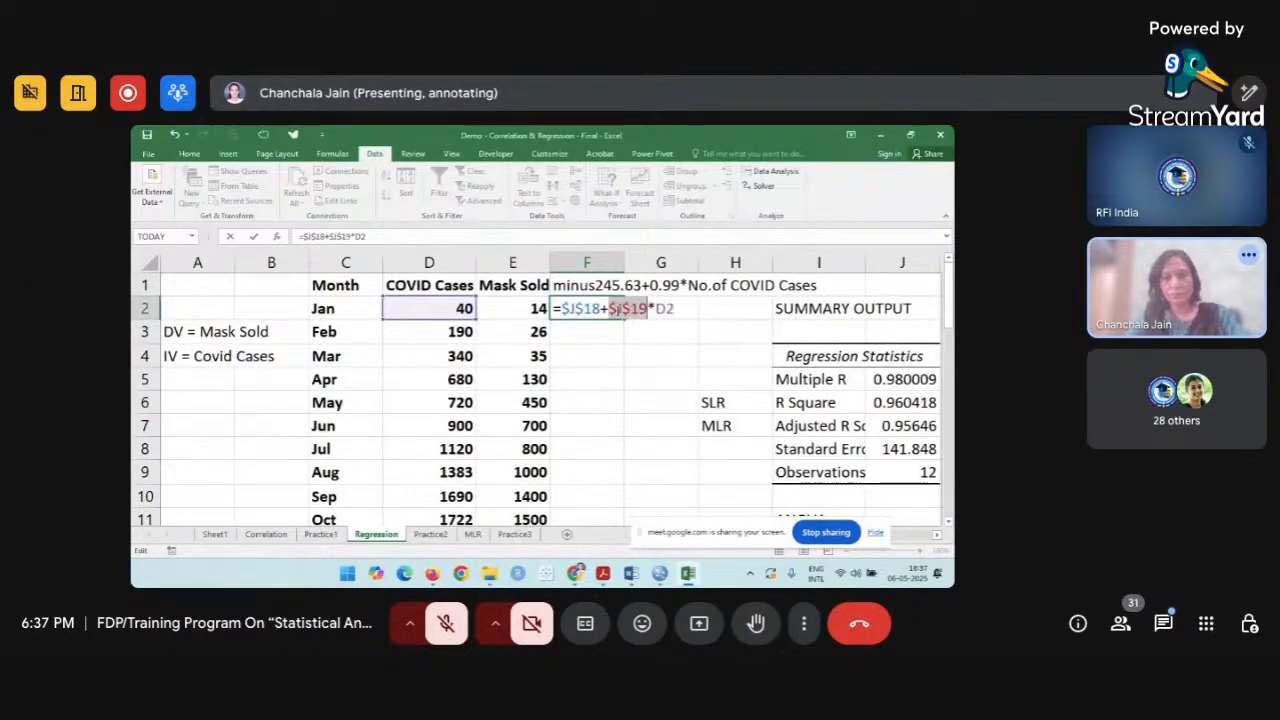
key("Return")
Fill the prediction formula from F2 down through December in F13.
left_click(605, 305)
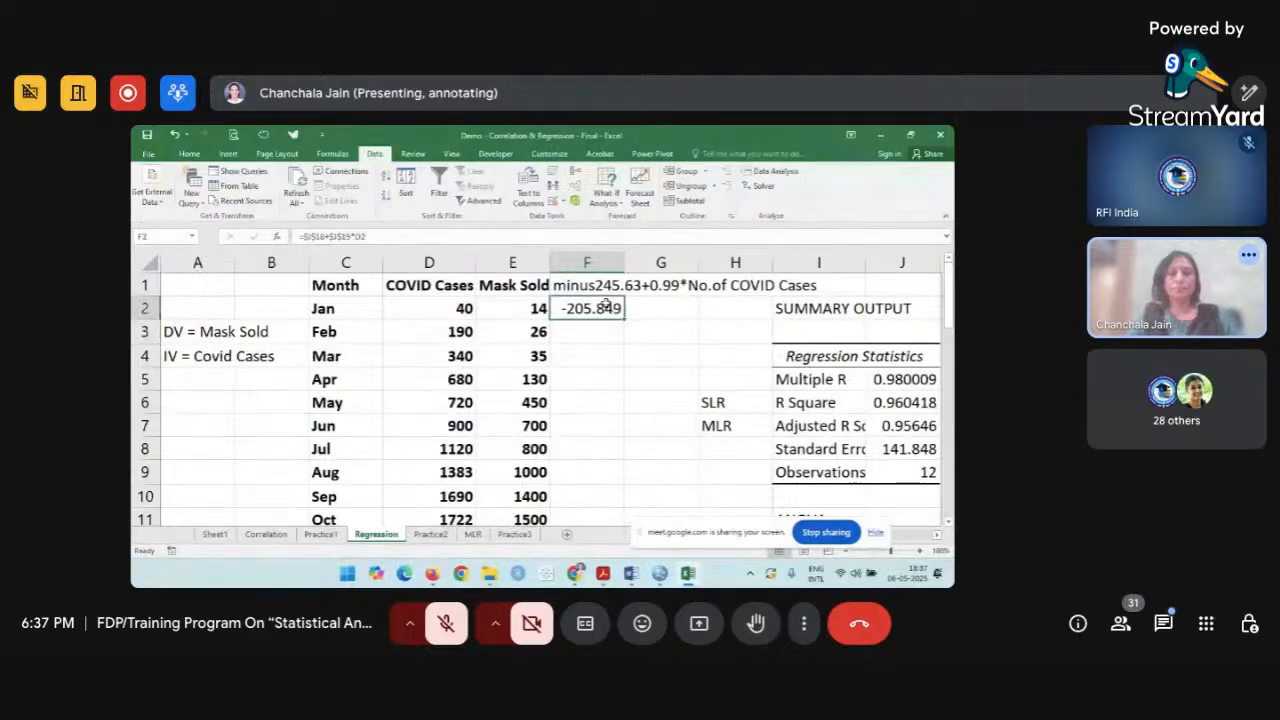
left_click_drag(626, 319, 610, 483)
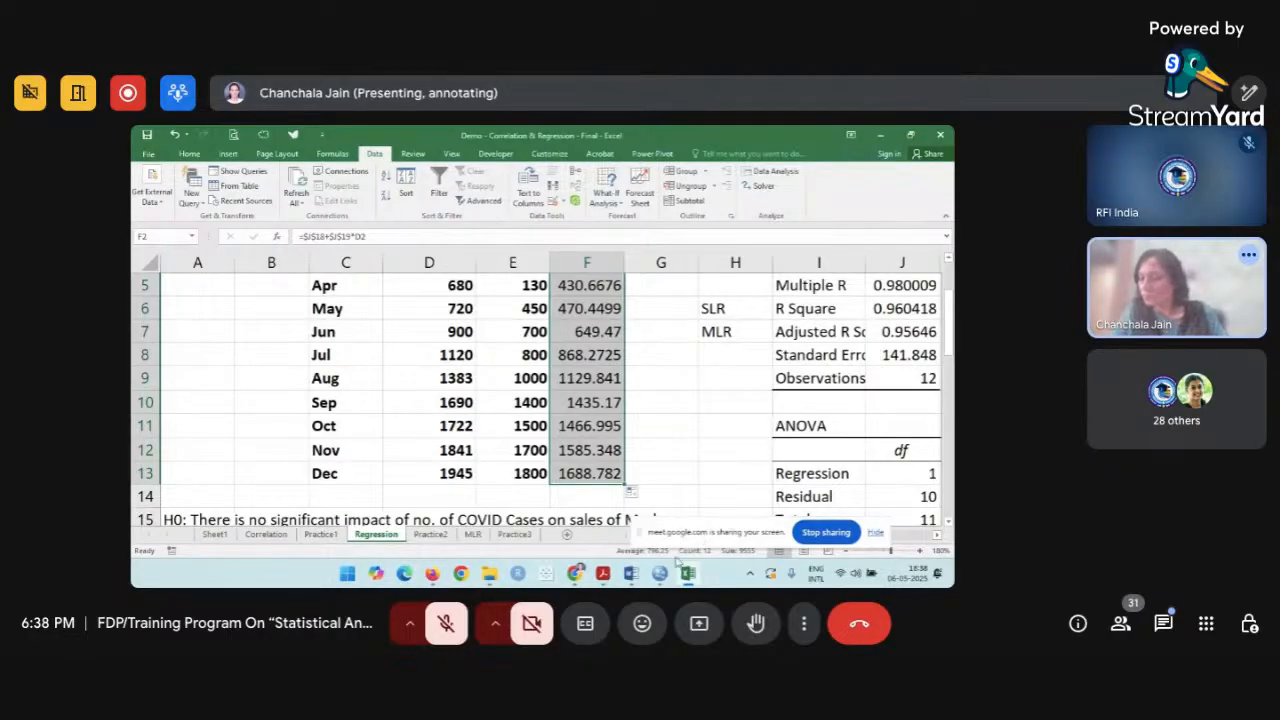
mouse_move(677, 565)
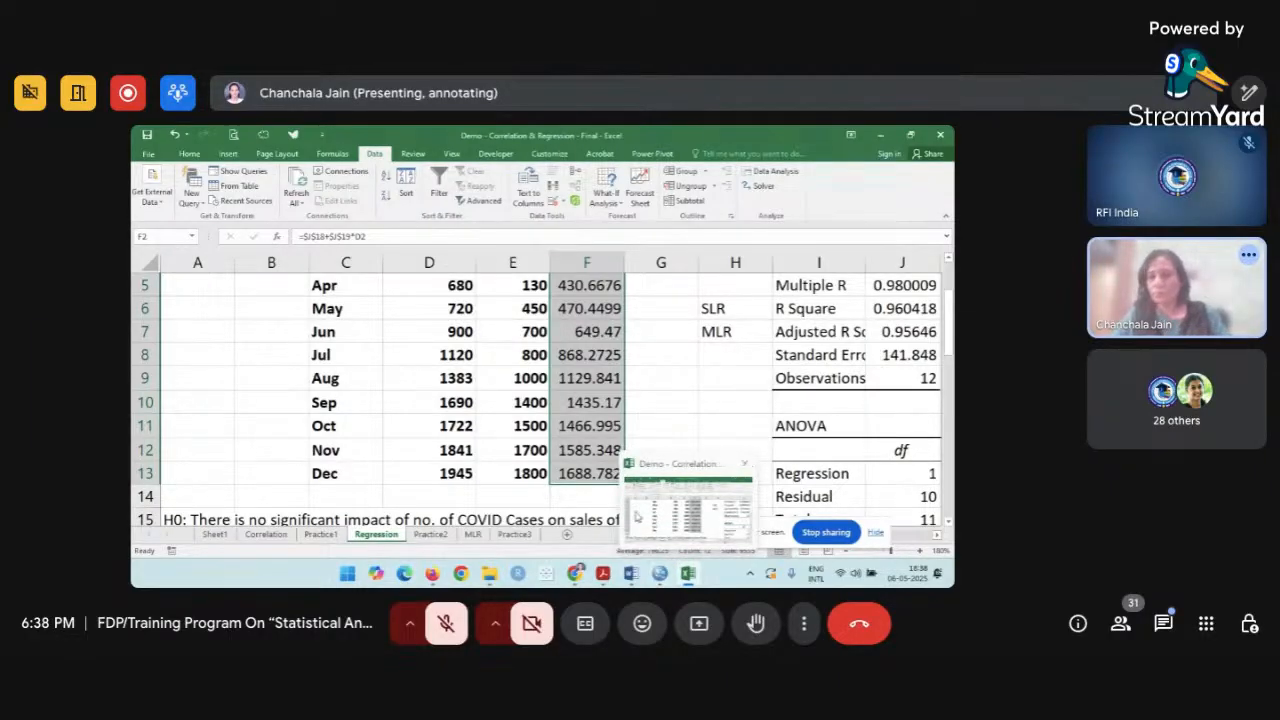
left_click(649, 359)
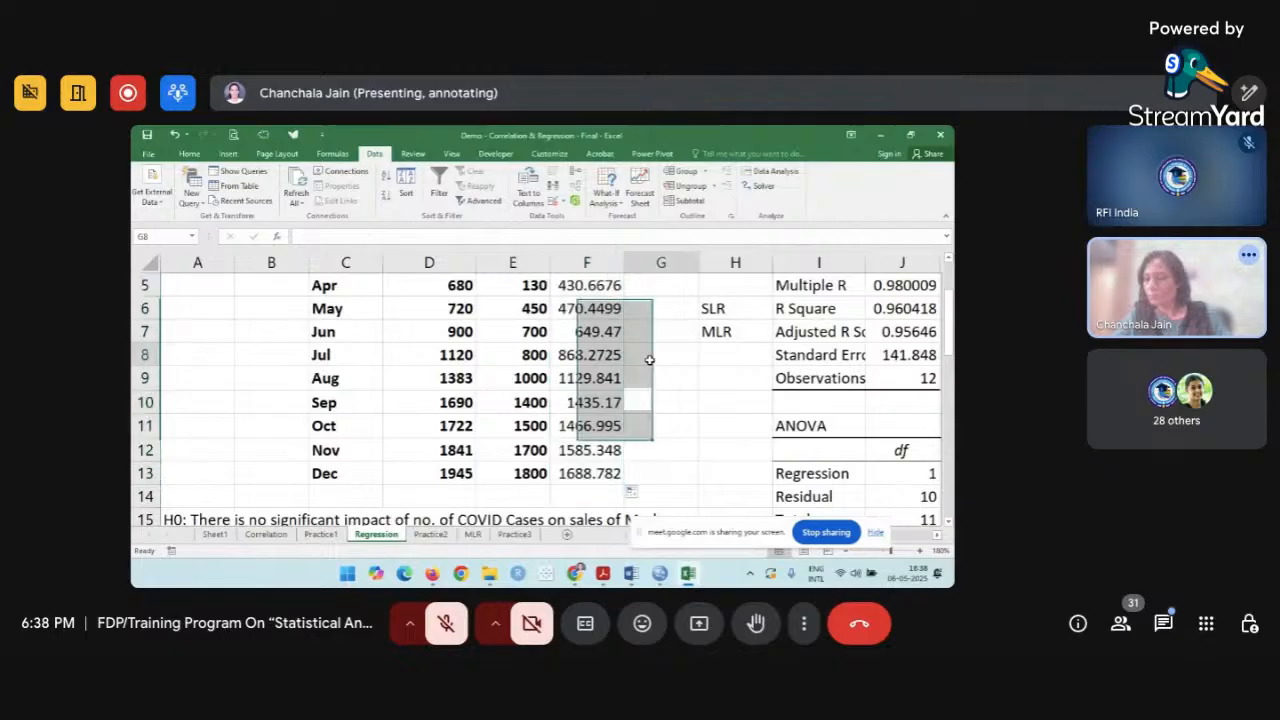
scroll(649, 359, "up", 2)
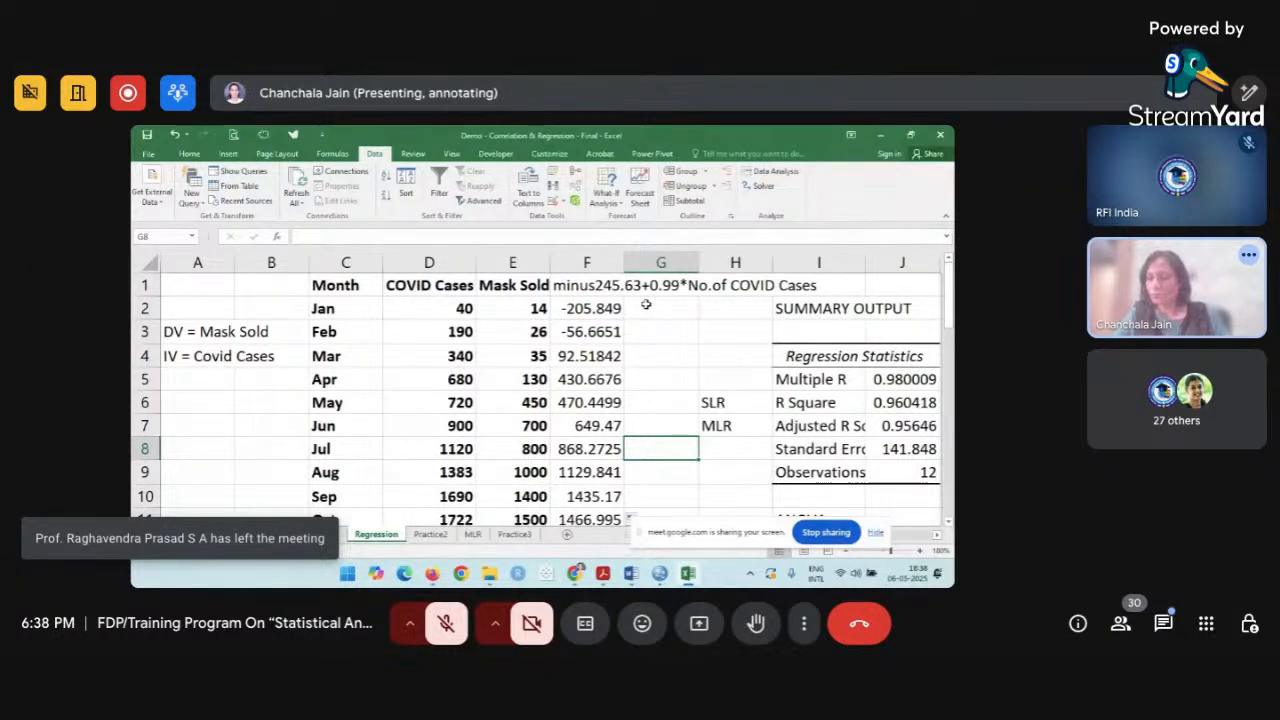
Enter the heading "Actual - Predicted" in G1.
left_click(639, 325)
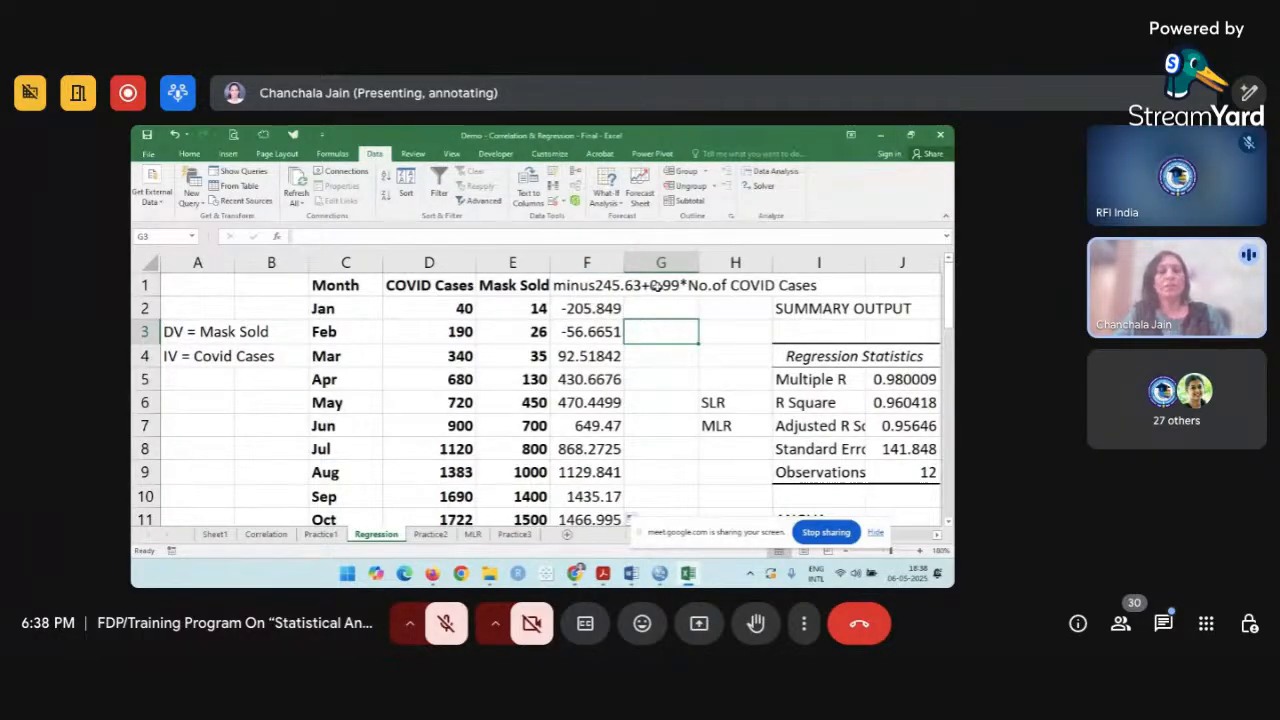
left_click(655, 285)
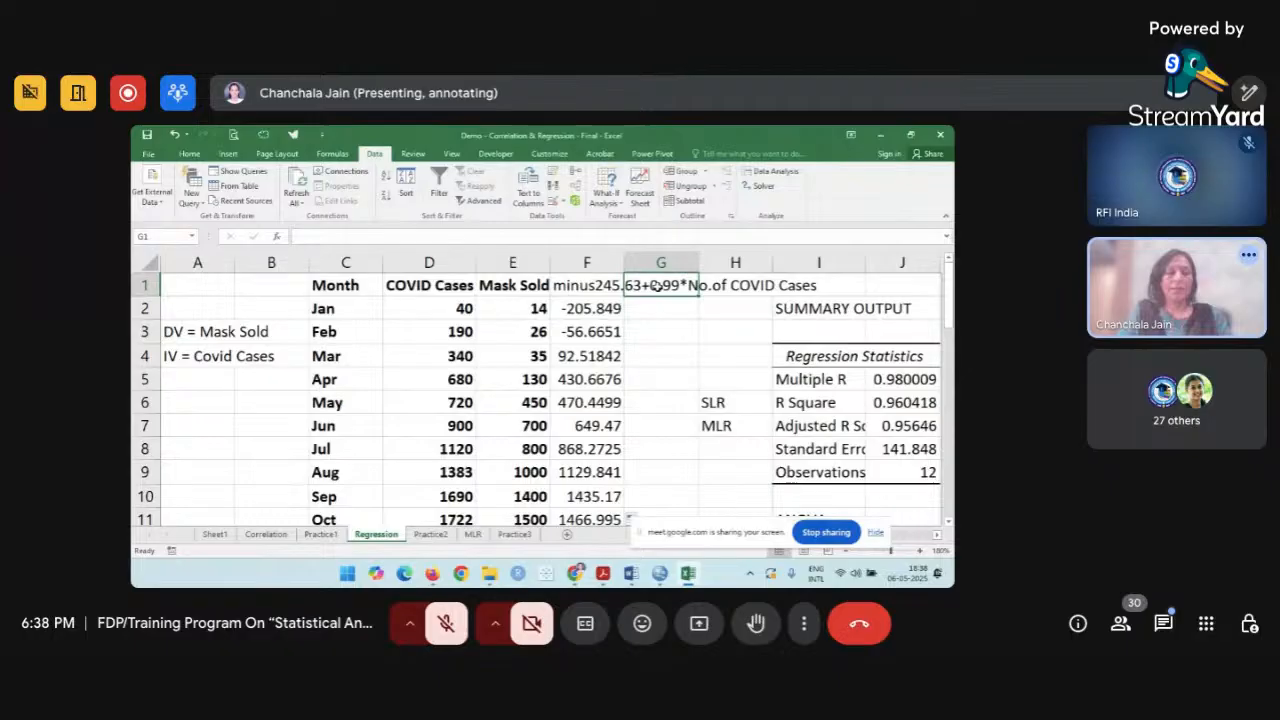
type("Actual")
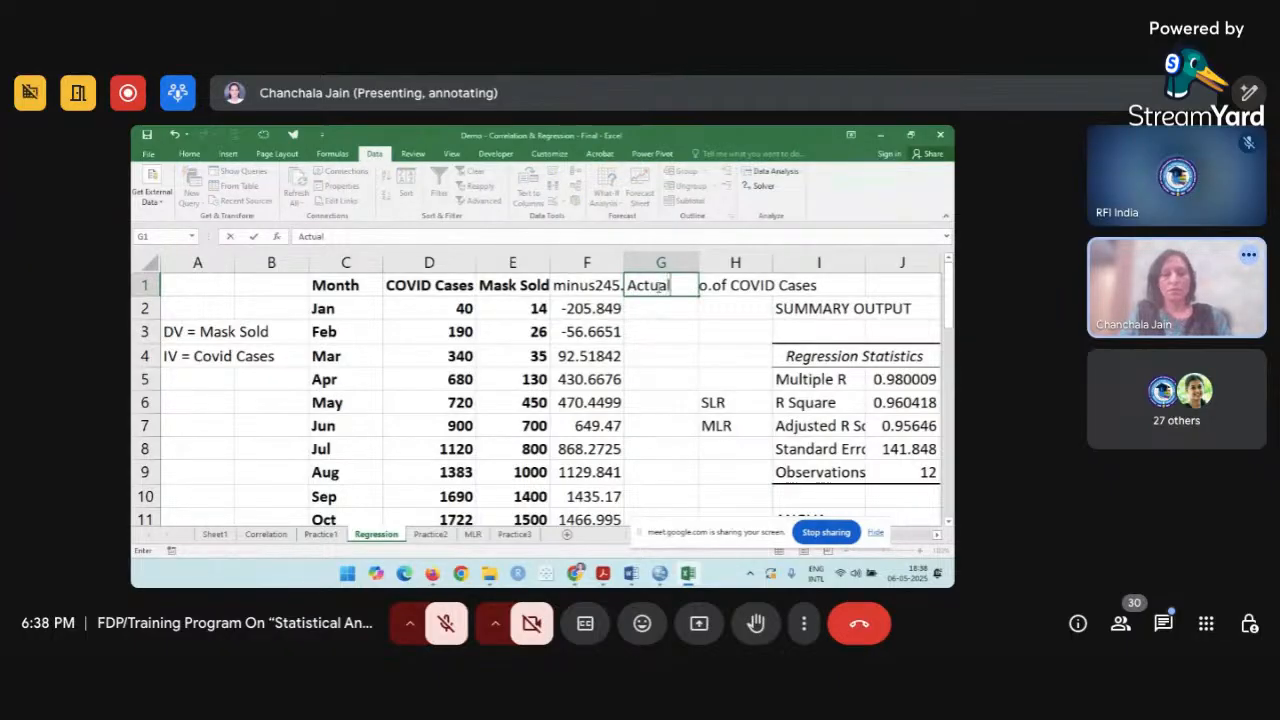
type(" - Predic")
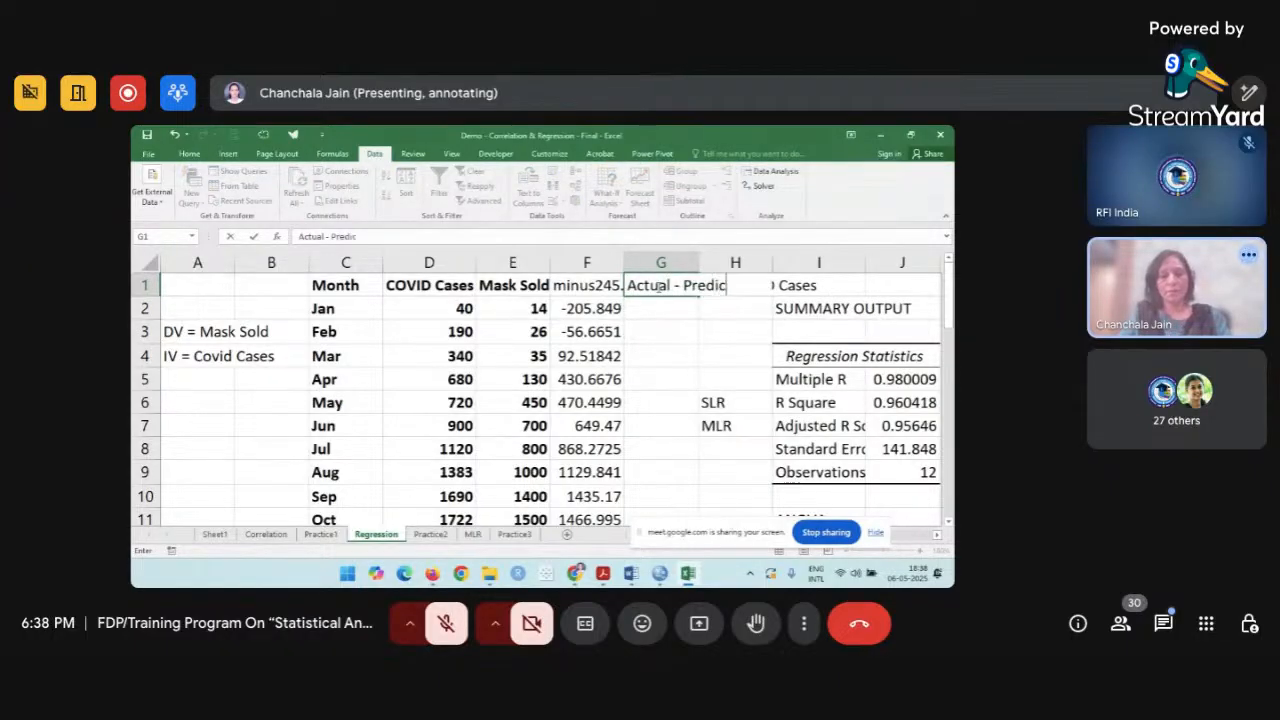
type("ted")
key("Return")
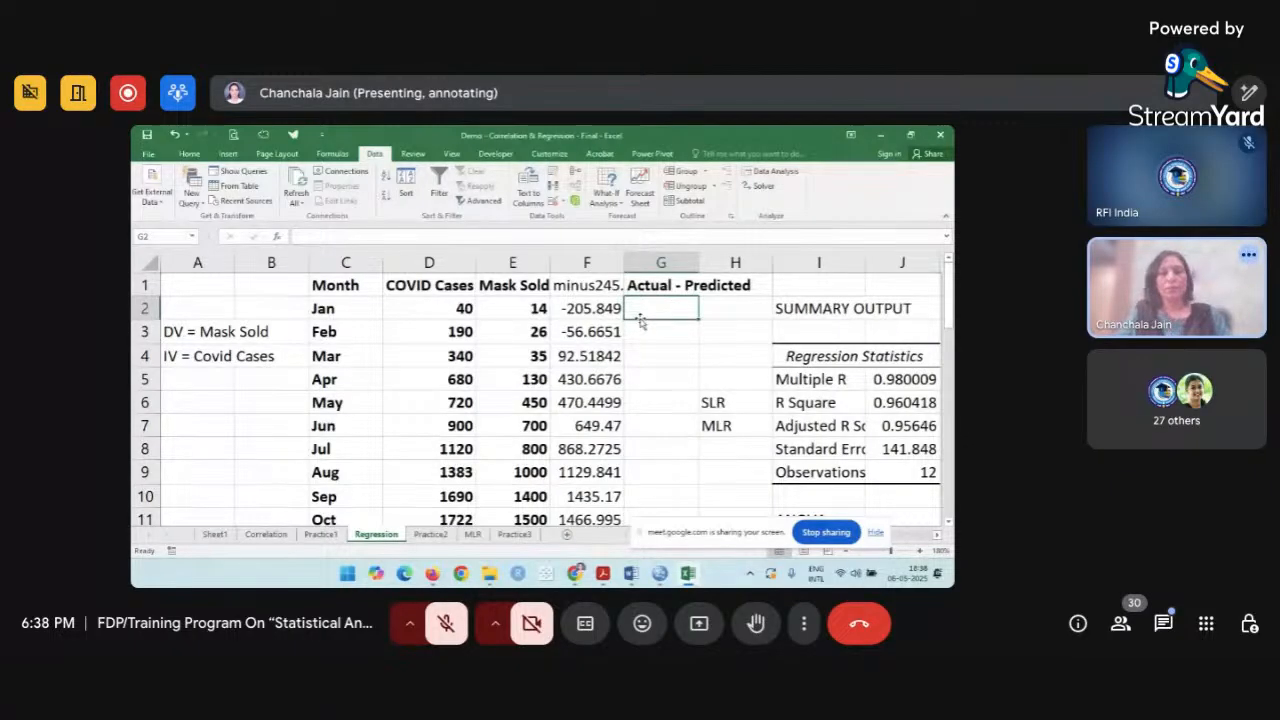
Enter the formula =E2-F2 in G2 to subtract January's predicted mask sales from the actual ones.
type("=")
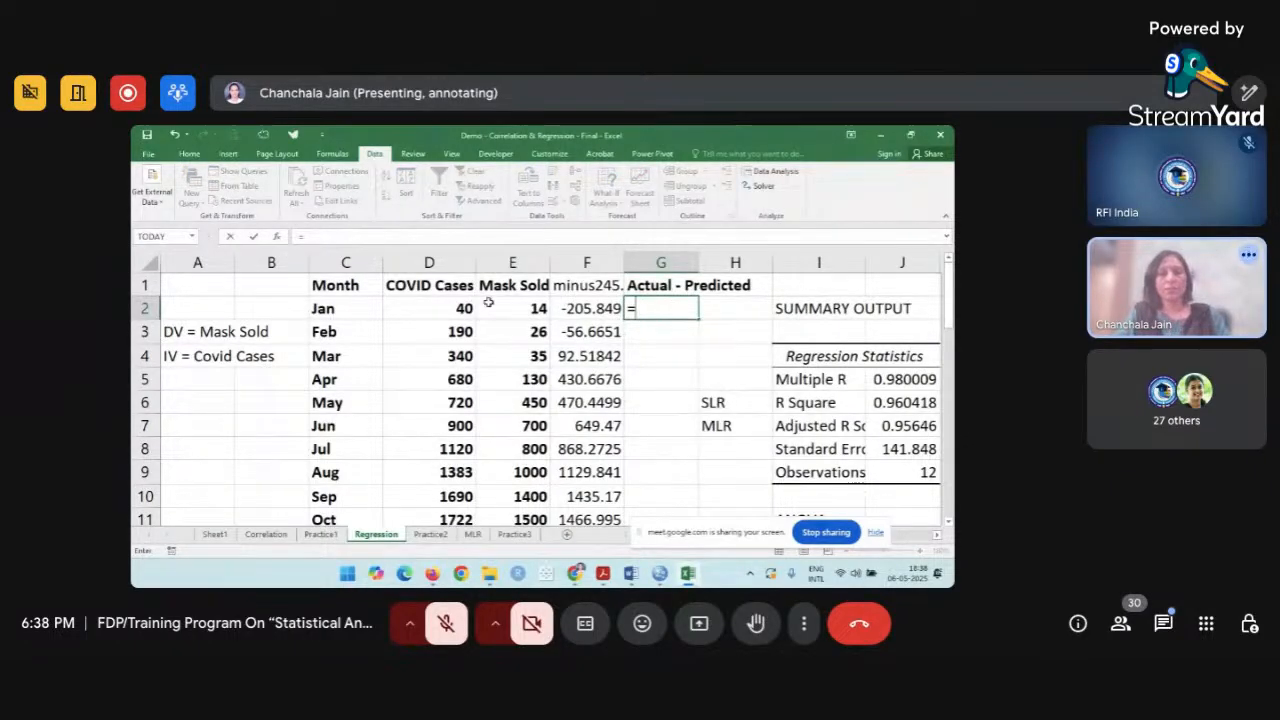
left_click(494, 303)
type("-")
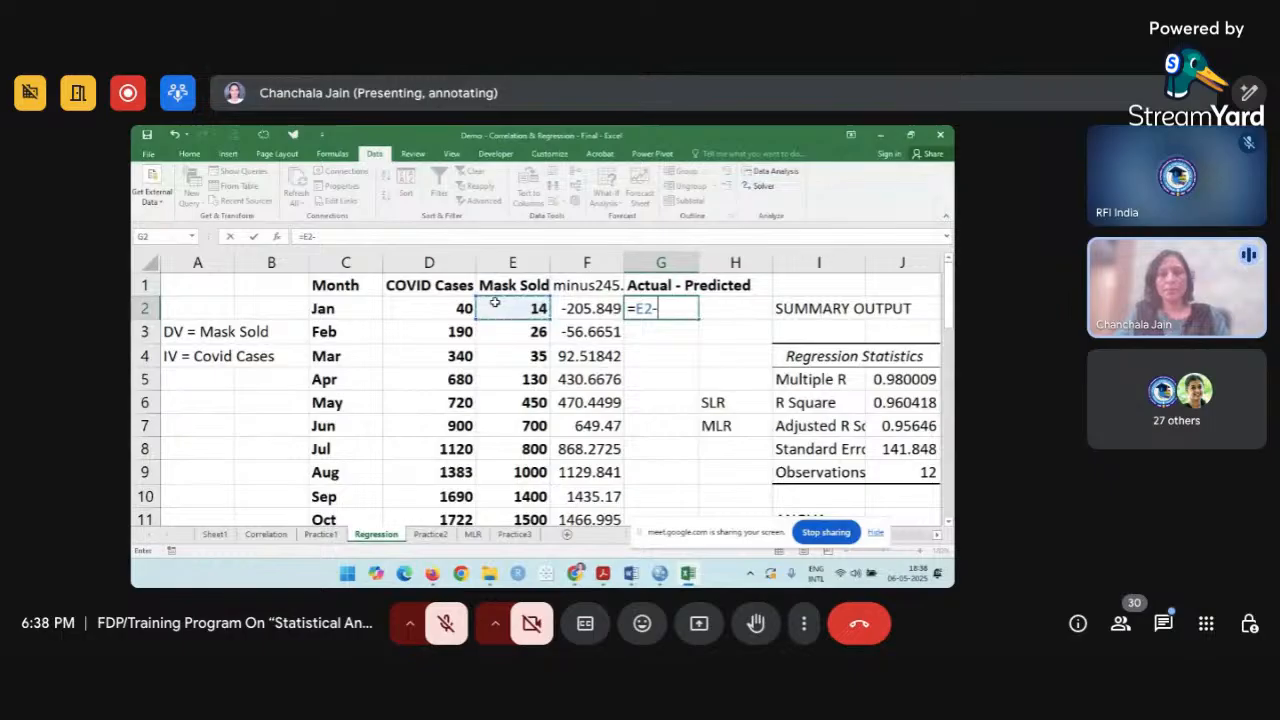
left_click(588, 305)
key("Return")
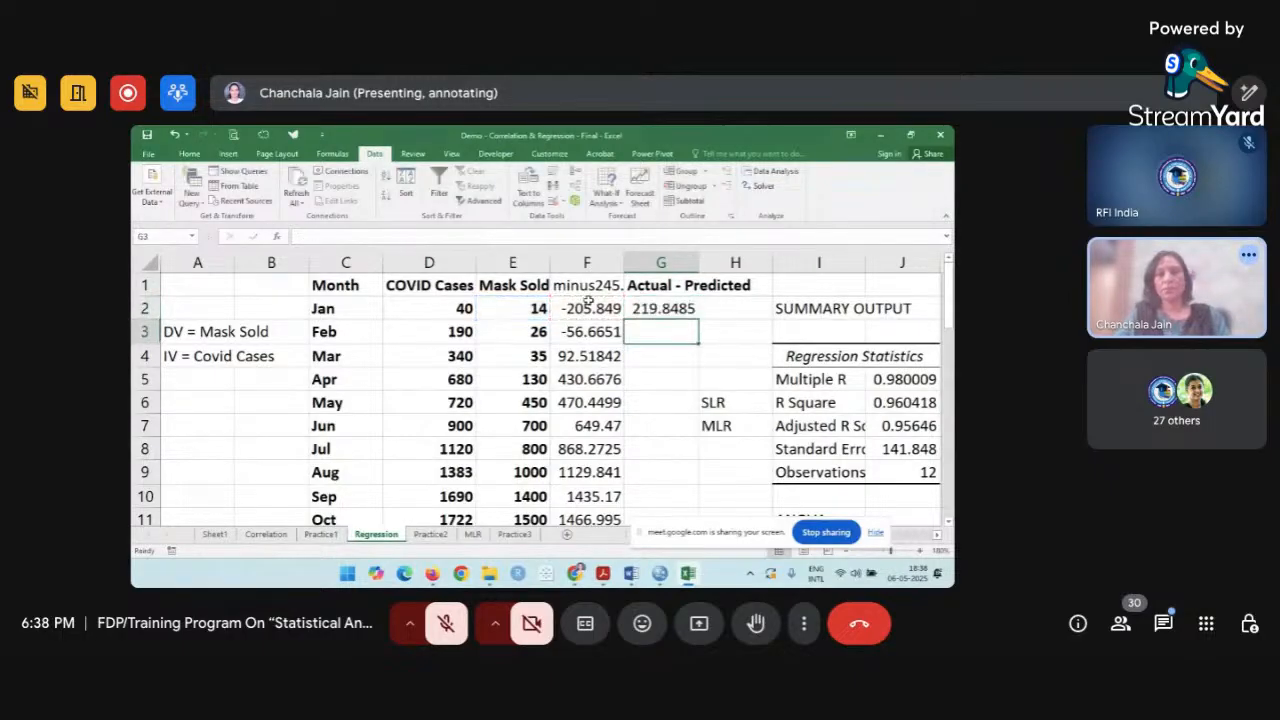
Fill the difference formula from G2 down column G for all the months.
left_click(680, 312)
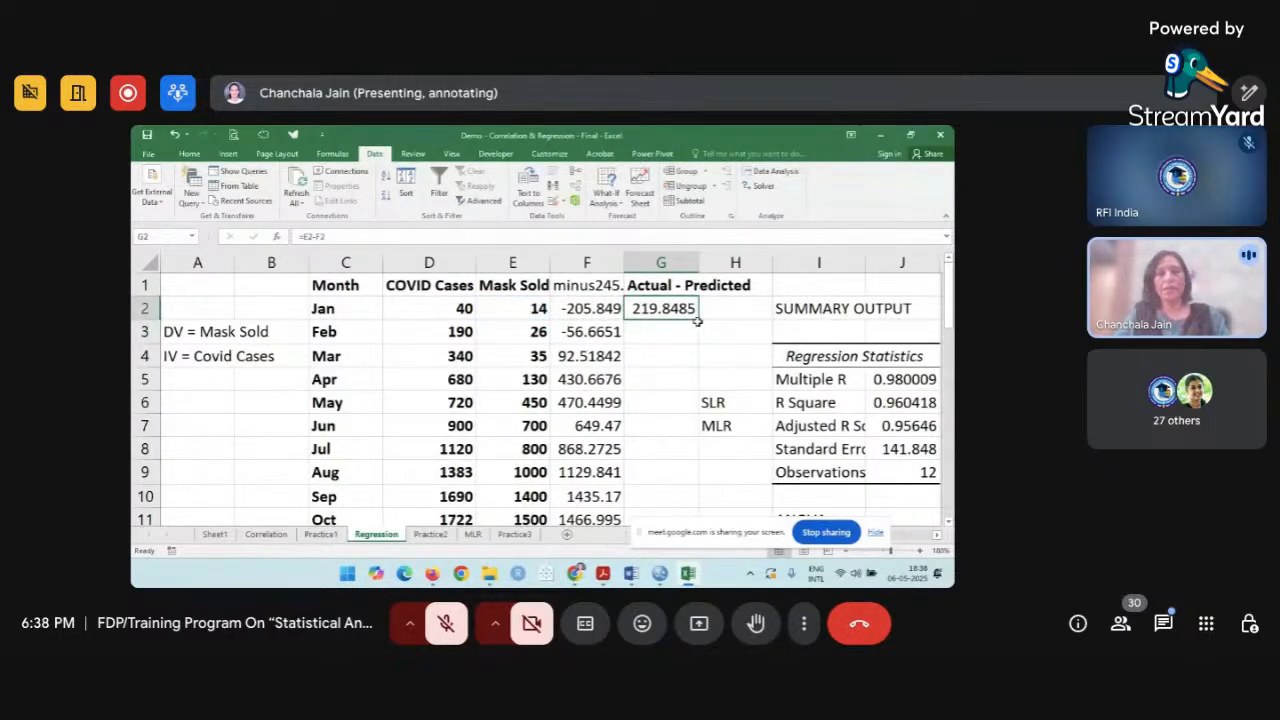
double_click(697, 320)
scroll(700, 320, "down", 1)
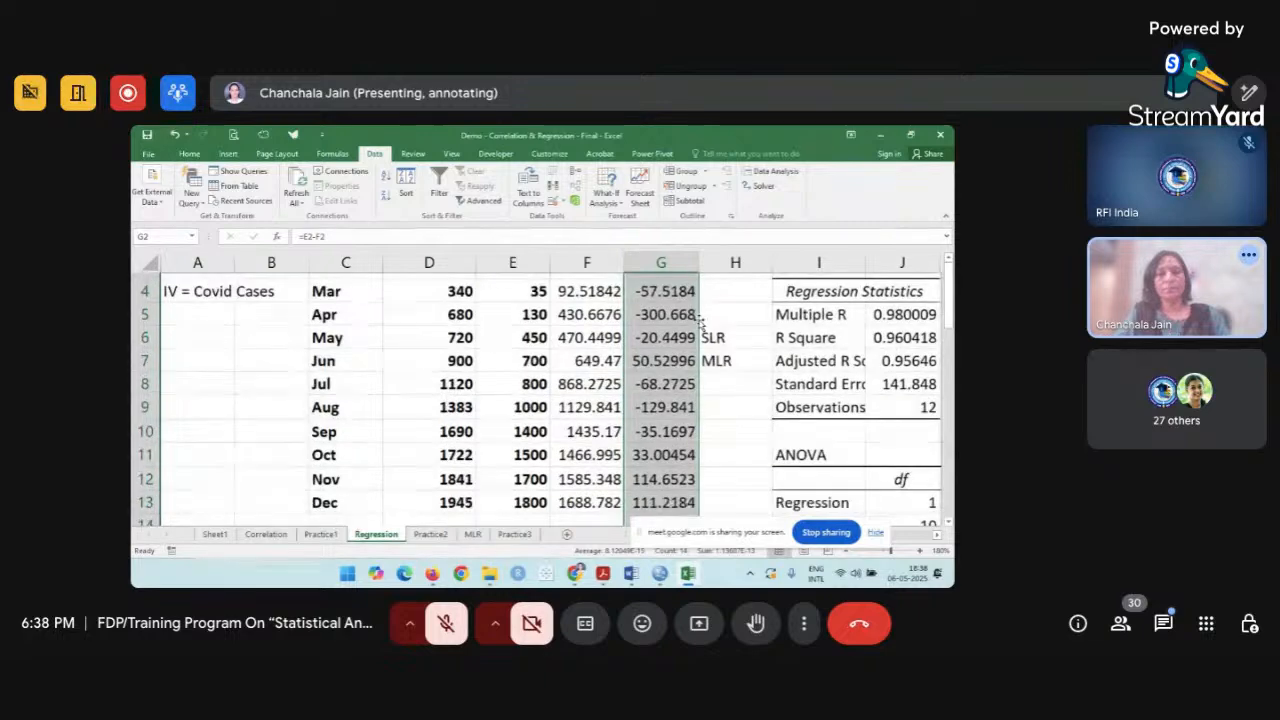
Delete the surplus difference formulas in G14:G15 below the December row.
scroll(700, 320, "down", 1)
left_click_drag(679, 453, 677, 466)
key("Delete")
left_click(677, 425)
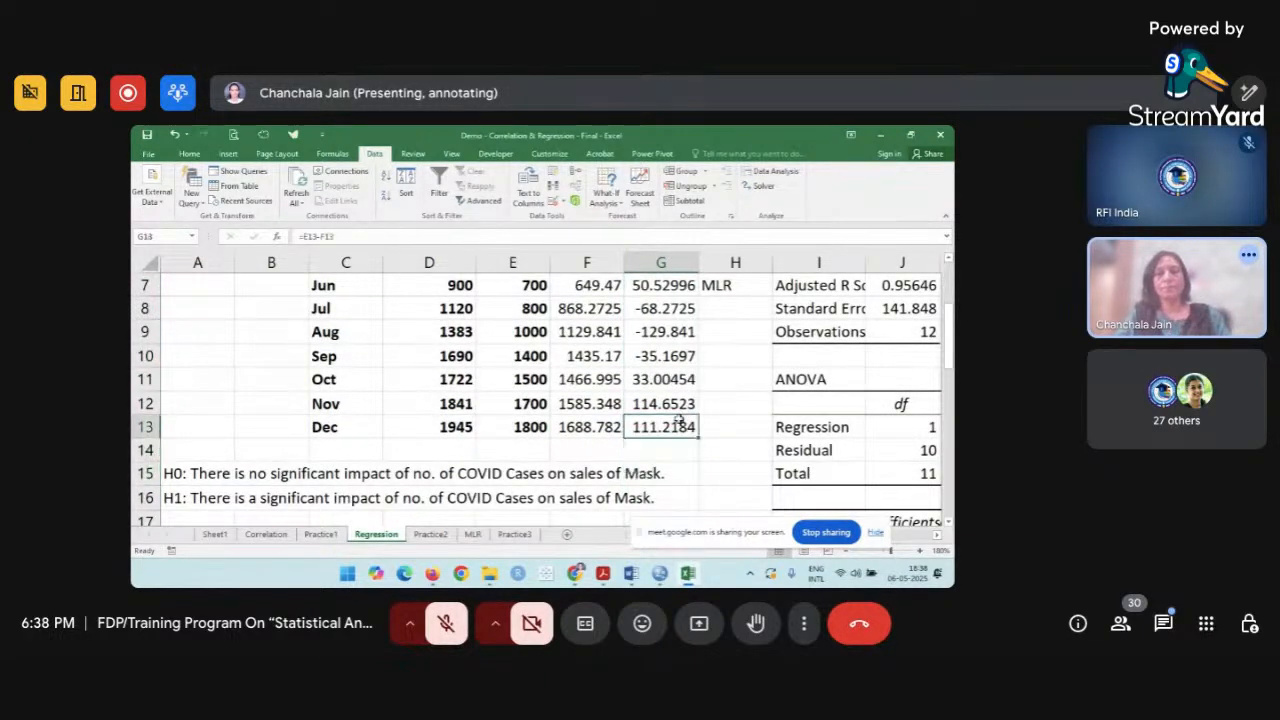
Compare the predicted mask sales and differences in columns F and G with the regression's Residual Output table.
scroll(677, 420, "down", 7)
scroll(678, 419, "right", 1)
scroll(678, 419, "right", 3)
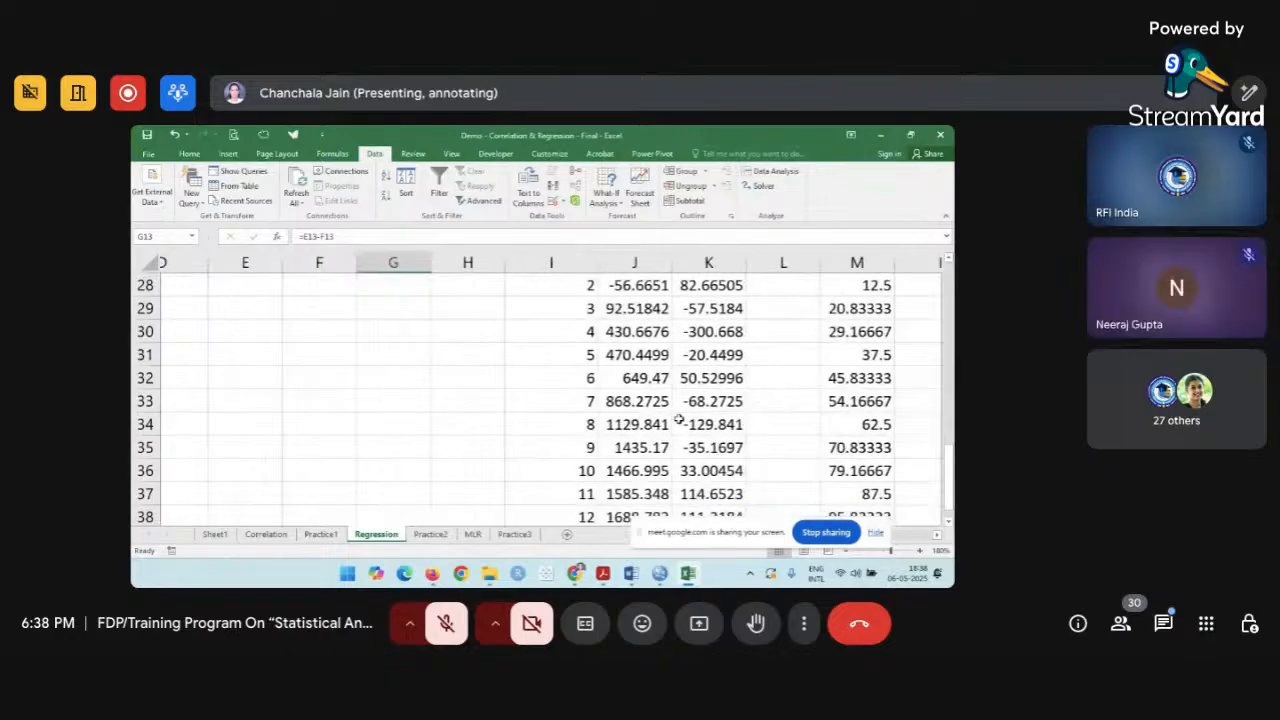
scroll(678, 419, "left", 1)
scroll(678, 419, "down", 7)
scroll(678, 419, "up", 4)
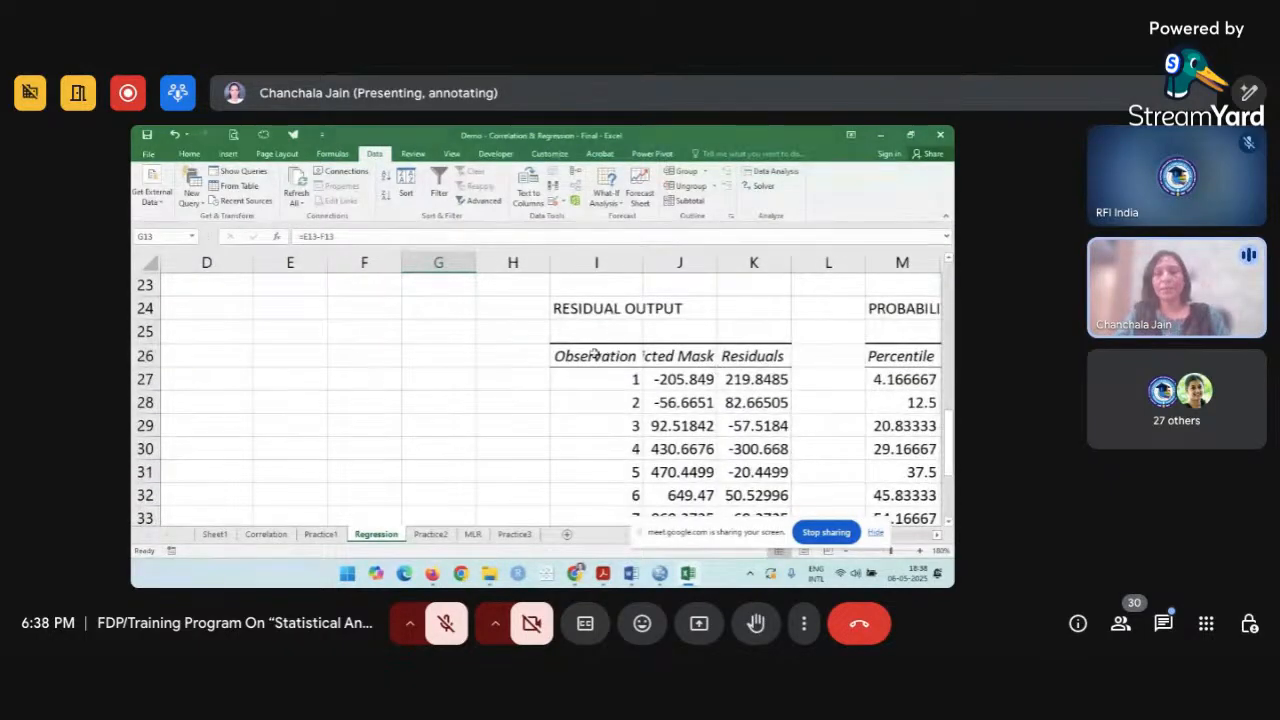
left_click_drag(594, 355, 736, 480)
scroll(700, 432, "up", 10)
scroll(696, 430, "left", 1)
scroll(694, 429, "down", 1)
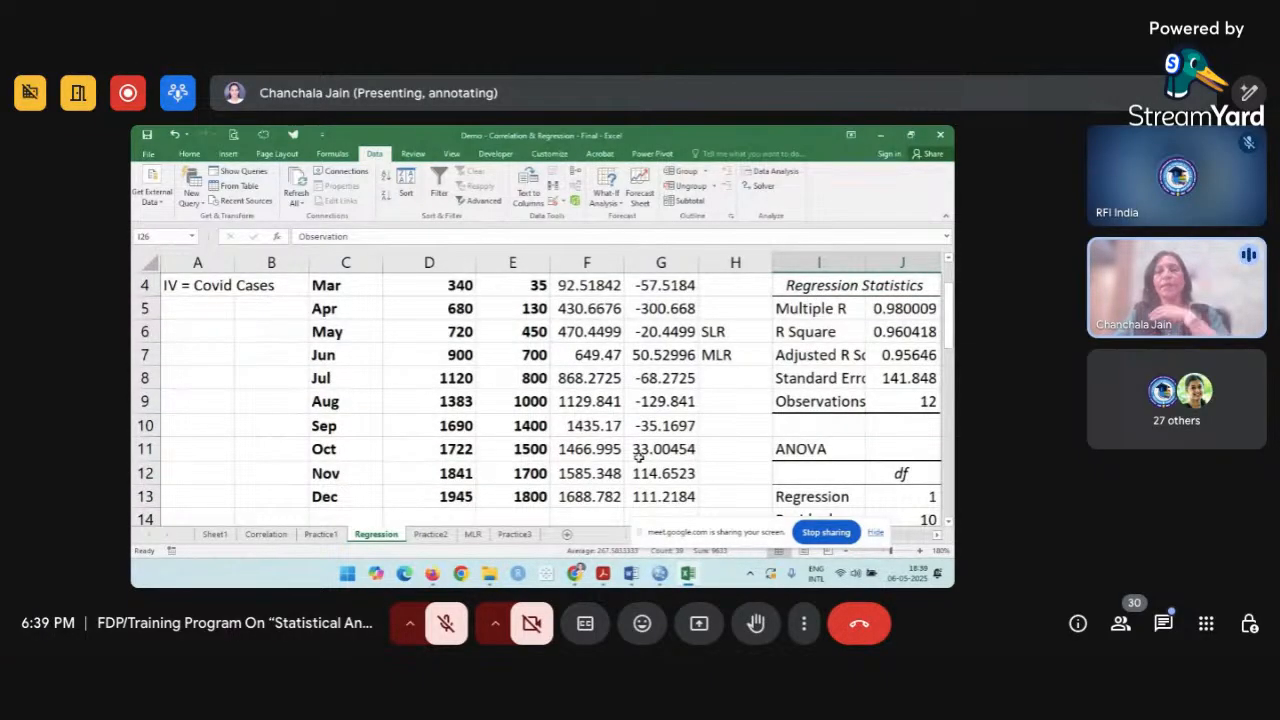
scroll(620, 462, "up", 1)
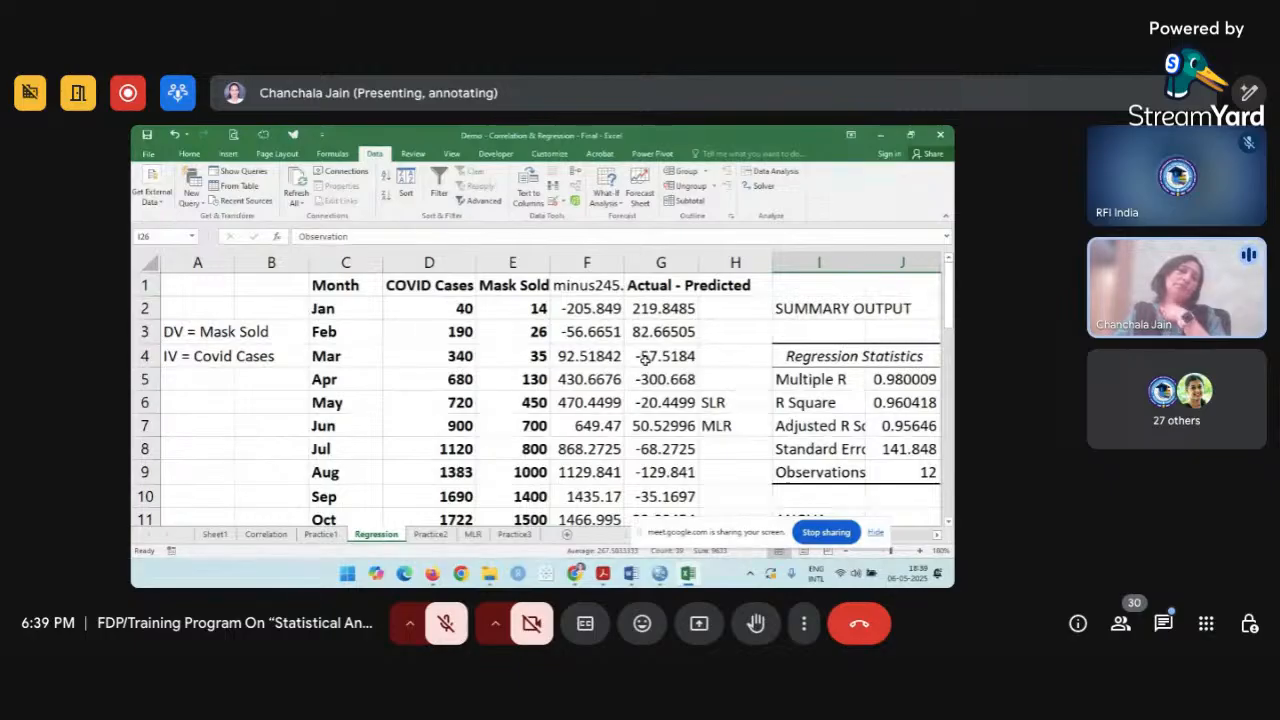
Examine the March and May differences and the subtraction formula behind January's difference in G2.
left_click(643, 357)
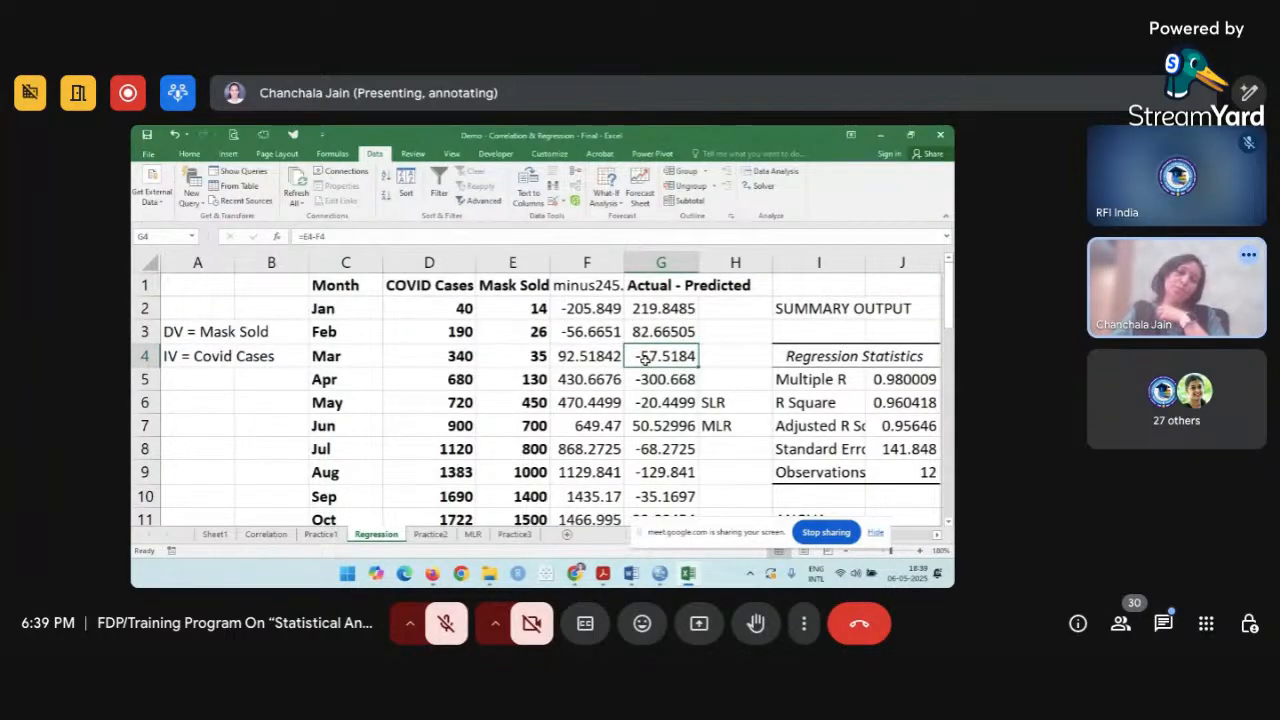
left_click(612, 358)
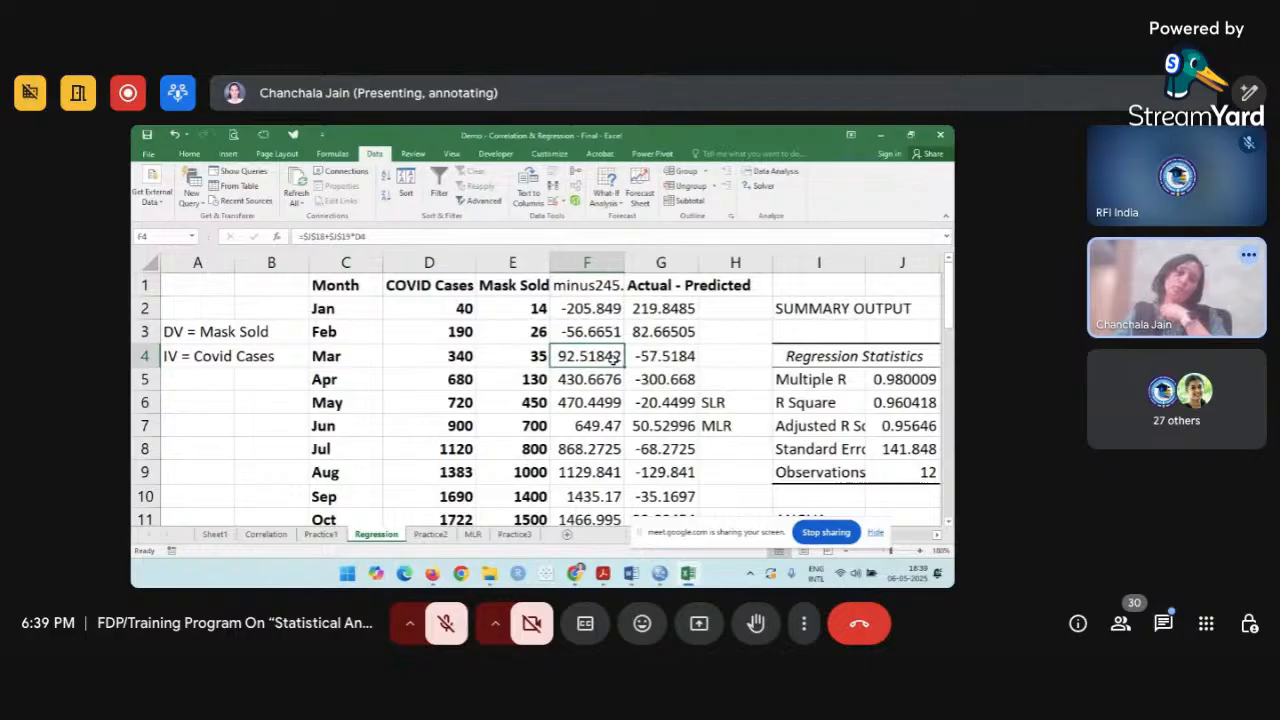
left_click(646, 402)
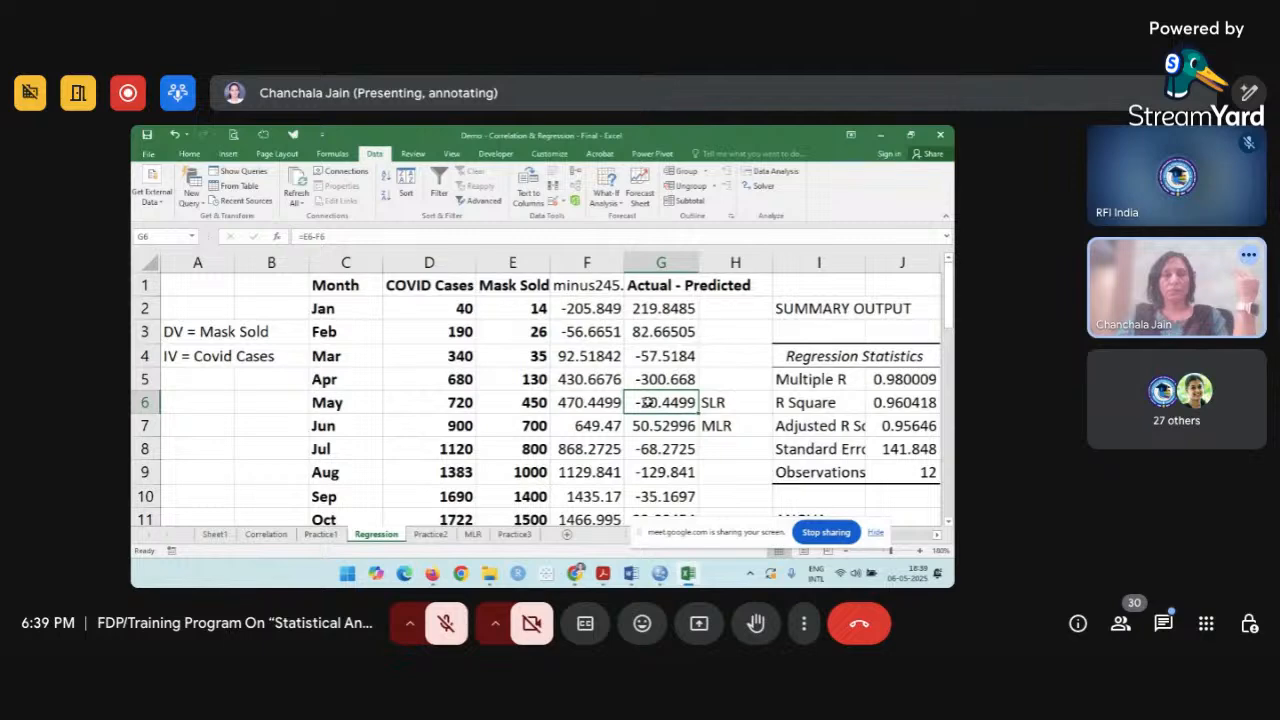
scroll(647, 402, "right", 1)
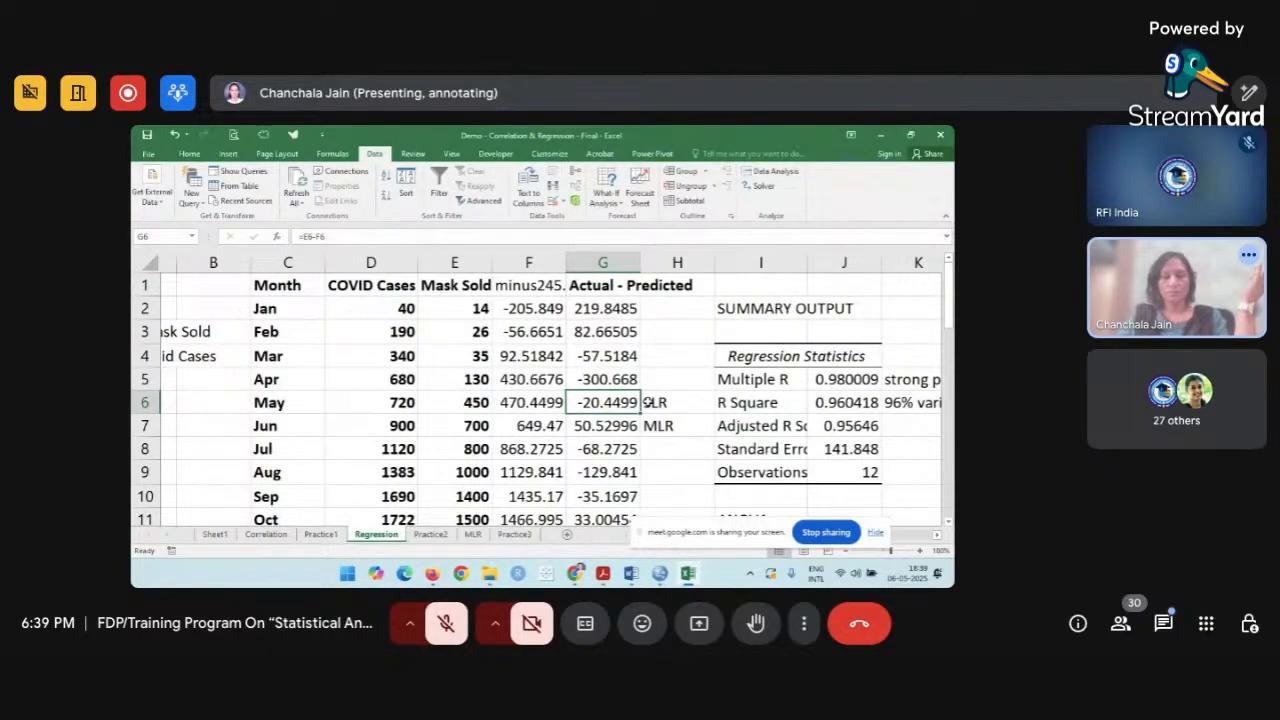
scroll(647, 402, "right", 1)
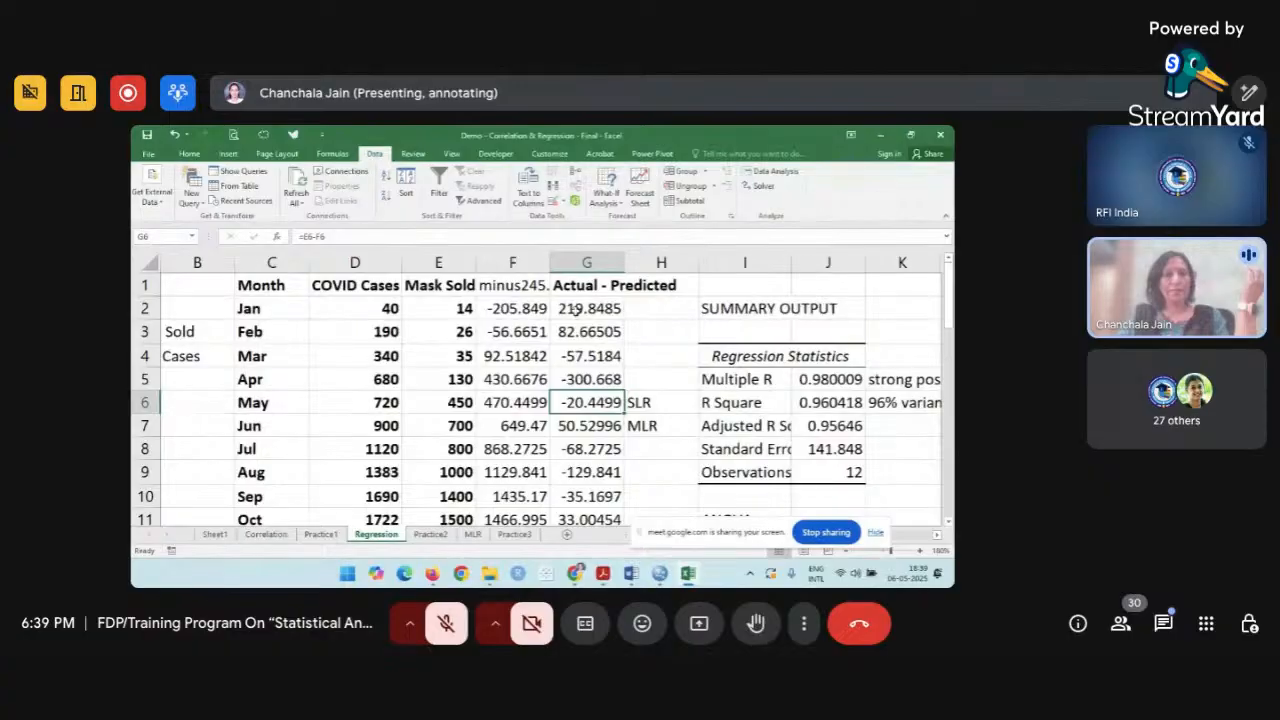
double_click(576, 308)
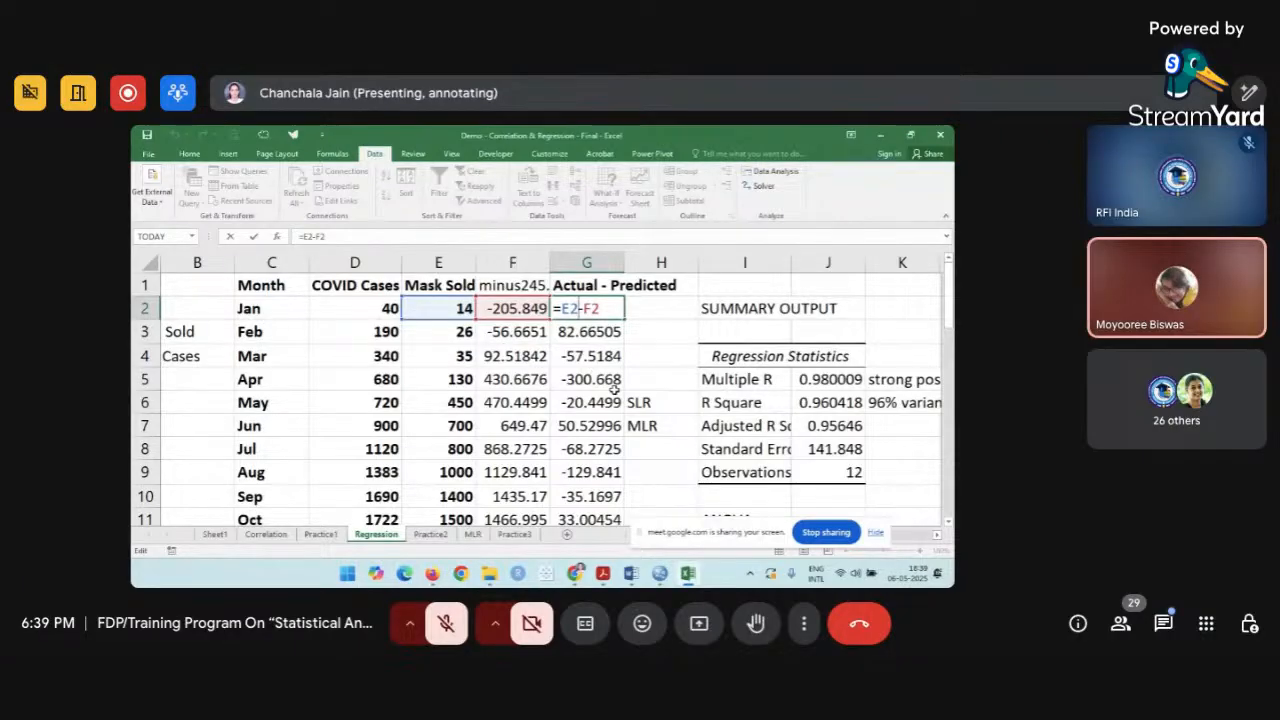
key("ctrl+Return")
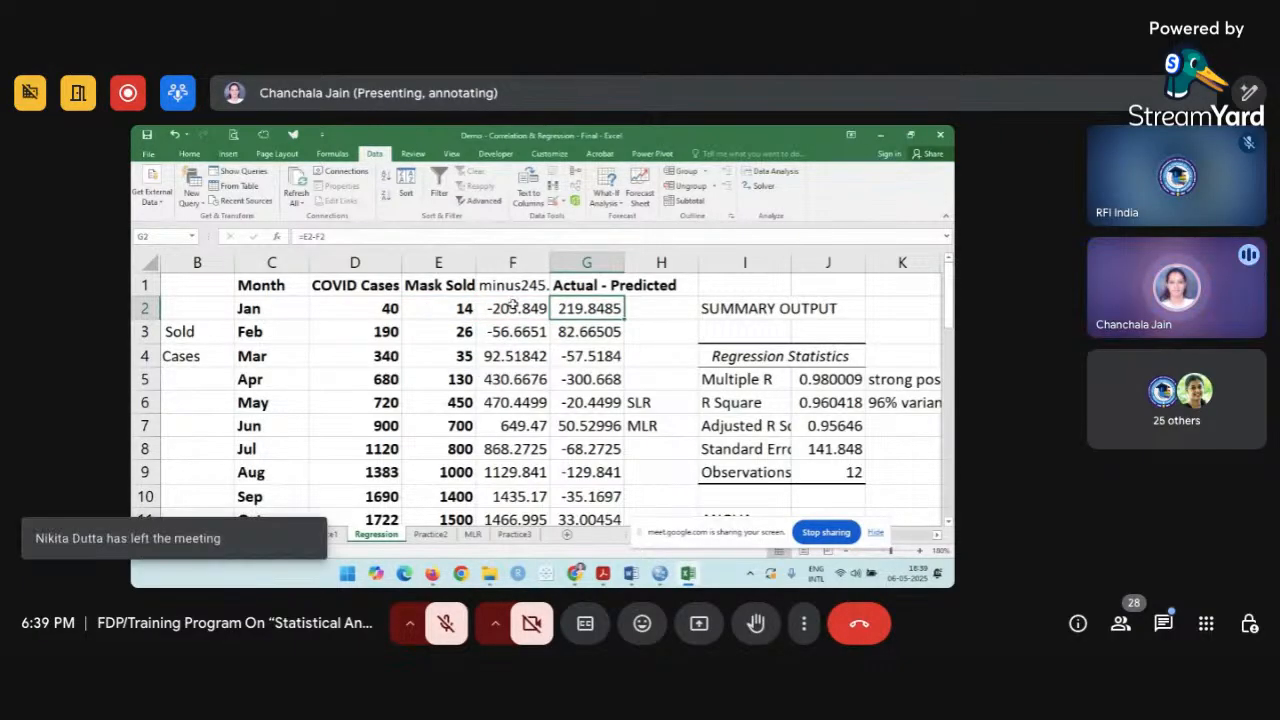
Inspect January's prediction formula in F2 alongside the regression output, and recheck the difference formula in G2.
double_click(512, 307)
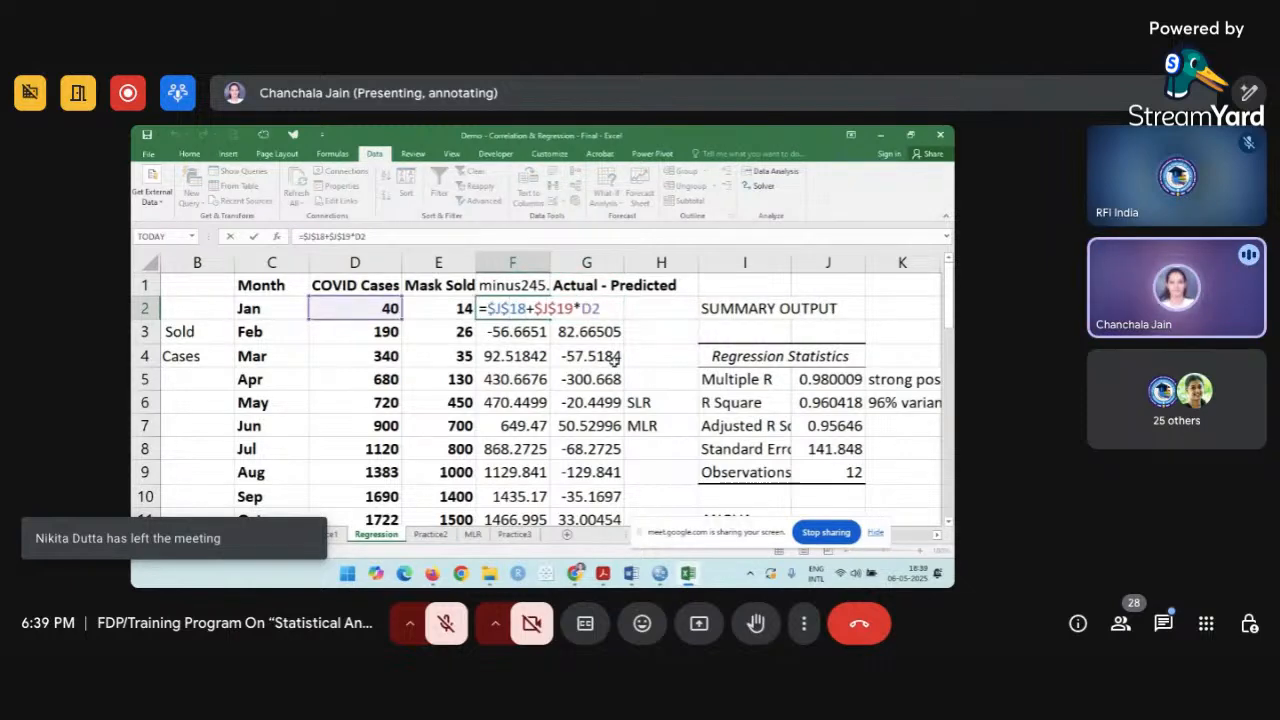
scroll(614, 360, "down", 2)
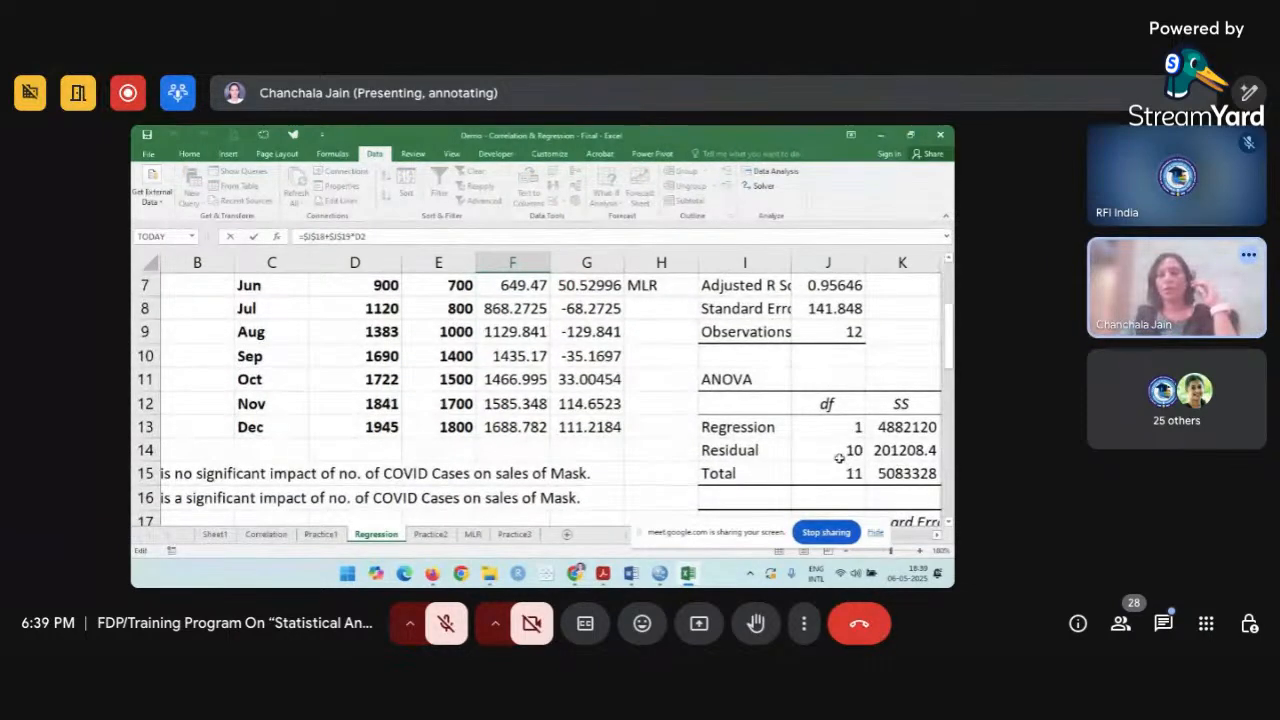
scroll(839, 458, "down", 1)
scroll(727, 436, "up", 3)
scroll(727, 436, "left", 1)
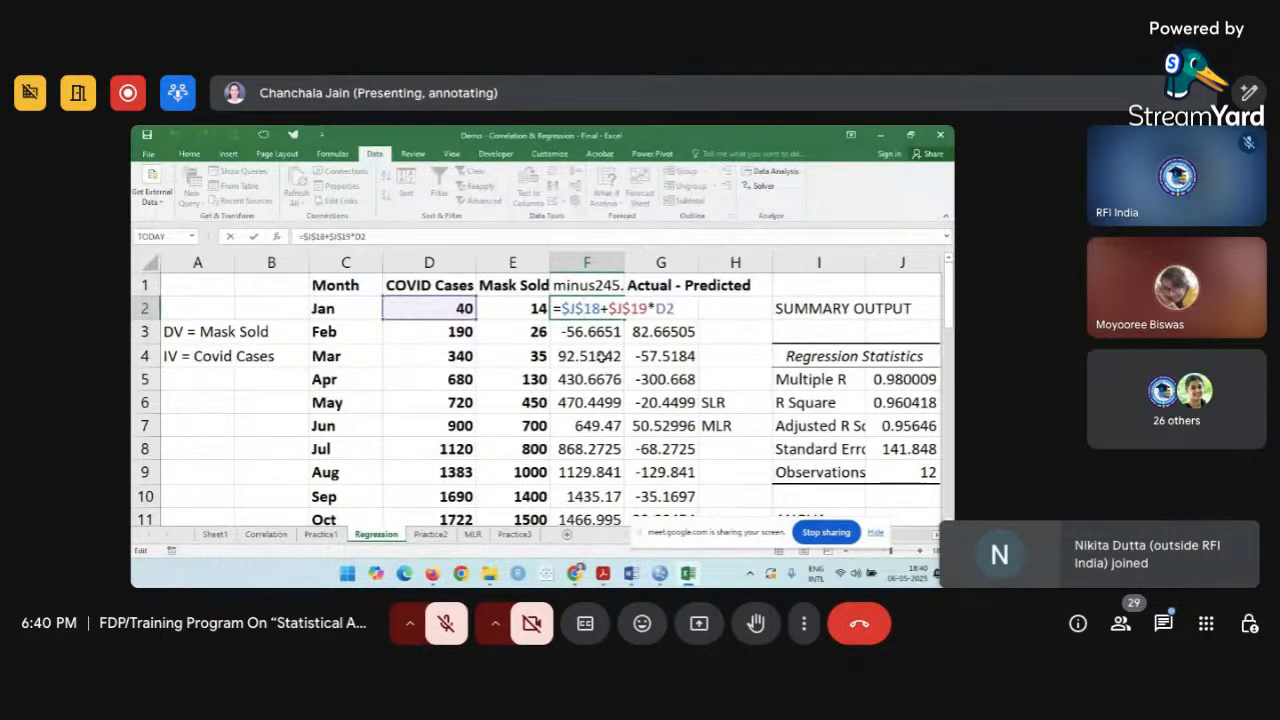
key("Return")
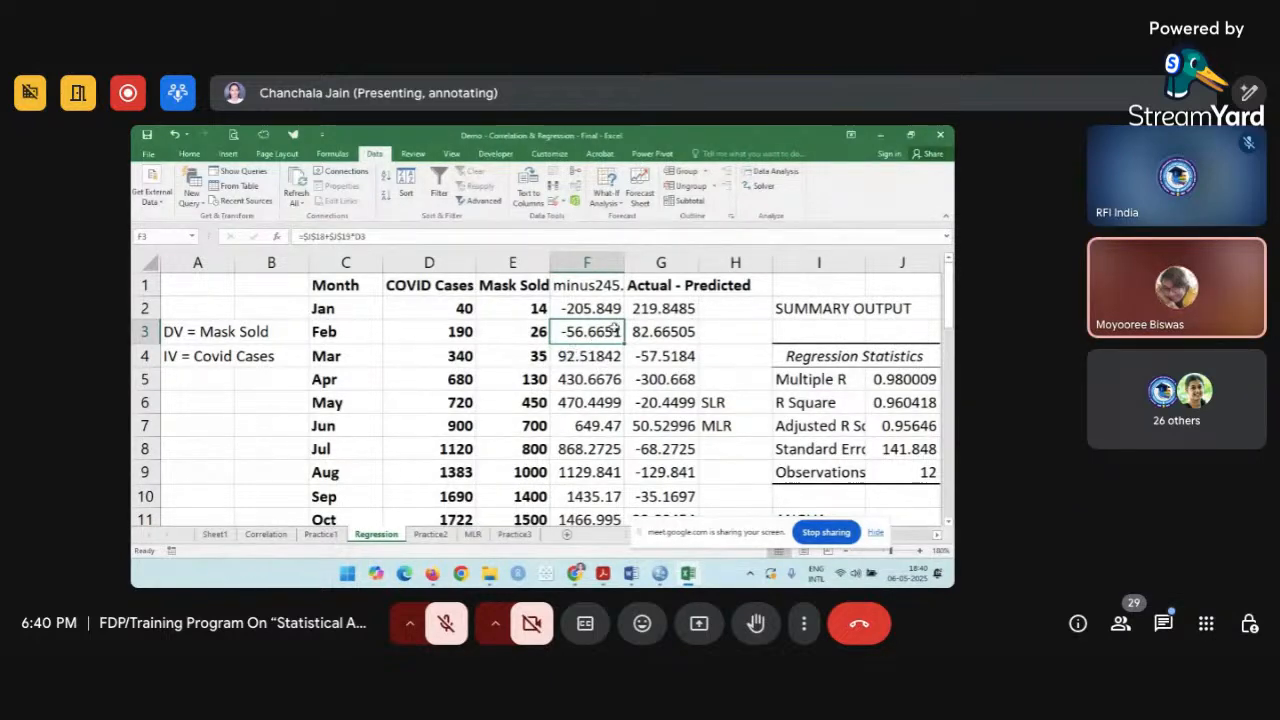
left_click(650, 312)
type("=E2-F2")
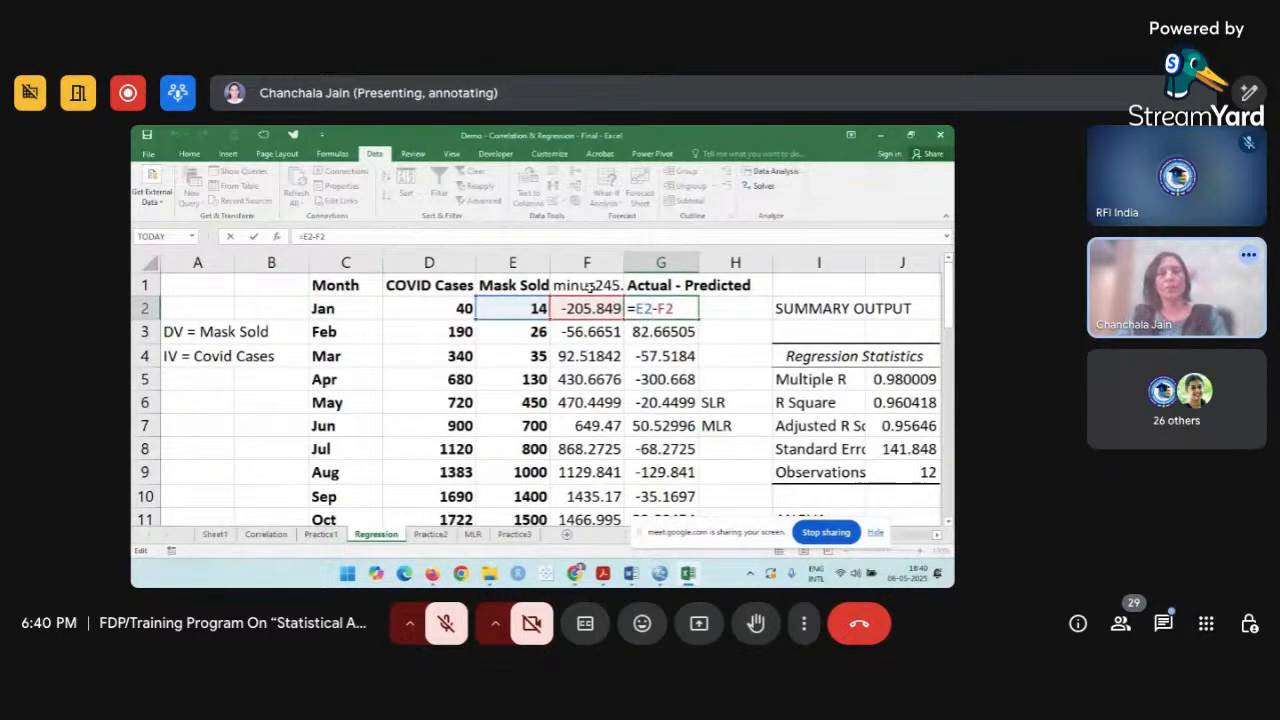
key("ctrl+Return")
Replace the heading in F1 with "Prediction" and make it bold.
left_click(590, 288)
type("Prediction")
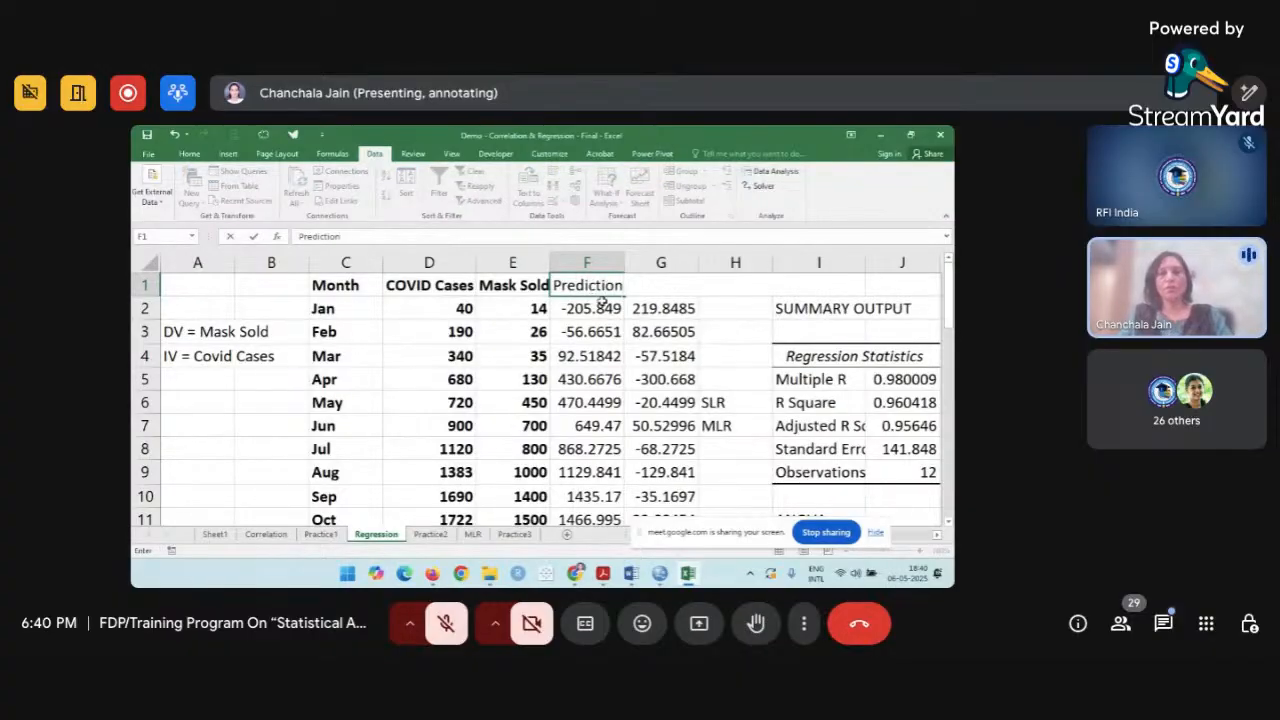
key("Return")
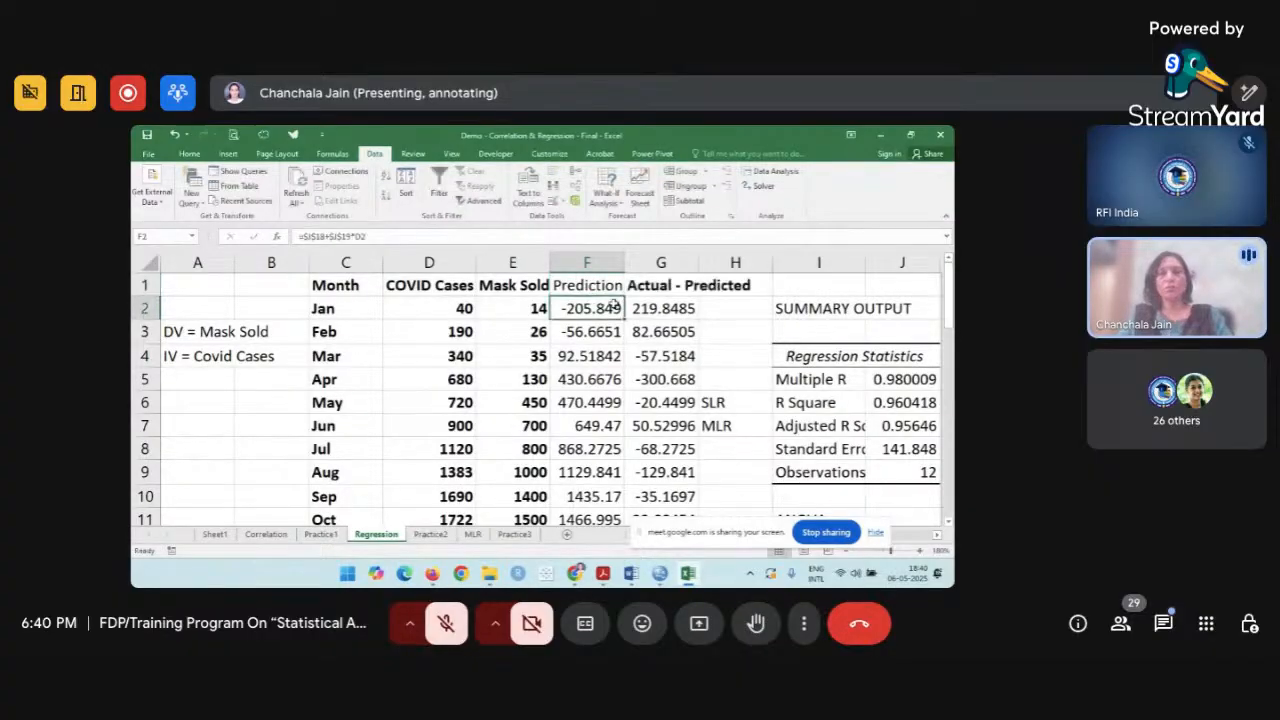
left_click(668, 309)
left_click(612, 288)
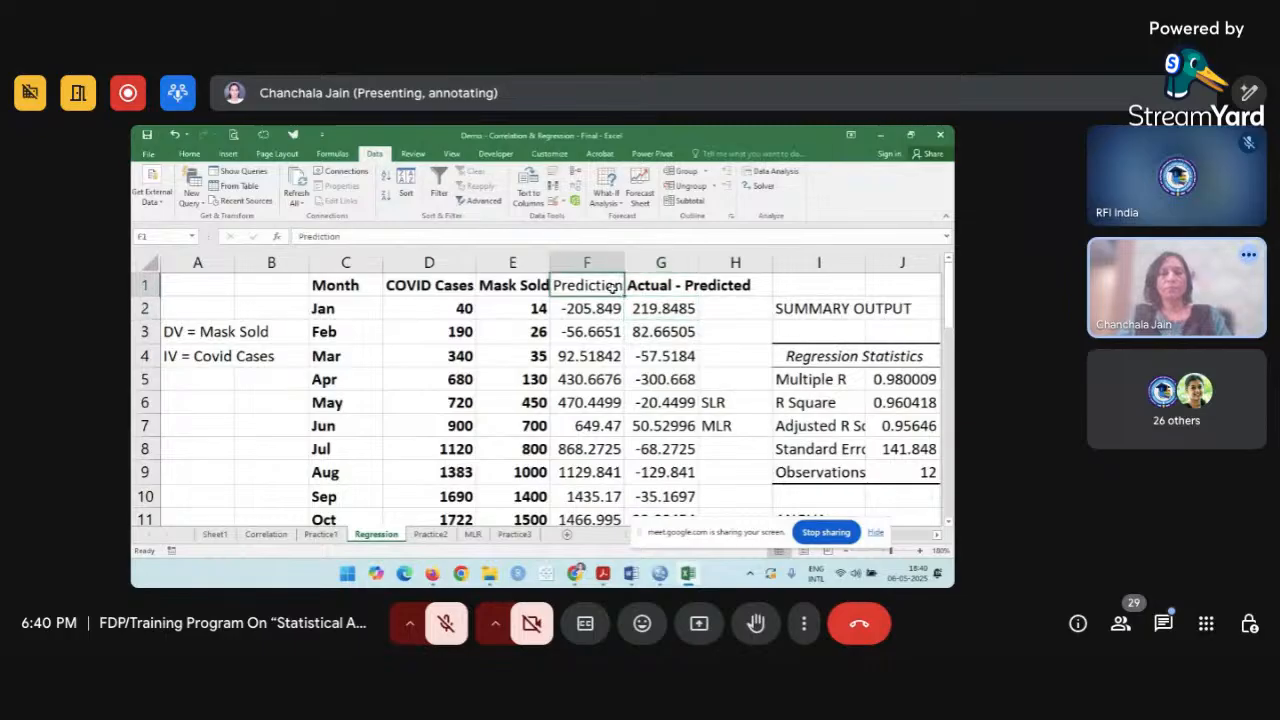
key("ctrl+b")
left_click(688, 309)
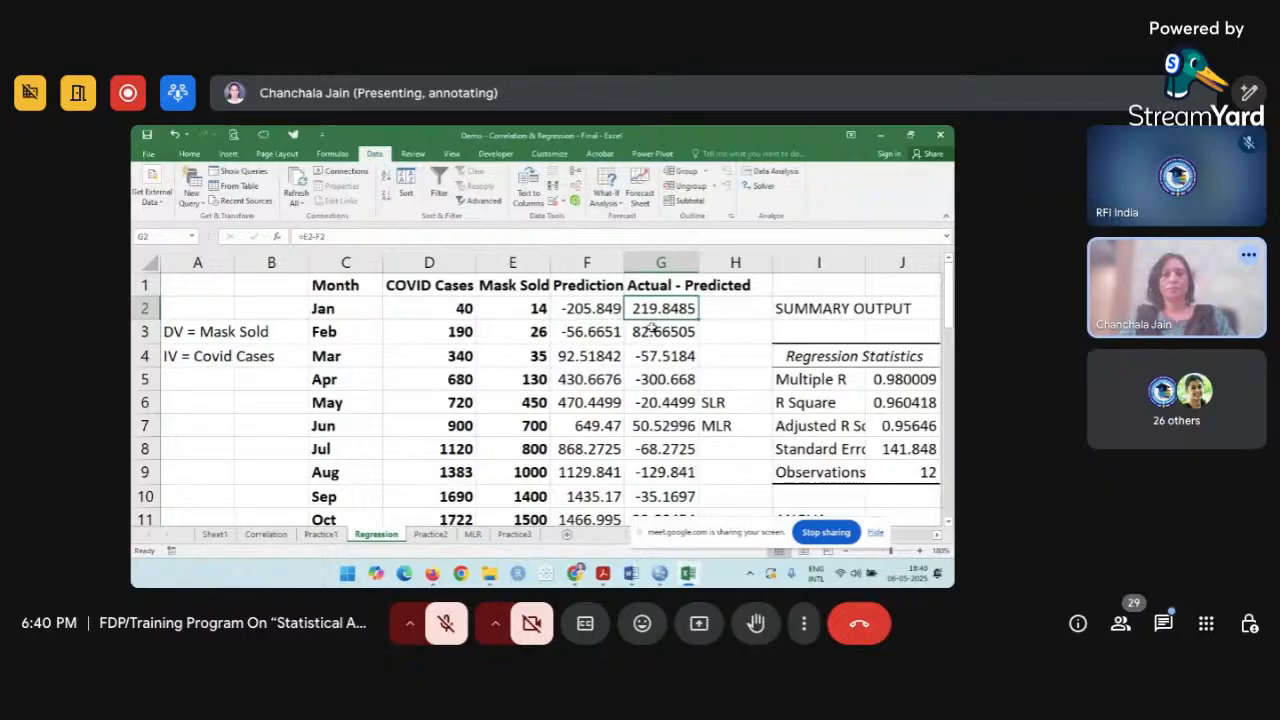
Review the monthly differences in G2:G13, moving the screen-sharing bar out of the way.
left_click_drag(652, 312, 648, 458)
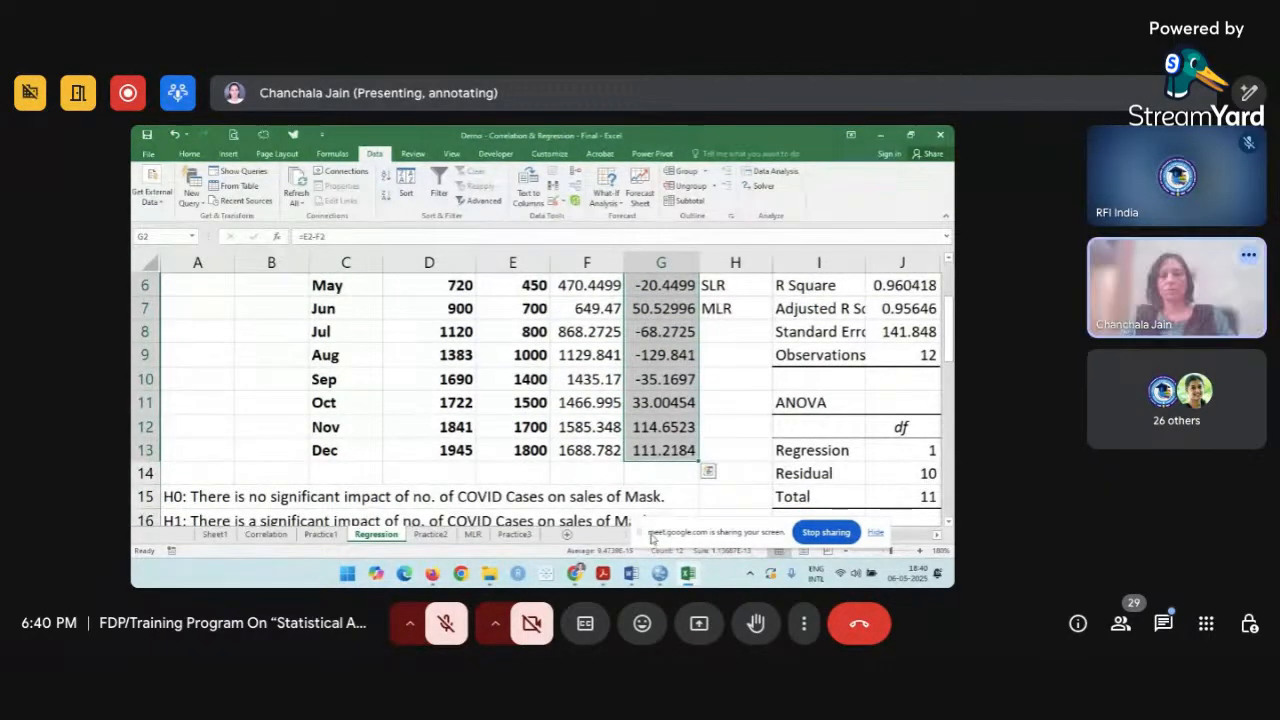
left_click_drag(654, 537, 685, 556)
left_click(645, 428)
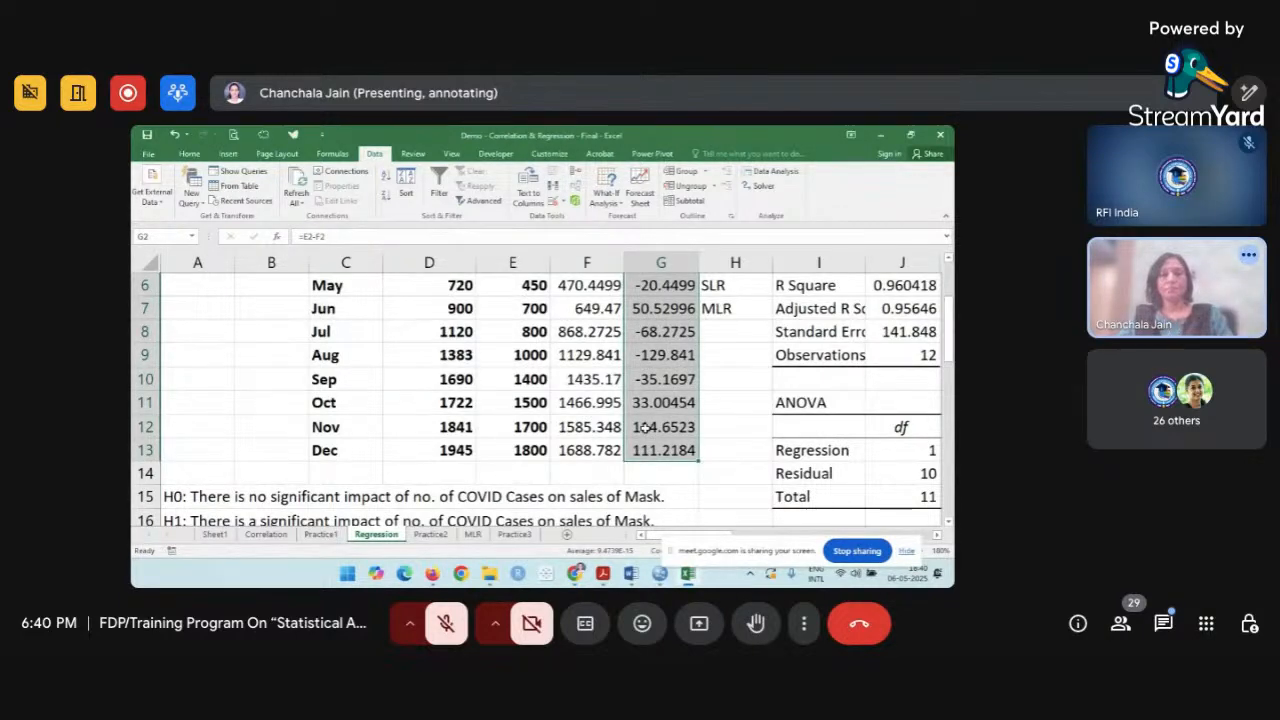
left_click(645, 428)
Look across the Regression sheet at the summary statistics, the interpretation notes and the area holding the residual and line fit plots.
scroll(786, 441, "right", 5)
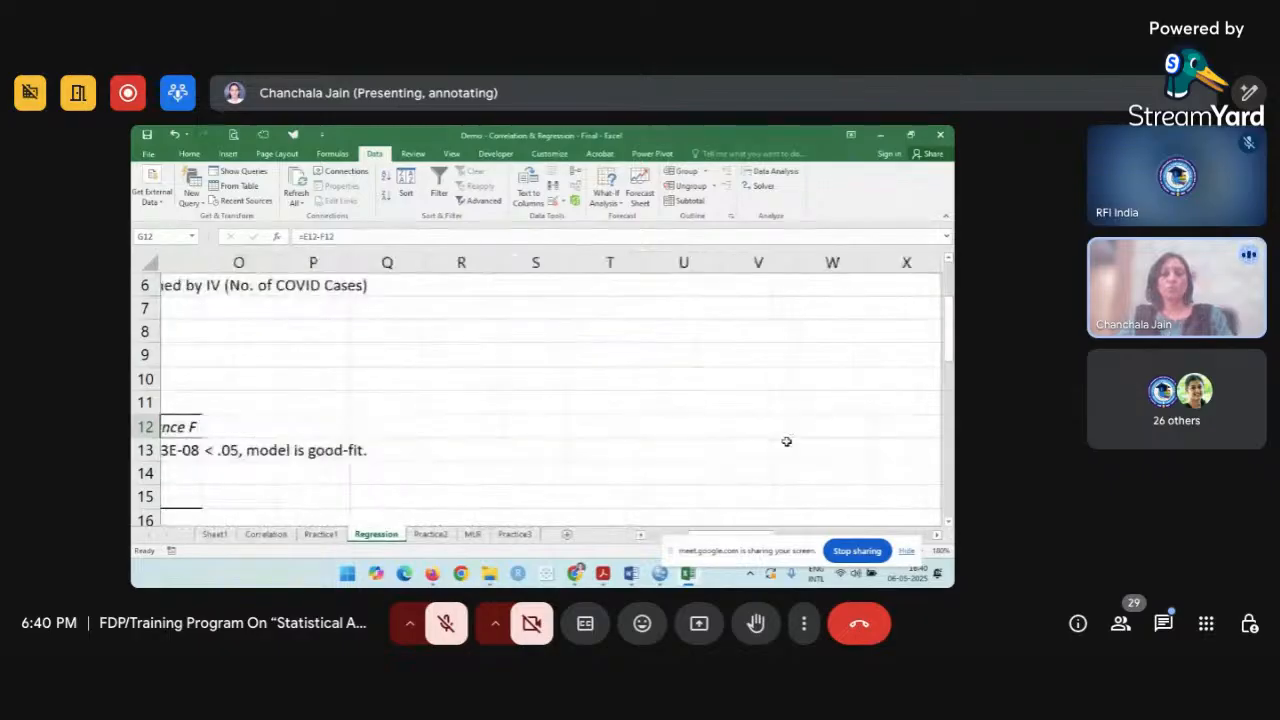
scroll(786, 441, "up", 2)
scroll(786, 441, "left", 3)
scroll(786, 441, "up", 1)
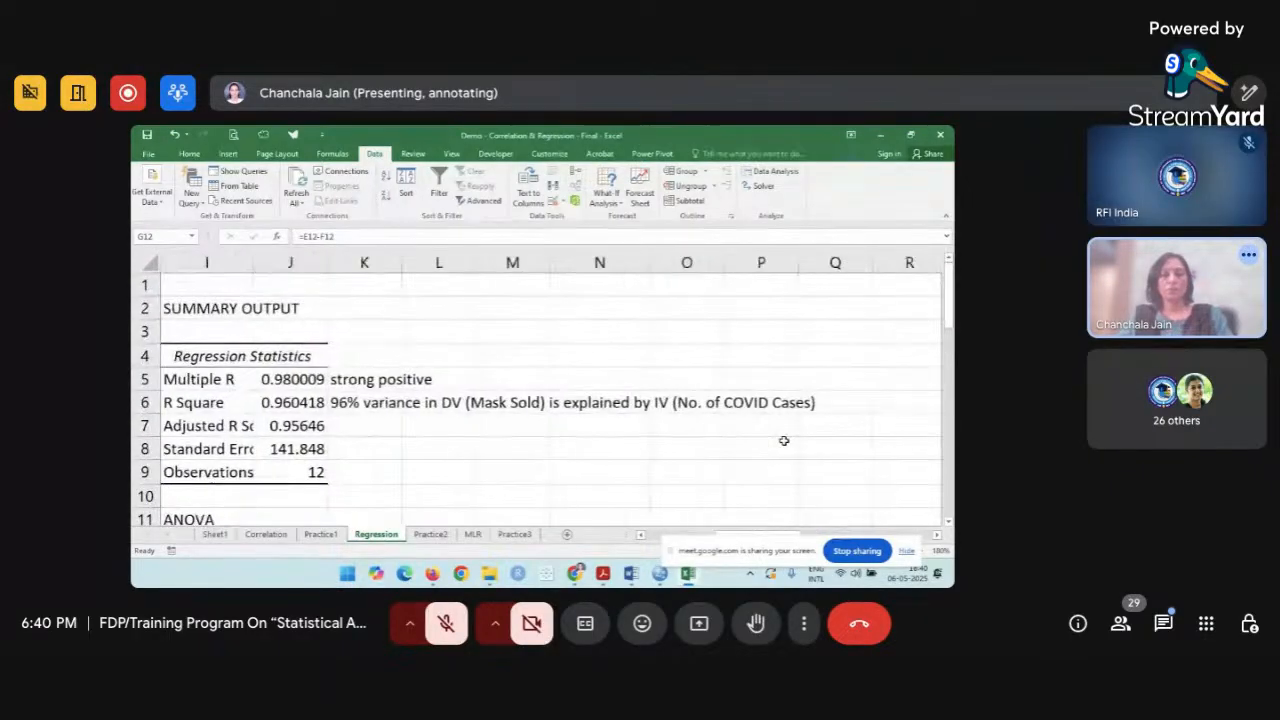
left_click(783, 440)
left_click(698, 394)
scroll(698, 394, "right", 2)
scroll(698, 394, "down", 1)
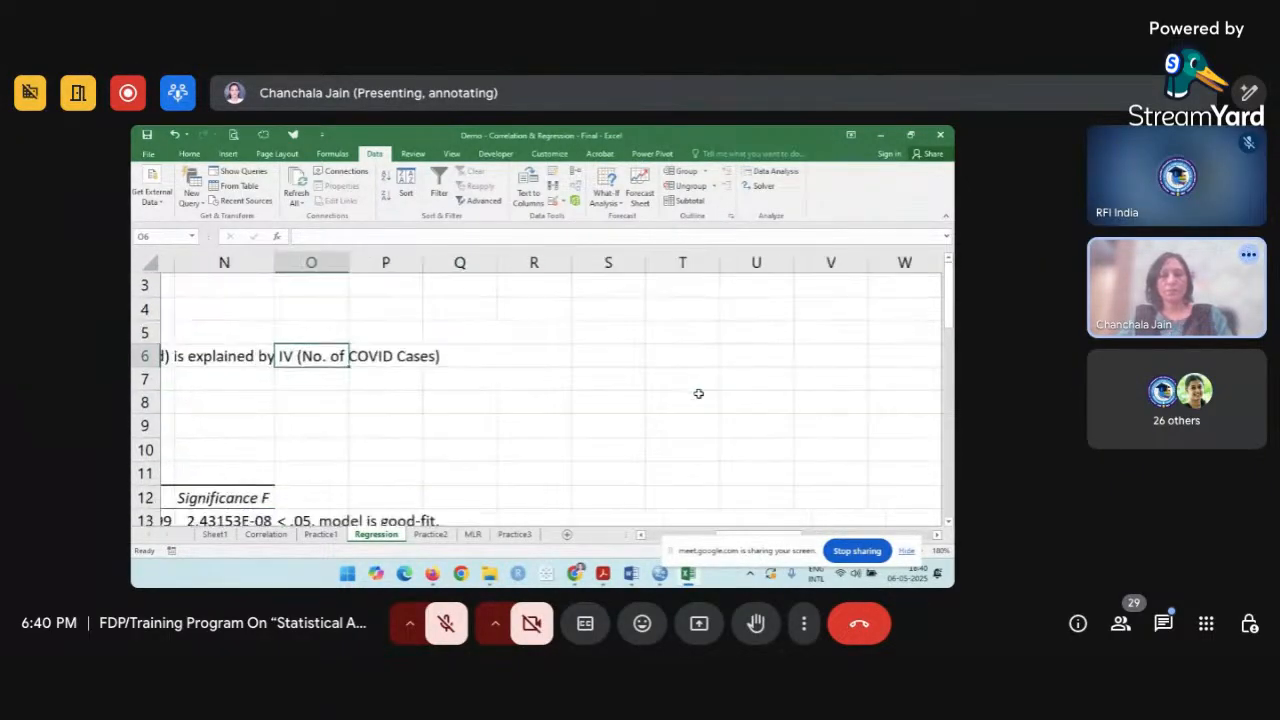
scroll(698, 394, "up", 1)
scroll(698, 394, "left", 2)
scroll(698, 394, "down", 2)
scroll(698, 394, "up", 2)
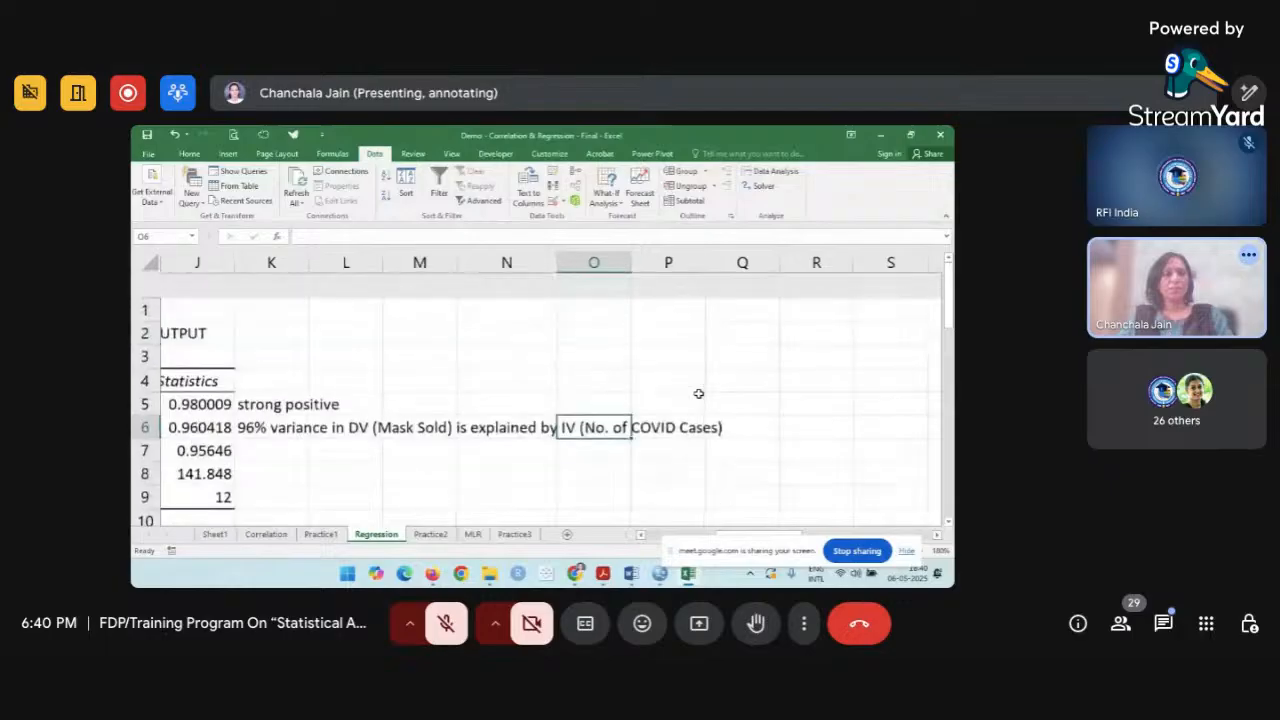
scroll(698, 394, "left", 3)
scroll(698, 394, "right", 1)
scroll(698, 394, "down", 1)
scroll(698, 394, "right", 2)
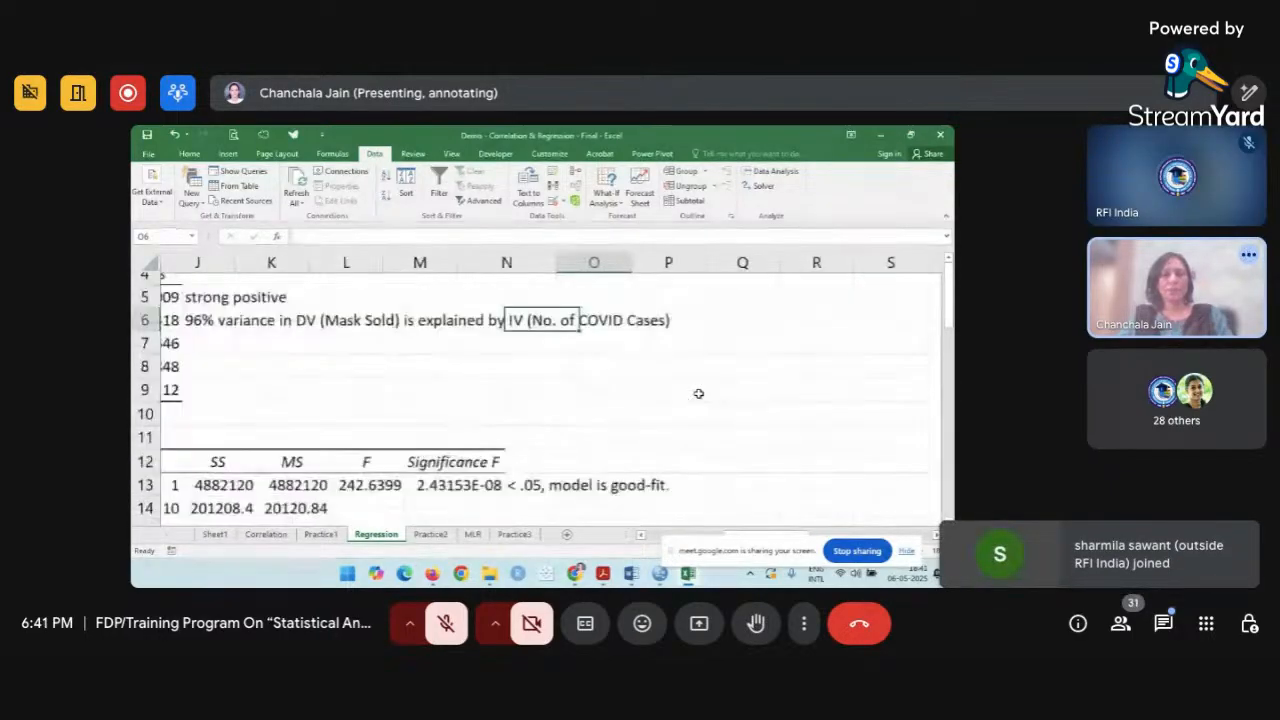
left_click(698, 394)
scroll(698, 394, "right", 1)
scroll(698, 394, "down", 1)
scroll(698, 394, "right", 3)
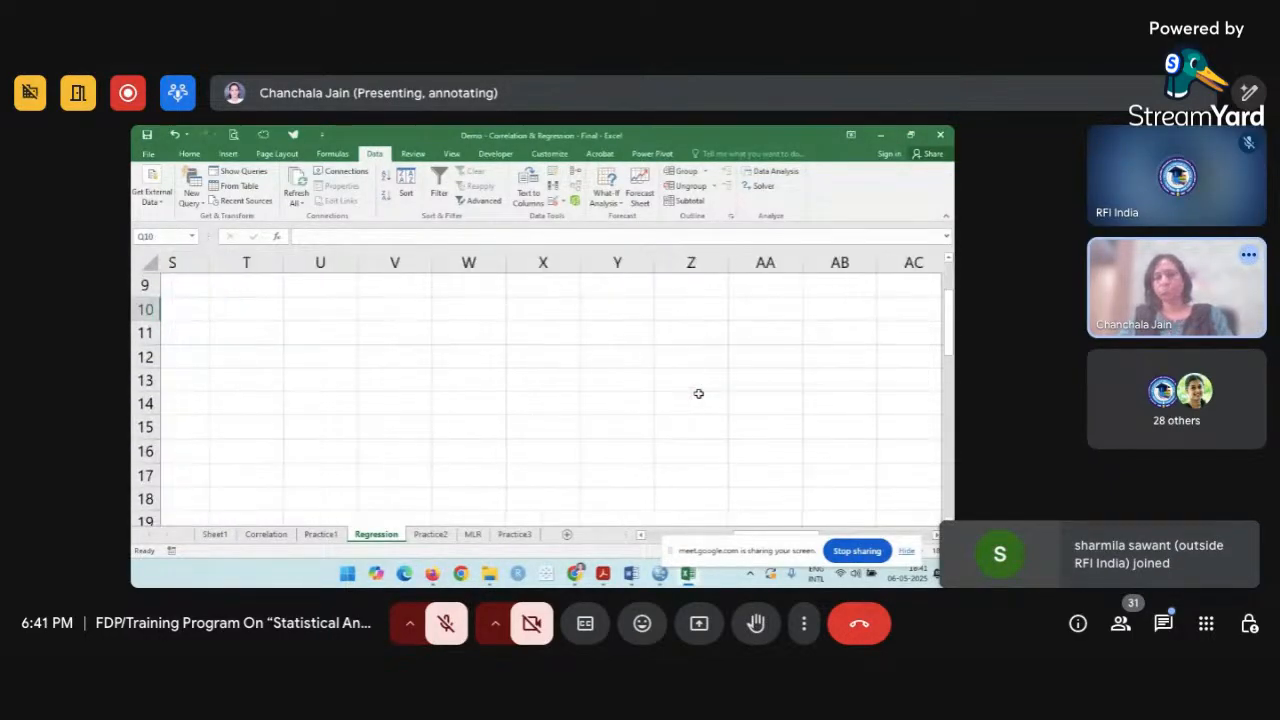
scroll(698, 394, "down", 3)
scroll(698, 394, "up", 6)
scroll(698, 394, "left", 5)
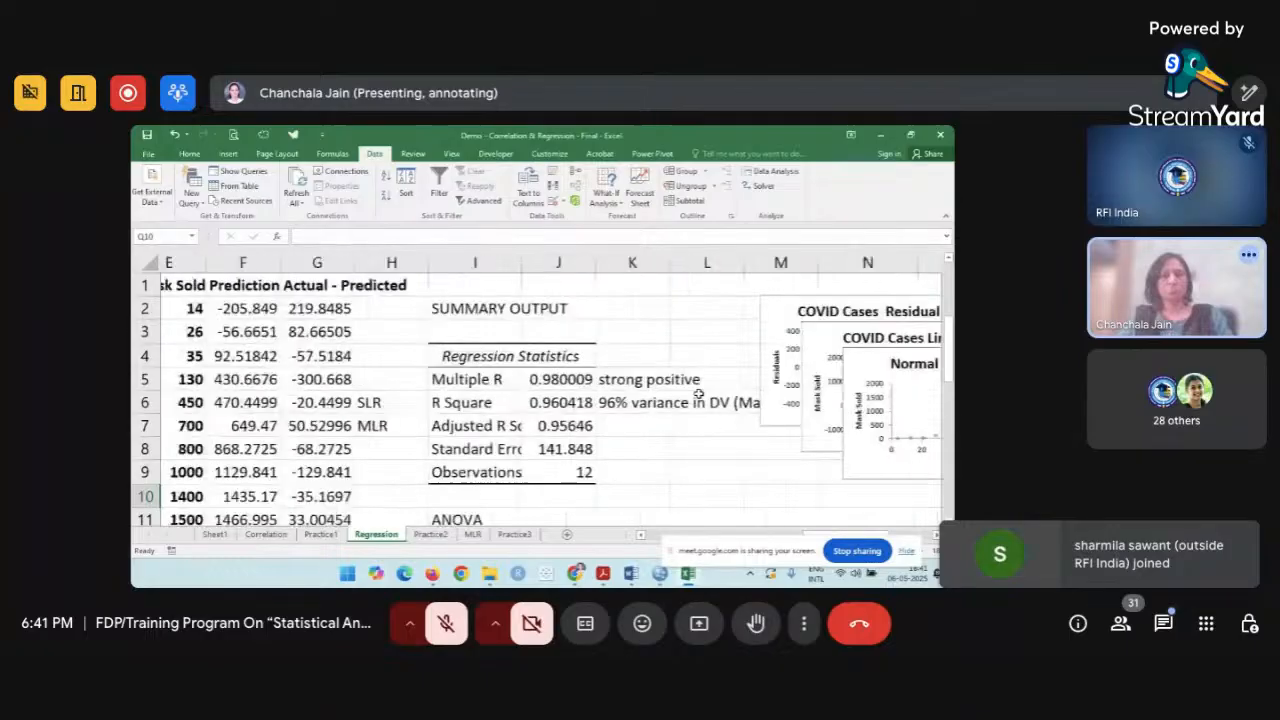
Review the R Square interpretation, the ANOVA significance and the coefficients table in the regression output.
scroll(698, 394, "right", 2)
scroll(713, 394, "left", 2)
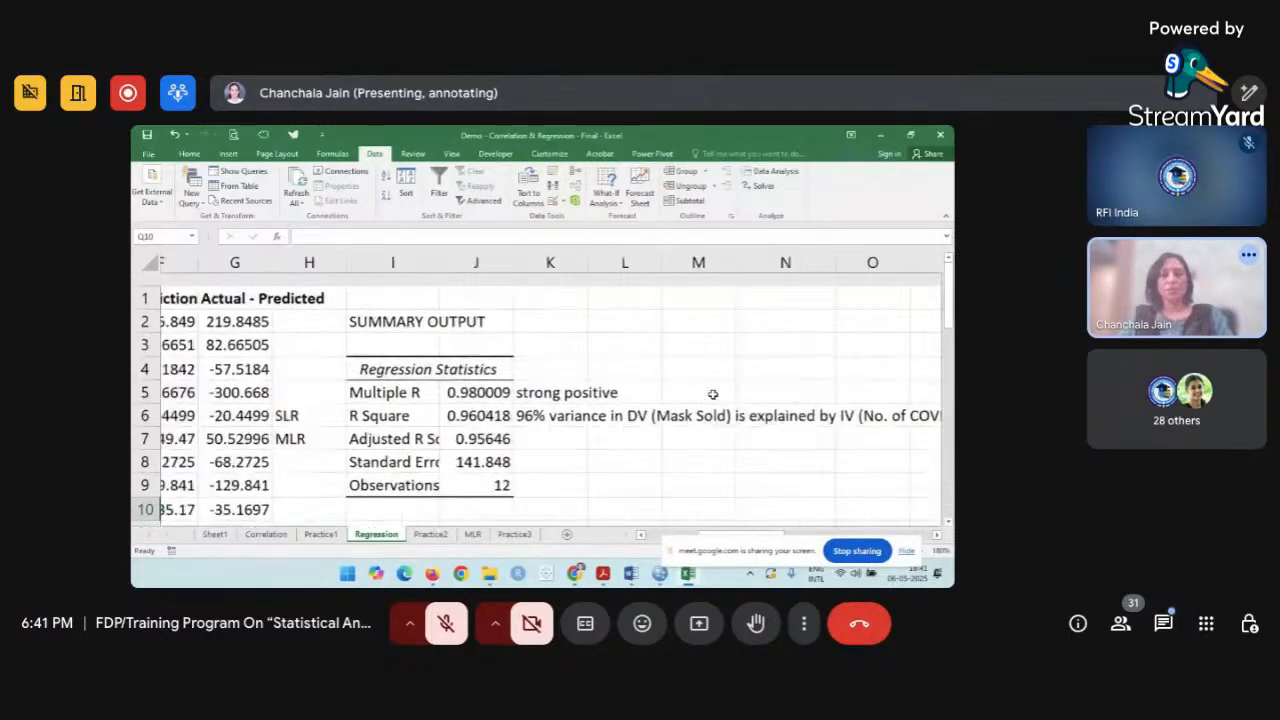
scroll(713, 394, "down", 2)
scroll(713, 394, "right", 2)
scroll(713, 394, "up", 1)
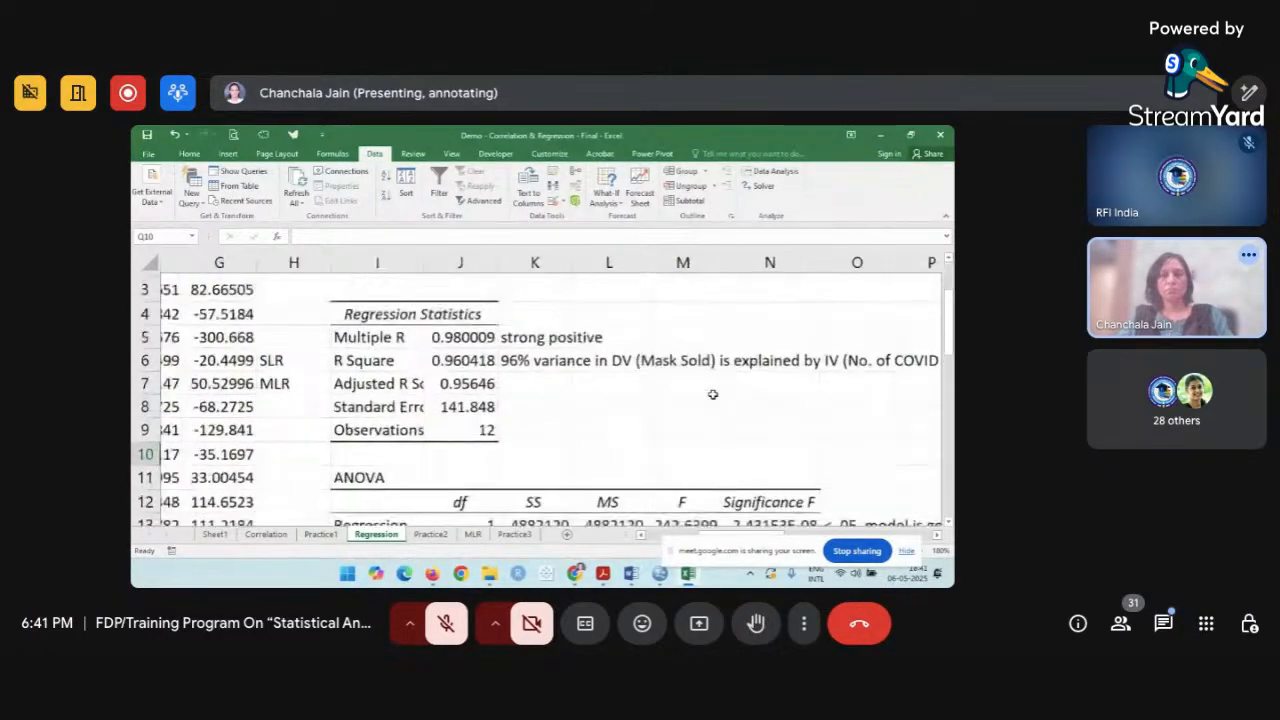
scroll(713, 394, "right", 1)
left_click(713, 394)
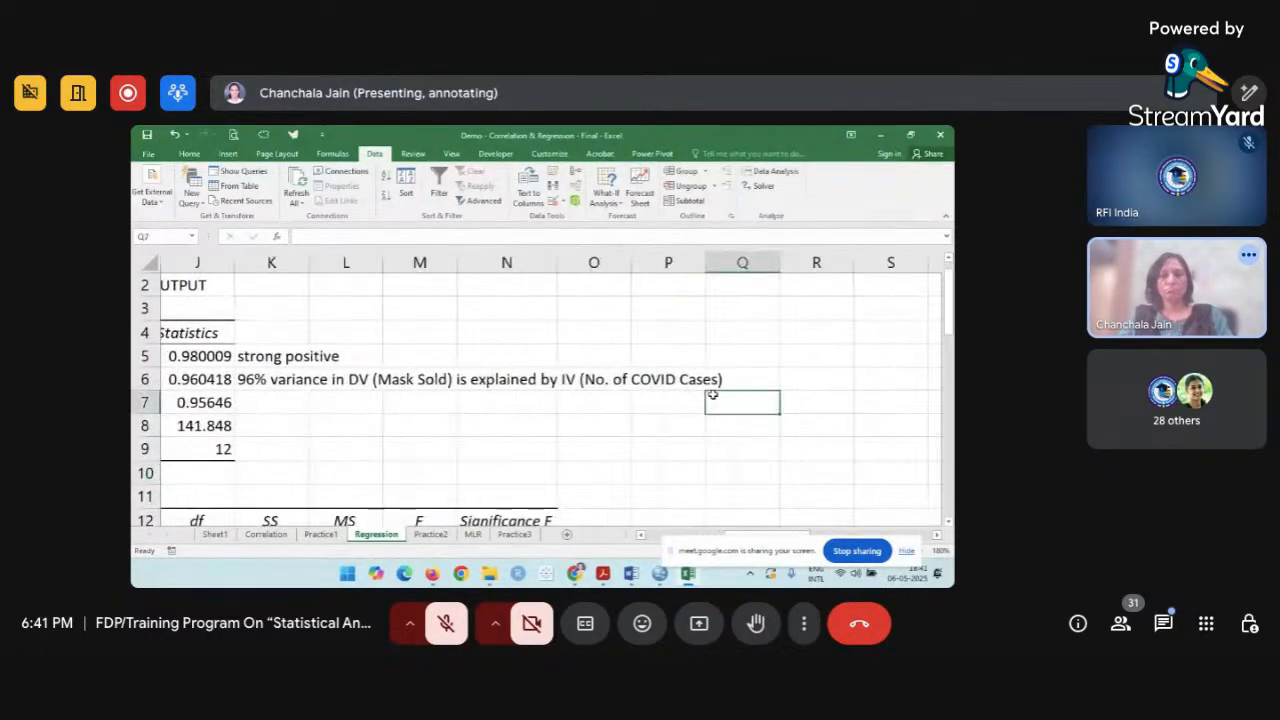
left_click(583, 401)
scroll(584, 402, "left", 1)
scroll(585, 404, "down", 3)
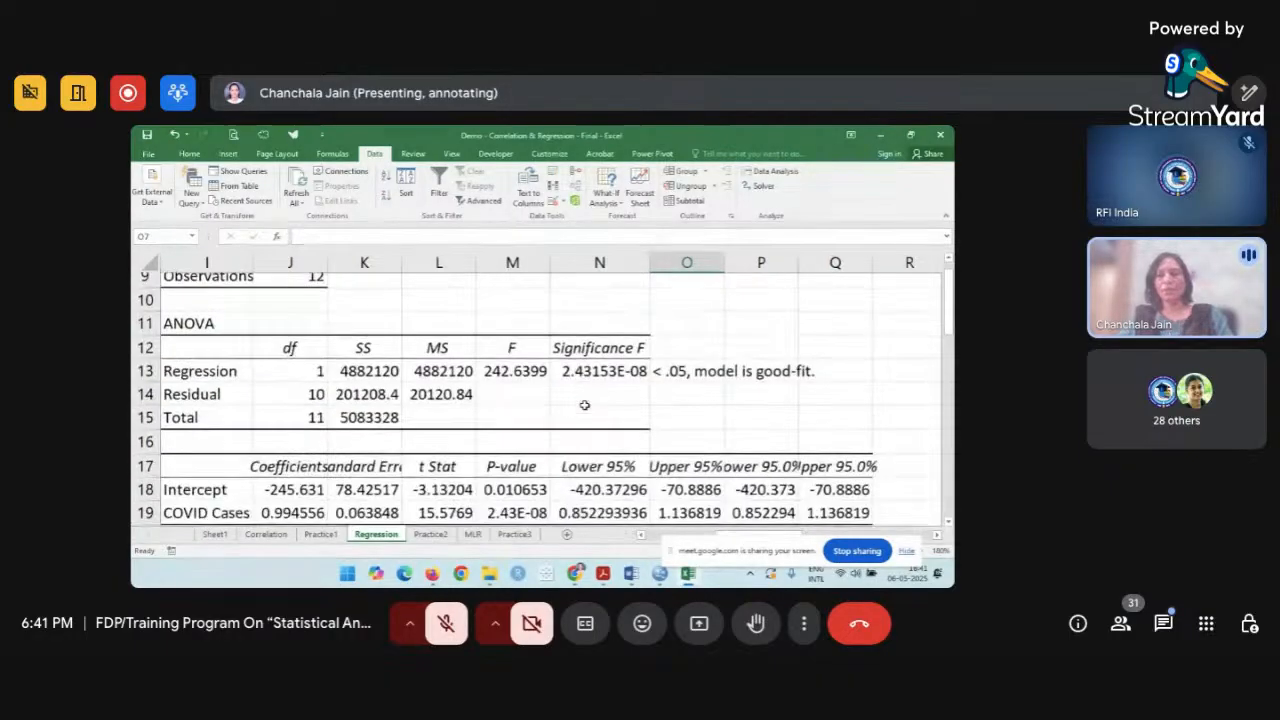
scroll(585, 404, "up", 4)
scroll(585, 404, "left", 2)
left_click(585, 403)
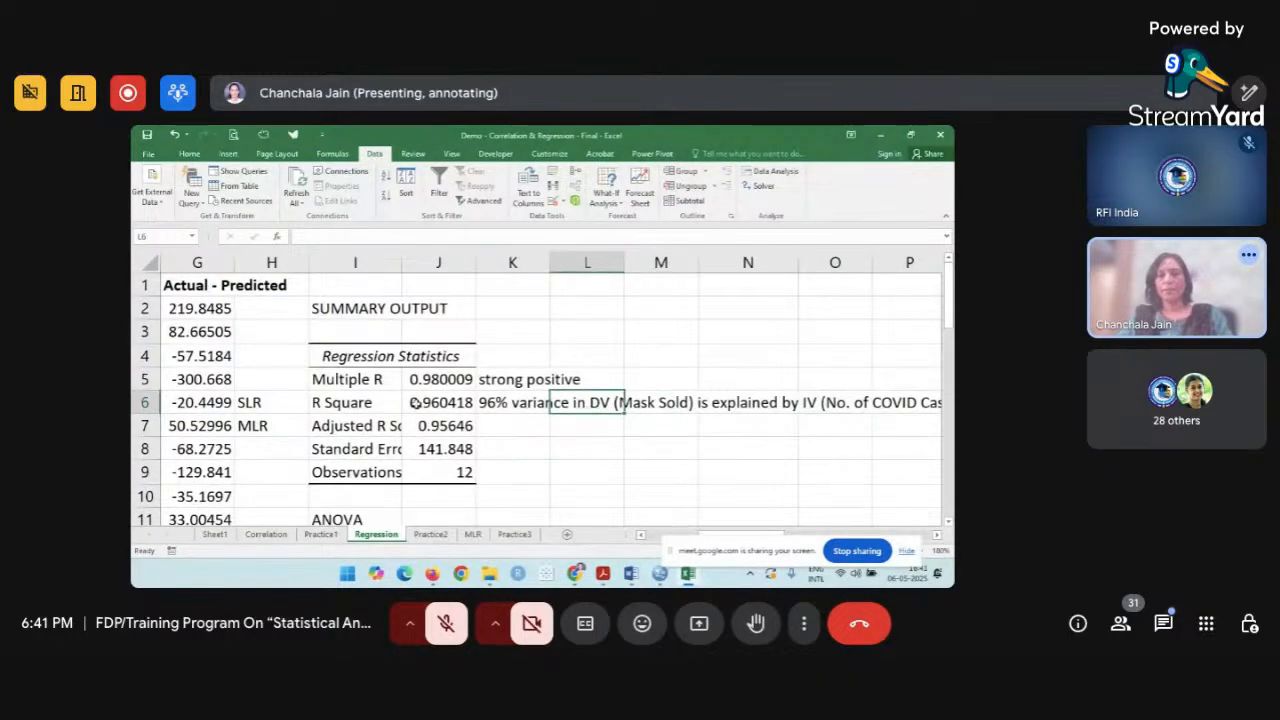
Review the R Square interpretation and the ANOVA significance note in the regression output.
left_click(358, 403)
scroll(358, 402, "right", 2)
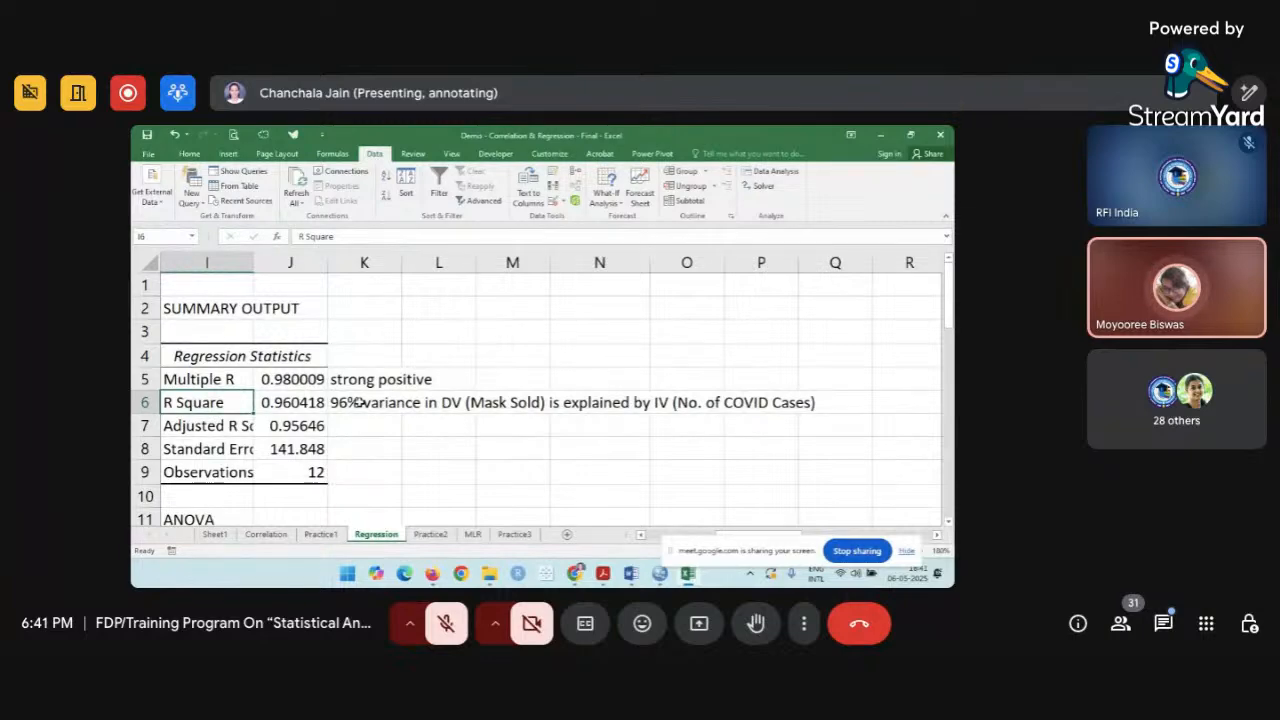
scroll(518, 434, "down", 3)
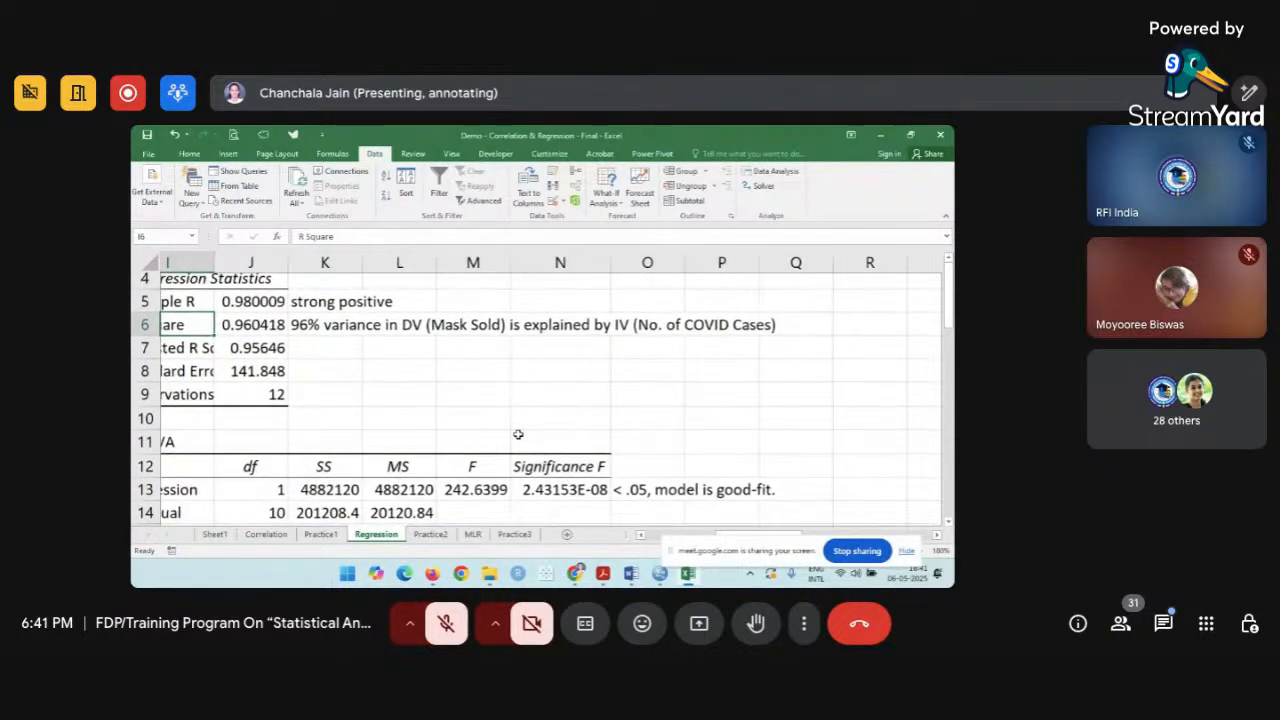
scroll(518, 434, "up", 3)
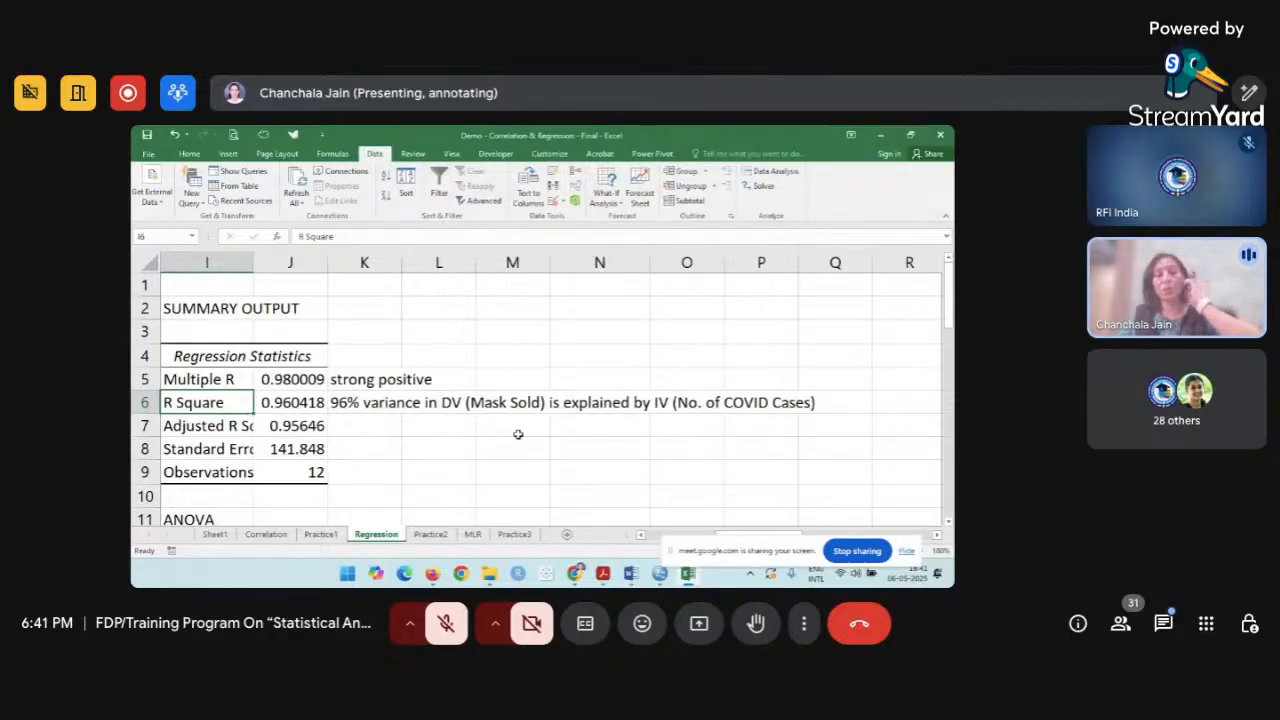
scroll(518, 434, "right", 1)
left_click(518, 434)
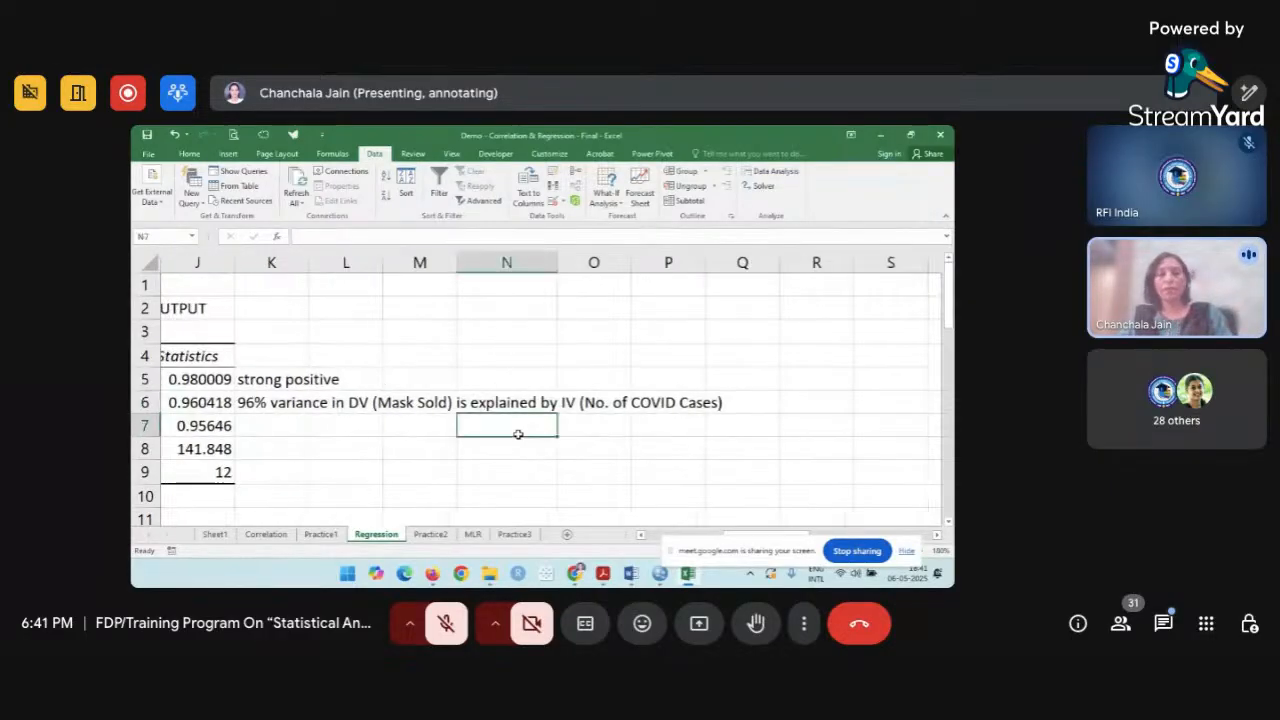
scroll(518, 434, "down", 2)
scroll(518, 434, "right", 1)
scroll(518, 434, "left", 1)
left_click(518, 434)
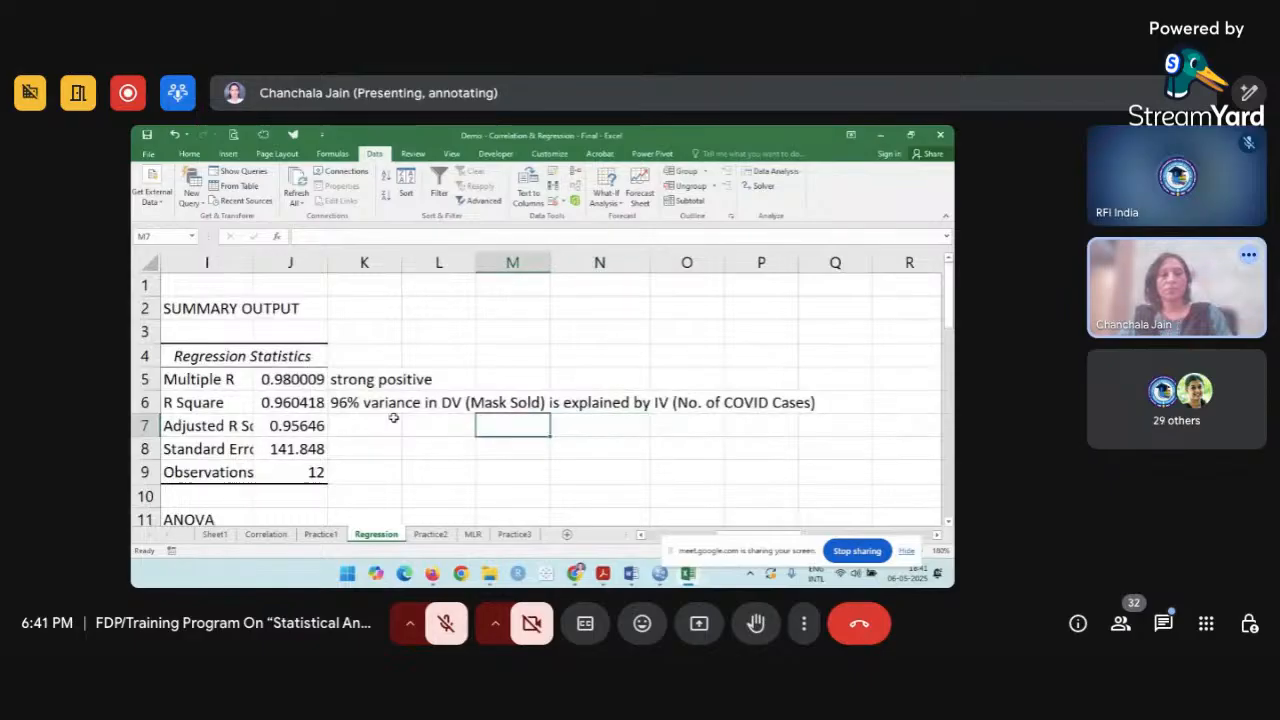
Check the monthly predictions and differences alongside the Multiple R value and the regression notes.
left_click(392, 420)
scroll(394, 418, "left", 3)
left_click(574, 428)
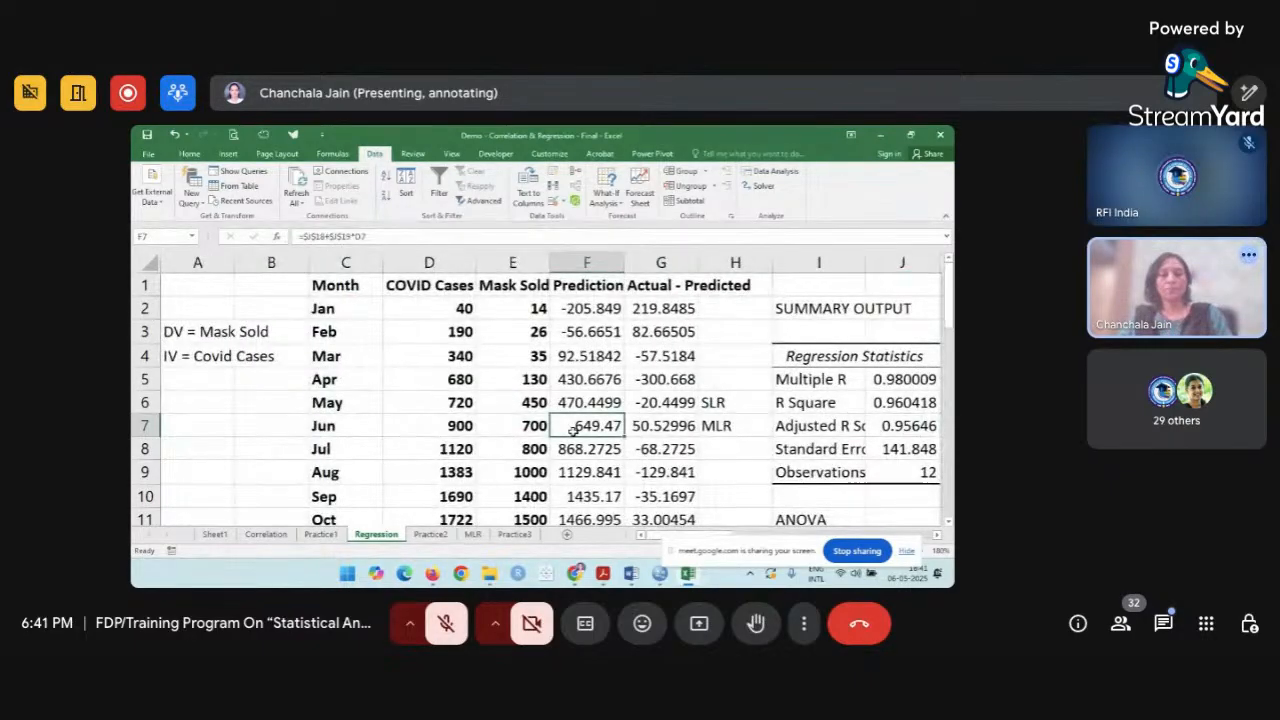
scroll(568, 428, "right", 2)
left_click(437, 371)
scroll(437, 371, "right", 2)
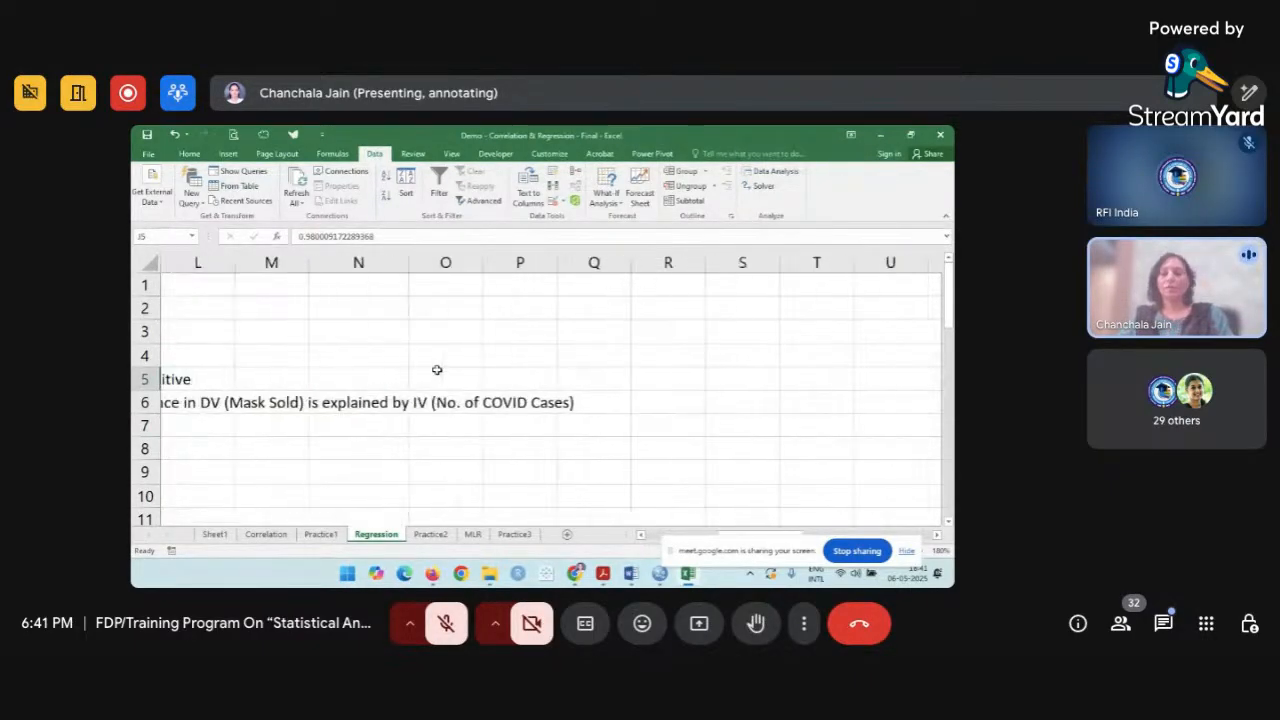
scroll(437, 370, "down", 2)
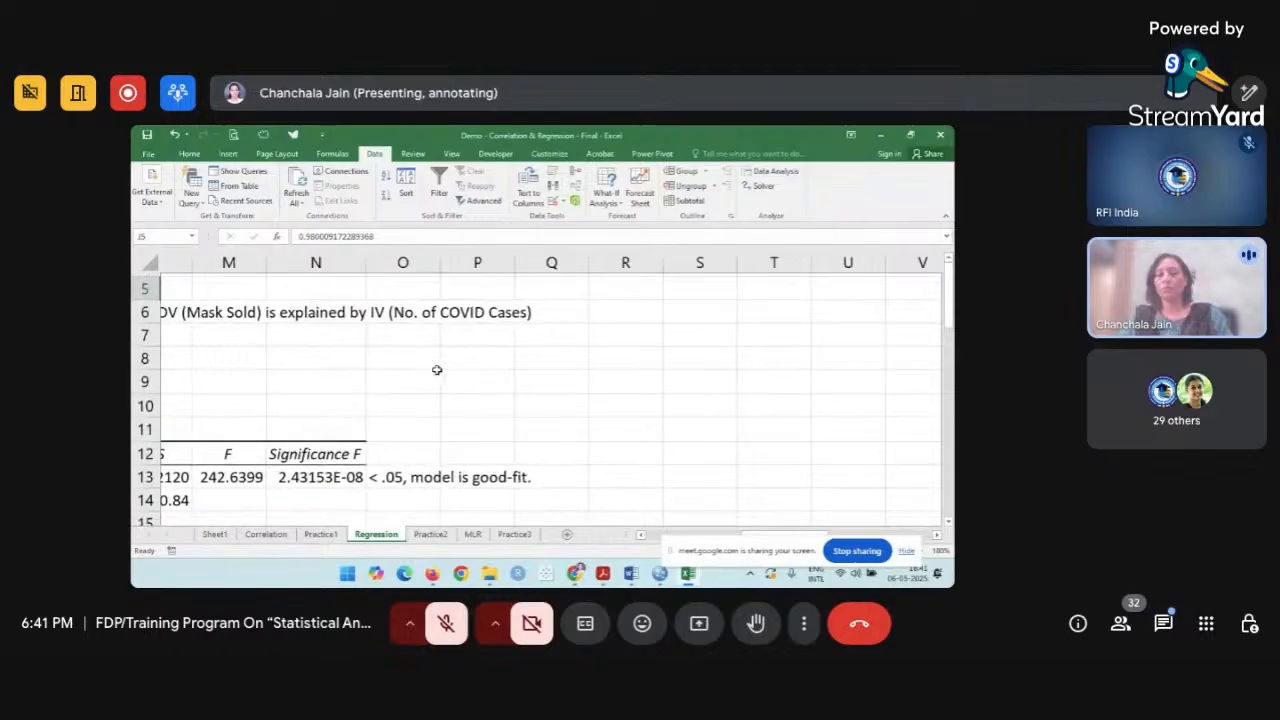
scroll(437, 370, "right", 1)
scroll(437, 370, "down", 2)
scroll(437, 370, "up", 4)
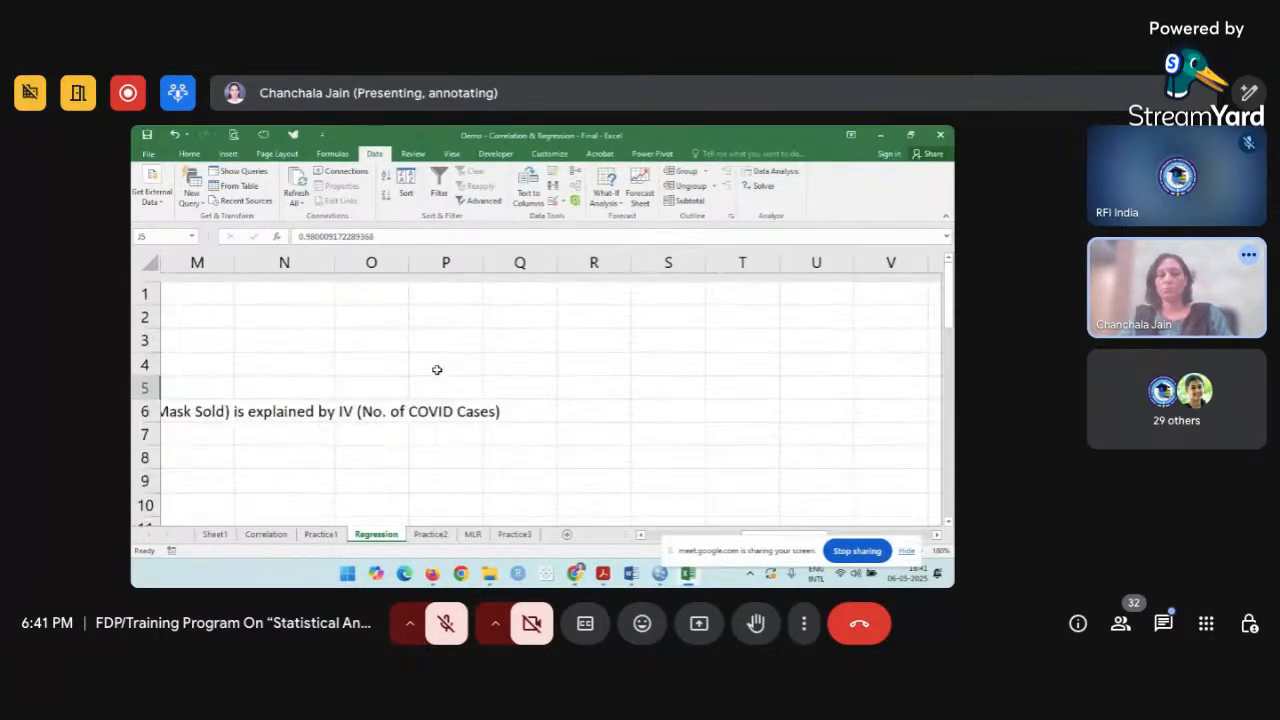
scroll(437, 370, "left", 3)
scroll(437, 370, "left", 1)
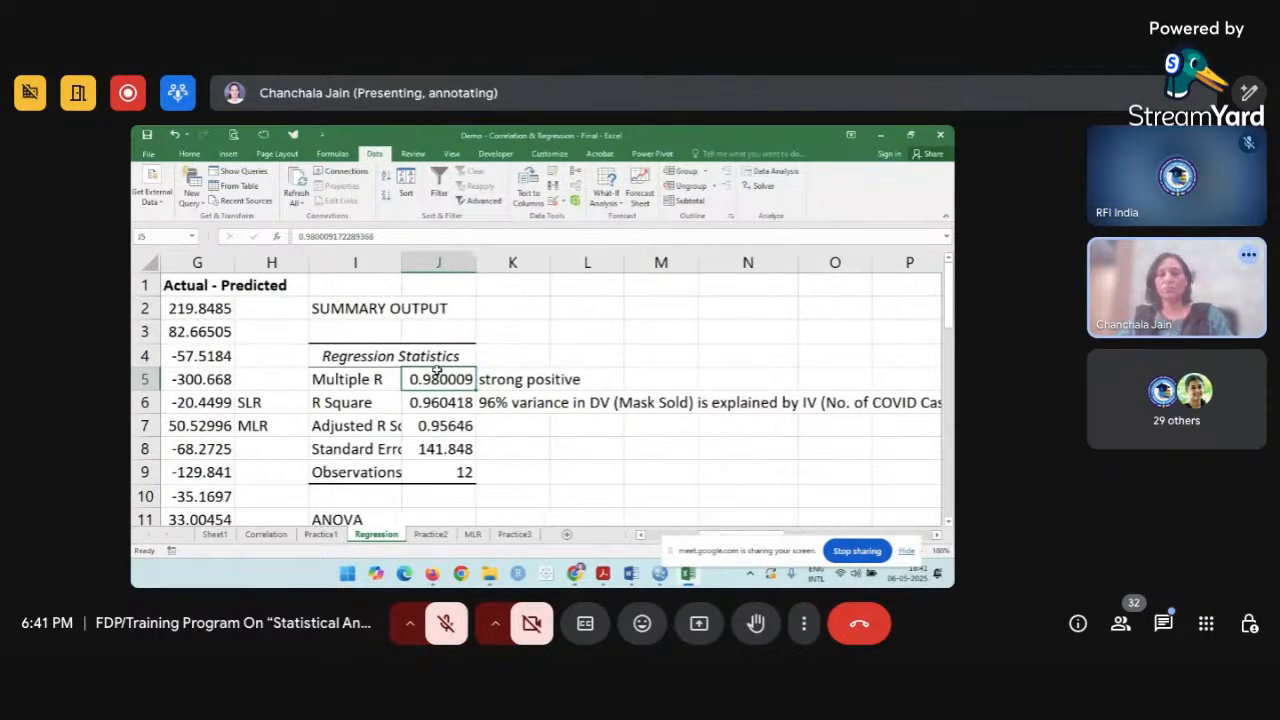
Examine the strong positive correlation note, the R Square explanation and the Adjusted R Square value.
scroll(437, 370, "down", 2)
scroll(437, 370, "up", 2)
scroll(437, 370, "right", 3)
scroll(437, 370, "down", 1)
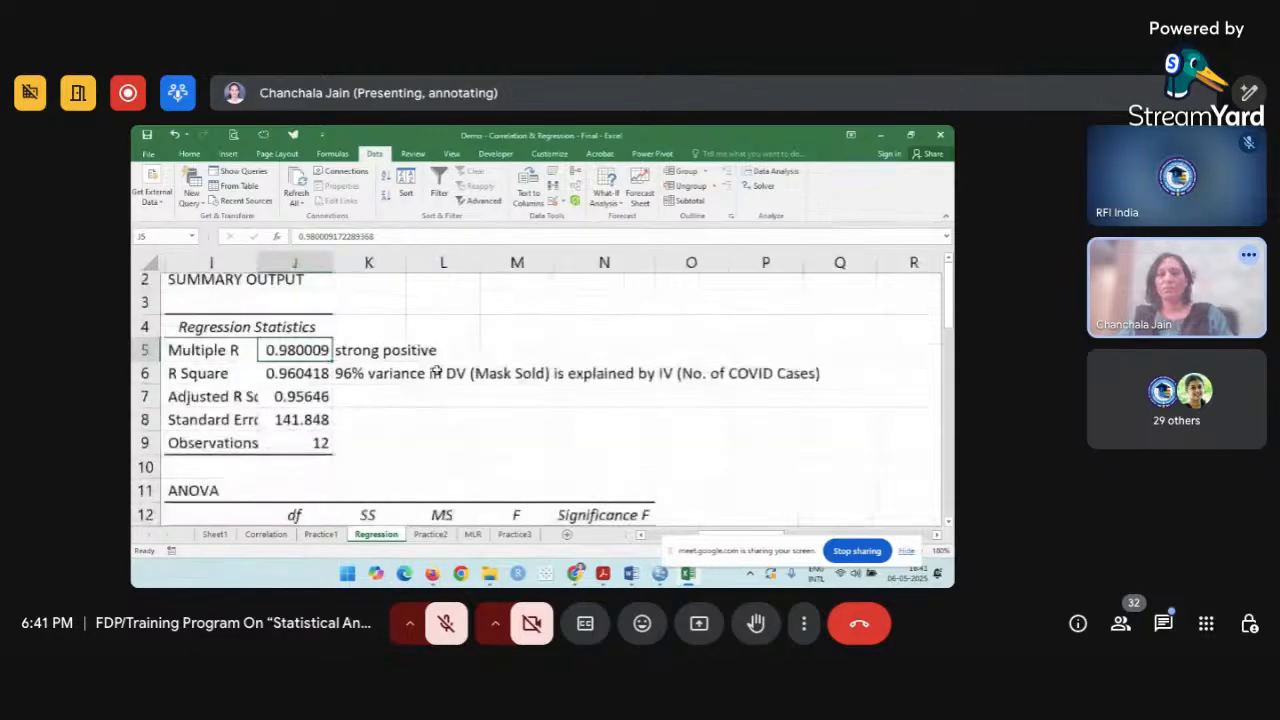
left_click(437, 370)
left_click(421, 357)
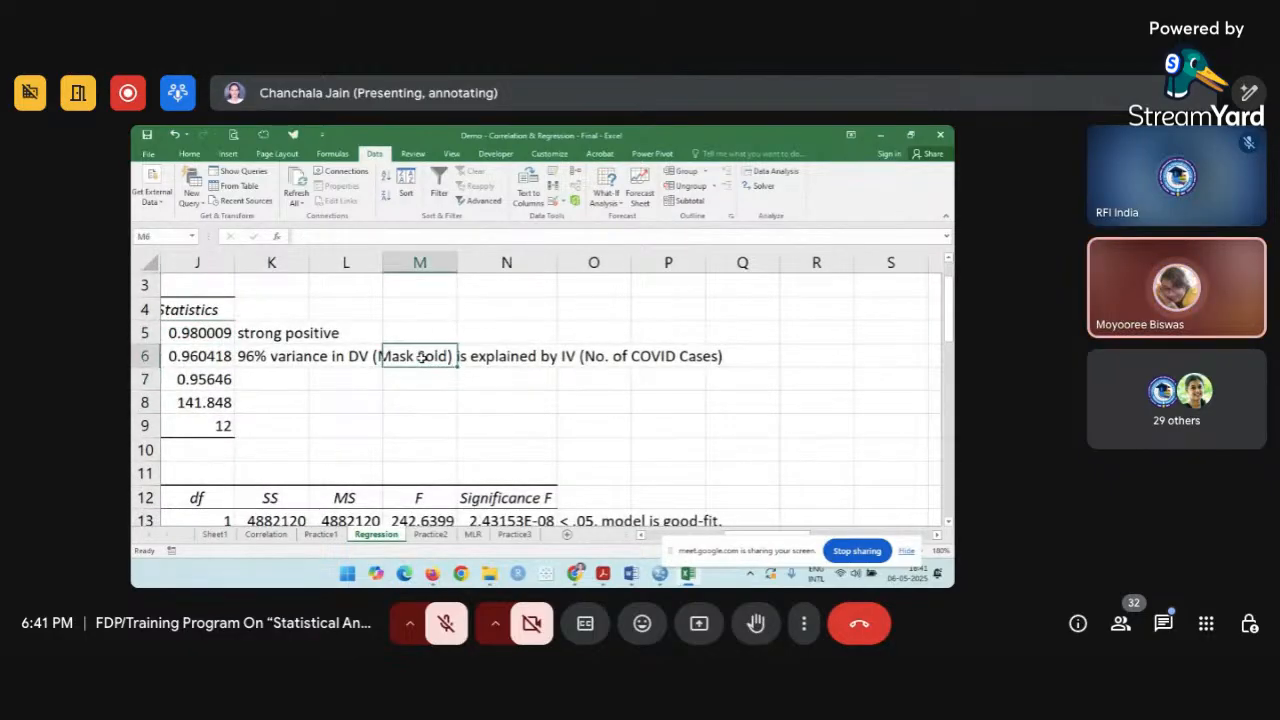
scroll(421, 357, "down", 1)
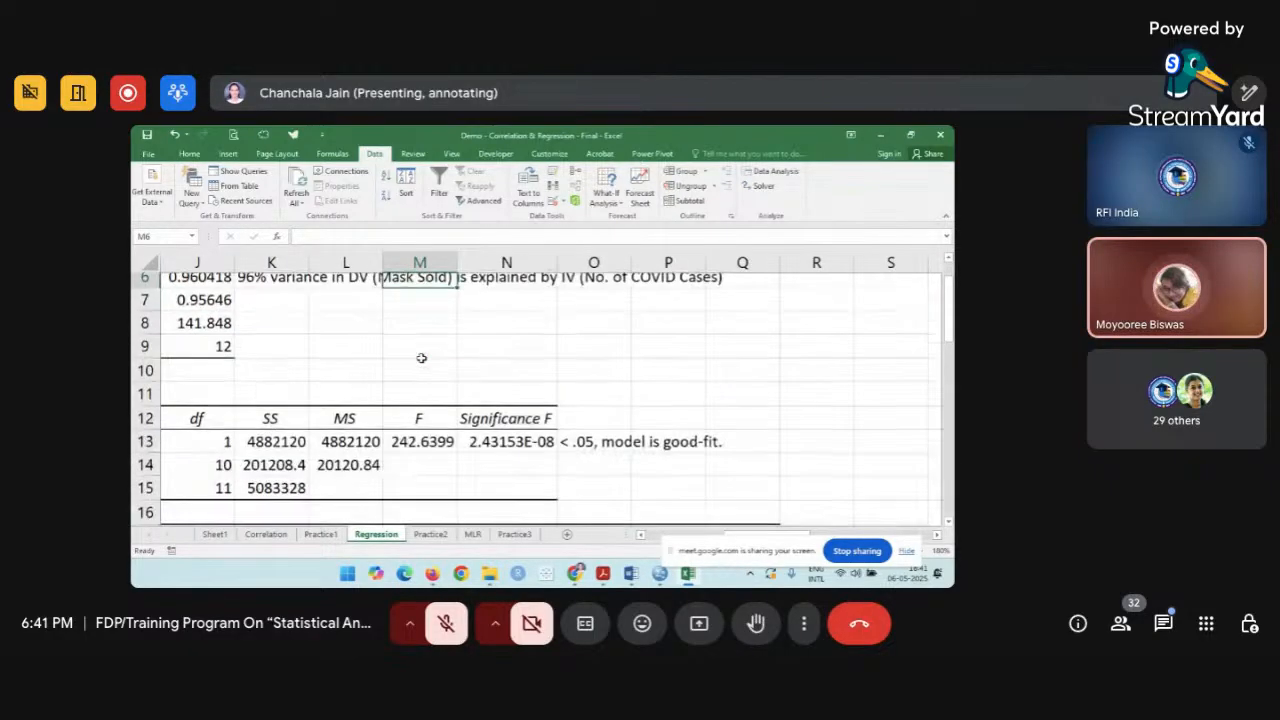
scroll(421, 357, "up", 2)
left_click(188, 357)
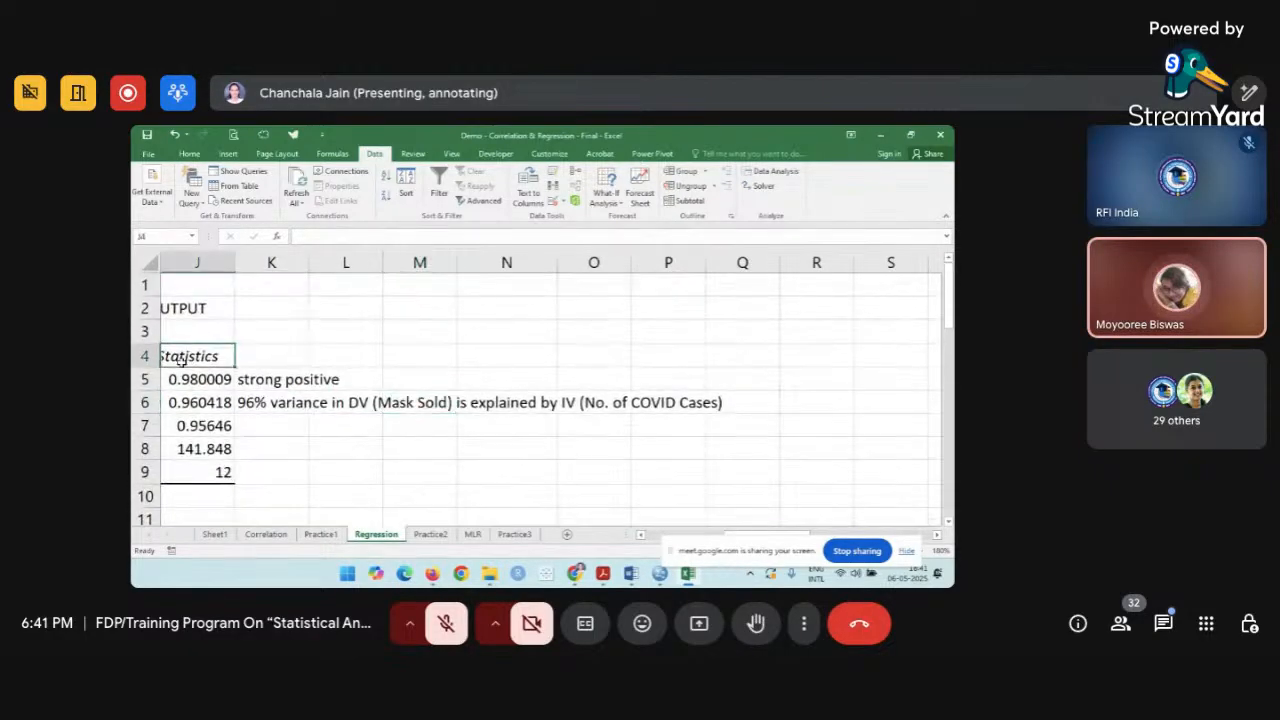
left_click(269, 421)
scroll(268, 419, "left", 1)
scroll(268, 419, "left", 1)
left_click(298, 426)
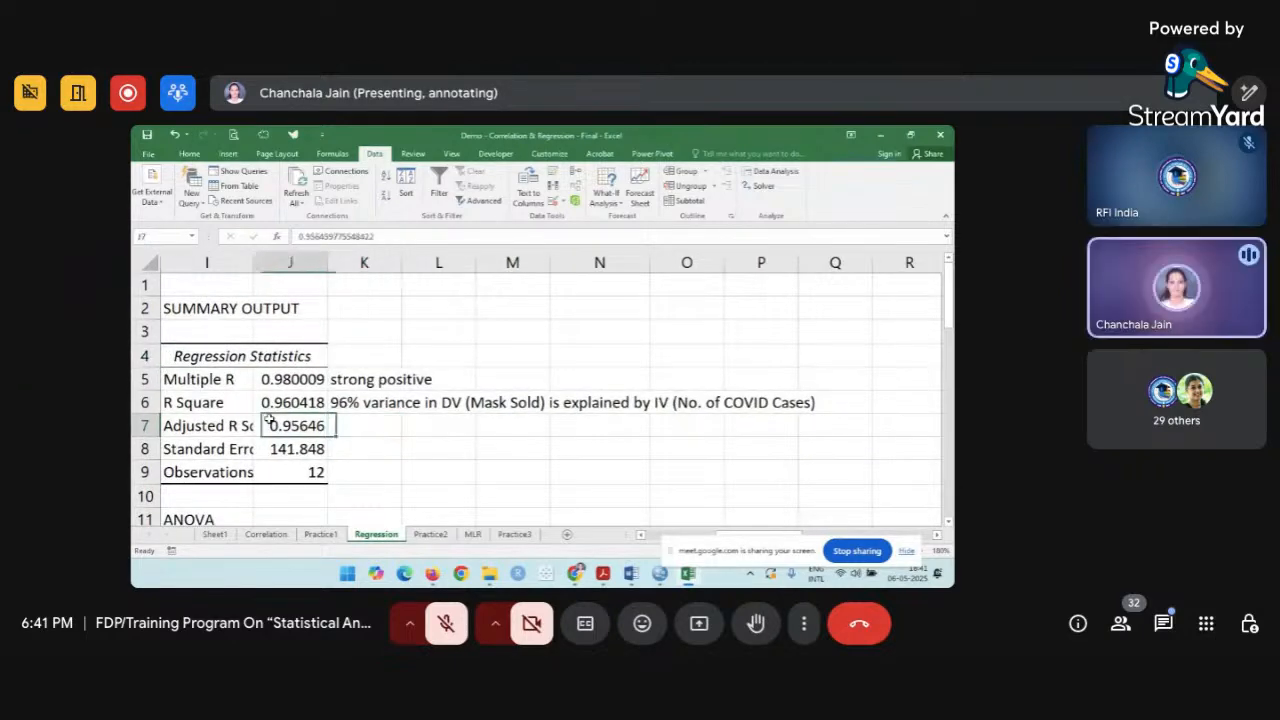
Go back over the summary statistics, the variance explanation and the monthly data table on the Regression sheet.
left_click(266, 373)
scroll(266, 372, "left", 3)
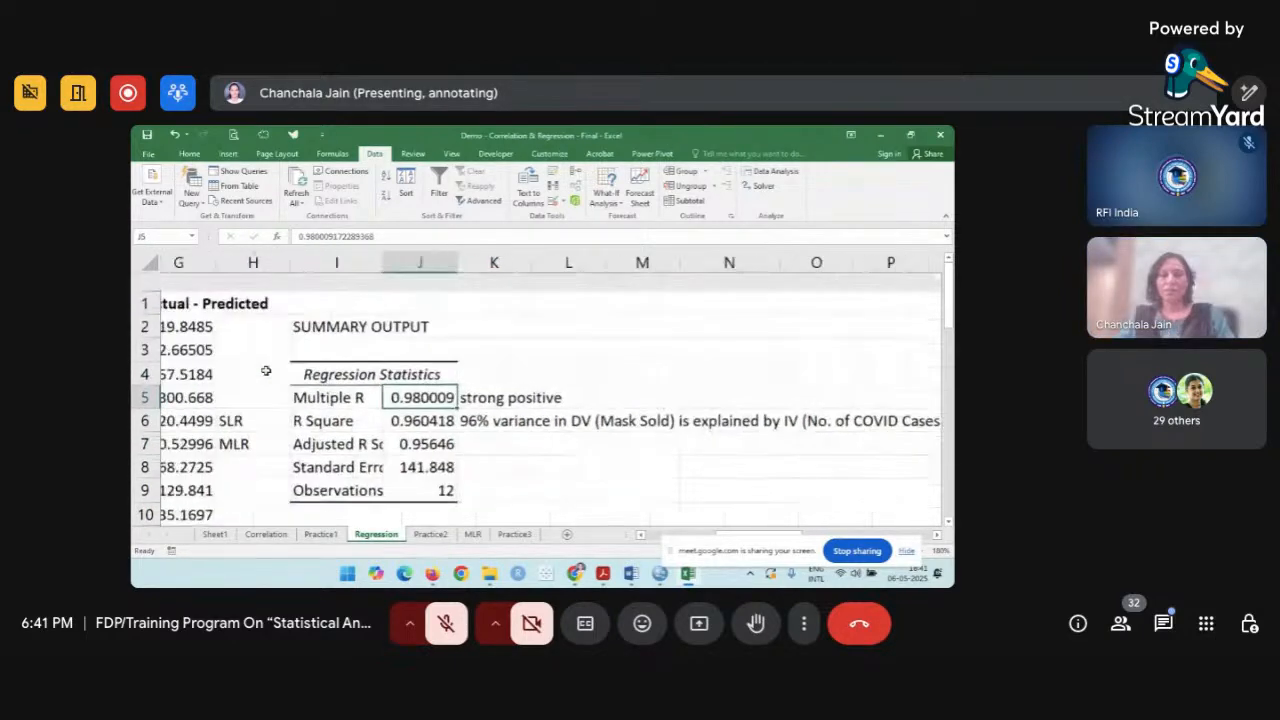
scroll(266, 372, "down", 2)
scroll(266, 372, "right", 4)
scroll(266, 371, "up", 1)
scroll(264, 374, "left", 1)
left_click(266, 376)
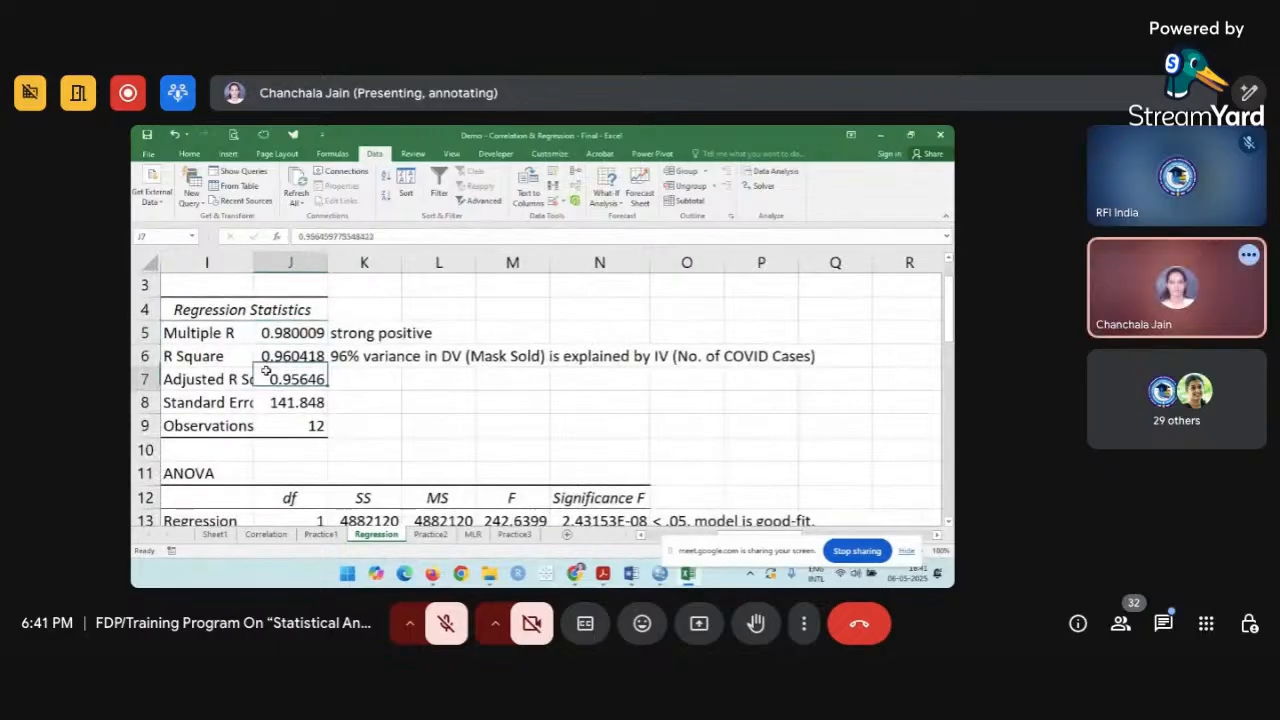
left_click(392, 358)
left_click(437, 360)
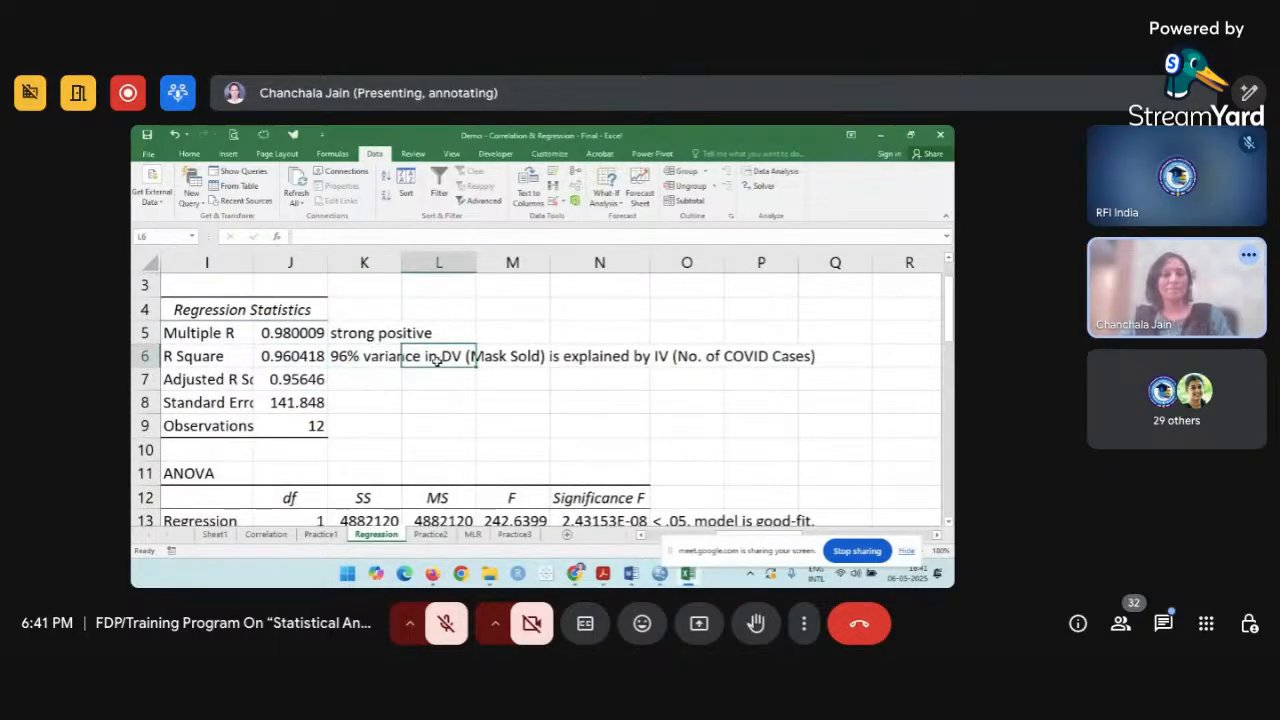
scroll(437, 360, "down", 1)
left_click(497, 437)
scroll(503, 437, "up", 2)
scroll(503, 437, "left", 2)
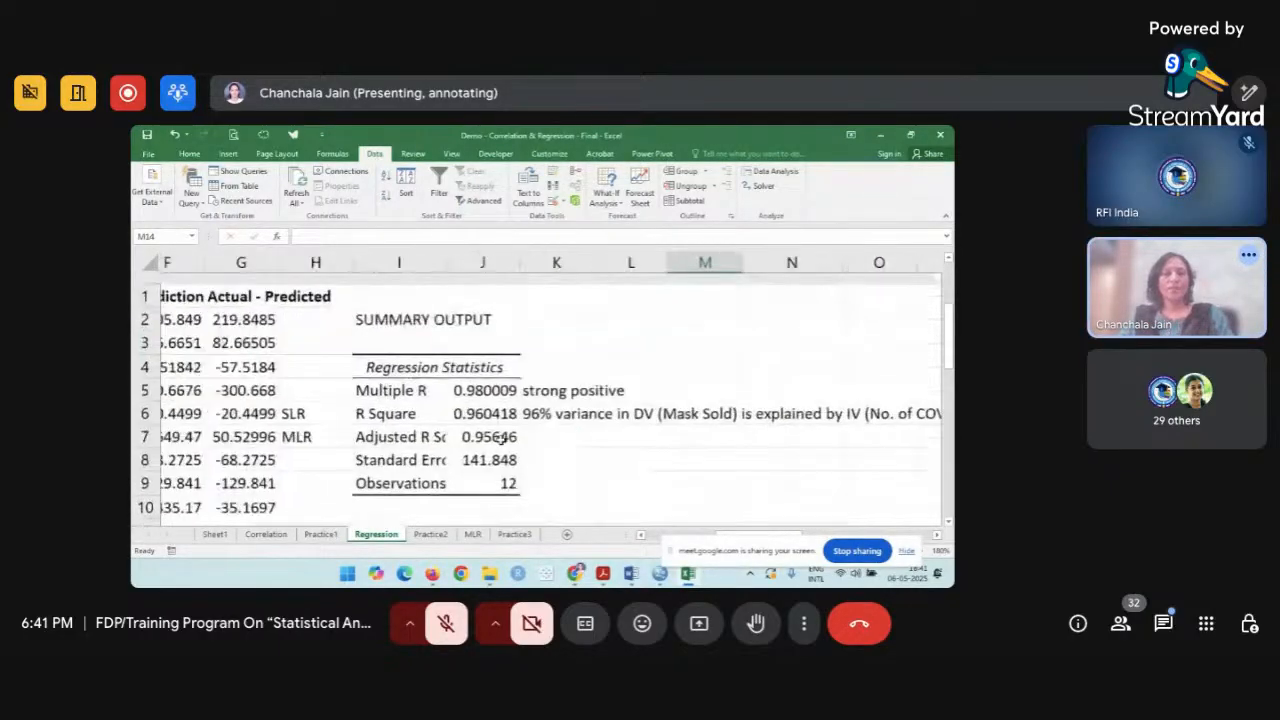
scroll(499, 437, "left", 2)
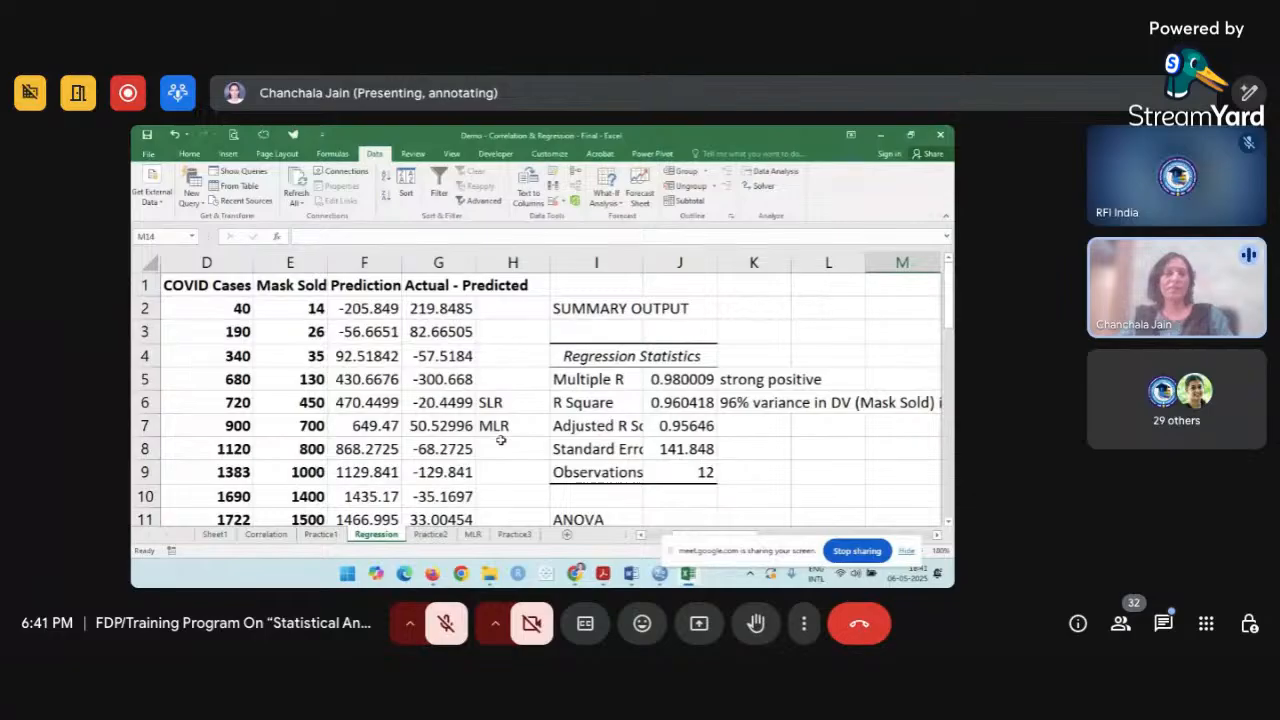
scroll(500, 440, "right", 3)
left_click(501, 440)
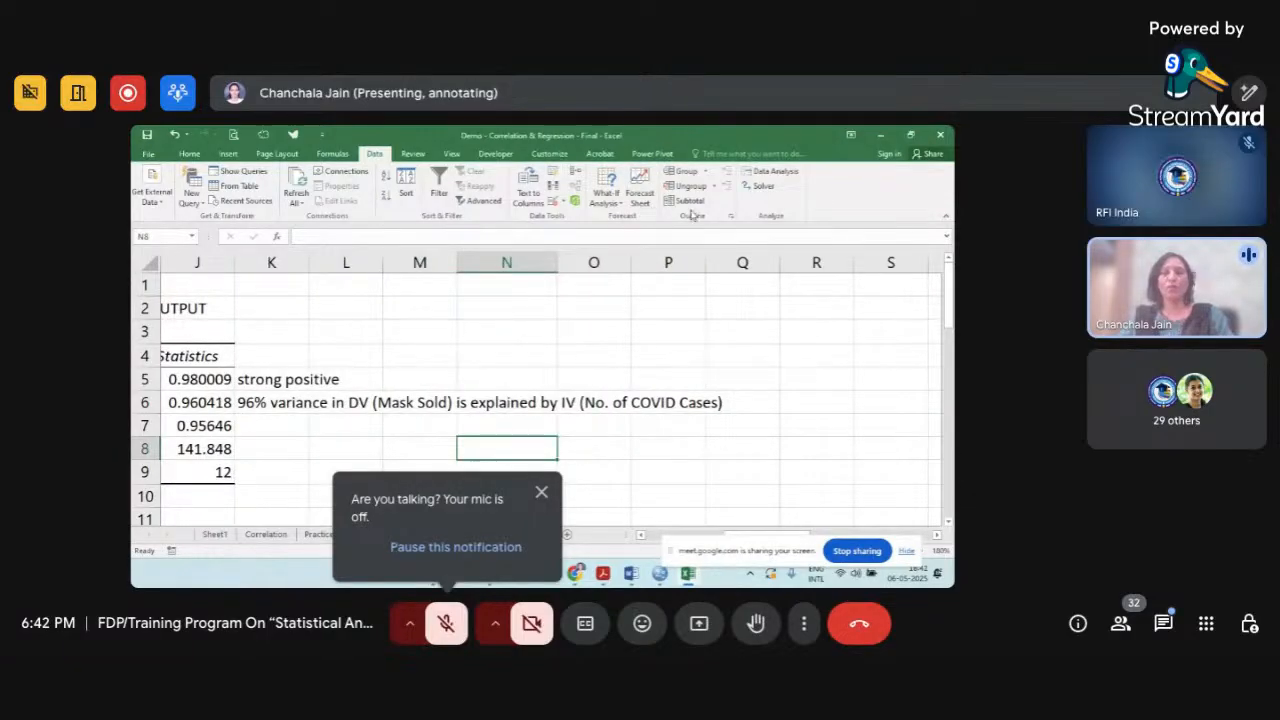
Open the Regression analysis tool and look for a free area beyond the existing plots for new output.
left_click(775, 171)
left_click(830, 250)
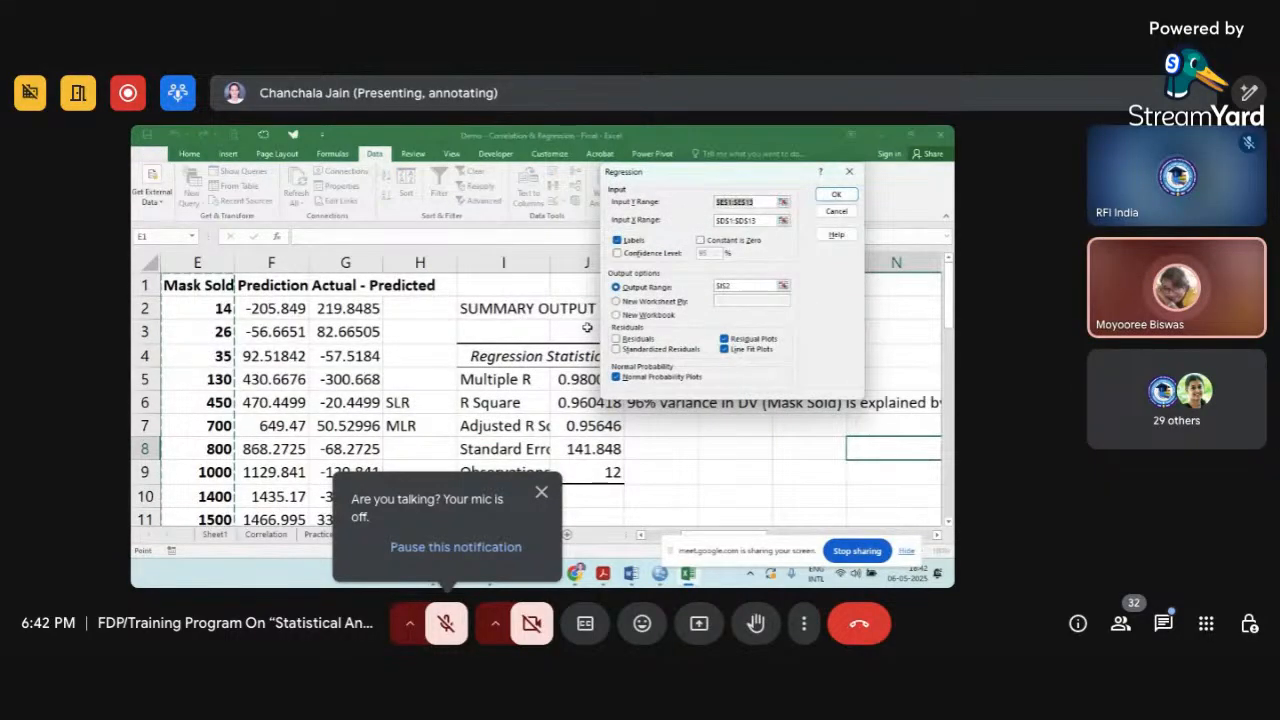
scroll(486, 361, "right", 5)
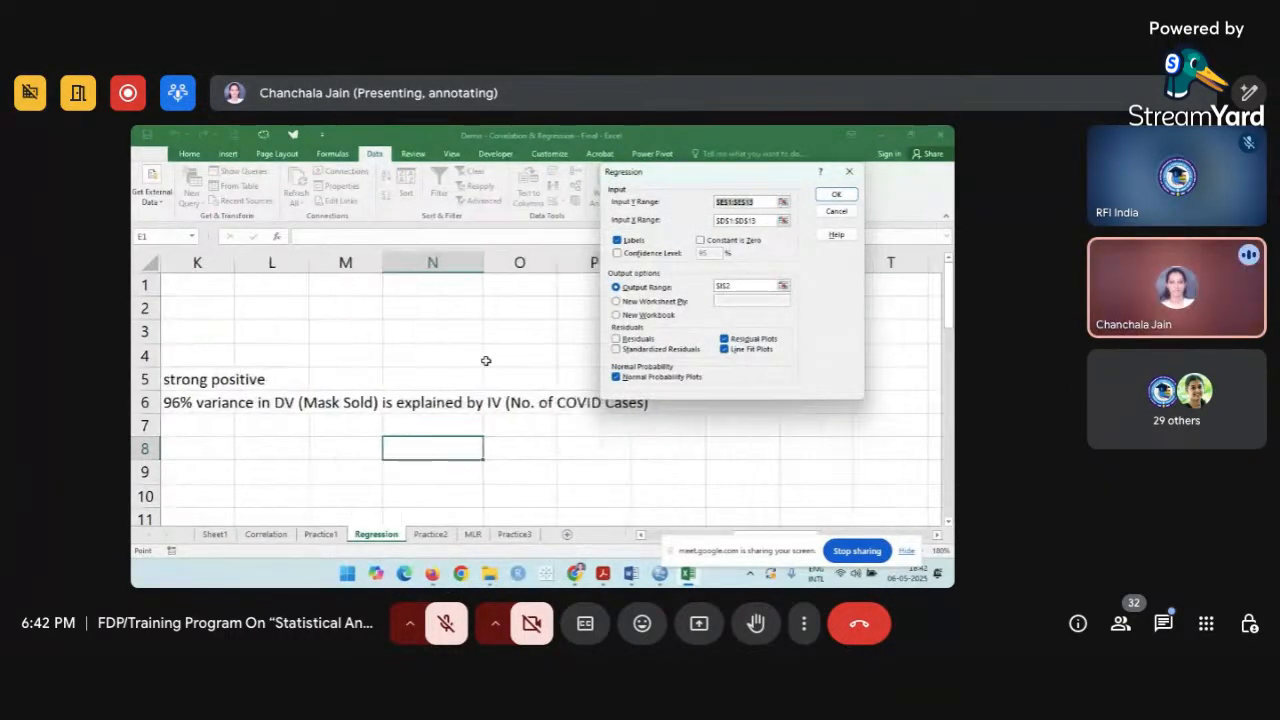
scroll(486, 361, "right", 5)
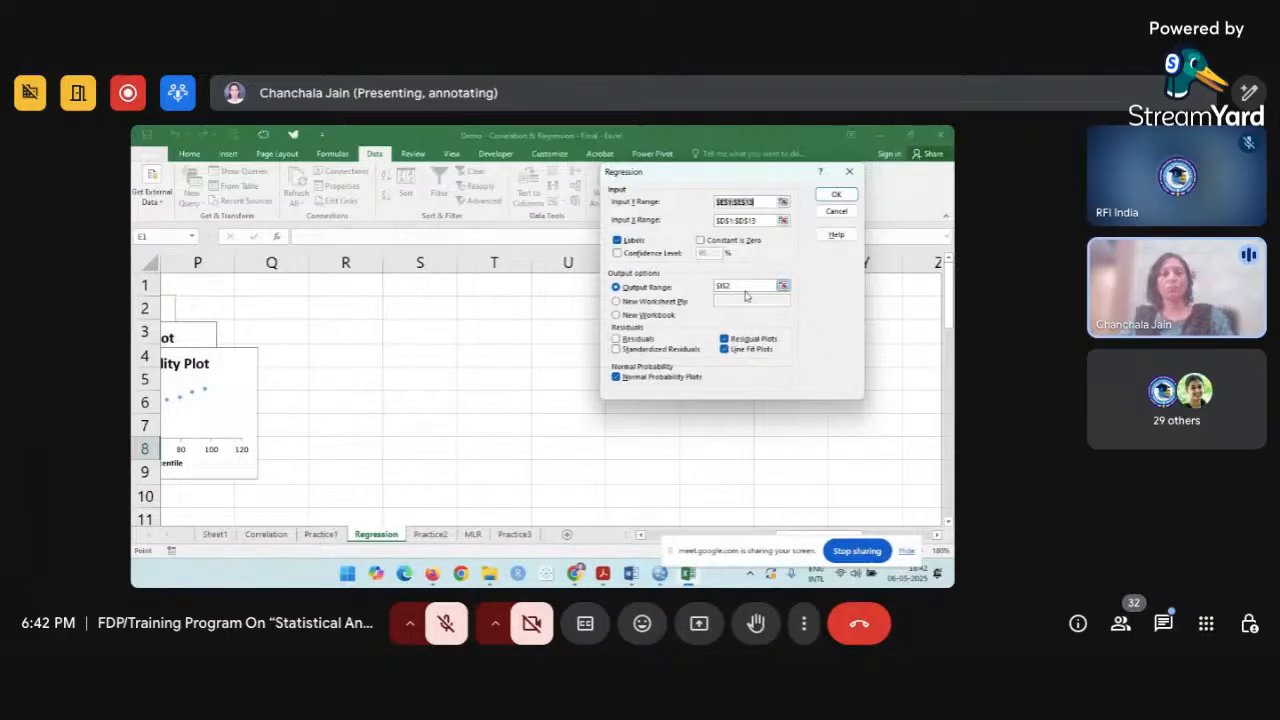
scroll(394, 354, "left", 3)
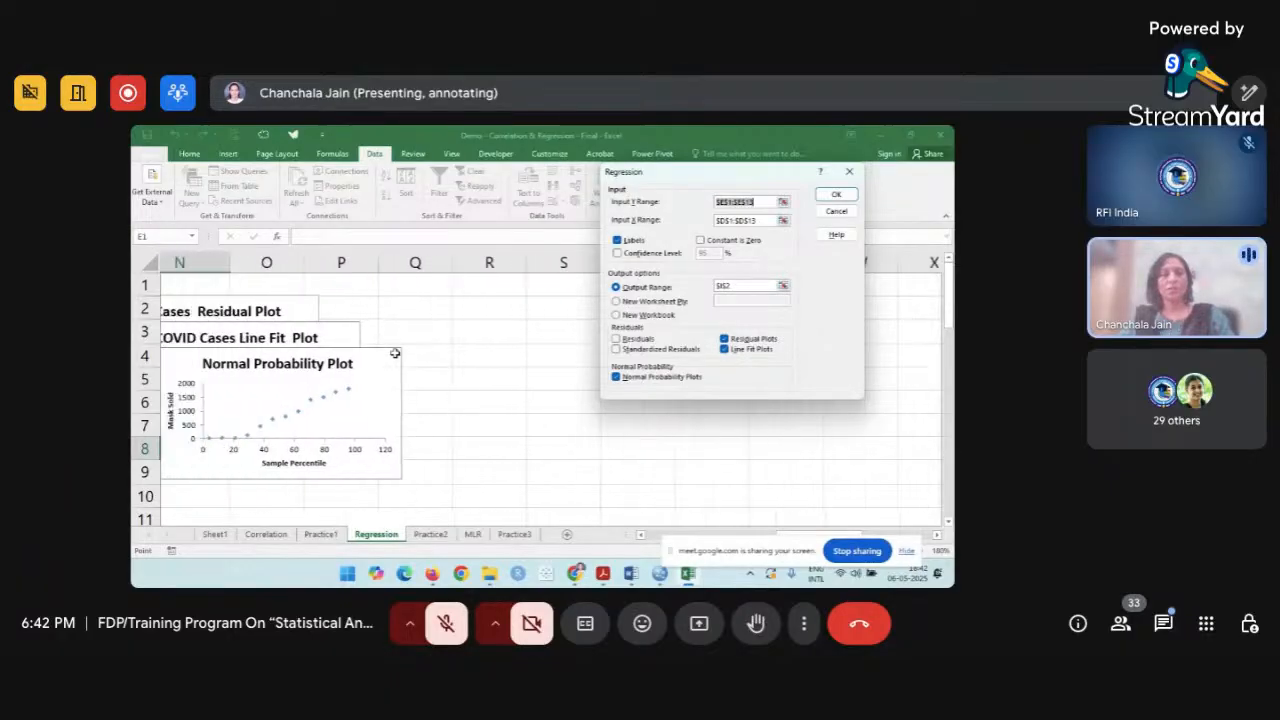
scroll(395, 353, "left", 1)
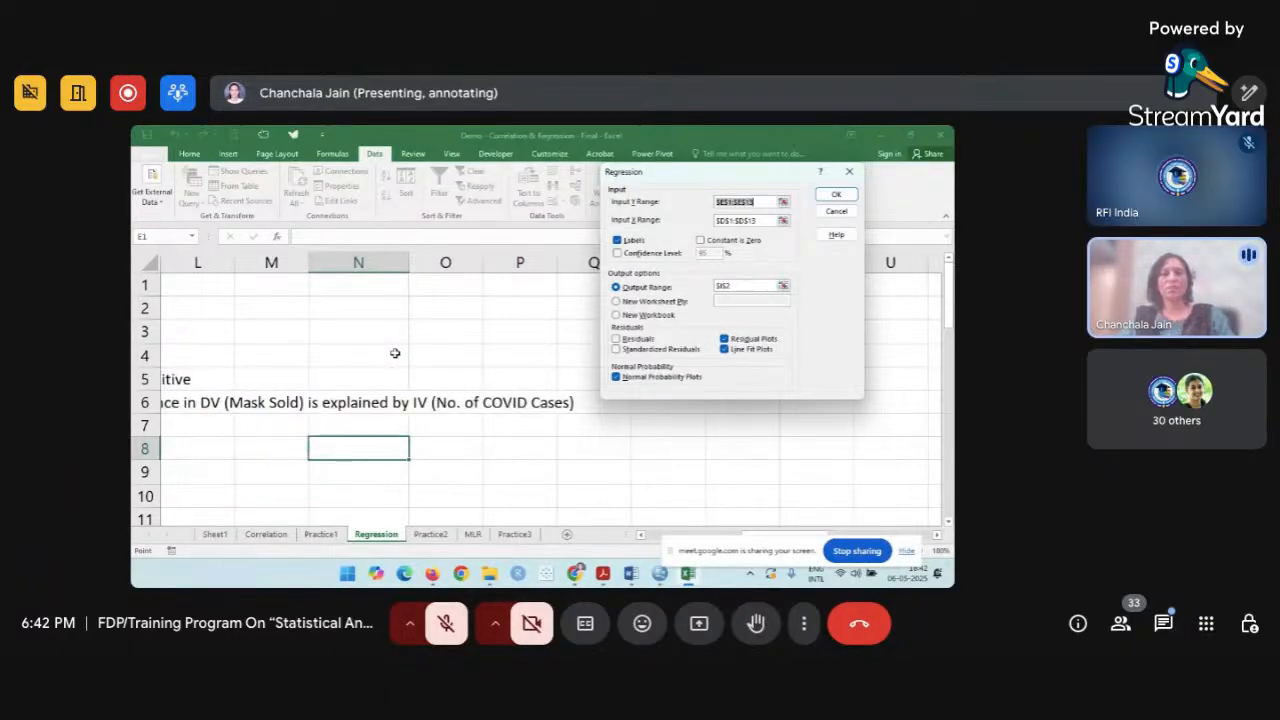
scroll(395, 353, "right", 3)
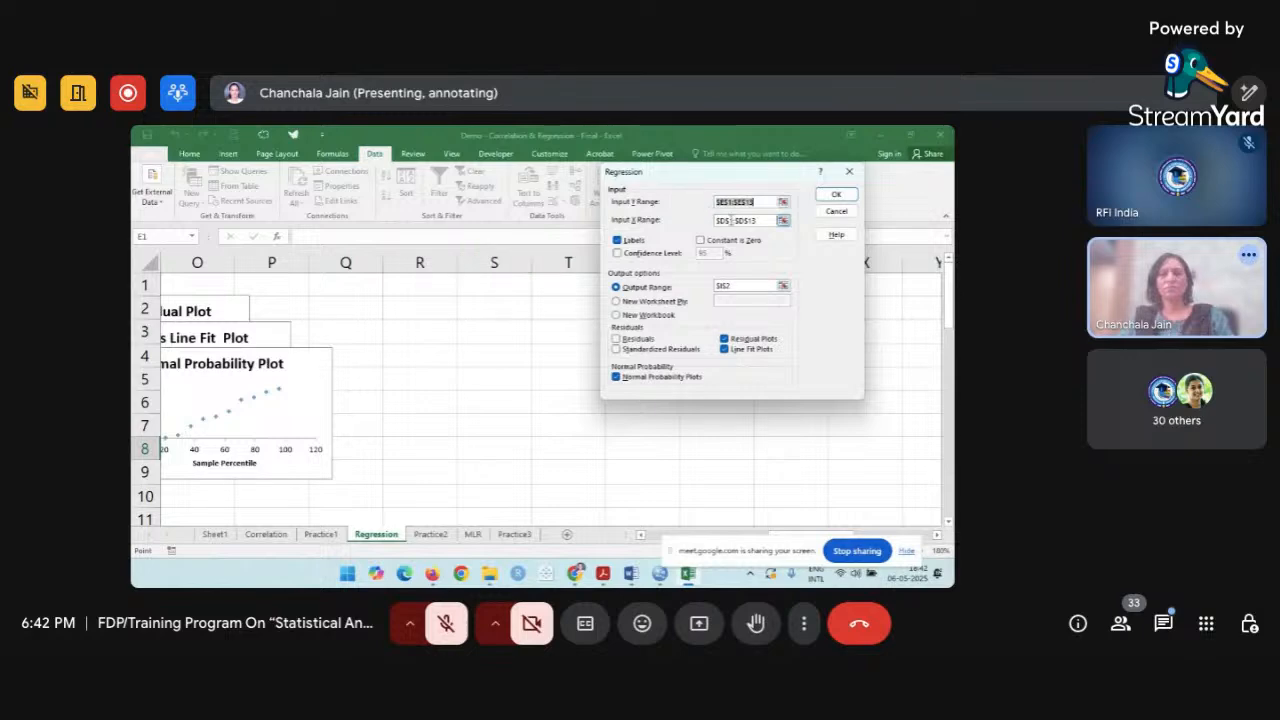
Set the regression's output range to cell S3 and run it on the existing input ranges E1:E13 and D1:D13.
left_click(737, 286)
key("BackSpace")
key("BackSpace")
key("BackSpace")
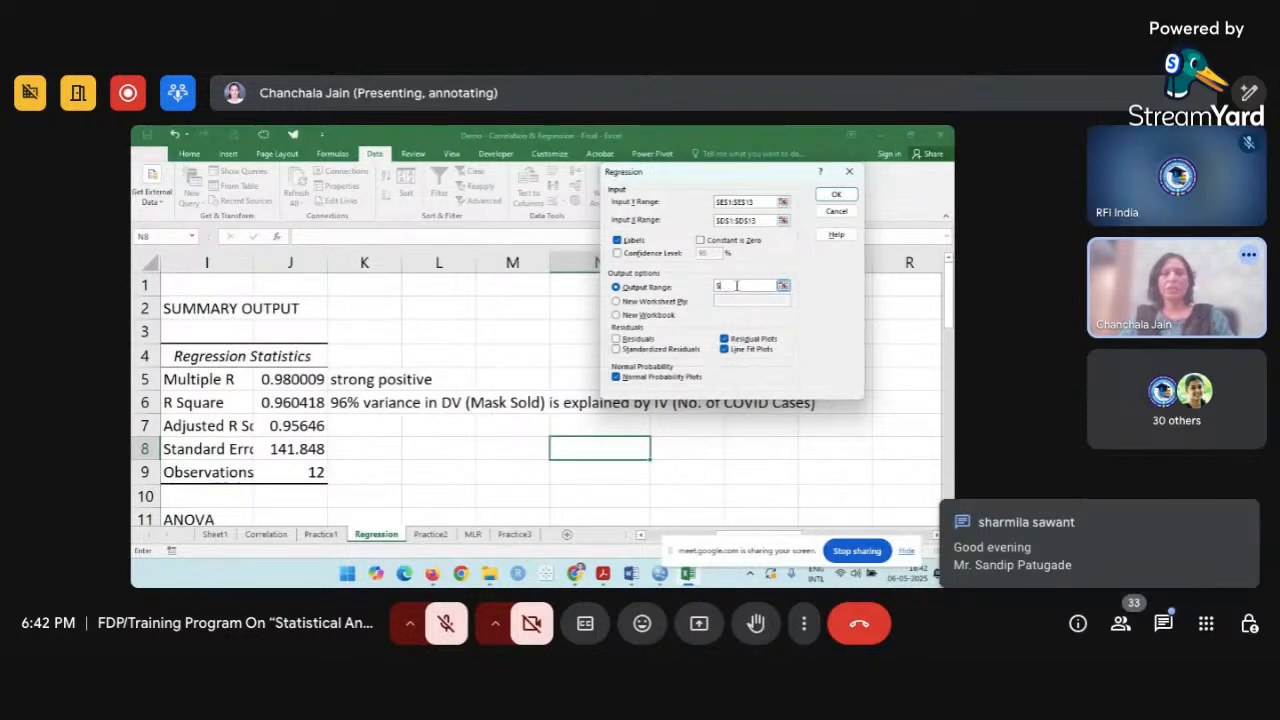
scroll(403, 429, "right", 7)
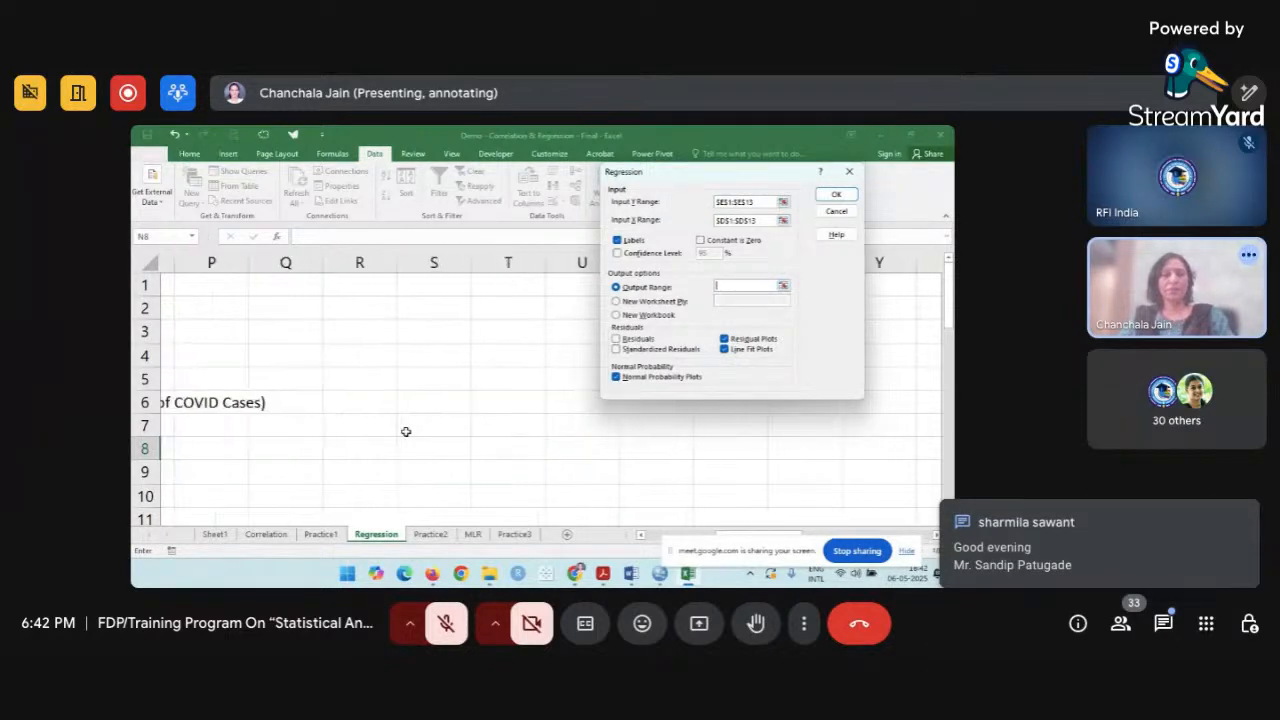
left_click(419, 333)
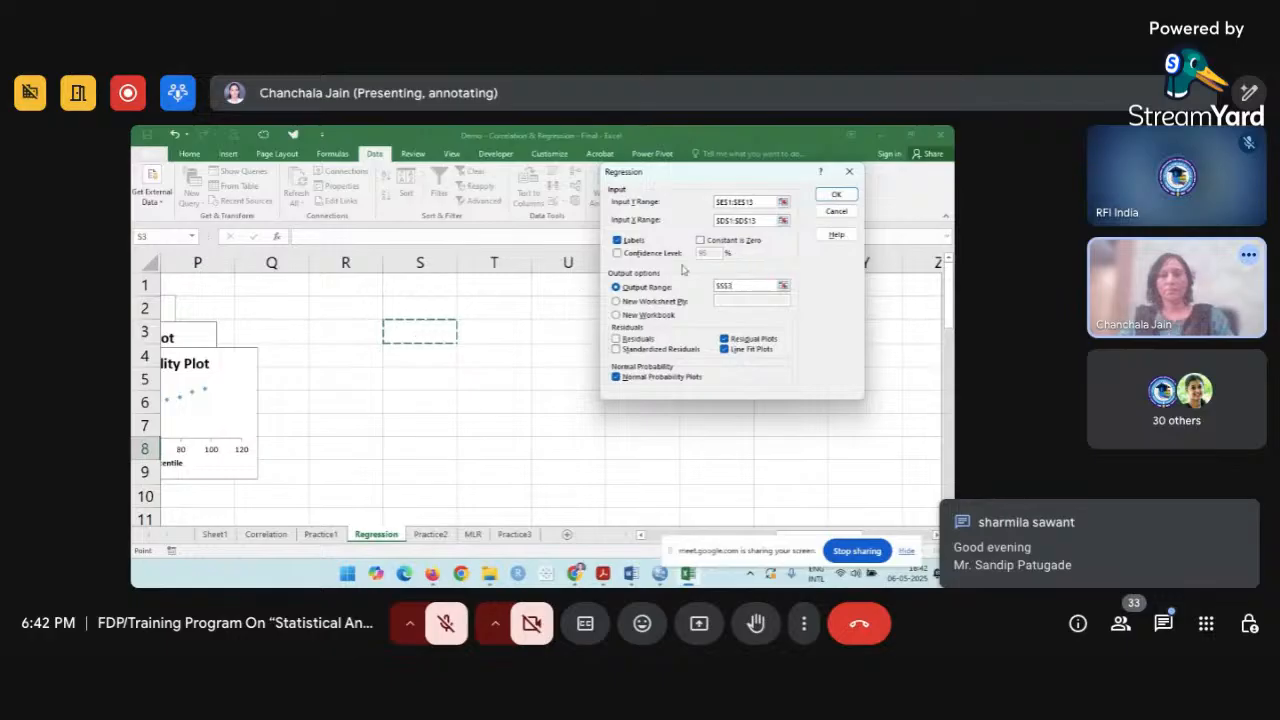
left_click(836, 194)
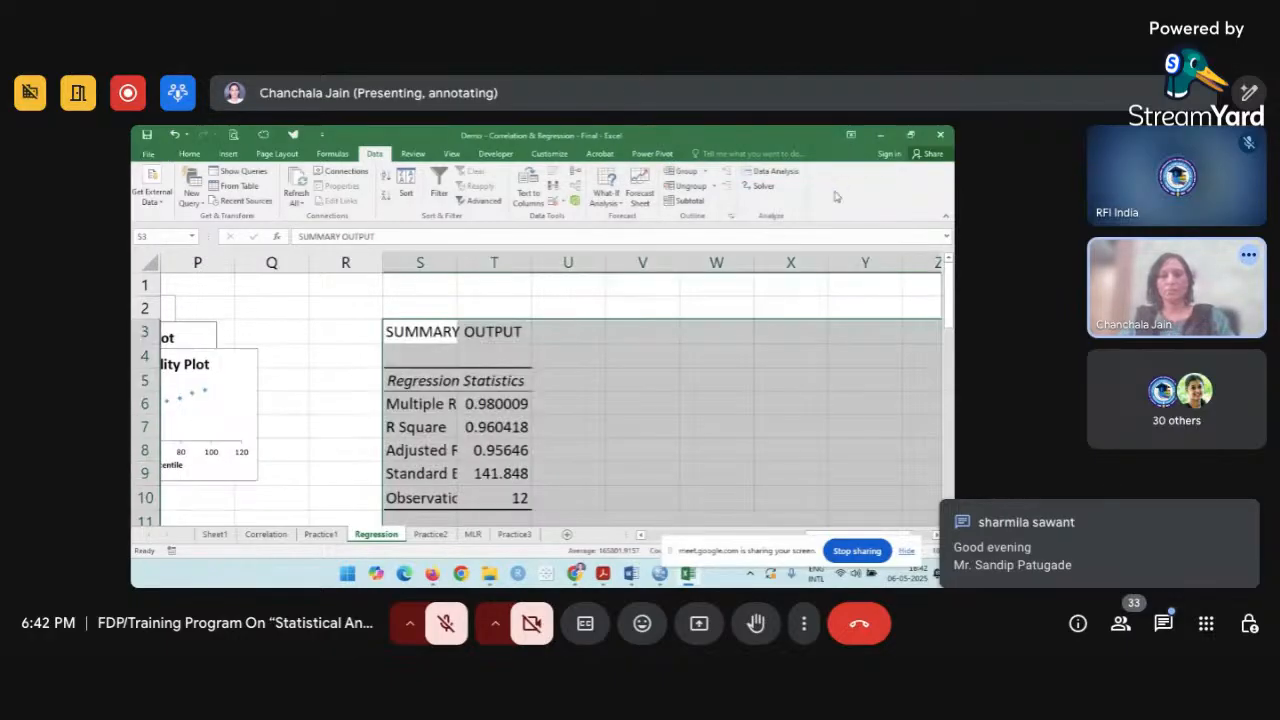
Select the Normal Probability Plot beside the new summary output and enlarge it from its upper corner.
left_click(657, 423)
scroll(520, 425, "left", 2)
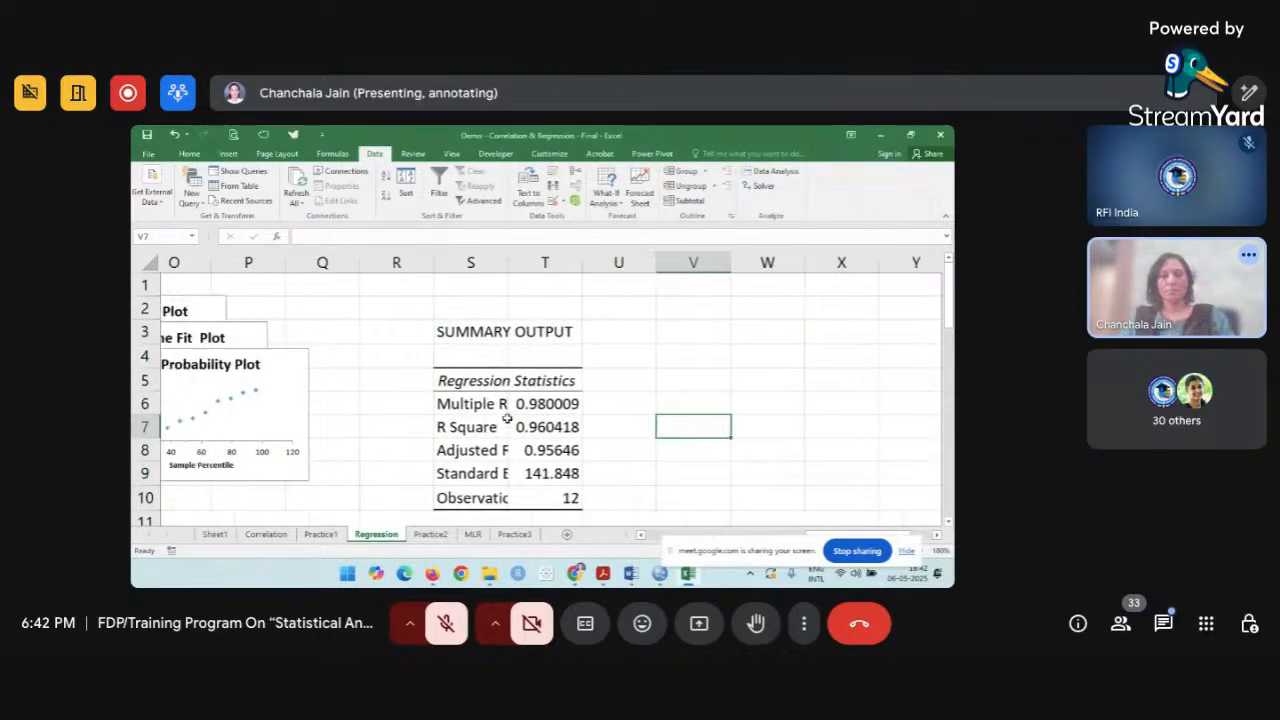
left_click(310, 387)
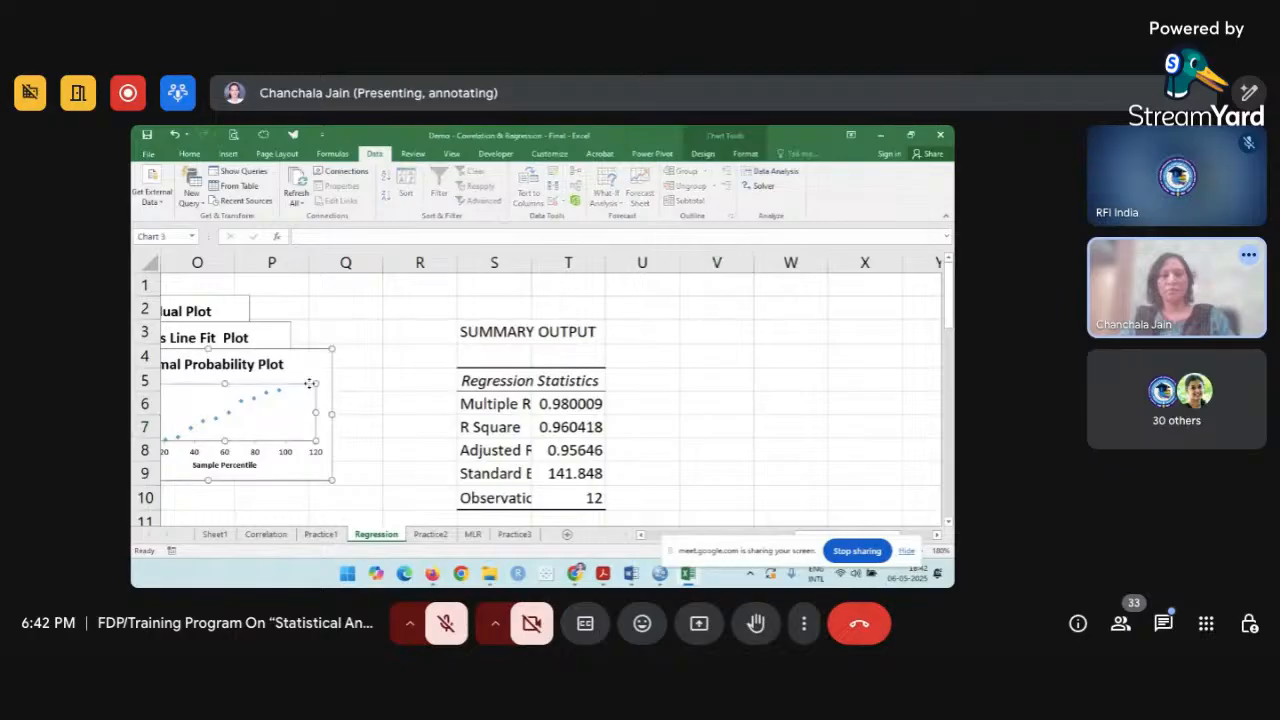
scroll(310, 387, "left", 3)
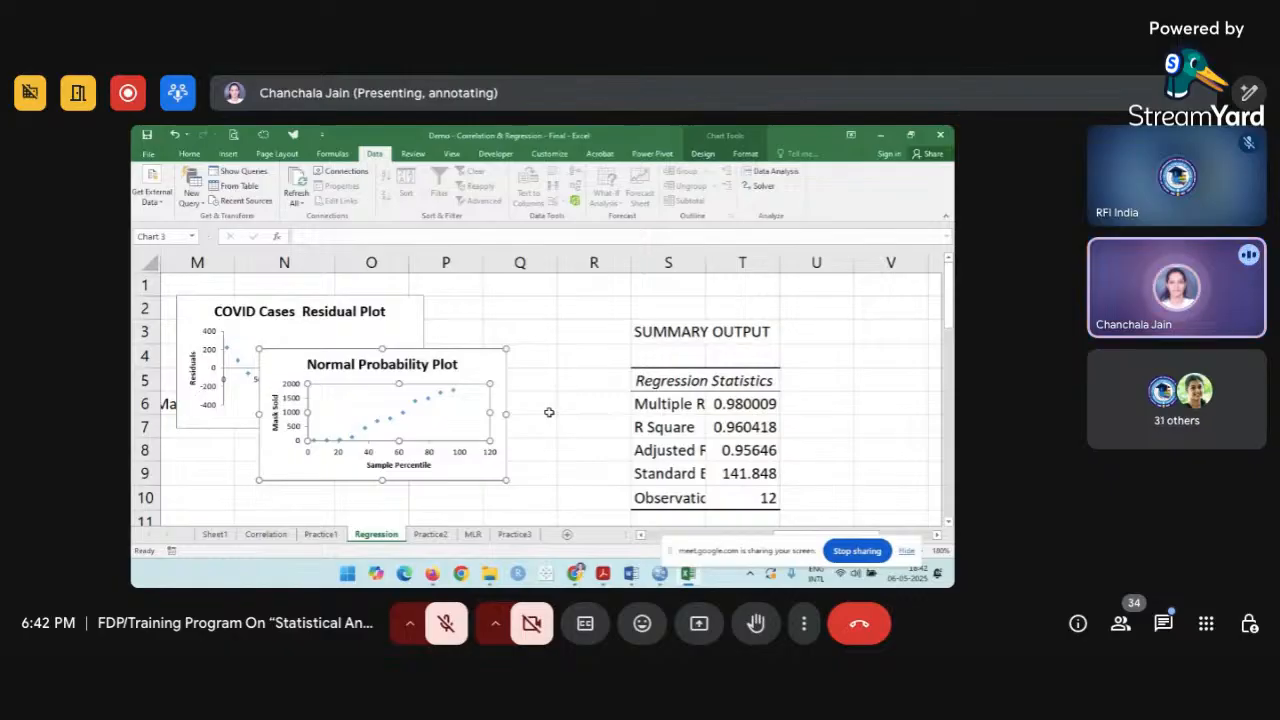
left_click_drag(509, 347, 592, 322)
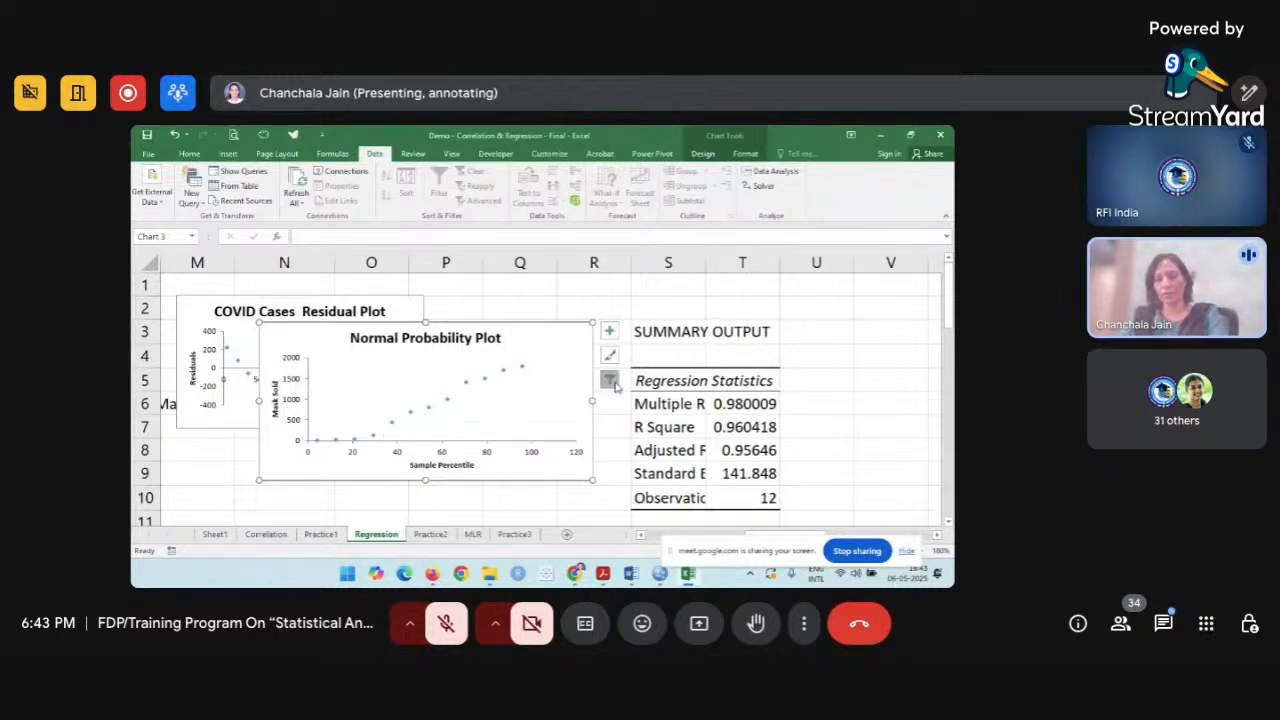
Try to add a trendline to the enlarged Normal Probability Plot beside the new summary output.
left_click(612, 381)
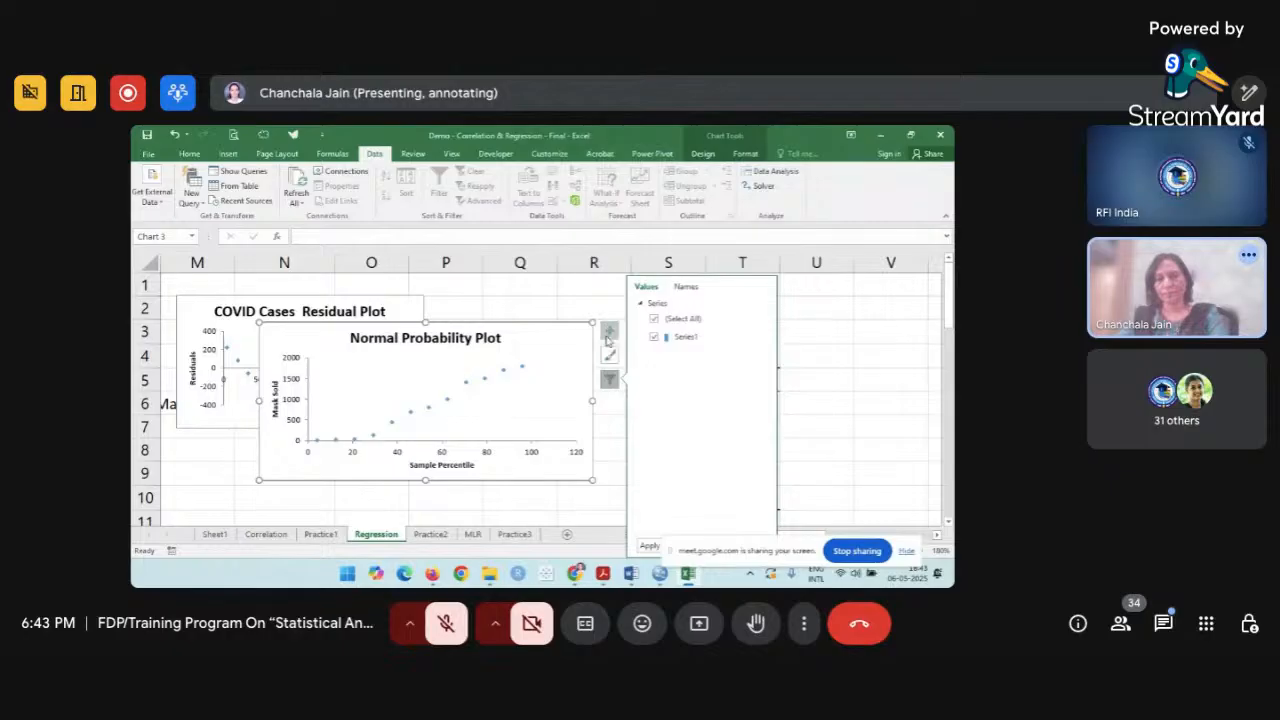
left_click(608, 333)
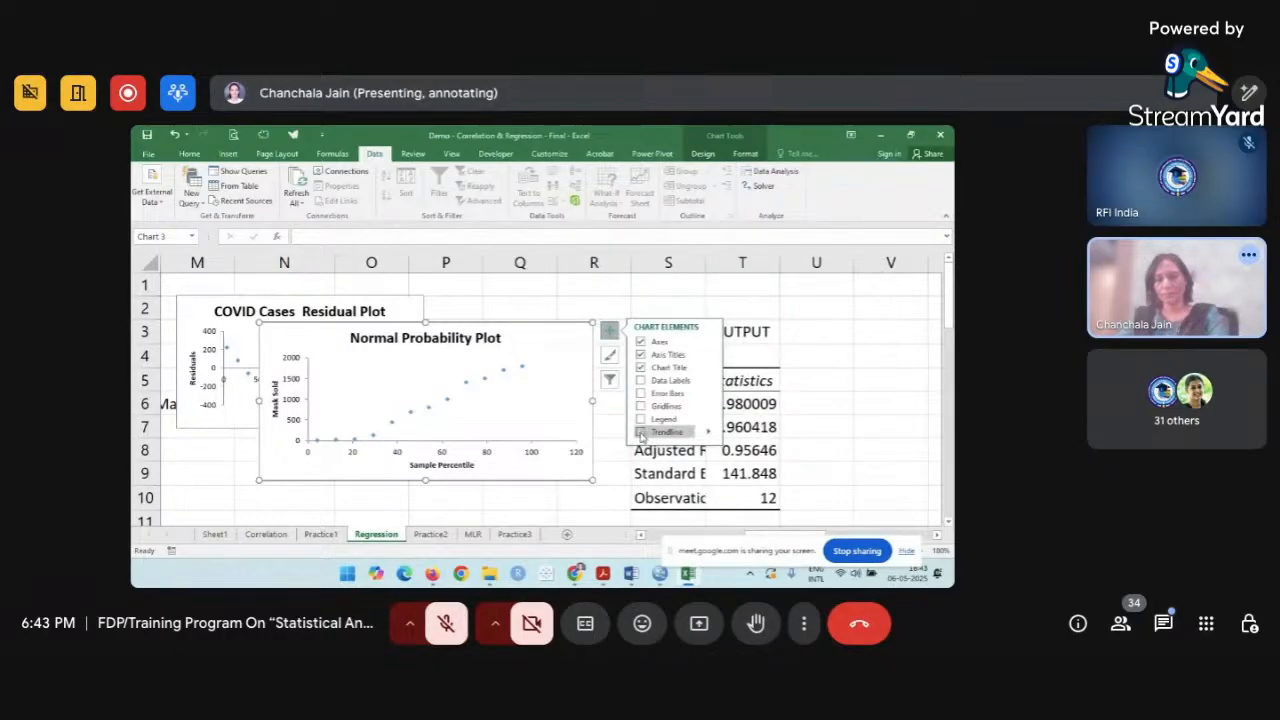
scroll(642, 436, "right", 4)
scroll(640, 433, "down", 1)
scroll(640, 433, "left", 1)
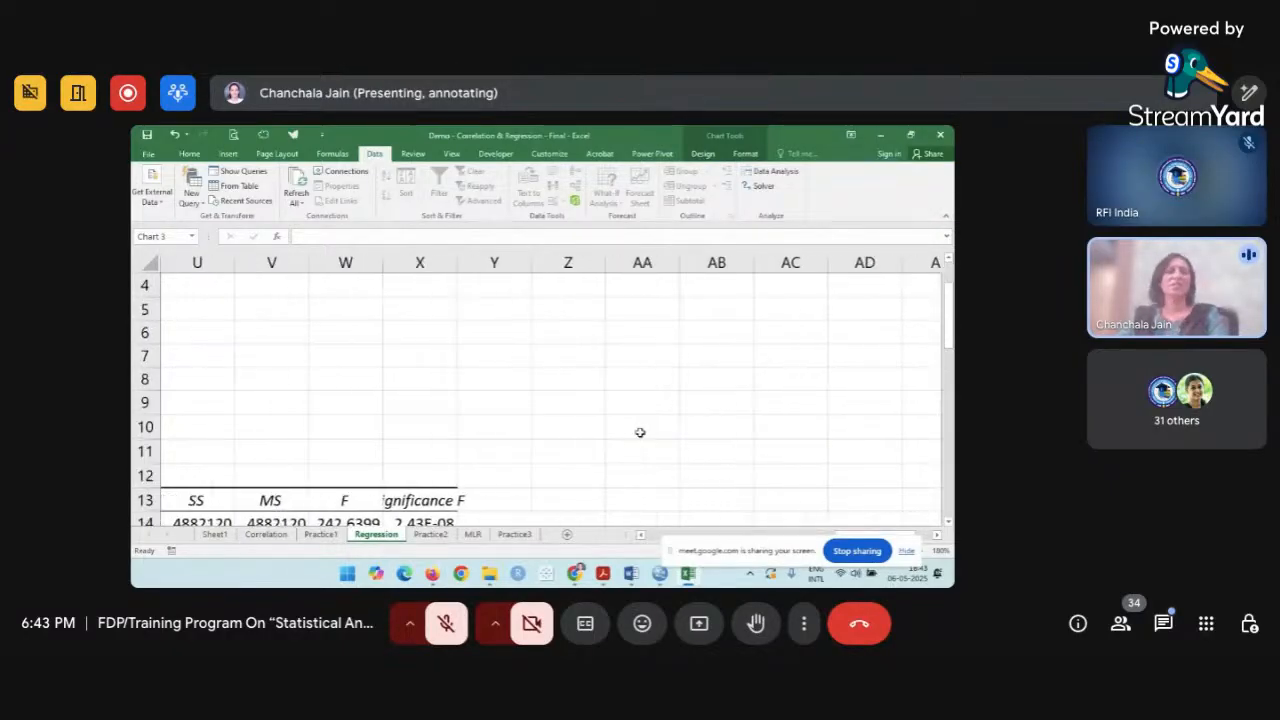
scroll(686, 493, "down", 1)
scroll(686, 493, "up", 4)
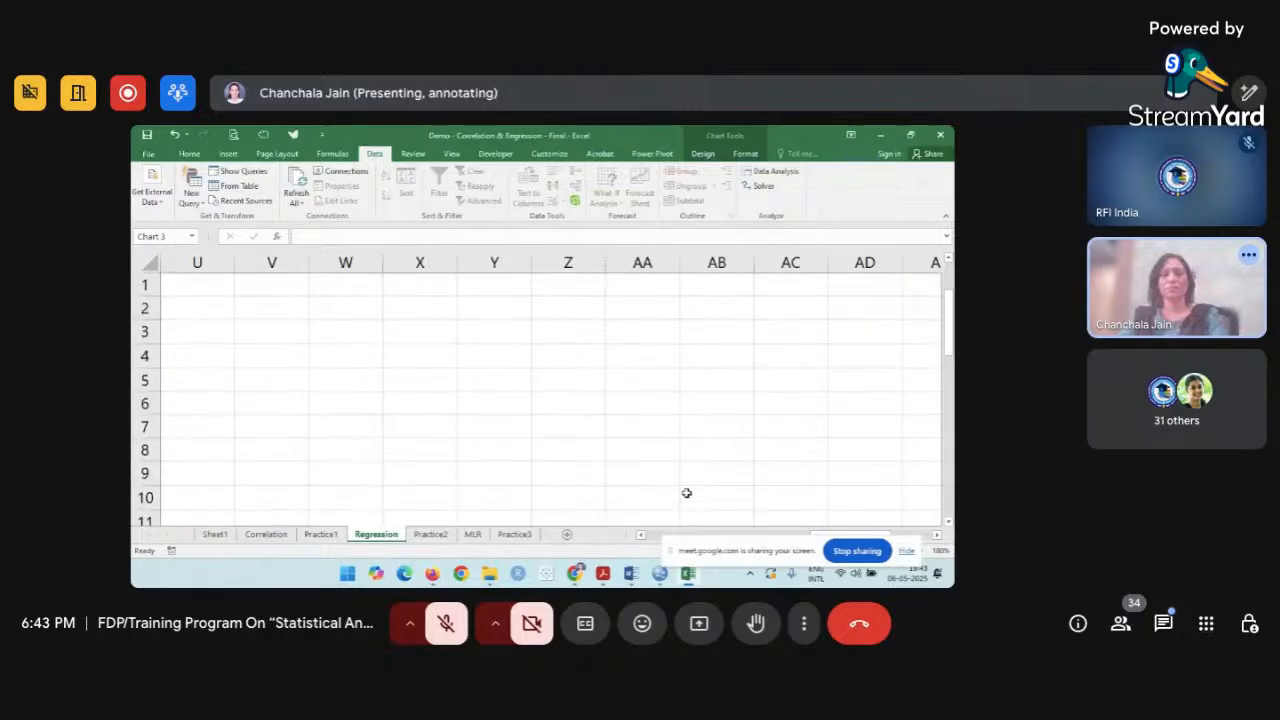
scroll(686, 493, "left", 4)
scroll(686, 493, "left", 6)
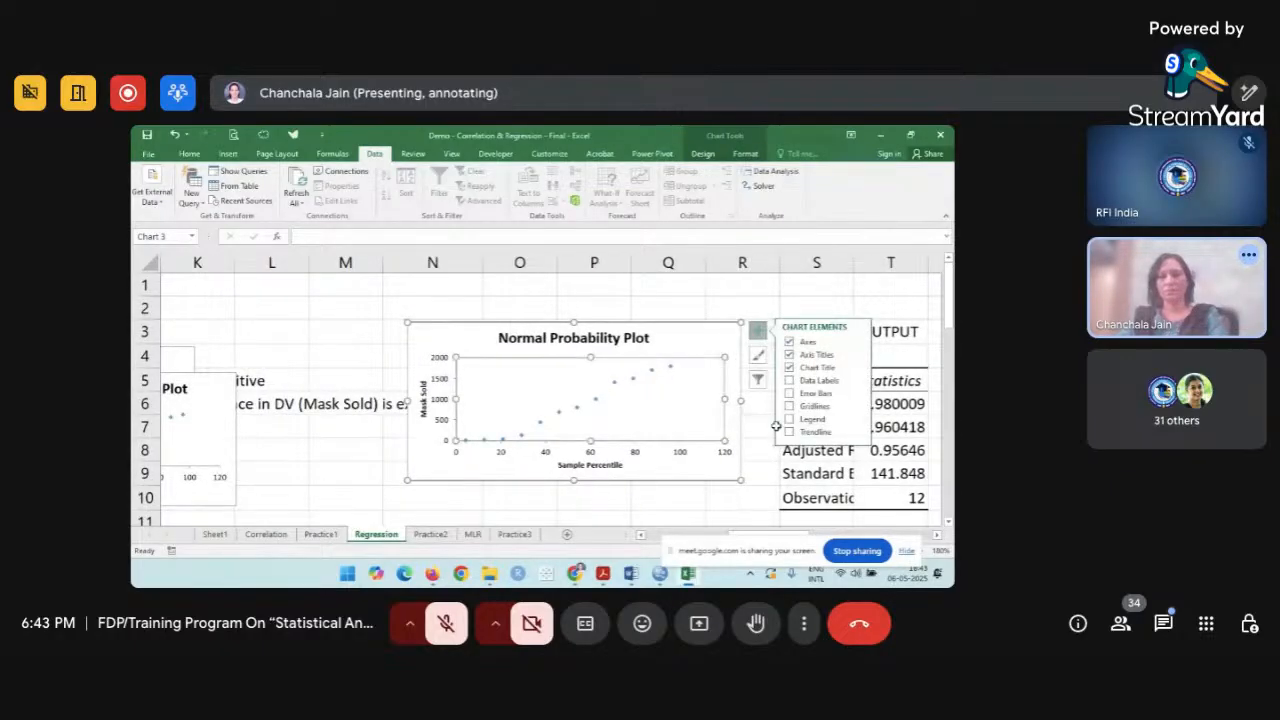
left_click(788, 433)
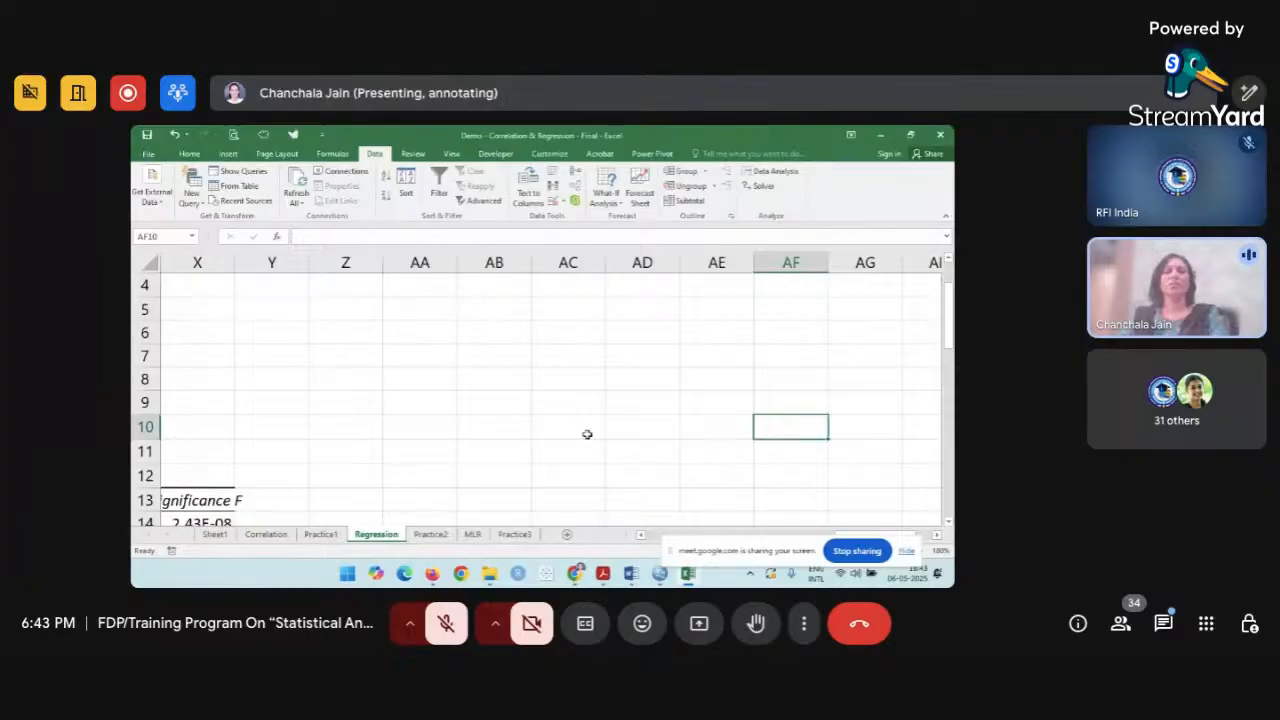
Move the Normal Probability Plot off the stacked plots over the first summary output and delete it.
scroll(586, 434, "left", 10)
scroll(587, 434, "left", 1)
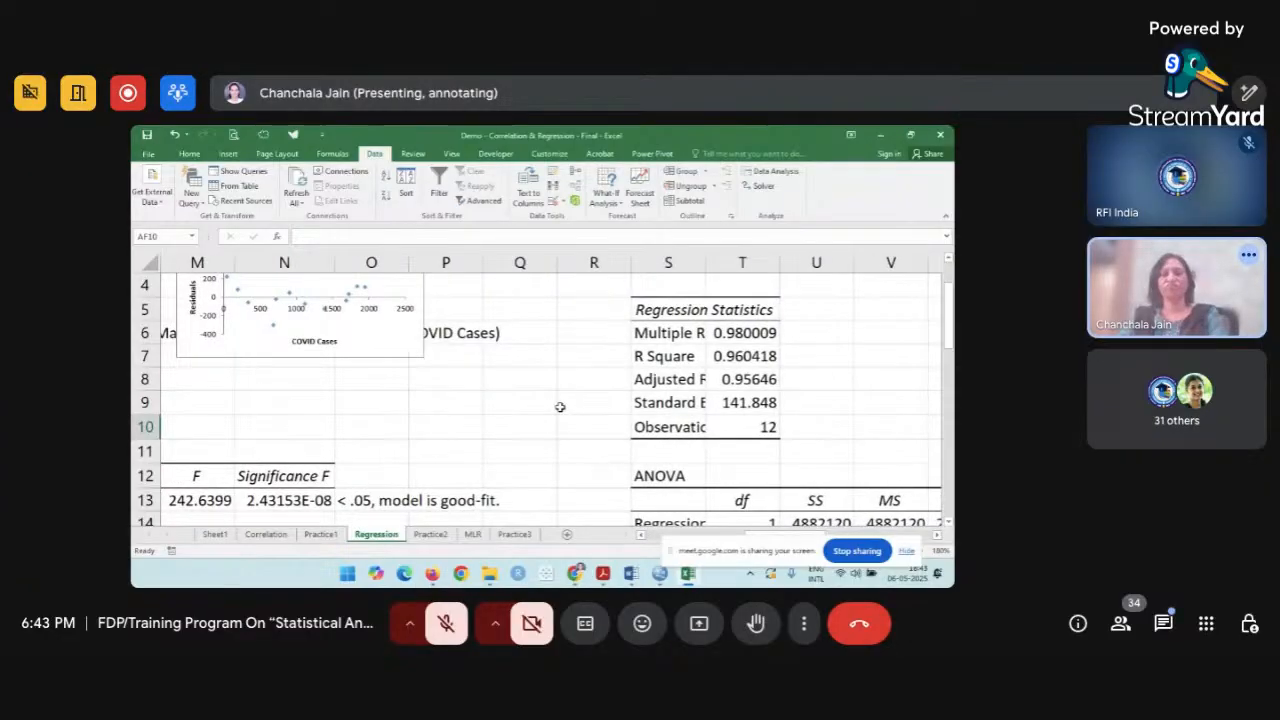
scroll(560, 407, "up", 3)
scroll(560, 407, "left", 1)
scroll(435, 374, "left", 5)
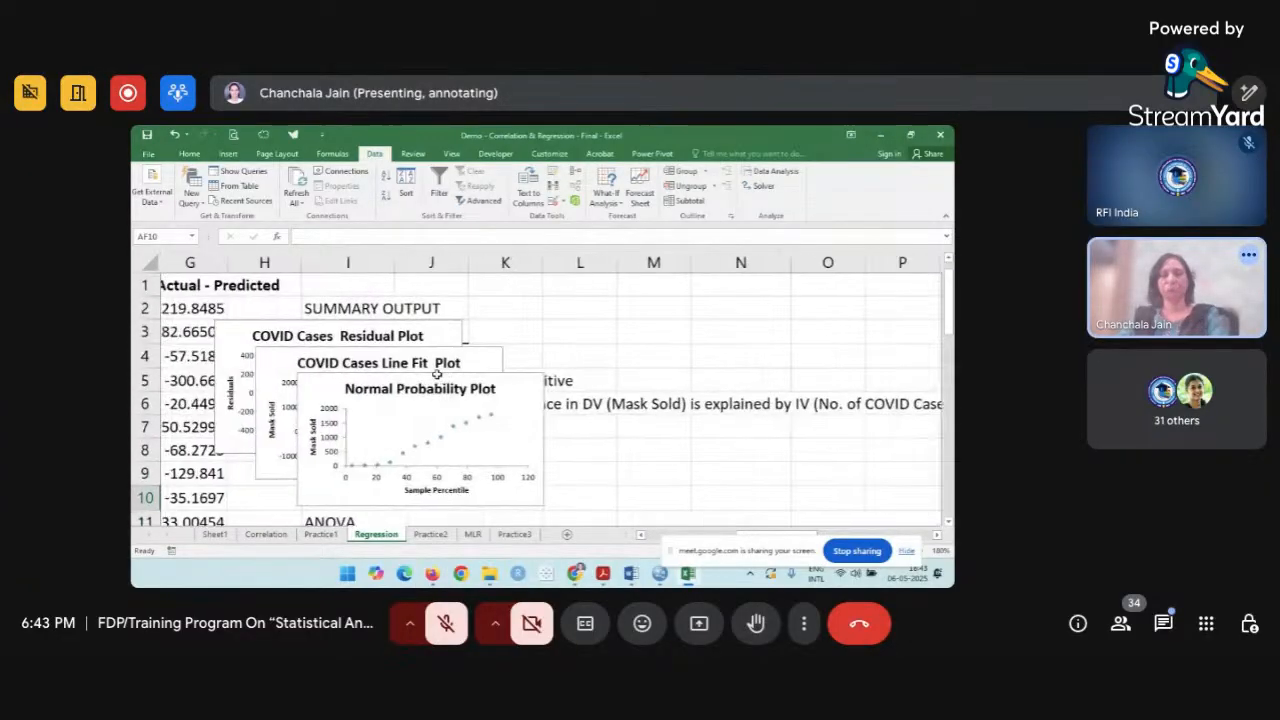
scroll(437, 374, "left", 1)
left_click(478, 389)
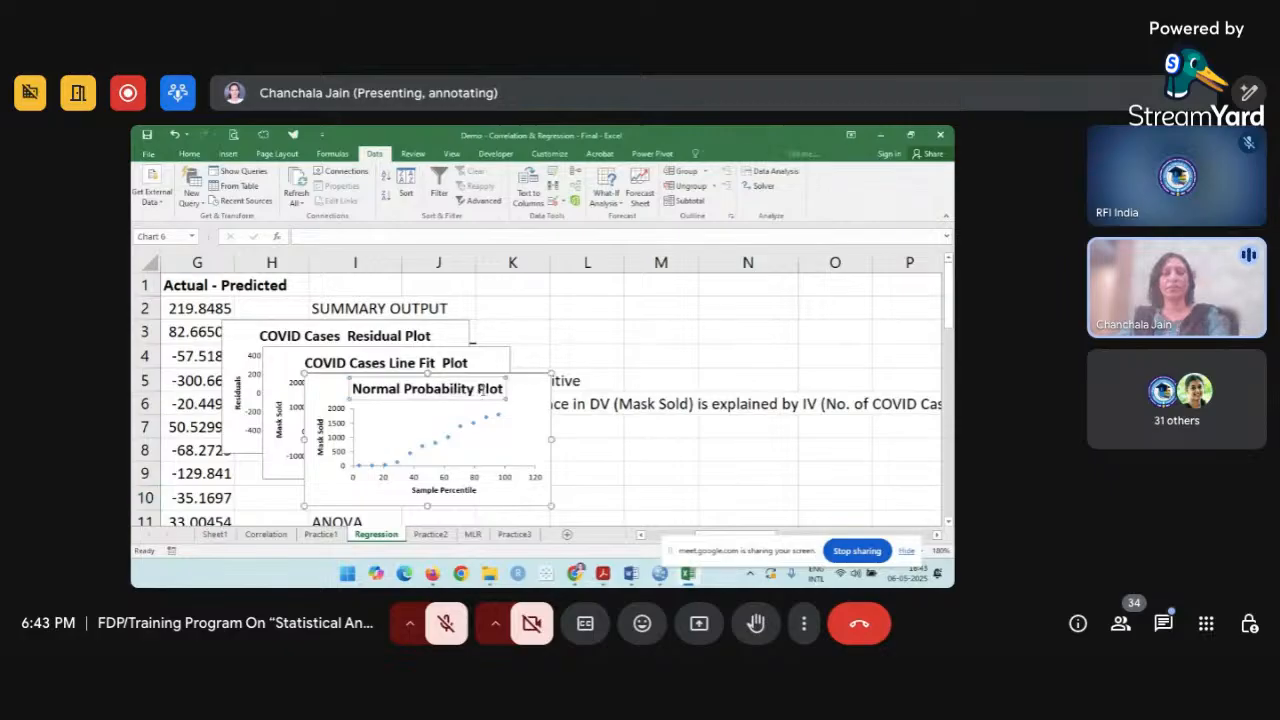
left_click(541, 424)
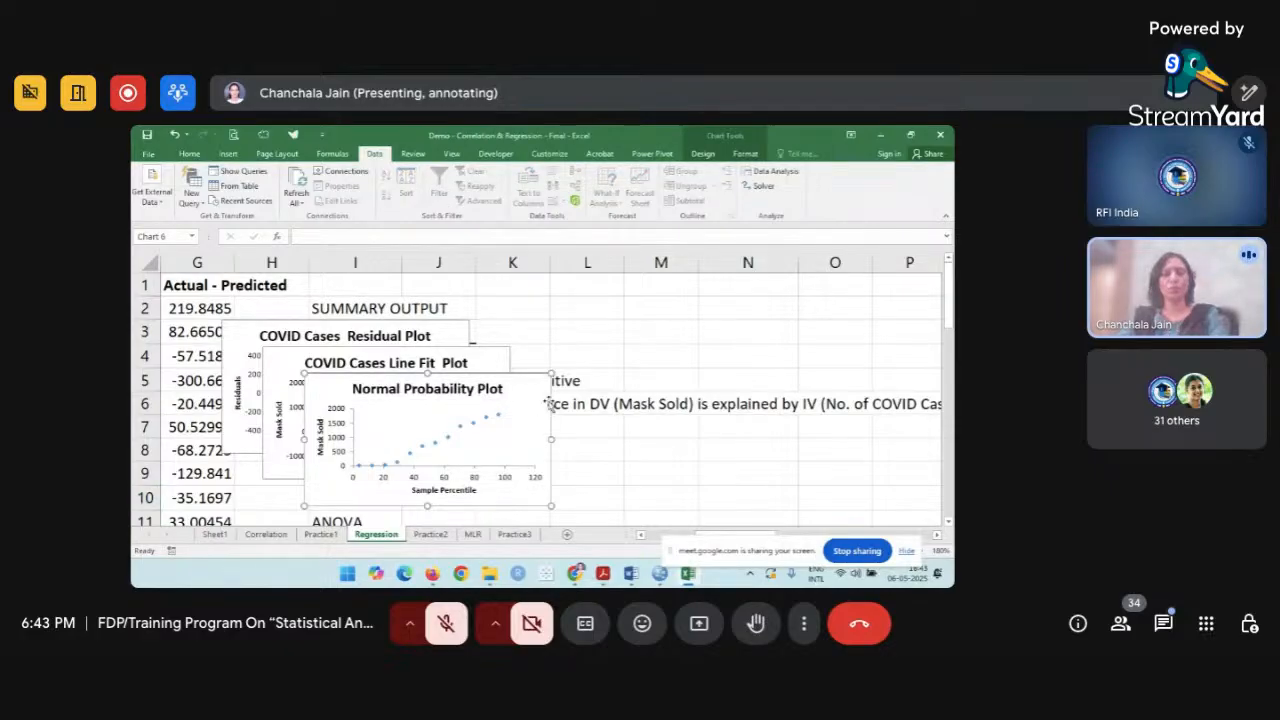
scroll(547, 397, "right", 8)
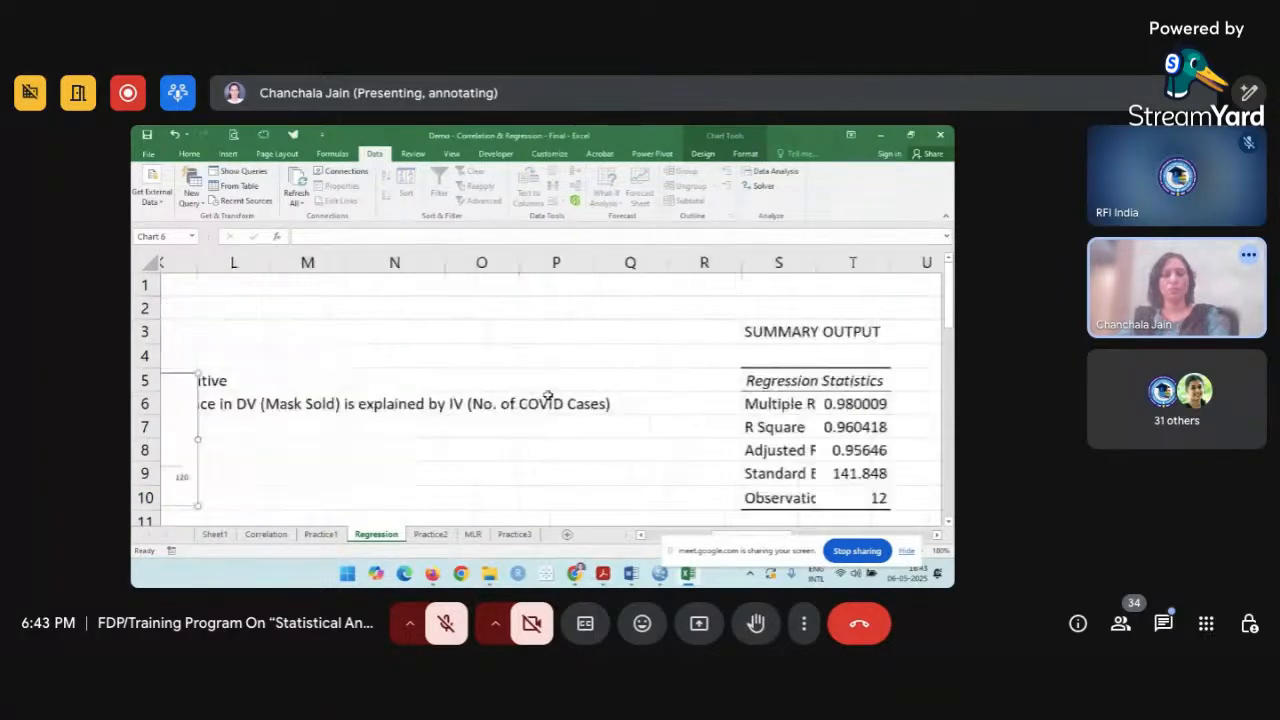
scroll(548, 395, "right", 2)
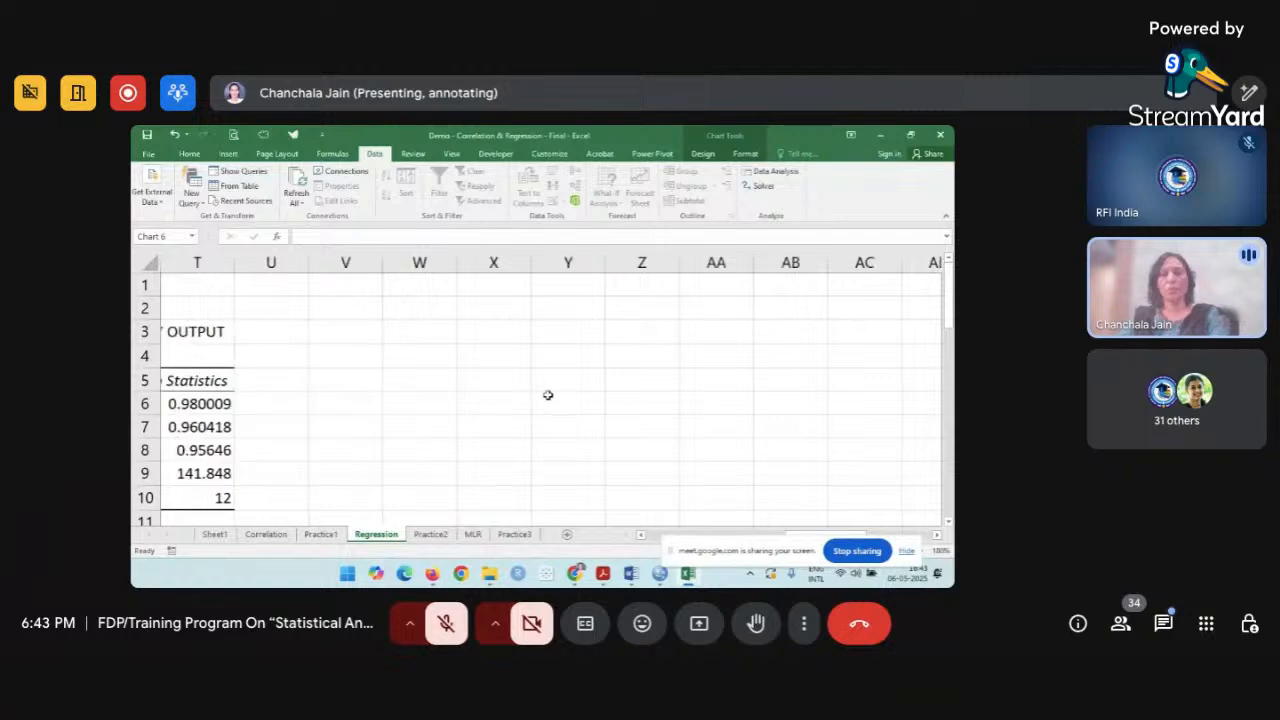
scroll(548, 395, "left", 10)
scroll(548, 395, "left", 4)
scroll(590, 396, "right", 3)
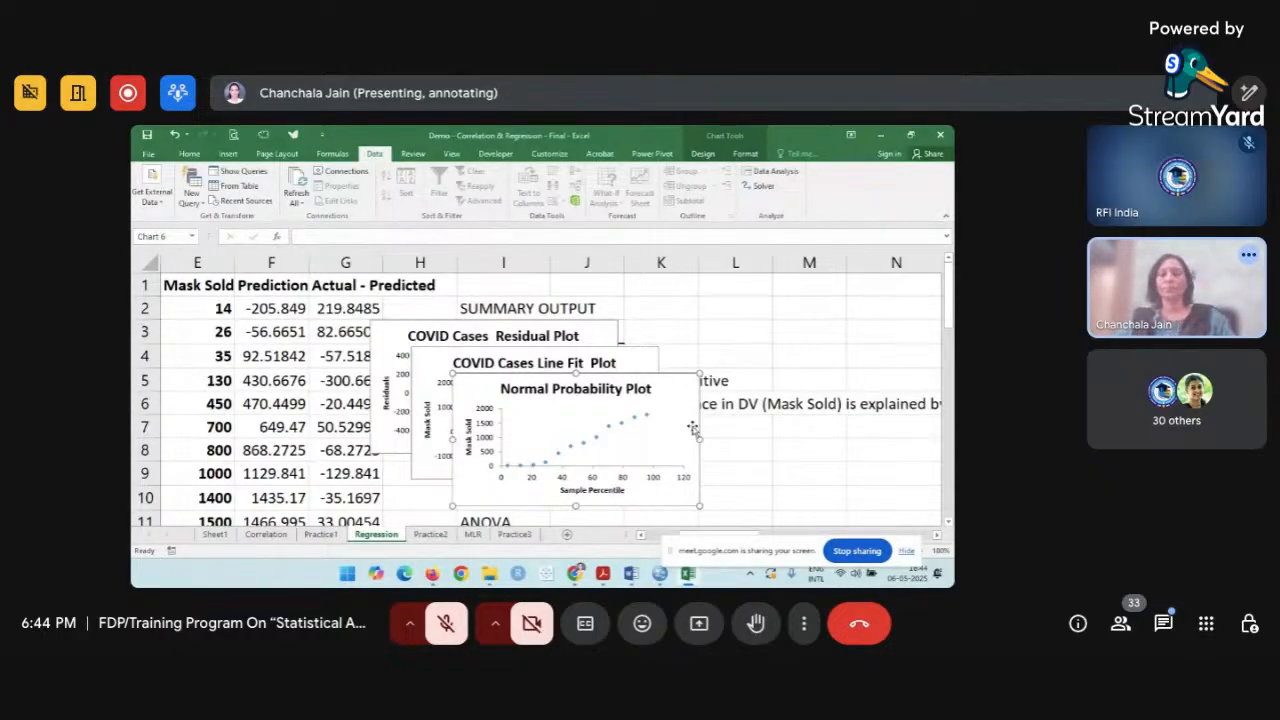
left_click_drag(693, 428, 916, 425)
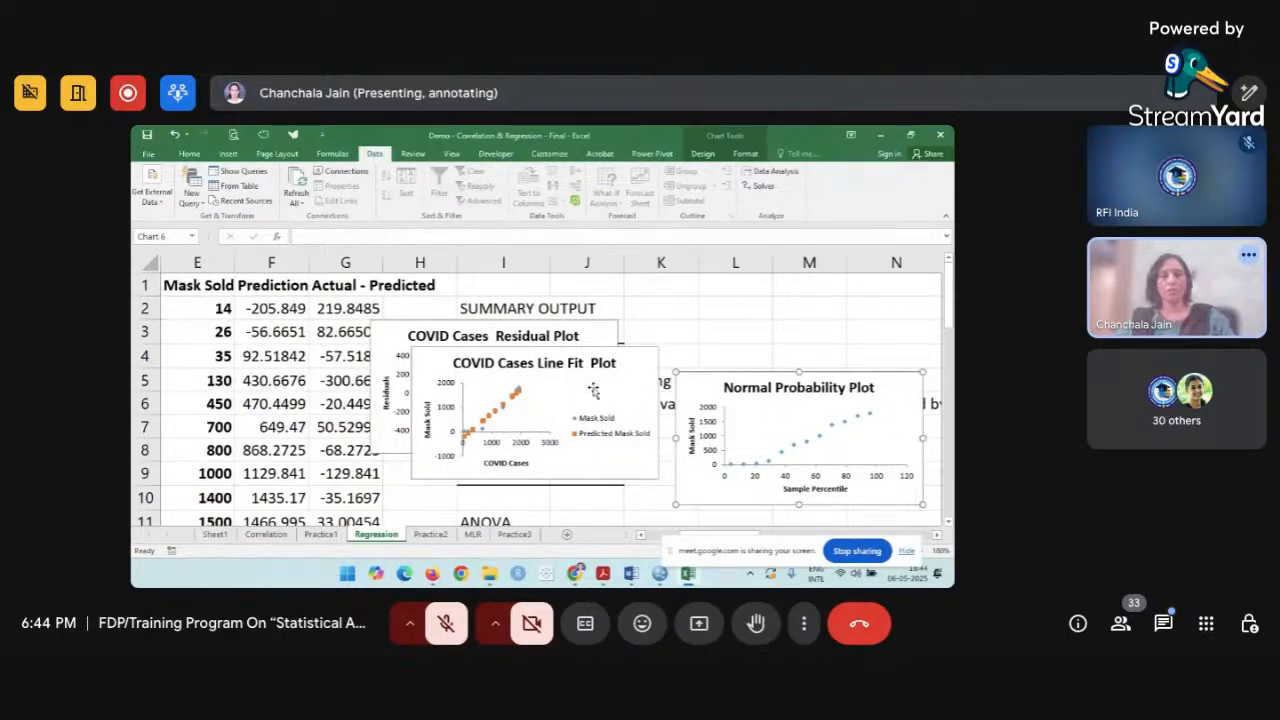
Enlarge the COVID Cases Line Fit Plot for examination, move it off the residual plot and delete it.
left_click(593, 390)
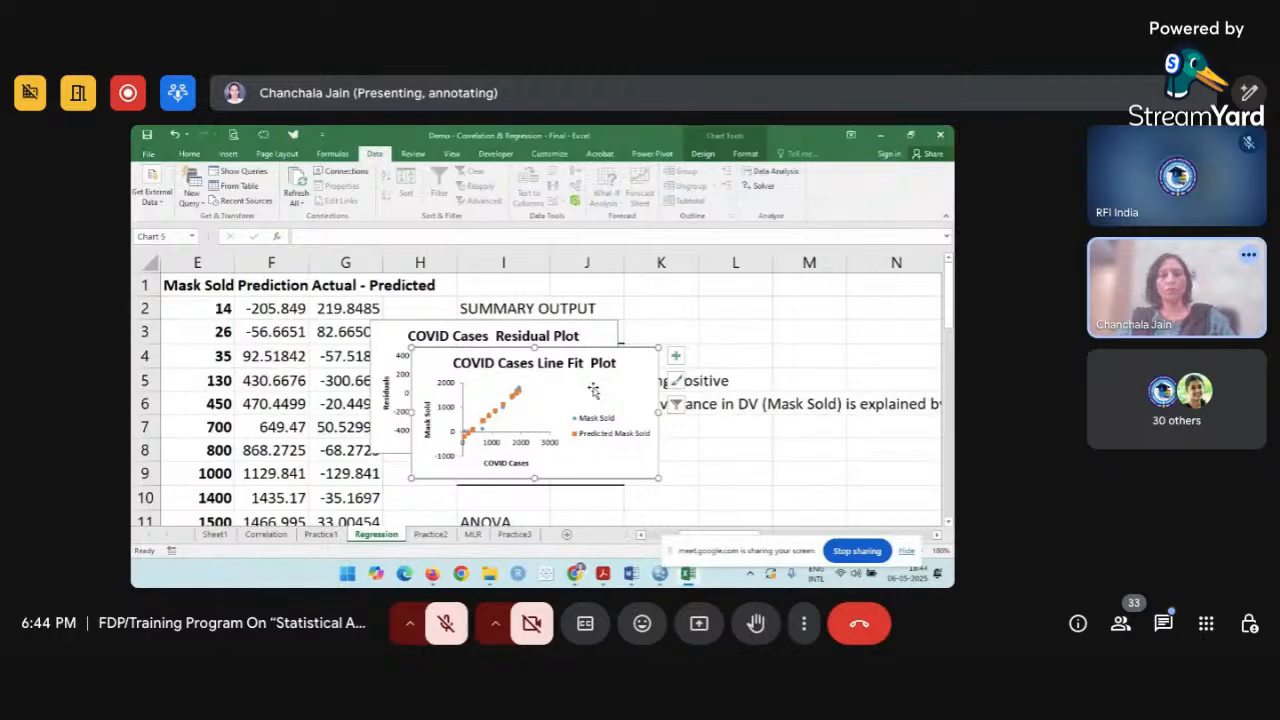
left_click_drag(659, 479, 712, 491)
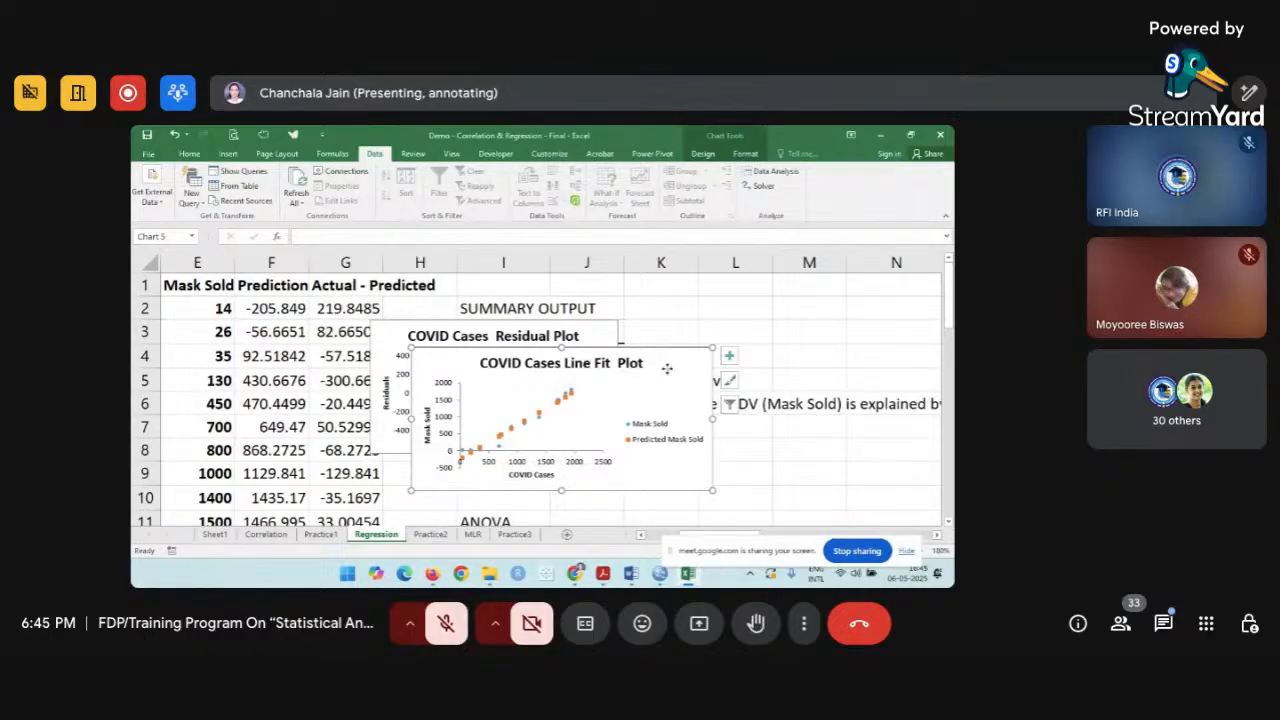
left_click_drag(667, 372, 920, 382)
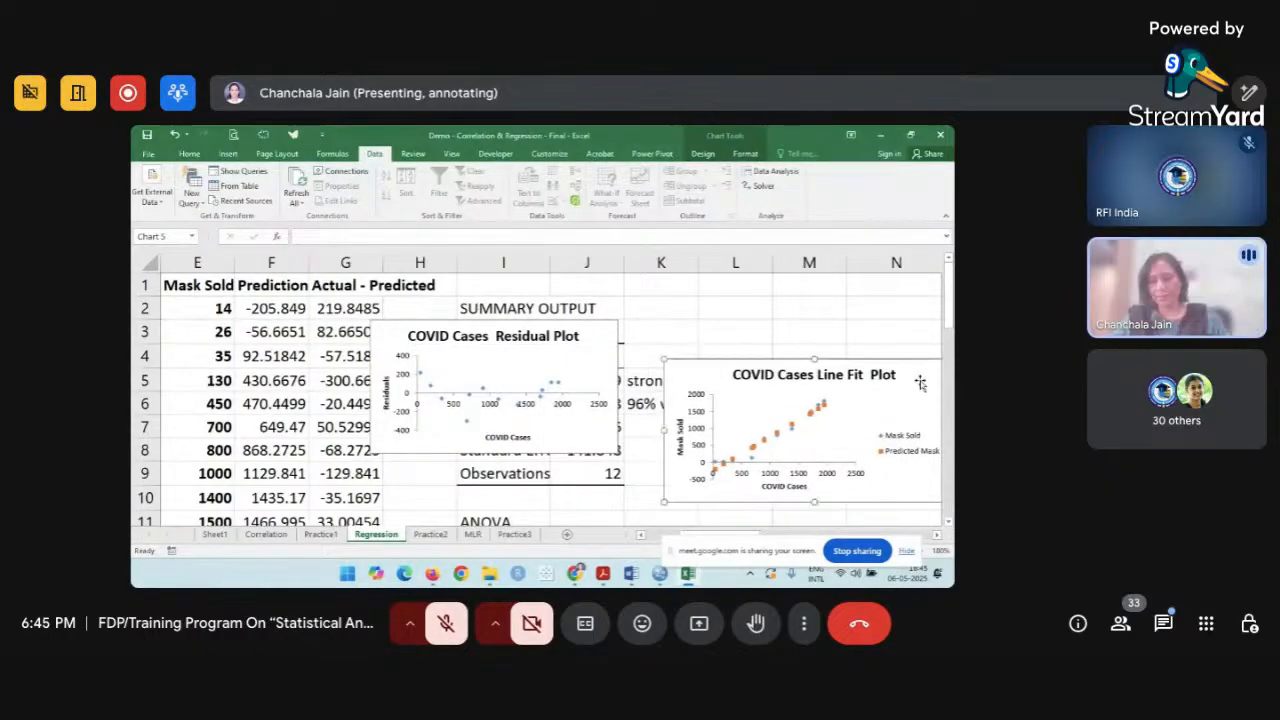
key("Delete")
Enlarge the remaining COVID Cases Residual Plot to roughly one and a half times its width.
left_click(594, 446)
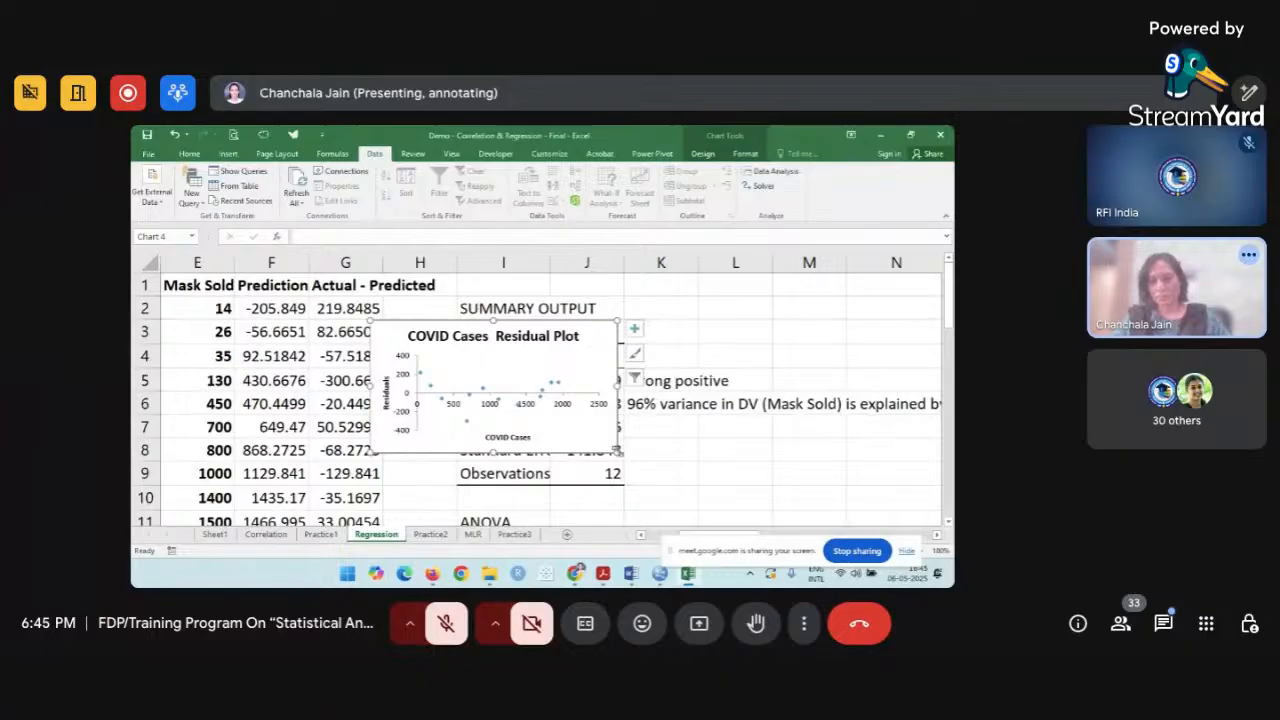
left_click_drag(622, 450, 735, 498)
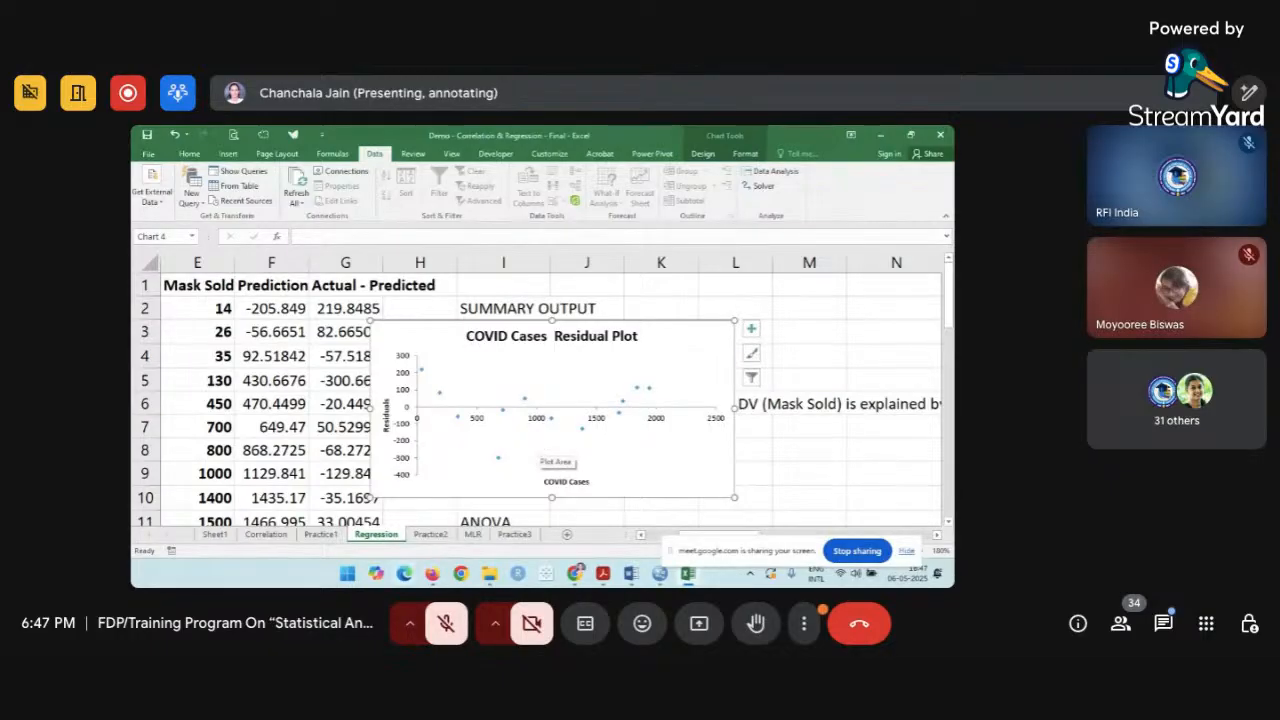
Delete columns G to N holding the old summary output on the MLR sheet.
left_click(478, 535)
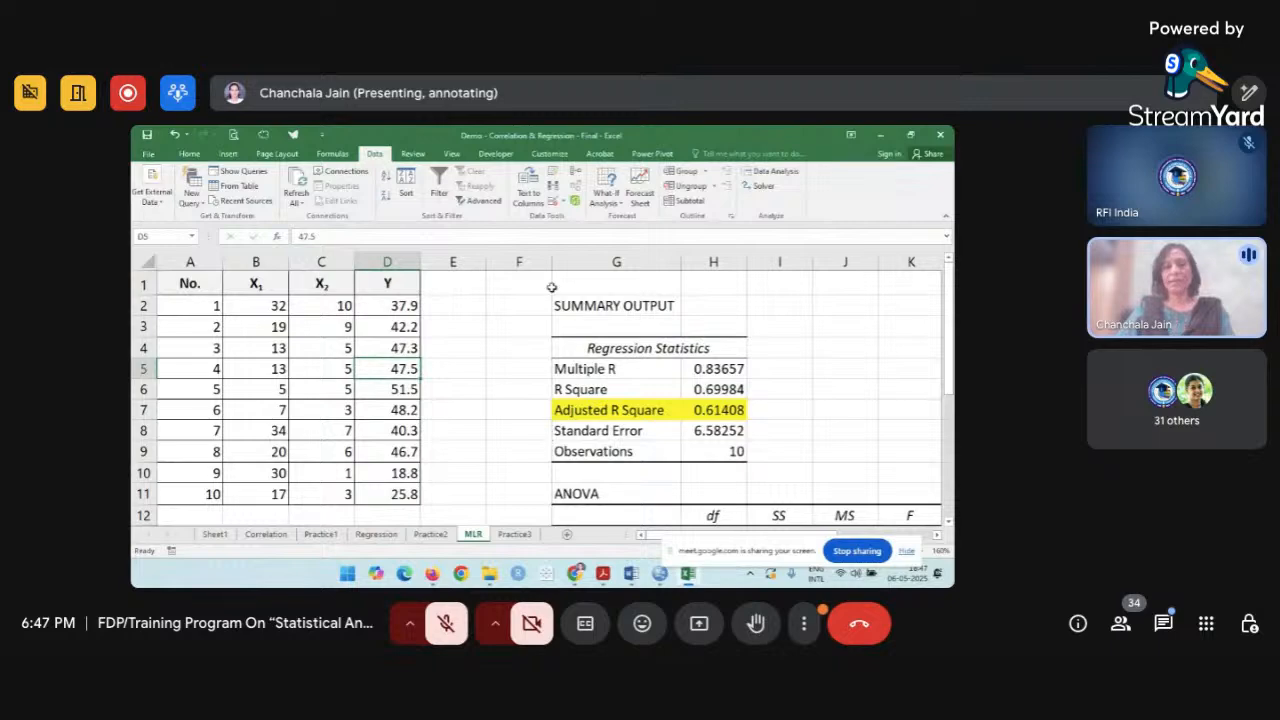
left_click_drag(575, 258, 885, 297)
right_click(712, 262)
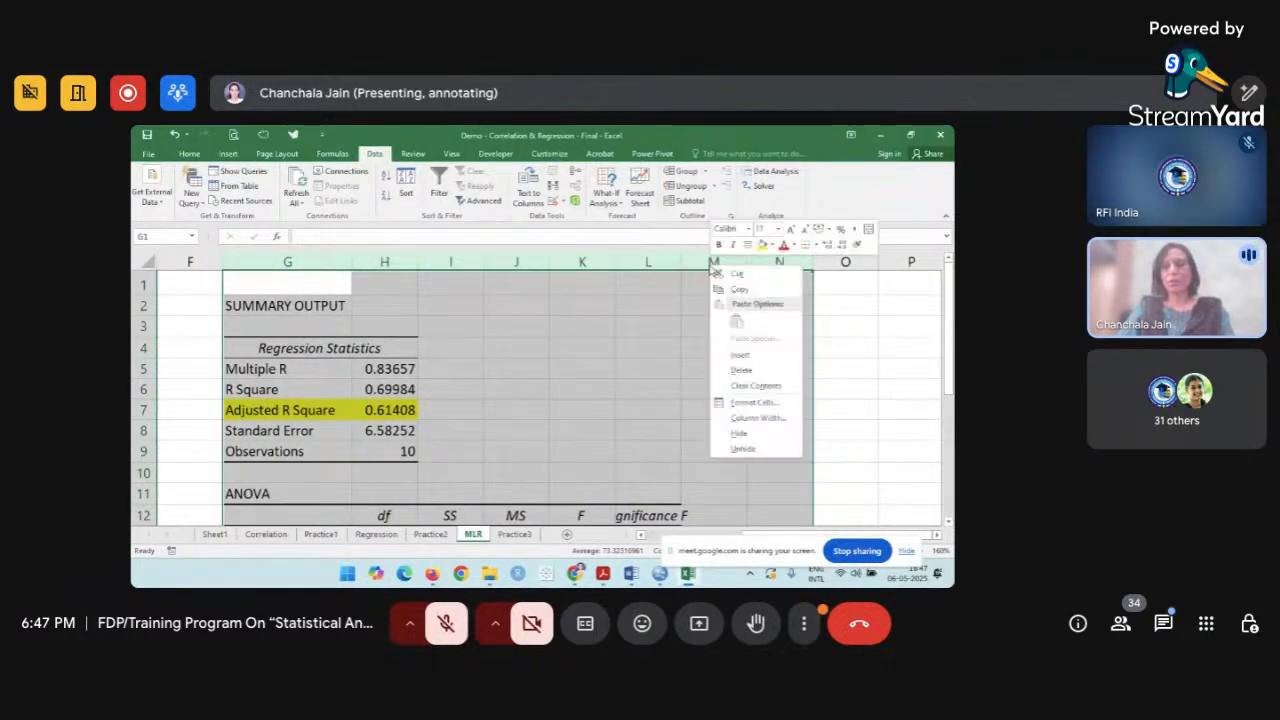
left_click(755, 369)
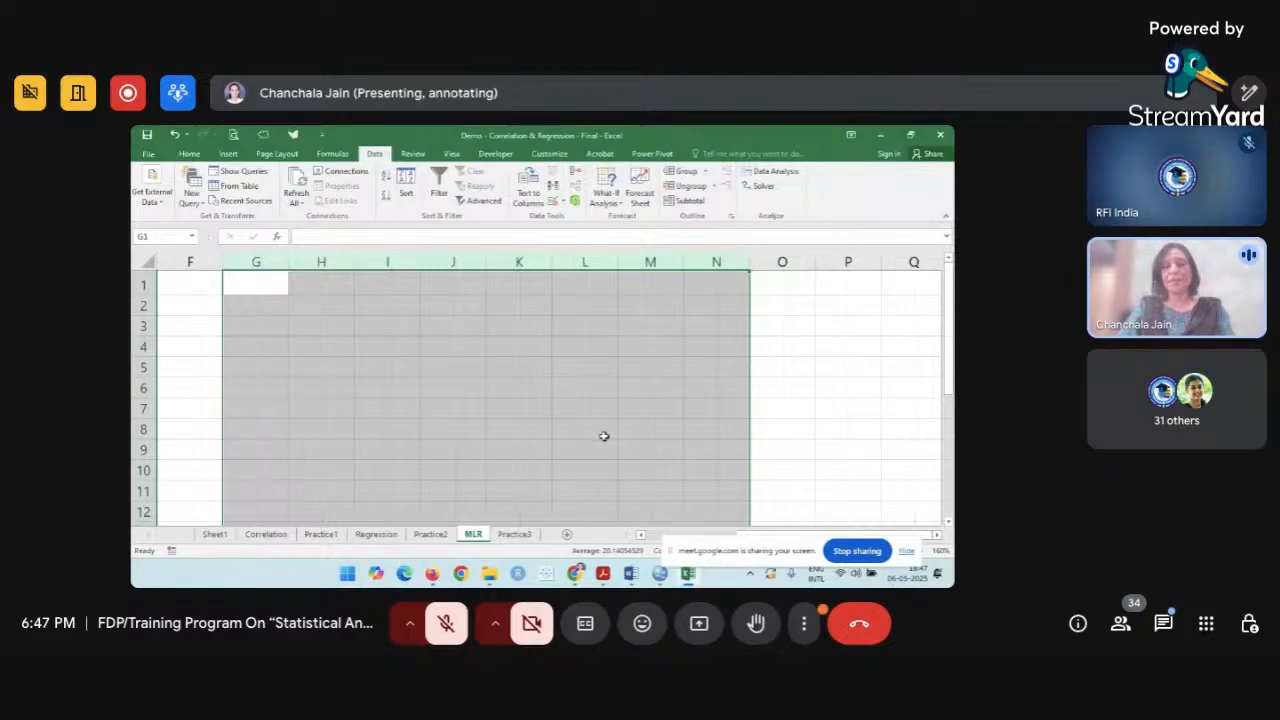
left_click(599, 437)
scroll(568, 417, "left", 3)
left_click(528, 402)
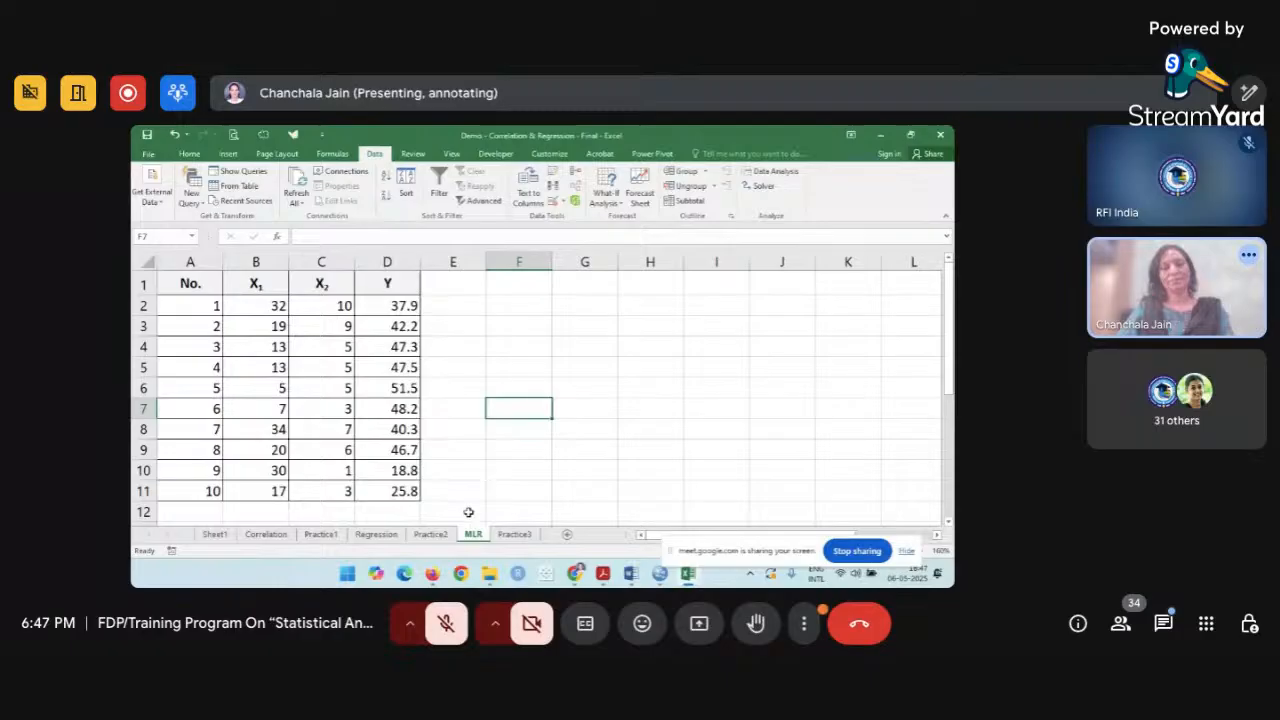
Check the COVID Cases Residual Plot on the Regression sheet once more and return to the MLR sheet.
left_click(376, 535)
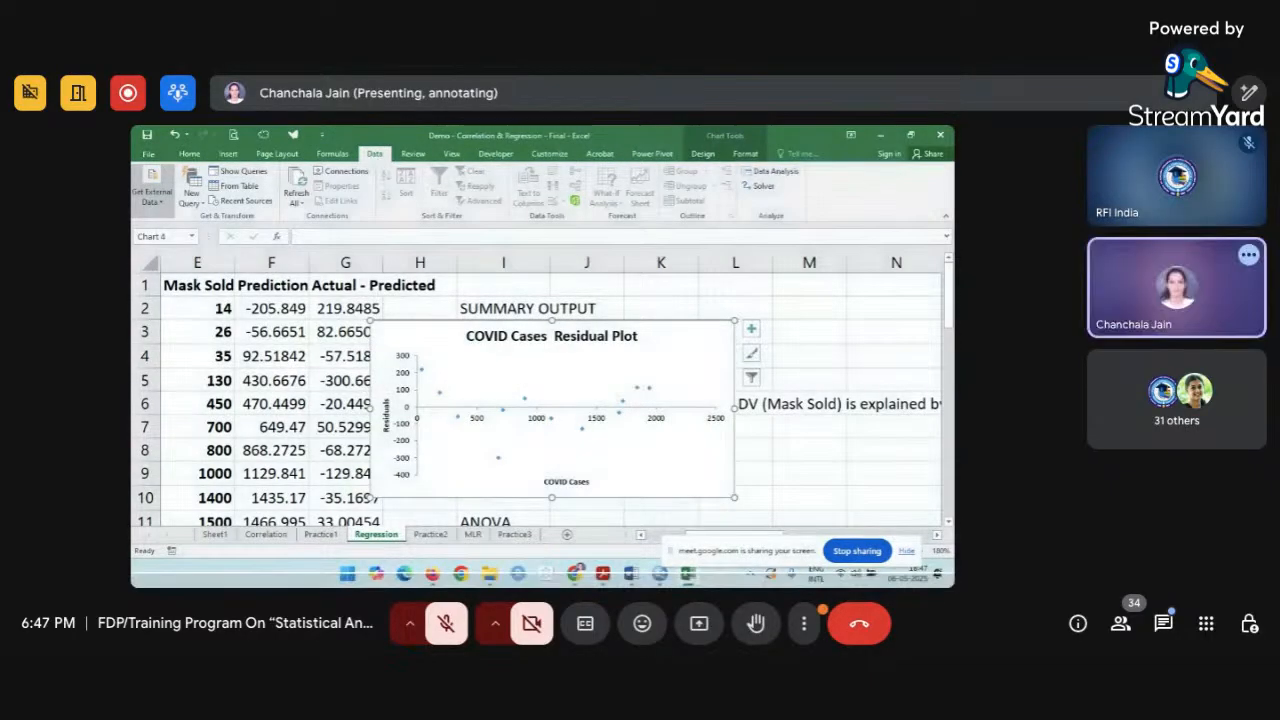
left_click(471, 534)
left_click(929, 467)
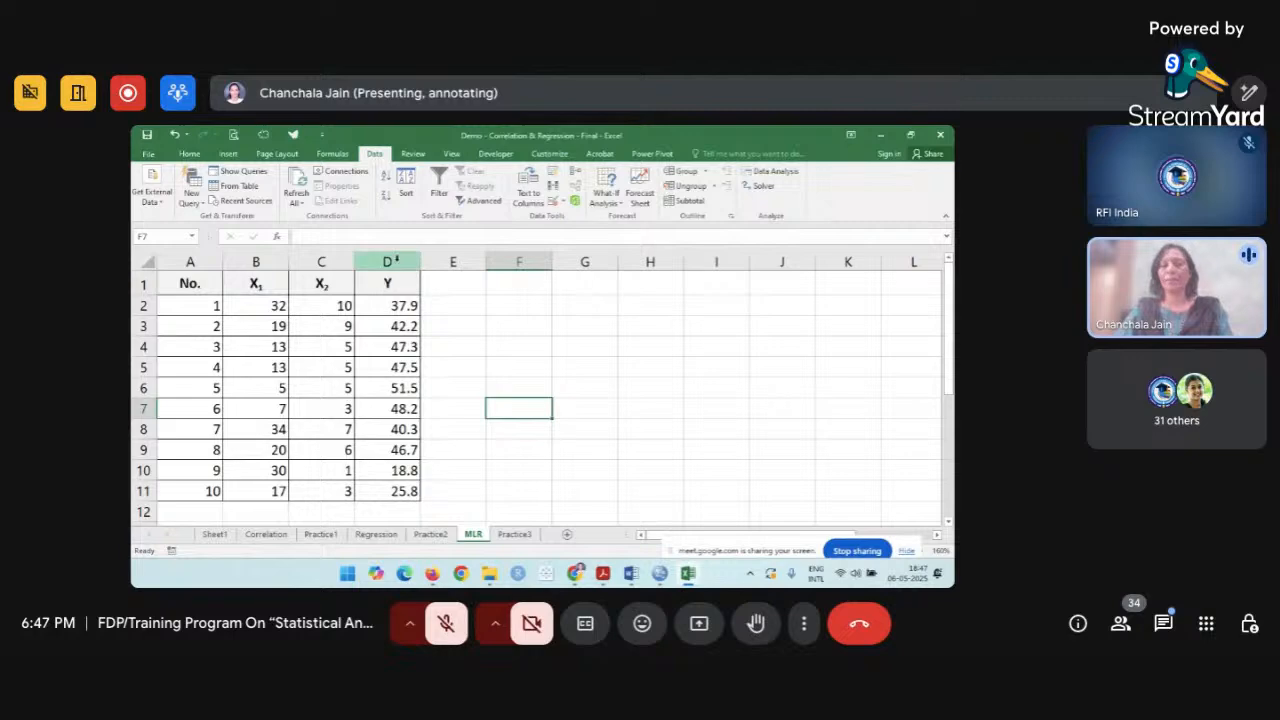
Point out the dependent variable column Y and the two independent variable columns X1 and X2 by highlighting them.
left_click(396, 261)
left_click(321, 261)
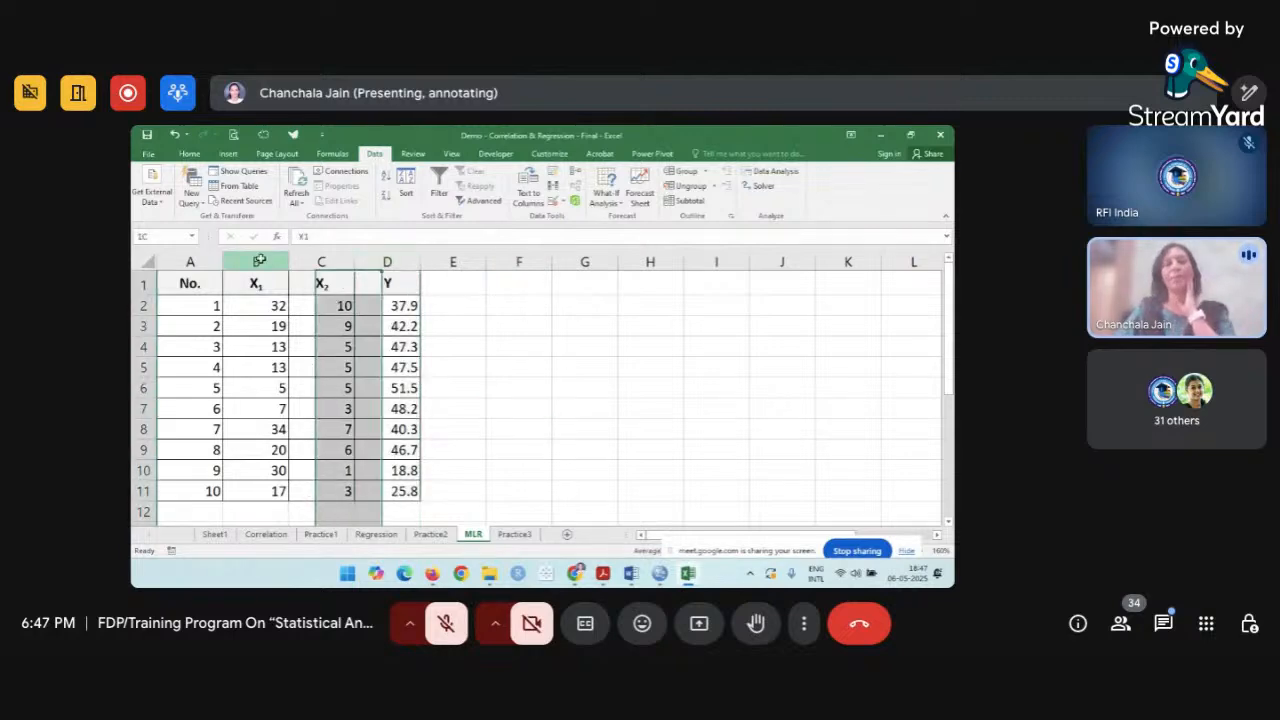
left_click_drag(256, 261, 321, 258)
left_click(418, 345)
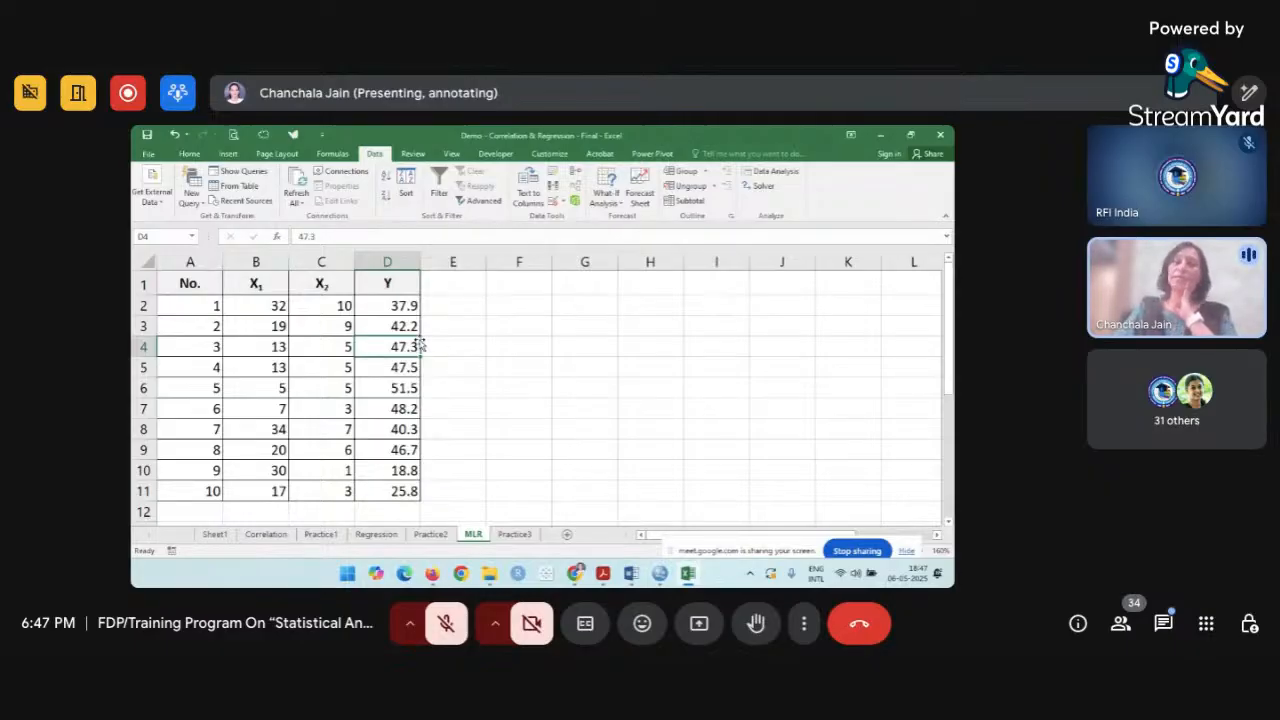
left_click(389, 261)
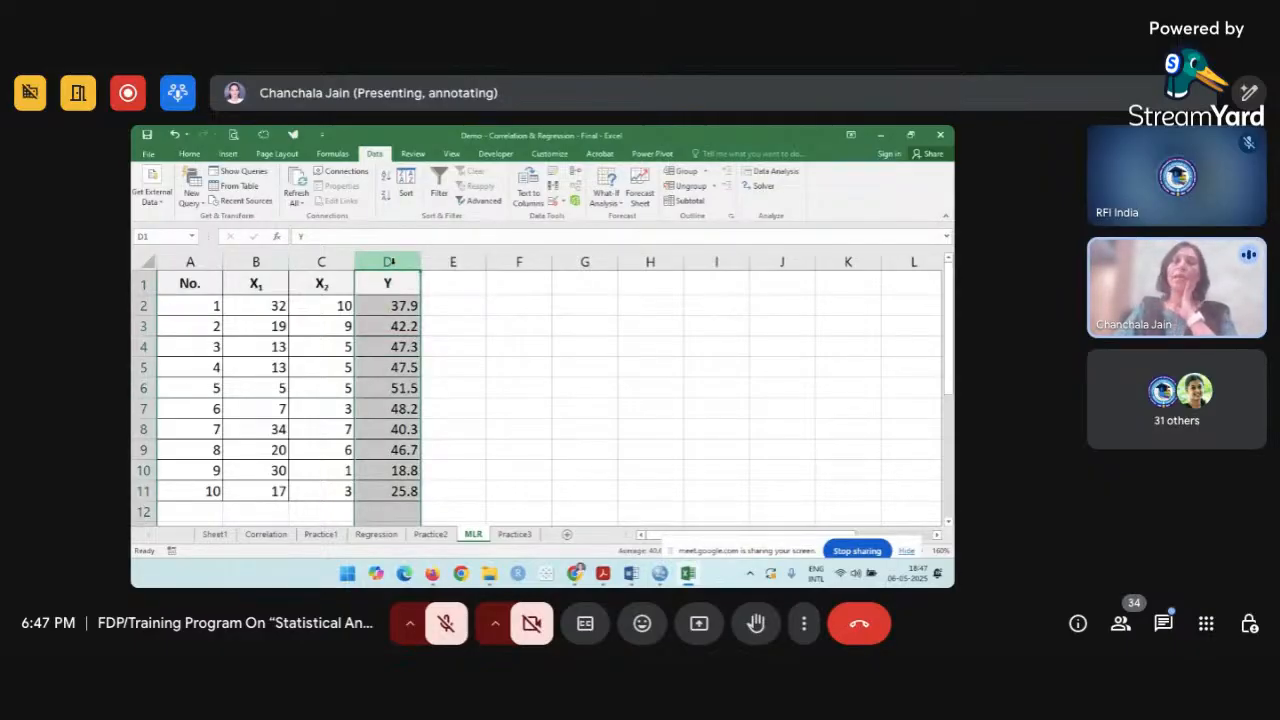
left_click_drag(273, 260, 333, 250)
left_click(388, 305)
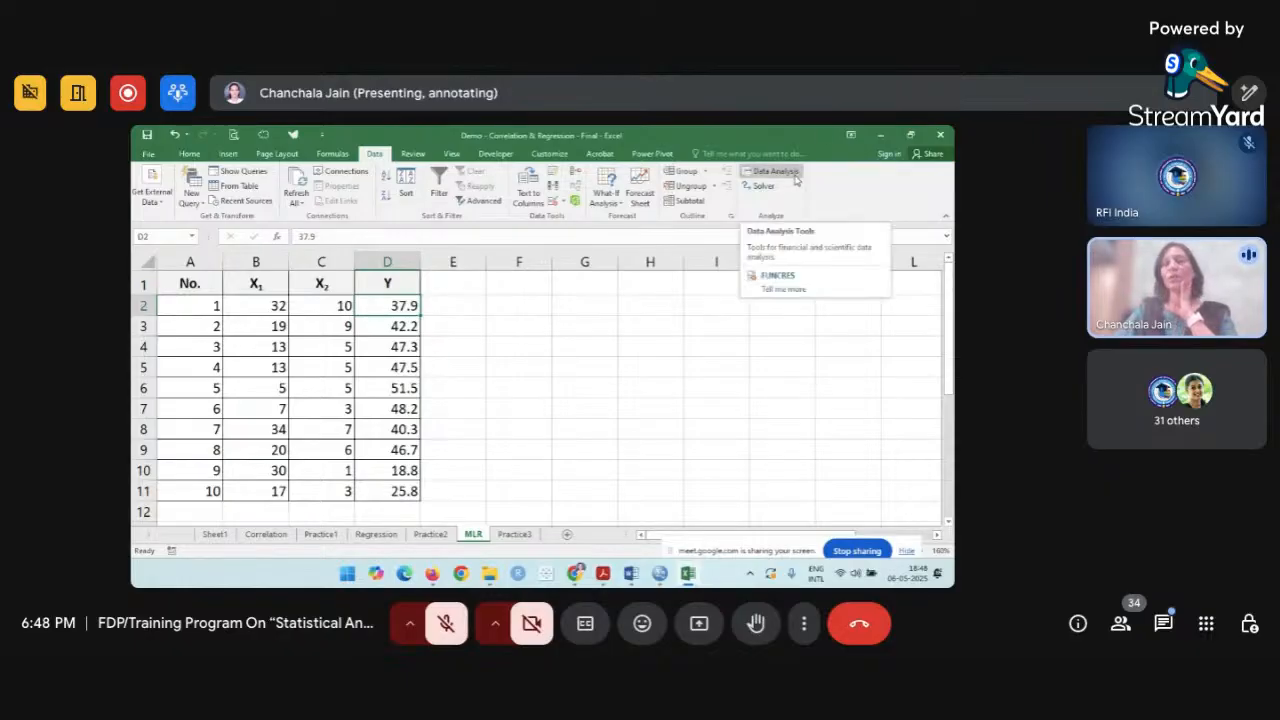
Open the Regression analysis tool for the MLR data and clear the previous Y input, X input and output ranges.
left_click(796, 180)
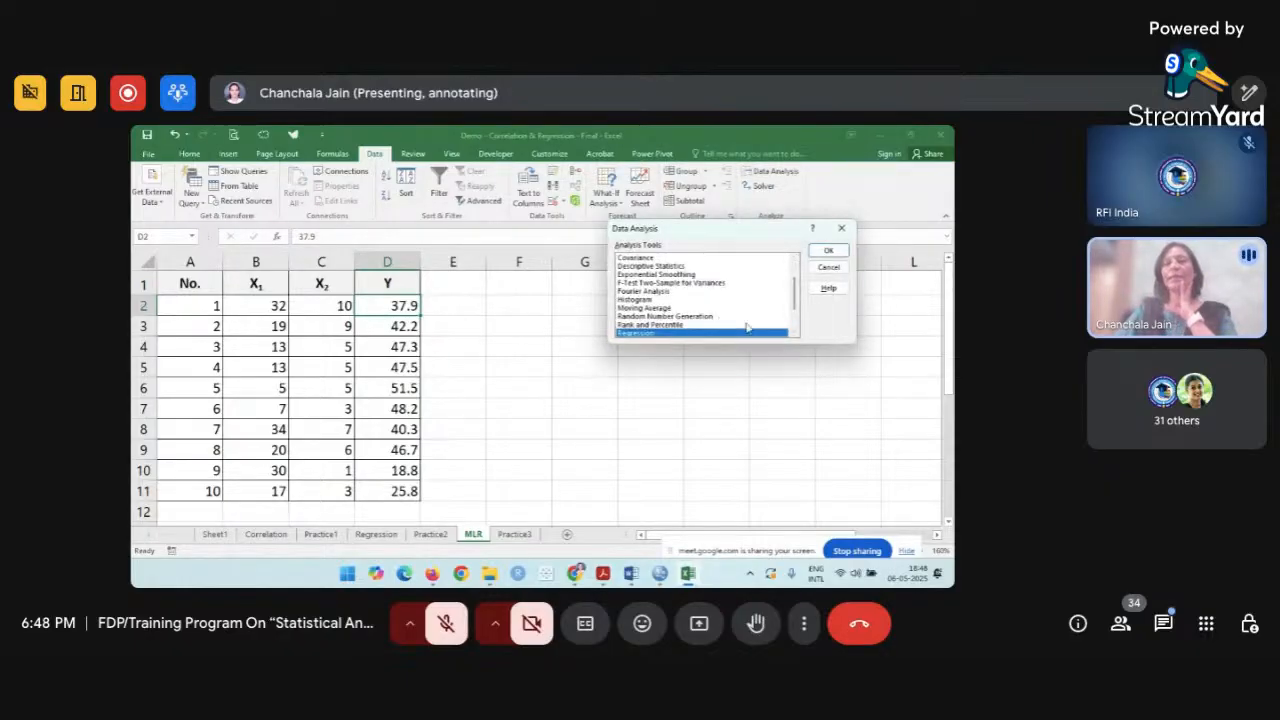
left_click(828, 251)
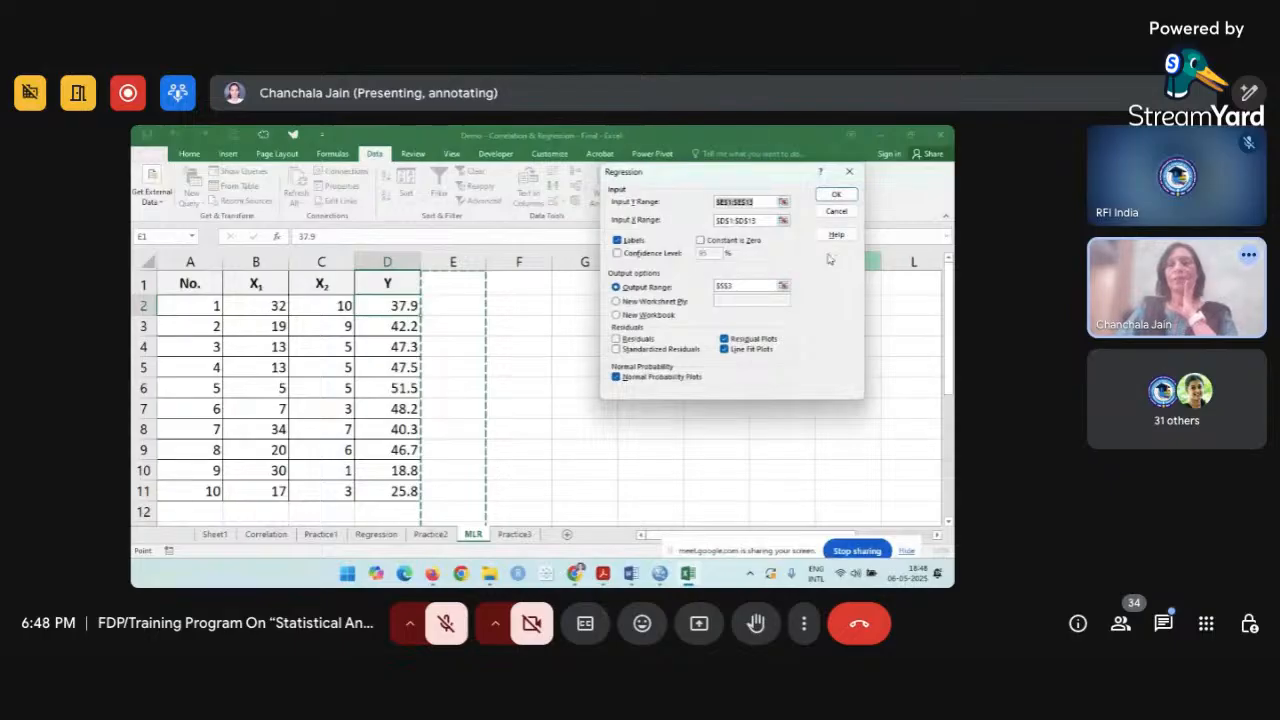
key("BackSpace")
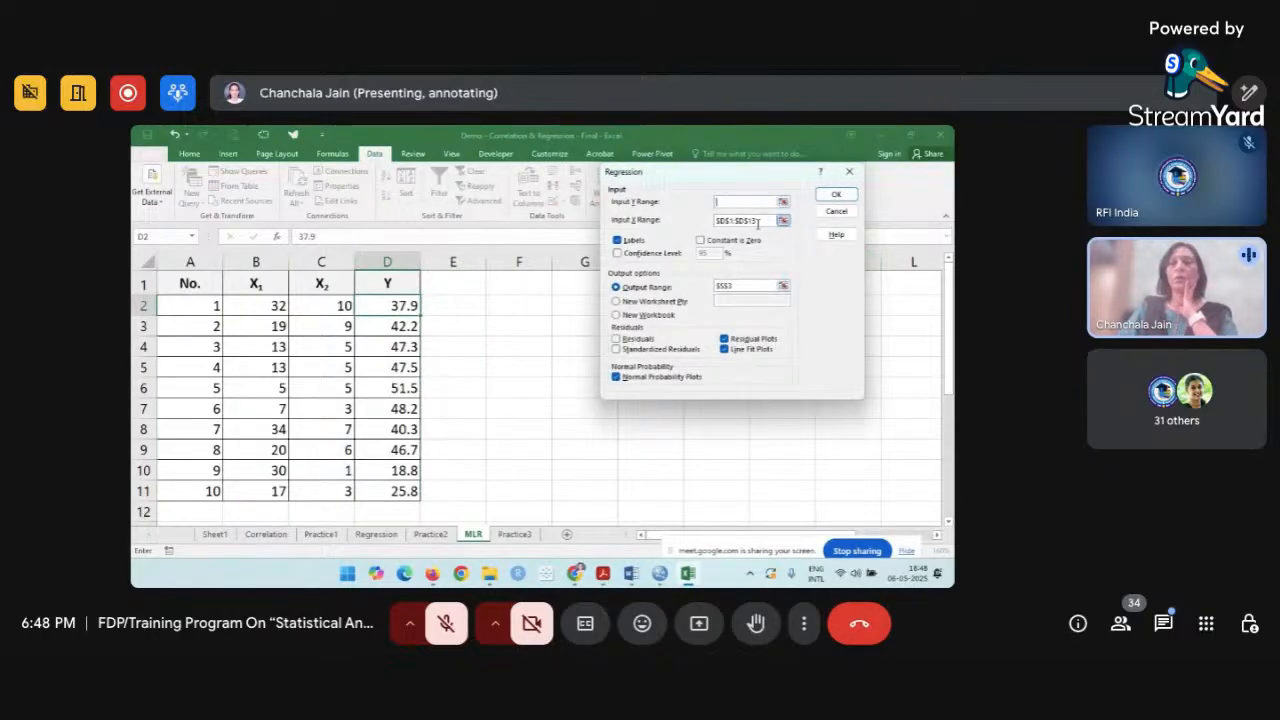
left_click_drag(760, 221, 716, 221)
key("BackSpace")
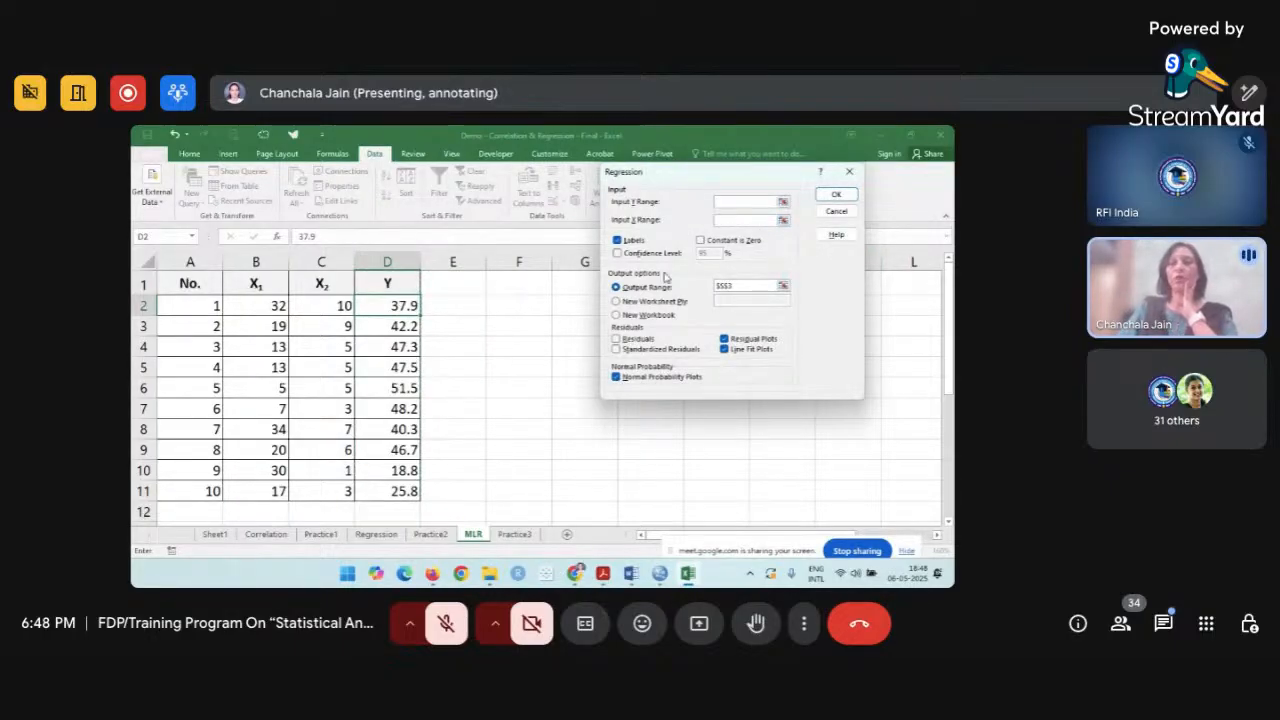
left_click(719, 289)
key("BackSpace")
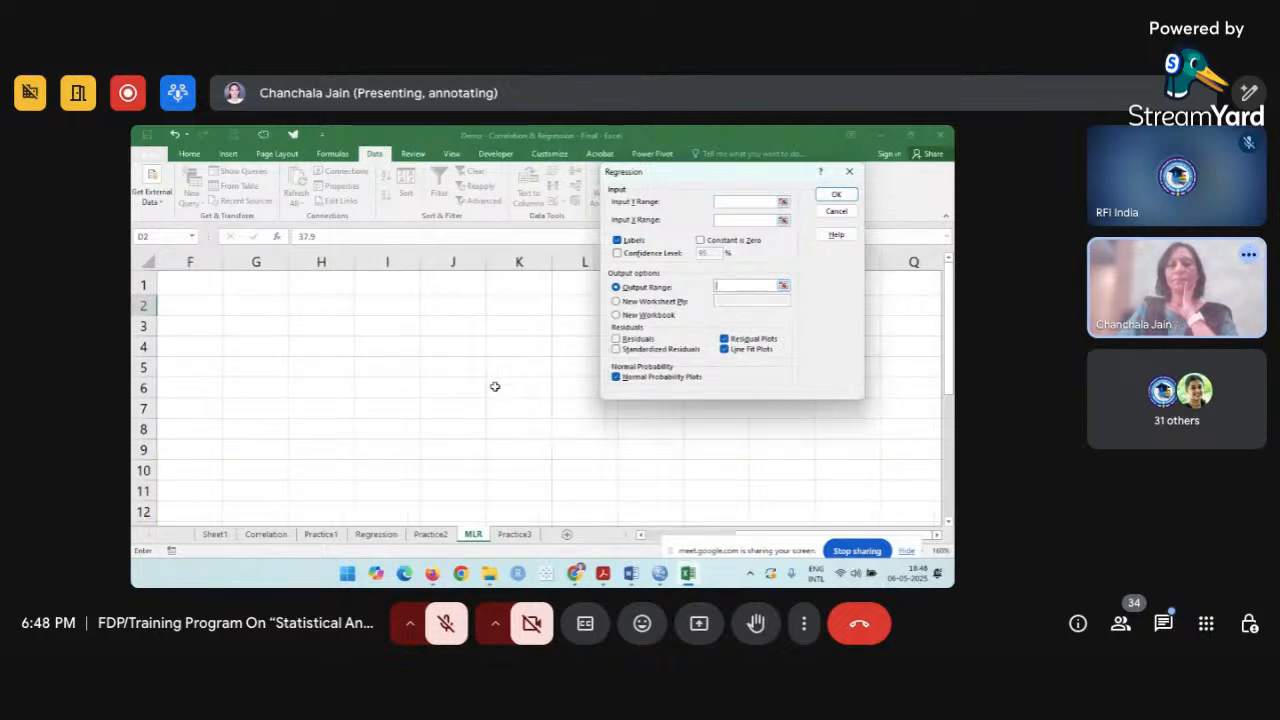
scroll(494, 386, "left", 5)
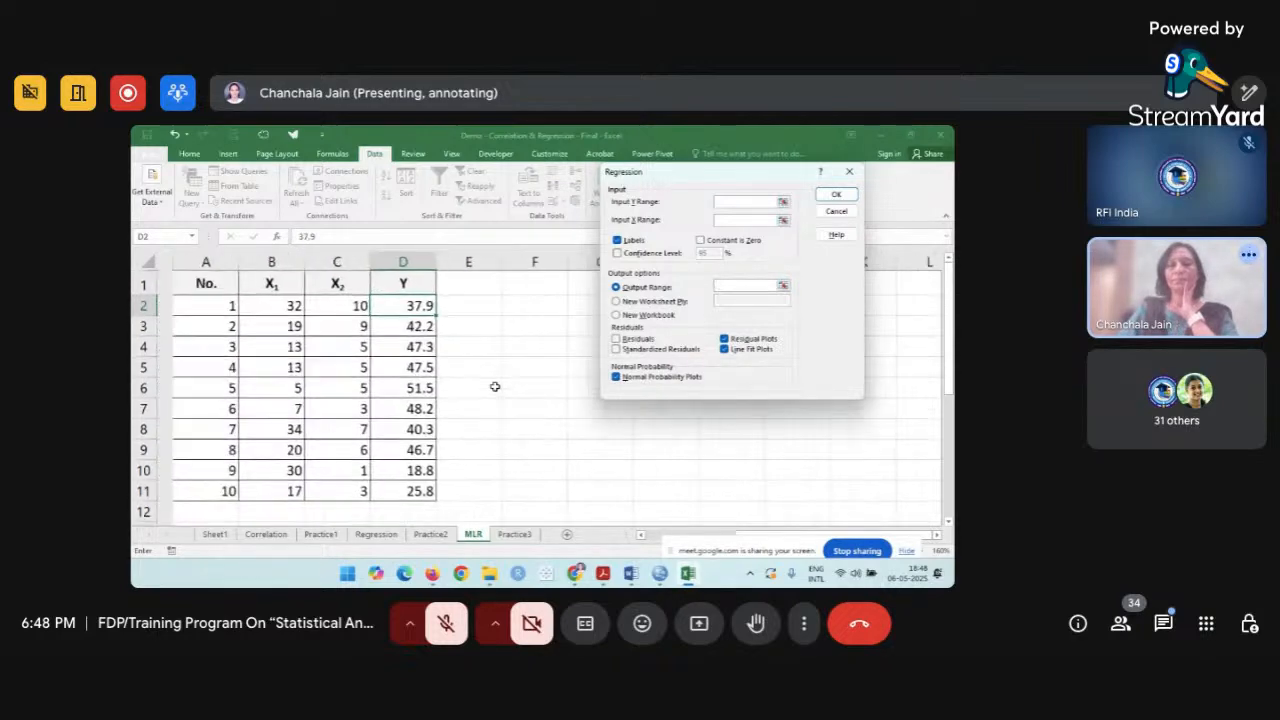
Set the regression's Y range to $D$1:$D$11 and its X range to $B$1:$C$11, including the header labels.
left_click(734, 202)
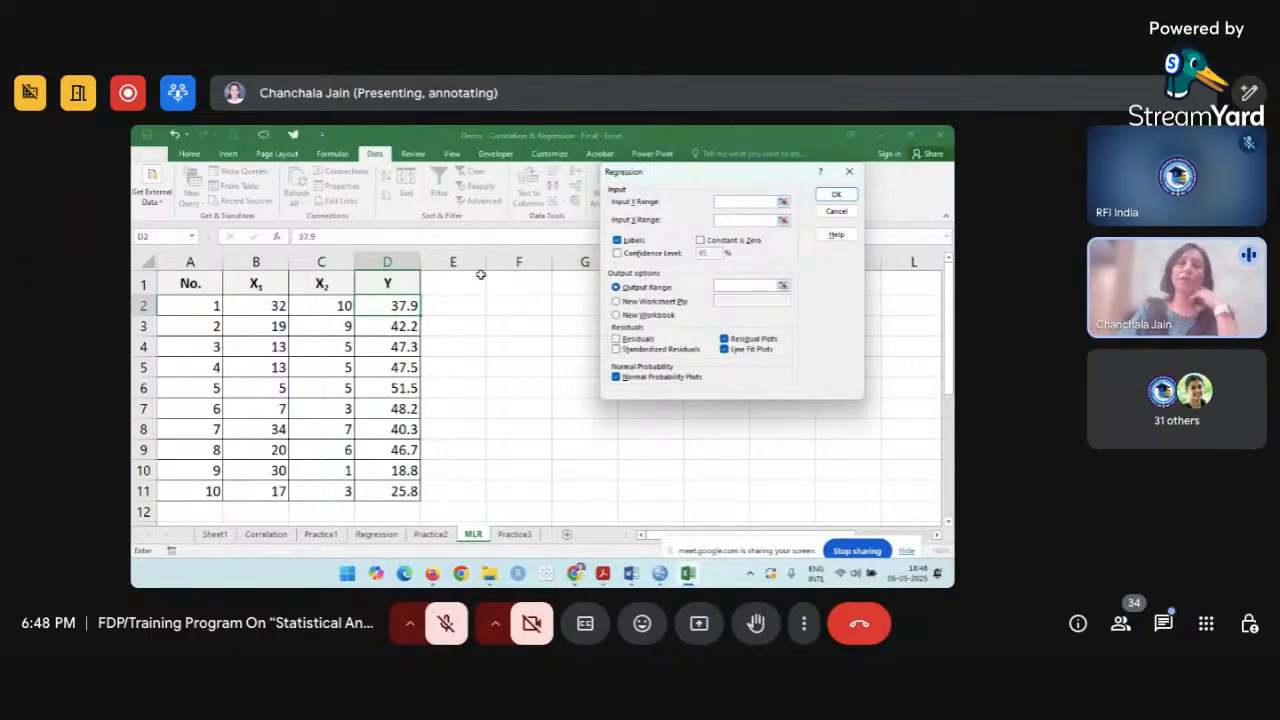
left_click_drag(400, 283, 403, 488)
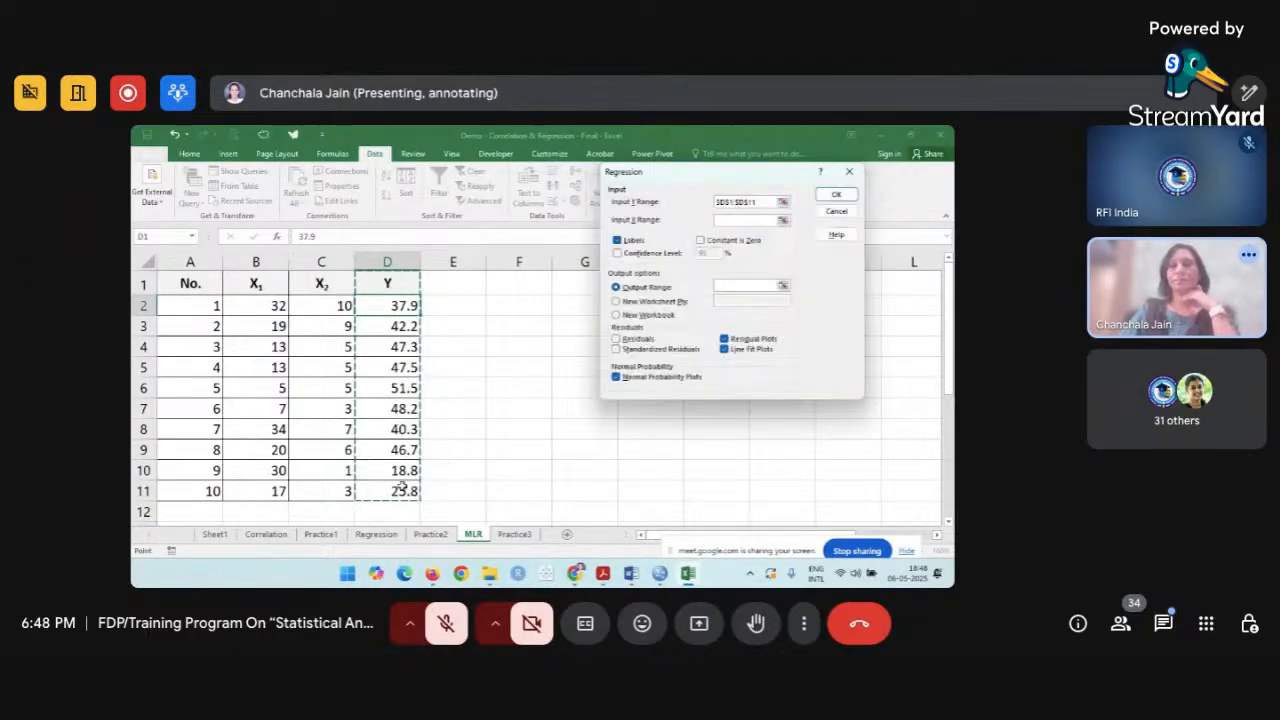
left_click(733, 220)
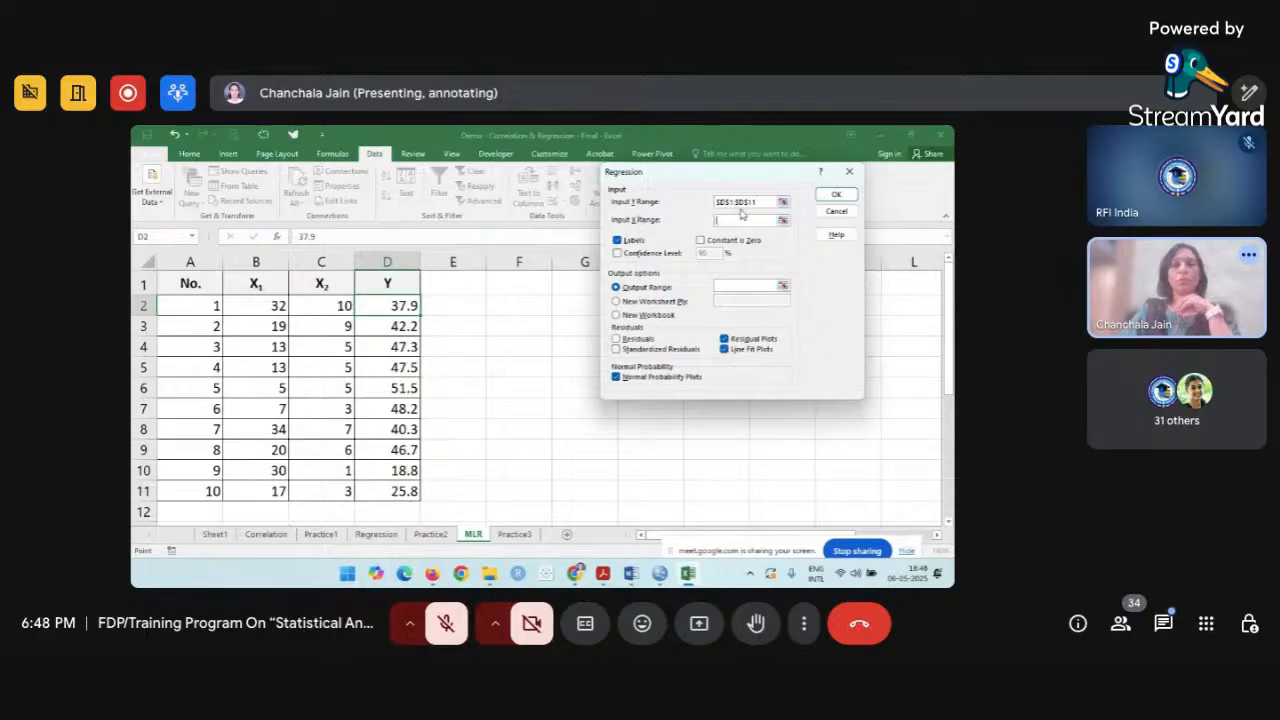
left_click_drag(255, 284, 327, 488)
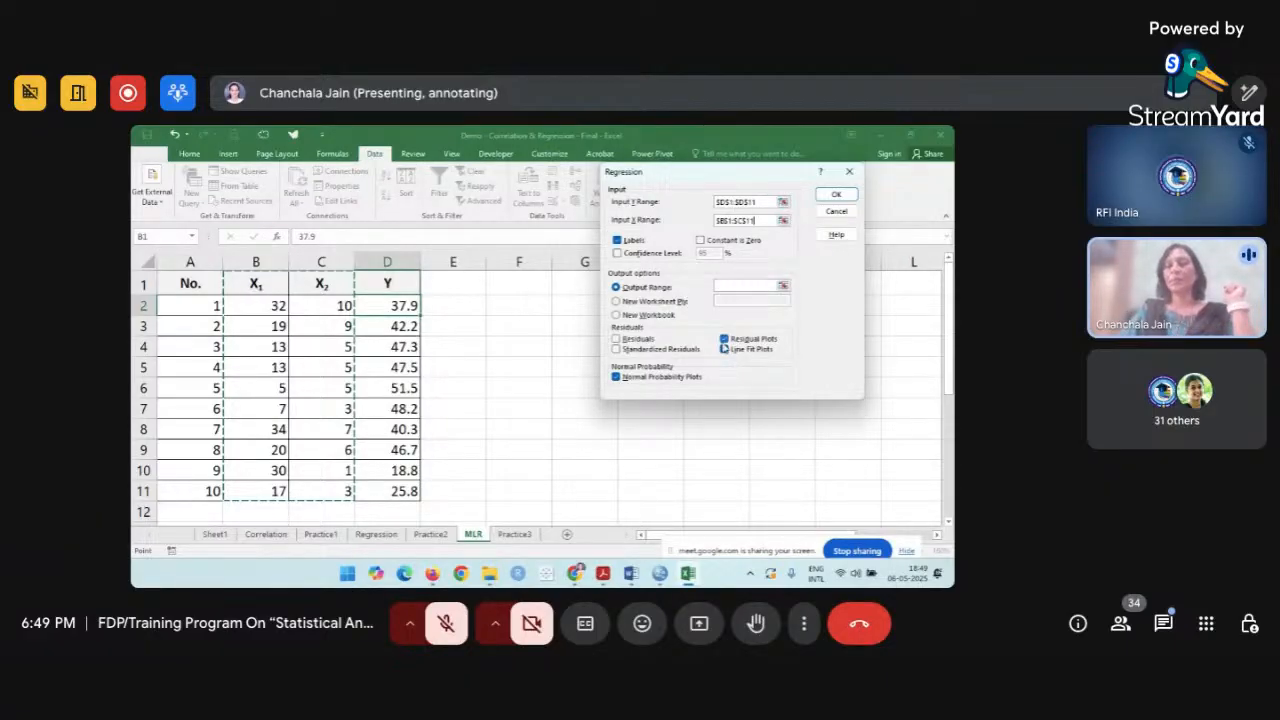
Run the regression with output starting at cell F2 and without residual, line fit or normal probability plots.
left_click(724, 339)
left_click(724, 349)
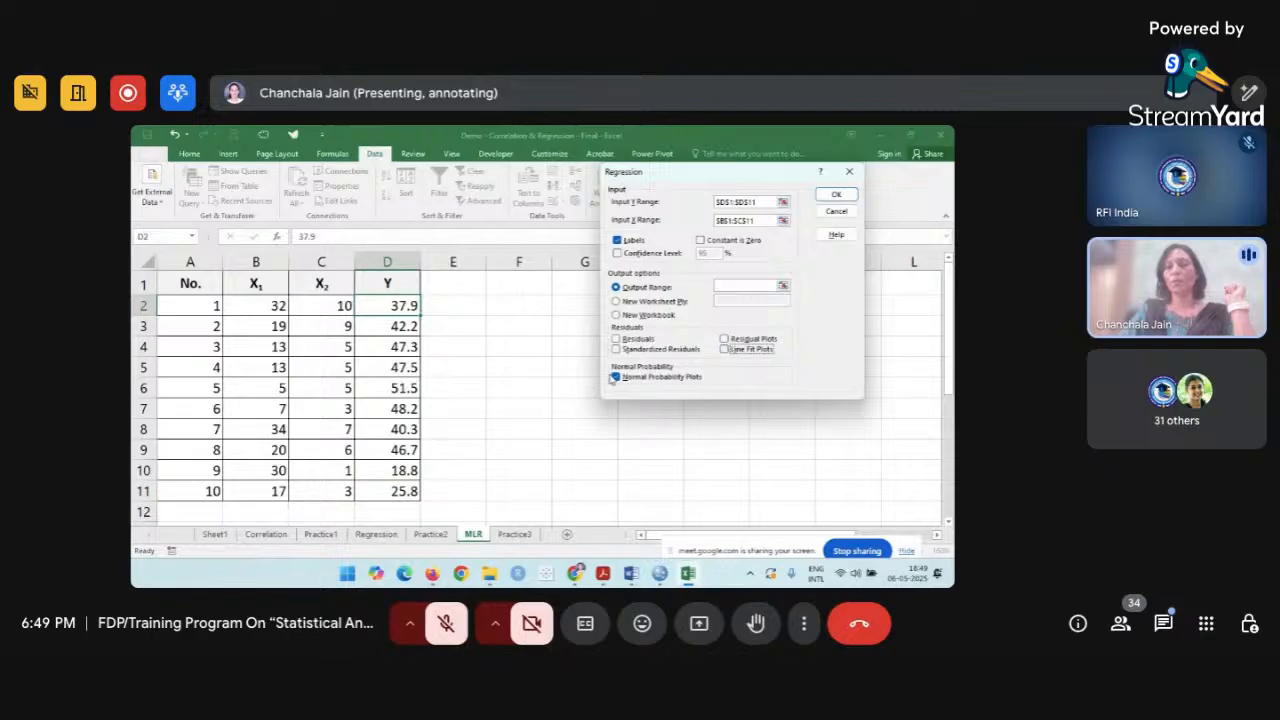
left_click(616, 377)
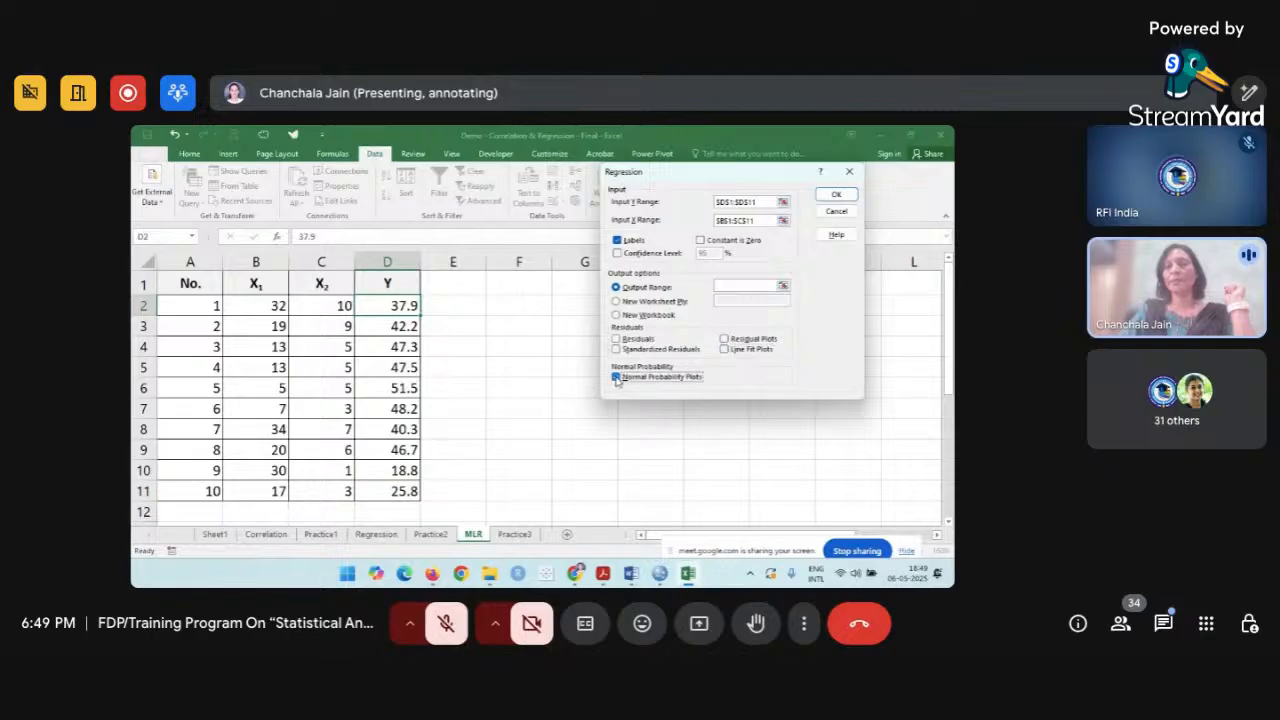
left_click(735, 288)
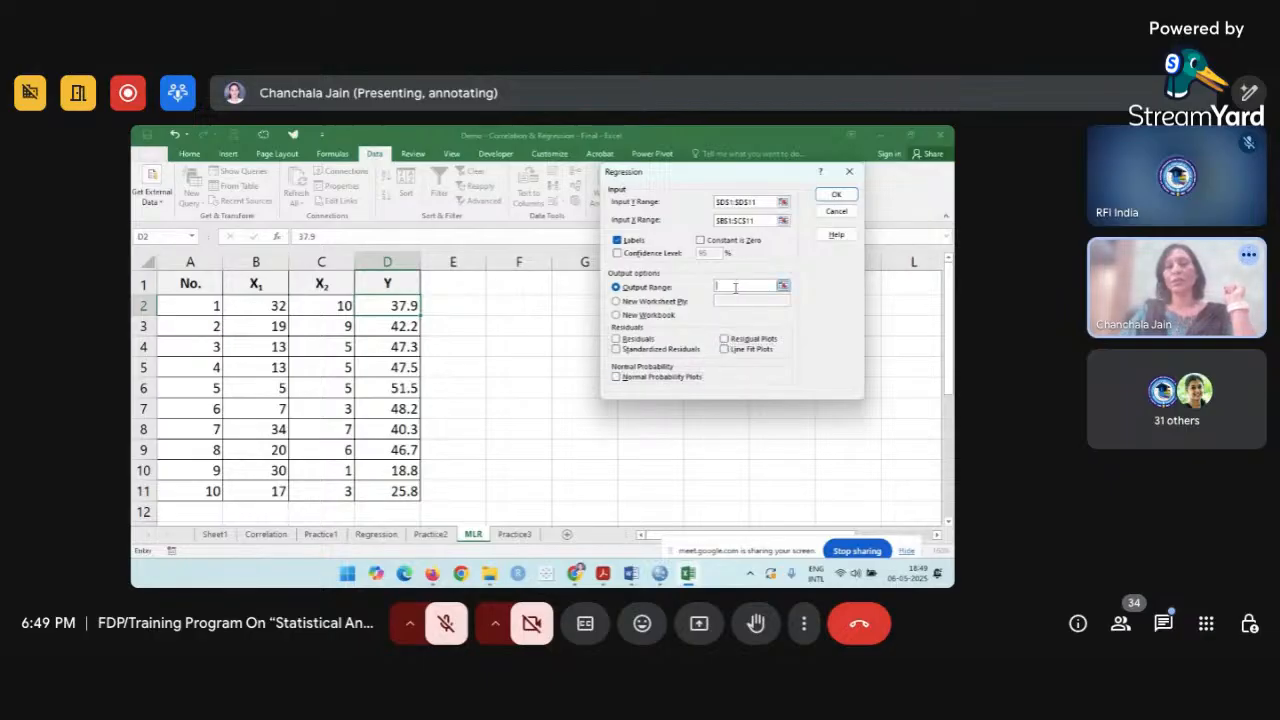
left_click(521, 311)
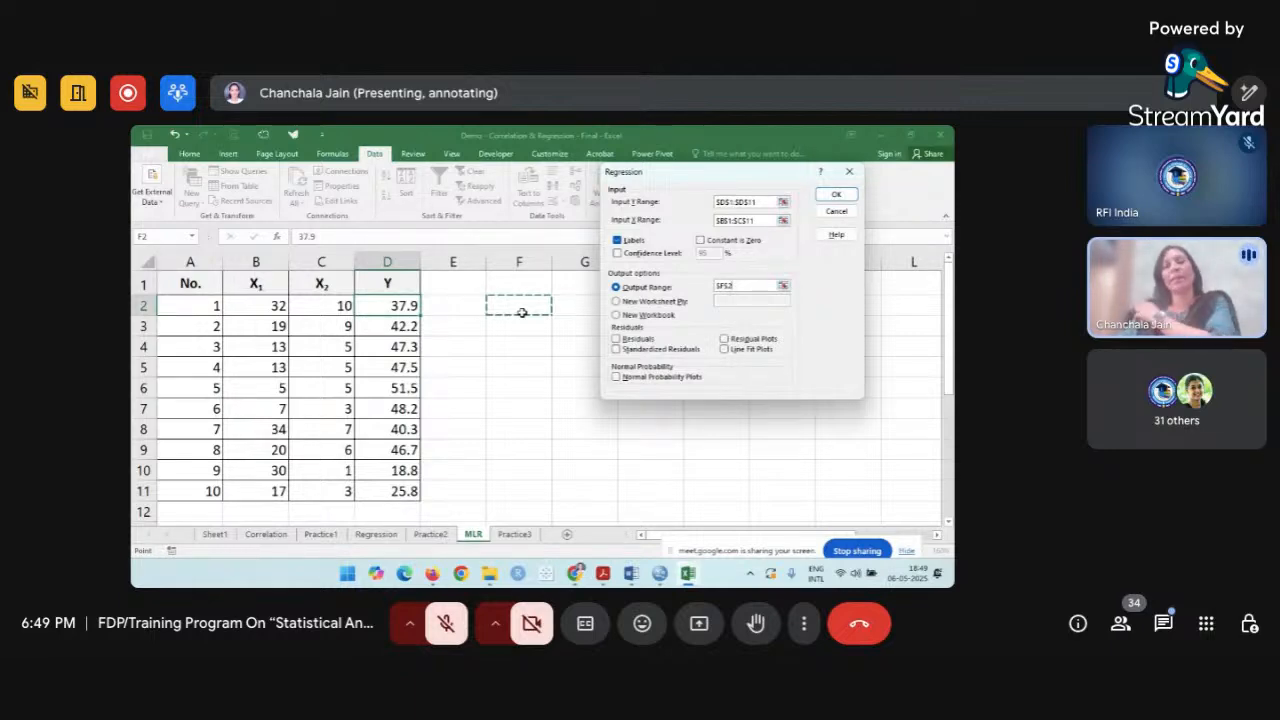
left_click(842, 203)
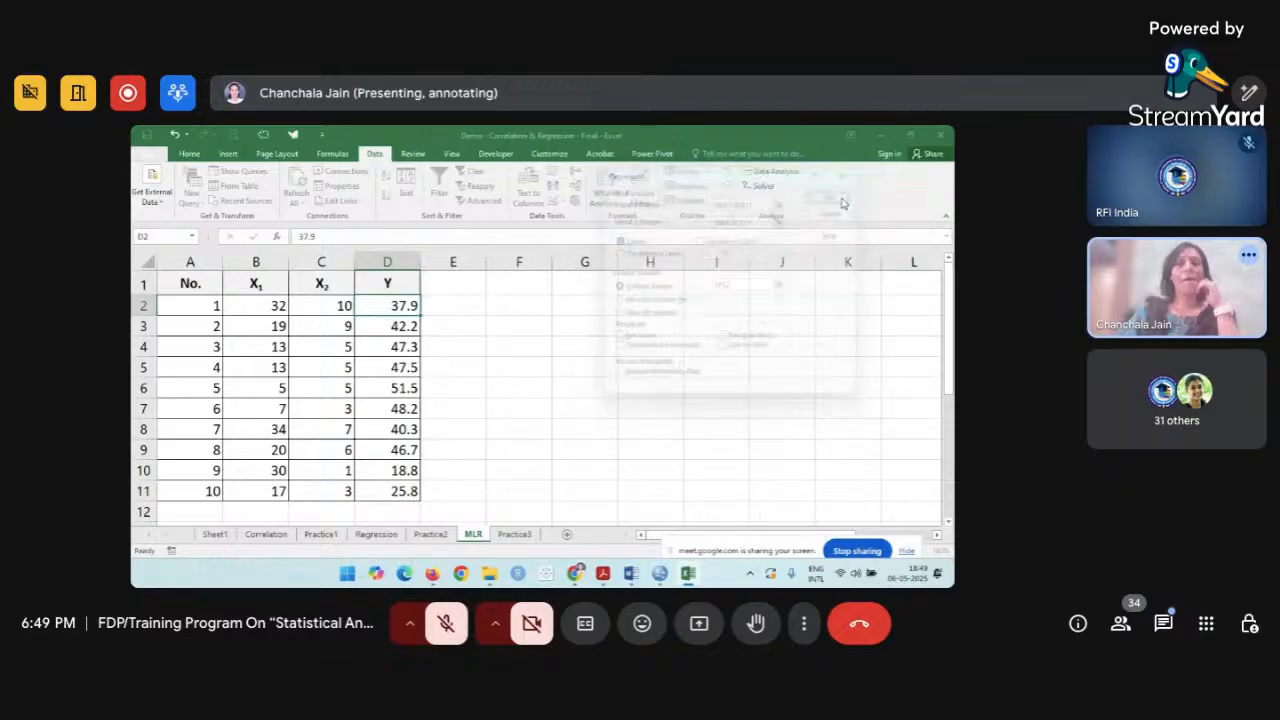
Look over the new summary output and widen column F so more of its statistic labels can be read.
left_click(493, 385)
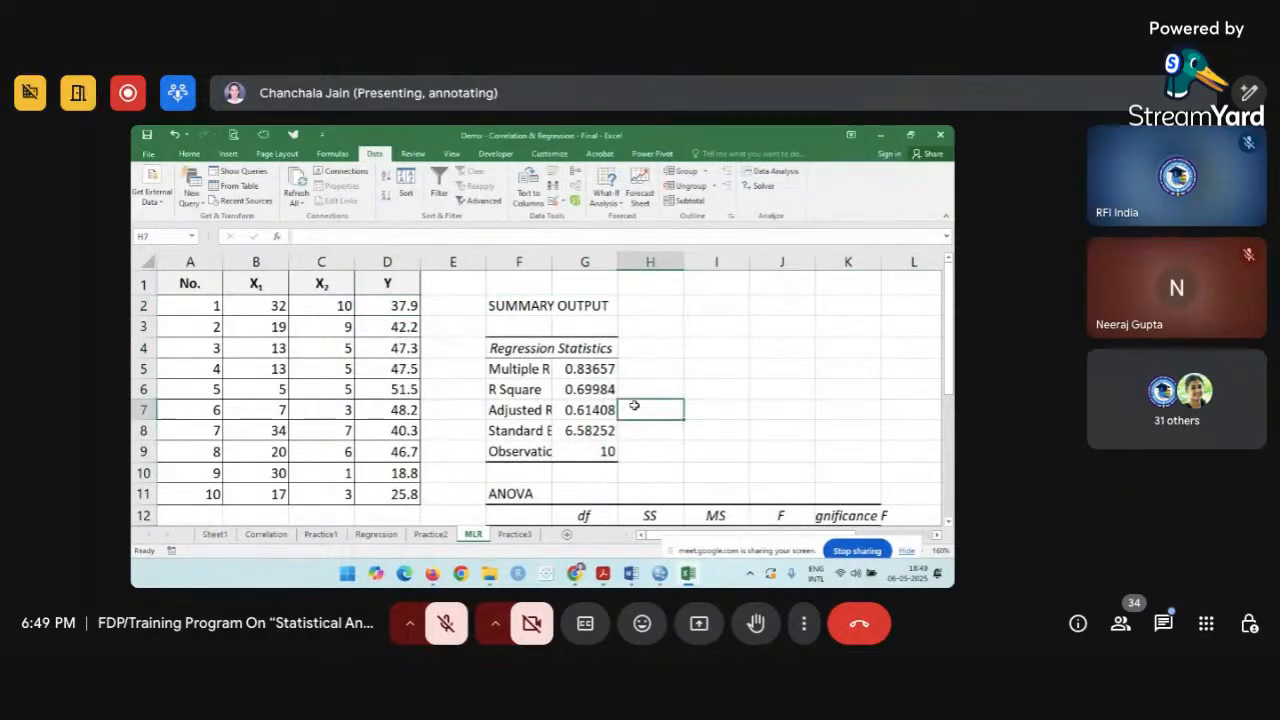
scroll(634, 405, "down", 4)
scroll(634, 405, "up", 4)
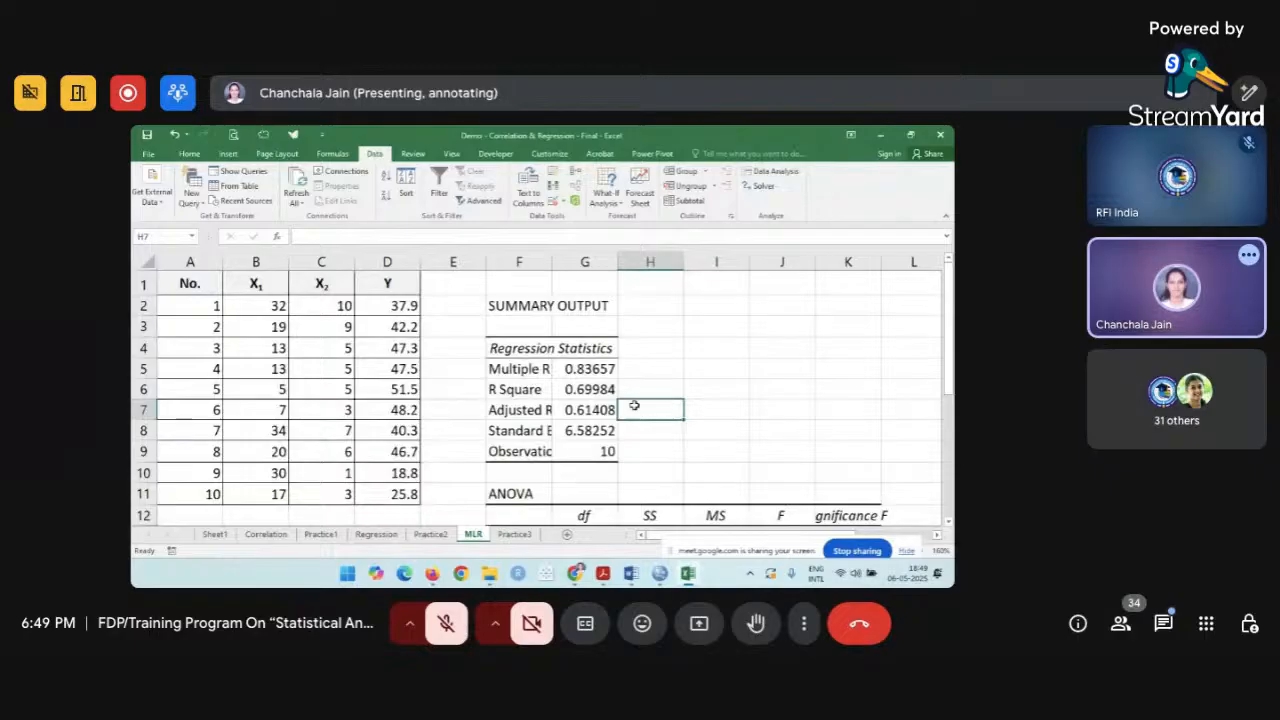
left_click(634, 346)
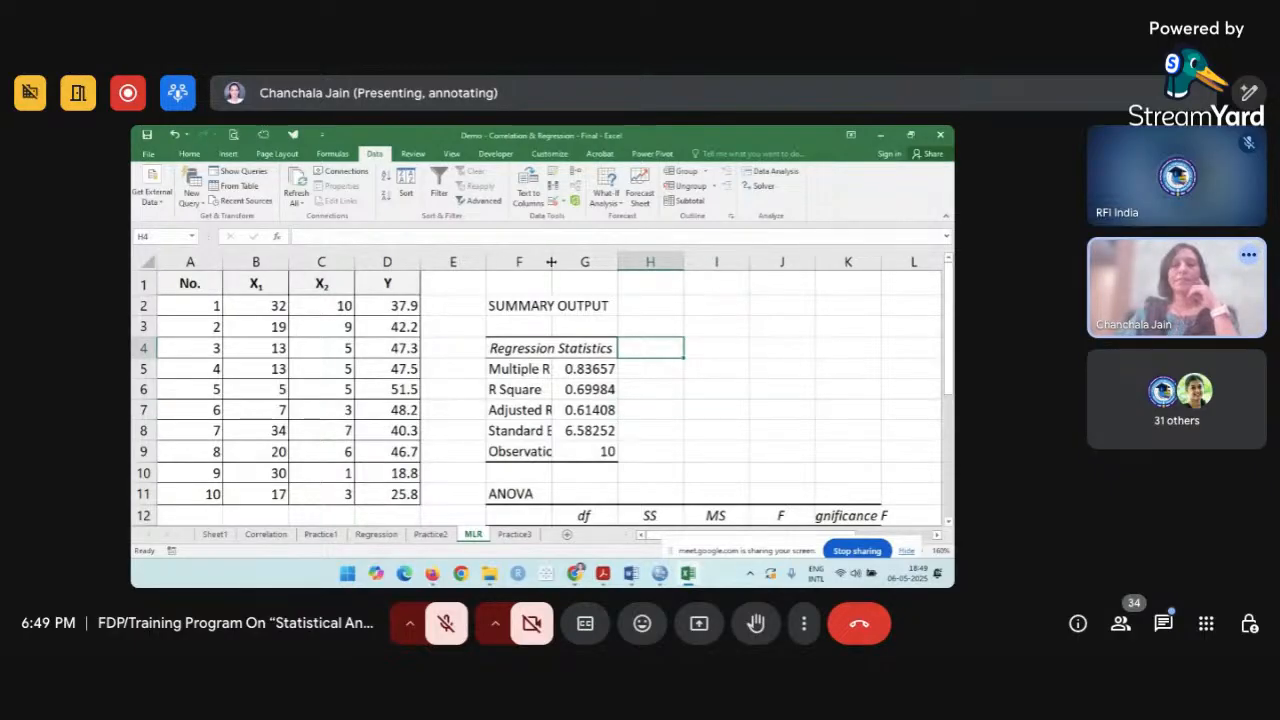
left_click_drag(552, 261, 588, 261)
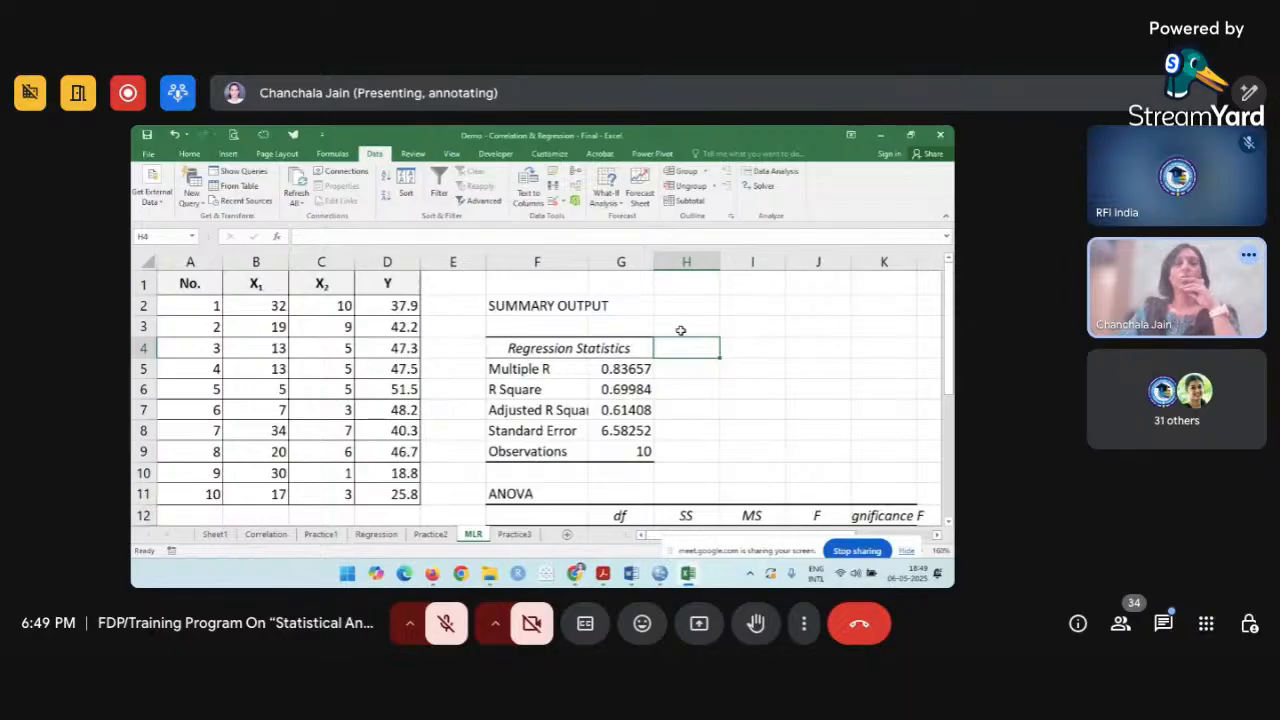
Annotate the Multiple R value with "Strong Positive" in cell H5.
left_click(613, 369)
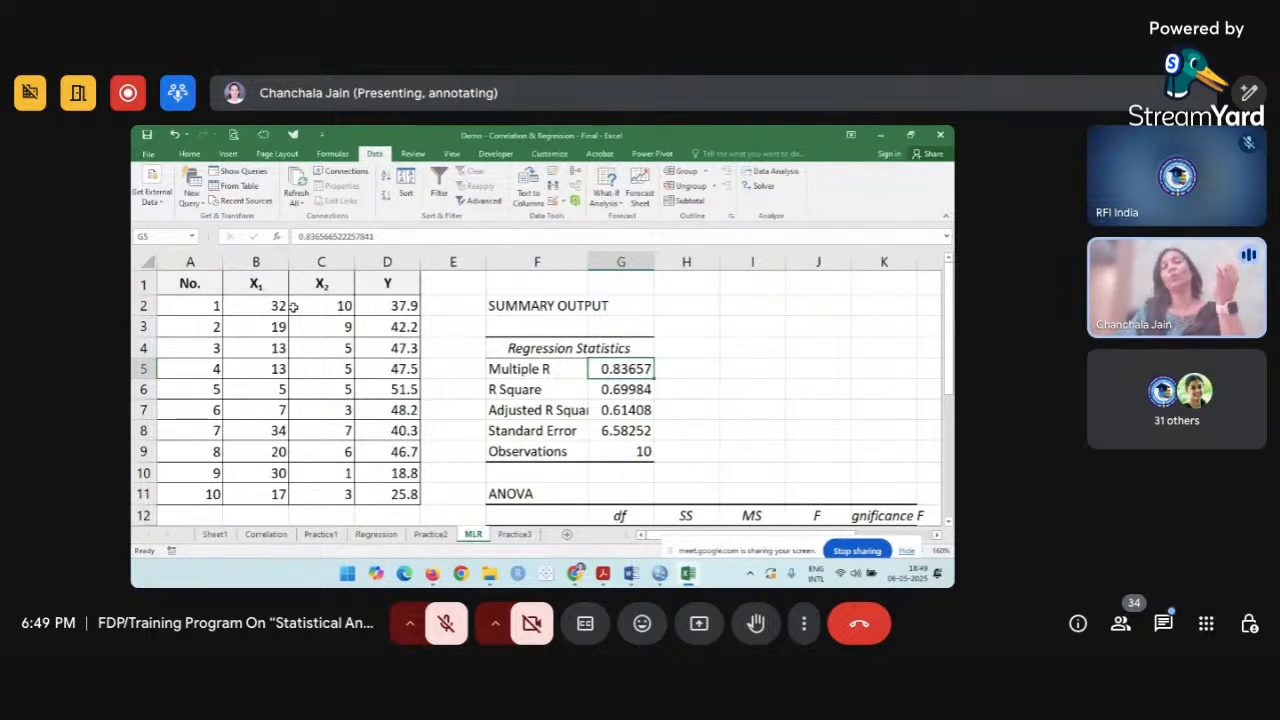
left_click(699, 367)
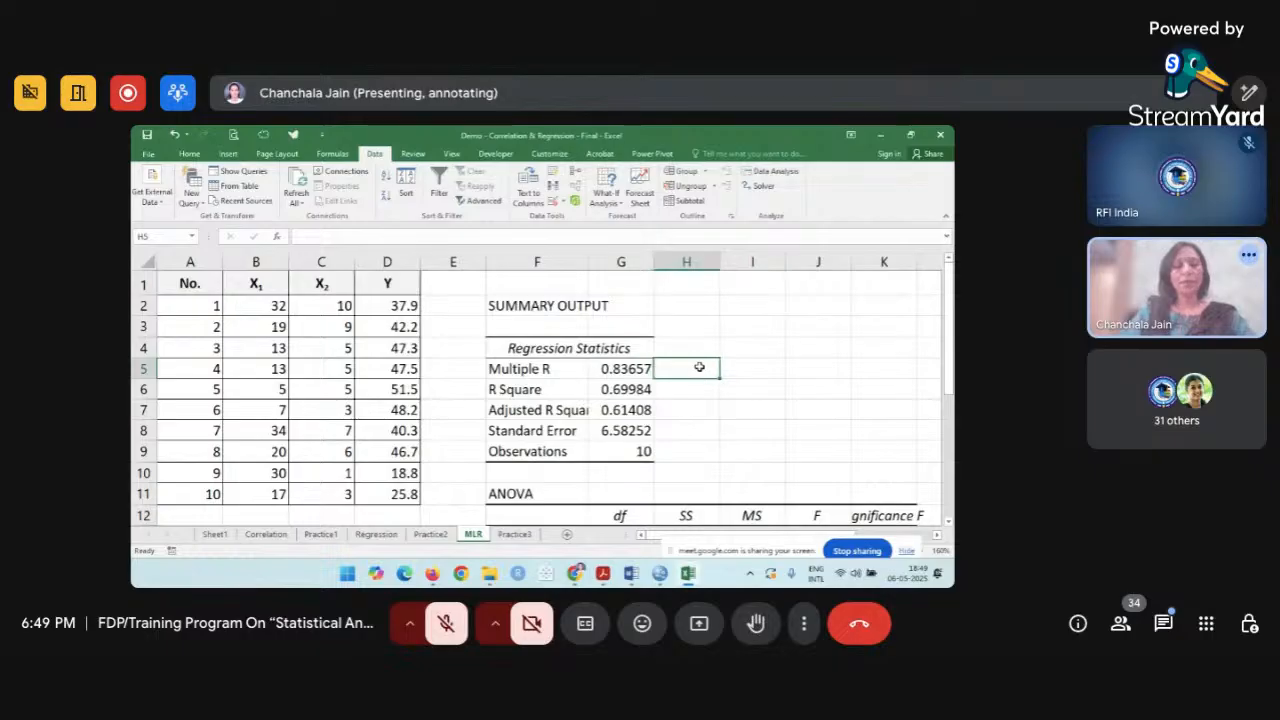
type("R")
key("BackSpace")
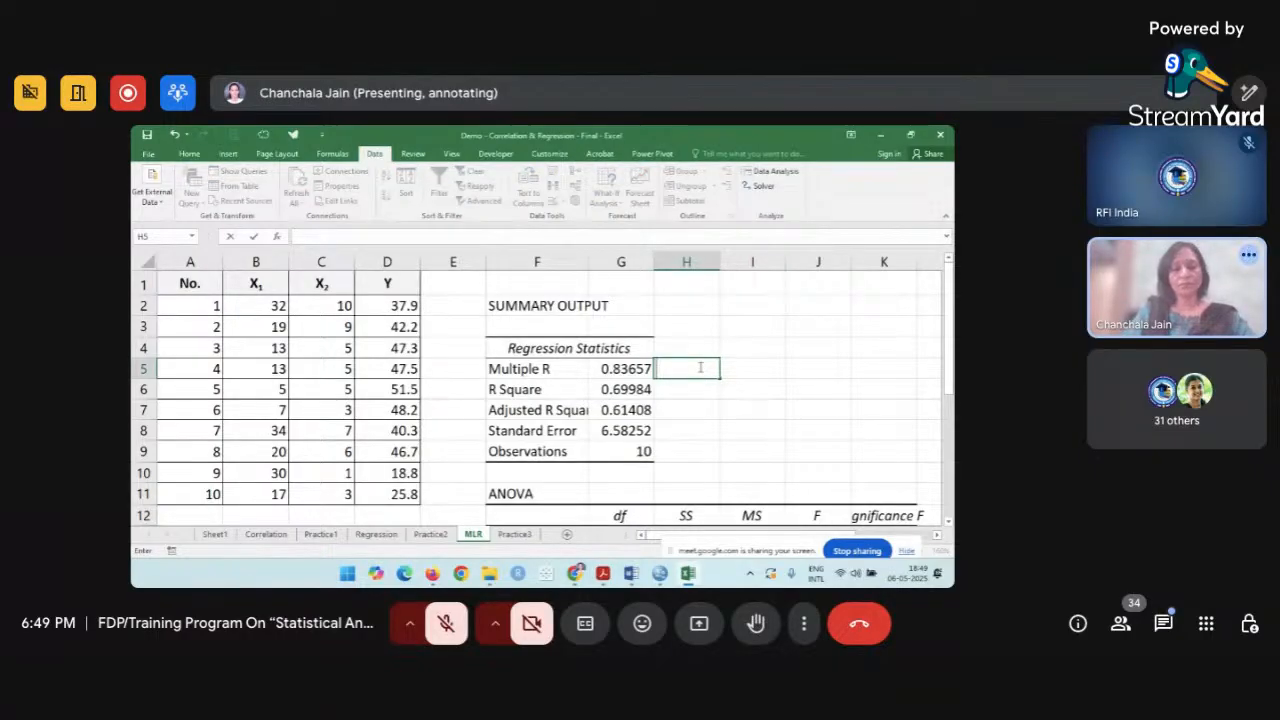
type("Trong Positive")
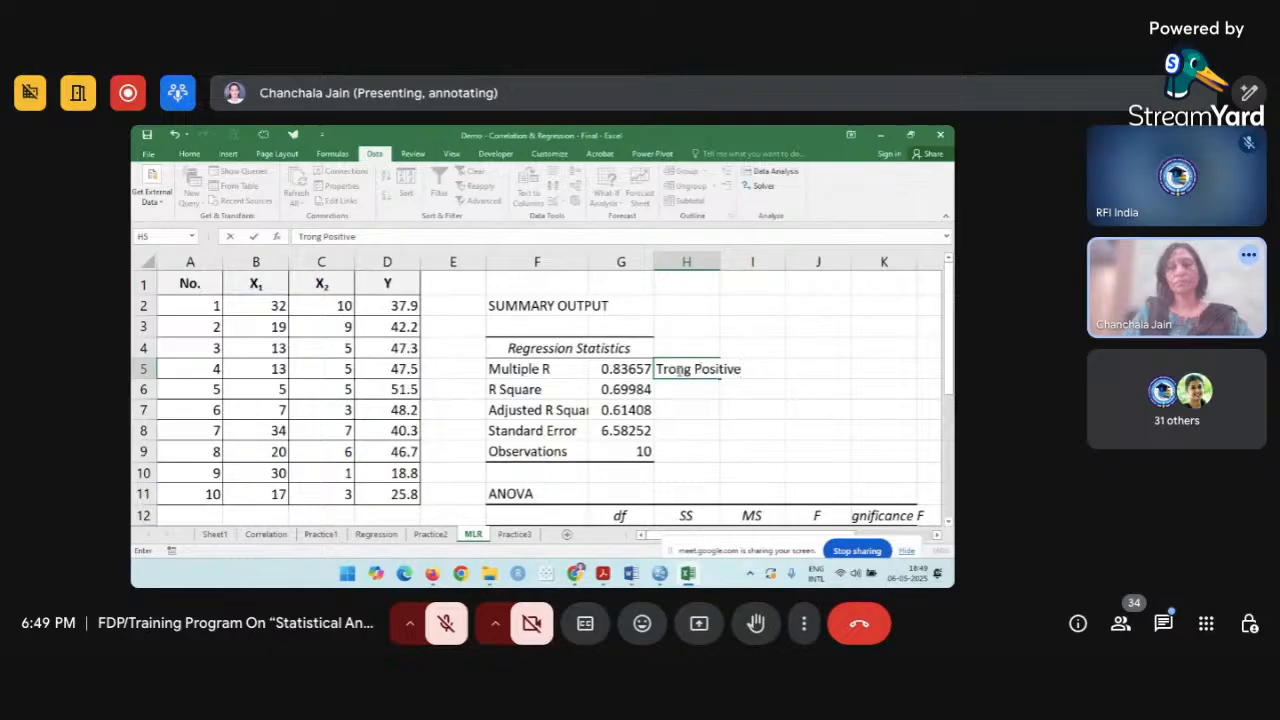
left_click(662, 368)
key("BackSpace")
type("St")
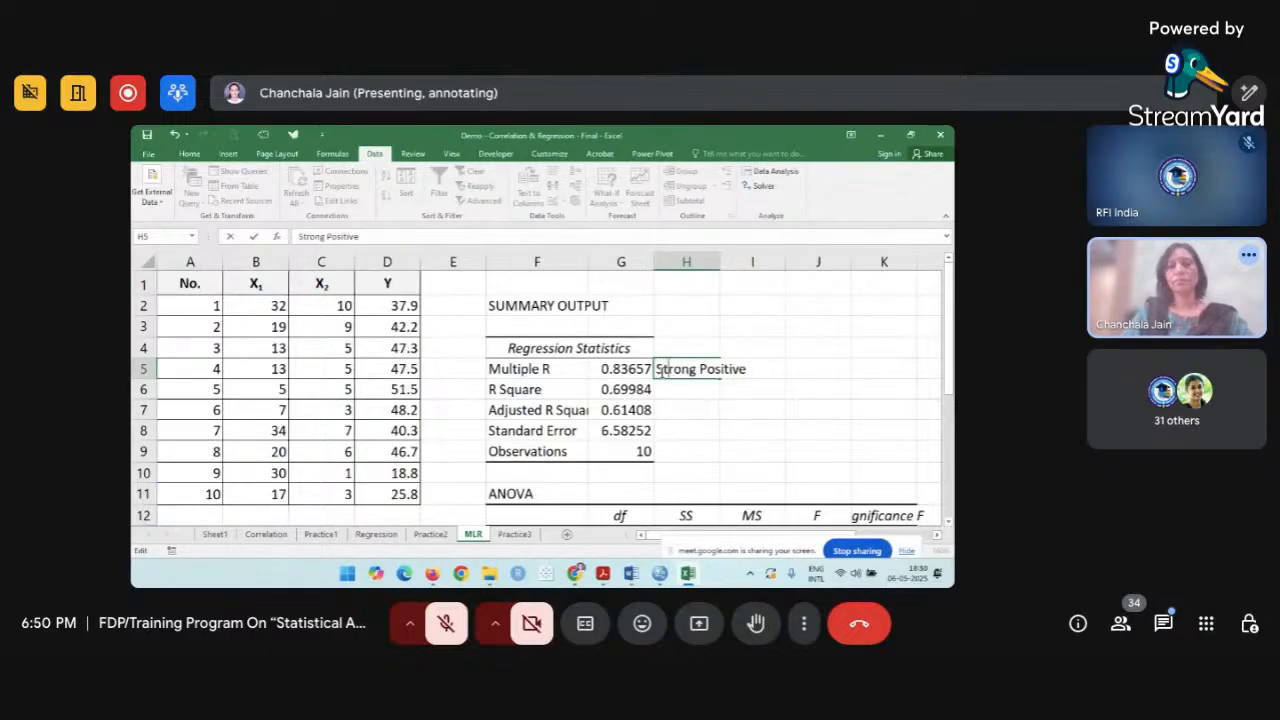
left_click(677, 387)
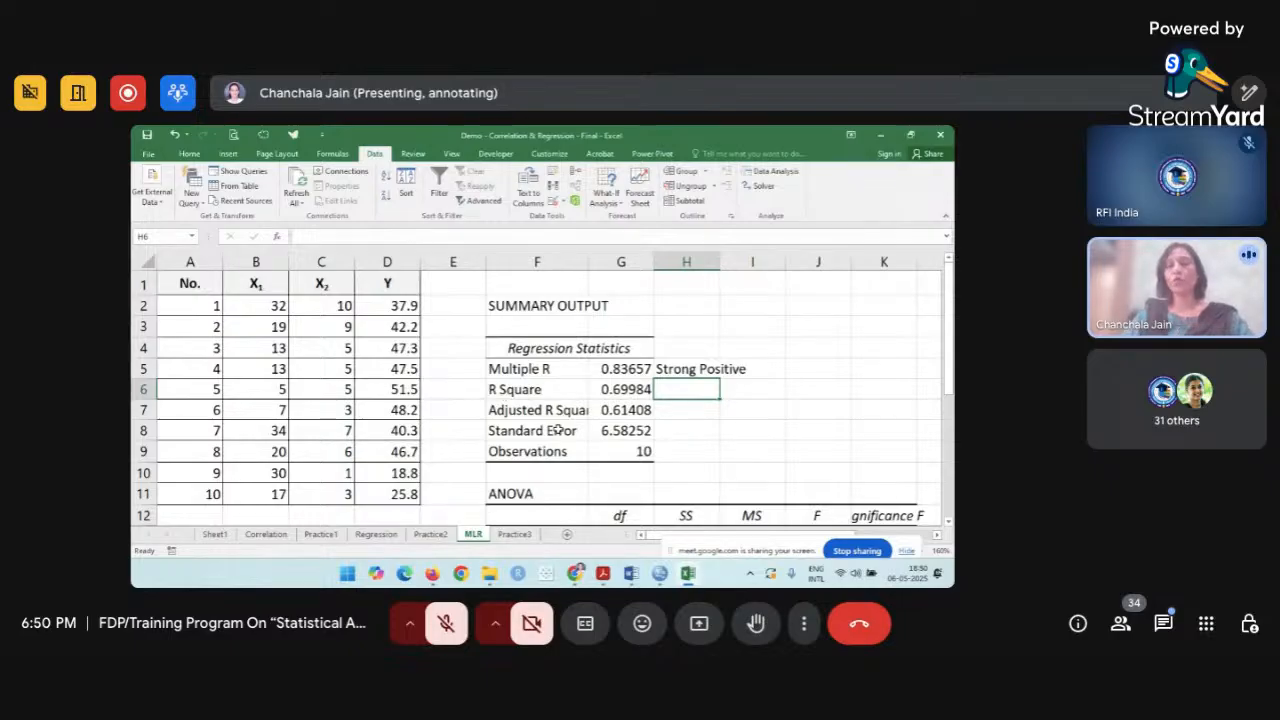
Annotate the Adjusted R Square value in cell H7 with "approx 61% variance in Y is explained by both X1 & X2 variables combinely.".
left_click(675, 413)
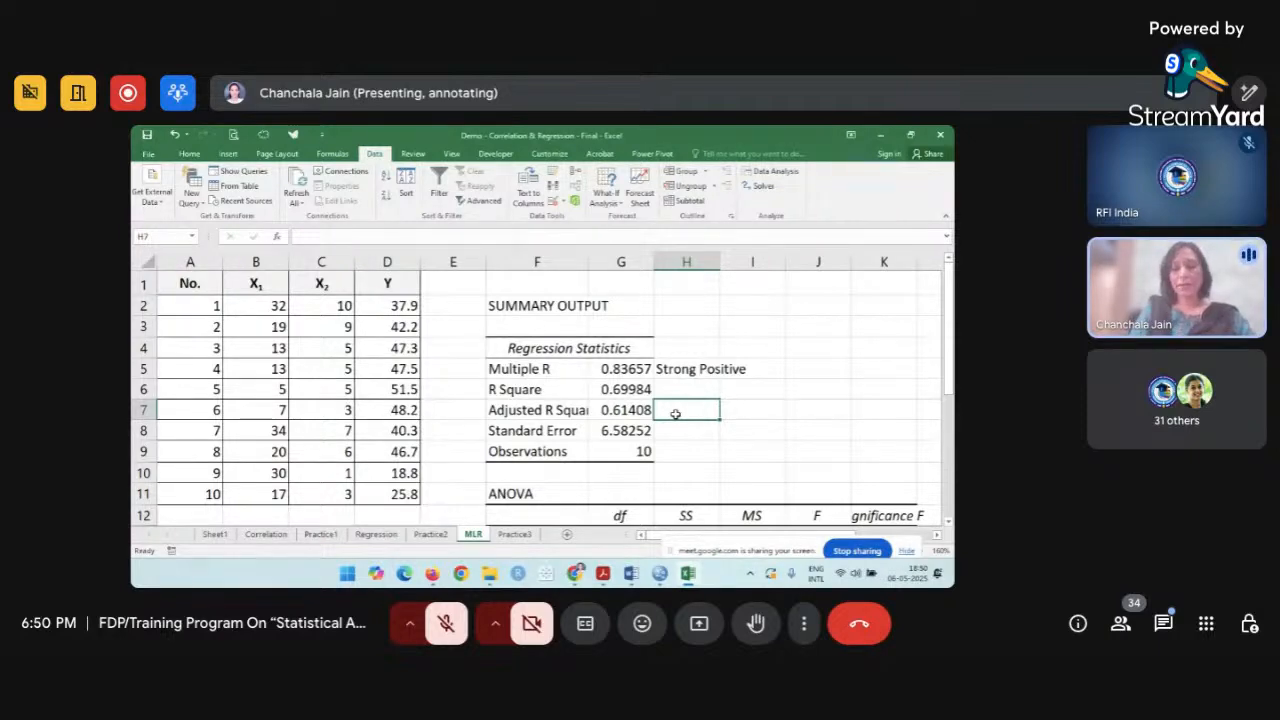
type("approx")
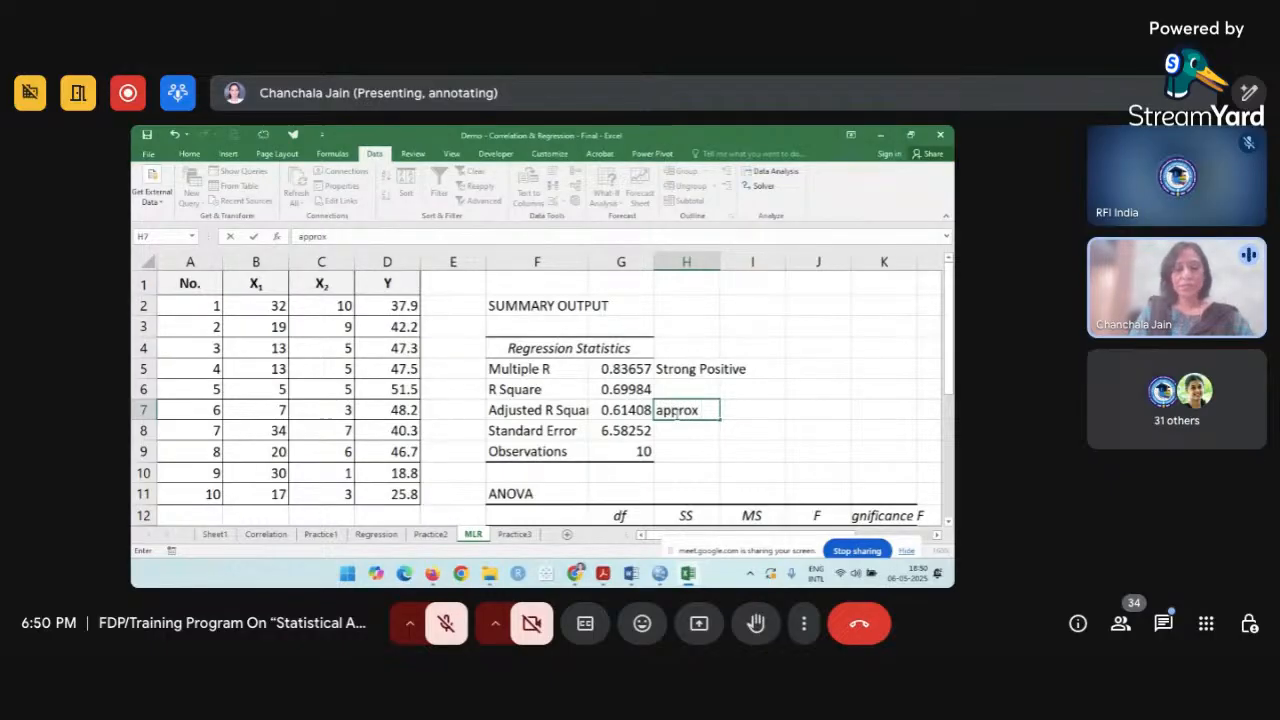
type(" 61")
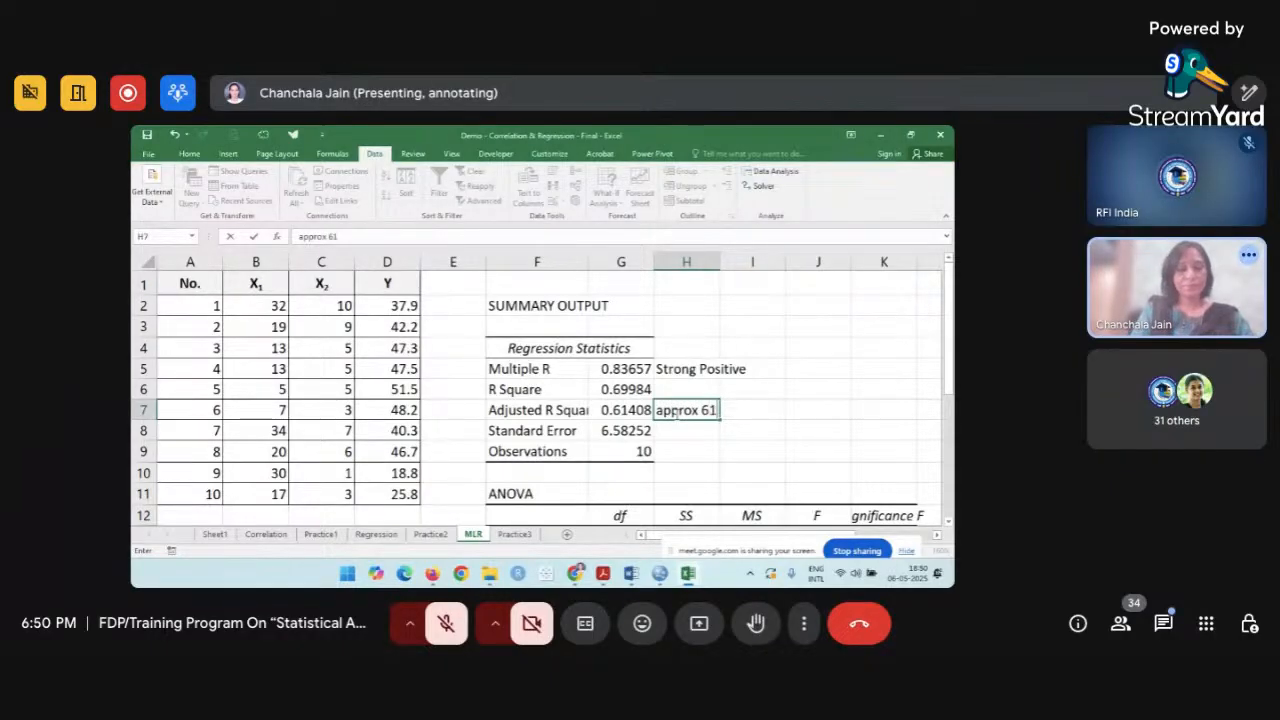
type("% of")
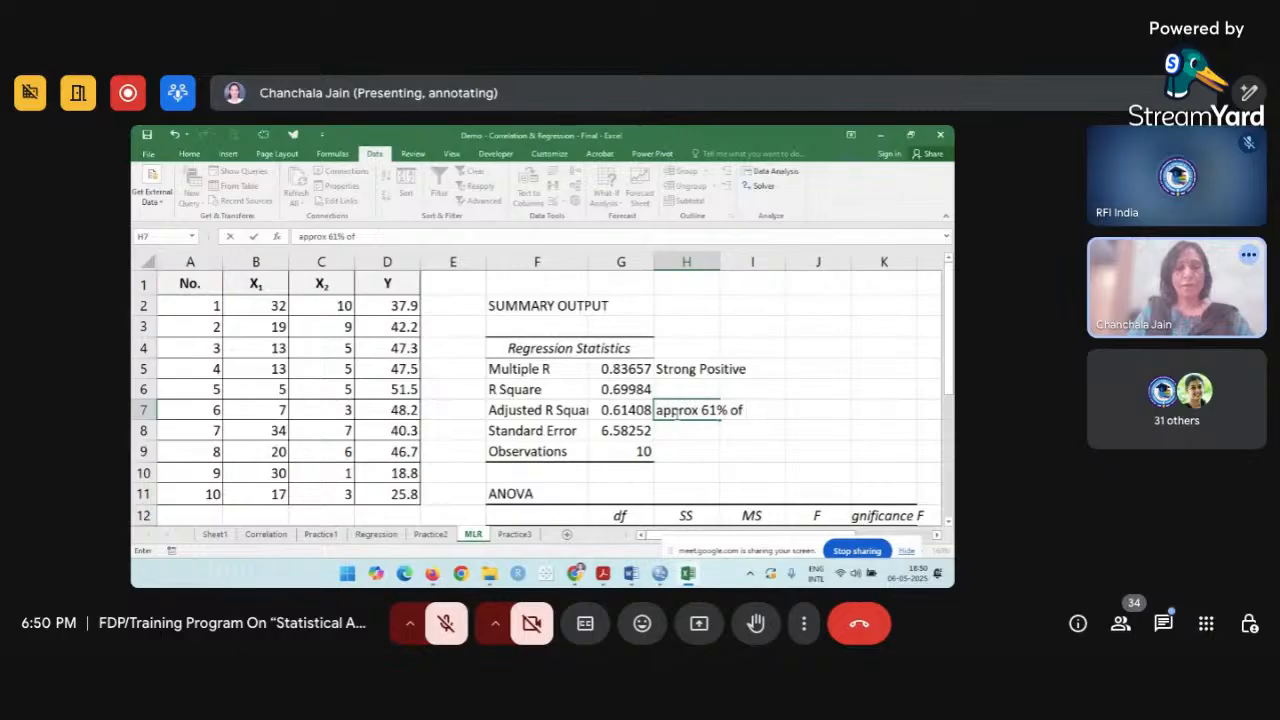
type(" Y is exp")
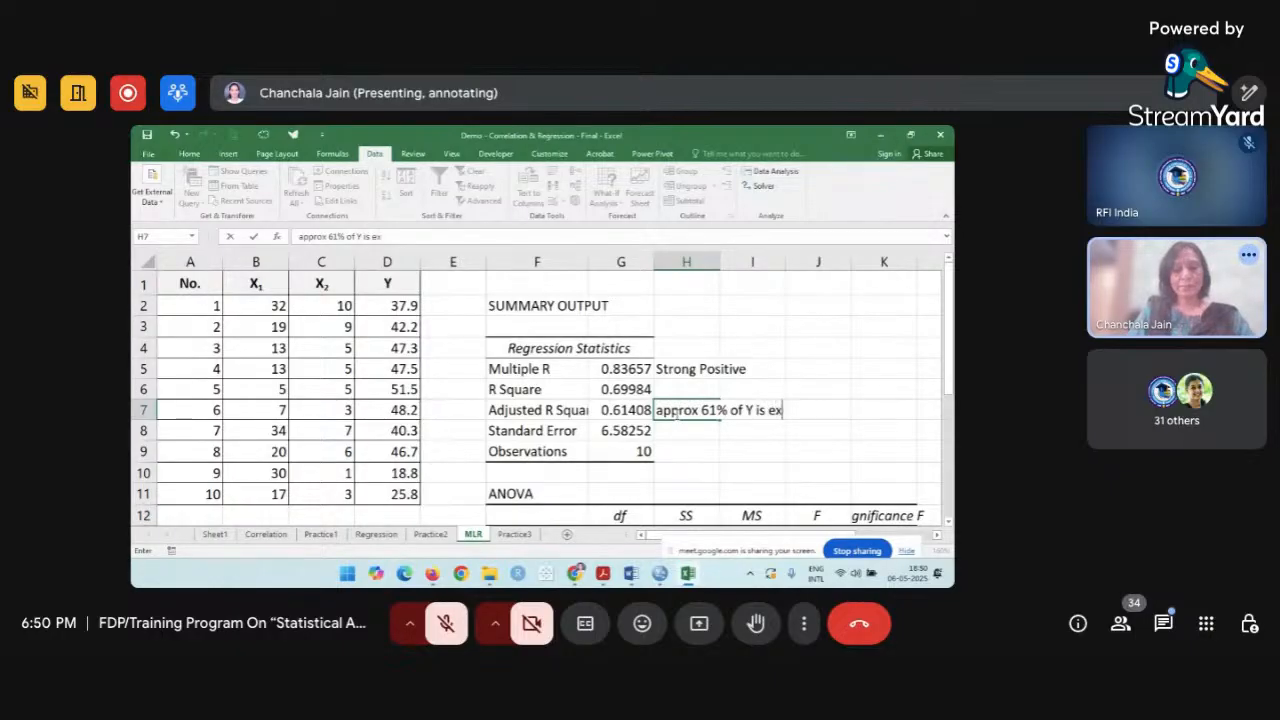
key("BackSpace")
key("BackSpace")
key("BackSpace")
key("BackSpace")
key("BackSpace")
key("BackSpace")
key("BackSpace")
key("BackSpace")
key("BackSpace")
key("BackSpace")
key("BackSpace")
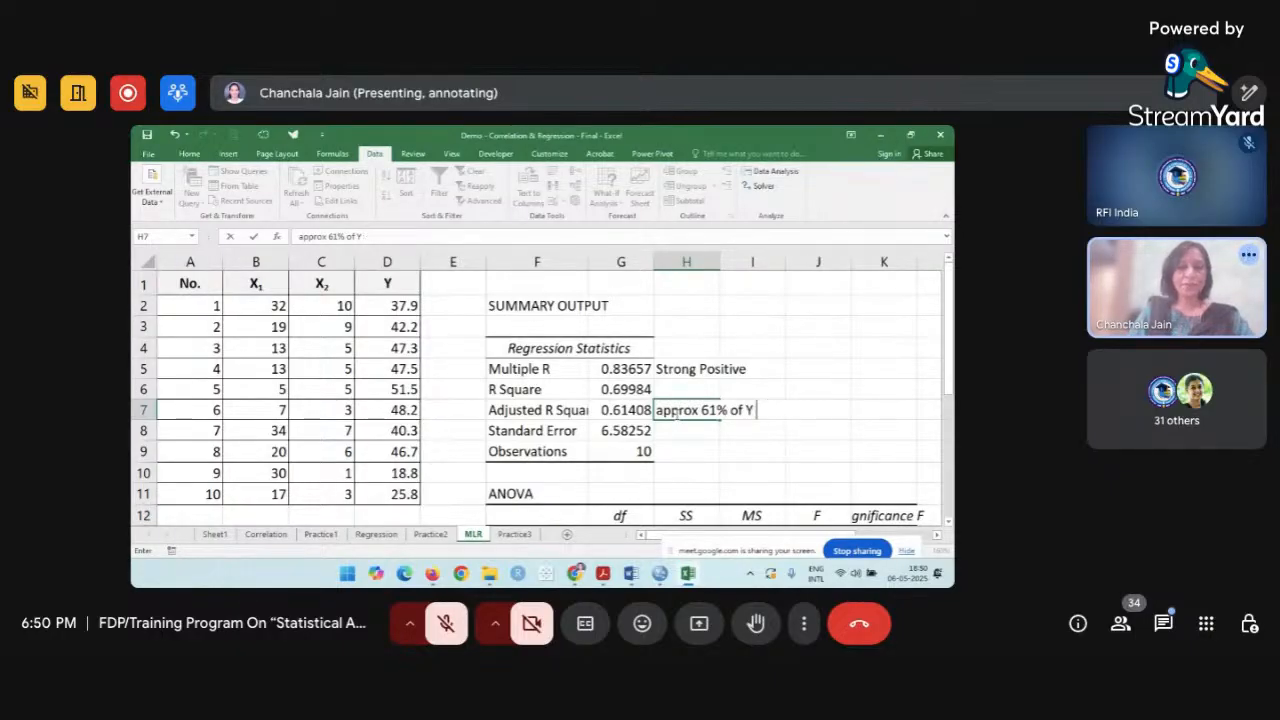
type("vari")
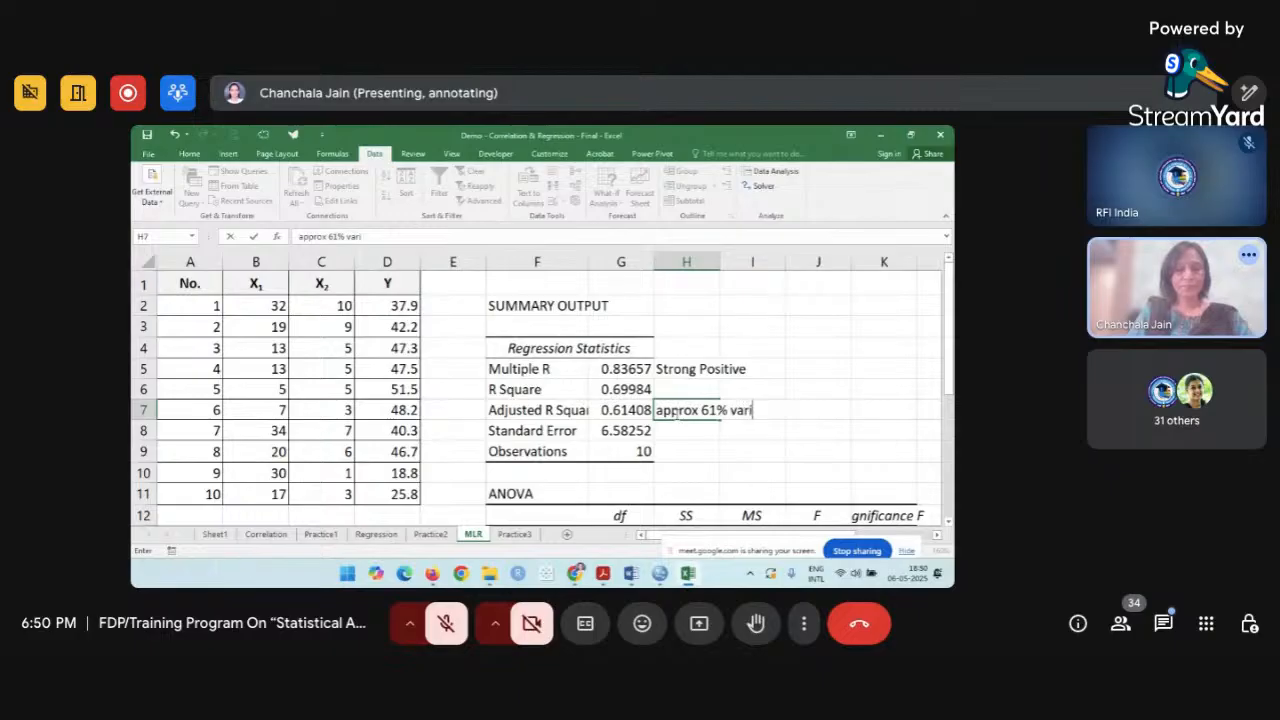
type("ance in Y i")
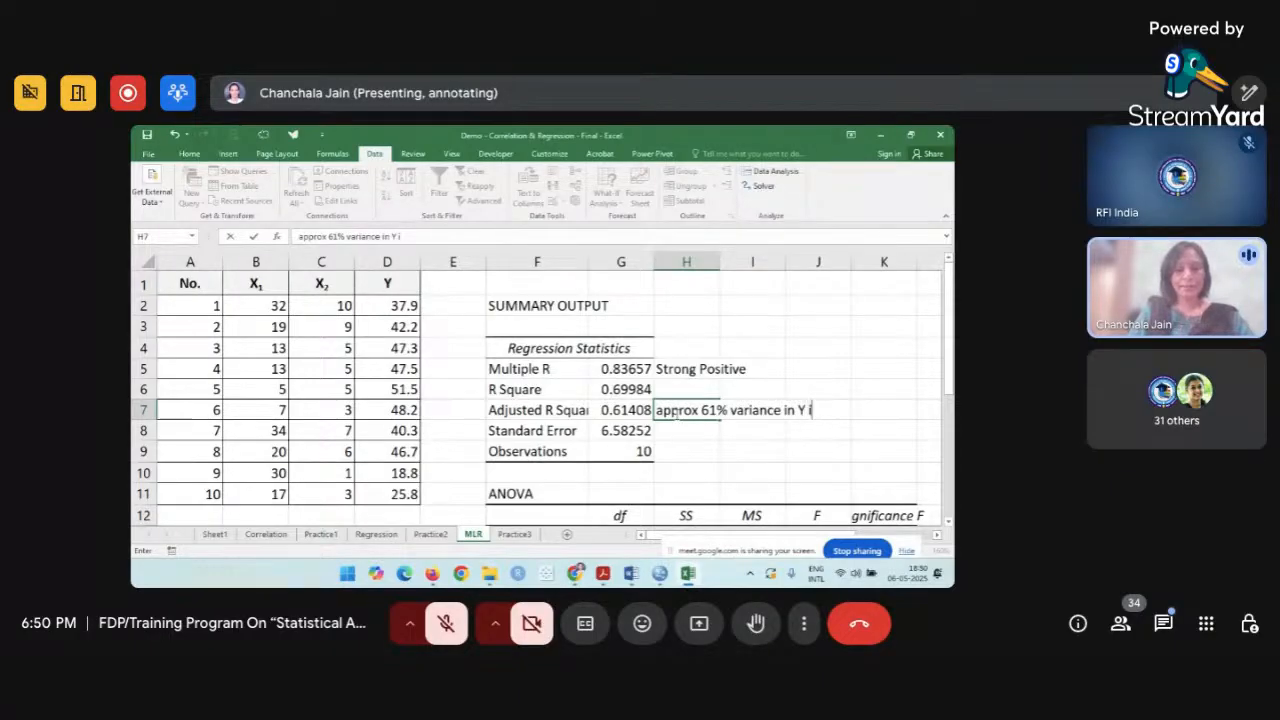
type("s explain")
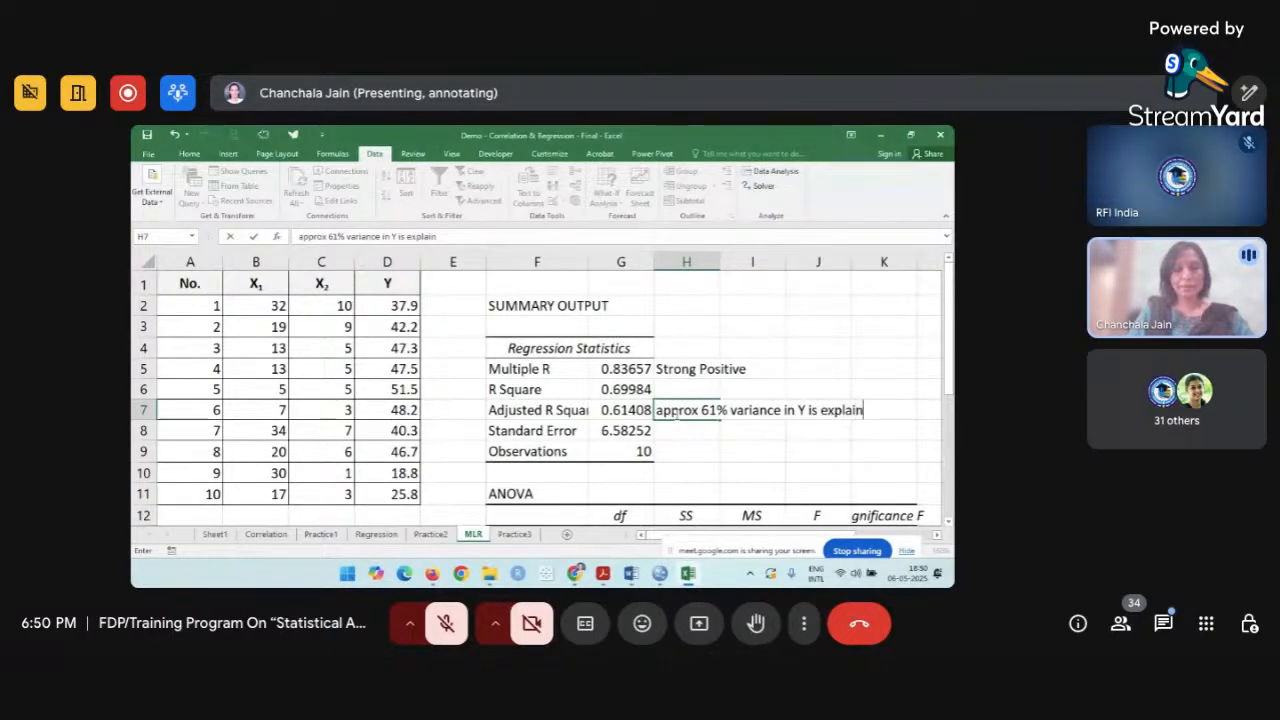
type("ed by ")
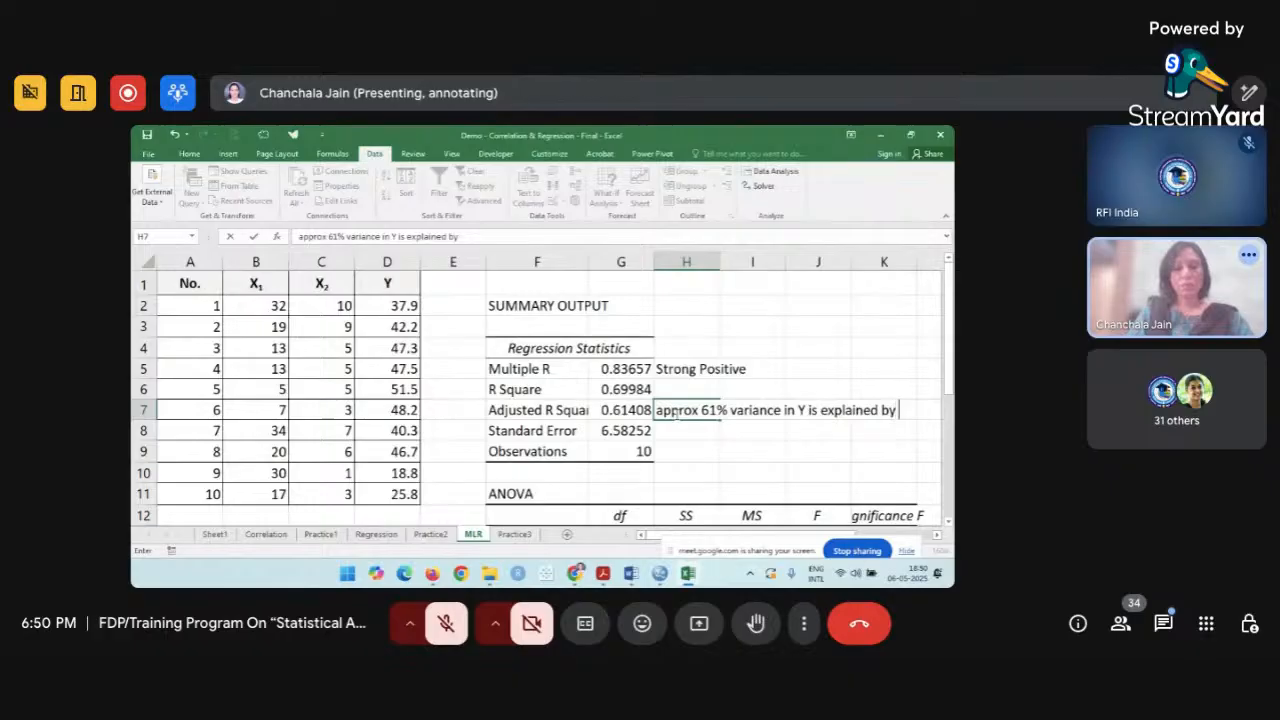
type("both X1")
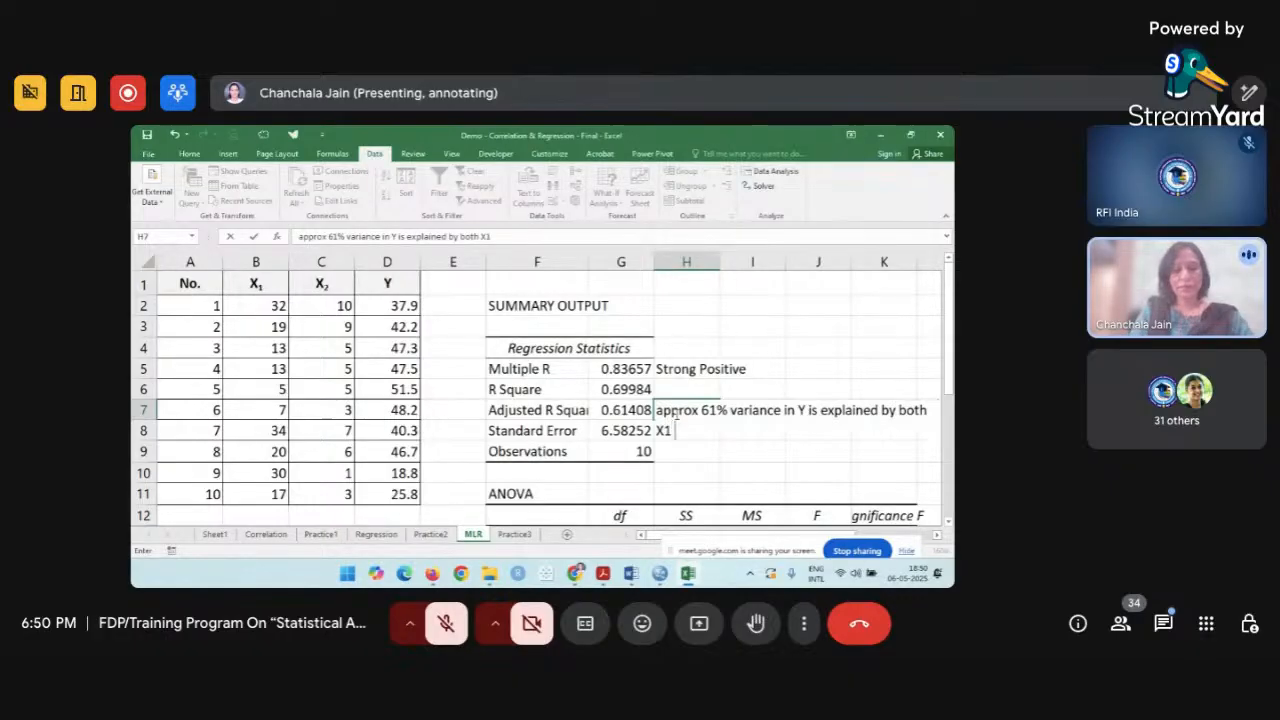
type(" & X")
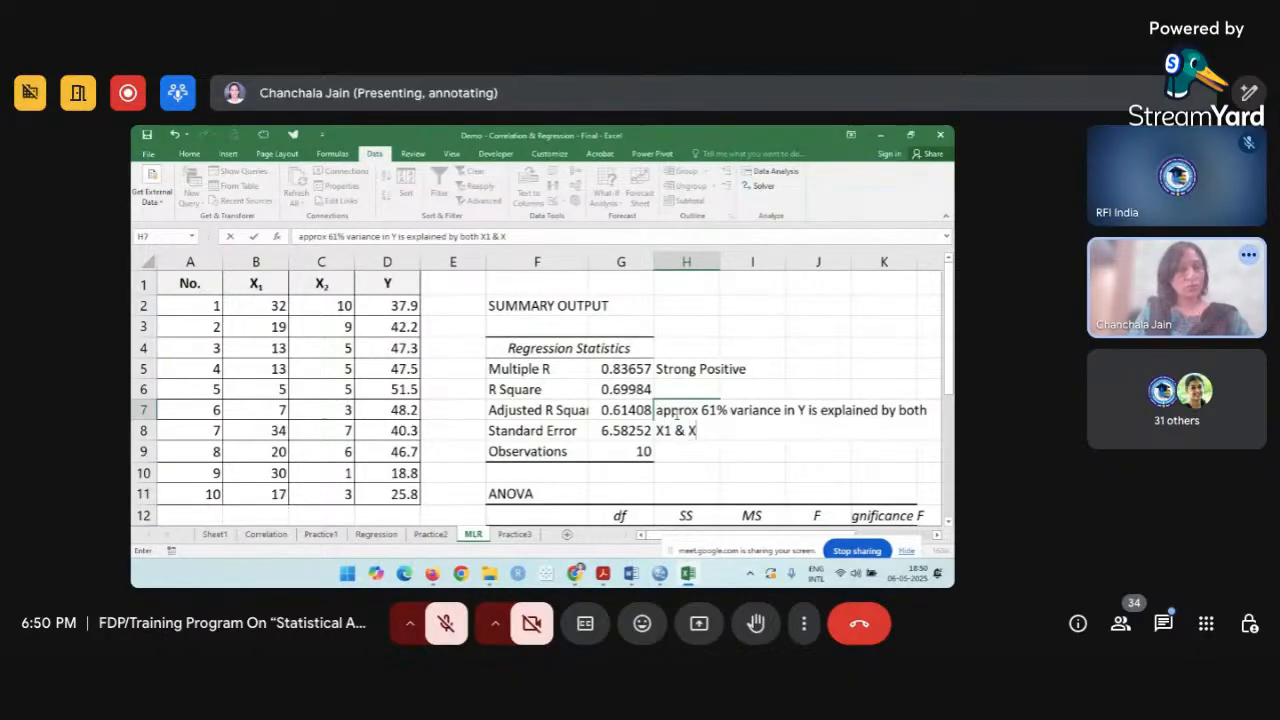
type("2 vsrisbles")
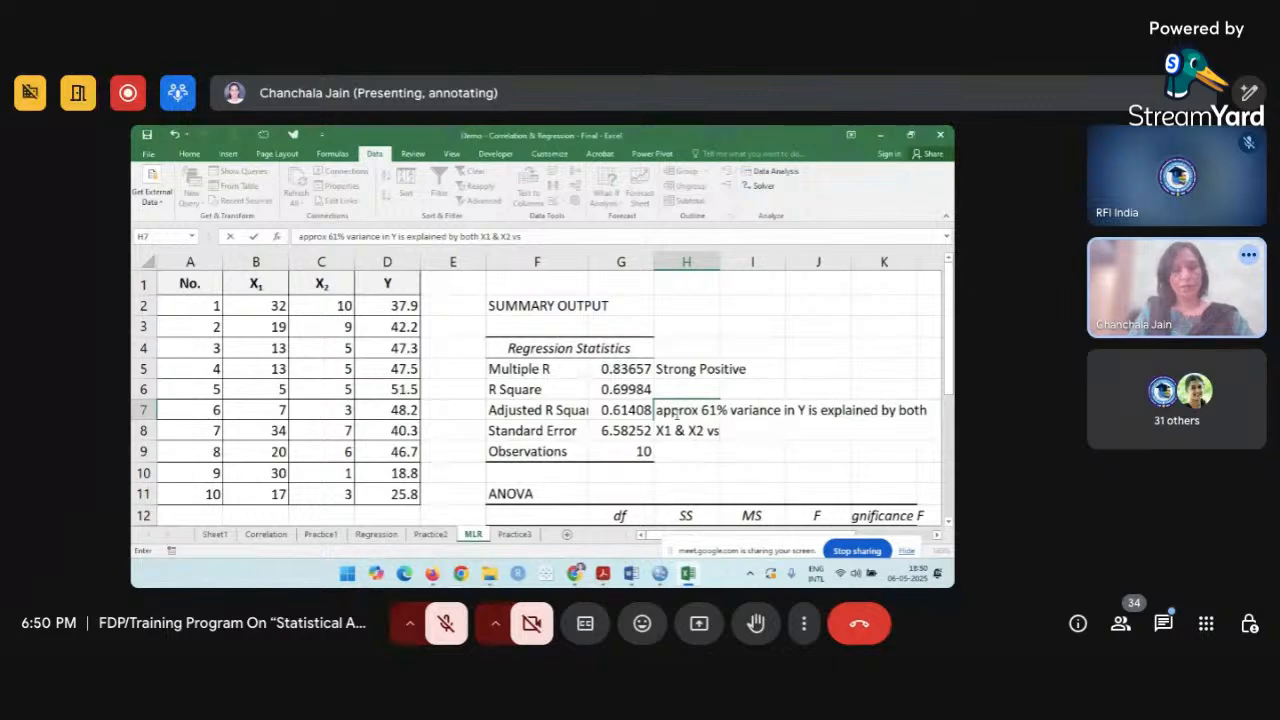
key("BackSpace")
key("BackSpace")
key("BackSpace")
key("BackSpace")
key("BackSpace")
key("BackSpace")
key("BackSpace")
key("BackSpace")
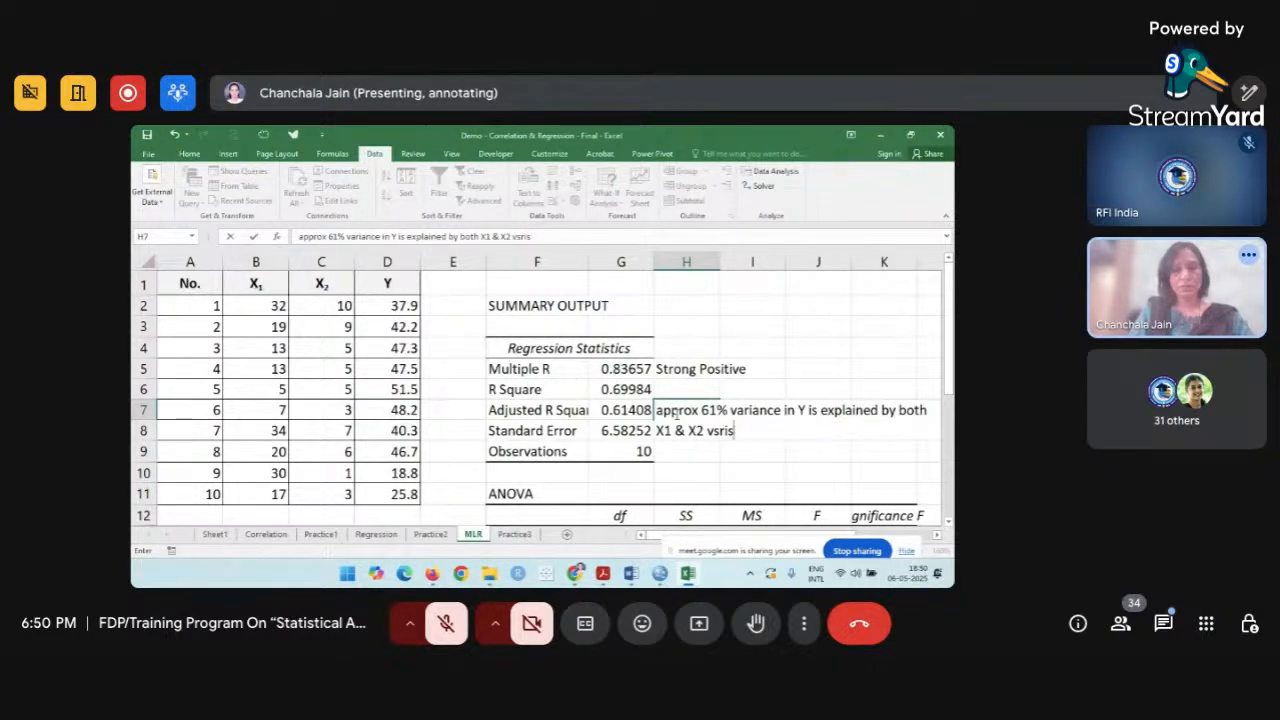
type("ar")
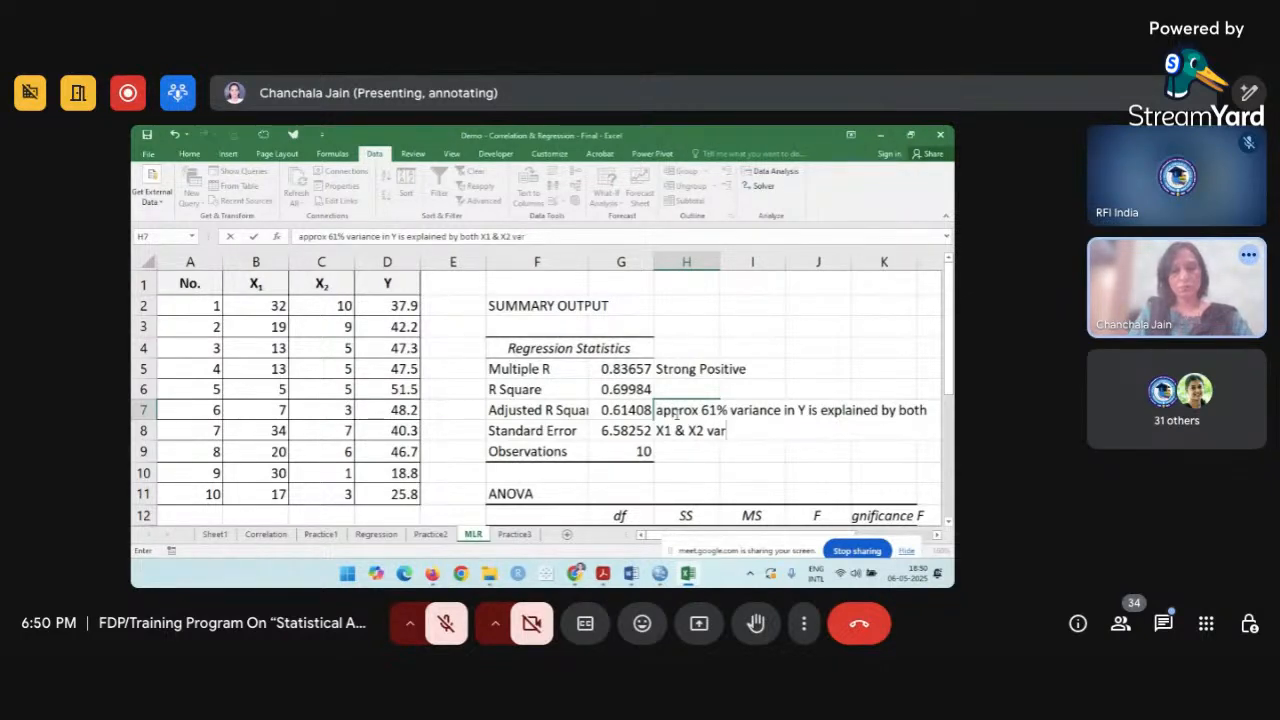
type("iabkes")
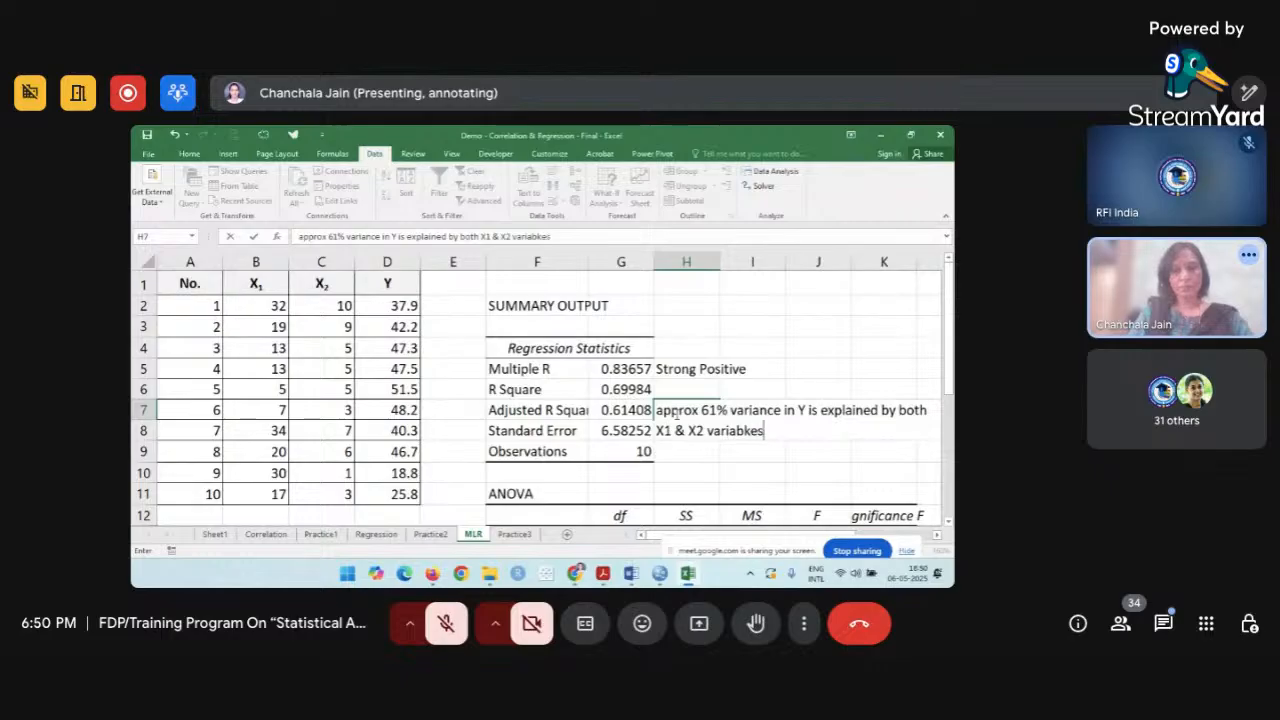
key("BackSpace")
key("BackSpace")
key("BackSpace")
type("les combinely.")
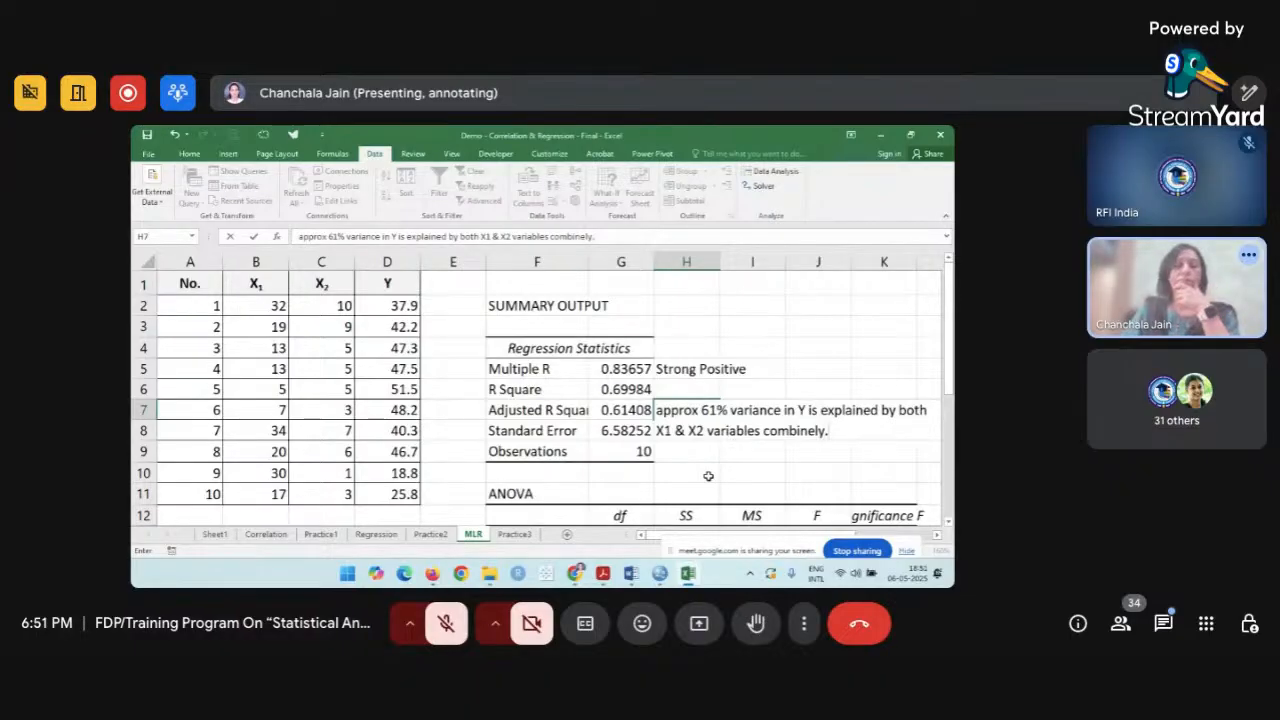
scroll(708, 476, "right", 2)
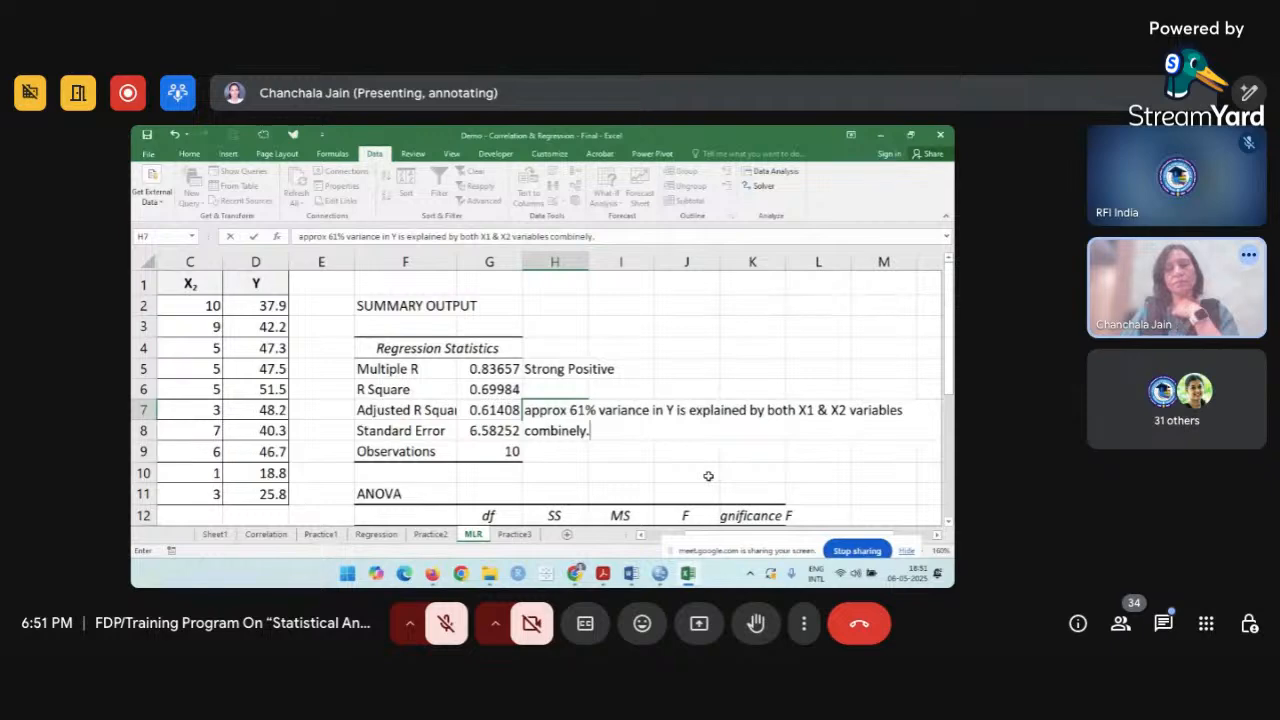
left_click(705, 475)
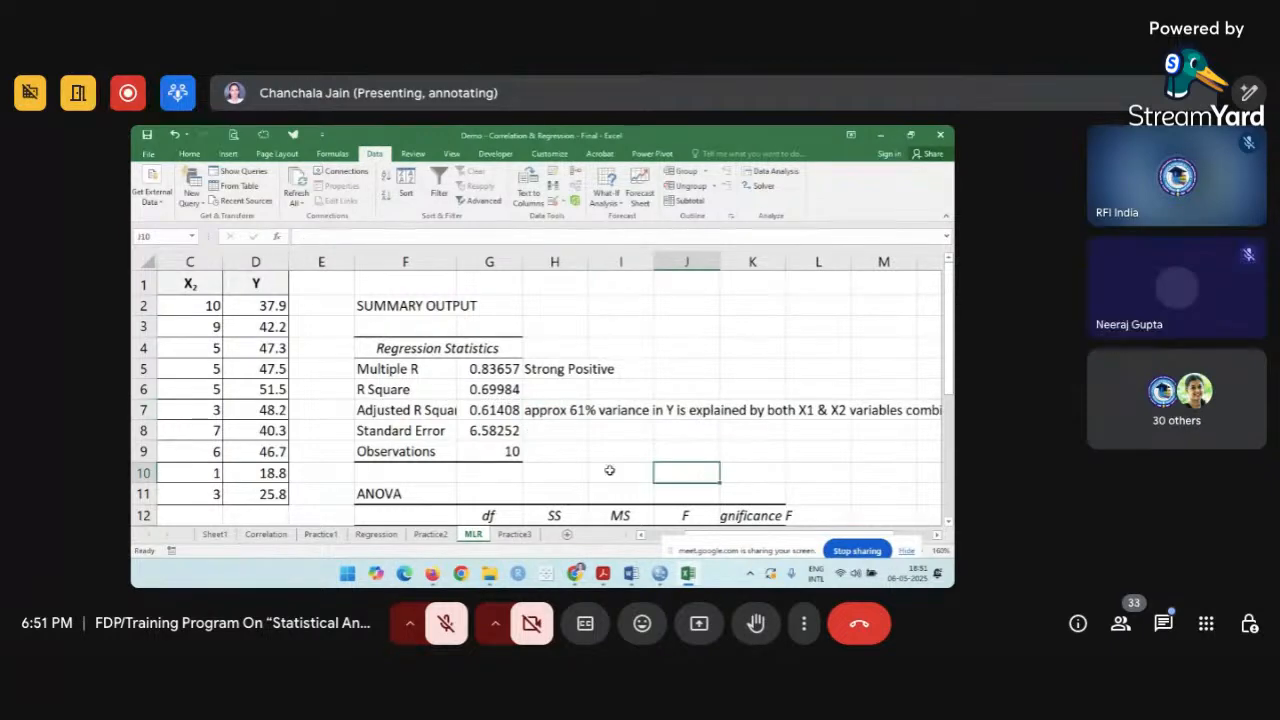
Check the Observations and Significance F values and fit column K's width to the full Significance F header.
left_click(512, 451)
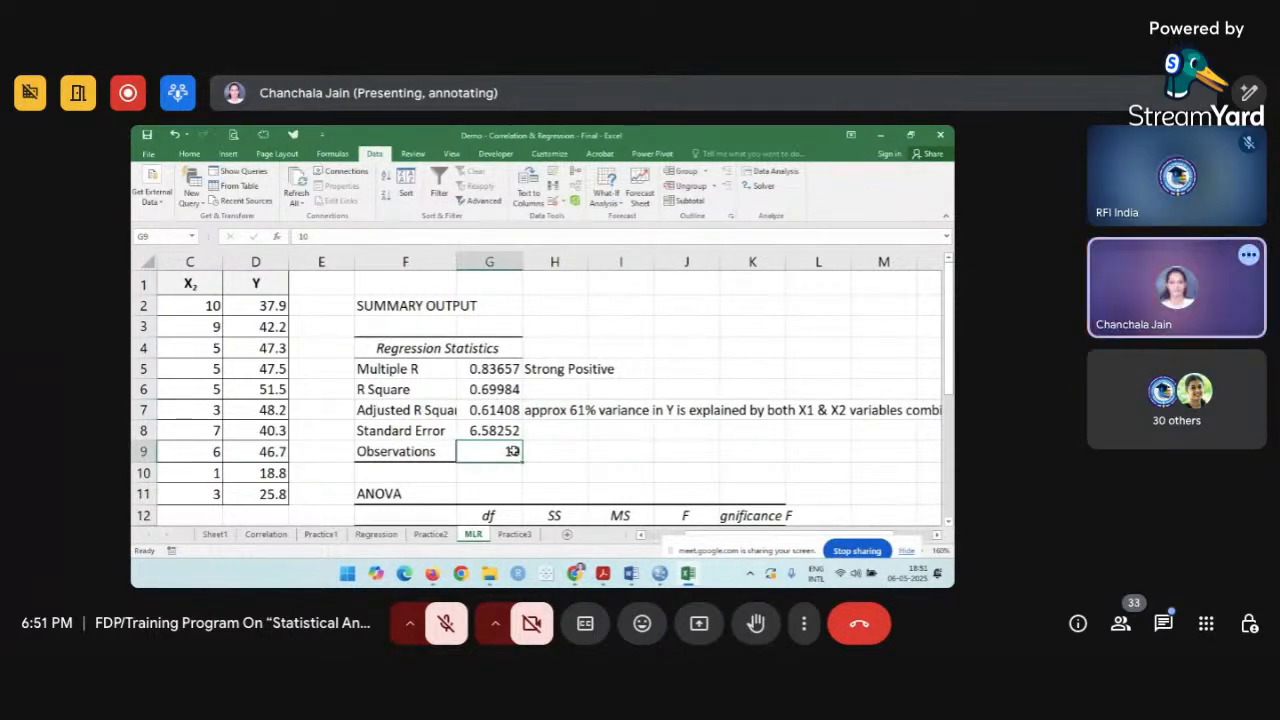
scroll(512, 451, "down", 2)
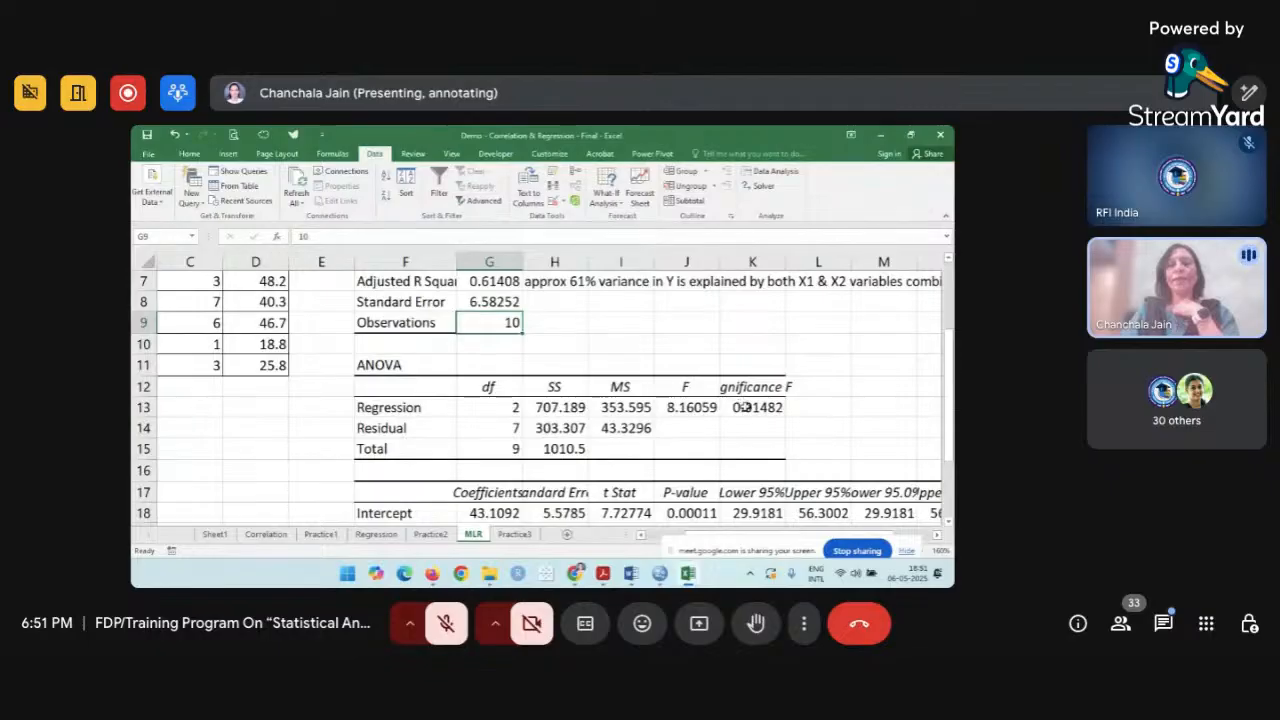
left_click(742, 404)
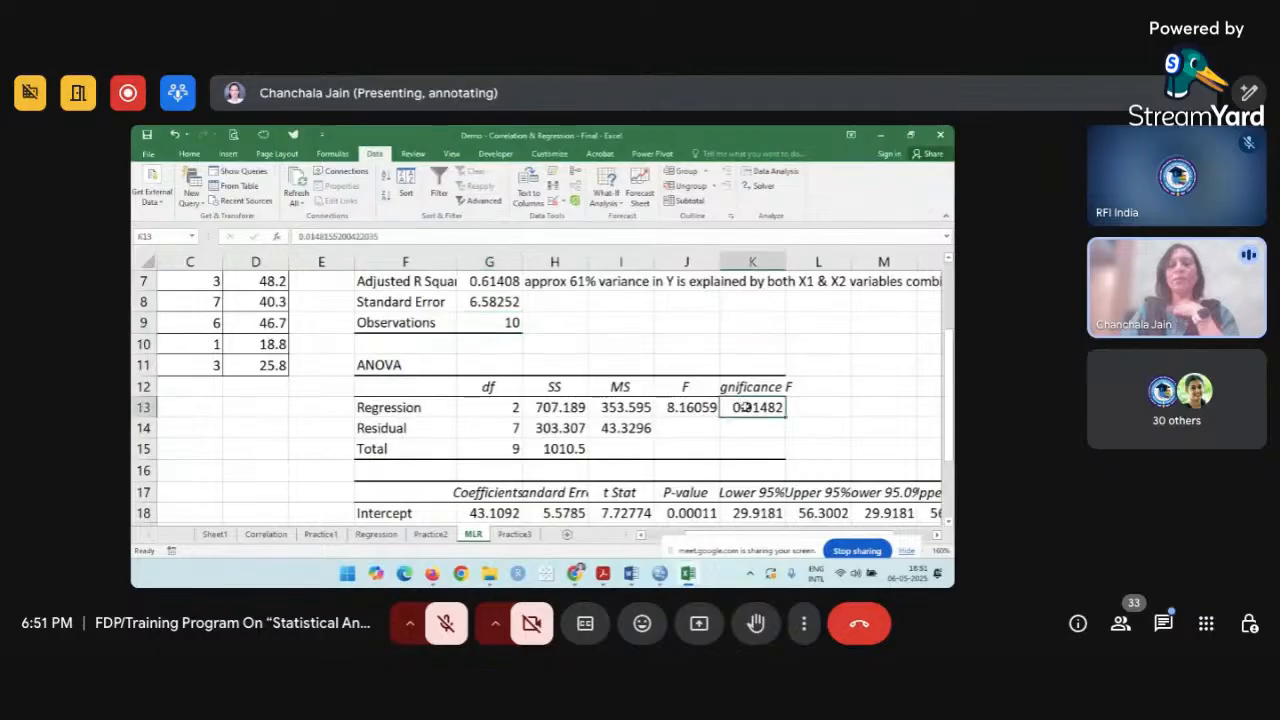
double_click(786, 261)
Annotate the Significance F value with "<.05, model is a good-fit." in cell L13.
left_click(836, 406)
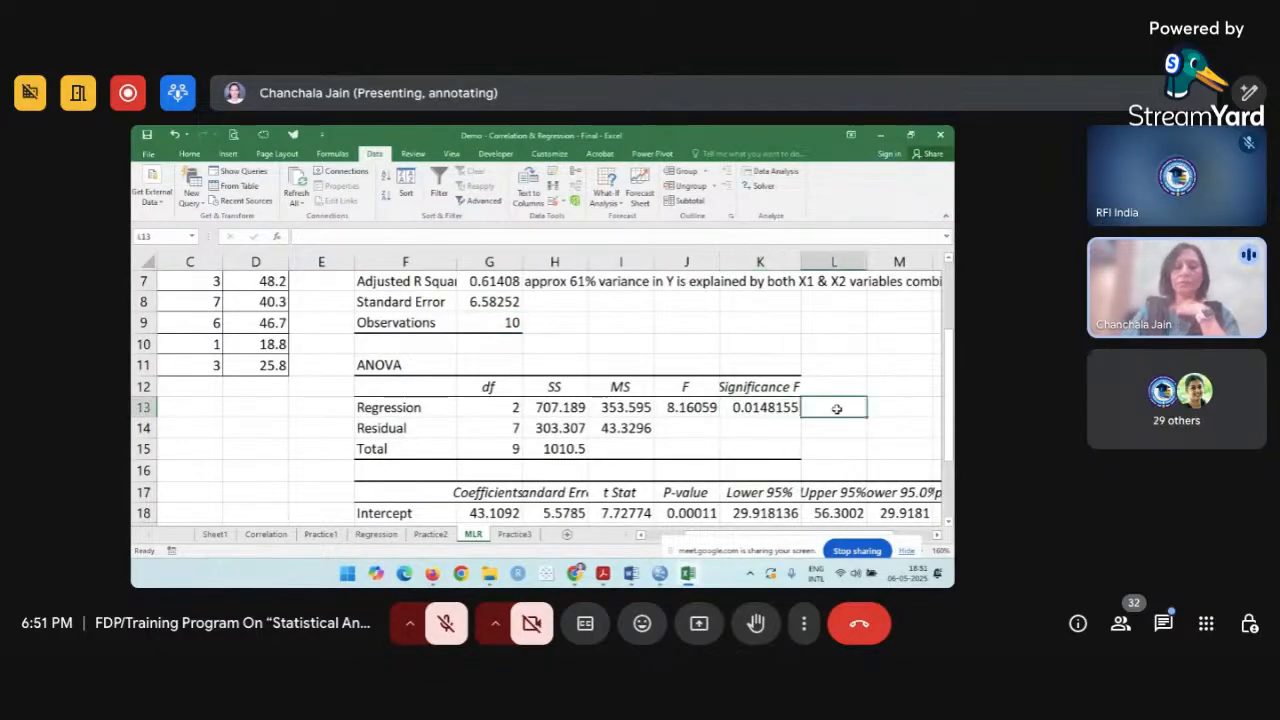
type("<.")
type("05")
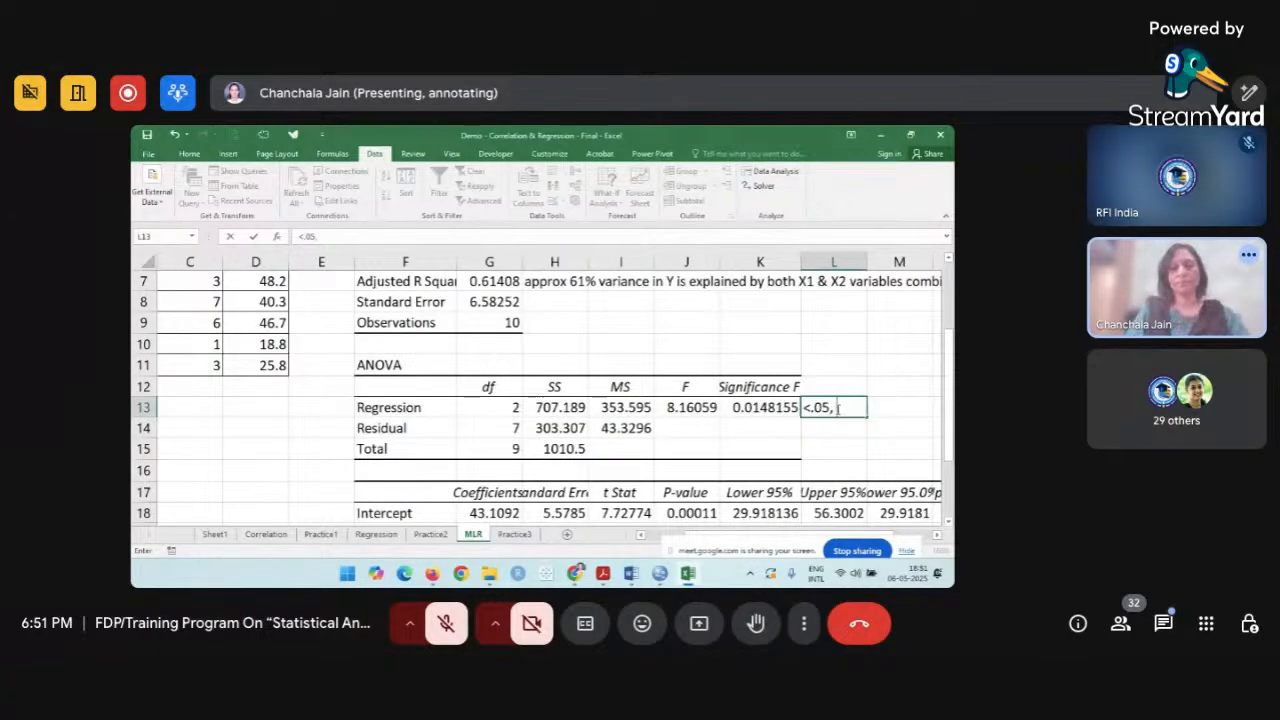
type(", model is ")
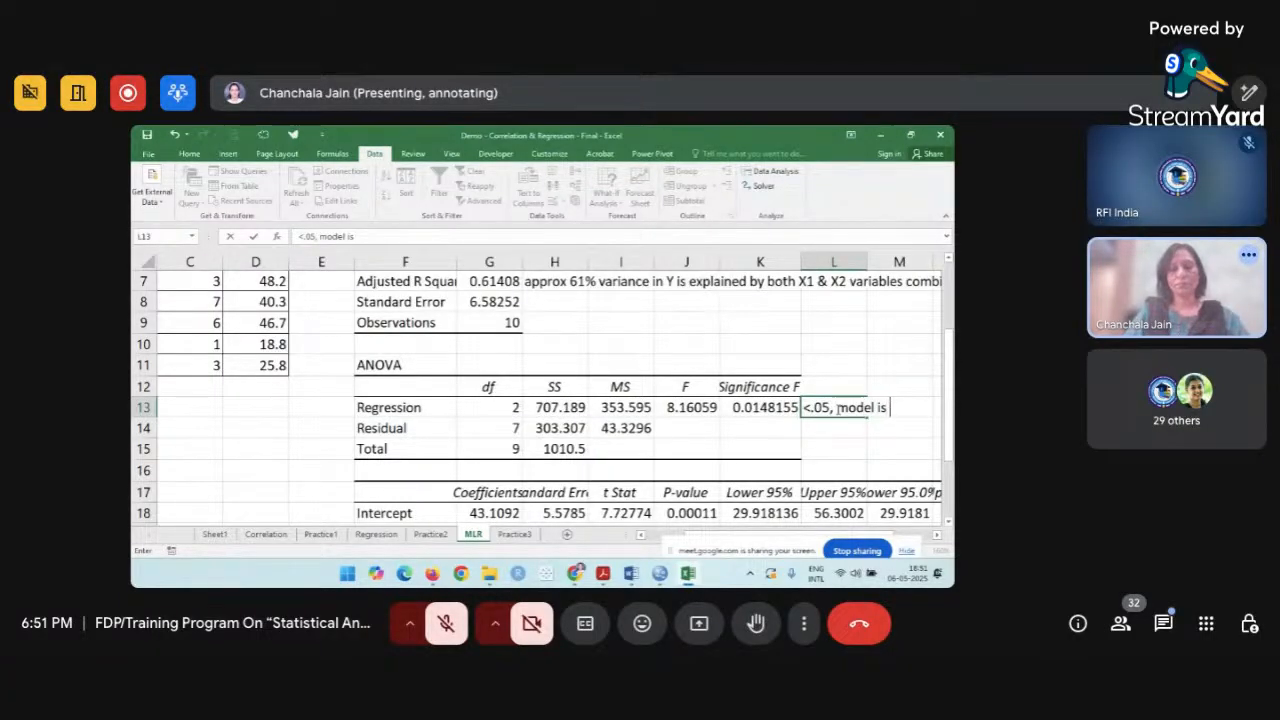
type("a good-fit.")
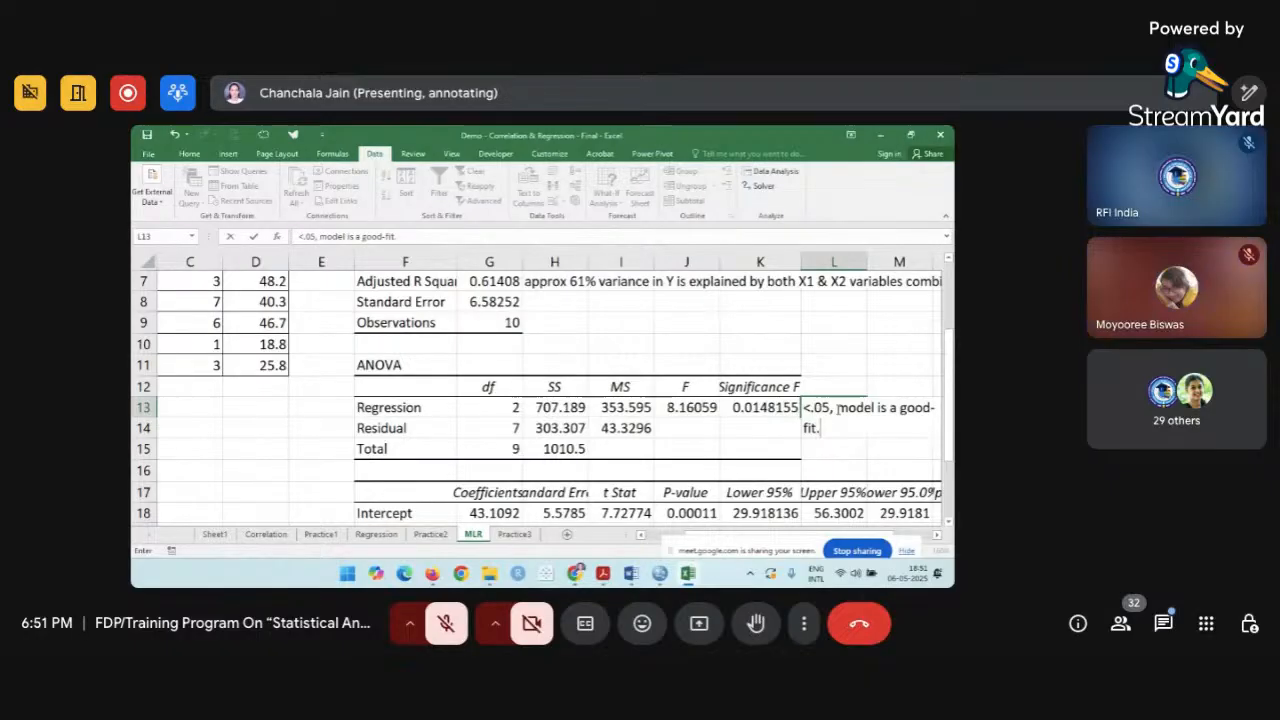
left_click(895, 447)
scroll(828, 419, "right", 1)
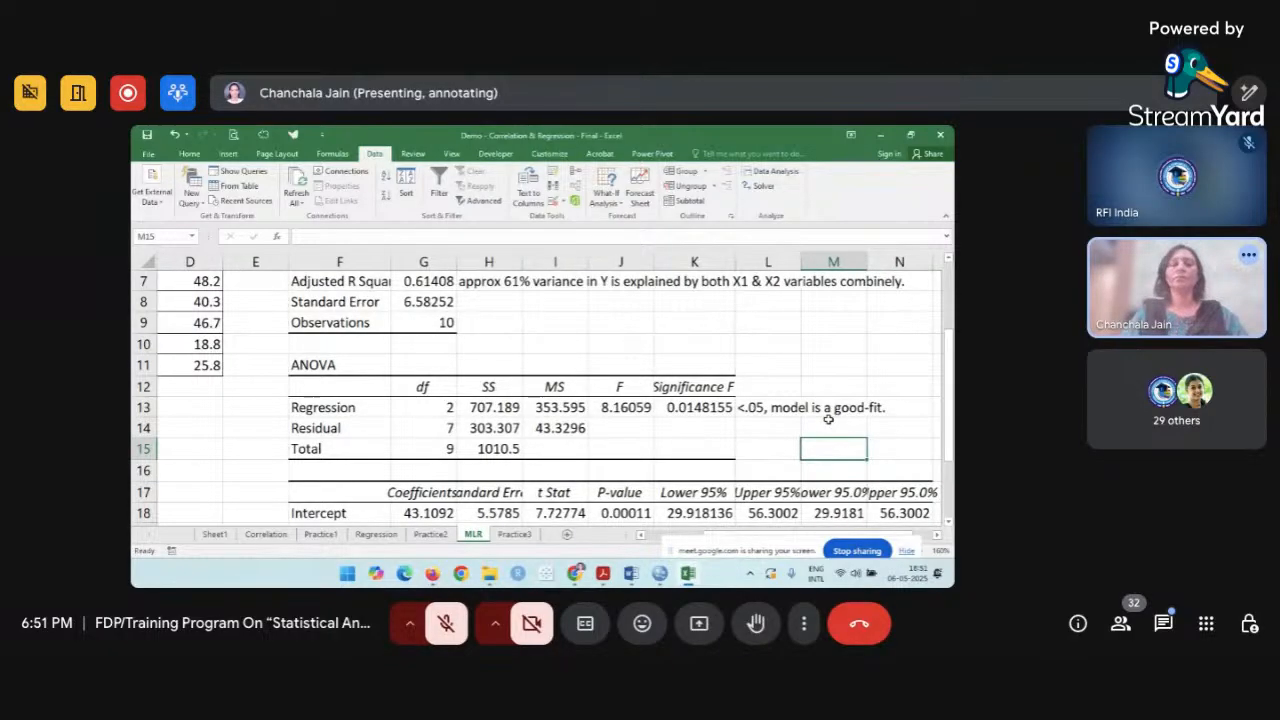
Examine the coefficients and the P-values of the intercept, X1 and X2 in the regression output.
scroll(828, 419, "down", 2)
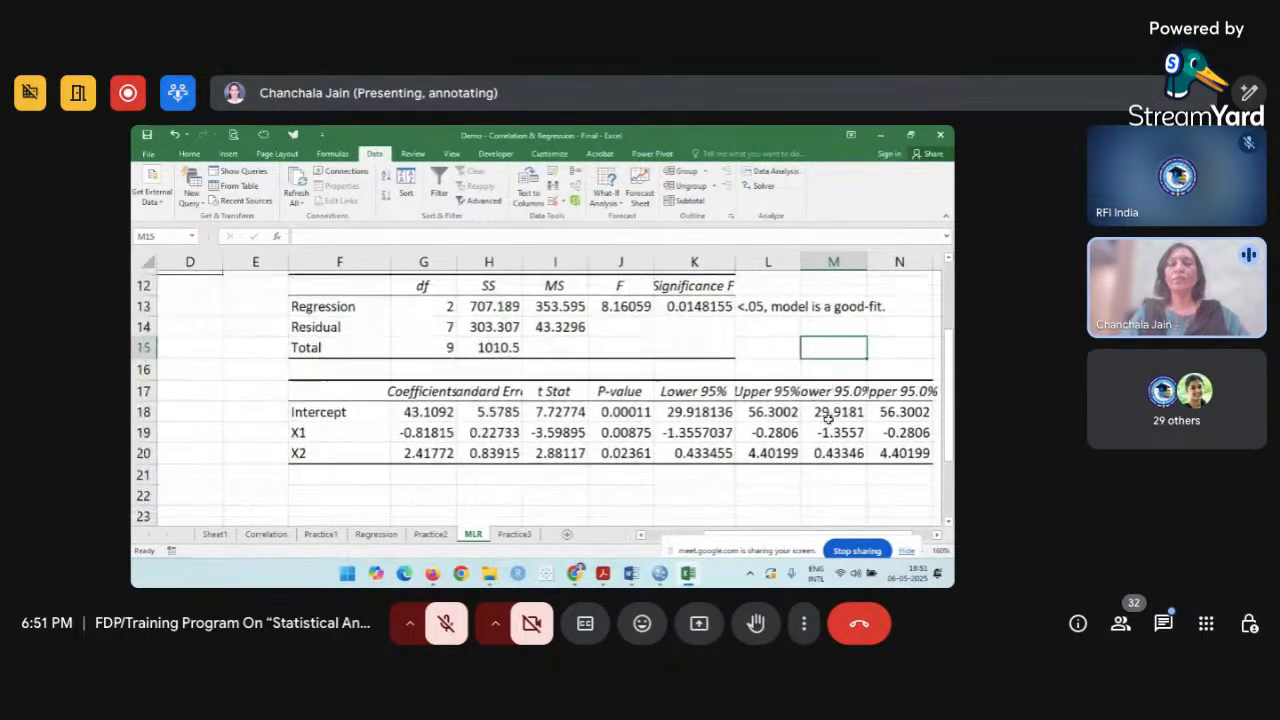
left_click_drag(426, 409, 430, 455)
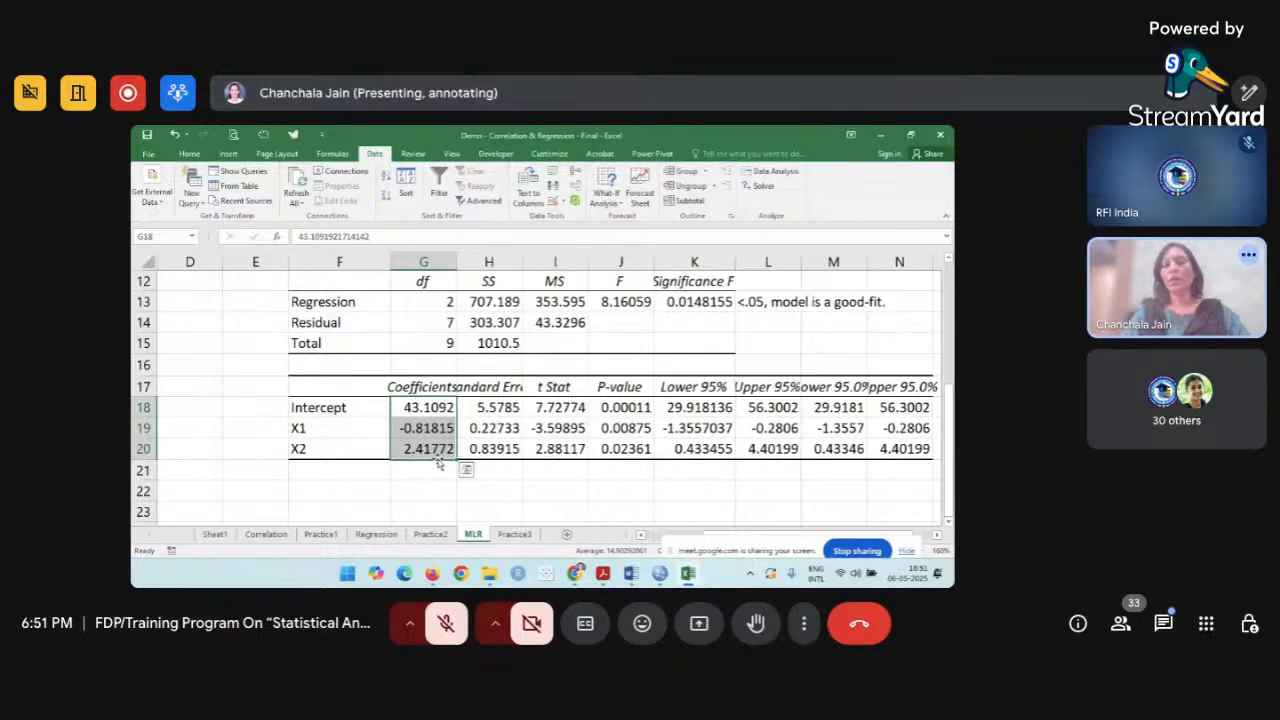
left_click_drag(617, 413, 619, 440)
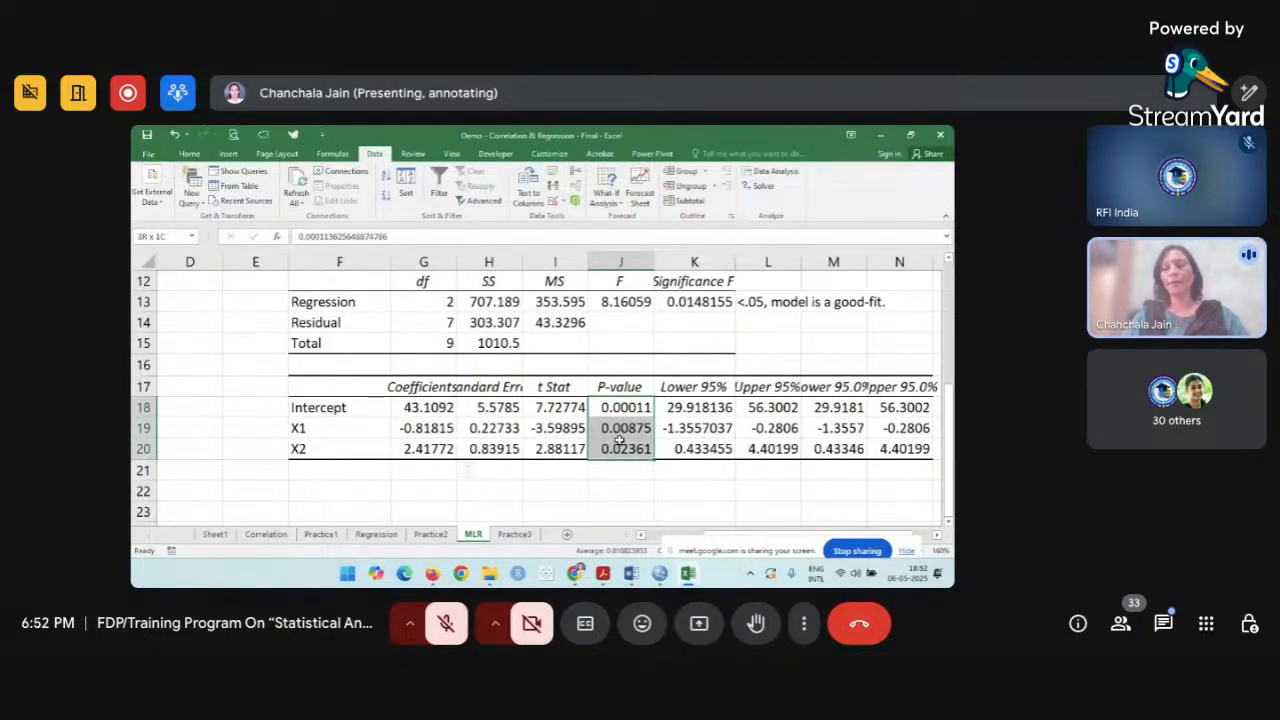
left_click_drag(619, 441, 620, 442)
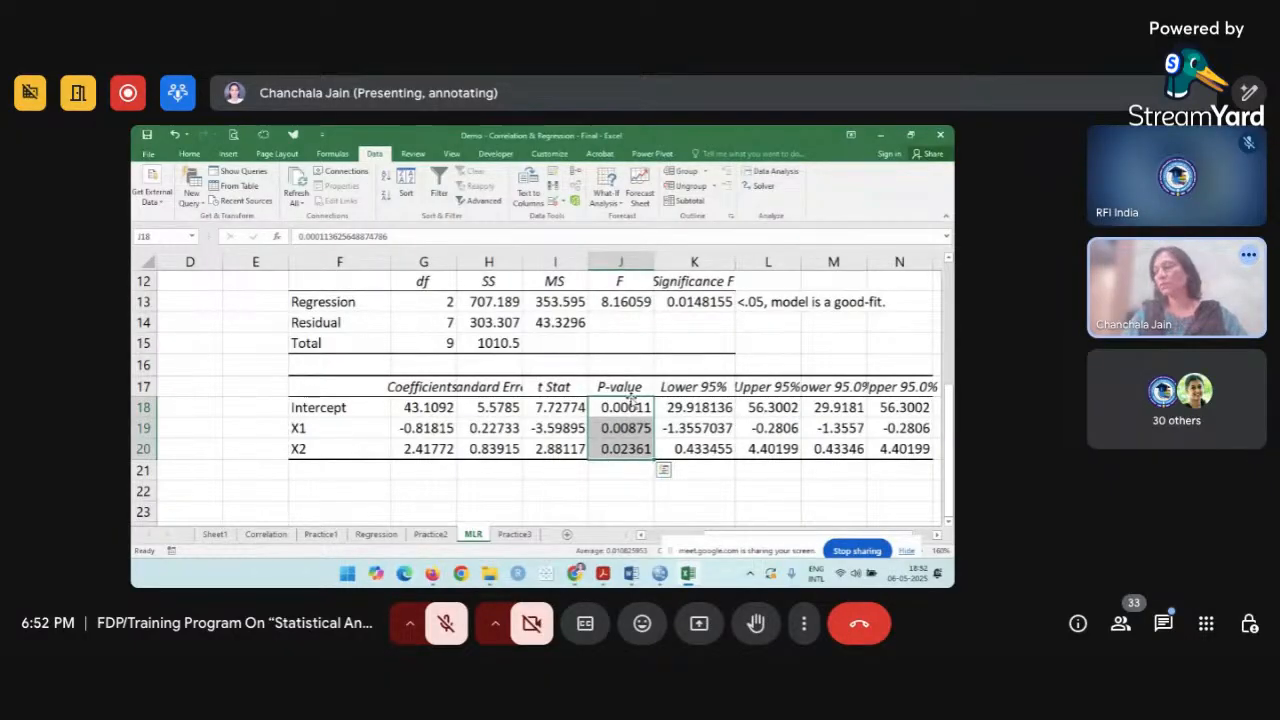
Write the regression equation "Y = 43.1092 - 0.81815*X1 + 2.41772*X2" in cell F23 below the coefficients table.
left_click(477, 505)
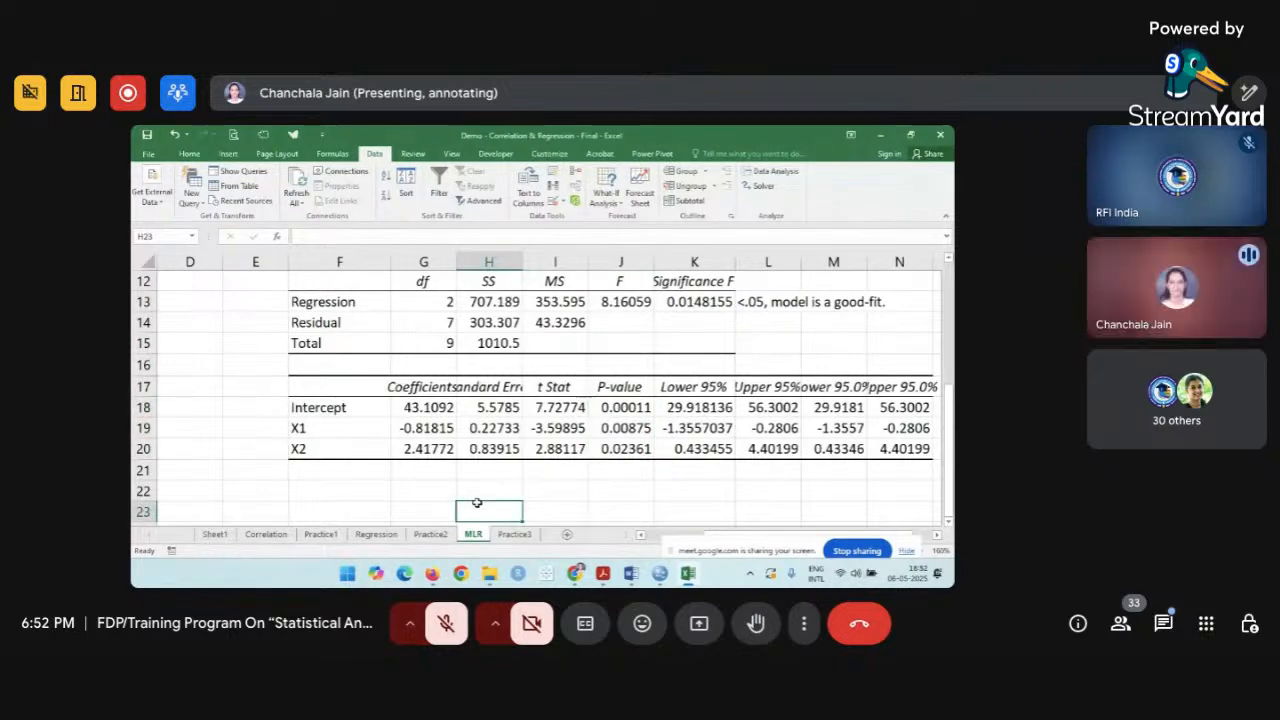
scroll(477, 503, "down", 1)
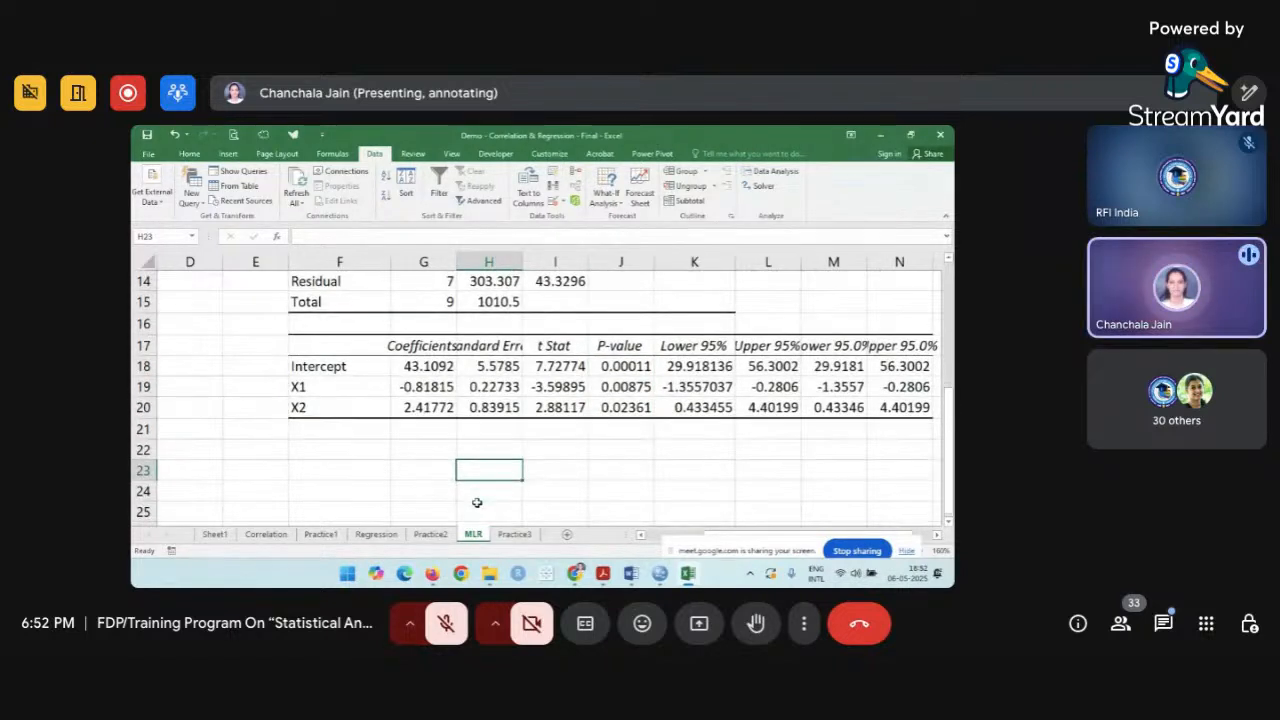
left_click(340, 471)
type("Y")
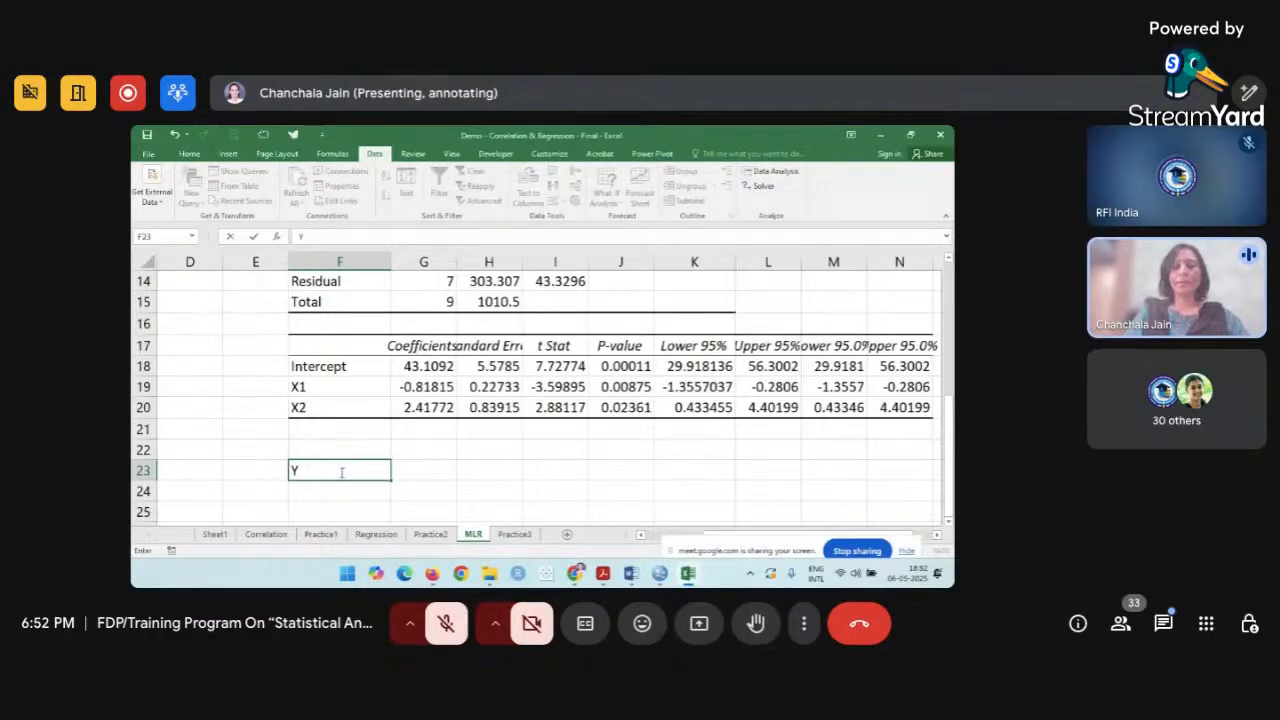
type(" = 43")
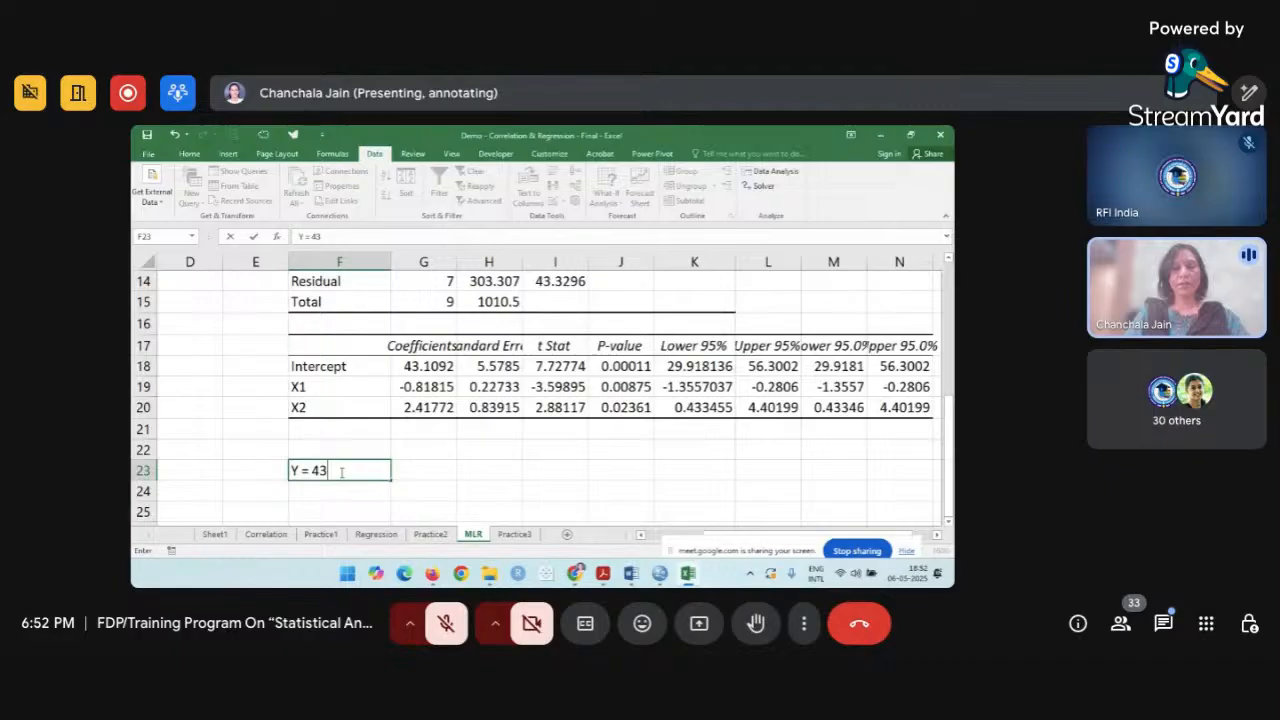
type(".1092 - 0")
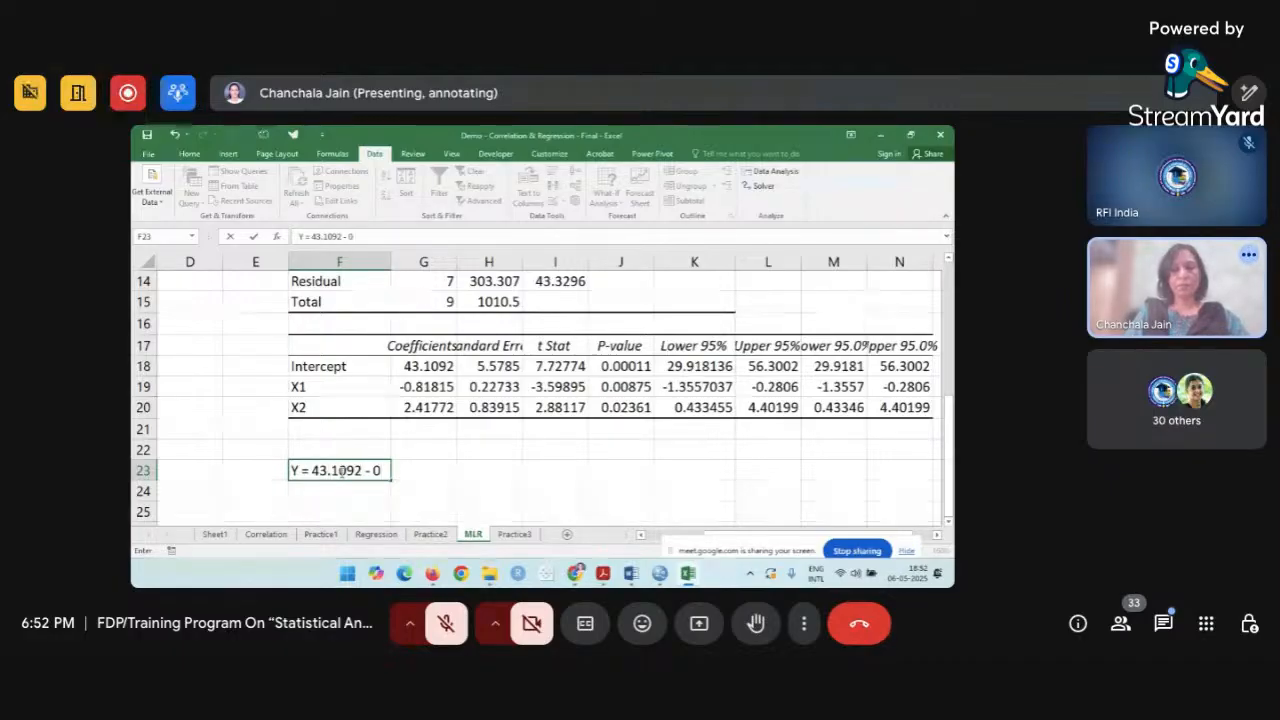
type(".")
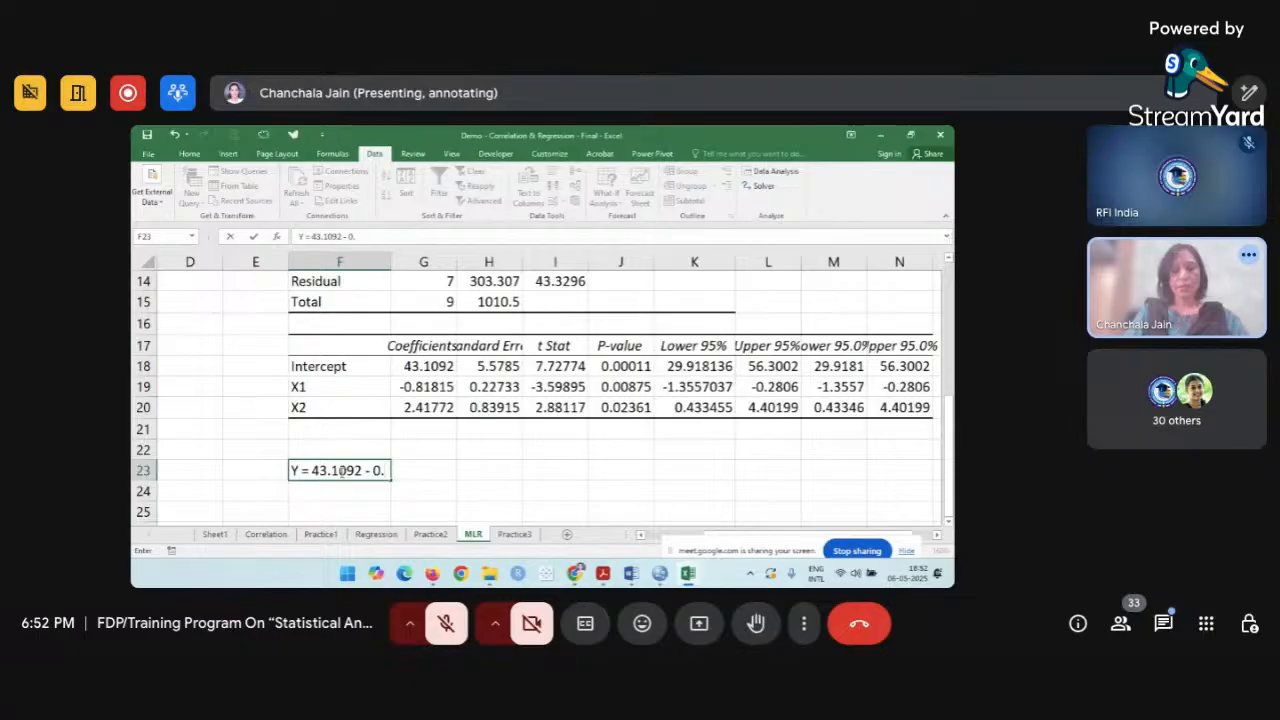
type("81815*")
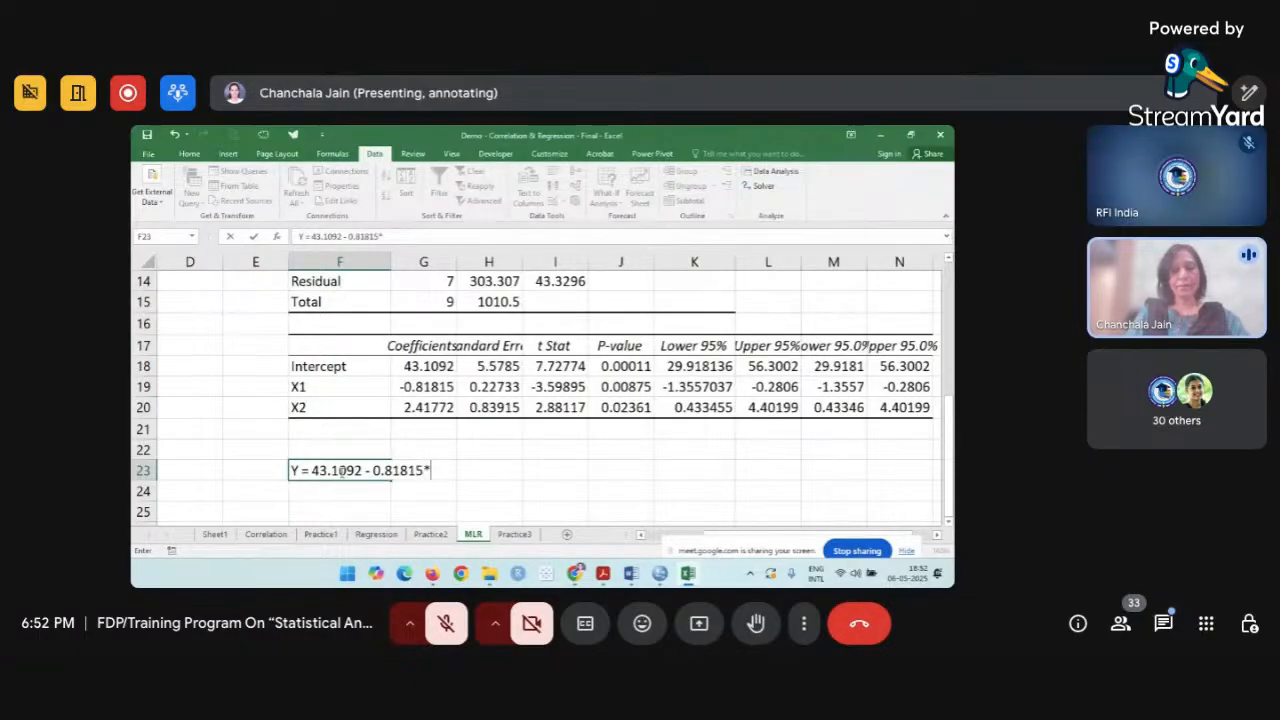
type("X1")
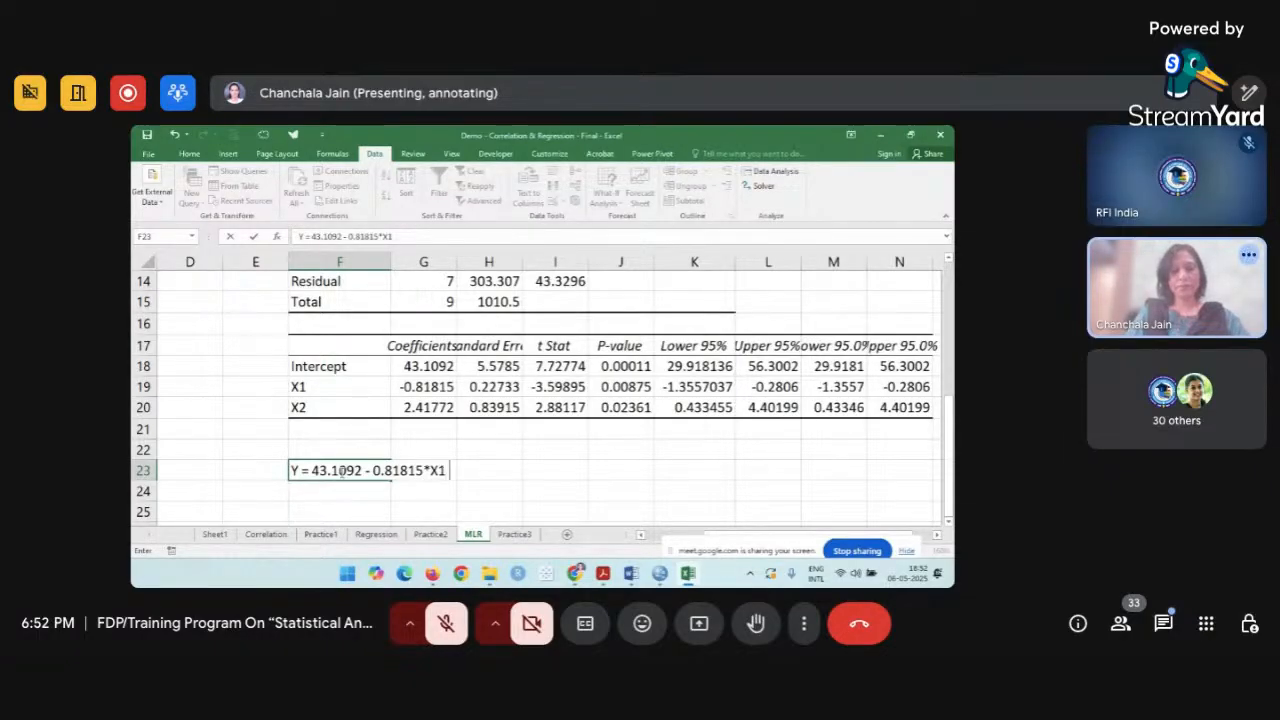
type(" + 2.41772*X2")
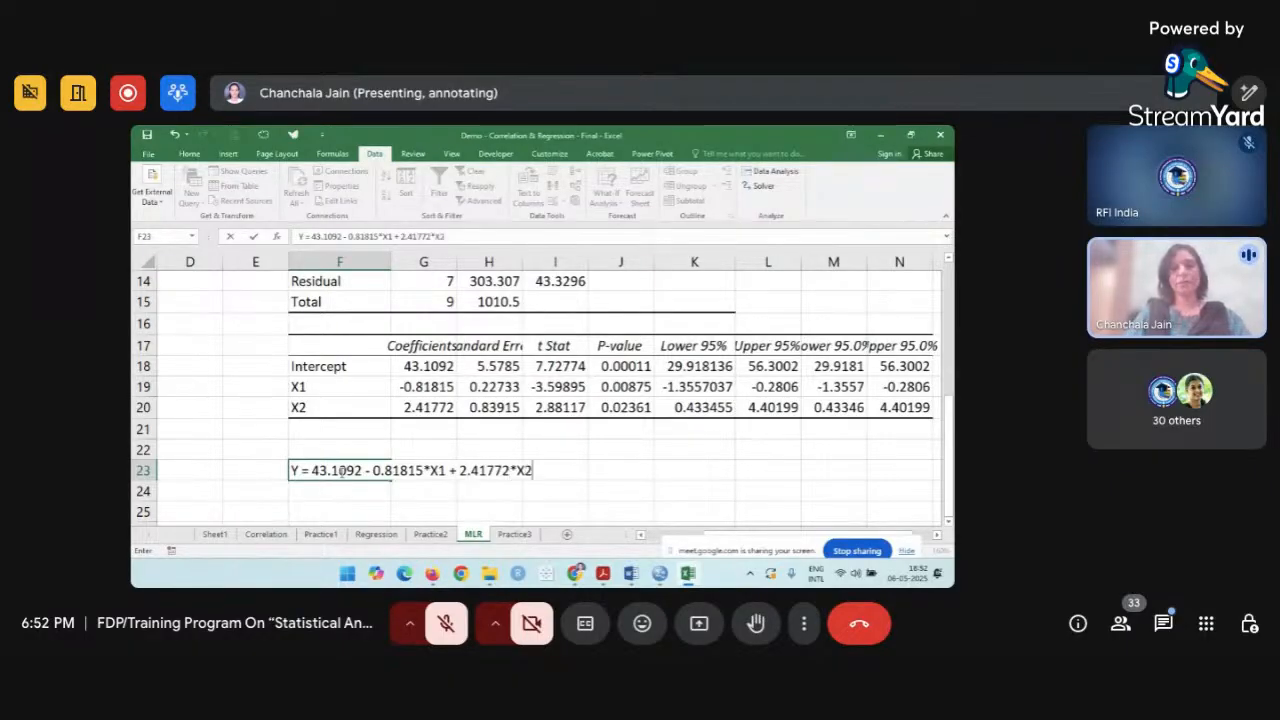
left_click(453, 490)
Make the regression equation in cell F23 bold.
left_click(328, 471)
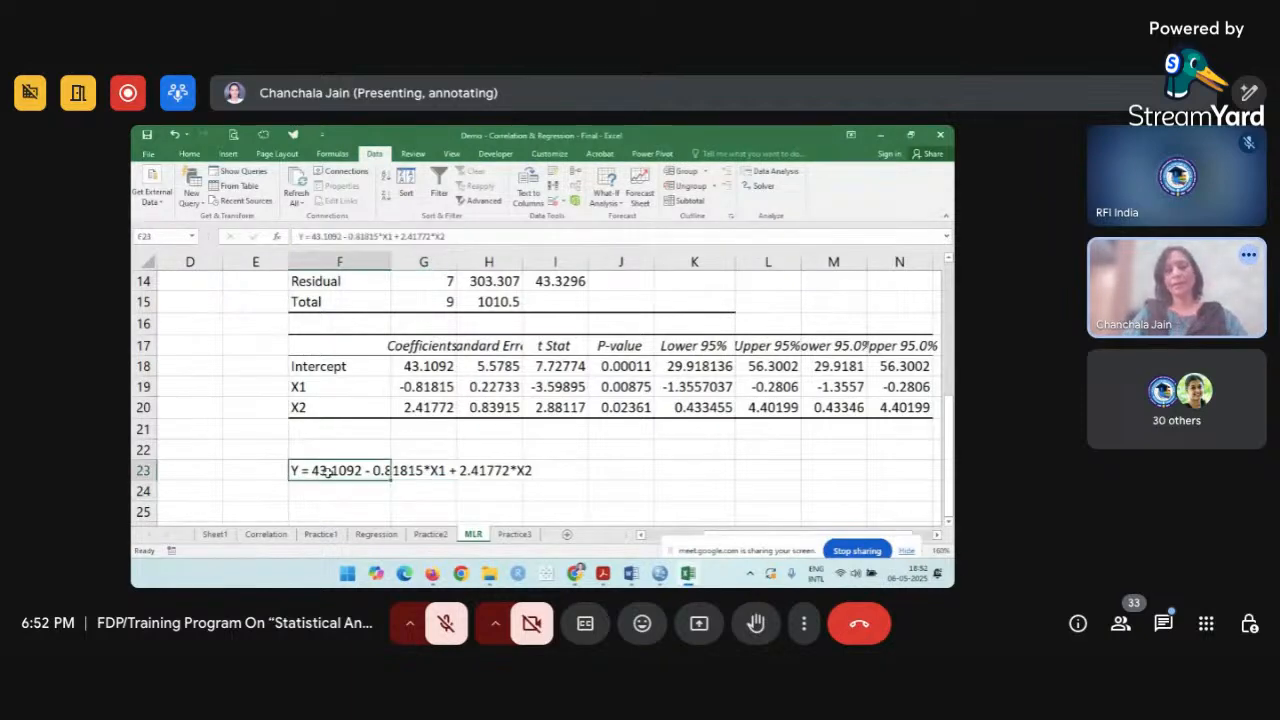
key("ctrl+b")
left_click(547, 486)
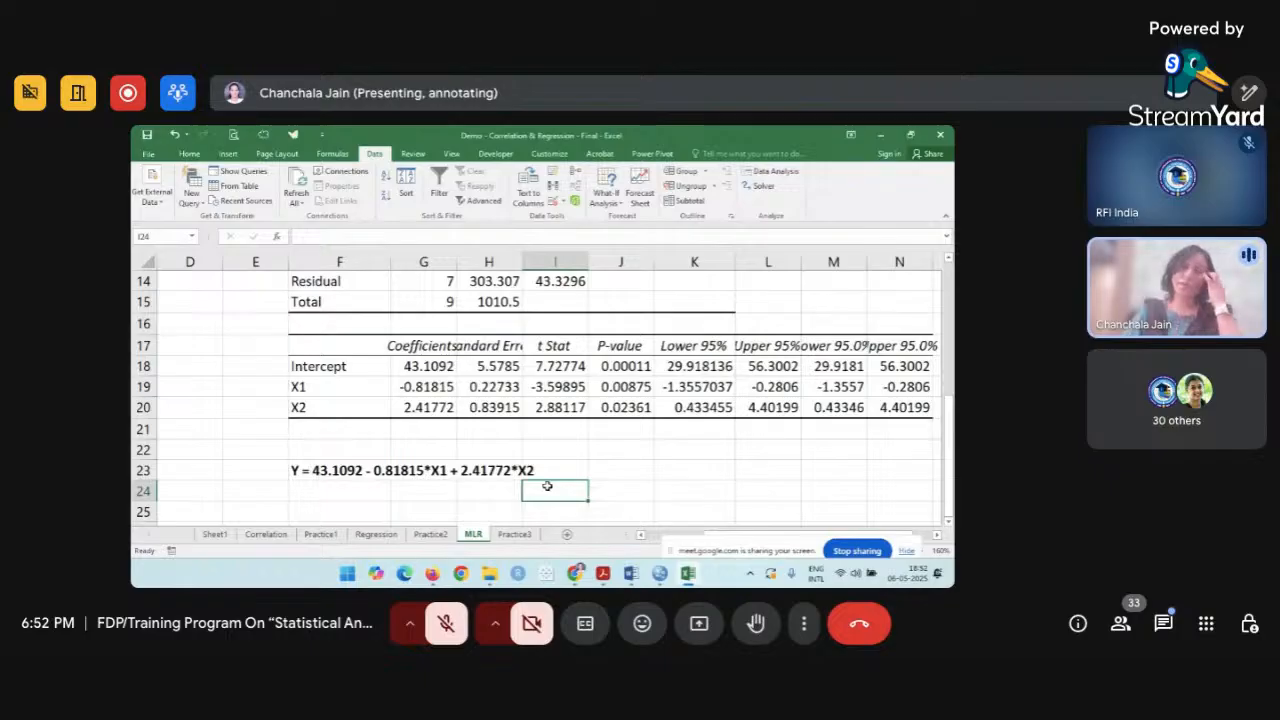
View the Practice3 sheet's data, return to the MLR sheet and review its source data and summary output.
left_click(508, 536)
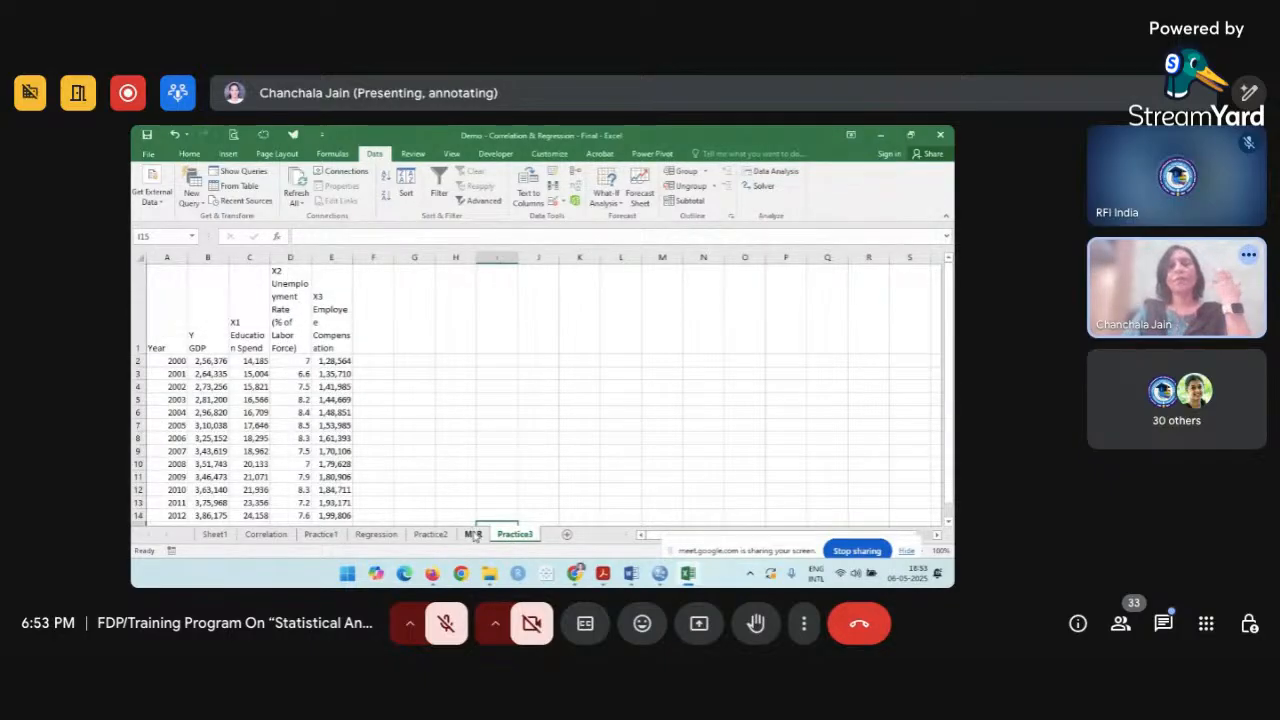
left_click(474, 535)
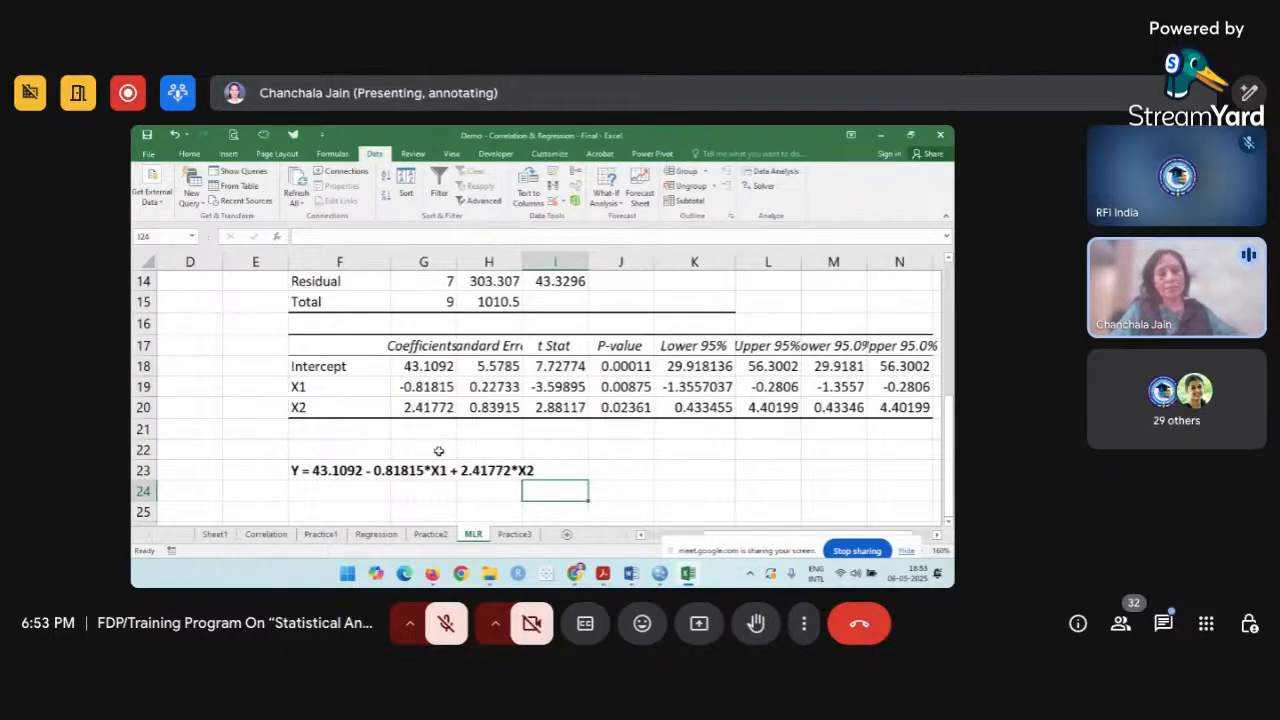
scroll(438, 451, "up", 5)
scroll(438, 451, "left", 3)
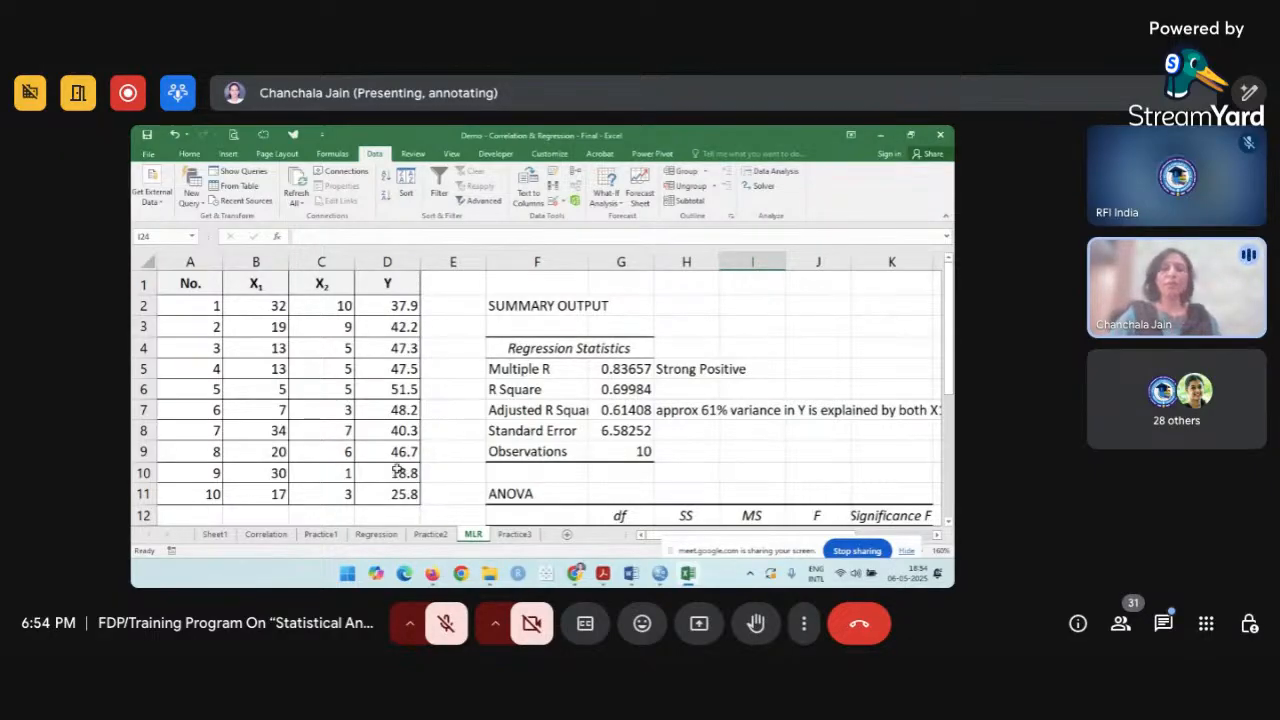
On the Correlation sheet, insert a scatter chart of the temperature and ice-cream sales data in B1:C11.
left_click(254, 540)
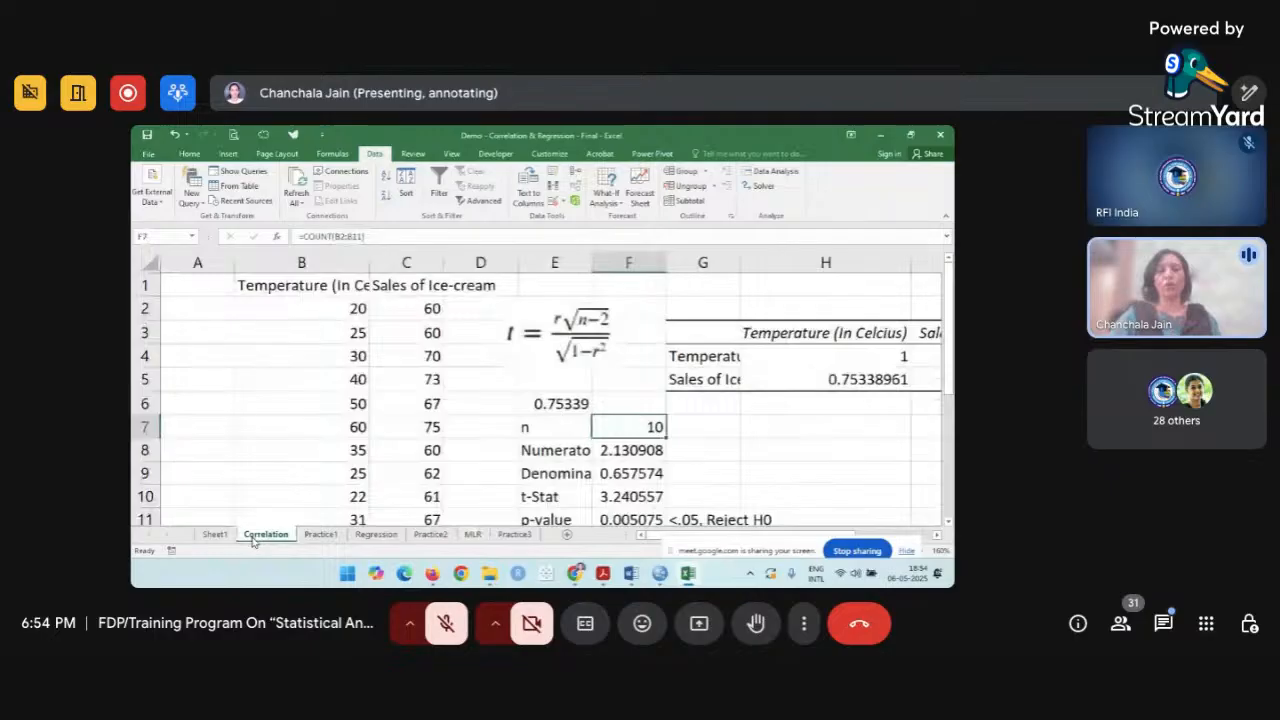
left_click(404, 443)
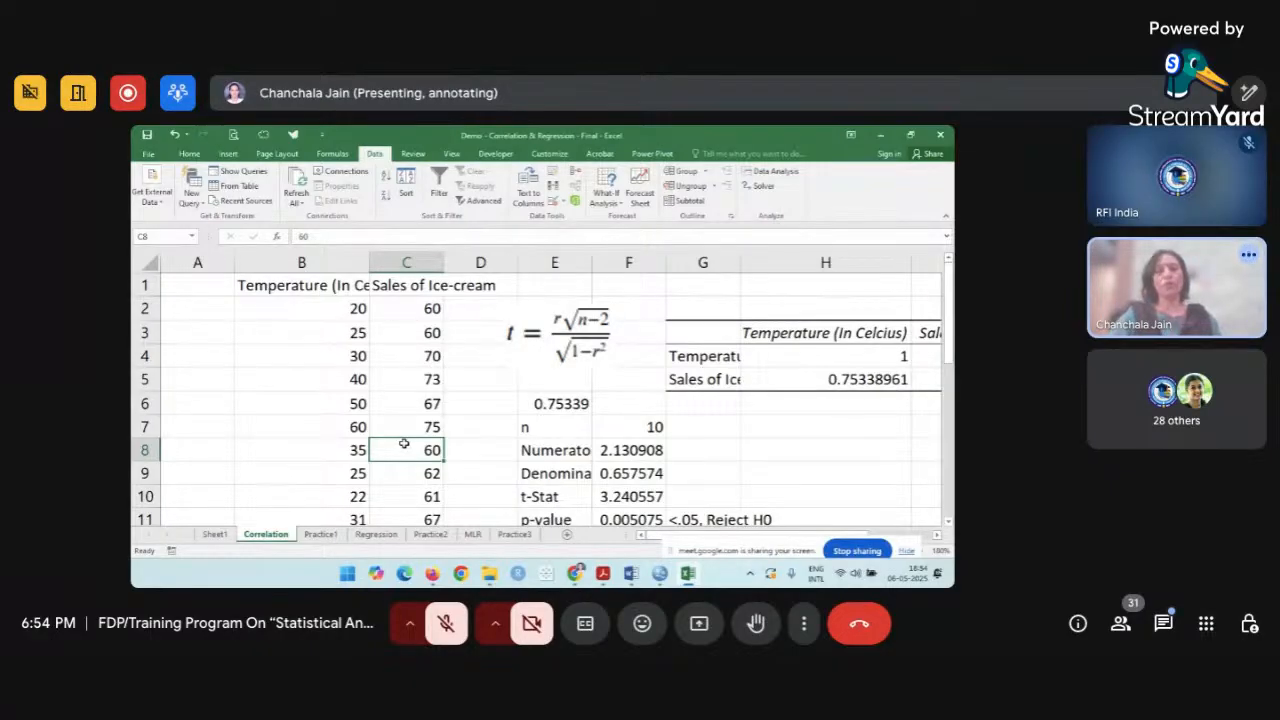
left_click_drag(290, 286, 394, 467)
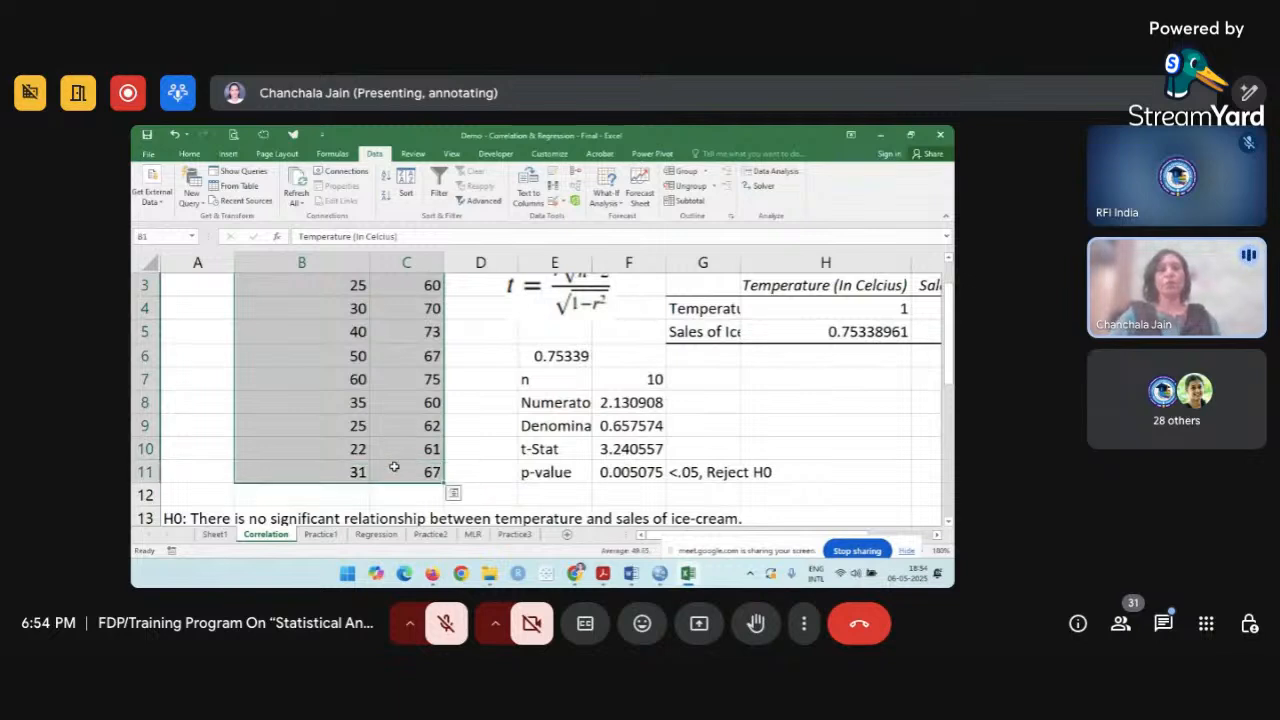
left_click(230, 154)
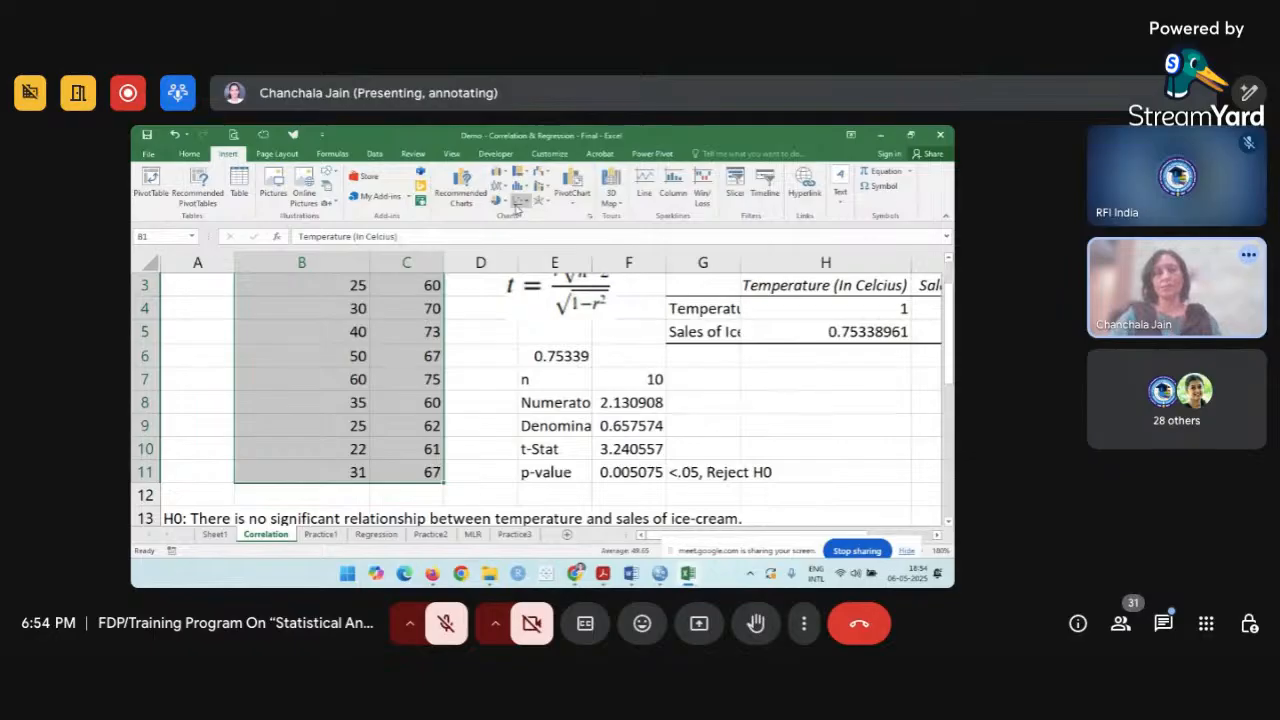
left_click(518, 202)
left_click(529, 245)
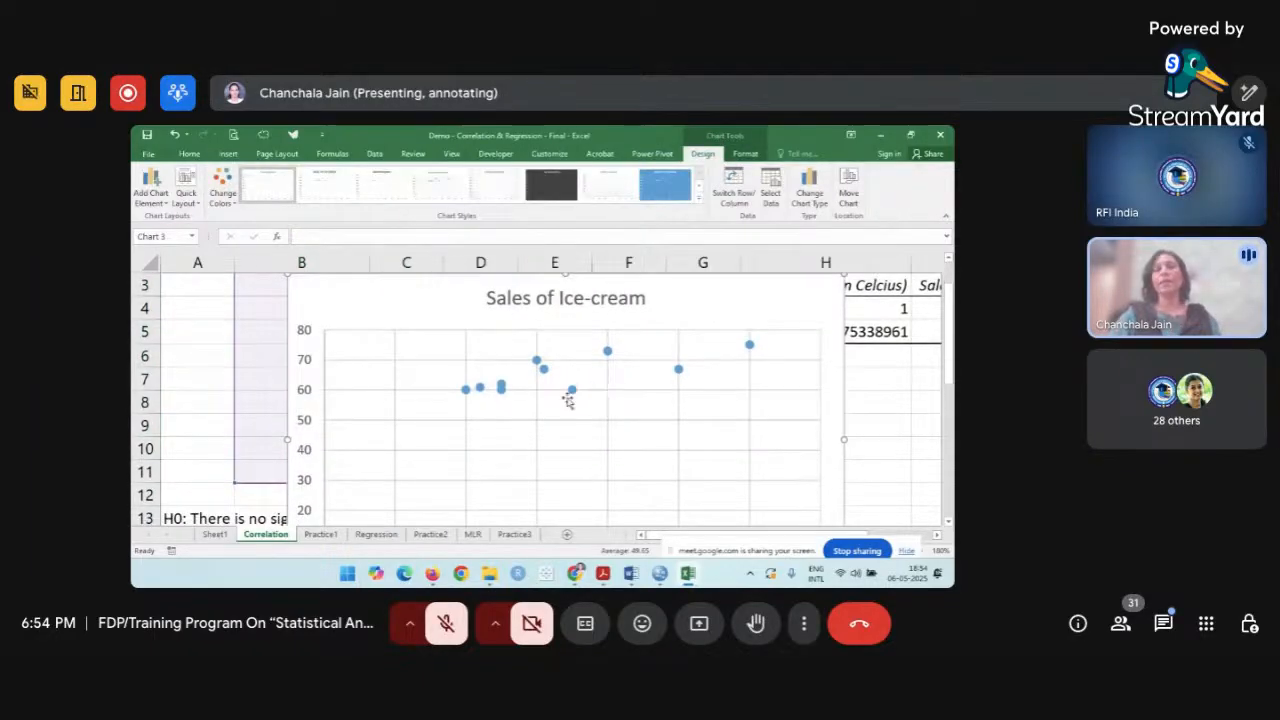
Apply the dark grey chart style to the ice-cream sales scatter chart and shrink the chart.
left_click(551, 185)
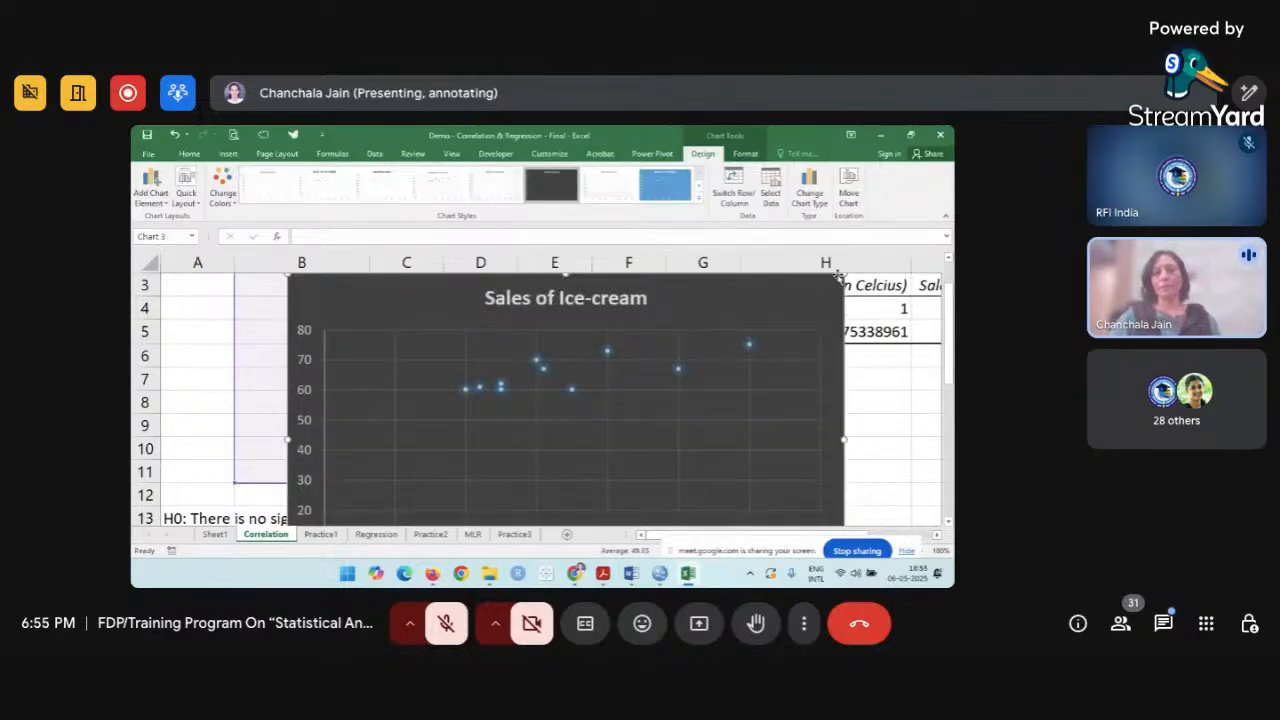
left_click_drag(844, 272, 762, 349)
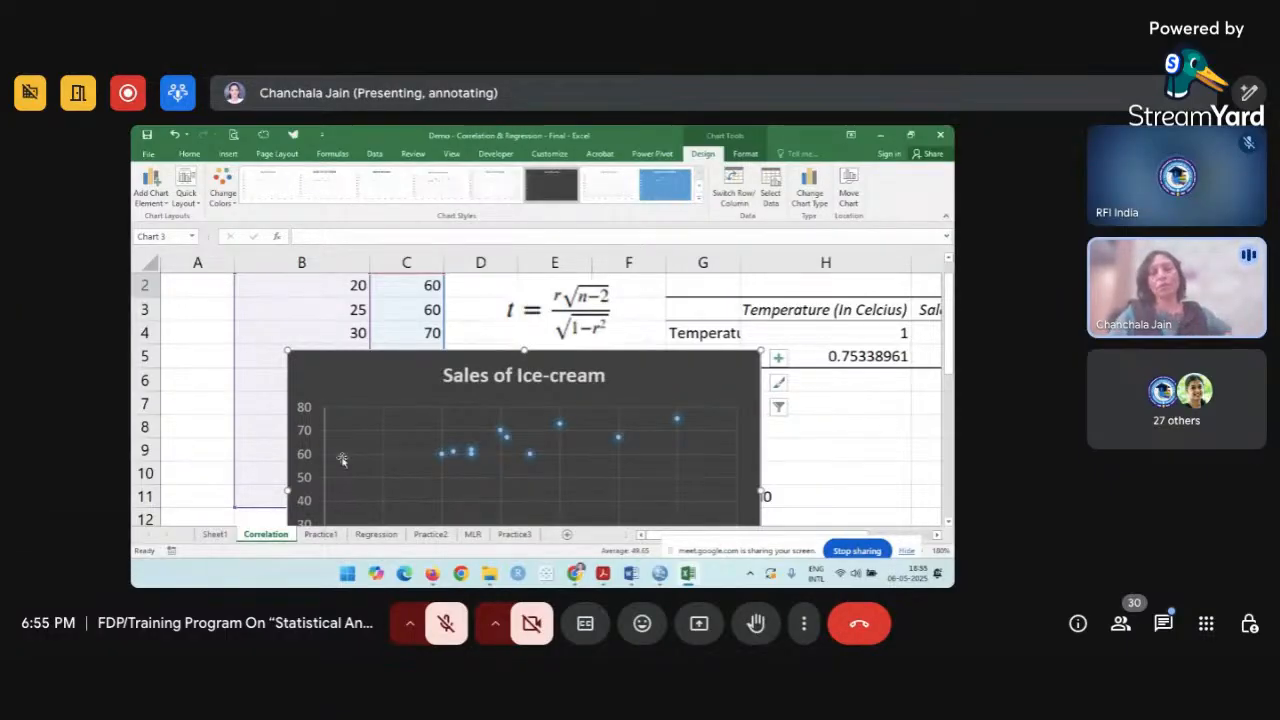
mouse_move(455, 455)
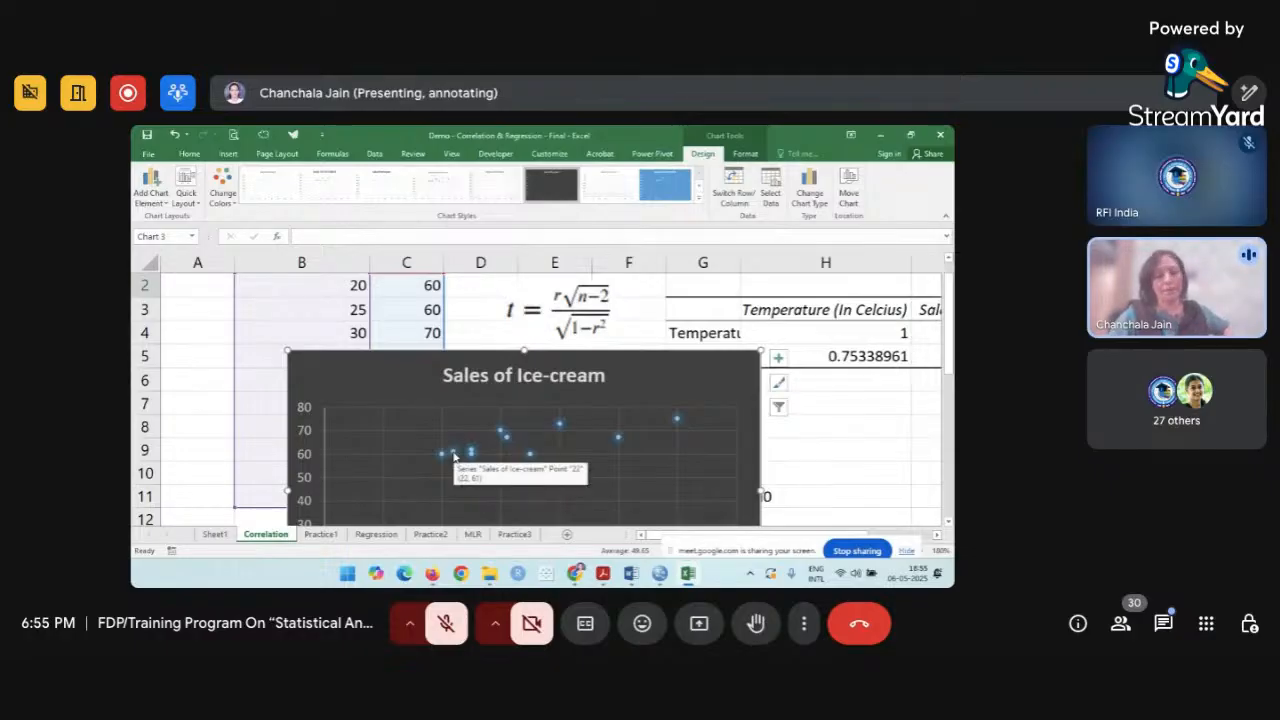
left_click(208, 502)
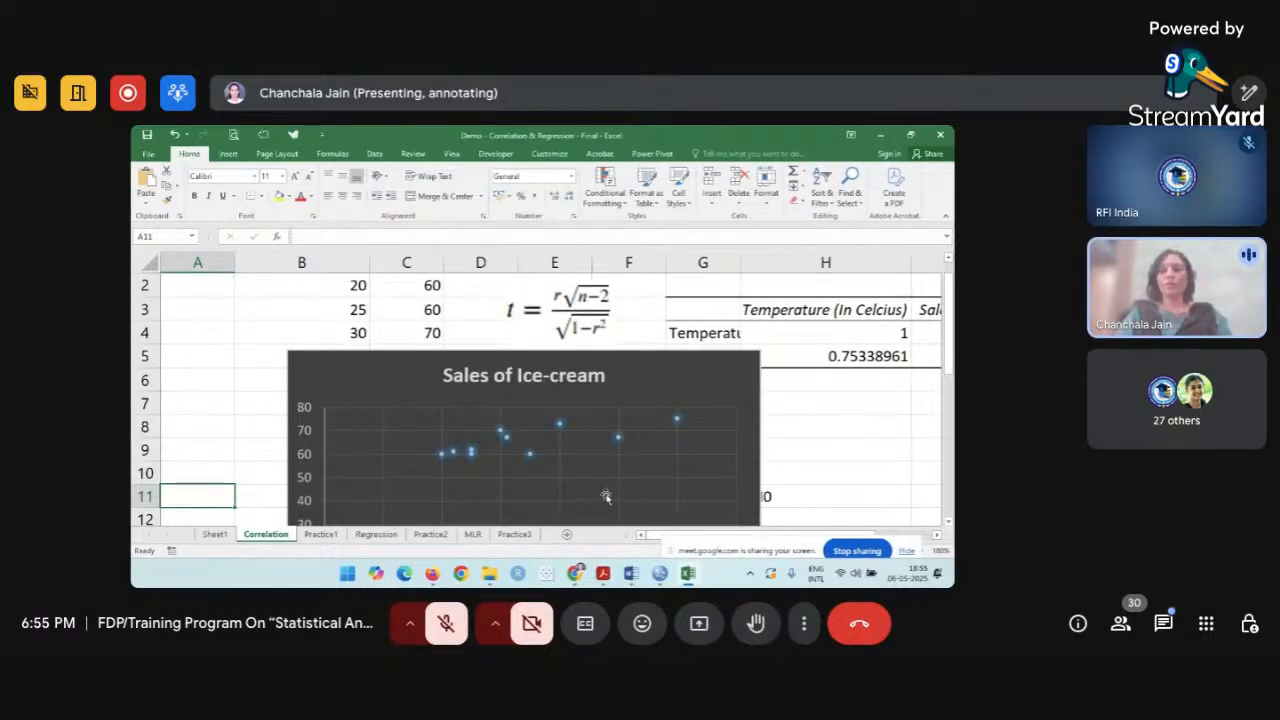
left_click(844, 463)
scroll(844, 463, "down", 2)
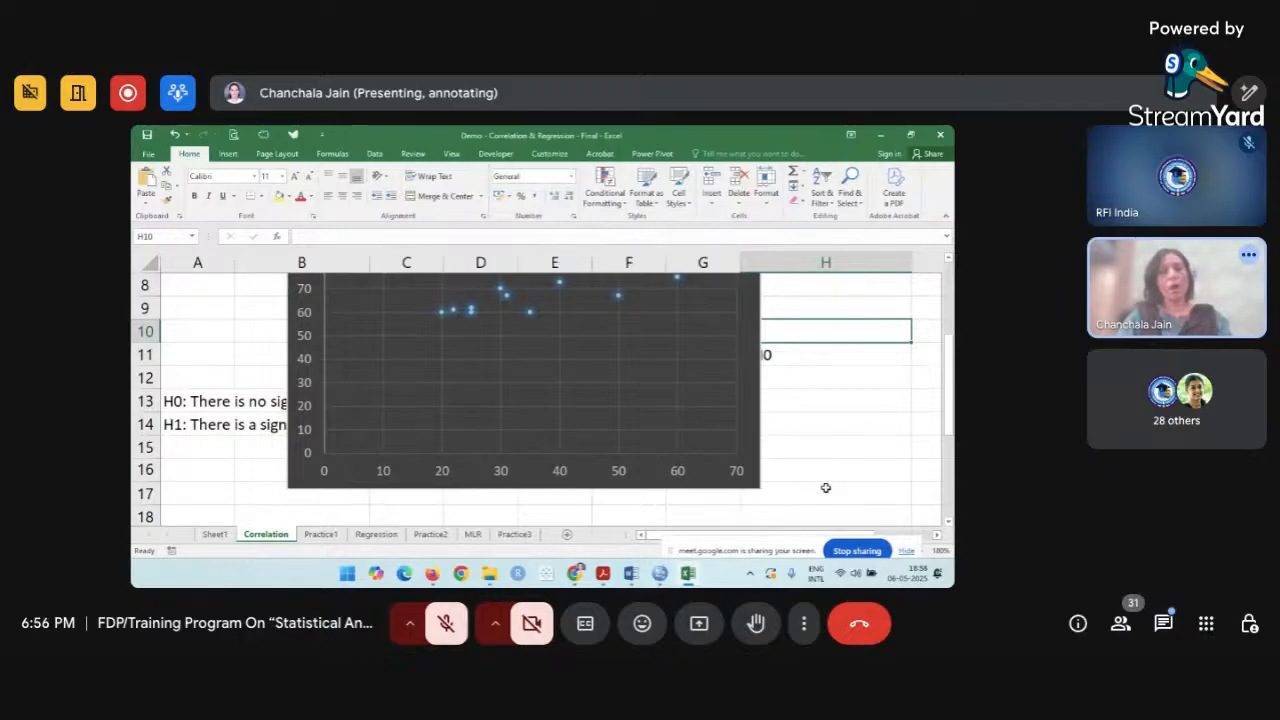
Switch to the Word document "FDP May1-6, 2025", paste the copied screenshot followed by a new line, and return to the Excel workbook.
mouse_move(632, 574)
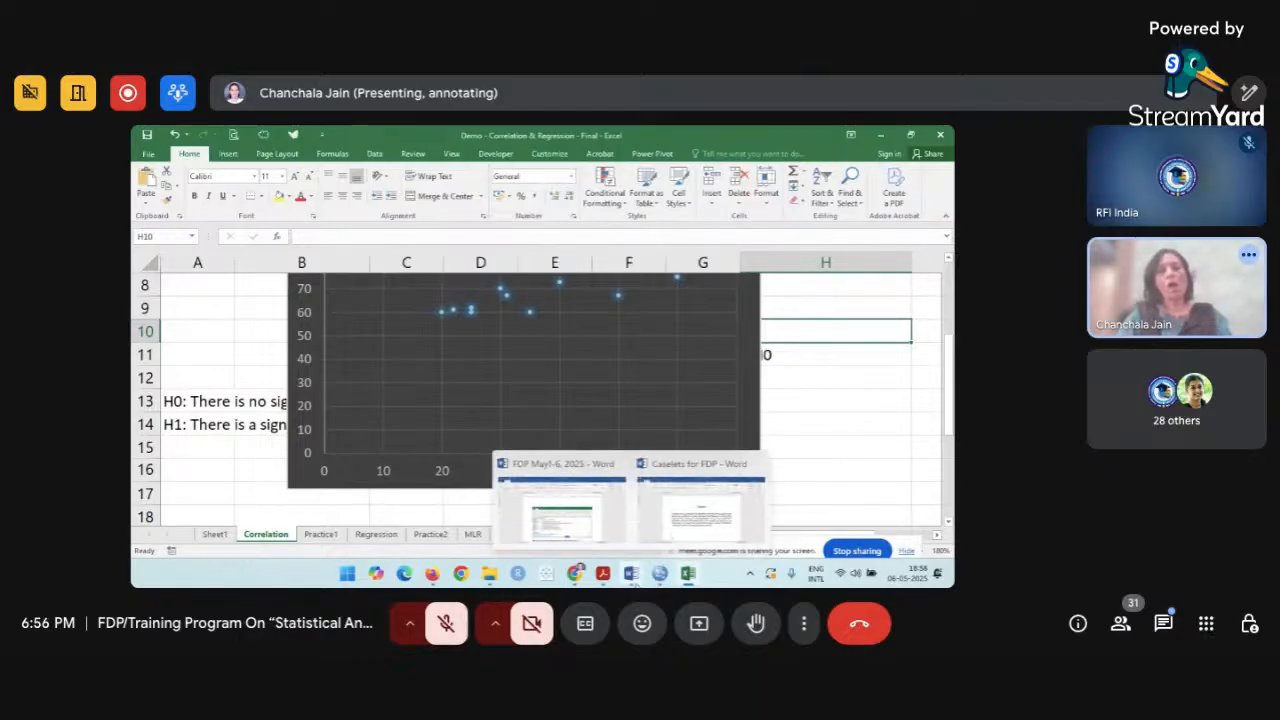
left_click(618, 550)
key("ctrl+v")
key("Return")
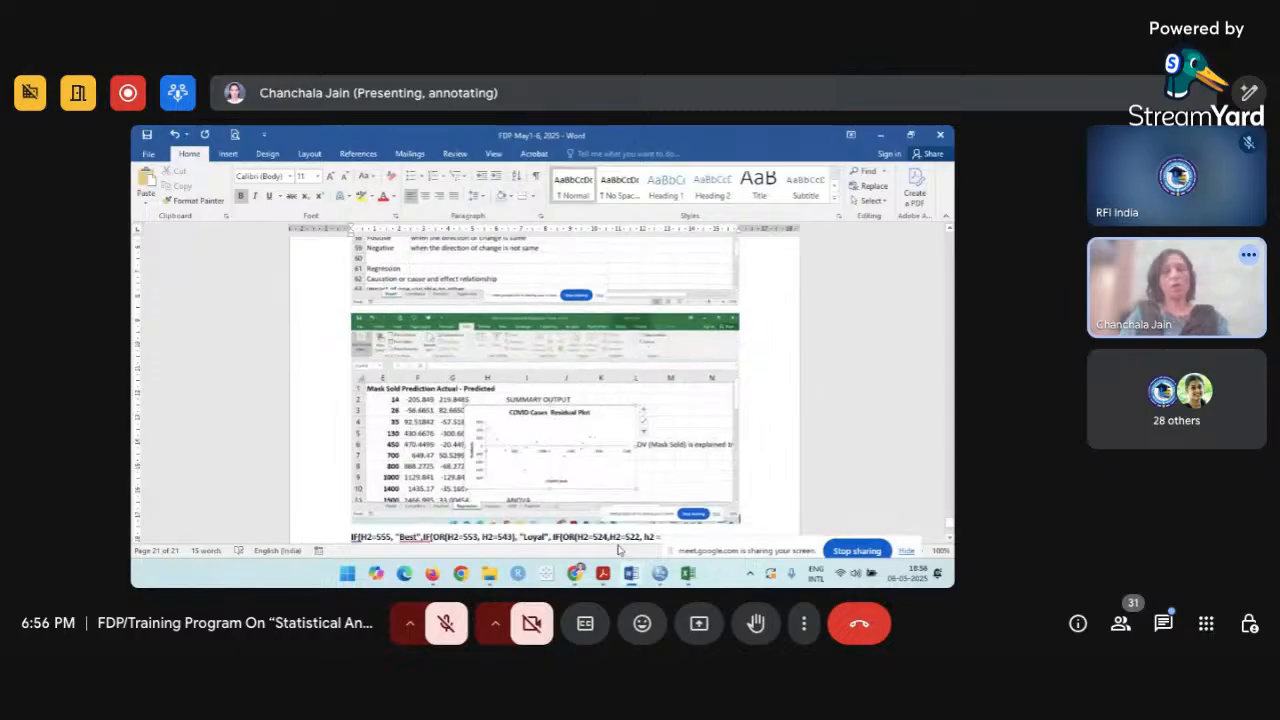
key("alt+Tab")
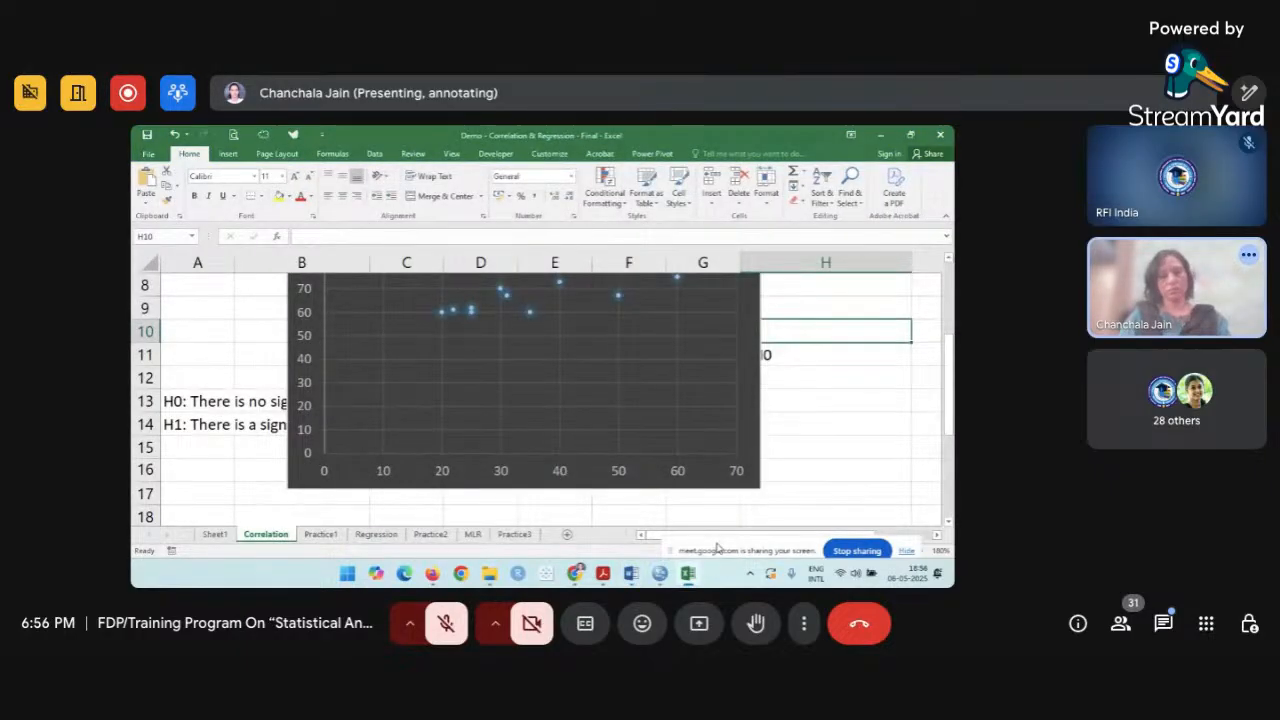
Shrink the ice-cream sales scatter chart slightly more and capture a screenshot of the Excel window showing it.
left_click(820, 486)
scroll(820, 486, "up", 1)
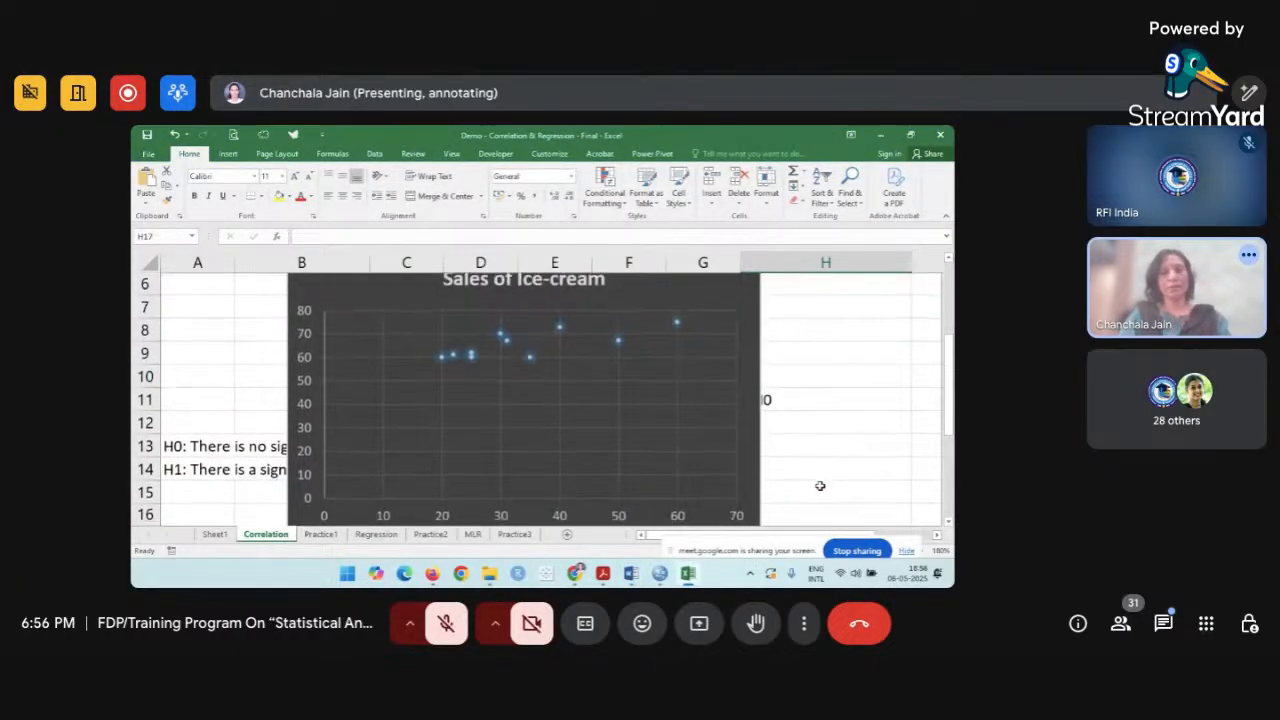
left_click(680, 306)
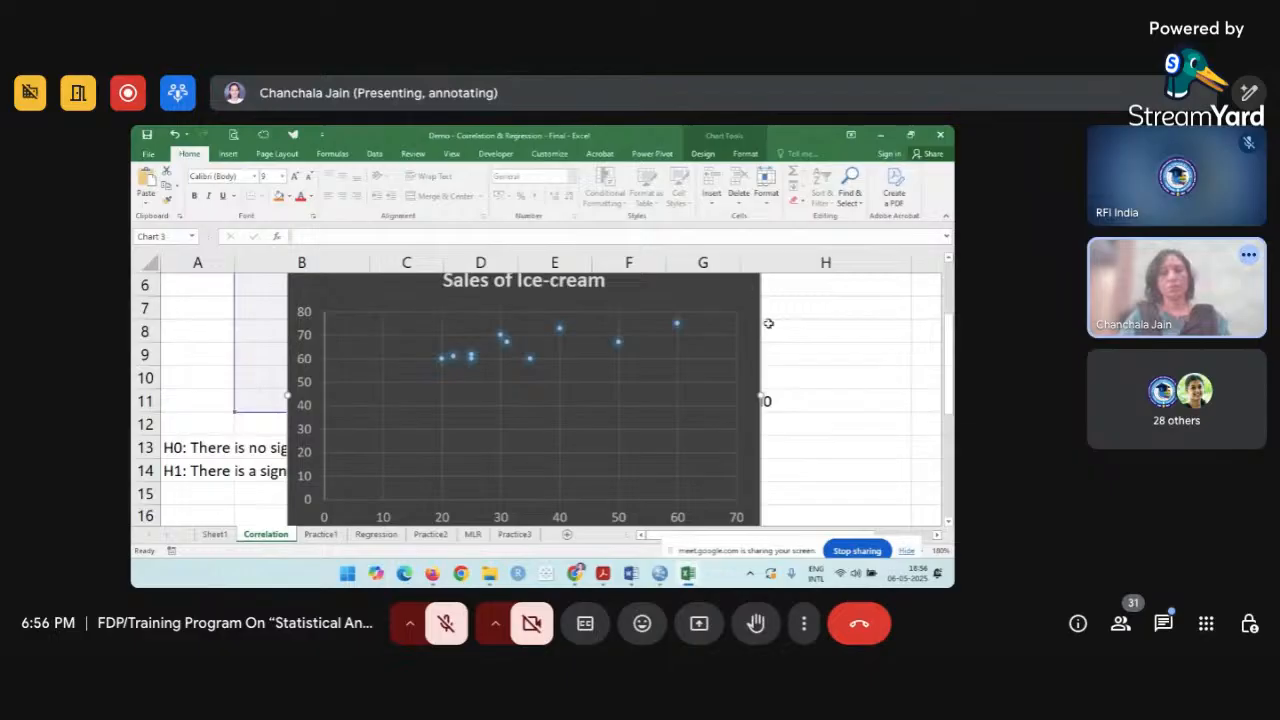
scroll(768, 323, "down", 1)
left_click_drag(757, 485, 737, 466)
left_click(826, 466)
scroll(826, 466, "up", 1)
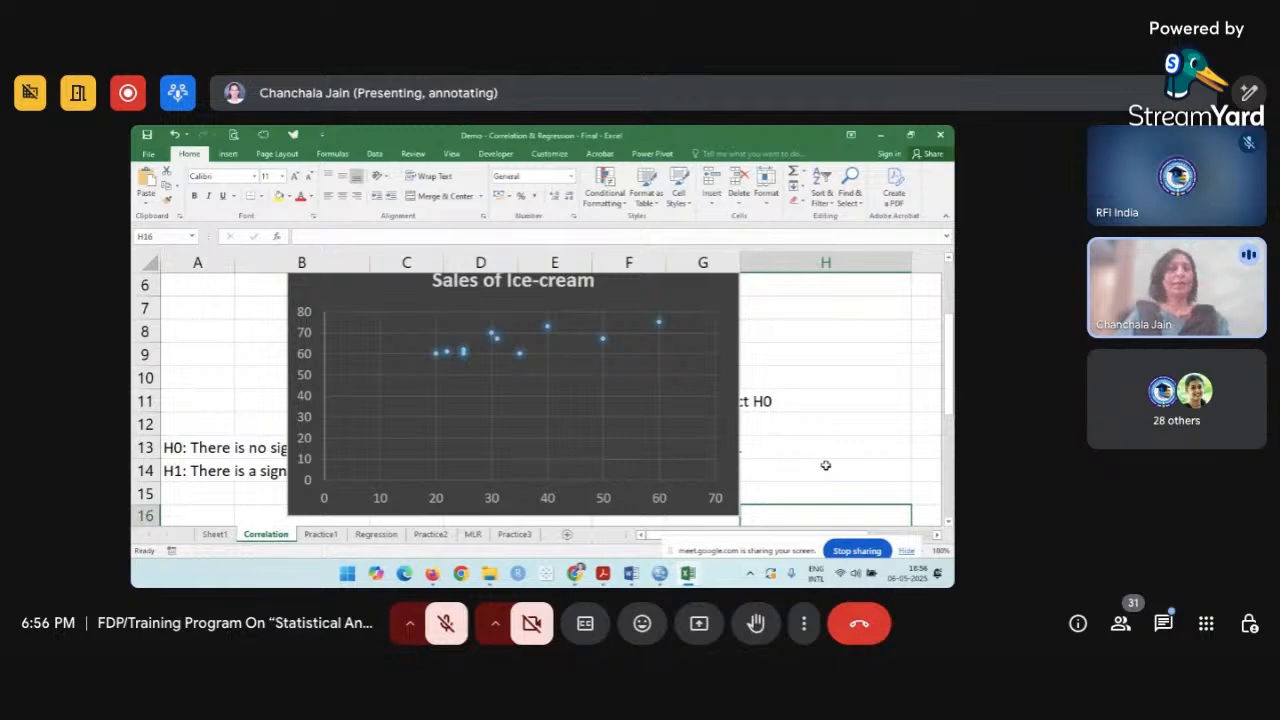
key("super+shift+s")
left_click_drag(132, 126, 953, 560)
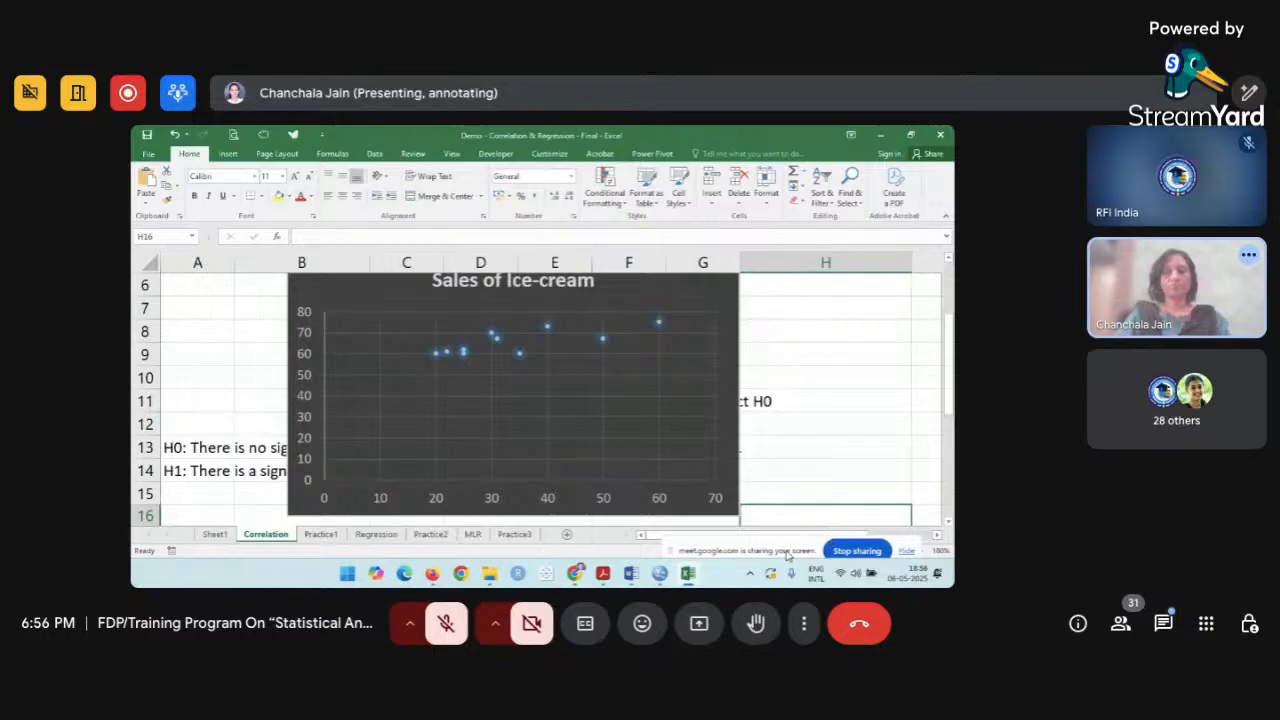
Move the screen-sharing notice off the taskbar, paste the chart screenshot into the Word document "FDP May1-6, 2025", and return to the Excel workbook.
left_click(929, 465)
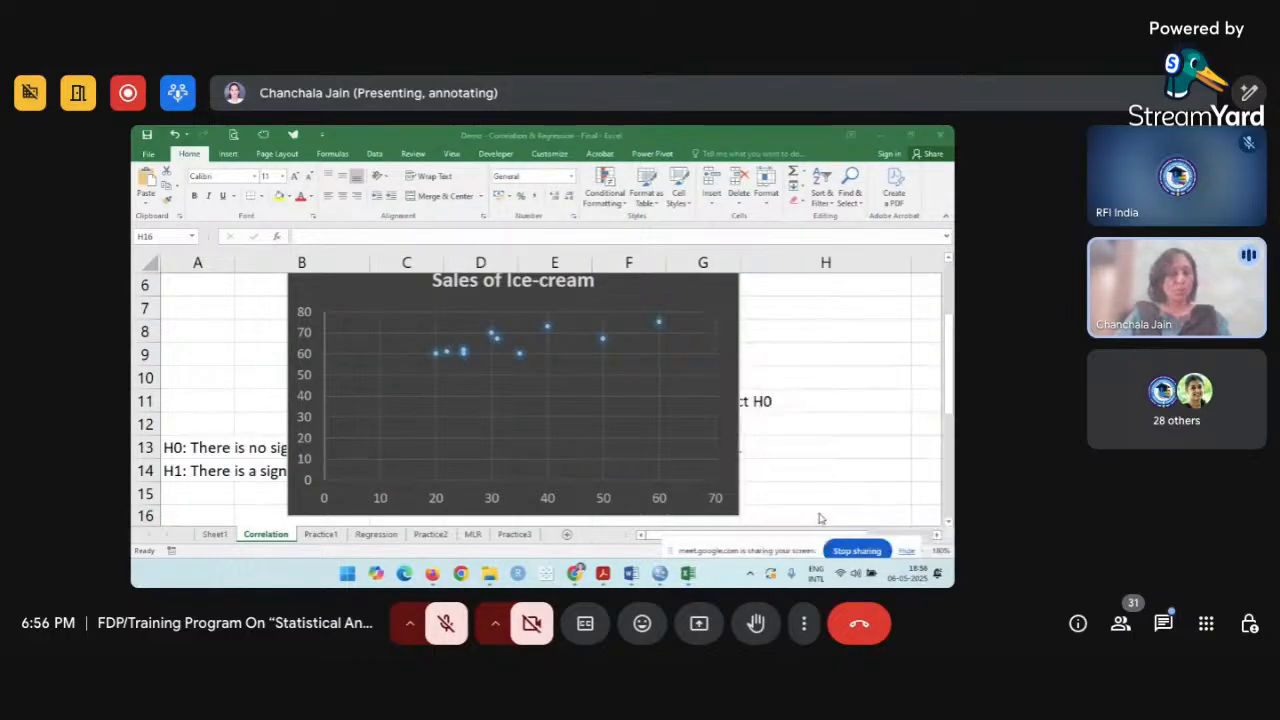
left_click_drag(764, 551, 760, 494)
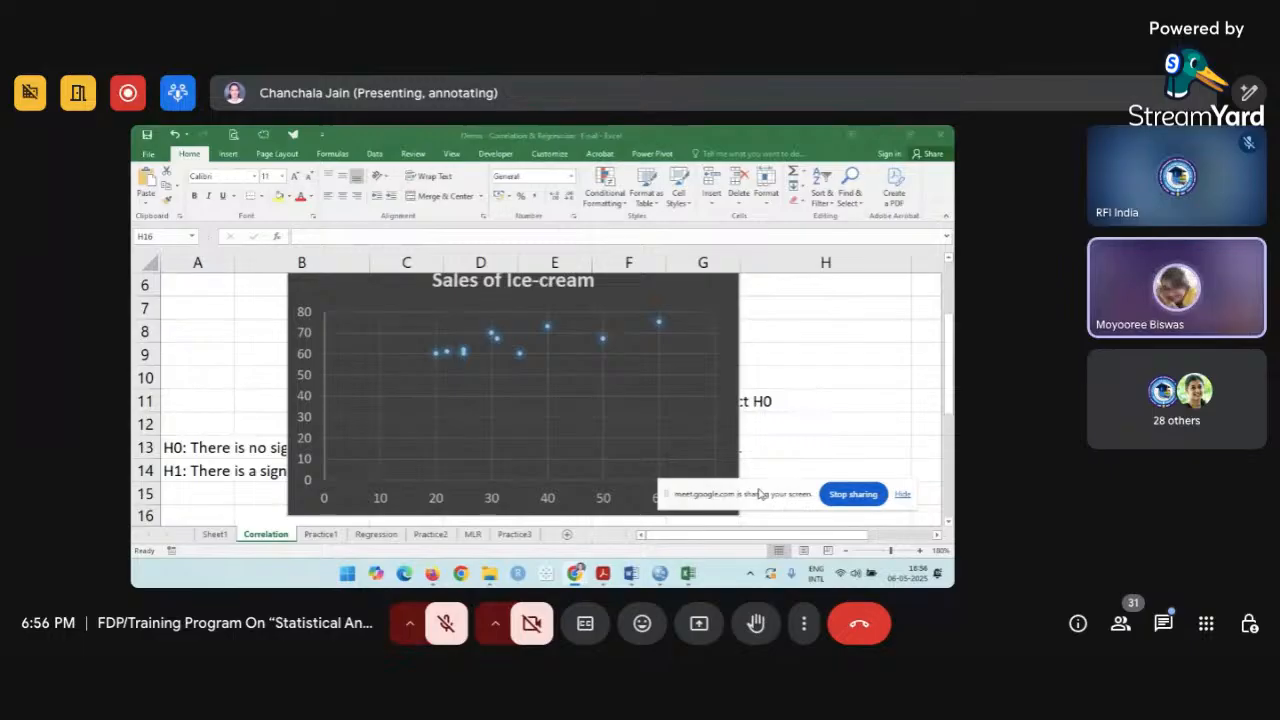
mouse_move(631, 575)
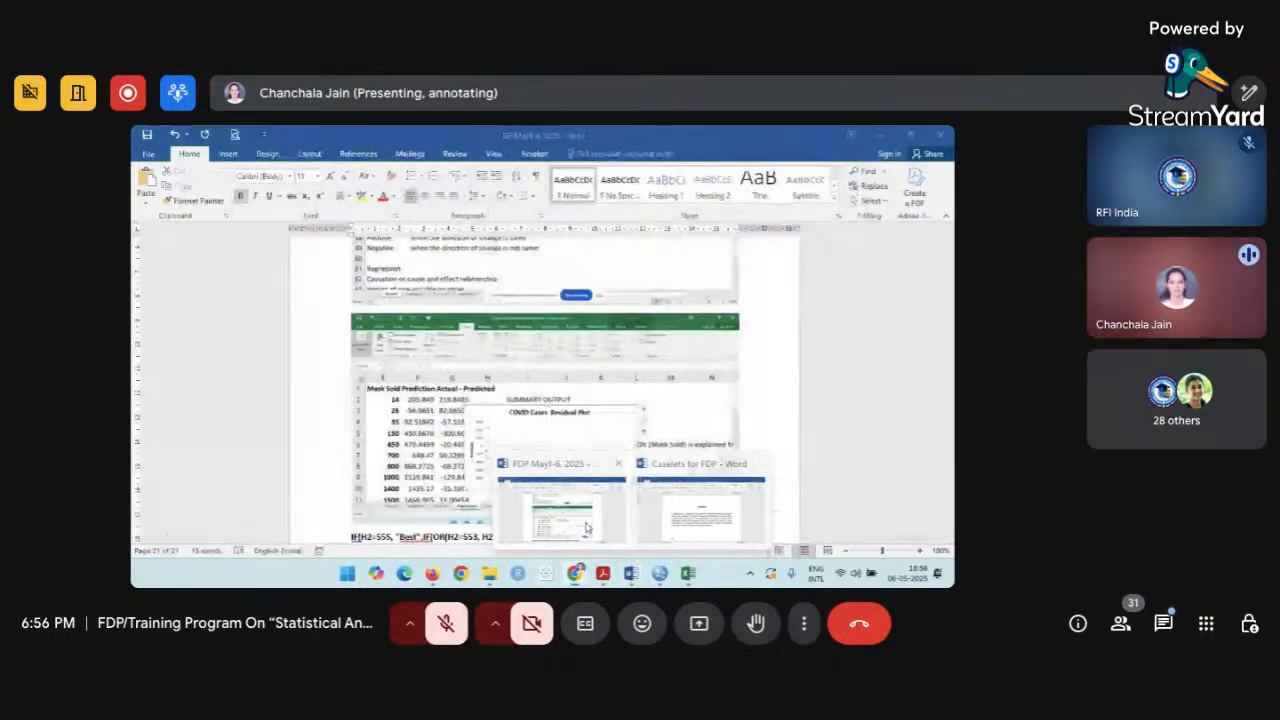
left_click(586, 523)
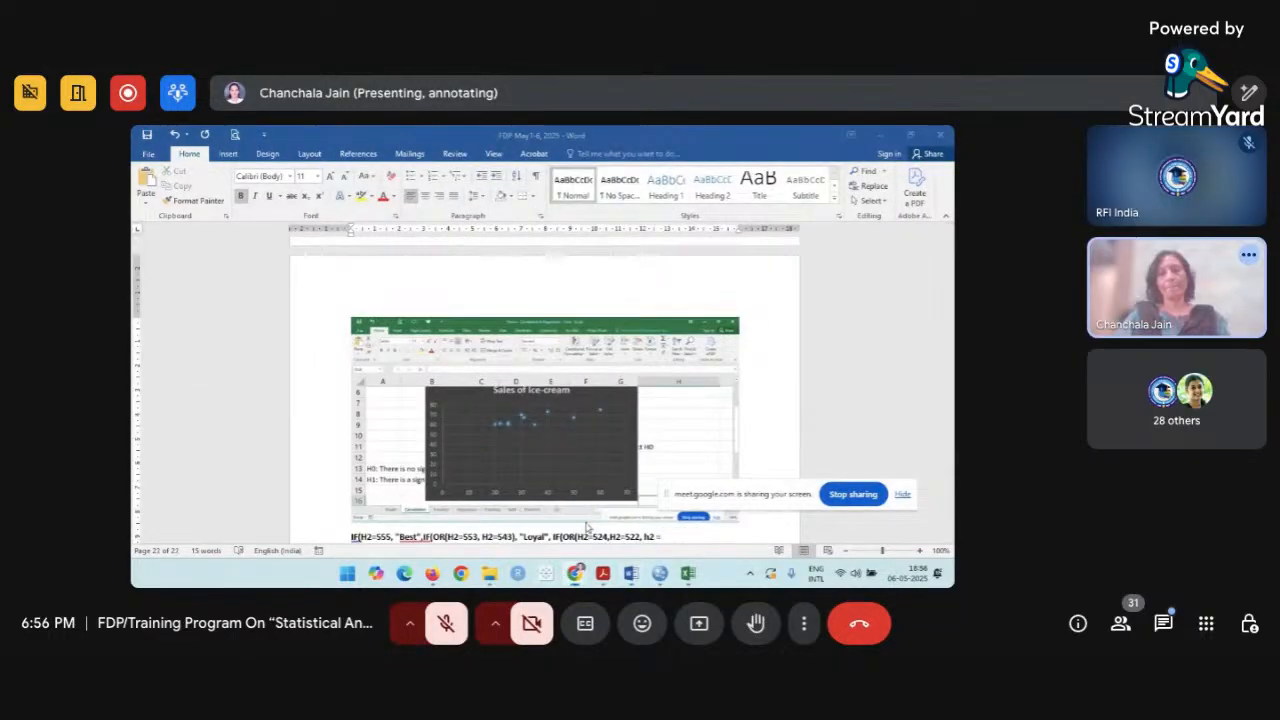
key("alt+Tab")
key("alt+Tab")
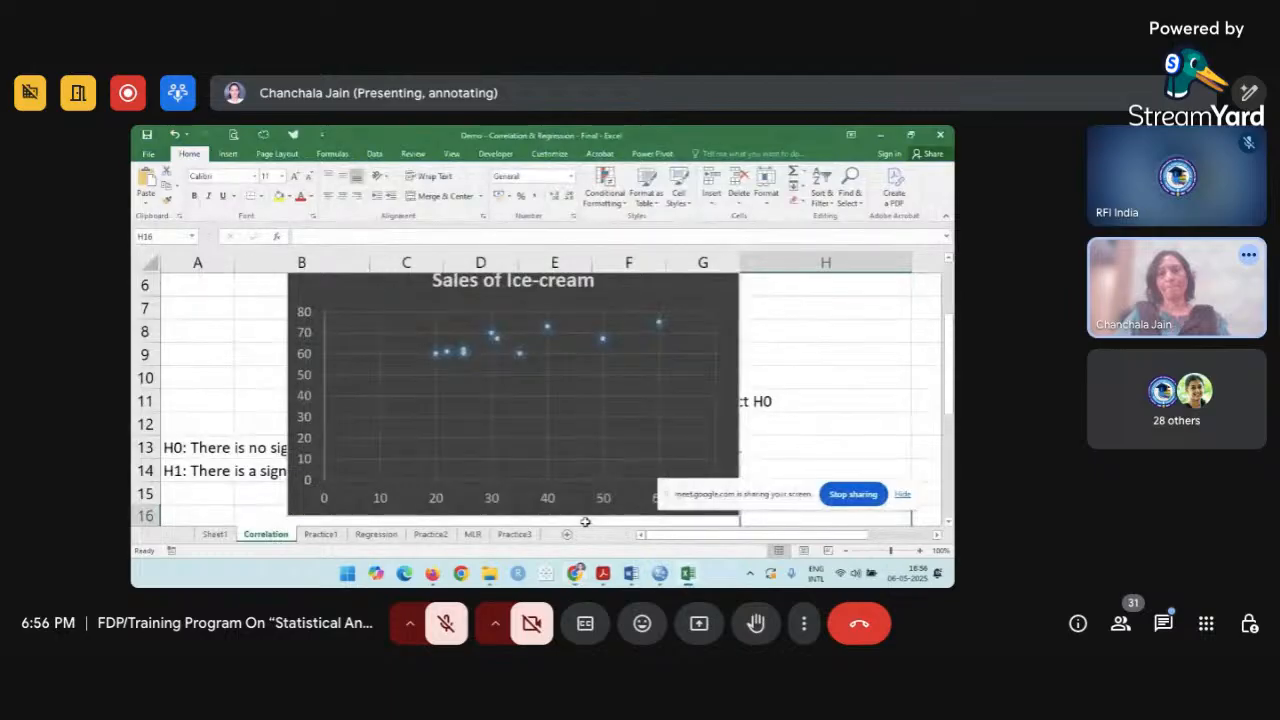
left_click(800, 406)
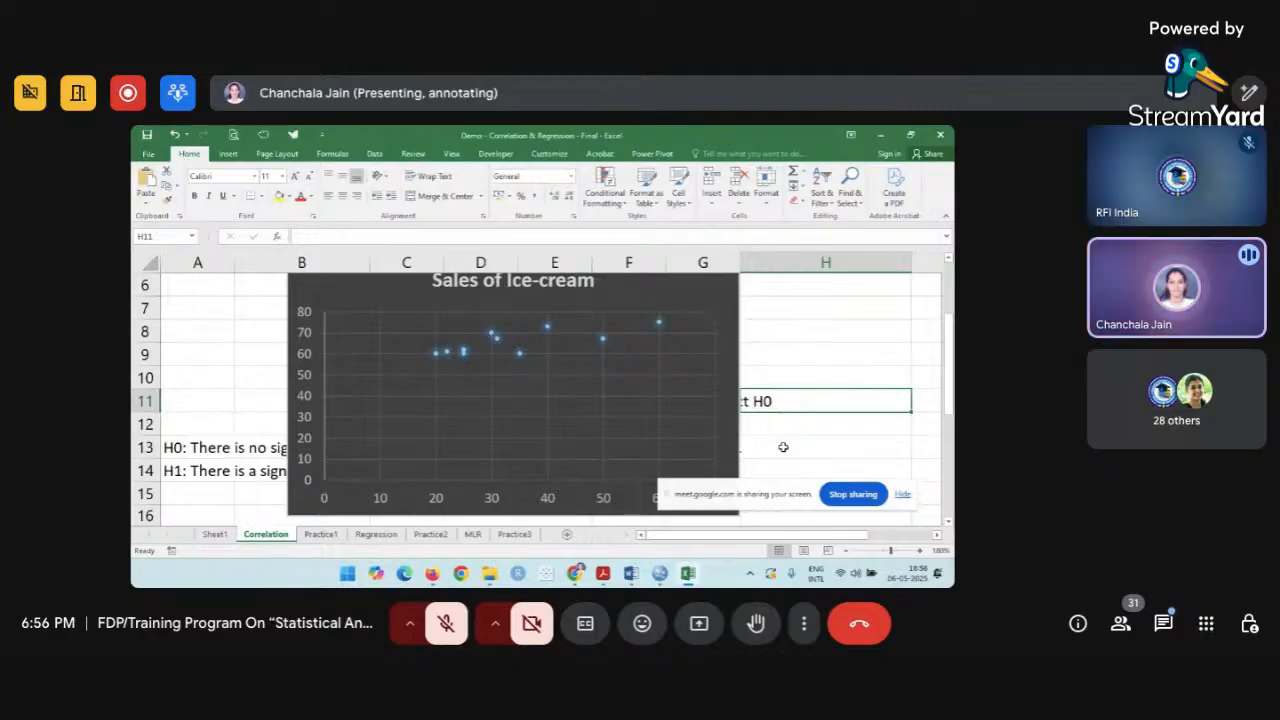
Switch to the Word document "Caselets for FDP" and enlarge it to 160% to read caselet I about movie genre preferences.
mouse_move(631, 575)
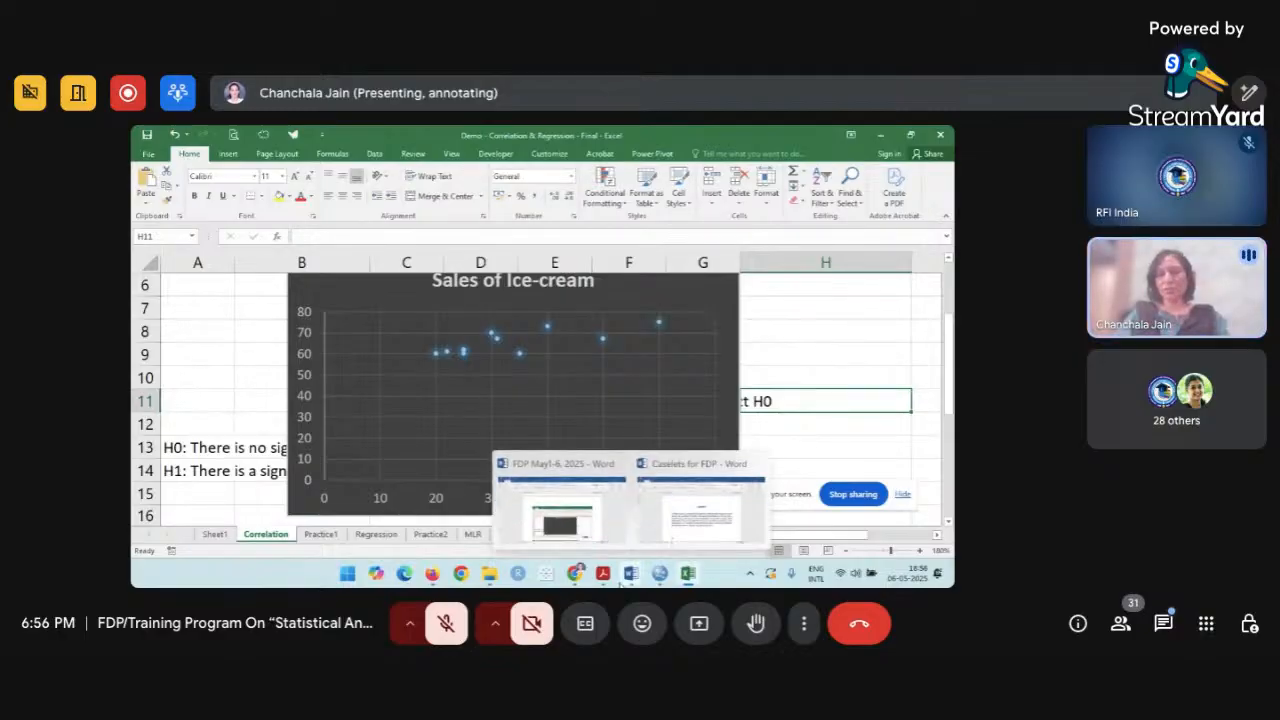
left_click(686, 541)
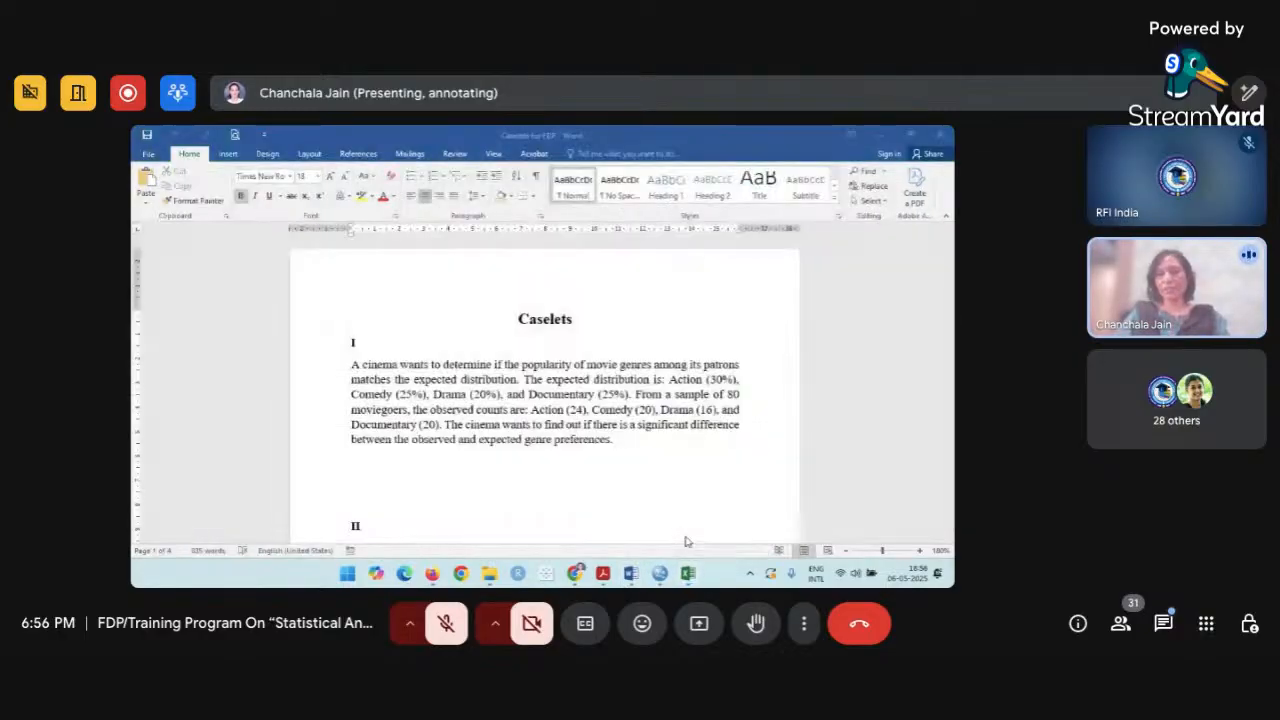
left_click(919, 551)
left_click(919, 551)
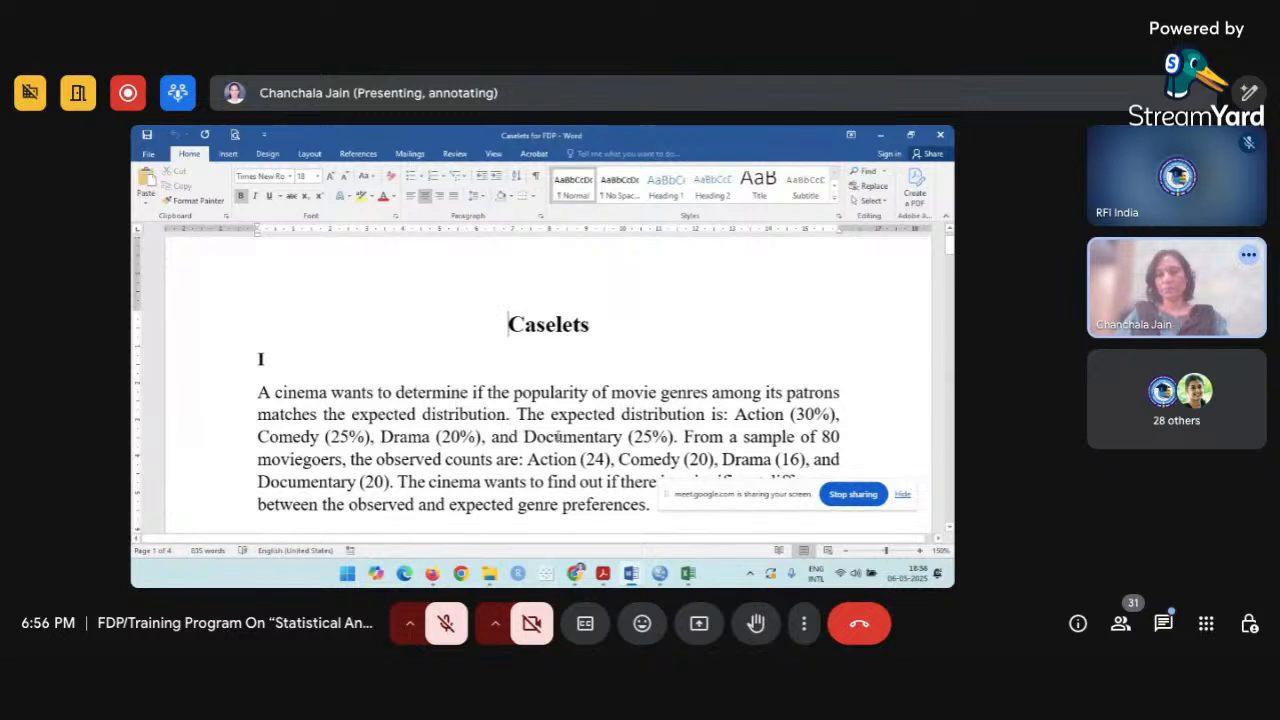
scroll(557, 435, "down", 2)
scroll(553, 430, "up", 1)
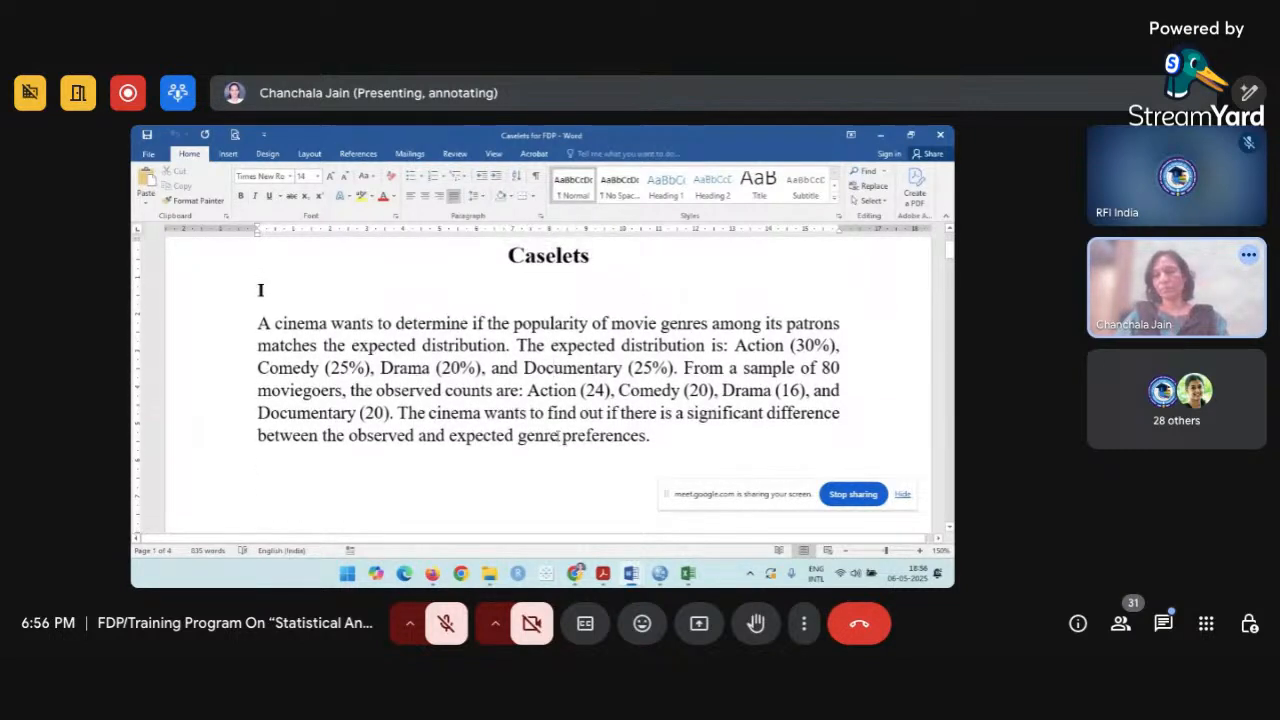
left_click(919, 551)
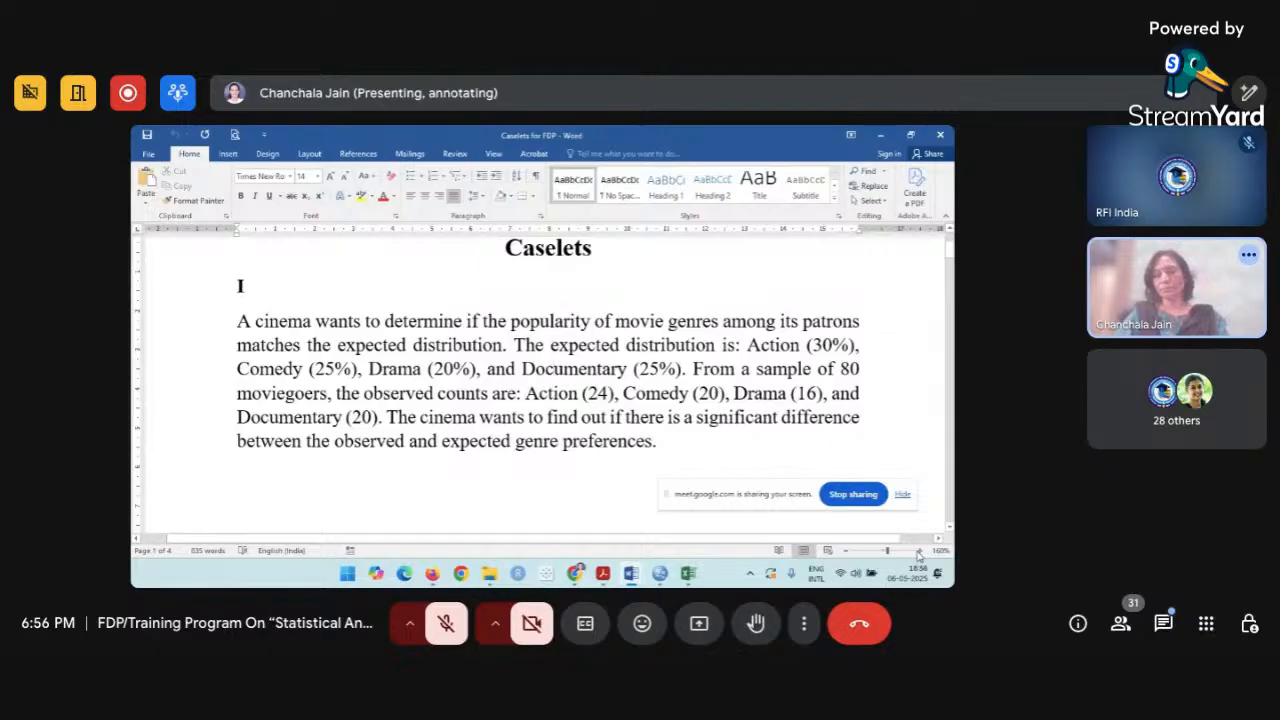